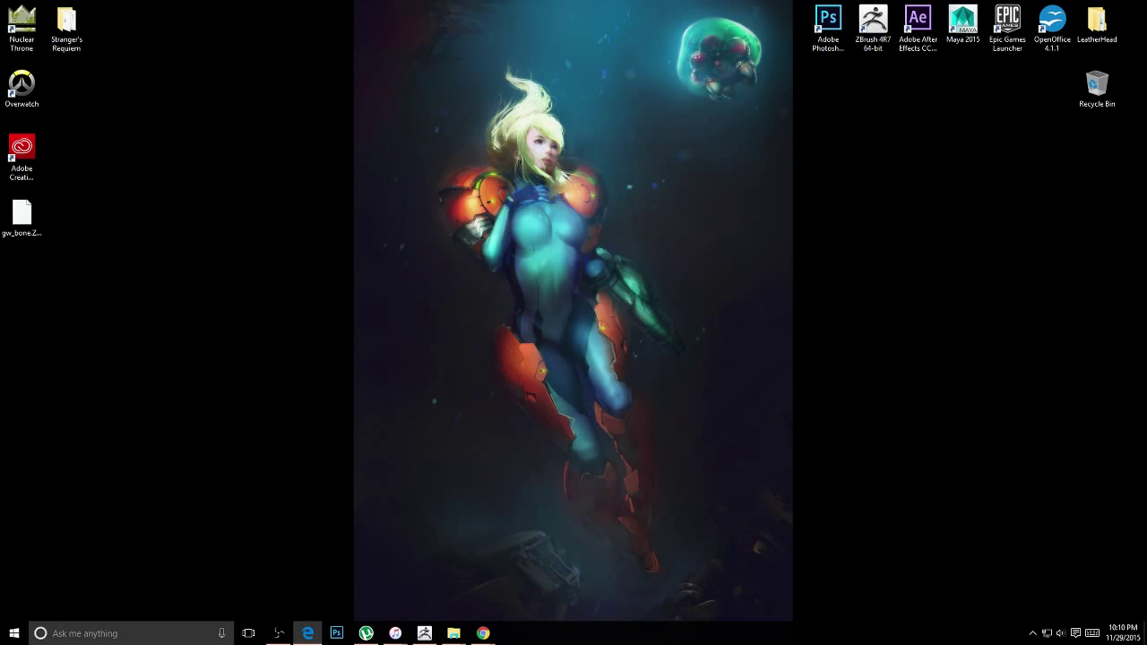
Step: Bring ZBrush to the front, then zoom in and rotate the view around the scaly arm
left_click(425, 633)
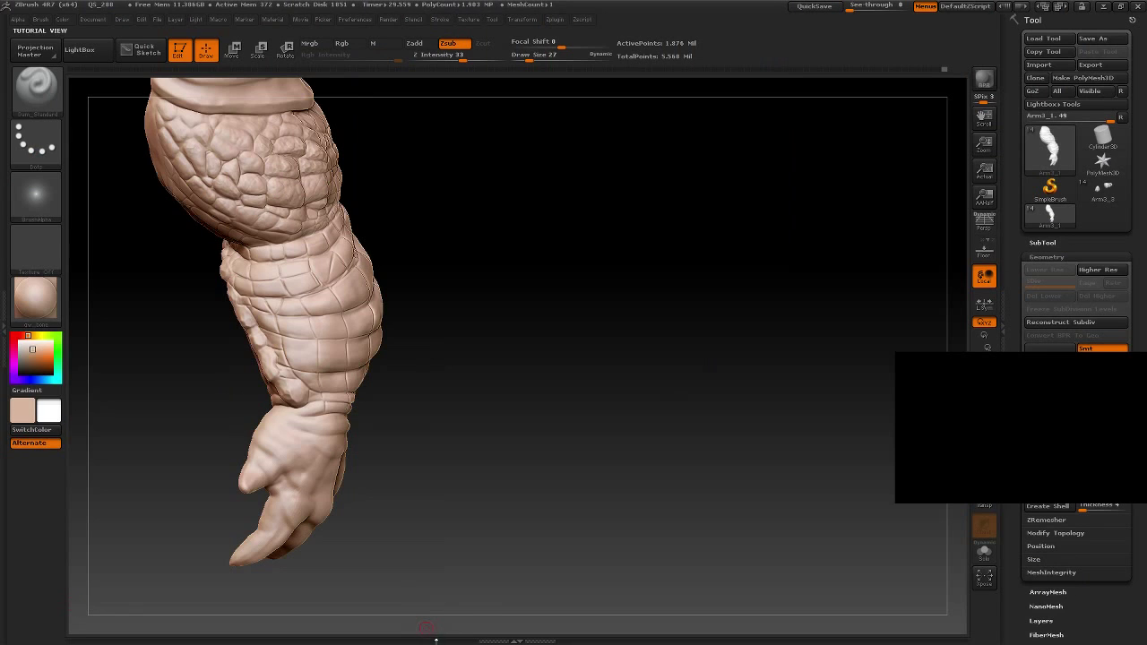
left_click_drag(439, 244, 449, 260, "alt")
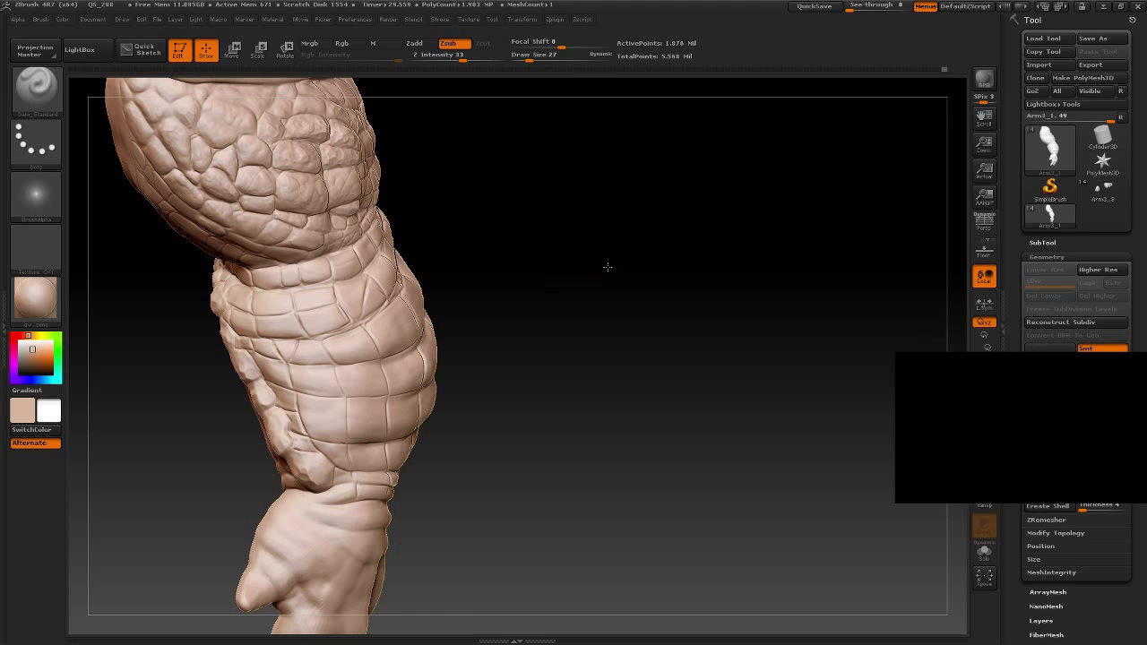
mouse_move(607, 266)
left_mouse_down()
mouse_move(564, 266)
mouse_move(686, 254)
mouse_move(627, 267)
mouse_move(609, 300)
mouse_move(644, 388)
mouse_move(591, 249)
mouse_move(678, 311)
mouse_move(631, 259)
mouse_move(676, 274)
mouse_move(689, 266)
mouse_move(466, 386)
left_mouse_up()
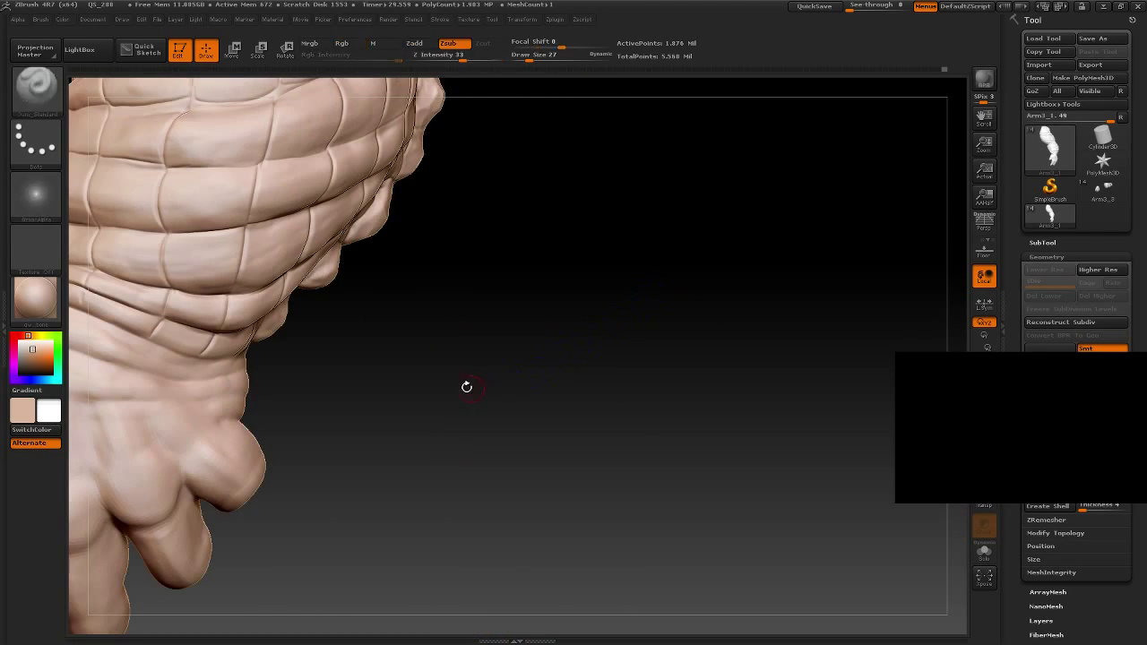
Step: Switch to the Clay brush with Zadd at Z Intensity 50
left_click(44, 96)
left_click(172, 187)
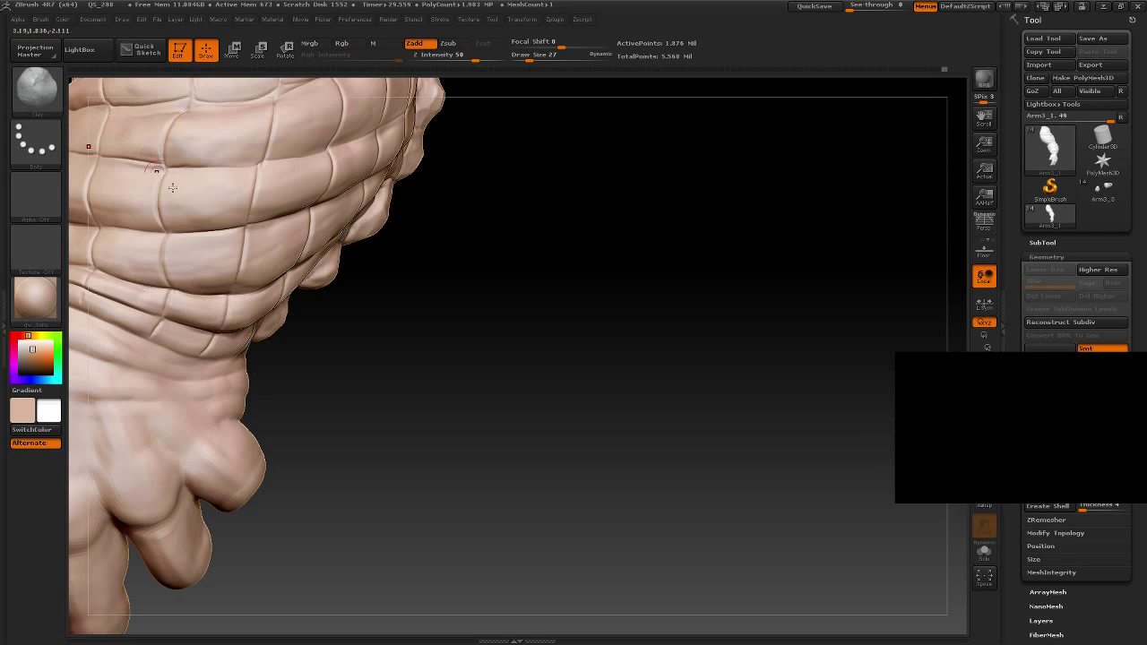
mouse_move(501, 426)
left_mouse_down()
mouse_move(550, 379)
mouse_move(463, 341)
mouse_move(477, 299)
mouse_move(461, 361)
mouse_move(364, 322)
mouse_move(433, 377)
mouse_move(447, 367)
left_mouse_up()
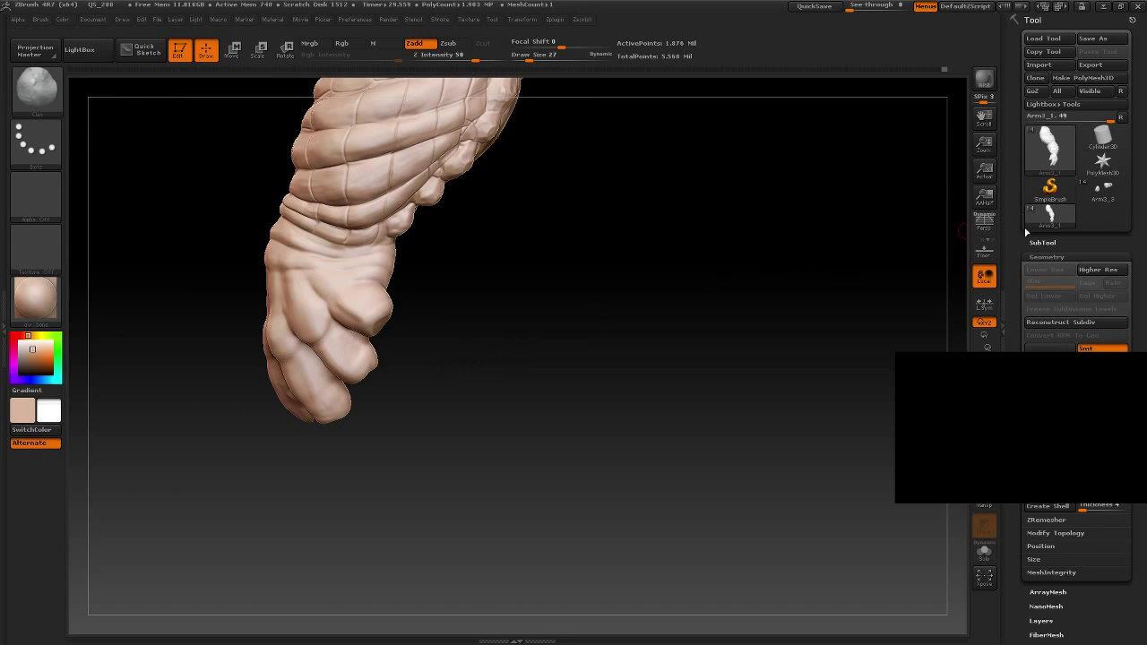
Step: Append a PM3D_Sphere3D subtool to the arm, select it, and keep the arm visible
left_click(1042, 243)
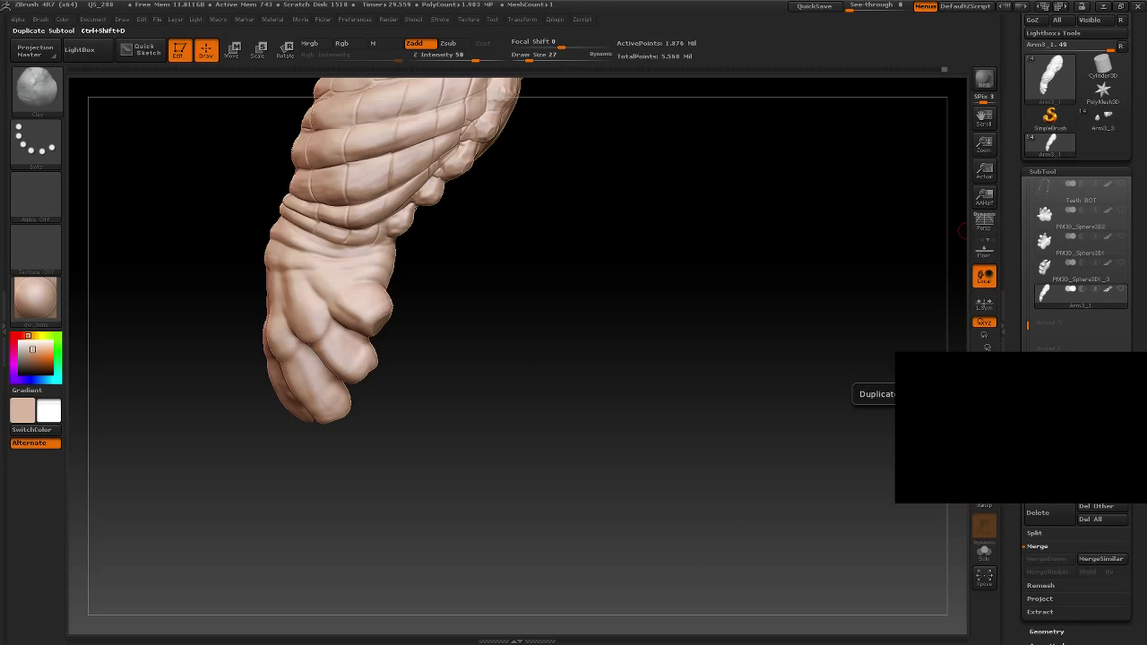
left_click(1098, 394)
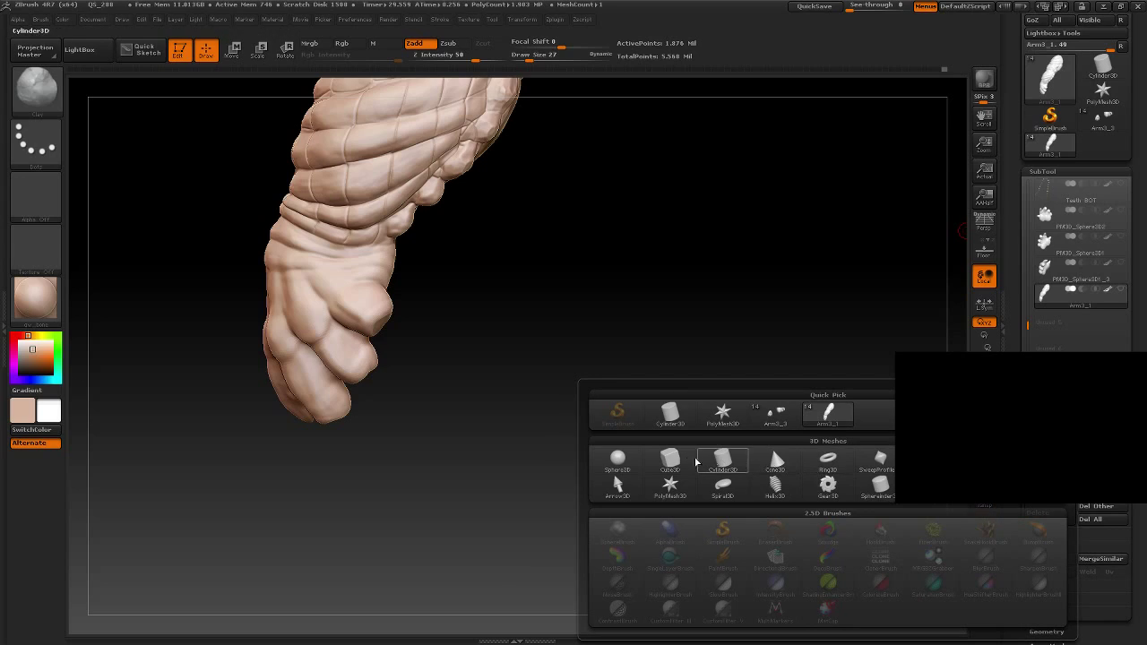
left_click(620, 458)
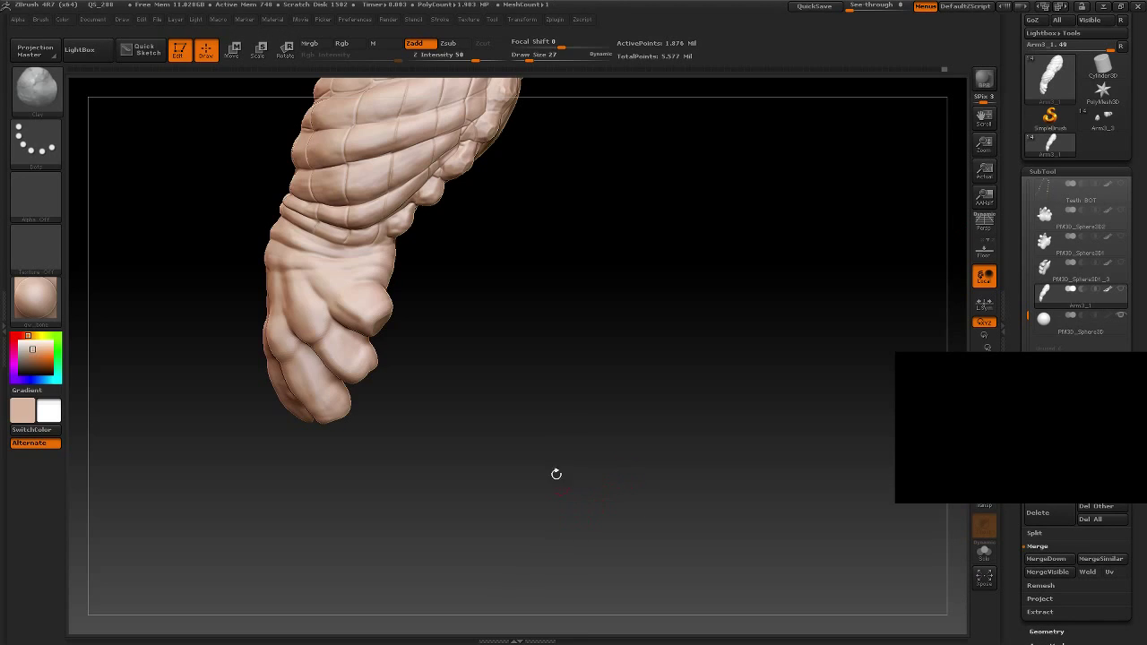
left_click(1047, 325)
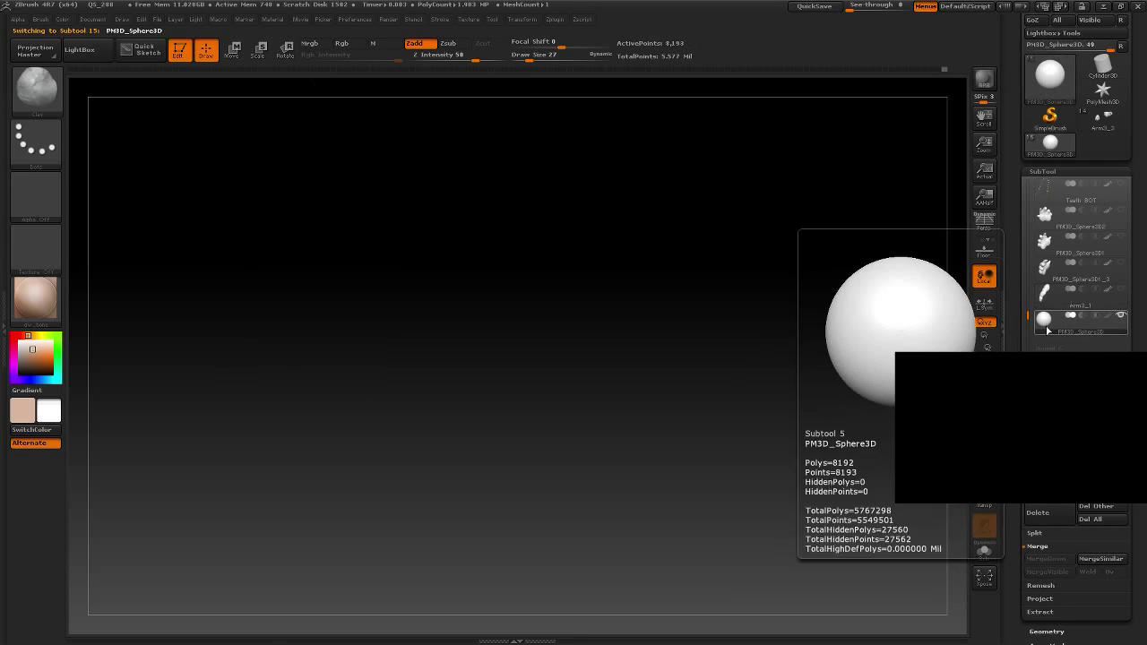
left_click(1121, 290)
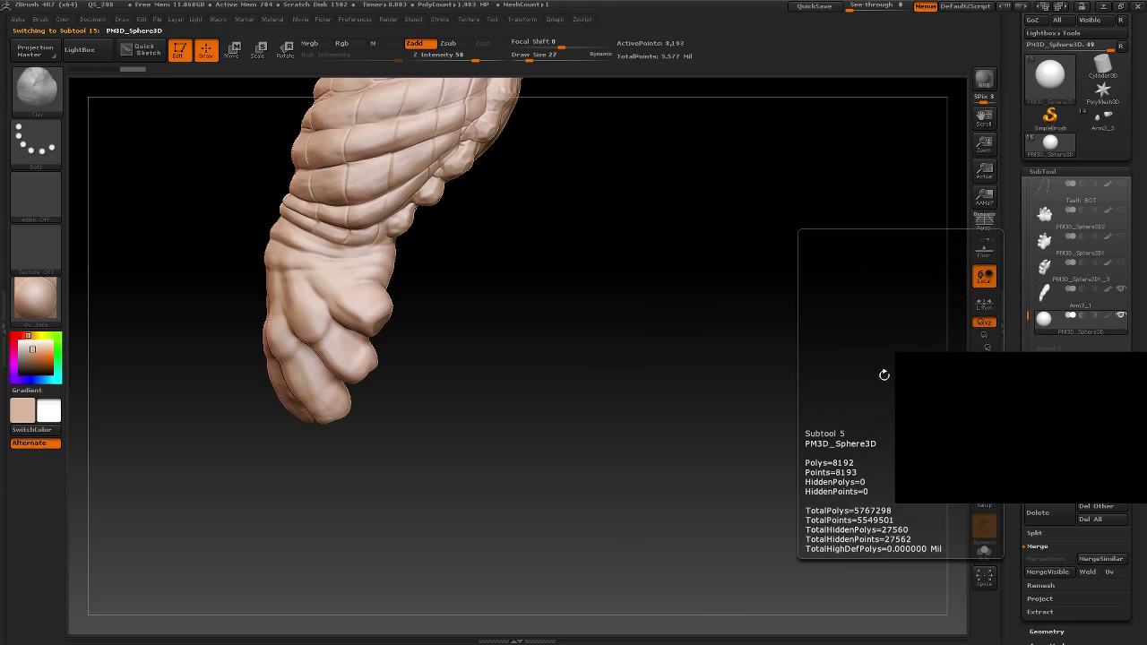
Step: Move the sphere down so it sits under the hand's fingertip
mouse_move(544, 265)
left_mouse_down()
mouse_move(525, 353)
mouse_move(532, 335)
mouse_move(566, 338)
mouse_move(492, 295)
mouse_move(651, 374)
mouse_move(293, 231)
left_mouse_up()
left_click(236, 60)
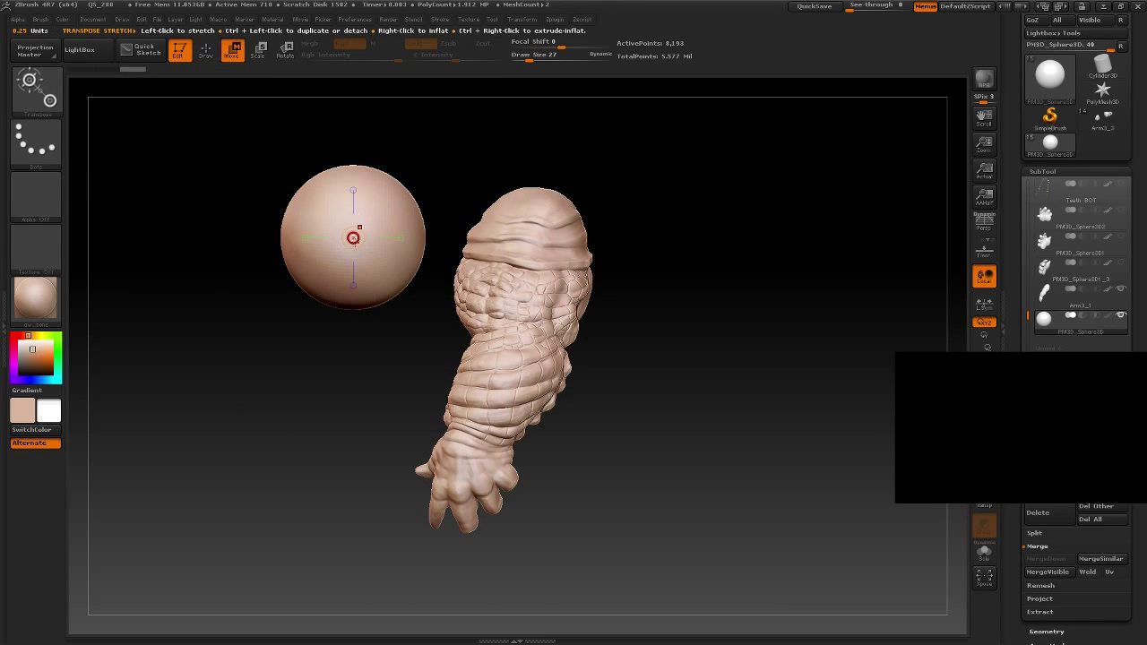
left_click_drag(352, 170, 349, 328)
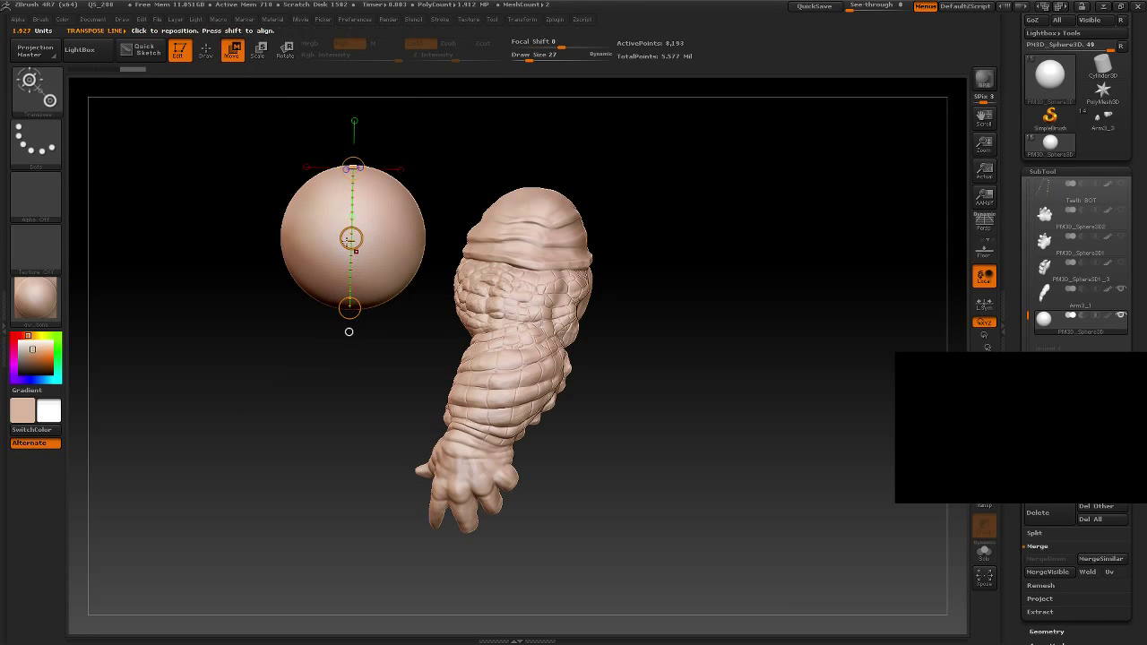
mouse_move(349, 238)
left_mouse_down()
mouse_move(417, 464)
mouse_move(511, 558)
left_mouse_up()
left_click_drag(346, 116, 346, 329)
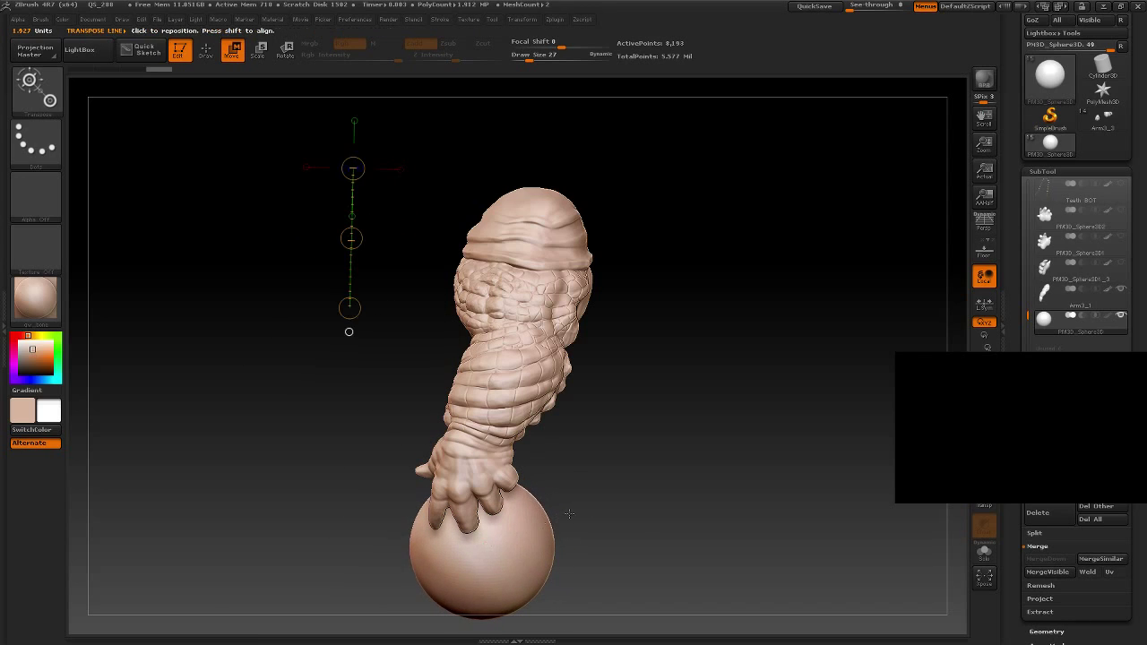
left_click_drag(645, 538, 561, 320, "alt")
mouse_move(502, 358)
left_mouse_down()
mouse_move(569, 321)
mouse_move(601, 319)
left_mouse_up()
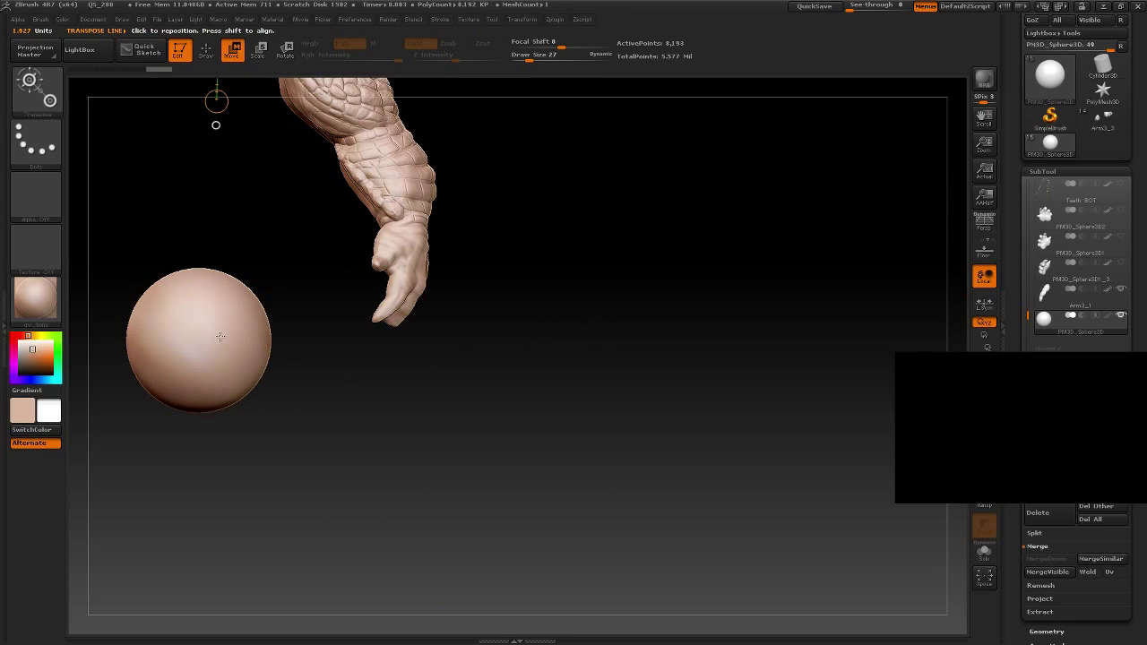
left_click_drag(195, 225, 195, 404)
left_click_drag(195, 339, 384, 387)
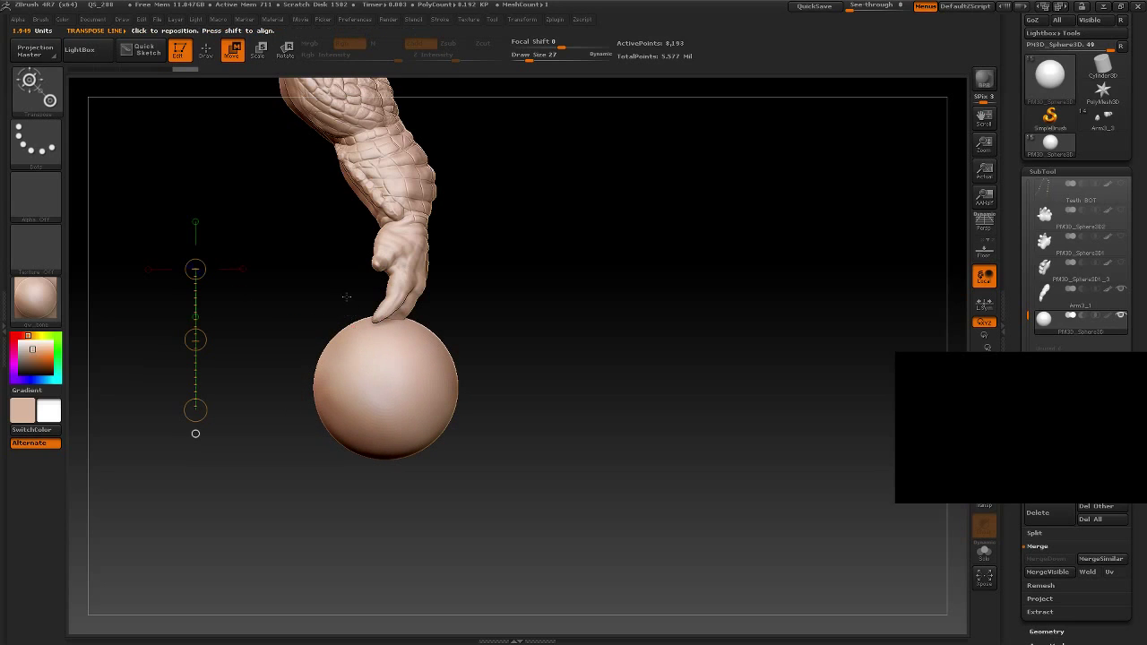
Step: Scale the sphere into a tall, narrow egg beneath the fingertip
left_click(259, 50)
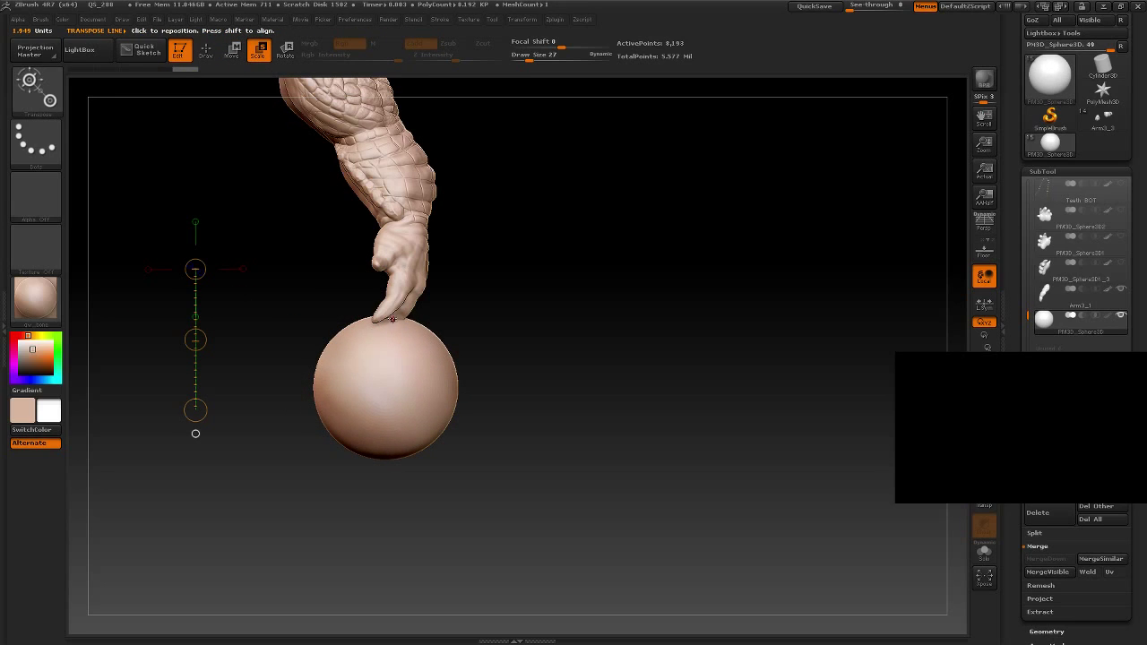
left_click_drag(391, 319, 383, 451)
left_click(389, 384)
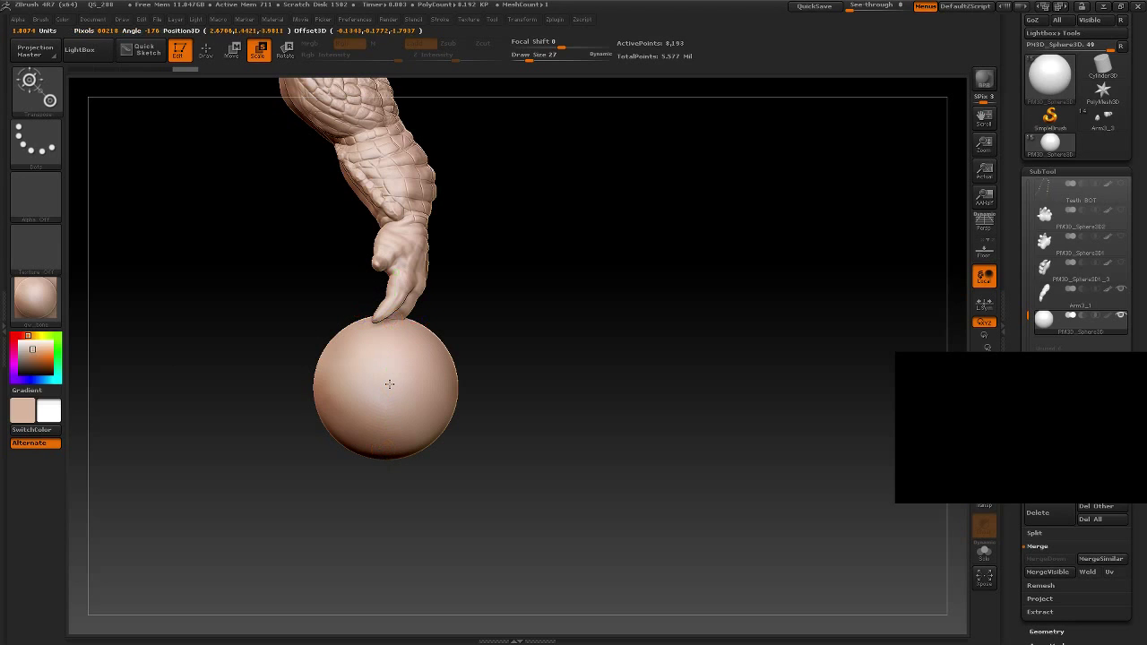
mouse_move(407, 391)
left_mouse_down()
mouse_move(390, 324)
mouse_move(381, 469)
left_mouse_up()
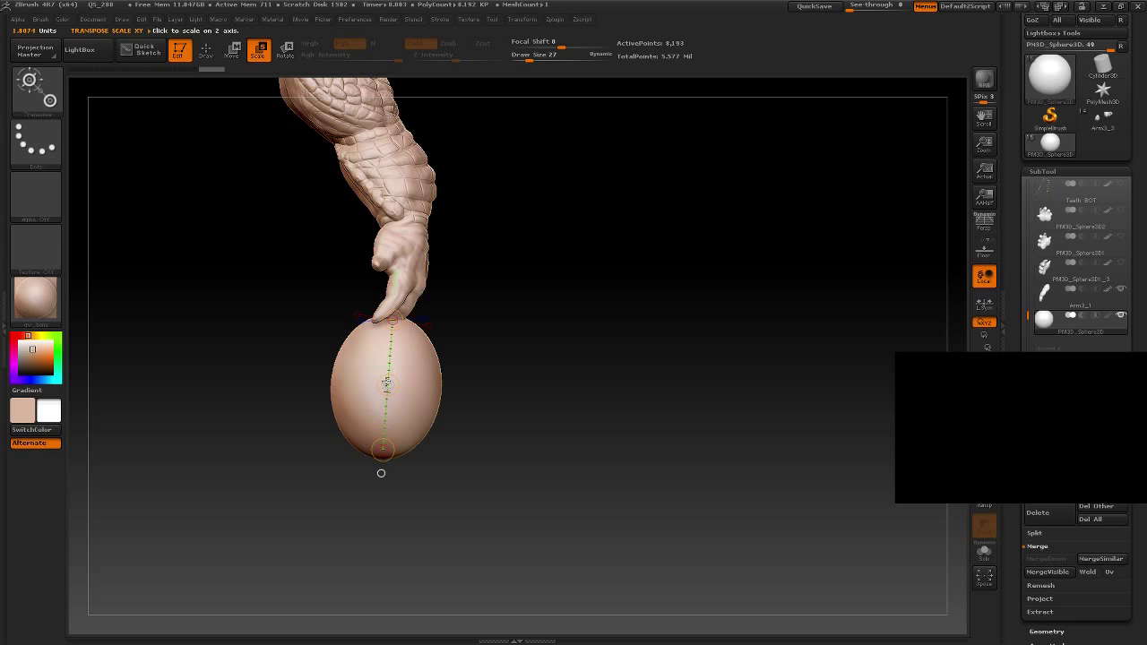
mouse_move(386, 379)
left_mouse_down()
mouse_move(390, 357)
mouse_move(382, 471)
left_mouse_up()
left_click_drag(389, 384, 397, 368)
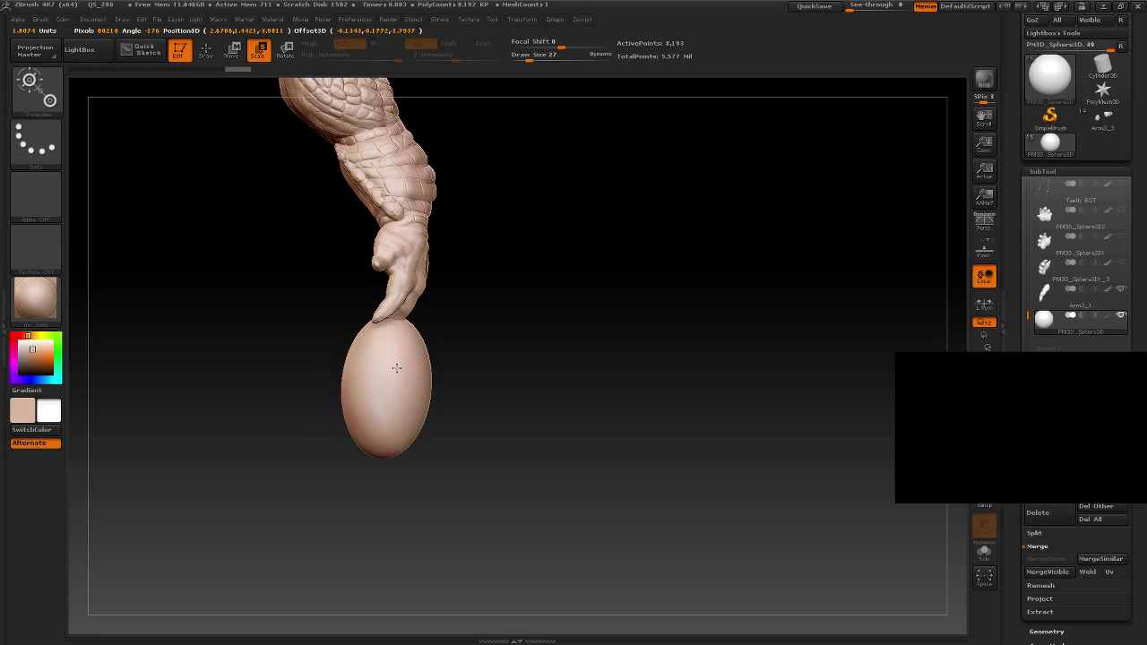
mouse_move(382, 320)
left_mouse_down()
mouse_move(383, 473)
mouse_move(407, 473)
mouse_move(409, 426)
left_mouse_up()
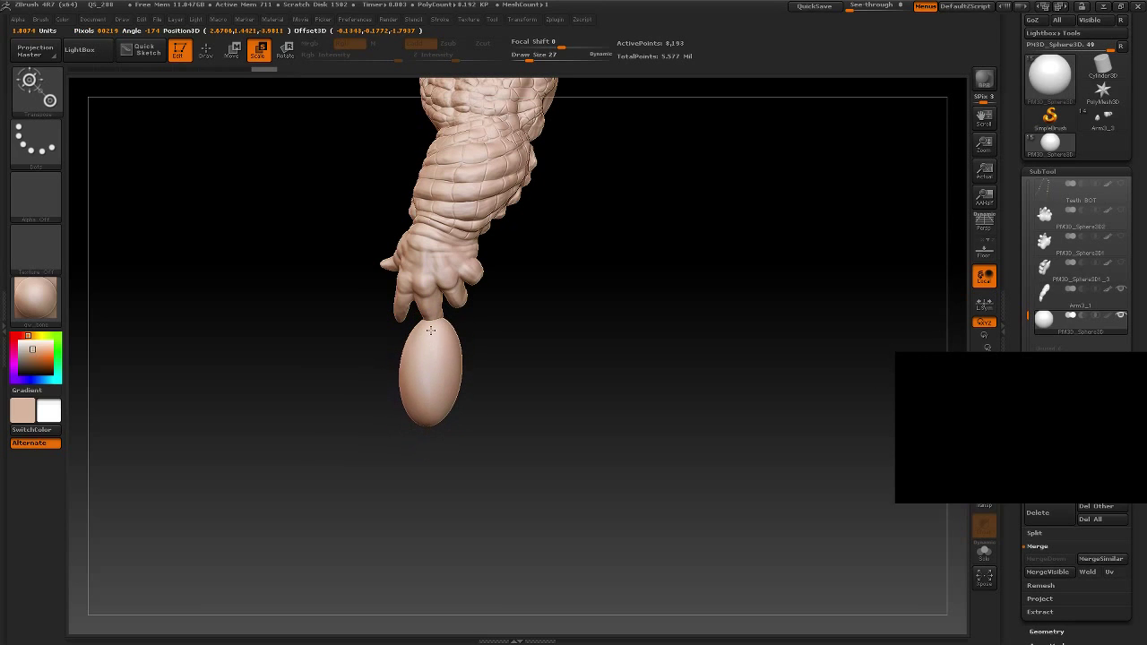
mouse_move(409, 320)
left_mouse_down()
mouse_move(406, 473)
mouse_move(482, 365)
mouse_move(328, 335)
mouse_move(505, 274)
mouse_move(314, 318)
left_mouse_up()
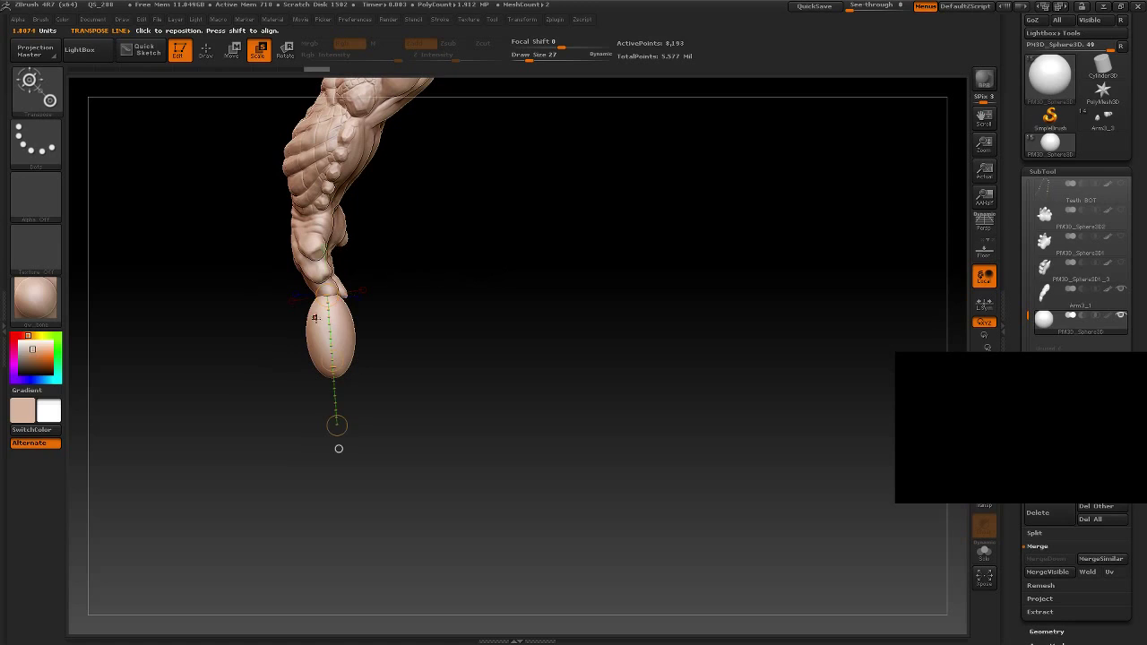
Step: Shrink the egg slightly and move it left onto the fingertip
left_click_drag(336, 423, 334, 384)
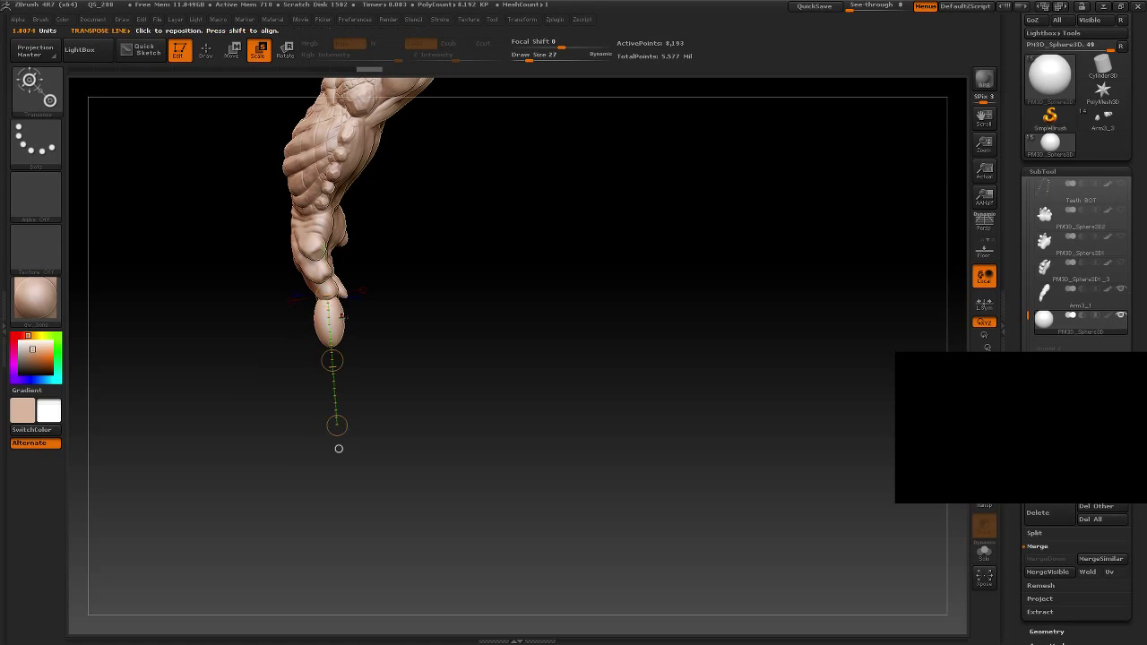
key("w")
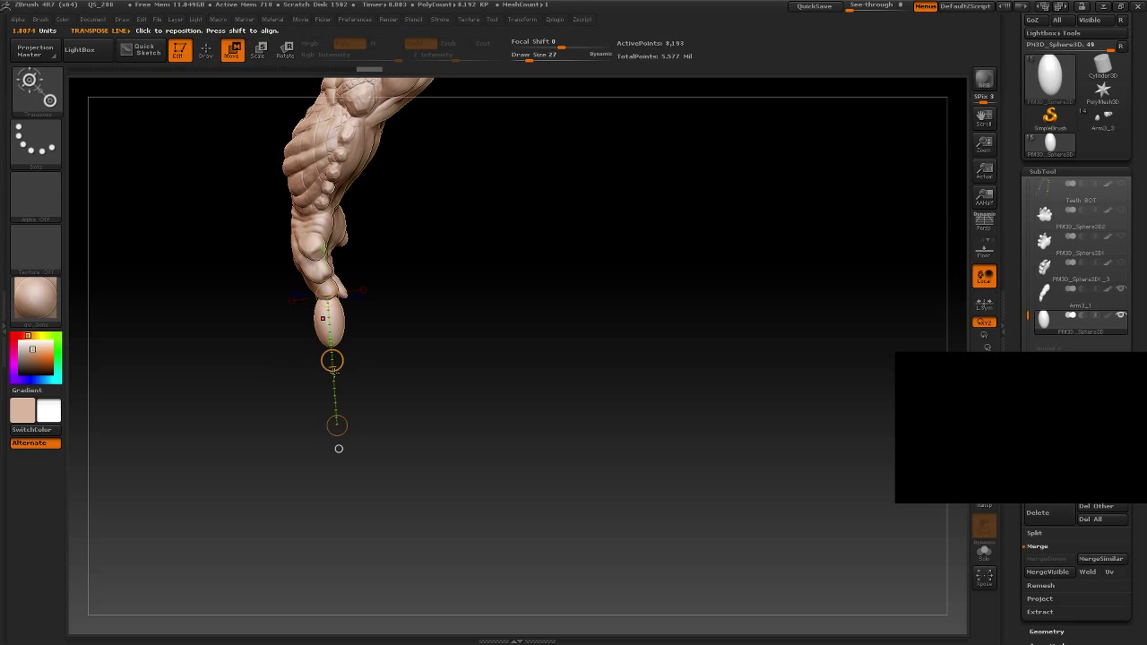
left_click_drag(332, 360, 391, 347)
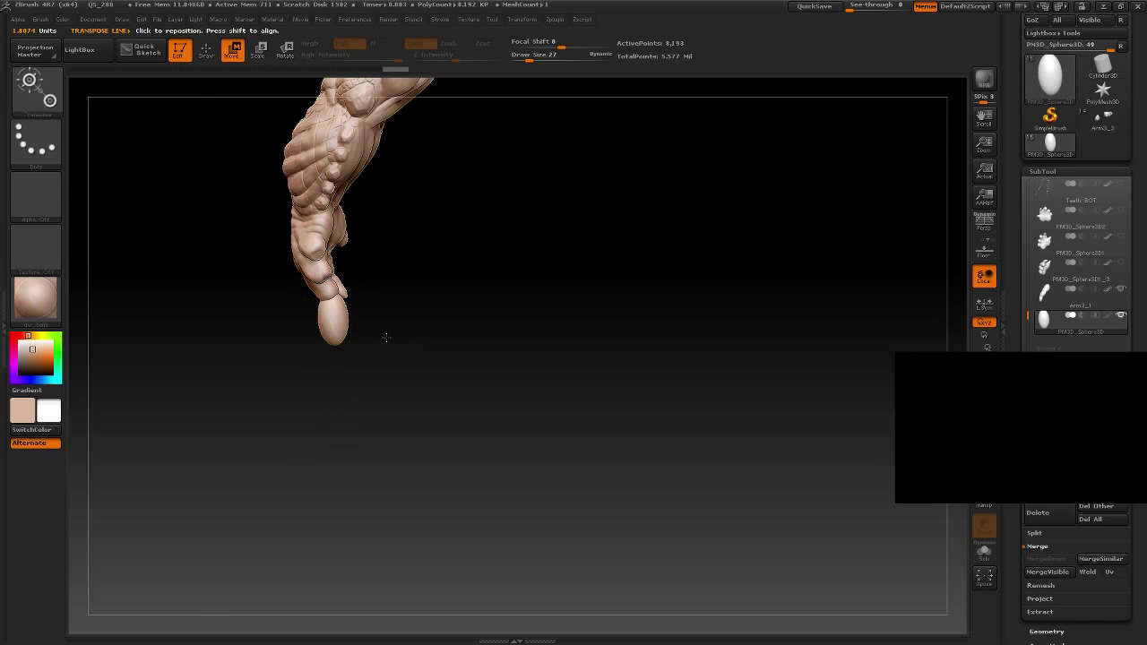
key("f")
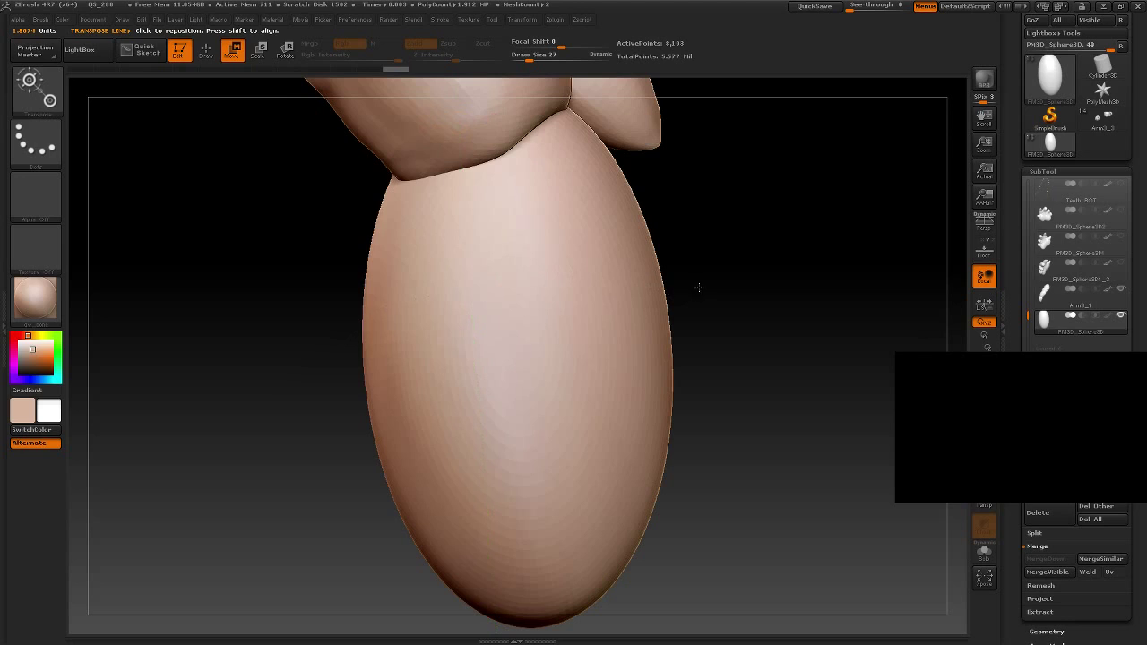
left_click_drag(699, 287, 673, 291, "alt")
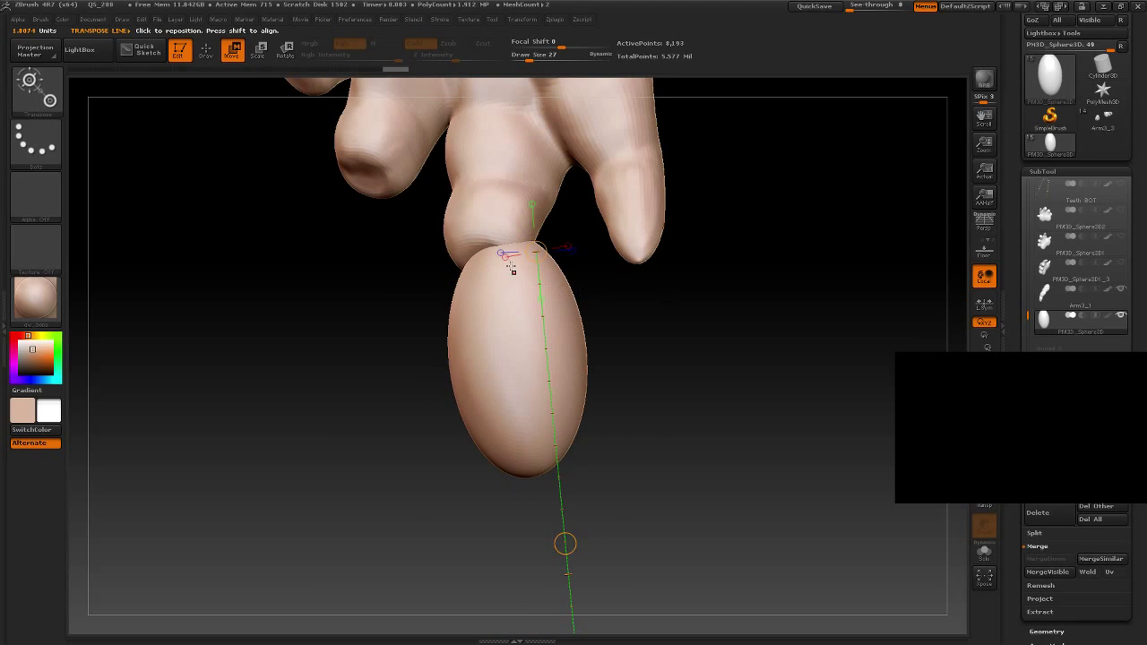
left_click_drag(486, 268, 522, 475)
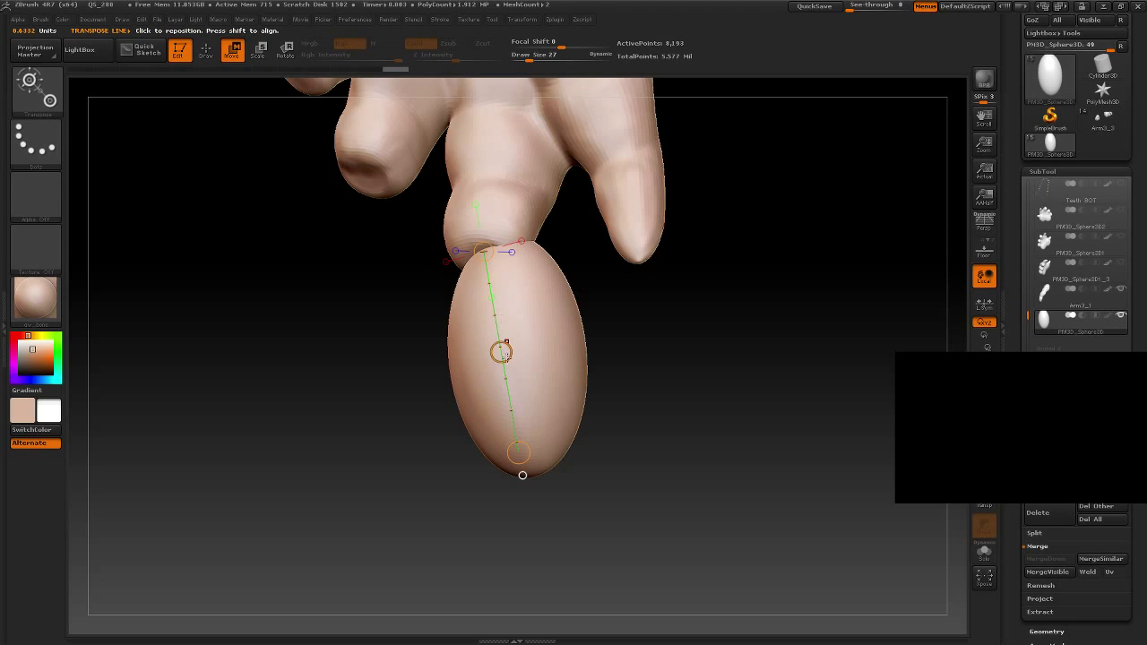
left_click_drag(505, 352, 472, 349)
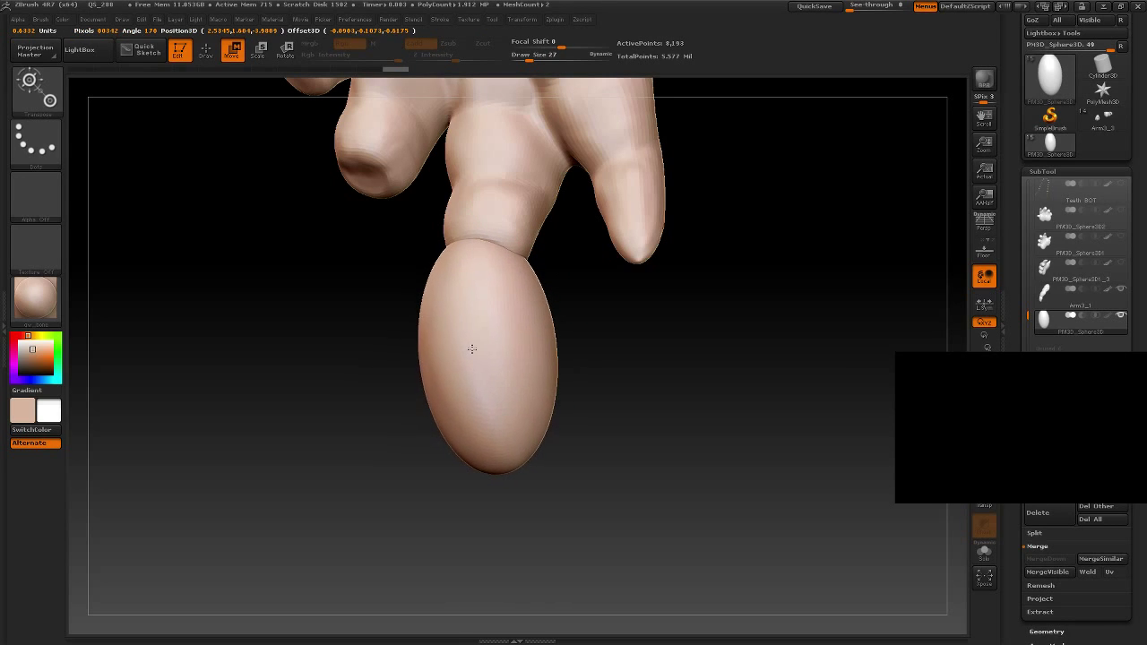
left_click_drag(640, 376, 605, 405)
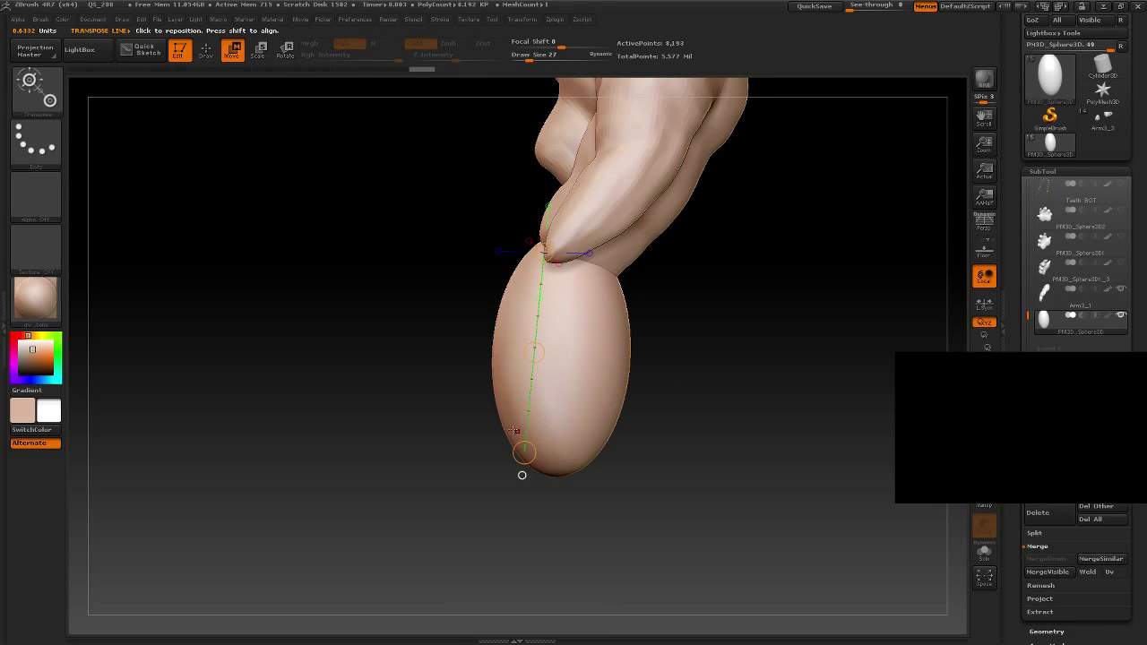
Step: Swing the egg about its top end, undo the overshoot, and face the hand forward
left_click(284, 55)
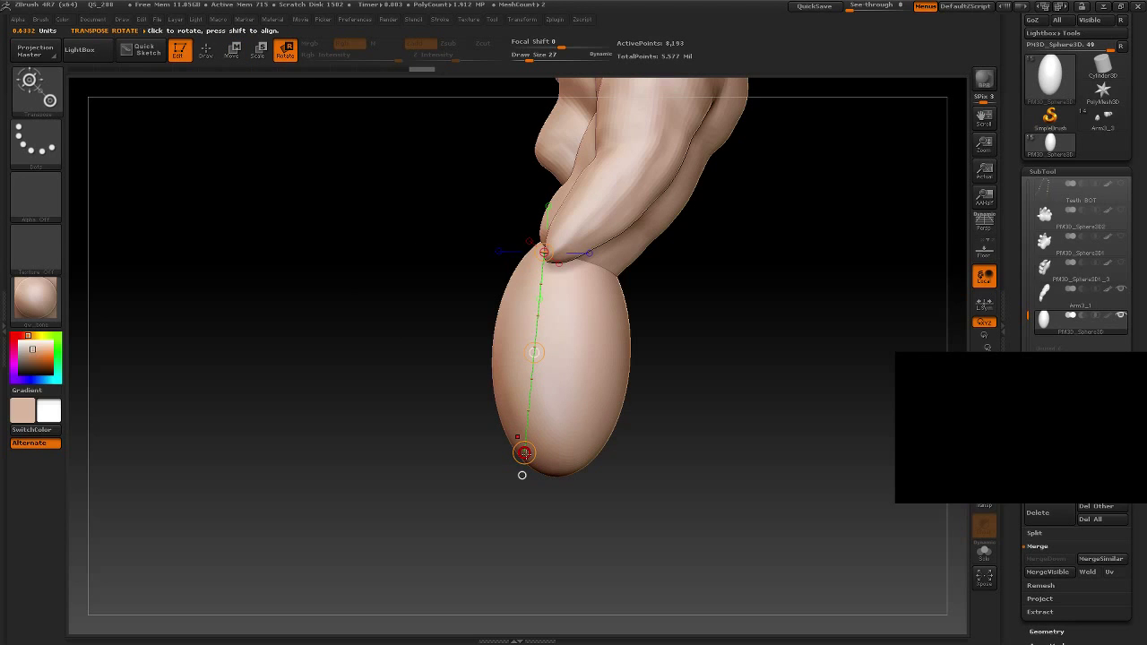
left_click_drag(524, 453, 429, 432)
key("w")
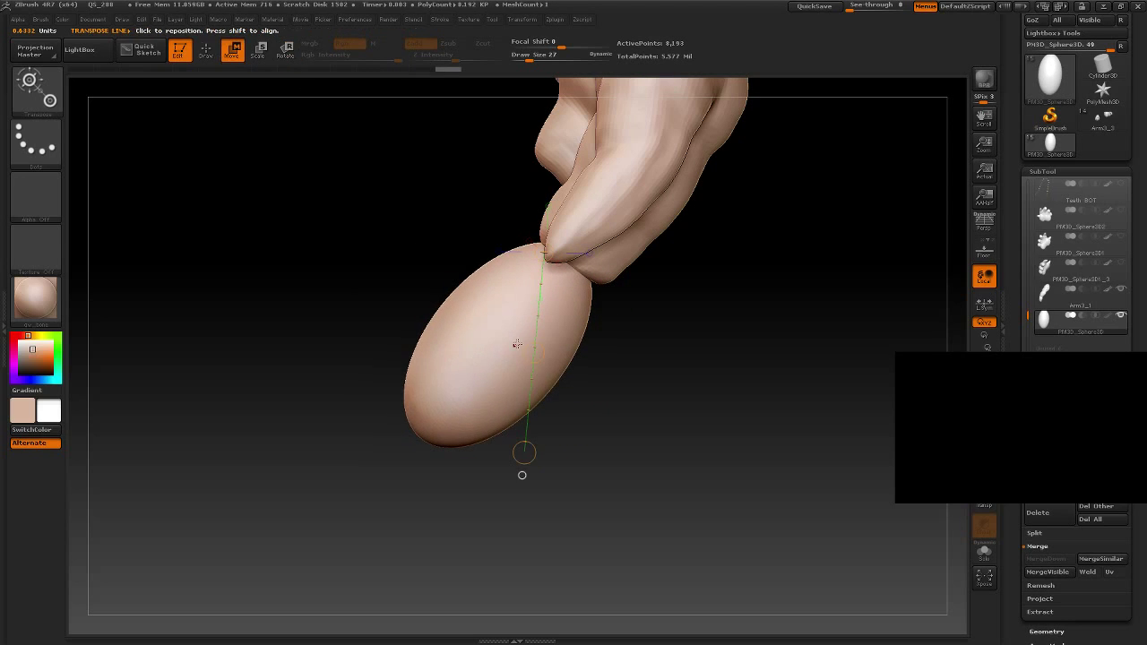
key("ctrl+z")
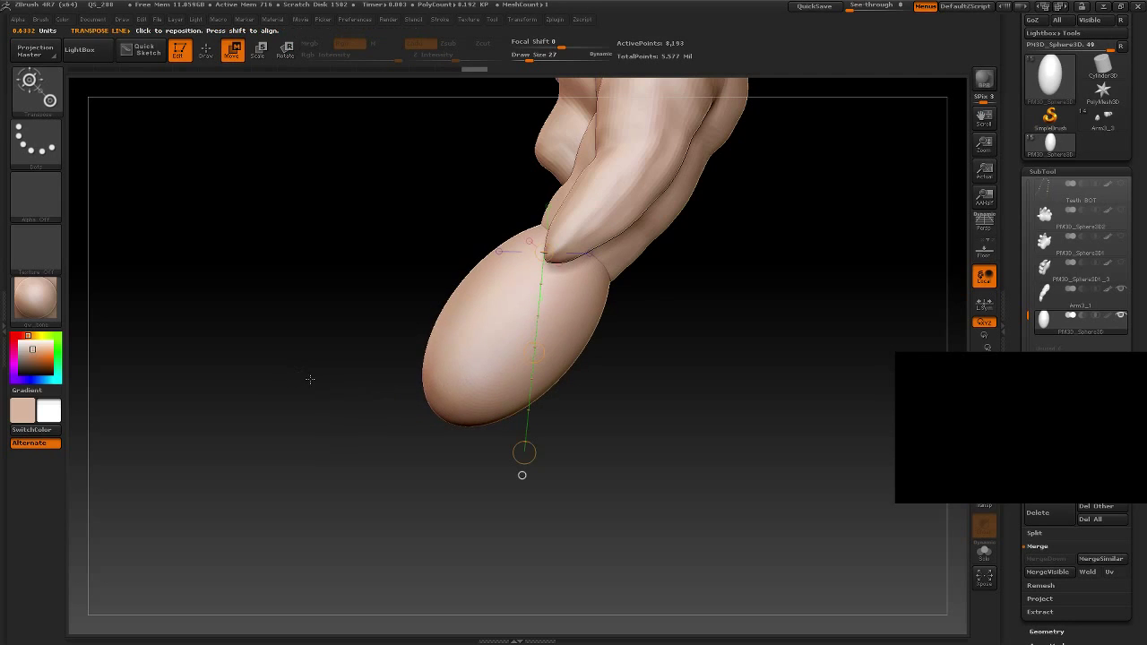
mouse_move(309, 379)
left_mouse_down()
mouse_move(611, 375)
mouse_move(529, 300)
mouse_move(604, 349)
left_mouse_up()
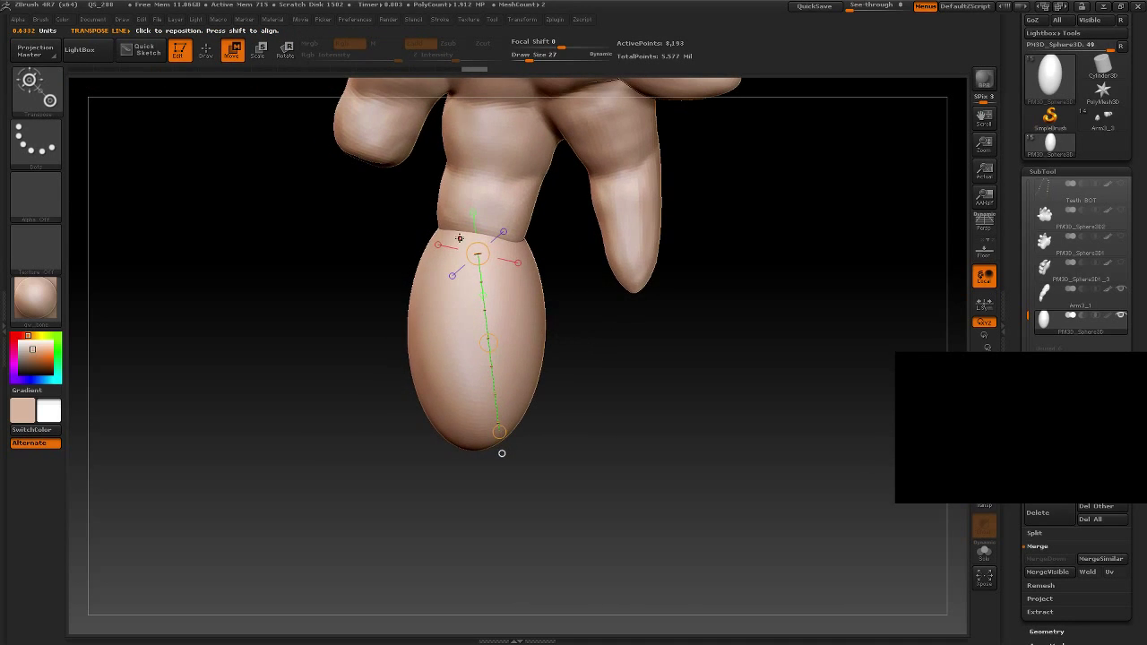
Step: Shrink the fingertip egg along a new transpose line and tilt it to lean left
left_click_drag(460, 238, 460, 257)
left_click_drag(451, 446, 451, 448)
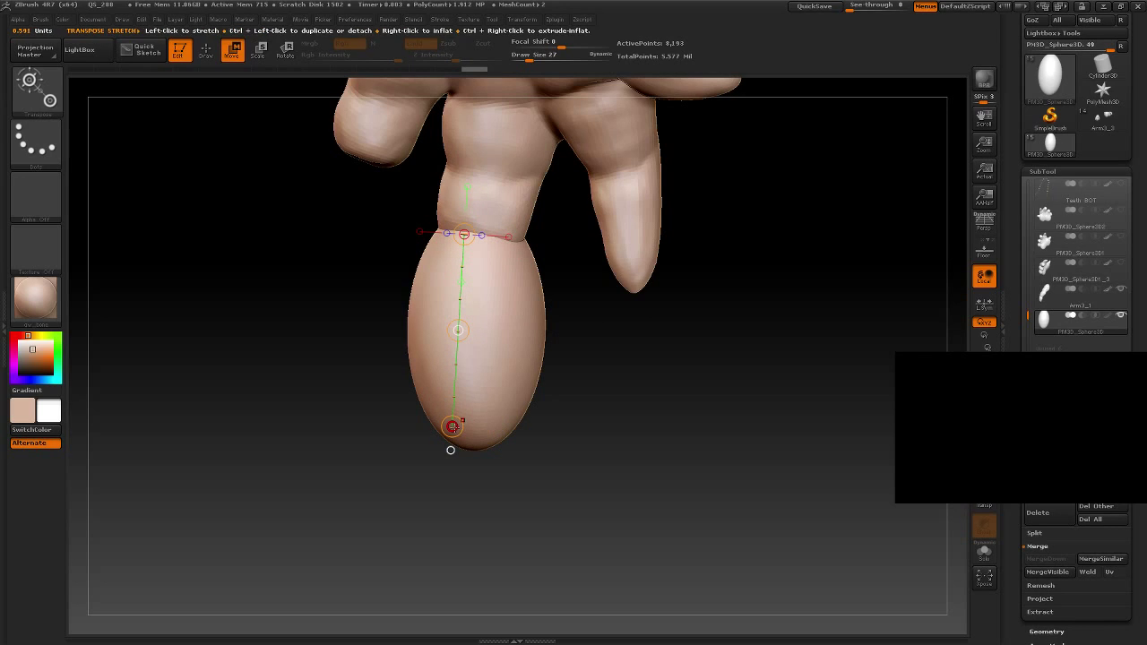
key("s")
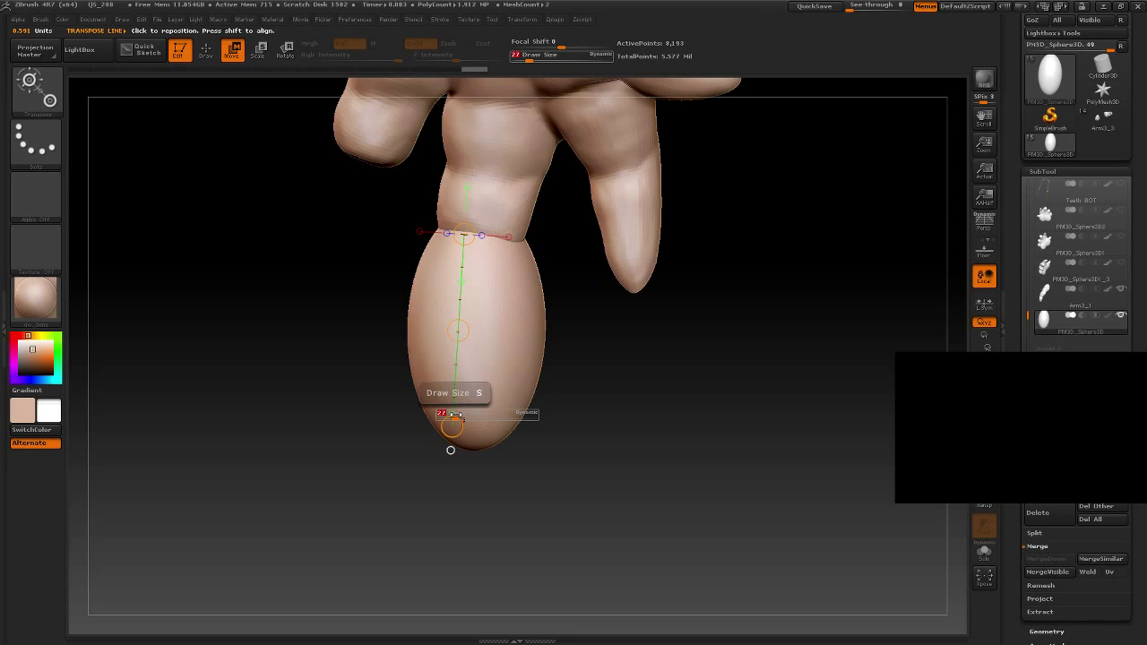
key("e")
mouse_move(451, 428)
left_mouse_down()
mouse_move(457, 376)
mouse_move(451, 426)
left_mouse_up()
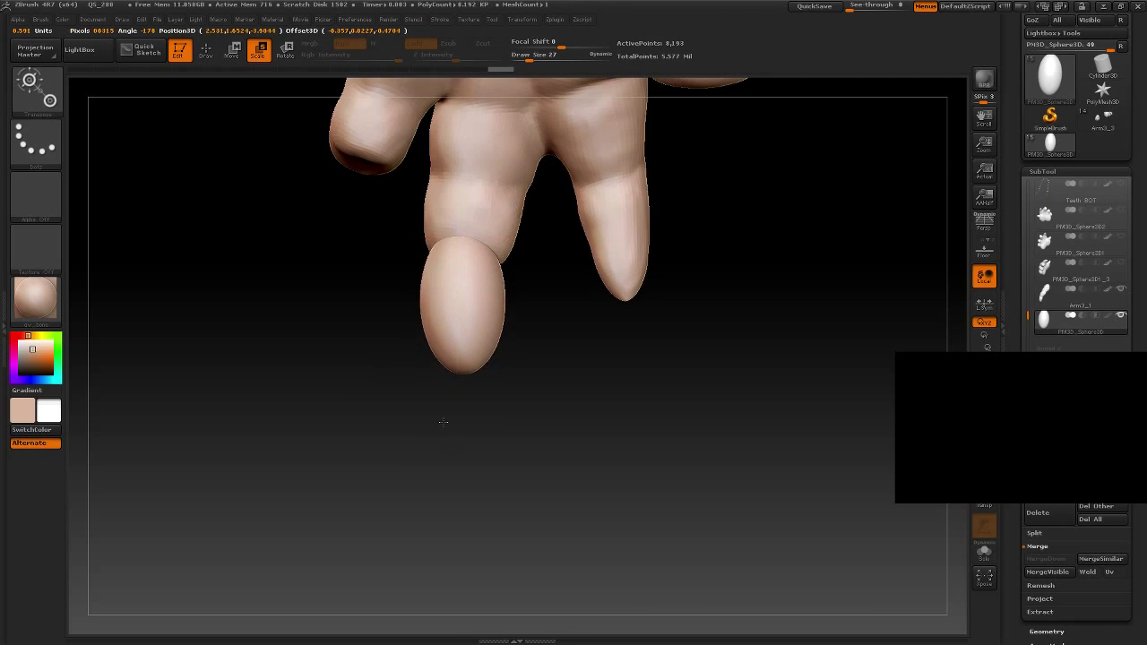
key("r")
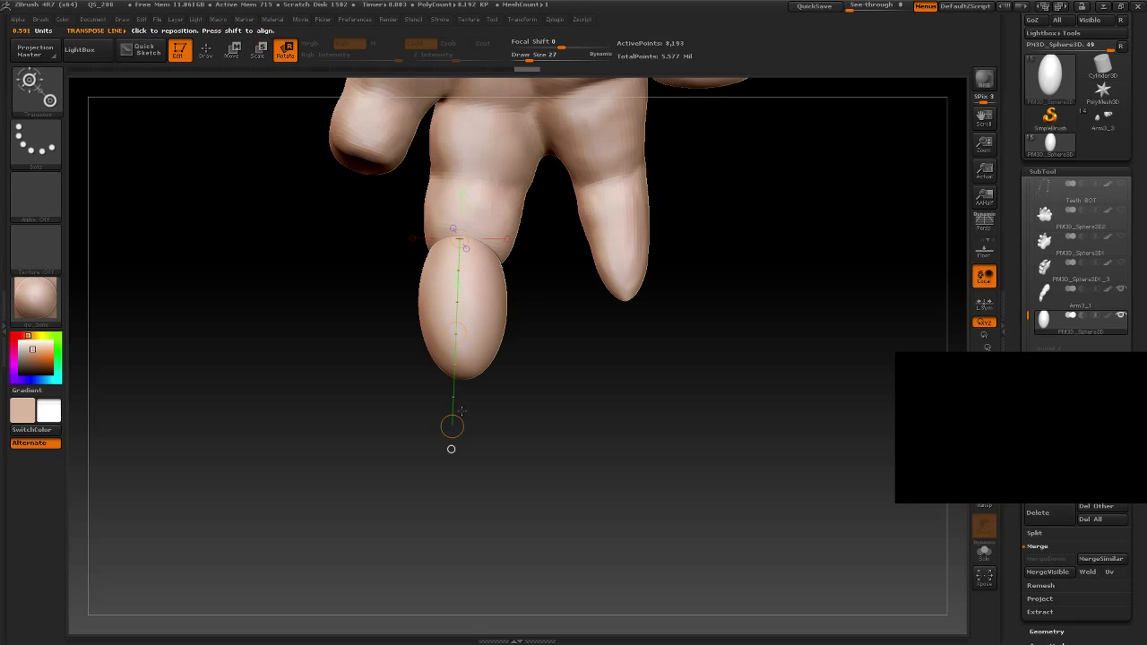
left_click_drag(453, 427, 408, 410)
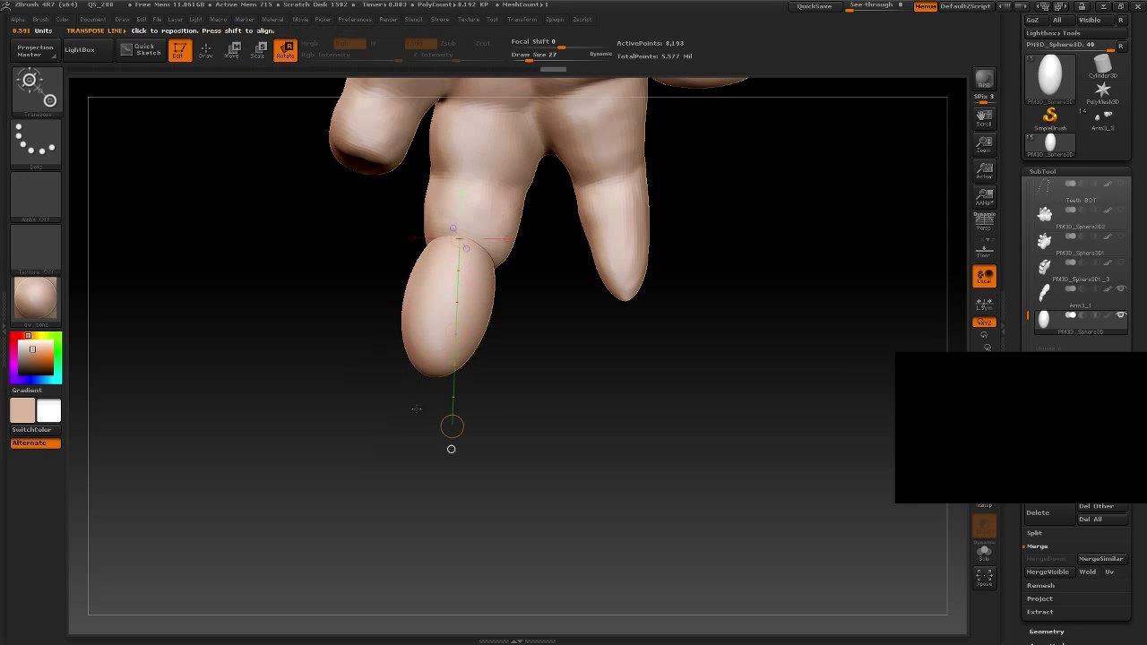
Step: Move the egg up against the finger end and line it up with the fingertip
key("w")
left_click_drag(452, 331, 459, 333)
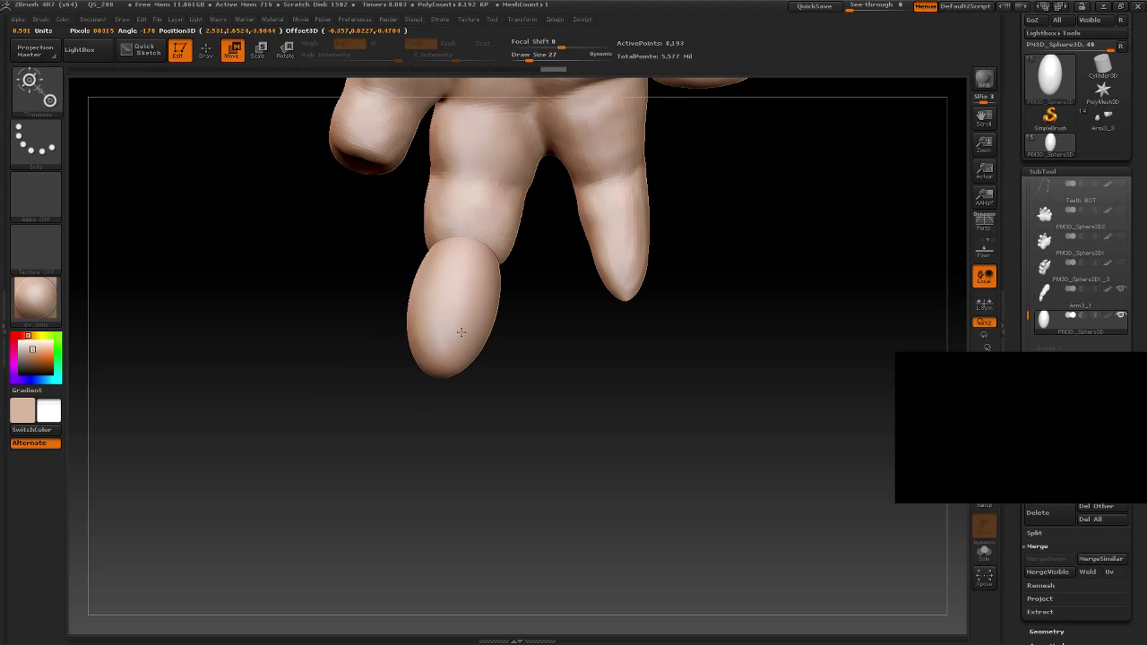
mouse_move(645, 422)
left_mouse_down()
mouse_move(582, 421)
mouse_move(516, 390)
left_mouse_up()
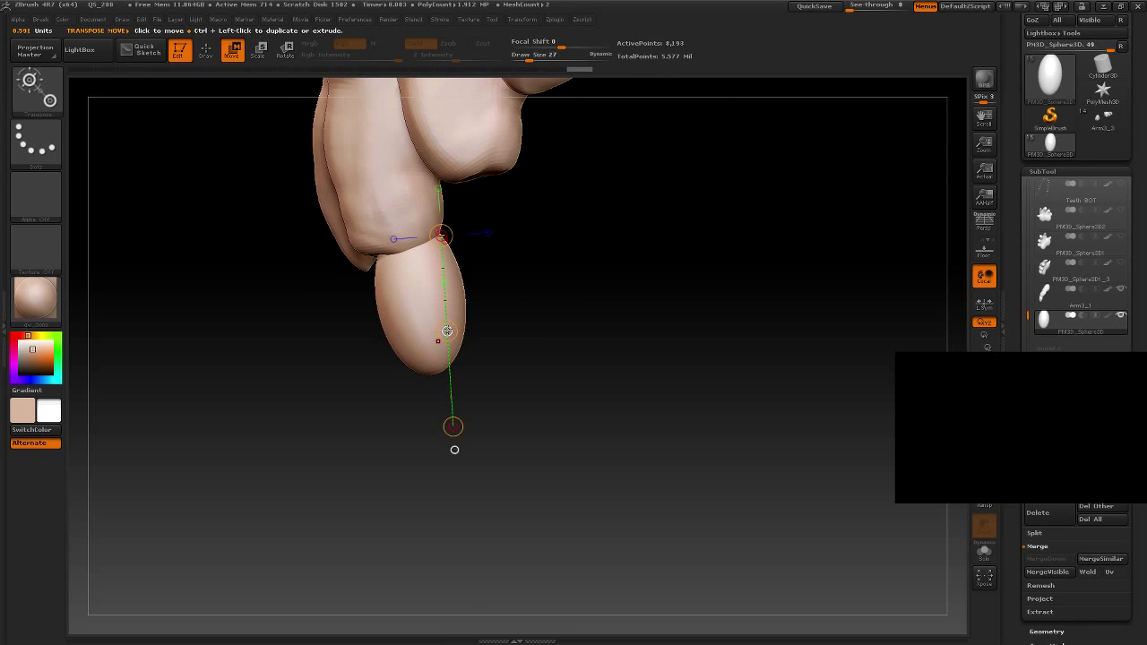
left_click_drag(447, 331, 444, 328)
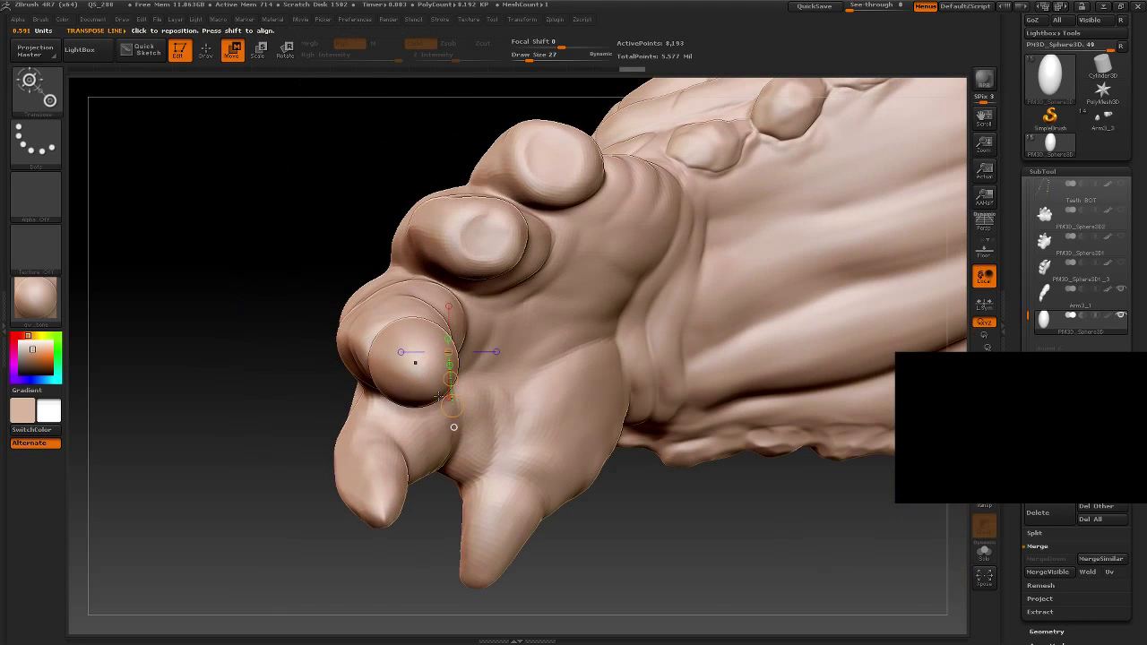
mouse_move(439, 395)
left_mouse_down()
mouse_move(610, 247)
mouse_move(586, 250)
mouse_move(585, 285)
left_mouse_up()
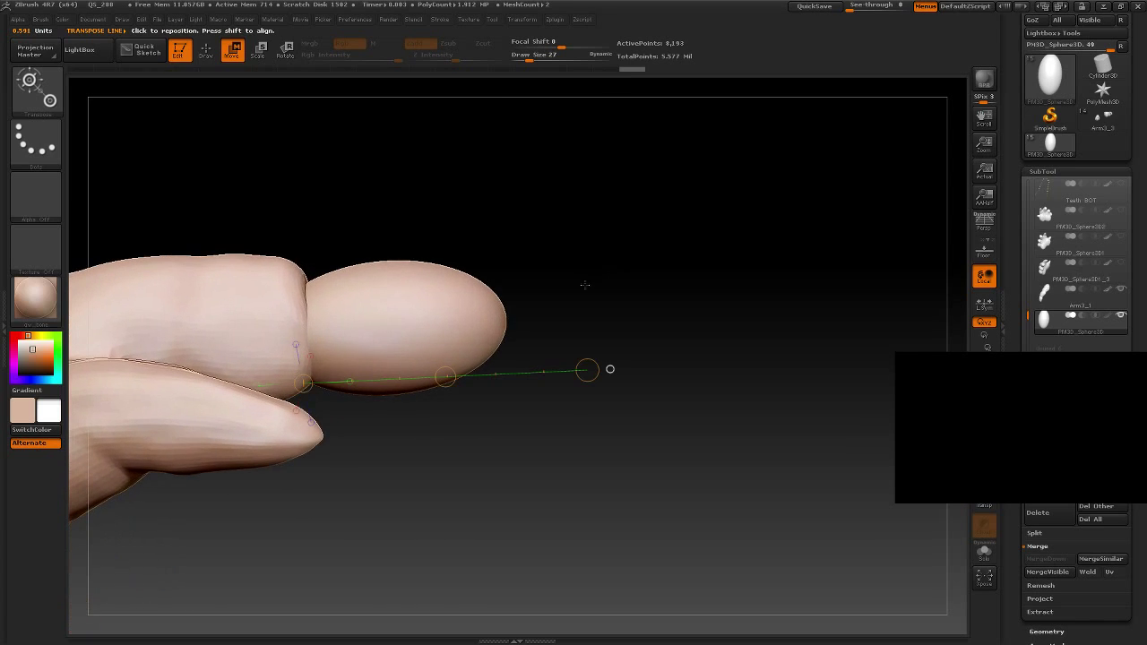
mouse_move(447, 387)
left_mouse_down()
mouse_move(672, 303)
mouse_move(594, 430)
mouse_move(607, 385)
mouse_move(276, 360)
mouse_move(317, 371)
mouse_move(333, 404)
left_mouse_up()
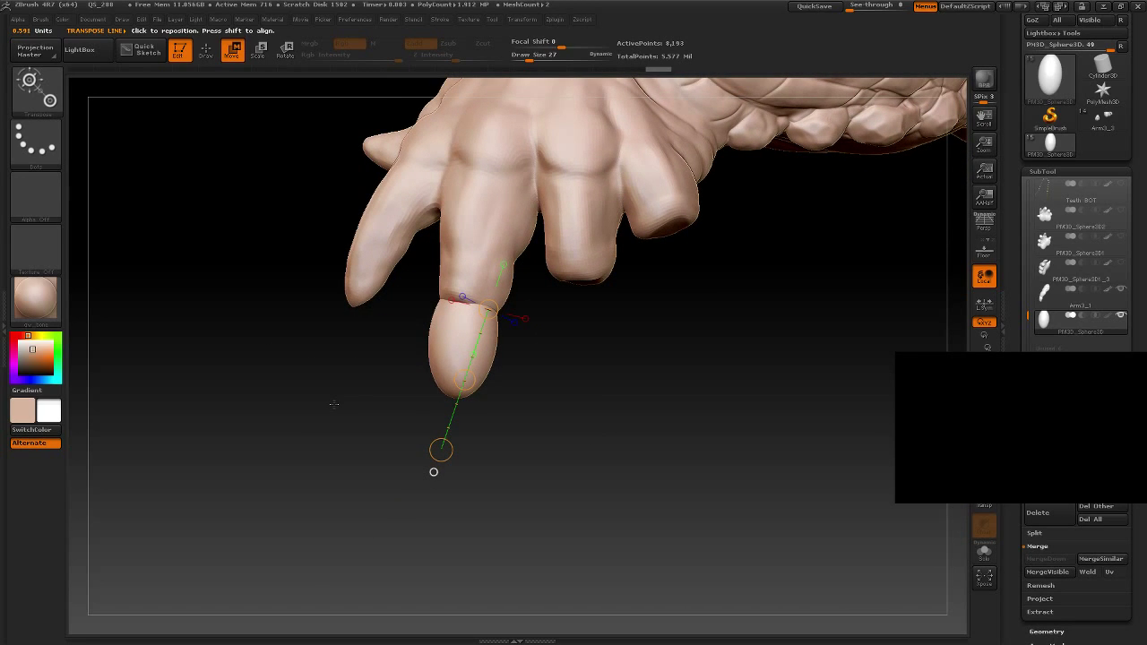
left_click(207, 54)
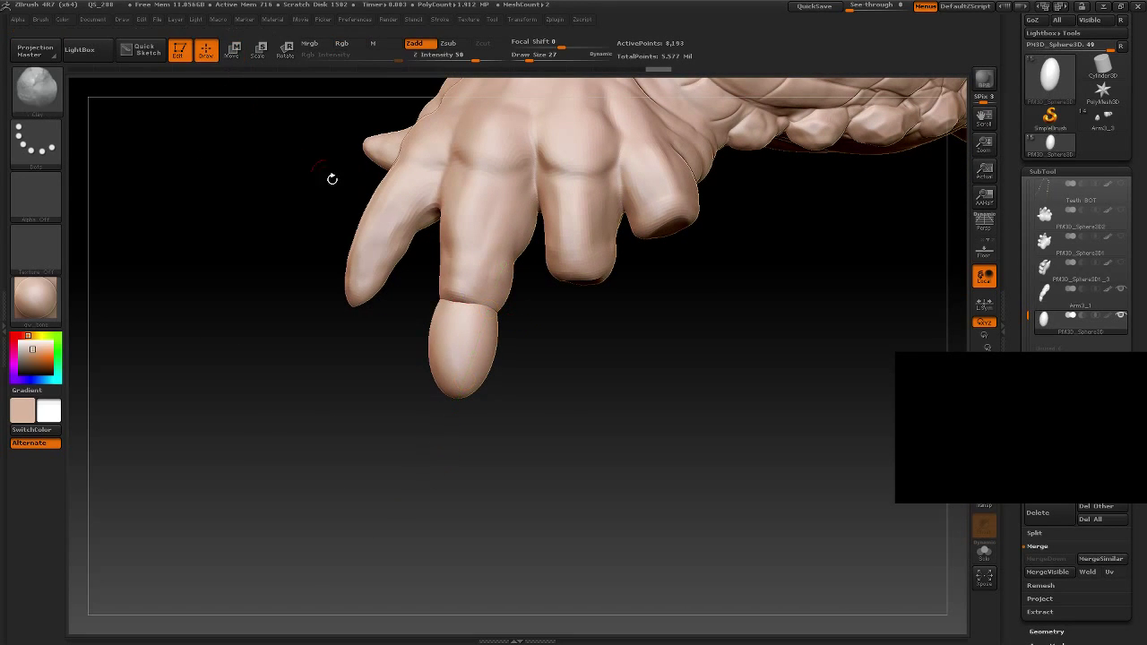
left_click_drag(542, 406, 550, 409)
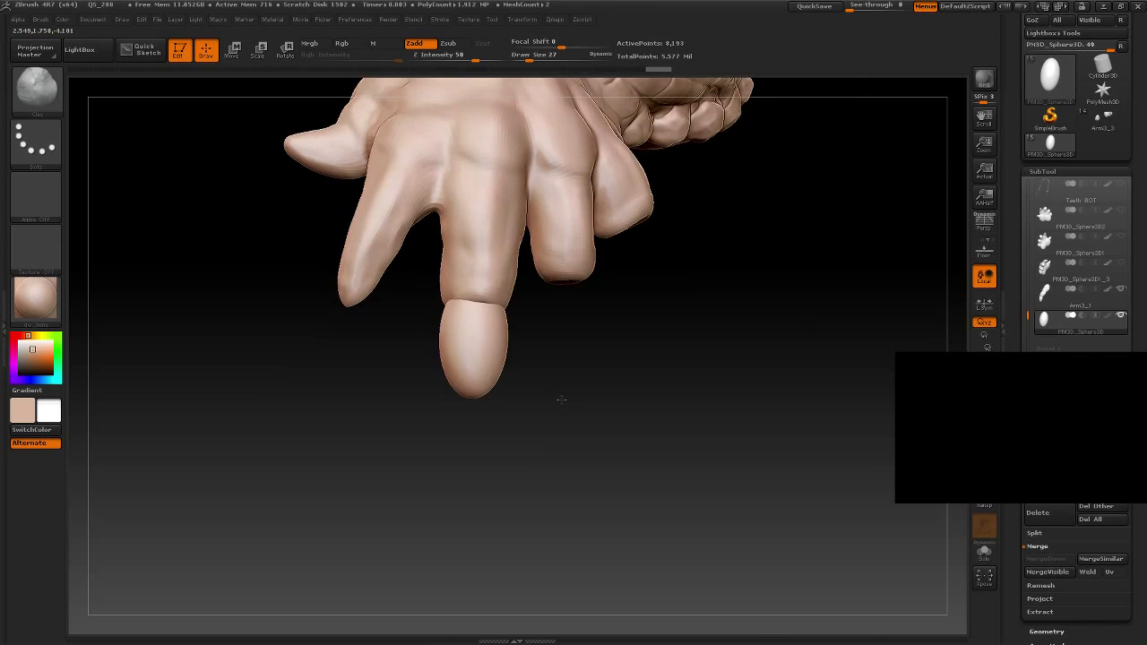
left_click_drag(824, 216, 723, 403)
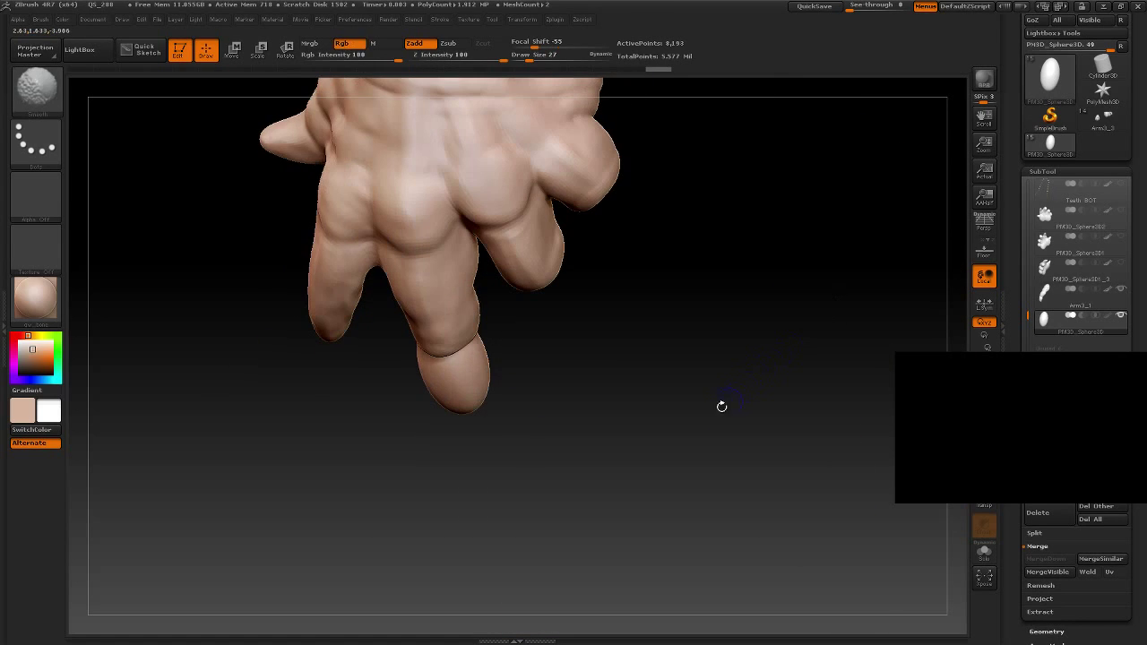
left_click(261, 51)
Step: Shrink and shorten the fingertip piece along a transpose line
mouse_move(576, 412)
left_mouse_down()
mouse_move(568, 379)
mouse_move(544, 359)
left_mouse_up()
left_click_drag(386, 281, 407, 327)
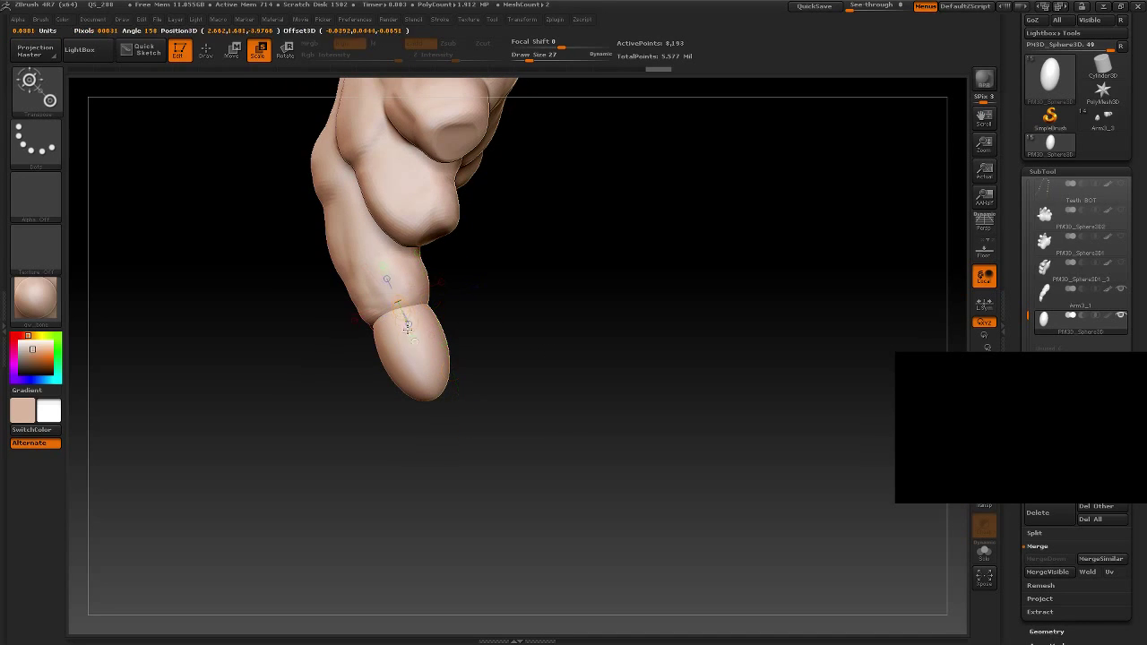
left_click_drag(429, 389, 417, 357)
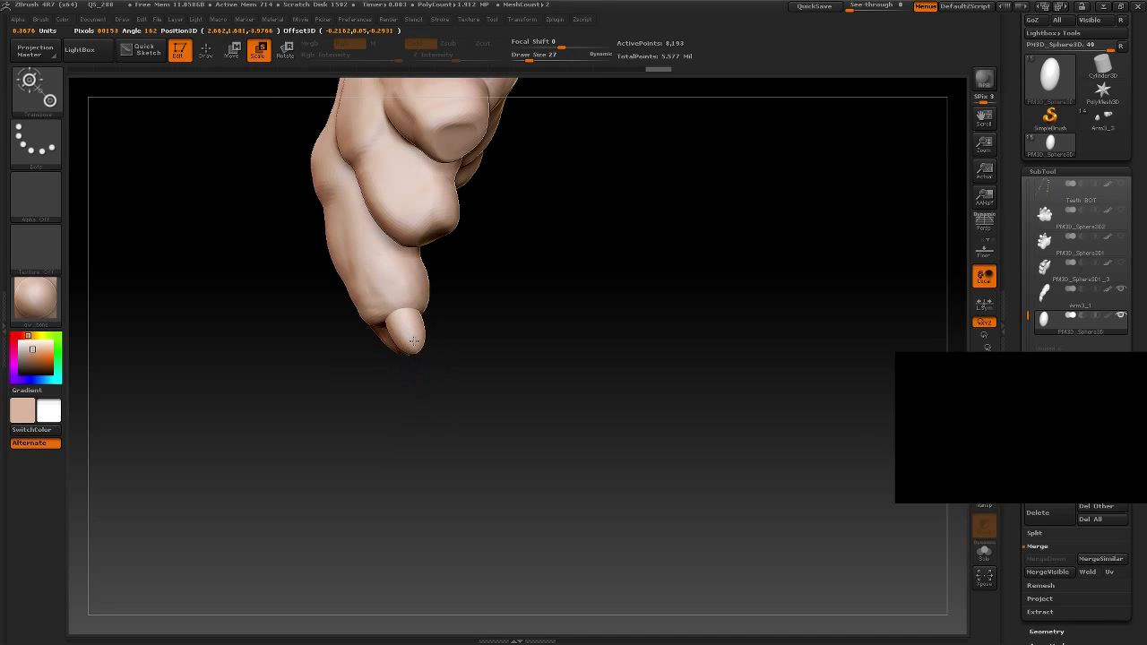
mouse_move(433, 408)
left_mouse_down()
mouse_move(484, 329)
mouse_move(494, 335)
mouse_move(470, 317)
left_mouse_up()
key("f")
mouse_move(816, 428)
left_mouse_down("alt")
mouse_move(594, 400)
mouse_move(467, 266)
mouse_move(531, 462)
left_mouse_up("alt")
key("f")
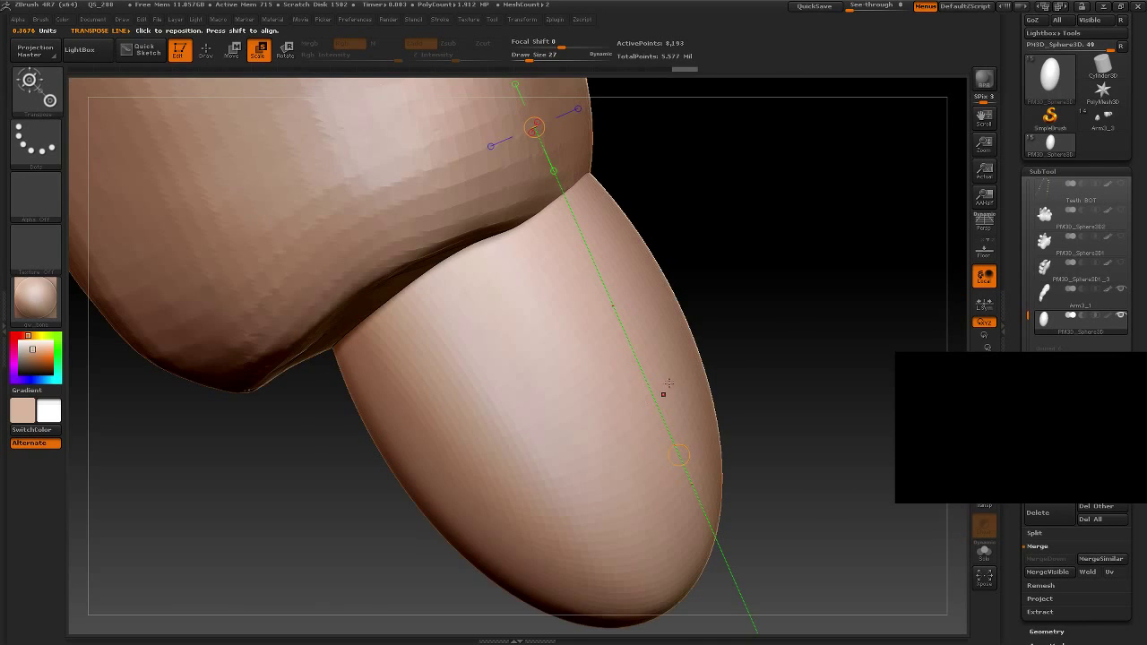
mouse_move(797, 333)
left_mouse_down("alt")
mouse_move(724, 302)
mouse_move(493, 318)
left_mouse_up("alt")
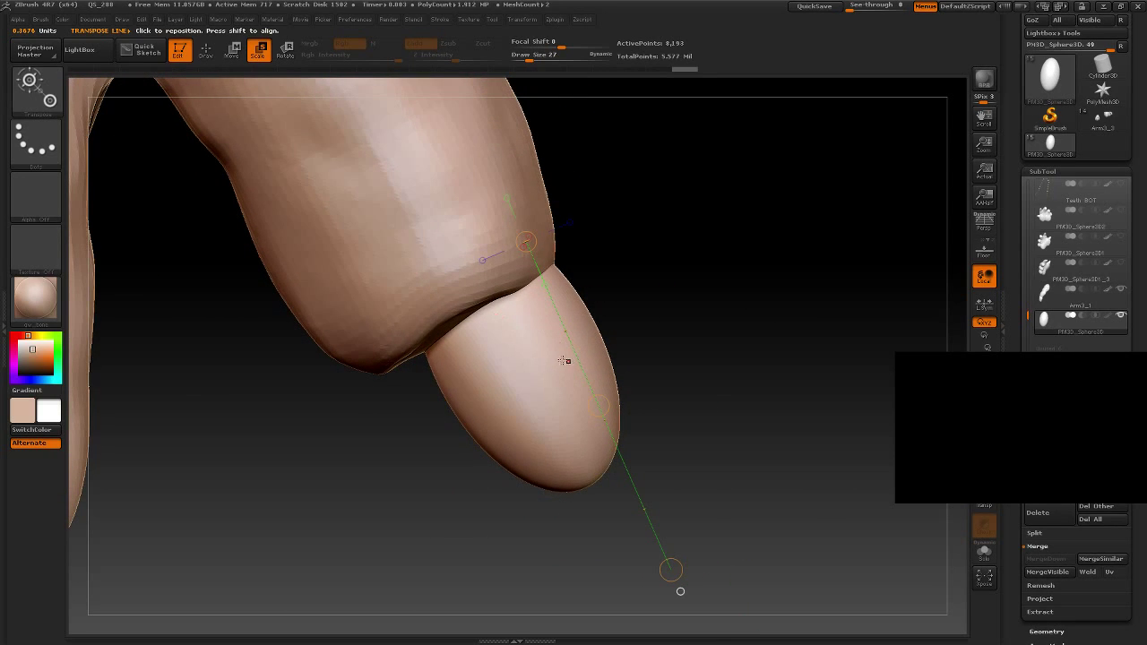
Step: Slide the fingertip piece down and seat it snugly in the finger's end
left_click(232, 52)
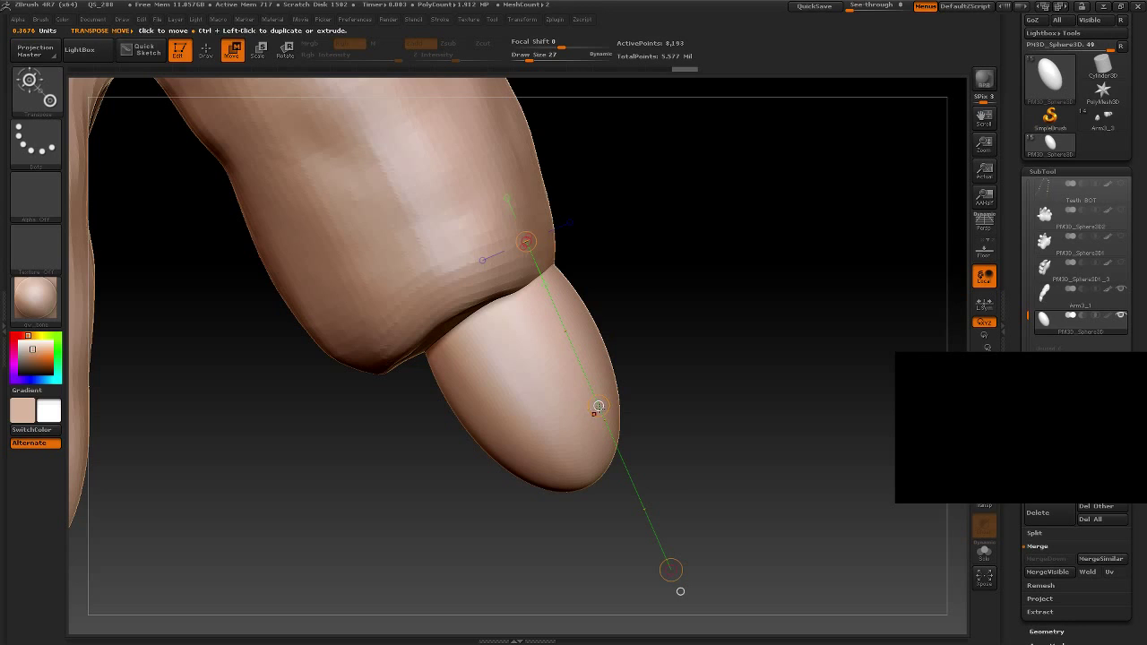
mouse_move(598, 406)
left_mouse_down()
mouse_move(565, 424)
mouse_move(582, 475)
left_mouse_up()
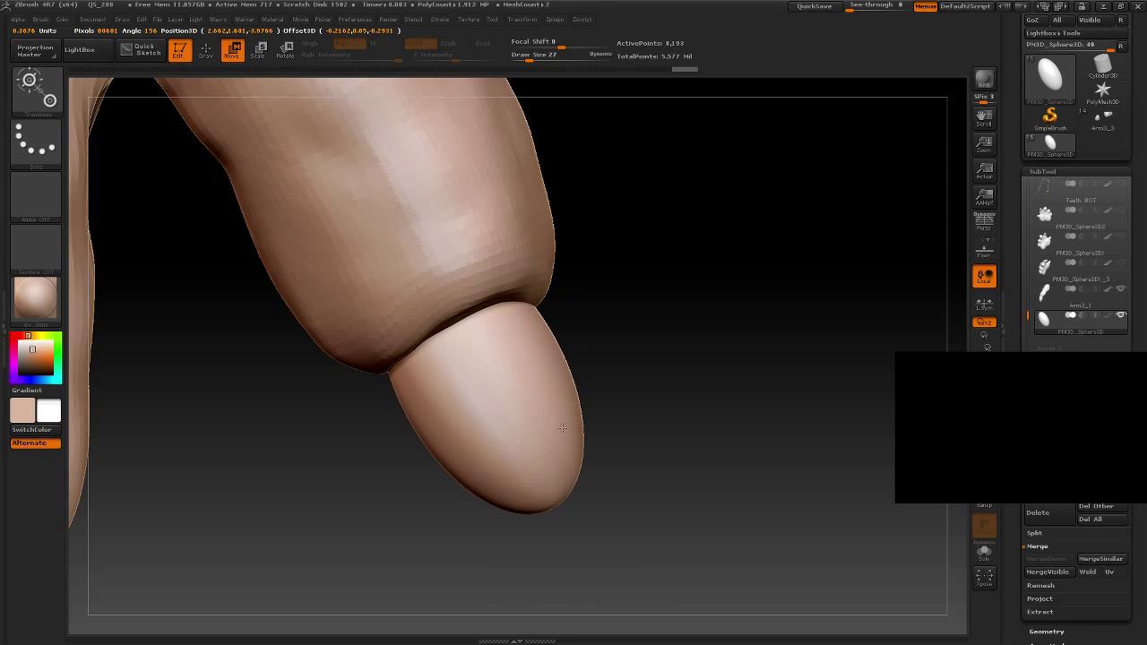
left_click(755, 430, "ctrl+shift")
left_click_drag(732, 358, 690, 377, "alt")
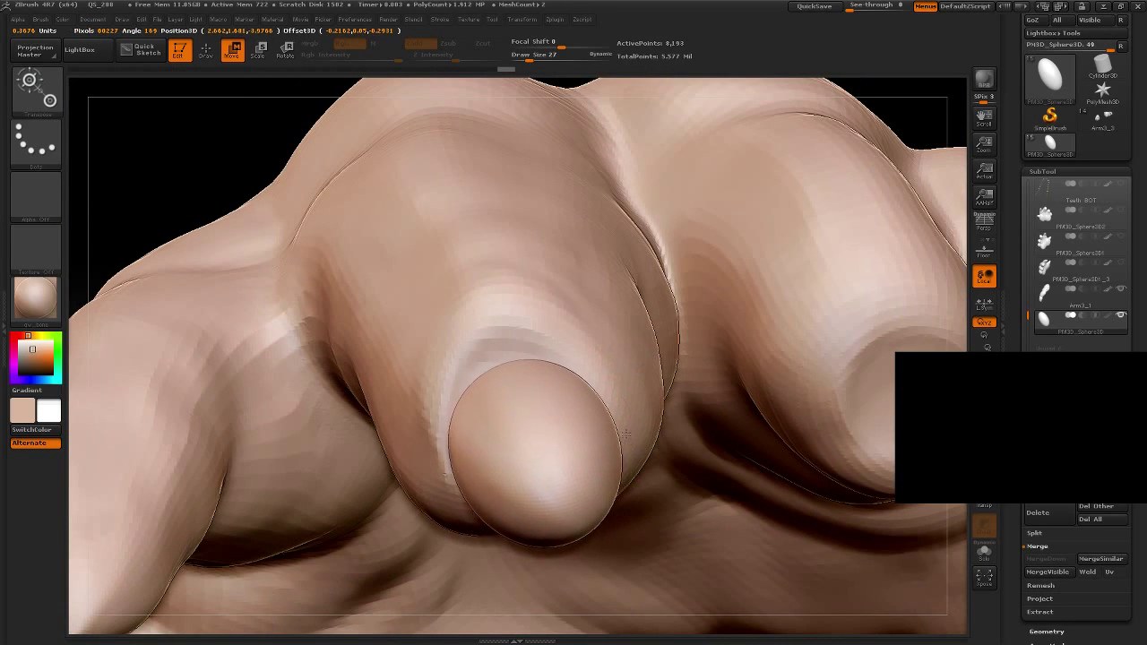
left_click_drag(573, 426, 565, 407)
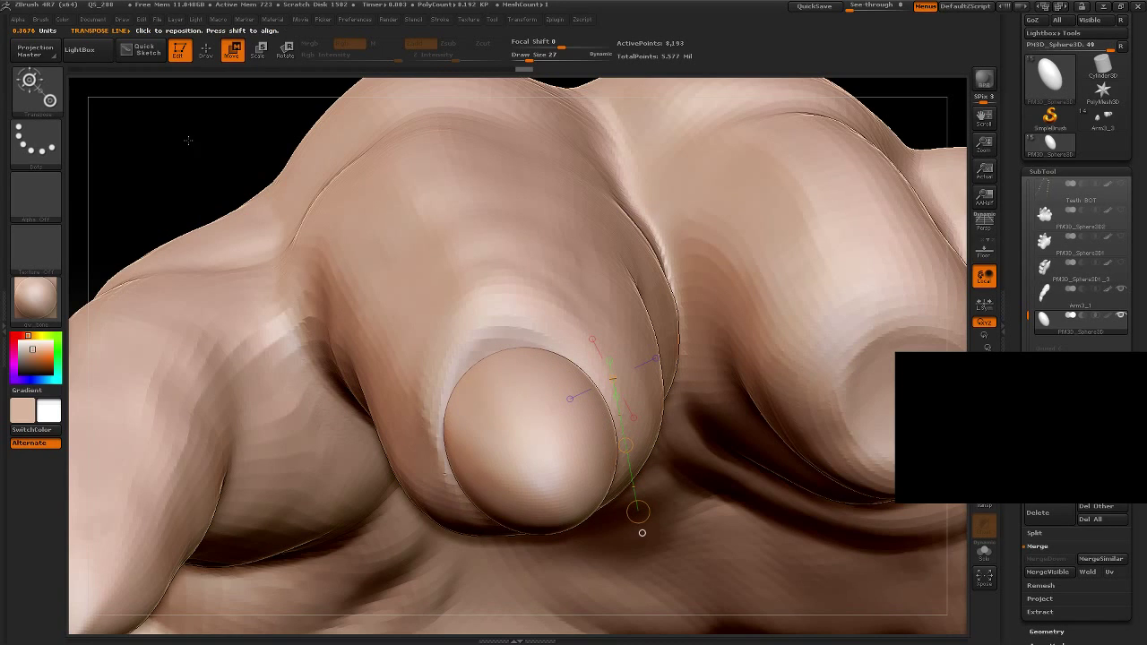
mouse_move(183, 123)
left_mouse_down()
mouse_move(728, 425)
mouse_move(602, 350)
left_mouse_up()
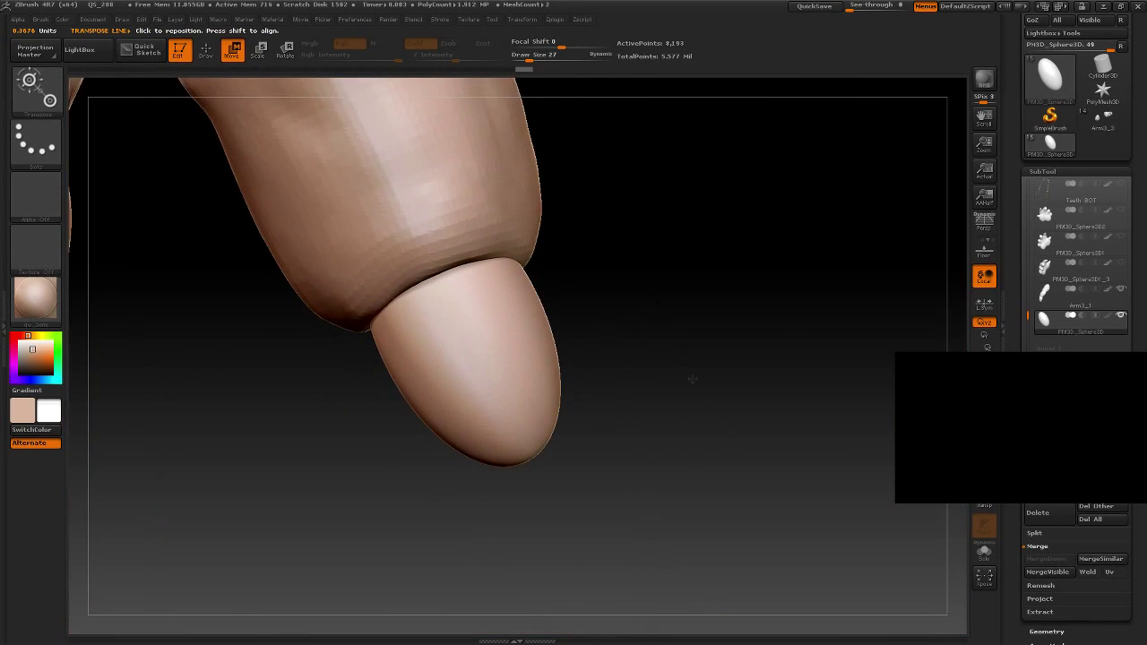
Step: Return to Draw mode and choose the Move brush from the M-filtered brush library
key("q")
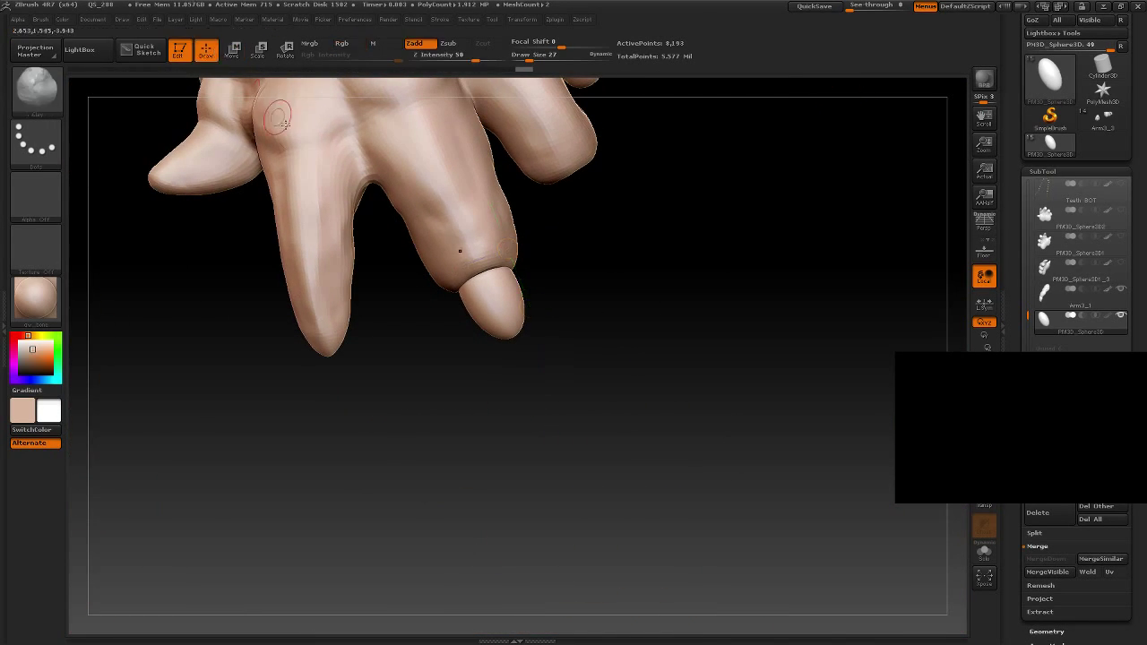
left_click(35, 87)
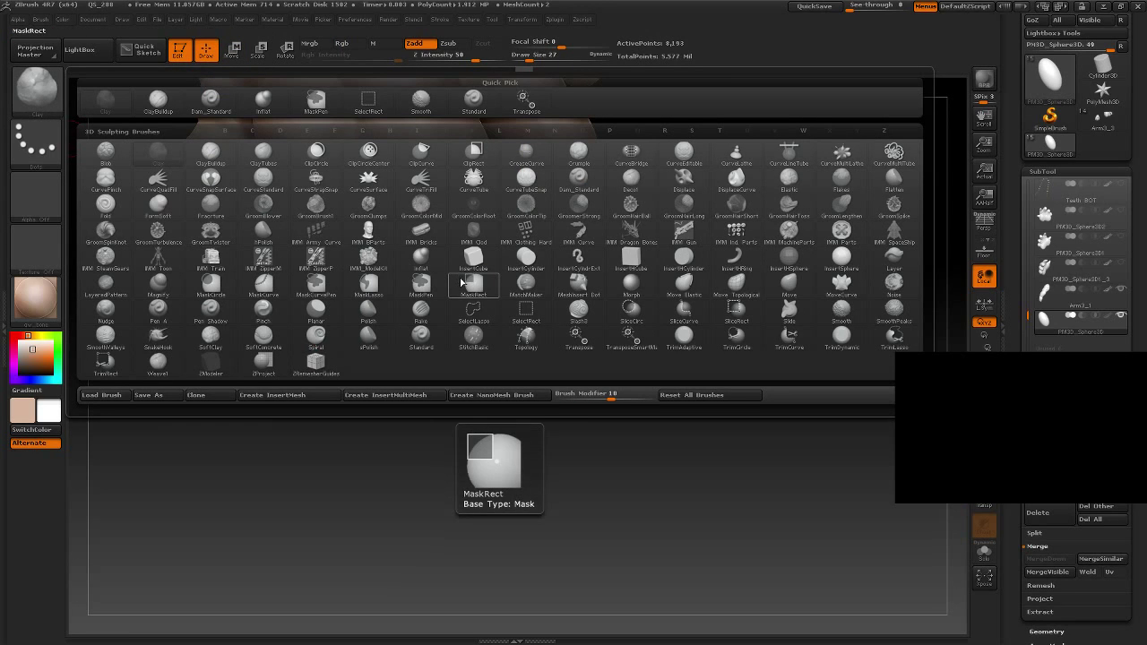
key("m")
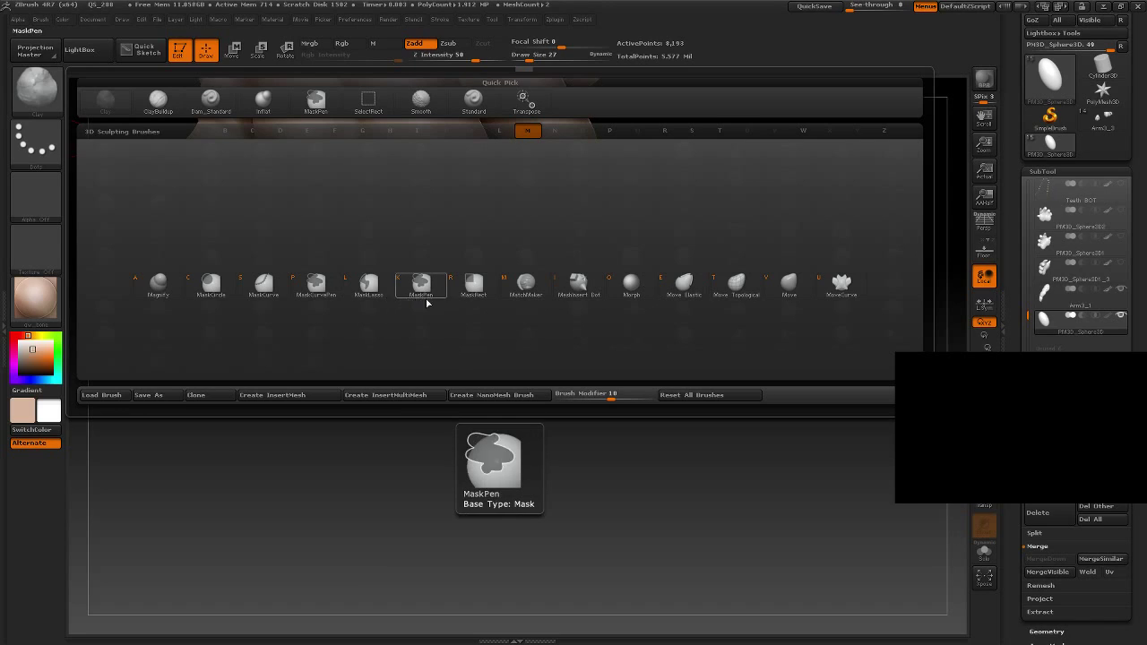
left_click(780, 288)
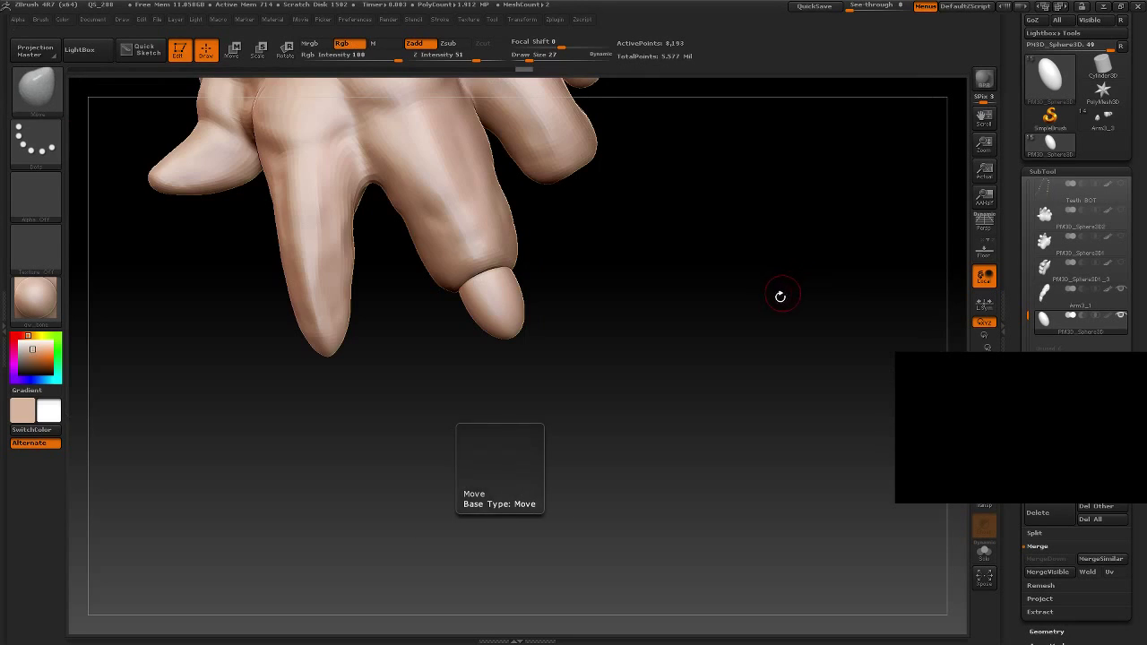
left_click_drag(525, 409, 491, 363)
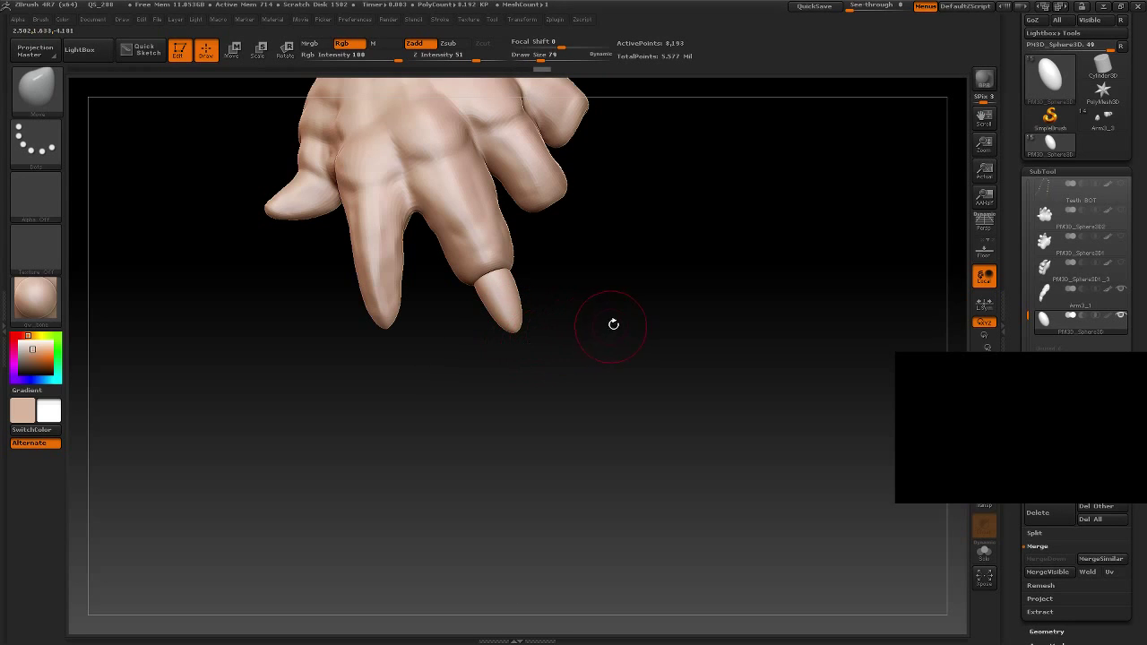
mouse_move(610, 313)
left_mouse_down("alt")
mouse_move(691, 307)
mouse_move(650, 326)
left_mouse_up("alt")
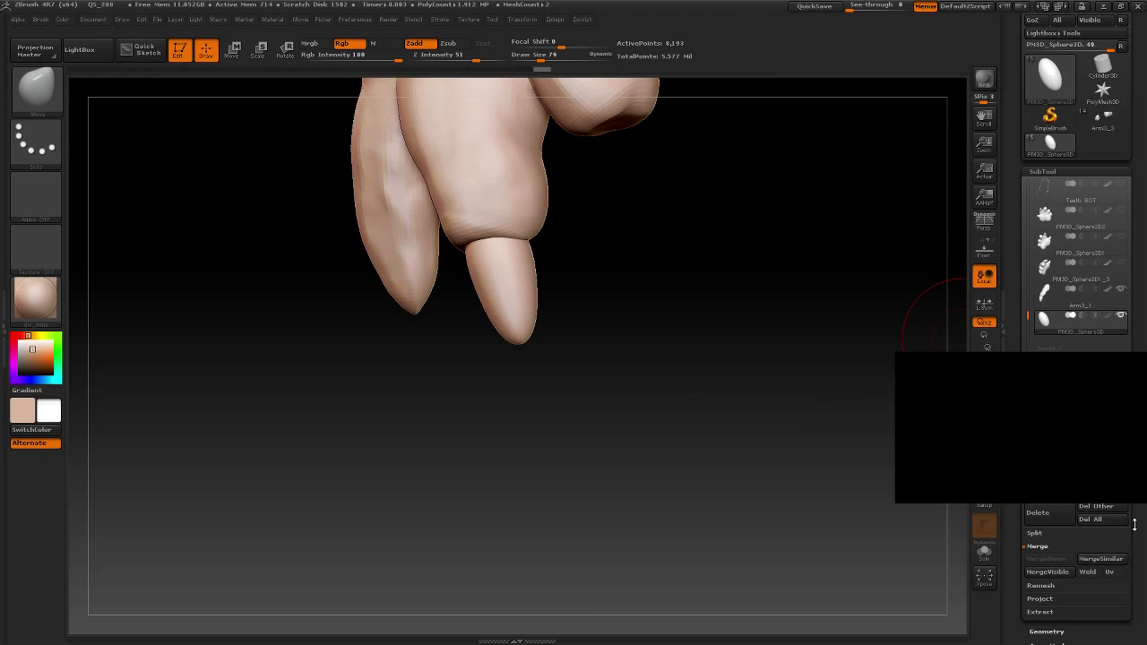
left_click_drag(1134, 524, 1133, 369)
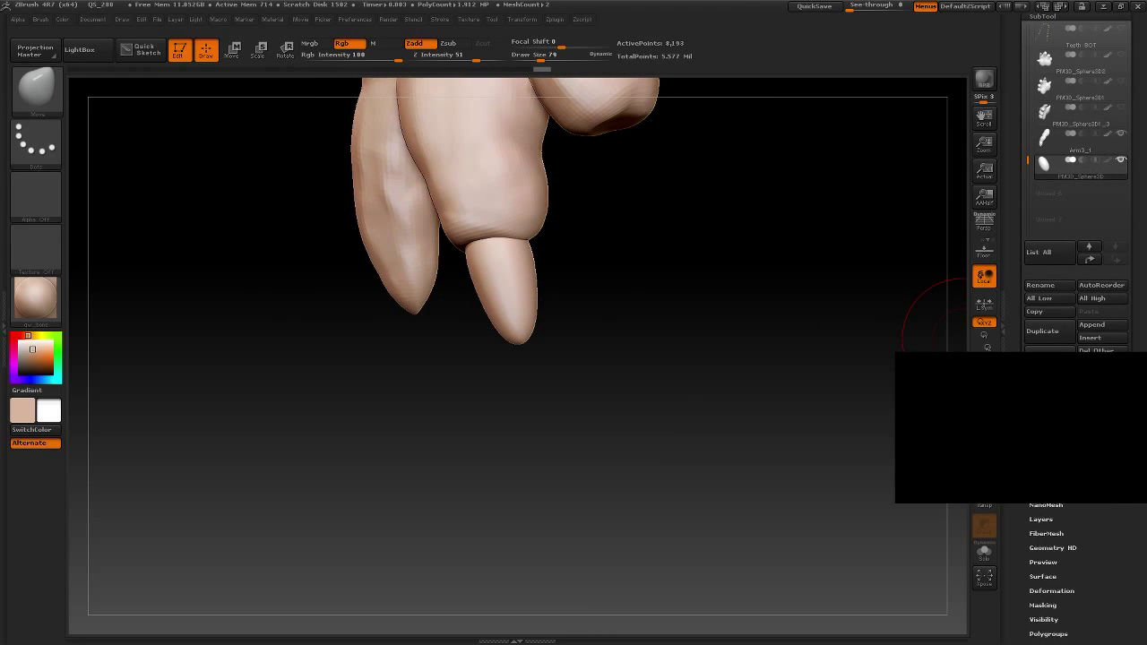
Step: DynaMesh the claw piece at resolution 64, then turn DynaMesh off
left_click(1044, 490)
left_click(1044, 234)
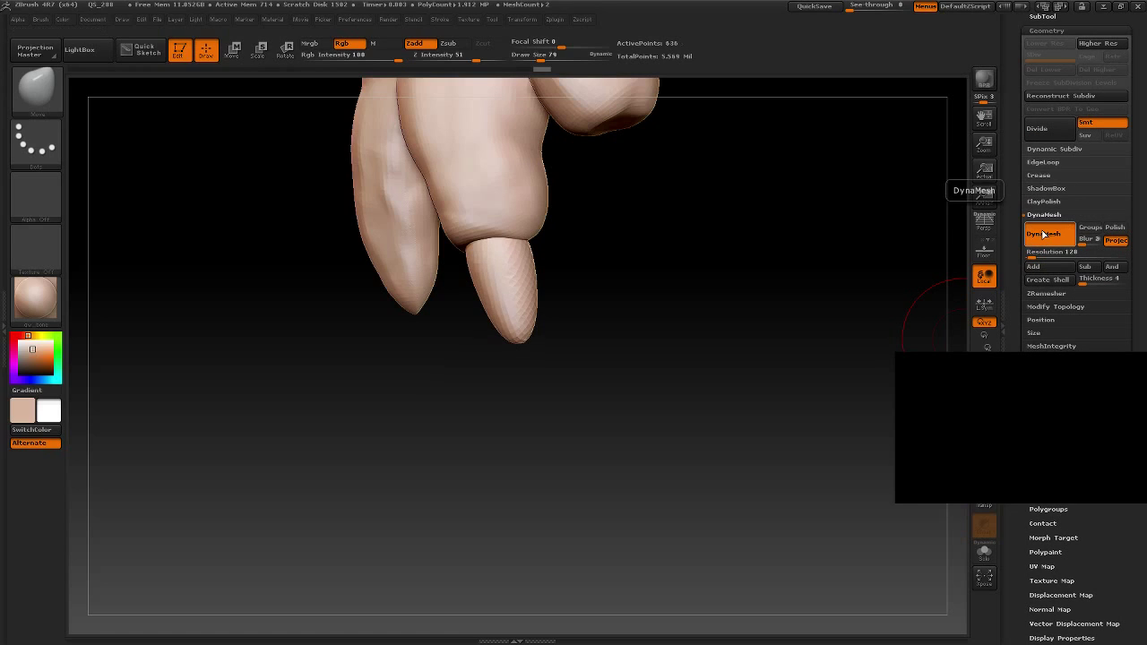
left_click_drag(1033, 257, 1031, 258)
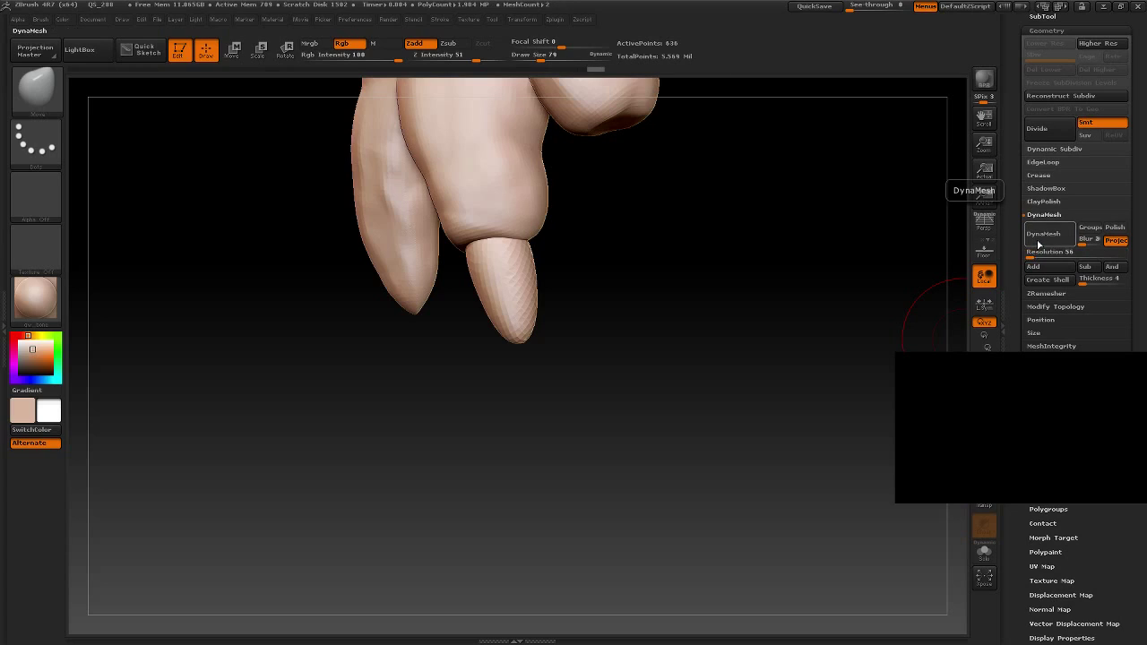
left_click(1038, 252)
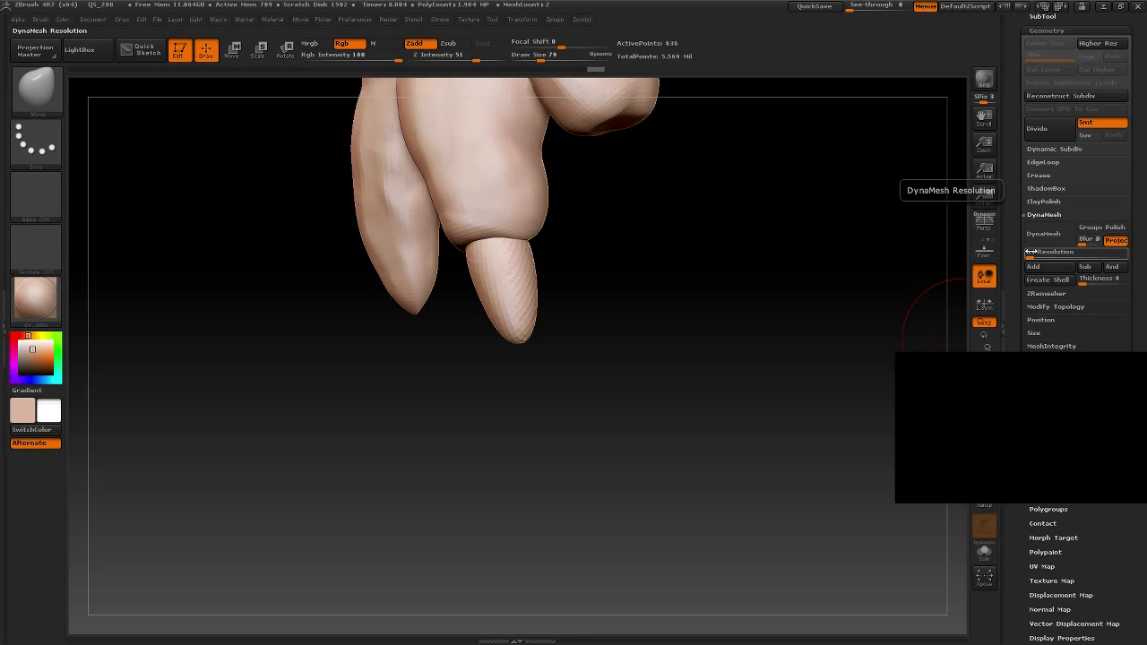
left_click(1029, 244)
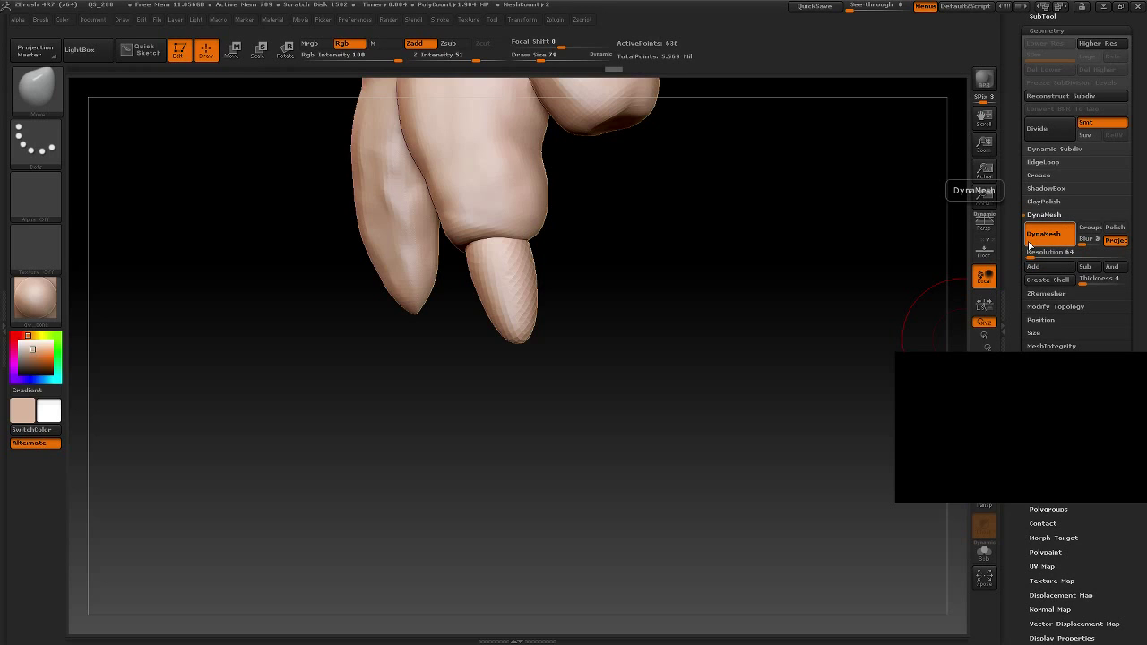
left_click(1039, 240)
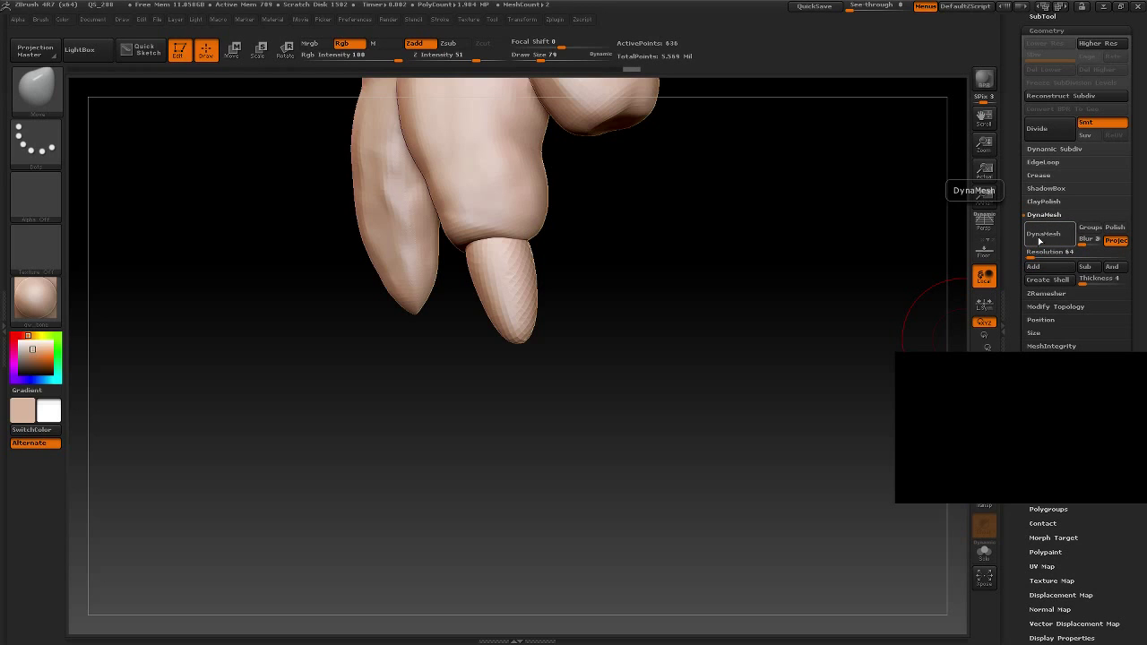
mouse_move(588, 293)
left_mouse_down()
mouse_move(647, 292)
mouse_move(615, 295)
mouse_move(643, 332)
mouse_move(543, 322)
mouse_move(663, 434)
mouse_move(737, 286)
mouse_move(708, 305)
mouse_move(693, 358)
mouse_move(677, 323)
left_mouse_up()
Step: With the Move brush at size 115, push the claw's sides into a taper, then reduce it to 71
left_click_drag(536, 407, 570, 360)
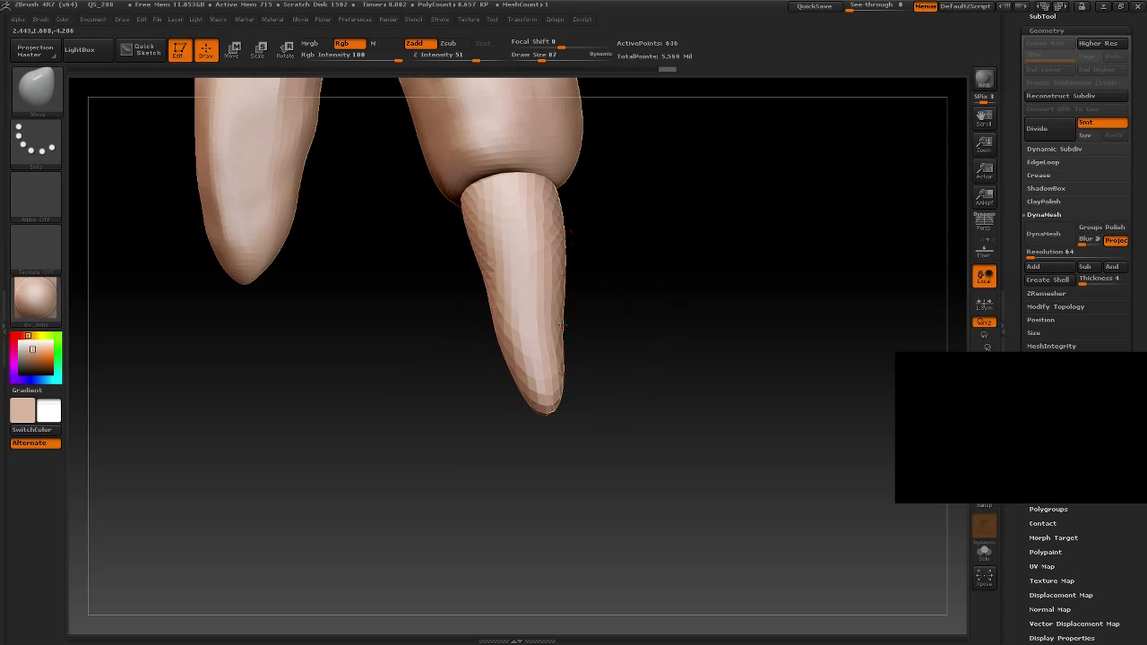
key("bracketright")
left_click_drag(553, 320, 565, 322)
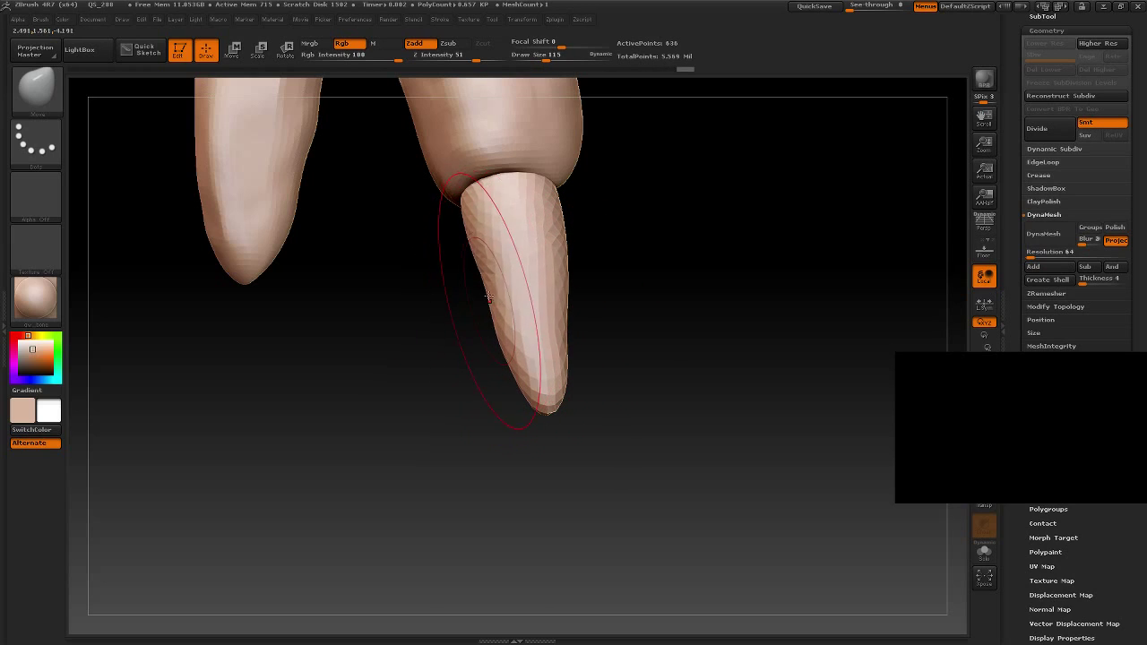
mouse_move(489, 296)
left_mouse_down()
mouse_move(455, 224)
mouse_move(550, 242)
left_mouse_up()
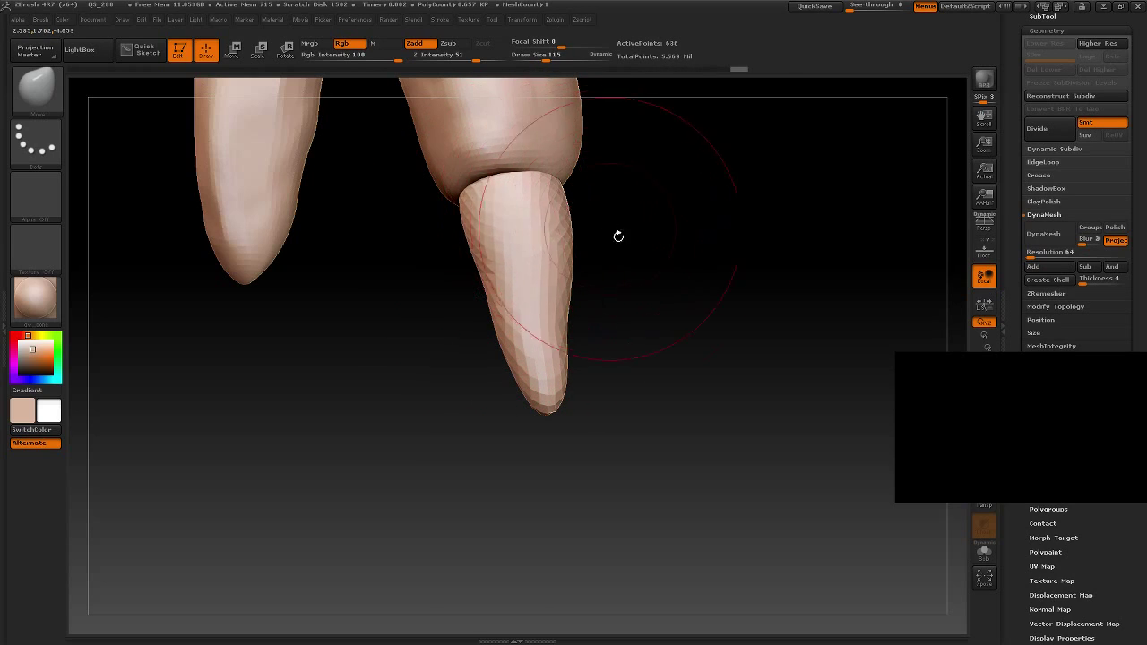
left_click_drag(619, 236, 658, 328)
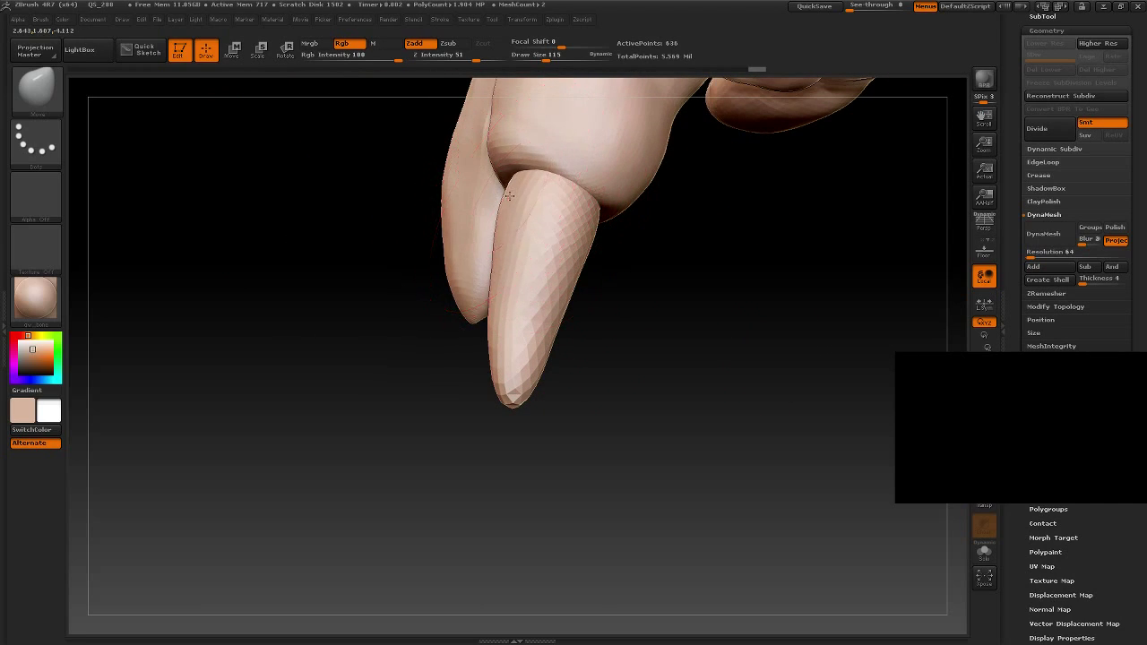
left_click_drag(508, 195, 488, 224)
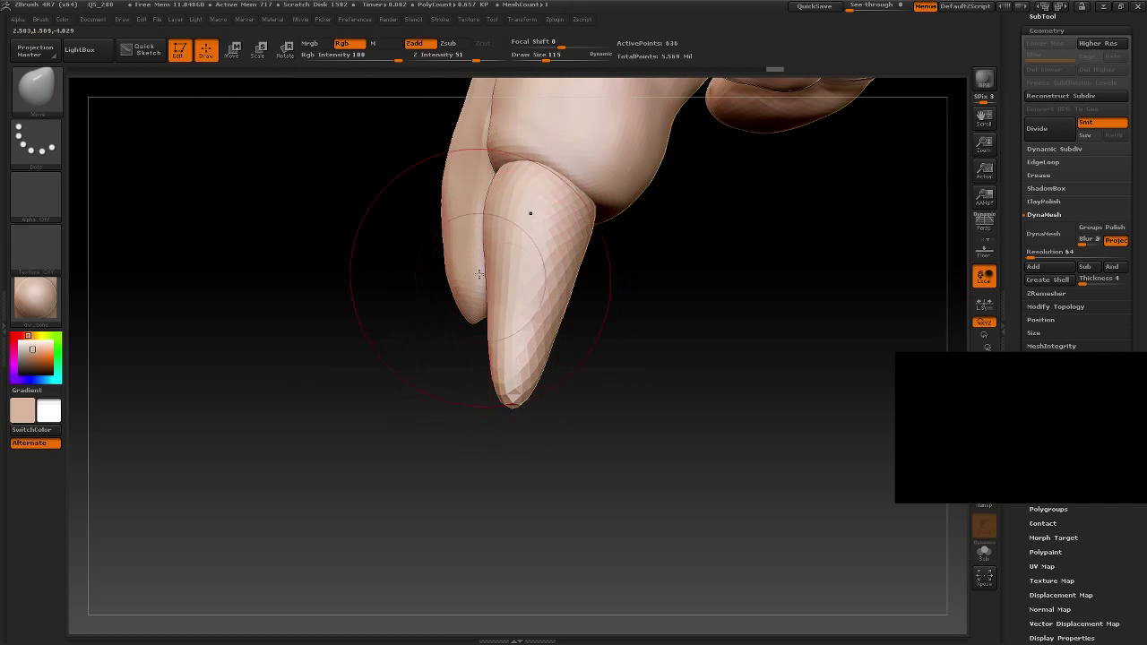
key("bracketleft")
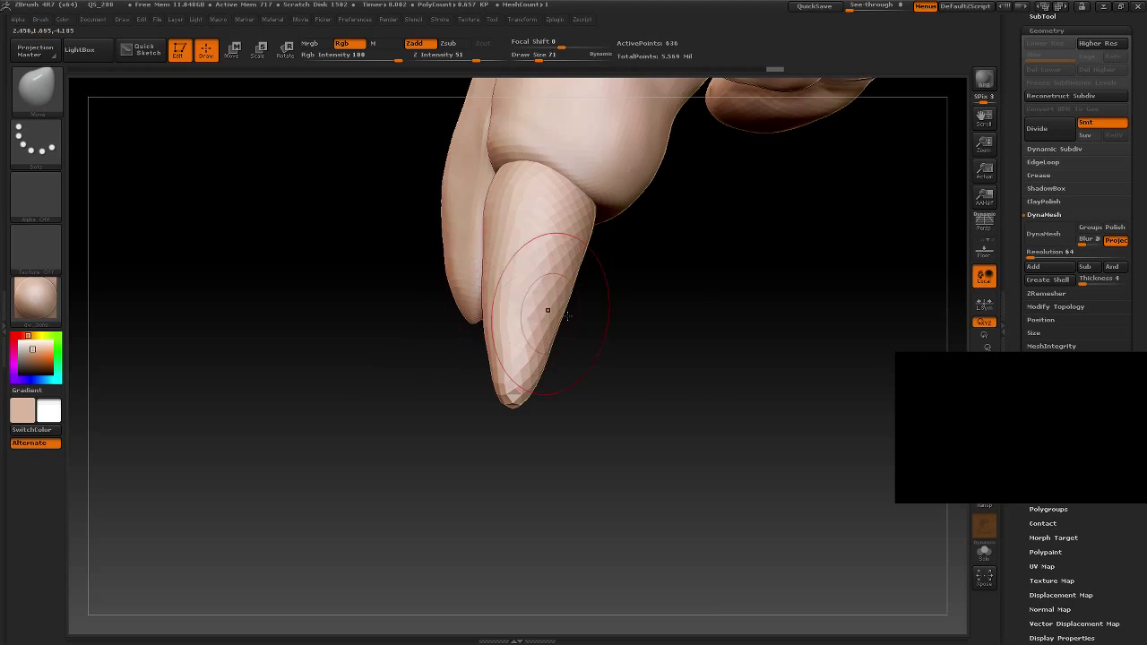
Step: Orbit so the fingers hang straight down and shrink the Move brush to 53
left_click_drag(592, 323, 640, 350)
left_click_drag(666, 302, 670, 320)
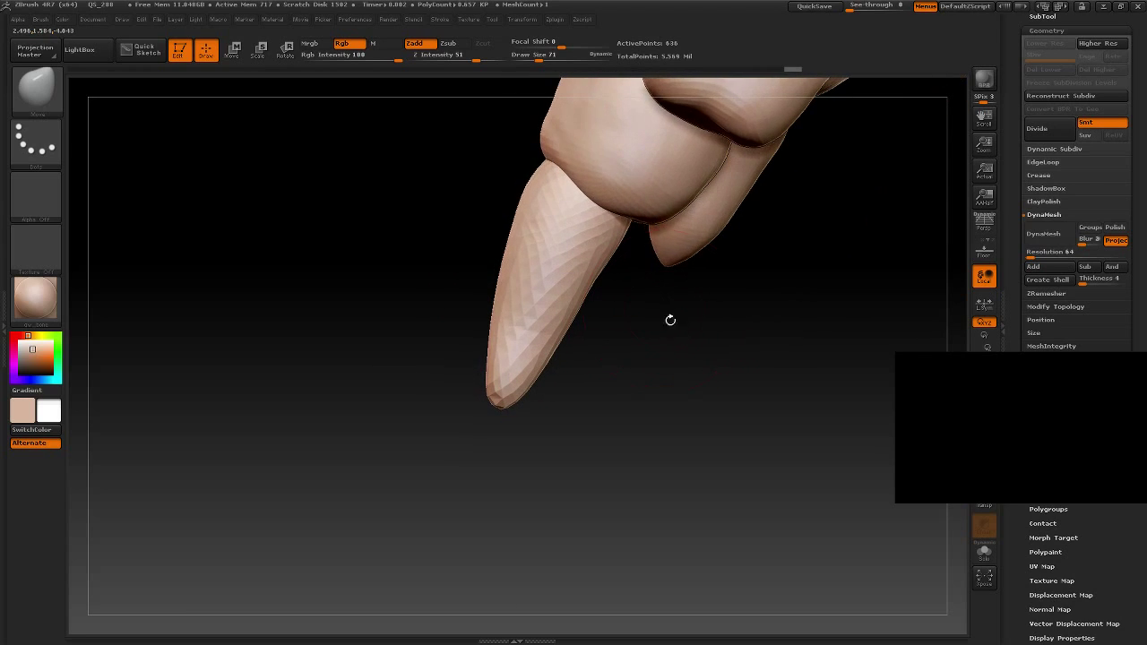
mouse_move(650, 242)
left_mouse_down()
mouse_move(660, 346)
mouse_move(602, 320)
left_mouse_up()
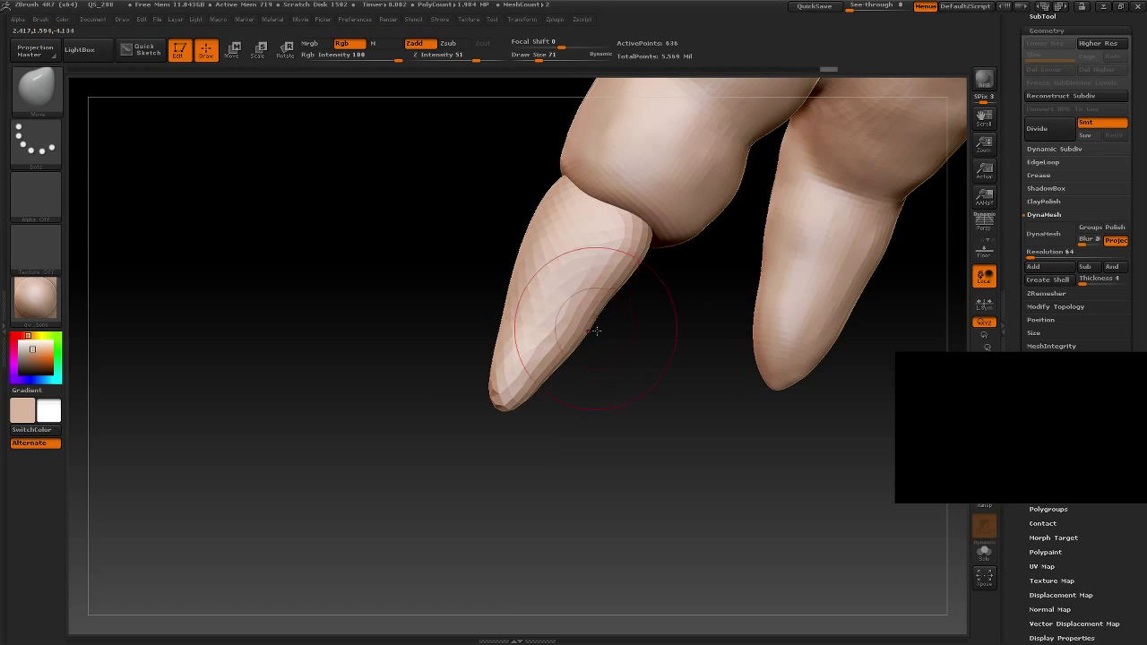
left_click_drag(663, 359, 645, 440)
mouse_move(571, 391)
left_mouse_down()
mouse_move(702, 420)
mouse_move(703, 407)
left_mouse_up()
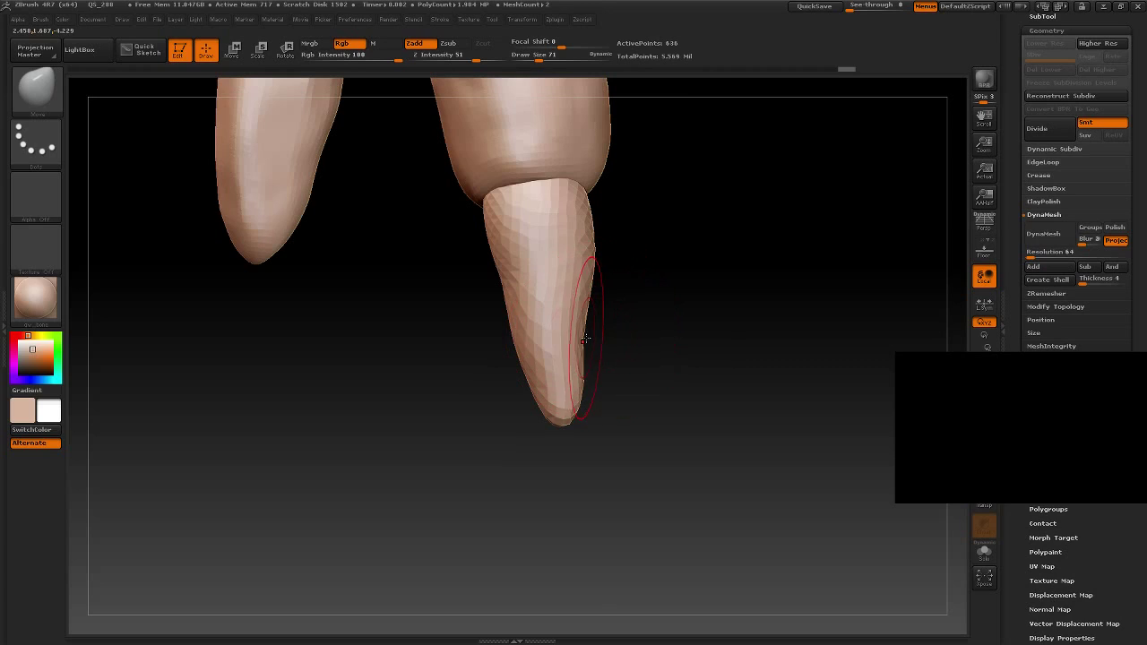
key("s")
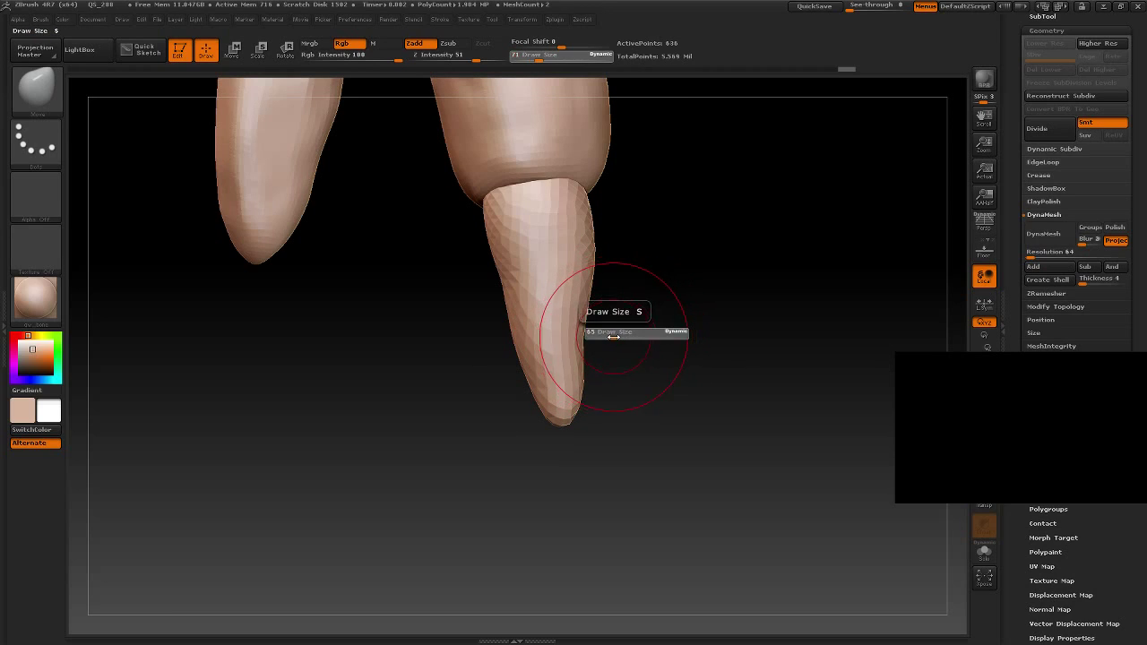
left_click_drag(613, 332, 589, 332)
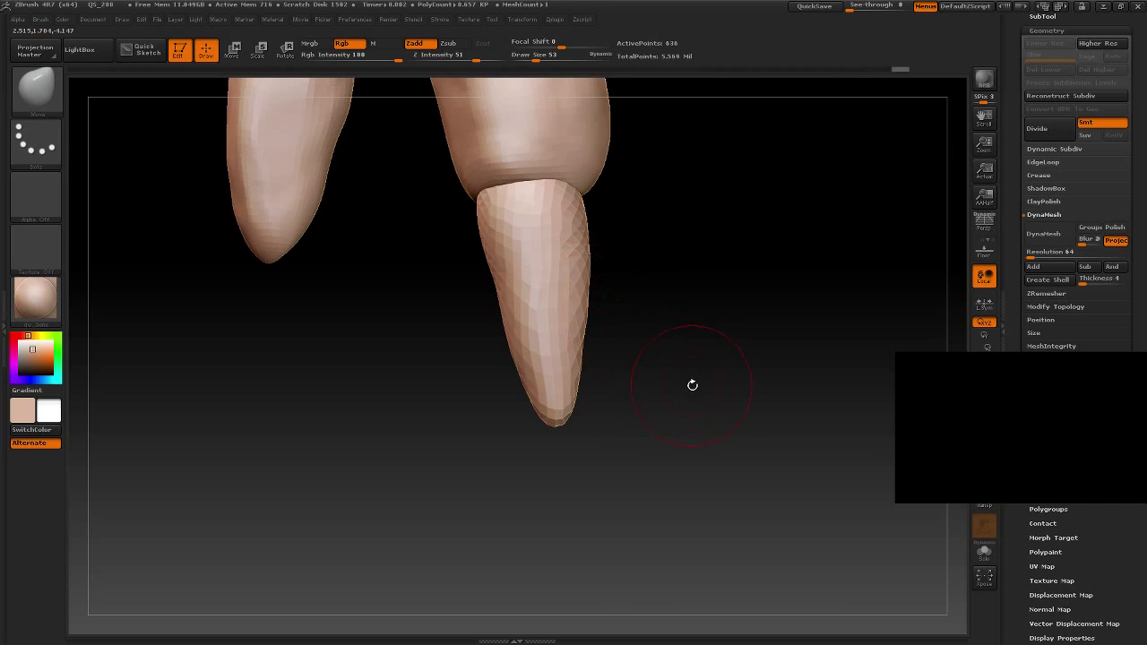
Step: Select the claw piece and orbit around it to check the pointed taper
mouse_move(692, 384)
left_mouse_down()
mouse_move(676, 353)
mouse_move(534, 289)
left_mouse_up()
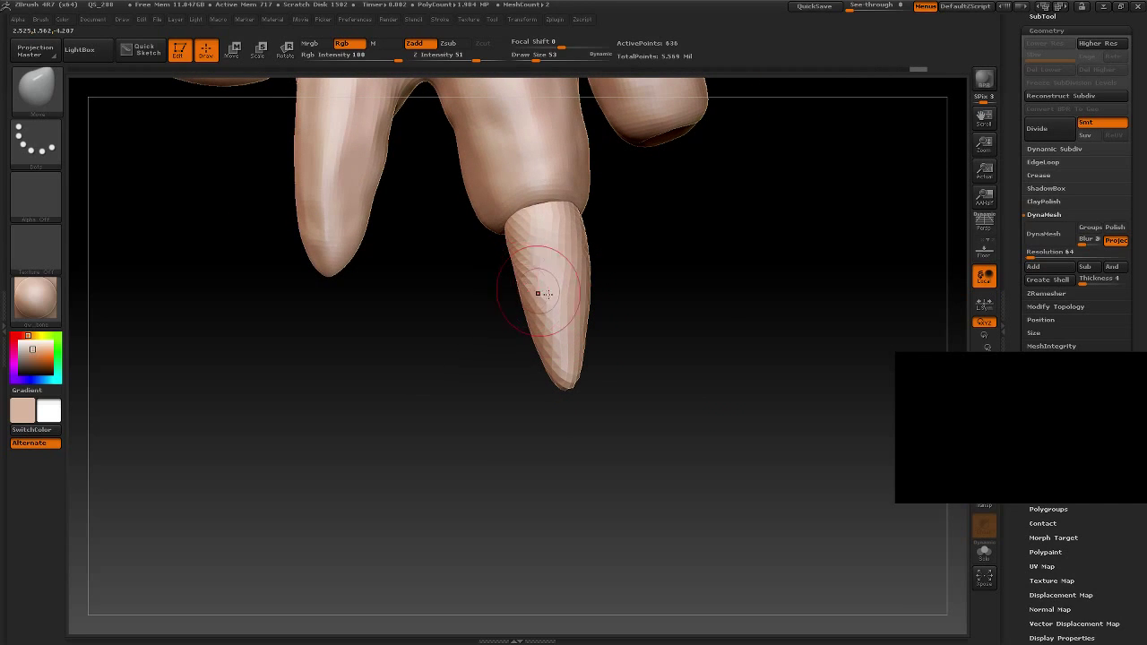
mouse_move(730, 388)
left_mouse_down()
mouse_move(704, 353)
mouse_move(671, 341)
mouse_move(648, 436)
mouse_move(612, 431)
mouse_move(612, 415)
mouse_move(592, 471)
mouse_move(615, 243)
left_mouse_up()
left_click(619, 211, "alt")
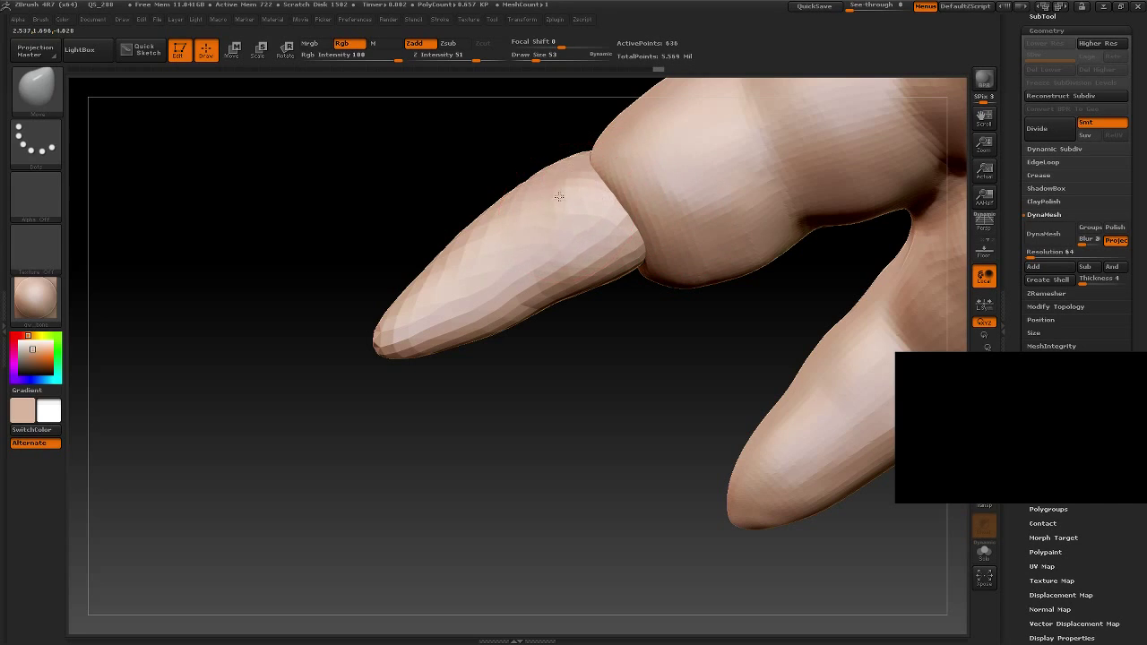
left_click_drag(605, 332, 638, 292)
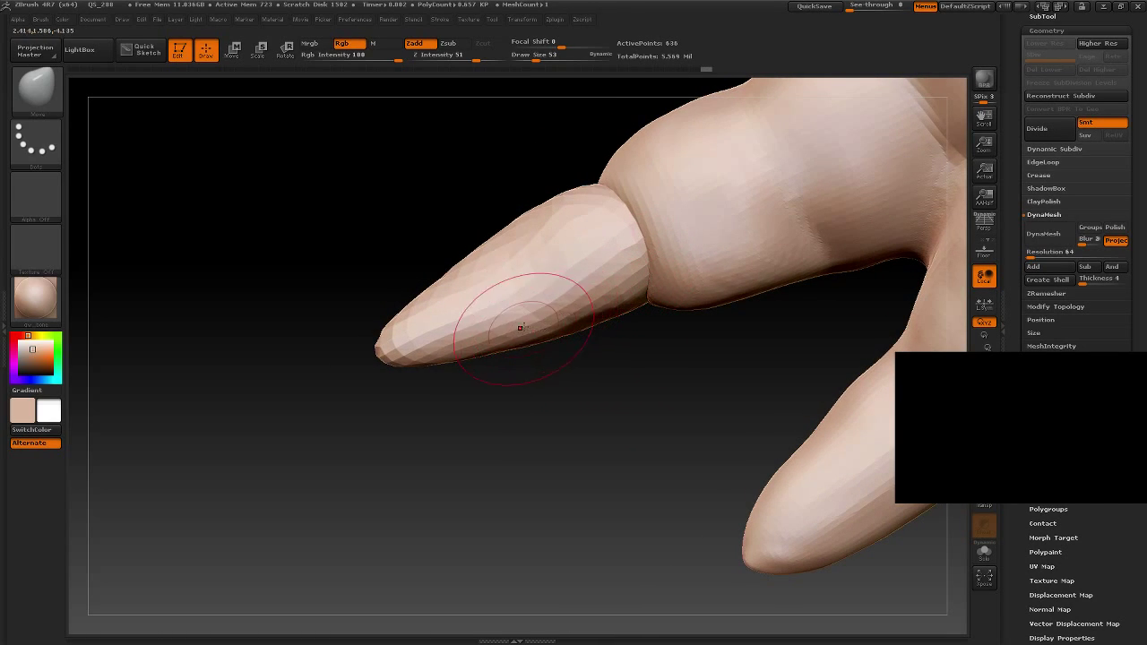
mouse_move(529, 416)
left_mouse_down()
mouse_move(545, 479)
mouse_move(589, 456)
mouse_move(577, 363)
left_mouse_up()
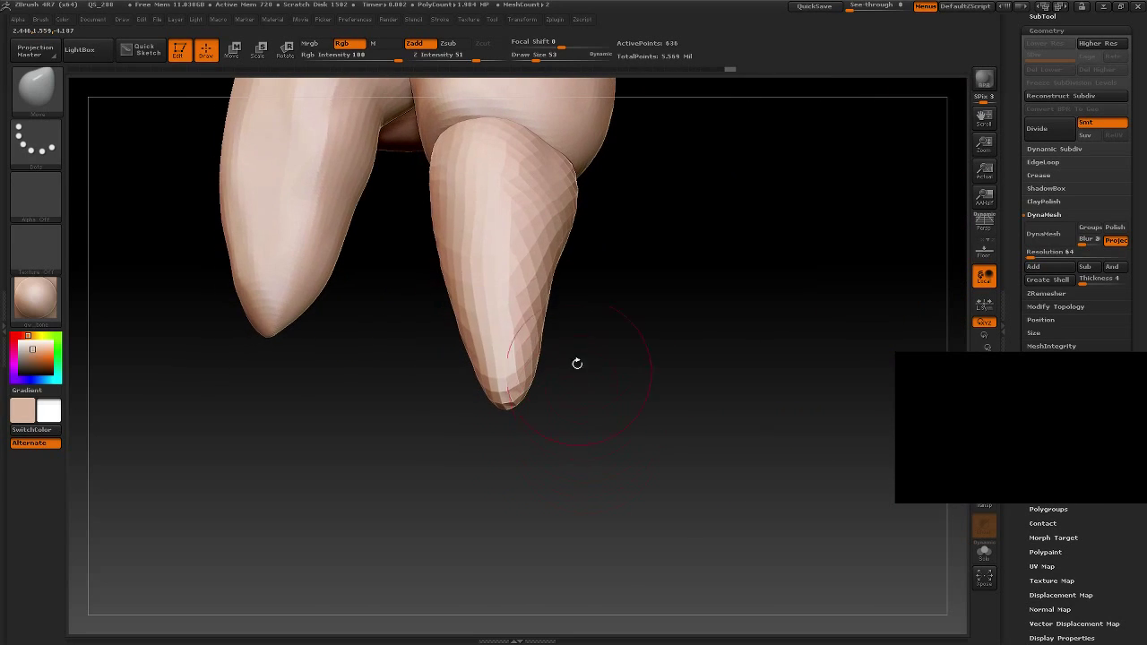
mouse_move(650, 310)
left_mouse_down()
mouse_move(631, 253)
mouse_move(510, 355)
left_mouse_up()
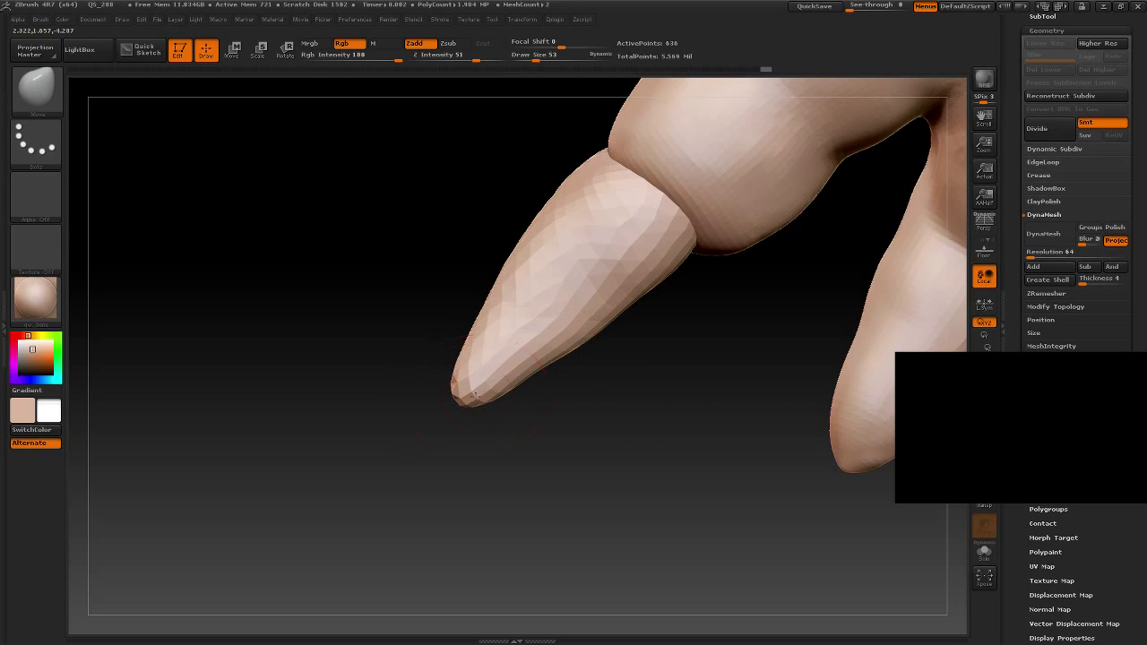
mouse_move(489, 403)
left_mouse_down()
mouse_move(560, 313)
mouse_move(503, 321)
mouse_move(582, 397)
mouse_move(563, 346)
left_mouse_up()
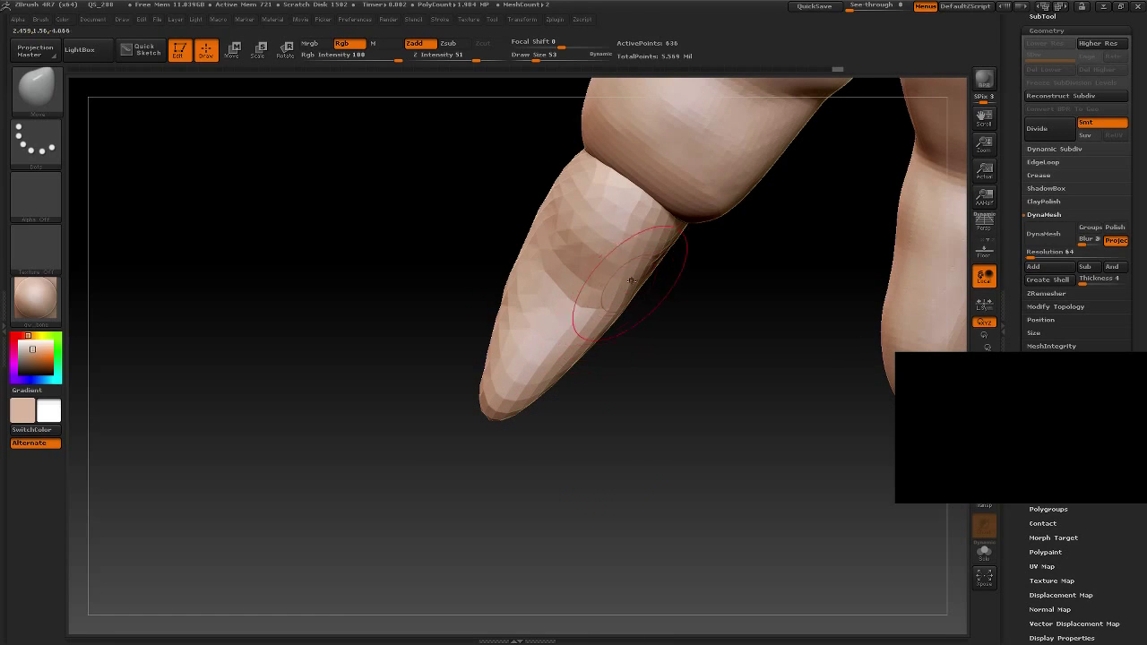
mouse_move(708, 342)
left_mouse_down()
mouse_move(724, 340)
mouse_move(683, 236)
left_mouse_up()
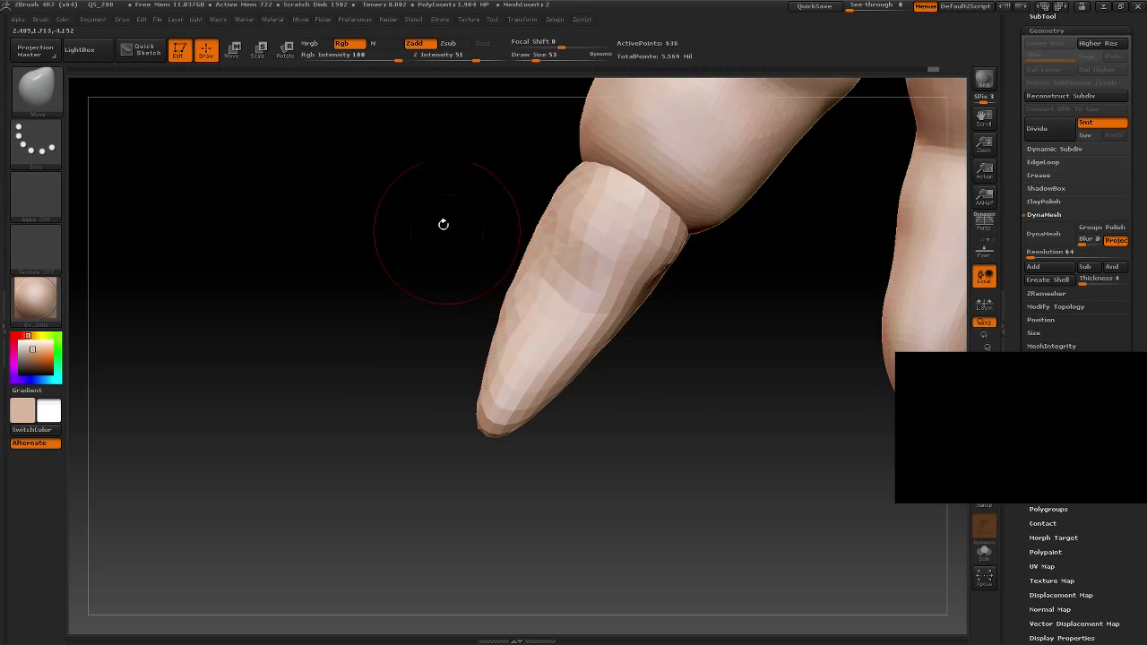
left_click_drag(440, 224, 487, 274)
mouse_move(714, 402)
left_mouse_down()
mouse_move(798, 420)
mouse_move(794, 361)
mouse_move(810, 379)
mouse_move(614, 281)
mouse_move(689, 227)
mouse_move(688, 259)
left_mouse_up()
mouse_move(632, 355)
left_mouse_down()
mouse_move(811, 366)
mouse_move(773, 264)
mouse_move(464, 397)
mouse_move(674, 415)
mouse_move(646, 335)
mouse_move(650, 392)
mouse_move(637, 379)
mouse_move(686, 374)
mouse_move(585, 376)
mouse_move(617, 436)
mouse_move(578, 410)
mouse_move(387, 453)
mouse_move(720, 482)
left_mouse_up()
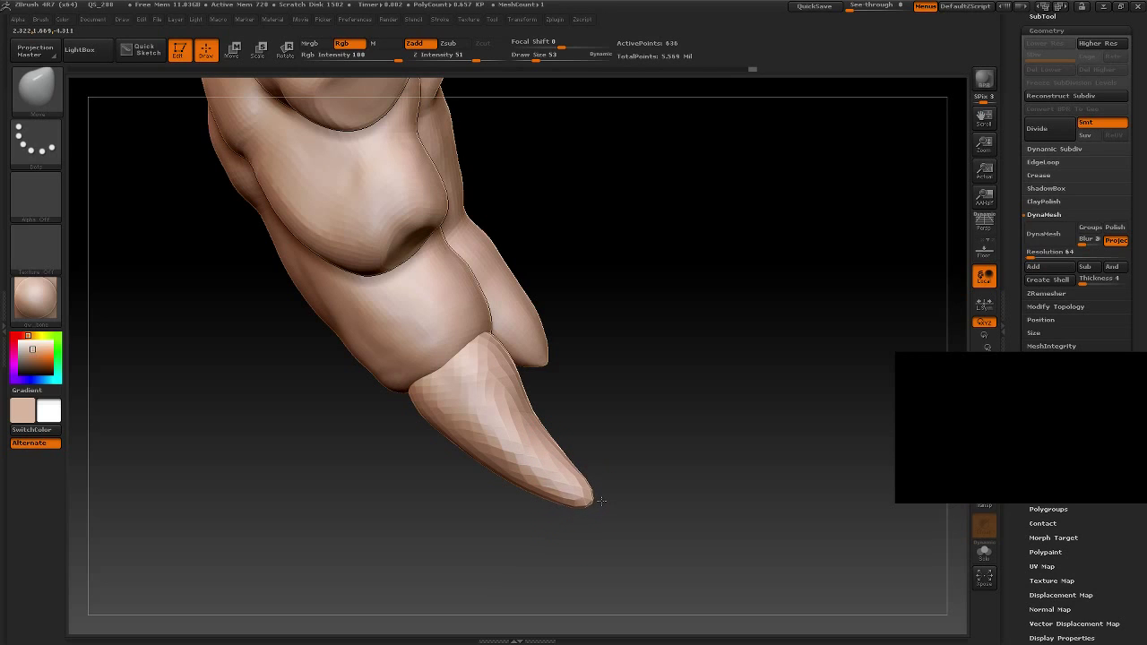
Step: Orbit around the hand to check the lowest finger's claw and smooth its surface lengthwise
mouse_move(708, 469)
left_mouse_down()
mouse_move(655, 395)
mouse_move(669, 418)
mouse_move(614, 432)
left_mouse_up()
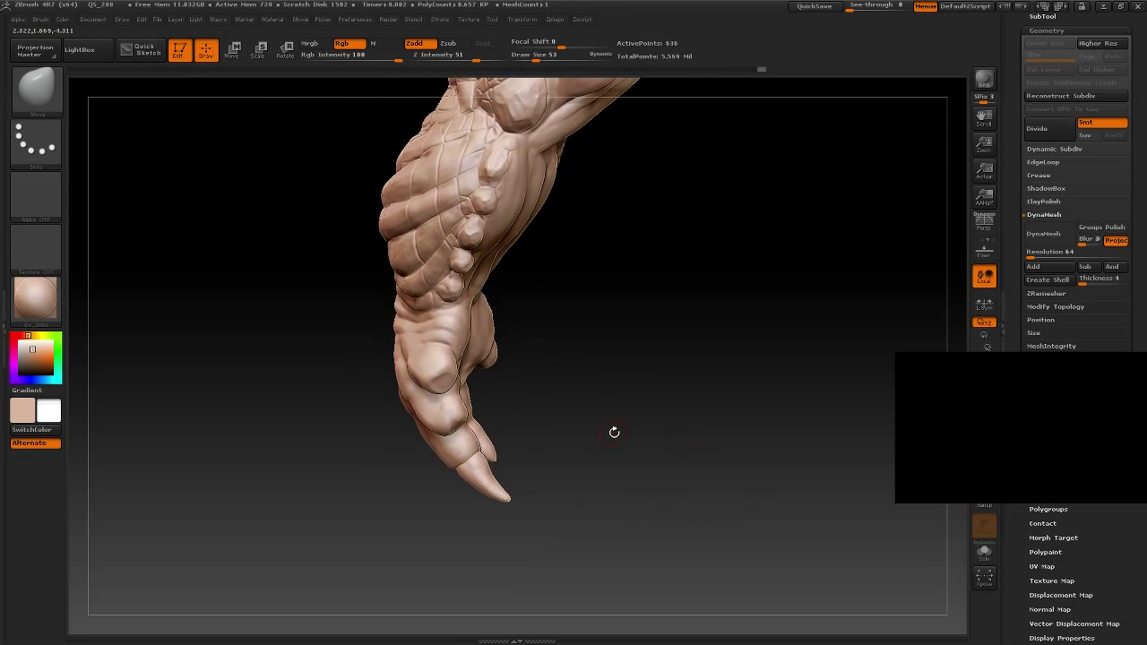
mouse_move(602, 380)
left_mouse_down()
mouse_move(558, 474)
mouse_move(566, 528)
mouse_move(574, 502)
mouse_move(564, 533)
mouse_move(591, 530)
mouse_move(510, 433)
left_mouse_up()
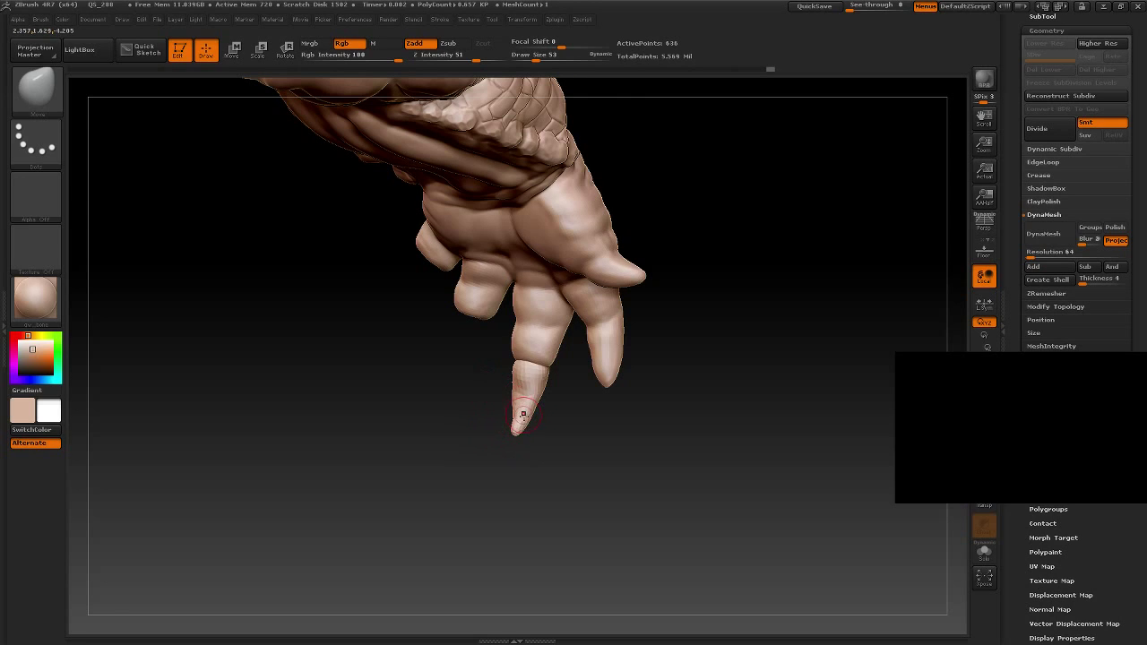
mouse_move(550, 428)
left_mouse_down()
mouse_move(607, 473)
mouse_move(500, 410)
left_mouse_up()
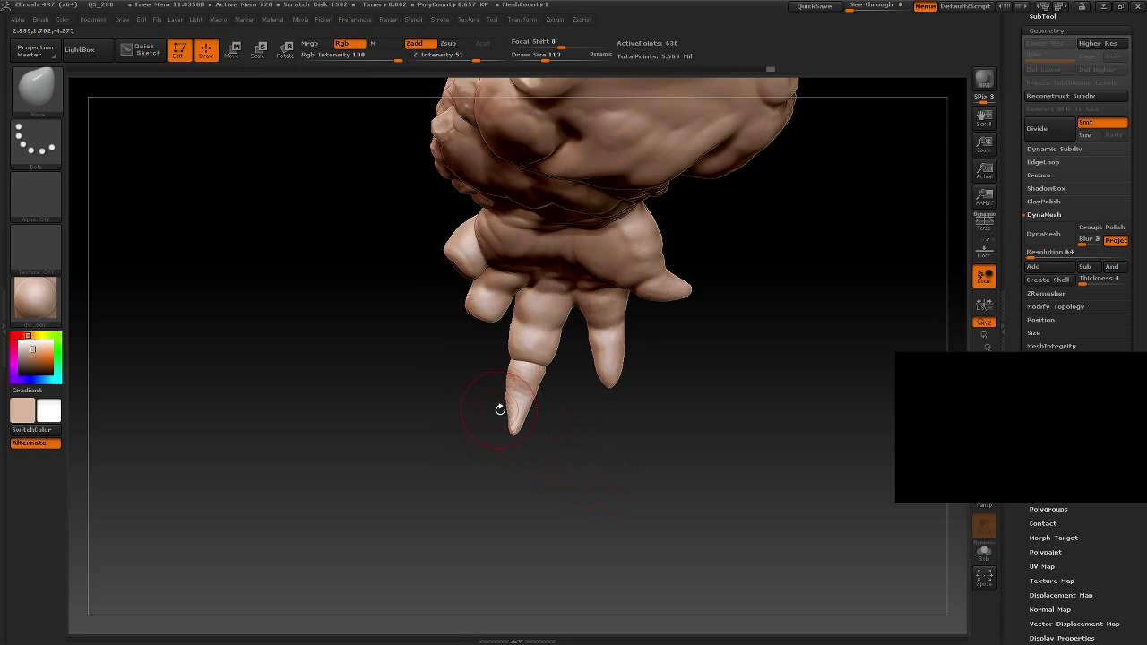
mouse_move(559, 453)
left_mouse_down()
mouse_move(561, 425)
mouse_move(509, 488)
mouse_move(476, 478)
mouse_move(491, 492)
mouse_move(495, 399)
mouse_move(506, 422)
mouse_move(508, 411)
left_mouse_up()
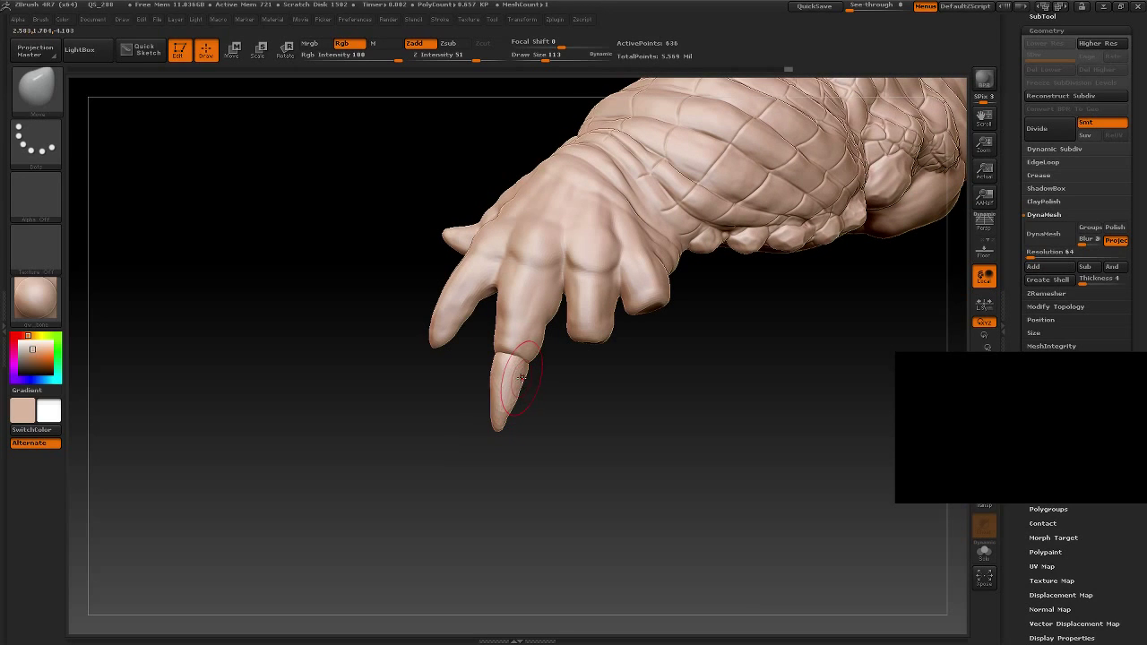
mouse_move(527, 489)
left_mouse_down()
mouse_move(594, 475)
mouse_move(608, 488)
mouse_move(566, 475)
mouse_move(574, 485)
left_mouse_up()
left_click_drag(526, 401, 528, 392, "shift")
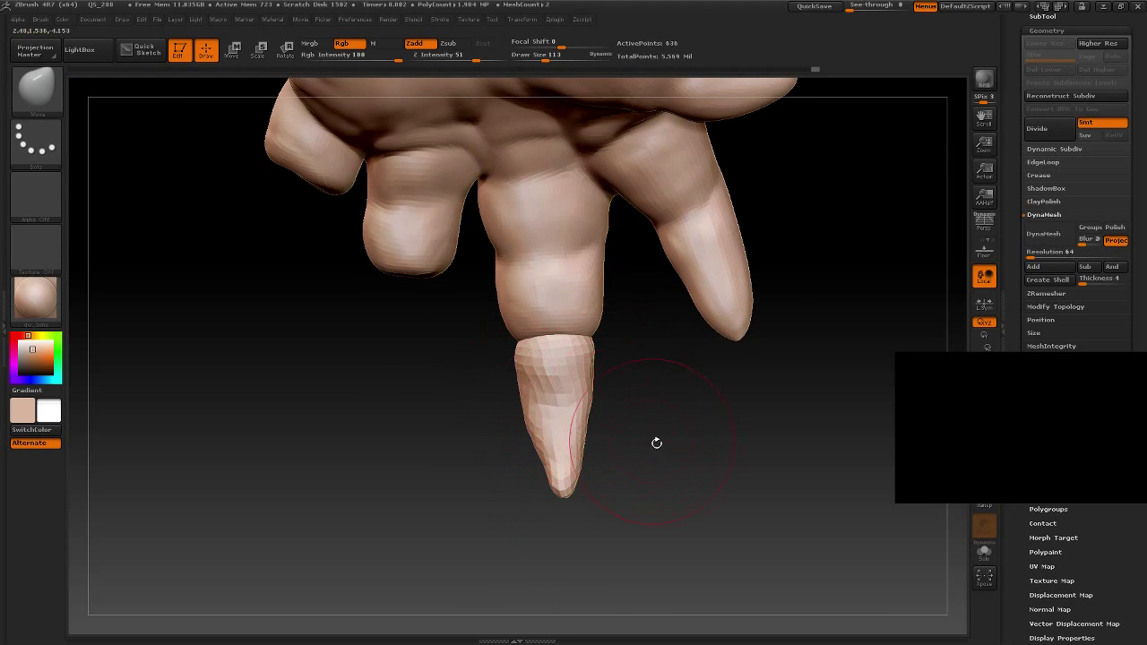
left_click_drag(657, 443, 589, 412)
left_click_drag(667, 439, 589, 412)
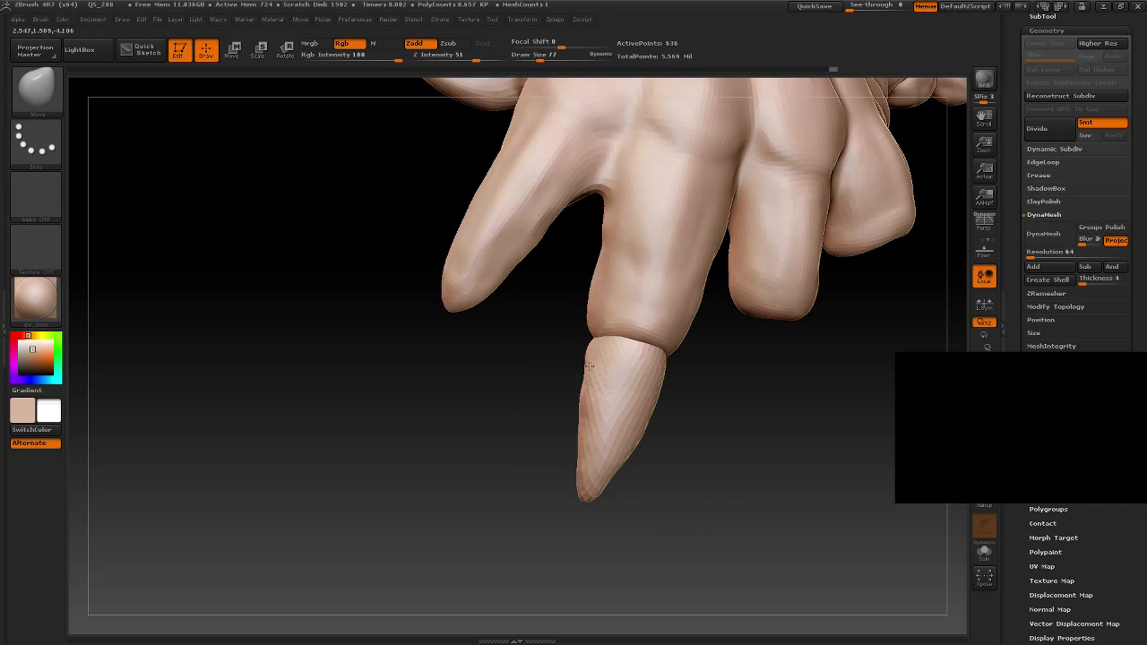
mouse_move(756, 465)
left_mouse_down()
mouse_move(735, 418)
mouse_move(675, 464)
mouse_move(721, 432)
left_mouse_up()
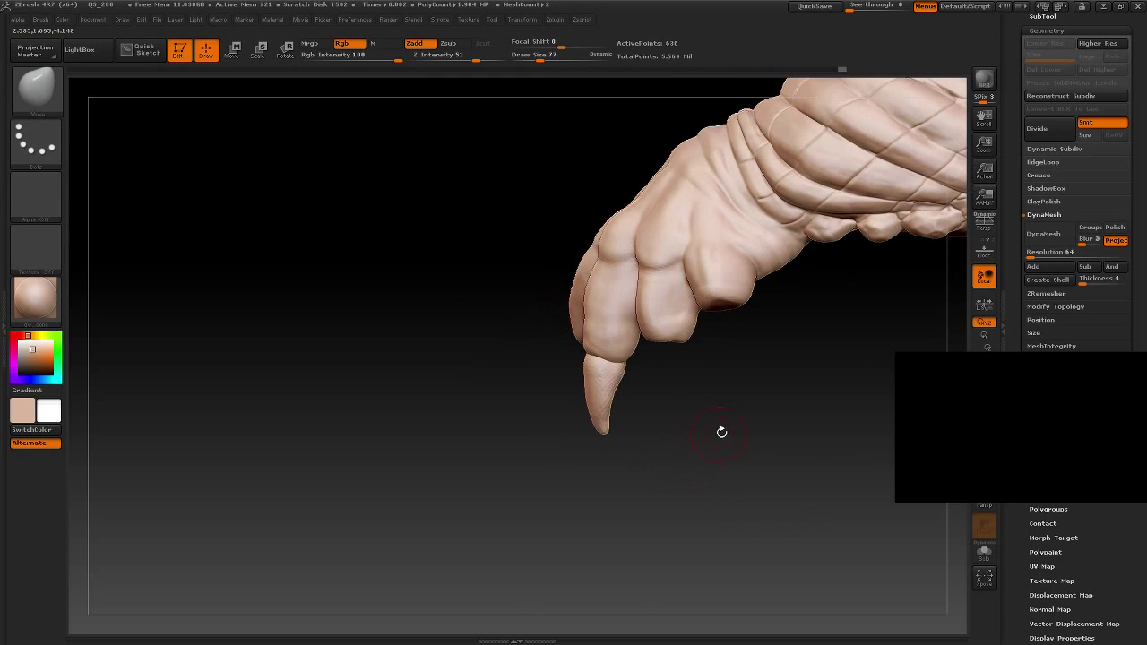
Step: Set the DynaMesh resolution to 256 and remesh the claw
left_click(1050, 253)
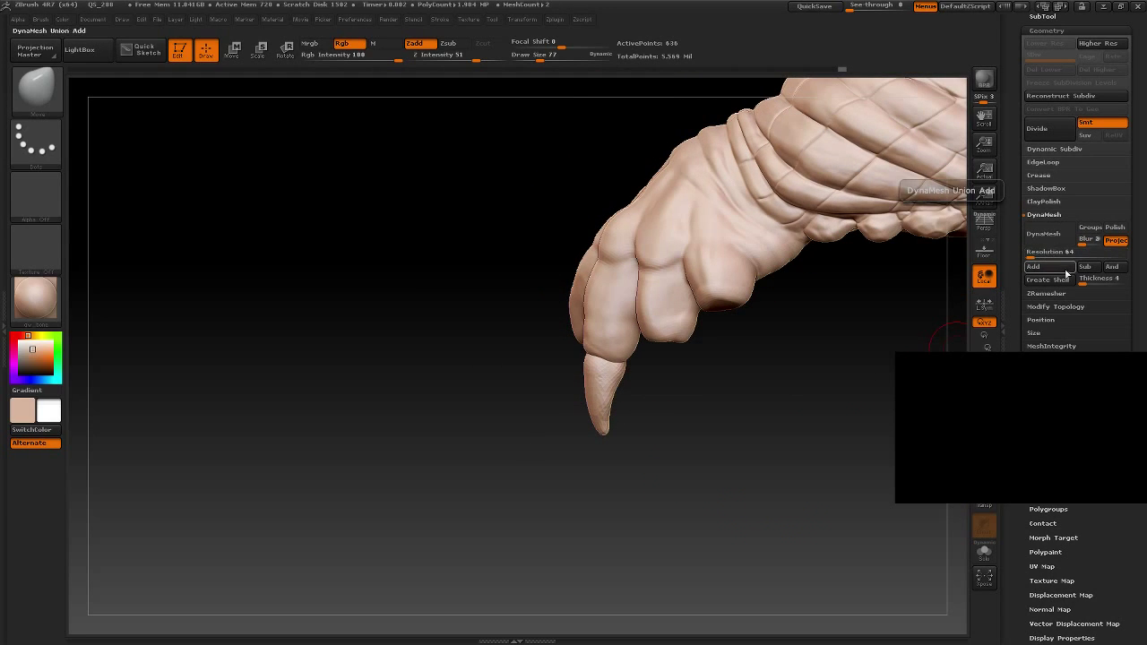
type("1048")
key("BackSpace")
key("BackSpace")
key("BackSpace")
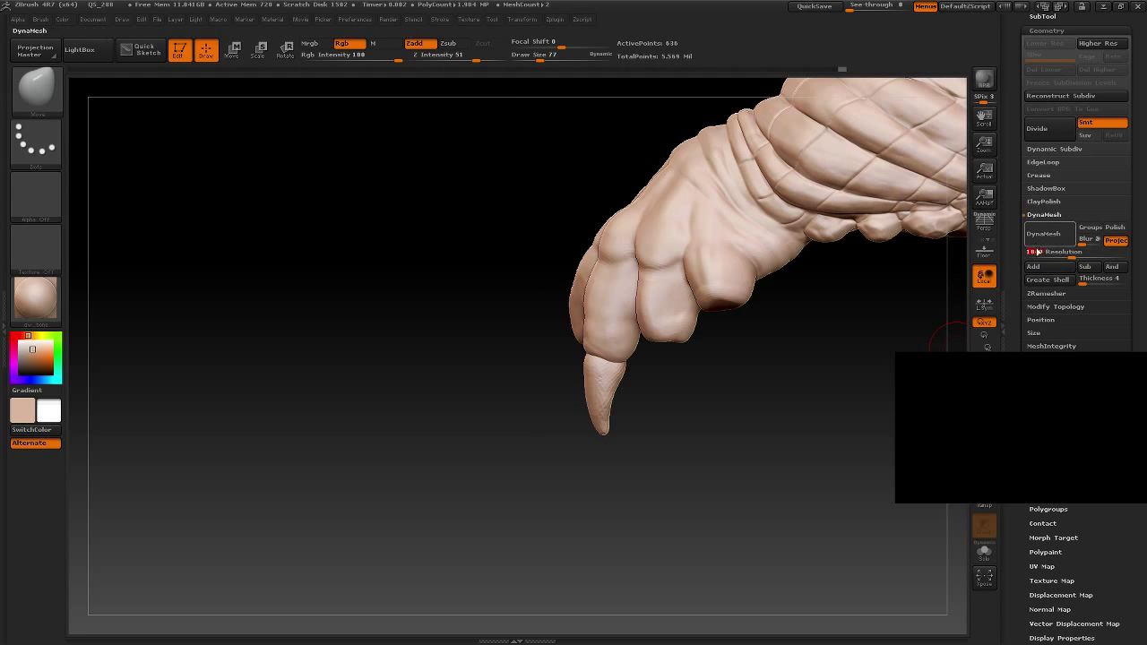
type("264")
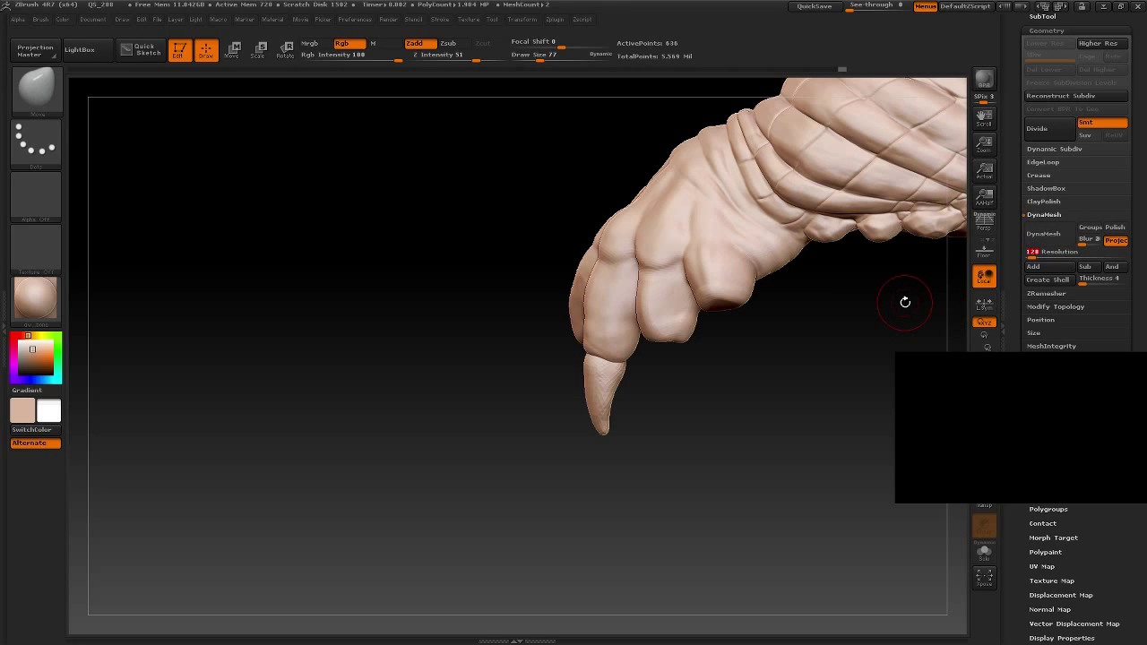
left_click(1047, 234)
Step: Smooth the claw's surface, then reshape it with the Clay brush
left_click_drag(675, 442, 722, 413)
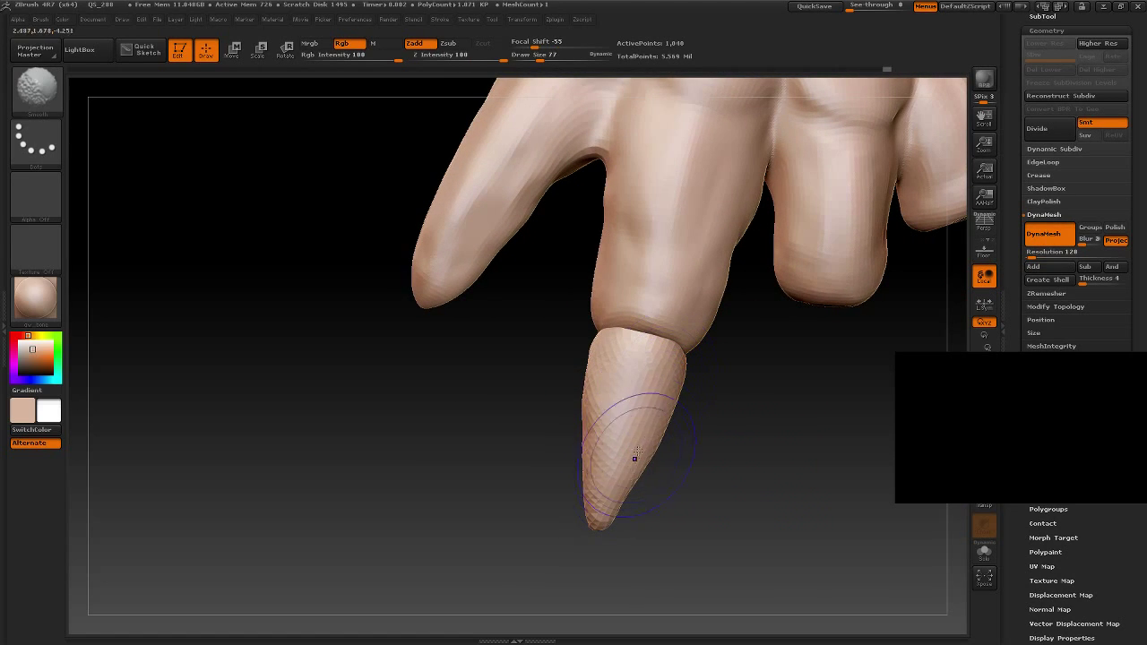
left_click_drag(607, 422, 661, 402, "shift")
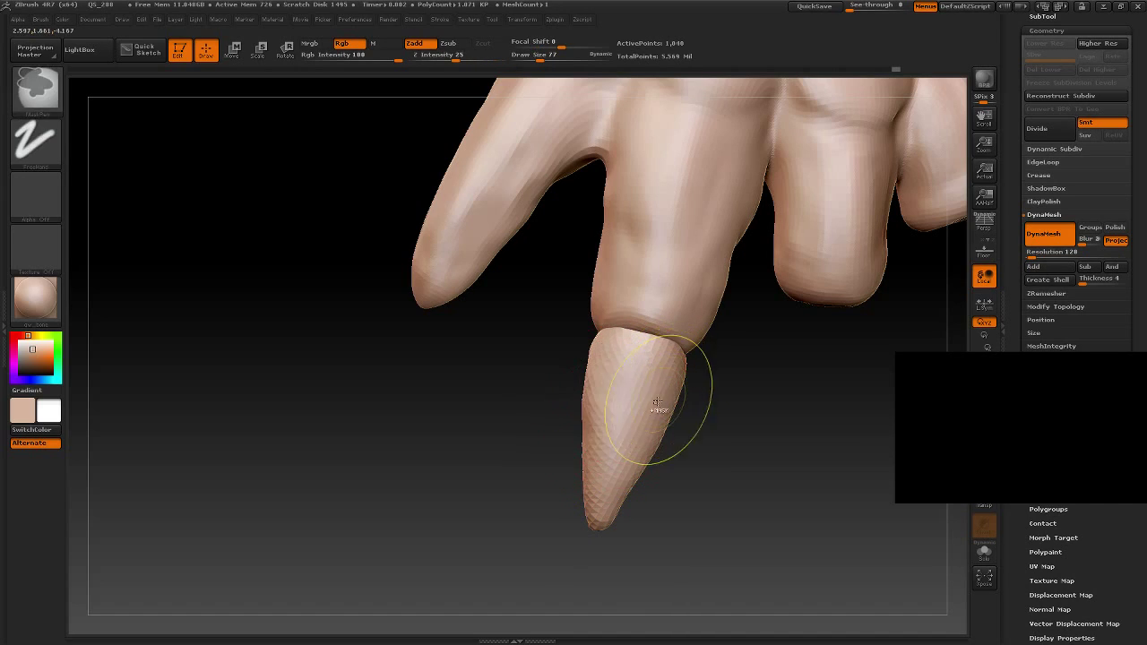
left_click(36, 87)
left_click(111, 106)
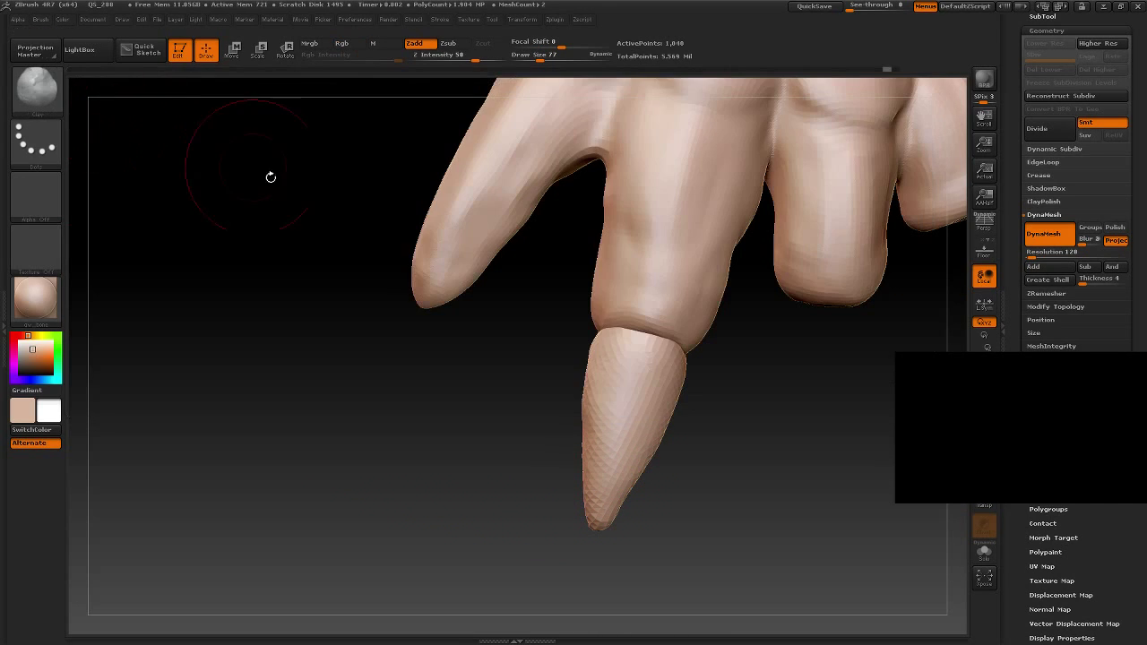
left_click_drag(595, 402, 592, 421)
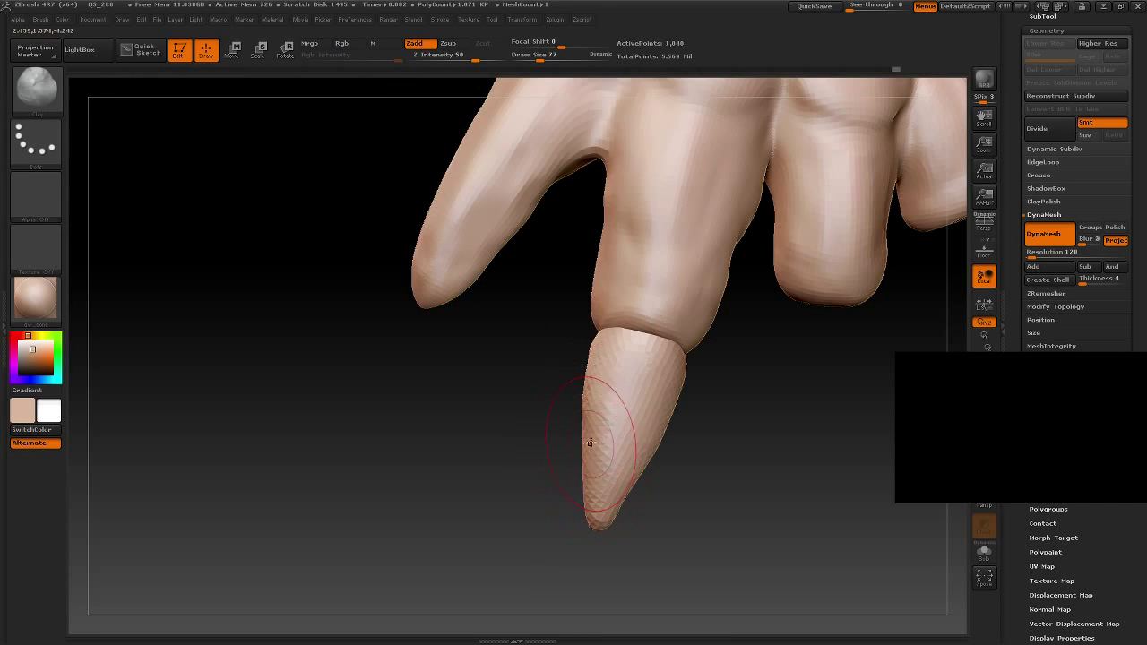
left_click_drag(706, 499, 691, 440)
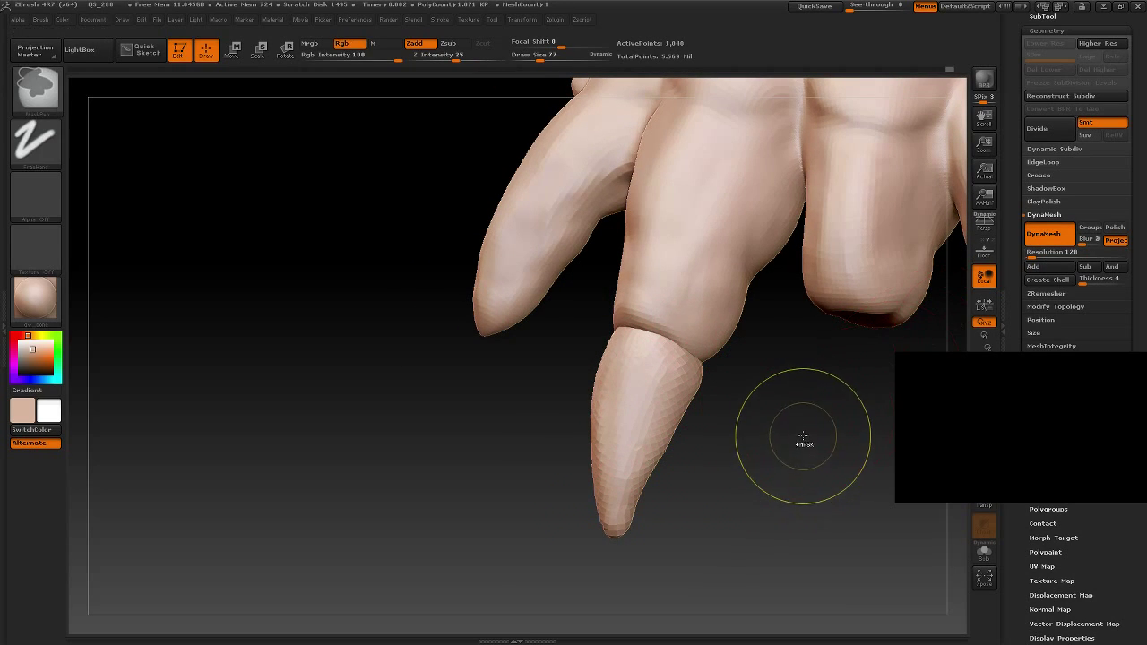
Step: Re-DynaMesh the claw and smooth the fingertip and the finger joint beside it
left_click(1047, 237)
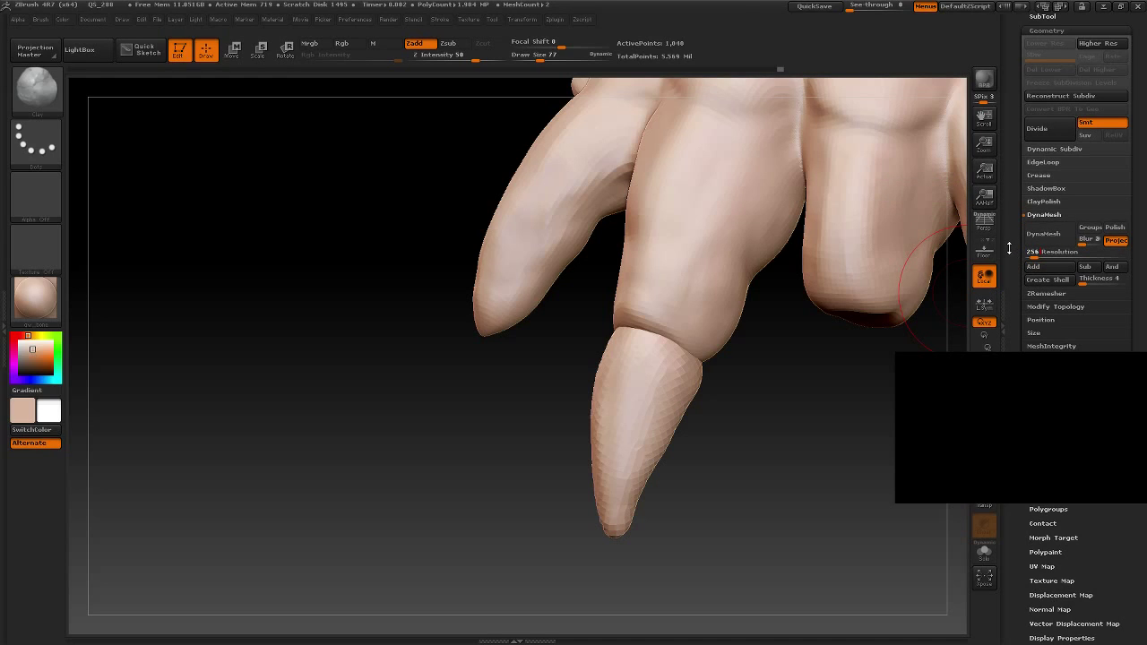
left_click(1043, 233)
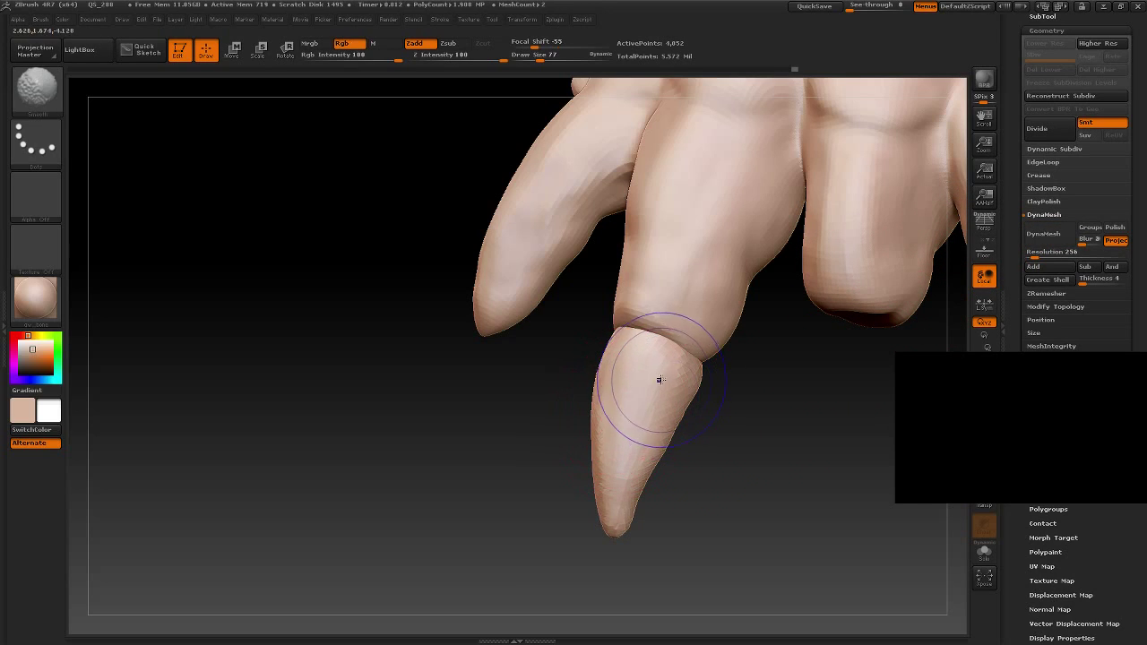
key("shift")
left_click_drag(655, 526, 601, 388)
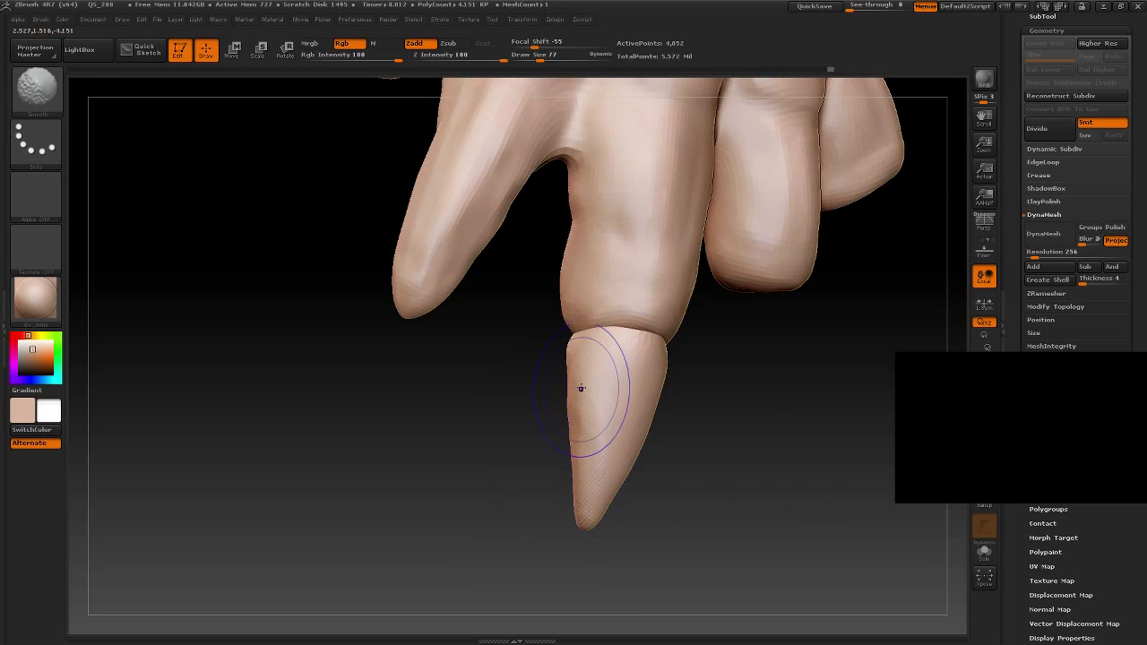
left_click_drag(636, 502, 610, 422)
left_click_drag(589, 350, 588, 366)
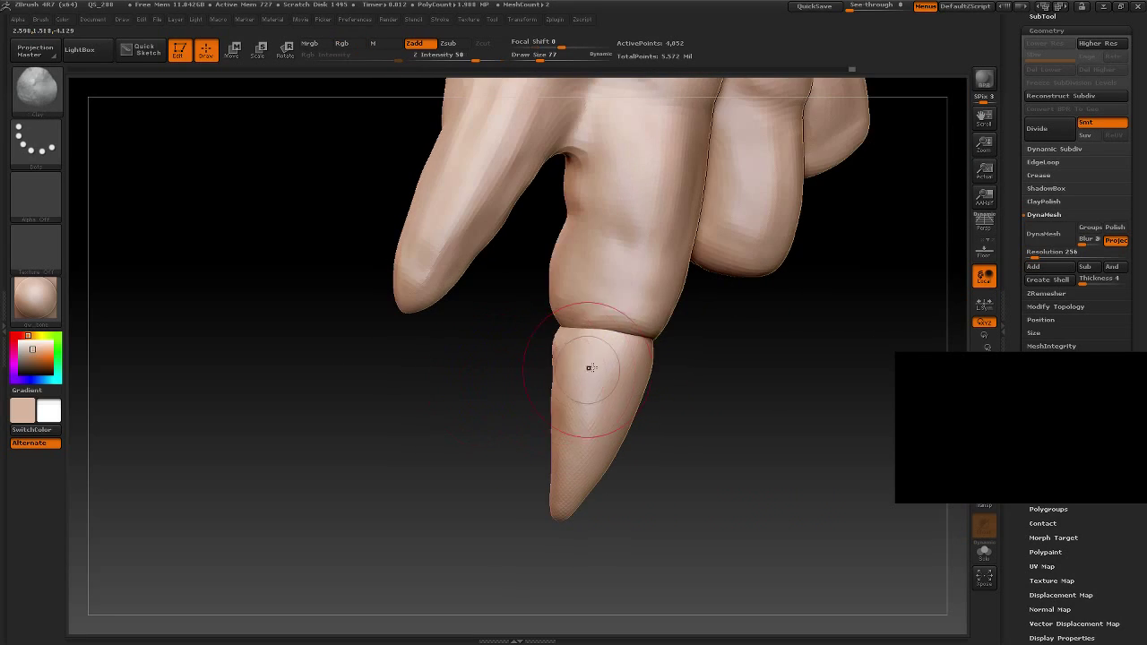
mouse_move(456, 460)
left_mouse_down()
mouse_move(553, 391)
mouse_move(553, 430)
mouse_move(681, 458)
left_mouse_up()
left_click_drag(512, 340, 501, 333, "shift")
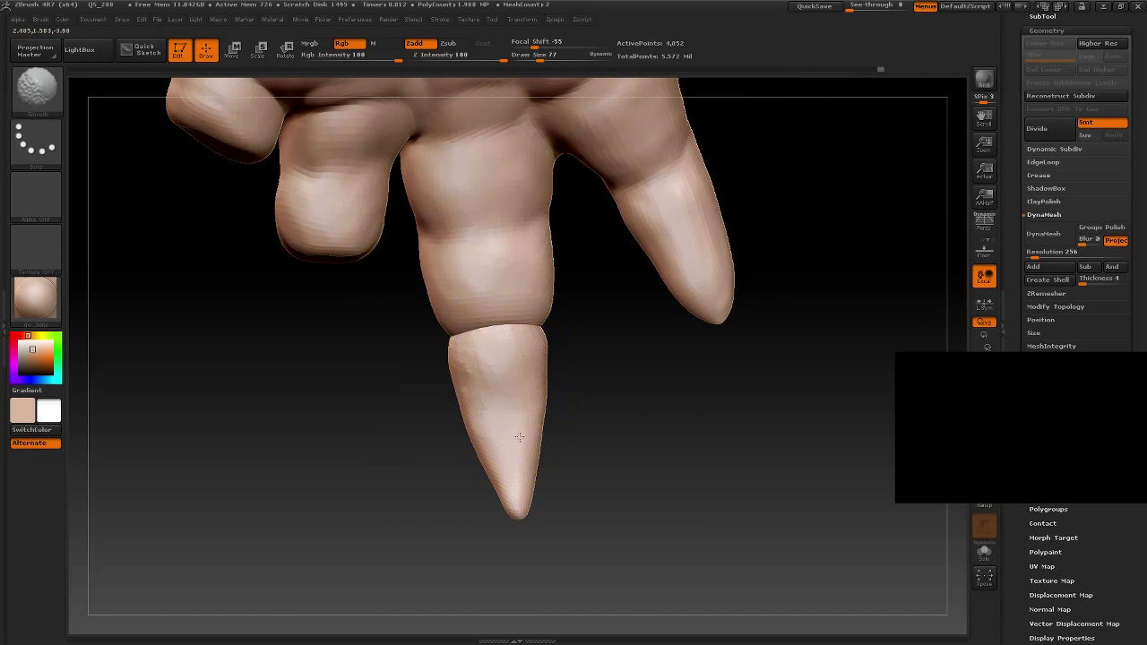
left_click_drag(461, 386, 472, 443, "shift")
left_click_drag(528, 507, 833, 433, "shift")
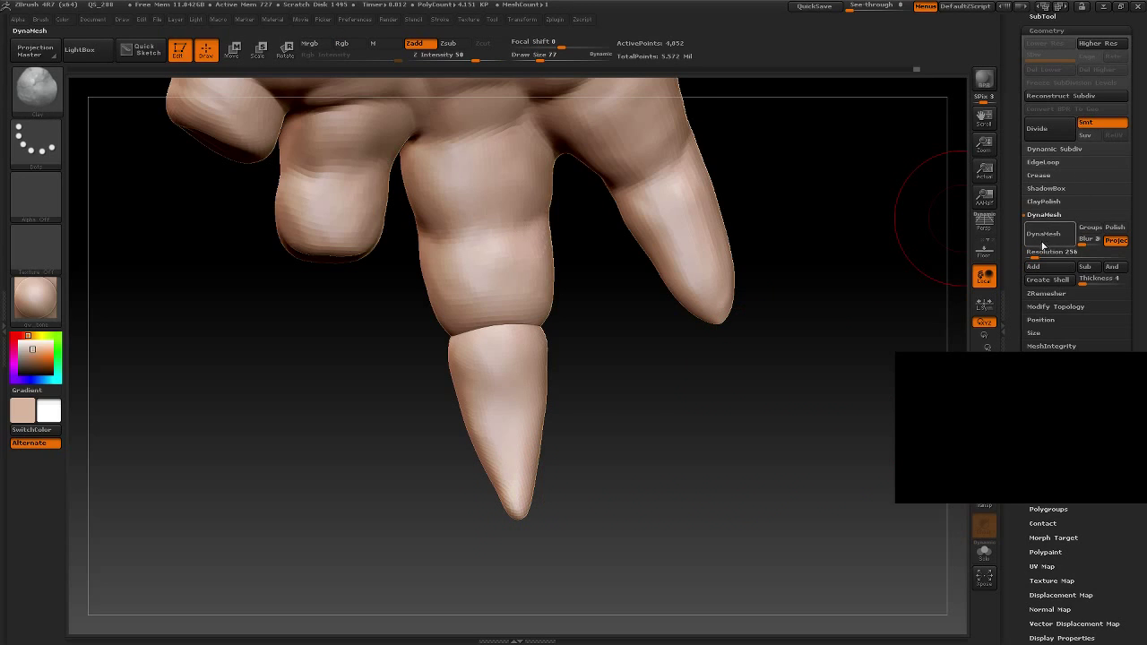
Step: Run ZRemesher with Same enabled, dropping the claw from 4,052 to 3,347 points
left_click(1045, 296)
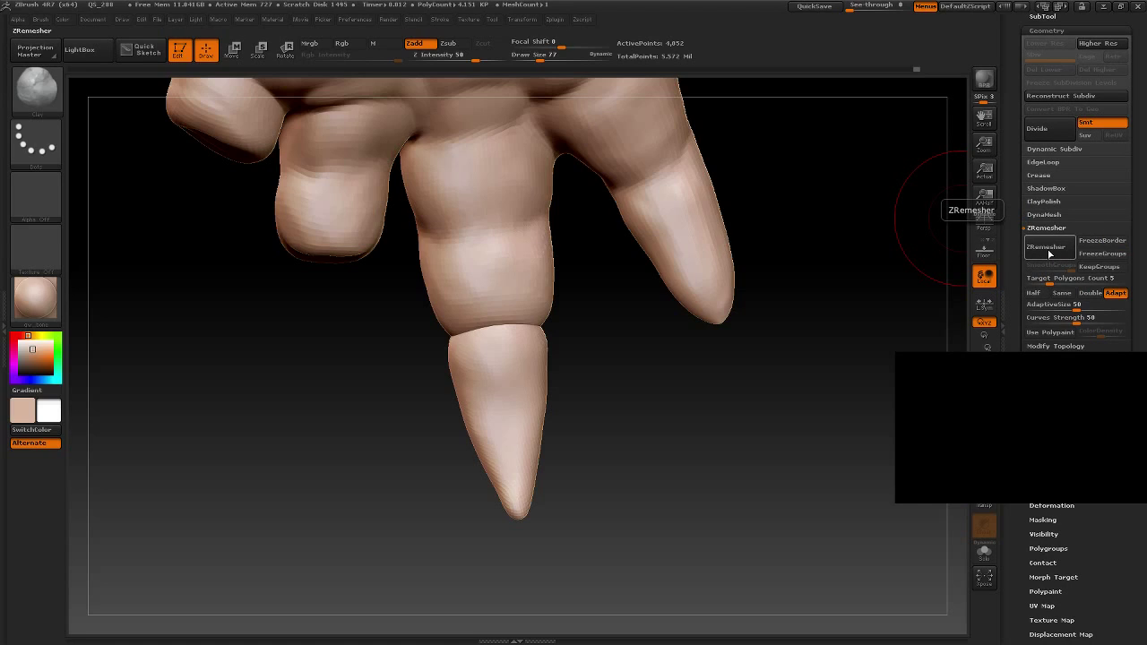
left_click(1061, 294)
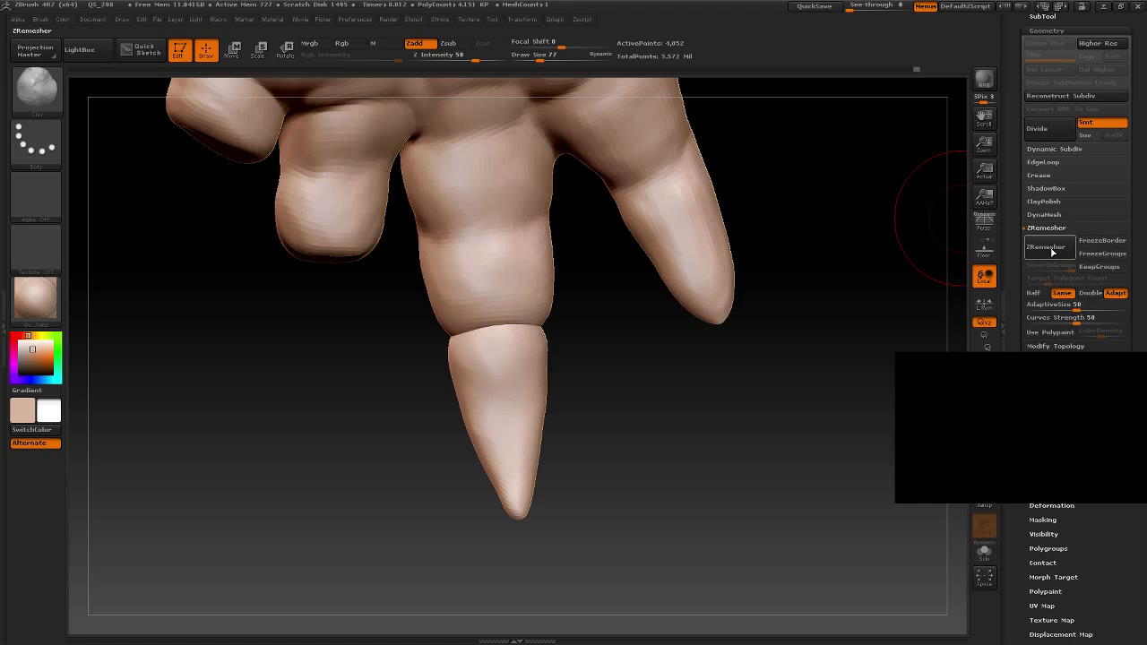
left_click(1048, 247)
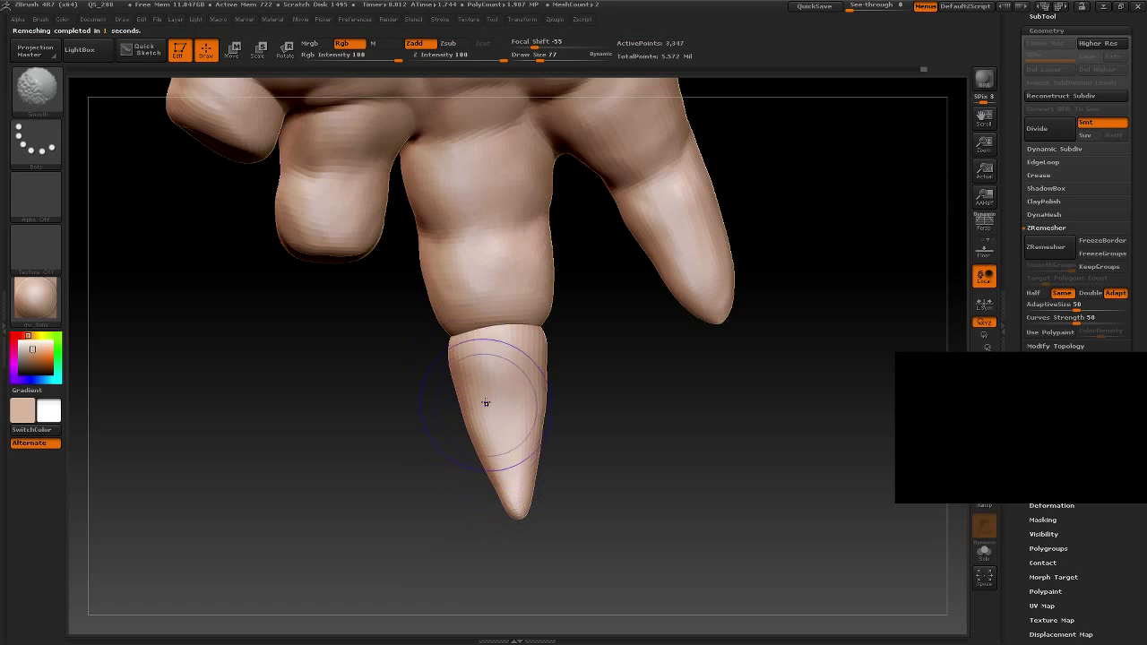
left_click_drag(601, 440, 550, 367)
mouse_move(660, 440)
left_mouse_down()
mouse_move(589, 433)
mouse_move(717, 401)
left_mouse_up()
left_click_drag(600, 353, 671, 350, "shift")
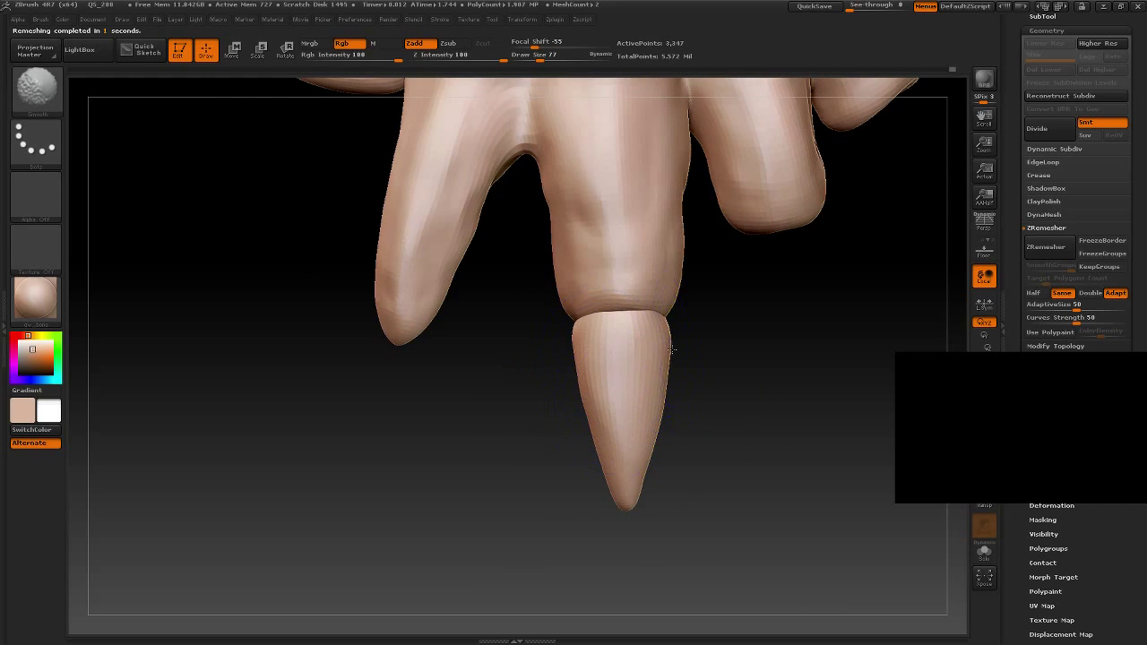
left_click_drag(661, 424, 619, 448)
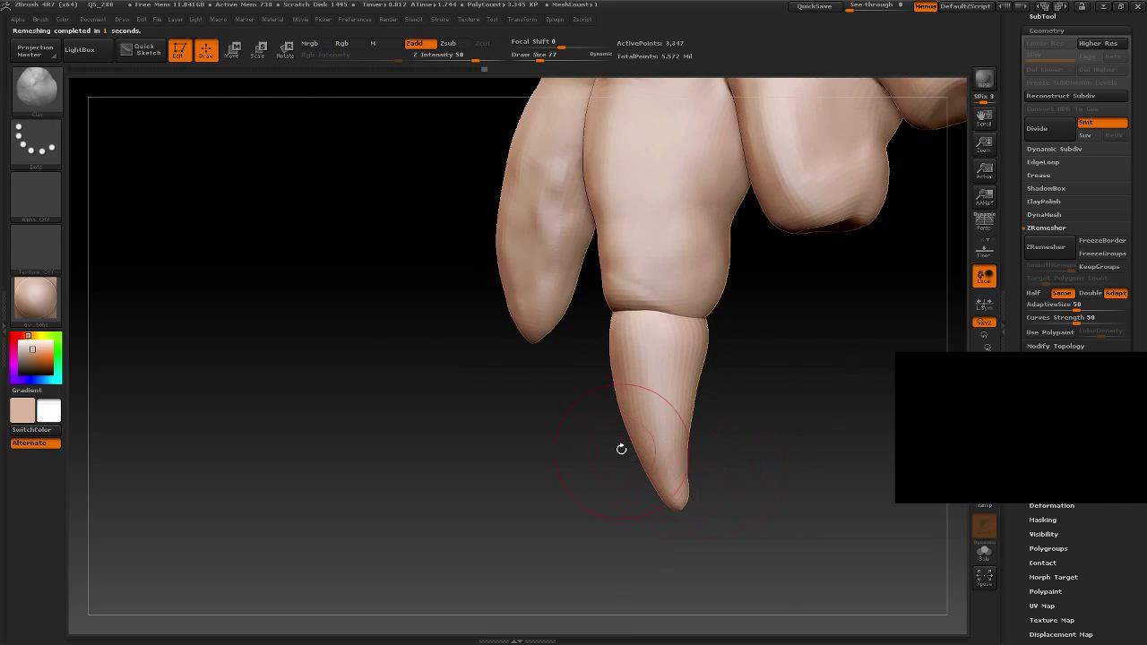
Step: Switch to the TrimAdaptive brush in Zsub mode at Z Intensity 26, viewing the claw from several angles
key("b")
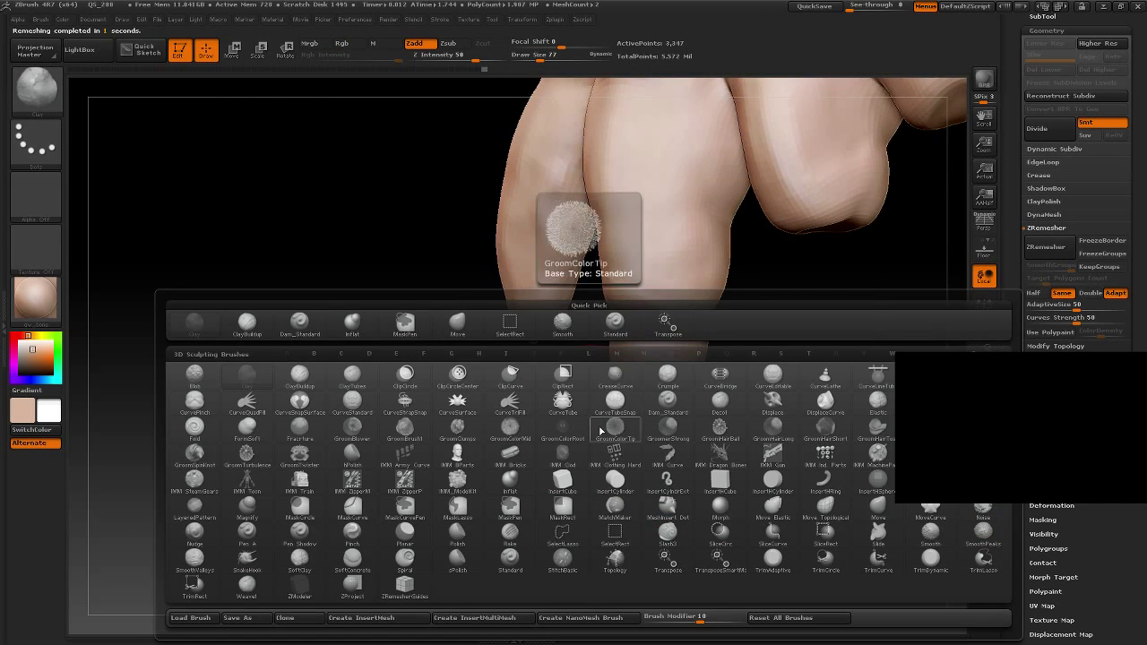
left_click(780, 551)
mouse_move(781, 455)
left_mouse_down()
mouse_move(711, 392)
mouse_move(729, 333)
mouse_move(727, 357)
left_mouse_up()
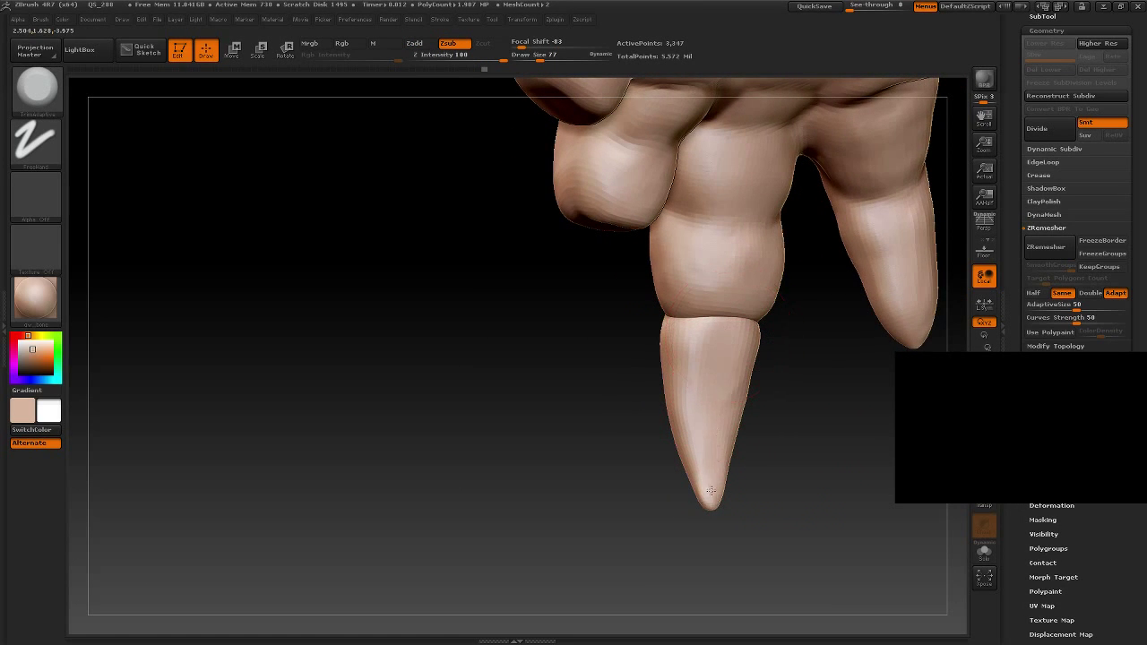
mouse_move(744, 502)
left_mouse_down()
mouse_move(835, 463)
mouse_move(789, 395)
left_mouse_up()
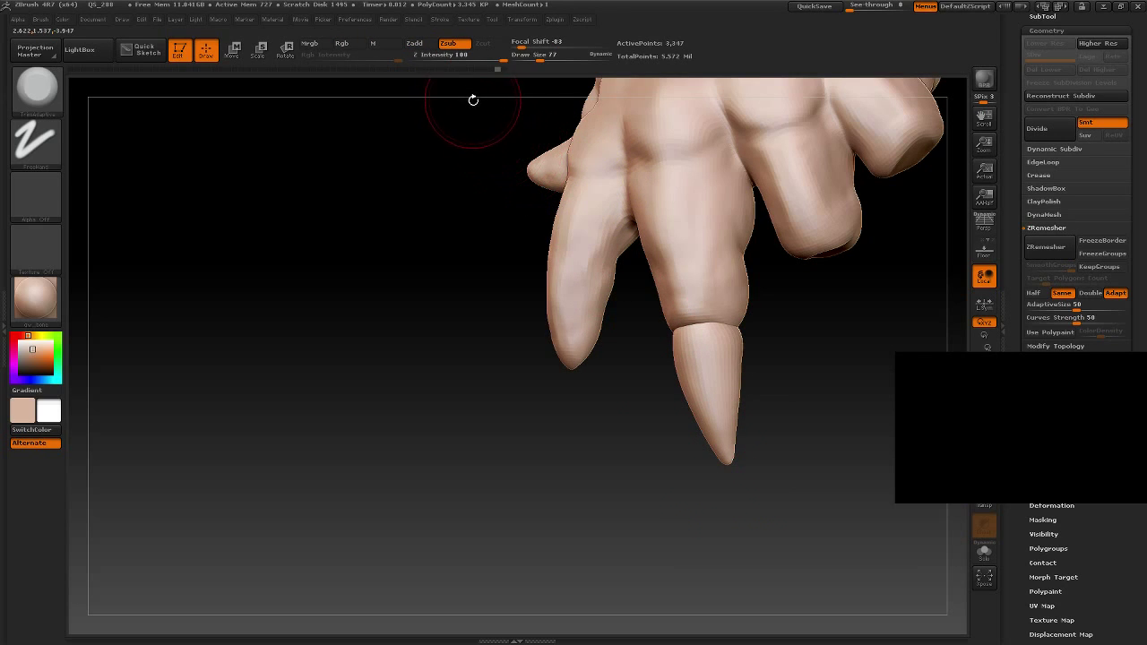
left_click(430, 61)
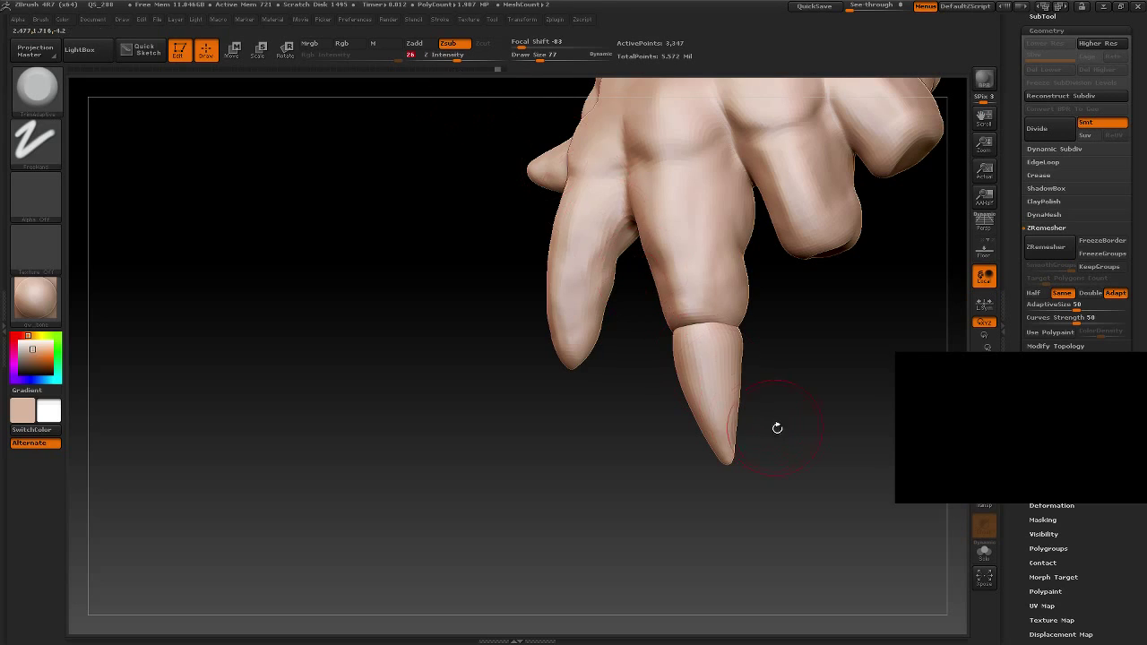
left_click_drag(776, 427, 759, 348)
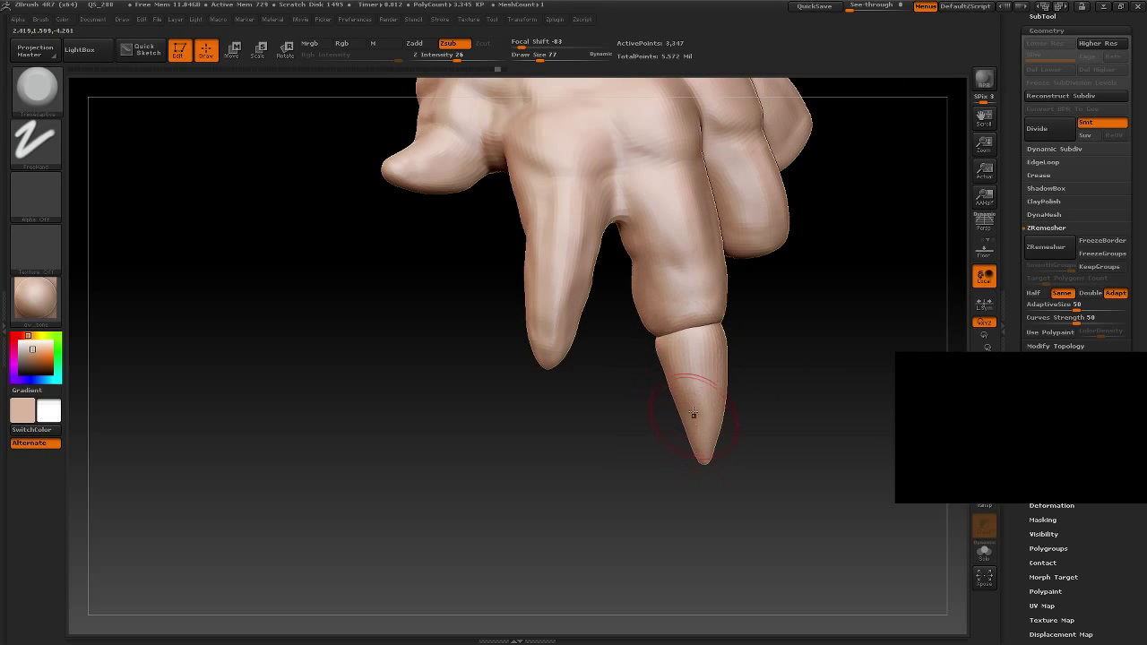
left_click_drag(700, 505, 718, 354)
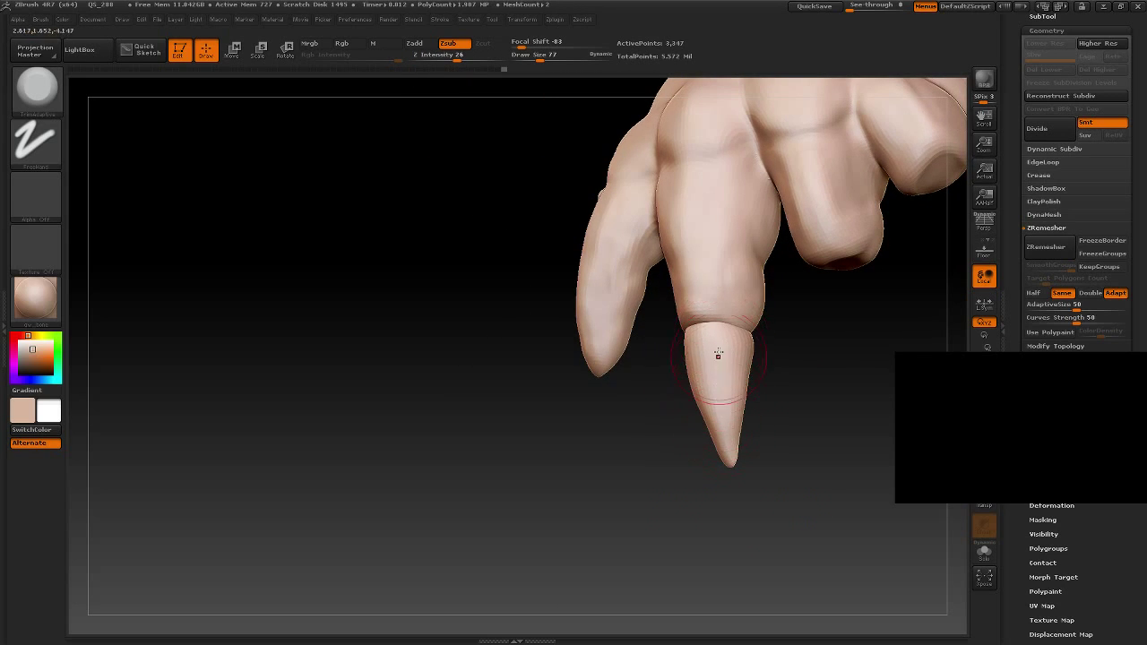
left_click_drag(640, 463, 707, 371)
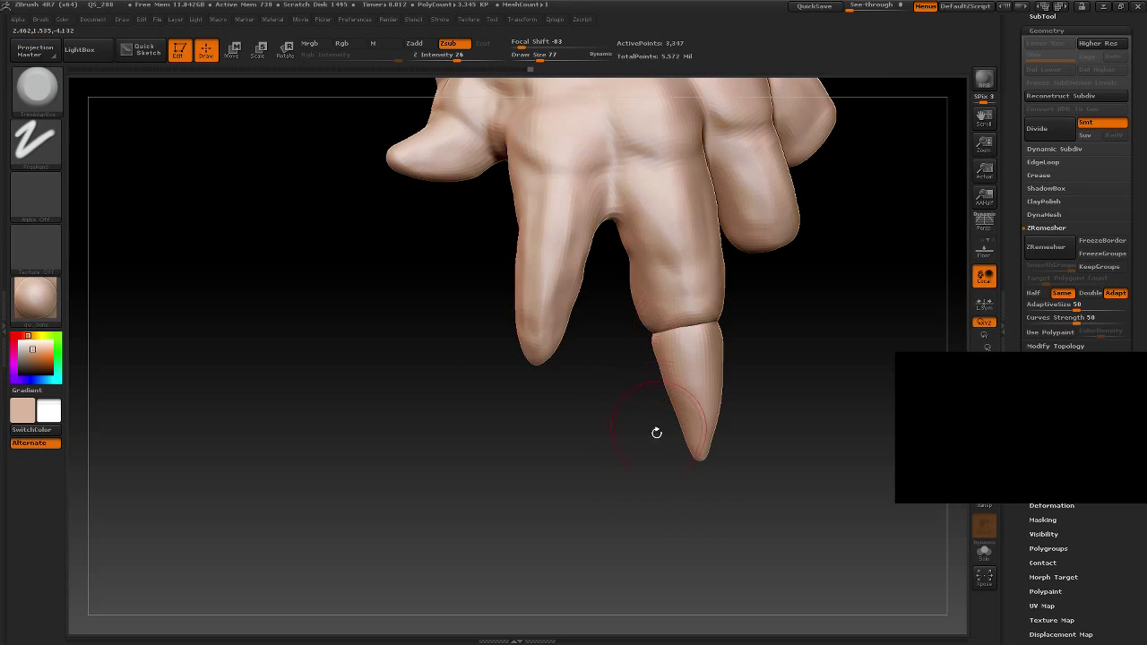
left_click_drag(656, 433, 653, 367)
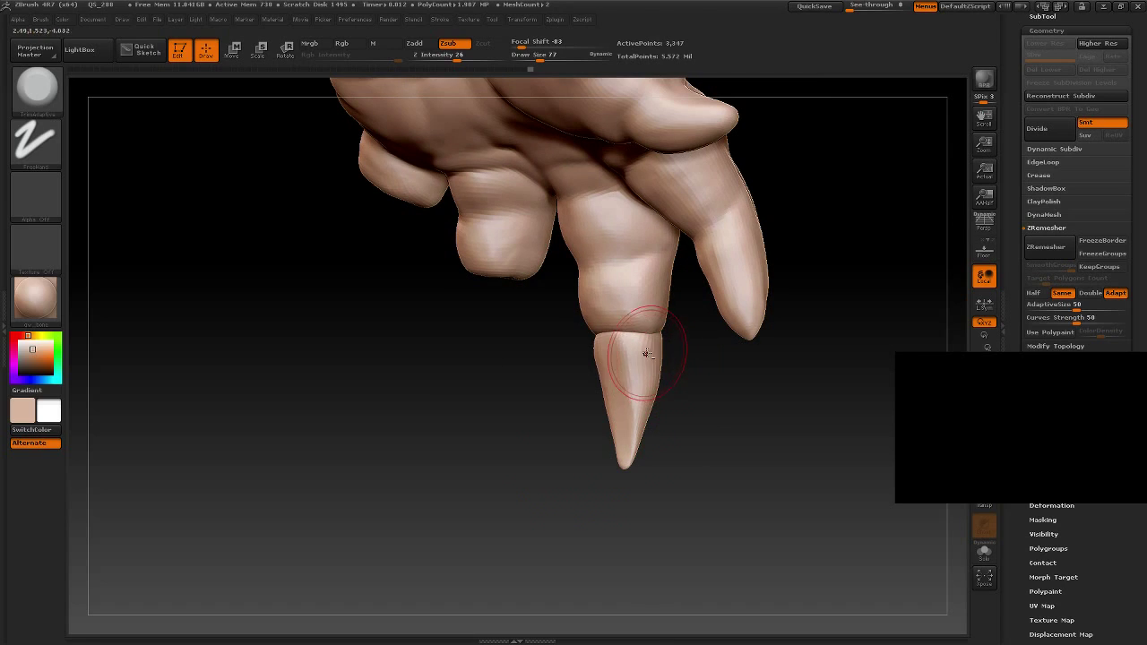
left_click(34, 86)
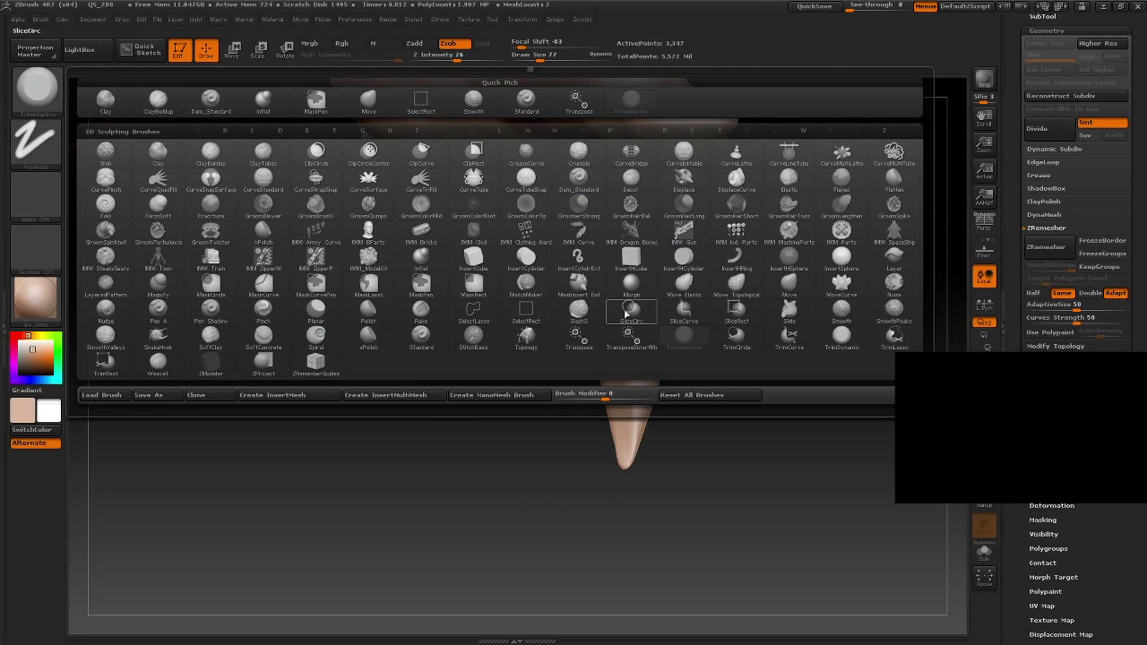
left_click(157, 152)
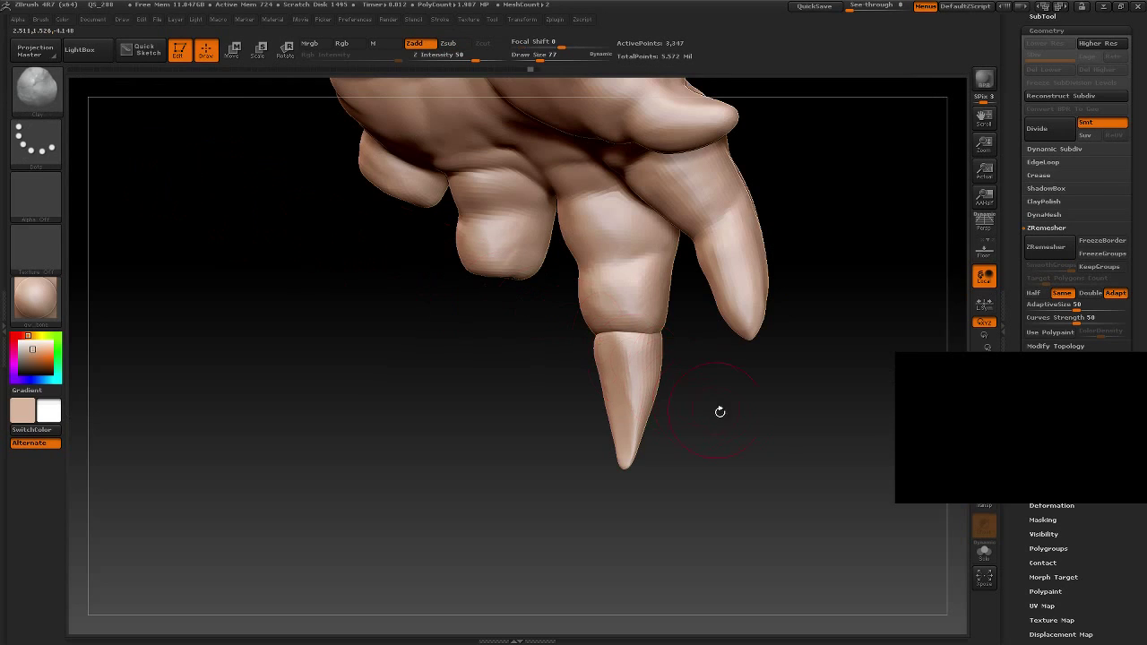
left_click_drag(743, 429, 640, 364)
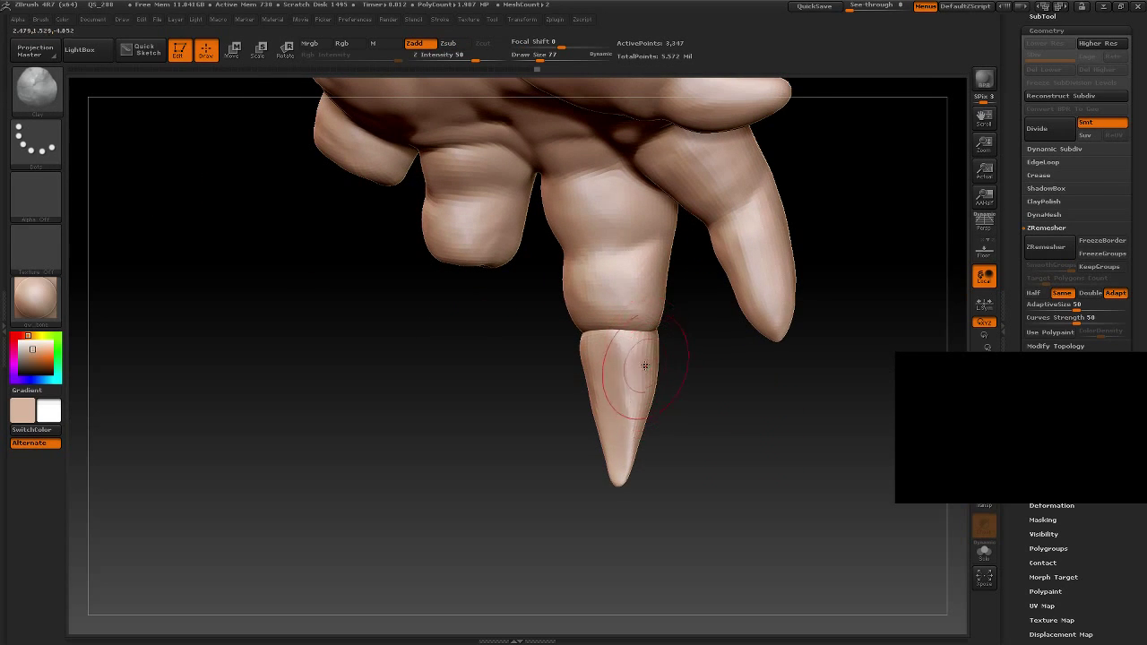
mouse_move(658, 404)
left_mouse_down()
mouse_move(645, 377)
mouse_move(588, 365)
left_mouse_up()
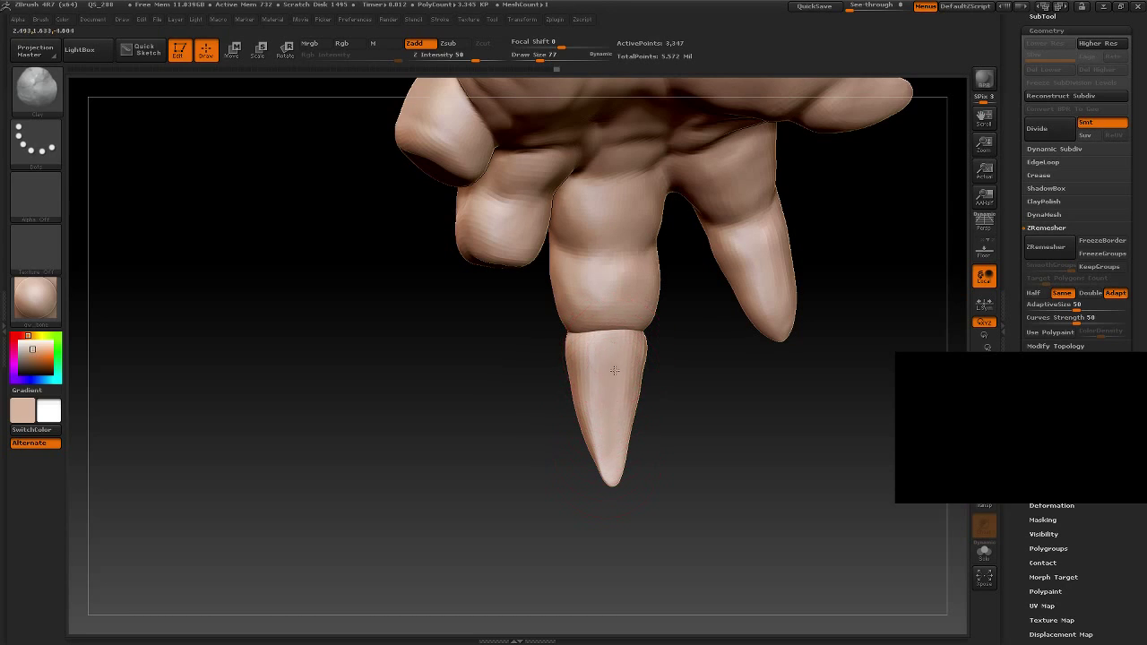
mouse_move(672, 502)
left_mouse_down()
mouse_move(712, 479)
mouse_move(591, 354)
left_mouse_up()
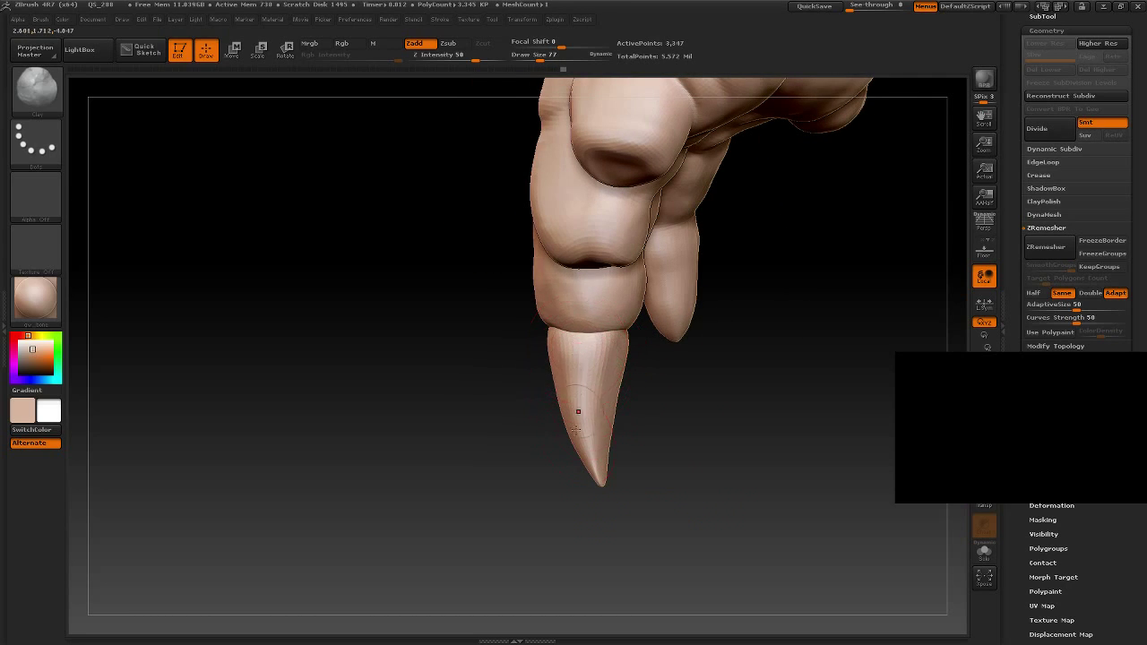
left_click_drag(578, 411, 528, 422)
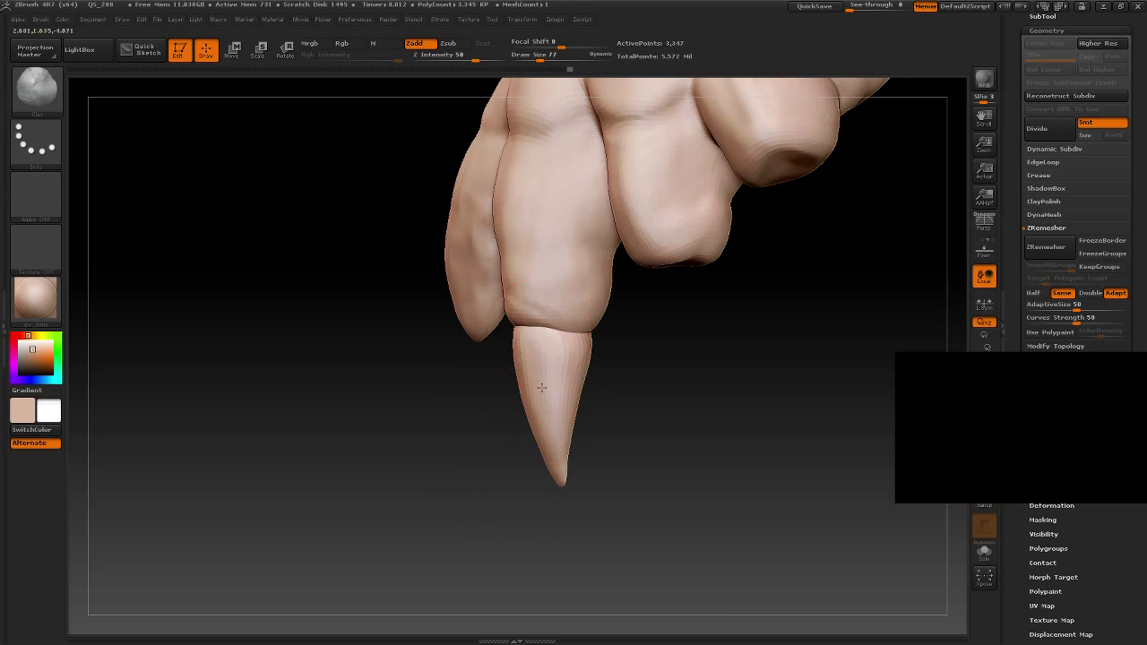
left_click_drag(609, 422, 542, 375)
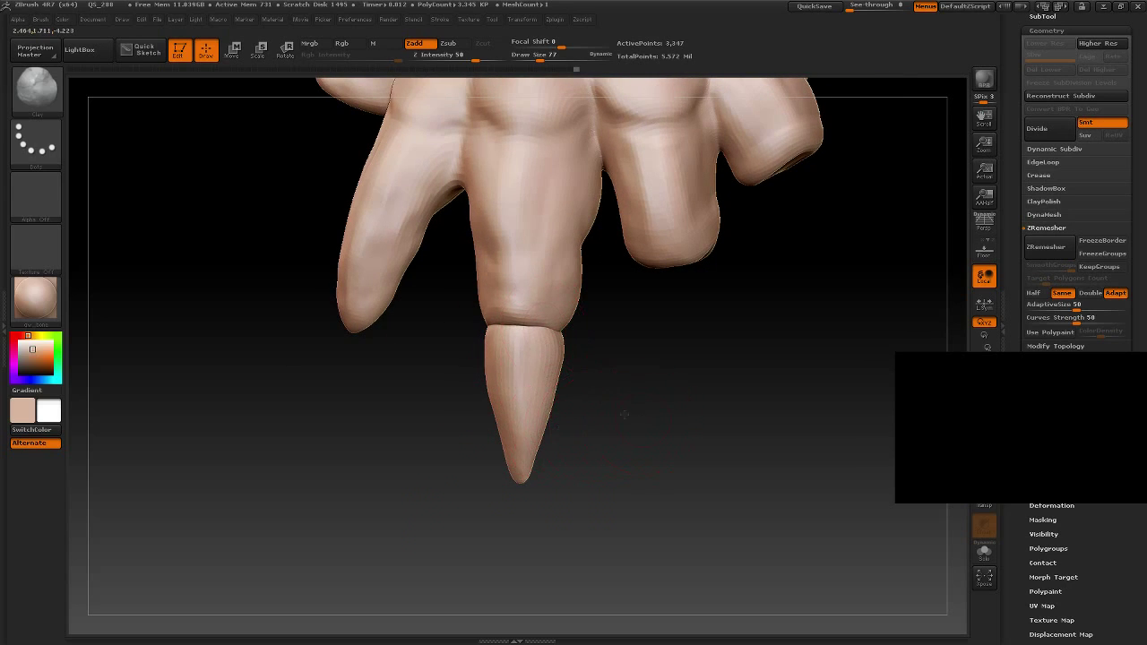
left_click_drag(624, 414, 576, 345)
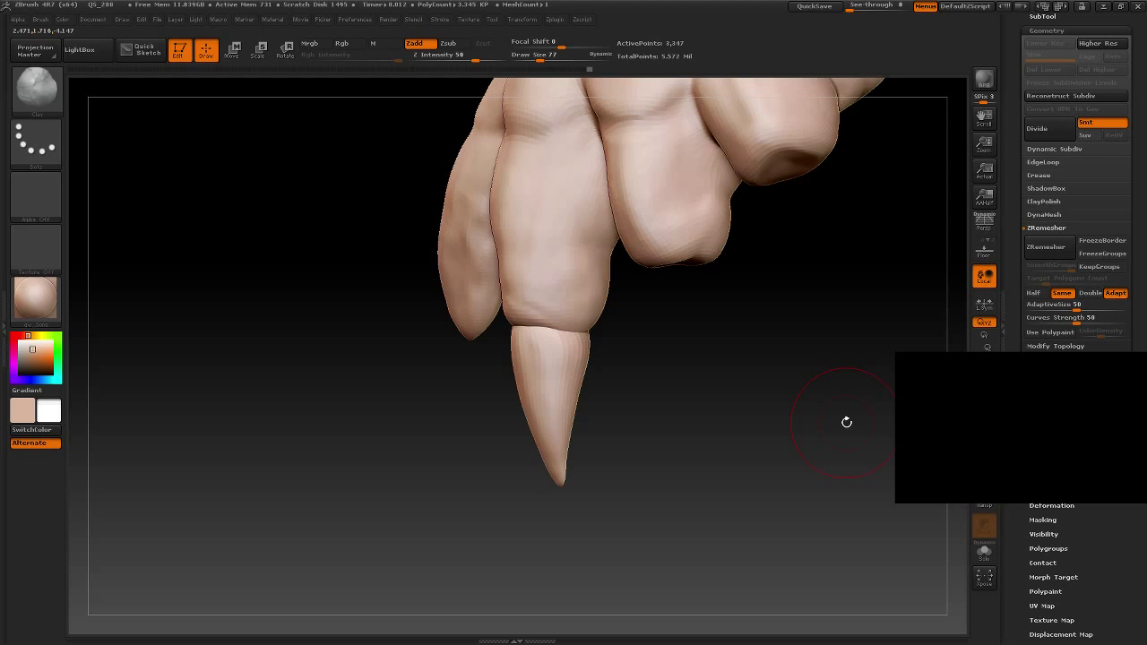
Step: Divide the claw mesh to about 13,000 points and bring its base joint into view
left_click(1048, 131)
left_click_drag(627, 443, 688, 440)
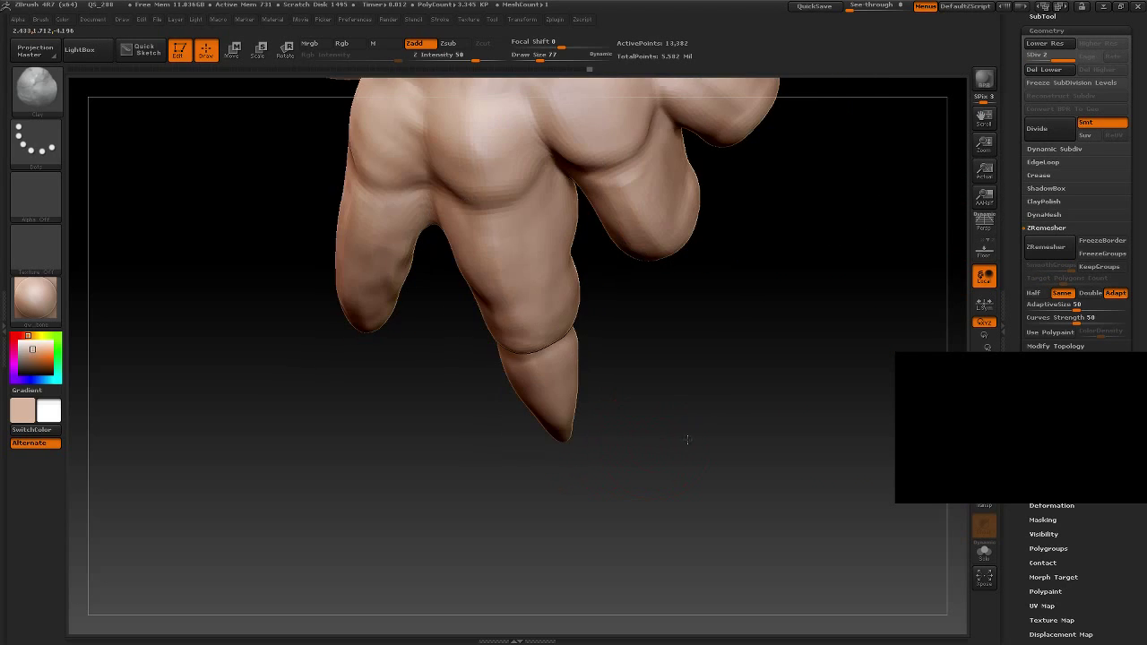
left_click_drag(663, 396, 678, 439)
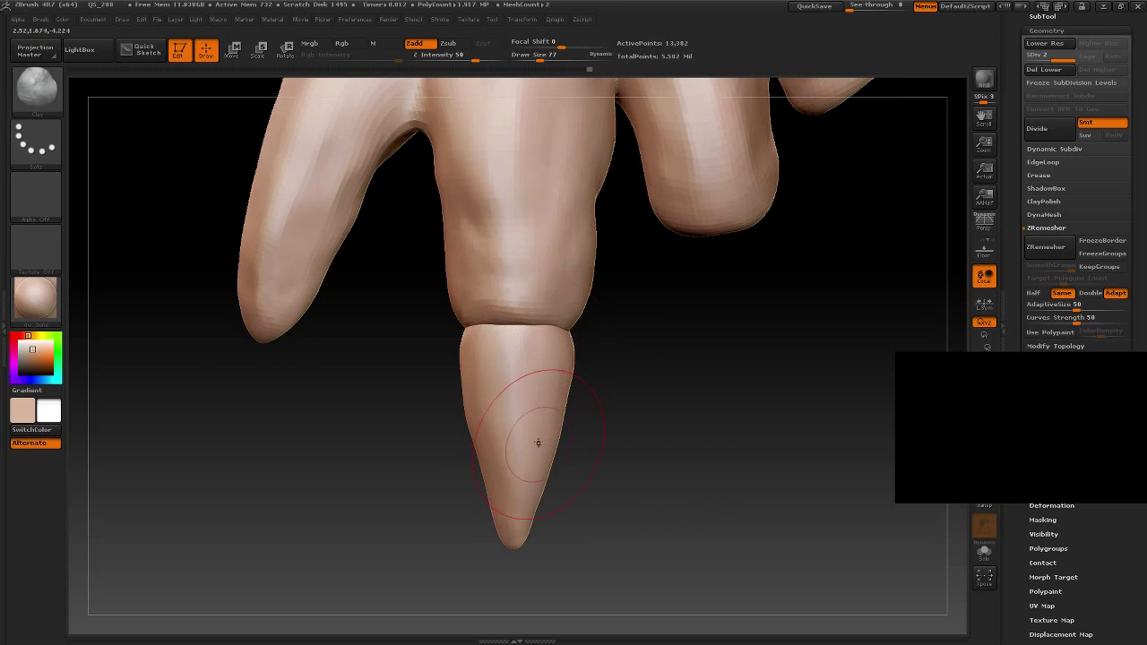
left_click_drag(623, 506, 586, 353)
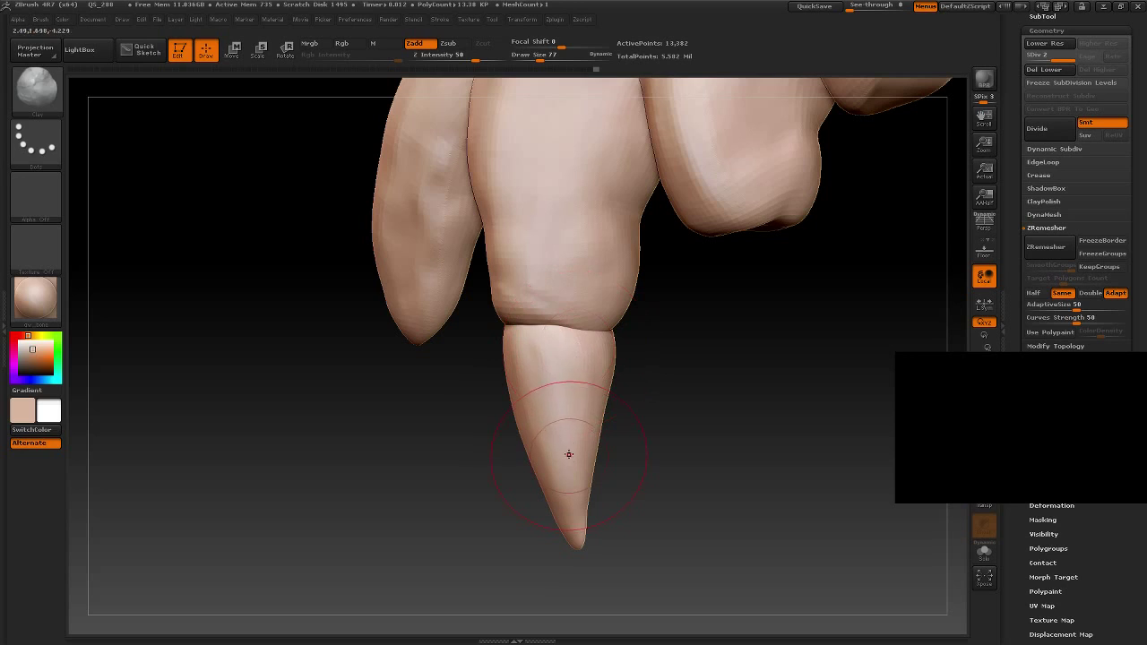
left_click_drag(587, 439, 541, 348)
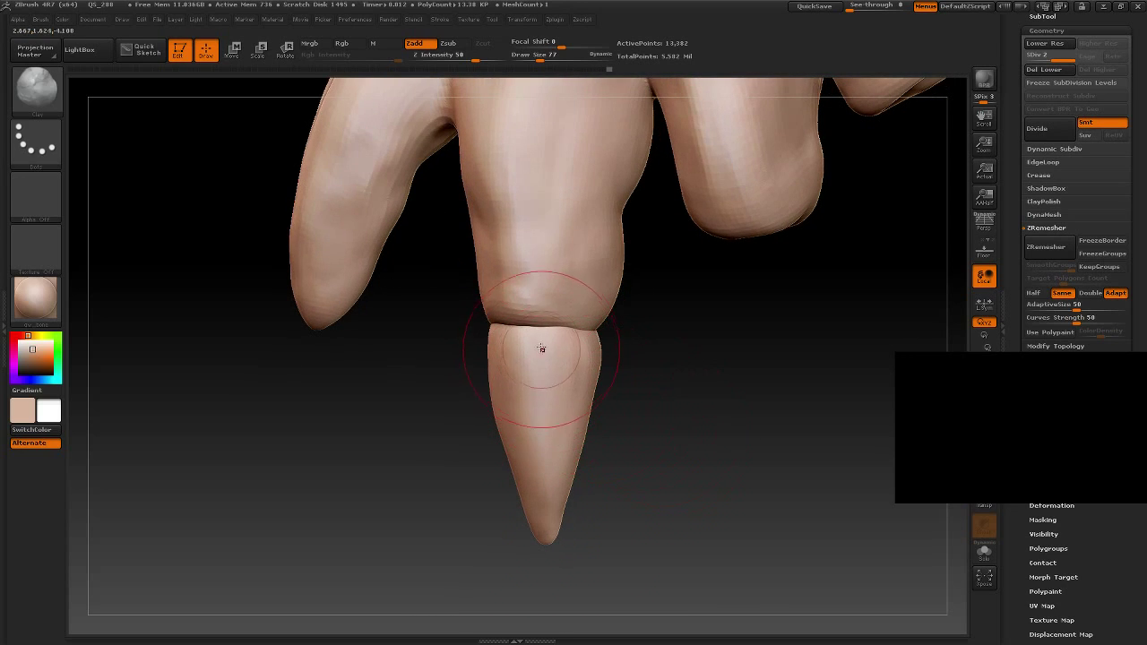
left_click_drag(557, 535, 615, 379)
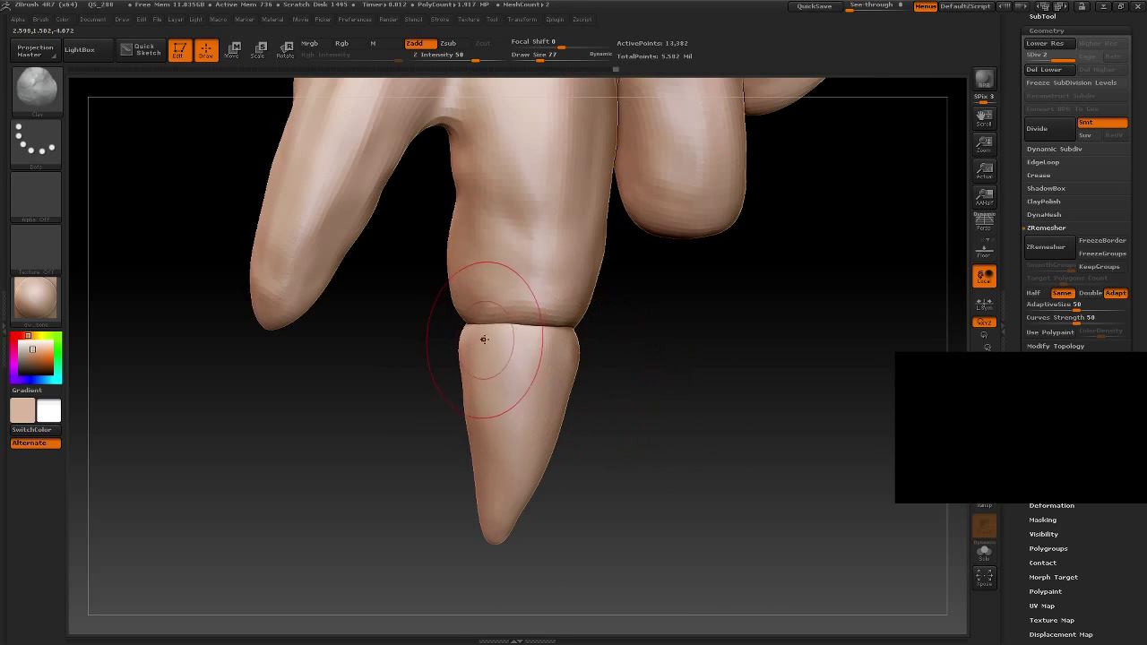
Step: Shrink the brush and build up clay along the claw's base joint
key("bracketleft")
key("bracketleft")
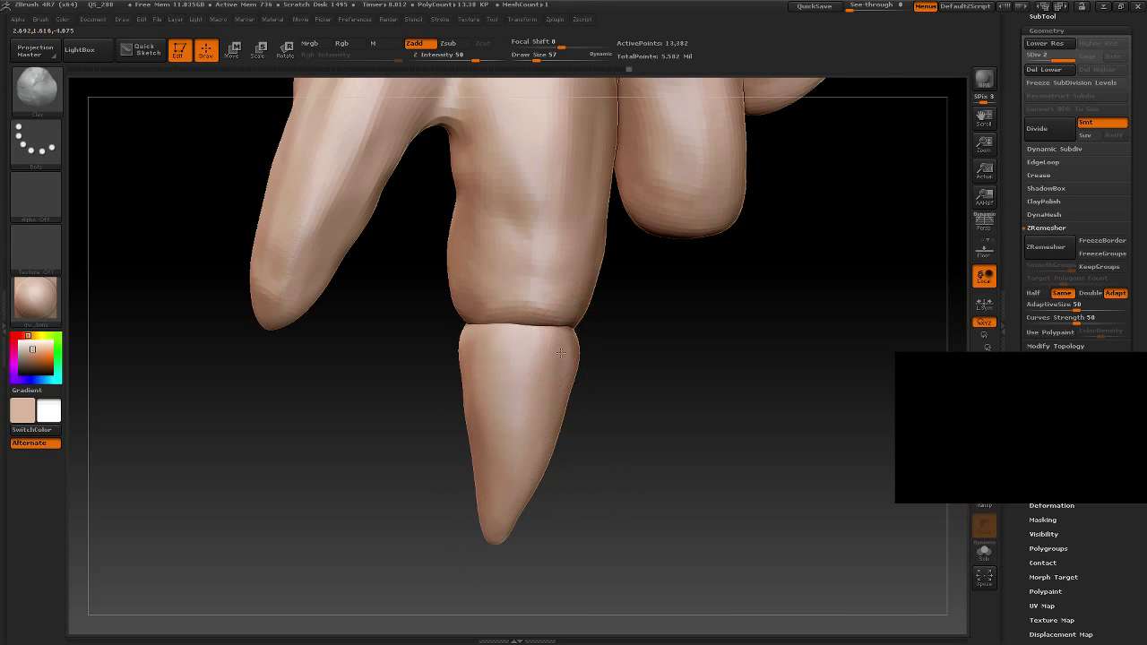
left_click_drag(636, 470, 673, 387)
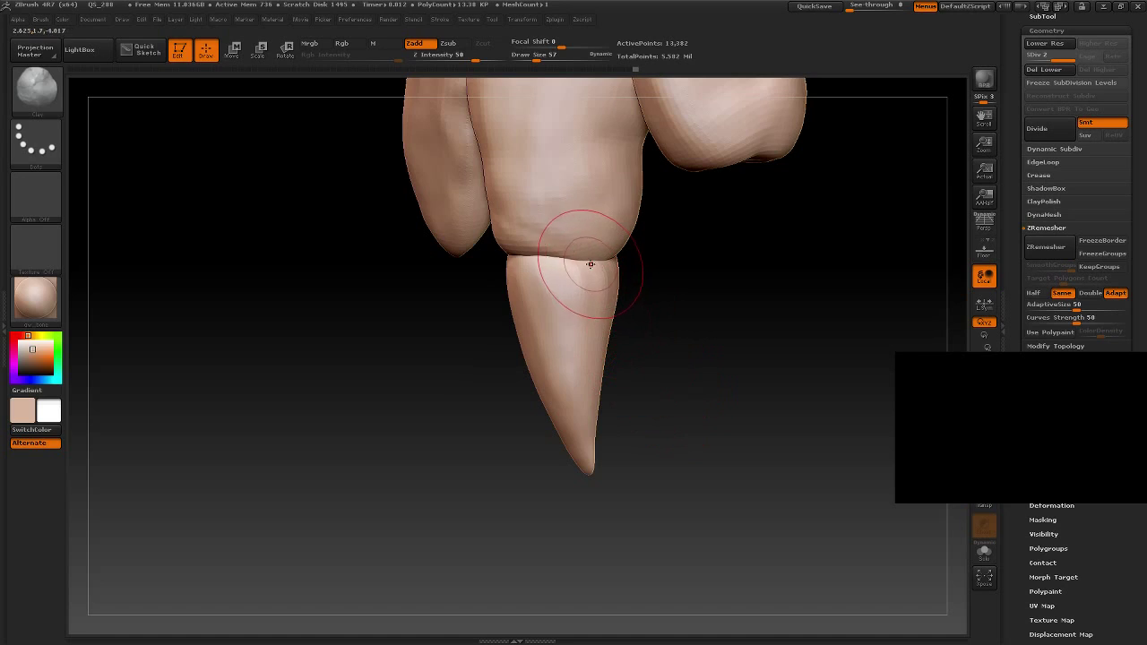
left_click_drag(538, 314, 549, 266)
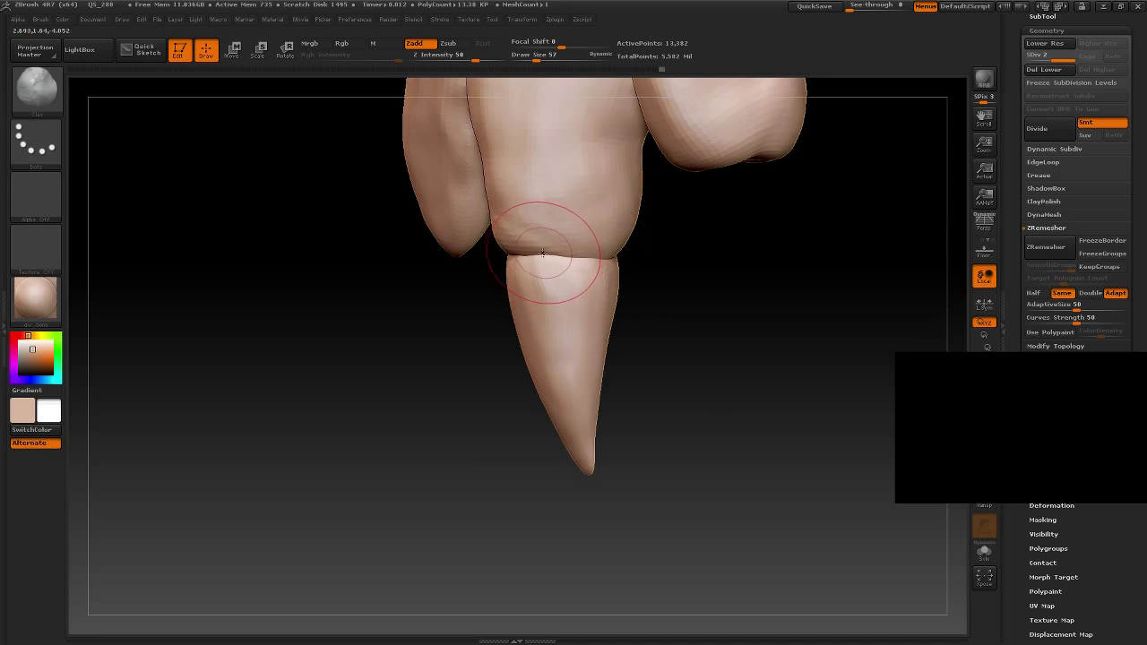
mouse_move(427, 299)
left_mouse_down()
mouse_move(526, 267)
mouse_move(468, 302)
left_mouse_up()
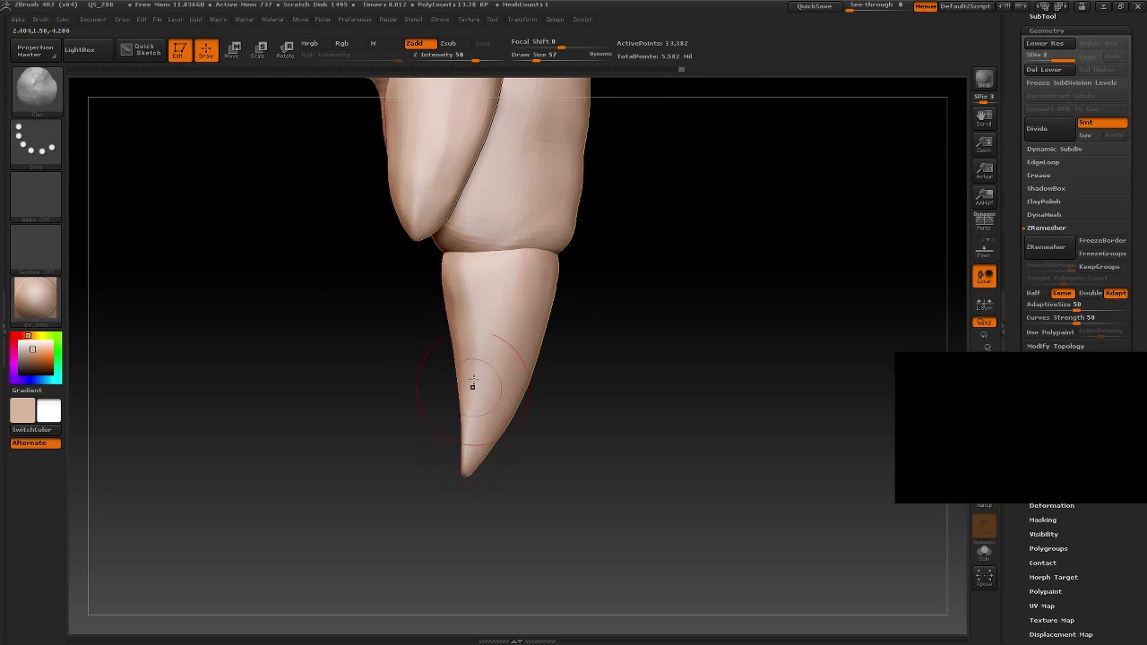
left_click_drag(450, 462, 384, 391)
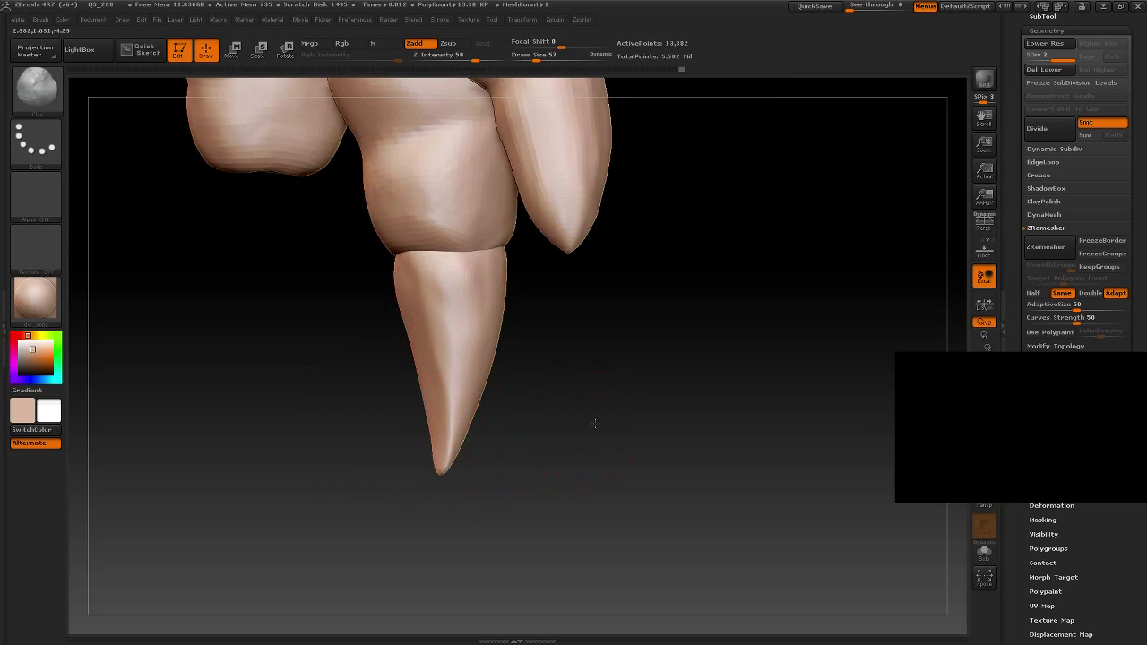
left_click_drag(595, 422, 417, 288)
left_click_drag(522, 404, 454, 266)
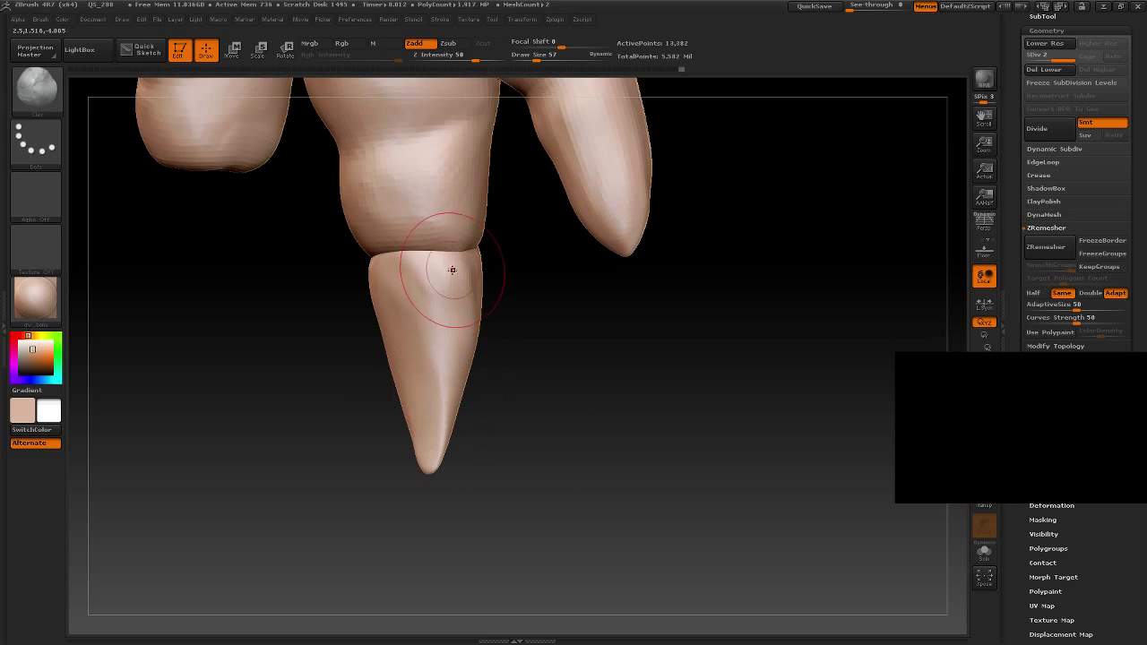
left_click_drag(506, 304, 487, 269)
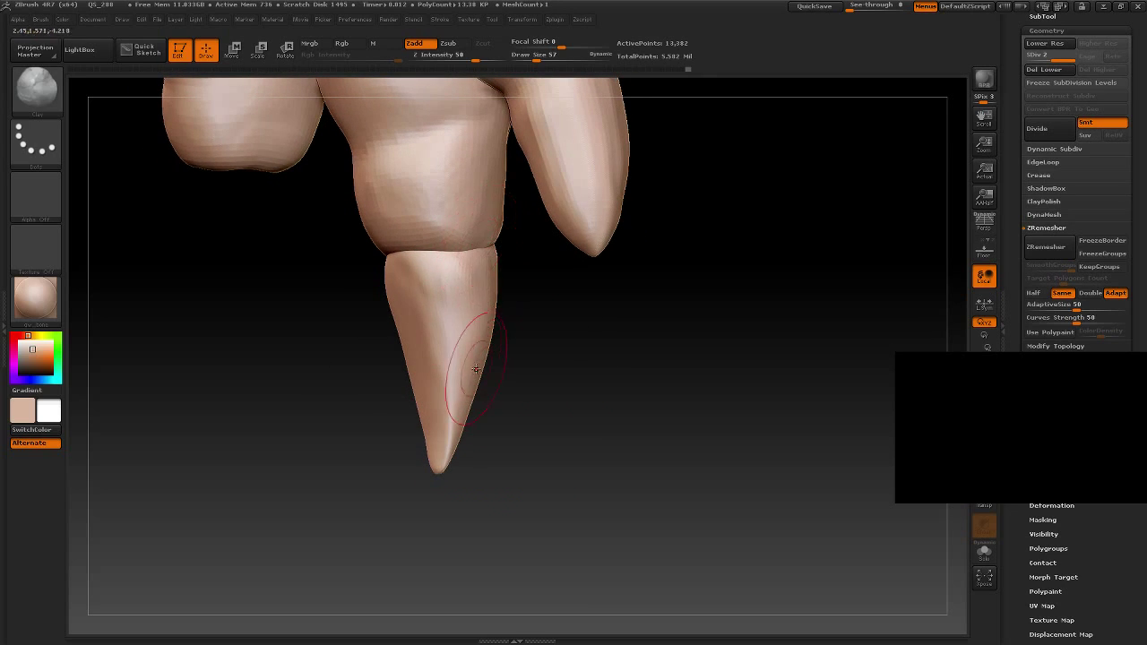
Step: Rotate around the claw to inspect its edges and pointed tip
left_click_drag(512, 457, 569, 451)
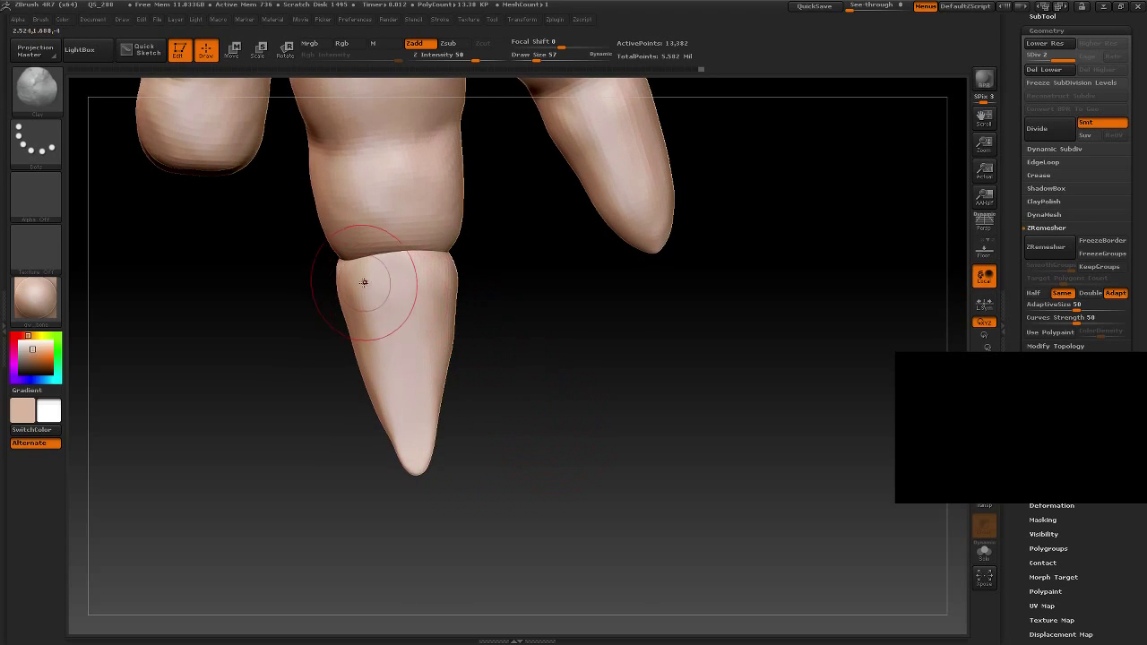
left_click_drag(343, 299, 318, 399)
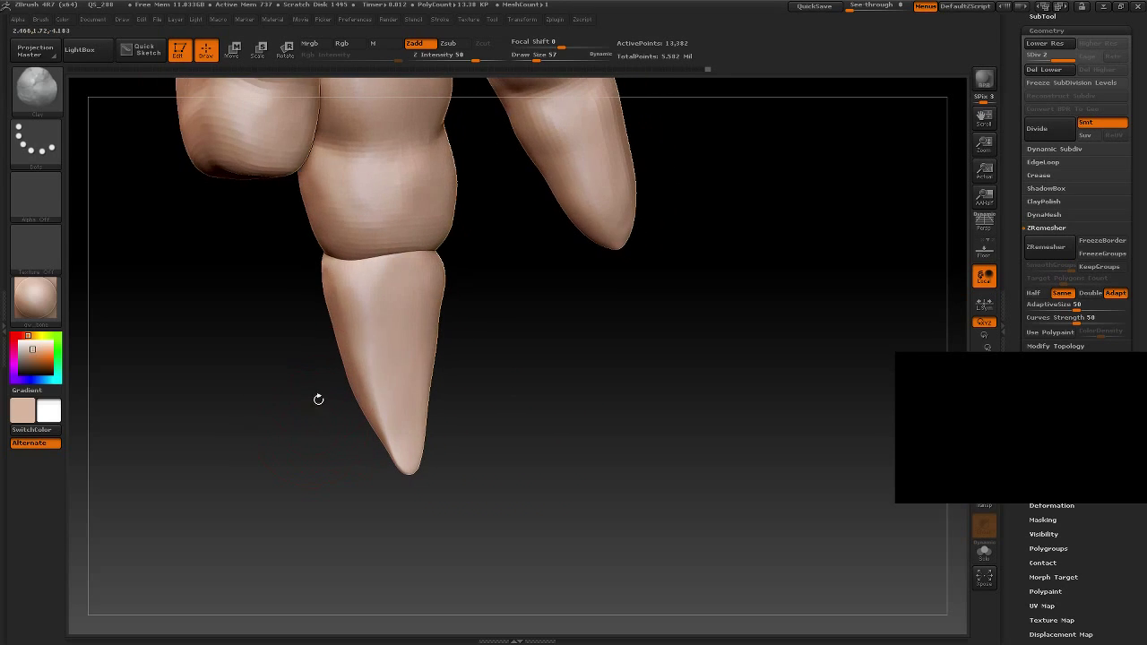
mouse_move(307, 256)
left_mouse_down()
mouse_move(315, 415)
mouse_move(307, 282)
left_mouse_up()
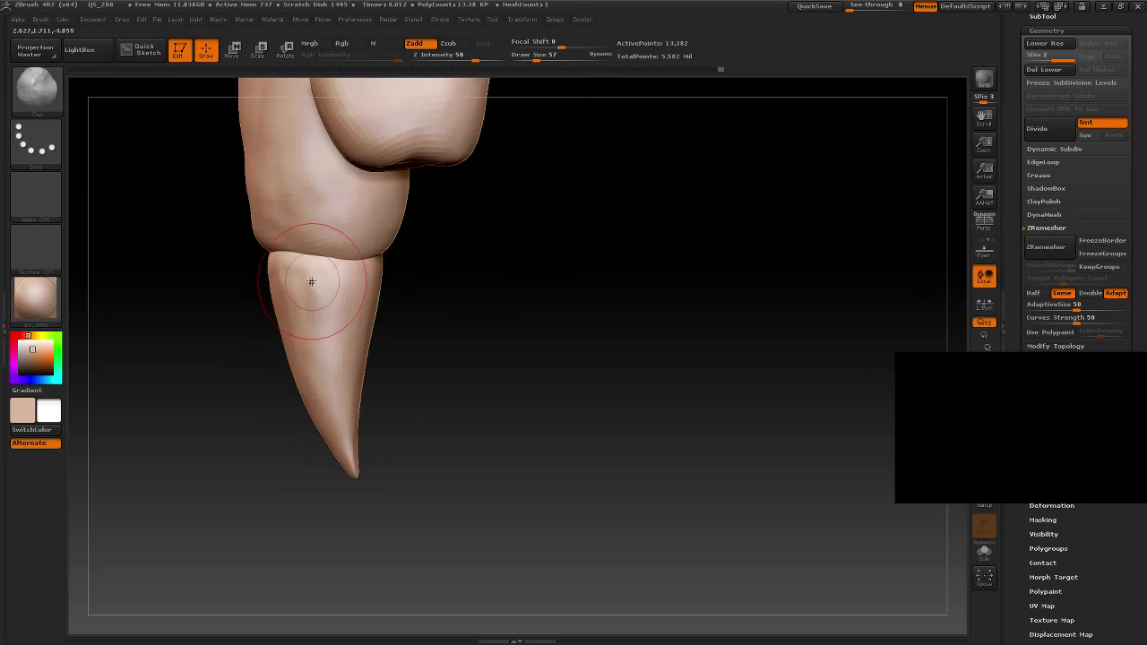
left_click_drag(261, 466, 281, 312)
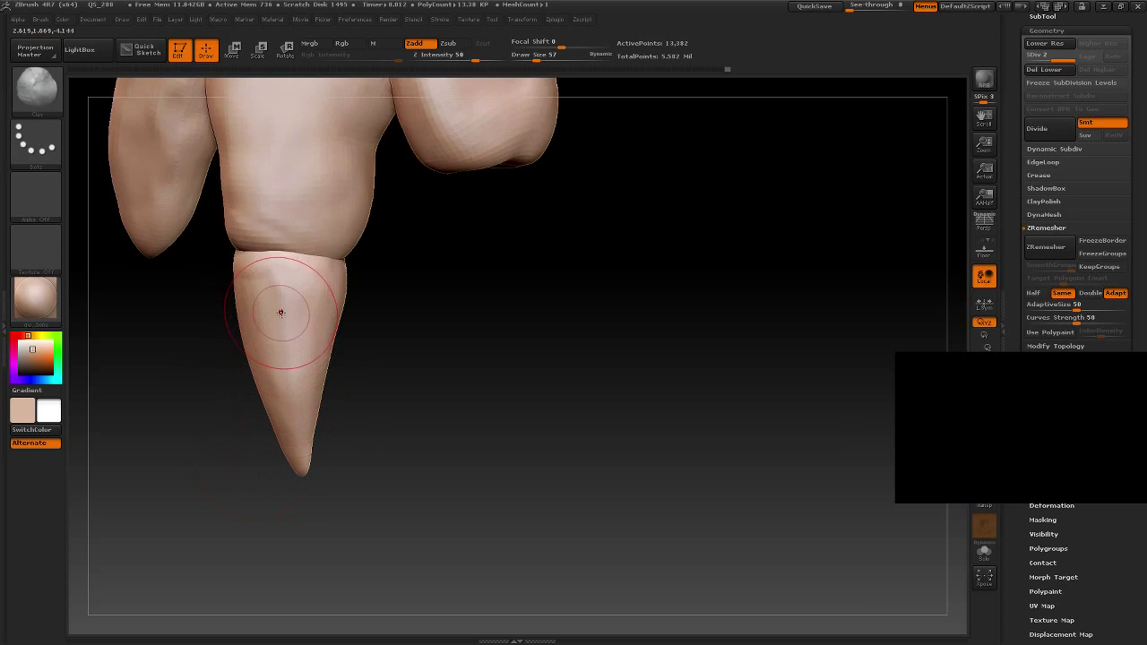
left_click_drag(299, 434, 320, 285)
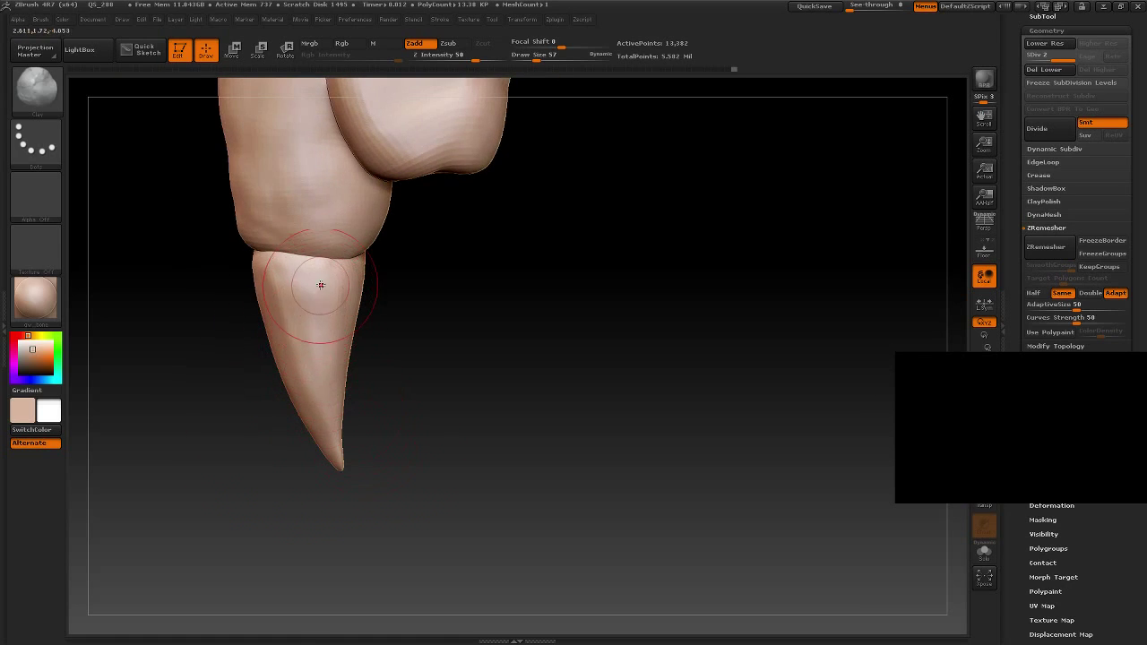
left_click_drag(353, 429, 425, 427)
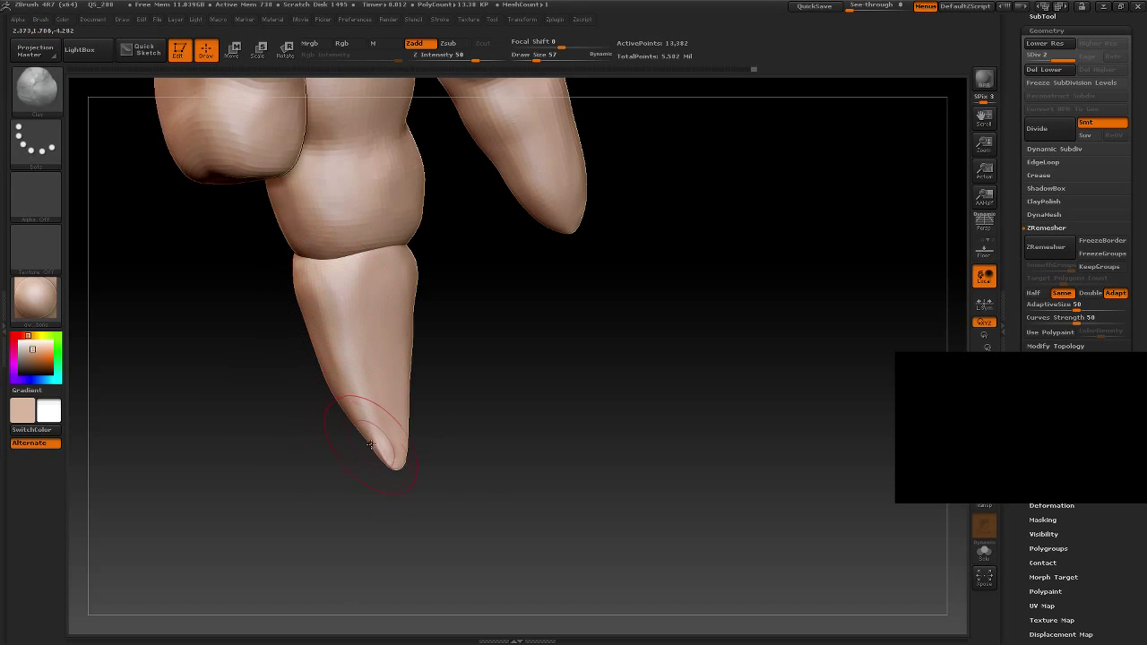
mouse_move(313, 519)
left_mouse_down()
mouse_move(469, 451)
mouse_move(351, 456)
left_mouse_up()
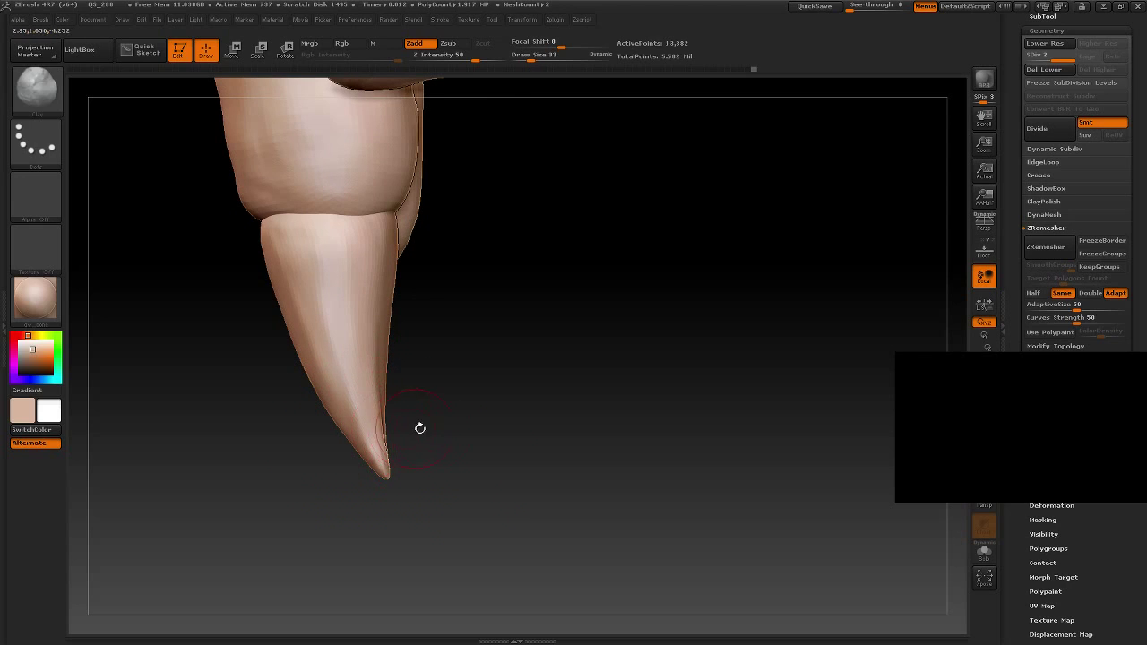
Step: Orbit closely around the claw to inspect its side profile and tip
left_click_drag(420, 428, 413, 418)
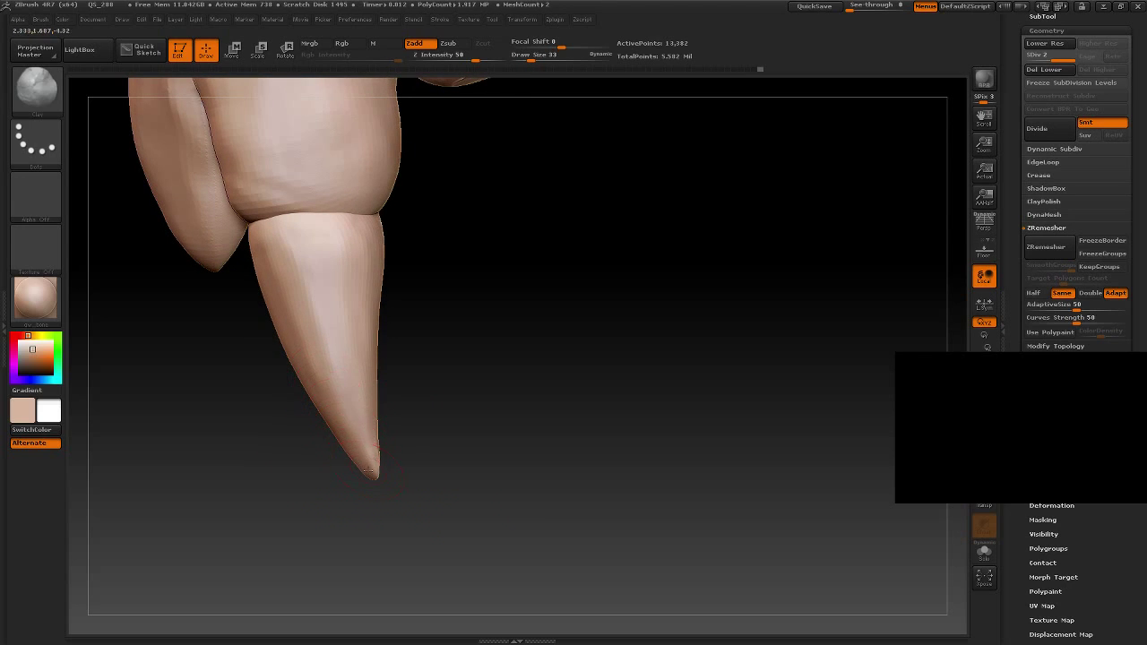
mouse_move(468, 404)
left_mouse_down()
mouse_move(370, 442)
mouse_move(473, 430)
mouse_move(397, 443)
left_mouse_up()
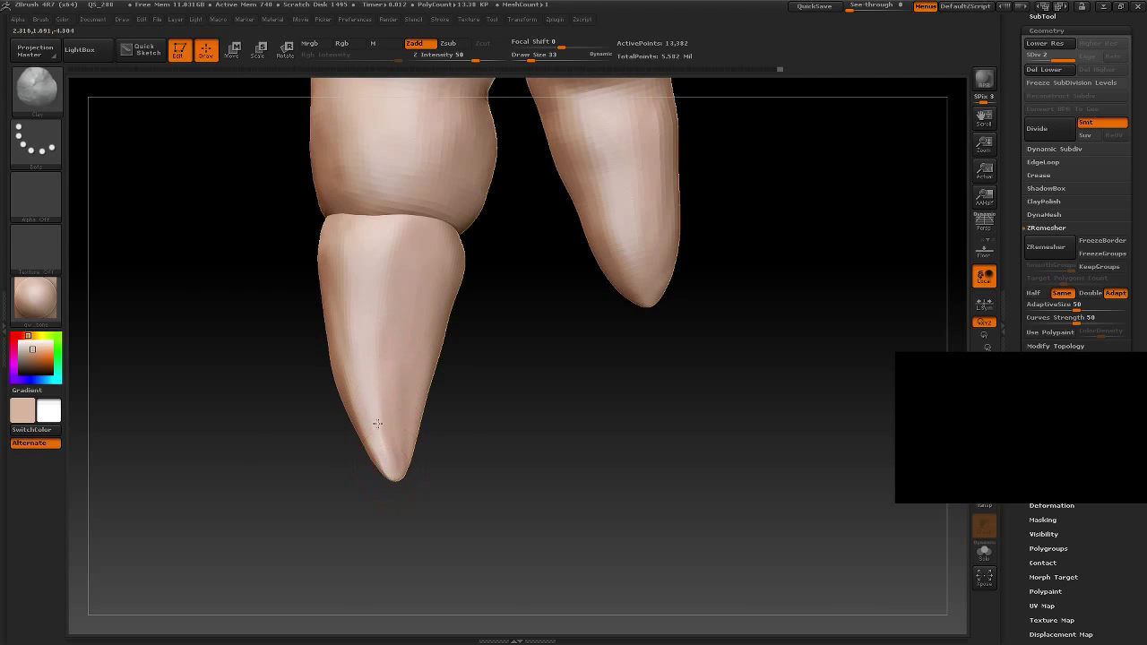
left_click_drag(489, 473, 410, 461)
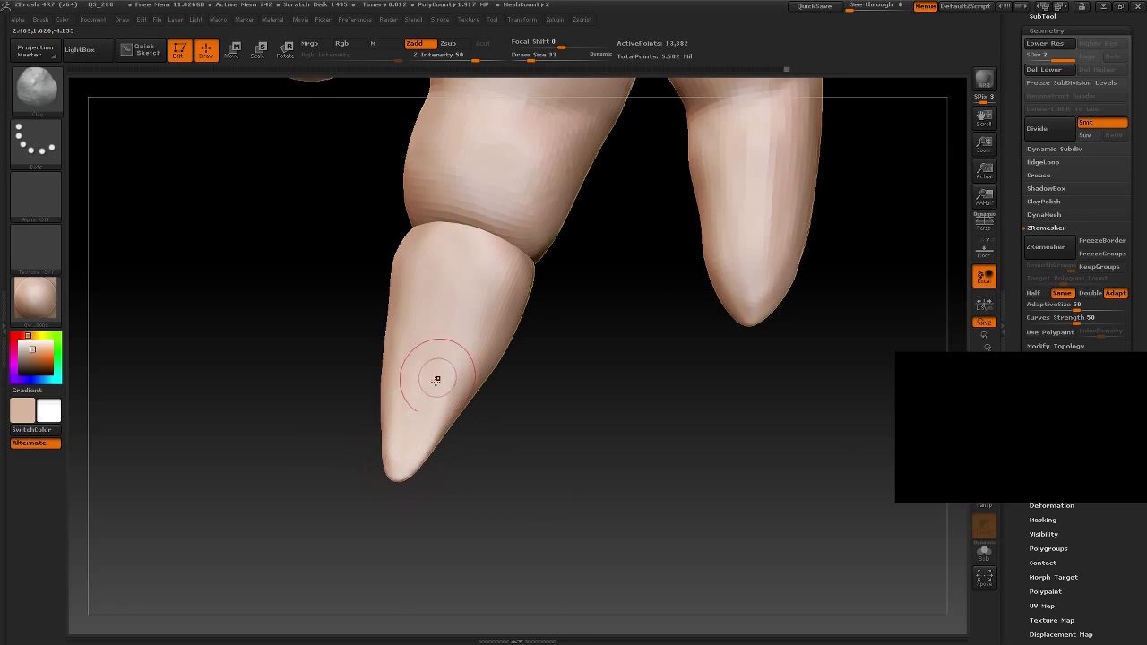
left_click_drag(454, 350, 469, 451)
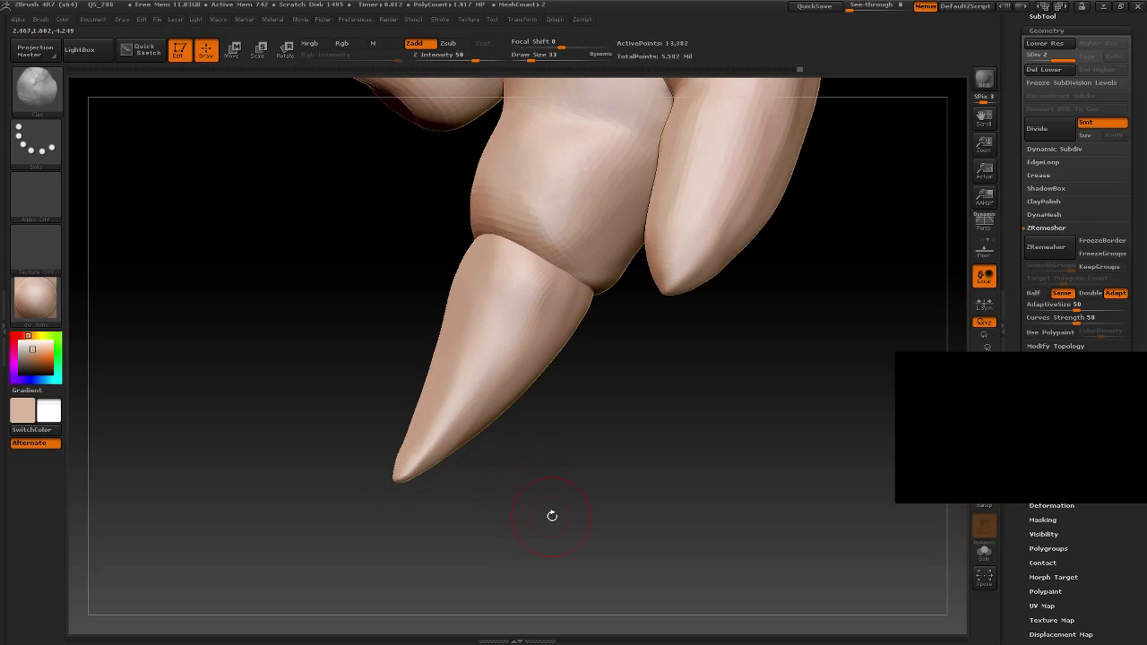
left_click_drag(552, 515, 433, 464)
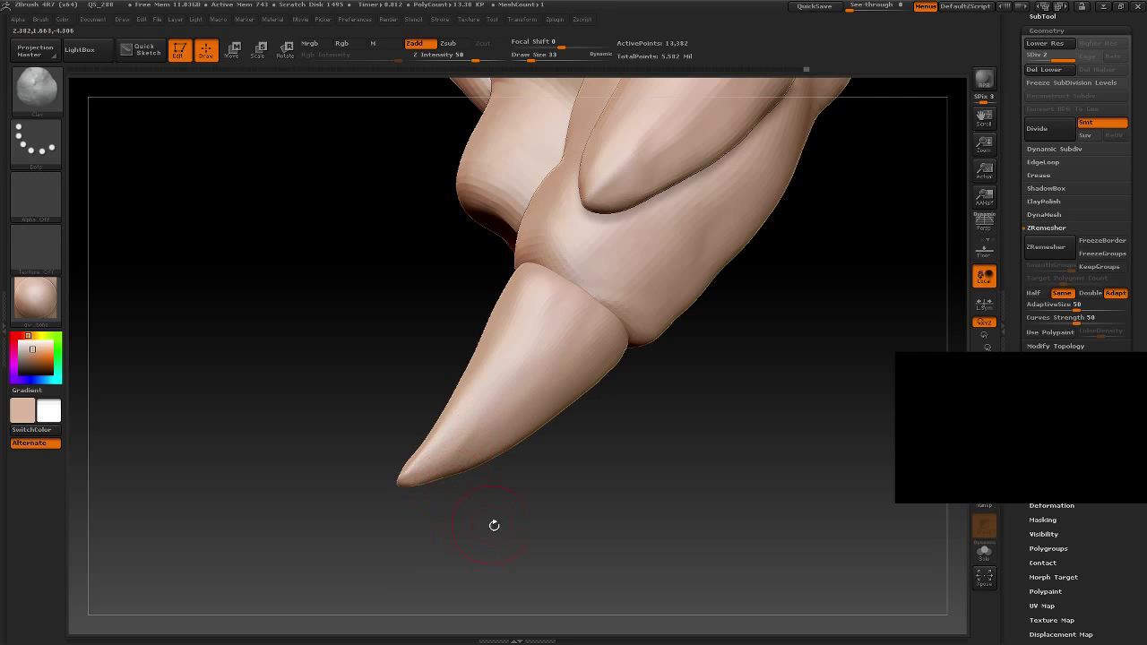
left_click_drag(494, 525, 435, 460)
mouse_move(534, 454)
left_mouse_down()
mouse_move(482, 479)
mouse_move(444, 475)
left_mouse_up()
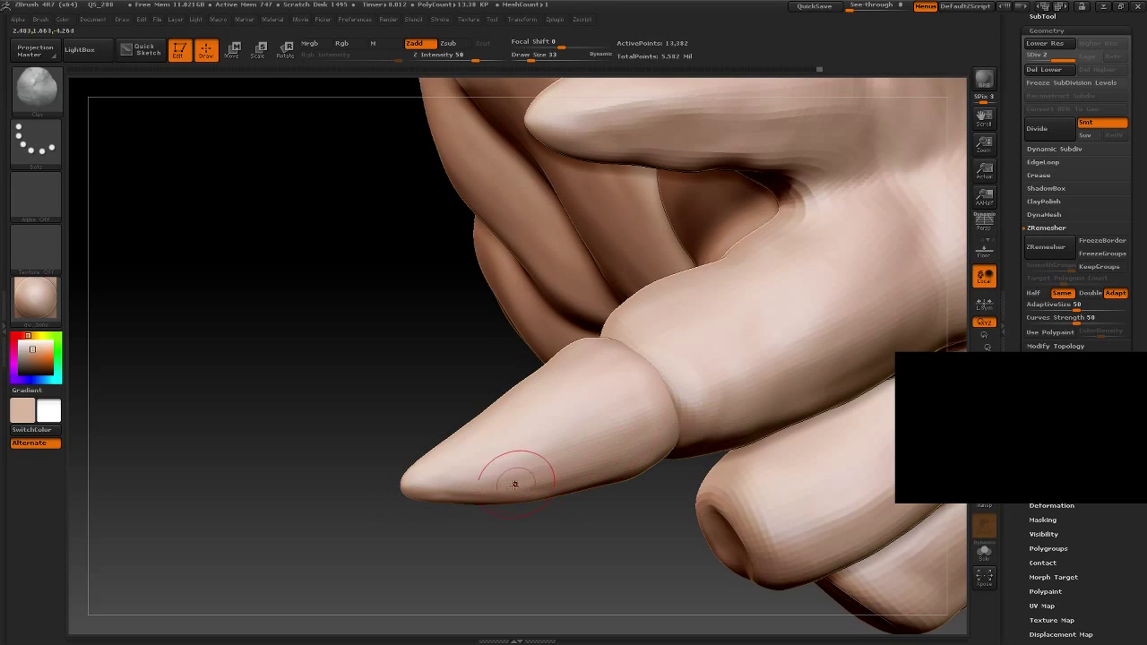
left_click_drag(587, 527, 556, 483)
mouse_move(584, 564)
left_mouse_down()
mouse_move(435, 434)
mouse_move(302, 263)
mouse_move(355, 295)
left_mouse_up()
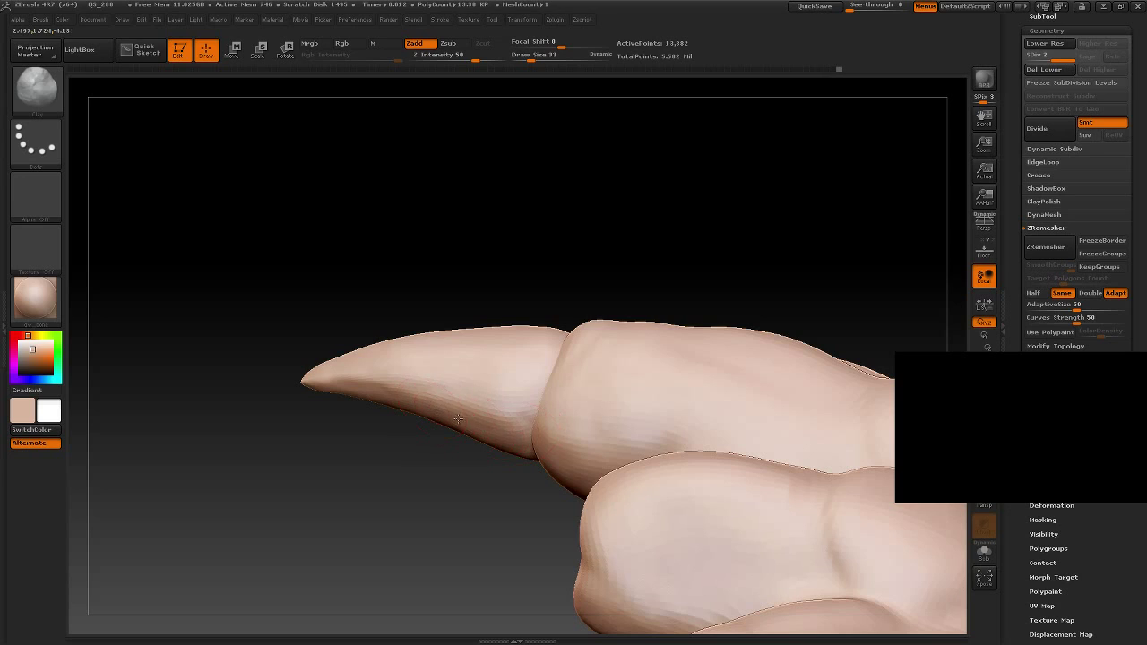
Step: Orbit to compare neighbouring claws, including their bases from below the hand
mouse_move(555, 218)
left_mouse_down()
mouse_move(460, 362)
mouse_move(532, 236)
left_mouse_up()
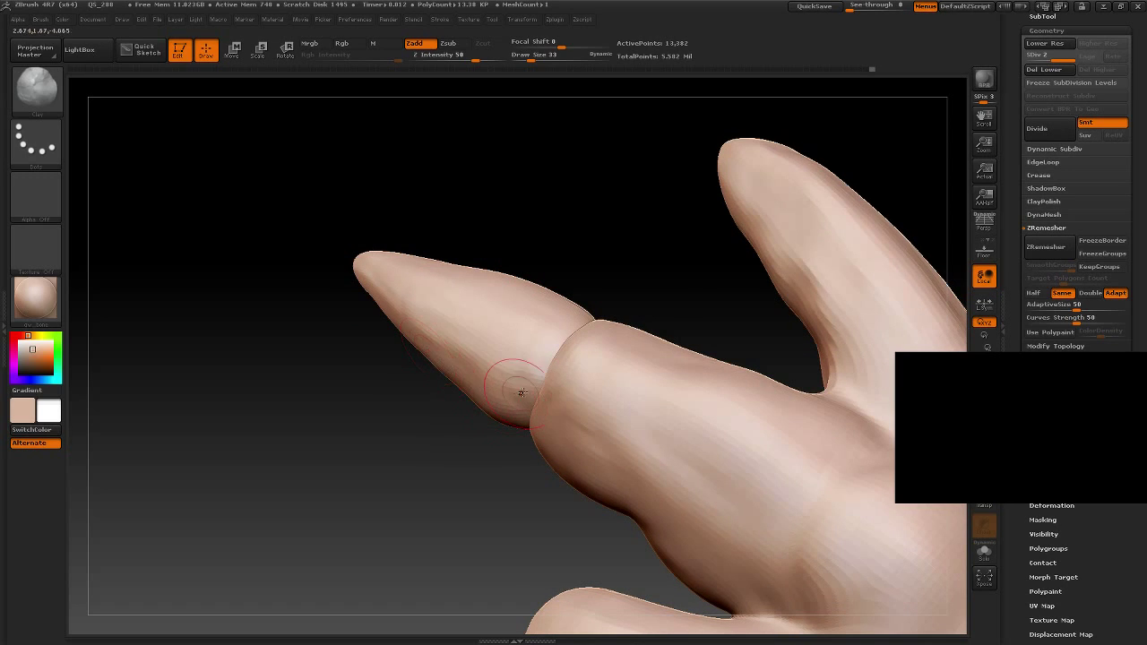
left_click_drag(556, 206, 502, 275)
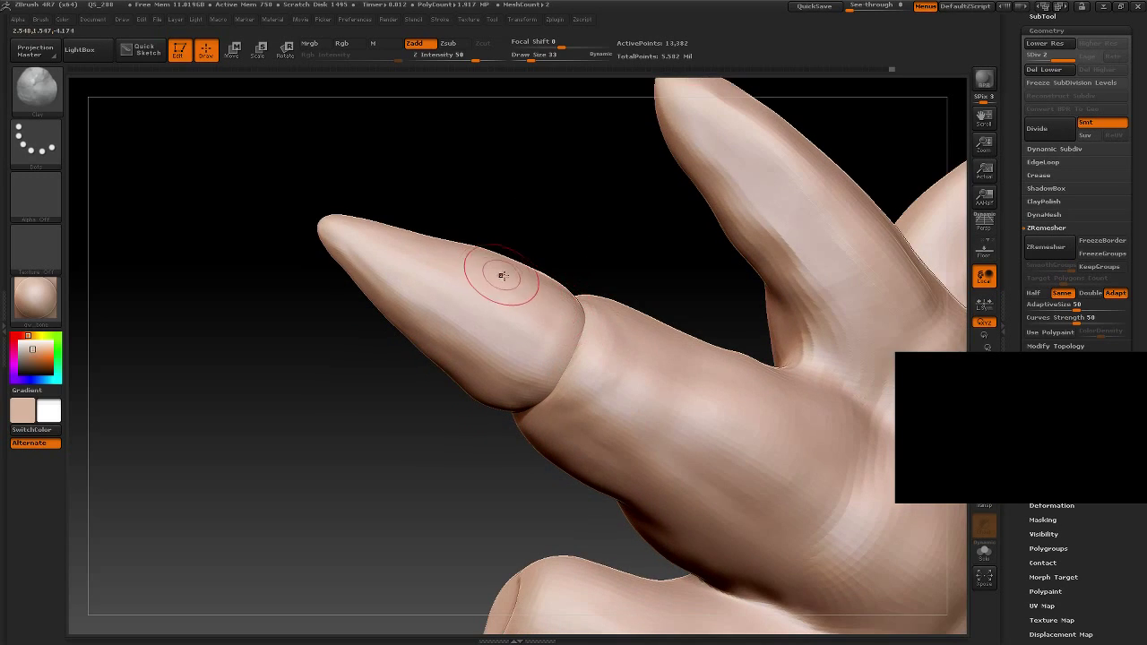
mouse_move(544, 179)
left_mouse_down()
mouse_move(562, 138)
mouse_move(545, 210)
left_mouse_up()
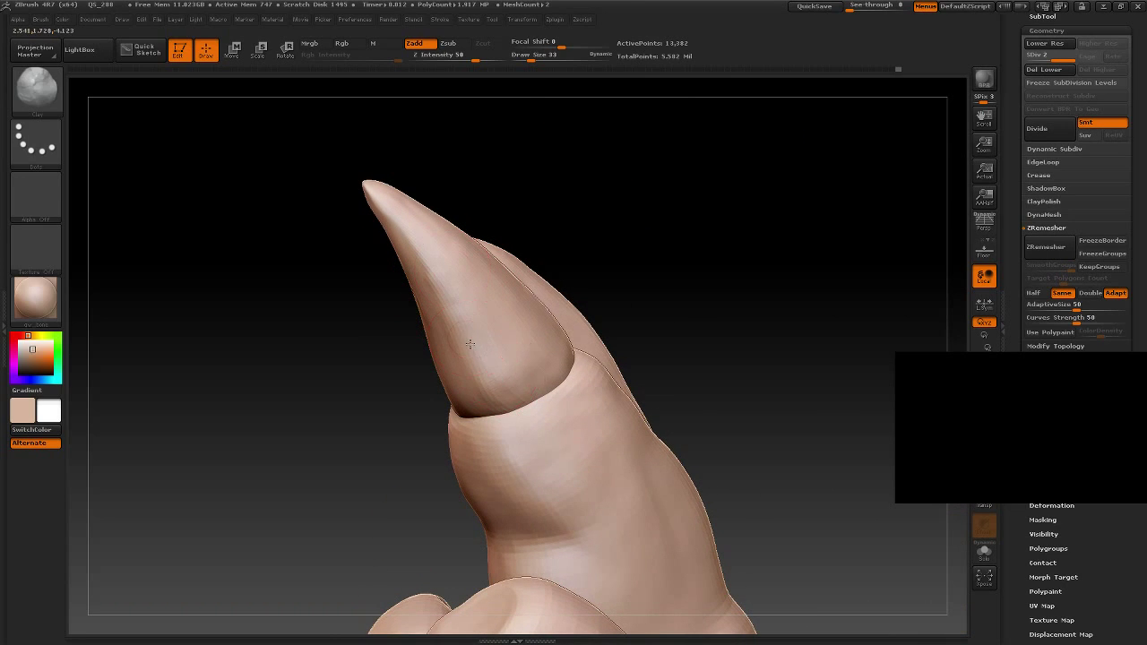
left_click_drag(663, 203, 563, 340)
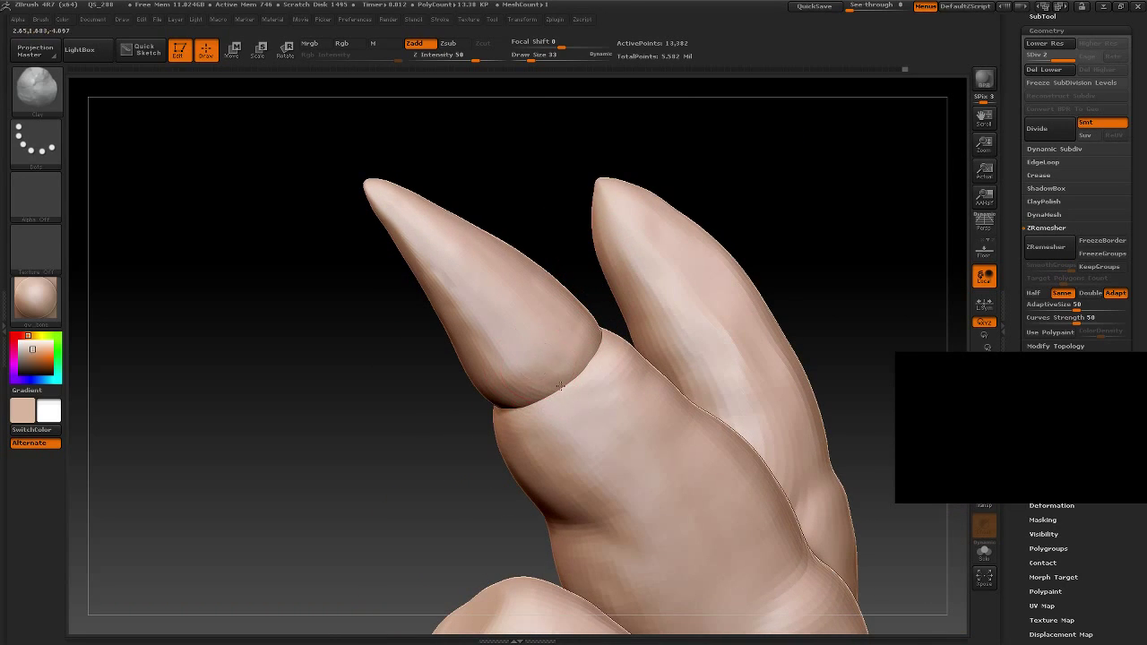
mouse_move(557, 209)
left_mouse_down()
mouse_move(460, 191)
mouse_move(487, 333)
left_mouse_up()
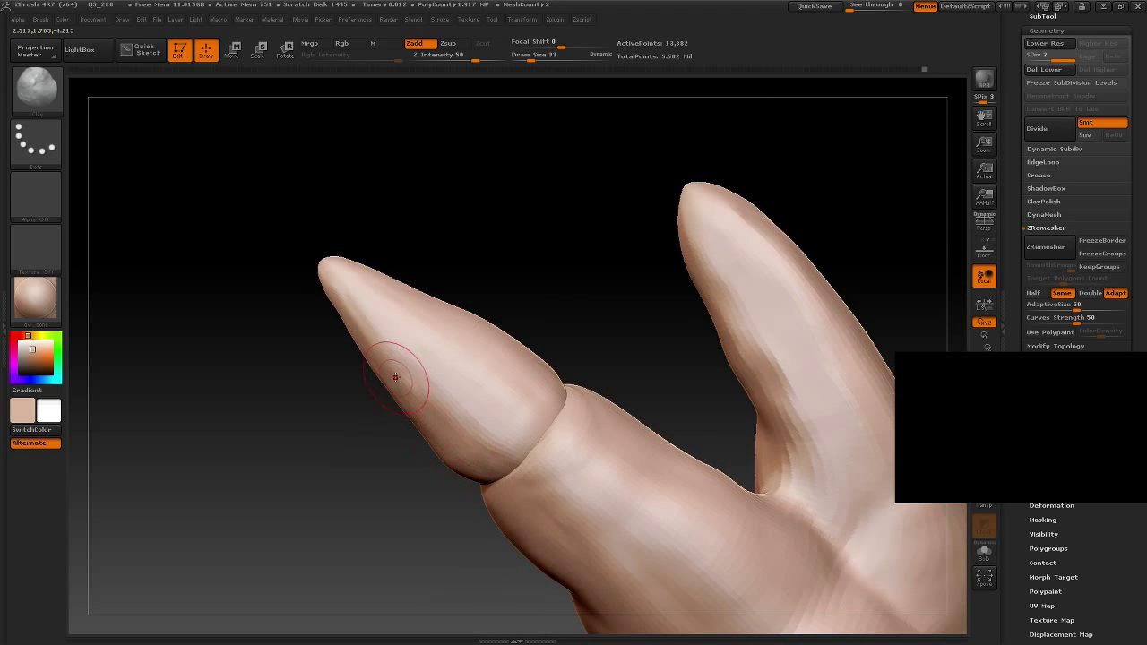
left_click_drag(528, 210, 410, 302)
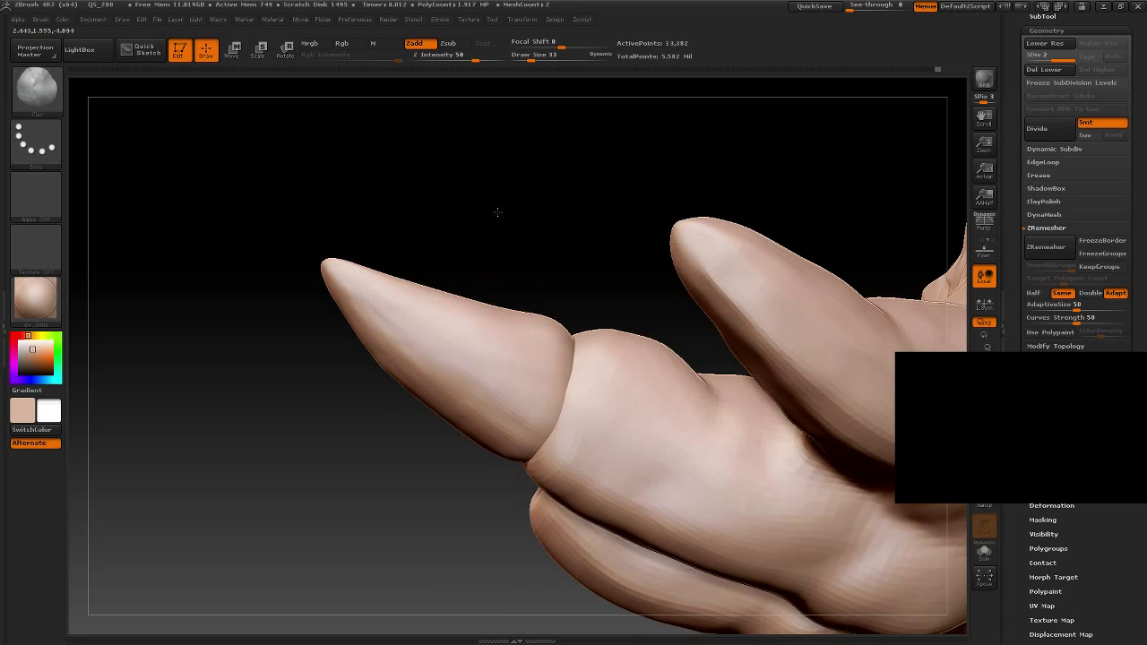
left_click_drag(497, 212, 416, 276)
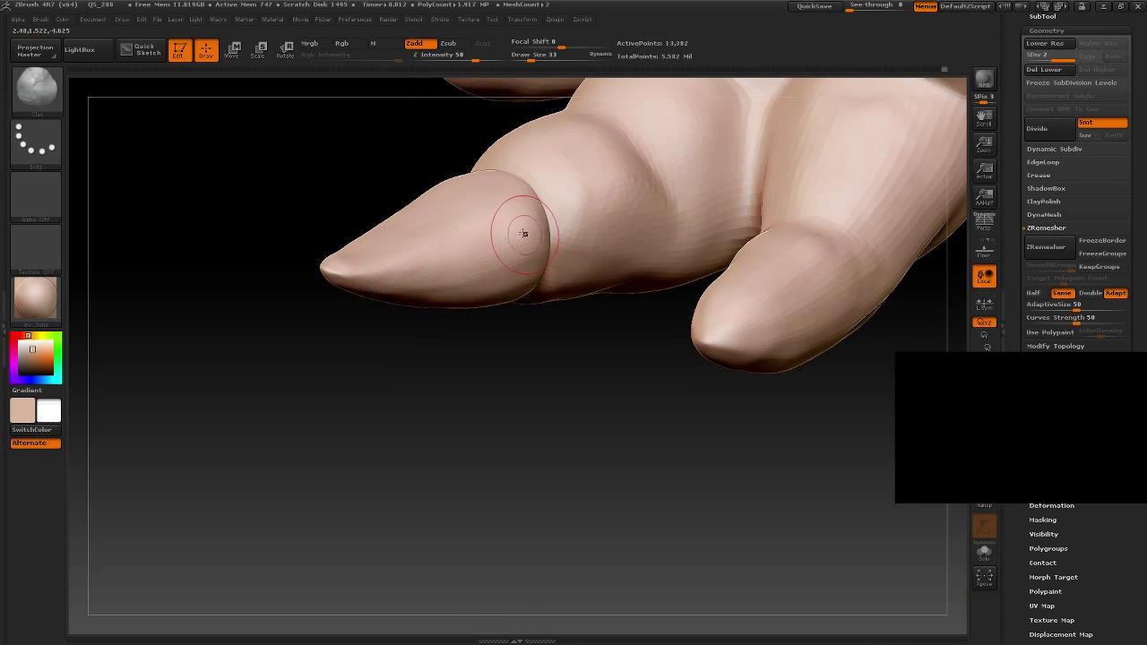
mouse_move(382, 297)
left_mouse_down()
mouse_move(353, 332)
mouse_move(374, 230)
left_mouse_up()
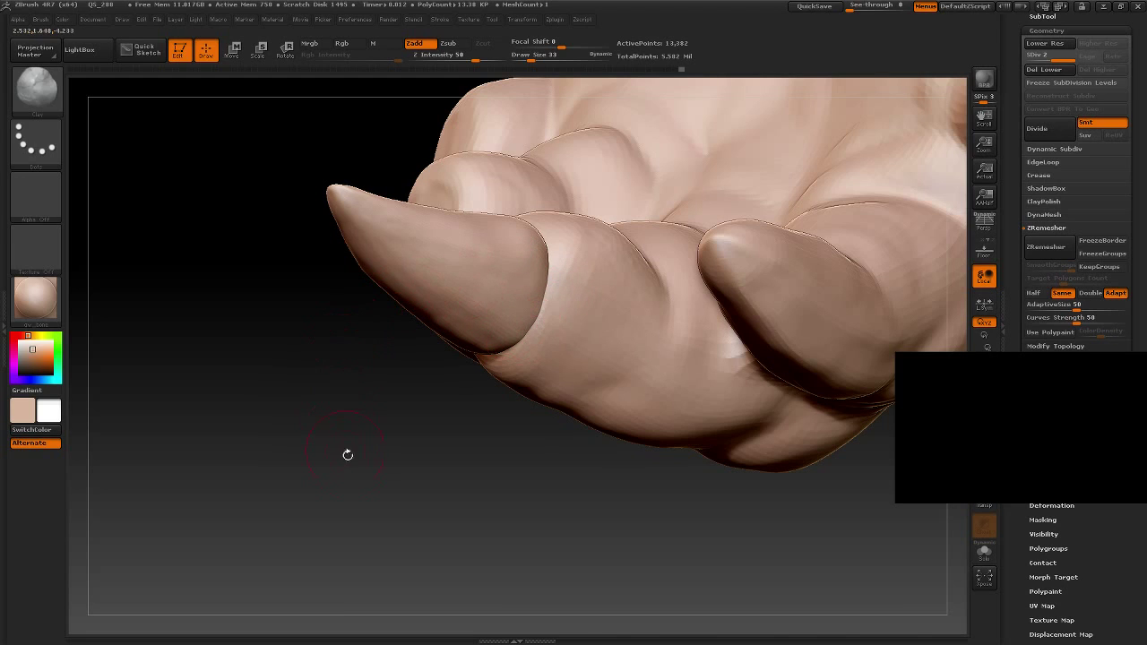
mouse_move(348, 454)
left_mouse_down()
mouse_move(333, 371)
mouse_move(515, 367)
left_mouse_up()
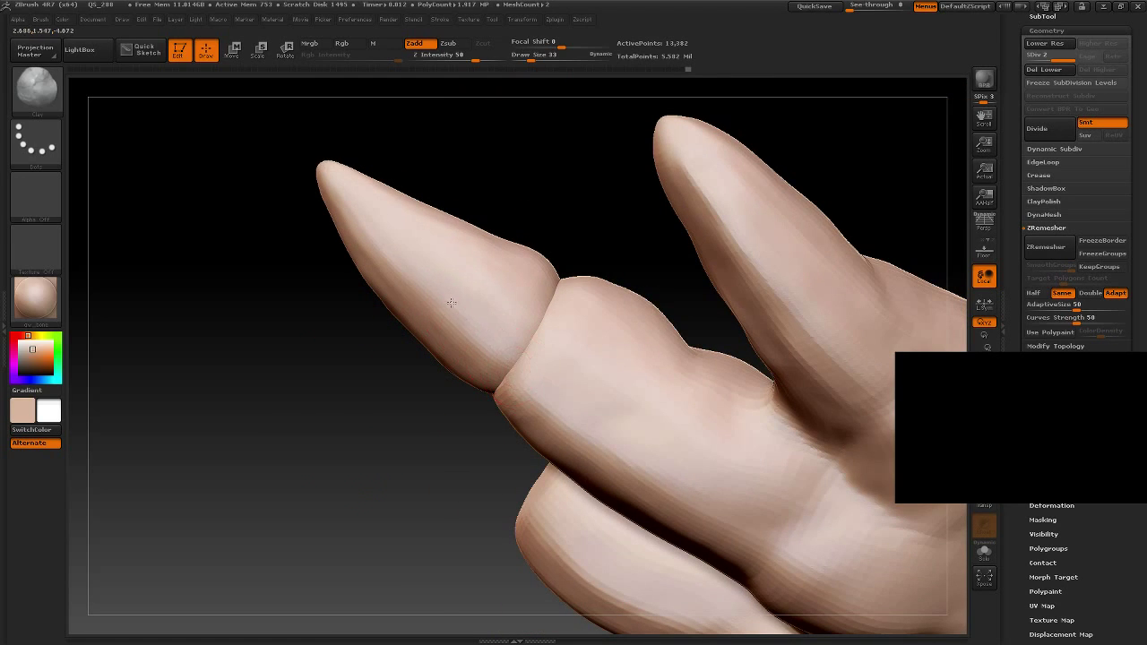
Step: Orbit around the raised clawed finger to see its claw joint clearly
mouse_move(561, 184)
left_mouse_down()
mouse_move(528, 174)
mouse_move(505, 263)
left_mouse_up()
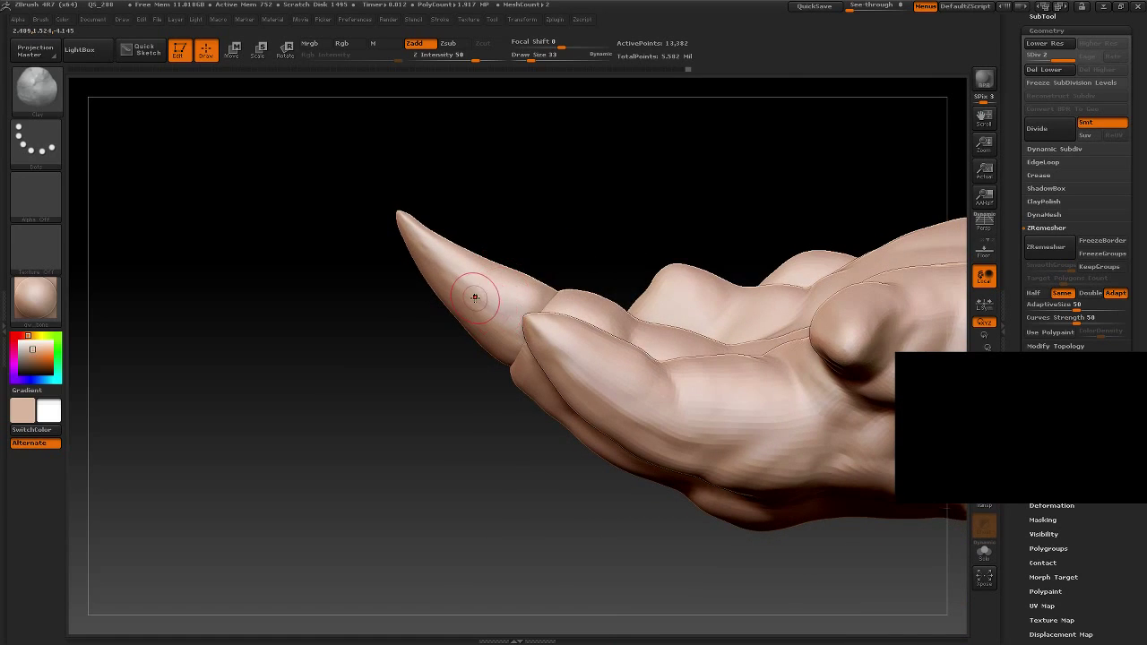
left_click_drag(564, 179, 531, 301)
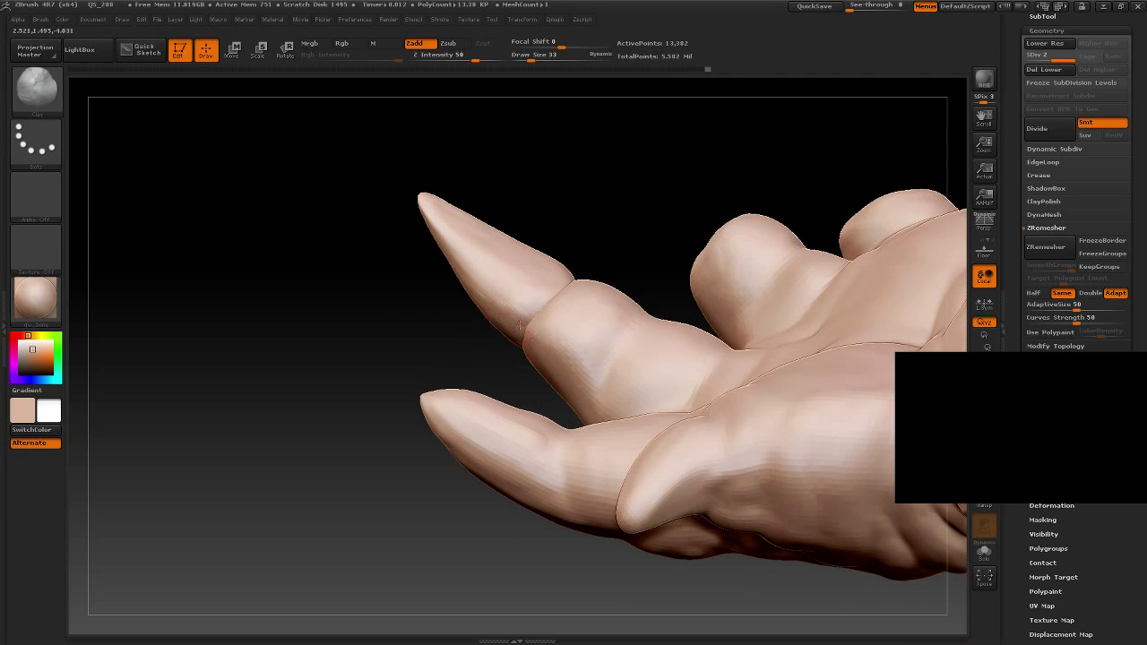
left_click_drag(620, 199, 578, 291)
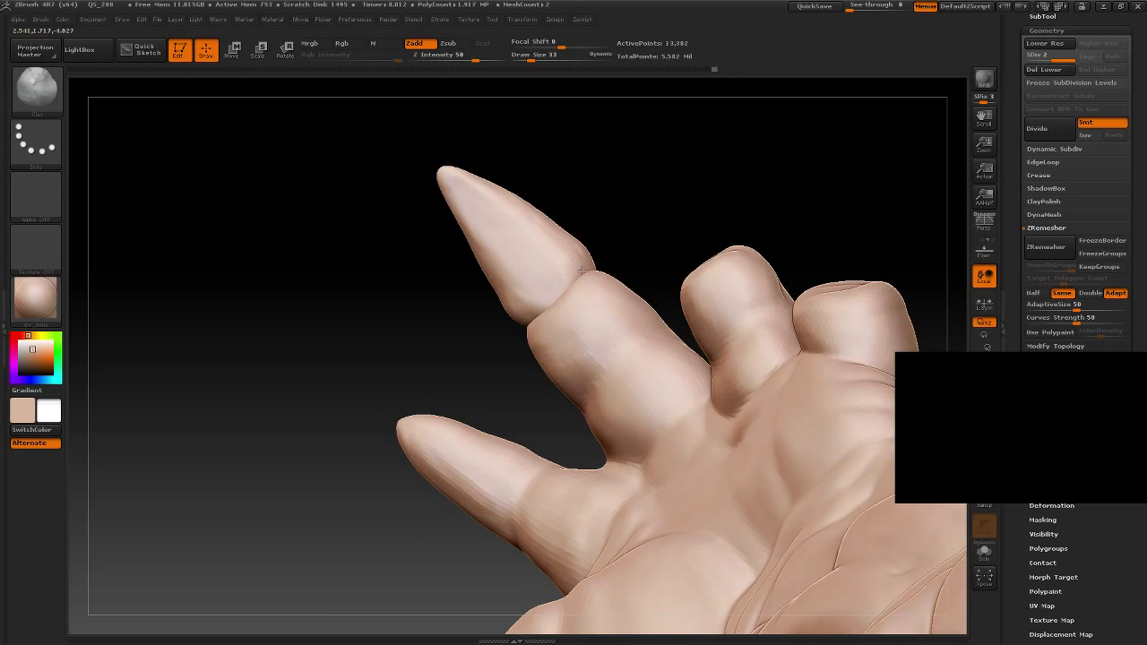
left_click_drag(615, 188, 604, 255)
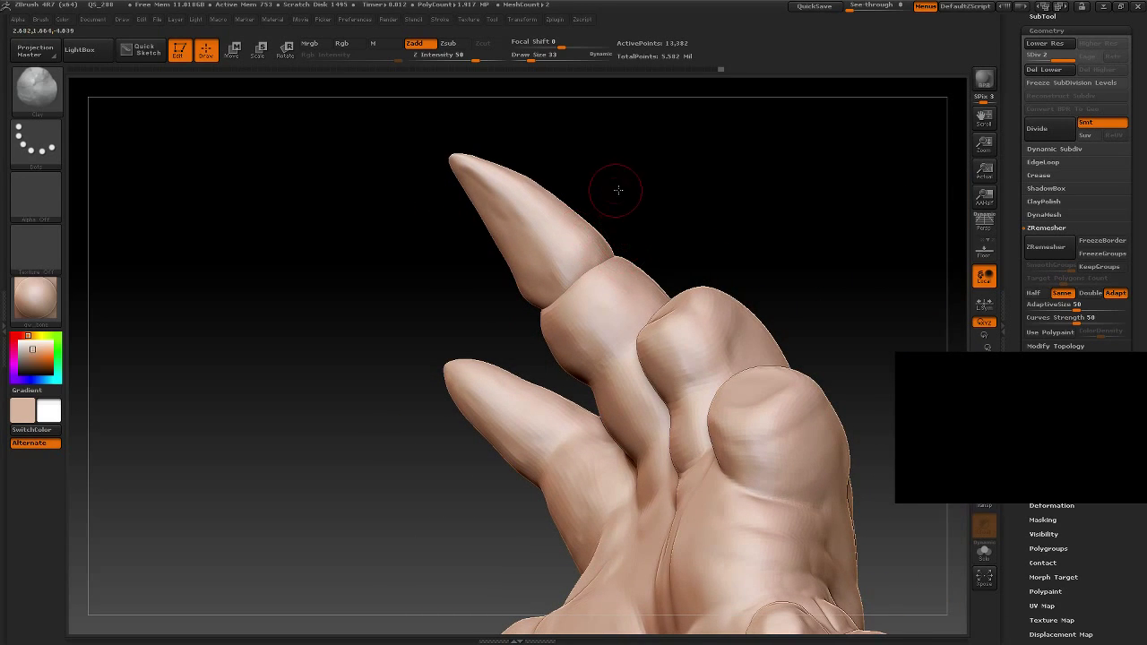
left_click_drag(619, 190, 486, 192)
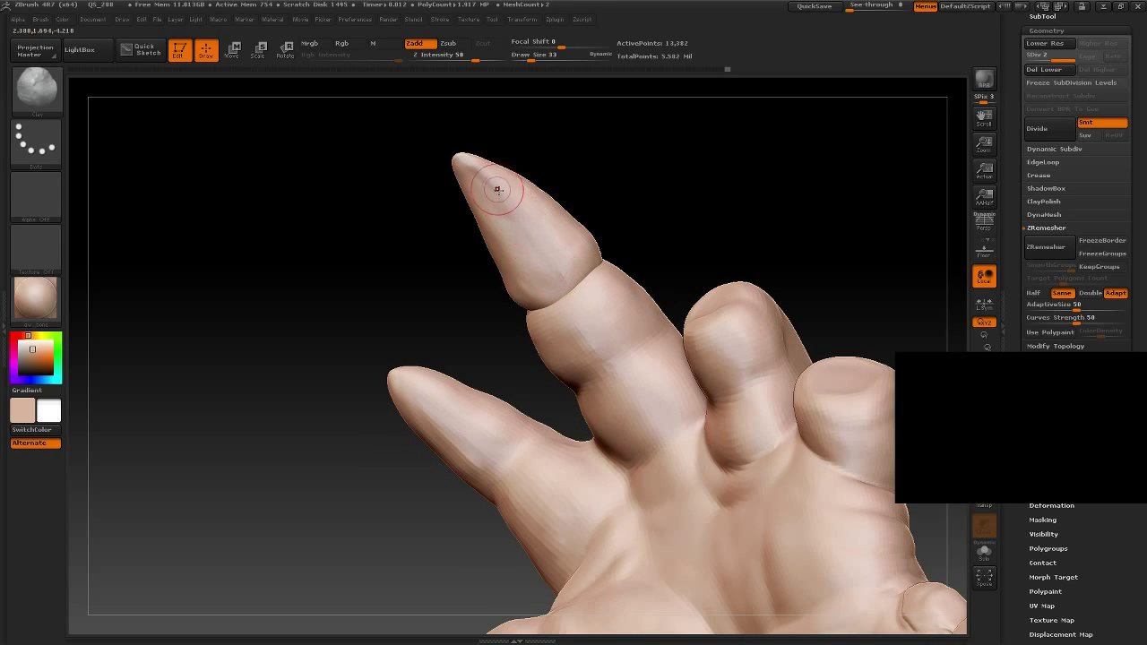
left_click_drag(396, 260, 410, 251)
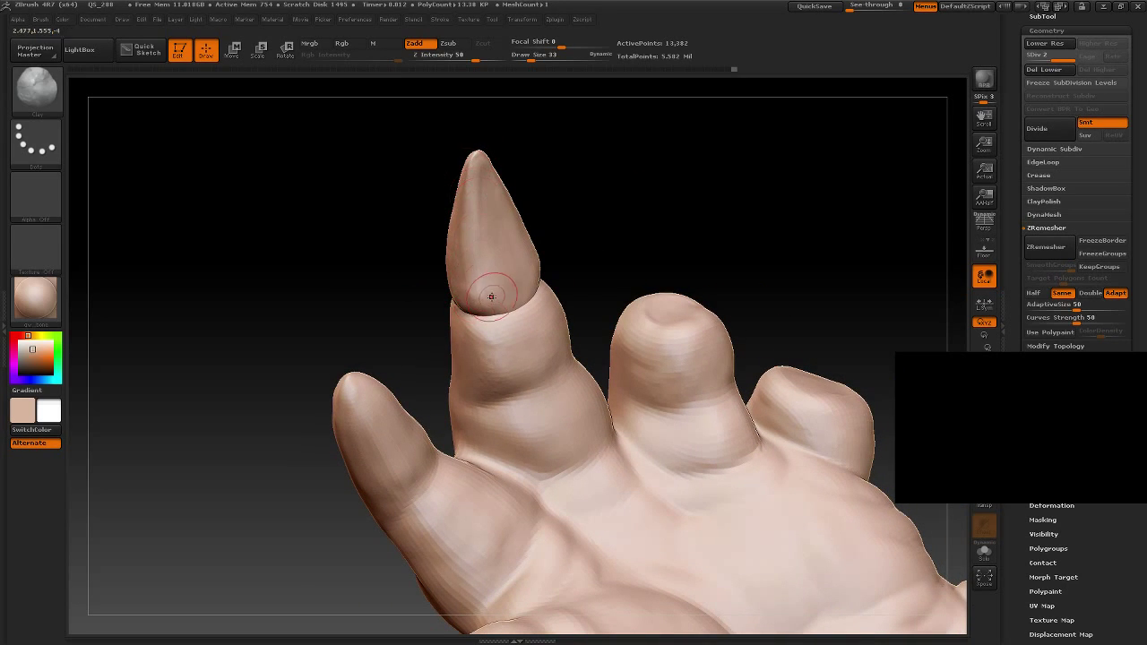
left_click_drag(552, 154, 474, 213)
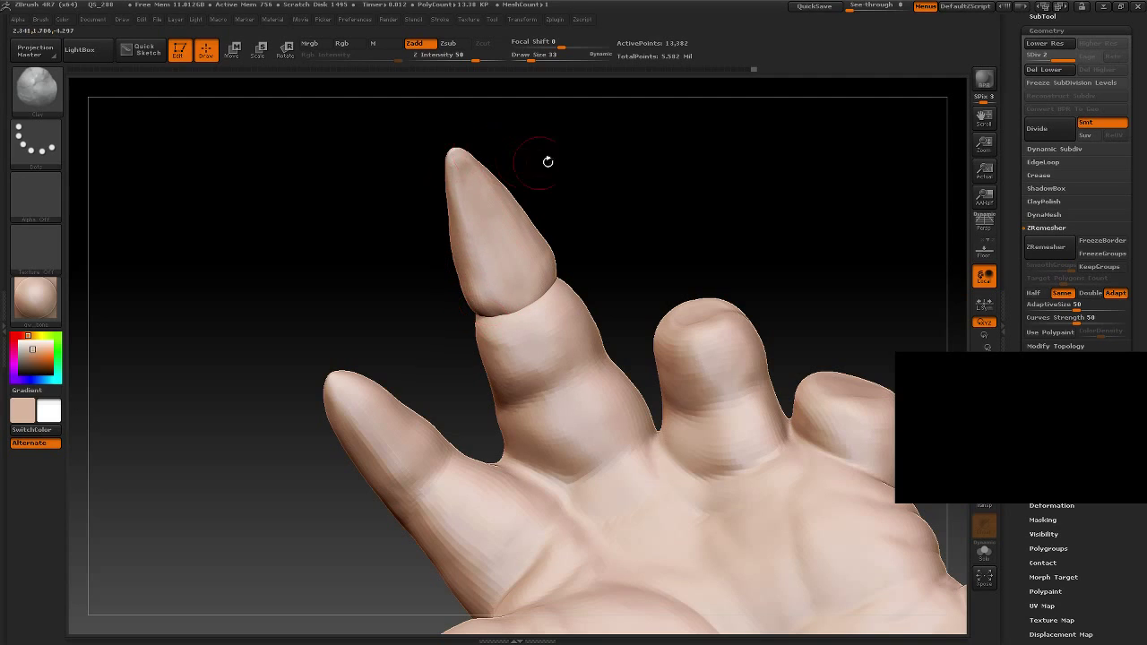
mouse_move(547, 162)
left_mouse_down()
mouse_move(553, 205)
mouse_move(535, 259)
left_mouse_up()
Step: Smooth the crease below the fingertip claw and review the whole forearm and hand
left_click_drag(505, 281, 482, 261, "shift")
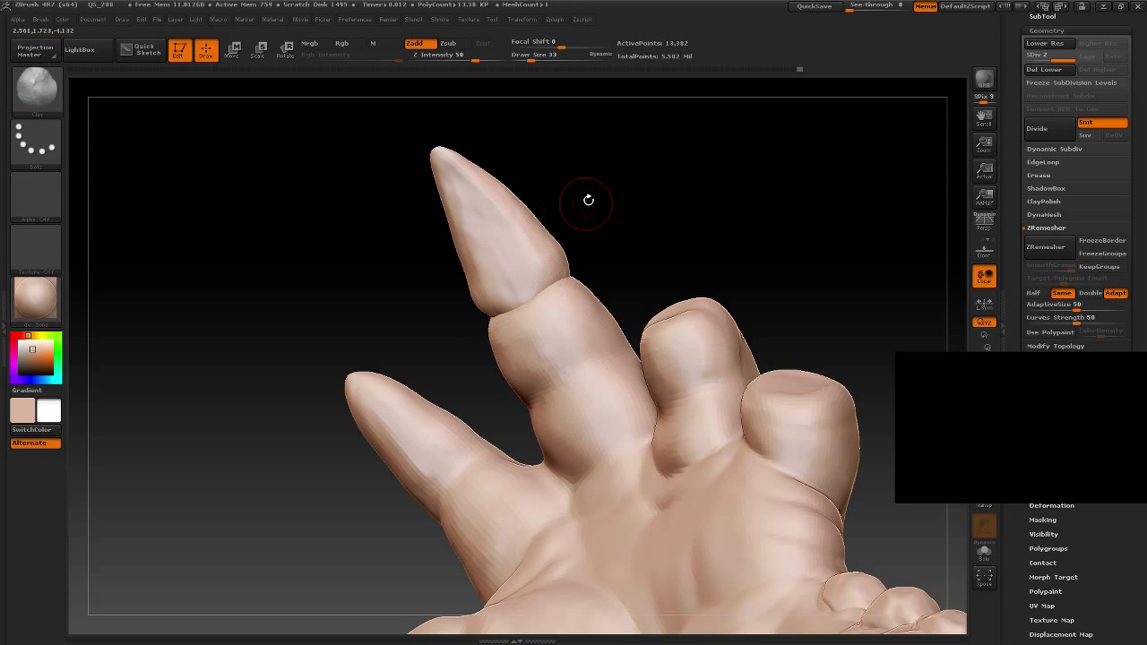
left_click_drag(589, 197, 509, 219)
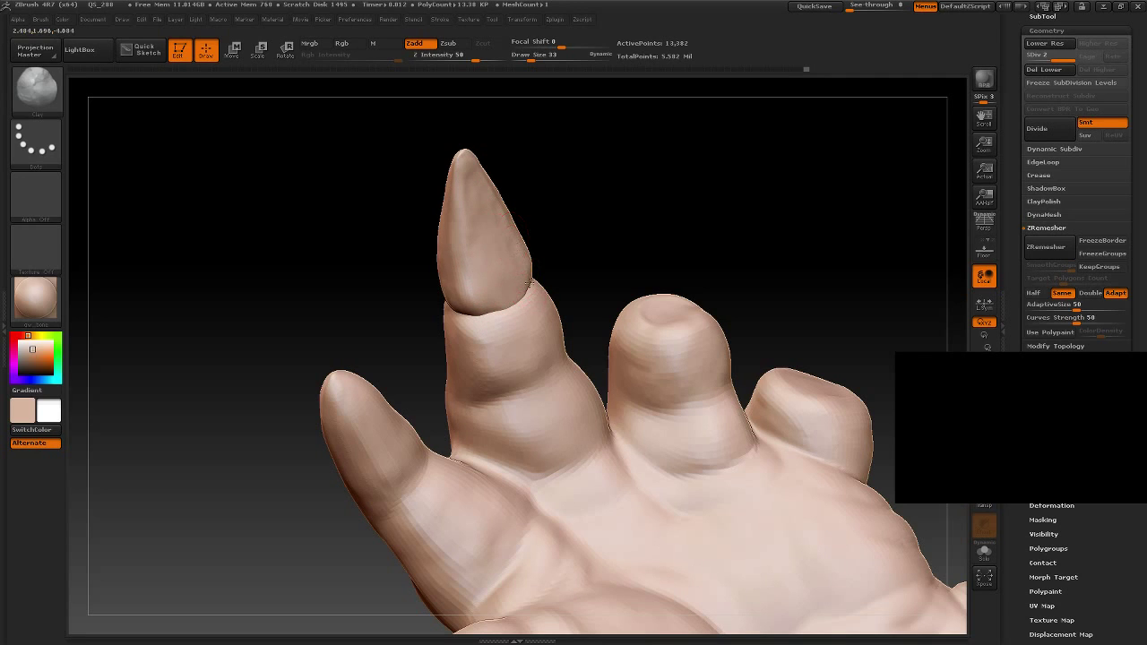
left_click_drag(596, 218, 538, 263)
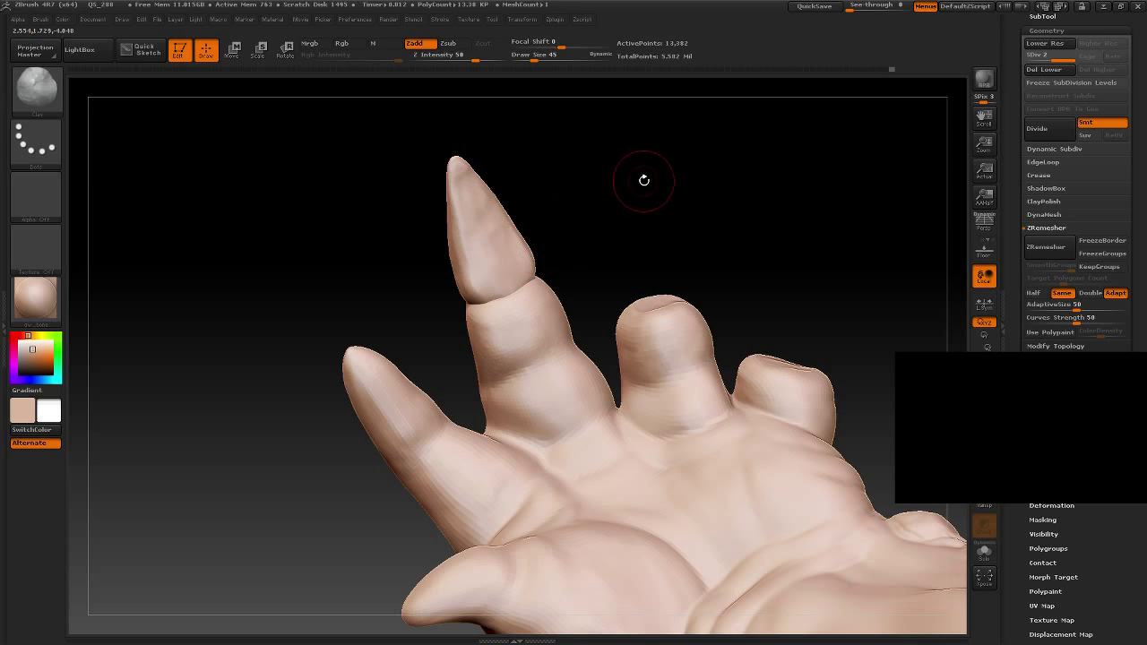
mouse_move(643, 180)
left_mouse_down()
mouse_move(670, 179)
mouse_move(636, 261)
mouse_move(643, 293)
mouse_move(643, 225)
mouse_move(645, 317)
mouse_move(696, 292)
mouse_move(613, 290)
mouse_move(743, 261)
mouse_move(686, 263)
mouse_move(728, 234)
mouse_move(705, 243)
mouse_move(704, 328)
mouse_move(448, 299)
mouse_move(503, 375)
mouse_move(612, 233)
mouse_move(617, 346)
mouse_move(579, 364)
mouse_move(577, 395)
mouse_move(438, 261)
left_mouse_up()
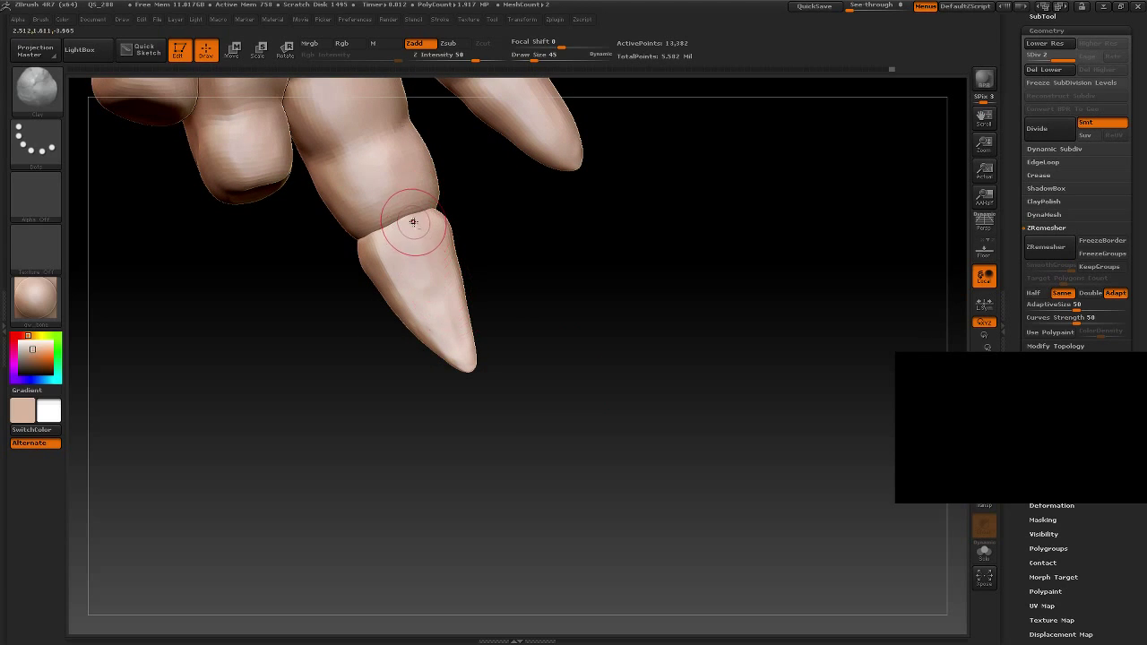
mouse_move(587, 417)
left_mouse_down()
mouse_move(640, 397)
mouse_move(586, 359)
mouse_move(629, 373)
mouse_move(571, 271)
mouse_move(568, 440)
mouse_move(574, 395)
mouse_move(621, 400)
mouse_move(607, 386)
left_mouse_up()
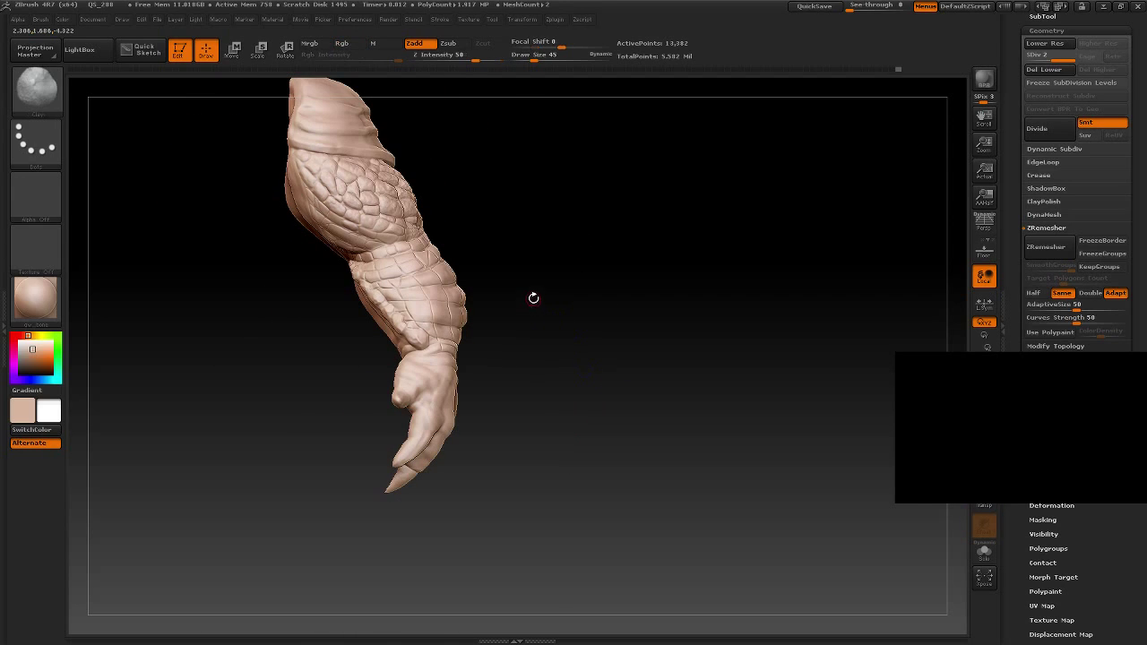
mouse_move(540, 280)
left_mouse_down()
mouse_move(550, 256)
mouse_move(563, 297)
mouse_move(609, 291)
mouse_move(573, 300)
mouse_move(597, 296)
mouse_move(553, 377)
mouse_move(668, 435)
mouse_move(675, 367)
mouse_move(678, 395)
left_mouse_up()
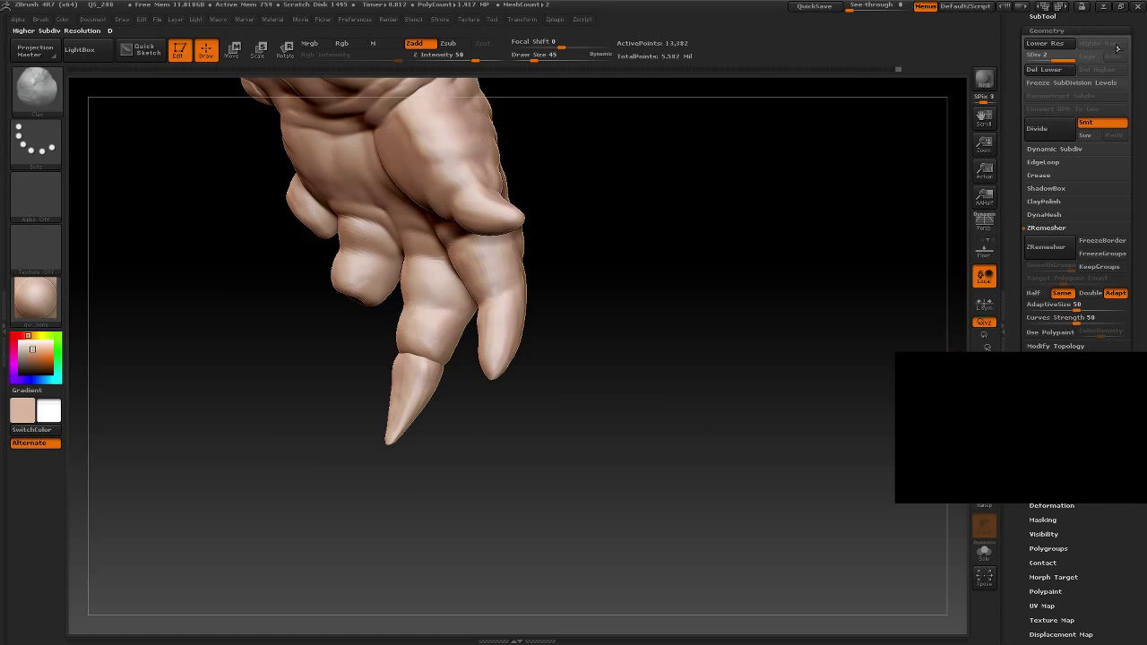
Step: Duplicate the claw subtool with Ctrl+Shift+D and move the copy along the left finger
scroll(1120, 62, "up", 2)
scroll(1139, 103, "up", 2)
left_click(1039, 146)
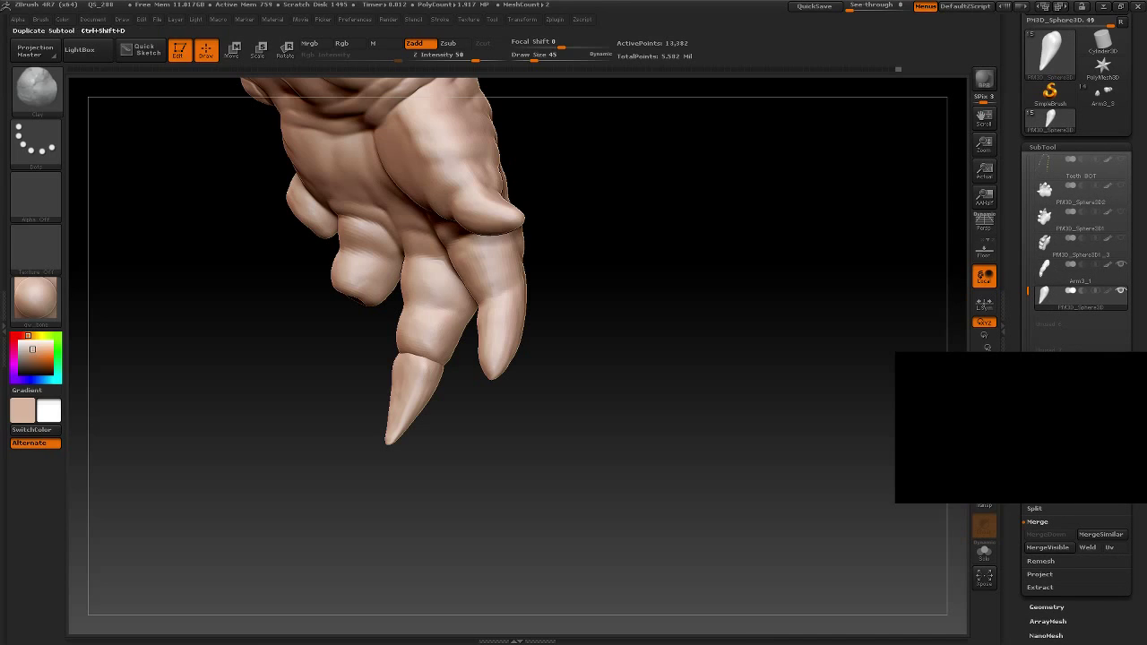
key("ctrl+shift+d")
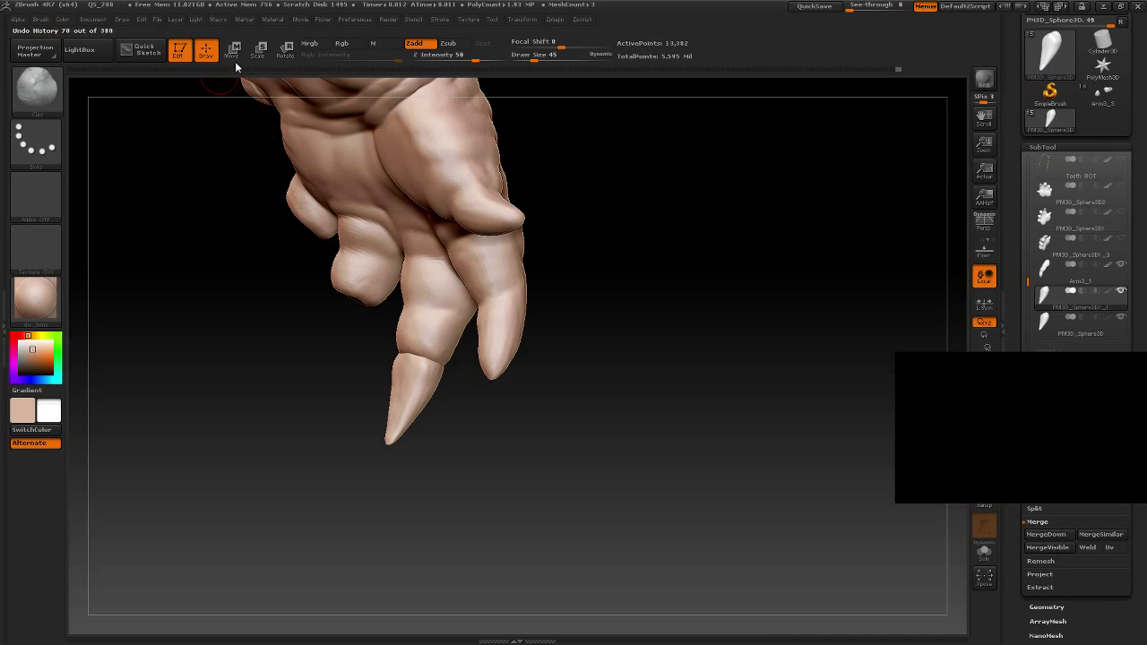
left_click(233, 50)
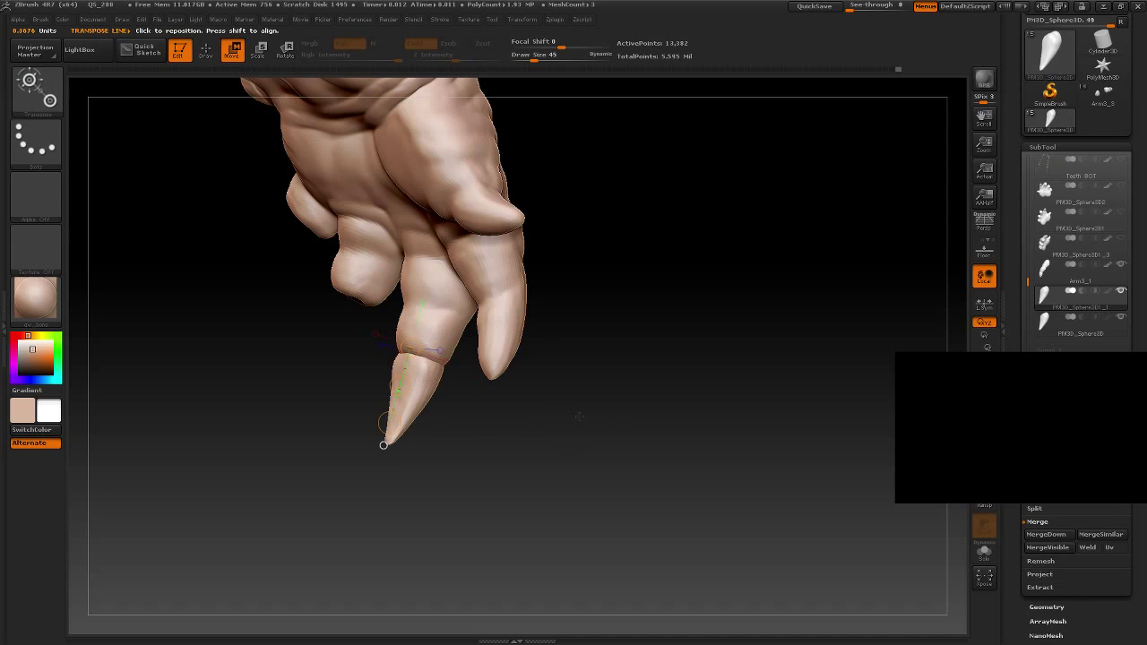
mouse_move(579, 416)
left_mouse_down()
mouse_move(489, 417)
mouse_move(371, 365)
mouse_move(320, 371)
mouse_move(343, 372)
left_mouse_up()
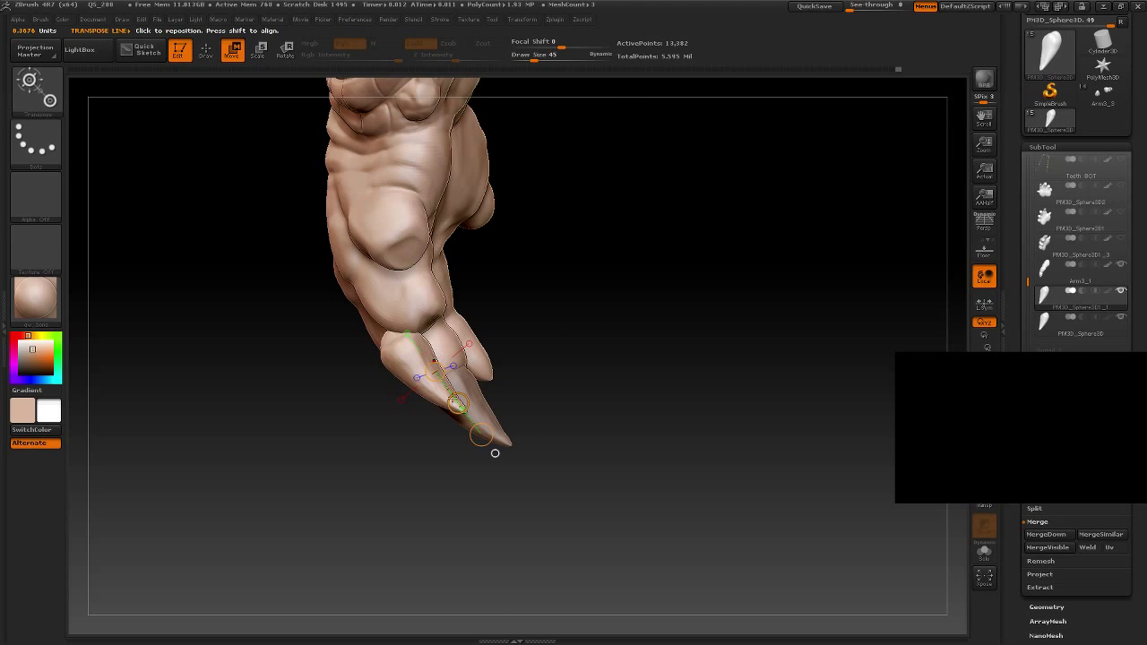
mouse_move(494, 453)
left_mouse_down()
mouse_move(476, 378)
mouse_move(504, 454)
mouse_move(524, 460)
left_mouse_up()
left_click_drag(525, 398, 523, 396)
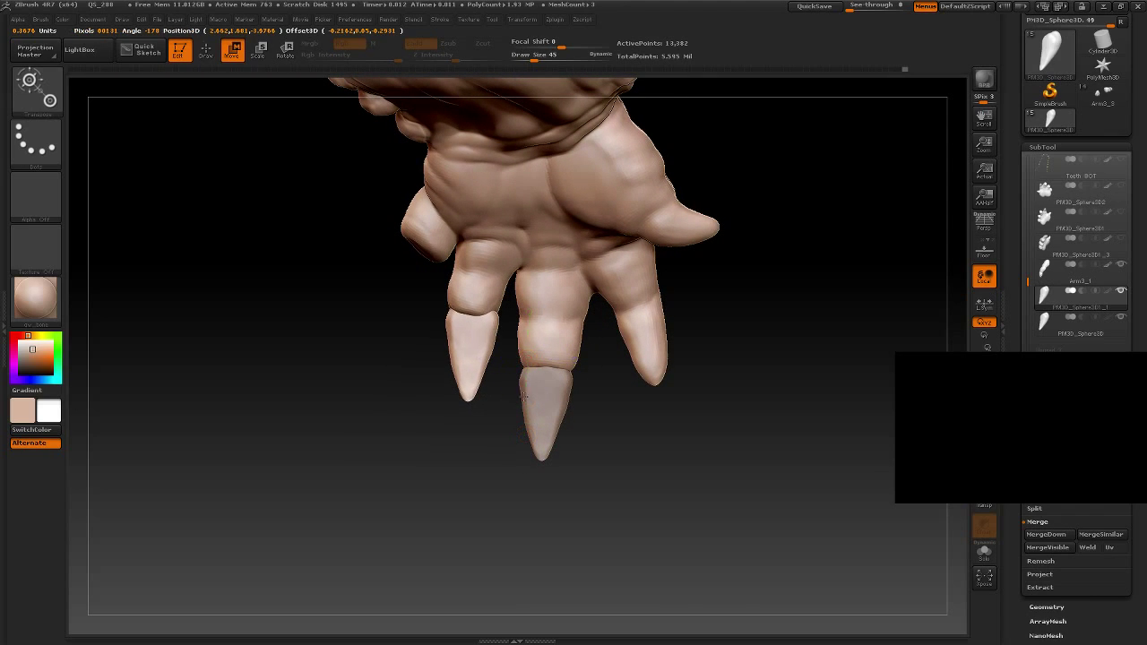
left_click_drag(473, 305, 468, 354)
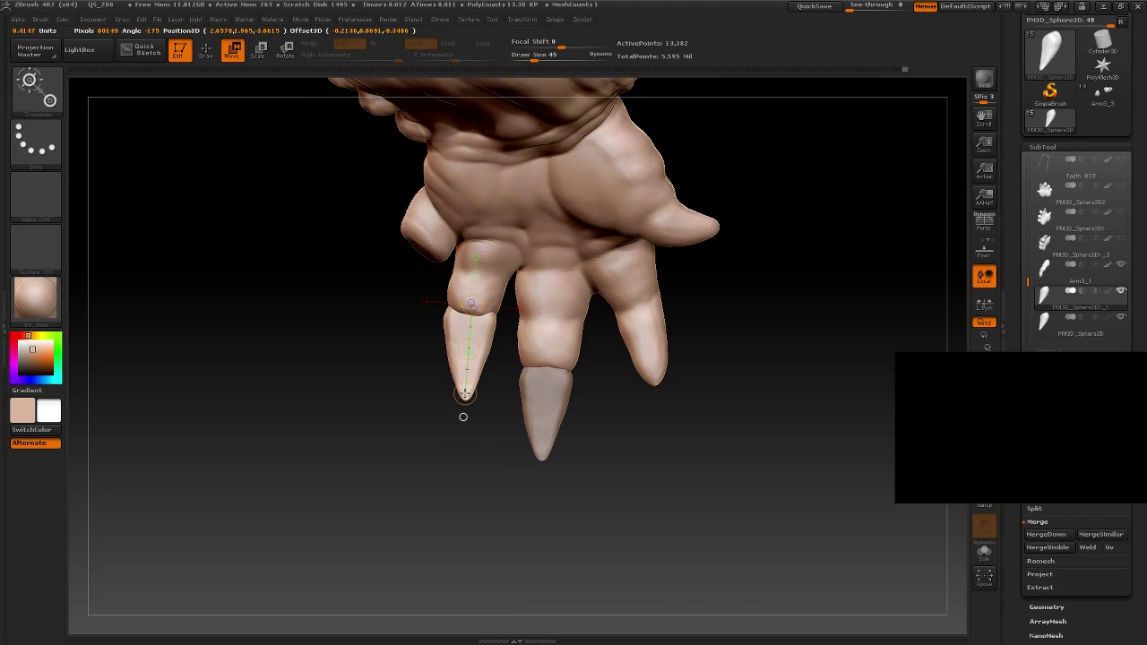
Step: Rotate the claw copy to follow the finger, tilting it into a bent hook
left_click(286, 51)
left_click_drag(281, 379, 379, 399)
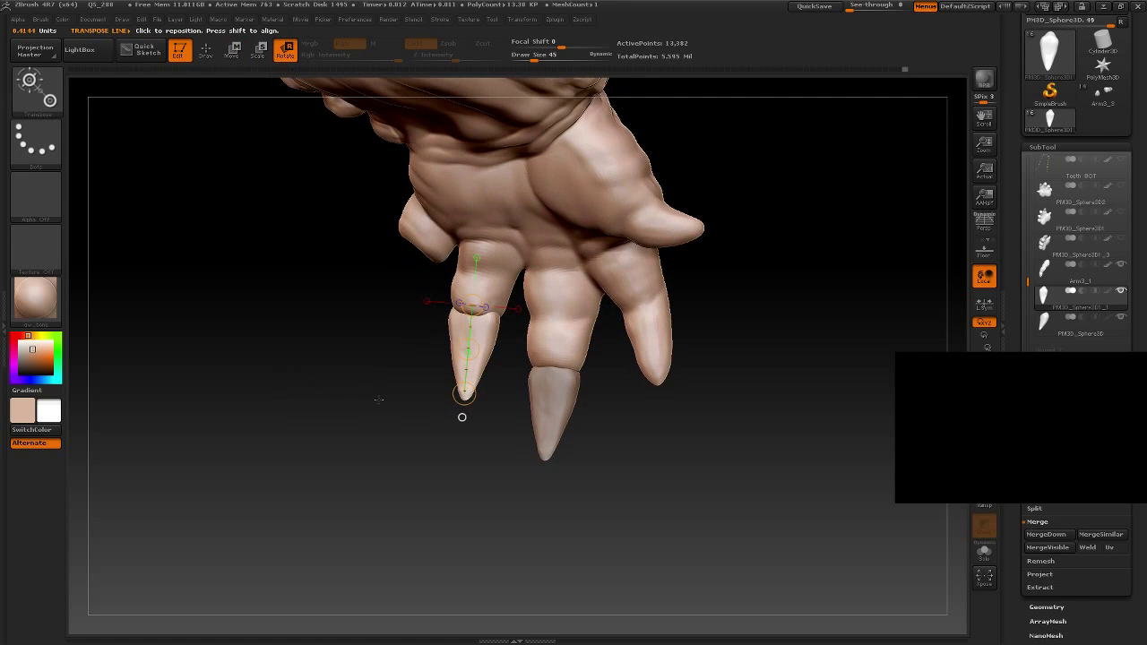
mouse_move(464, 394)
left_mouse_down()
mouse_move(455, 399)
mouse_move(471, 446)
mouse_move(473, 404)
mouse_move(543, 413)
mouse_move(533, 433)
mouse_move(558, 461)
left_mouse_up()
mouse_move(648, 450)
left_mouse_down()
mouse_move(595, 371)
mouse_move(597, 392)
mouse_move(567, 410)
left_mouse_up()
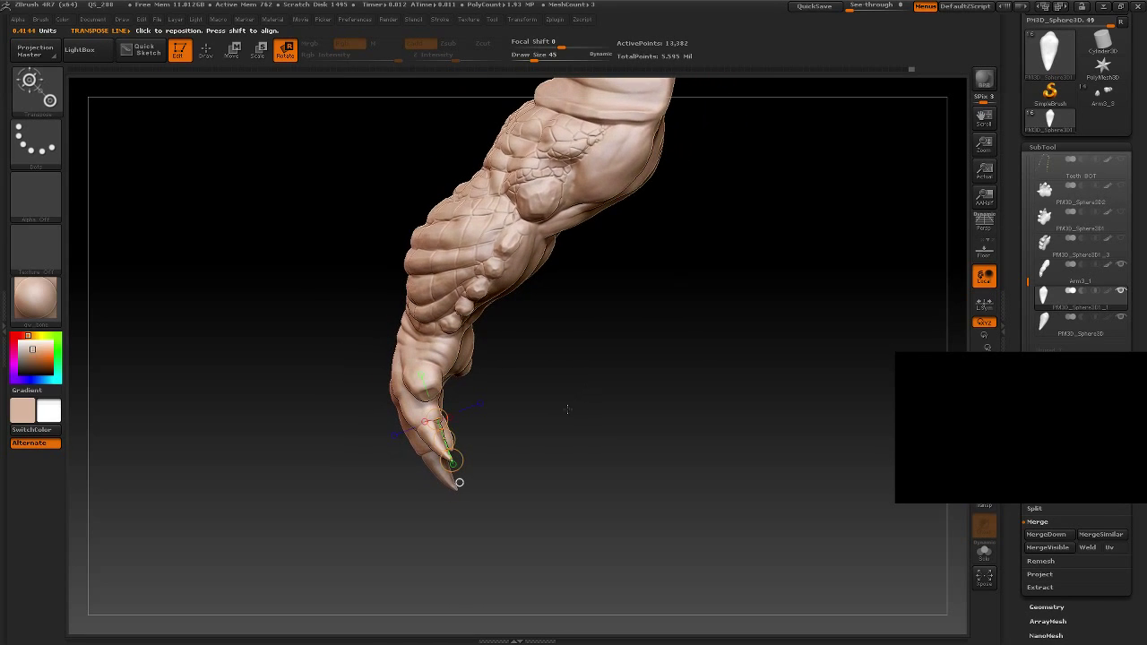
mouse_move(452, 460)
left_mouse_down()
mouse_move(539, 412)
mouse_move(315, 461)
mouse_move(461, 442)
mouse_move(441, 419)
mouse_move(463, 430)
left_mouse_up()
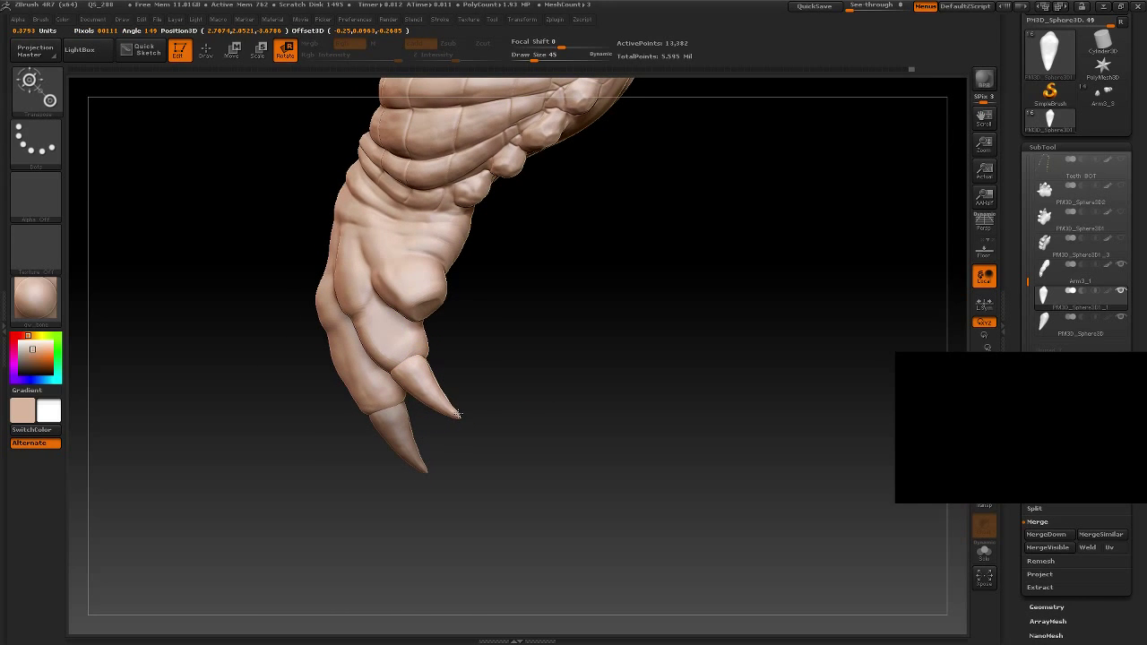
Step: Scale the claw copy along a transpose line laid straight down the claw
left_click(457, 414)
key("w")
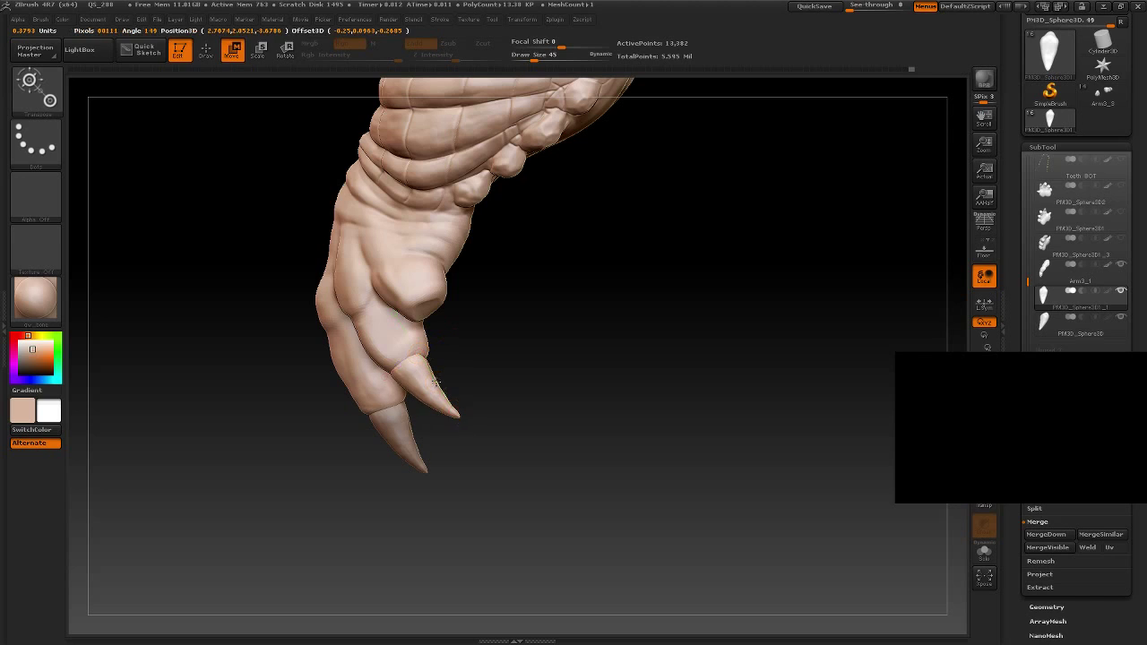
left_click_drag(466, 431, 426, 436)
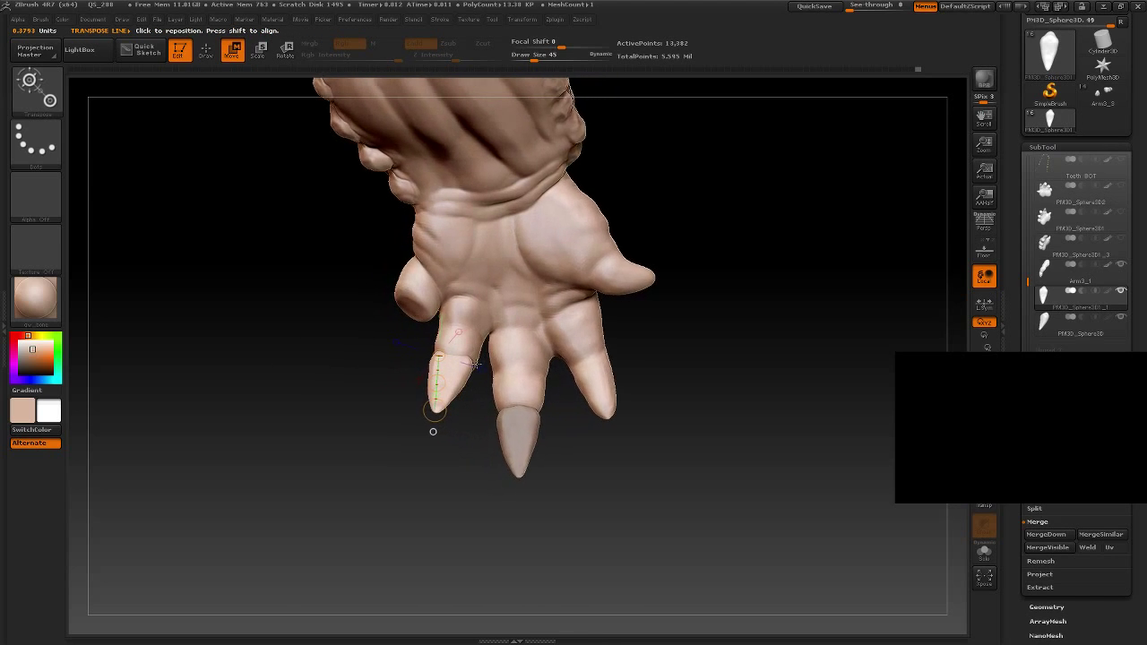
left_click_drag(479, 389, 422, 416)
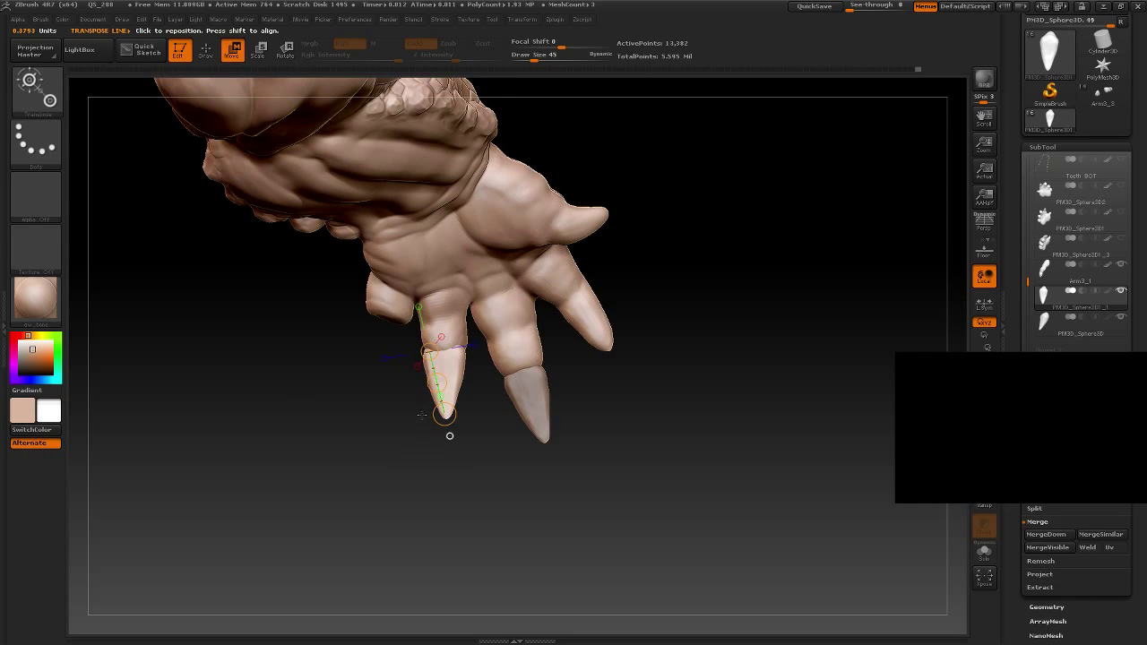
left_click(258, 49)
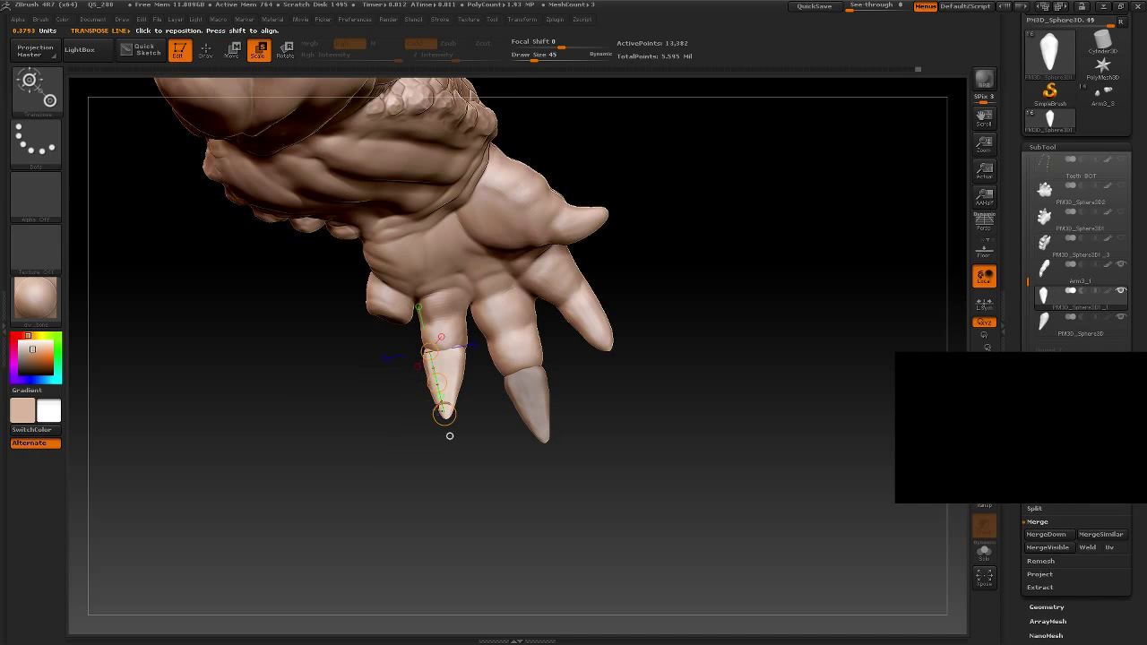
mouse_move(445, 345)
left_mouse_down("shift")
mouse_move(445, 414)
mouse_move(448, 404)
mouse_move(571, 447)
mouse_move(484, 435)
mouse_move(476, 377)
left_mouse_up("shift")
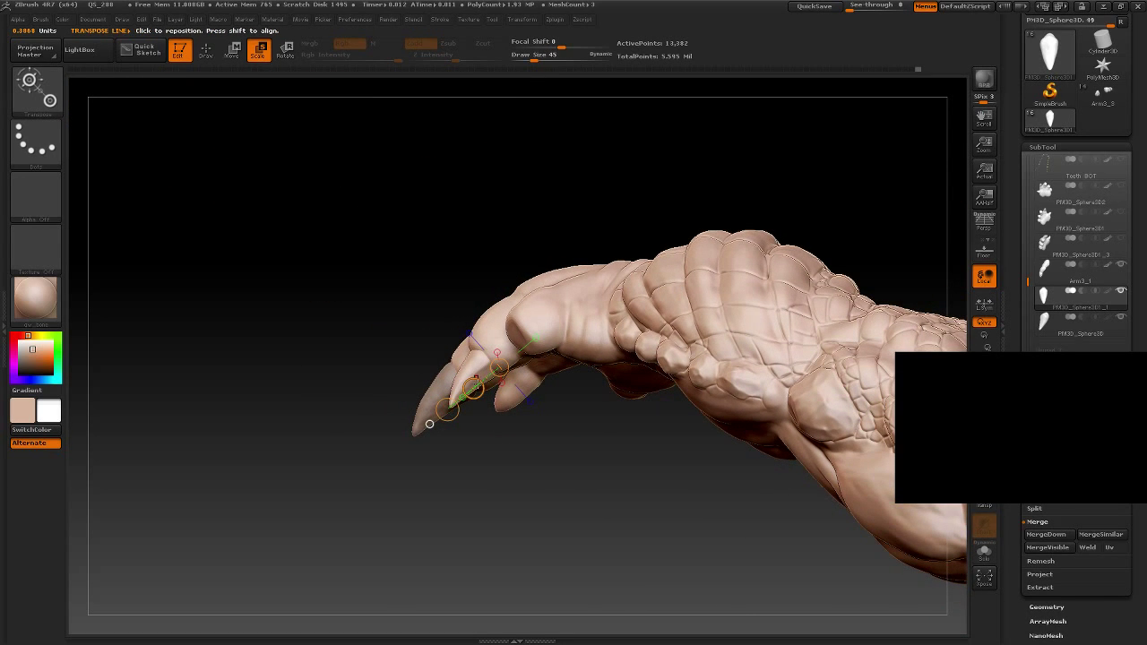
Step: Return to Move and zoom in to check the claw's fit on the second fingertip
key("w")
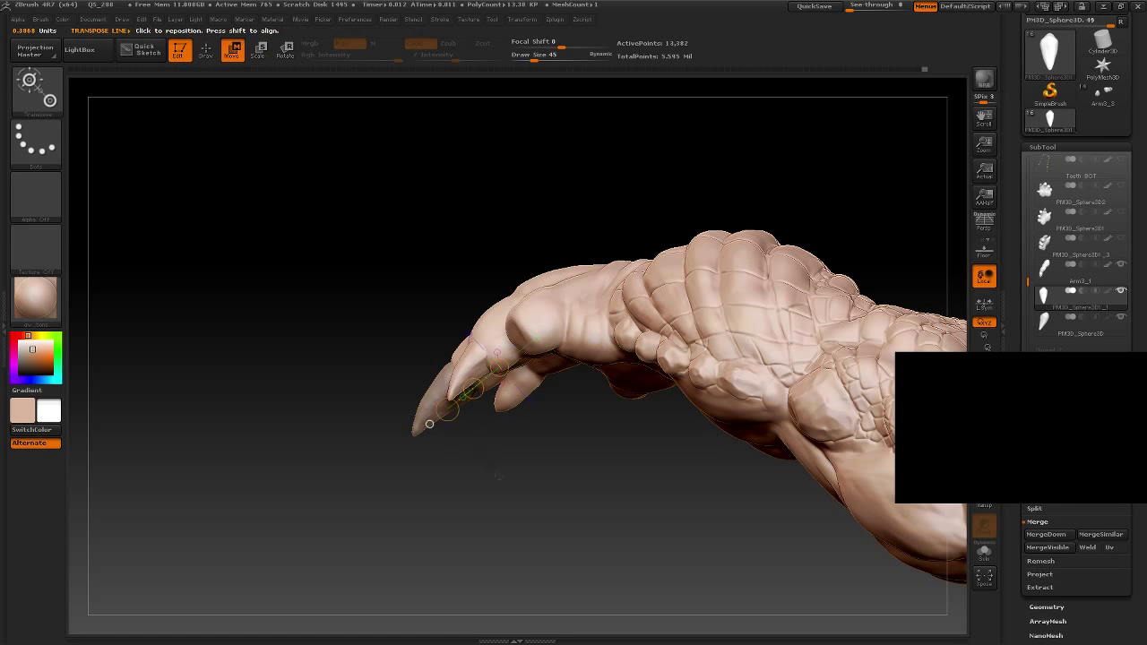
mouse_move(472, 384)
left_mouse_down()
mouse_move(484, 513)
mouse_move(458, 352)
mouse_move(473, 385)
left_mouse_up()
mouse_move(469, 346)
left_mouse_down()
mouse_move(482, 405)
mouse_move(466, 396)
left_mouse_up()
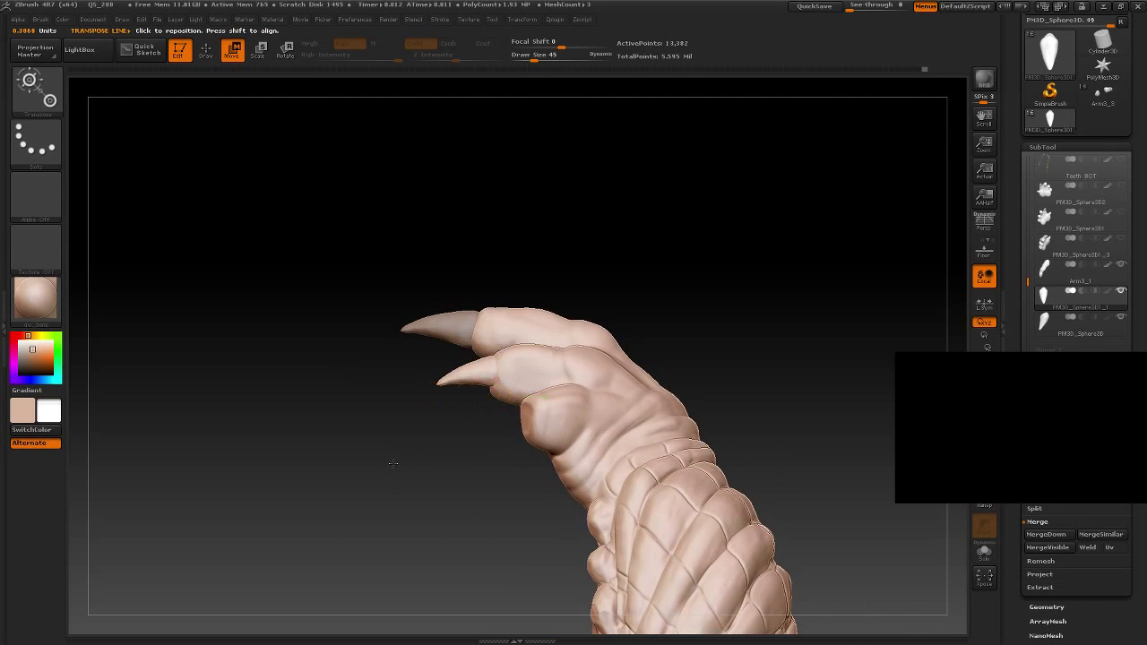
left_click_drag(392, 463, 377, 397, "alt")
mouse_move(449, 397)
left_mouse_down()
mouse_move(358, 397)
mouse_move(472, 446)
left_mouse_up()
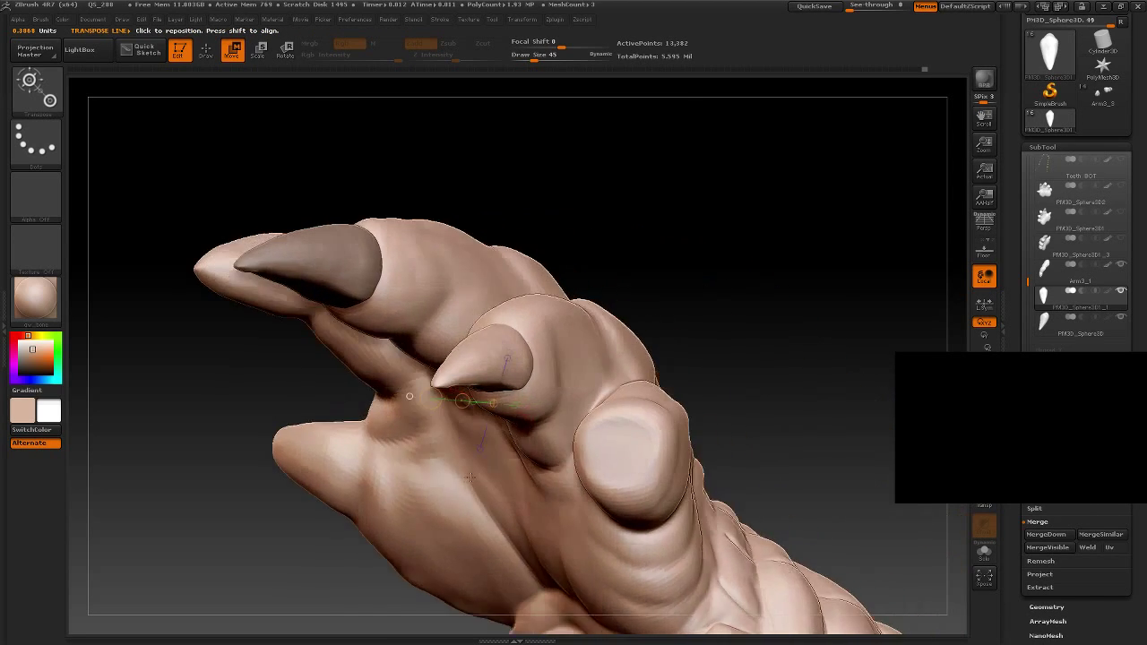
left_click_drag(536, 332, 408, 387)
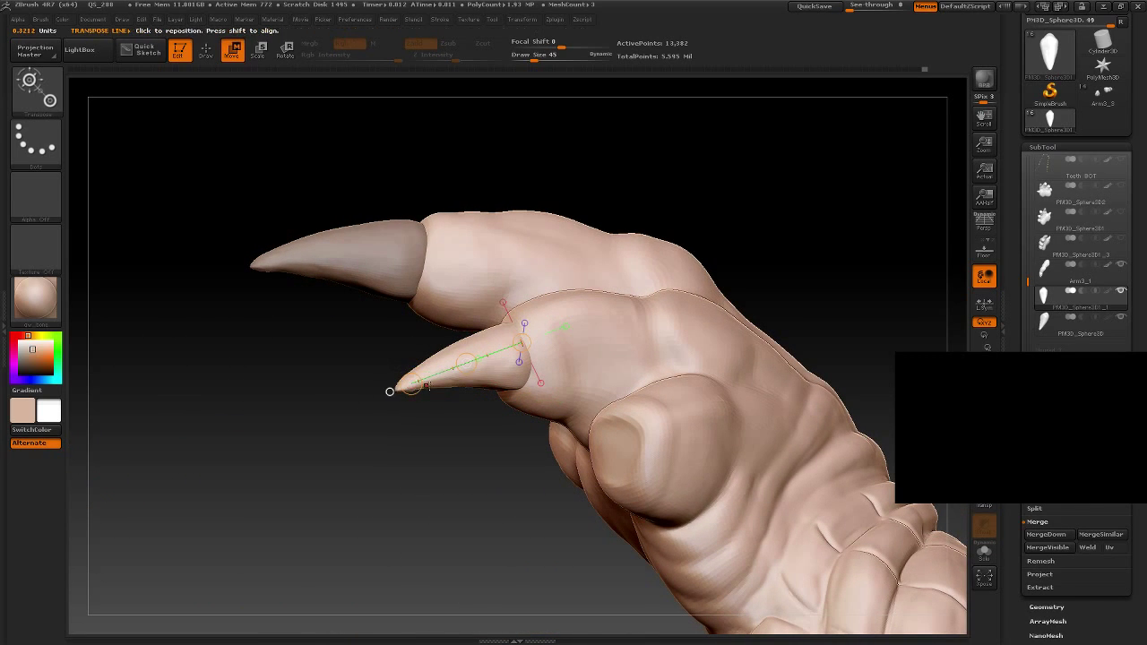
Step: Rotate the lower claw along the finger and spin it around its own axis
left_click(285, 50)
left_click_drag(385, 149, 452, 230)
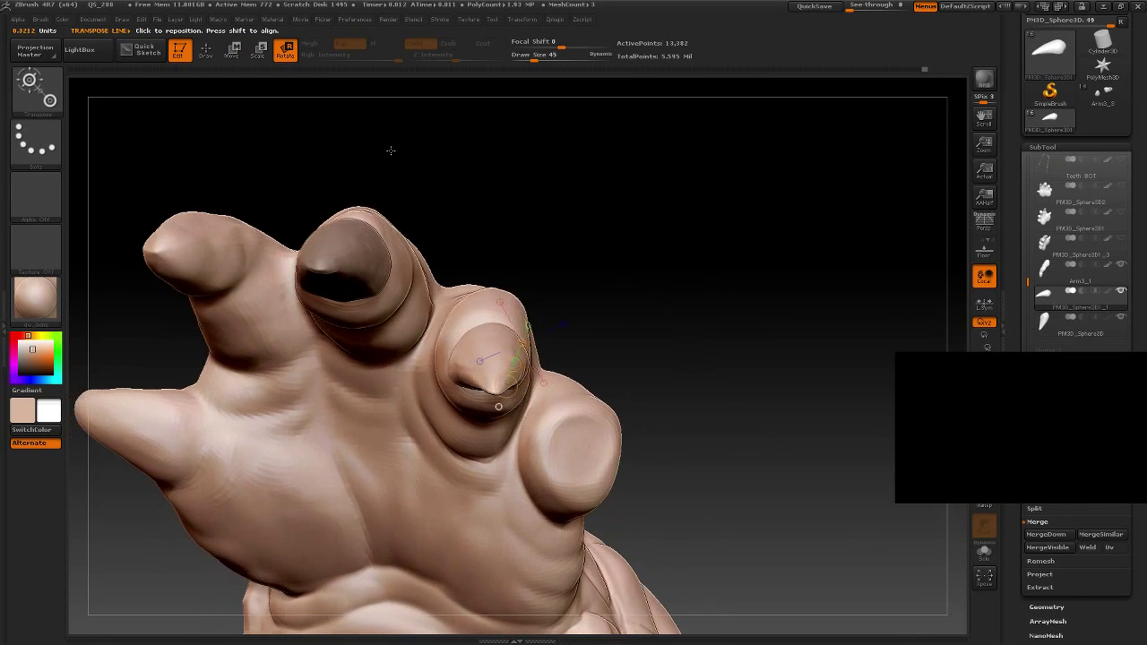
left_click_drag(487, 404, 481, 412)
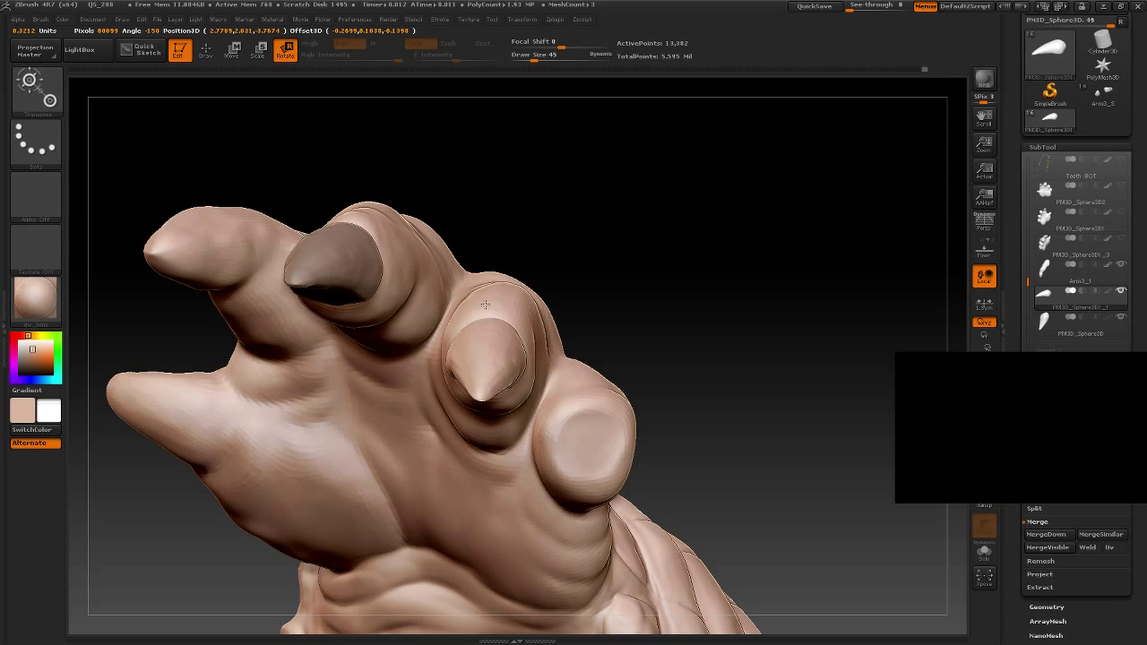
mouse_move(478, 409)
left_mouse_down()
mouse_move(446, 402)
mouse_move(469, 410)
mouse_move(476, 430)
mouse_move(517, 405)
left_mouse_up()
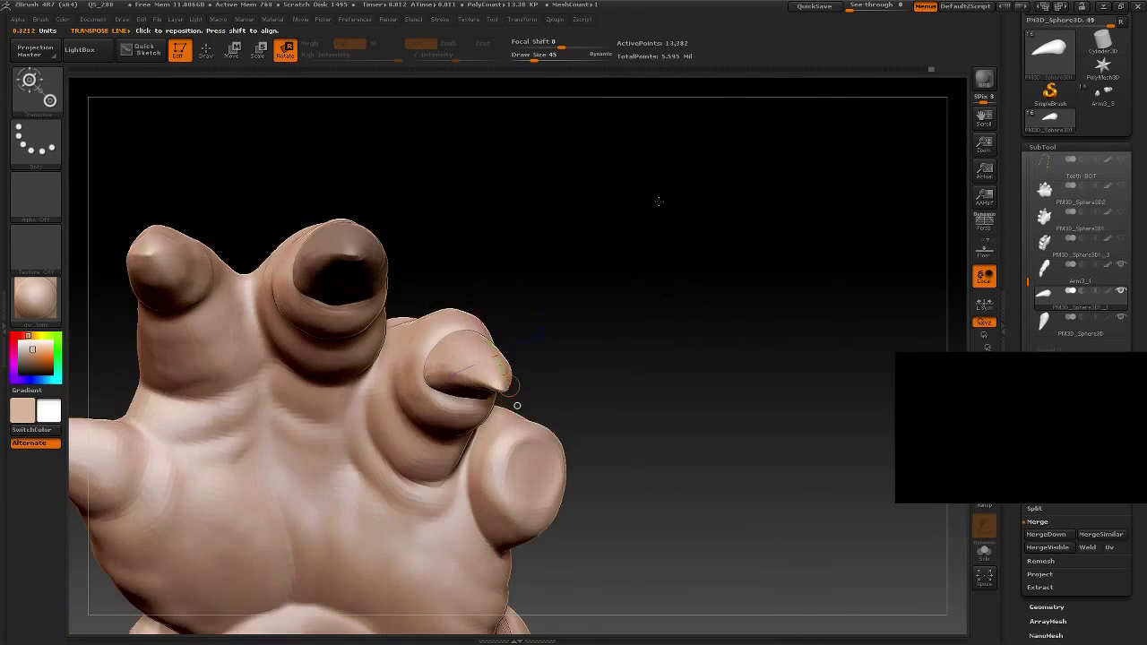
mouse_move(659, 201)
left_mouse_down()
mouse_move(648, 179)
mouse_move(577, 309)
left_mouse_up()
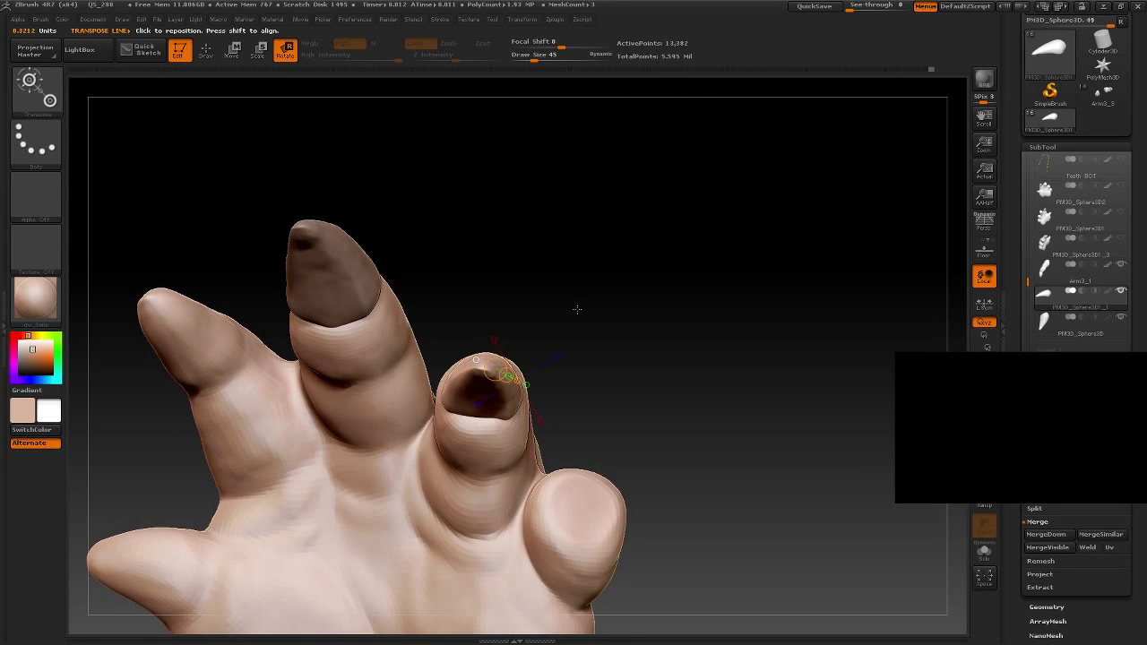
left_click_drag(633, 284, 627, 332)
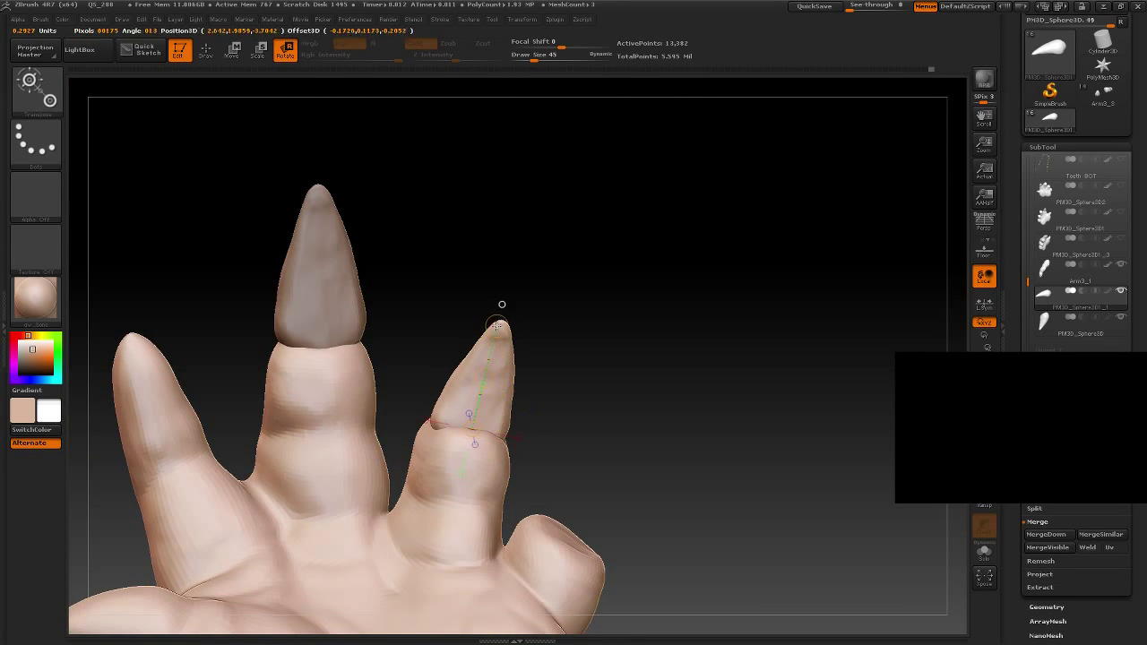
left_click_drag(502, 299, 459, 348)
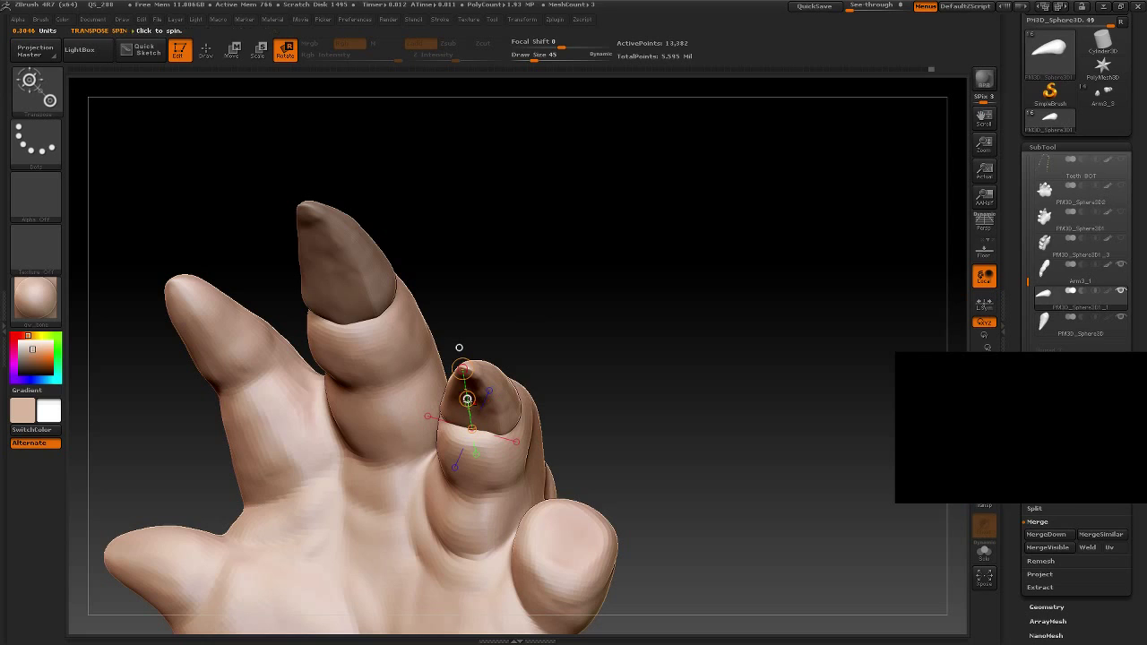
left_click(467, 400)
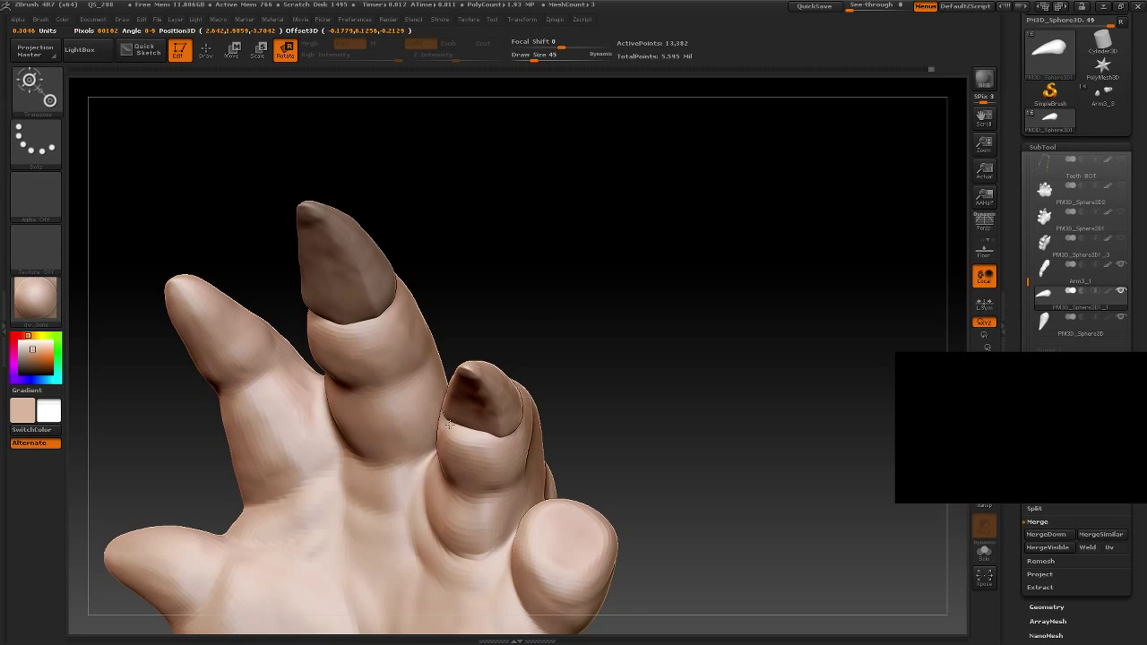
mouse_move(529, 302)
left_mouse_down()
mouse_move(568, 281)
mouse_move(579, 377)
mouse_move(491, 391)
left_mouse_up()
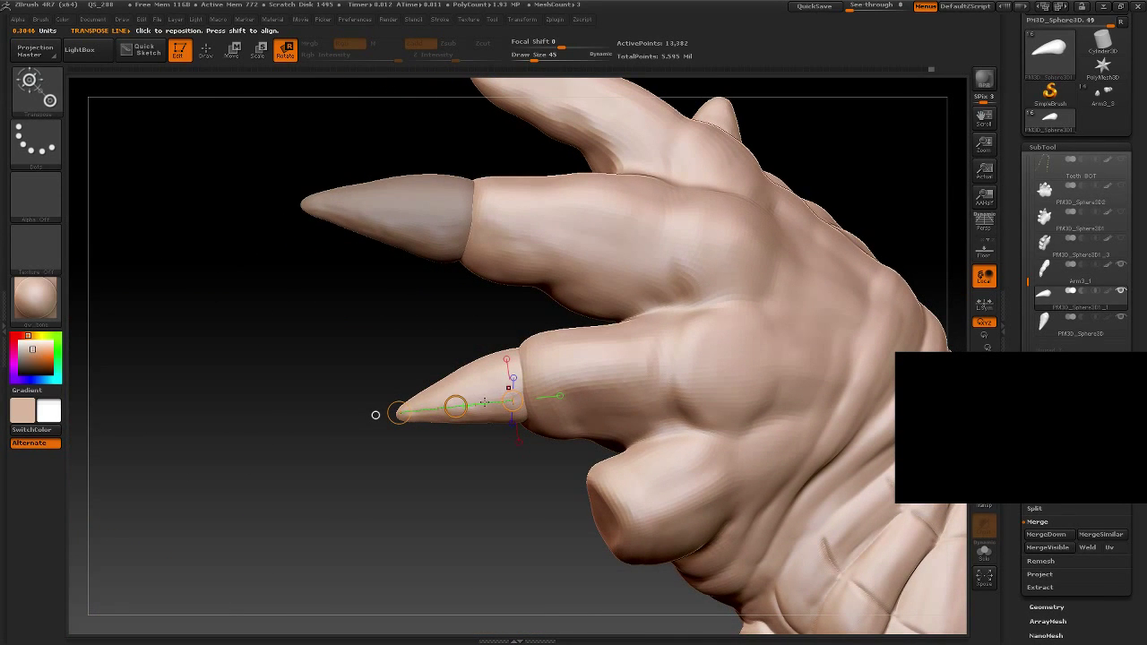
Step: Zoom out to check the whole arm and return to Draw mode at Z Intensity 50
key("w")
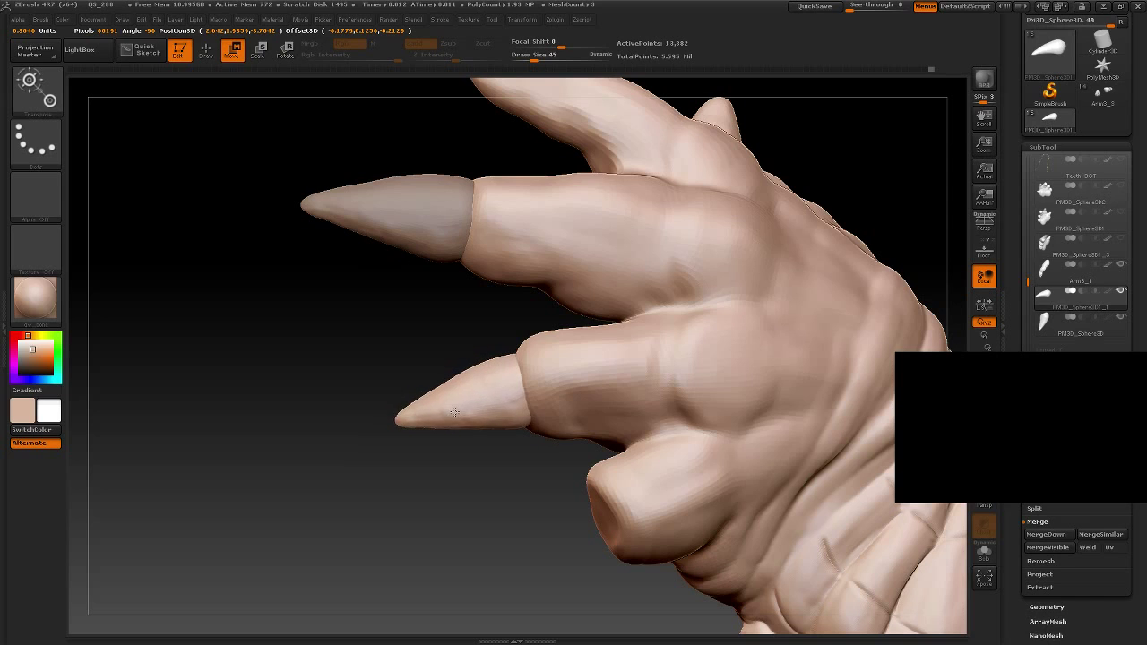
mouse_move(455, 411)
left_mouse_down()
mouse_move(479, 257)
mouse_move(685, 304)
mouse_move(502, 259)
left_mouse_up()
mouse_move(476, 389)
left_mouse_down()
mouse_move(687, 385)
mouse_move(651, 425)
mouse_move(664, 374)
mouse_move(723, 419)
mouse_move(597, 436)
mouse_move(624, 409)
left_mouse_up()
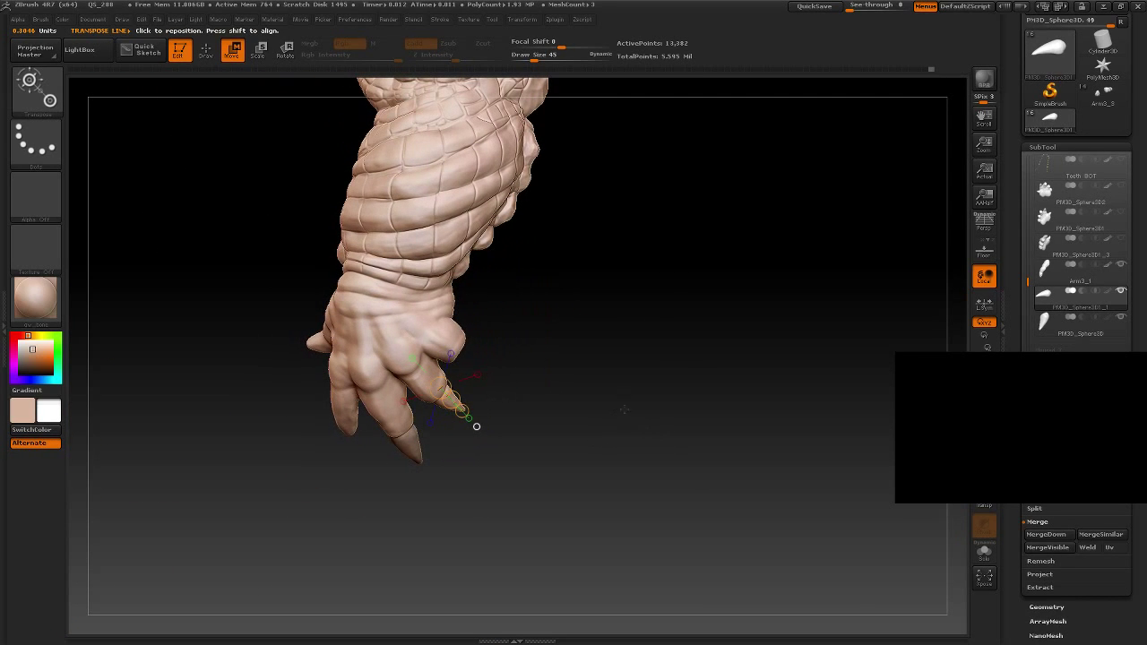
left_click(208, 56)
mouse_move(566, 351)
left_mouse_down()
mouse_move(514, 348)
mouse_move(609, 326)
left_mouse_up()
mouse_move(686, 248)
left_mouse_down()
mouse_move(706, 258)
mouse_move(679, 210)
mouse_move(648, 317)
mouse_move(607, 313)
mouse_move(627, 425)
mouse_move(606, 402)
mouse_move(621, 405)
mouse_move(605, 313)
left_mouse_up()
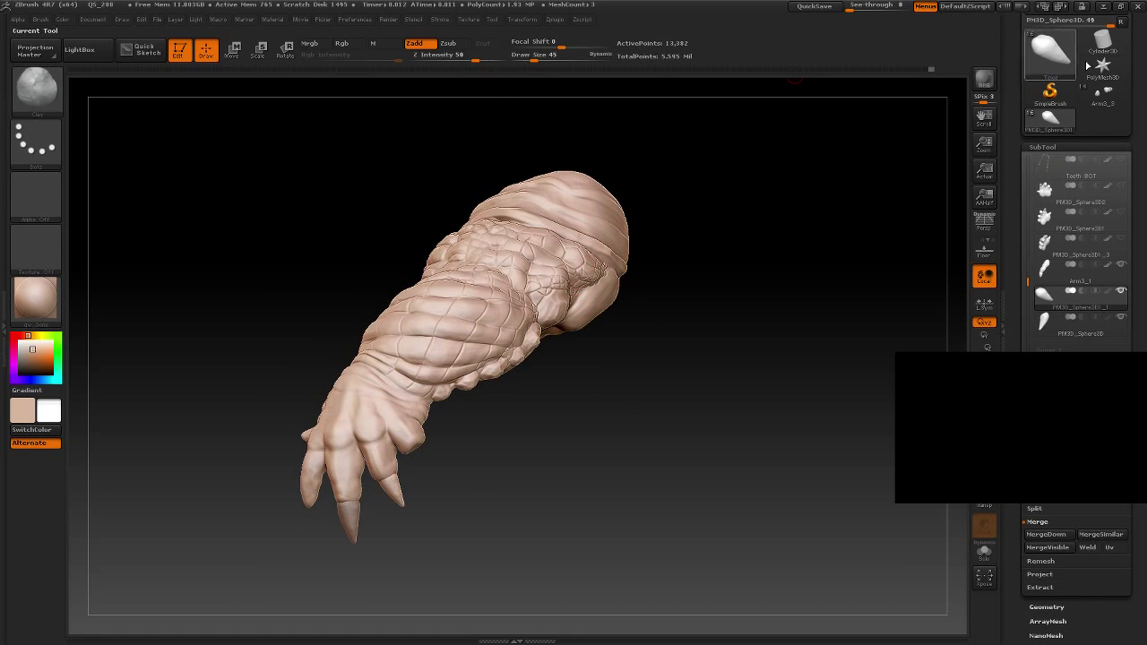
Step: Save the clawed arm as a new ZTool file named Detail_003
scroll(1053, 53, "up", 3)
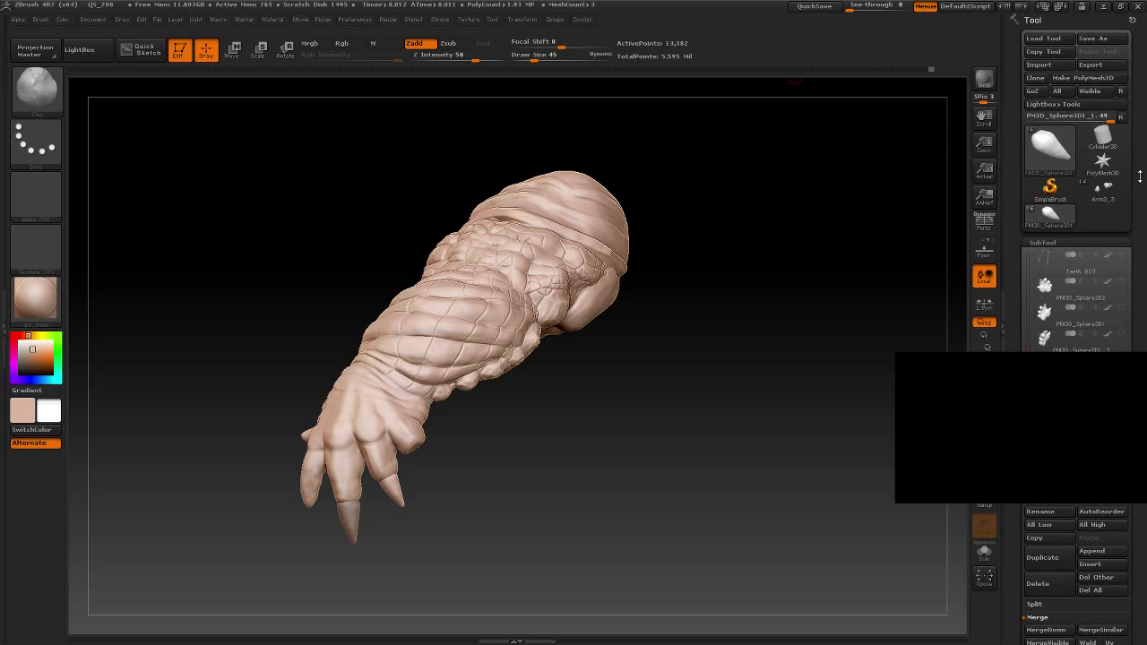
left_click(1104, 41)
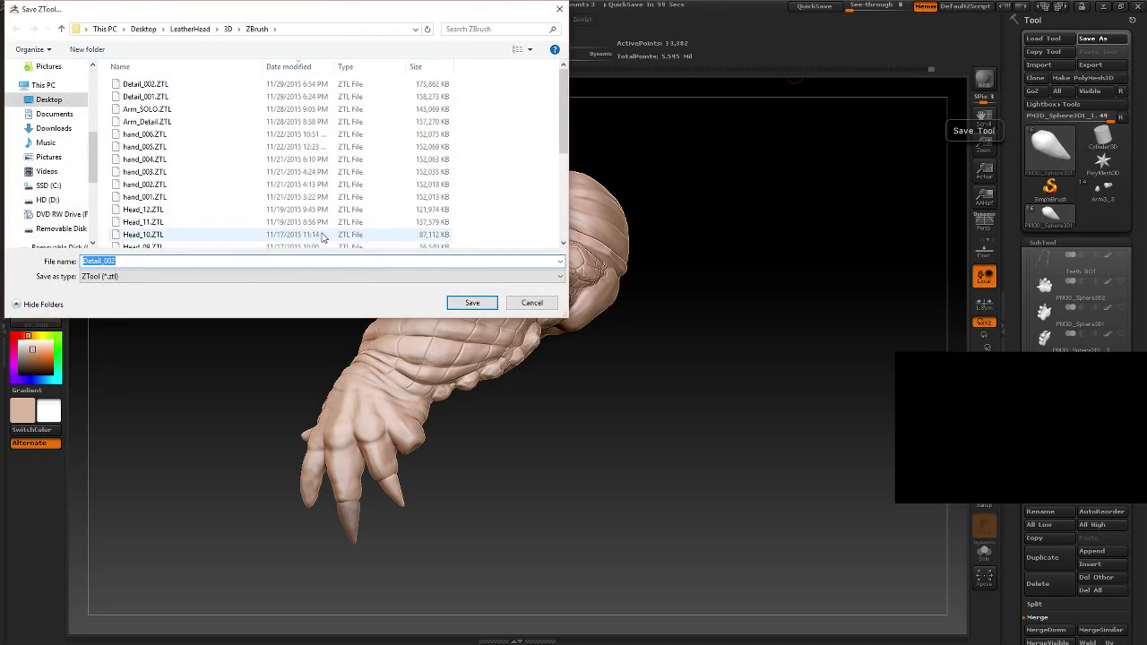
left_click(127, 262)
key("BackSpace")
type("3")
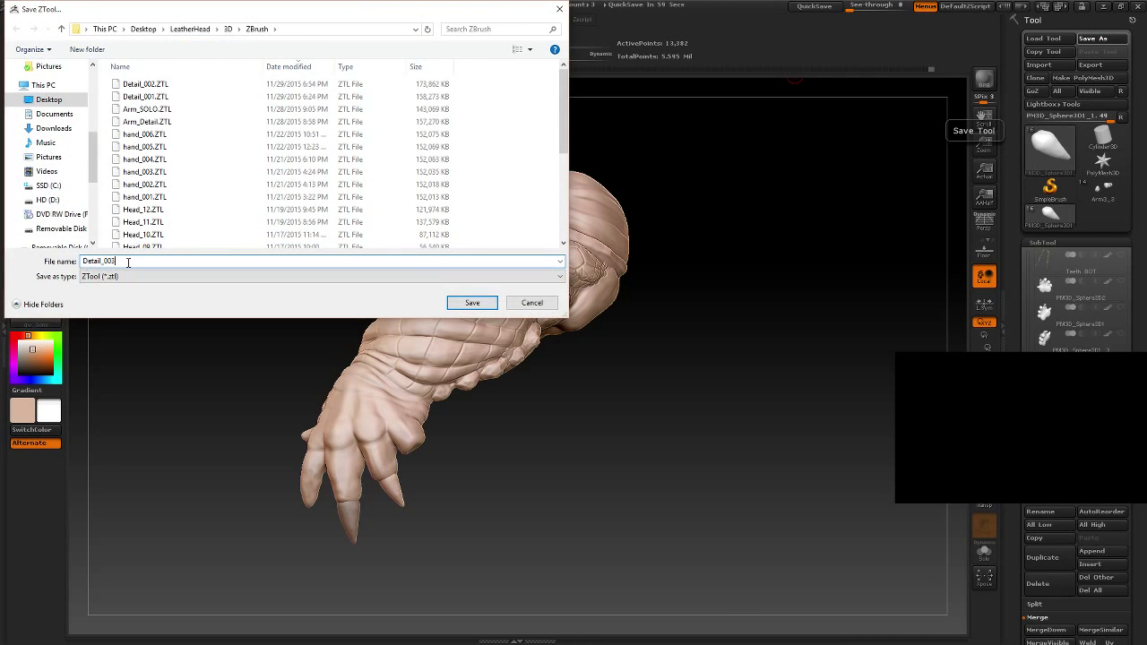
key("Return")
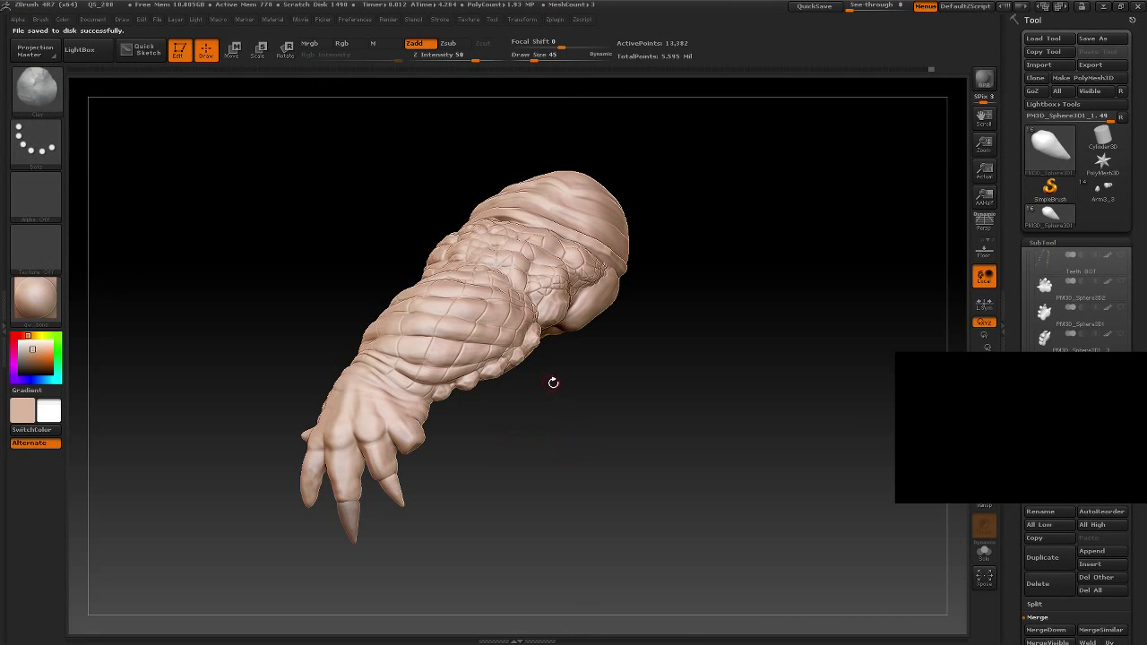
mouse_move(553, 383)
left_mouse_down()
mouse_move(598, 423)
mouse_move(526, 362)
left_mouse_up()
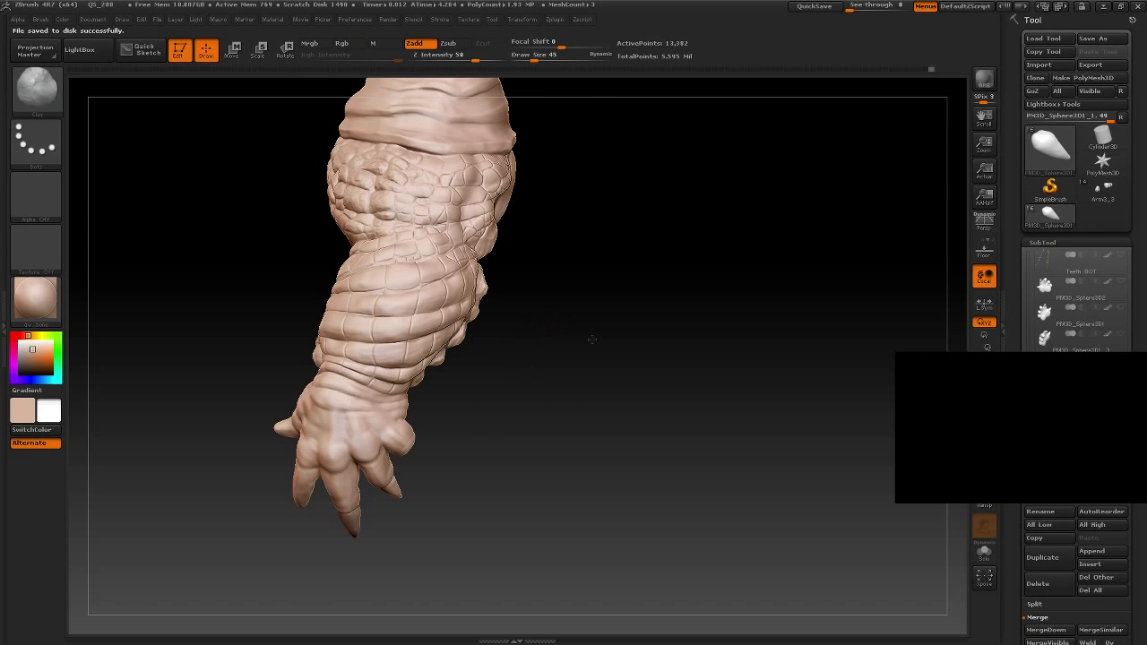
mouse_move(591, 339)
left_mouse_down()
mouse_move(591, 279)
mouse_move(622, 325)
mouse_move(571, 312)
mouse_move(607, 345)
left_mouse_up()
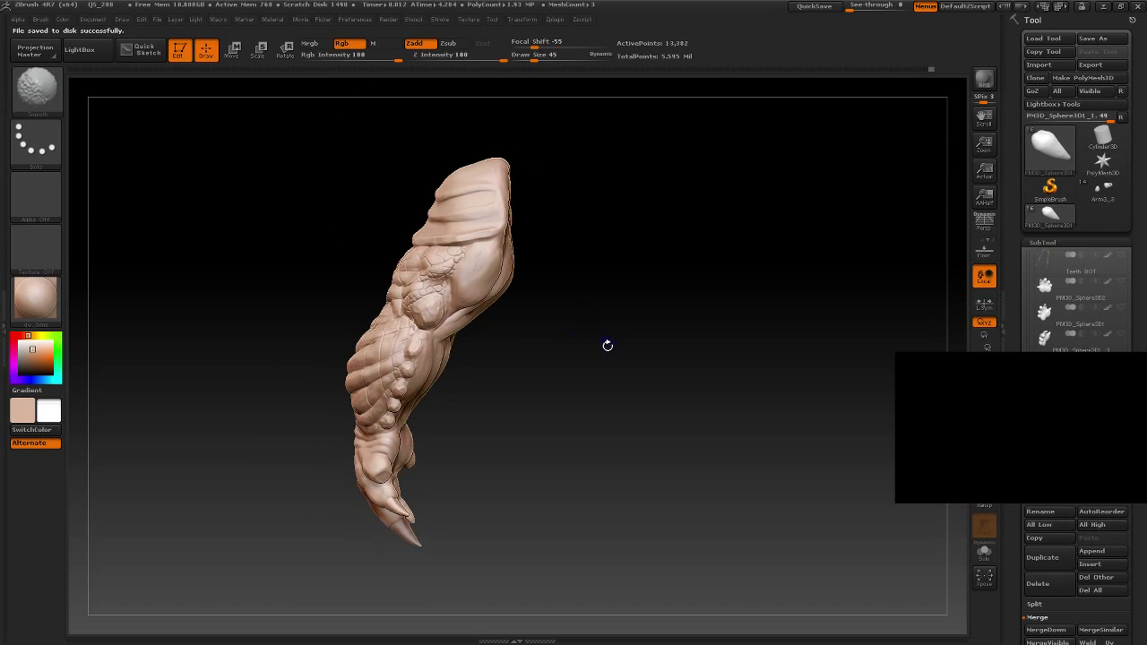
Step: Zoom in on the hand and duplicate the claw subtool, undoing a trial move
mouse_move(511, 413)
left_mouse_down()
mouse_move(533, 440)
mouse_move(563, 302)
mouse_move(586, 393)
mouse_move(404, 452)
left_mouse_up()
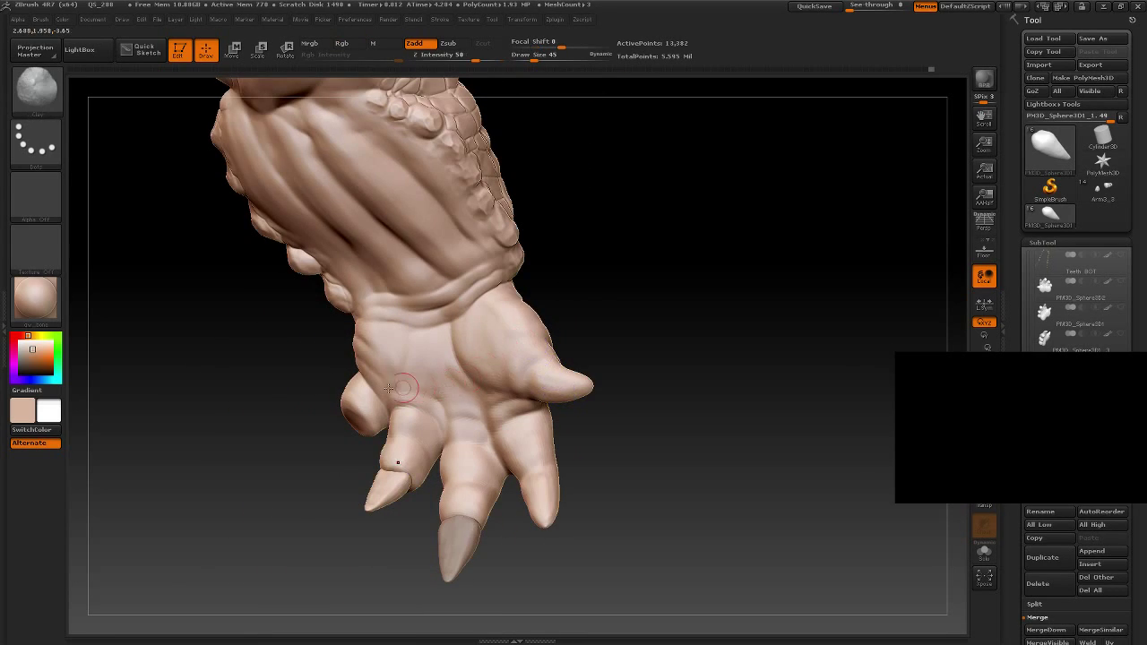
left_click_drag(255, 357, 269, 296)
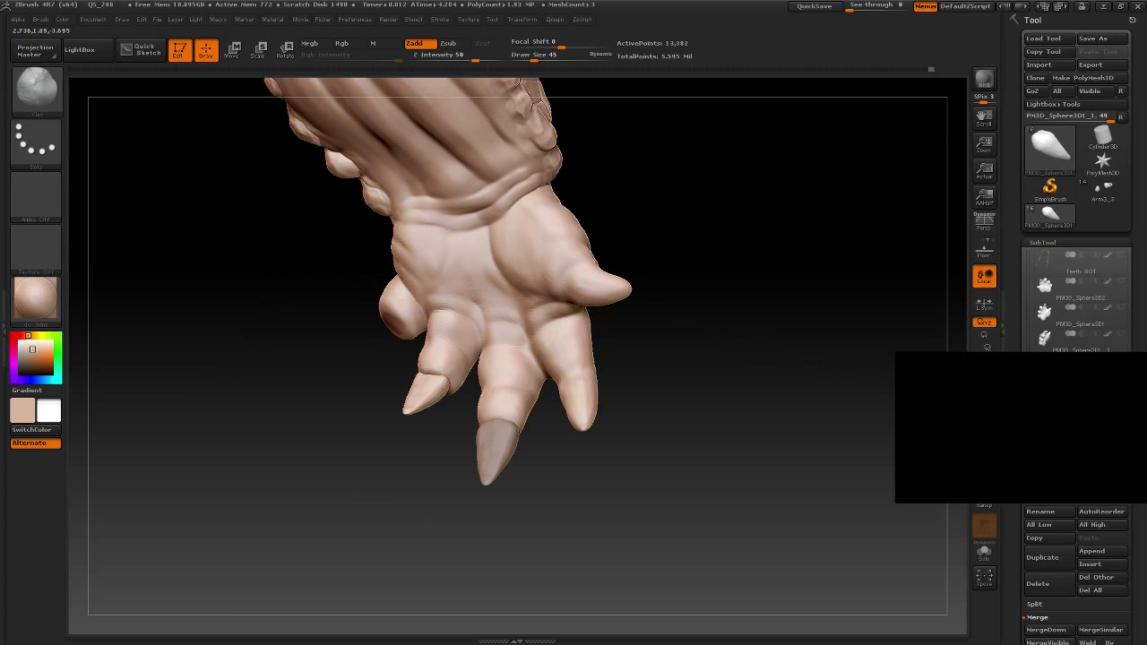
left_click(1042, 558)
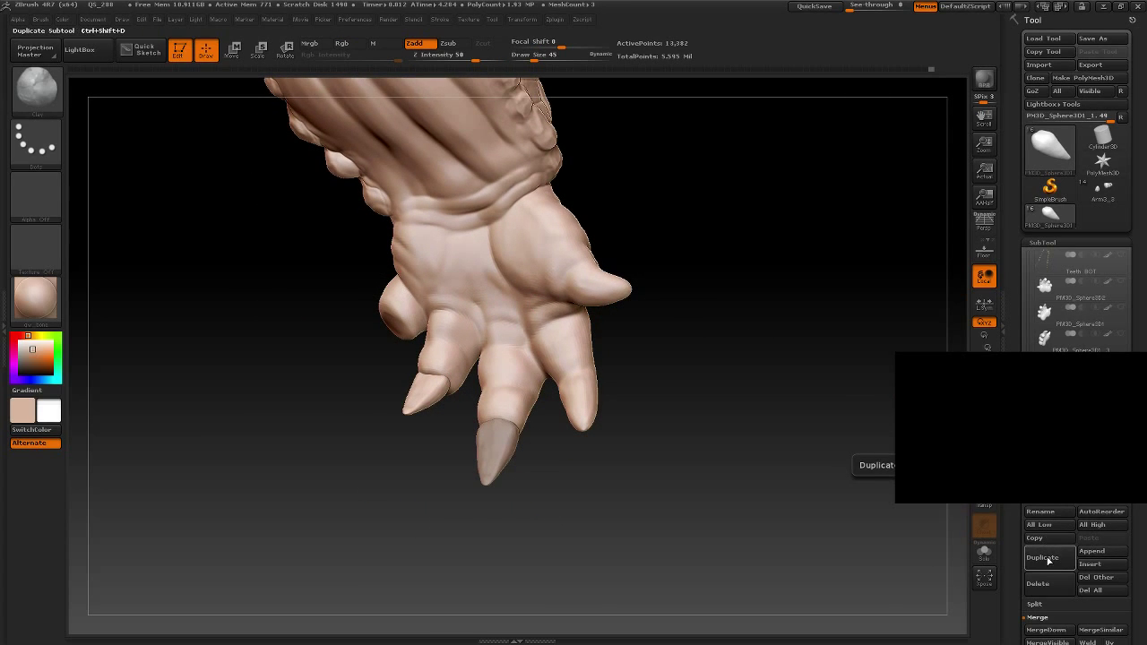
key("w")
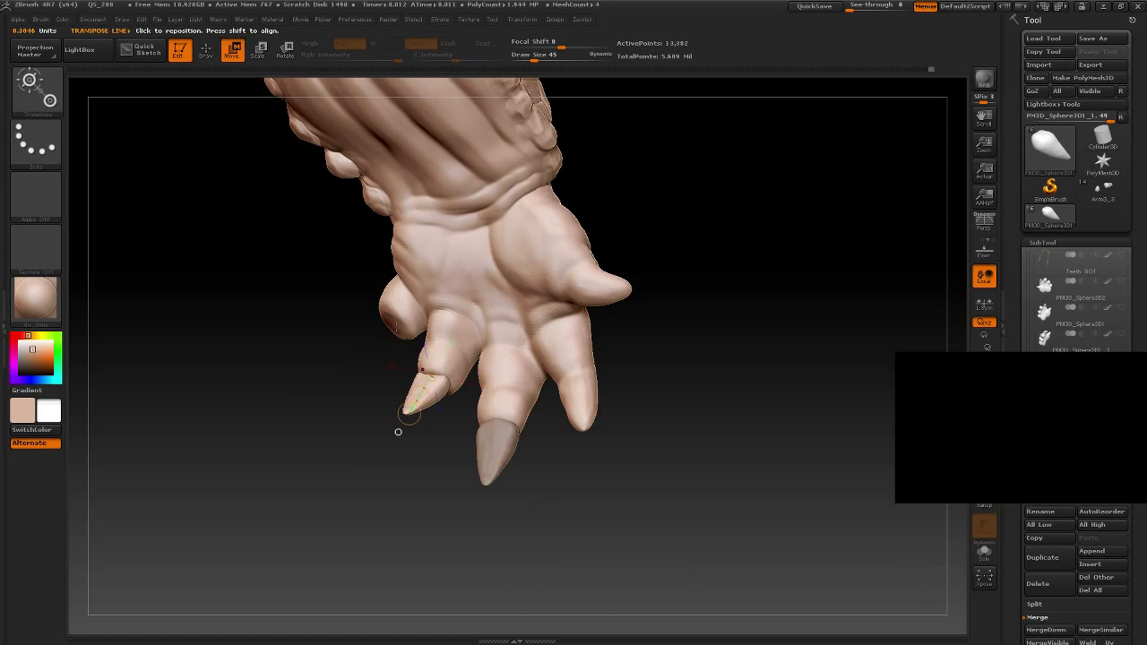
left_click_drag(420, 394, 375, 341)
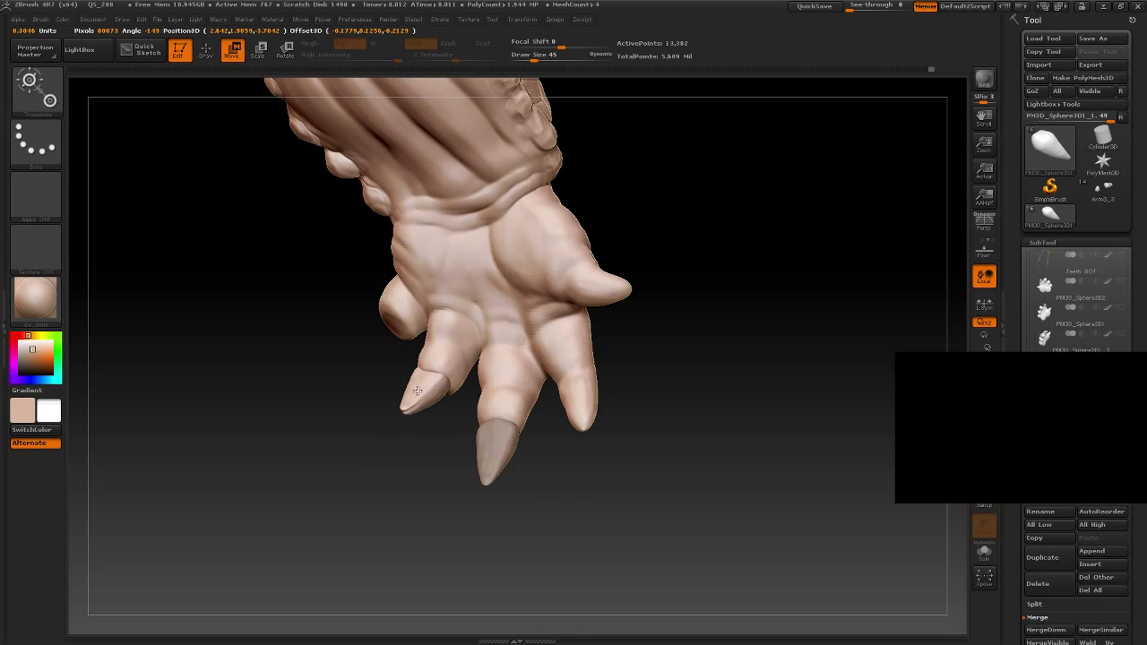
key("ctrl+z")
Step: Shorten the upper claw by pulling its tip in toward the hand, then inspect from above and below
left_click_drag(346, 430, 396, 439)
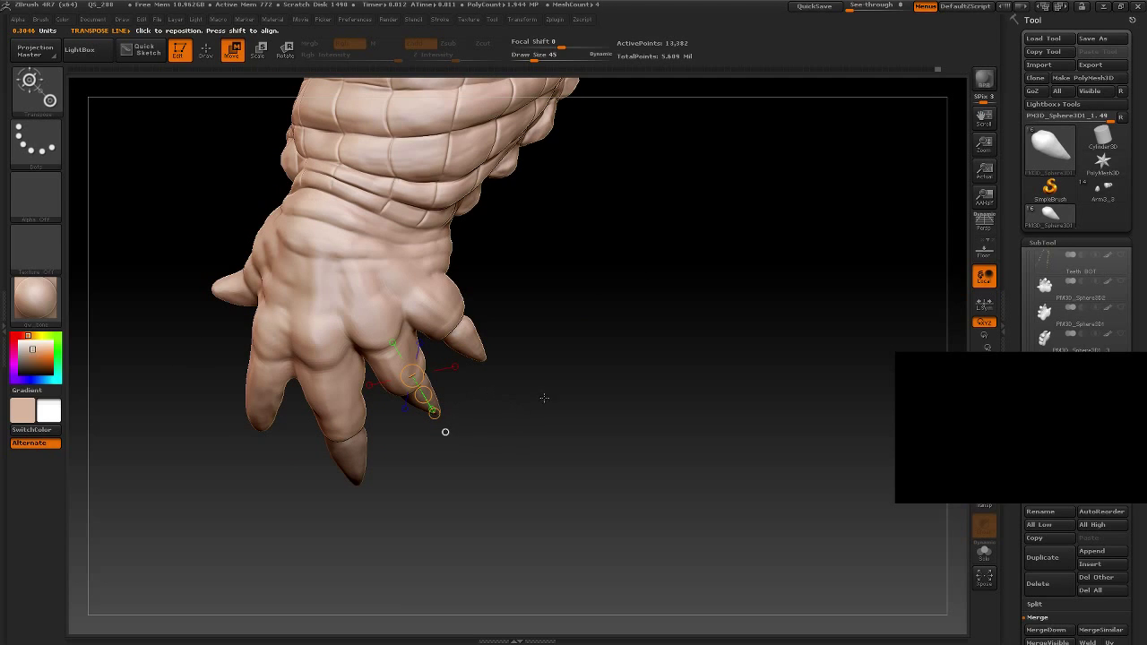
mouse_move(544, 397)
left_mouse_down()
mouse_move(556, 358)
mouse_move(343, 464)
left_mouse_up()
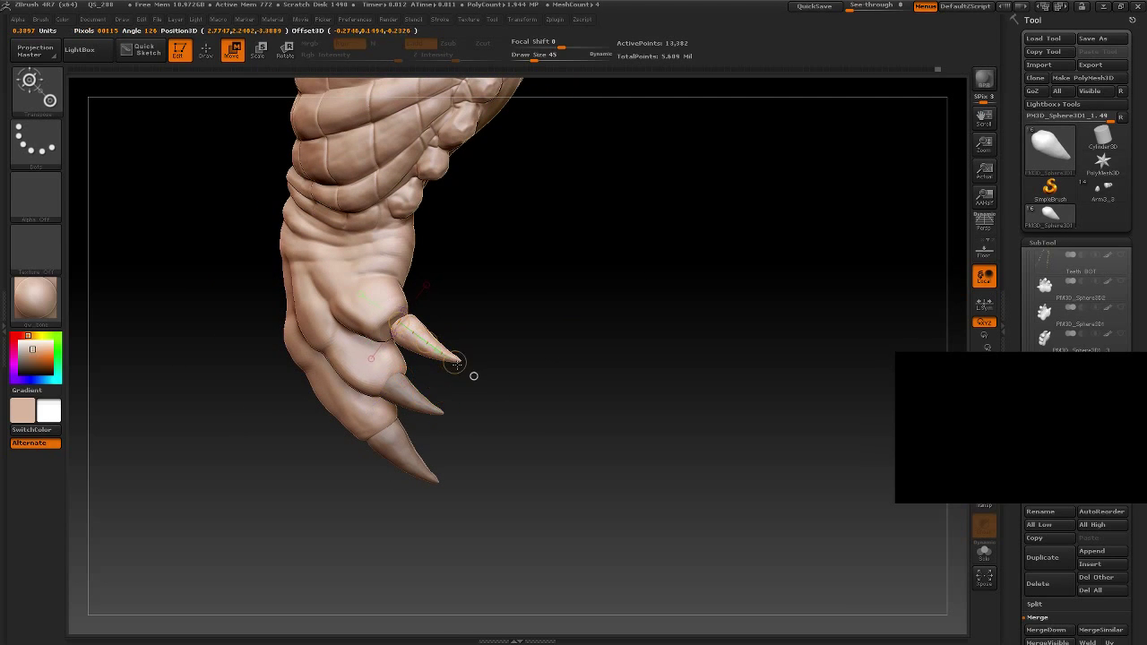
left_click_drag(399, 327, 458, 358)
left_click_drag(525, 294, 494, 297, "alt")
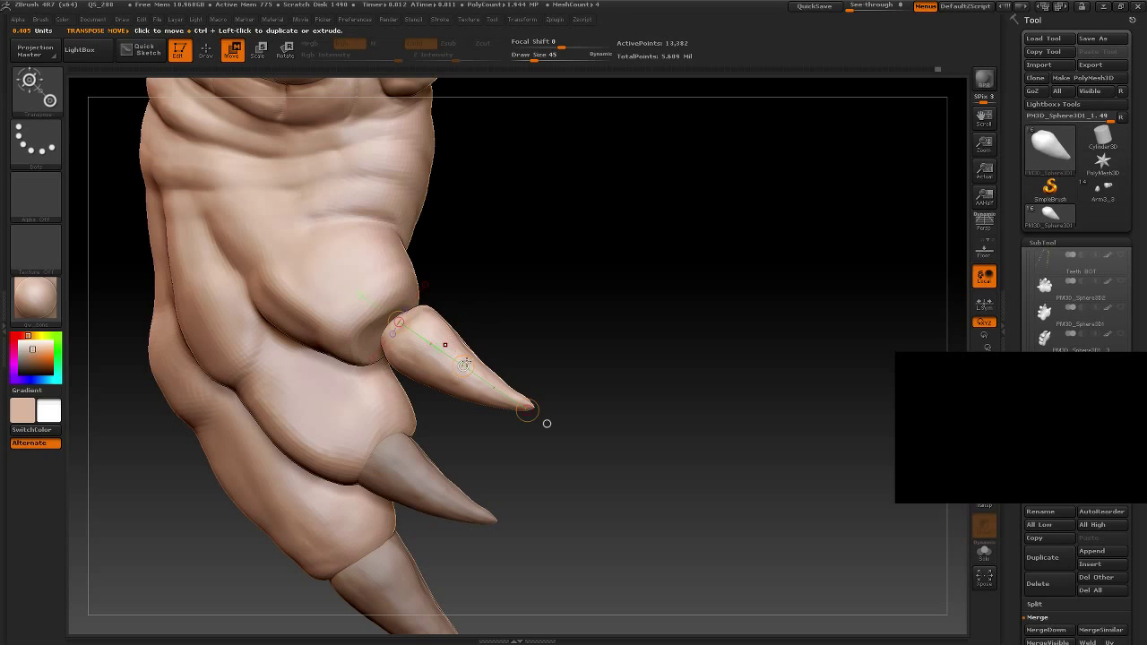
left_click_drag(546, 423, 436, 359)
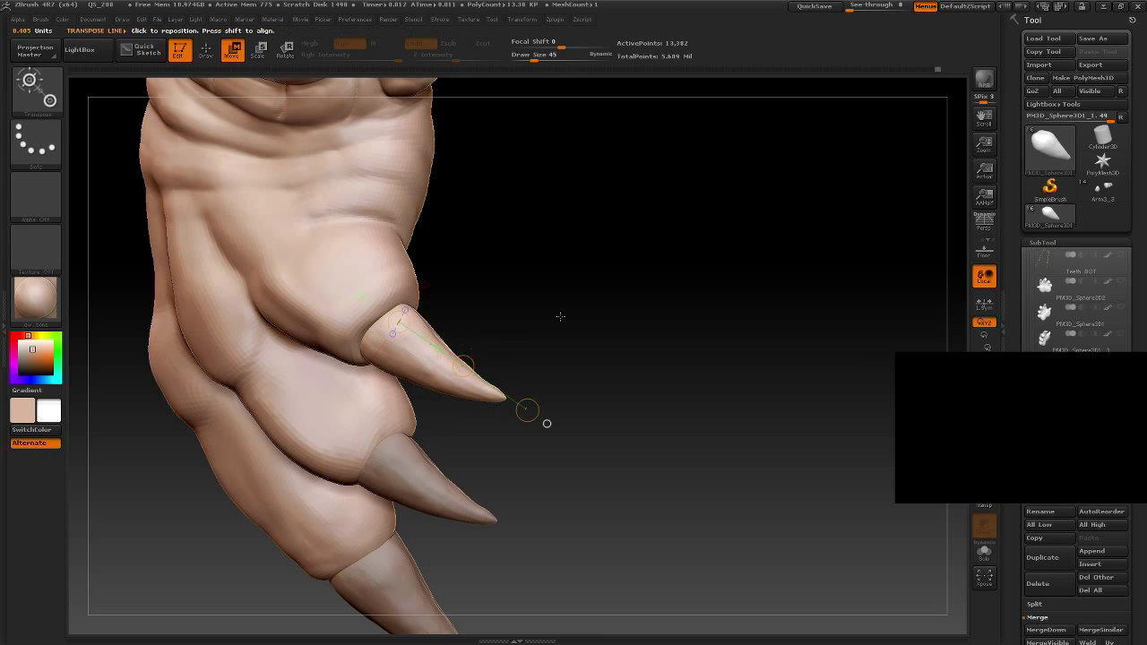
mouse_move(525, 409)
left_mouse_down()
mouse_move(583, 299)
mouse_move(484, 363)
left_mouse_up()
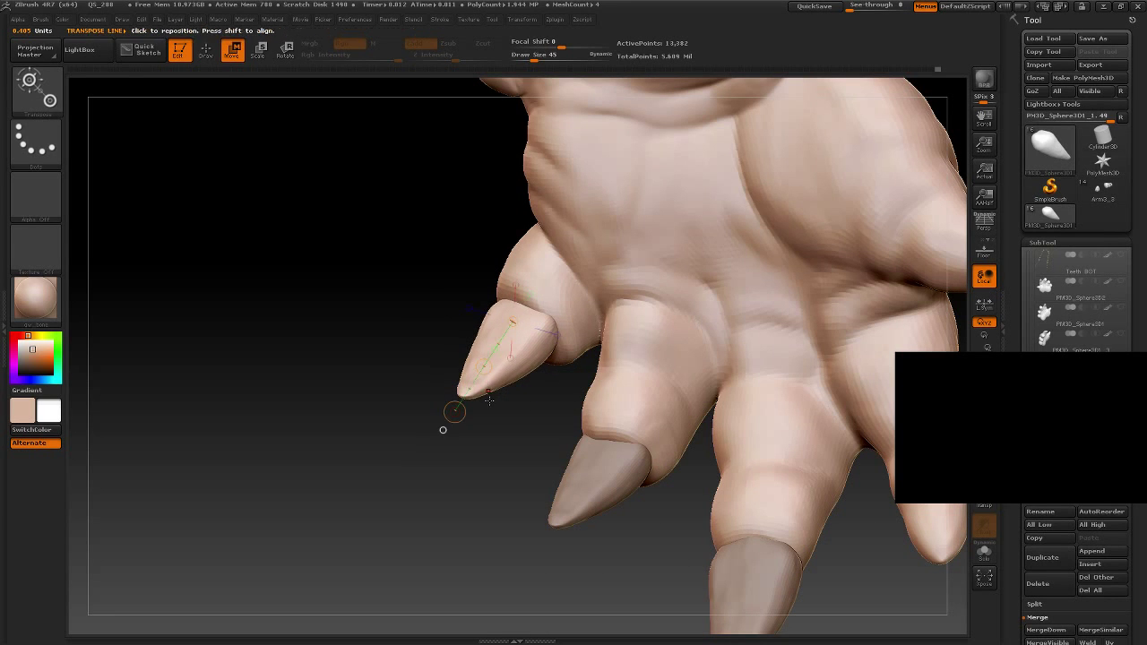
mouse_move(443, 430)
left_mouse_down()
mouse_move(516, 337)
mouse_move(554, 363)
left_mouse_up()
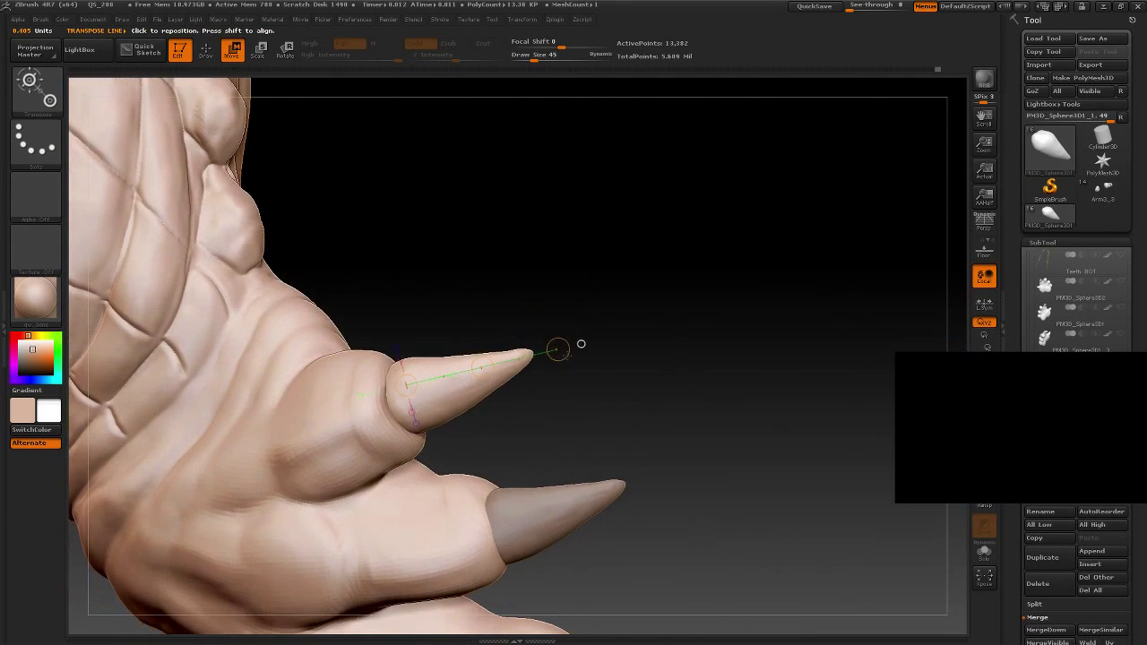
Step: Scale the third claw down toward its base and move it back so it ends shorter
left_click(258, 50)
mouse_move(582, 345)
left_mouse_down()
mouse_move(538, 358)
mouse_move(557, 349)
left_mouse_up()
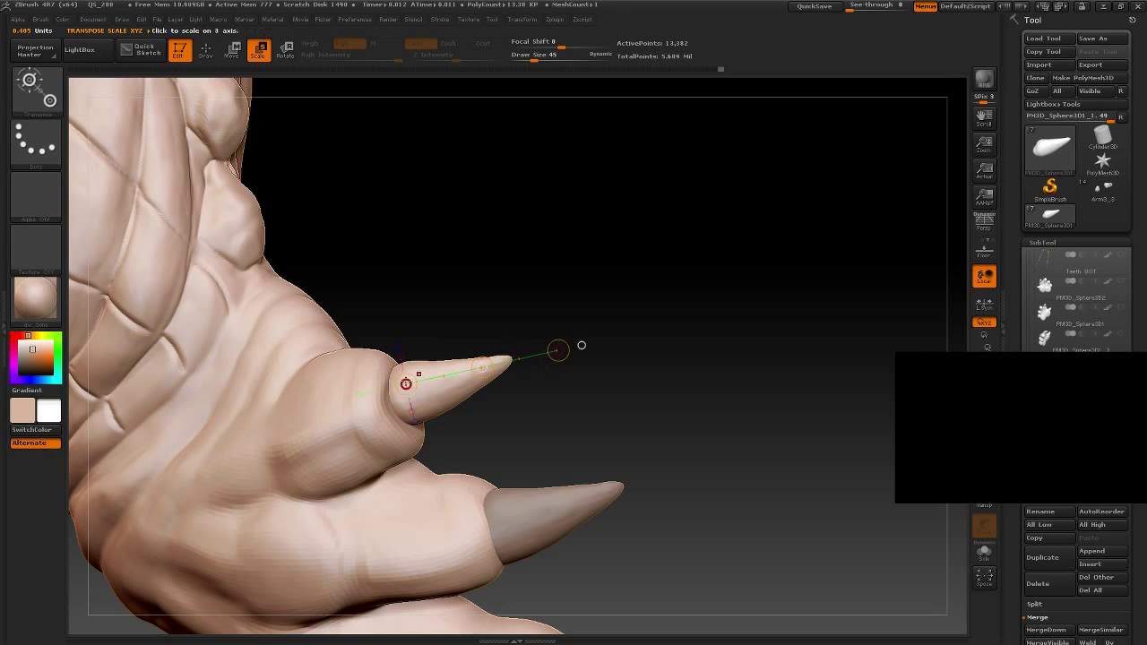
key("w")
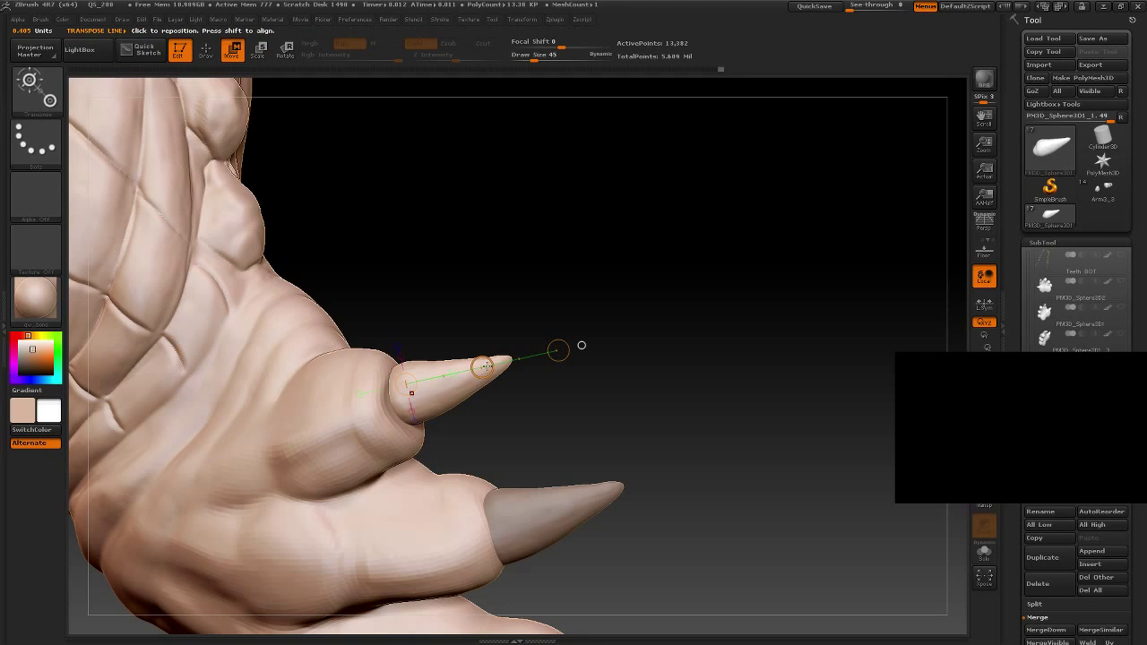
left_click_drag(484, 366, 473, 372)
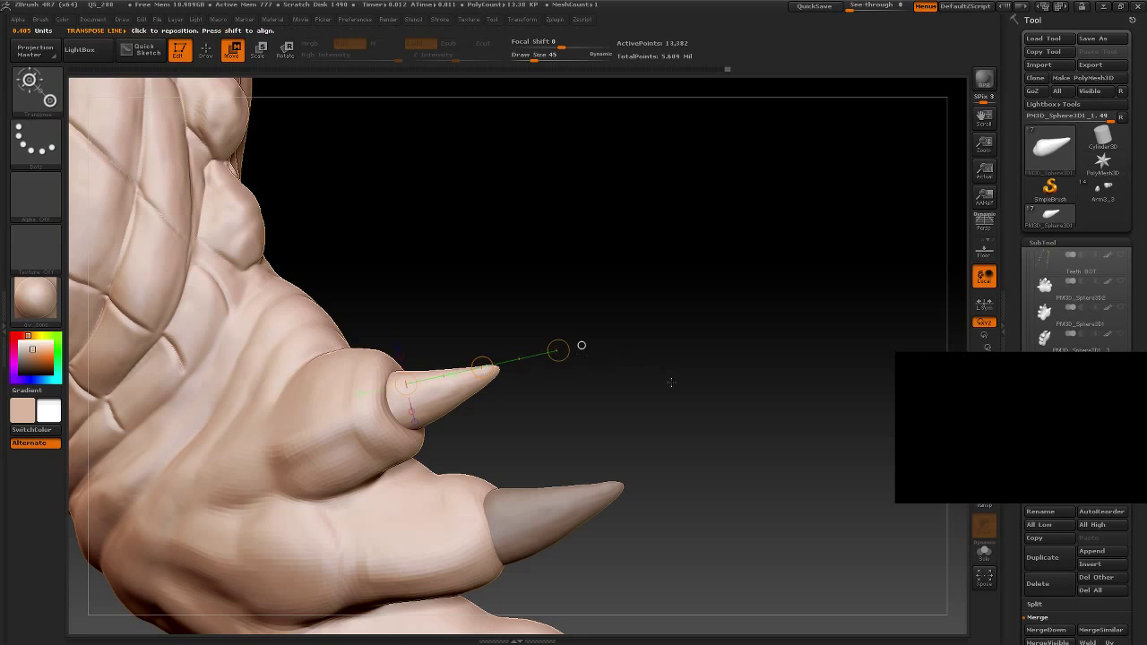
mouse_move(671, 381)
left_mouse_down("alt")
mouse_move(709, 418)
mouse_move(640, 315)
mouse_move(651, 330)
mouse_move(636, 385)
mouse_move(621, 322)
mouse_move(708, 487)
mouse_move(602, 403)
mouse_move(574, 332)
mouse_move(596, 332)
mouse_move(550, 397)
mouse_move(554, 375)
mouse_move(480, 441)
left_mouse_up("alt")
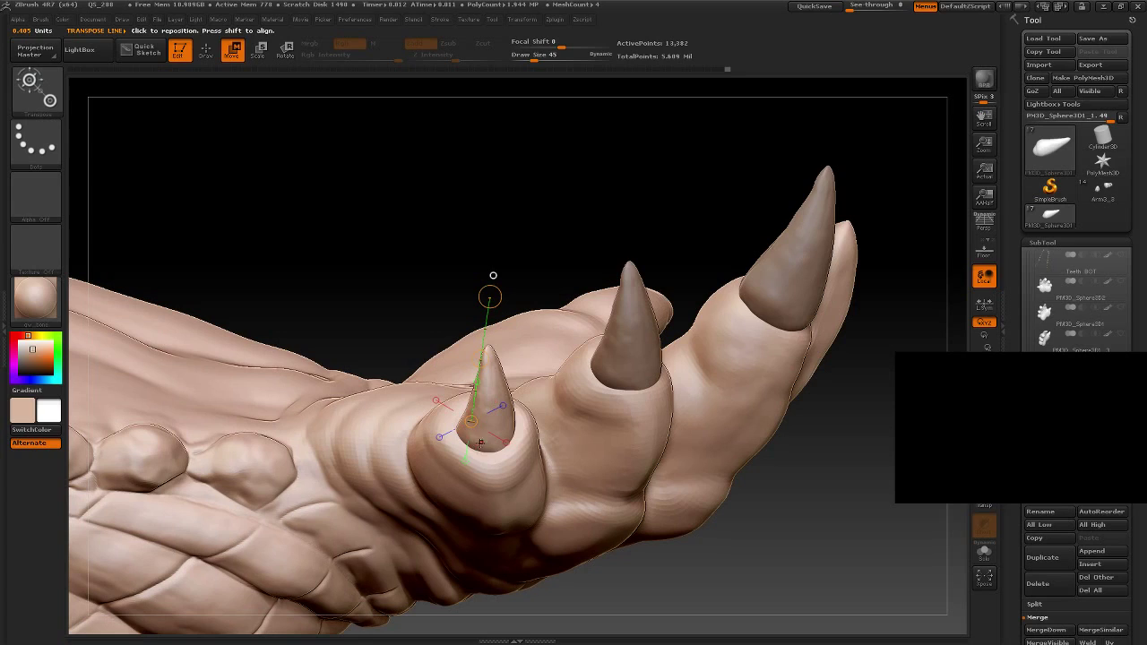
Step: Rotate the small claw upright on its fingertip, nudging it left to centre it
left_click_drag(487, 329, 492, 491)
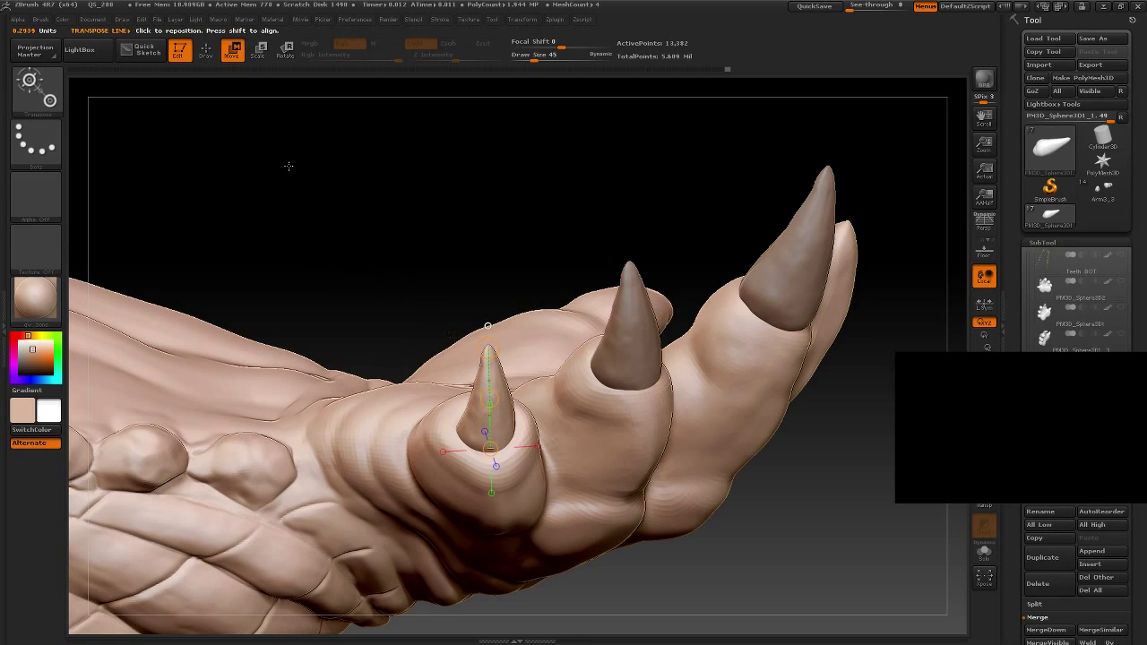
left_click(285, 49)
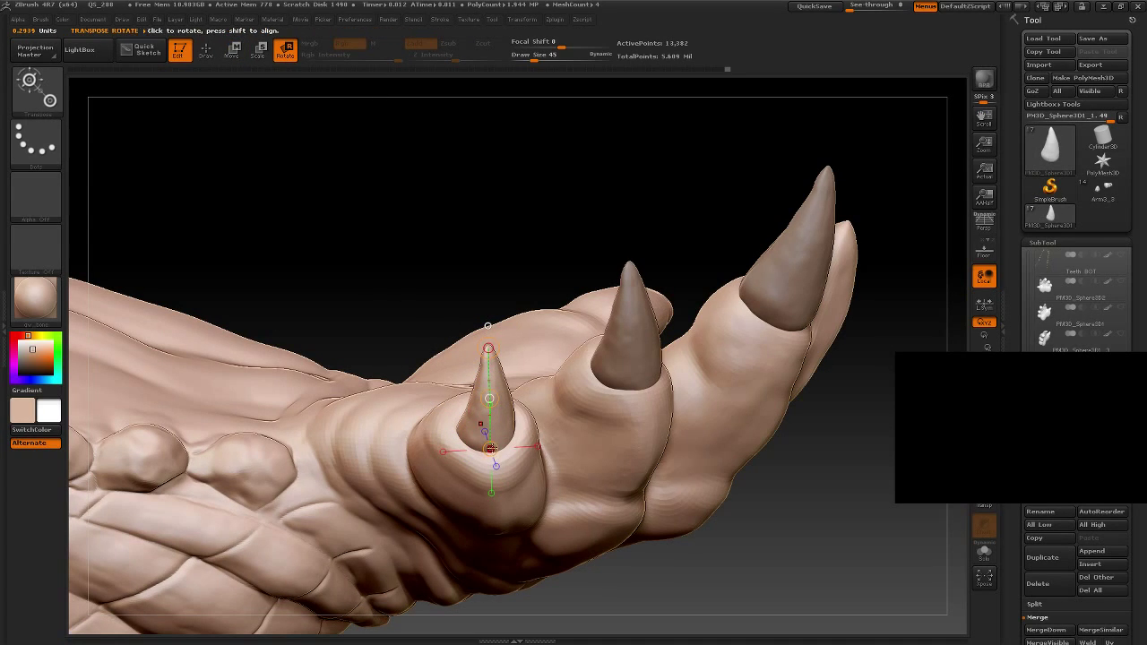
mouse_move(490, 448)
left_mouse_down()
mouse_move(489, 398)
mouse_move(491, 503)
mouse_move(491, 470)
left_mouse_up()
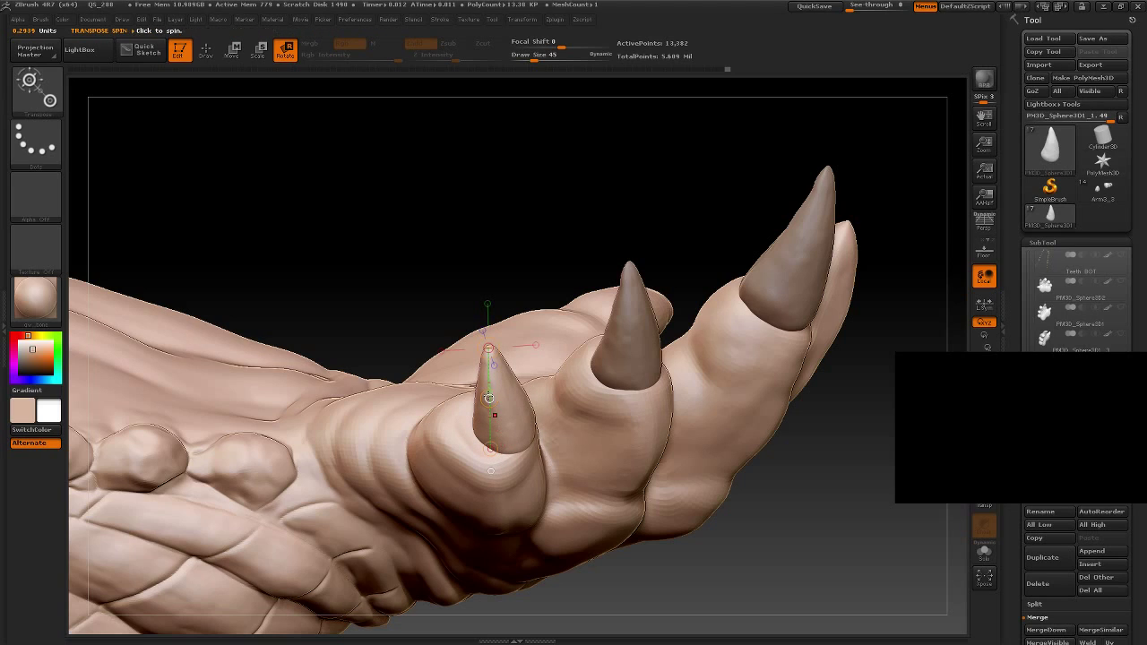
key("w")
left_click_drag(494, 415, 481, 414)
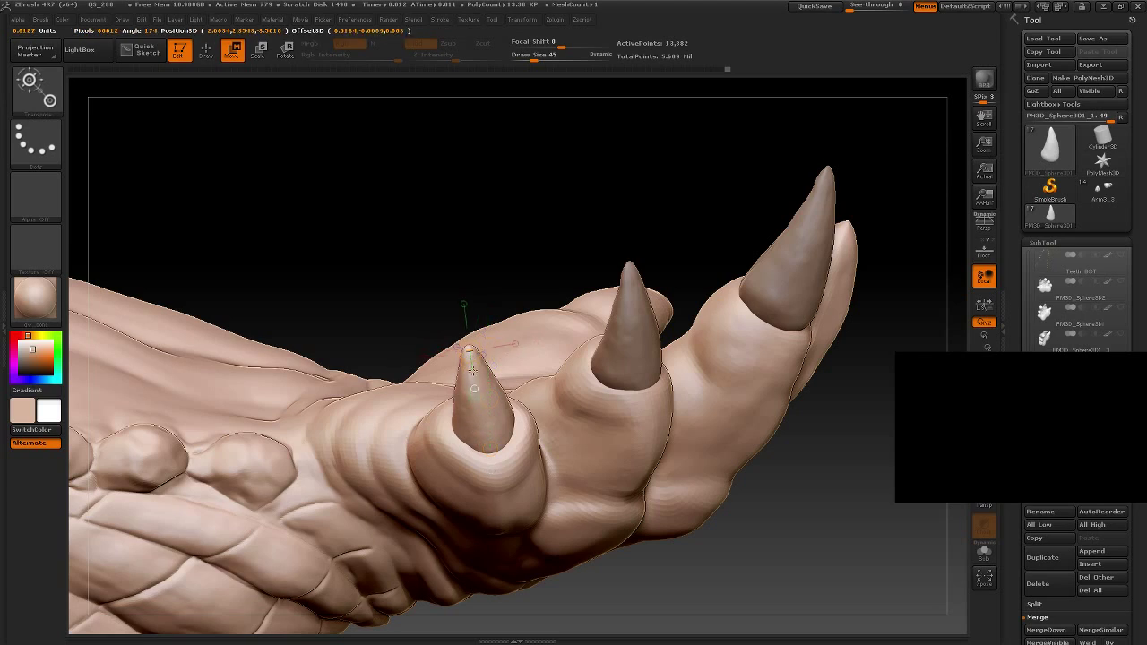
mouse_move(470, 352)
left_mouse_down()
mouse_move(495, 471)
mouse_move(466, 333)
left_mouse_up()
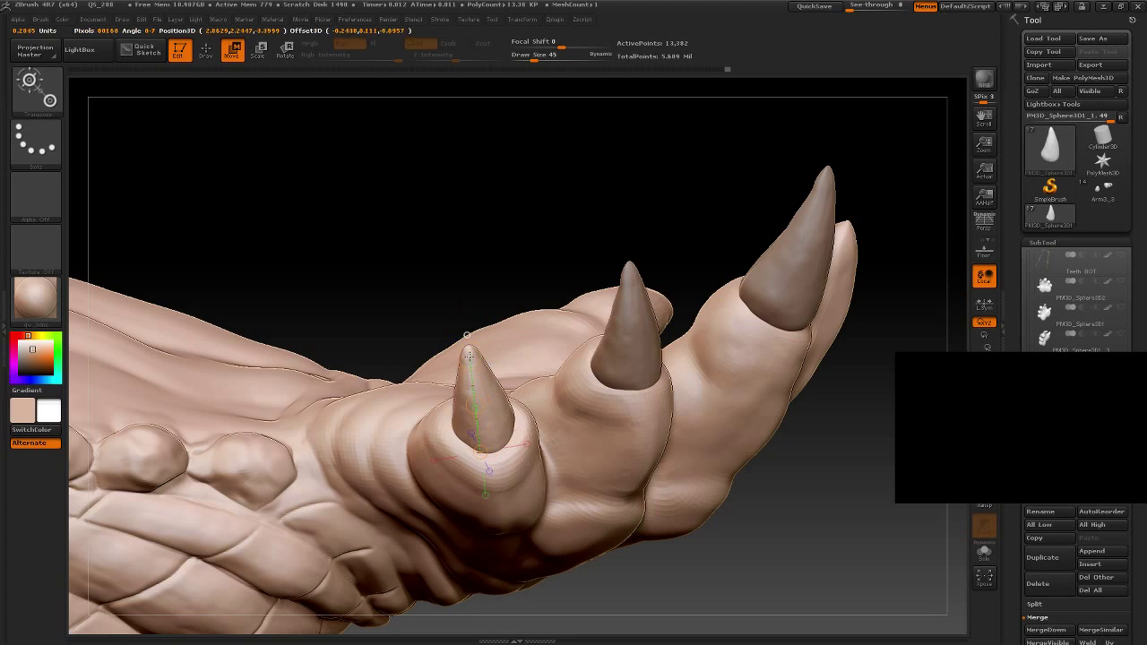
left_click(285, 49)
mouse_move(469, 354)
left_mouse_down()
mouse_move(481, 237)
mouse_move(484, 336)
left_mouse_up()
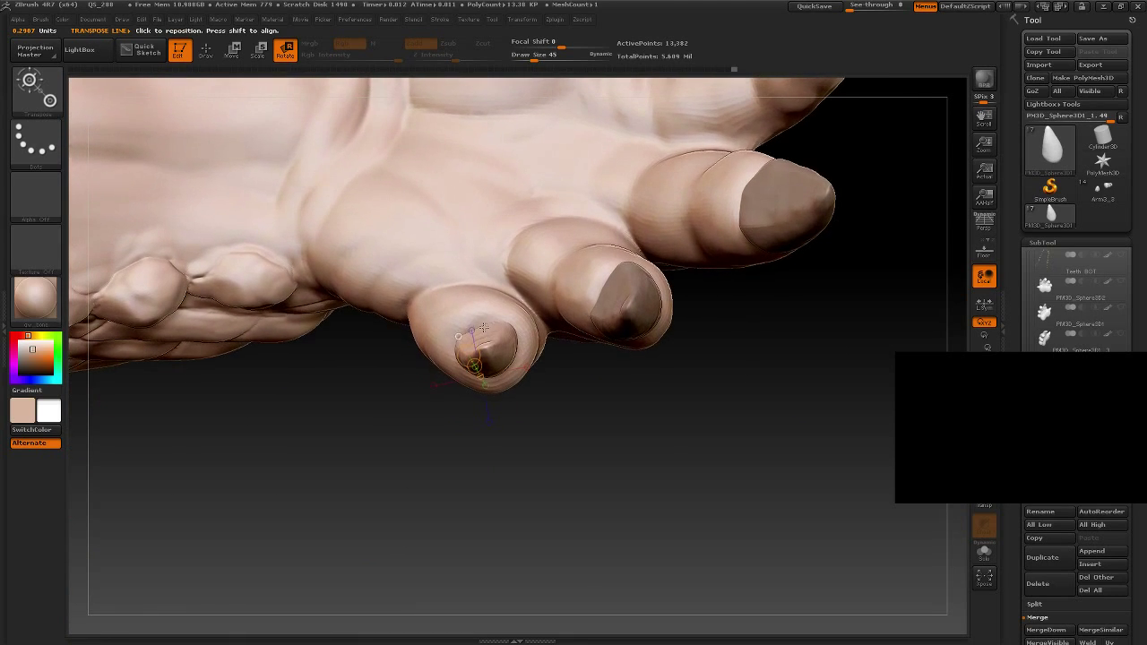
Step: Shift the small claw to follow its finger, checking the fit from the other side
key("w")
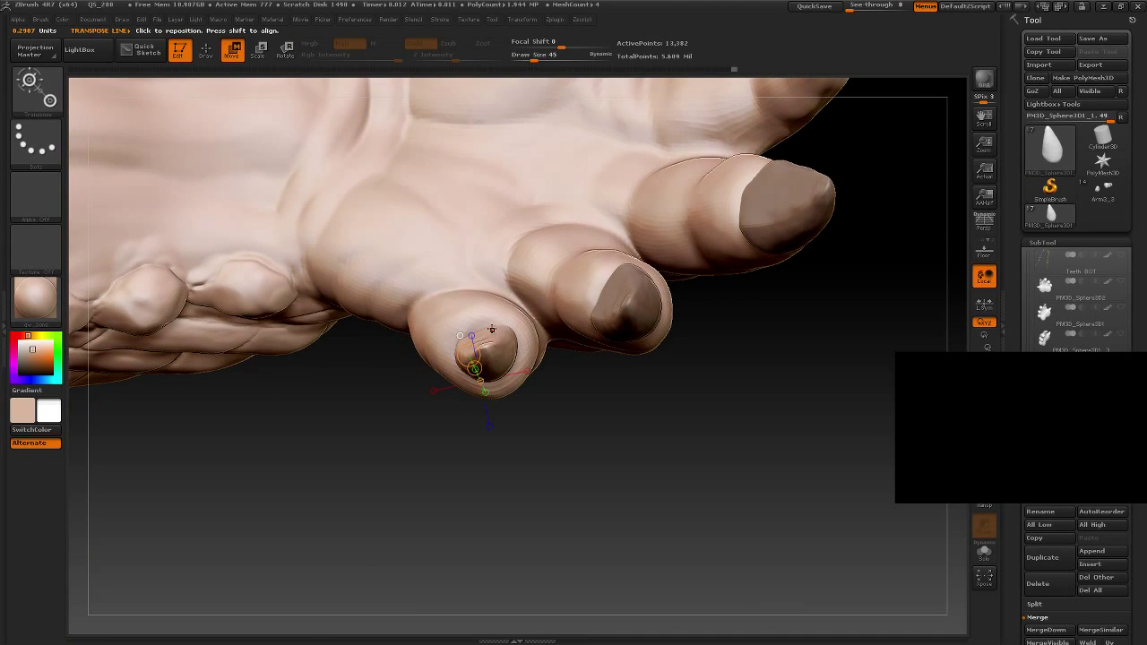
left_click_drag(494, 402, 490, 352)
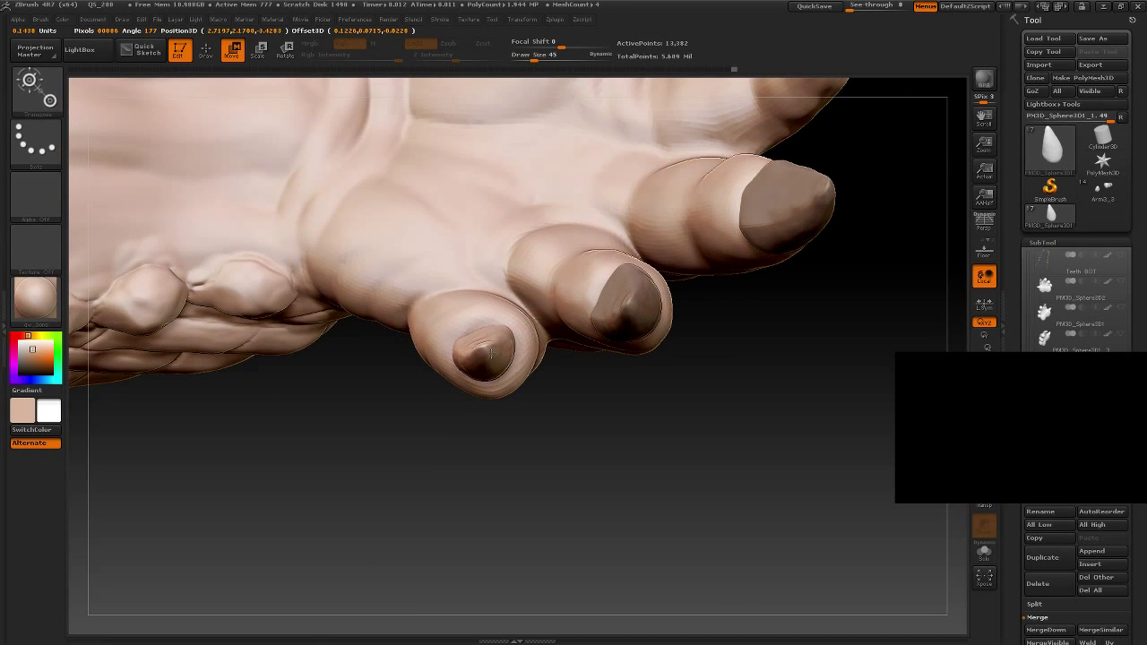
key("ctrl+z")
key("ctrl+shift+z")
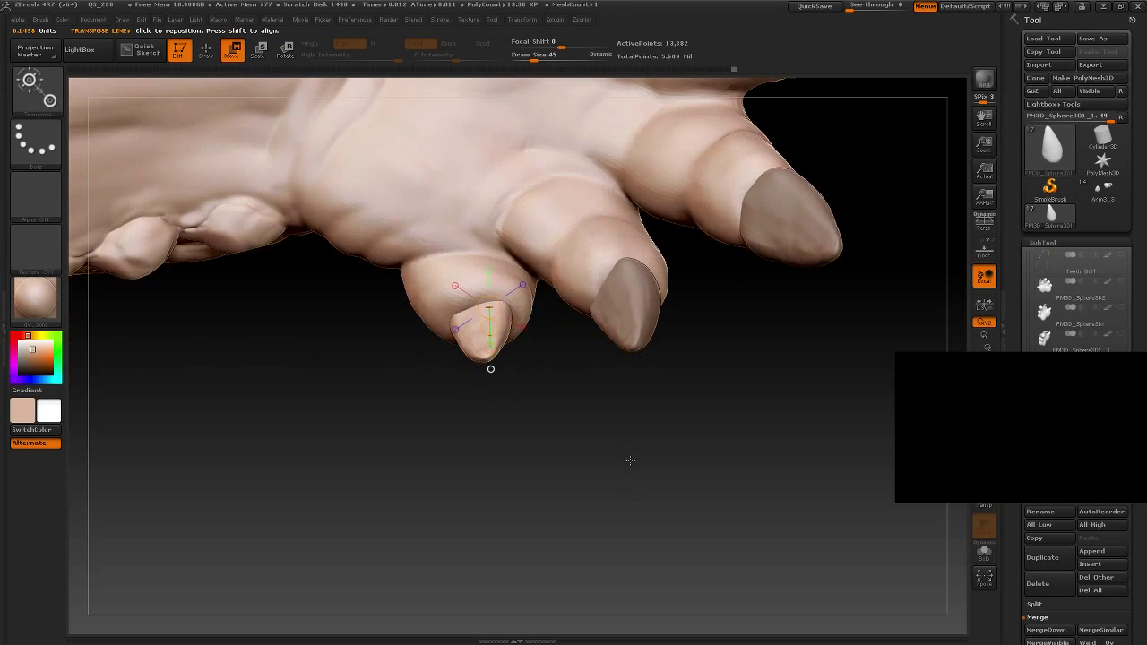
mouse_move(383, 448)
left_mouse_down()
mouse_move(544, 482)
mouse_move(474, 271)
left_mouse_up()
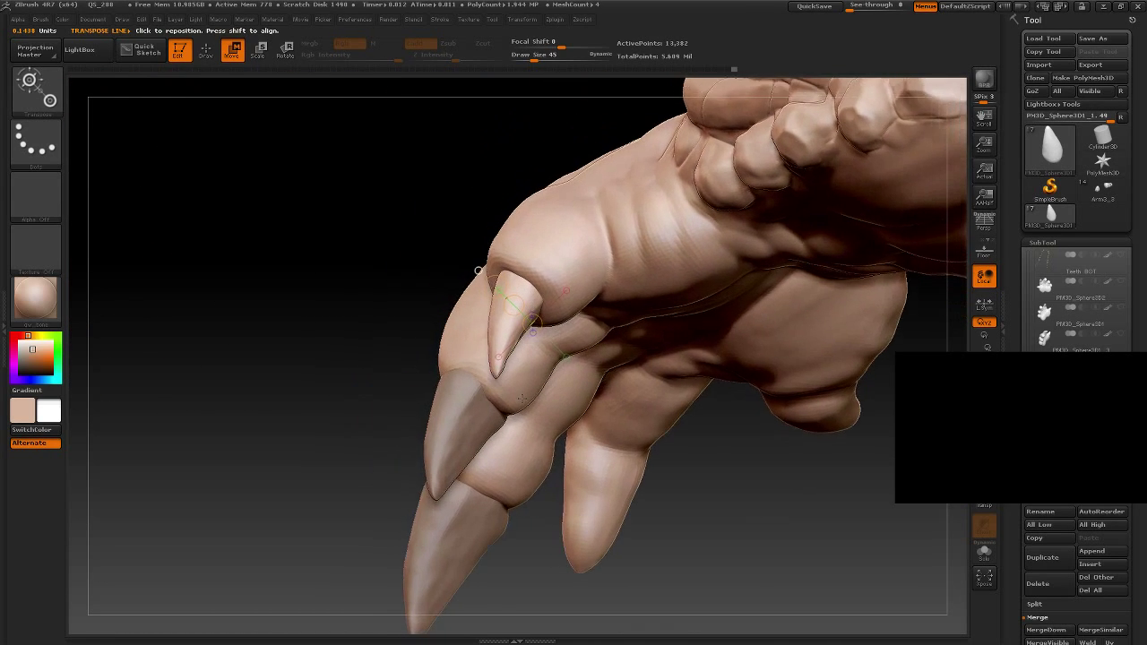
left_click_drag(514, 303, 484, 331)
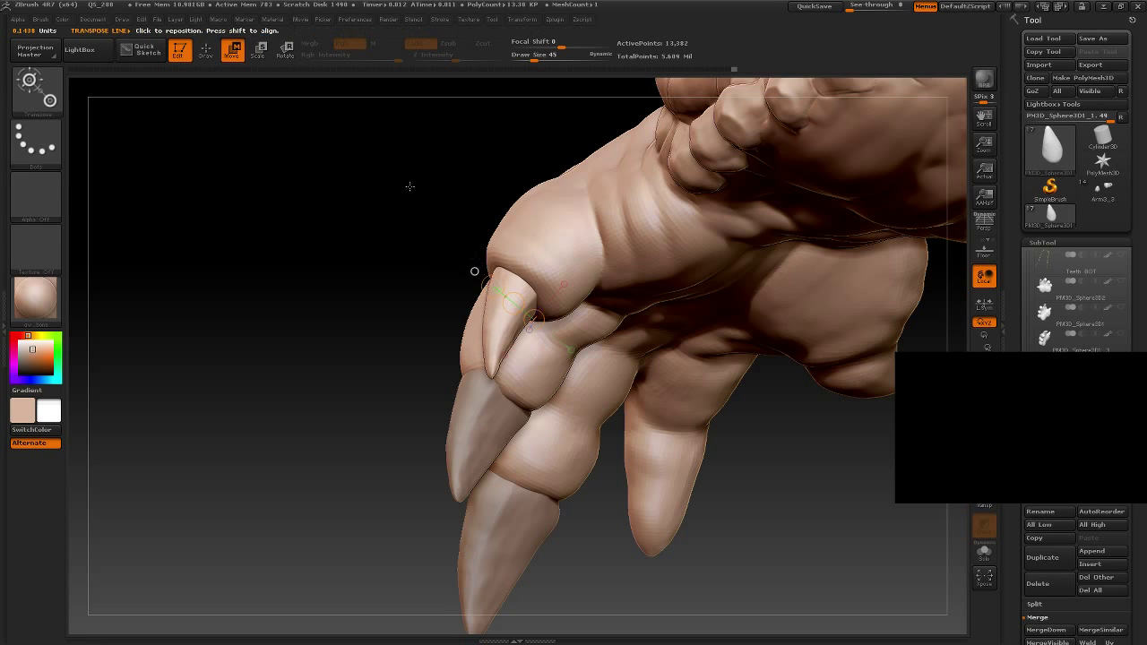
mouse_move(410, 185)
left_mouse_down()
mouse_move(602, 336)
mouse_move(660, 406)
mouse_move(678, 404)
mouse_move(654, 423)
left_mouse_up()
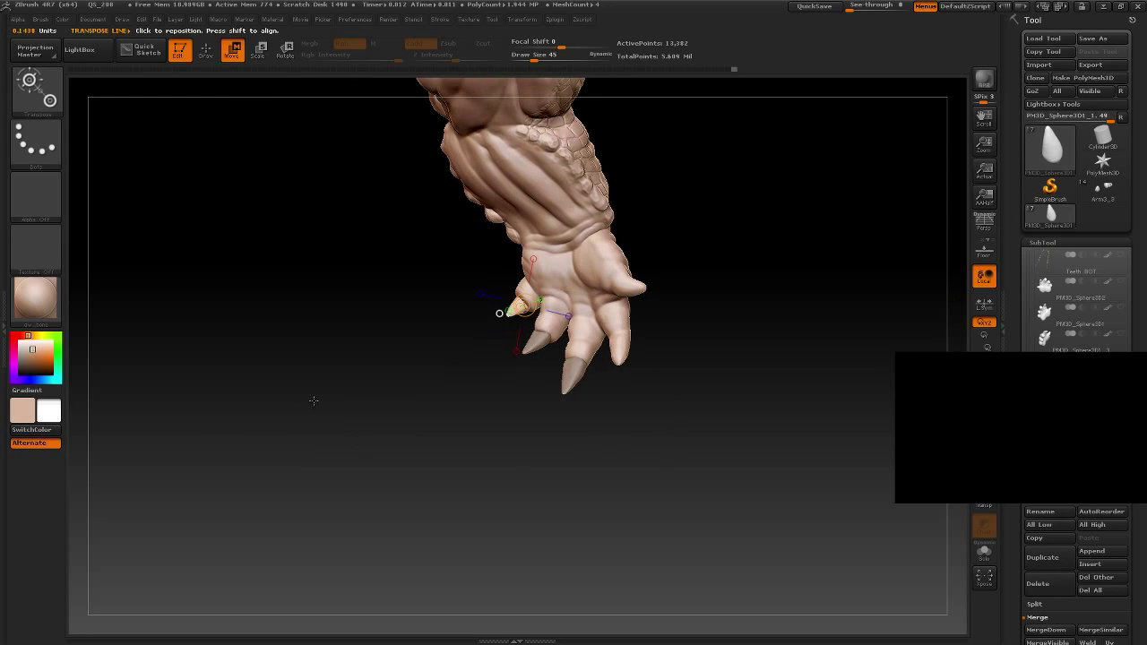
Step: Select the Clay brush, orbit around the forearm and hand to review the claws, then minimize ZBrush
left_click(206, 51)
mouse_move(647, 462)
left_mouse_down()
mouse_move(686, 364)
mouse_move(624, 431)
mouse_move(659, 410)
mouse_move(688, 341)
left_mouse_up()
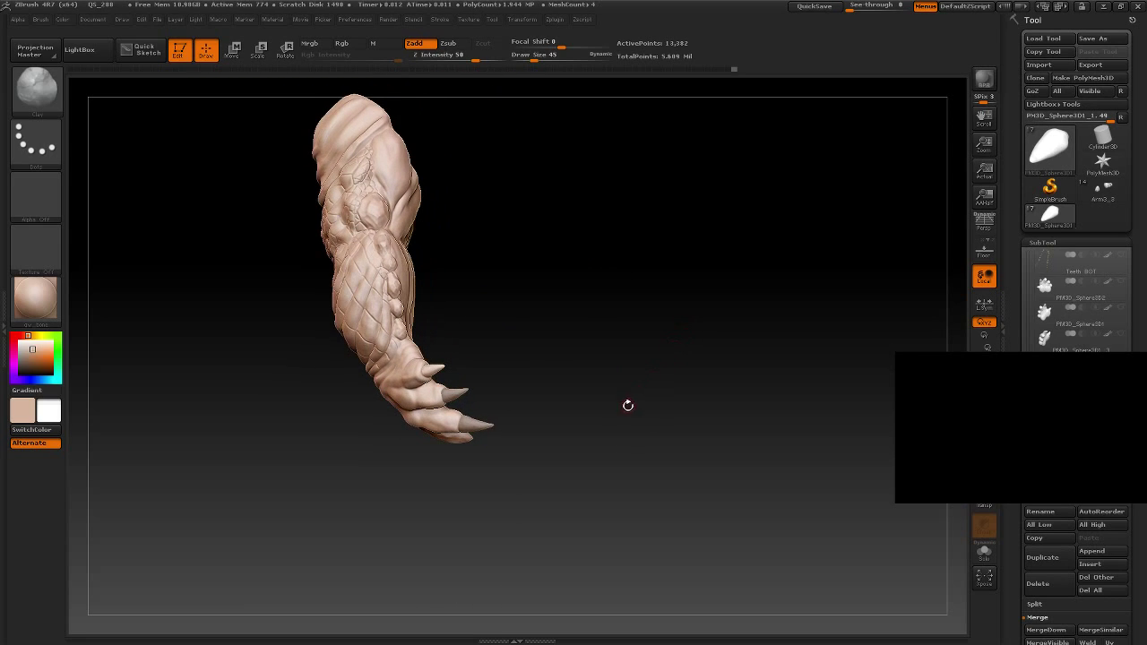
left_click_drag(627, 404, 655, 410)
mouse_move(524, 381)
left_mouse_down()
mouse_move(532, 374)
mouse_move(512, 455)
mouse_move(514, 368)
mouse_move(572, 429)
mouse_move(564, 356)
mouse_move(652, 344)
left_mouse_up()
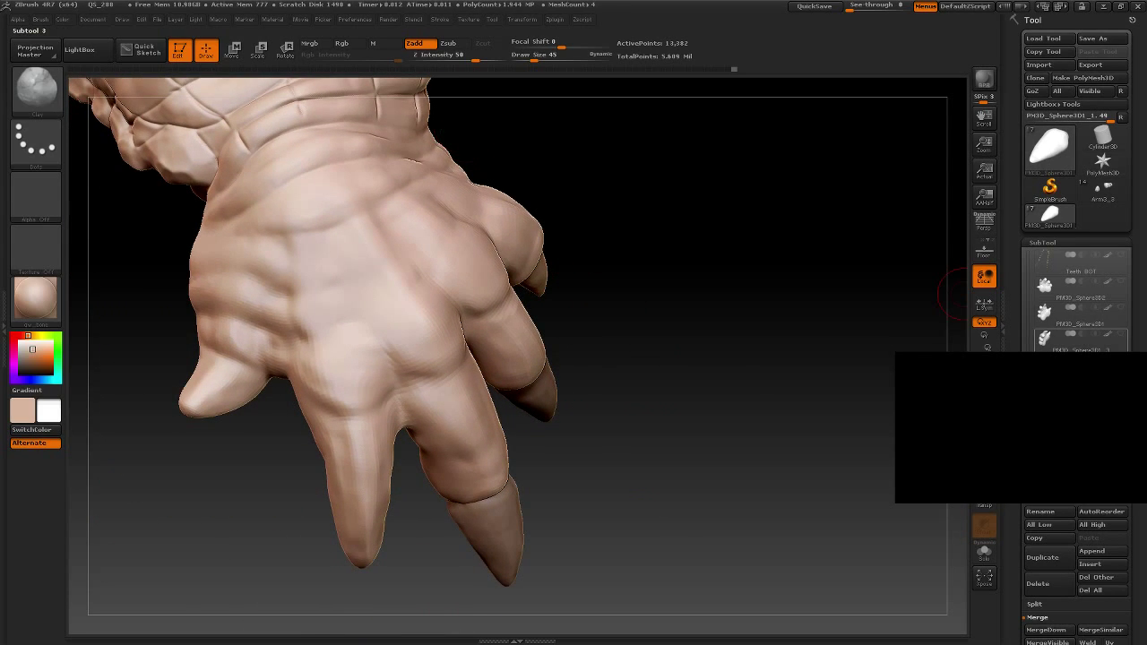
mouse_move(1075, 339)
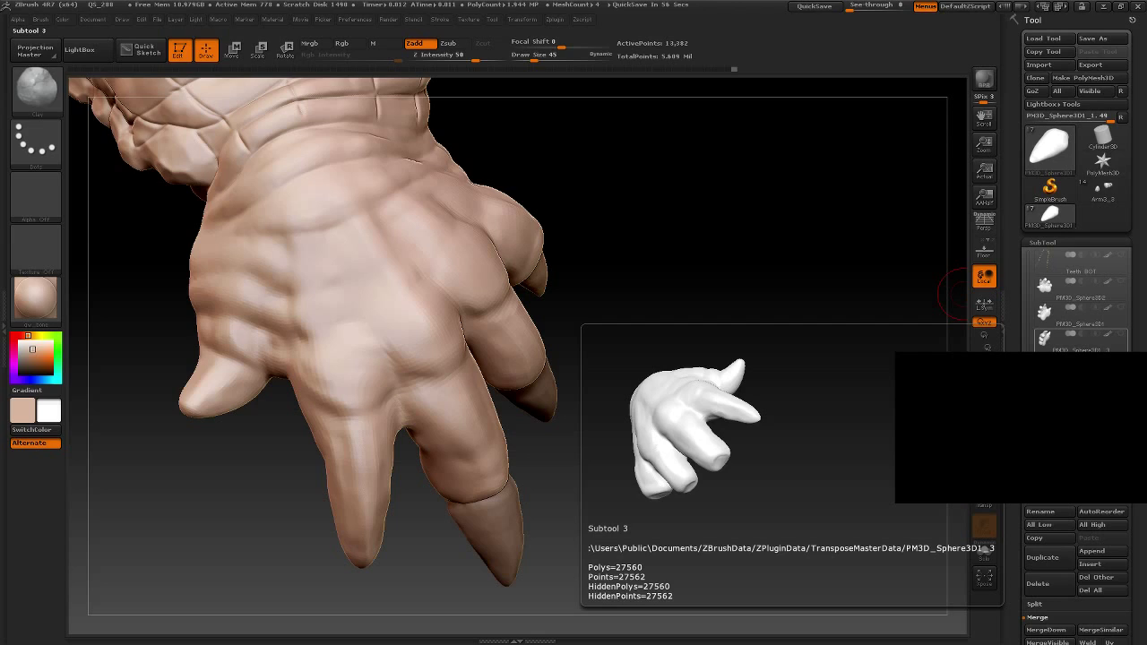
left_click(1103, 6)
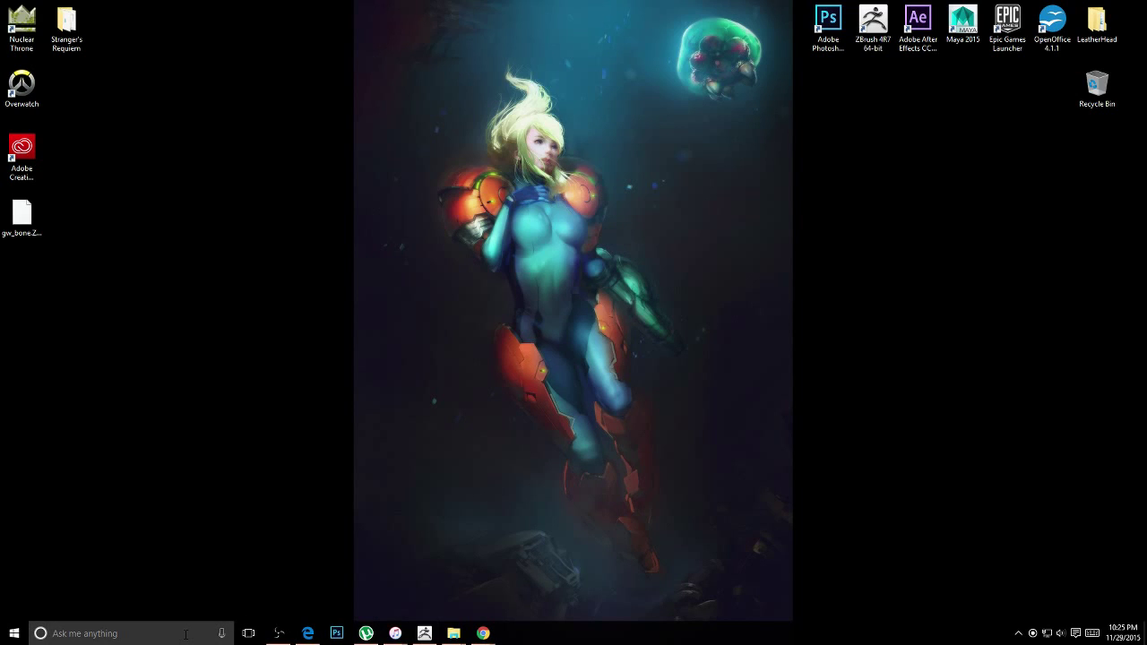
Step: Show the hidden notification-area icons and bring up the orange background app
left_click(11, 635)
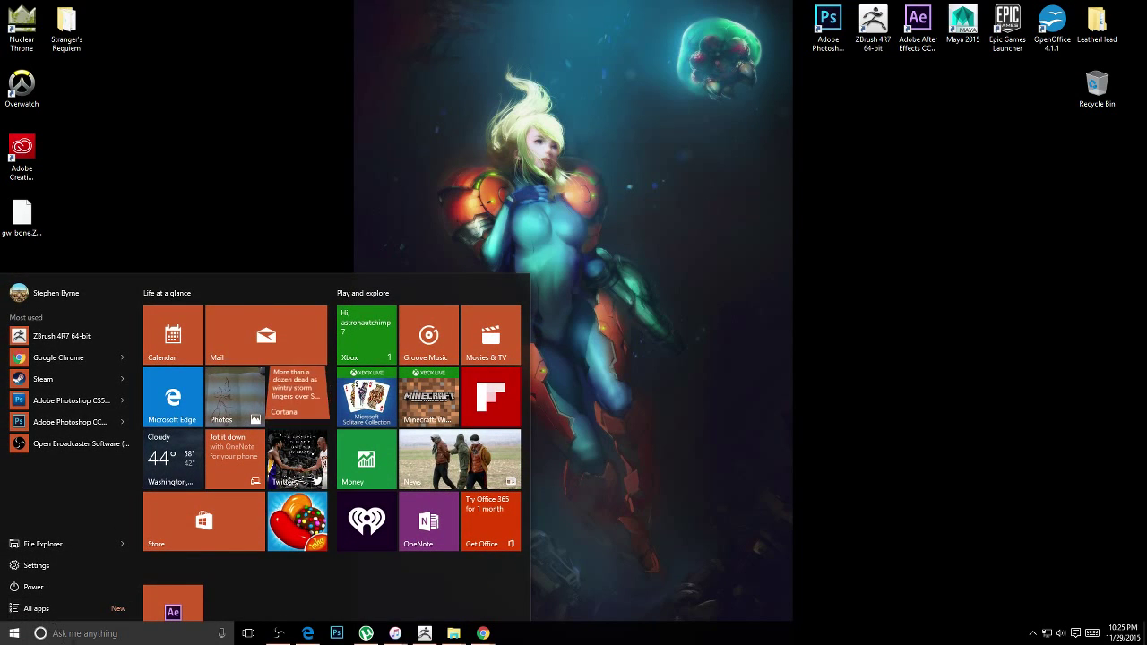
left_click(91, 634)
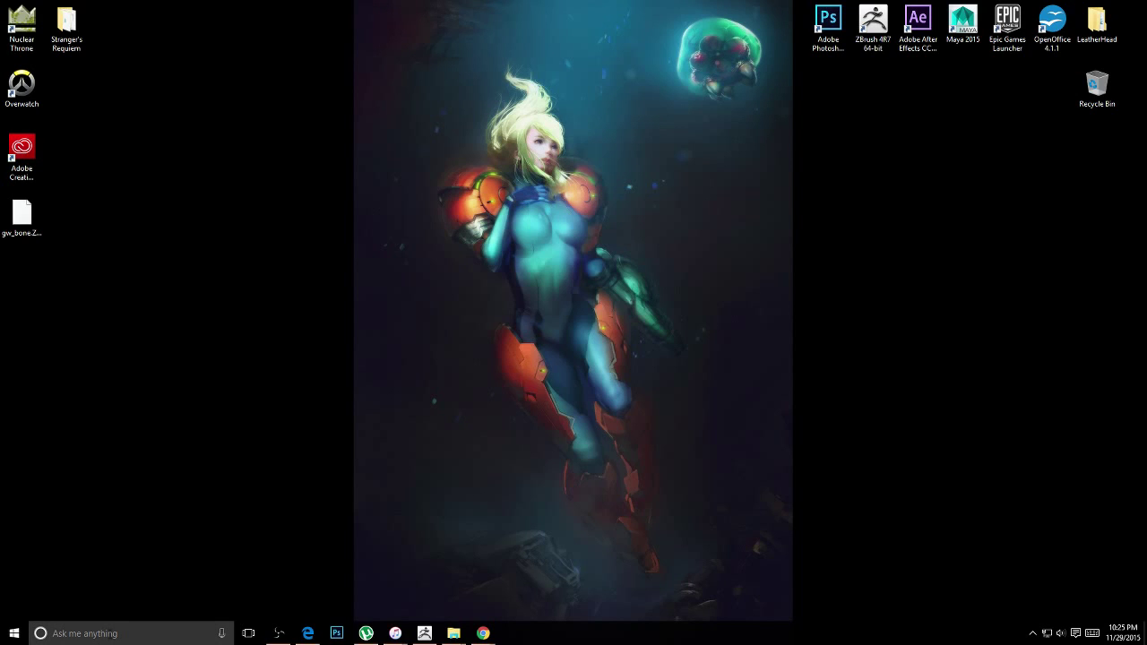
left_click(15, 633)
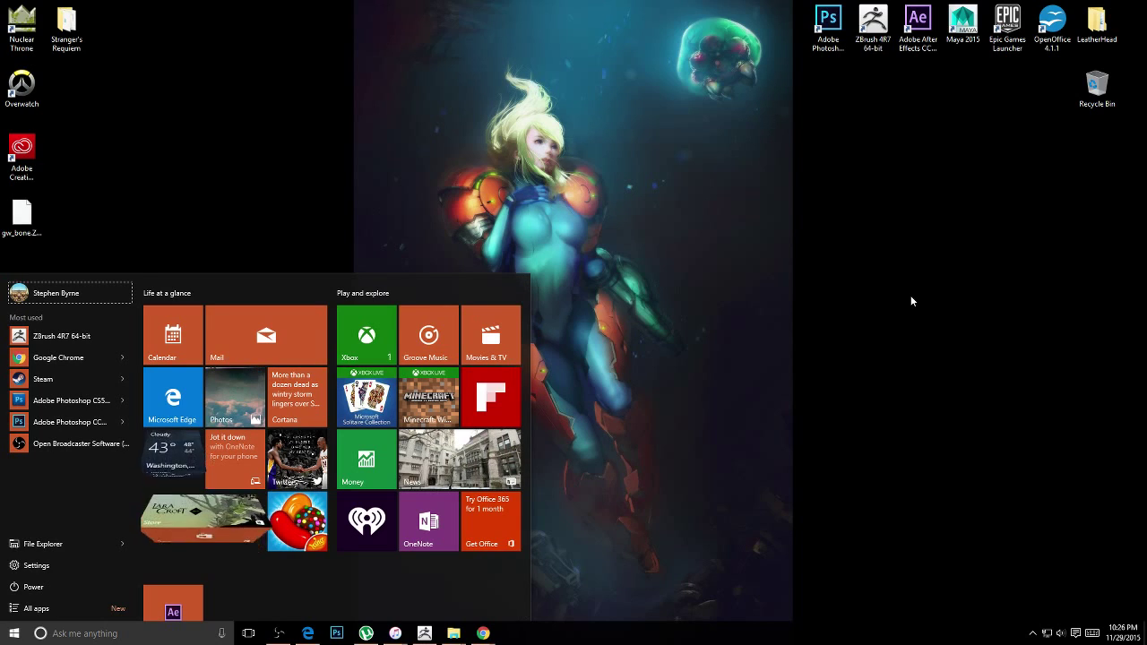
left_click(1010, 212)
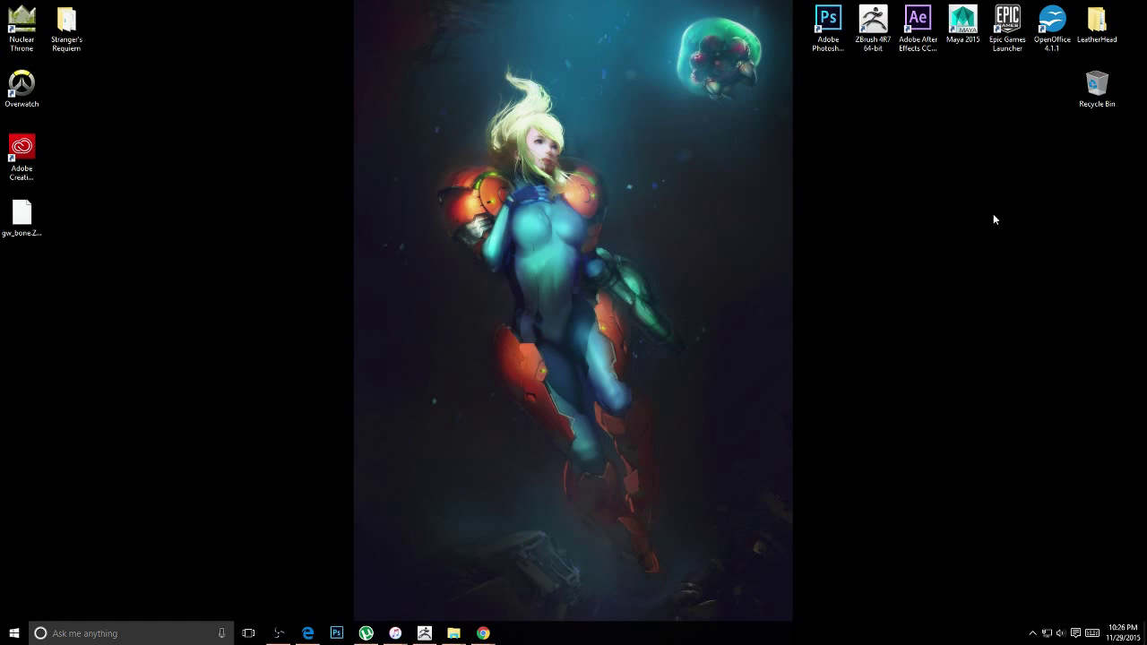
left_click(1032, 634)
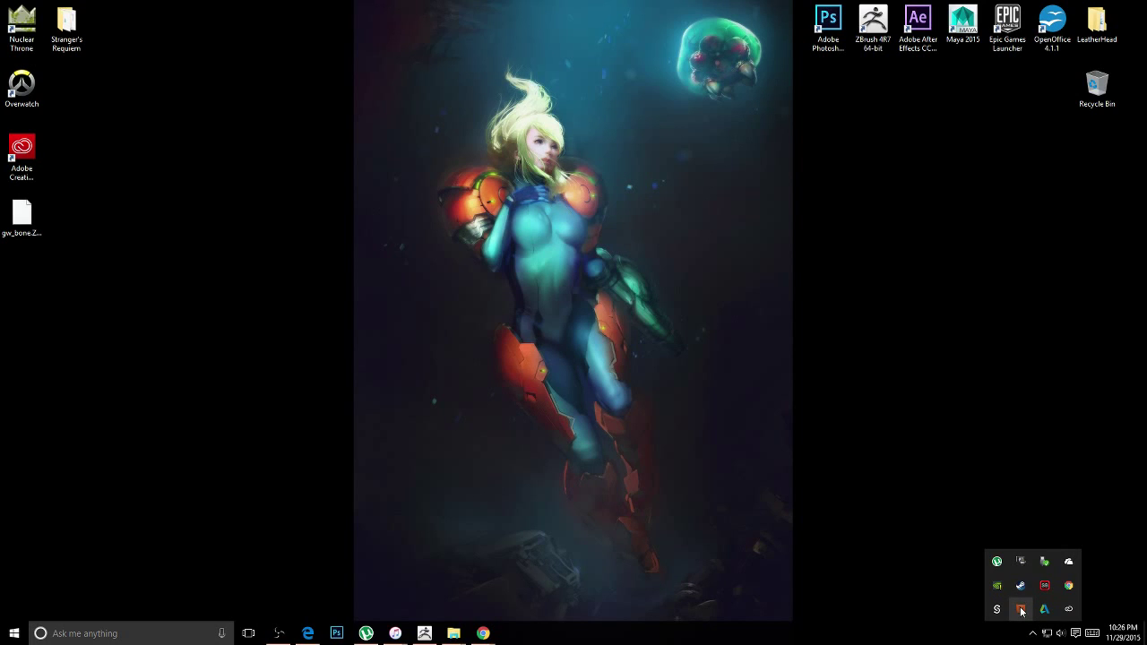
left_click(1021, 609)
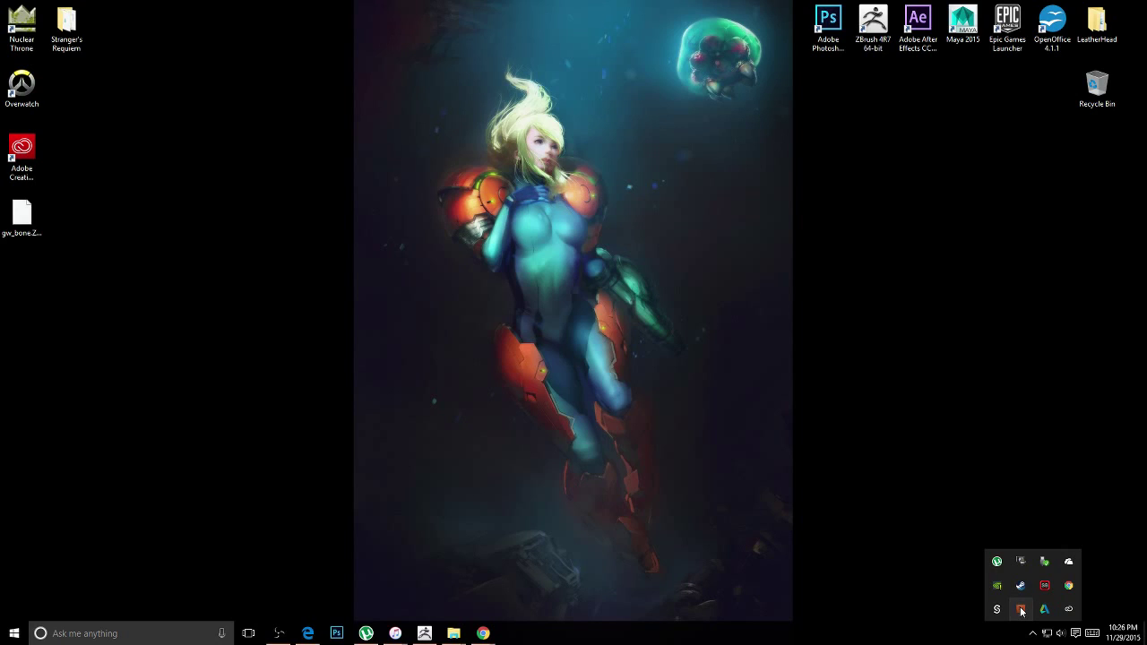
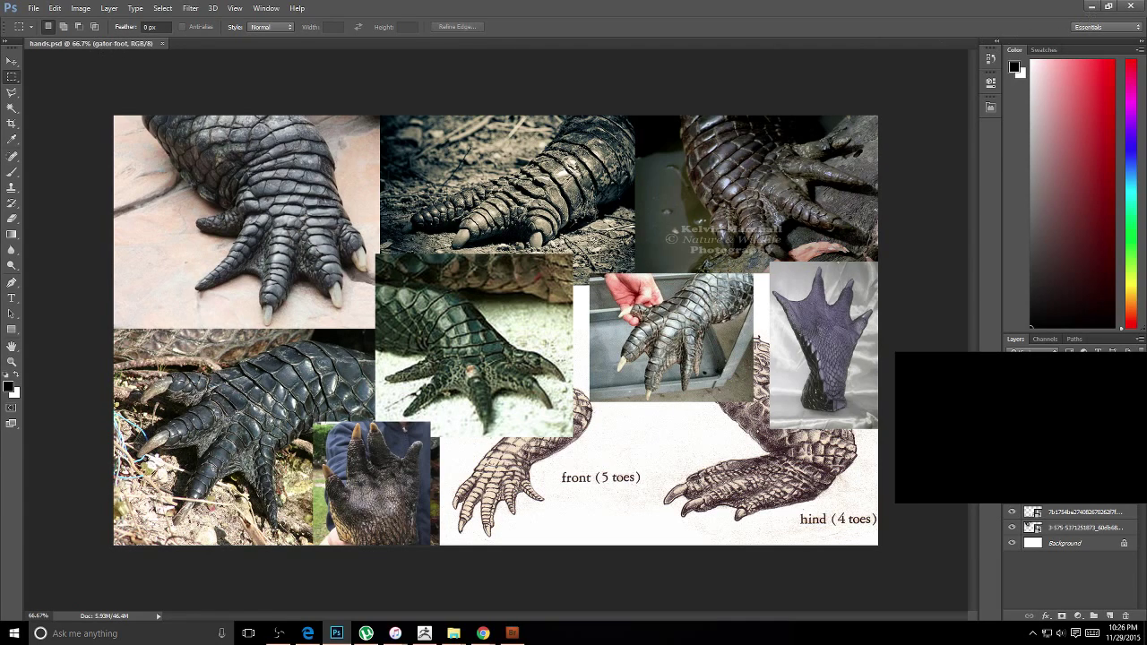
Step: Float the alligator-foot reference collage, move it off-screen, and bring ZBrush to the front
key("v")
left_click_drag(89, 43, 404, 41)
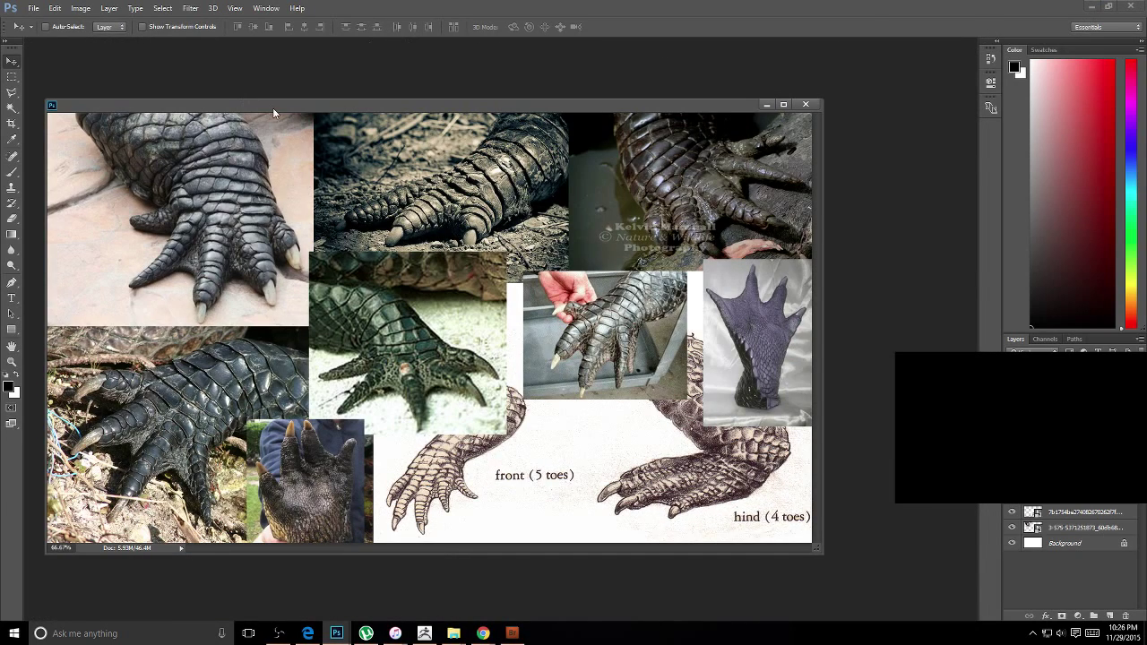
left_click_drag(273, 112, 1146, 117)
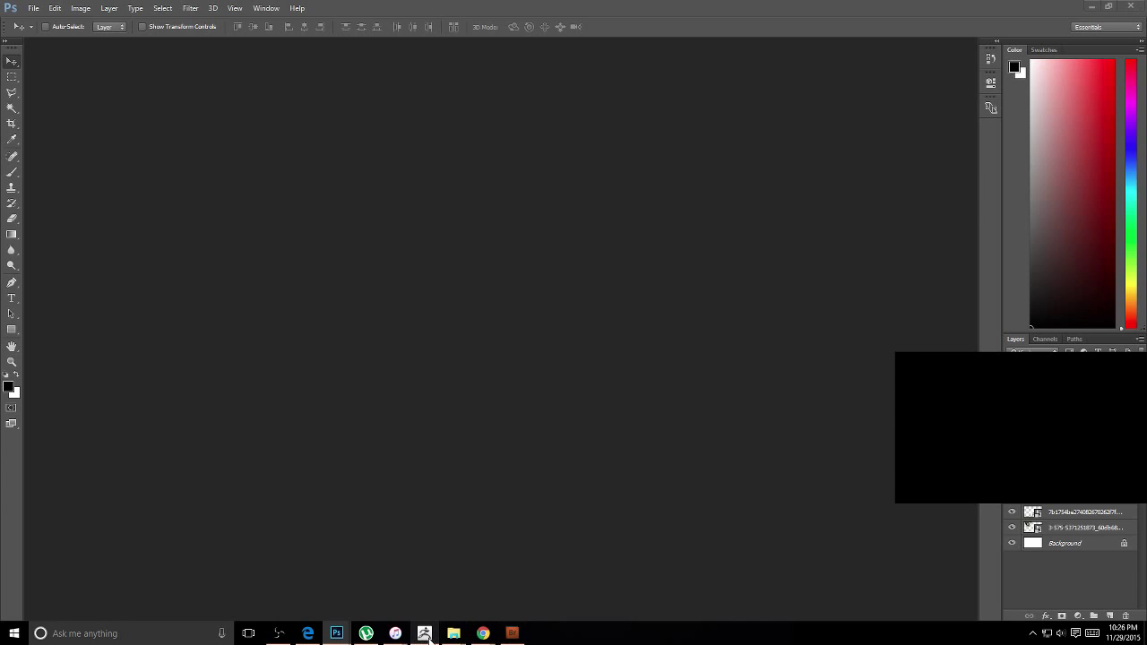
left_click(428, 637)
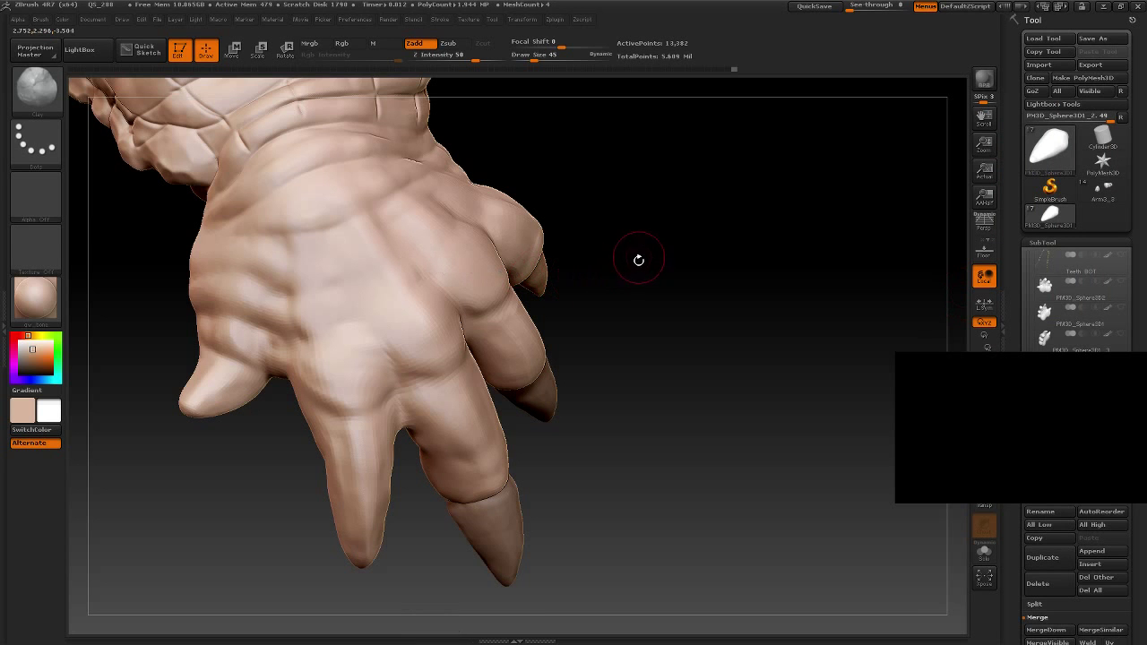
Step: Make Arm3_1 the active subtool while orbiting around the clawed hand
mouse_move(637, 256)
left_mouse_down()
mouse_move(650, 323)
mouse_move(675, 215)
left_mouse_up()
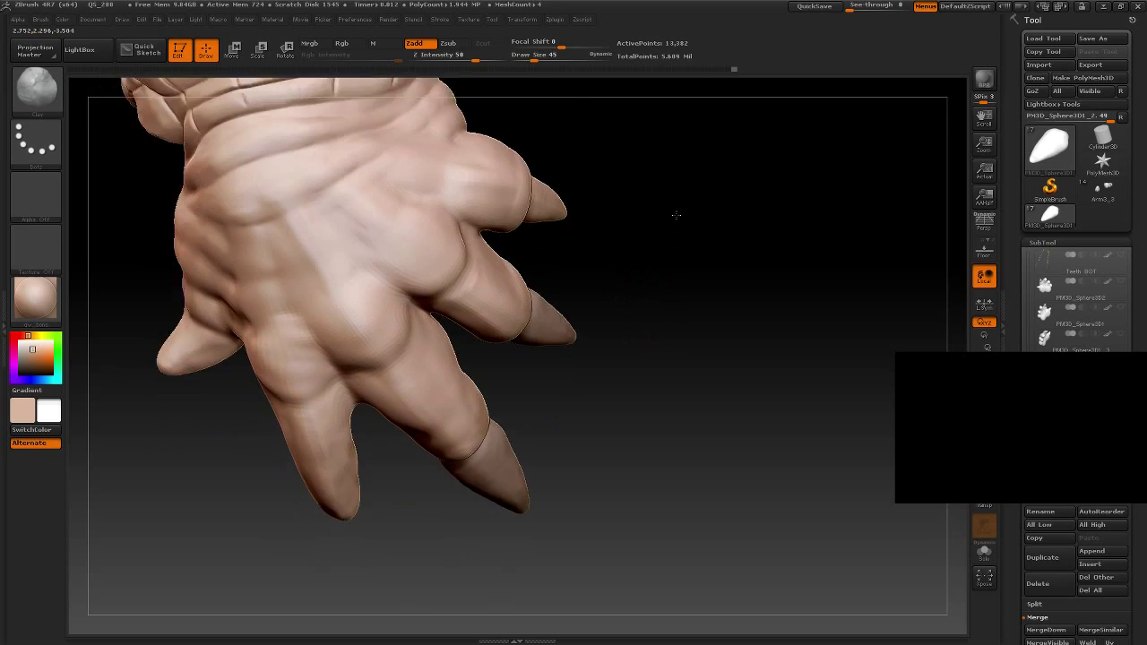
left_click_drag(699, 321, 665, 256)
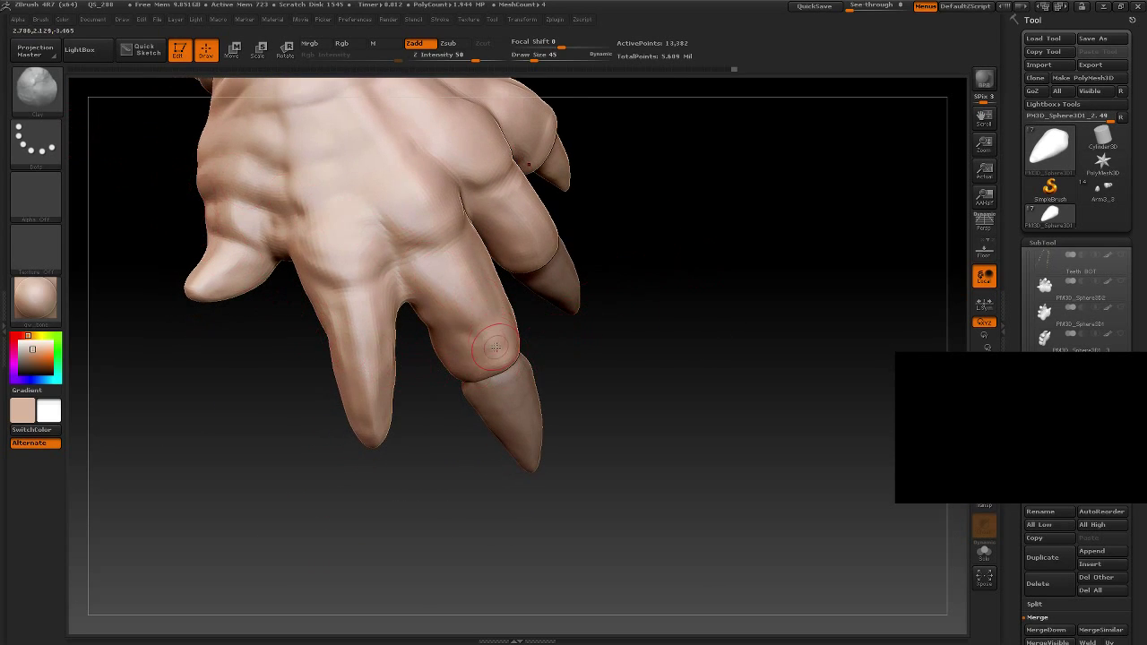
mouse_move(646, 345)
left_mouse_down("alt")
mouse_move(701, 337)
mouse_move(630, 348)
mouse_move(668, 332)
mouse_move(668, 287)
left_mouse_up("alt")
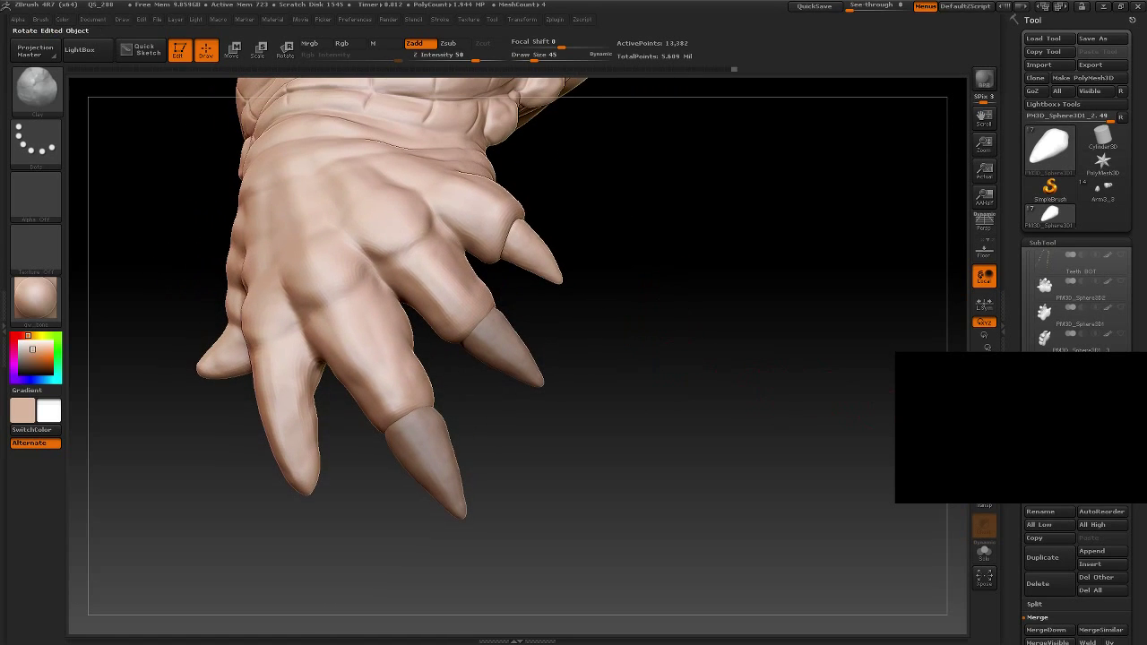
left_click(1066, 338)
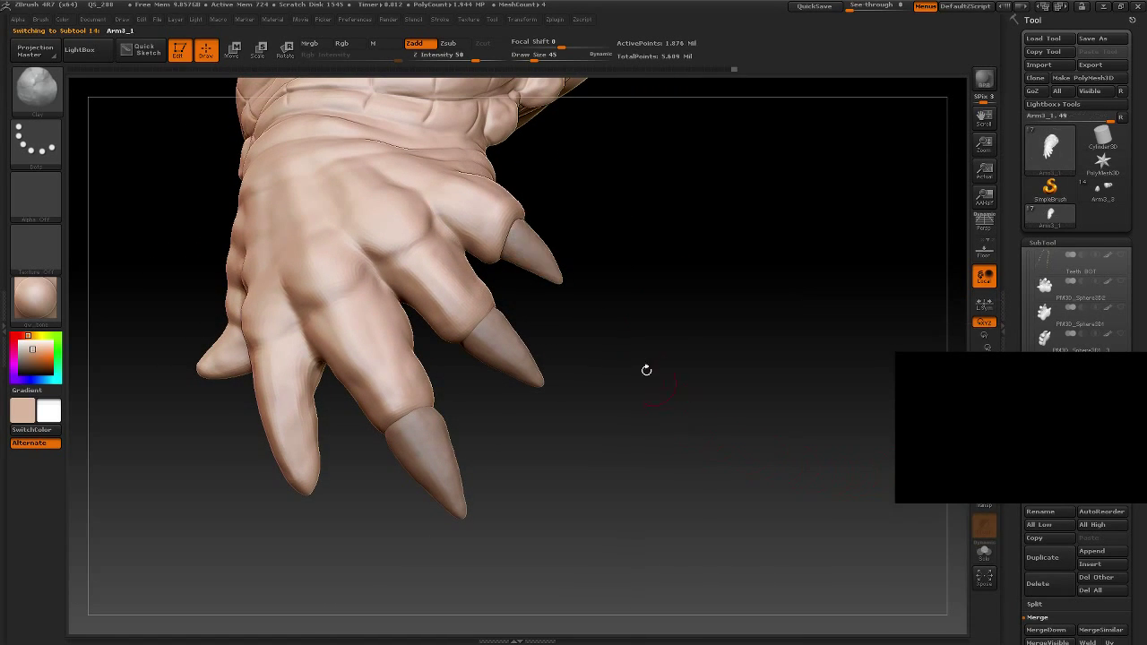
mouse_move(628, 224)
left_mouse_down()
mouse_move(626, 210)
mouse_move(594, 314)
mouse_move(620, 328)
mouse_move(624, 373)
mouse_move(586, 394)
mouse_move(556, 384)
mouse_move(594, 371)
mouse_move(607, 340)
mouse_move(581, 337)
mouse_move(597, 343)
mouse_move(624, 271)
left_mouse_up()
Step: Turn the hand so its back faces forward, with the brush palette ready
mouse_move(634, 328)
left_mouse_down()
mouse_move(648, 341)
mouse_move(653, 274)
mouse_move(616, 338)
left_mouse_up()
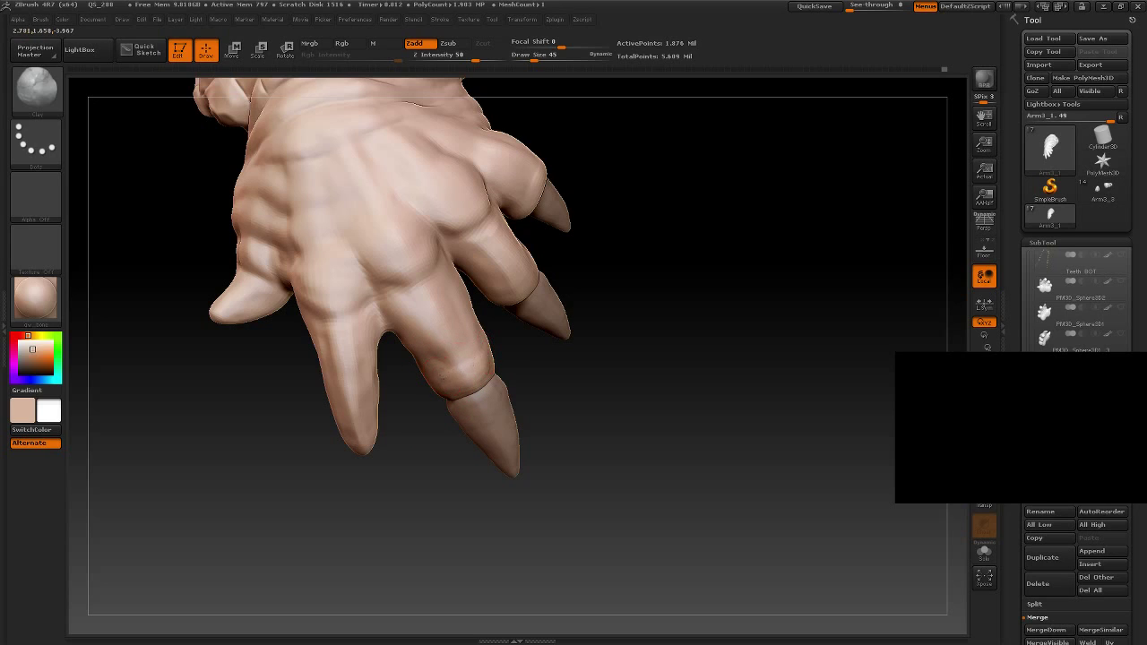
mouse_move(488, 378)
left_mouse_down("alt")
mouse_move(617, 384)
mouse_move(633, 335)
mouse_move(622, 317)
mouse_move(547, 371)
left_mouse_up("alt")
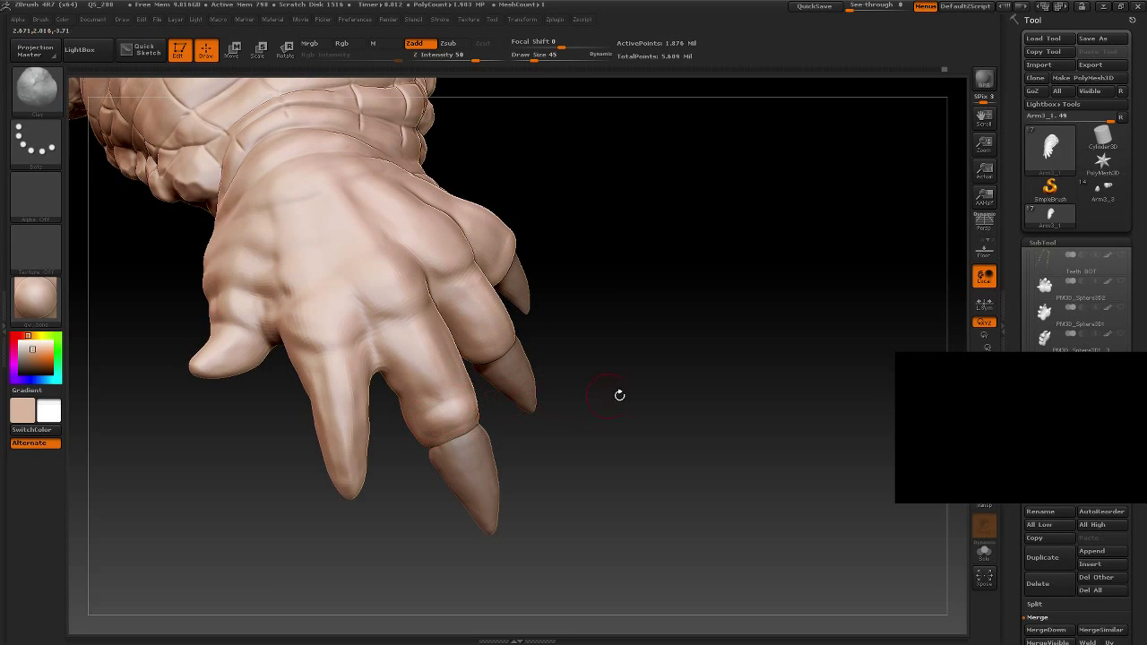
left_click_drag(619, 394, 453, 391)
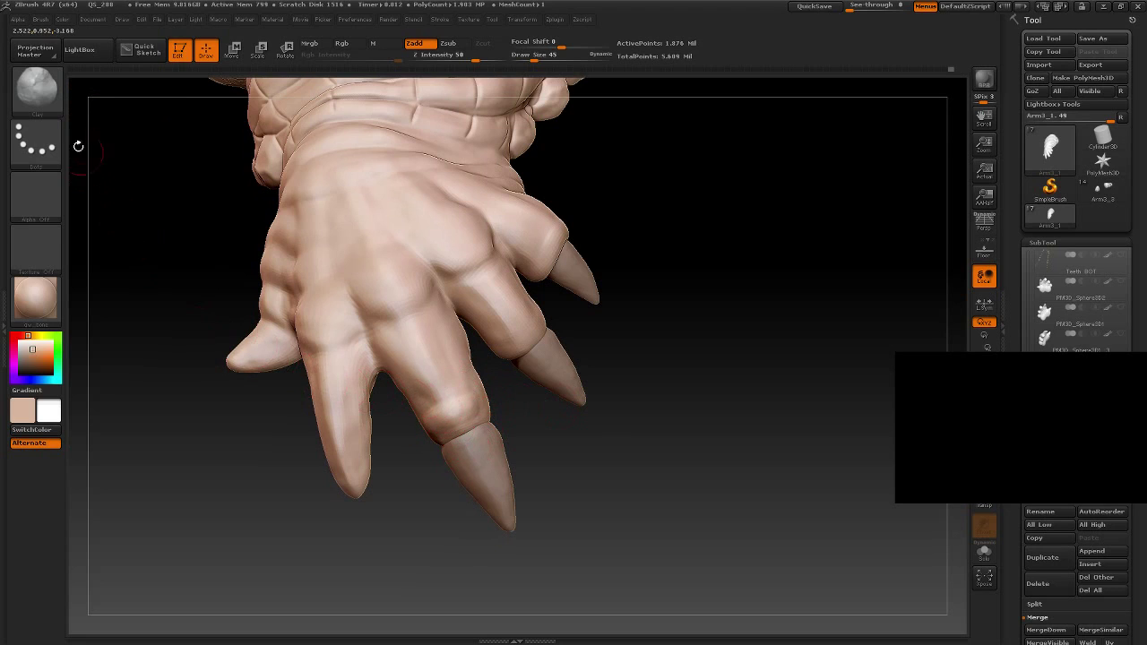
left_click(36, 87)
Step: Pick the Dam_Standard brush and frame the claws and fingers from several angles
left_click(215, 100)
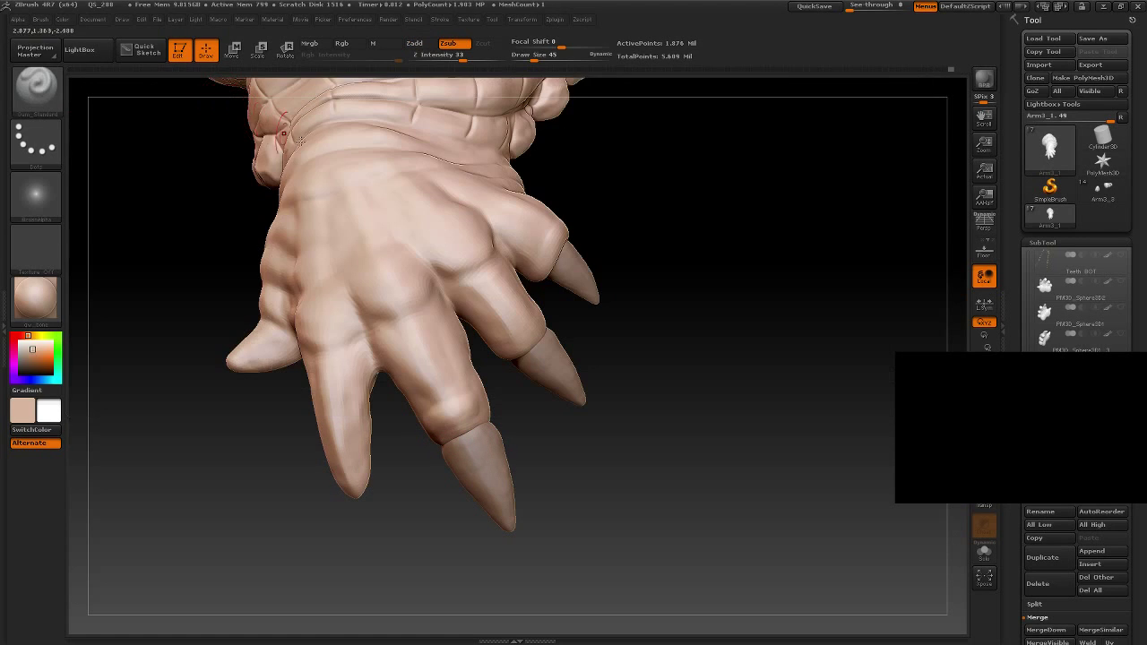
mouse_move(626, 478)
left_mouse_down()
mouse_move(638, 445)
mouse_move(551, 443)
left_mouse_up()
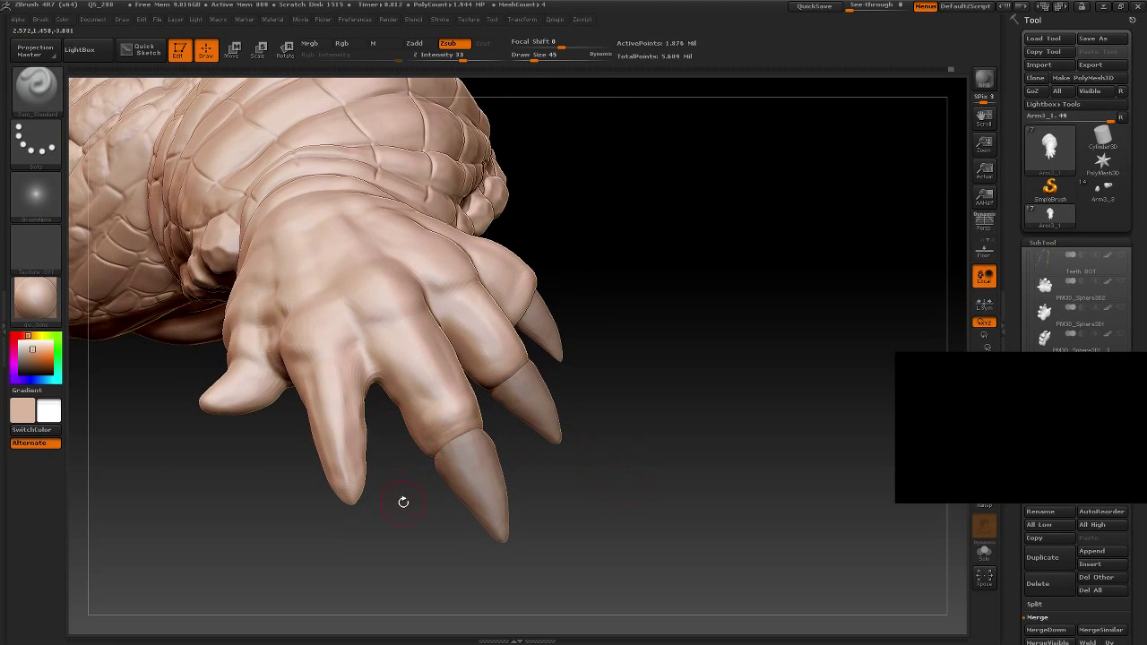
left_click_drag(403, 502, 417, 414)
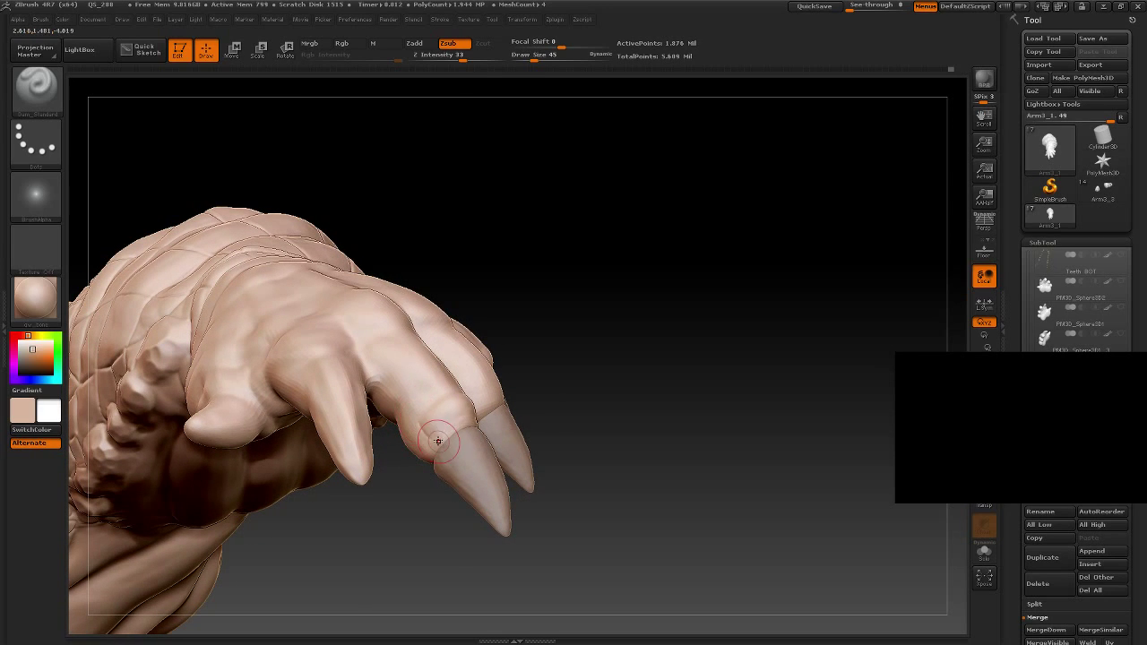
left_click_drag(422, 389, 561, 481)
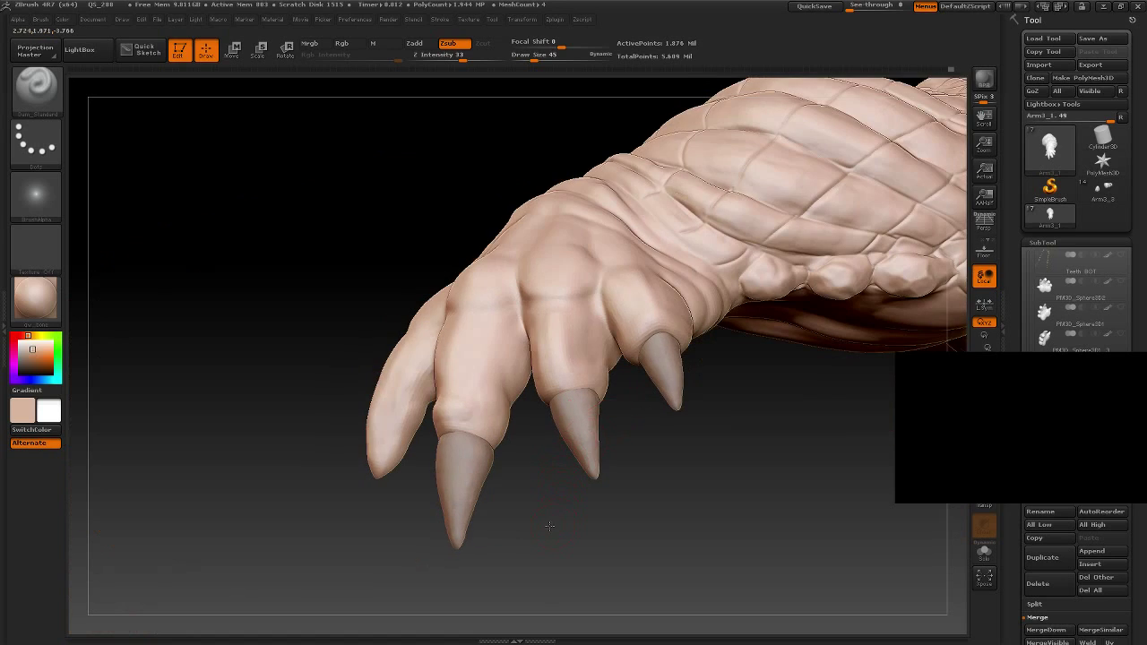
left_click_drag(551, 527, 484, 426)
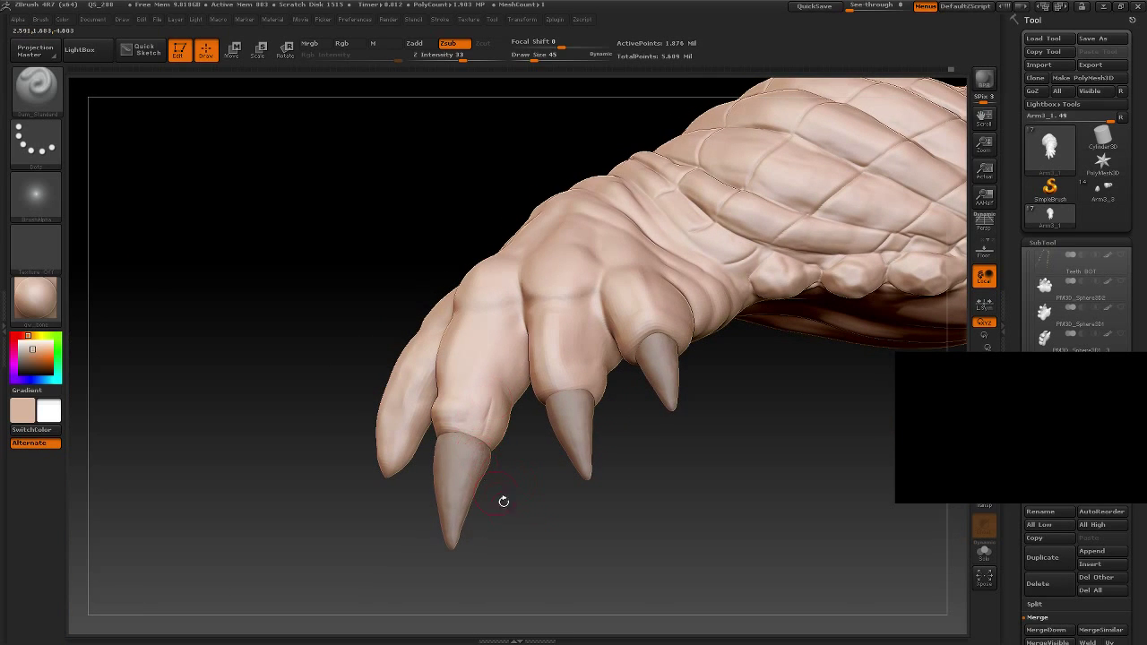
left_click_drag(504, 501, 450, 379)
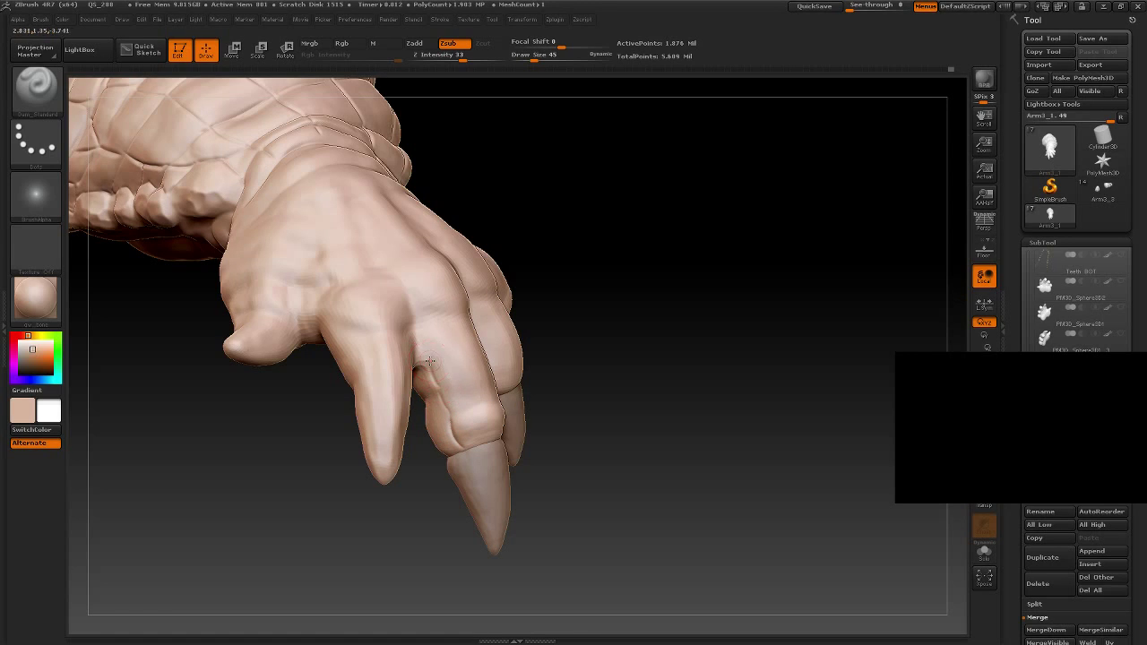
left_click_drag(540, 383, 496, 310)
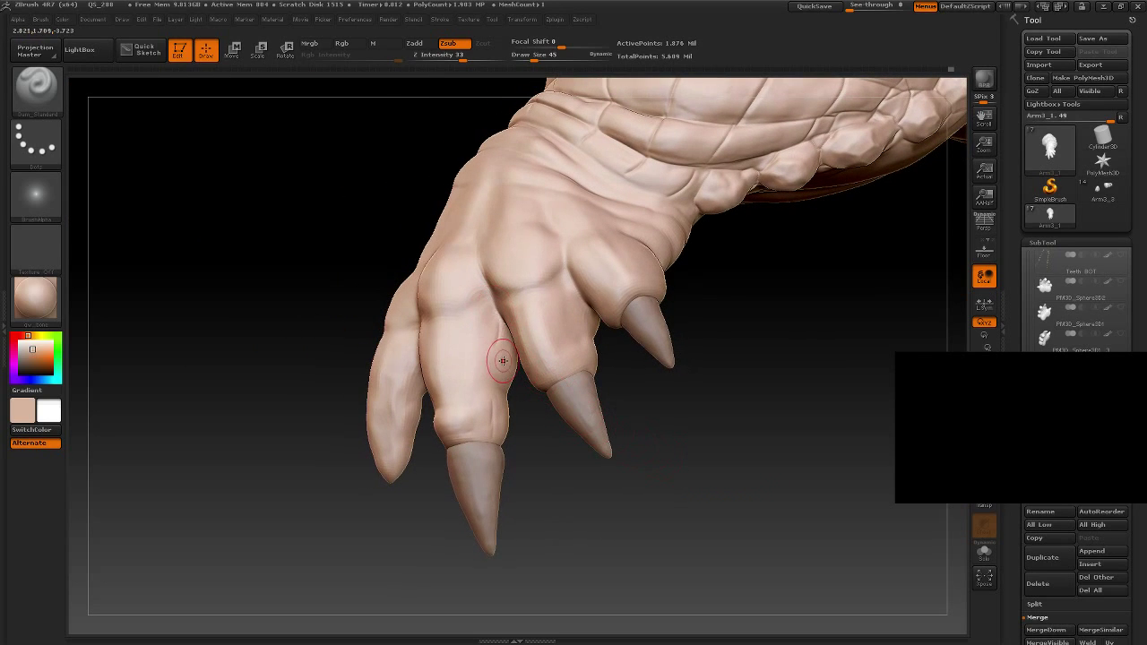
mouse_move(566, 517)
left_mouse_down()
mouse_move(476, 376)
mouse_move(486, 441)
left_mouse_up()
left_click_drag(583, 520, 572, 477)
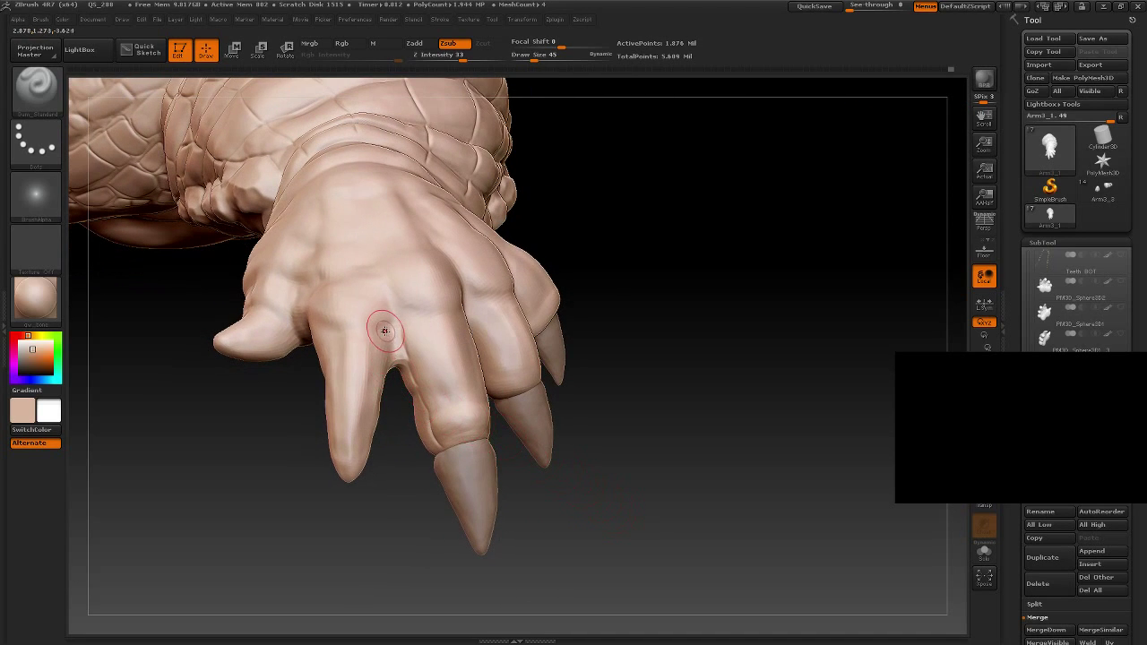
Step: Work along the first finger's sides from side-on views to start its thin creases
left_click_drag(398, 502, 409, 494)
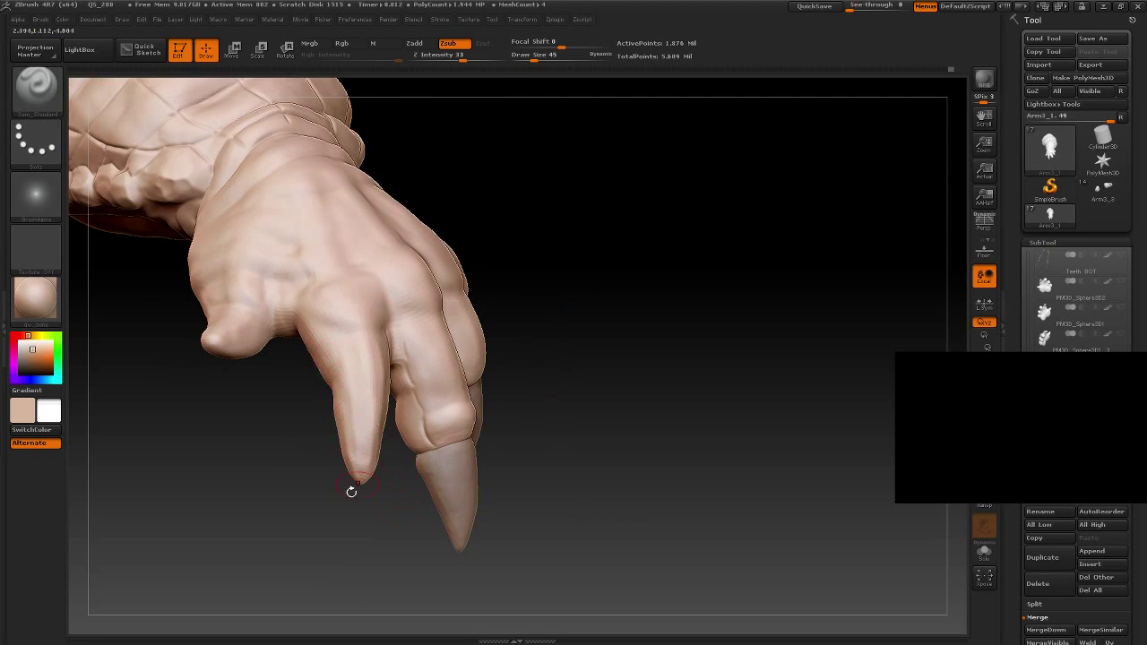
left_click_drag(270, 518, 323, 421)
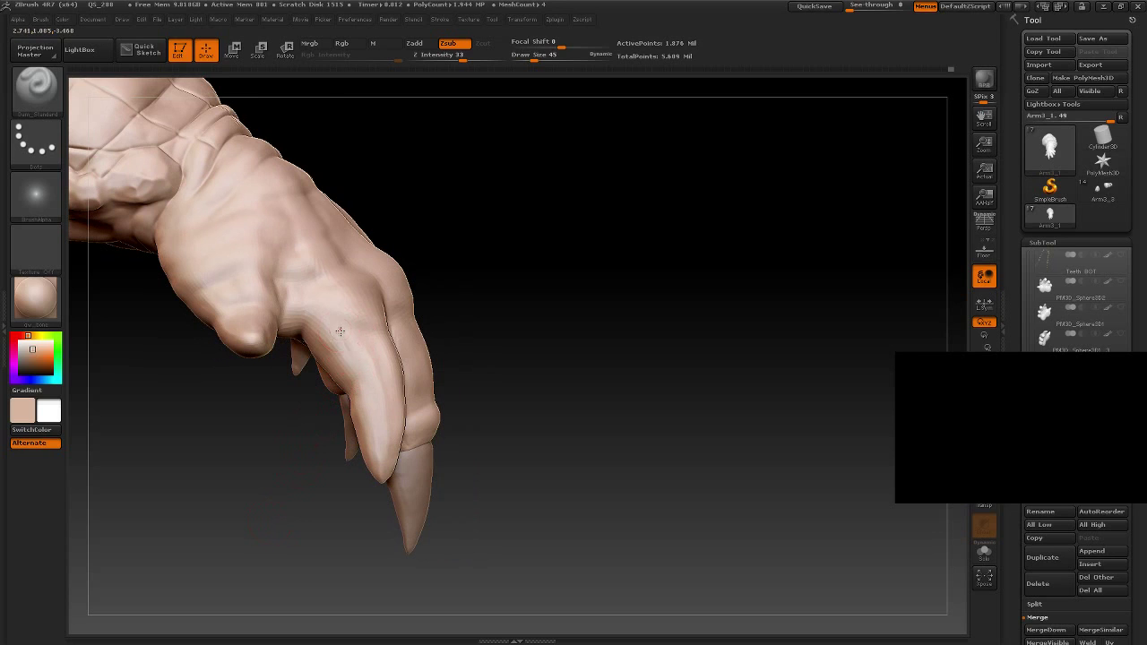
mouse_move(632, 425)
left_mouse_down()
mouse_move(408, 434)
mouse_move(415, 441)
mouse_move(393, 363)
left_mouse_up()
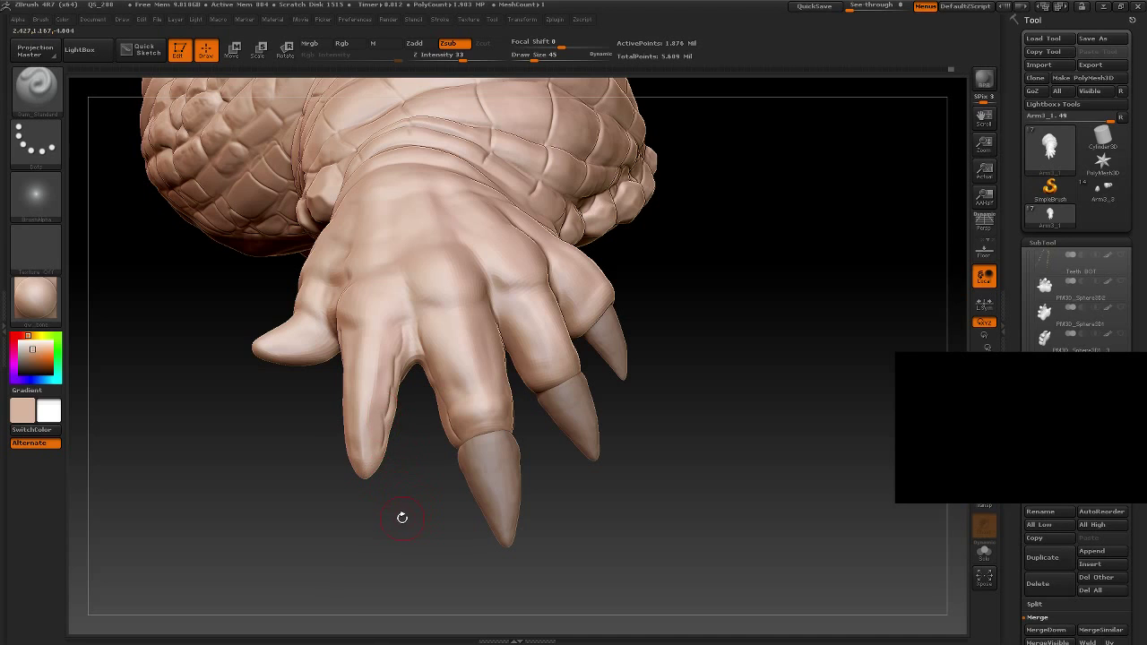
left_click_drag(402, 517, 341, 441)
left_click_drag(312, 504, 345, 448)
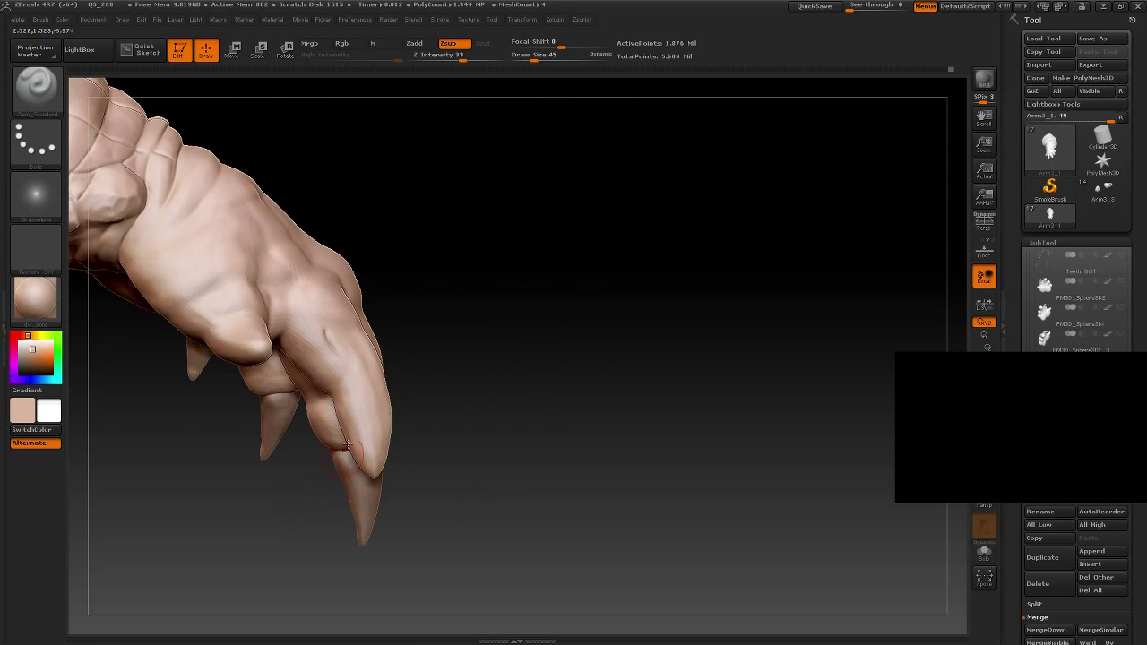
left_click_drag(460, 377, 353, 420)
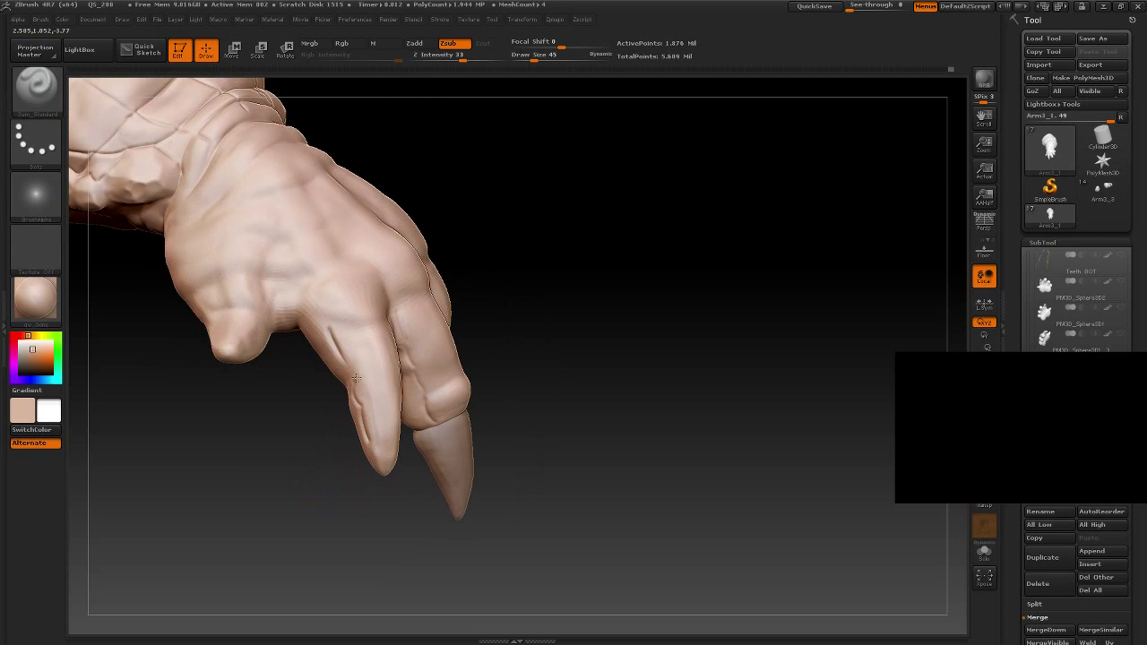
left_click_drag(312, 486, 328, 344)
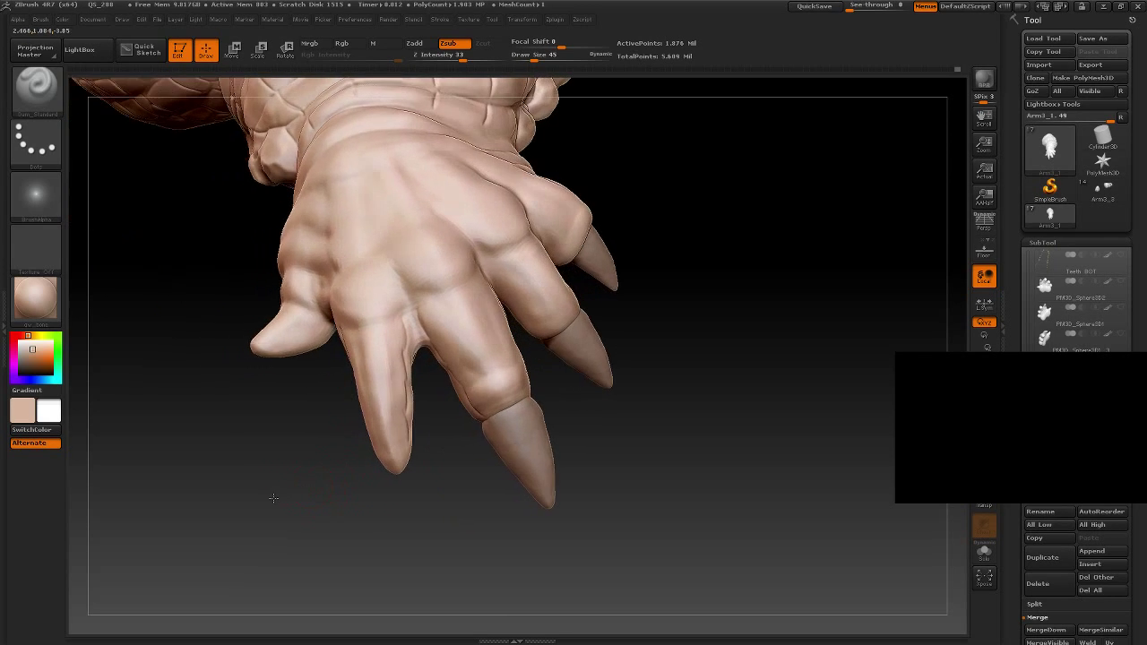
mouse_move(538, 376)
left_mouse_down()
mouse_move(673, 392)
mouse_move(599, 435)
mouse_move(407, 494)
left_mouse_up()
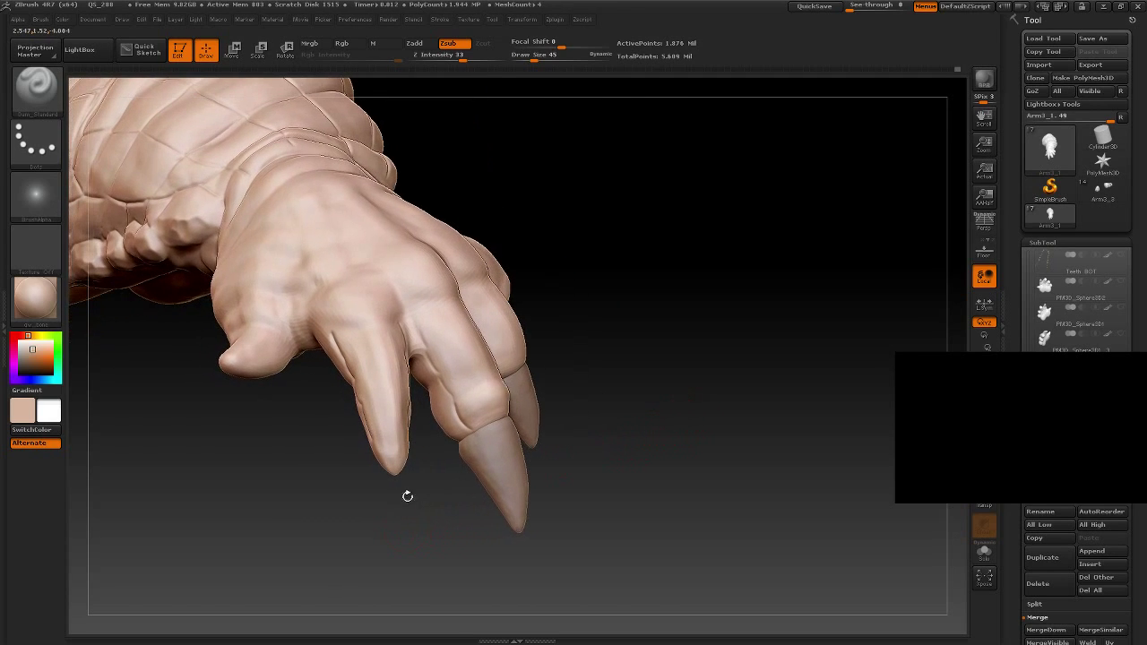
left_click_drag(333, 510, 359, 400)
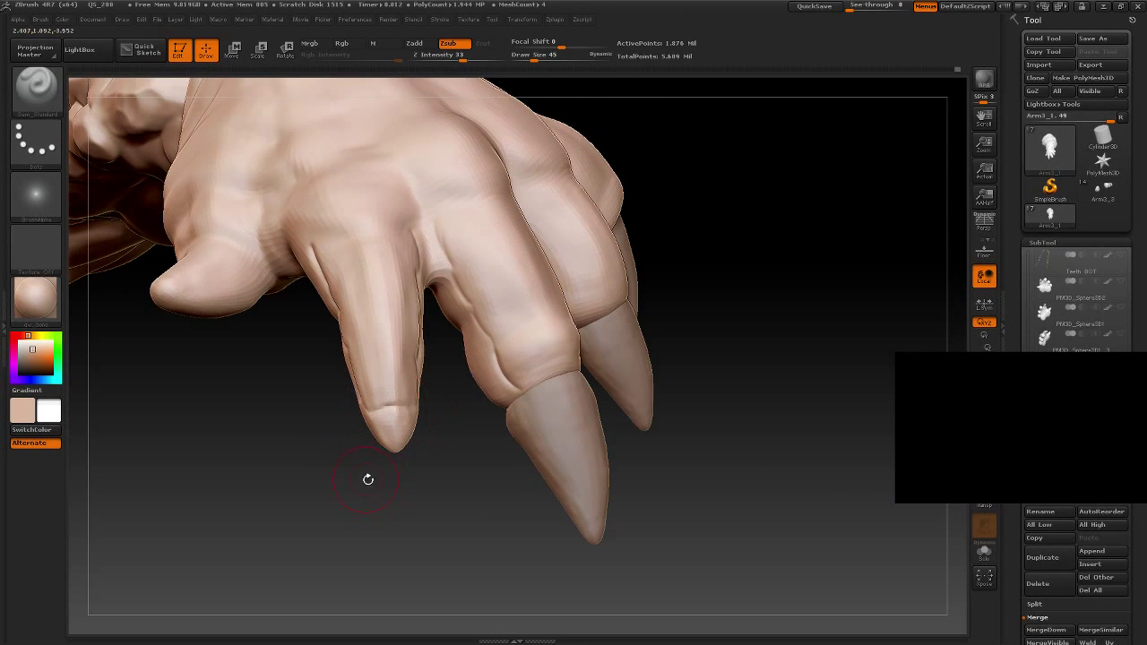
Step: Turn the fingers to splay right and carve a first crease along the finger
mouse_move(367, 480)
left_mouse_down()
mouse_move(414, 486)
mouse_move(375, 407)
left_mouse_up()
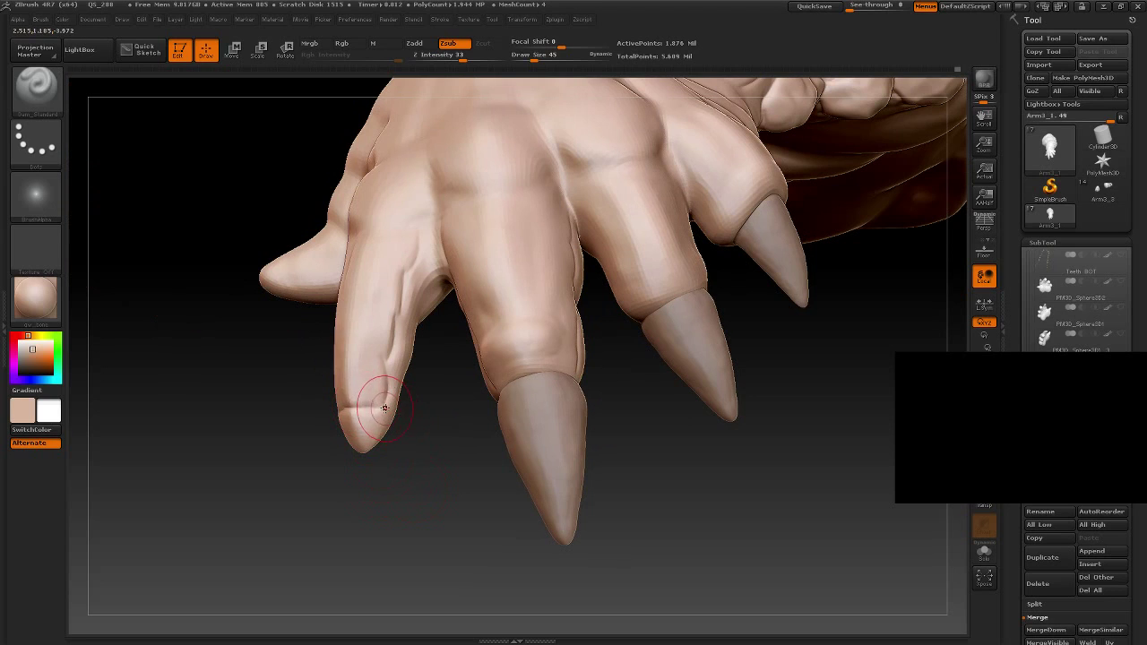
mouse_move(436, 520)
left_mouse_down()
mouse_move(408, 514)
mouse_move(422, 520)
left_mouse_up()
mouse_move(627, 414)
left_mouse_down()
mouse_move(604, 451)
mouse_move(660, 438)
mouse_move(668, 453)
mouse_move(525, 397)
mouse_move(658, 402)
mouse_move(461, 360)
left_mouse_up()
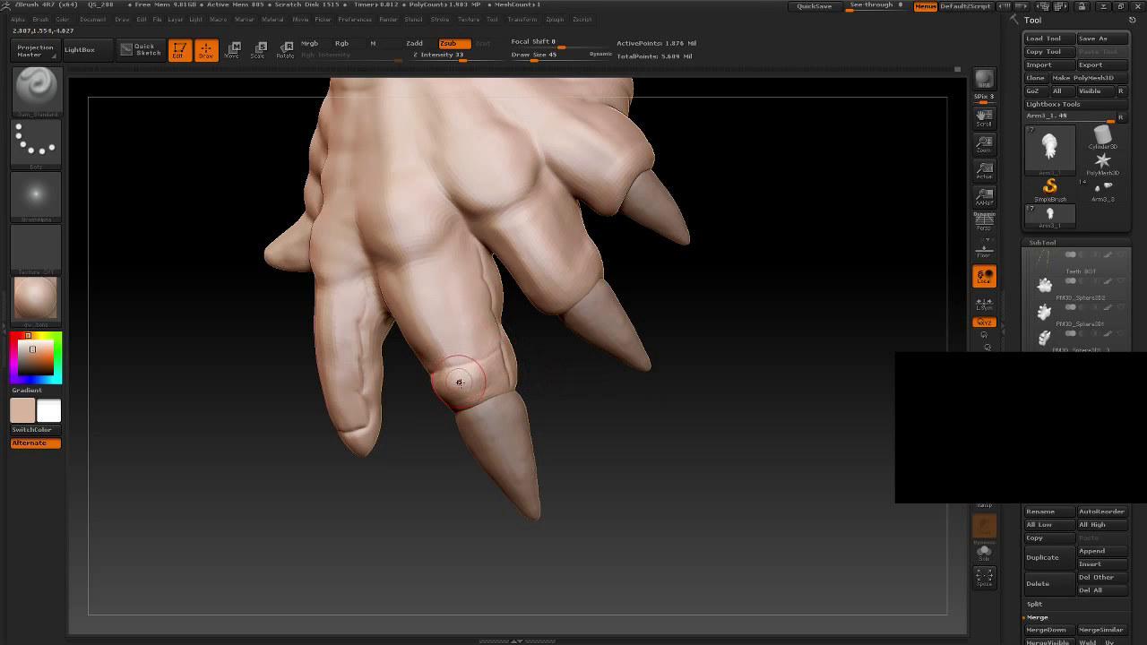
mouse_move(597, 466)
left_mouse_down()
mouse_move(647, 486)
mouse_move(678, 474)
mouse_move(601, 453)
left_mouse_up()
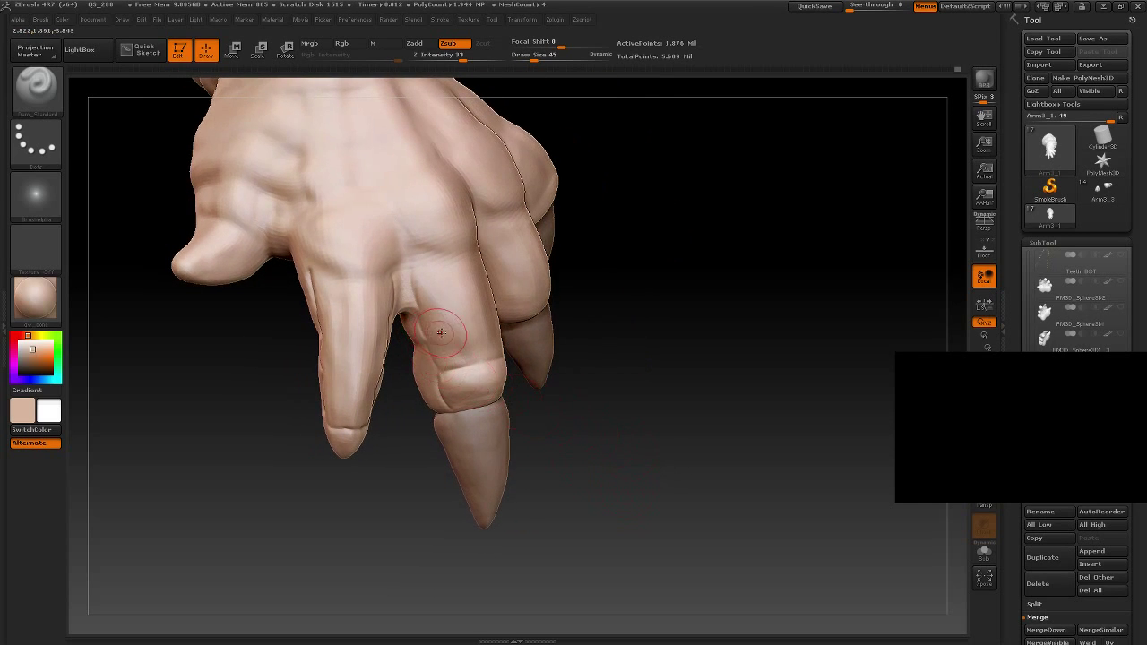
mouse_move(691, 361)
left_mouse_down()
mouse_move(551, 346)
mouse_move(542, 372)
left_mouse_up()
left_click_drag(505, 249, 525, 321)
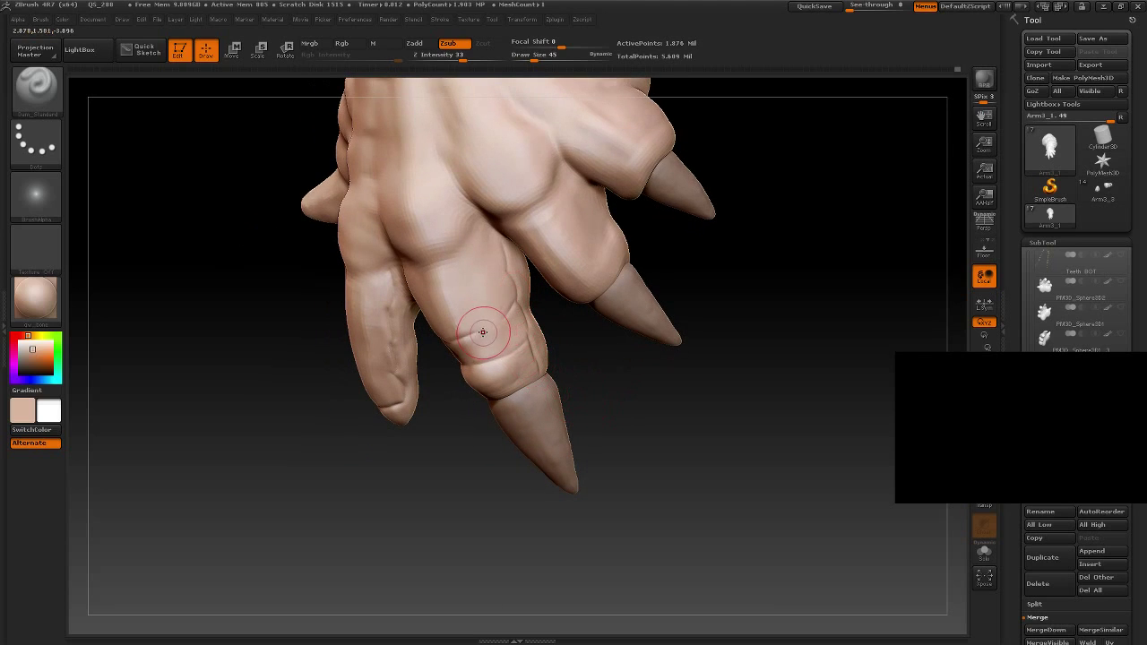
Step: Inspect the fingers from other angles and soften the creases on the knuckle
left_click_drag(418, 384, 477, 367)
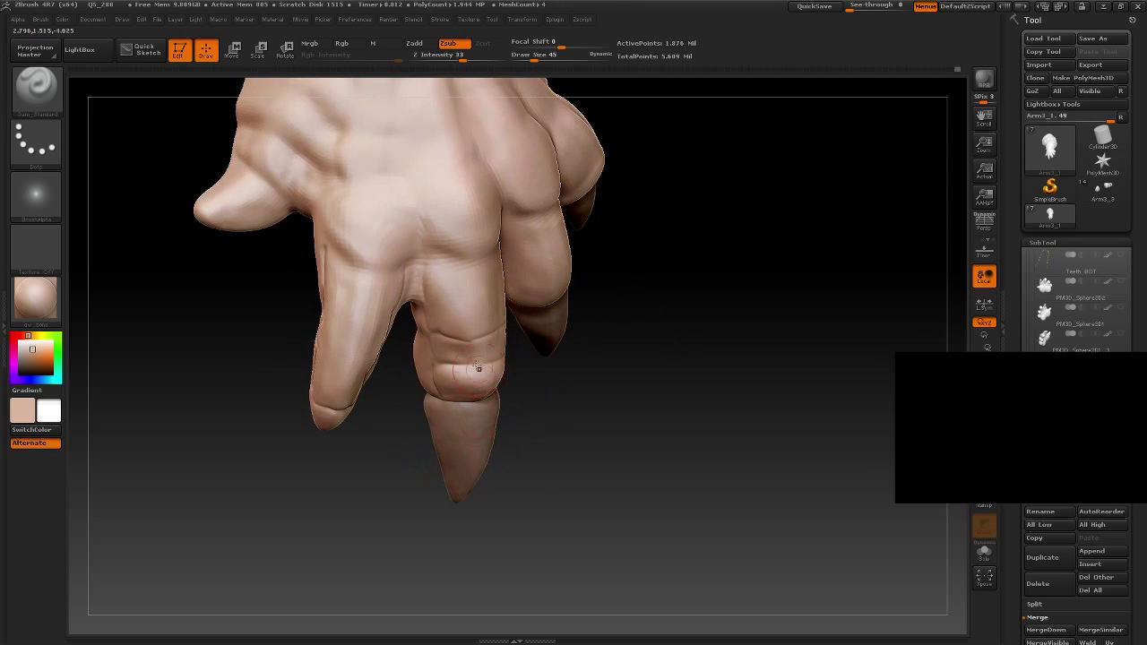
left_click_drag(568, 367, 514, 333)
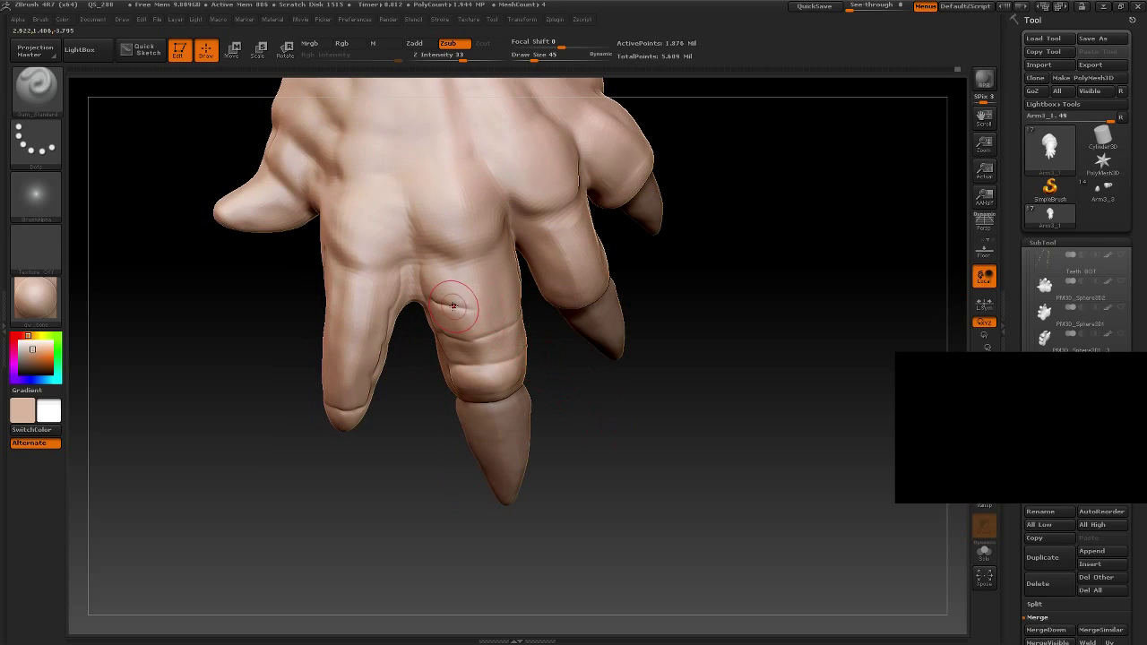
left_click_drag(589, 360, 493, 298)
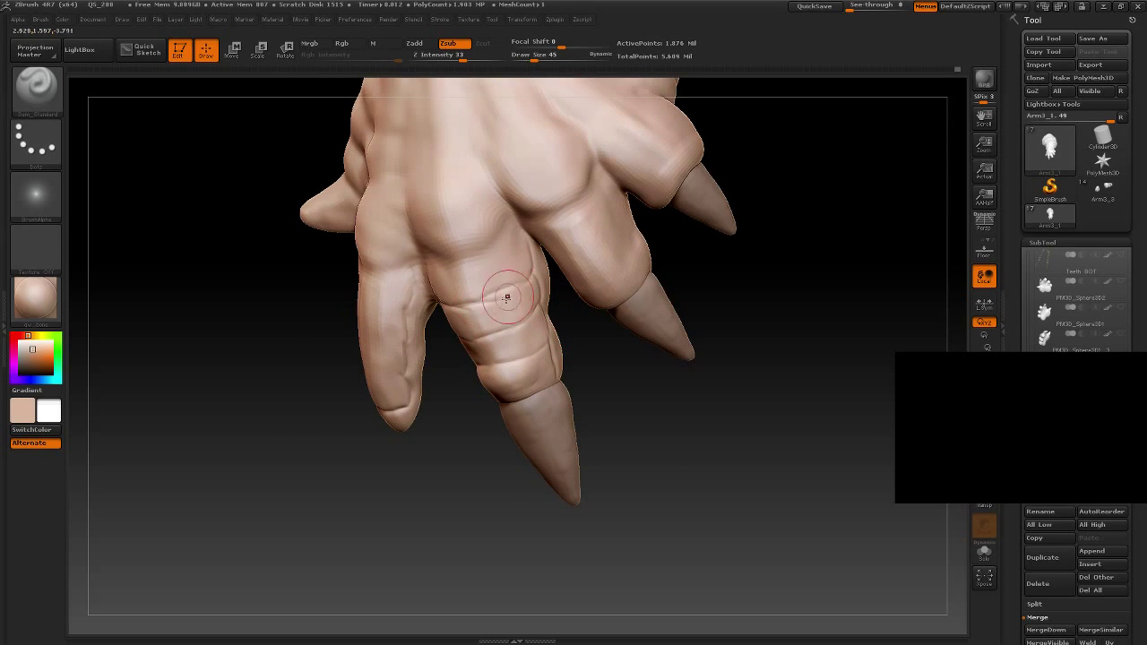
mouse_move(631, 404)
left_mouse_down()
mouse_move(705, 427)
mouse_move(705, 409)
mouse_move(685, 473)
mouse_move(617, 402)
mouse_move(493, 415)
mouse_move(591, 441)
mouse_move(776, 355)
mouse_move(786, 418)
mouse_move(770, 421)
left_mouse_up()
mouse_move(377, 298)
left_mouse_down()
mouse_move(412, 287)
mouse_move(439, 295)
mouse_move(450, 275)
mouse_move(464, 289)
mouse_move(409, 287)
mouse_move(496, 264)
left_mouse_up()
Step: Turn the hand side-on and sculpt crease lines across the finger
mouse_move(559, 427)
left_mouse_down()
mouse_move(510, 261)
mouse_move(460, 263)
mouse_move(449, 276)
left_mouse_up()
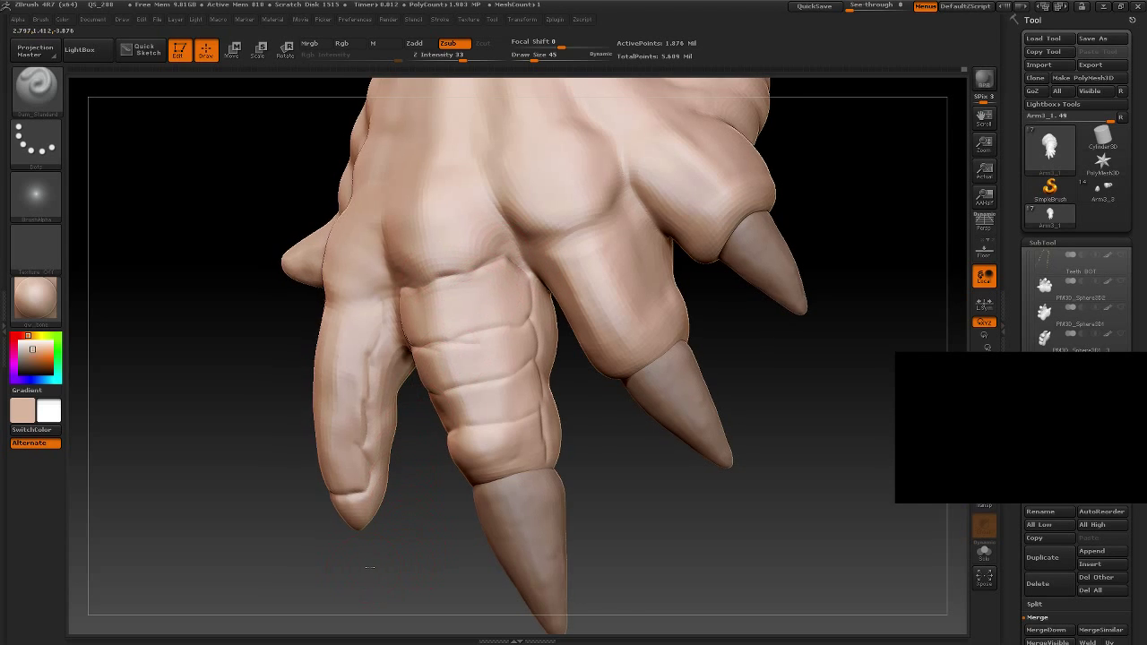
mouse_move(409, 560)
left_mouse_down()
mouse_move(323, 555)
mouse_move(272, 464)
mouse_move(306, 455)
left_mouse_up()
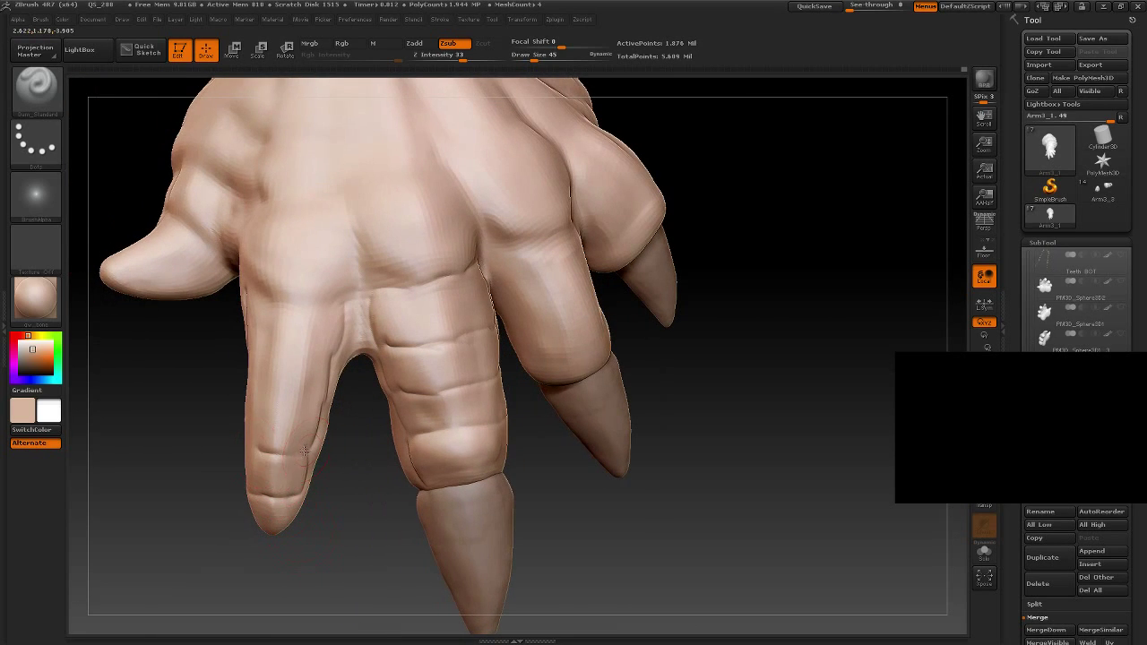
left_click_drag(203, 492, 289, 456)
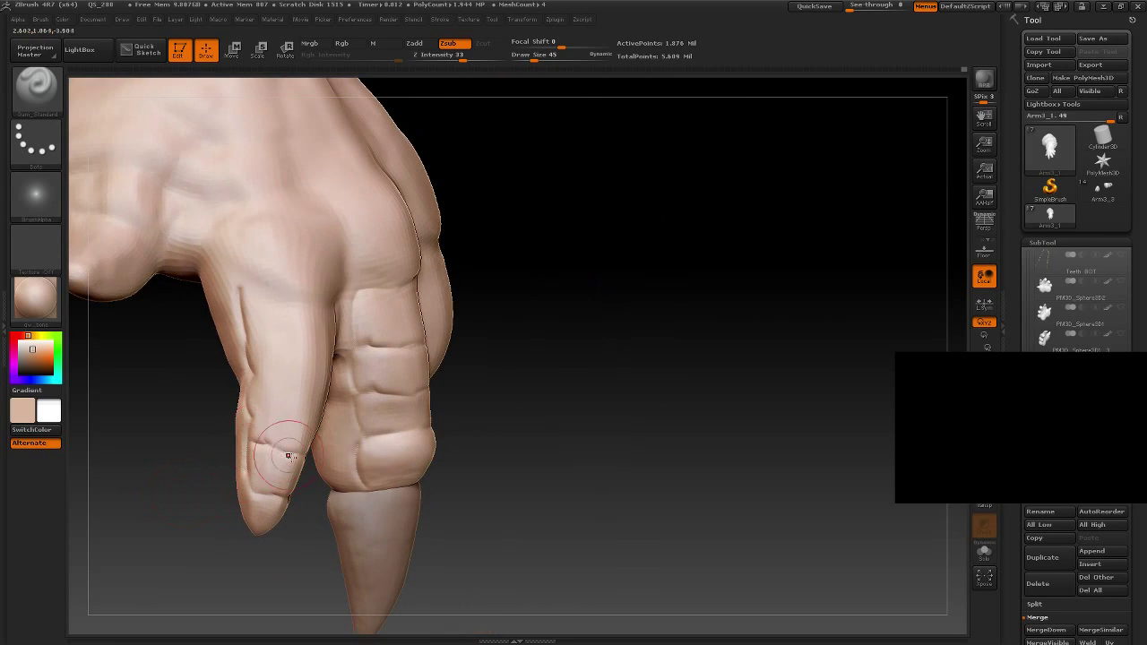
mouse_move(315, 544)
left_mouse_down()
mouse_move(293, 528)
mouse_move(308, 402)
left_mouse_up()
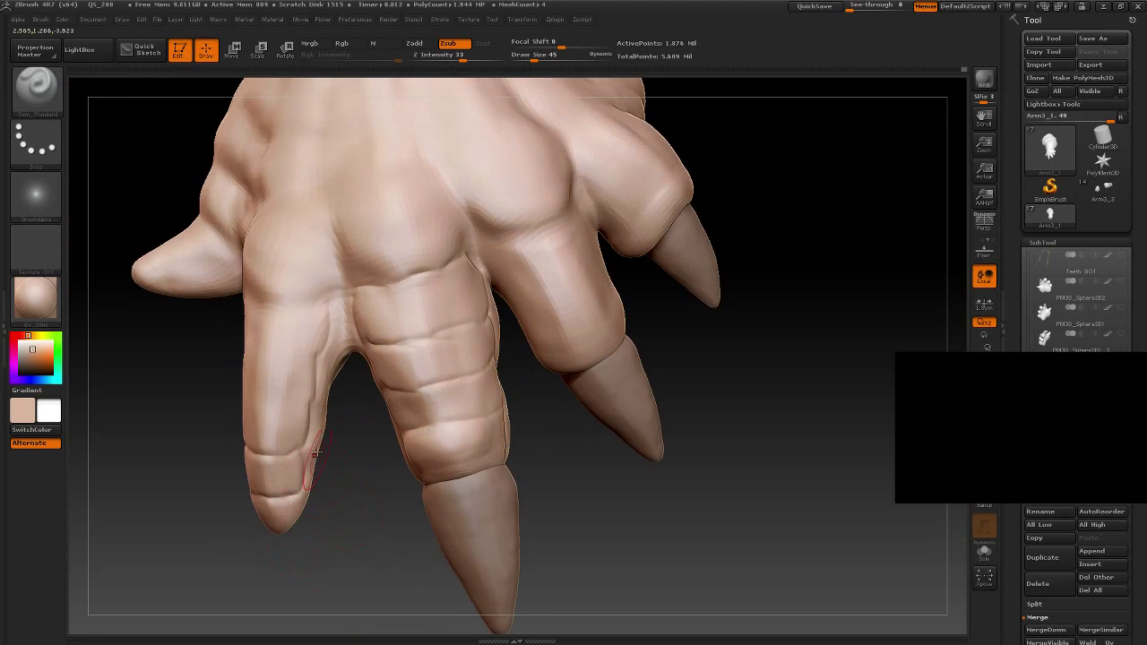
left_click_drag(174, 423, 249, 409)
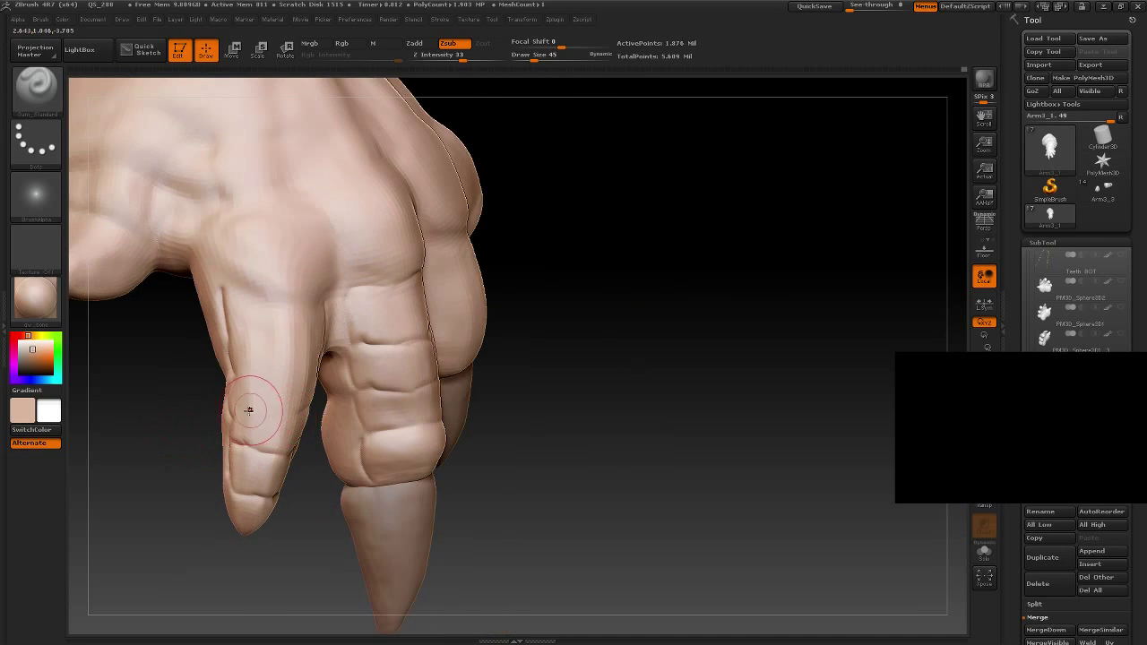
left_click_drag(175, 436, 245, 408)
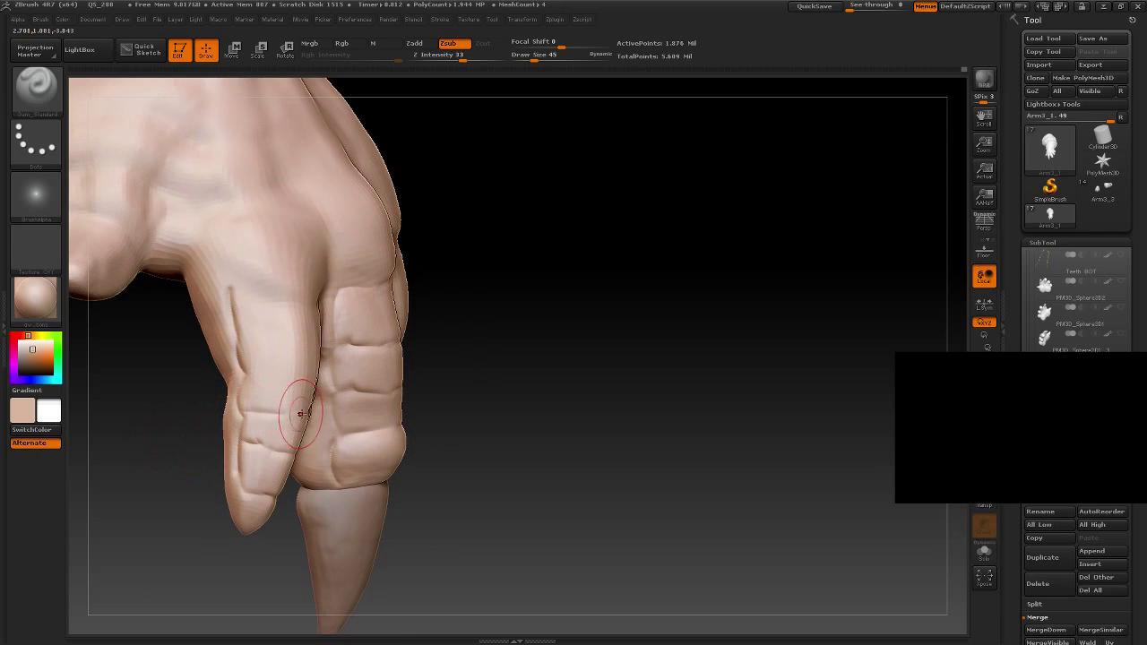
left_click_drag(604, 453, 409, 487)
mouse_move(342, 541)
left_mouse_down()
mouse_move(290, 530)
mouse_move(322, 550)
mouse_move(353, 541)
mouse_move(331, 498)
mouse_move(187, 446)
mouse_move(249, 369)
left_mouse_up()
mouse_move(174, 428)
left_mouse_down()
mouse_move(206, 413)
mouse_move(243, 346)
left_mouse_up()
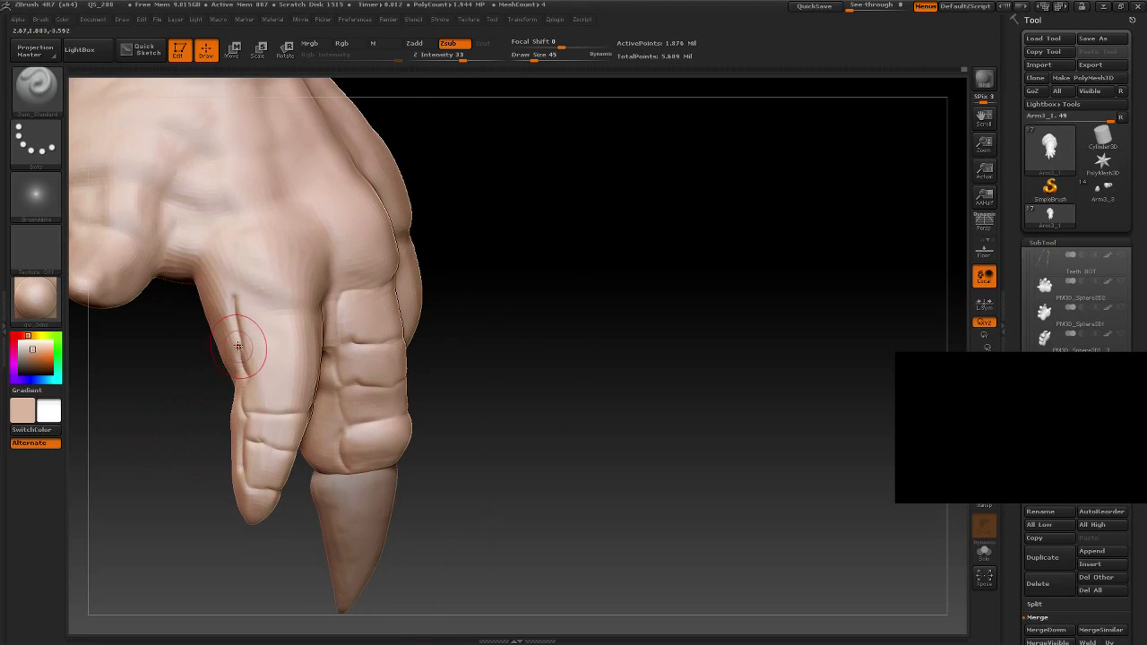
mouse_move(206, 405)
left_mouse_down()
mouse_move(146, 436)
mouse_move(147, 422)
mouse_move(171, 421)
left_mouse_up()
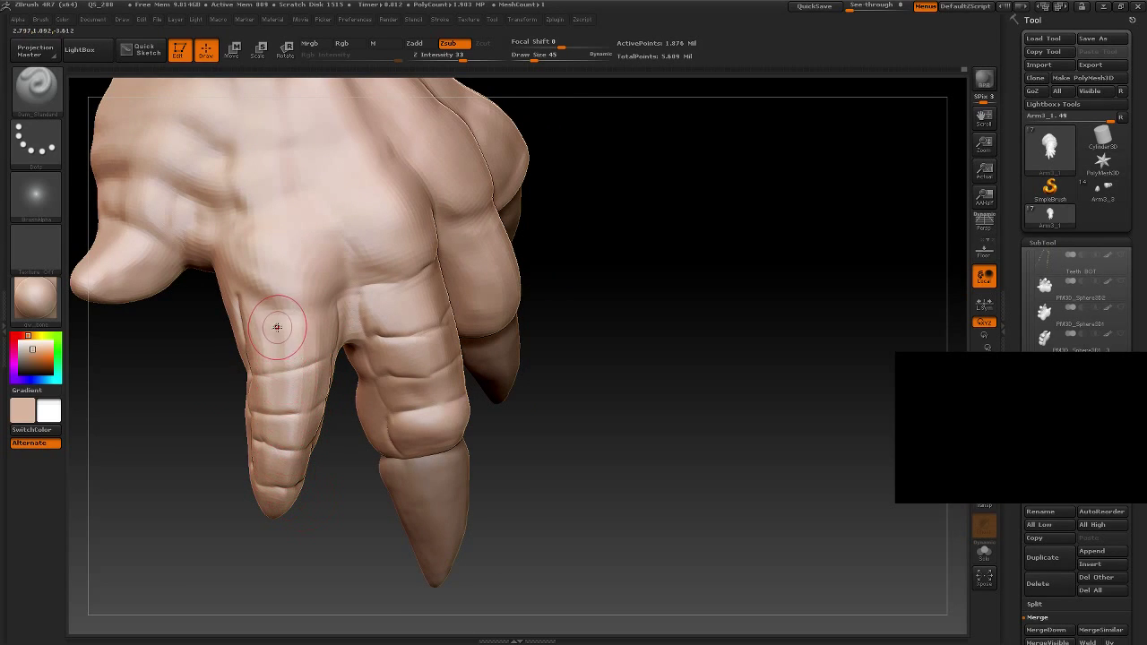
mouse_move(277, 327)
left_mouse_down()
mouse_move(240, 303)
mouse_move(341, 309)
left_mouse_up()
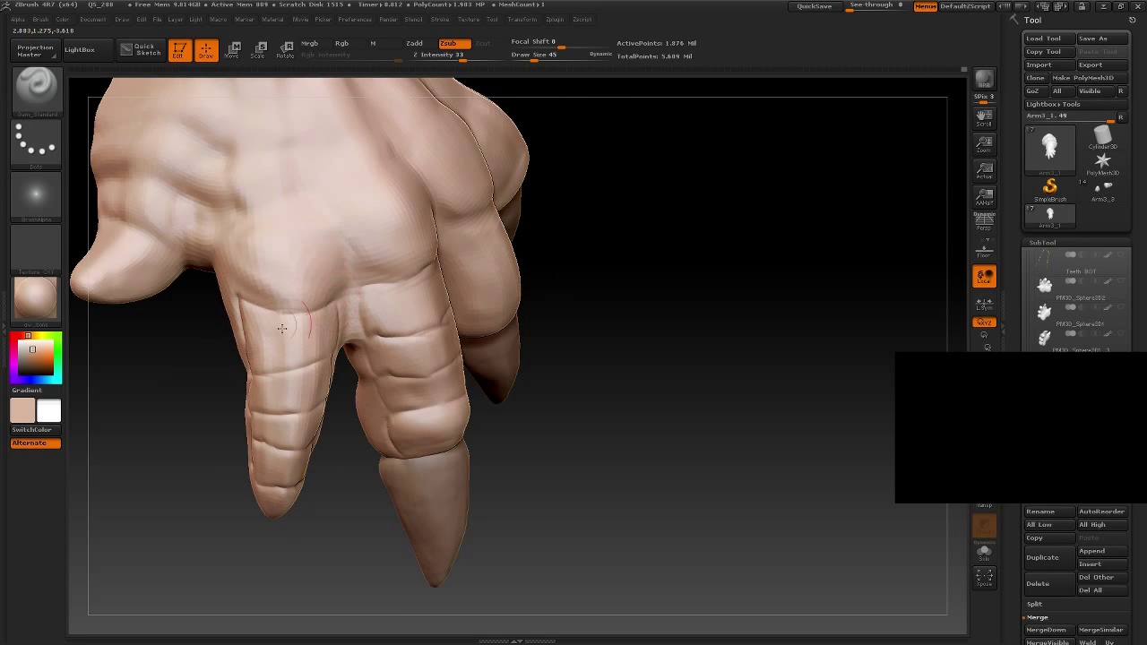
Step: Refit the model in view, zoom in on the fingers, and smooth the finger surface
mouse_move(722, 451)
left_mouse_down("alt")
mouse_move(615, 384)
mouse_move(607, 361)
mouse_move(629, 386)
left_mouse_up("alt")
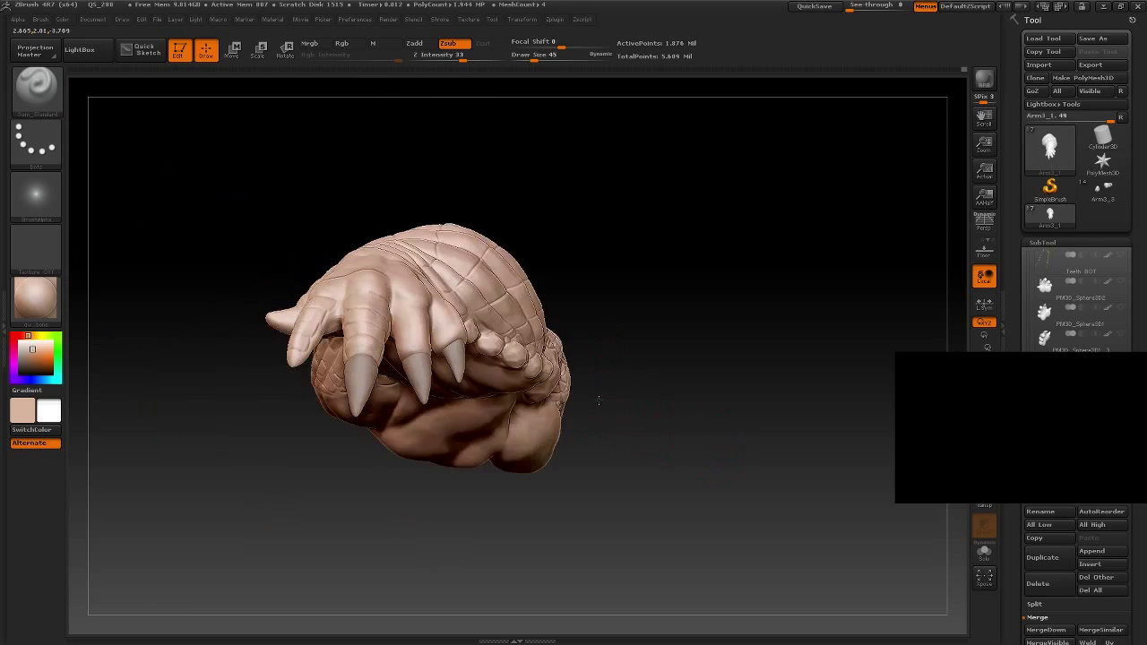
key("f")
left_click_drag(530, 495, 448, 474)
mouse_move(281, 520)
left_mouse_down("alt")
mouse_move(224, 515)
mouse_move(274, 526)
mouse_move(228, 540)
left_mouse_up("alt")
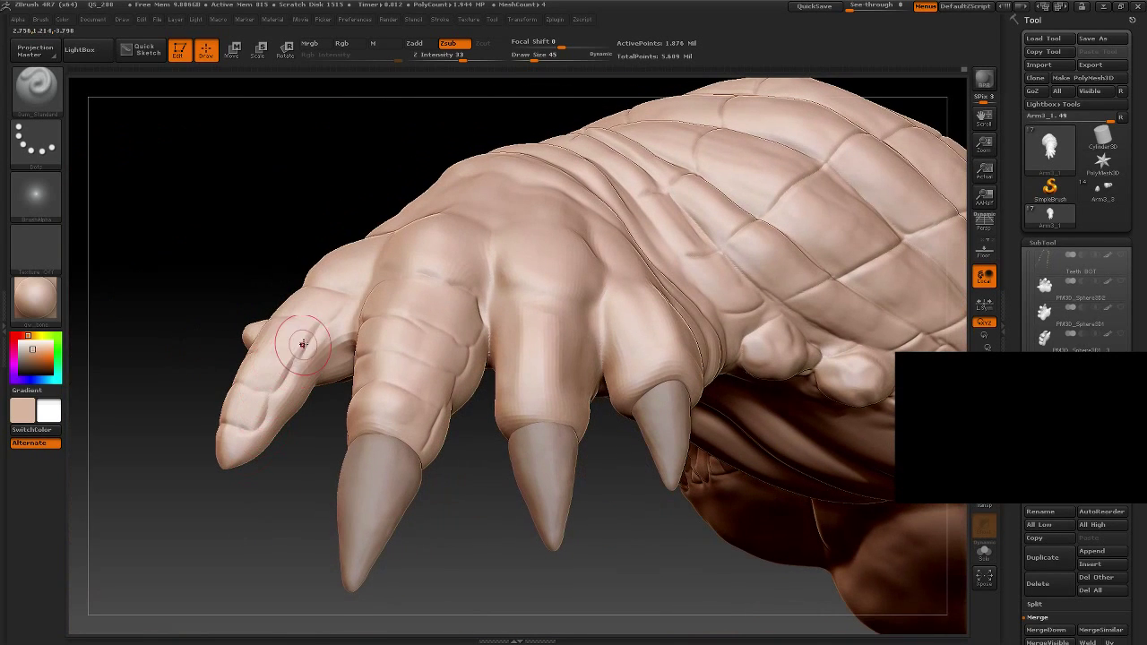
key("shift")
left_click_drag(312, 328, 280, 382, "shift")
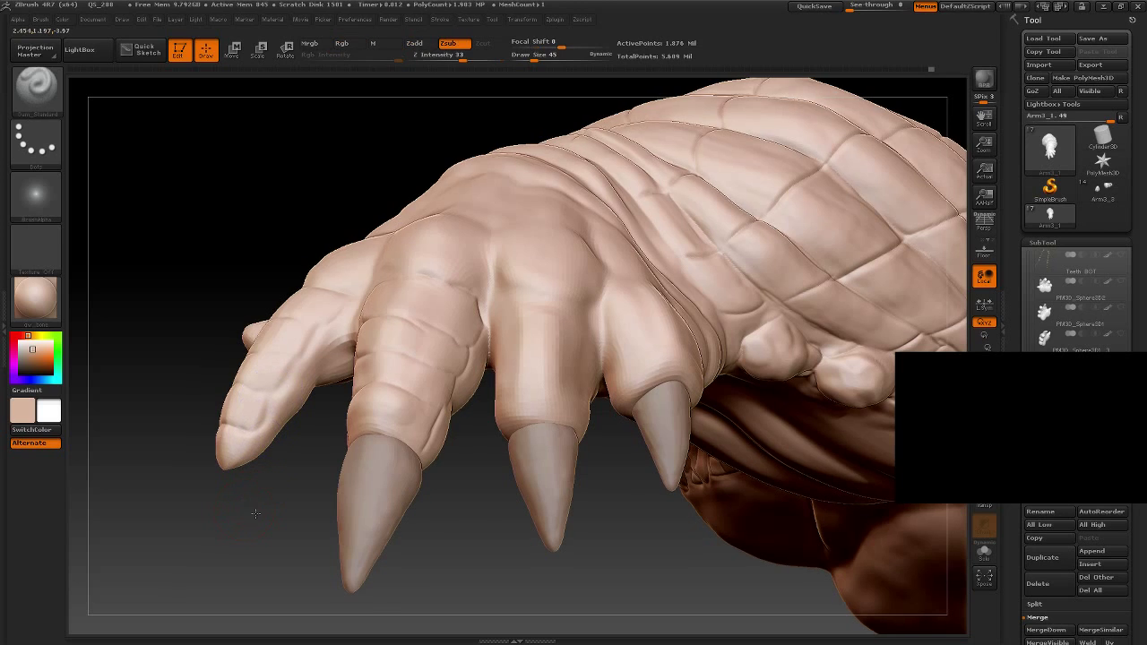
Step: Carve extra creases near the index fingertip and on the finger's upper part
mouse_move(246, 502)
left_mouse_down("alt")
mouse_move(296, 506)
mouse_move(284, 398)
left_mouse_up("alt")
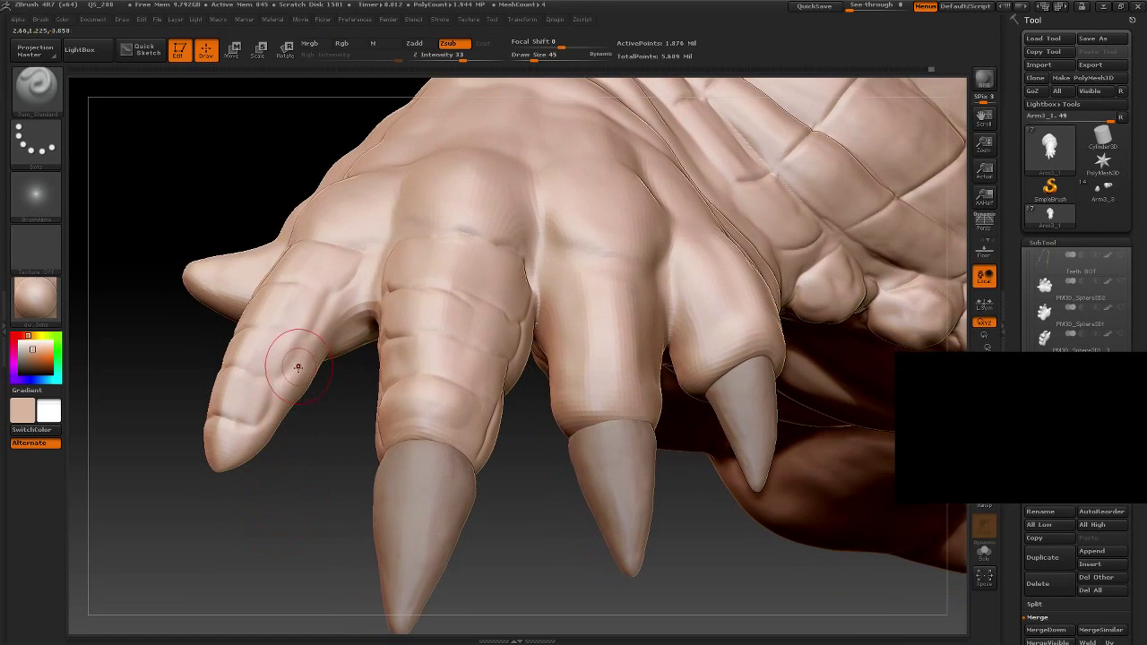
left_click_drag(285, 390, 248, 424)
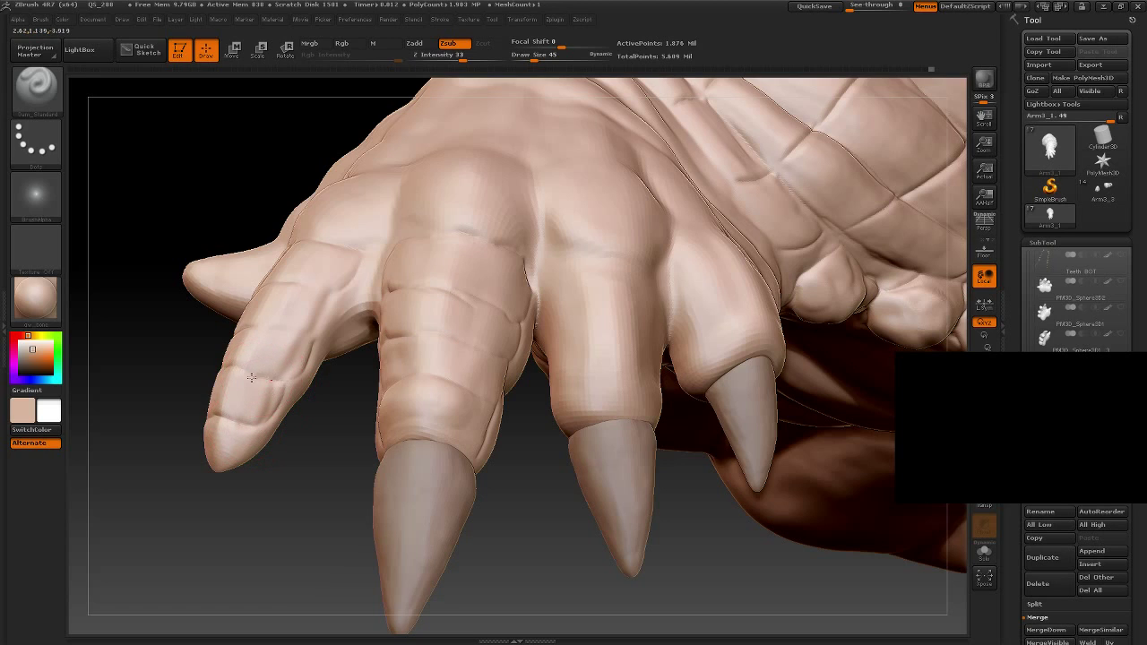
left_click_drag(242, 330, 286, 332)
left_click_drag(320, 392, 314, 326)
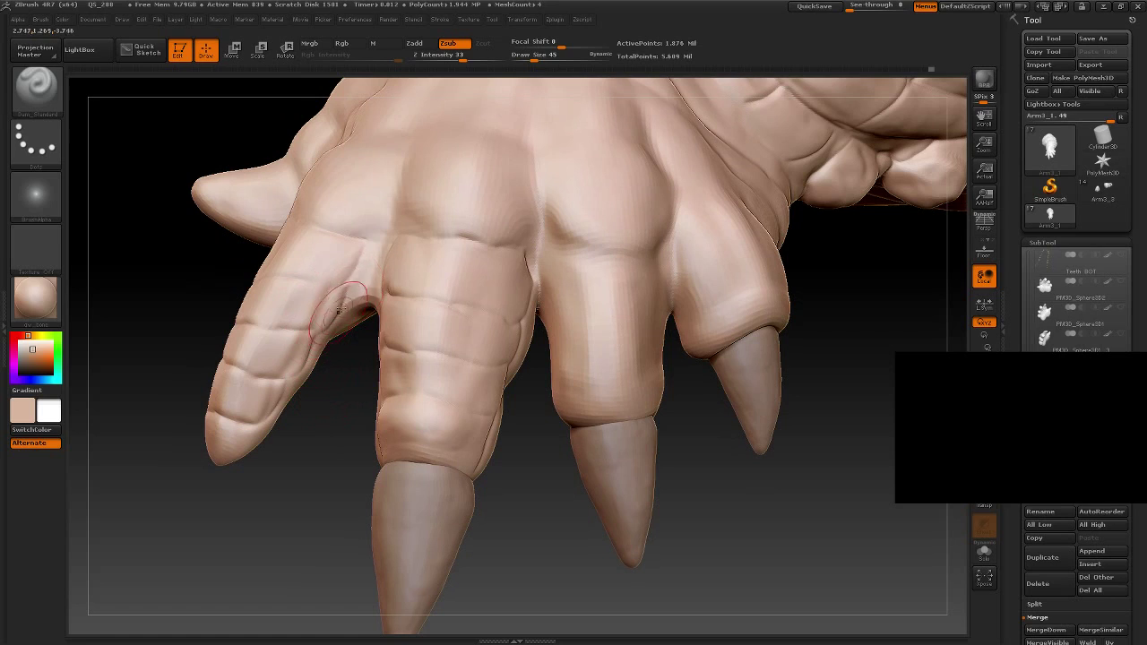
mouse_move(339, 309)
left_mouse_down()
mouse_move(356, 271)
mouse_move(332, 288)
left_mouse_up()
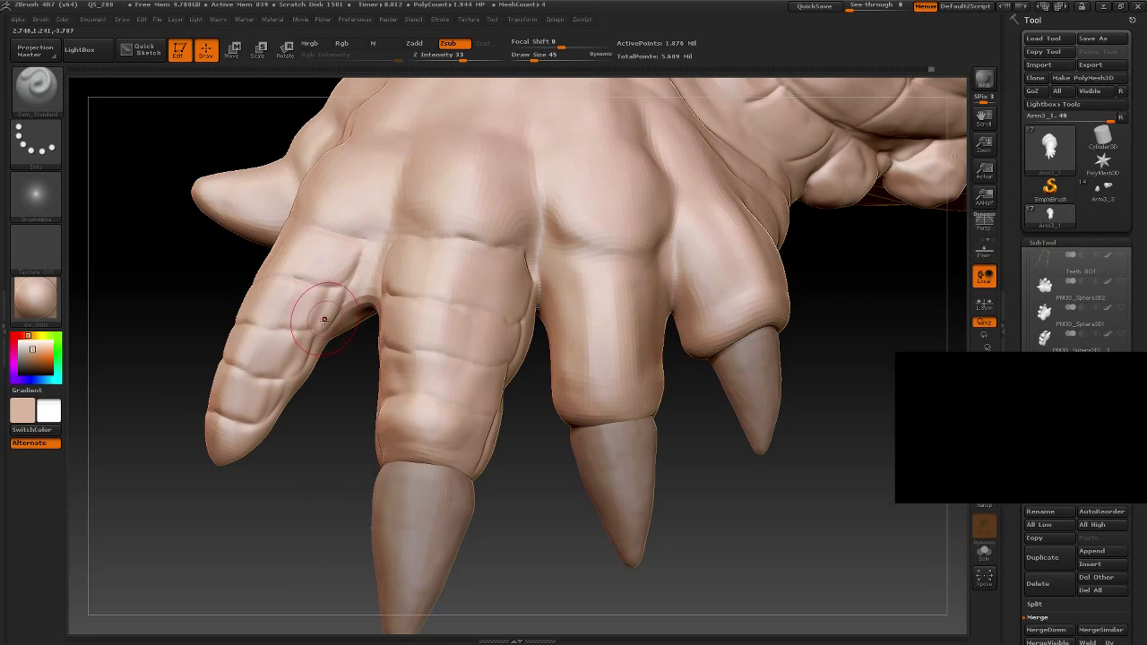
left_click(57, 109)
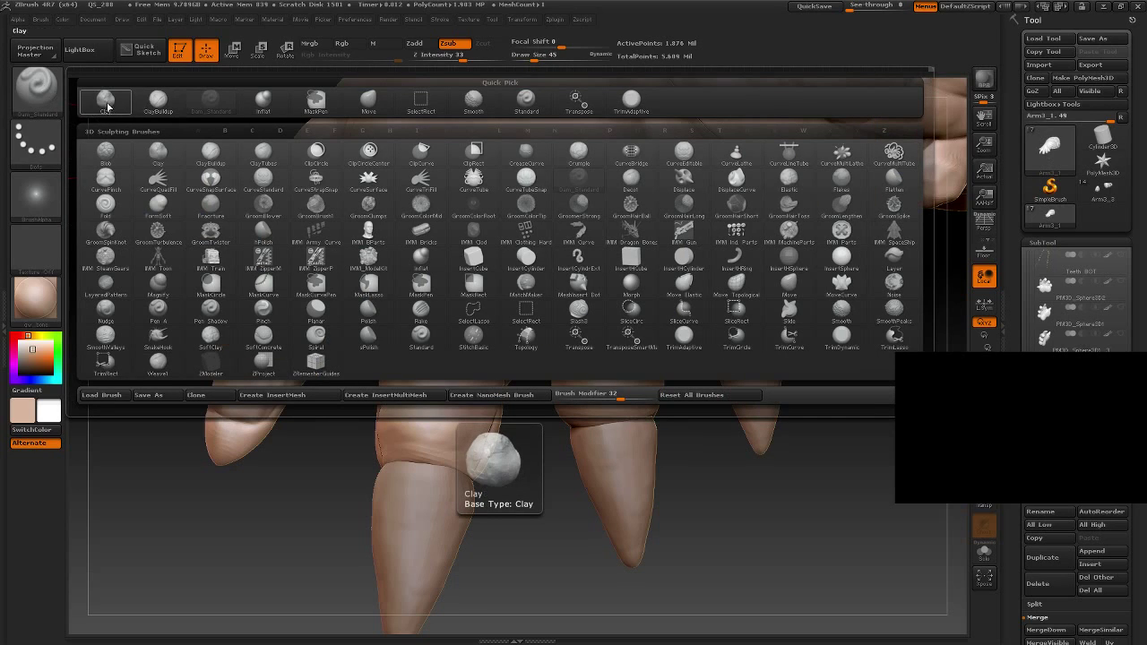
Step: Build up the index finger's crease with the Clay brush
left_click(106, 102)
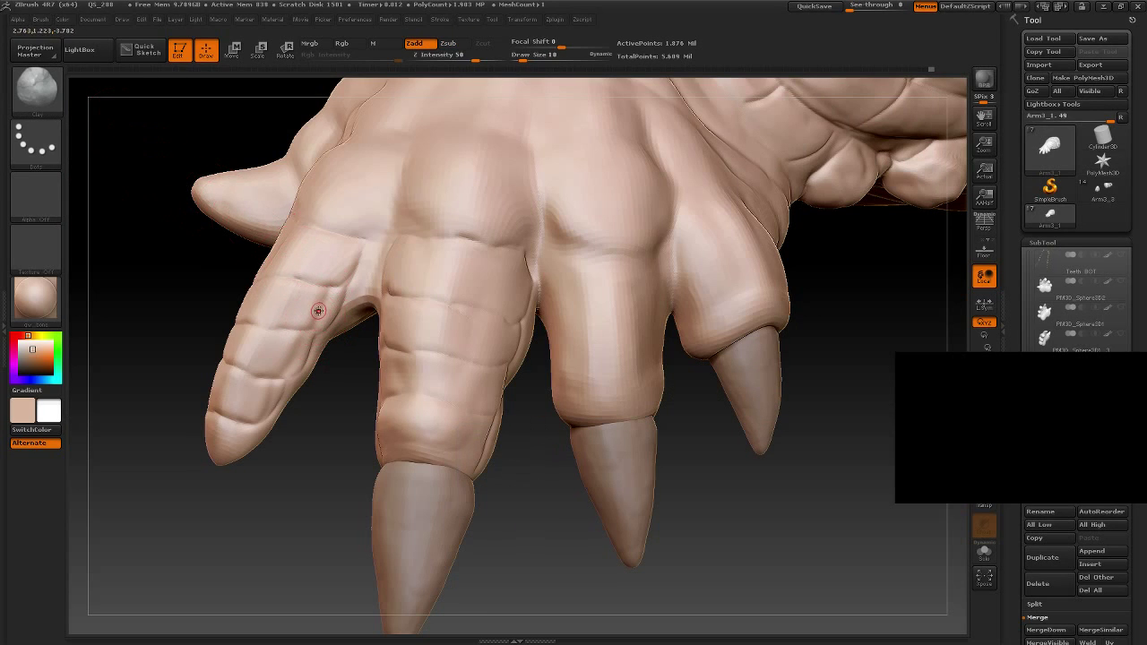
left_click_drag(297, 287, 313, 324)
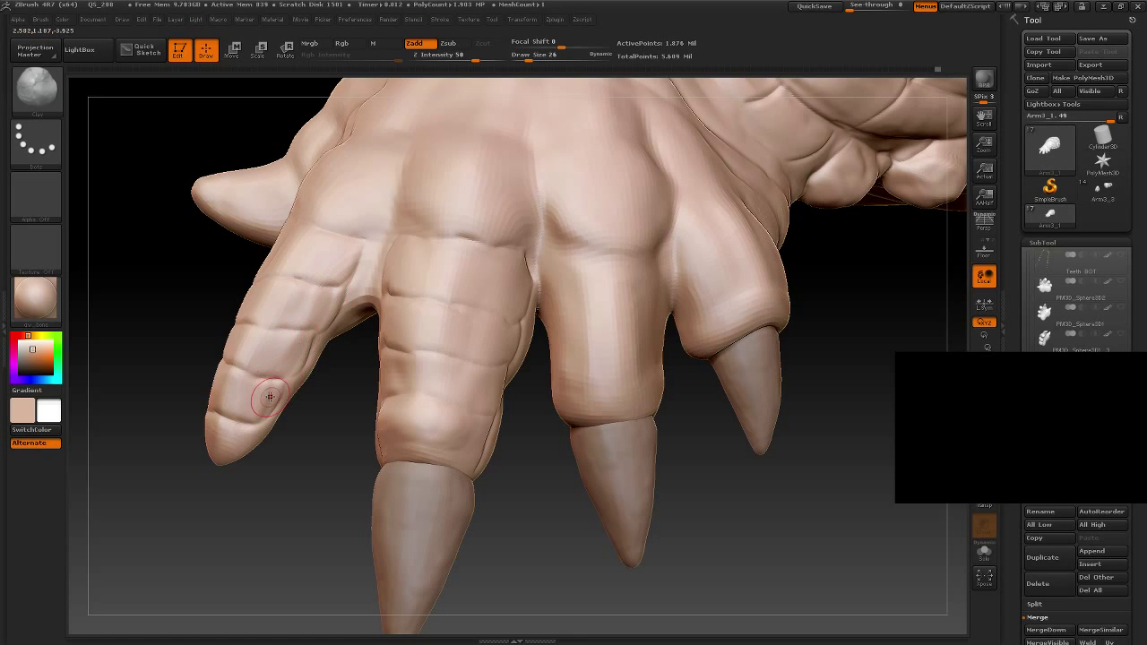
mouse_move(287, 491)
left_mouse_down()
mouse_move(329, 471)
mouse_move(359, 514)
mouse_move(348, 465)
mouse_move(358, 394)
mouse_move(374, 397)
mouse_move(263, 310)
left_mouse_up()
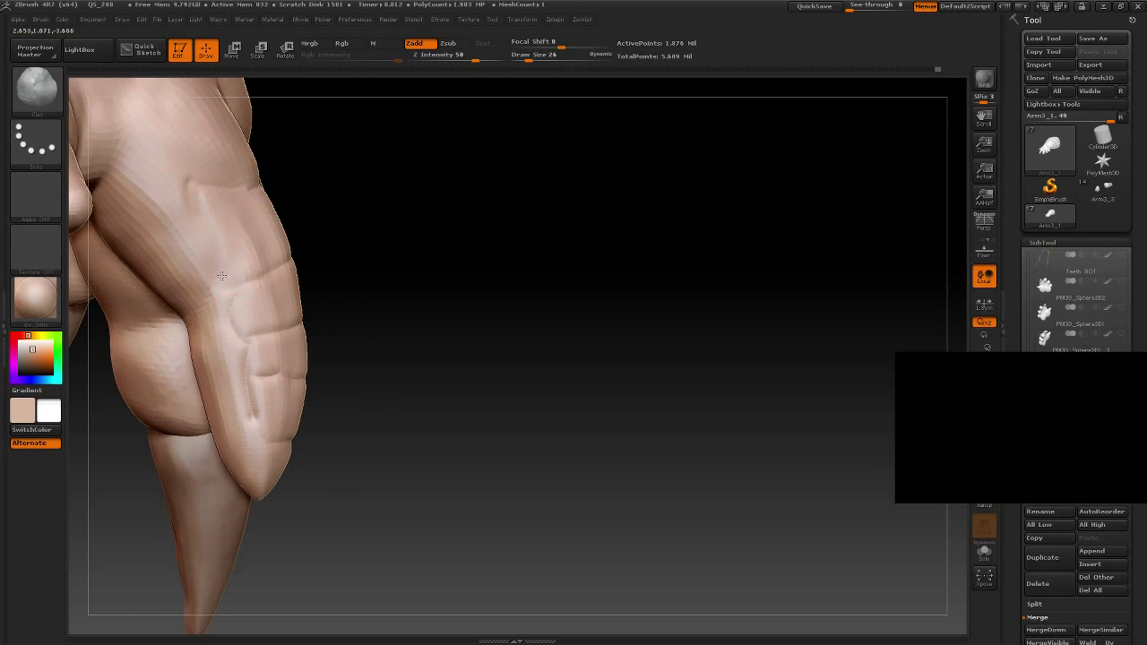
Step: Carve a sharp Dam_Standard groove down the finger's side toward the claw
left_click(36, 87)
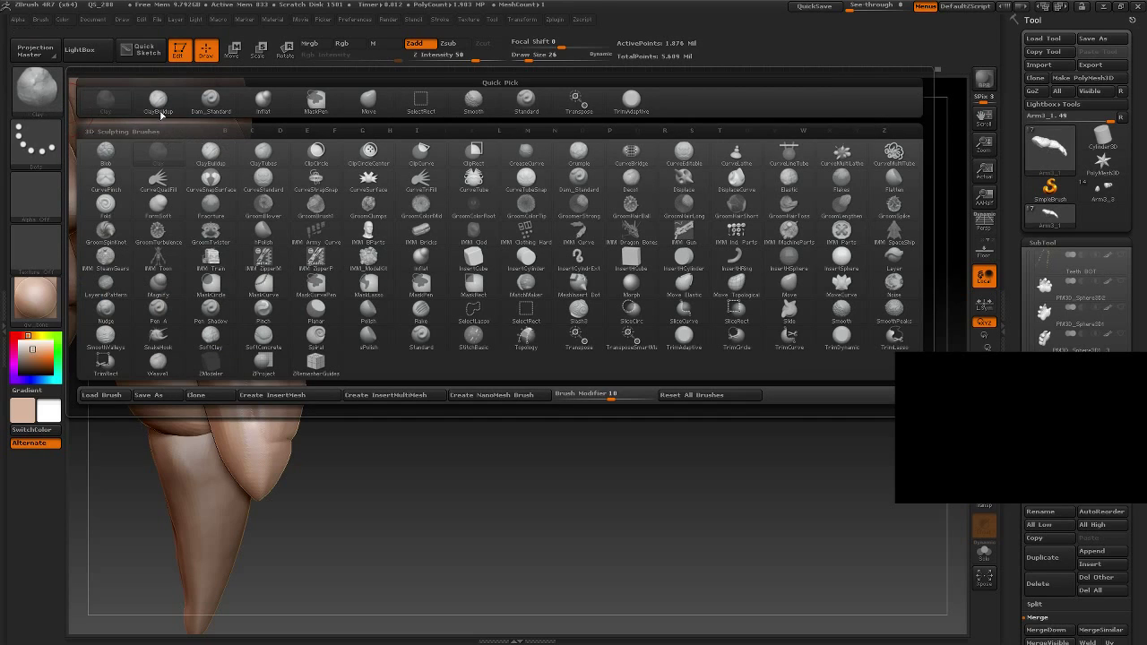
left_click(211, 101)
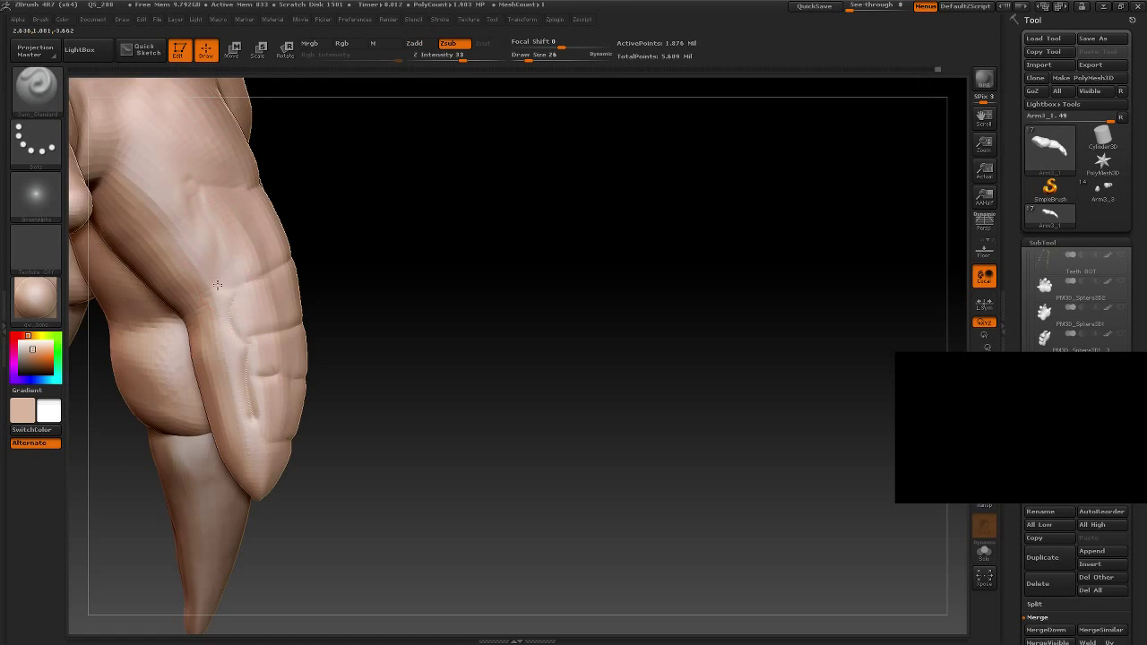
left_click_drag(164, 209, 208, 185)
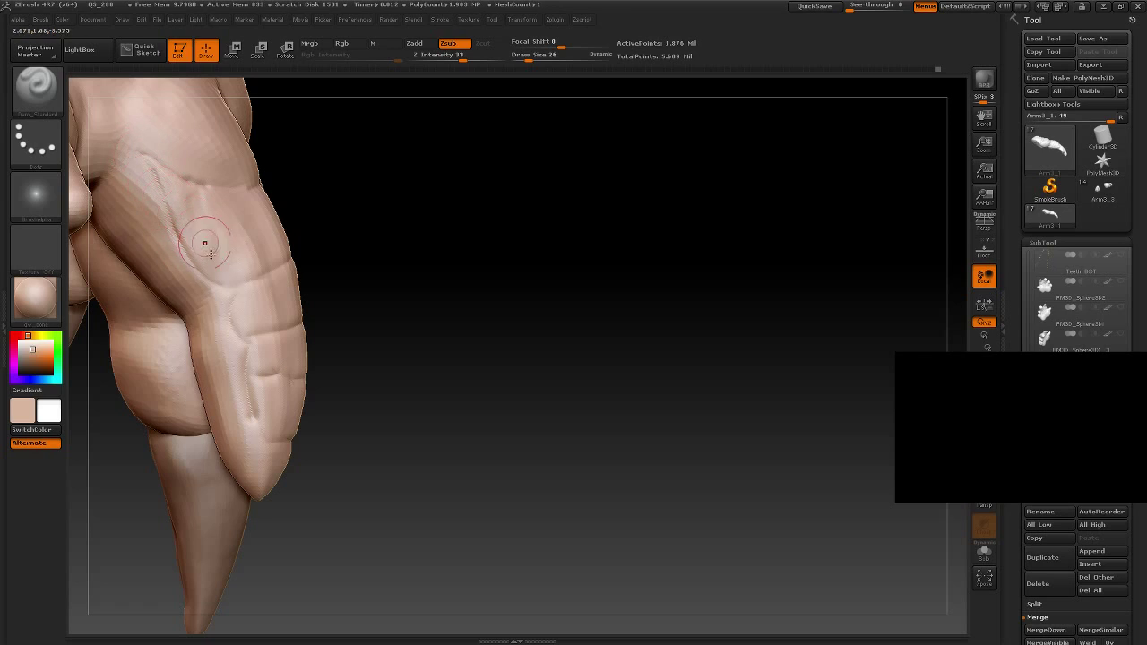
mouse_move(221, 329)
left_mouse_down()
mouse_move(243, 365)
mouse_move(230, 370)
mouse_move(284, 375)
left_mouse_up()
left_click_drag(372, 386, 359, 323)
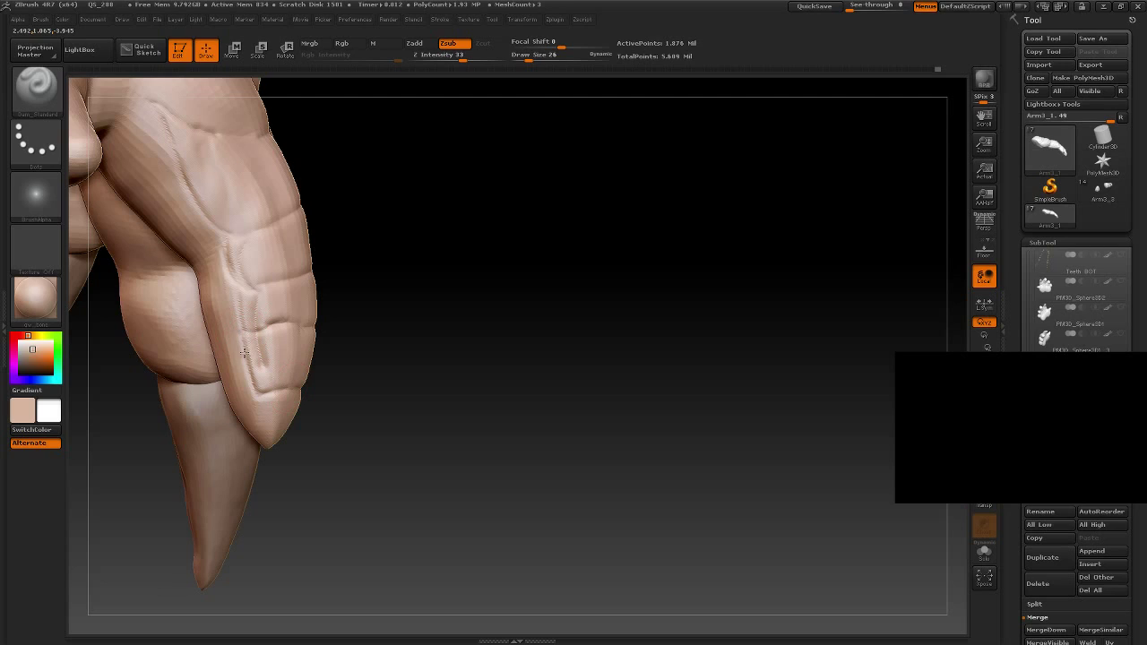
Step: With the Clay brush, smooth the finger's side bulge and reshape its groove and crease
left_click(36, 87)
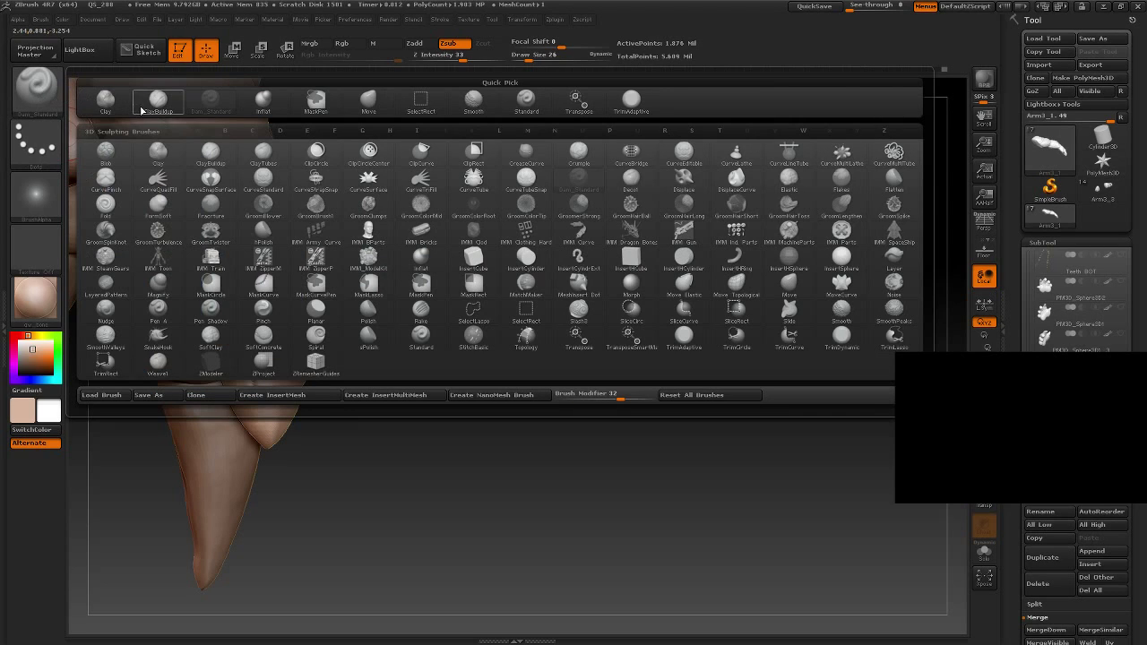
left_click(121, 101)
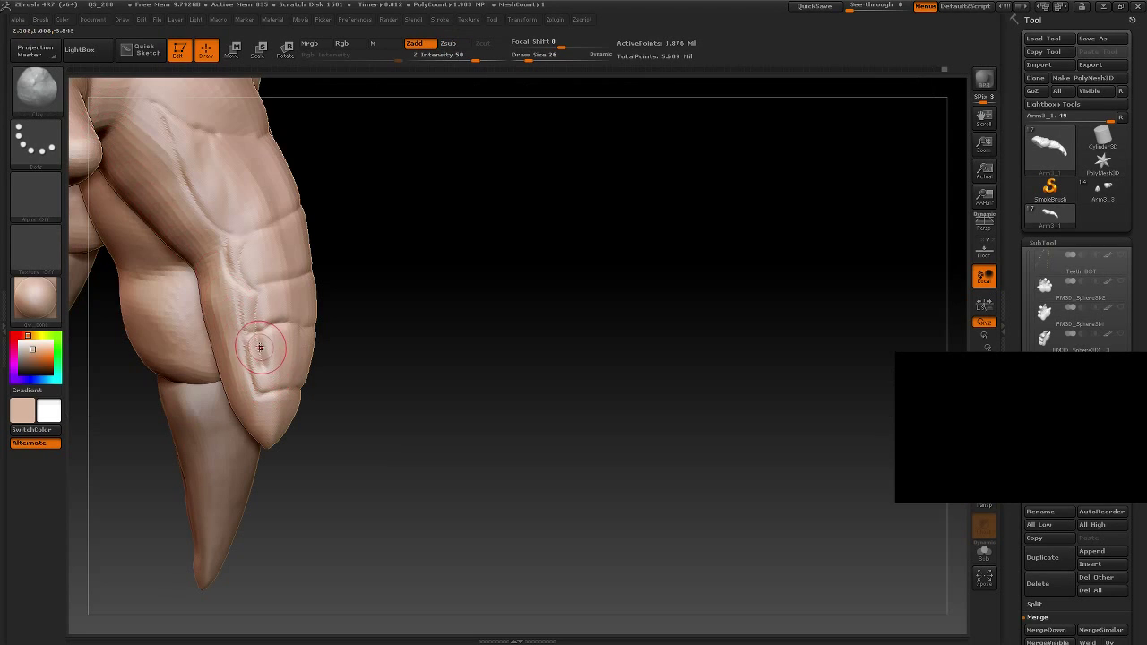
key("shift")
left_click_drag(268, 370, 258, 344, "shift")
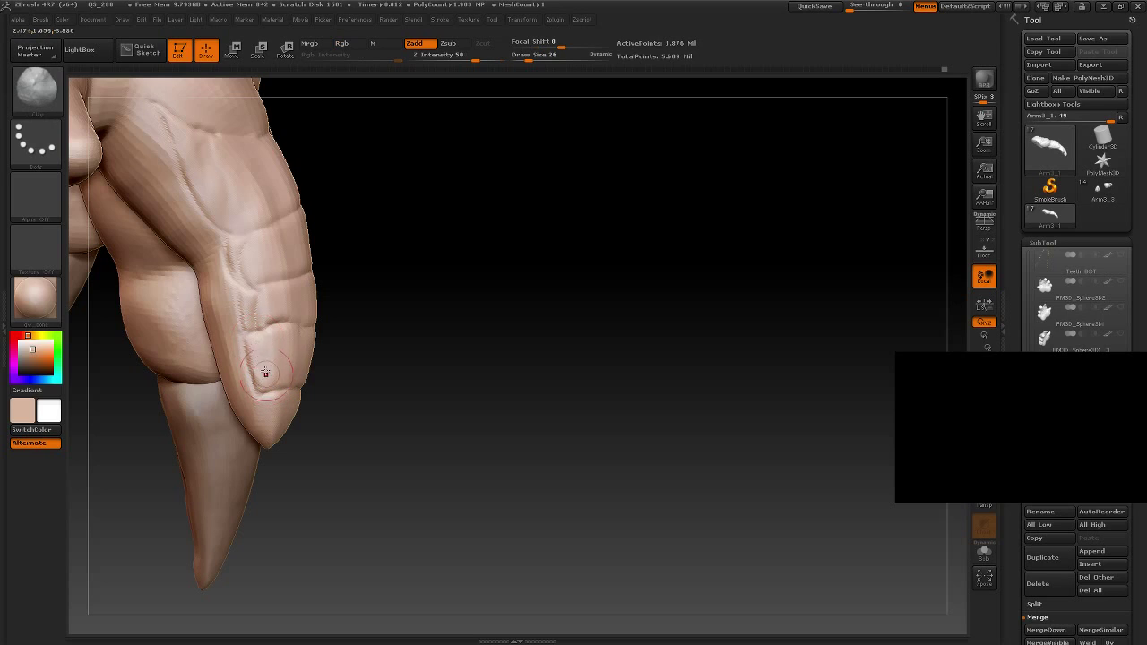
left_click_drag(257, 293, 245, 244)
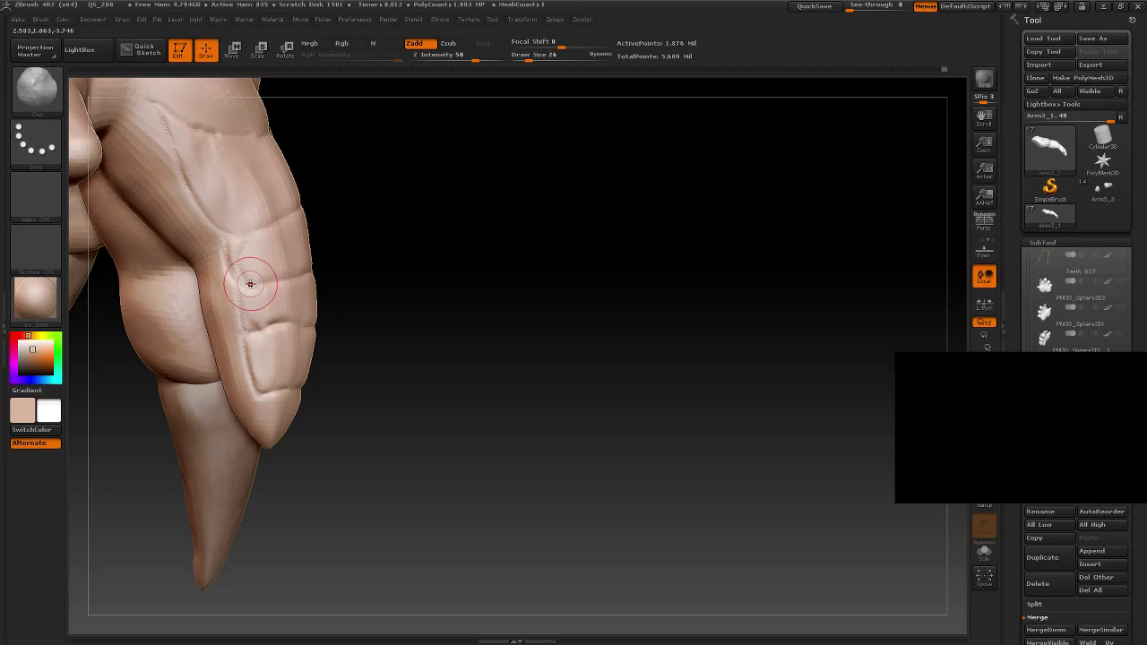
mouse_move(385, 227)
left_mouse_down()
mouse_move(389, 325)
mouse_move(194, 234)
left_mouse_up()
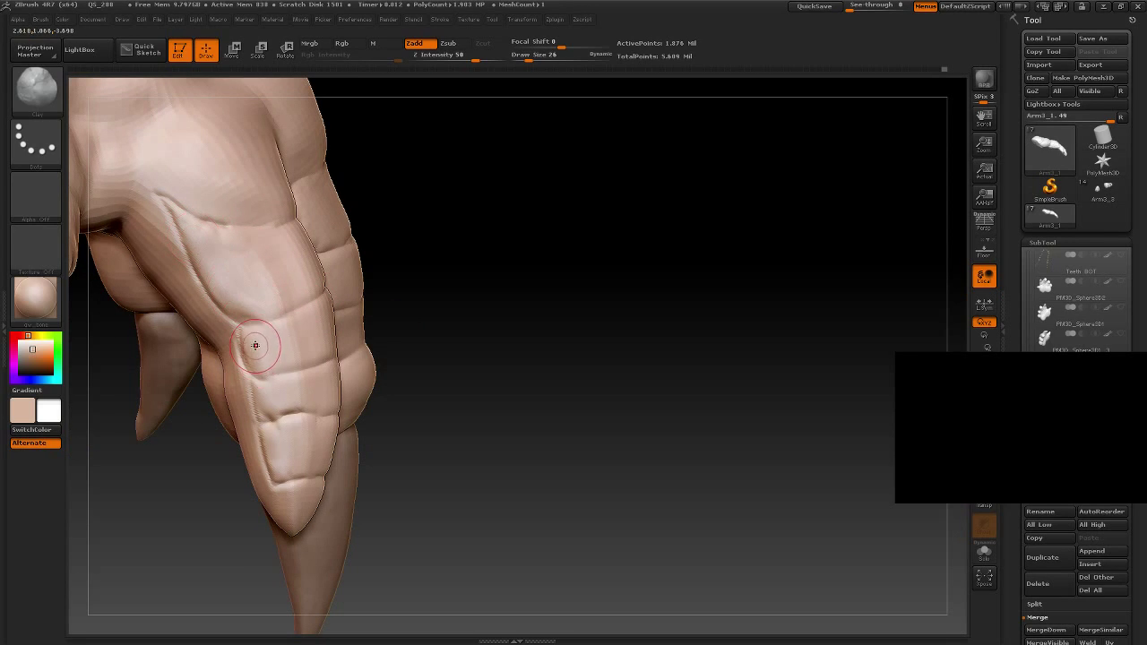
left_click_drag(255, 345, 271, 451)
Step: Orbit the hand to inspect the ridged finger segments from the side and front
mouse_move(574, 481)
left_mouse_down()
mouse_move(422, 488)
mouse_move(373, 459)
left_mouse_up()
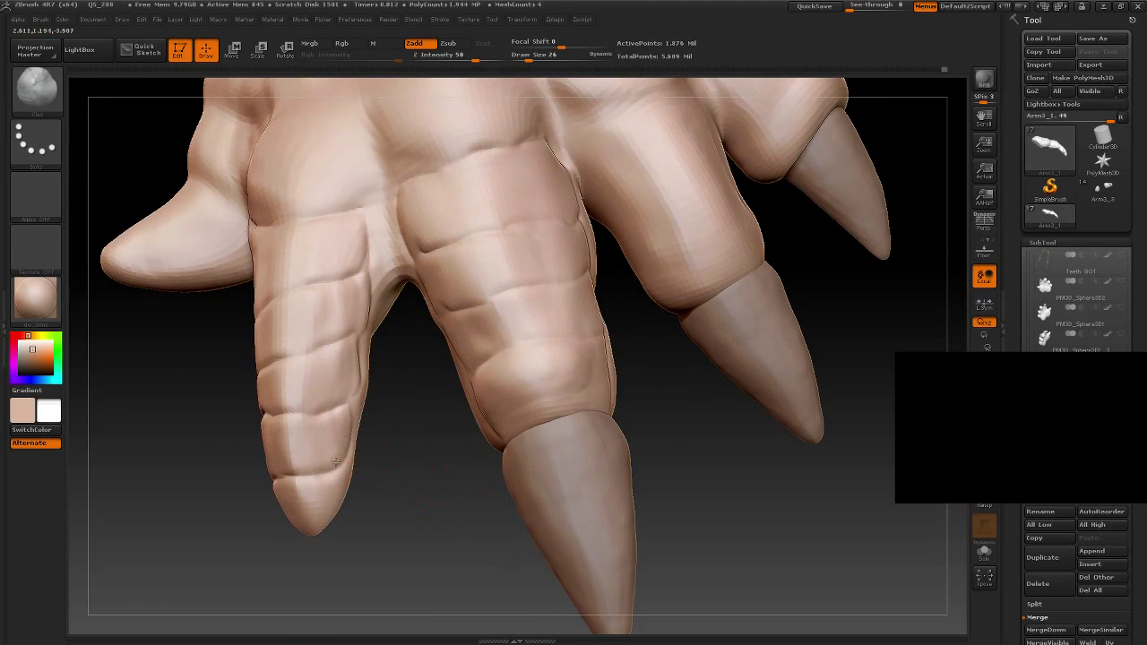
mouse_move(394, 369)
left_mouse_down()
mouse_move(400, 440)
mouse_move(357, 356)
mouse_move(351, 297)
left_mouse_up()
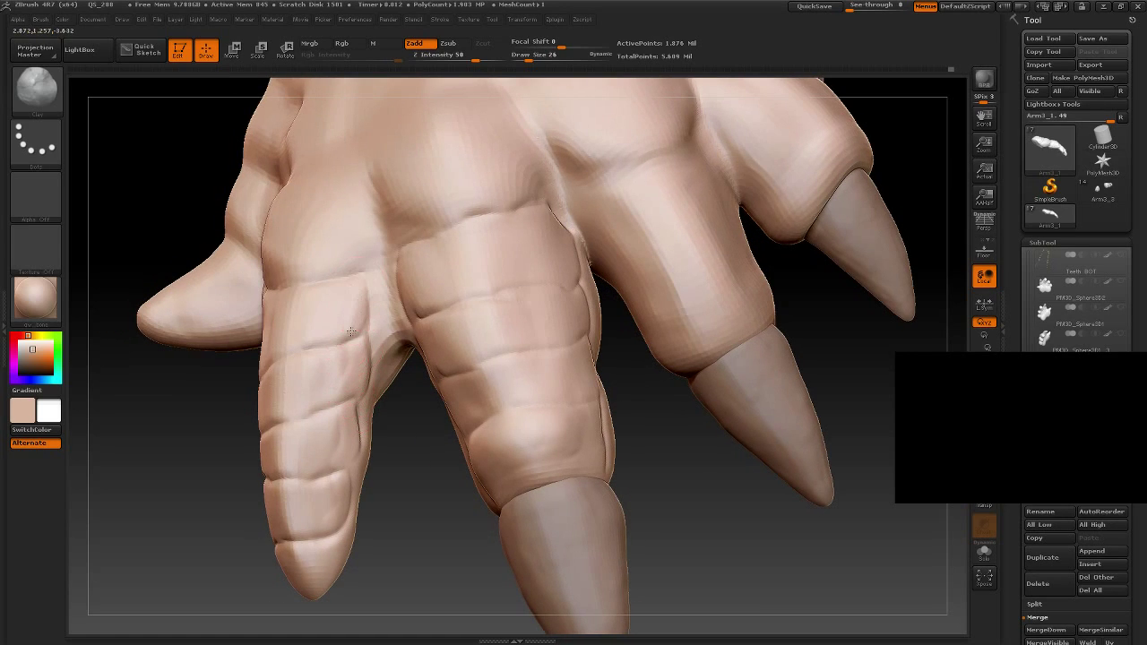
mouse_move(190, 474)
left_mouse_down()
mouse_move(220, 443)
mouse_move(225, 322)
left_mouse_up()
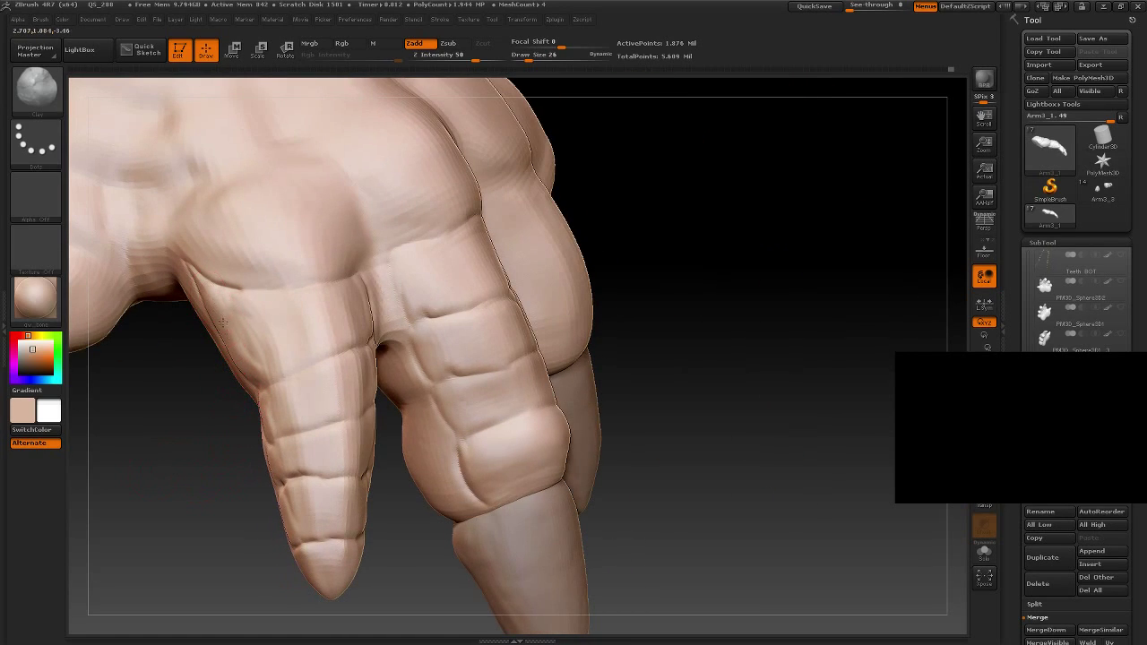
mouse_move(170, 500)
left_mouse_down()
mouse_move(167, 435)
mouse_move(268, 394)
left_mouse_up()
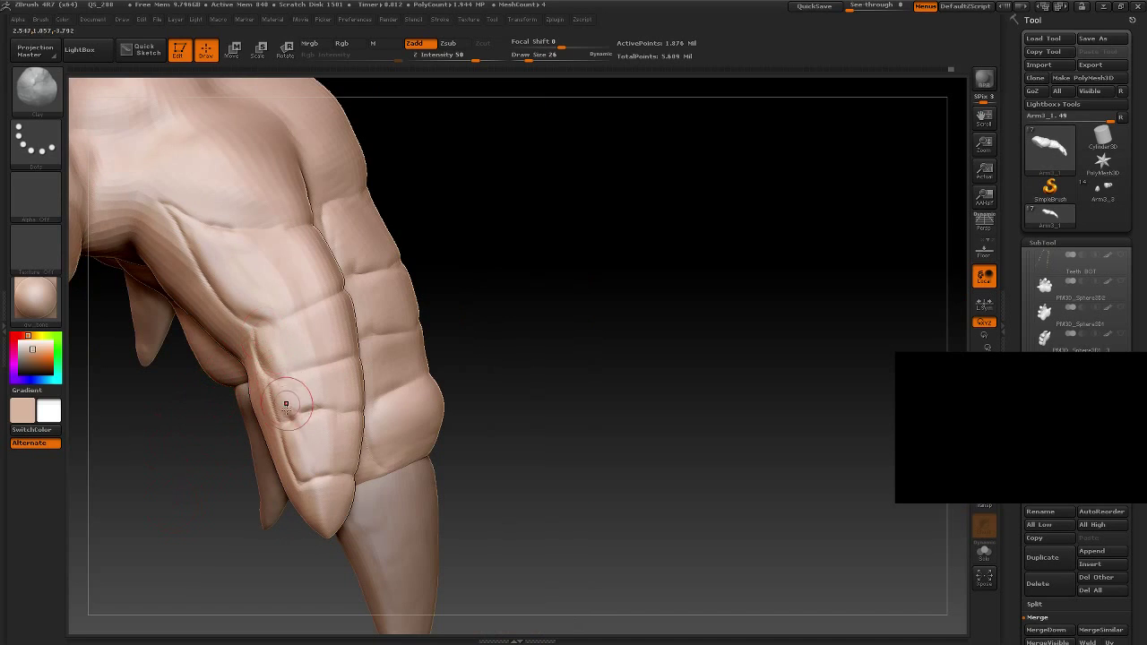
mouse_move(239, 529)
left_mouse_down()
mouse_move(203, 559)
mouse_move(366, 514)
mouse_move(306, 392)
left_mouse_up()
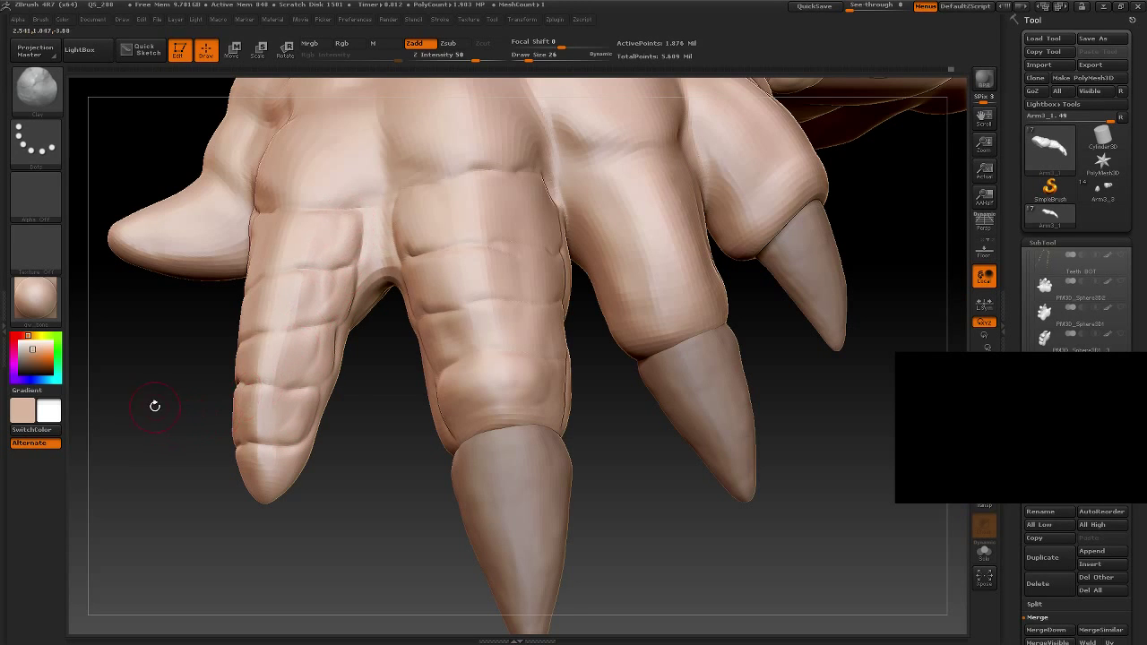
left_click_drag(154, 406, 280, 345)
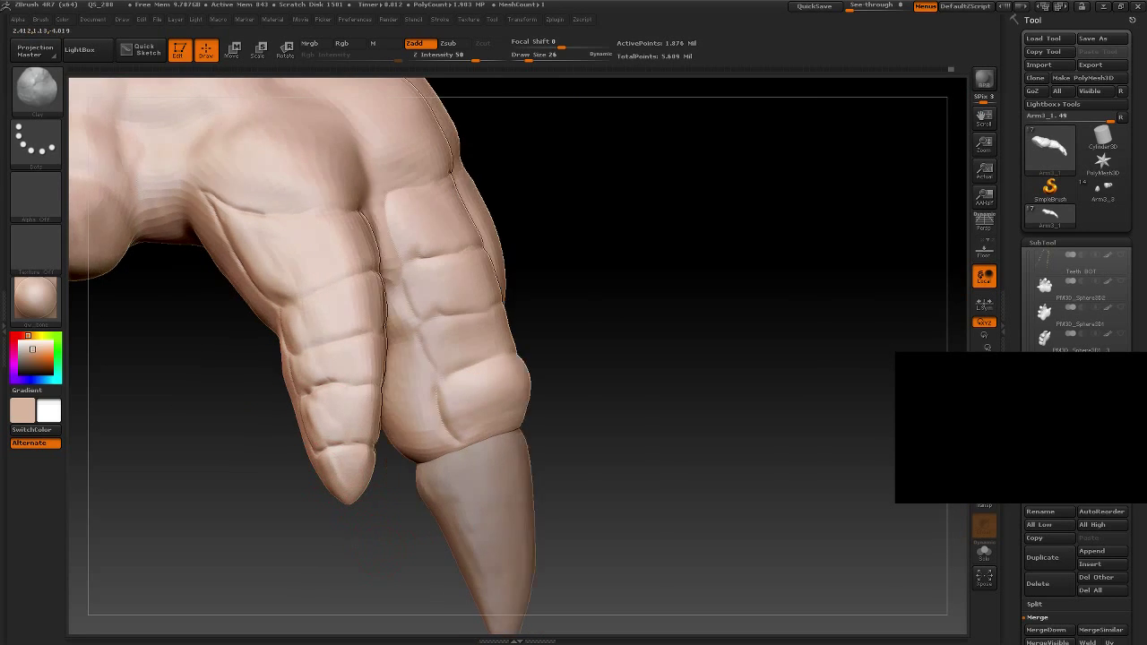
left_click_drag(337, 486, 380, 467)
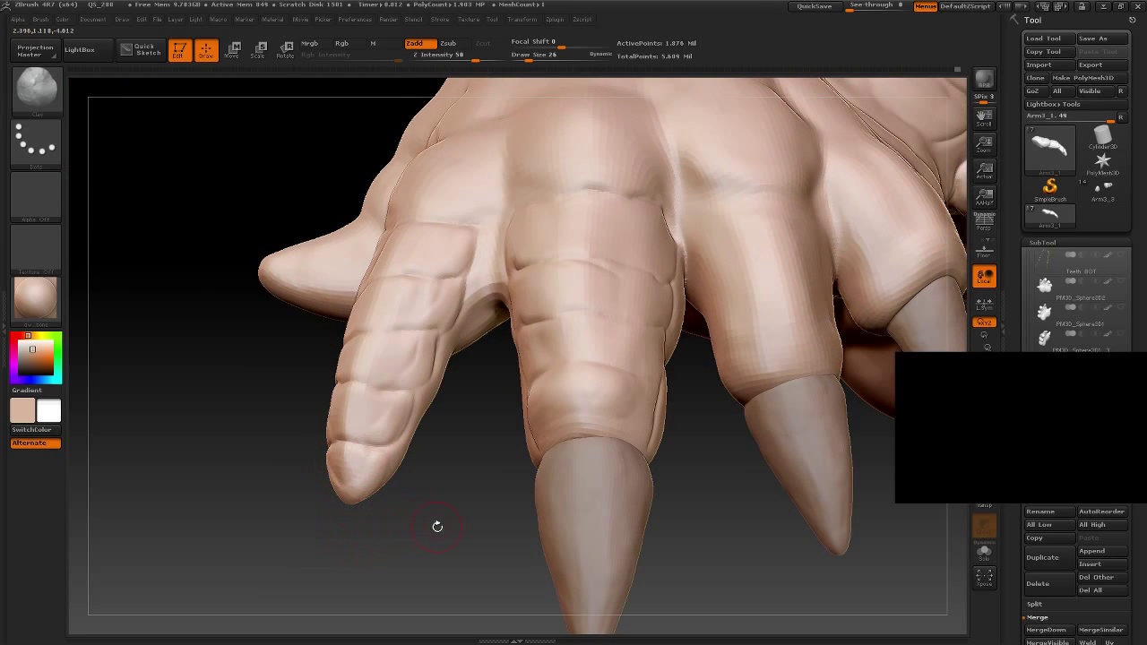
mouse_move(437, 526)
left_mouse_down()
mouse_move(302, 530)
mouse_move(472, 509)
left_mouse_up()
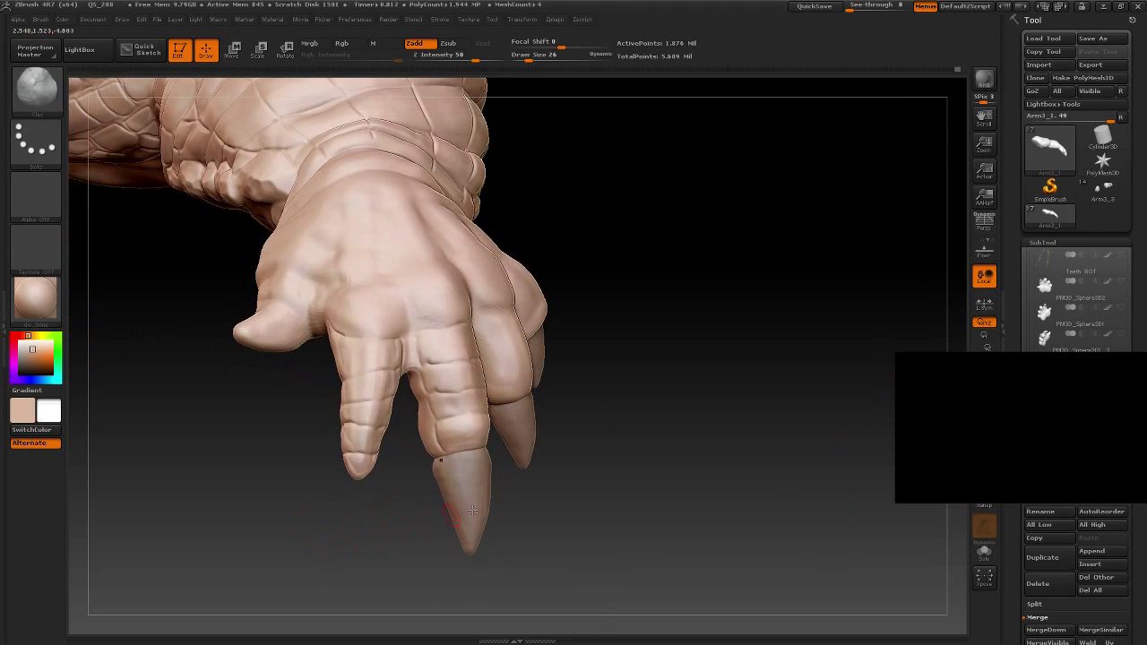
mouse_move(622, 486)
left_mouse_down()
mouse_move(396, 489)
mouse_move(439, 544)
mouse_move(345, 457)
left_mouse_up()
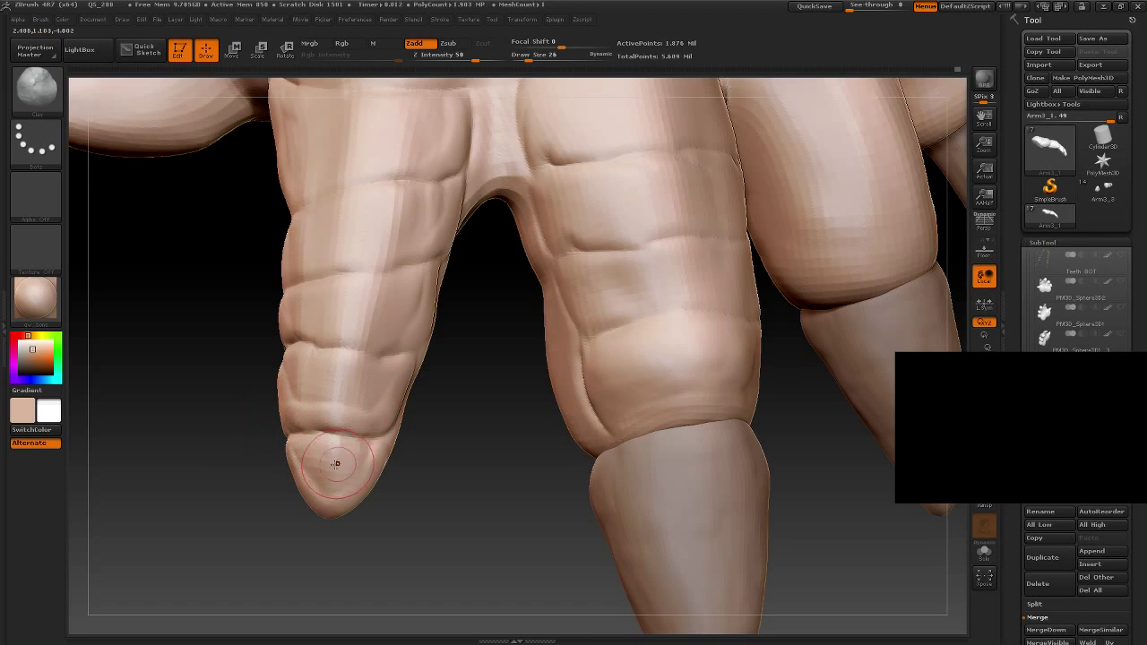
left_click_drag(475, 404, 476, 479, "alt")
Step: Build a small raised bump at the left fingertip edge and zoom in on the segments
left_click_drag(293, 414, 291, 409)
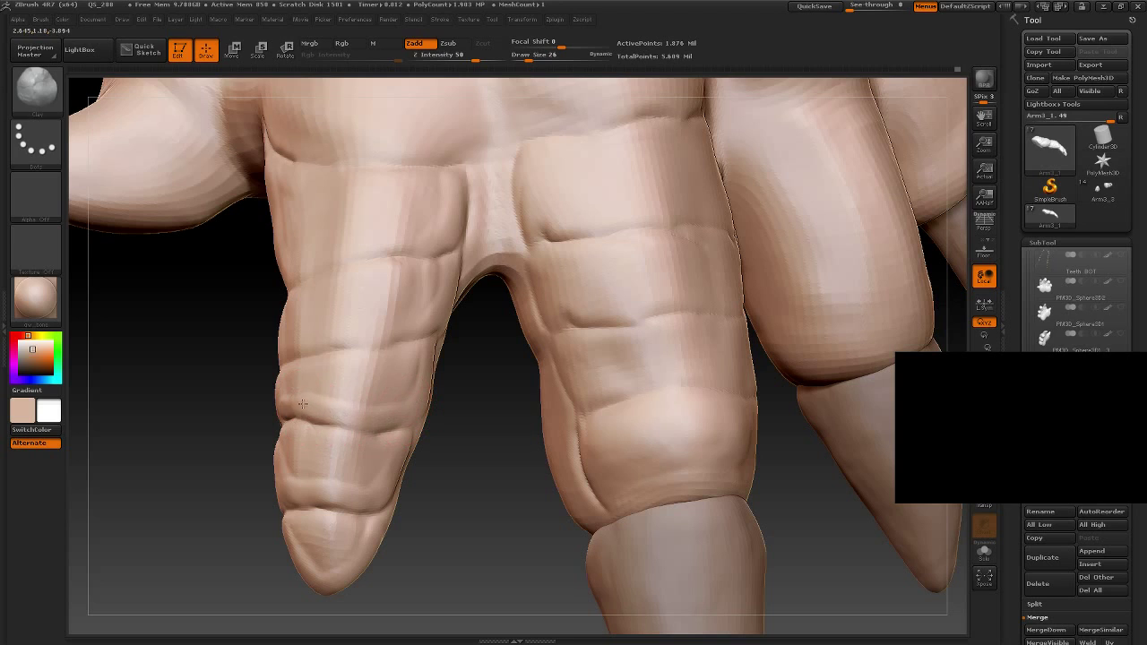
mouse_move(468, 416)
left_mouse_down()
mouse_move(476, 428)
mouse_move(295, 386)
mouse_move(391, 363)
left_mouse_up()
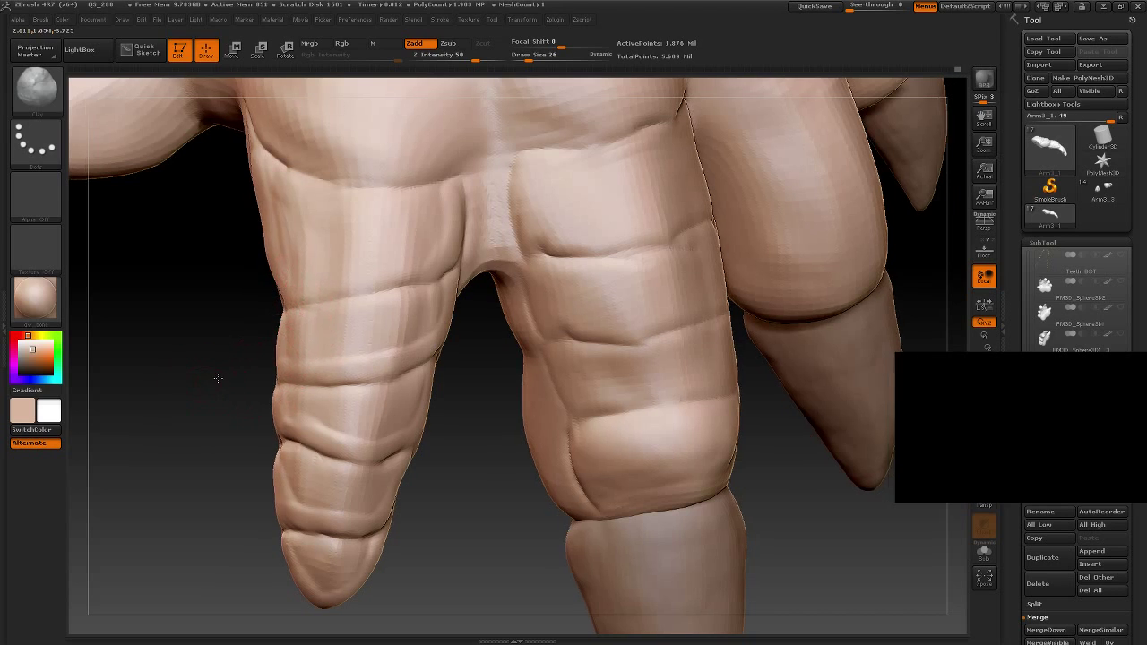
left_click_drag(213, 381, 297, 282)
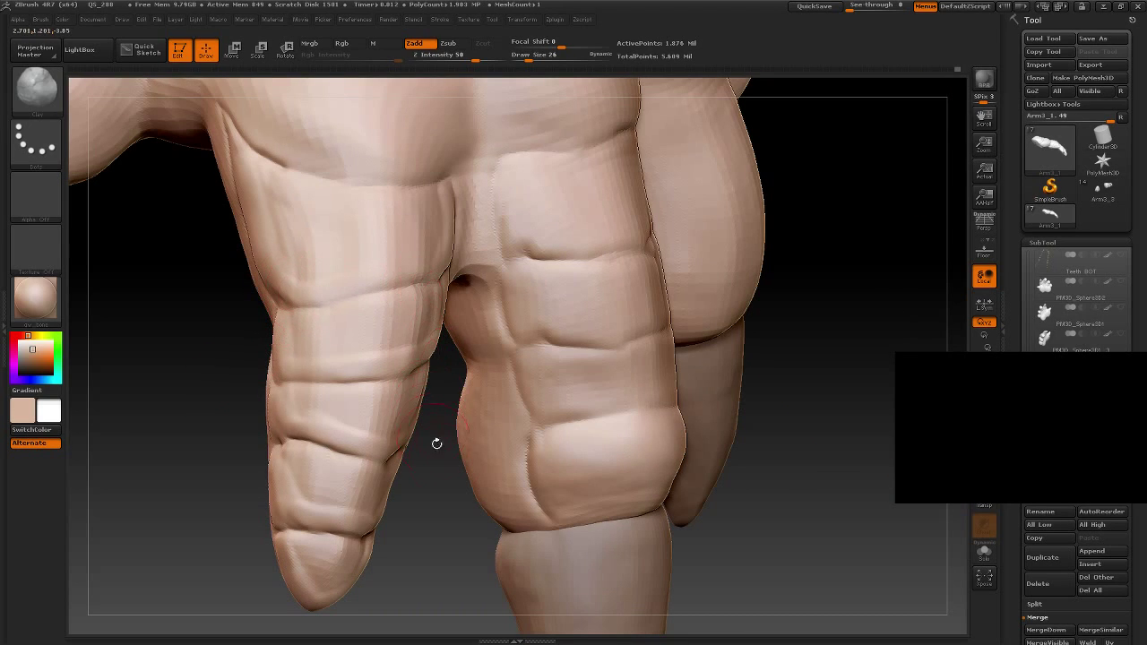
left_click_drag(435, 443, 428, 536, "alt")
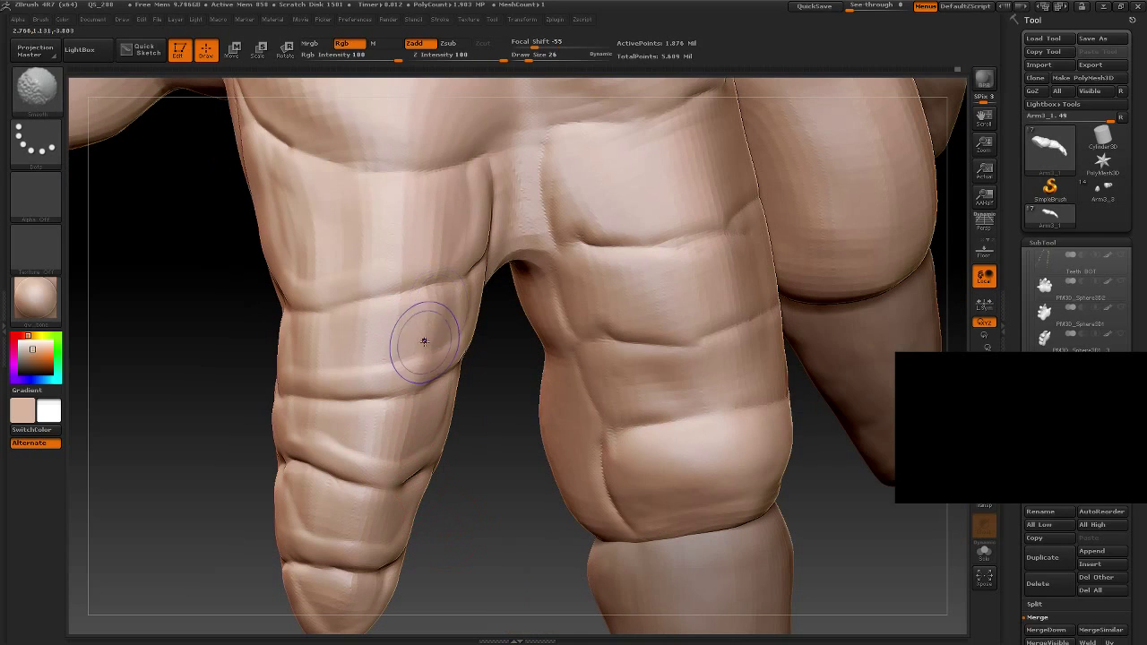
Step: Smooth the creases along the upper and lower left finger and near its base
left_click_drag(413, 359, 439, 286, "shift")
left_click_drag(328, 430, 366, 435, "shift")
left_click_drag(397, 480, 397, 502, "shift")
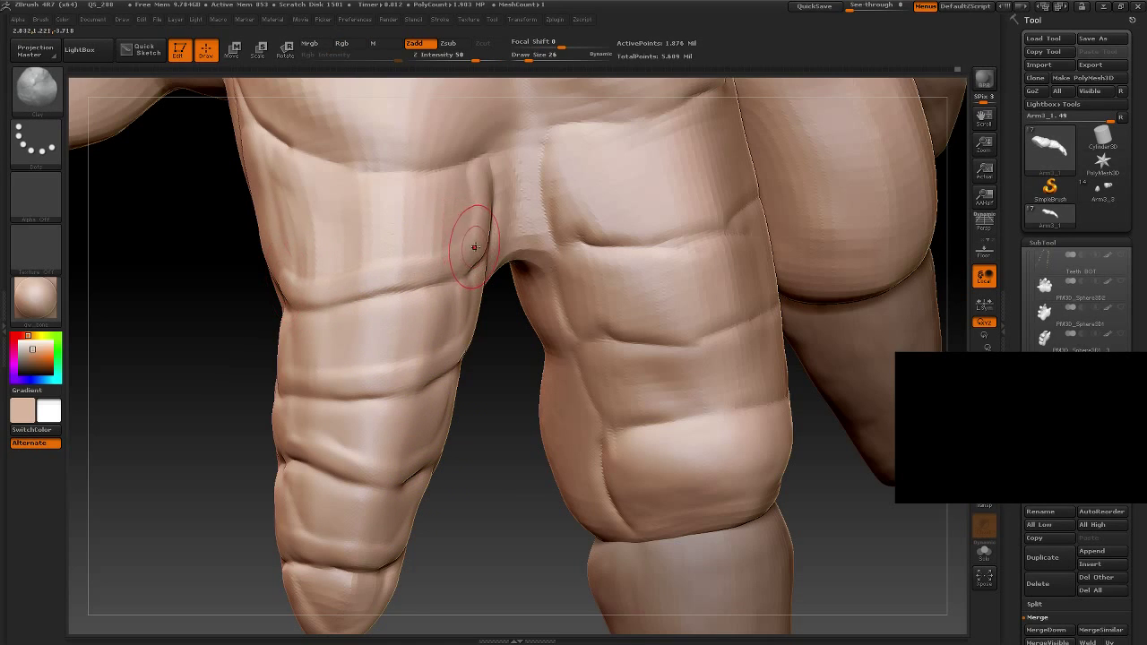
left_click_drag(260, 269, 233, 302, "alt")
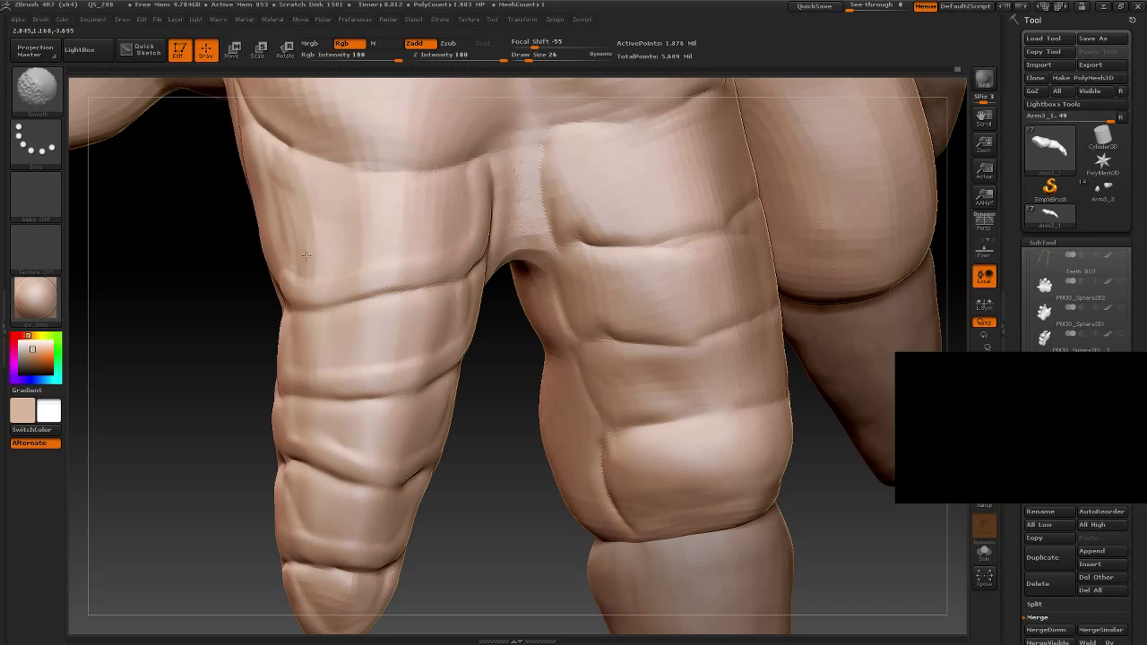
left_click_drag(194, 386, 181, 358)
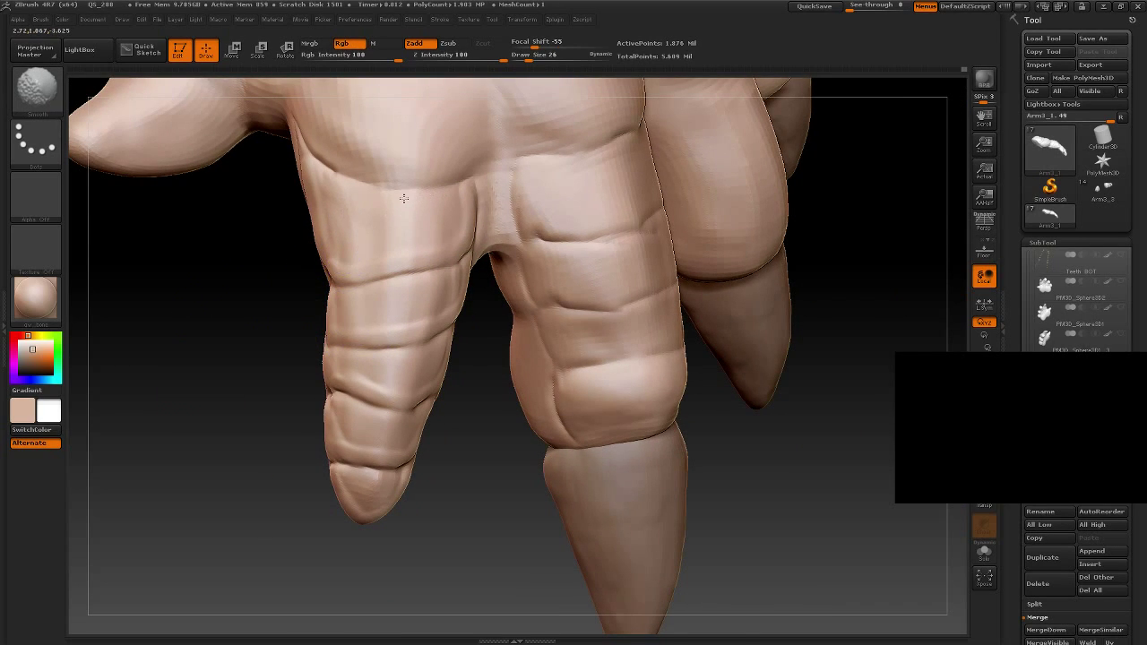
left_click_drag(403, 199, 329, 181, "shift")
Step: Sketch a nail outline on the fingertip and smooth along the finger's edge
mouse_move(463, 523)
left_mouse_down()
mouse_move(456, 492)
mouse_move(376, 466)
mouse_move(367, 441)
mouse_move(403, 446)
mouse_move(320, 409)
left_mouse_up()
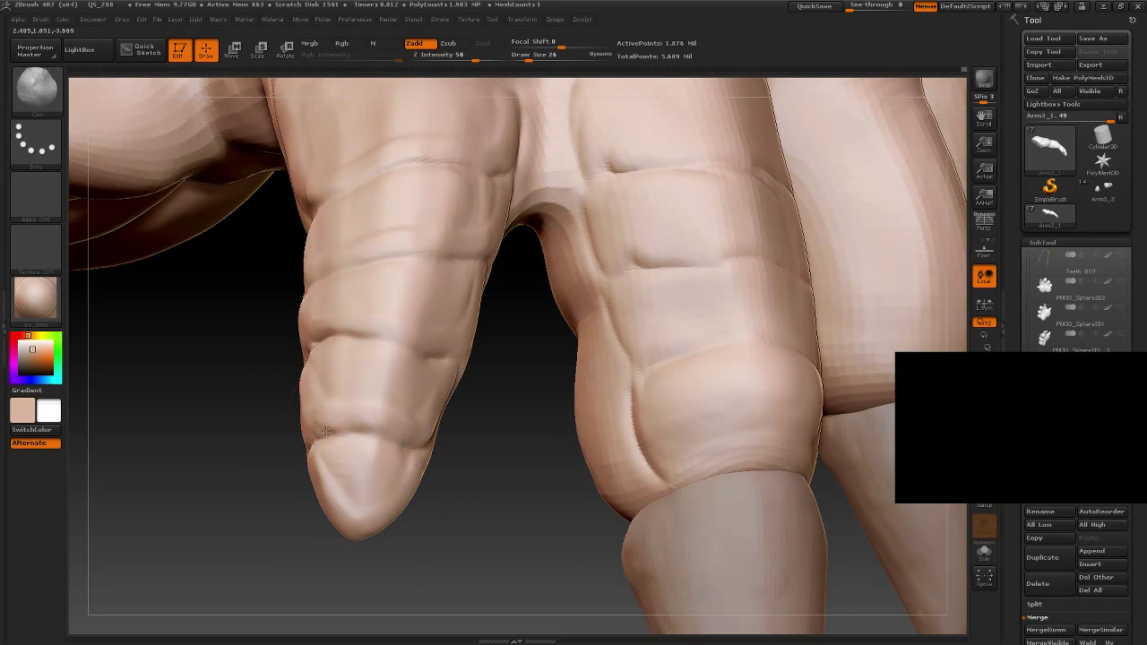
mouse_move(439, 412)
left_mouse_down()
mouse_move(349, 470)
mouse_move(358, 475)
left_mouse_up()
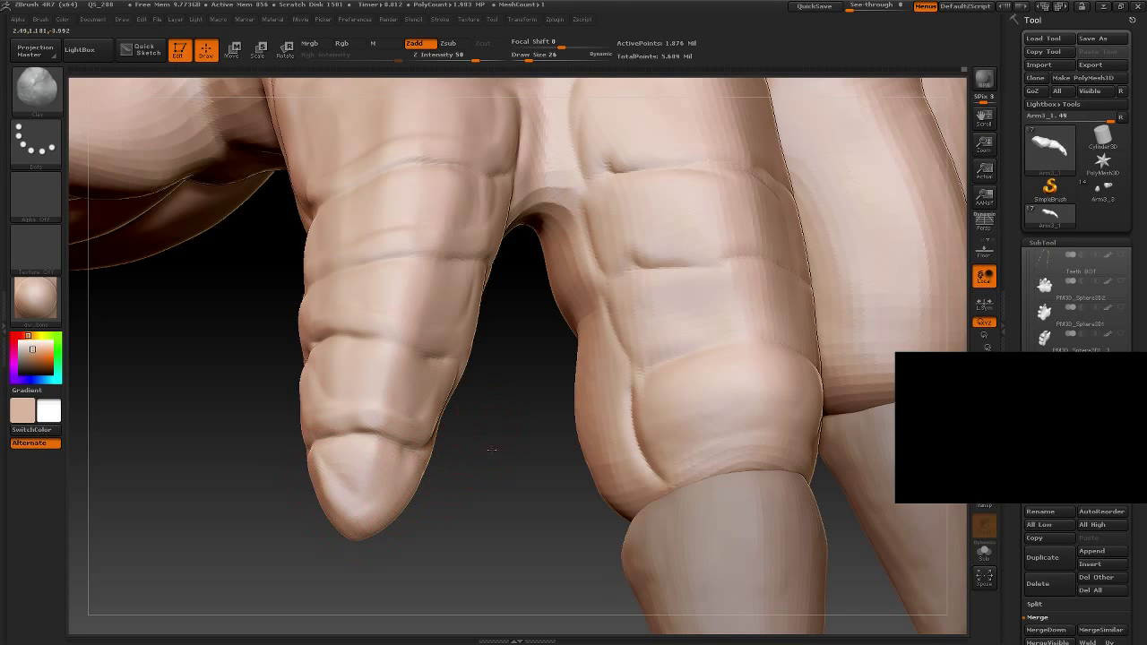
left_click_drag(491, 450, 469, 446)
left_click_drag(434, 343, 475, 294, "shift")
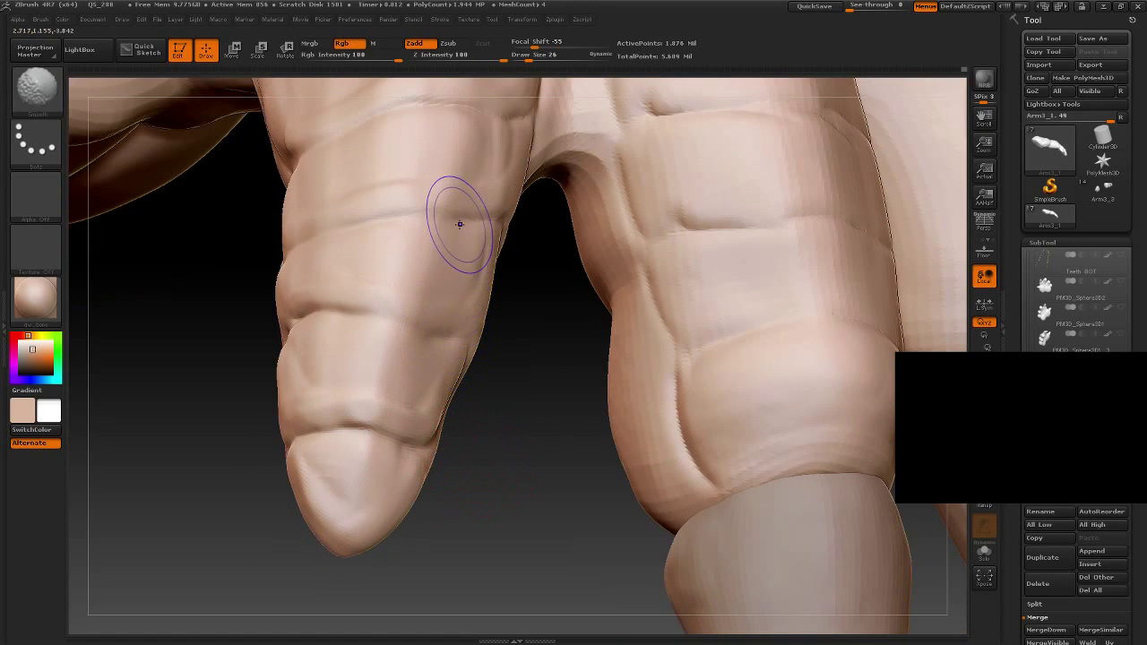
left_click_drag(525, 422, 502, 385)
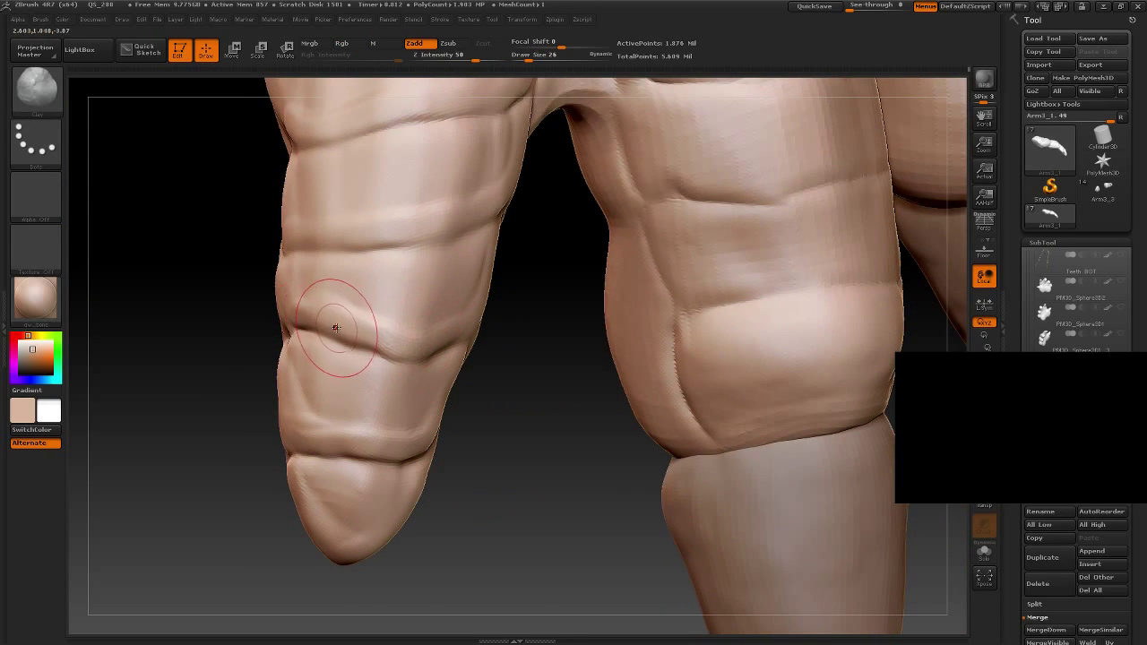
key("shift")
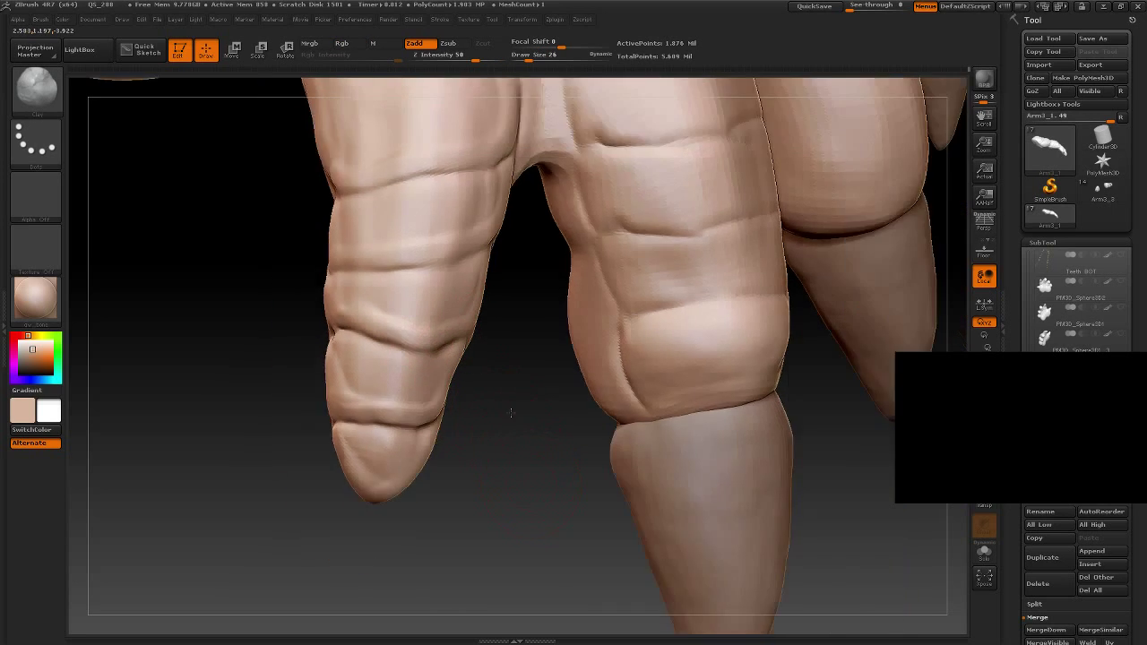
mouse_move(488, 404)
left_mouse_down("alt")
mouse_move(457, 530)
mouse_move(441, 357)
left_mouse_up("alt")
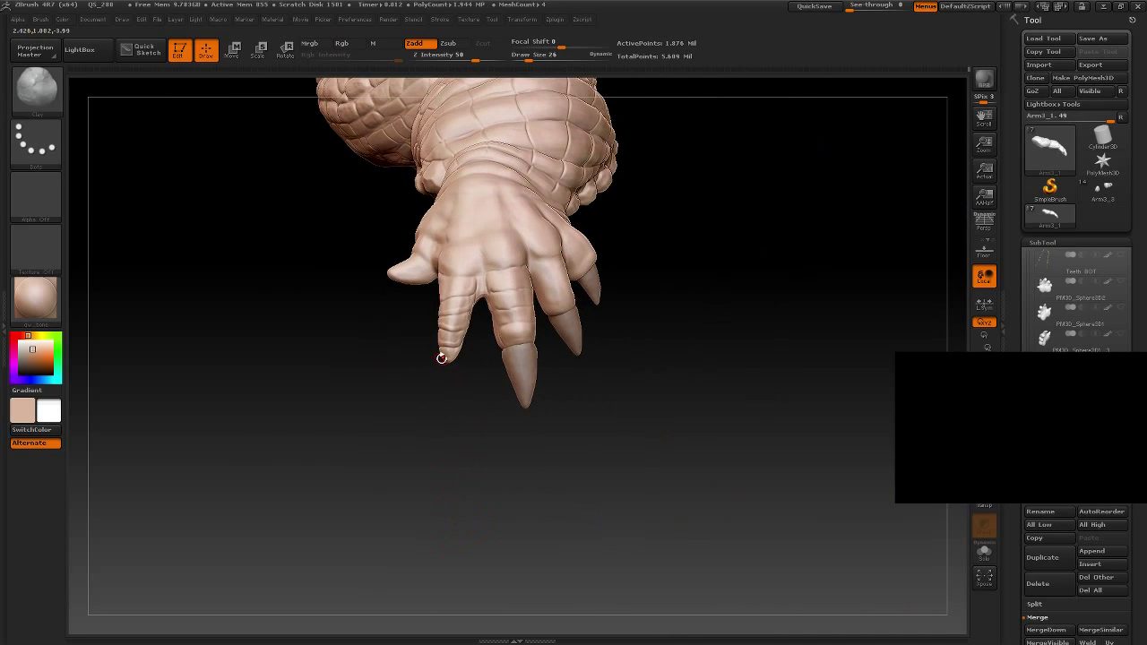
Step: Carve and deepen vertical creases in the fleshy fold above the claw
mouse_move(291, 427)
left_mouse_down()
mouse_move(527, 573)
mouse_move(691, 195)
mouse_move(686, 333)
mouse_move(474, 359)
left_mouse_up()
mouse_move(719, 338)
left_mouse_down()
mouse_move(758, 359)
mouse_move(763, 343)
mouse_move(720, 350)
mouse_move(662, 387)
left_mouse_up()
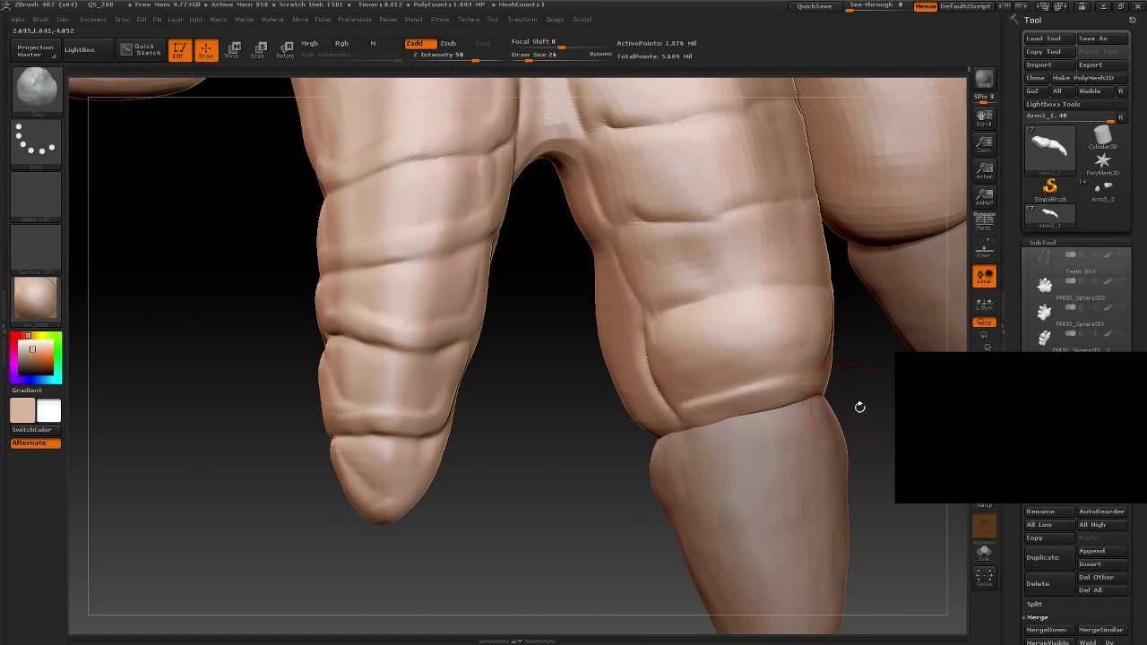
mouse_move(860, 401)
left_mouse_down("alt")
mouse_move(819, 454)
mouse_move(735, 367)
left_mouse_up("alt")
left_click_drag(738, 251, 743, 322)
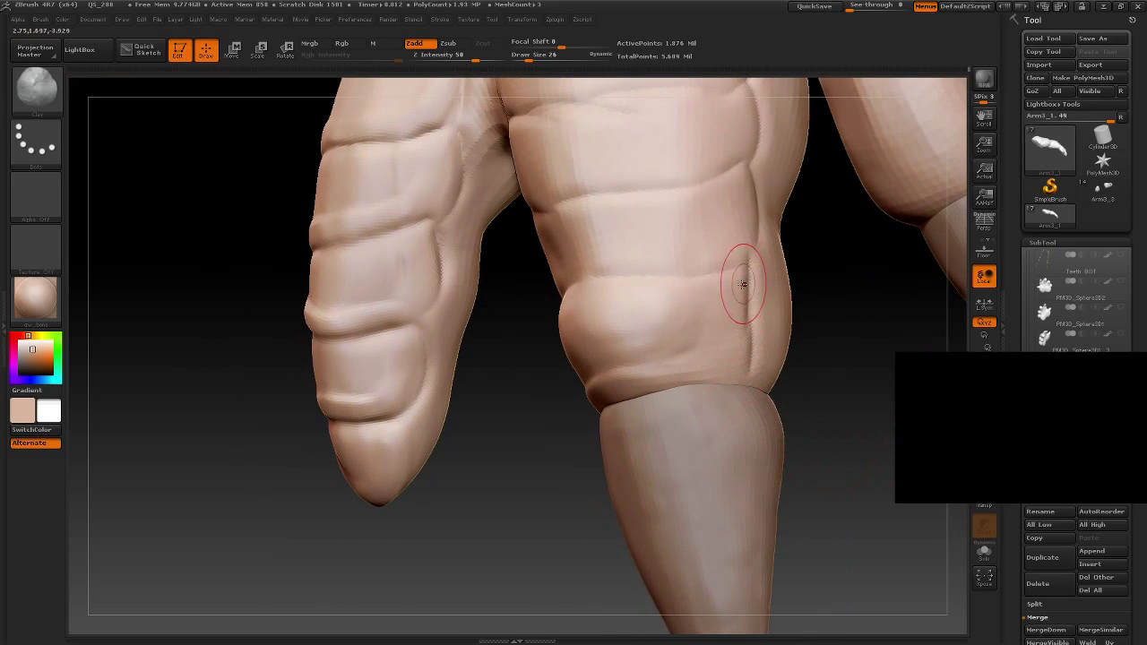
left_click_drag(740, 269, 737, 354)
mouse_move(505, 492)
left_mouse_down()
mouse_move(633, 326)
mouse_move(638, 386)
left_mouse_up()
mouse_move(776, 418)
left_mouse_down()
mouse_move(690, 369)
mouse_move(762, 365)
left_mouse_up()
mouse_move(888, 394)
left_mouse_down()
mouse_move(824, 394)
mouse_move(905, 403)
left_mouse_up()
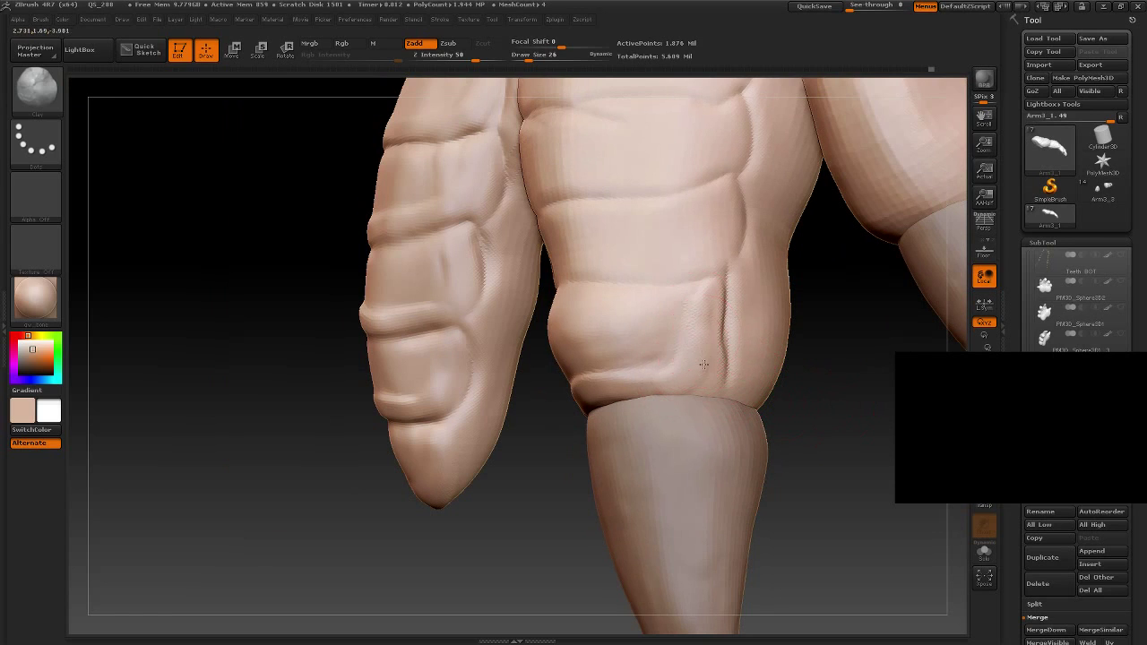
left_click_drag(703, 364, 702, 299)
Step: Shape and smooth the skin fold across the pad over the claw base, sharpening the adjacent crease
left_click_drag(520, 509, 624, 335)
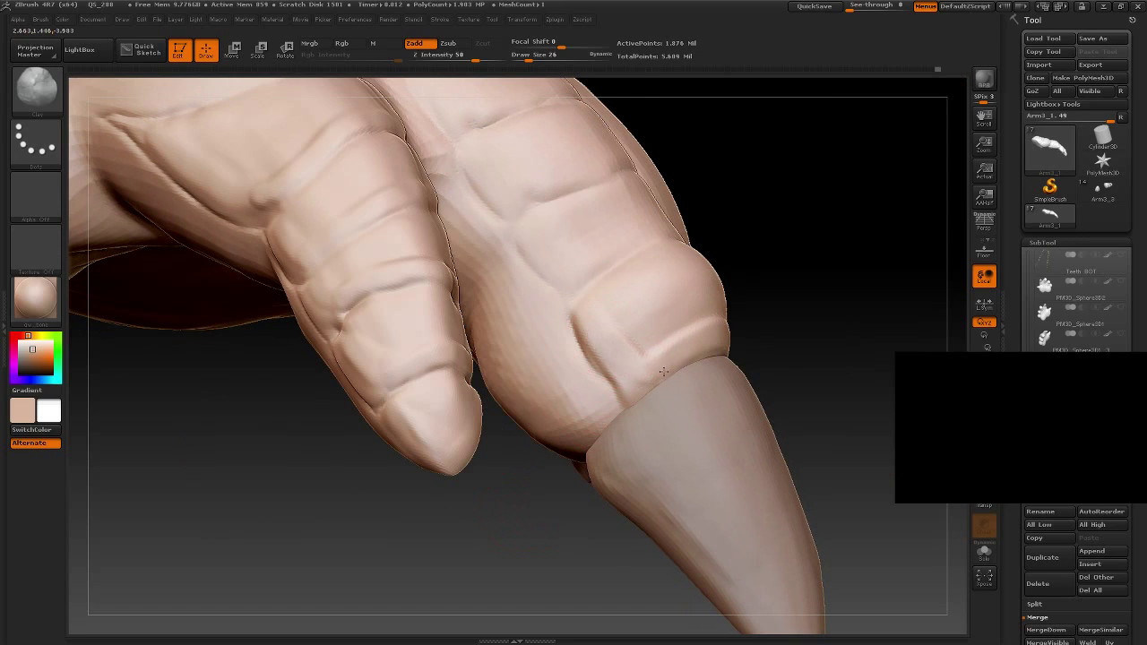
left_click_drag(643, 384, 641, 375)
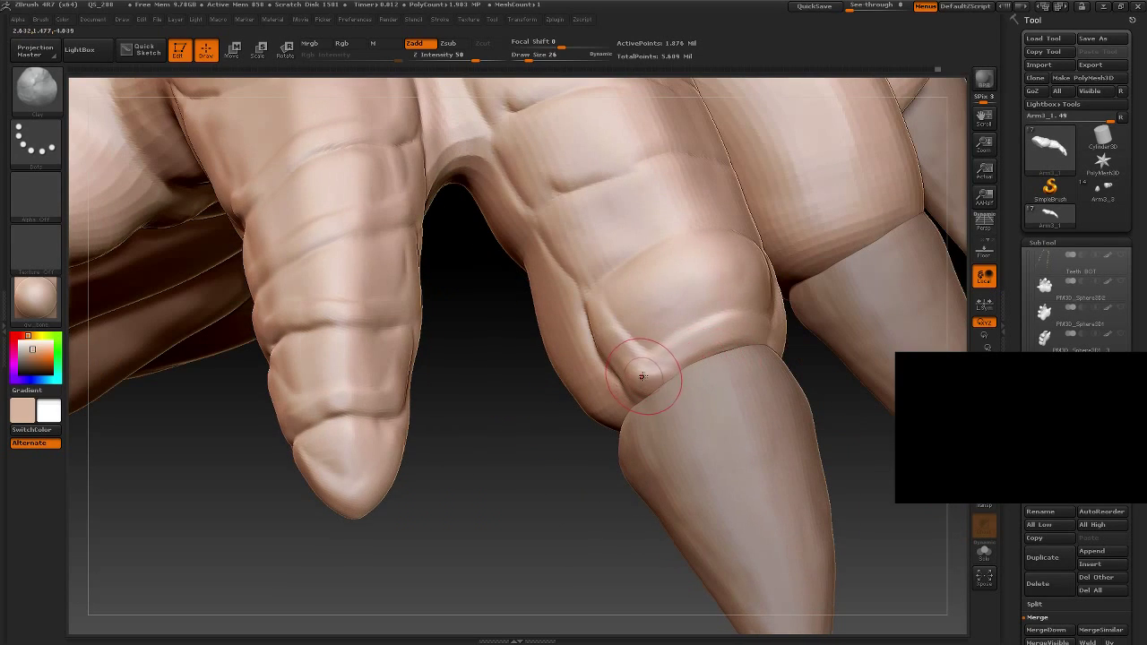
left_click_drag(586, 502, 671, 399)
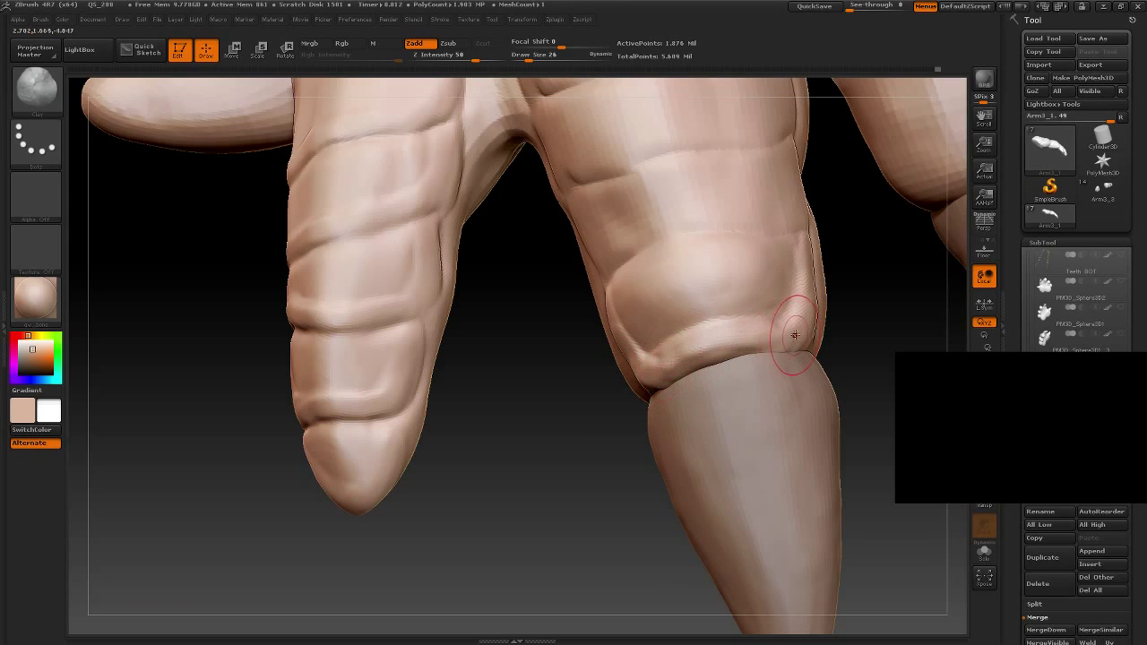
left_click_drag(780, 333, 651, 381)
mouse_move(576, 468)
left_mouse_down()
mouse_move(839, 341)
mouse_move(686, 386)
left_mouse_up()
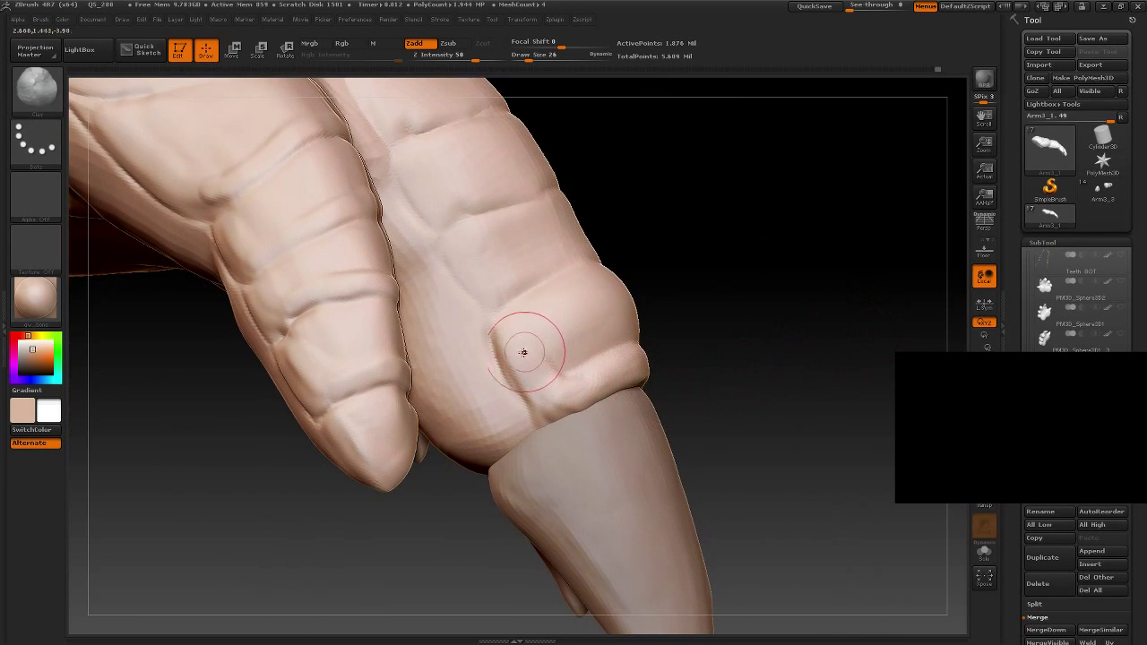
left_click_drag(548, 398, 619, 369)
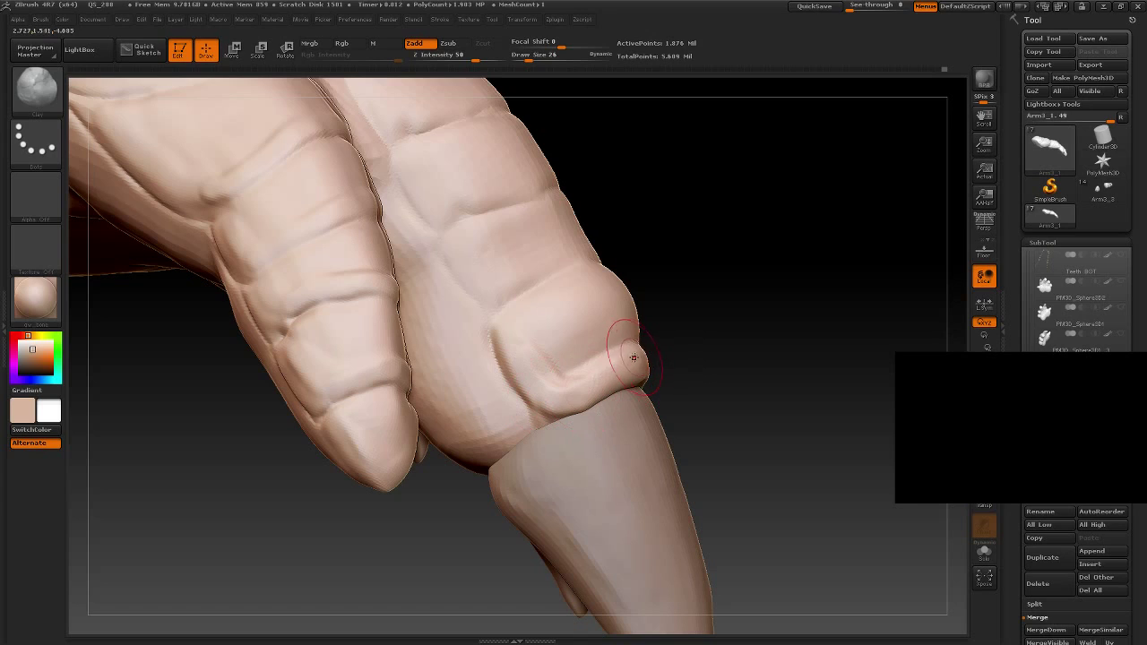
left_click_drag(593, 371, 549, 391)
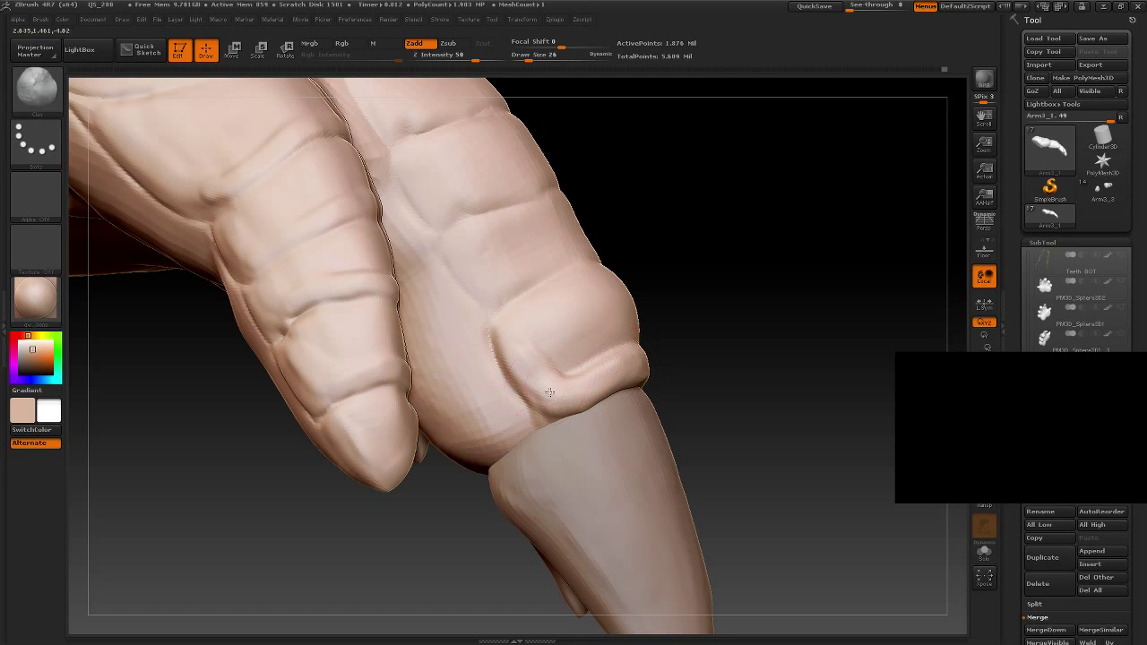
left_click_drag(640, 370, 511, 371)
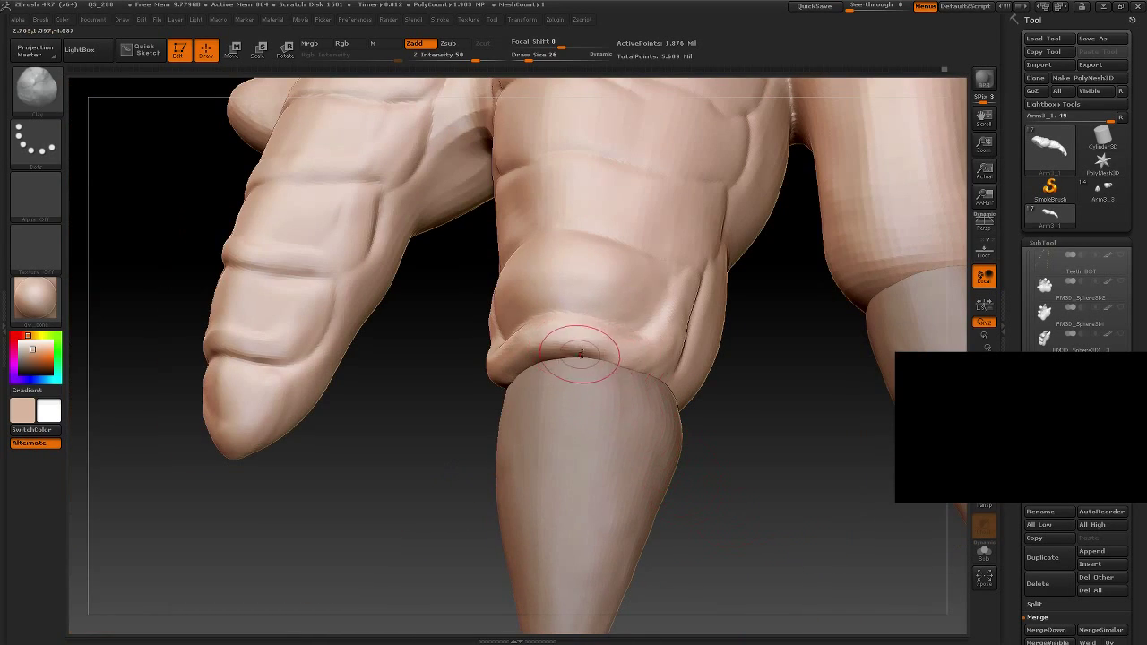
mouse_move(581, 354)
left_mouse_down()
mouse_move(662, 357)
mouse_move(677, 339)
left_mouse_up()
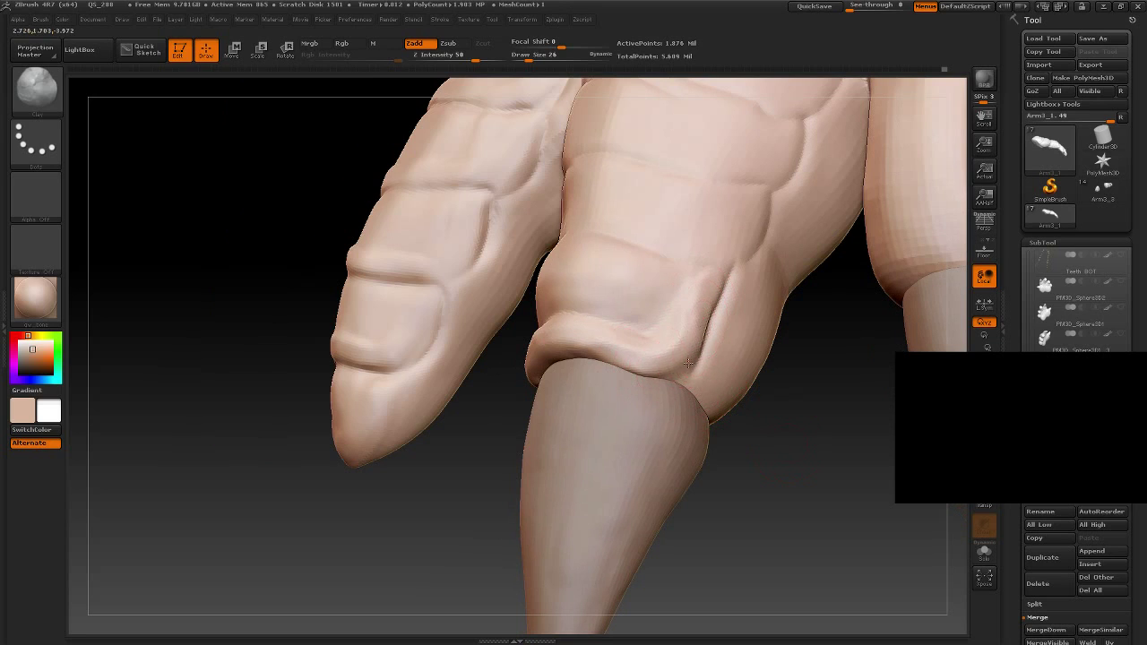
left_click_drag(681, 369, 693, 315)
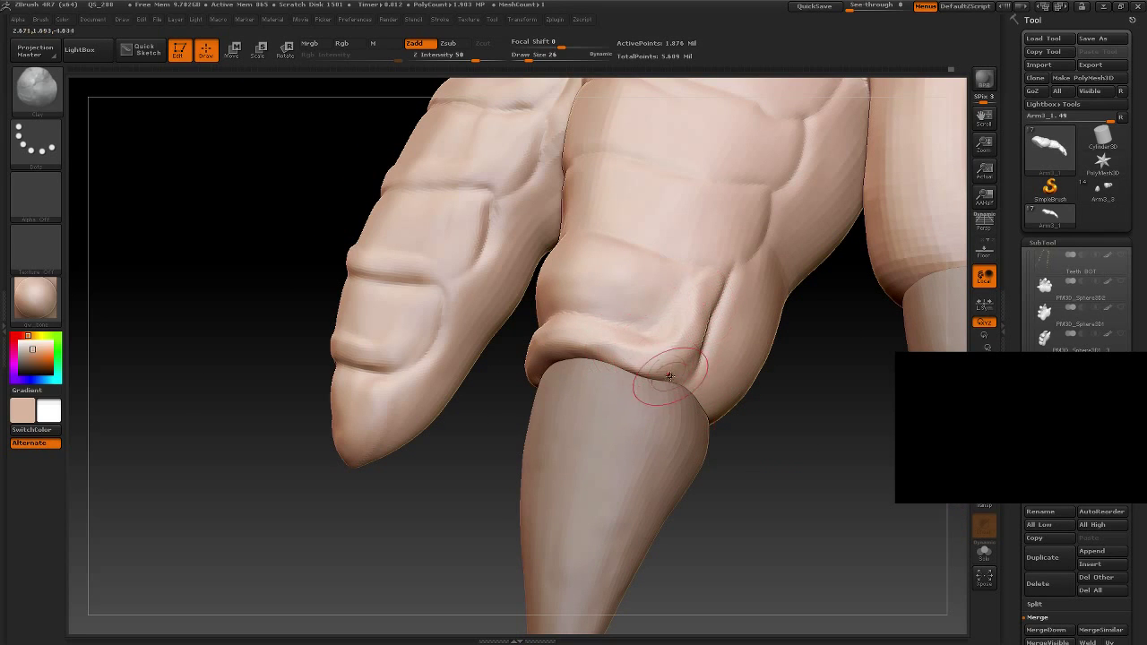
mouse_move(708, 466)
left_mouse_down()
mouse_move(727, 489)
mouse_move(792, 508)
mouse_move(822, 499)
mouse_move(815, 532)
mouse_move(750, 420)
mouse_move(740, 470)
mouse_move(762, 413)
left_mouse_up()
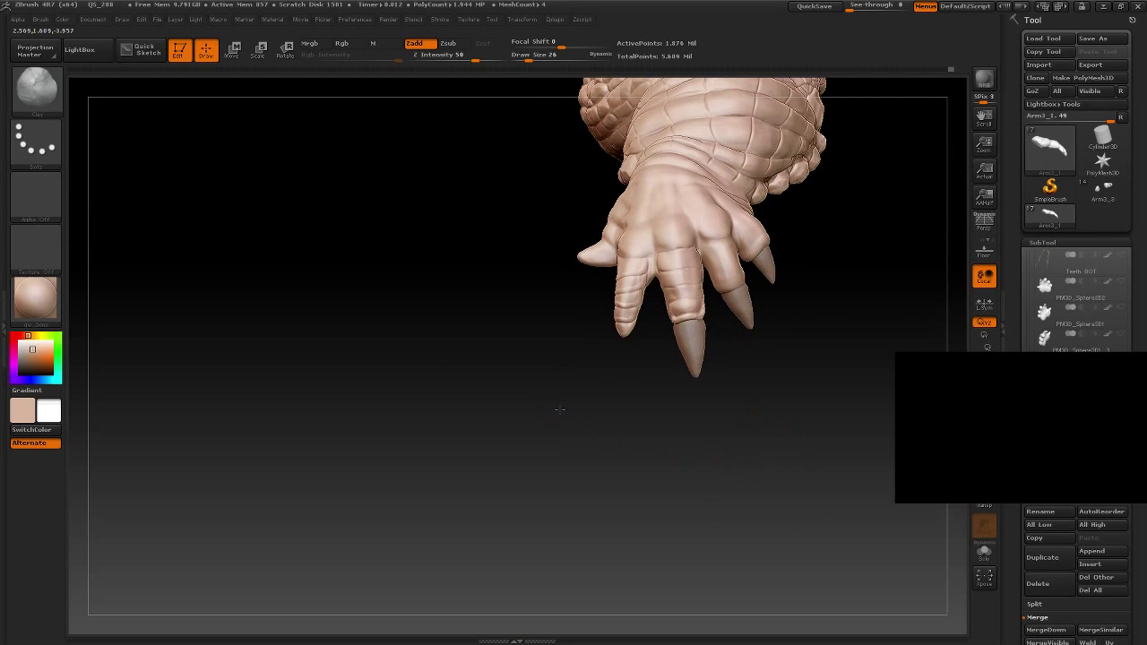
Step: Reshape and deepen the crease running along the upper finger ridge
mouse_move(559, 409)
left_mouse_down()
mouse_move(523, 402)
mouse_move(512, 479)
left_mouse_up()
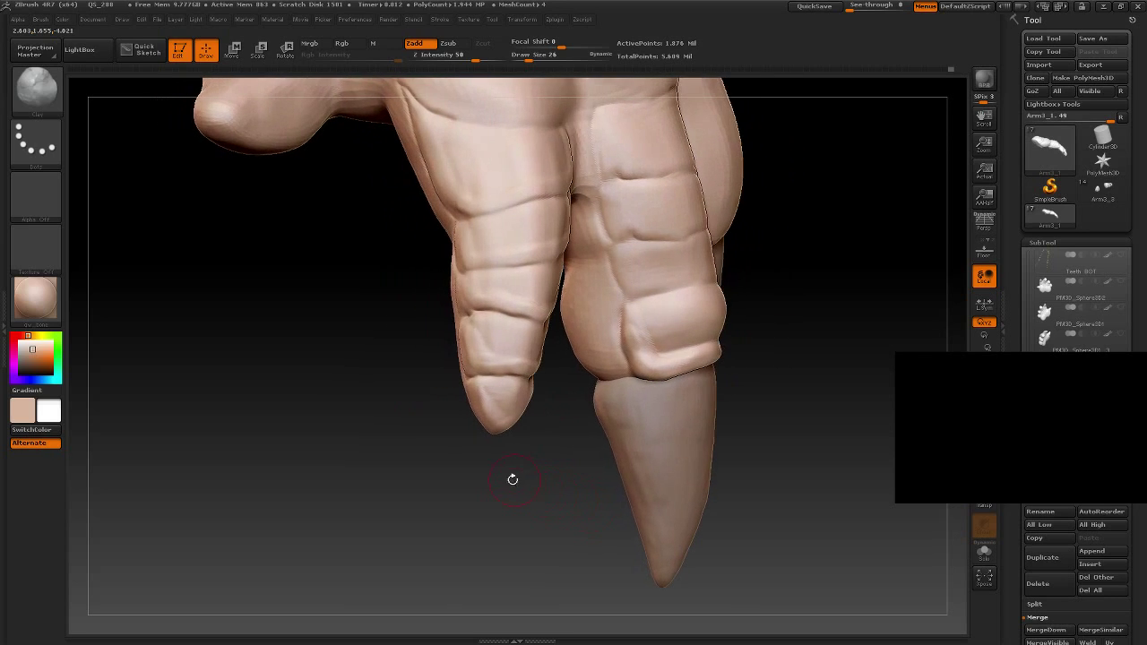
mouse_move(343, 461)
left_mouse_down()
mouse_move(327, 512)
mouse_move(460, 386)
left_mouse_up()
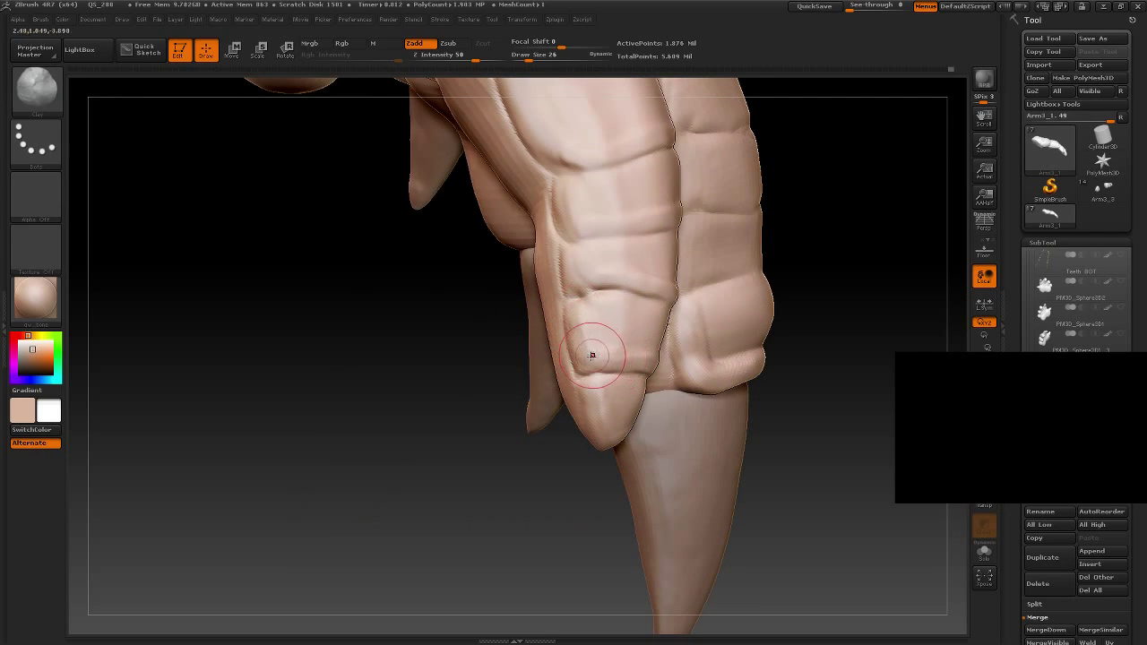
mouse_move(521, 495)
left_mouse_down()
mouse_move(661, 341)
mouse_move(632, 359)
left_mouse_up()
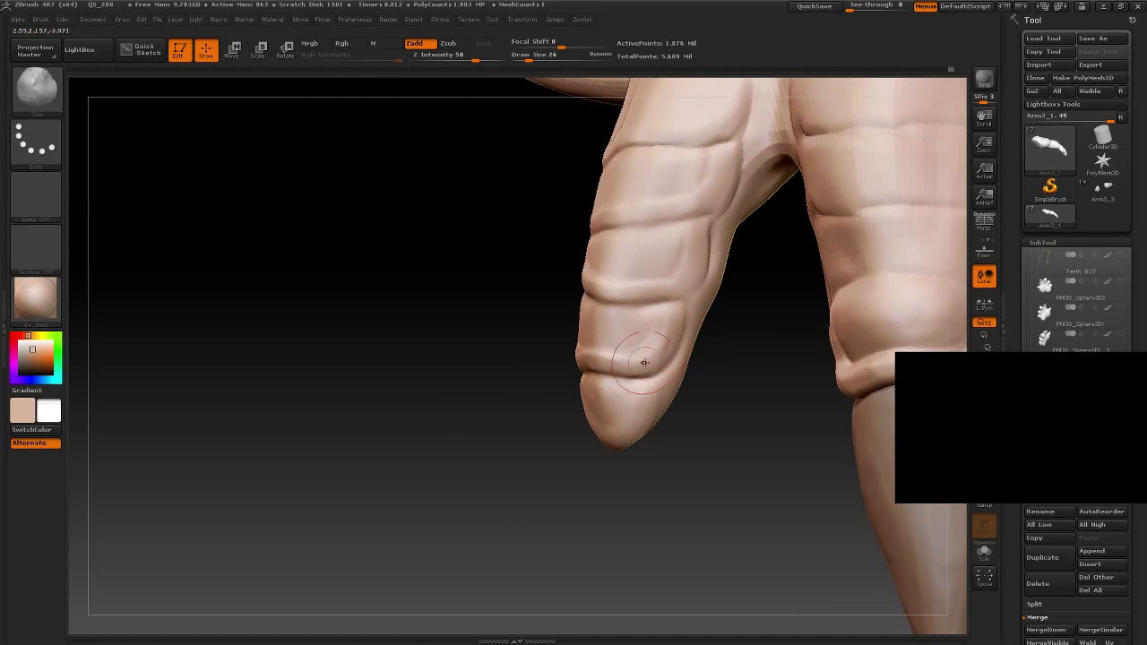
left_click_drag(505, 462, 597, 371)
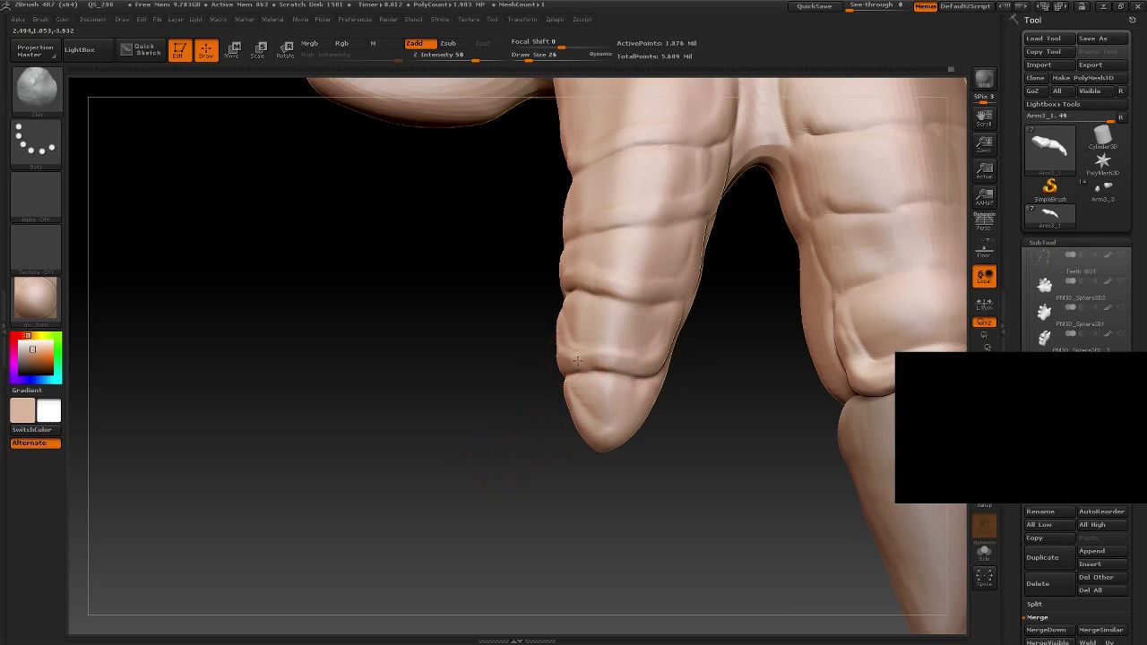
left_click_drag(550, 282, 597, 299)
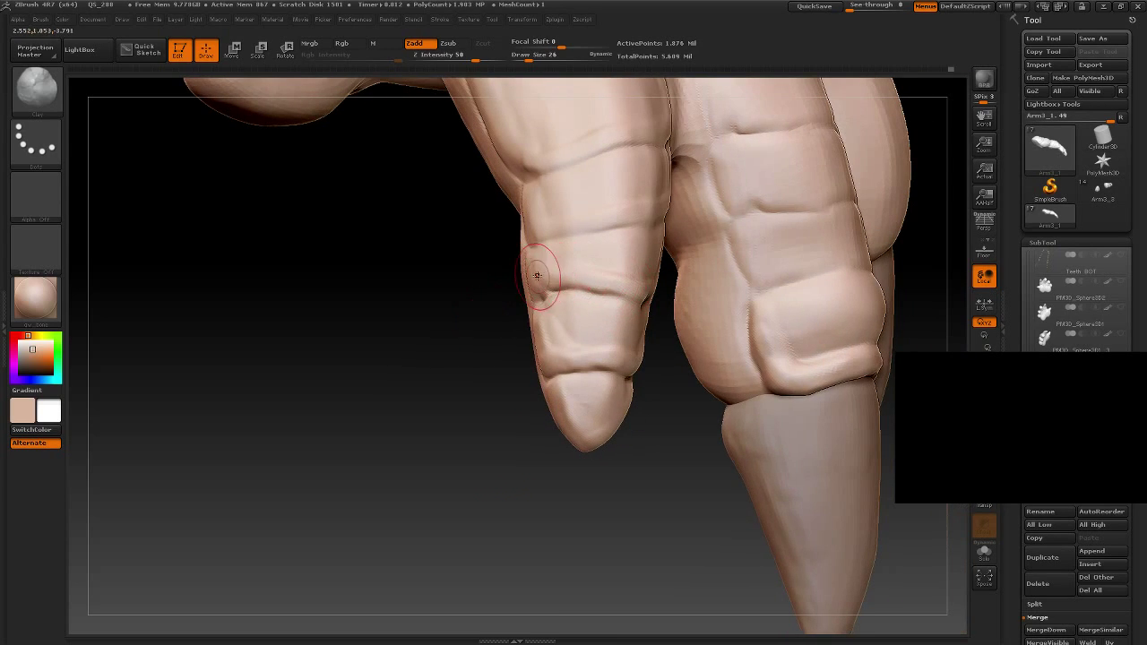
left_click_drag(536, 260, 544, 272)
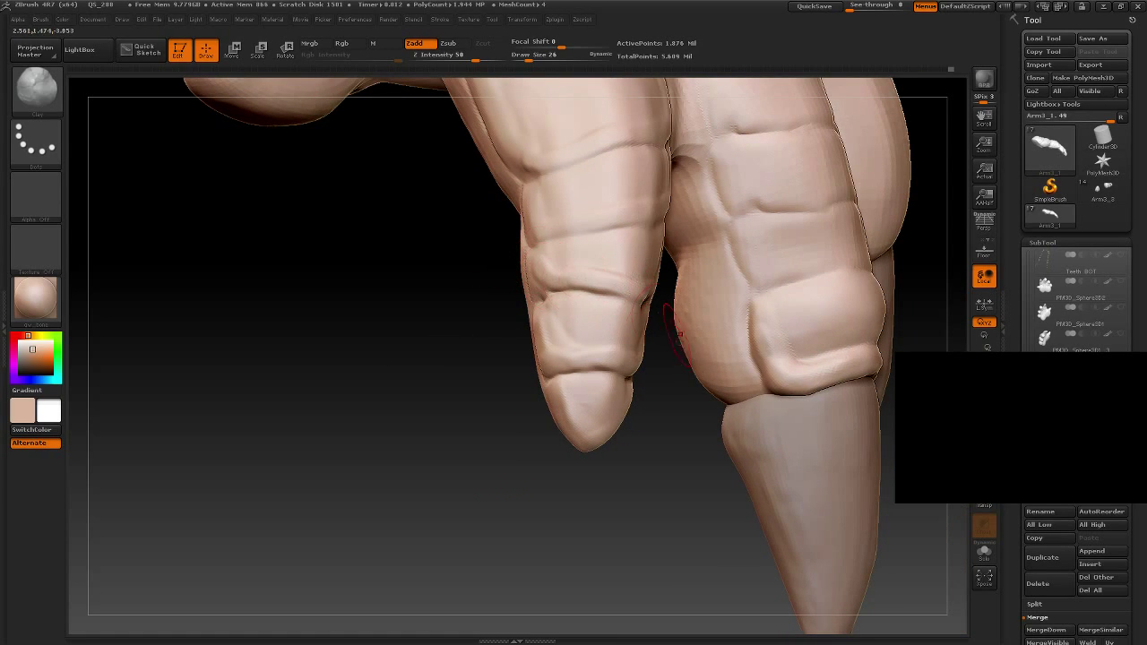
left_click_drag(688, 448, 653, 410)
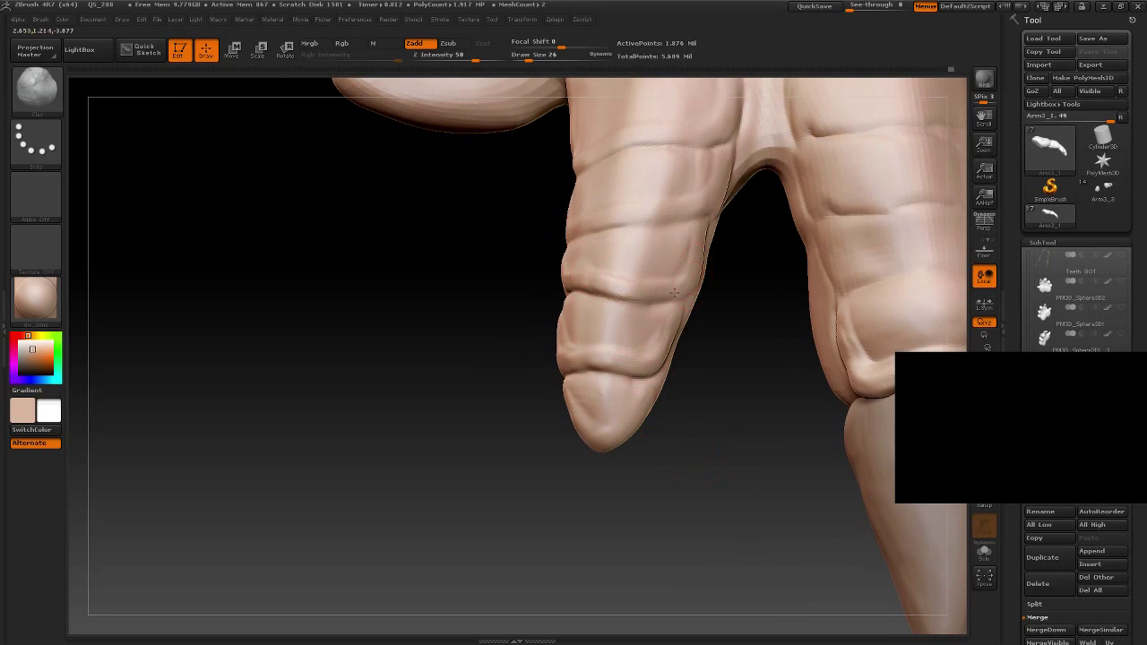
left_click_drag(674, 293, 616, 290)
Step: Sculpt the ridged finger surface and deepen the crease between its ridges
mouse_move(703, 300)
left_mouse_down()
mouse_move(666, 475)
mouse_move(640, 485)
mouse_move(744, 359)
mouse_move(753, 393)
mouse_move(696, 345)
mouse_move(704, 354)
mouse_move(430, 432)
left_mouse_up()
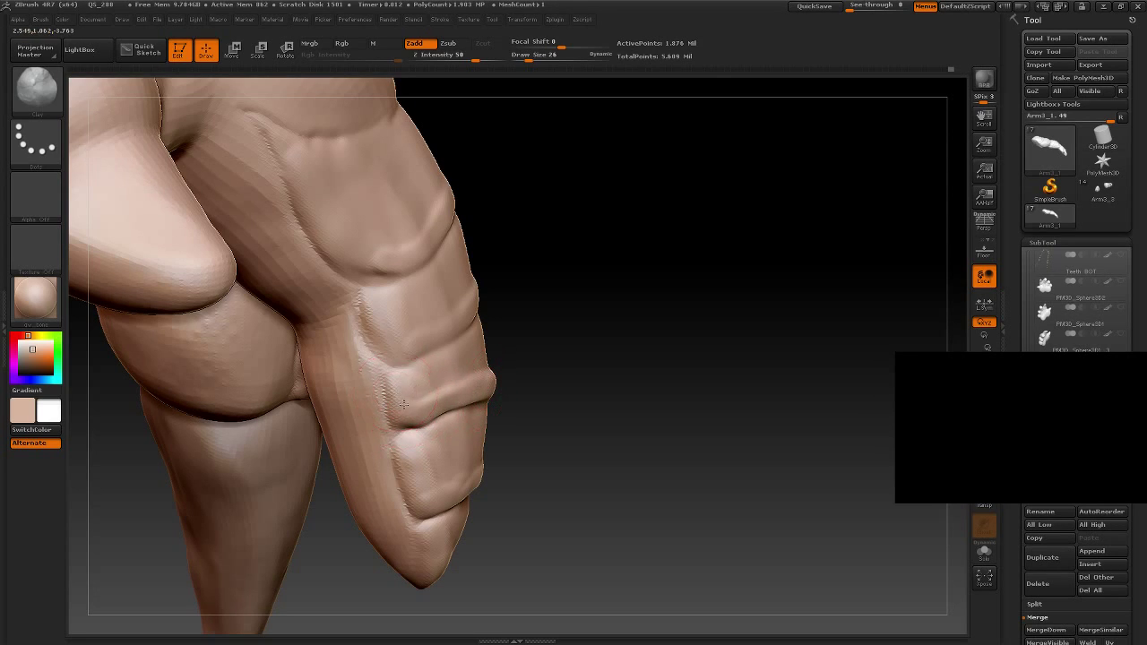
mouse_move(400, 393)
left_mouse_down()
mouse_move(381, 300)
mouse_move(368, 292)
left_mouse_up()
left_click_drag(539, 321, 455, 328)
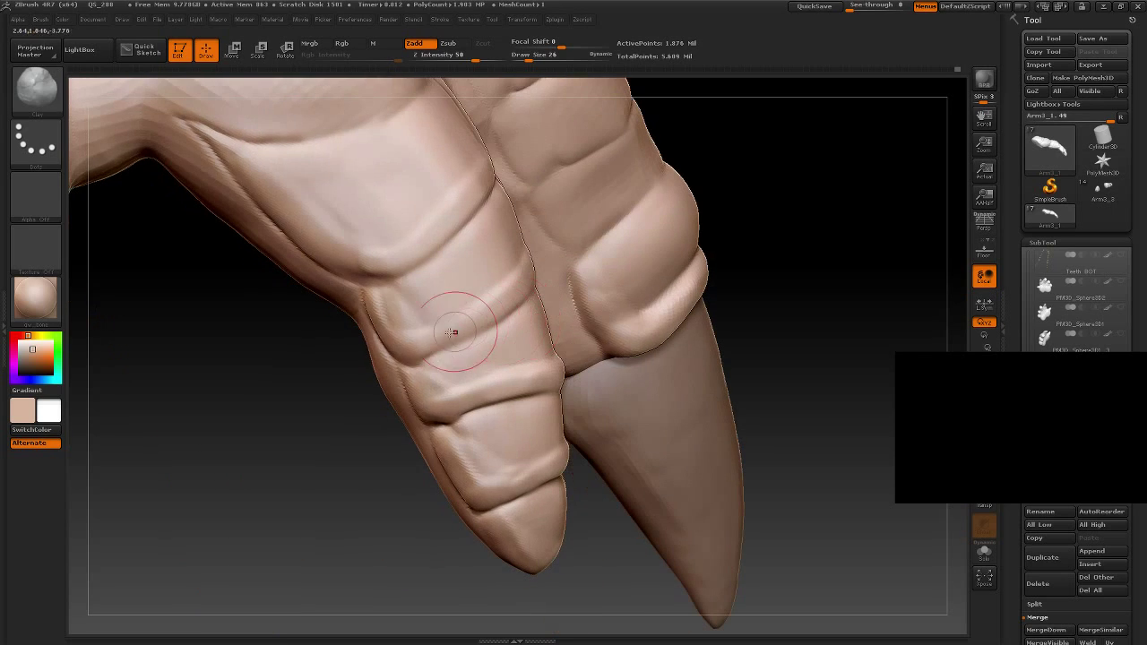
left_click_drag(717, 282, 787, 289)
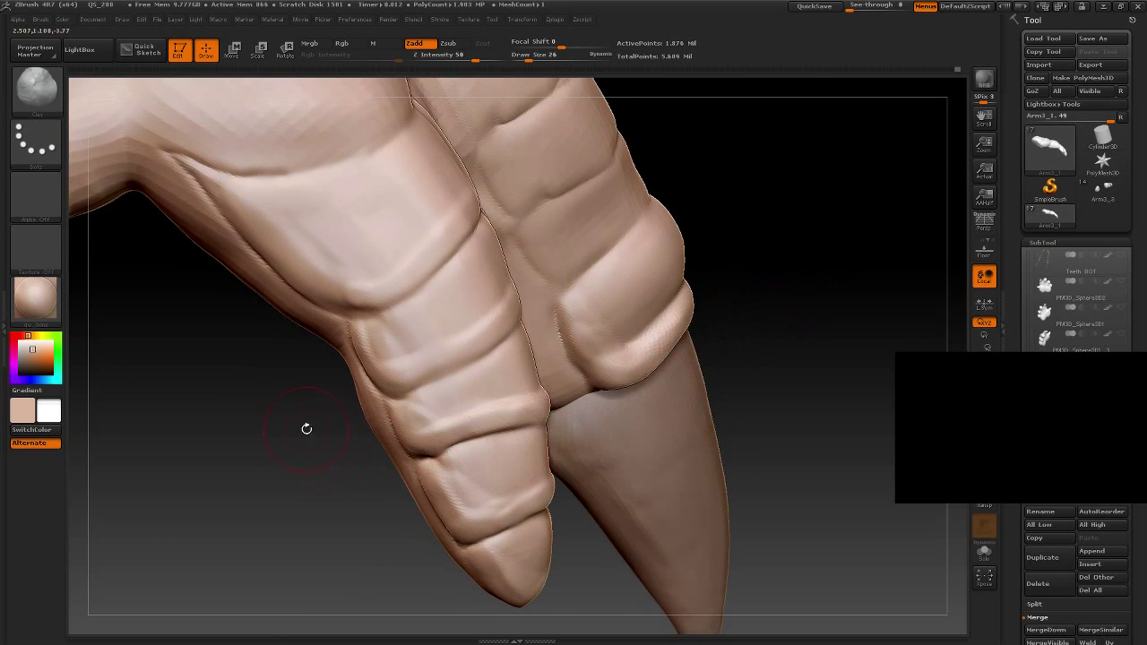
left_click_drag(306, 429, 434, 357)
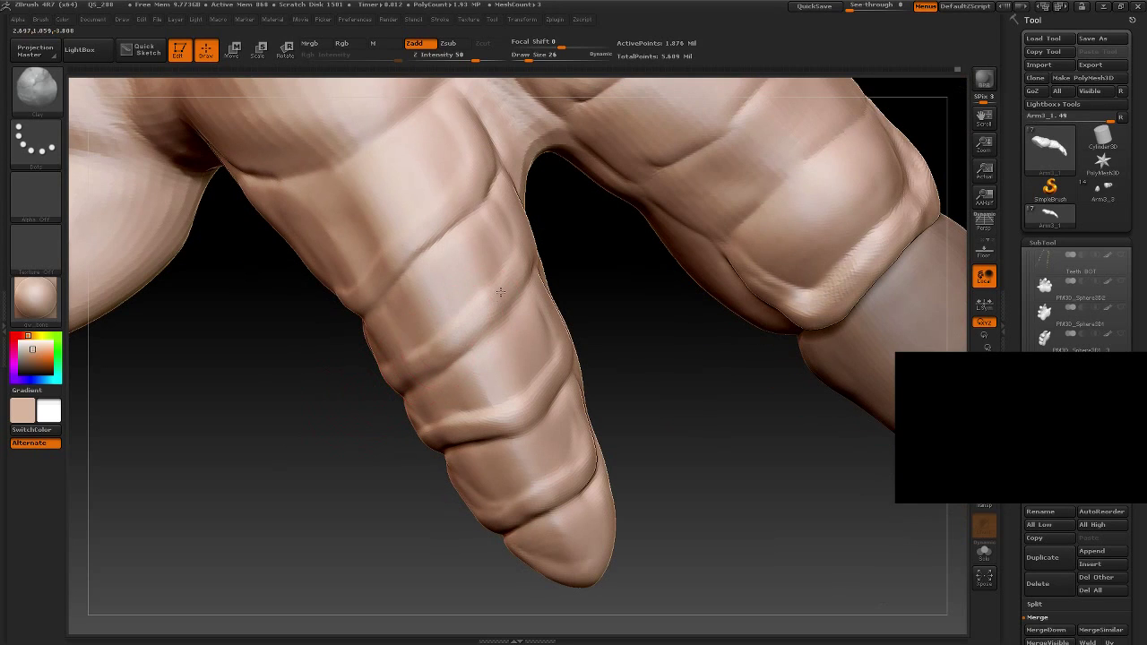
left_click_drag(607, 361, 512, 235)
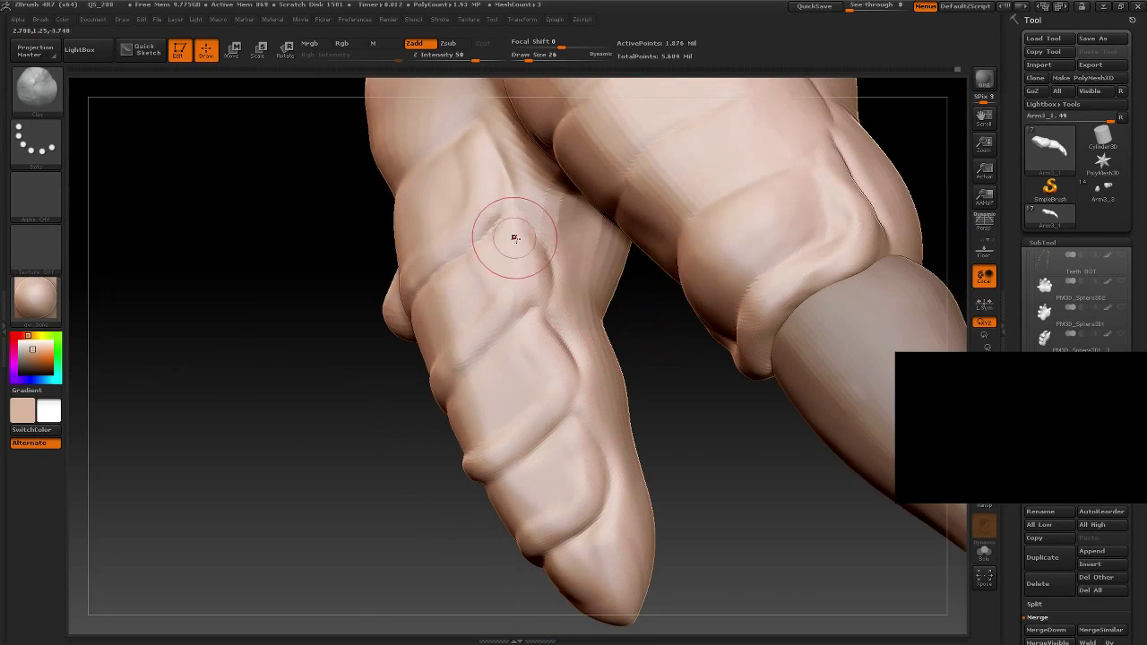
left_click_drag(479, 332, 519, 284)
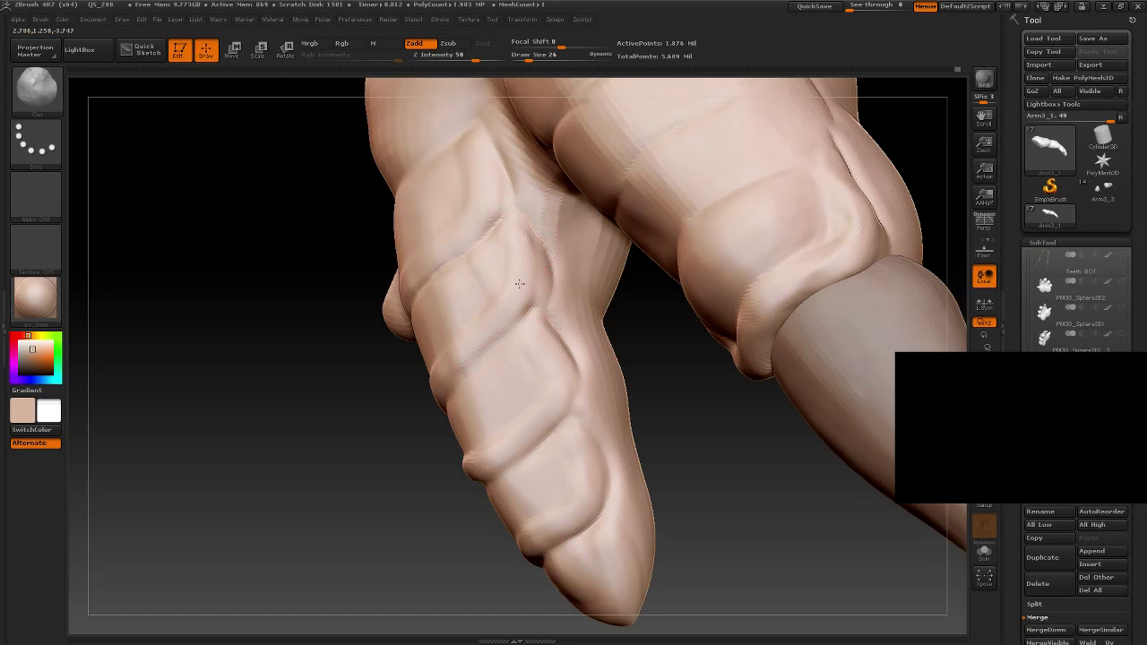
Step: Deepen the end of the crease where it runs onto the back of the hand
left_click_drag(353, 448, 460, 370)
mouse_move(610, 339)
left_mouse_down()
mouse_move(625, 399)
mouse_move(484, 224)
left_mouse_up()
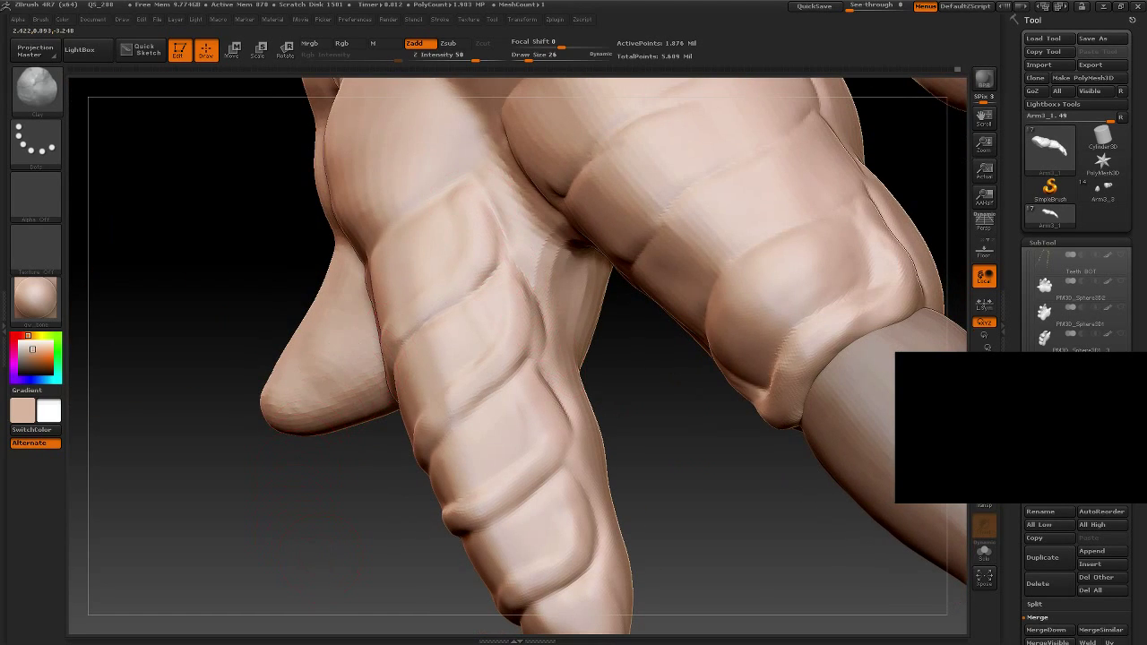
left_click_drag(340, 466, 413, 337)
mouse_move(311, 534)
left_mouse_down()
mouse_move(325, 309)
mouse_move(441, 346)
left_mouse_up()
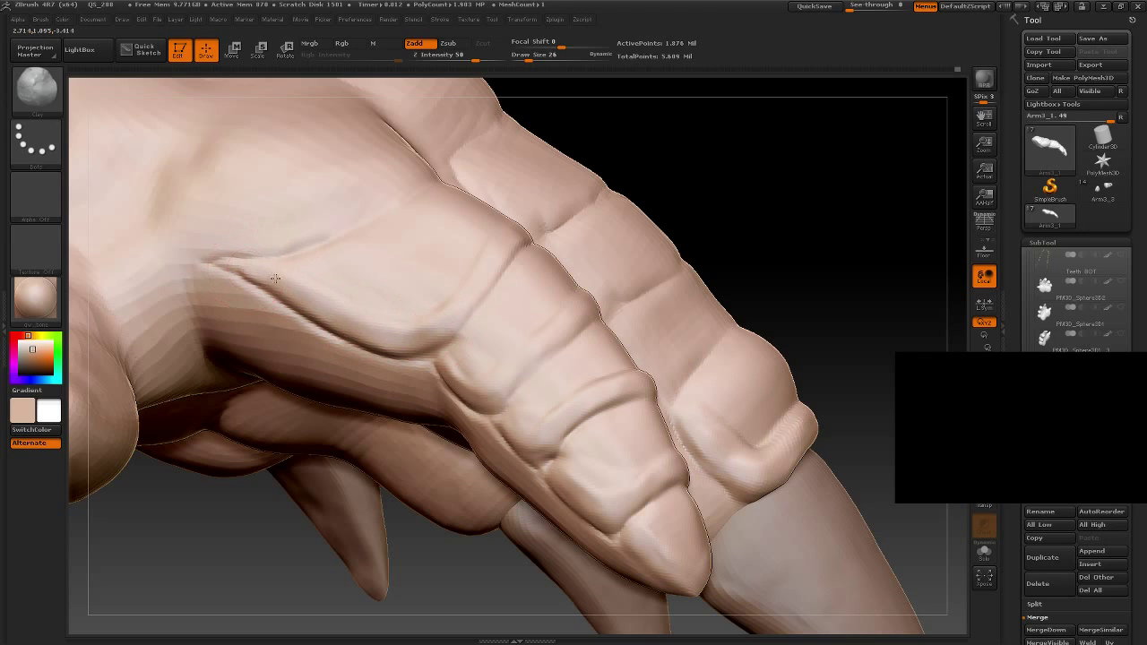
left_click_drag(269, 273, 443, 345)
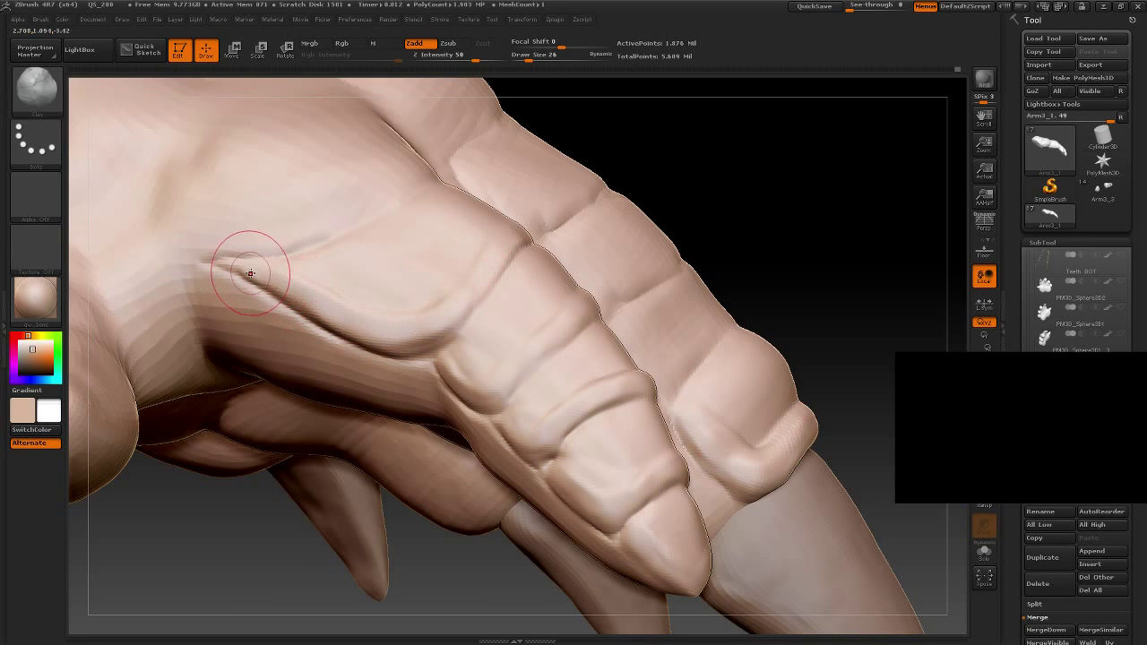
left_click_drag(256, 263, 420, 334)
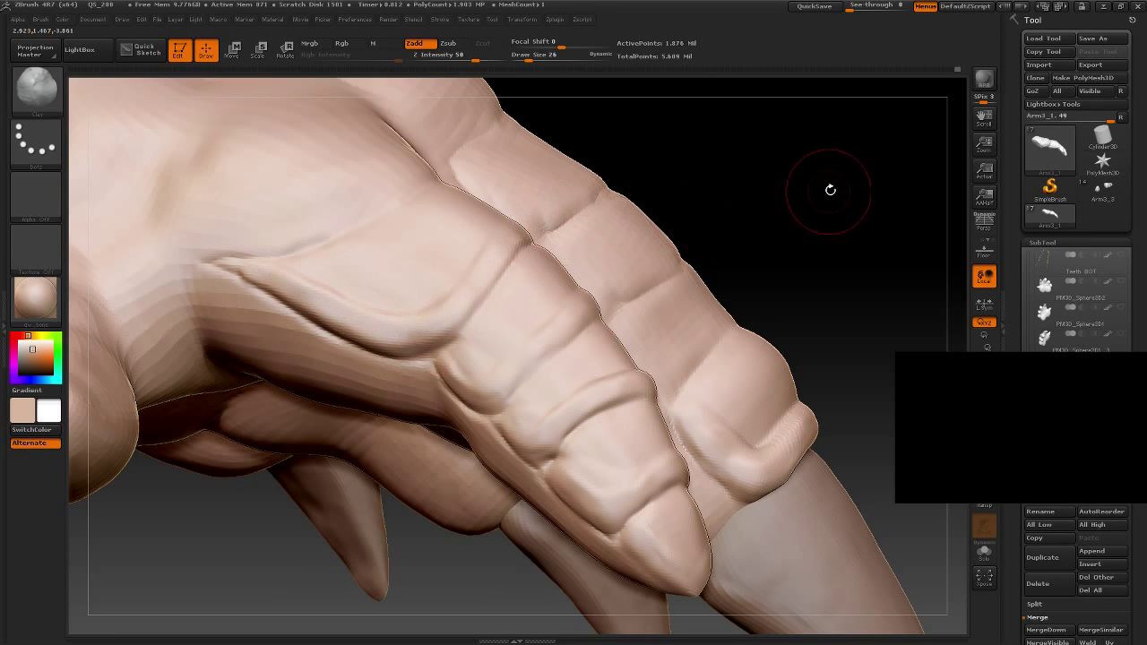
Step: Carve a crease down a downward-pointing finger, then view the whole claw and arm
mouse_move(829, 189)
left_mouse_down()
mouse_move(484, 313)
mouse_move(464, 294)
left_mouse_up()
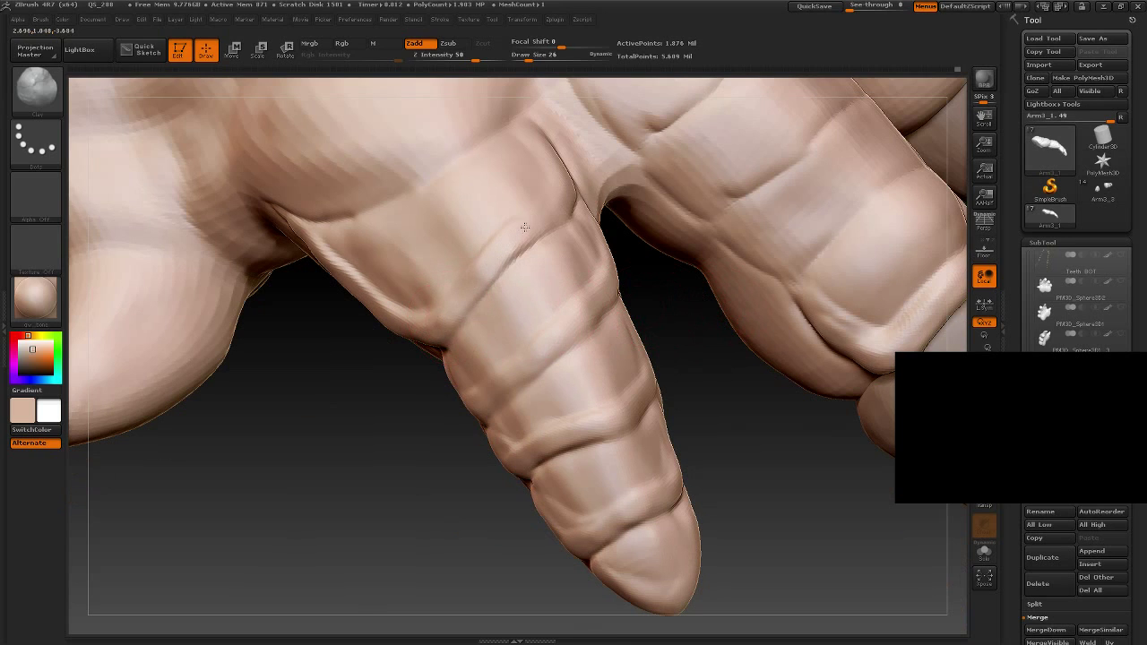
mouse_move(560, 166)
left_mouse_down()
mouse_move(537, 246)
mouse_move(440, 324)
left_mouse_up()
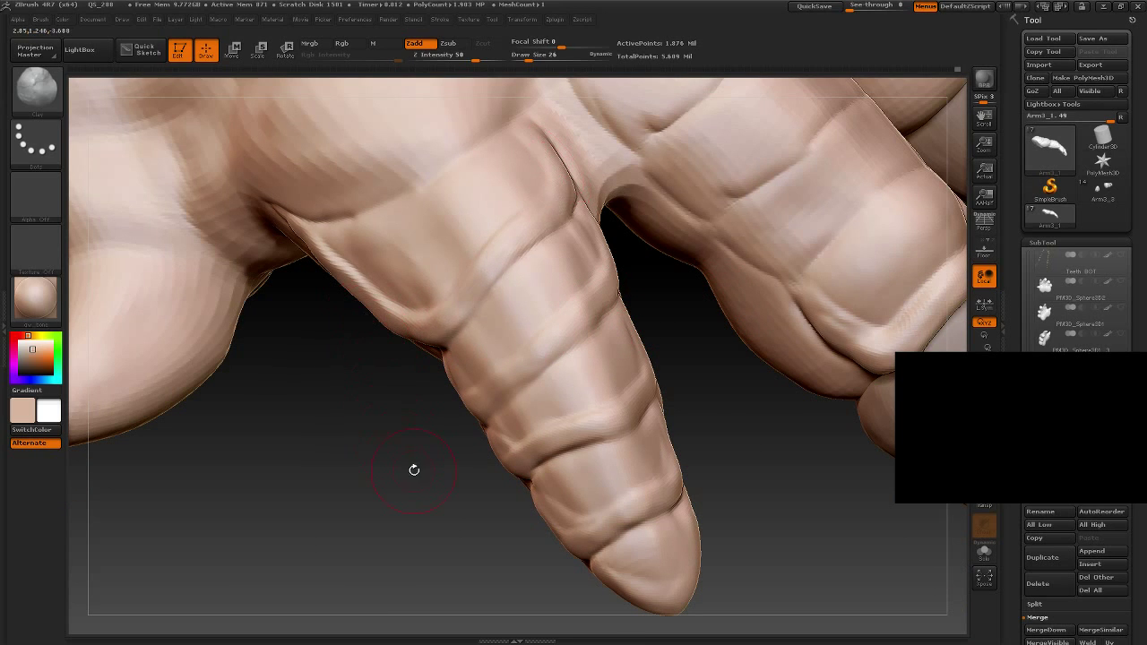
left_click_drag(414, 470, 666, 455)
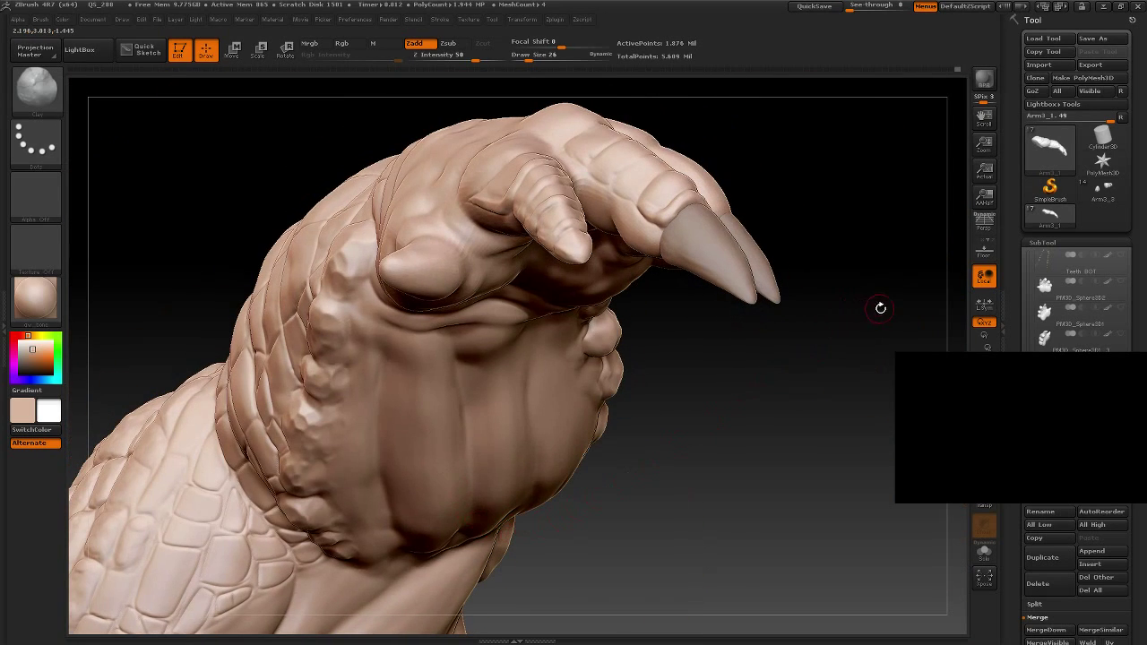
Step: Zoom in on the clawed fingers and soften the skin fold at a claw base
mouse_move(881, 308)
left_mouse_down()
mouse_move(791, 200)
mouse_move(770, 320)
mouse_move(760, 308)
left_mouse_up()
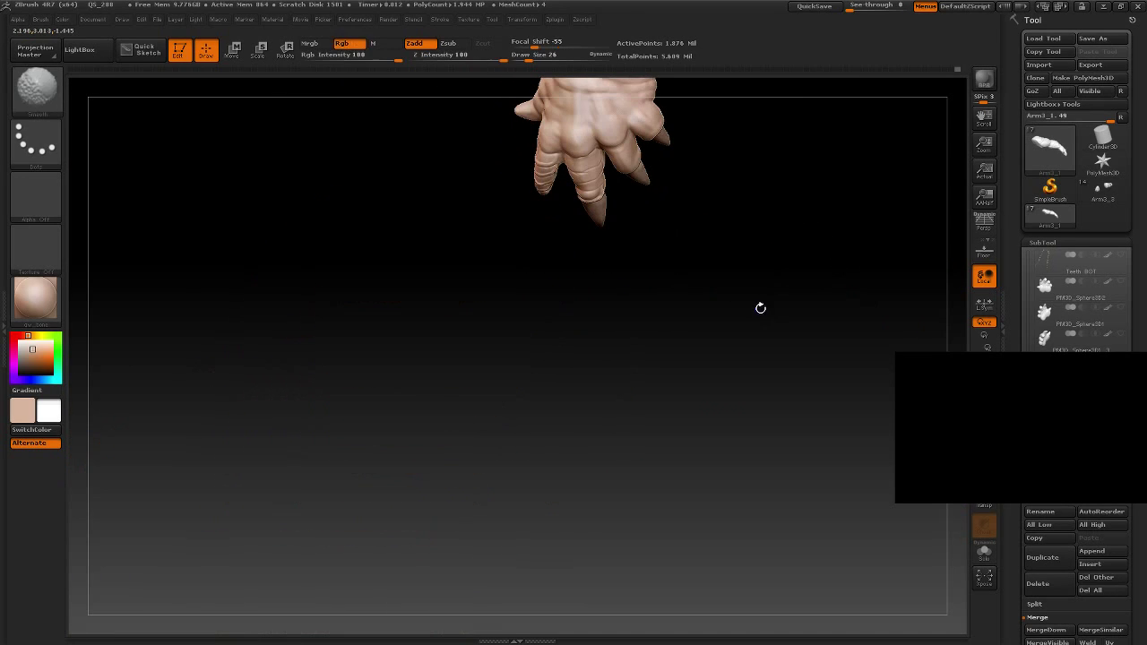
mouse_move(440, 314)
left_mouse_down("alt")
mouse_move(487, 361)
mouse_move(484, 402)
mouse_move(520, 290)
left_mouse_up("alt")
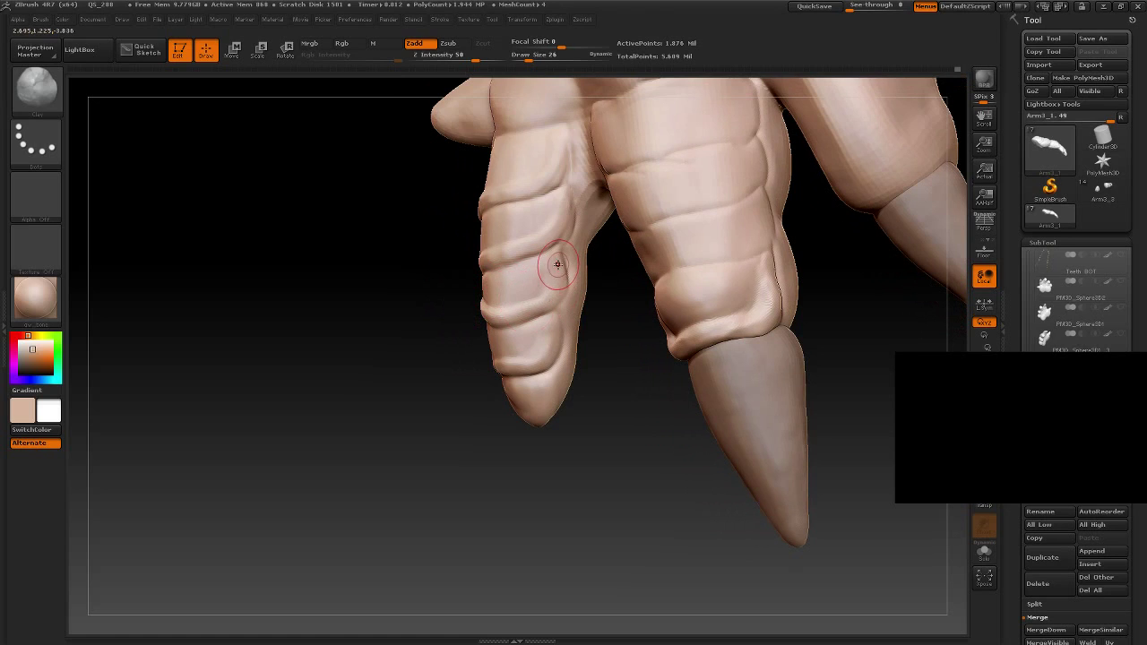
mouse_move(594, 474)
left_mouse_down()
mouse_move(576, 431)
mouse_move(512, 379)
mouse_move(564, 376)
mouse_move(563, 409)
mouse_move(585, 412)
mouse_move(559, 417)
mouse_move(636, 364)
mouse_move(771, 361)
mouse_move(740, 358)
mouse_move(615, 413)
mouse_move(519, 417)
mouse_move(681, 346)
left_mouse_up()
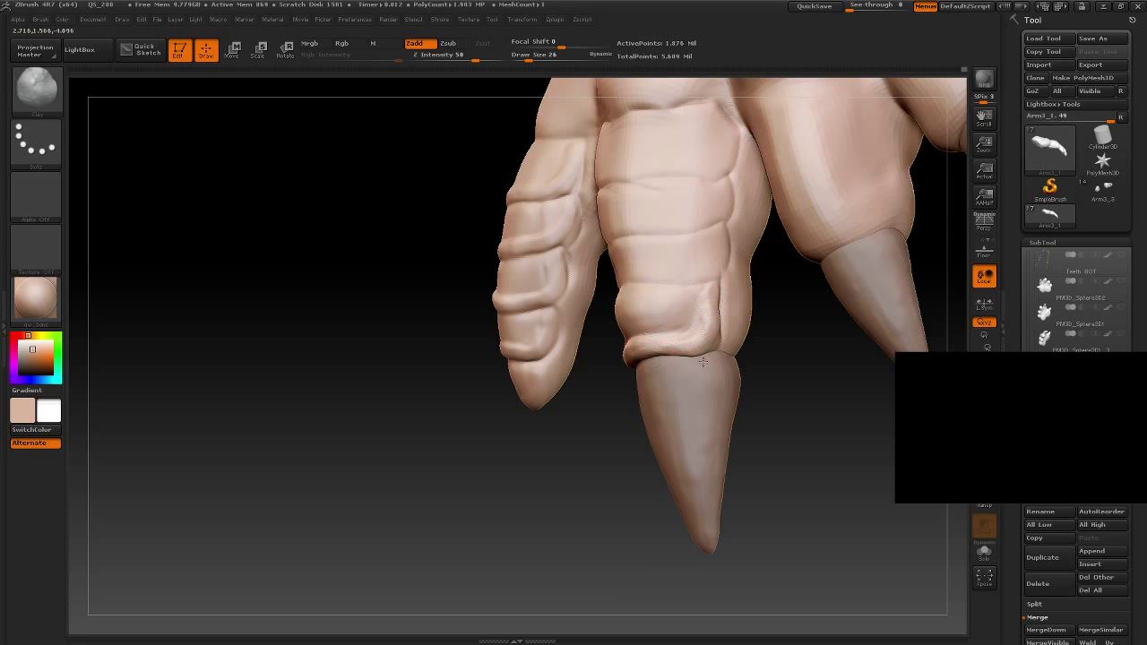
mouse_move(702, 361)
left_mouse_down()
mouse_move(610, 435)
mouse_move(607, 334)
left_mouse_up()
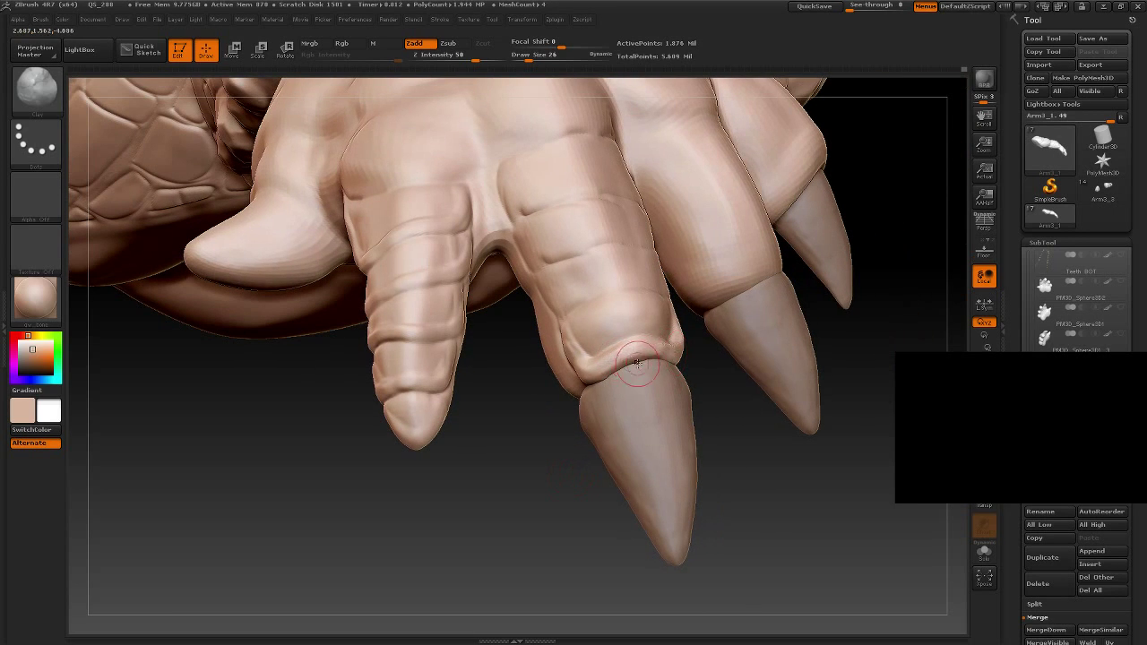
mouse_move(645, 376)
left_mouse_down()
mouse_move(691, 332)
mouse_move(630, 380)
mouse_move(646, 368)
left_mouse_up()
Step: Smooth the finger surface while checking the ridge segments from the front and sides
left_click_drag(555, 486, 643, 345)
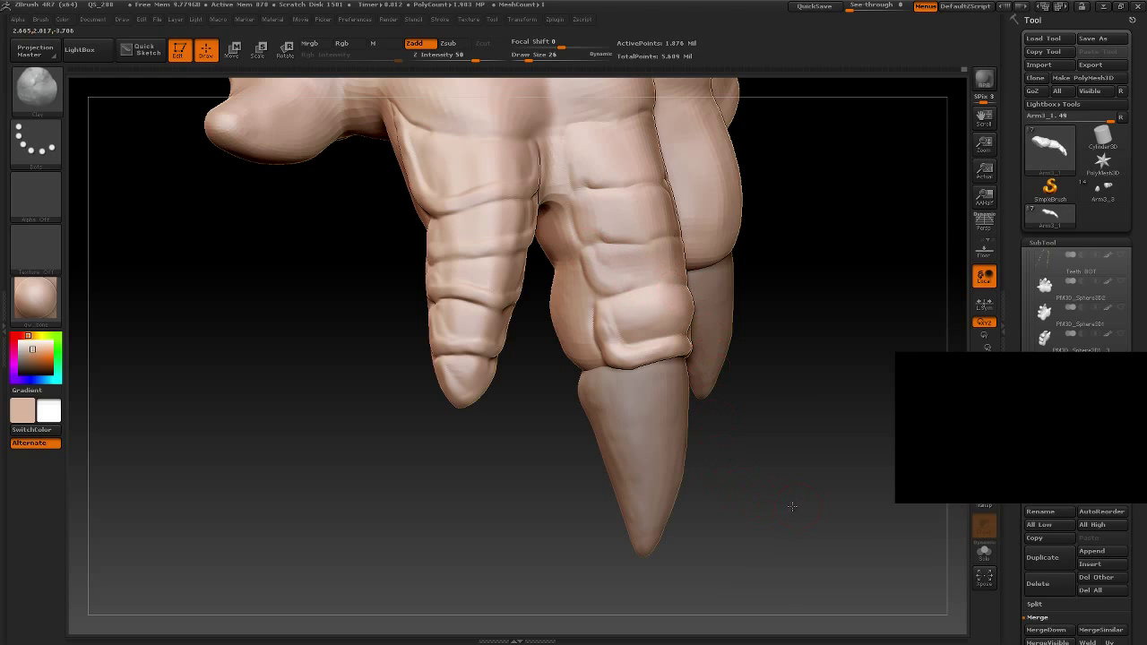
left_click_drag(793, 506, 712, 344)
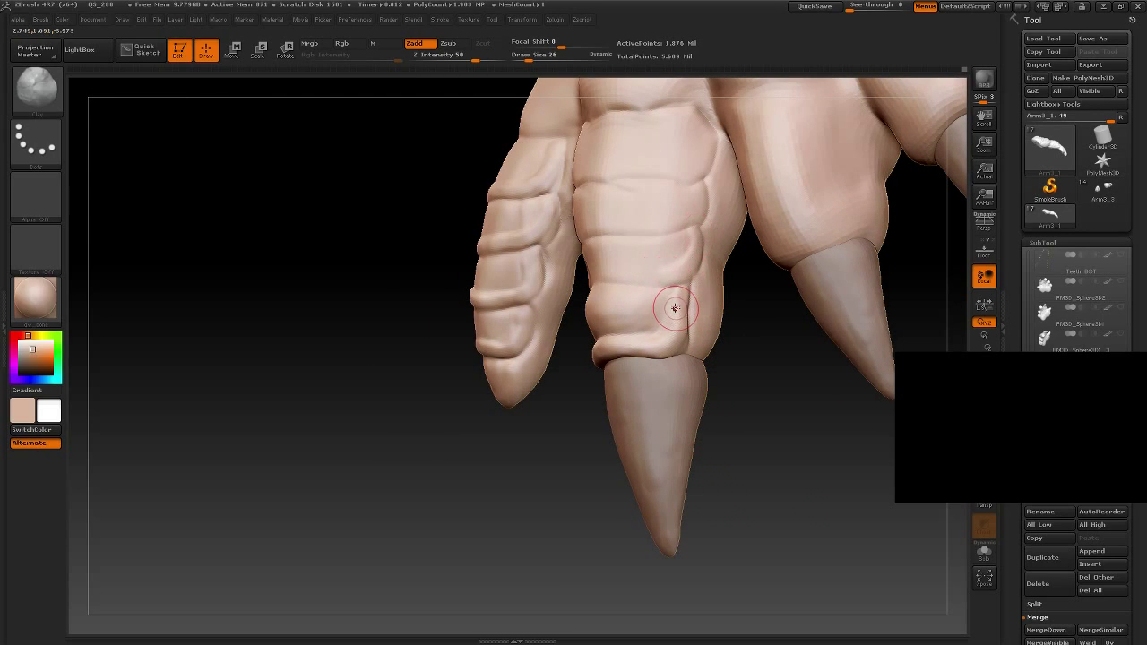
left_click_drag(760, 398, 760, 359, "alt")
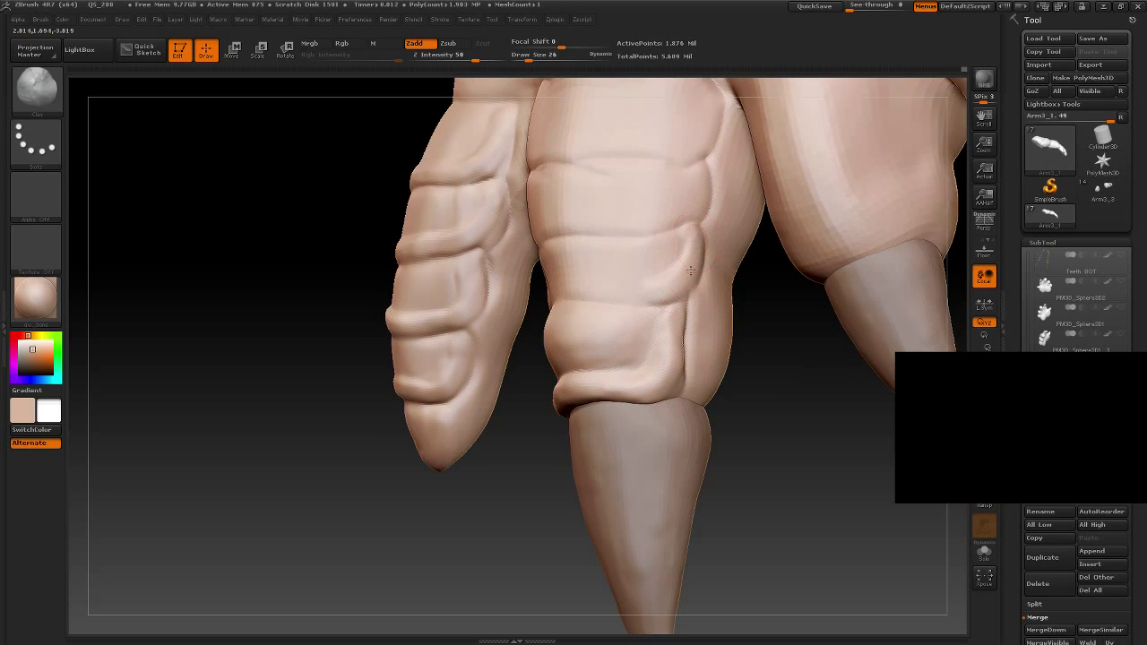
left_click_drag(765, 408, 619, 256)
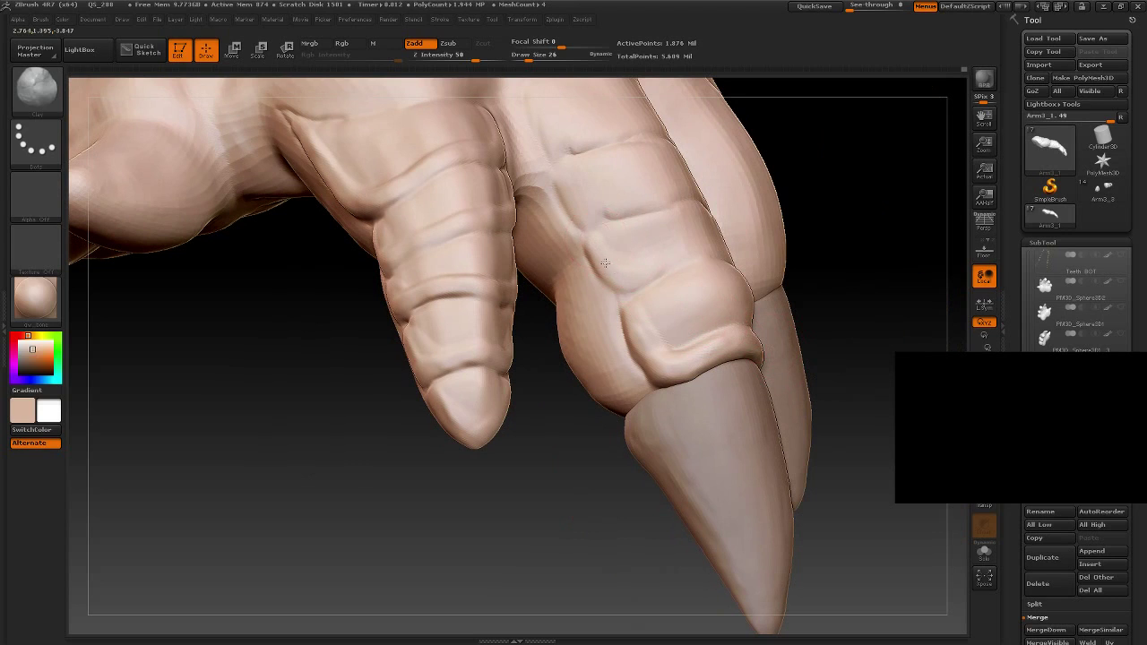
left_click_drag(850, 256, 762, 263)
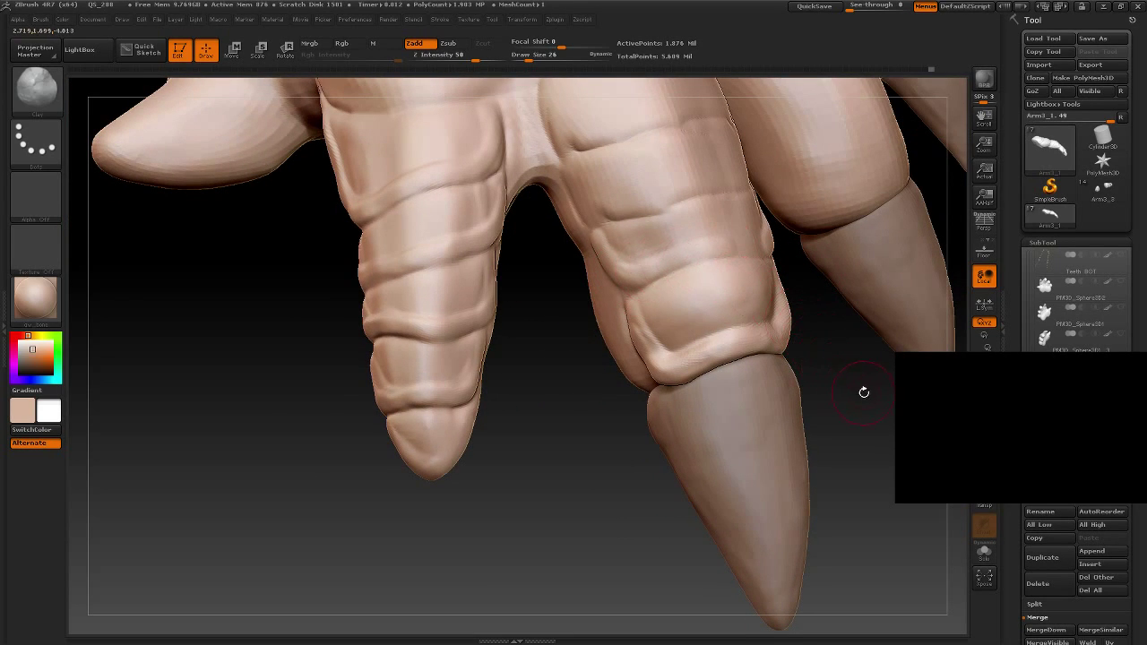
mouse_move(864, 392)
left_mouse_down()
mouse_move(825, 418)
mouse_move(627, 260)
left_mouse_up()
key("shift")
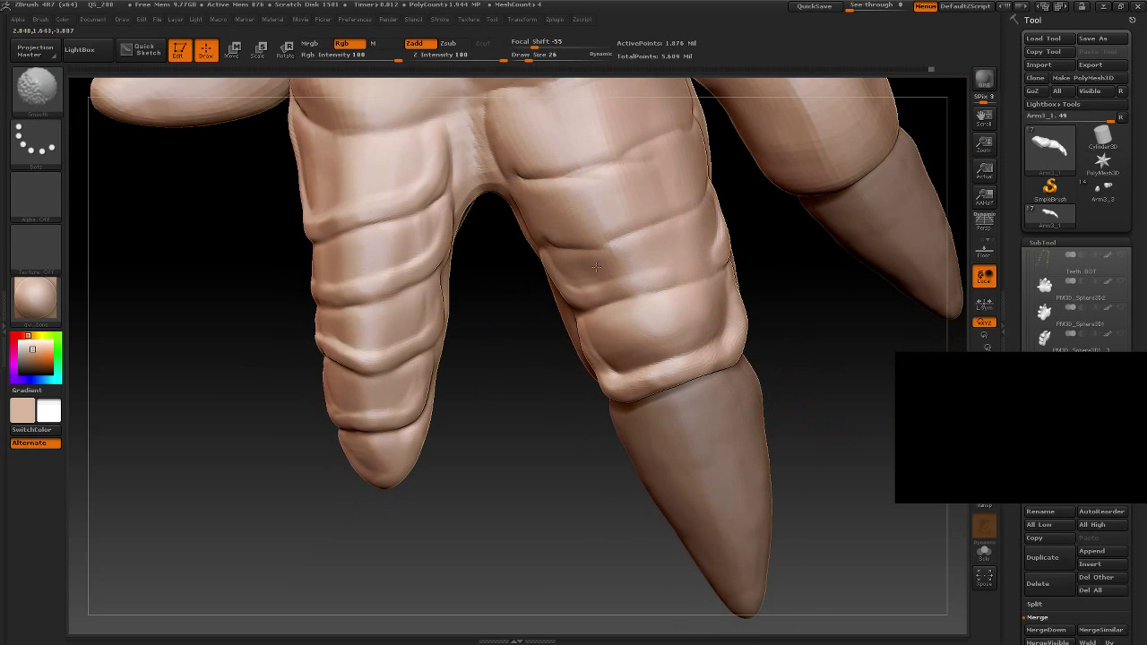
left_click_drag(825, 340, 688, 261)
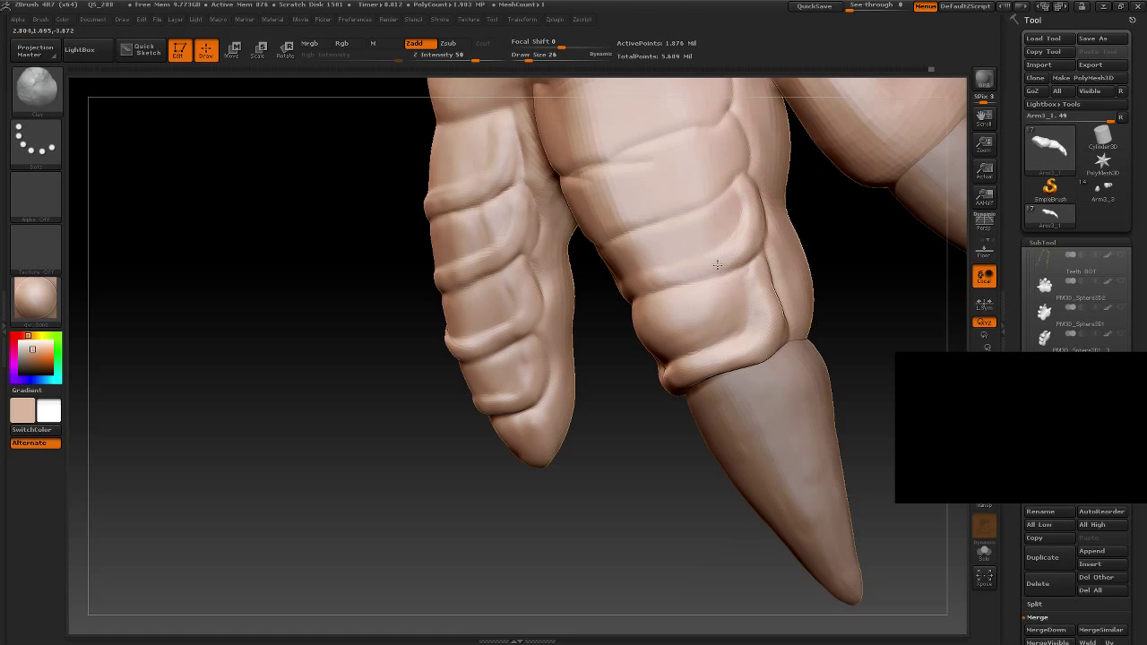
left_click_drag(640, 444, 668, 262)
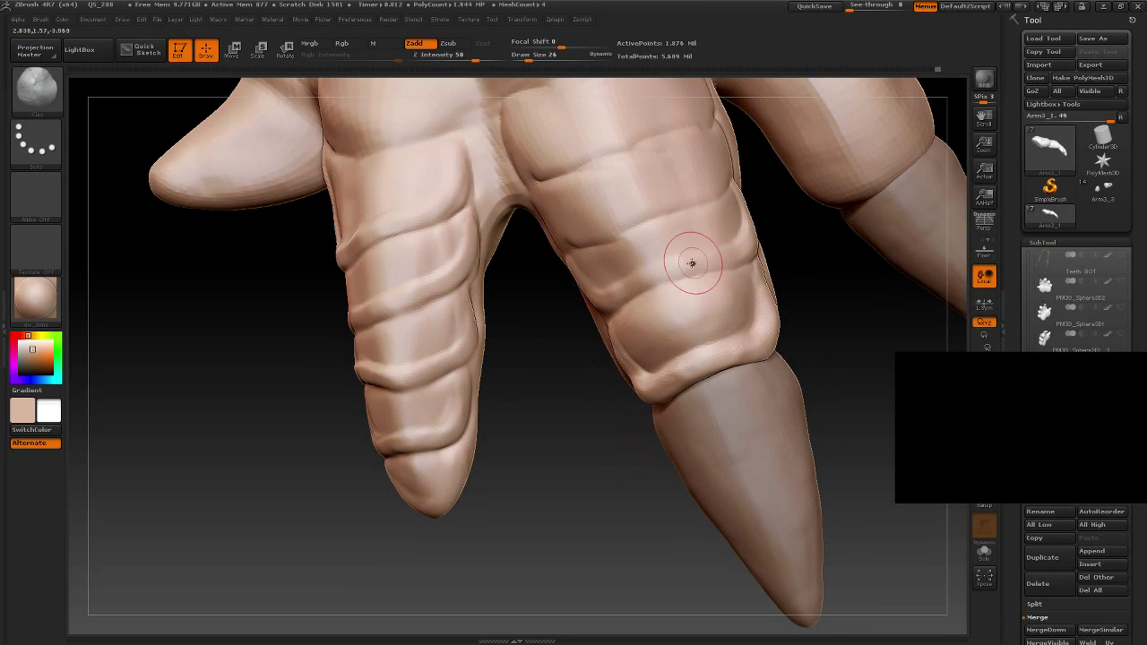
mouse_move(800, 283)
left_mouse_down()
mouse_move(843, 367)
mouse_move(716, 231)
left_mouse_up()
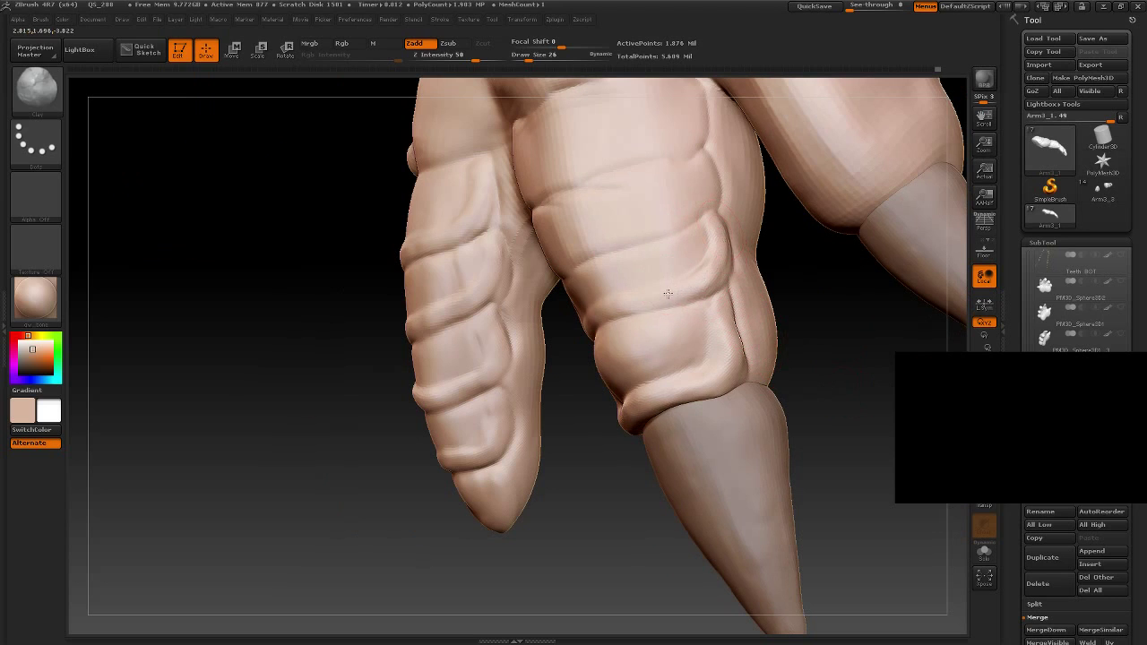
left_click_drag(596, 473, 666, 328)
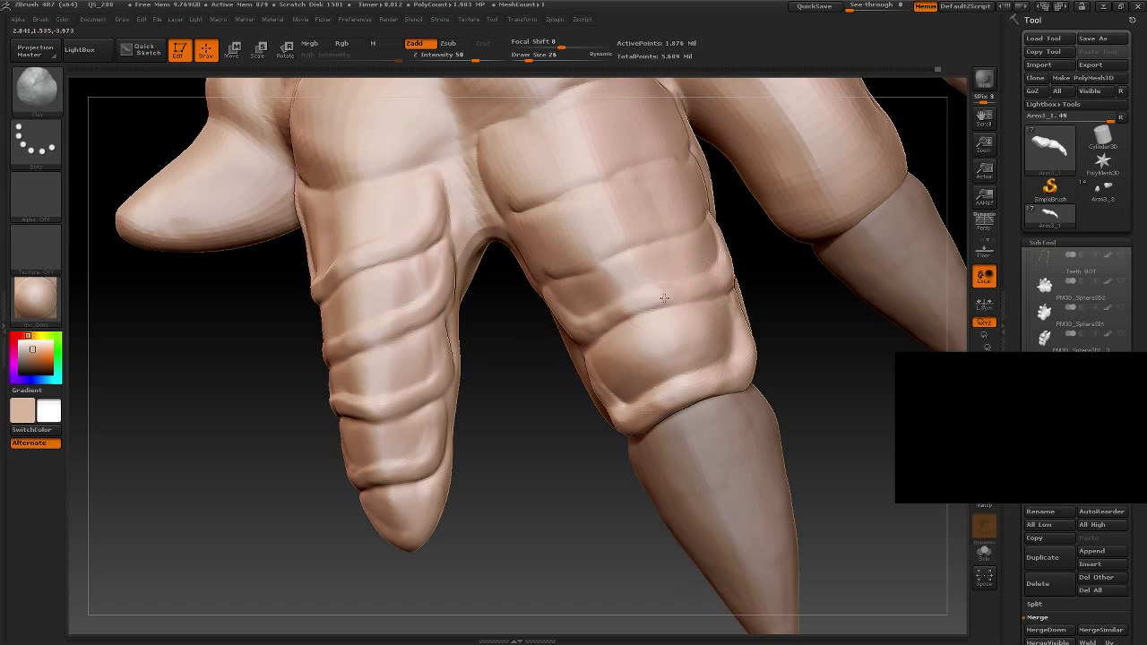
Step: Review the folds stacked down the second finger from side, lower and front angles
left_click_drag(792, 301, 757, 243)
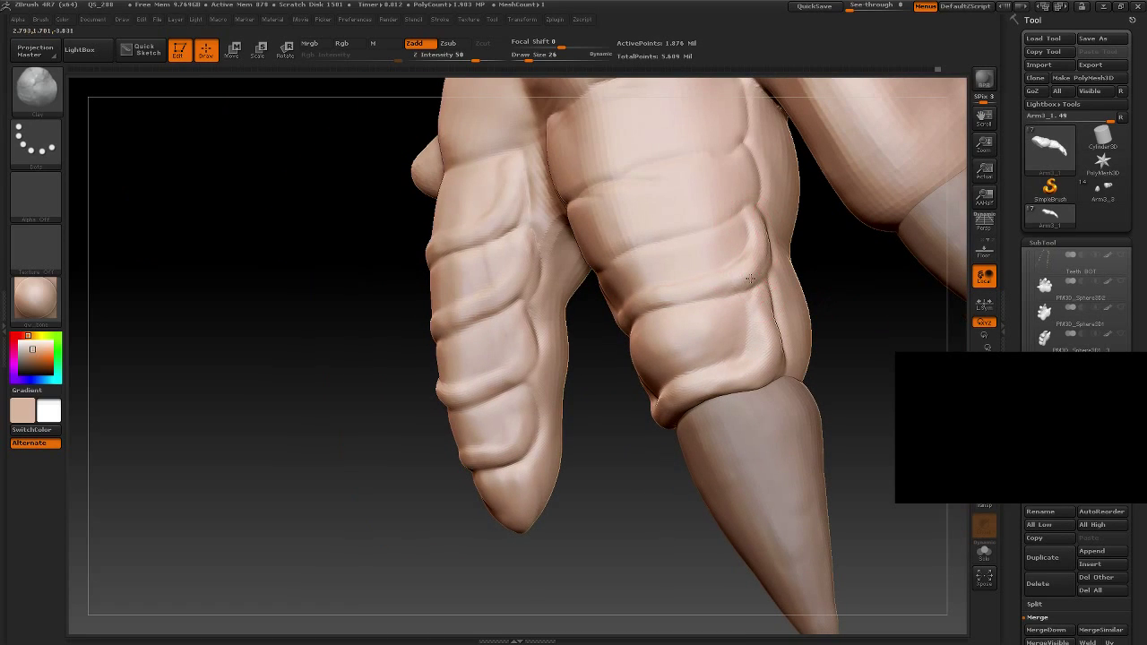
left_click_drag(817, 358, 788, 333)
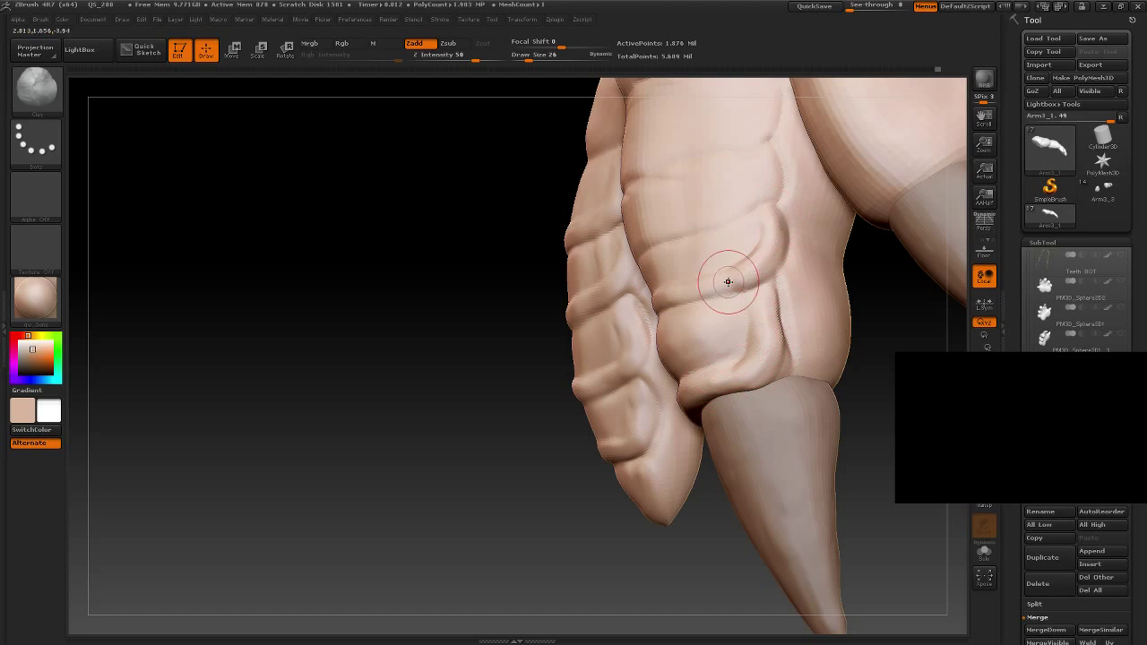
mouse_move(871, 401)
left_mouse_down()
mouse_move(863, 417)
mouse_move(674, 286)
left_mouse_up()
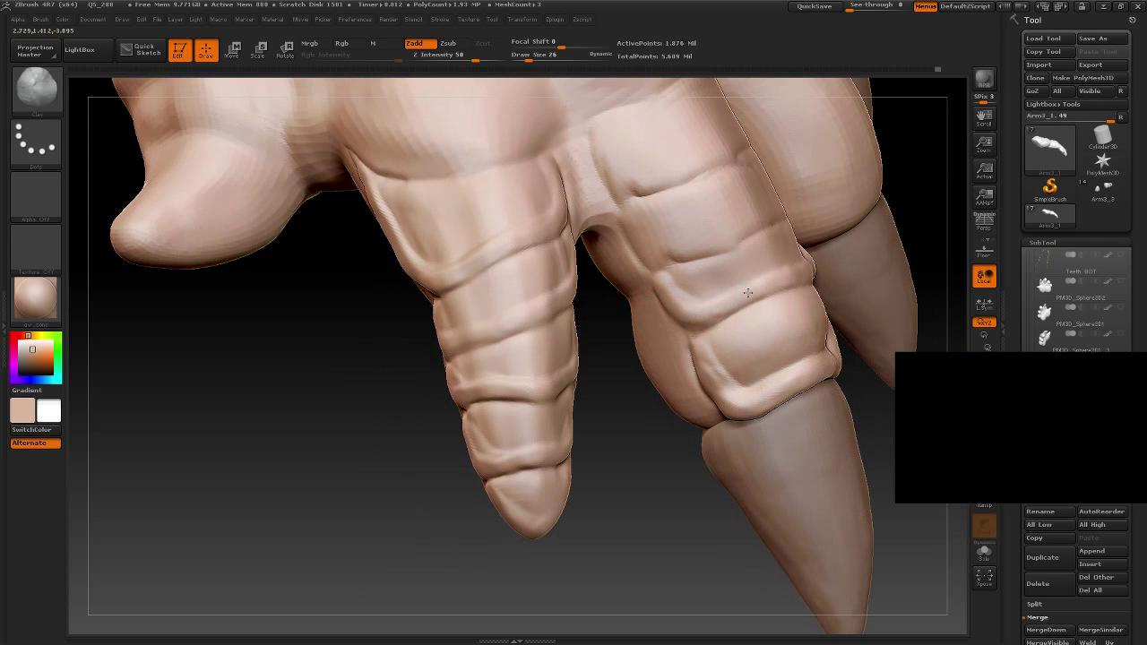
left_click_drag(883, 448, 813, 365)
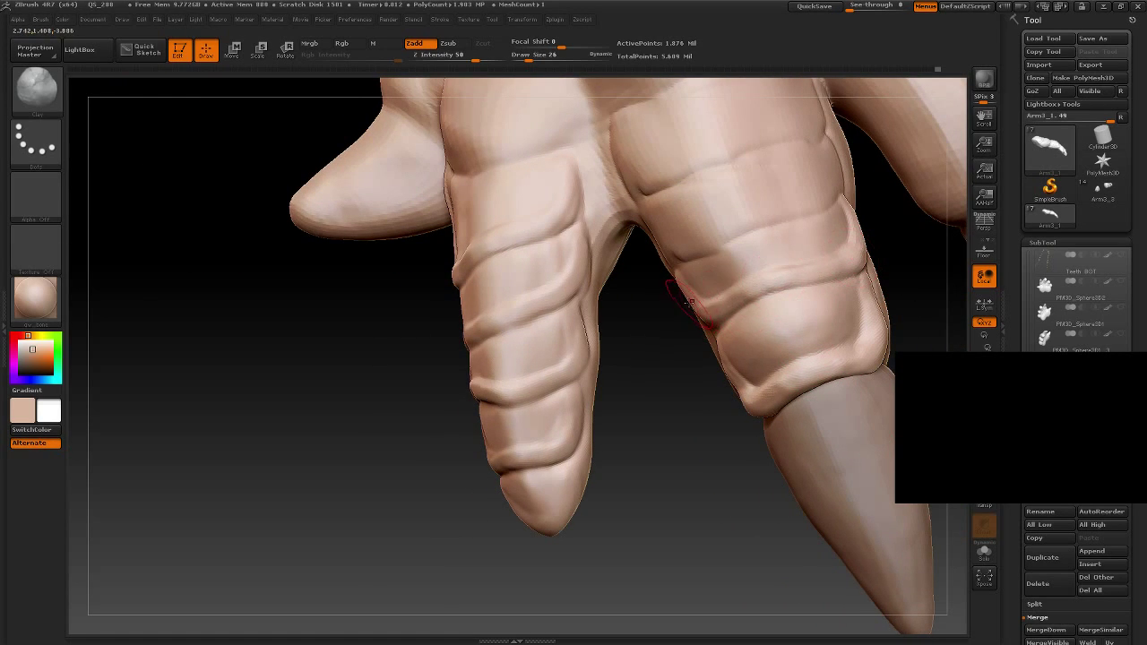
mouse_move(713, 429)
left_mouse_down()
mouse_move(724, 478)
mouse_move(671, 505)
left_mouse_up()
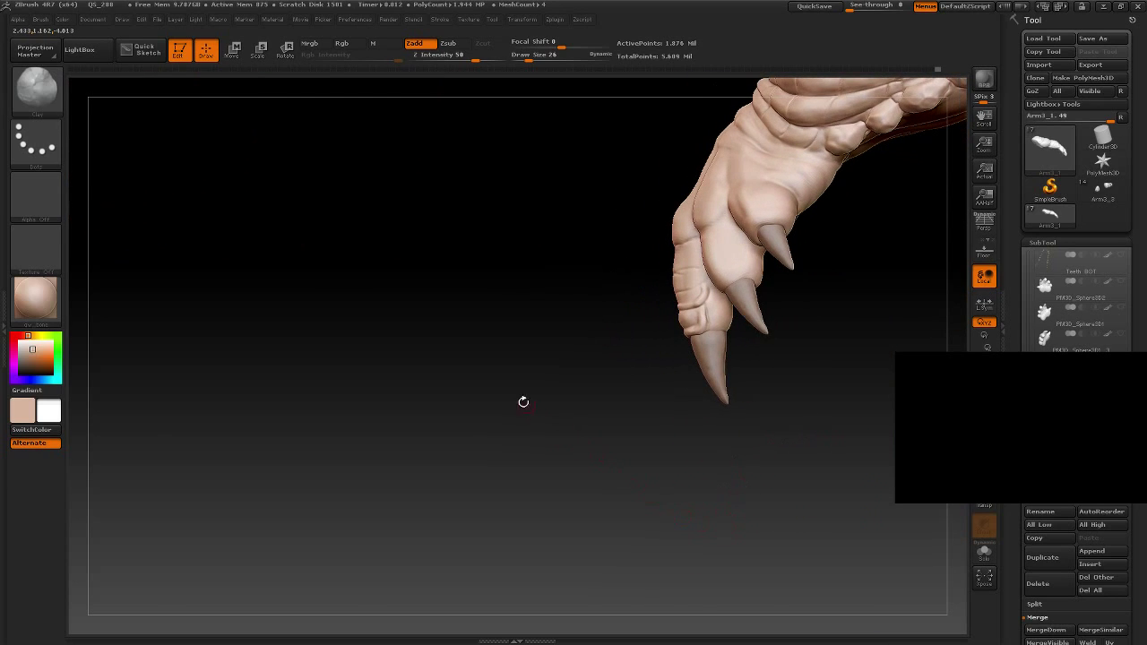
mouse_move(525, 401)
left_mouse_down()
mouse_move(512, 423)
mouse_move(522, 330)
mouse_move(404, 376)
mouse_move(698, 429)
mouse_move(832, 497)
mouse_move(684, 380)
left_mouse_up()
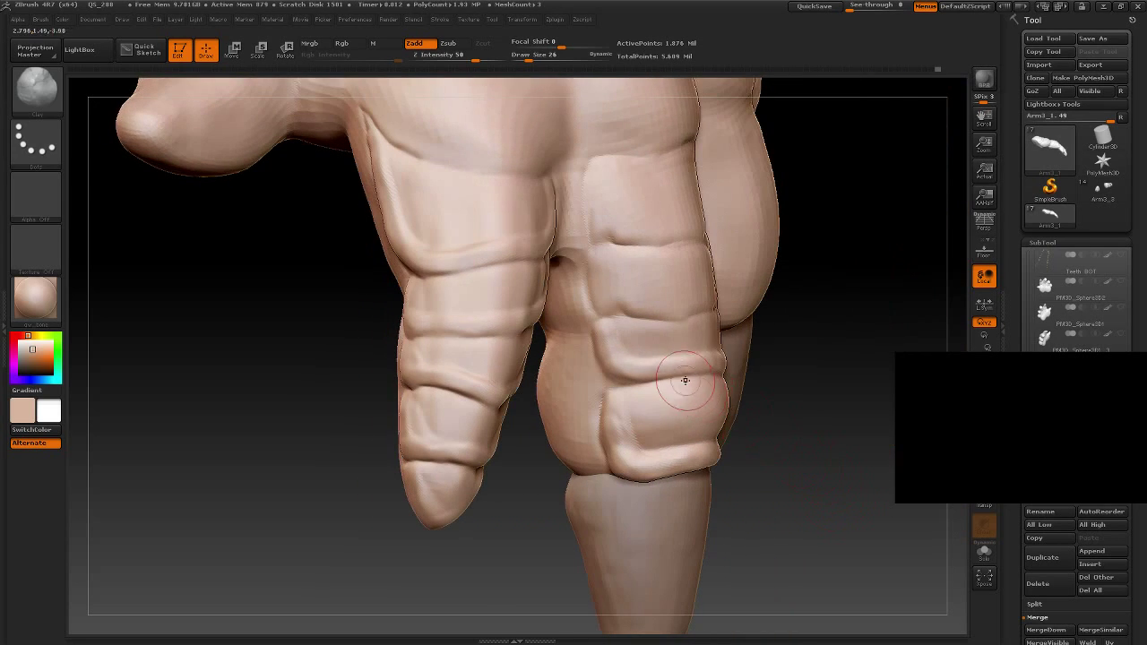
left_click_drag(885, 388, 614, 264)
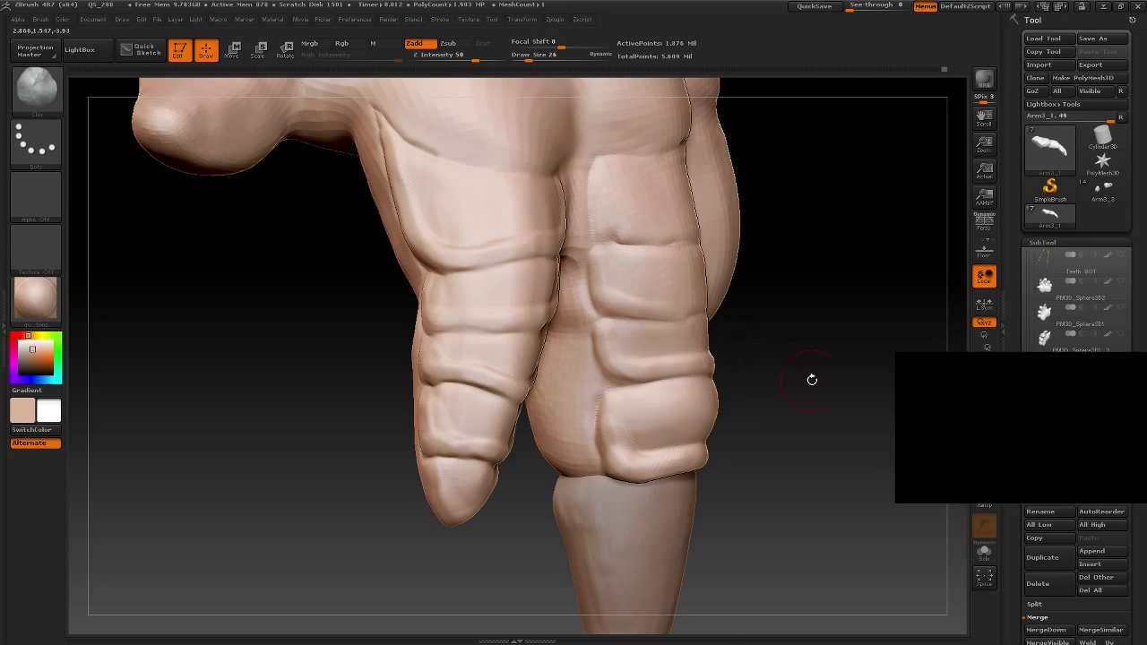
left_click_drag(812, 380, 777, 417)
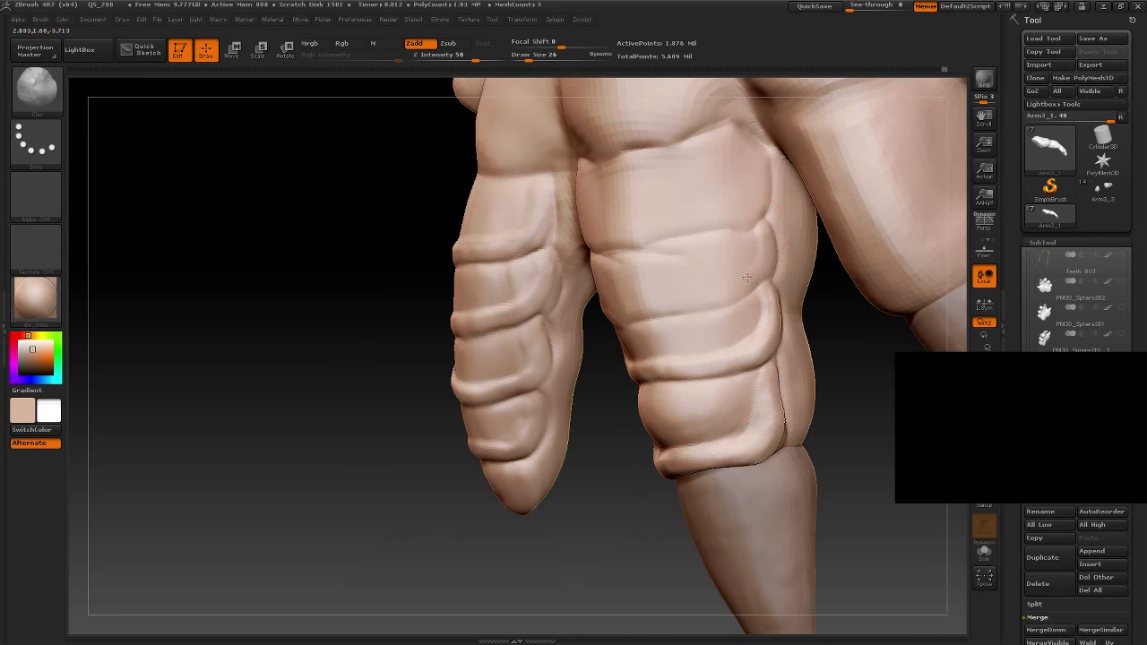
left_click_drag(618, 535, 658, 413)
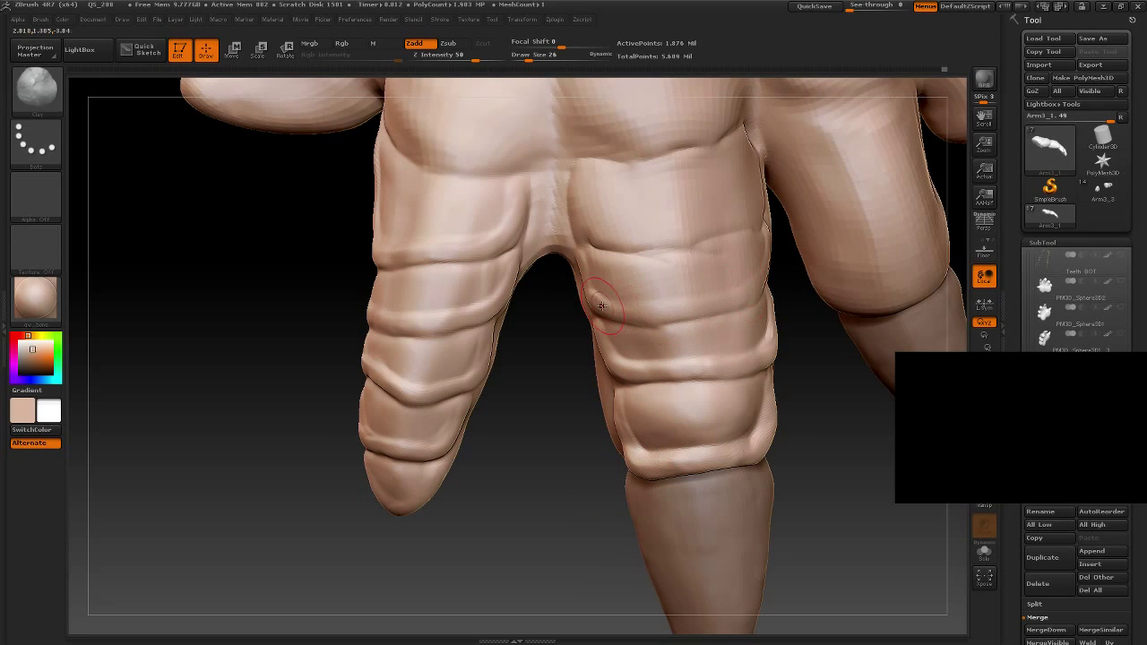
left_click_drag(835, 429, 703, 256)
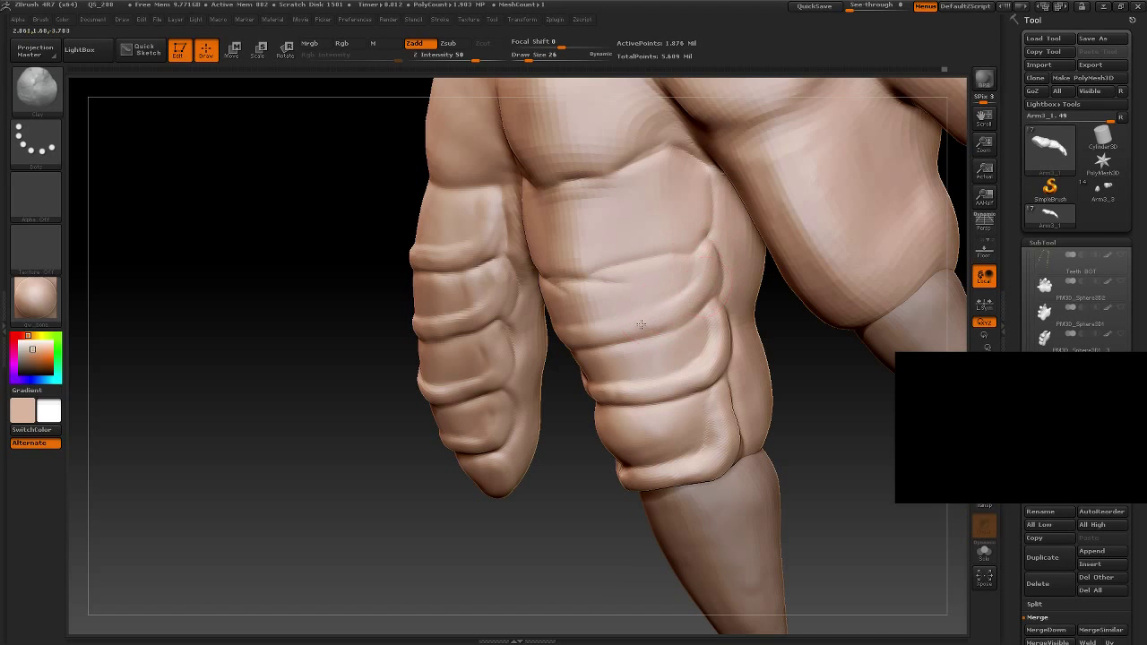
left_click_drag(580, 528, 660, 296)
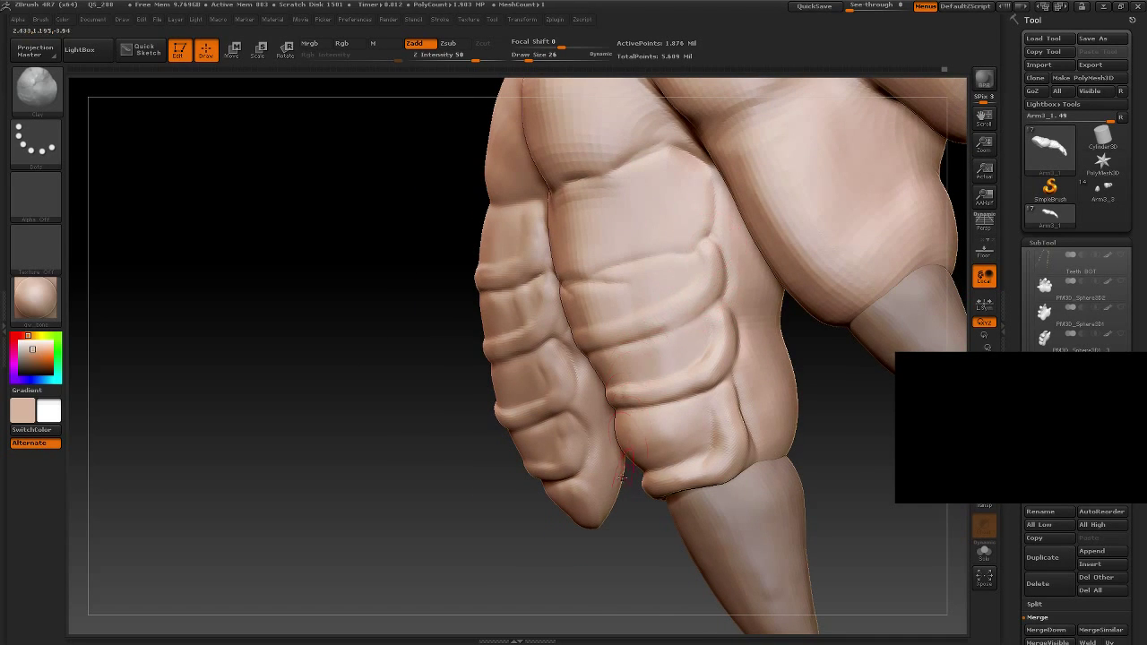
left_click_drag(478, 553, 575, 290)
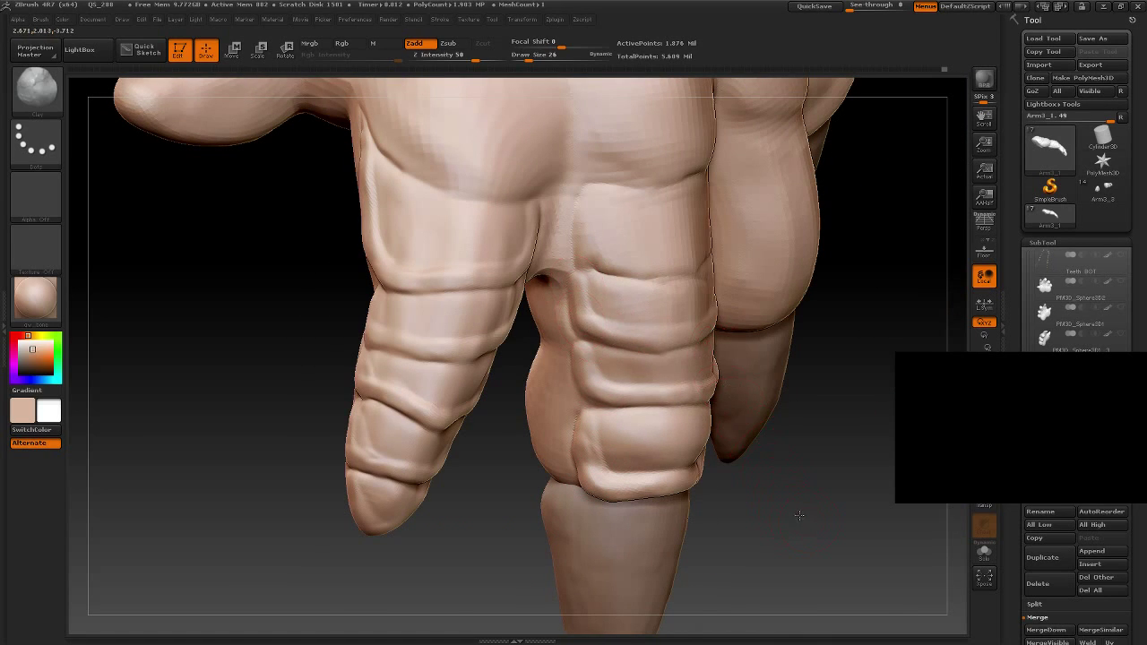
left_click_drag(799, 515, 592, 364)
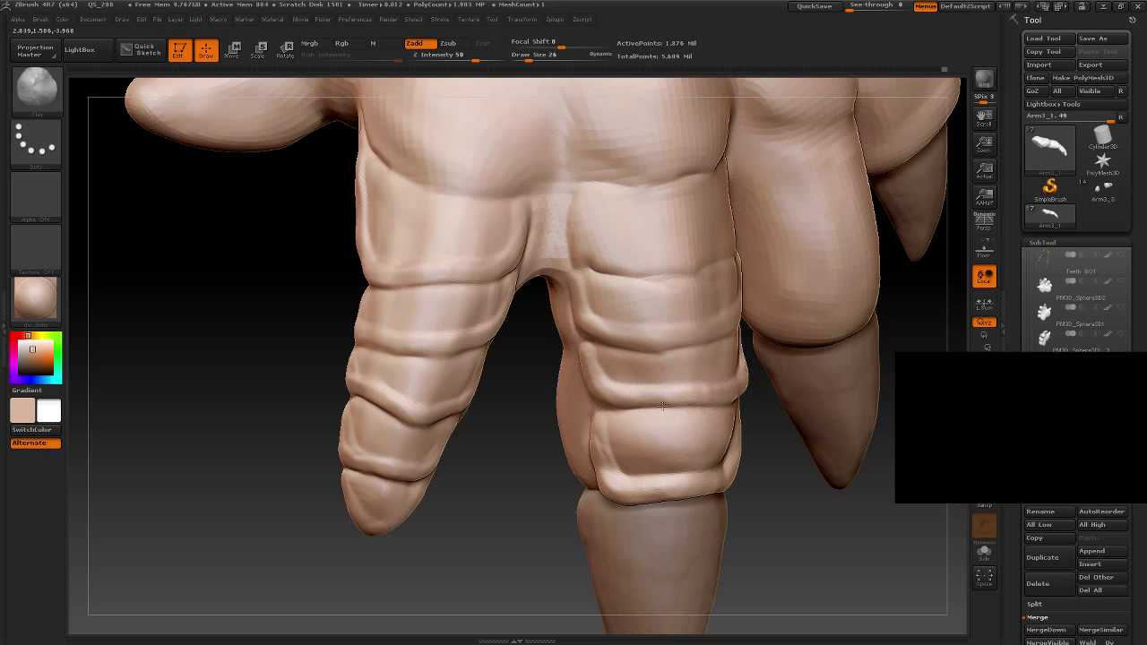
Step: Move in close on the hand and carve a crease along a finger segment
mouse_move(662, 406)
left_mouse_down()
mouse_move(610, 416)
mouse_move(430, 340)
mouse_move(444, 311)
mouse_move(386, 298)
mouse_move(367, 409)
mouse_move(318, 359)
mouse_move(663, 467)
mouse_move(631, 489)
mouse_move(573, 475)
mouse_move(630, 460)
mouse_move(628, 475)
left_mouse_up()
mouse_move(650, 505)
left_mouse_down()
mouse_move(783, 486)
mouse_move(699, 460)
mouse_move(705, 451)
mouse_move(668, 482)
mouse_move(724, 441)
mouse_move(711, 425)
mouse_move(681, 430)
mouse_move(707, 340)
mouse_move(588, 400)
mouse_move(615, 371)
mouse_move(597, 343)
mouse_move(539, 411)
mouse_move(594, 377)
mouse_move(564, 390)
left_mouse_up()
mouse_move(505, 352)
left_mouse_down()
mouse_move(499, 338)
mouse_move(573, 408)
mouse_move(566, 395)
left_mouse_up()
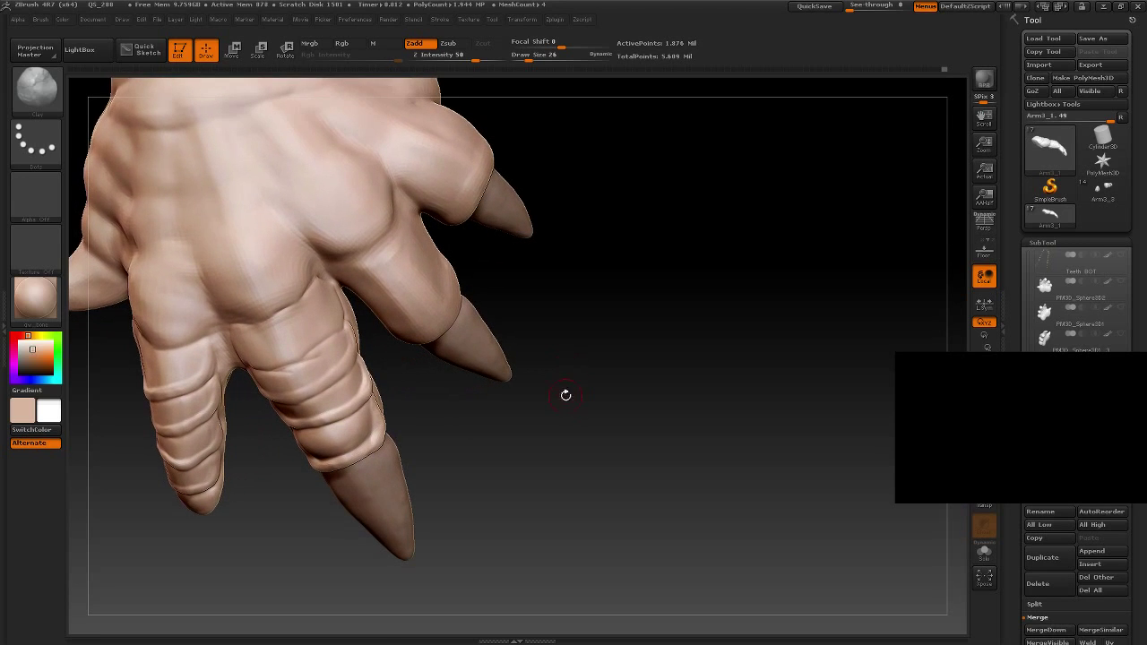
mouse_move(471, 446)
left_mouse_down()
mouse_move(511, 479)
mouse_move(604, 409)
mouse_move(609, 420)
mouse_move(478, 440)
mouse_move(645, 474)
mouse_move(607, 451)
left_mouse_up()
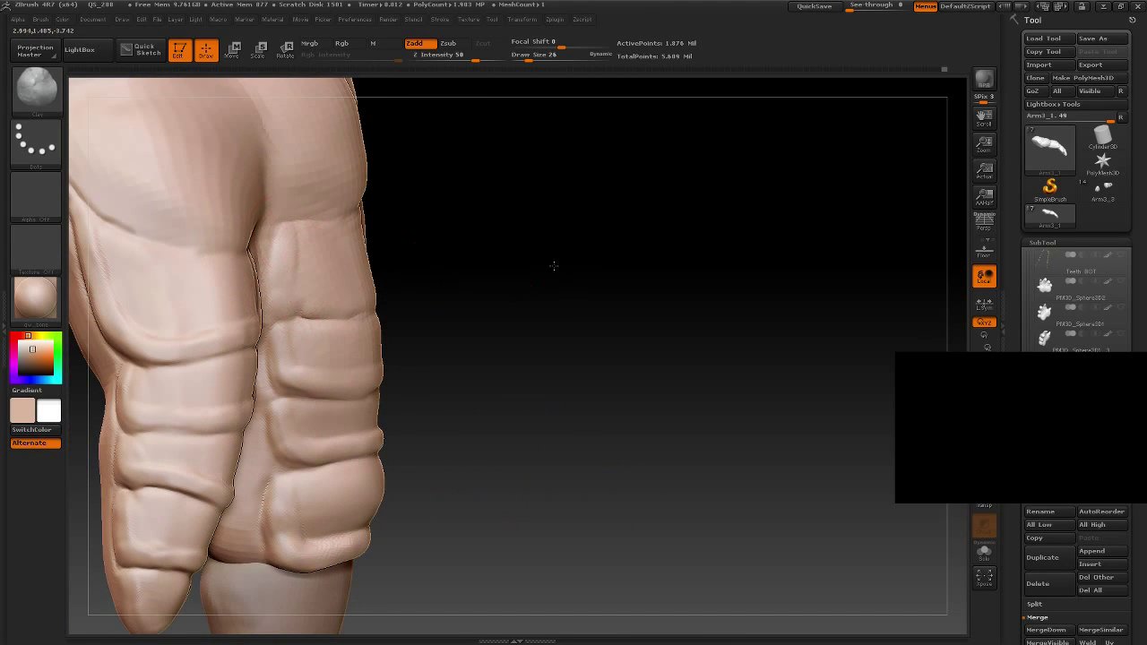
mouse_move(553, 266)
left_mouse_down()
mouse_move(336, 283)
mouse_move(336, 312)
left_mouse_up()
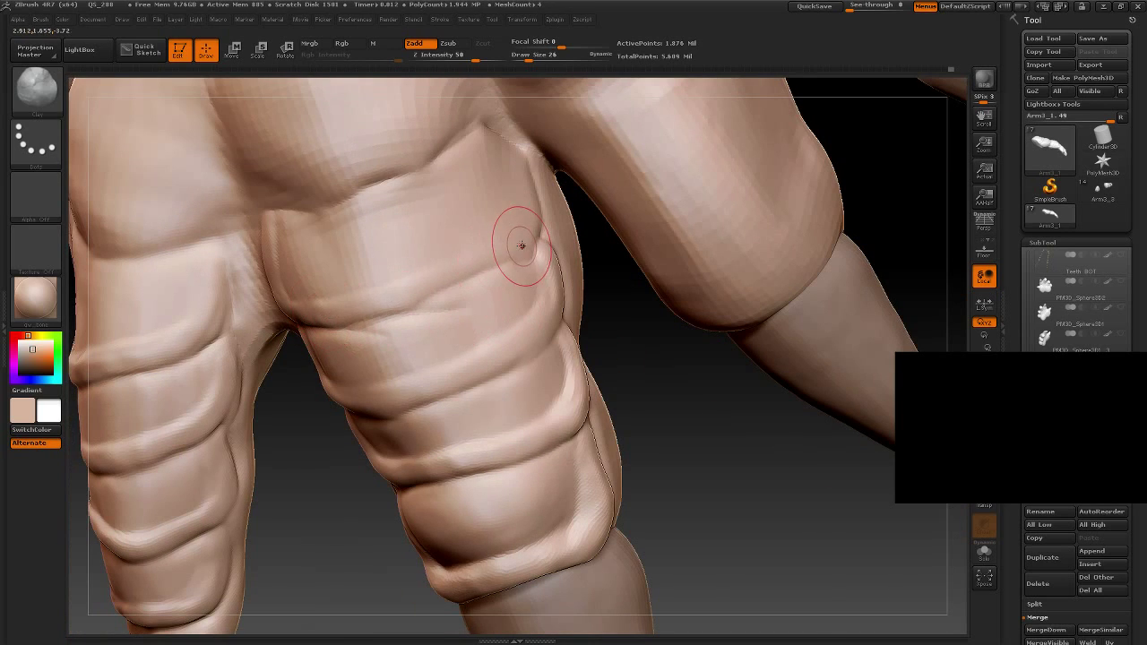
left_click_drag(260, 285, 288, 312)
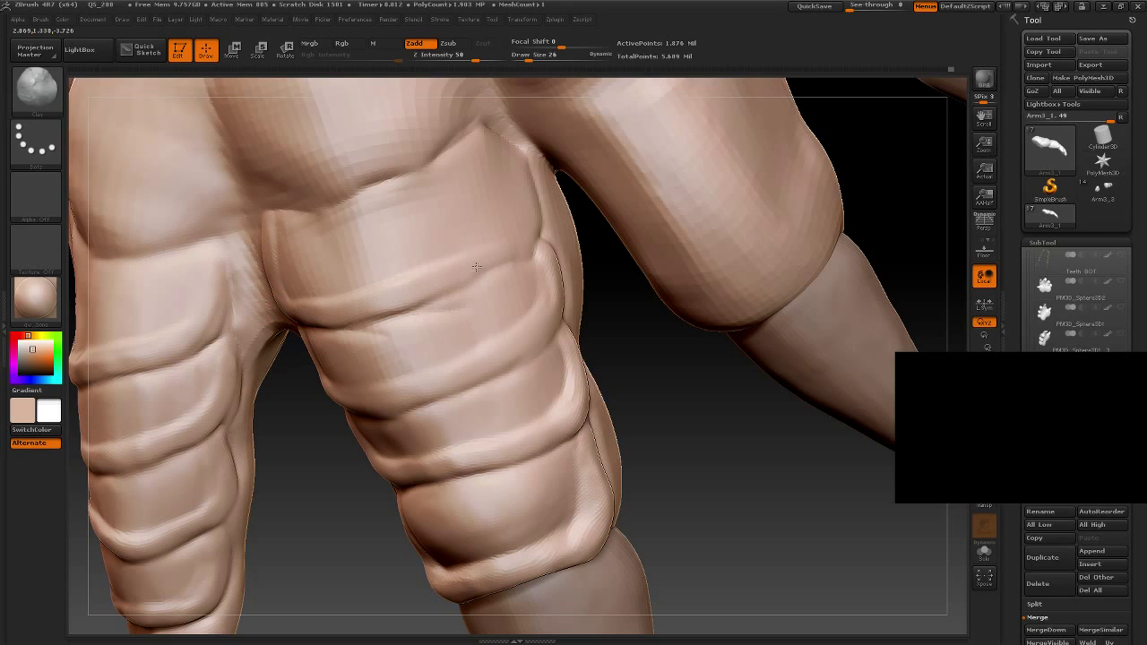
left_click_drag(729, 451, 507, 243)
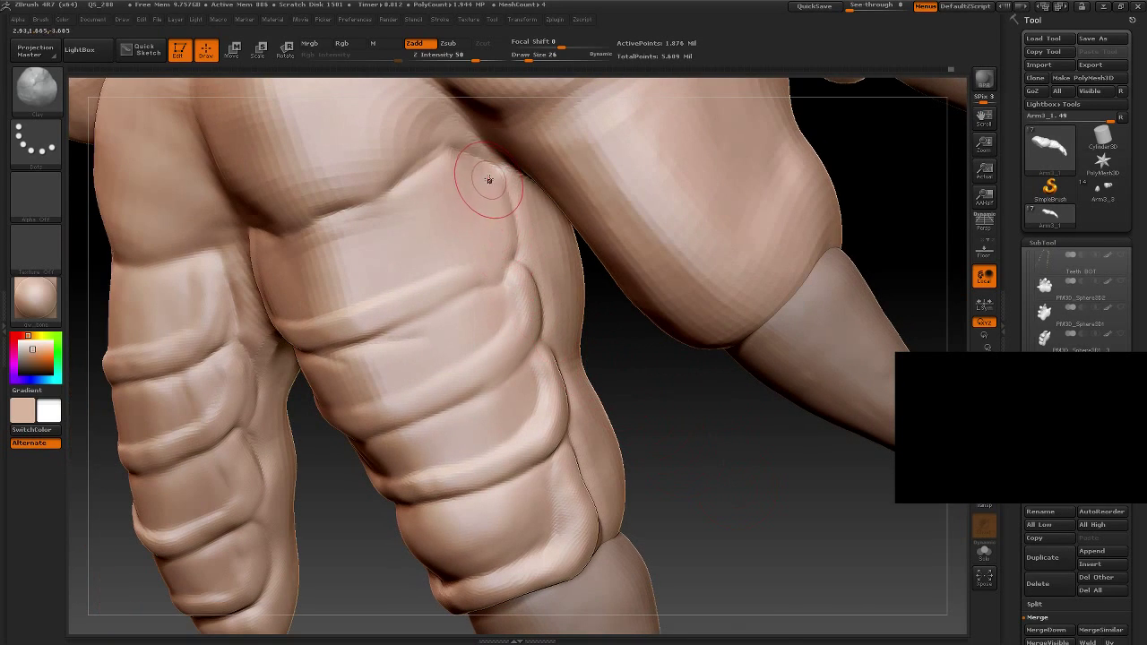
Step: Raise a ridge ending in a rounded bump and deepen the lower and vertical finger creases
left_click_drag(496, 192, 455, 282)
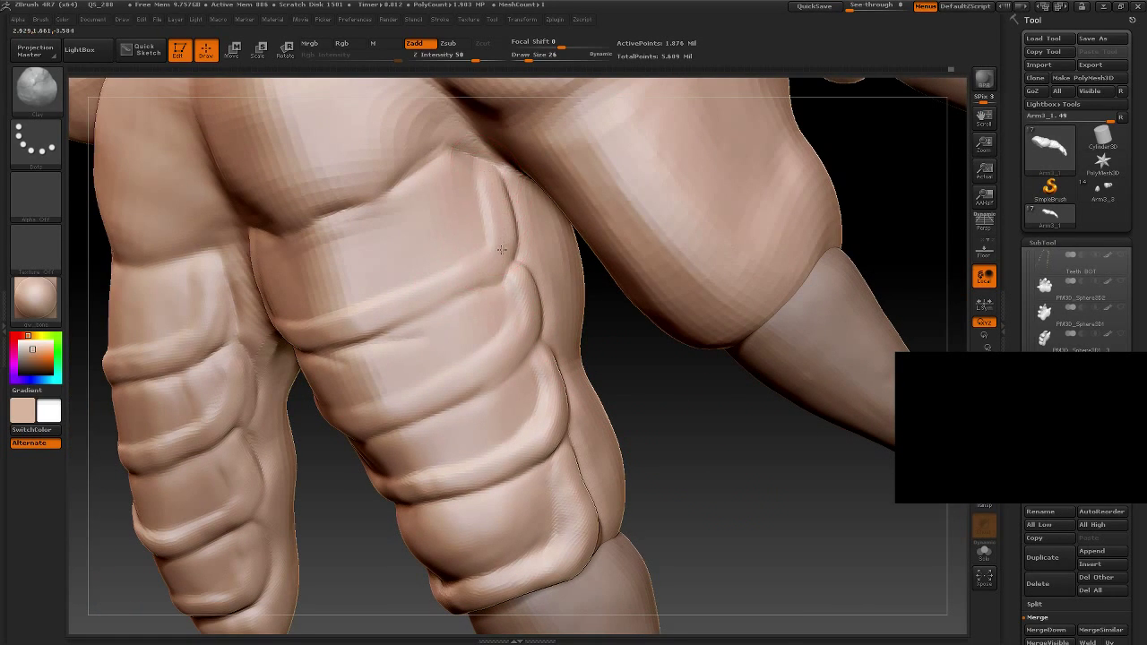
left_click_drag(501, 249, 491, 261)
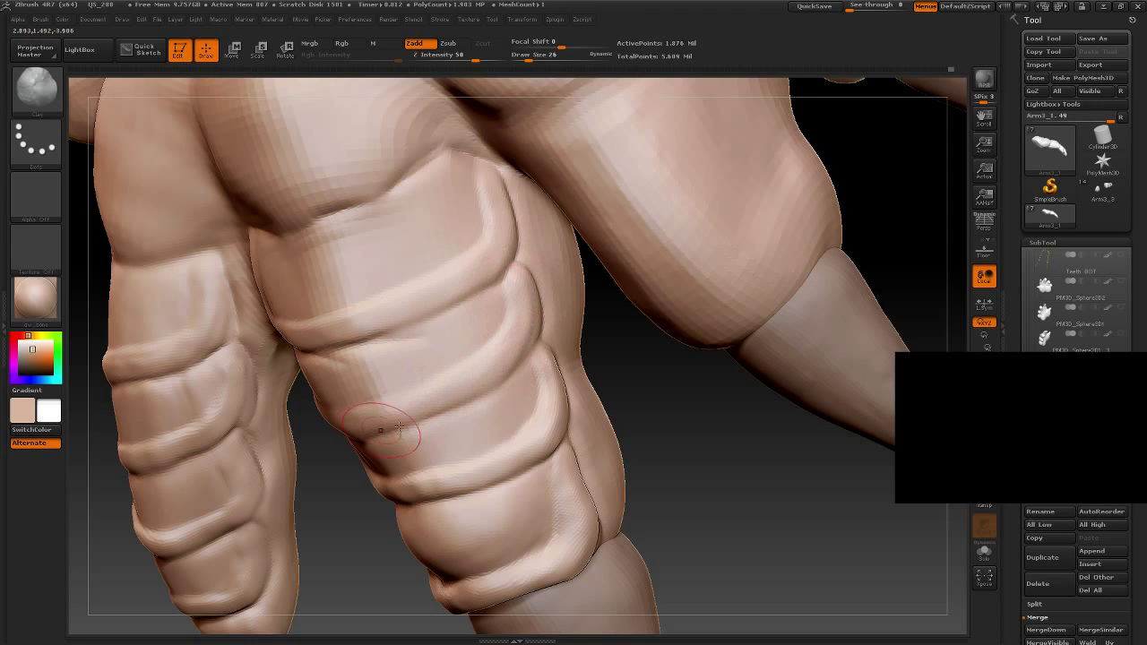
left_click_drag(554, 419, 413, 497)
left_click_drag(731, 486, 442, 383)
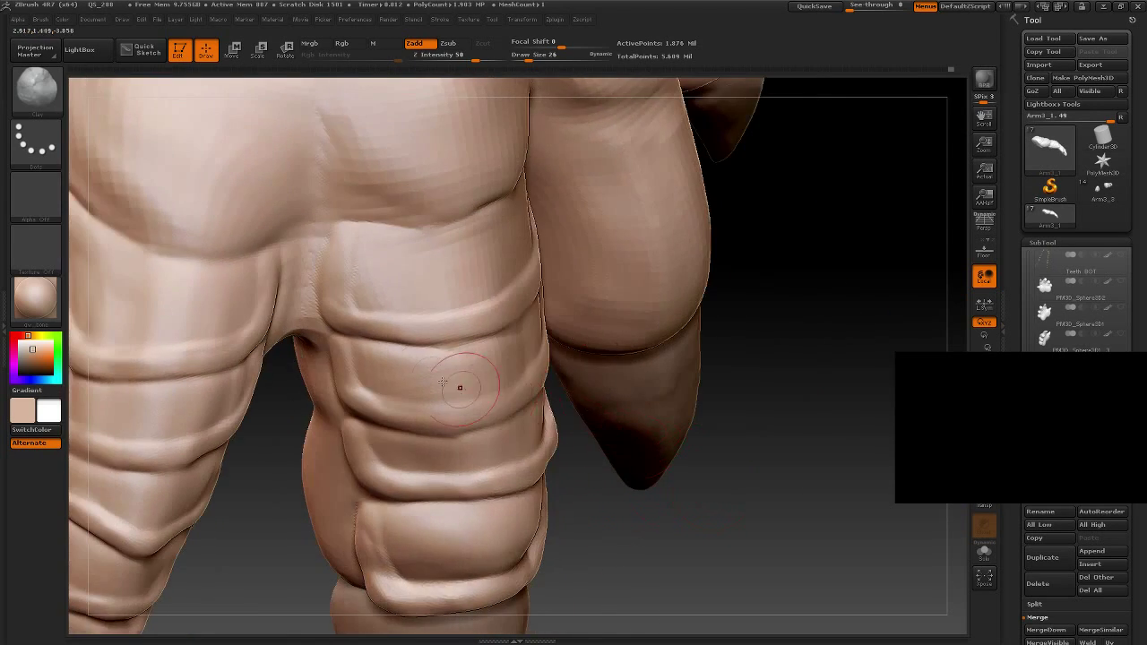
mouse_move(343, 256)
left_mouse_down()
mouse_move(332, 273)
mouse_move(479, 330)
mouse_move(468, 323)
left_mouse_up()
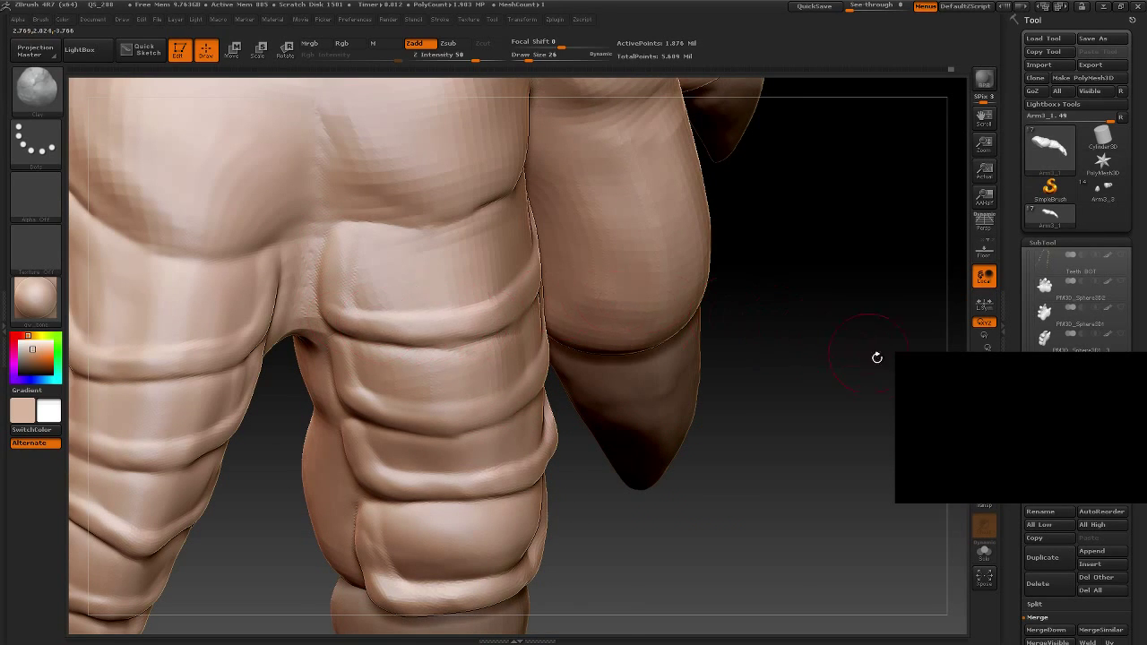
left_click_drag(877, 357, 510, 292)
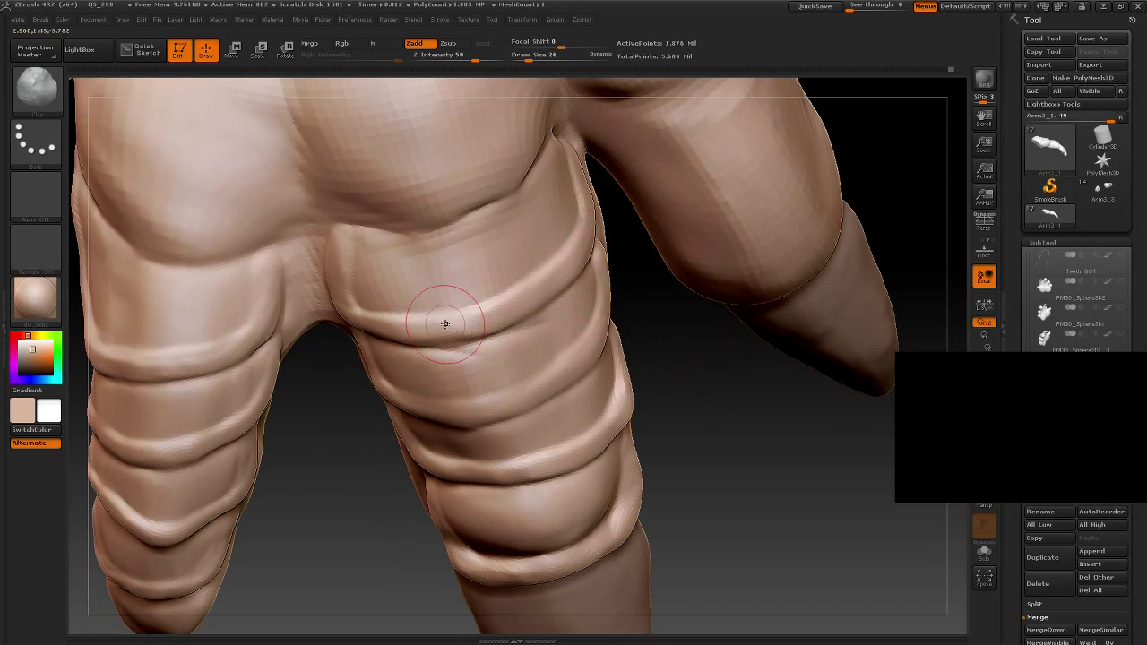
left_click_drag(440, 338, 452, 333)
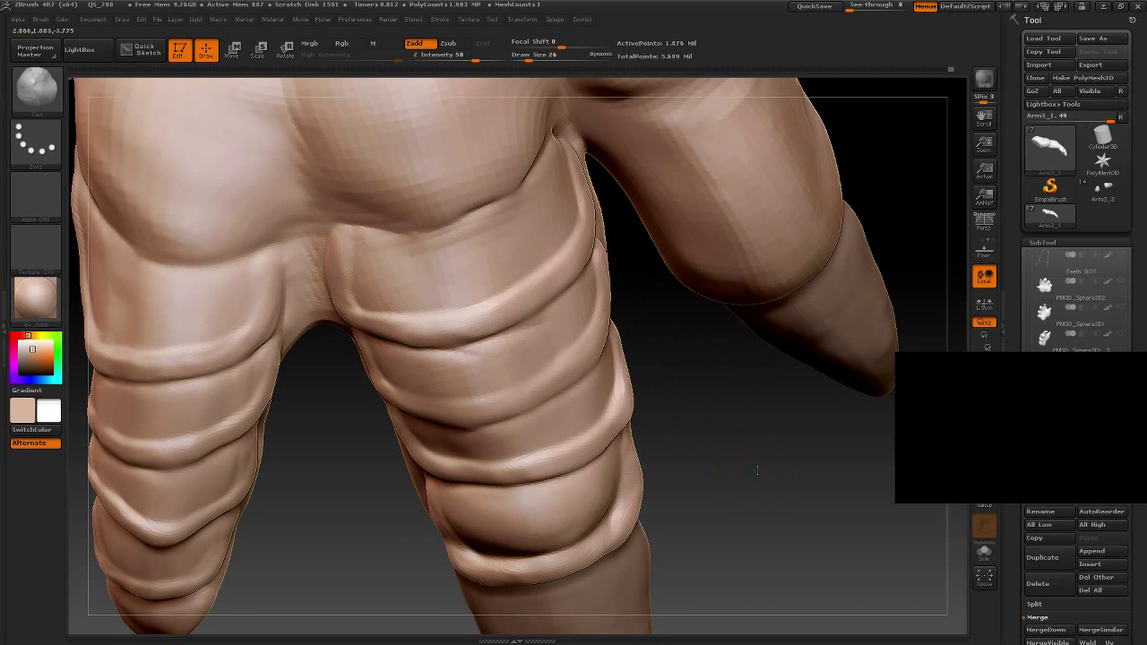
mouse_move(756, 470)
left_mouse_down()
mouse_move(666, 418)
mouse_move(725, 402)
mouse_move(656, 420)
mouse_move(650, 488)
mouse_move(684, 422)
mouse_move(327, 433)
left_mouse_up()
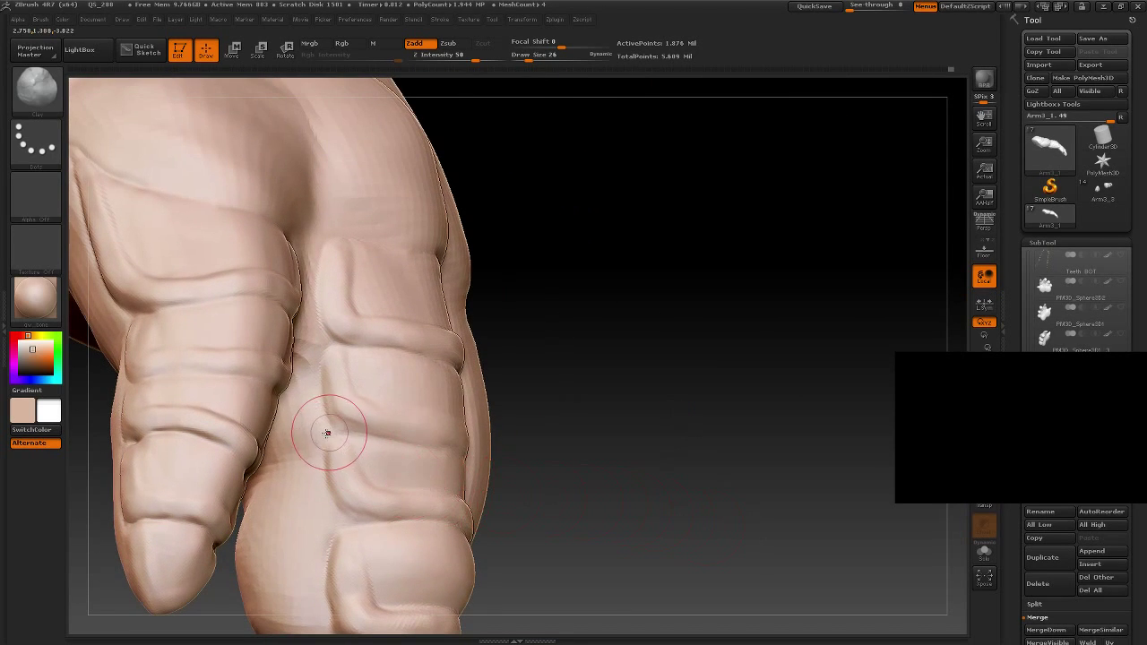
Step: Pull back to the whole hand and orbit the arm upright with claws at lower left
left_click_drag(603, 466, 674, 460)
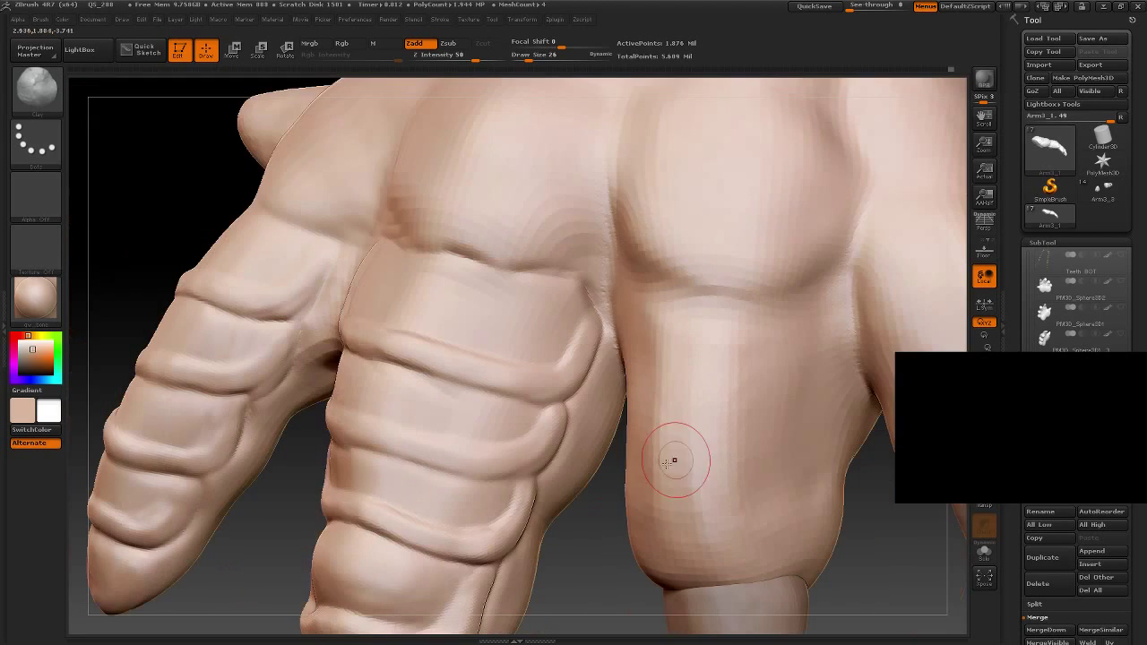
left_click_drag(596, 566, 791, 522)
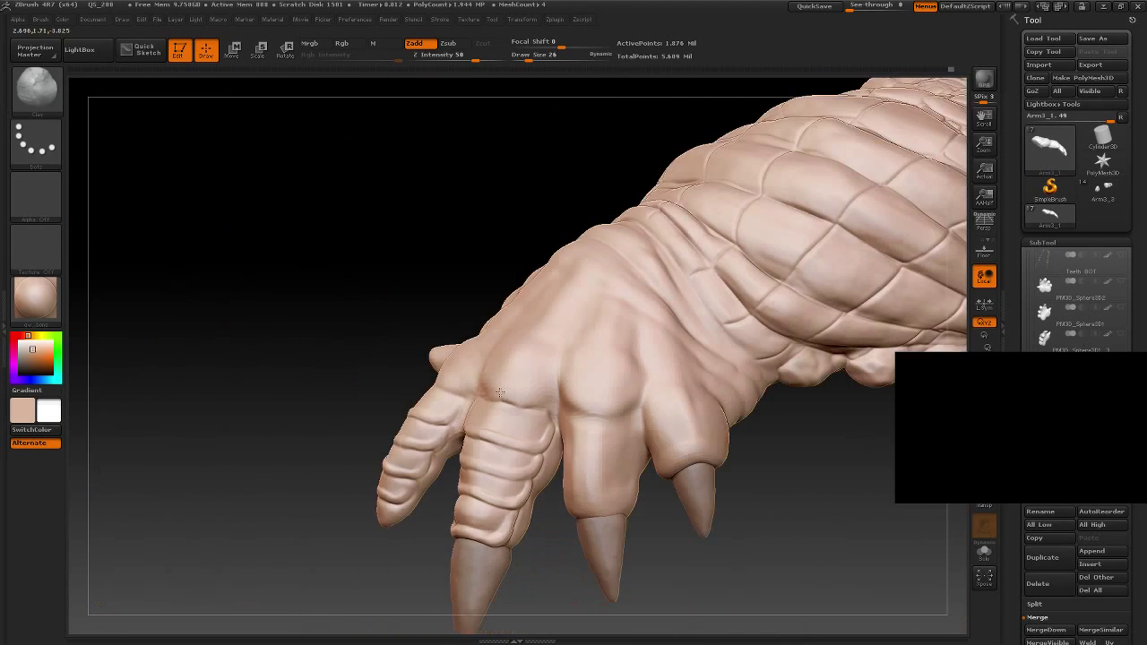
mouse_move(890, 493)
left_mouse_down()
mouse_move(859, 519)
mouse_move(796, 499)
mouse_move(781, 448)
mouse_move(755, 502)
mouse_move(704, 441)
mouse_move(630, 417)
mouse_move(661, 480)
left_mouse_up()
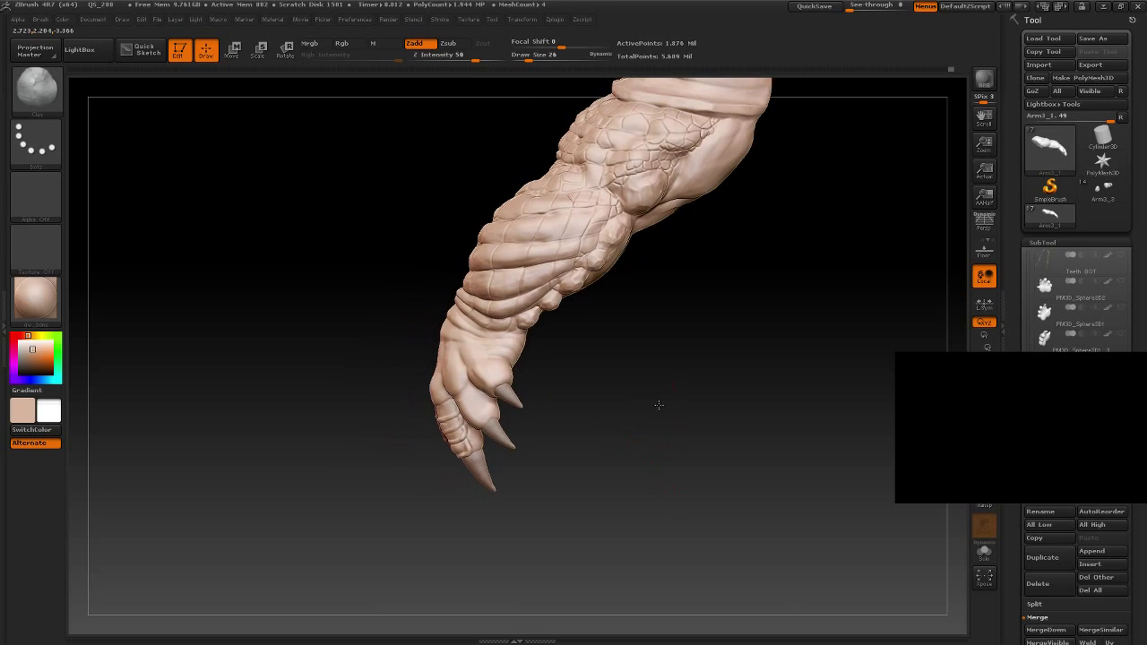
left_click_drag(658, 405, 574, 482)
mouse_move(609, 420)
left_mouse_down()
mouse_move(583, 471)
mouse_move(540, 459)
mouse_move(601, 466)
mouse_move(510, 458)
mouse_move(525, 487)
mouse_move(530, 425)
mouse_move(517, 422)
mouse_move(726, 502)
mouse_move(762, 488)
left_mouse_up()
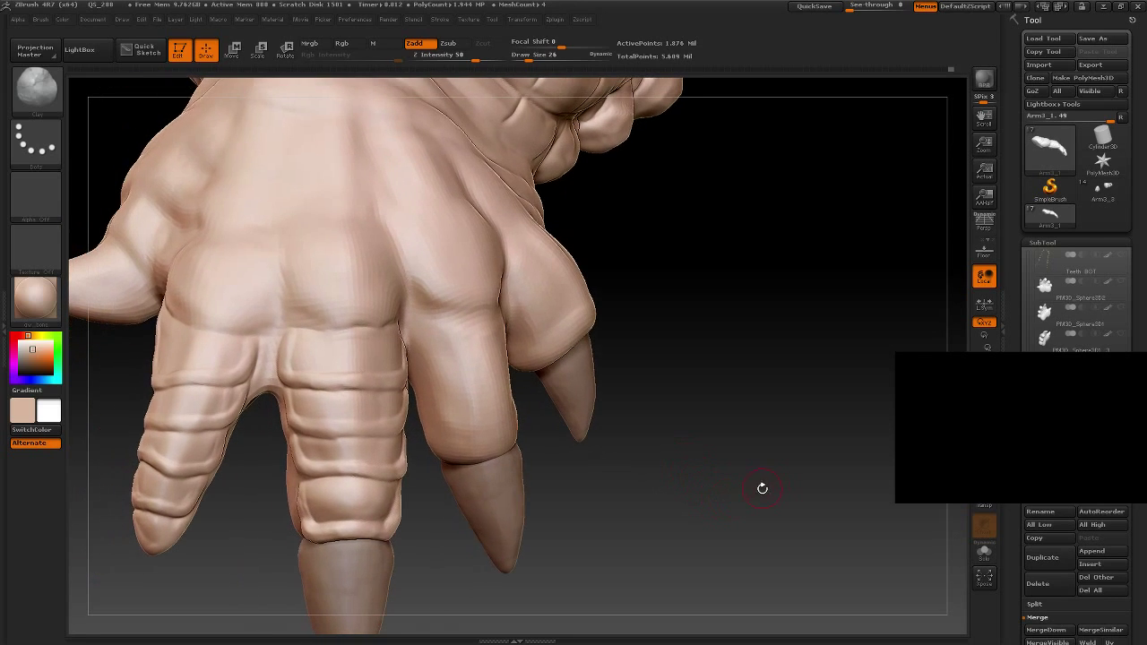
Step: Switch to the Dam_Standard brush and inspect the finger joints and claws from below and above
left_click(37, 87)
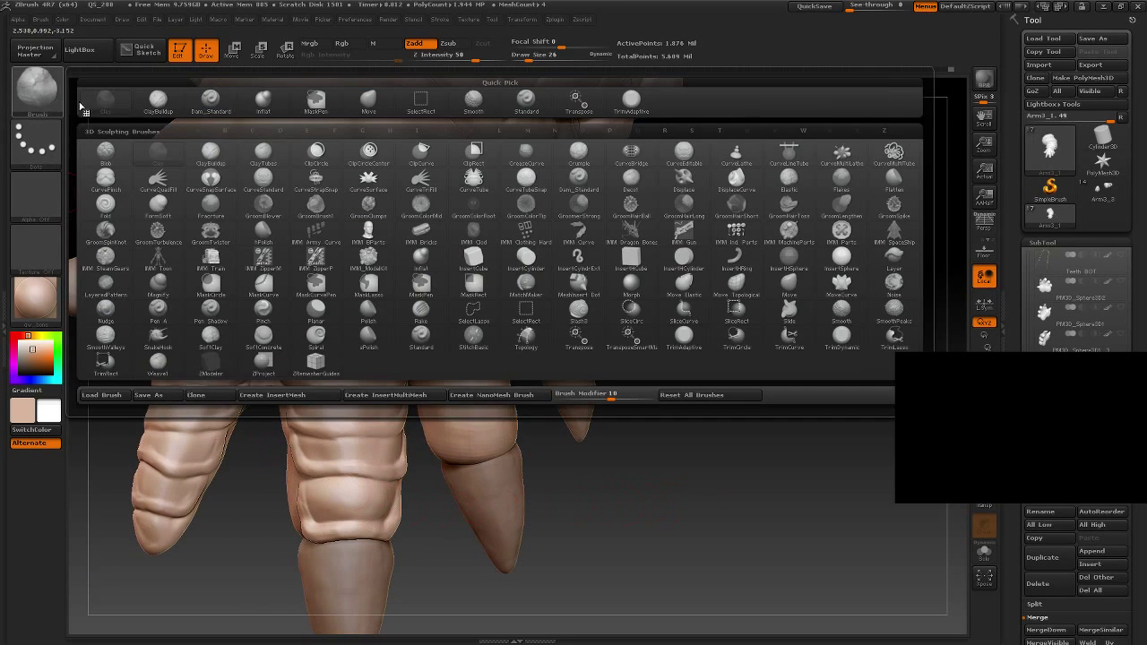
left_click(213, 106)
mouse_move(768, 470)
left_mouse_down()
mouse_move(742, 487)
mouse_move(758, 463)
mouse_move(749, 473)
mouse_move(750, 404)
mouse_move(787, 354)
mouse_move(811, 460)
mouse_move(779, 448)
mouse_move(596, 461)
left_mouse_up()
left_click_drag(628, 532, 530, 471)
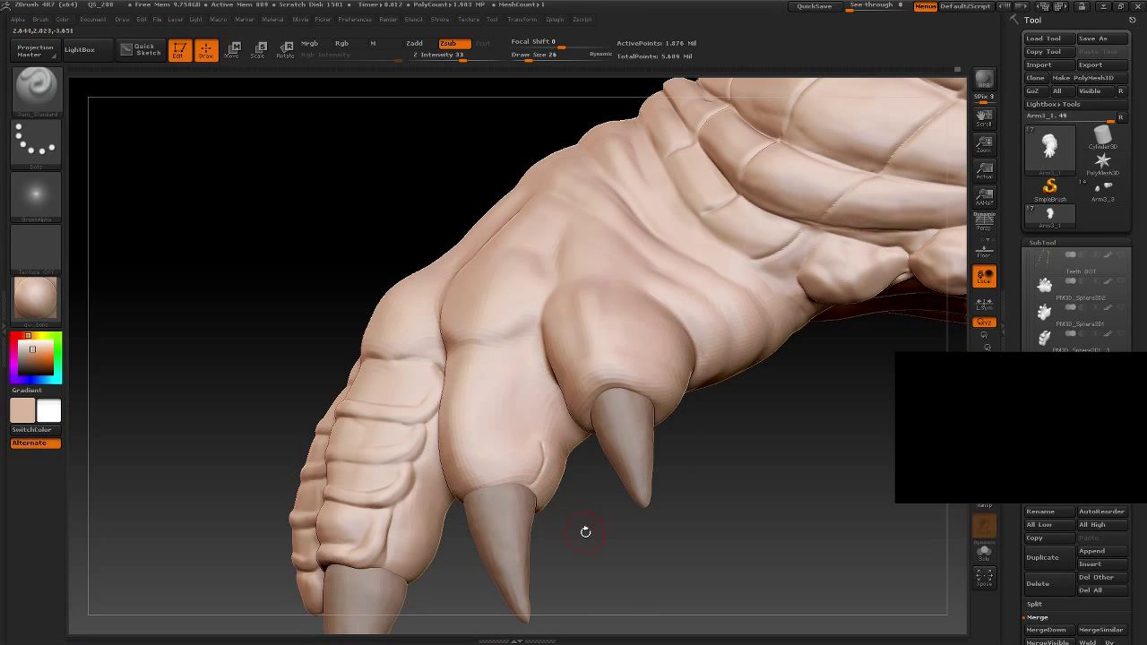
left_click_drag(585, 532, 549, 432)
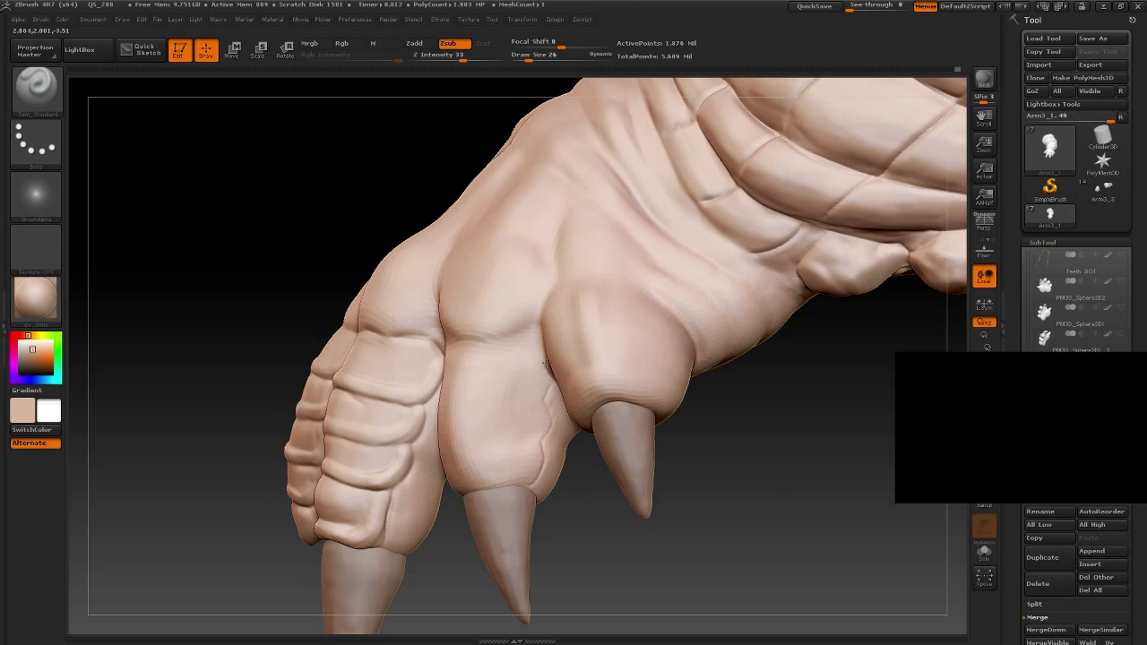
left_click_drag(544, 341, 630, 432)
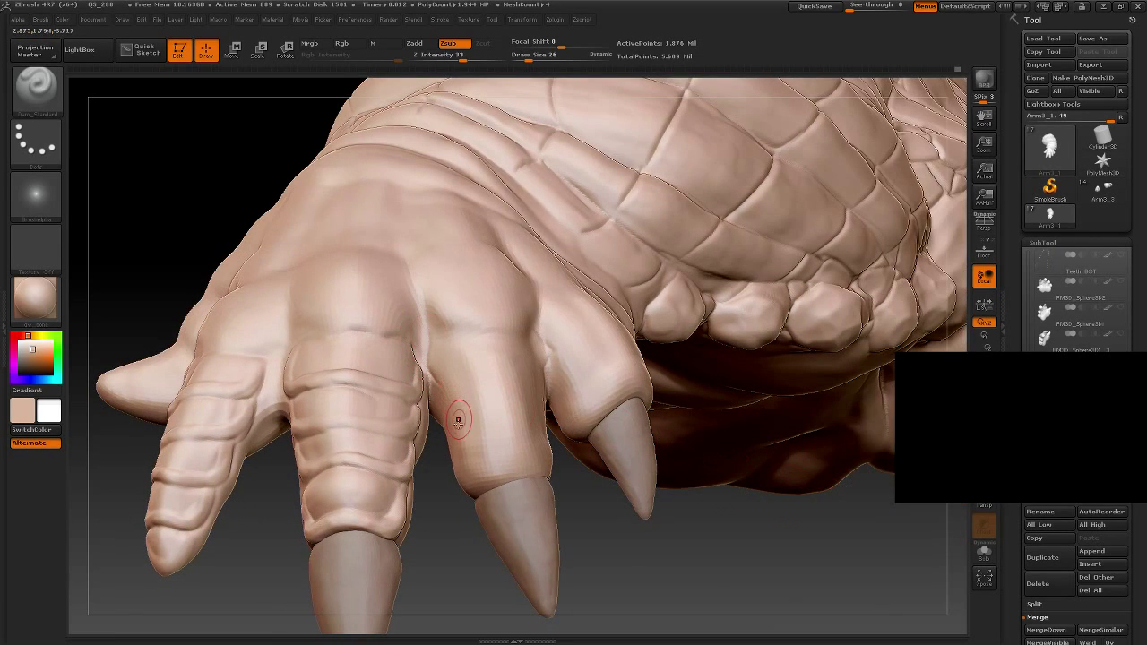
left_click_drag(458, 419, 441, 320)
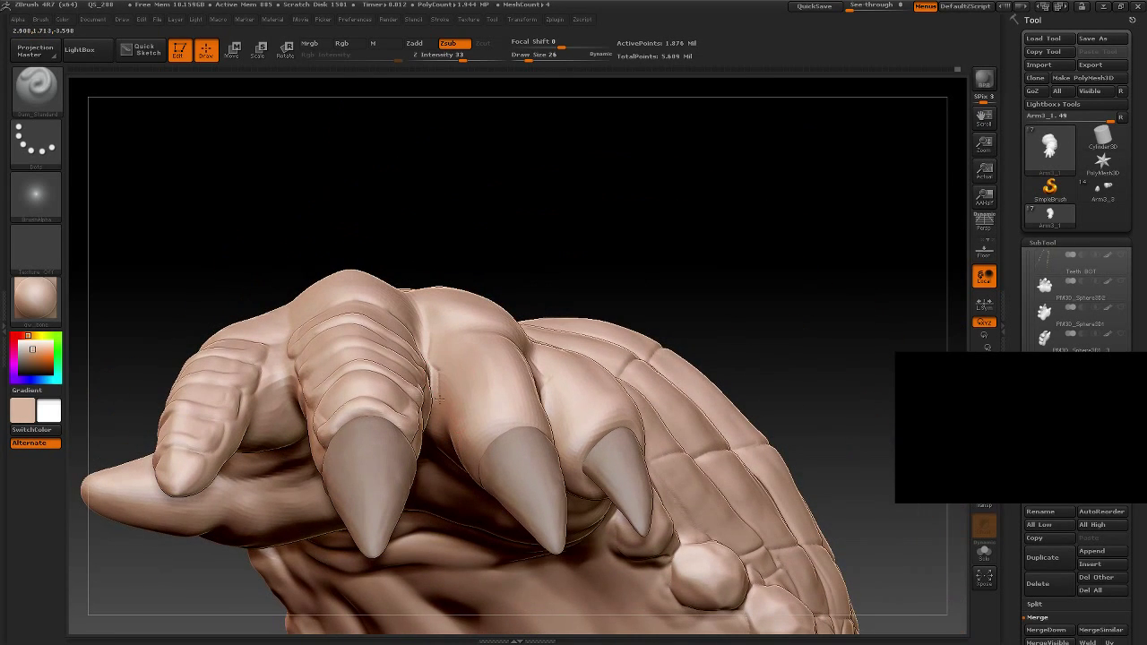
mouse_move(546, 392)
left_mouse_down()
mouse_move(687, 266)
mouse_move(466, 397)
mouse_move(745, 266)
mouse_move(749, 238)
mouse_move(714, 269)
mouse_move(782, 263)
mouse_move(797, 239)
mouse_move(709, 239)
mouse_move(725, 243)
mouse_move(655, 266)
left_mouse_up()
Step: Isolate one finger and its claw with a Ctrl+Shift rectangle, hiding the rest
key("ctrl+shift")
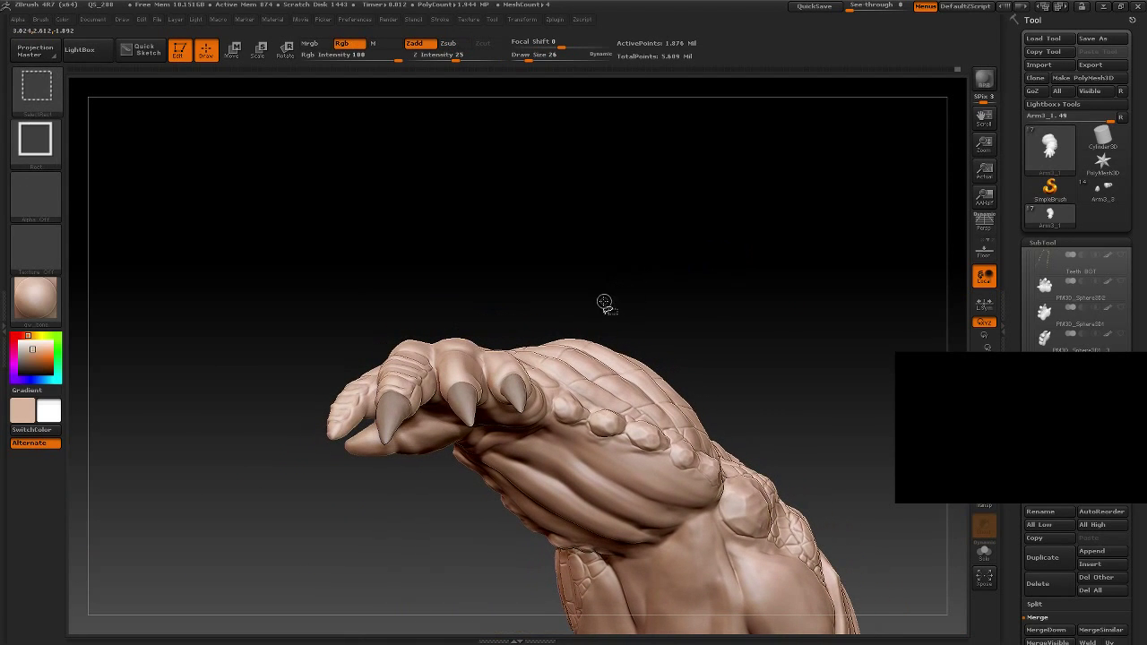
mouse_move(618, 209)
left_mouse_down("ctrl+shift")
mouse_move(434, 506)
mouse_move(445, 526)
left_mouse_up("ctrl+shift")
mouse_move(453, 573)
left_mouse_down()
mouse_move(517, 352)
mouse_move(538, 502)
left_mouse_up()
left_click(627, 555, "ctrl+shift")
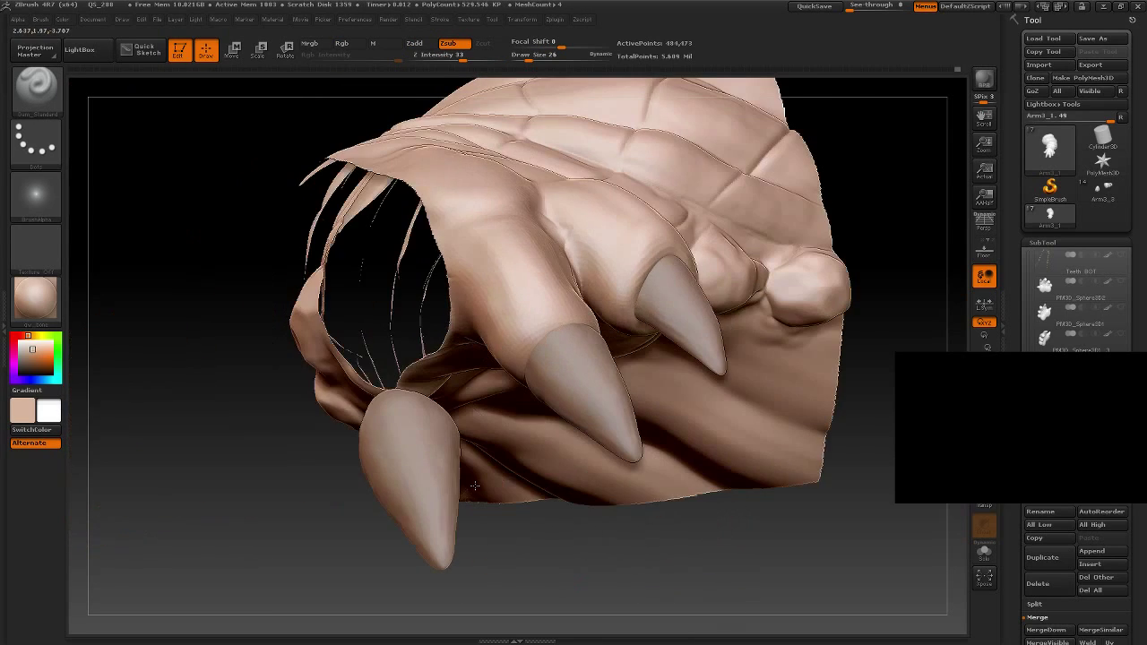
mouse_move(645, 555)
left_mouse_down()
mouse_move(673, 558)
mouse_move(586, 531)
left_mouse_up()
mouse_move(302, 302)
left_mouse_down("alt")
mouse_move(287, 395)
mouse_move(417, 294)
left_mouse_up("alt")
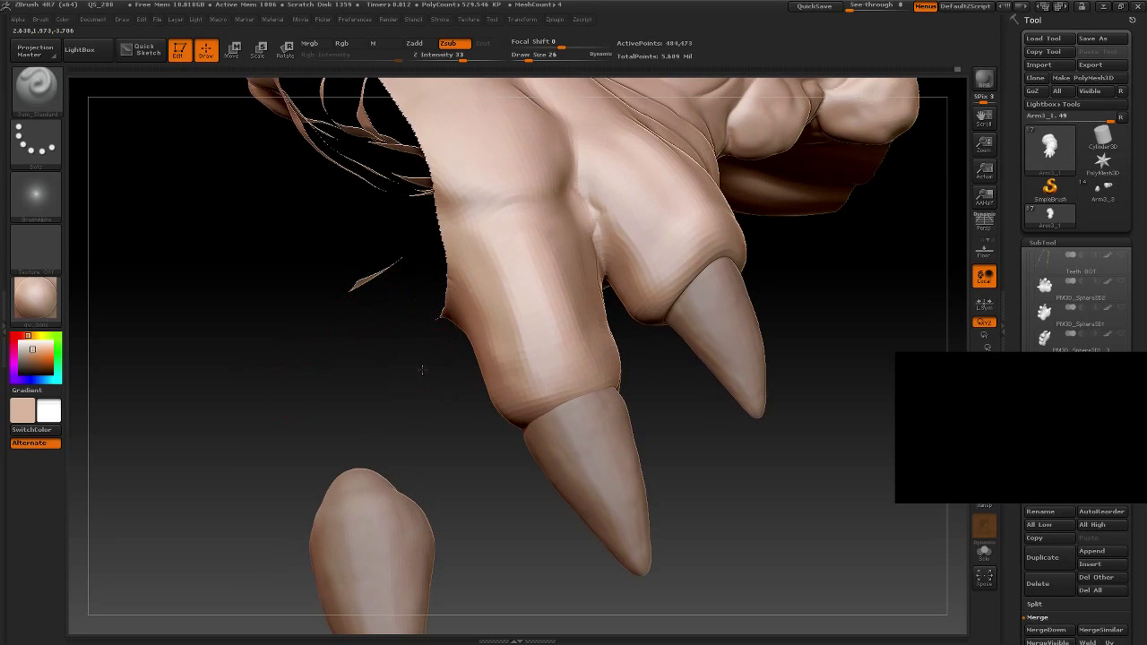
left_click_drag(422, 370, 455, 252)
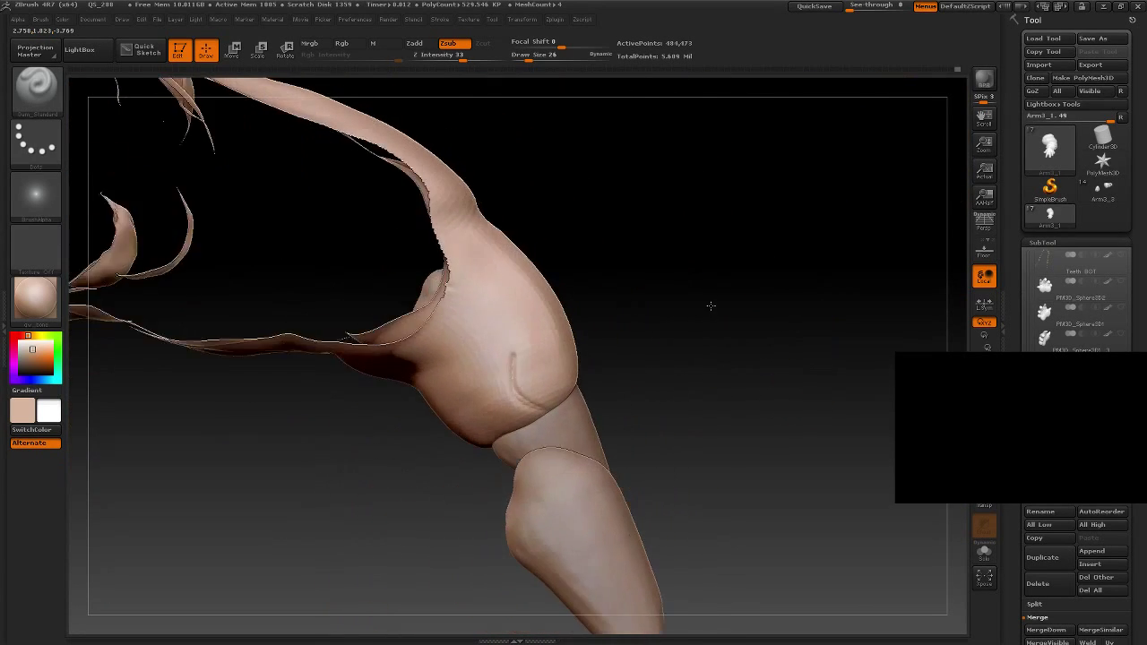
Step: Deepen the crease across the isolated finger's knuckle
left_click_drag(710, 306, 522, 320)
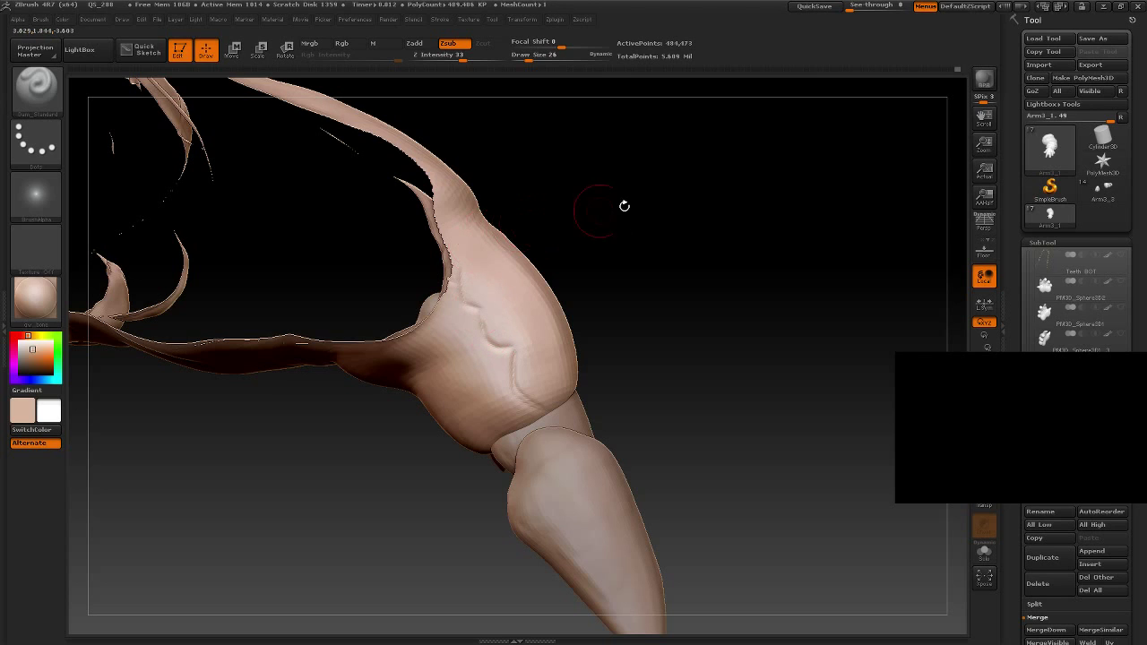
left_click_drag(624, 206, 601, 231)
left_click_drag(365, 427, 437, 274)
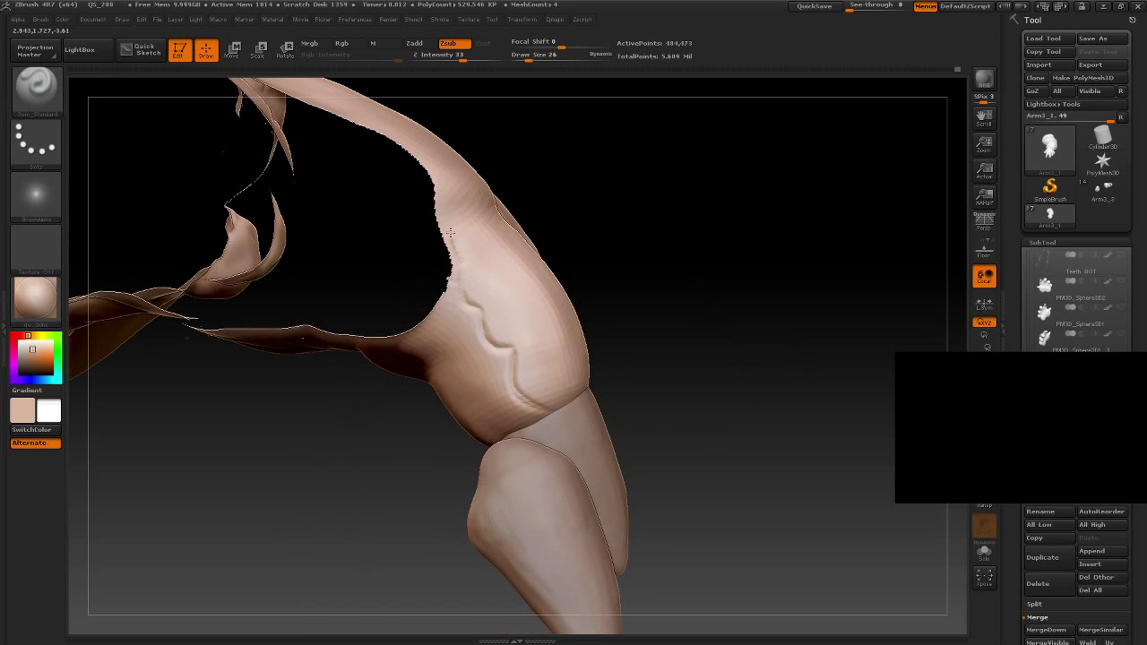
left_click_drag(742, 266, 698, 336)
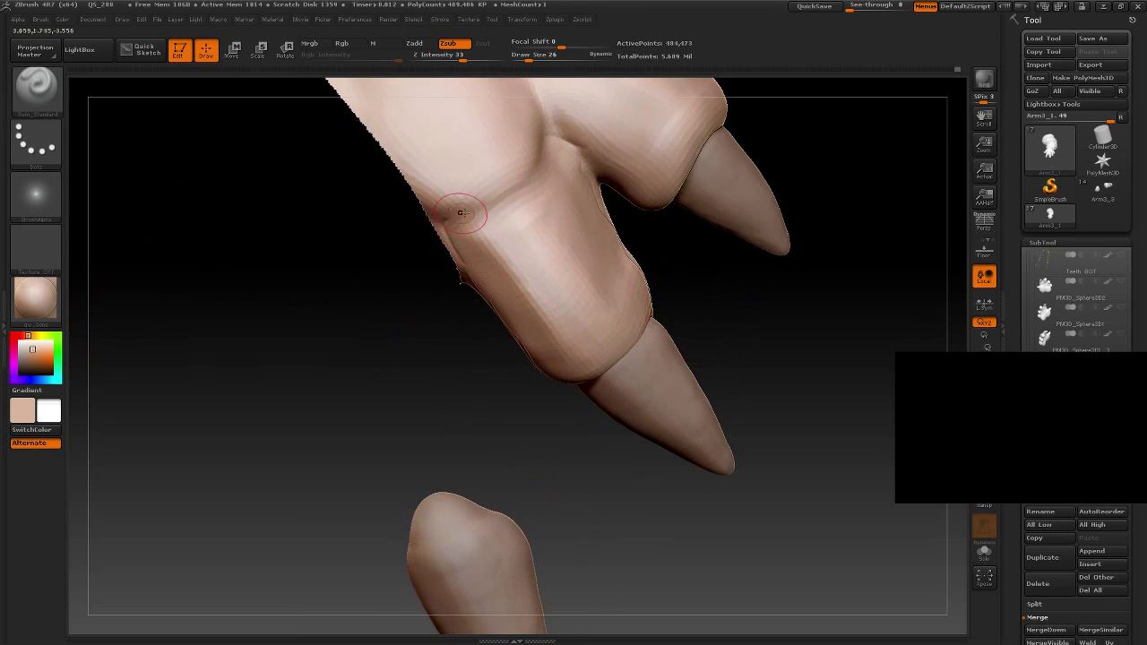
mouse_move(487, 417)
left_mouse_down()
mouse_move(709, 335)
mouse_move(794, 289)
mouse_move(720, 297)
mouse_move(739, 254)
mouse_move(758, 256)
mouse_move(726, 266)
mouse_move(677, 230)
mouse_move(583, 225)
mouse_move(589, 192)
mouse_move(625, 194)
mouse_move(638, 171)
mouse_move(623, 183)
left_mouse_up()
Step: Carve creases over the top of the finger and review them around the claws
left_click_drag(698, 220, 540, 275)
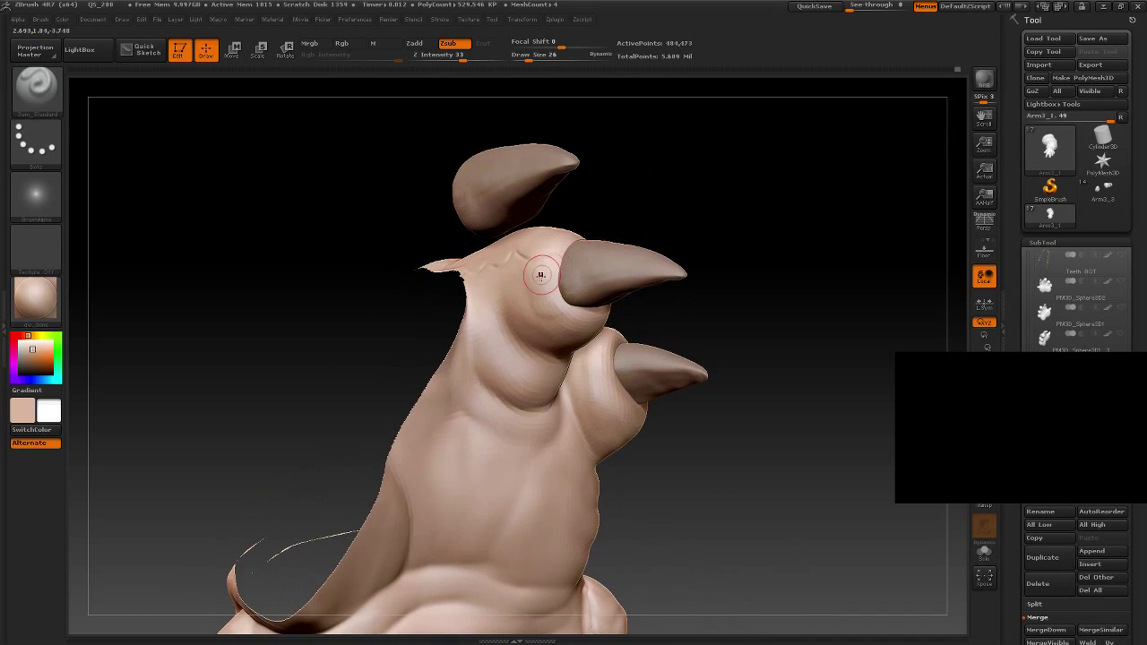
mouse_move(631, 208)
left_mouse_down()
mouse_move(668, 189)
mouse_move(681, 200)
mouse_move(560, 261)
left_mouse_up()
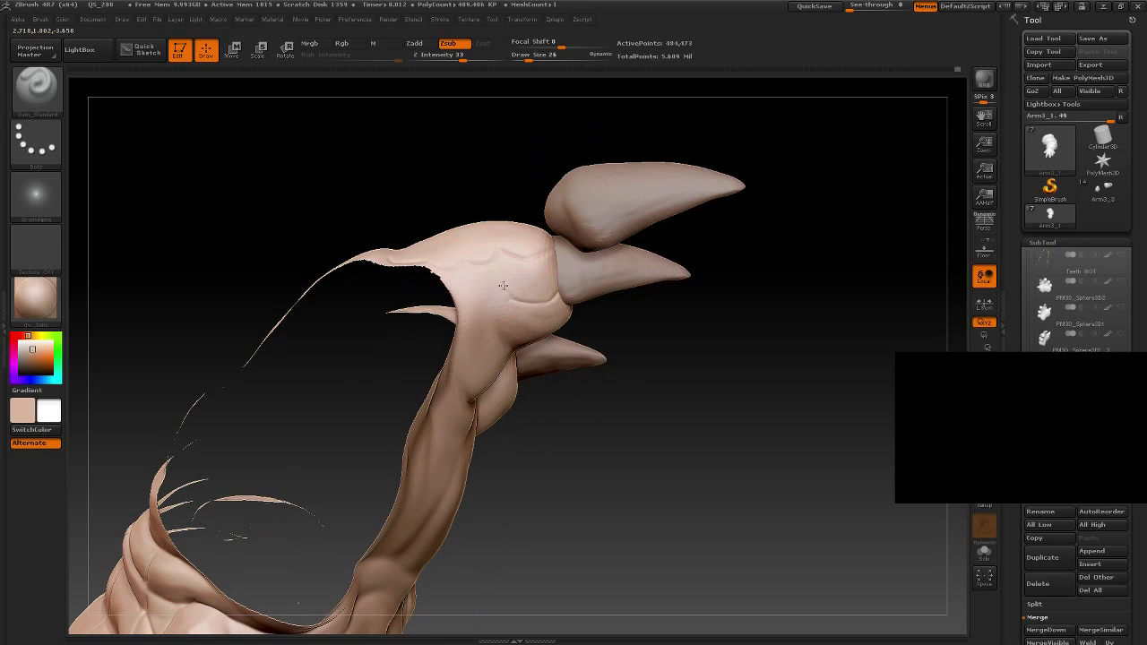
left_click_drag(462, 204, 460, 272)
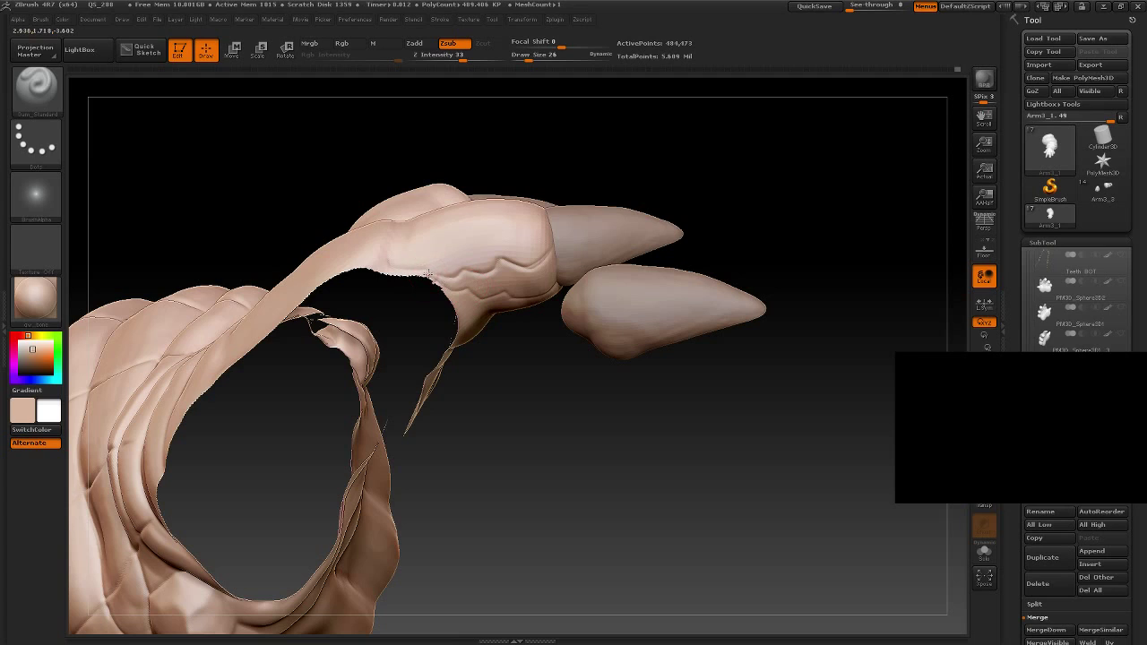
mouse_move(469, 288)
left_mouse_down()
mouse_move(512, 141)
mouse_move(520, 256)
mouse_move(489, 265)
left_mouse_up()
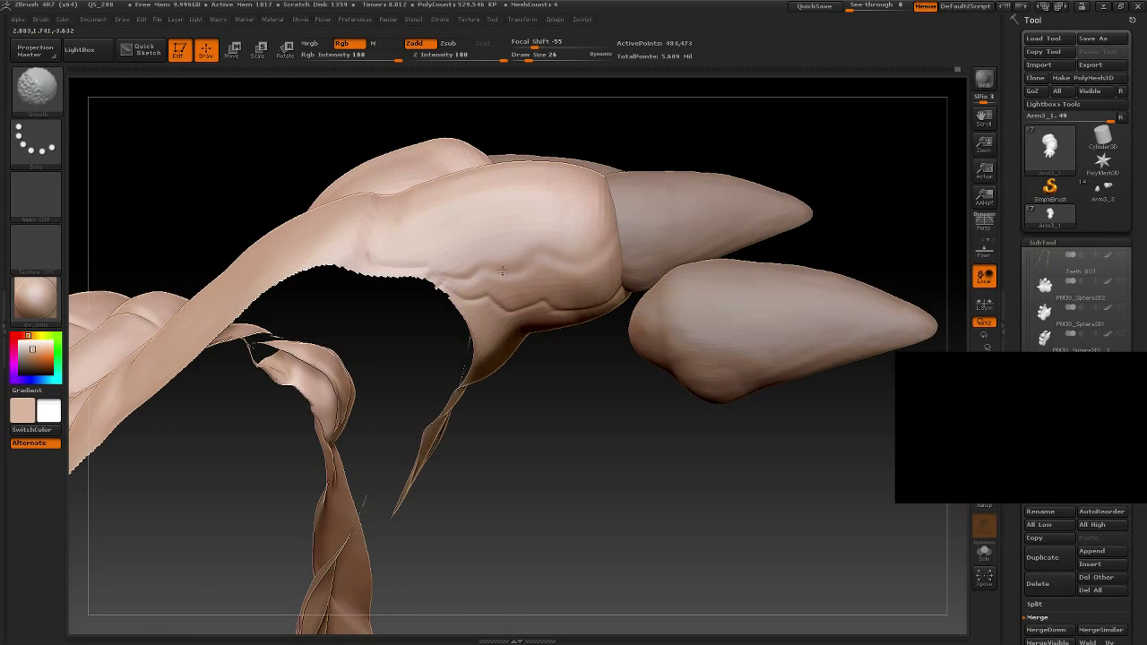
mouse_move(835, 139)
left_mouse_down()
mouse_move(791, 151)
mouse_move(763, 223)
left_mouse_up()
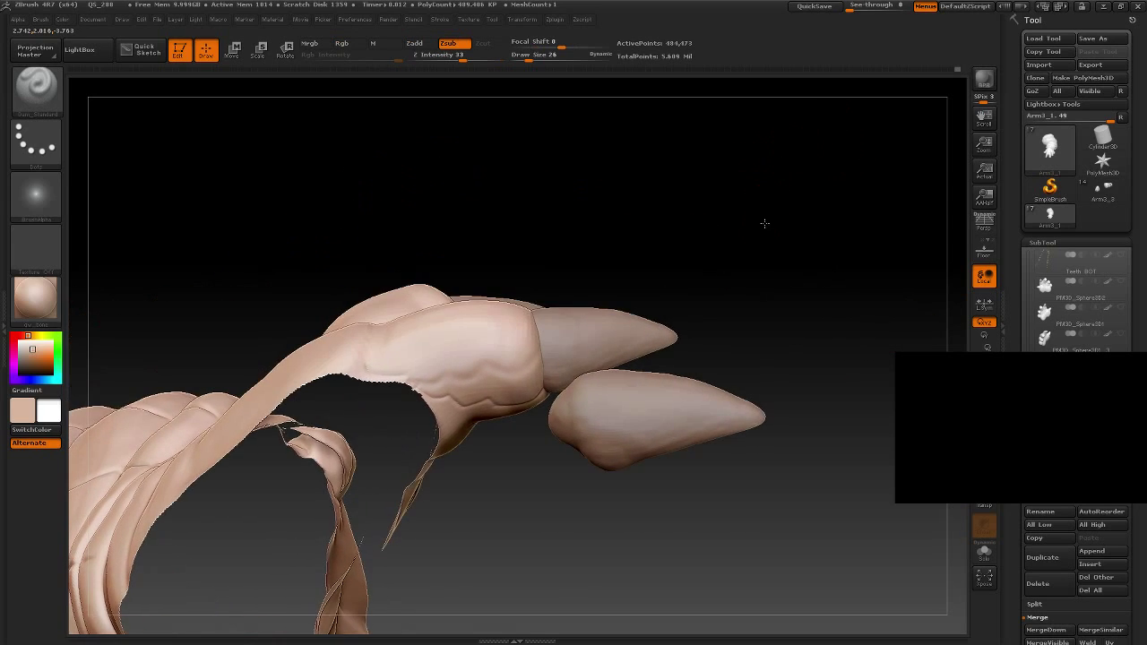
mouse_move(621, 224)
left_mouse_down()
mouse_move(497, 321)
mouse_move(574, 225)
mouse_move(476, 302)
left_mouse_up()
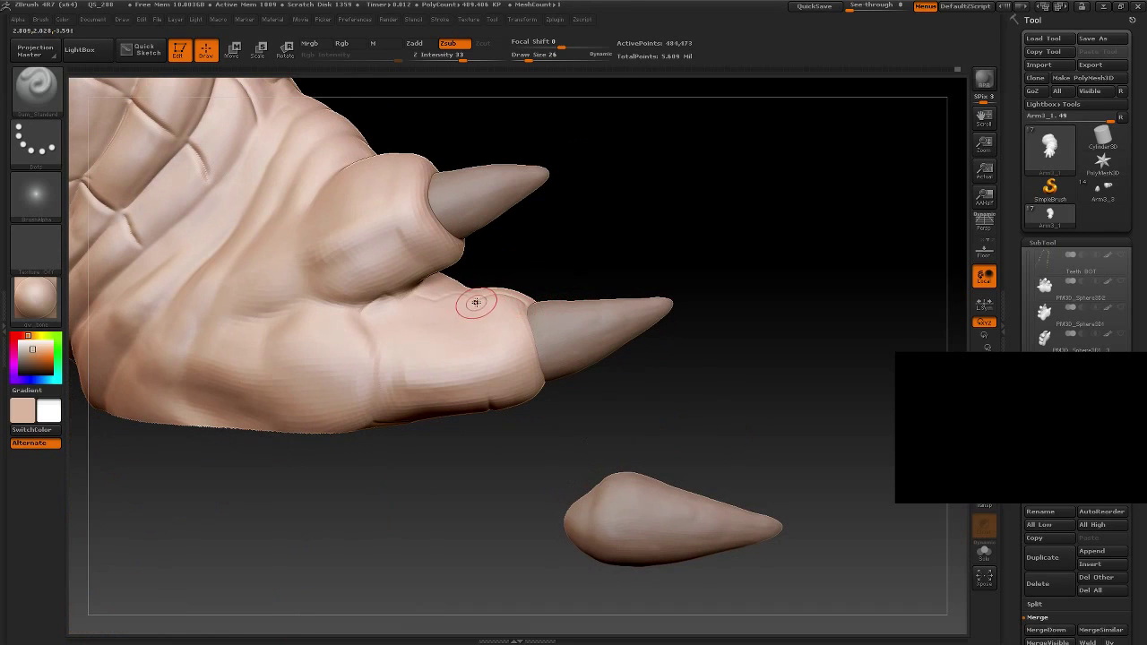
left_click_drag(492, 485, 463, 316)
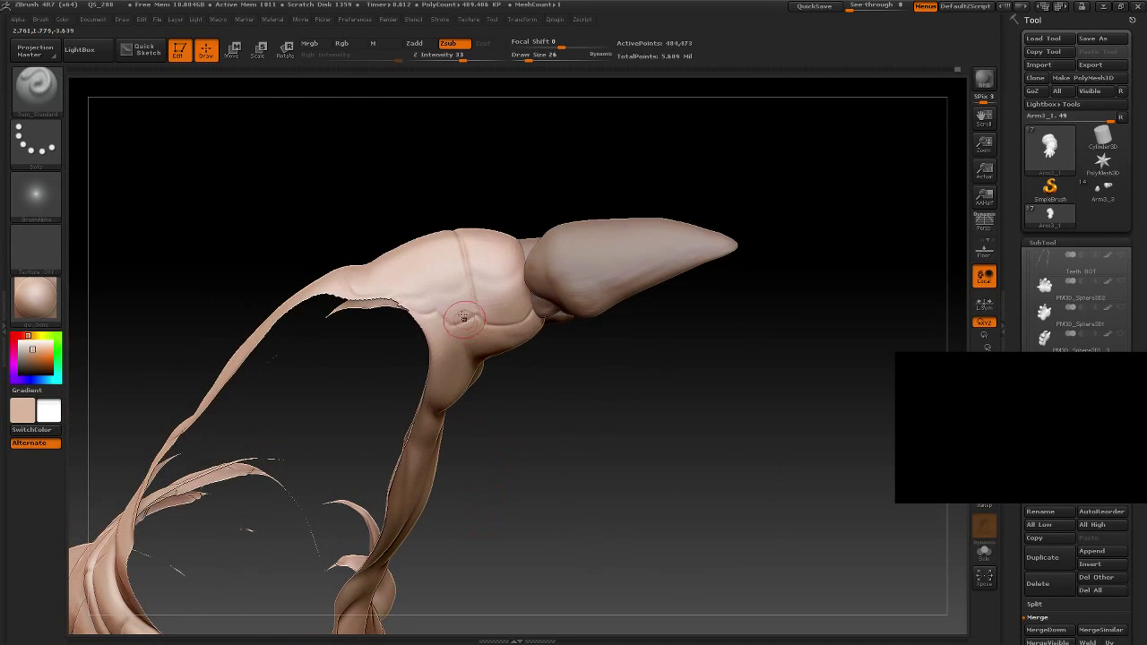
mouse_move(416, 263)
left_mouse_down()
mouse_move(422, 184)
mouse_move(407, 302)
left_mouse_up()
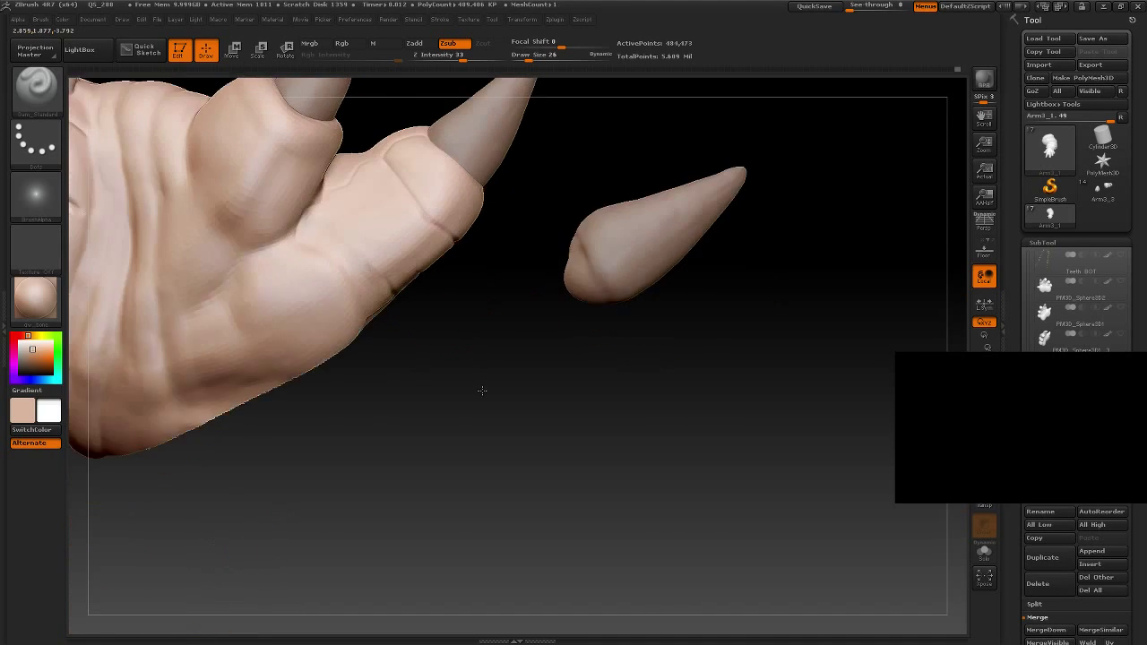
mouse_move(396, 199)
left_mouse_down()
mouse_move(471, 374)
mouse_move(440, 296)
mouse_move(461, 314)
mouse_move(462, 329)
mouse_move(417, 258)
mouse_move(463, 332)
left_mouse_up()
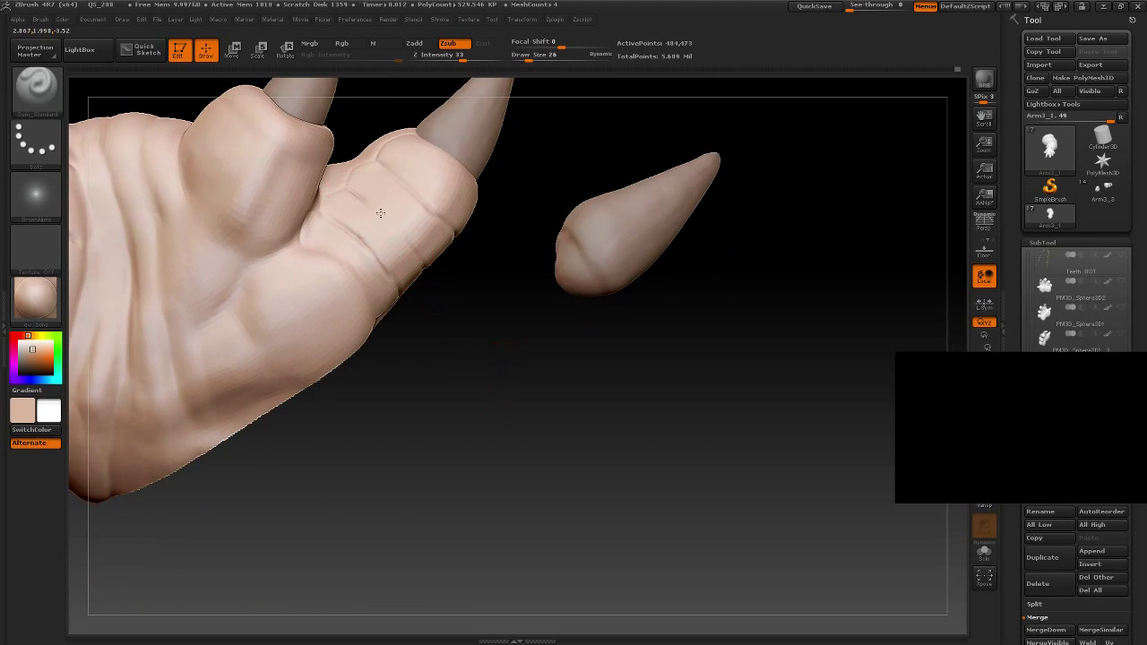
mouse_move(507, 377)
left_mouse_down()
mouse_move(579, 359)
mouse_move(622, 316)
mouse_move(703, 408)
mouse_move(654, 394)
mouse_move(686, 328)
mouse_move(668, 448)
mouse_move(691, 428)
mouse_move(681, 463)
mouse_move(668, 446)
mouse_move(673, 481)
mouse_move(661, 434)
mouse_move(659, 451)
left_mouse_up()
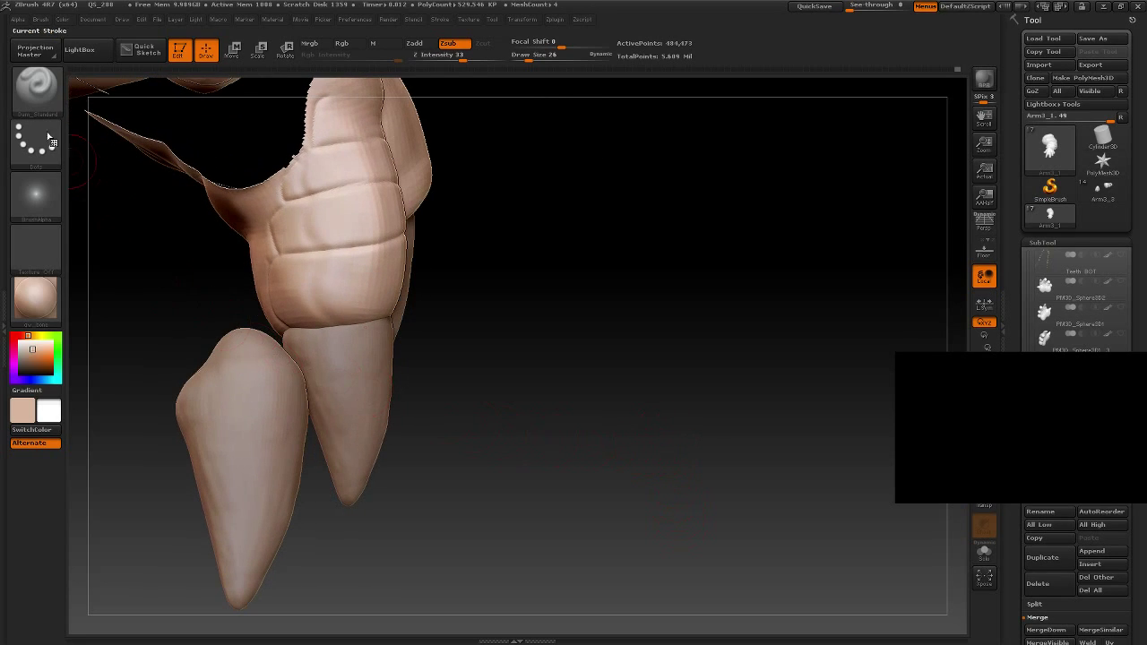
Step: Switch to the ClayBuildup brush and zoom in on the claws, toggling smoothing
left_click(41, 87)
left_click(152, 106)
mouse_move(135, 120)
left_mouse_down()
mouse_move(622, 353)
mouse_move(396, 268)
left_mouse_up()
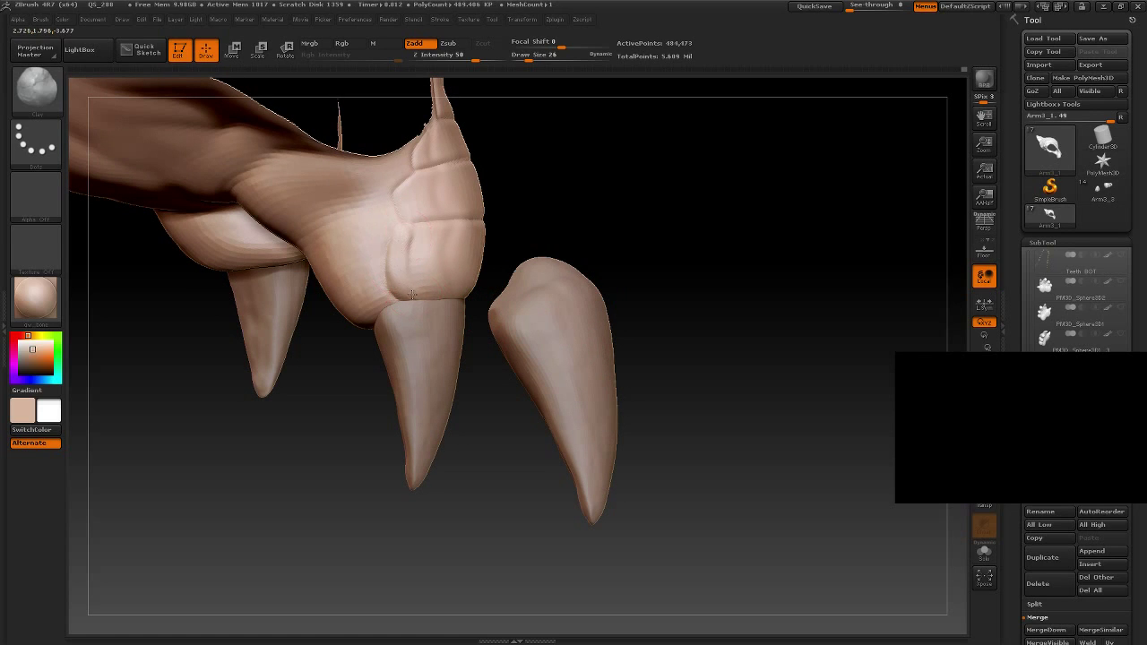
mouse_move(484, 295)
left_mouse_down()
mouse_move(651, 275)
mouse_move(463, 325)
left_mouse_up()
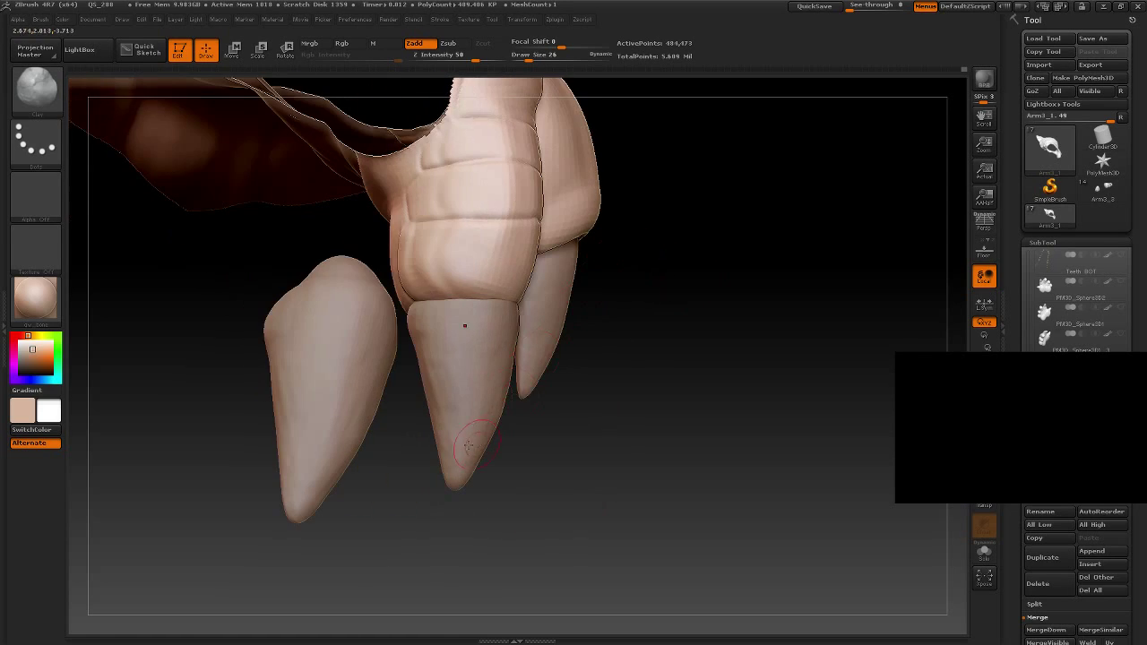
key("shift")
left_click_drag(538, 340, 510, 376)
key("shift")
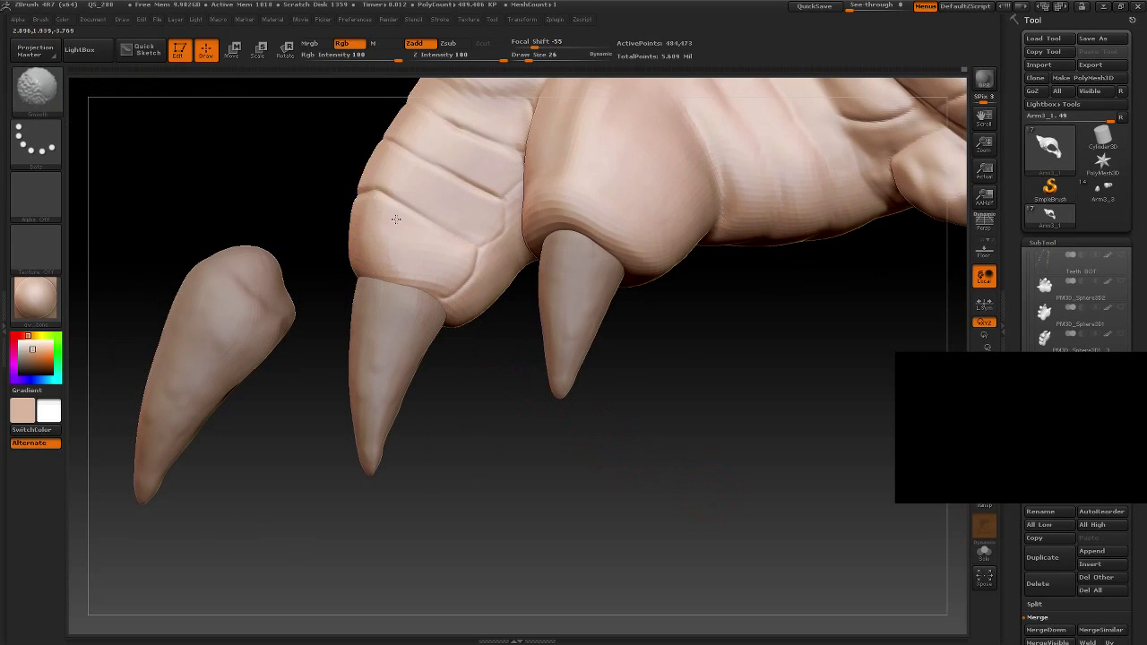
key("shift")
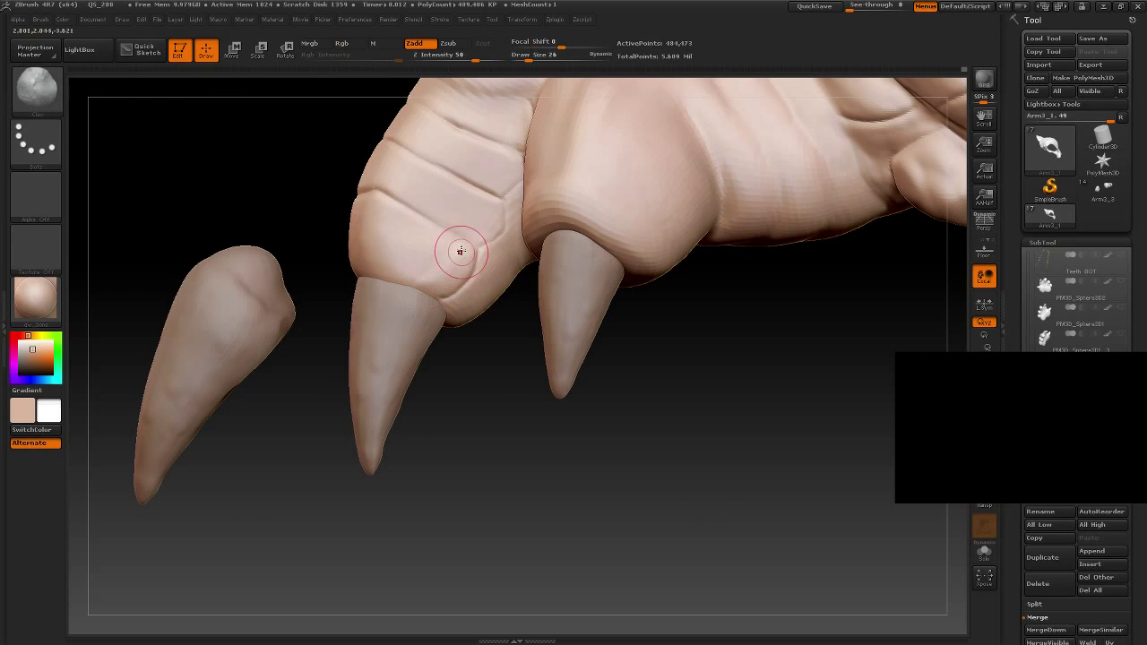
Step: Sculpt a curved raised ridge on the fold beside the second claw, then zoom out
left_click_drag(458, 394, 365, 277)
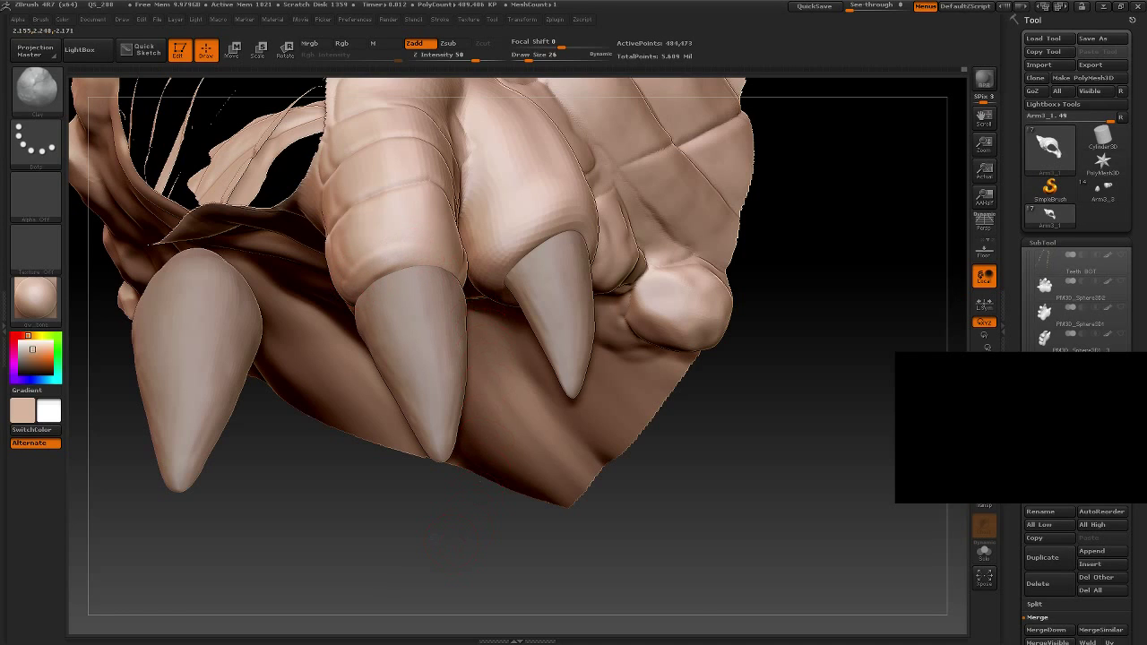
left_click_drag(457, 529, 418, 239)
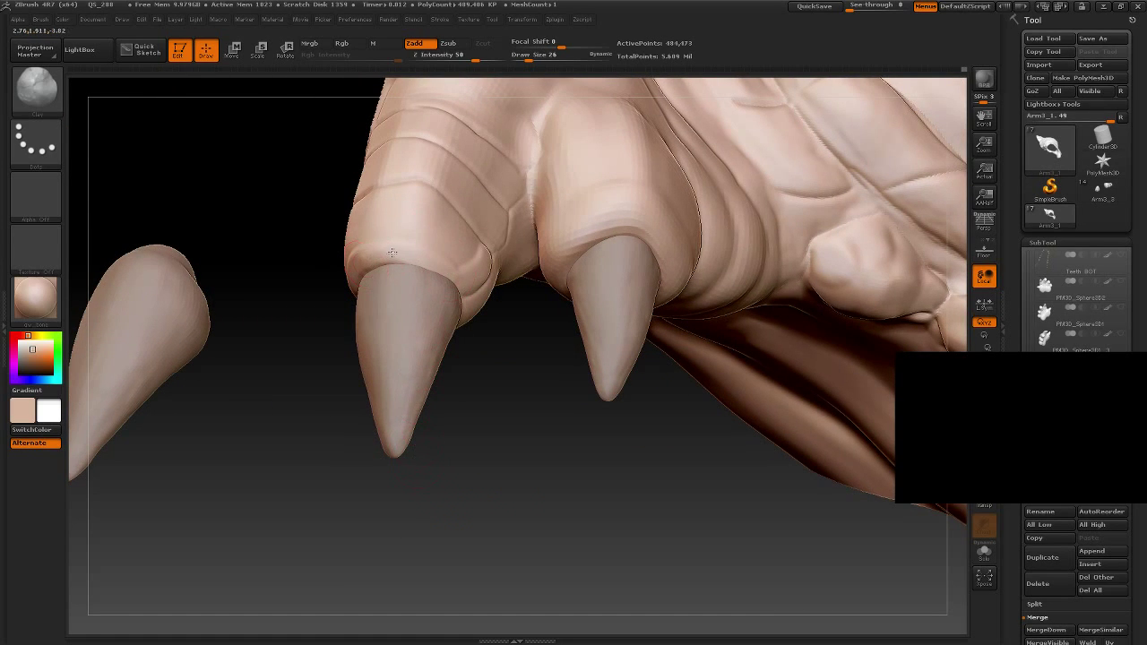
left_click_drag(358, 394, 396, 259)
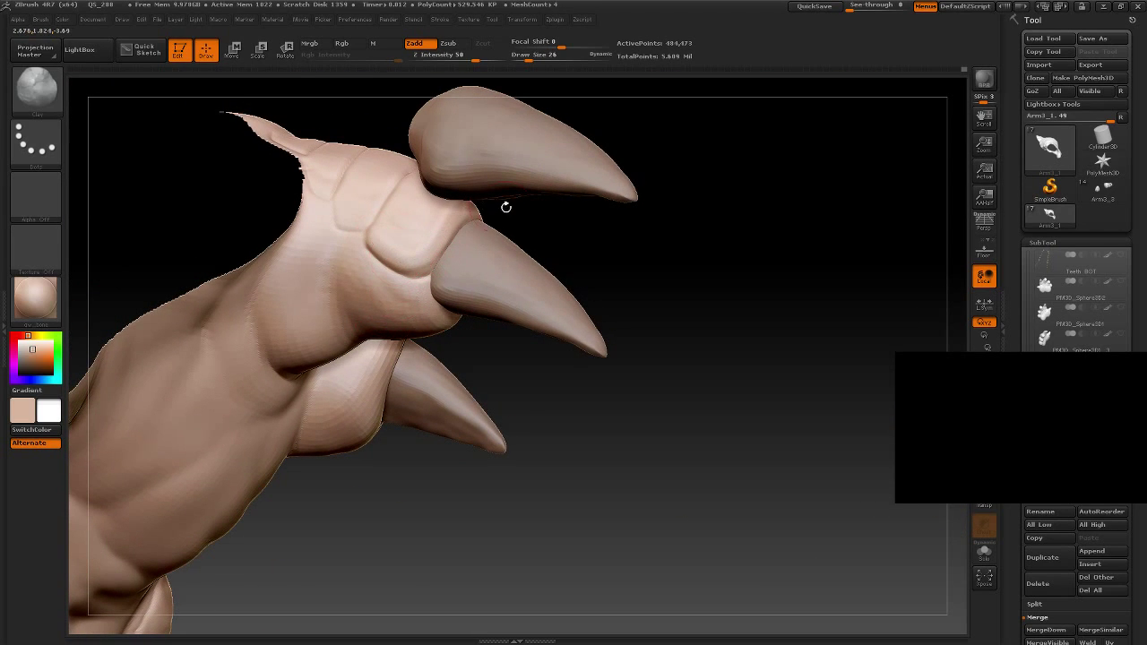
left_click_drag(505, 207, 508, 237)
left_click_drag(670, 222, 720, 294)
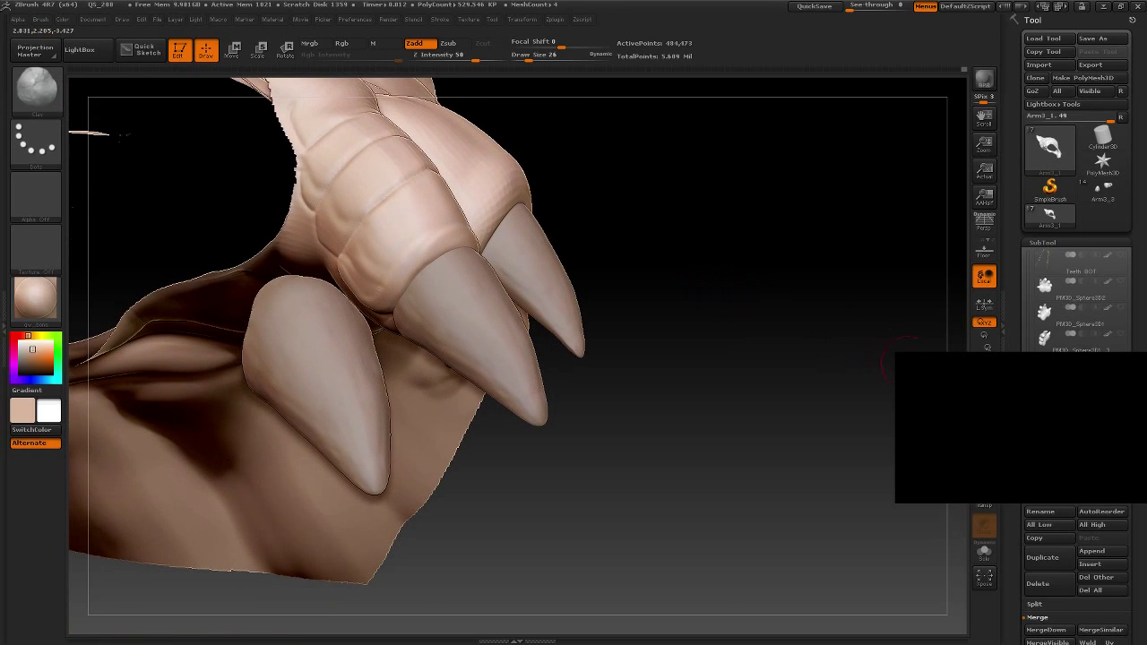
left_click_drag(124, 134, 269, 224)
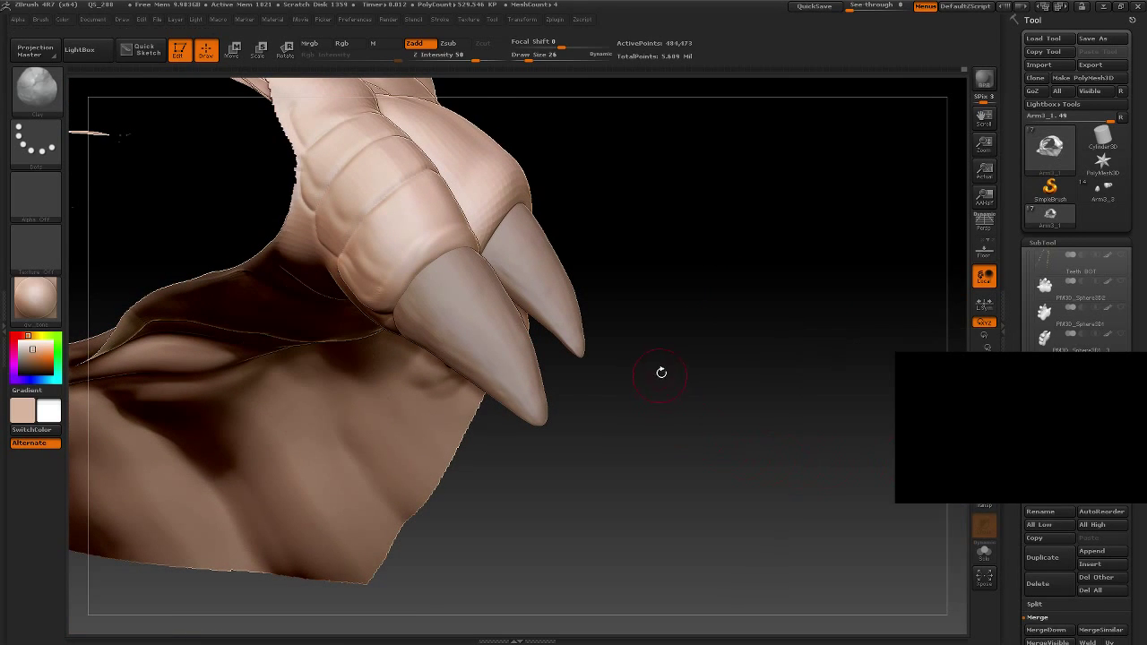
mouse_move(660, 371)
left_mouse_down()
mouse_move(697, 227)
mouse_move(474, 269)
left_mouse_up()
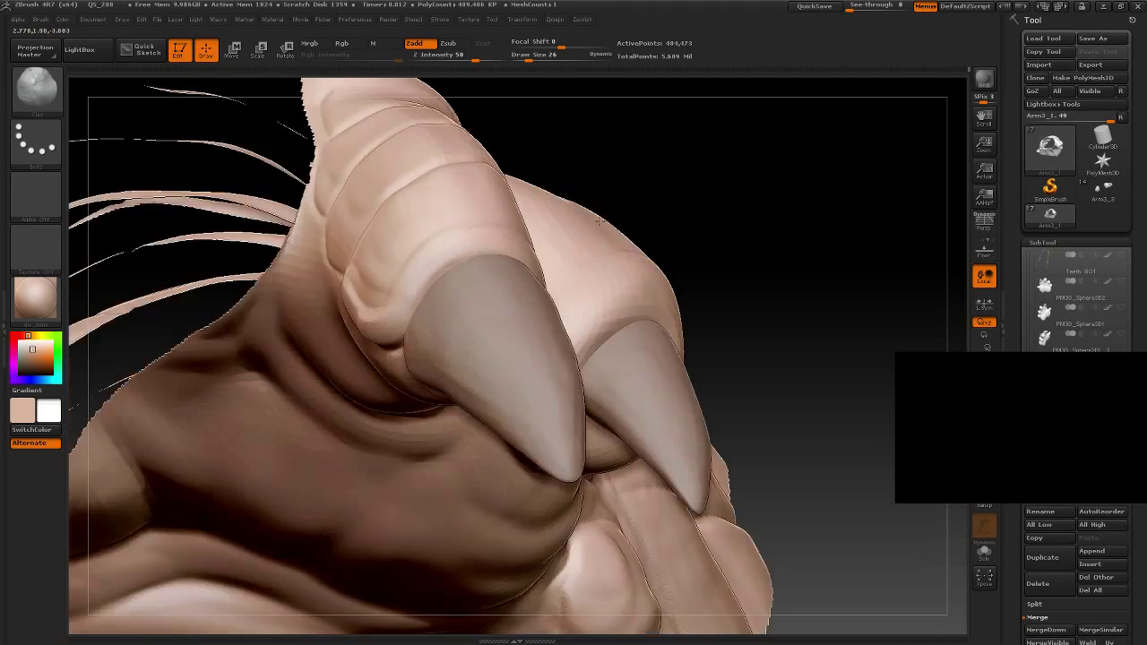
left_click_drag(399, 317, 449, 261)
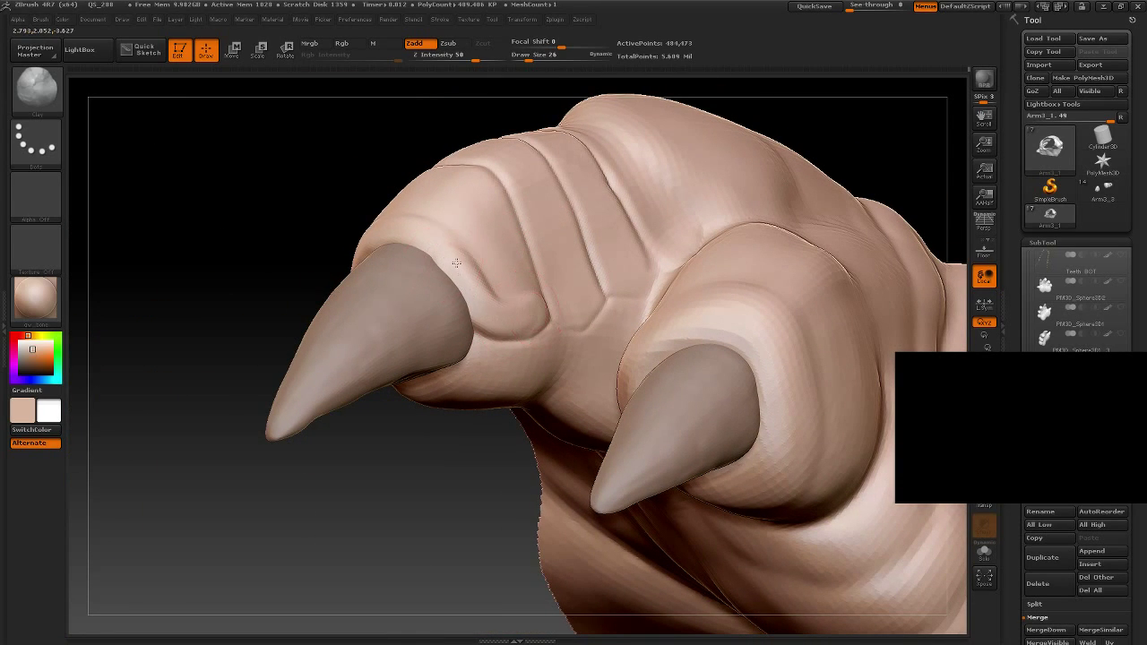
left_click_drag(535, 305, 479, 287)
left_click_drag(376, 370, 930, 143)
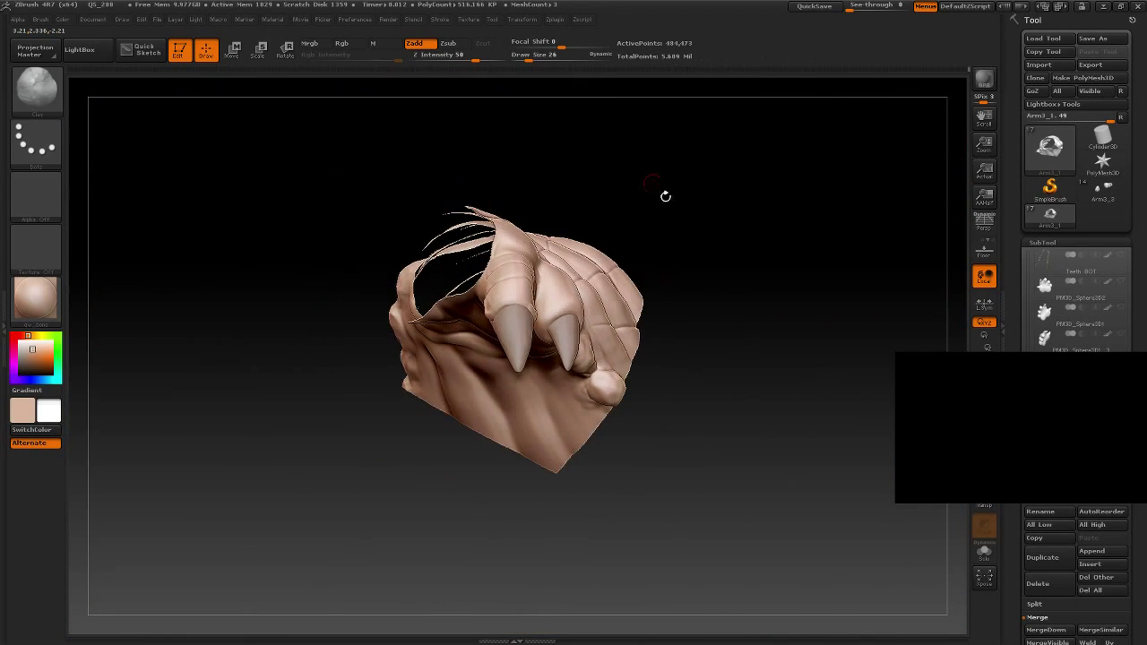
left_click_drag(712, 470, 647, 494)
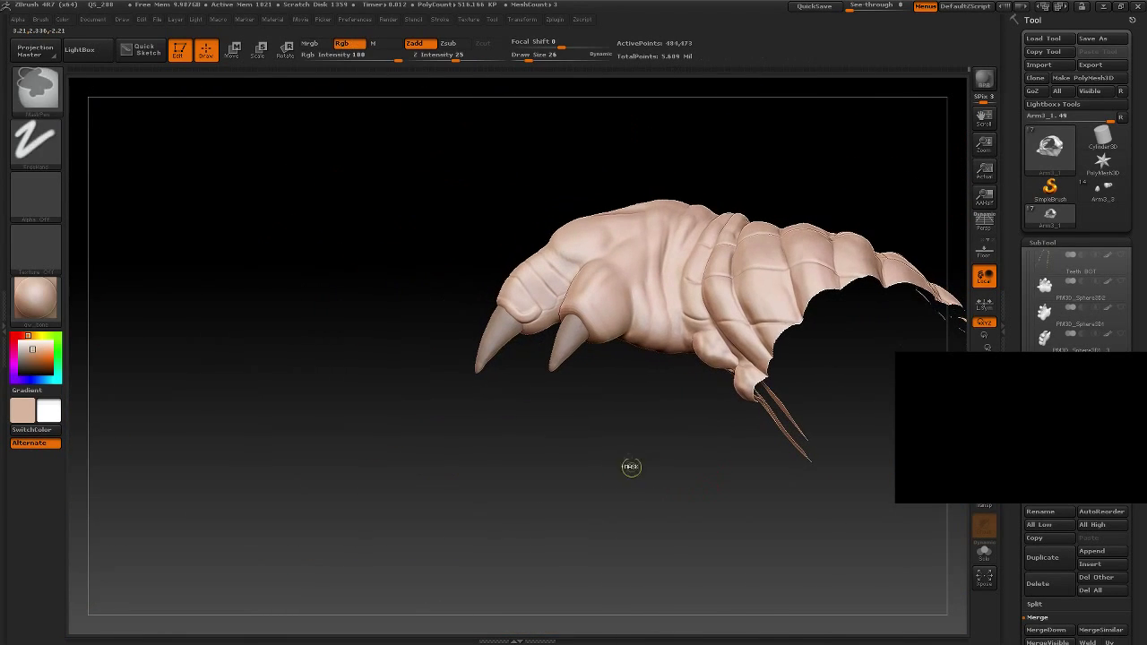
Step: Isolate the claws and fingertips, and switch to the Clay brush with colour painting off
left_click_drag(341, 154, 649, 414, "ctrl+shift")
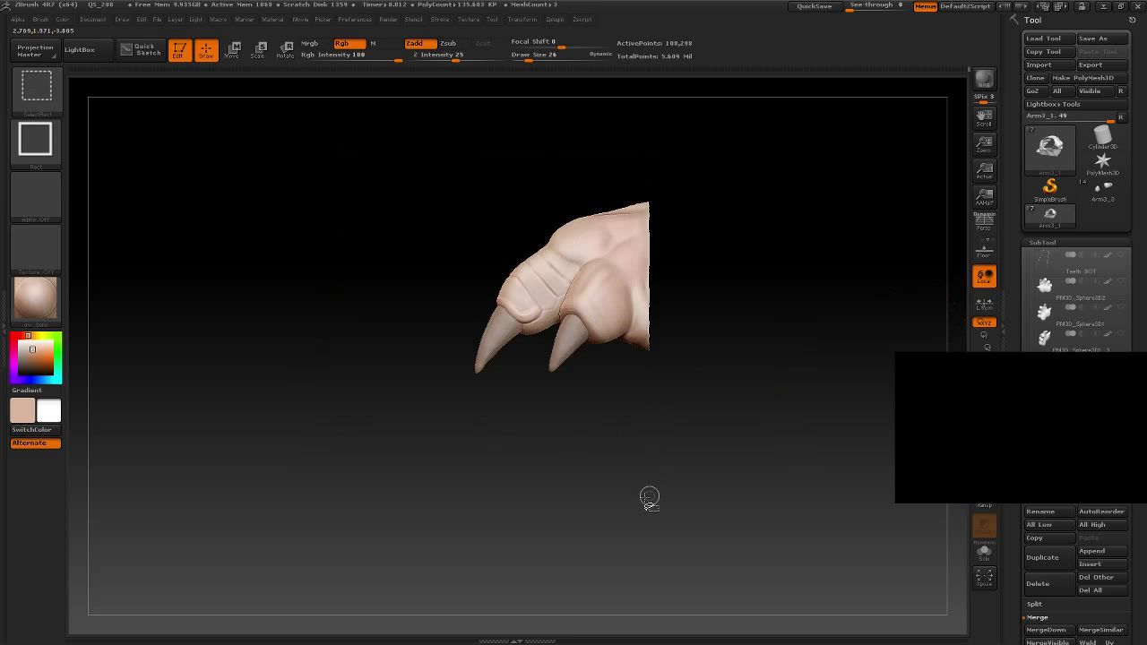
mouse_move(647, 497)
left_mouse_down()
mouse_move(638, 352)
mouse_move(708, 388)
mouse_move(620, 442)
left_mouse_up()
key("b")
key("c")
key("l")
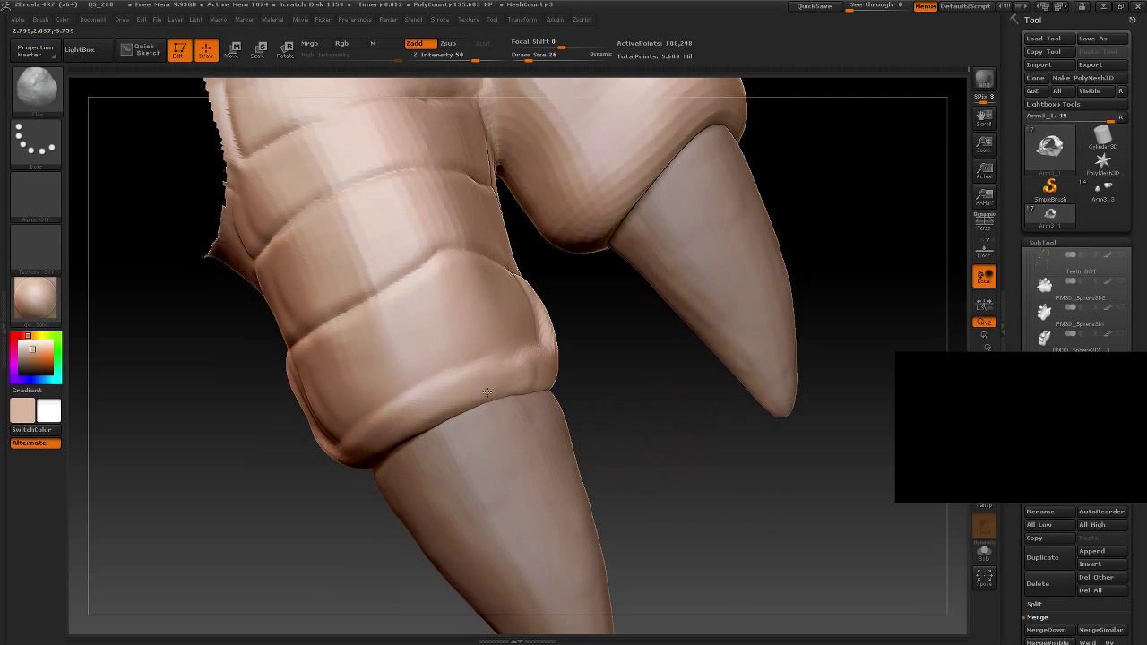
Step: Sculpt a fold along the inner joint and deepen the groove around the cuff's lower rim
left_click_drag(320, 532, 357, 439)
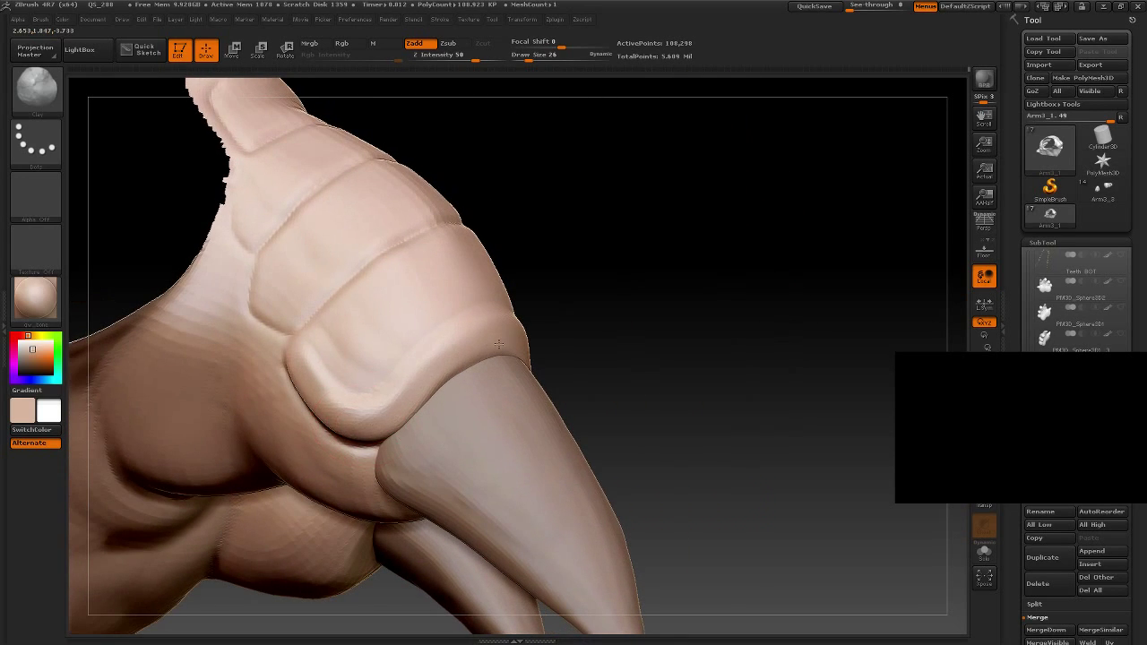
left_click_drag(672, 323, 401, 373)
left_click_drag(360, 410, 368, 413)
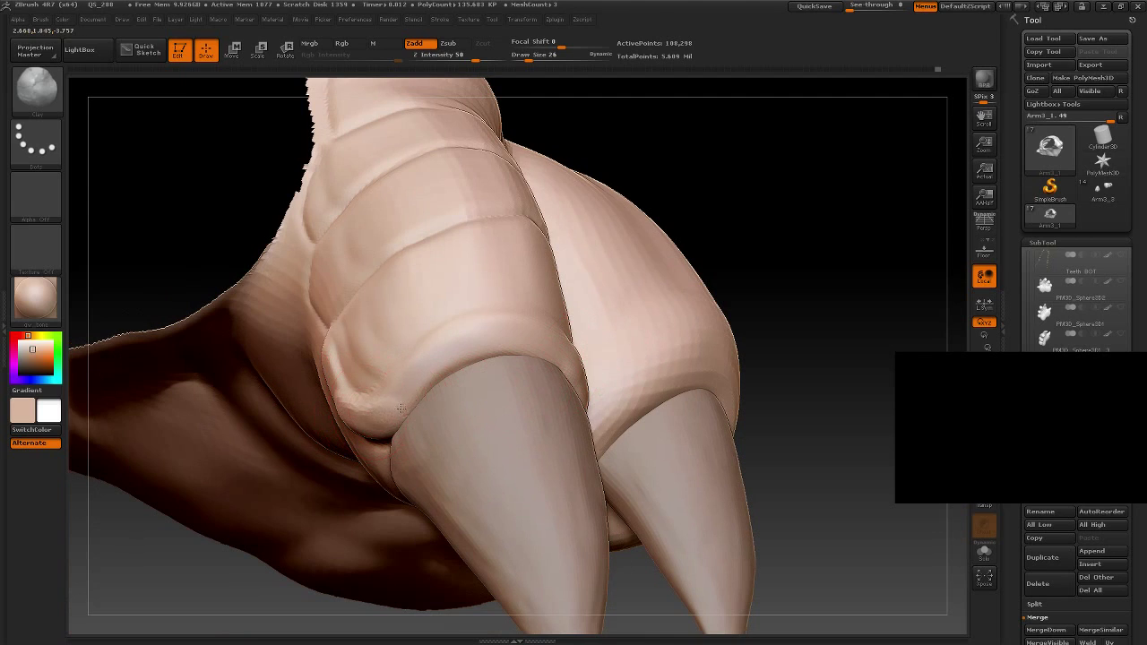
left_click_drag(819, 225, 520, 353)
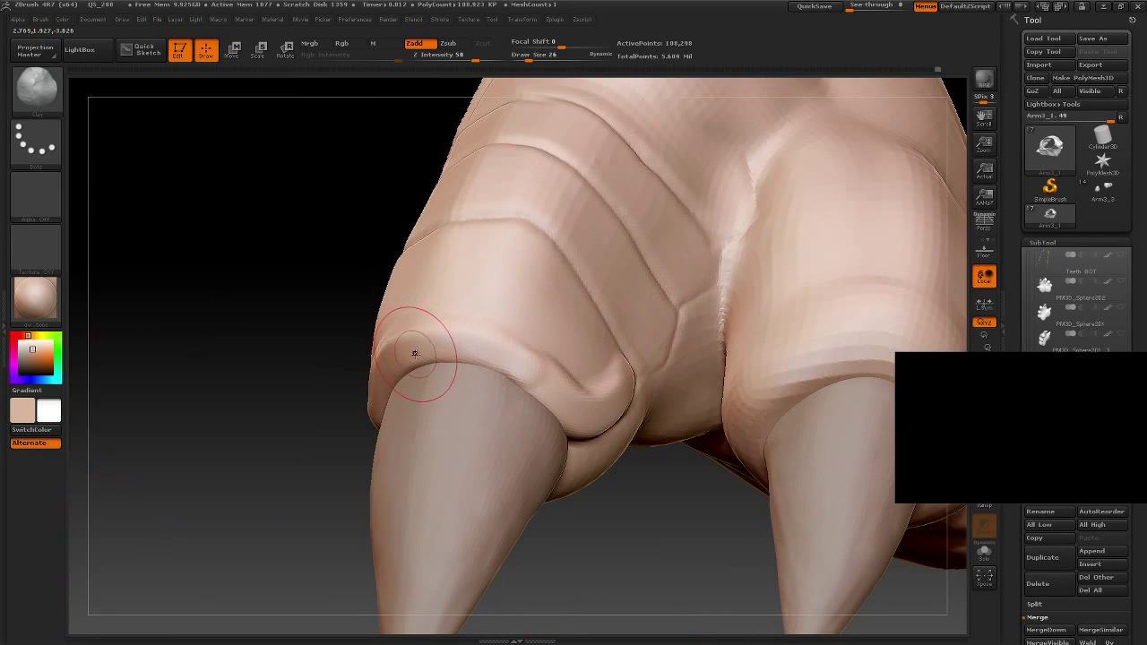
left_click_drag(415, 353, 601, 413)
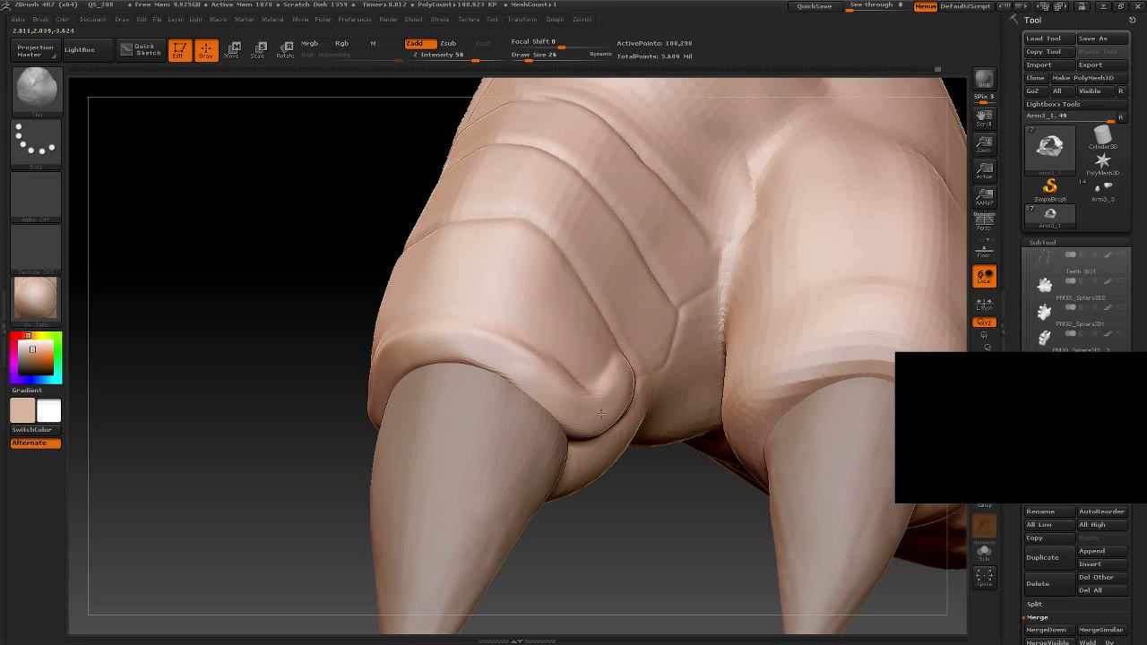
left_click_drag(268, 405, 460, 436)
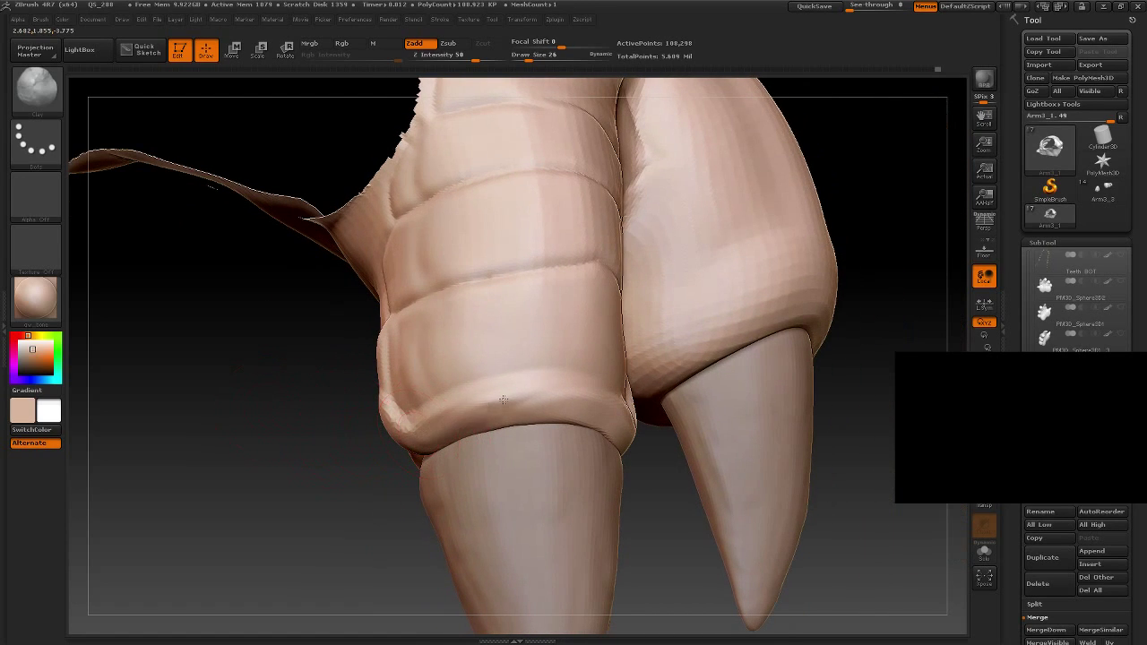
mouse_move(594, 400)
left_mouse_down()
mouse_move(440, 409)
mouse_move(586, 404)
left_mouse_up()
Step: Turn the cuff toward the viewer and build up its raised ridge
left_click_drag(665, 536, 641, 519)
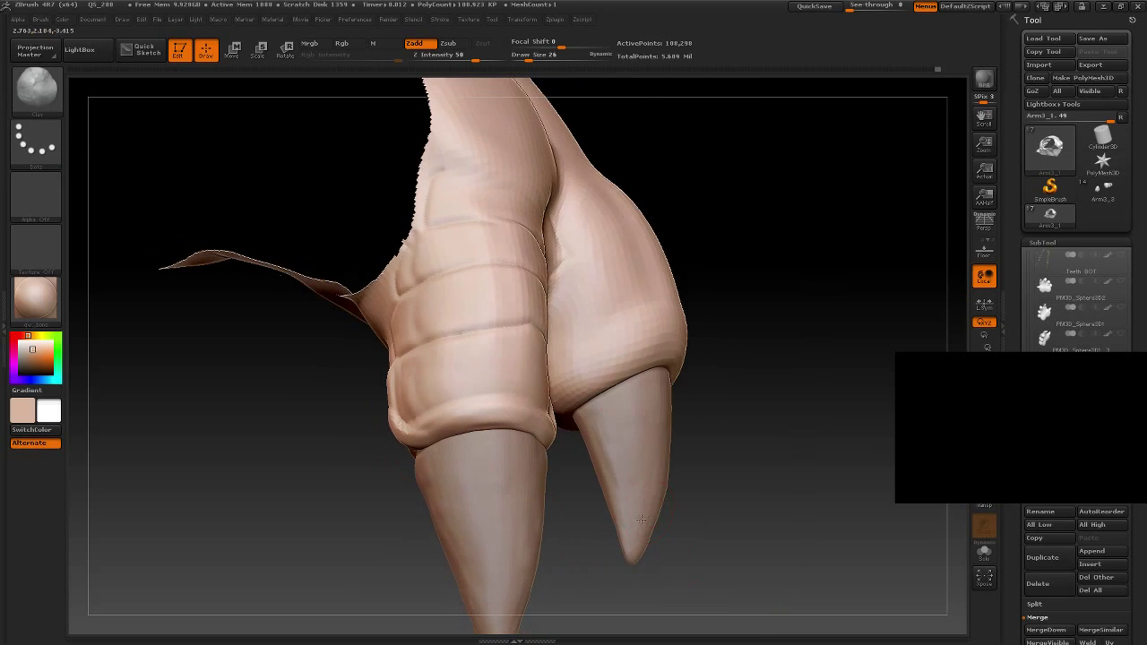
left_click_drag(779, 463, 746, 474)
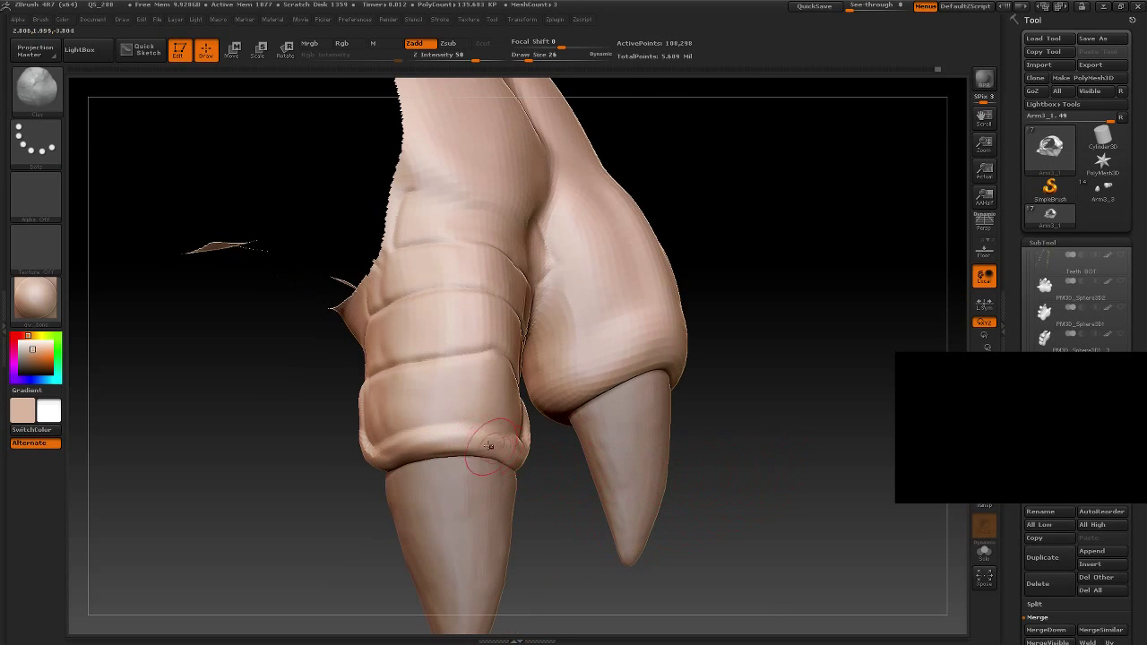
mouse_move(489, 446)
left_mouse_down()
mouse_move(560, 422)
mouse_move(594, 430)
mouse_move(525, 404)
left_mouse_up()
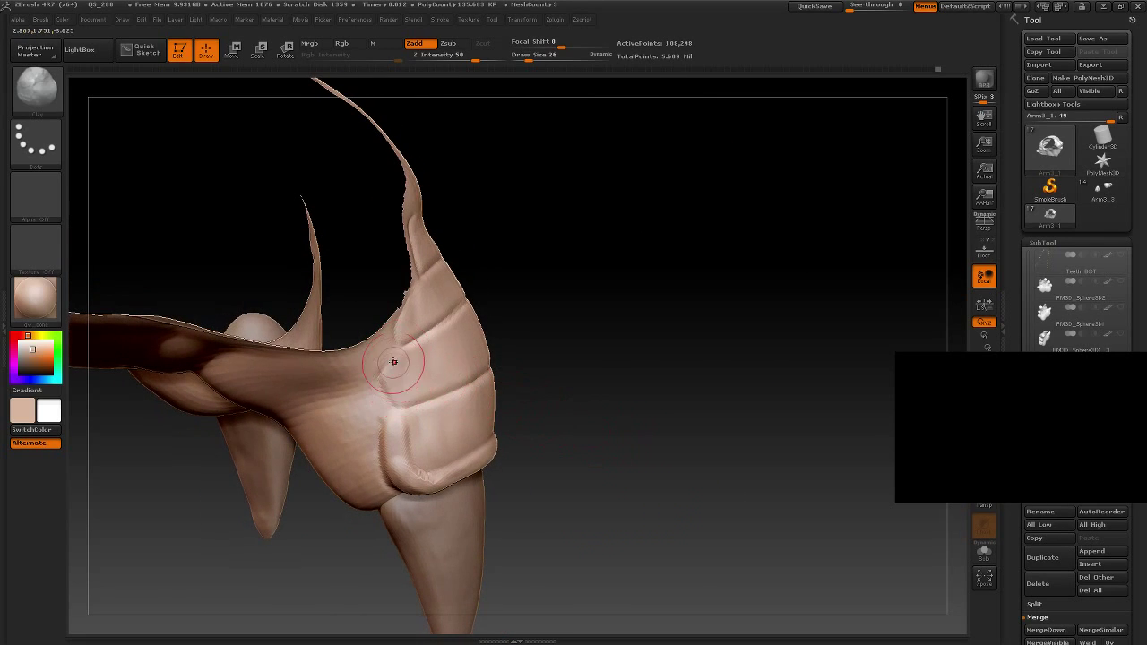
left_click_drag(596, 317, 546, 340)
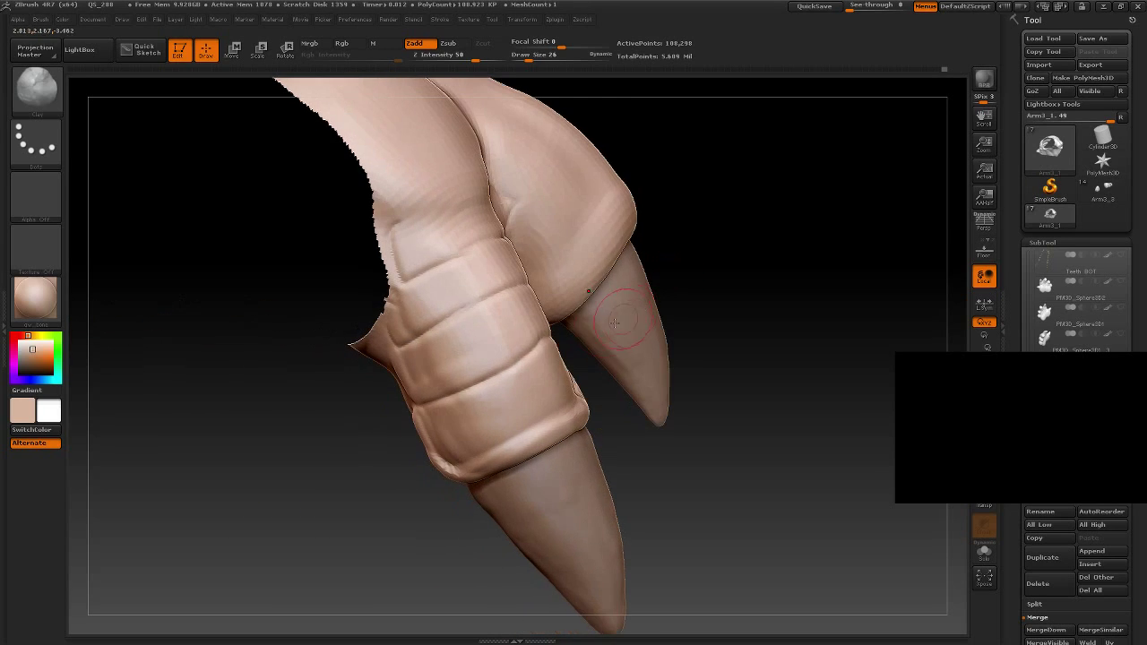
left_click_drag(457, 375, 516, 339)
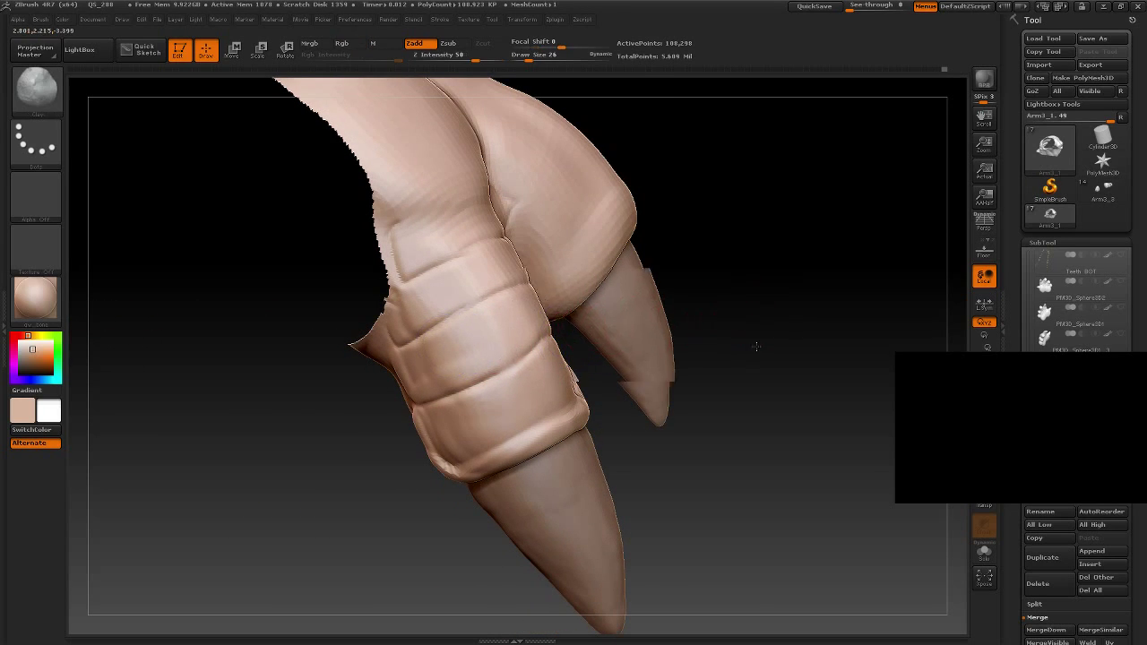
left_click_drag(535, 298, 455, 367)
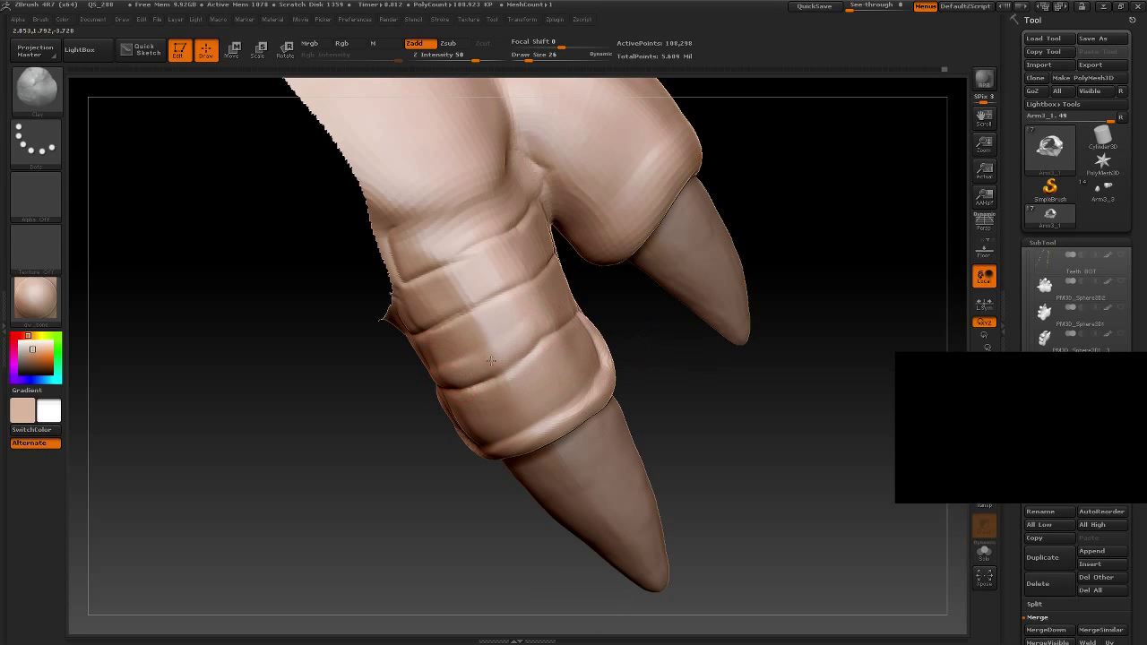
left_click_drag(694, 379, 522, 315)
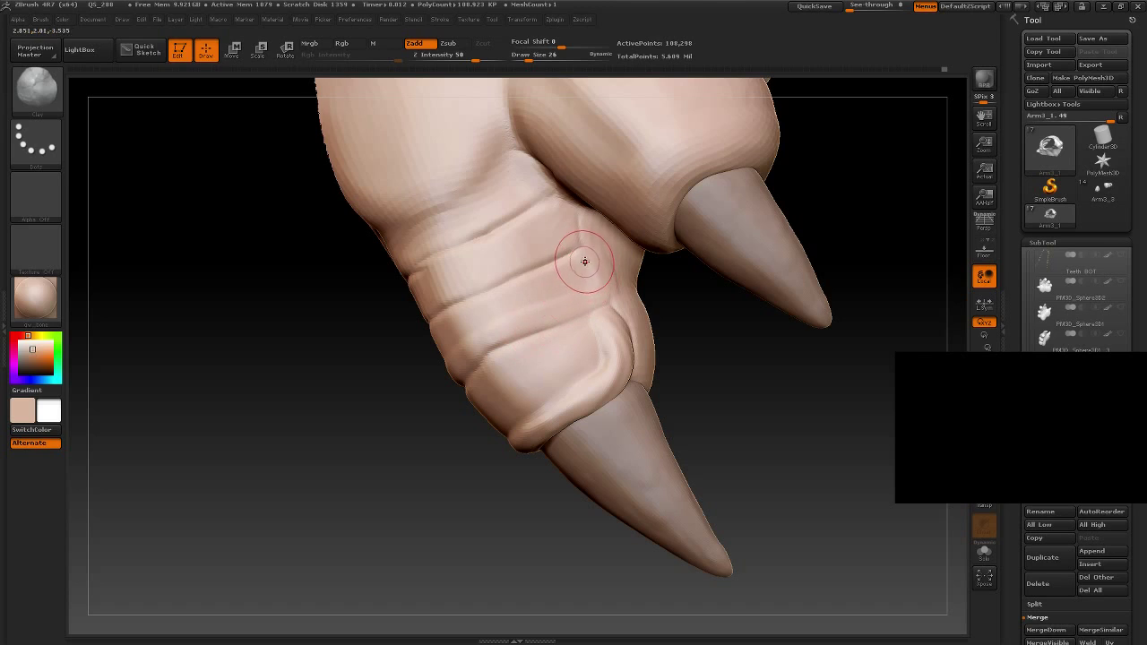
left_click_drag(597, 270, 596, 276)
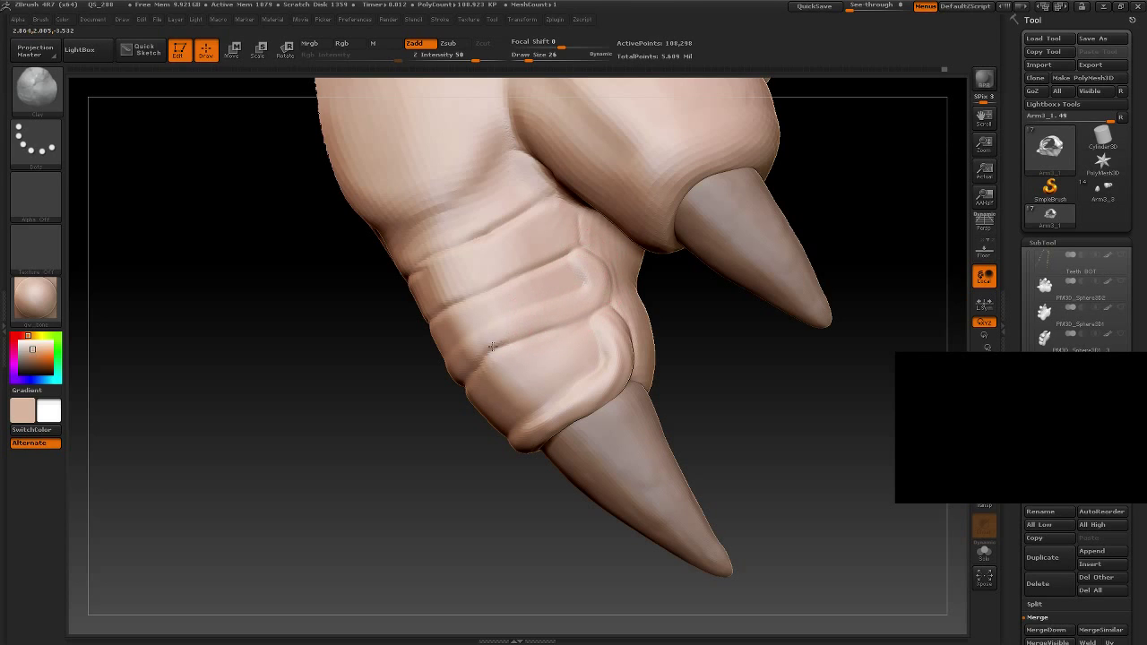
Step: Orbit around the hand to review the cuff ridges, claw tips and side fin
mouse_move(383, 504)
left_mouse_down()
mouse_move(480, 329)
mouse_move(525, 327)
left_mouse_up()
left_click_drag(679, 238, 512, 333)
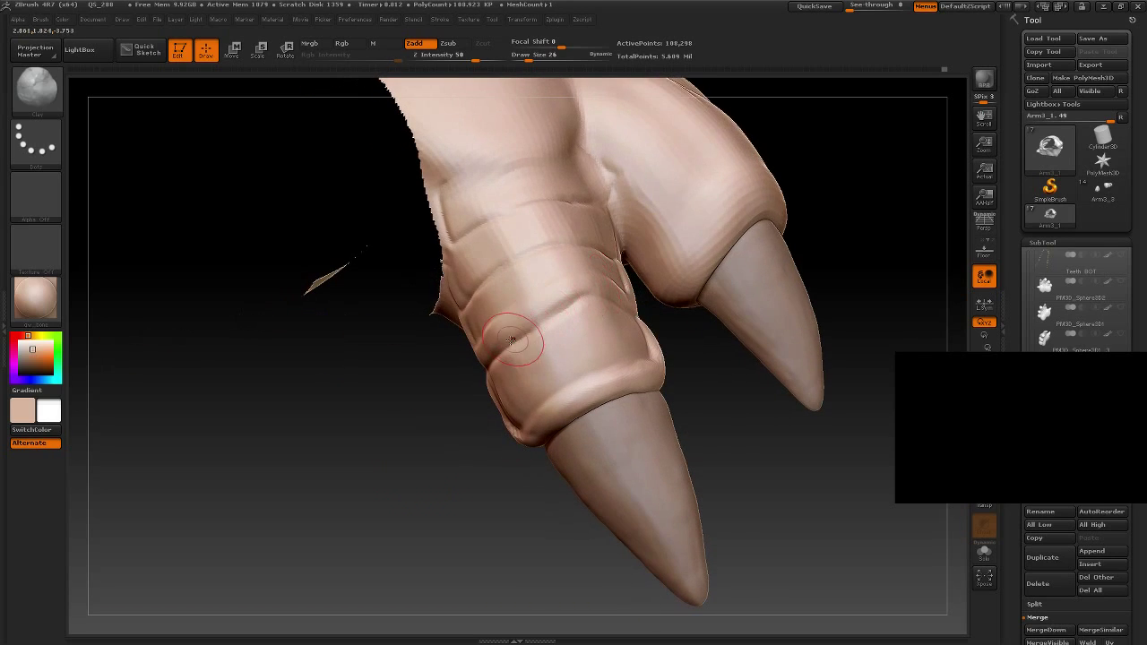
left_click_drag(681, 341, 522, 330)
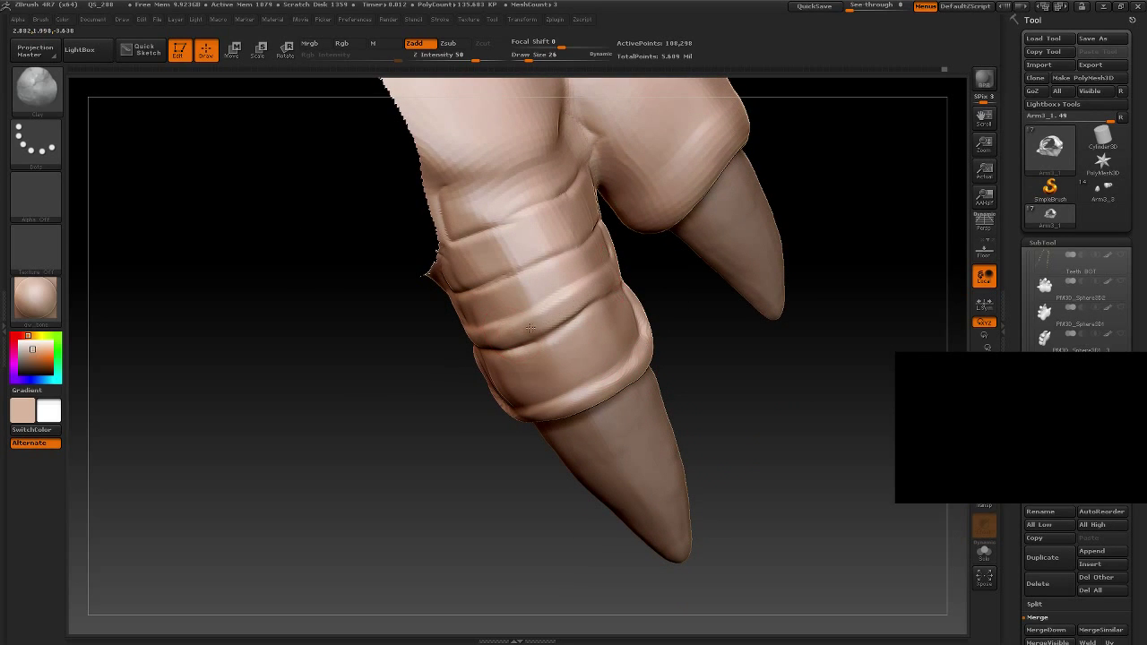
left_click_drag(410, 440, 509, 280)
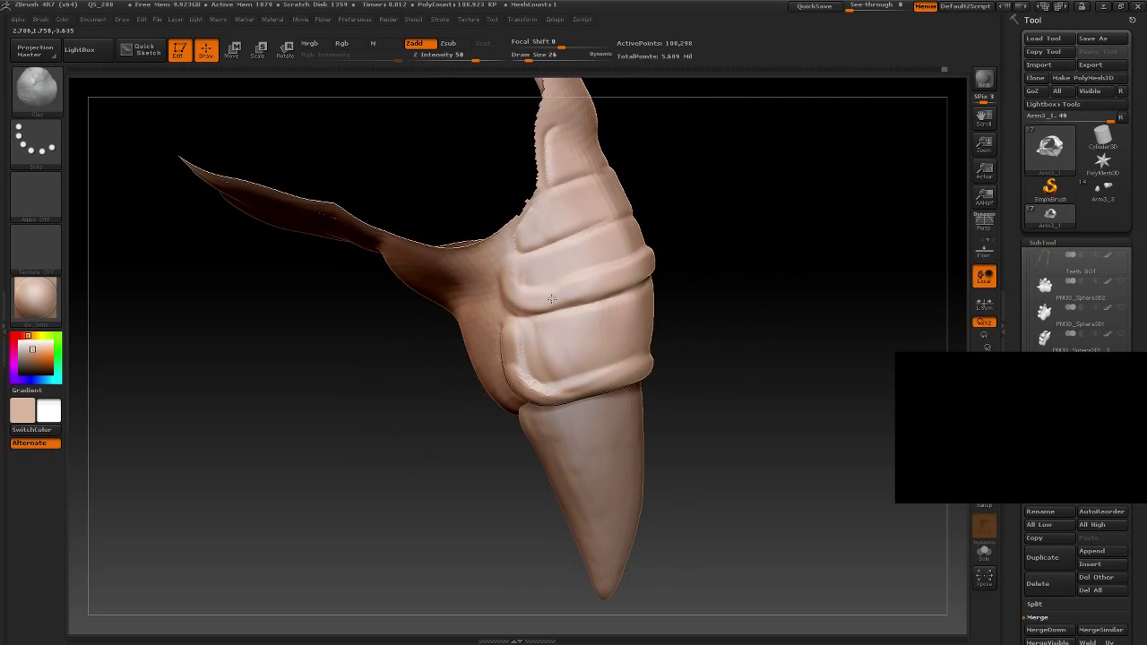
left_click_drag(781, 245, 773, 385)
left_click_drag(832, 495, 763, 379)
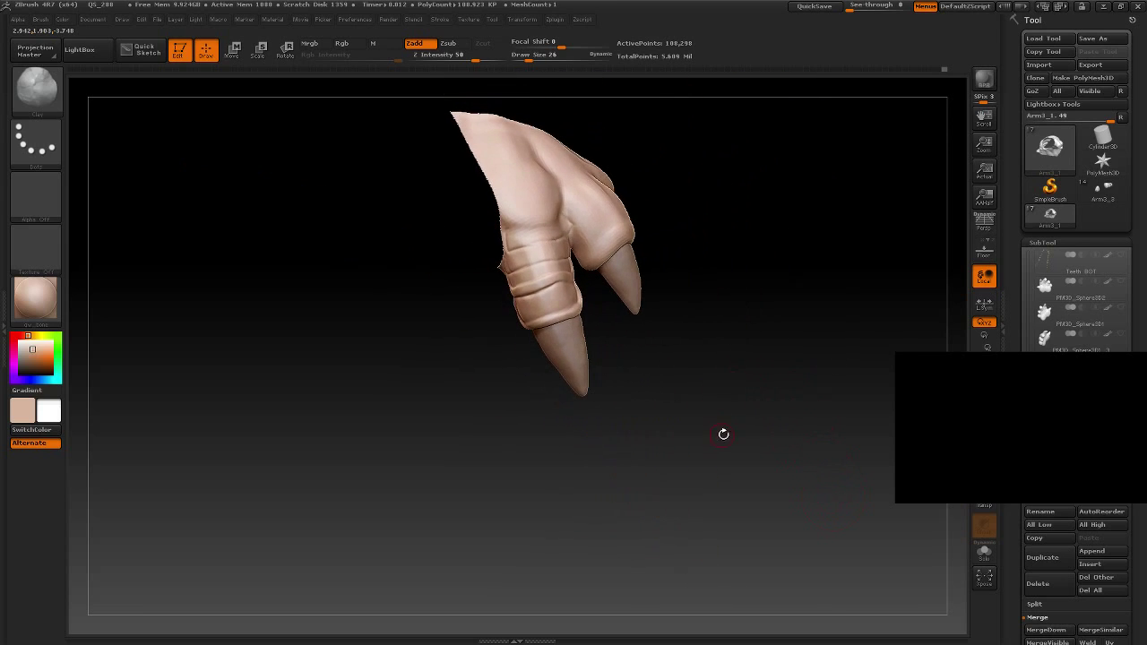
left_click_drag(724, 435, 681, 446)
left_click_drag(438, 446, 512, 268, "alt")
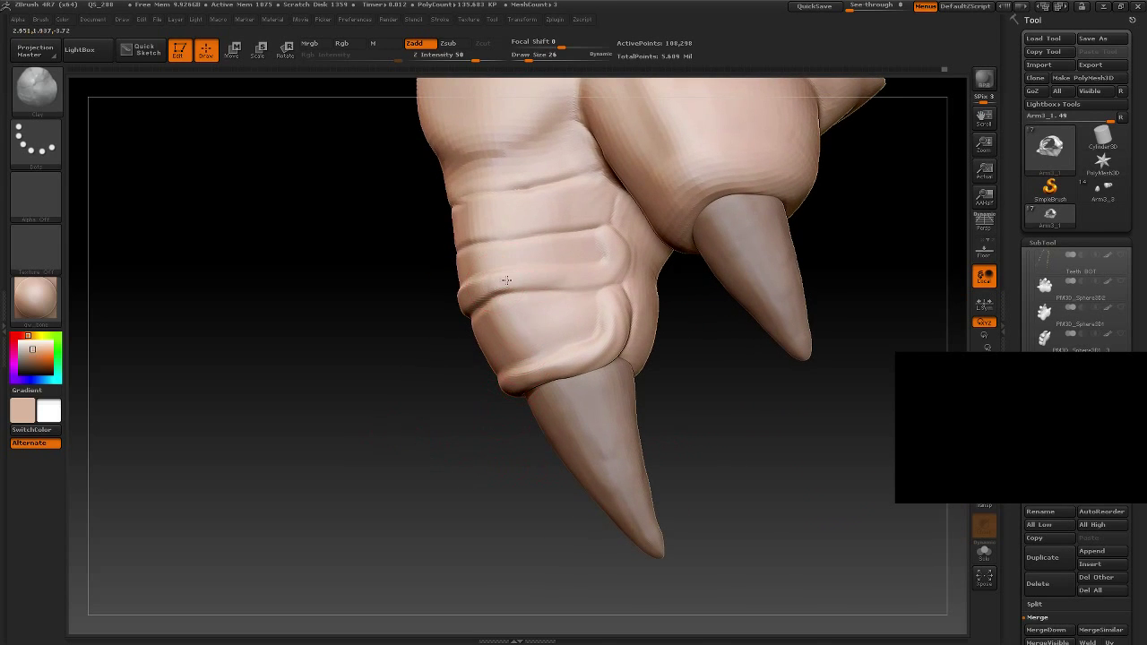
left_click_drag(395, 447, 520, 287)
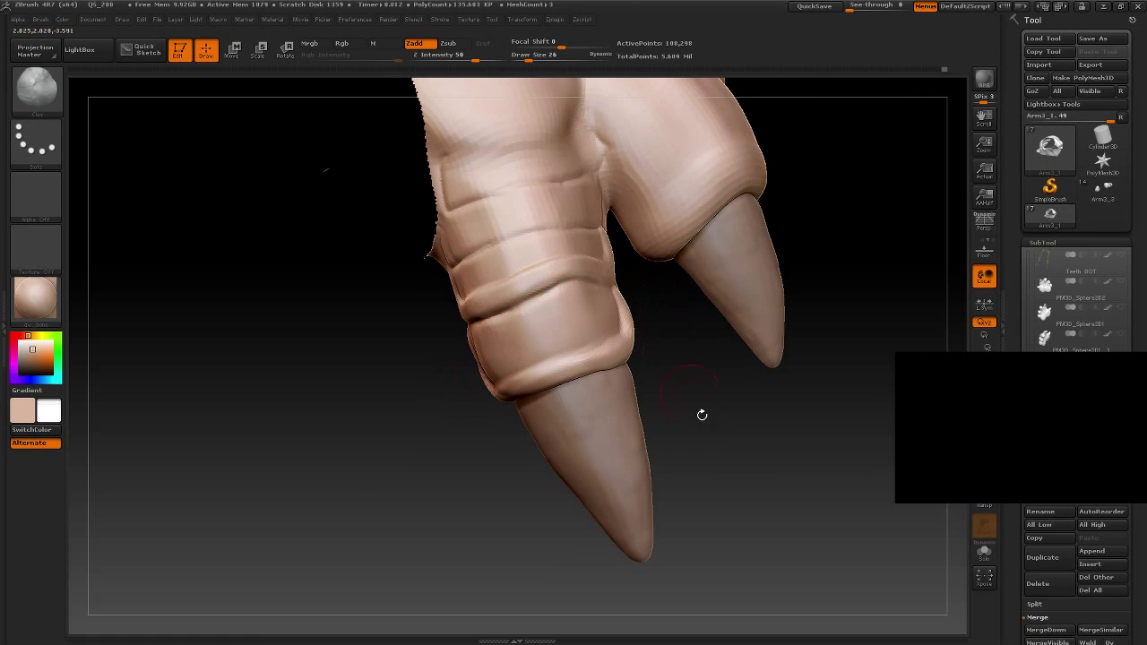
mouse_move(702, 414)
left_mouse_down("alt")
mouse_move(661, 346)
mouse_move(640, 404)
mouse_move(731, 590)
left_mouse_up("alt")
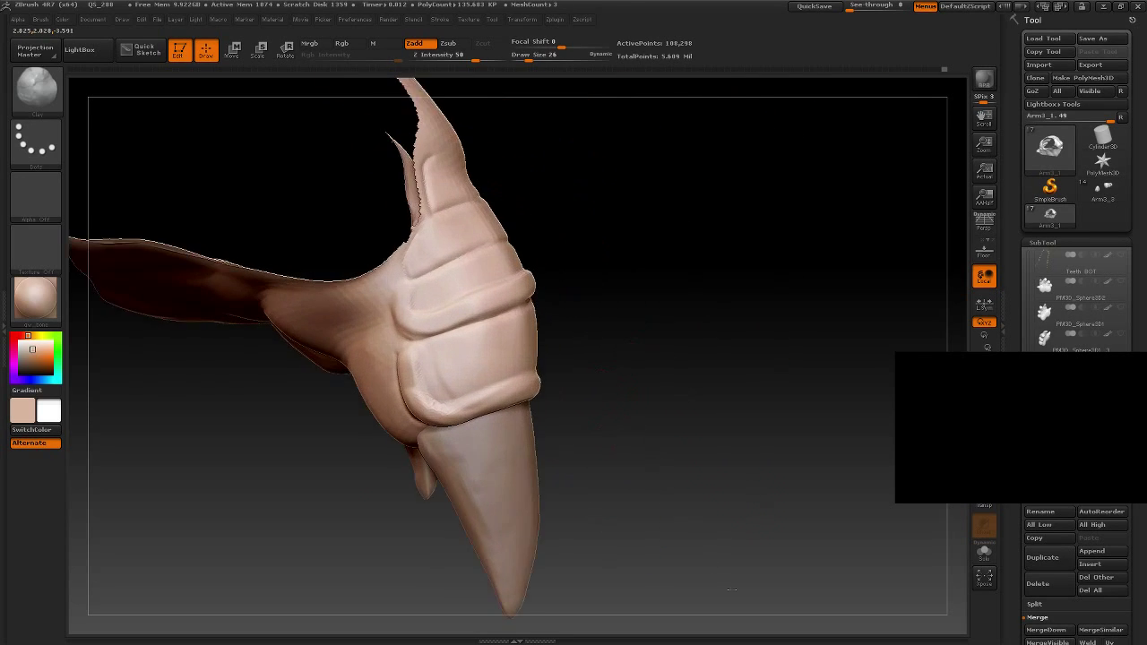
mouse_move(681, 209)
left_mouse_down()
mouse_move(702, 233)
mouse_move(686, 215)
mouse_move(550, 285)
left_mouse_up()
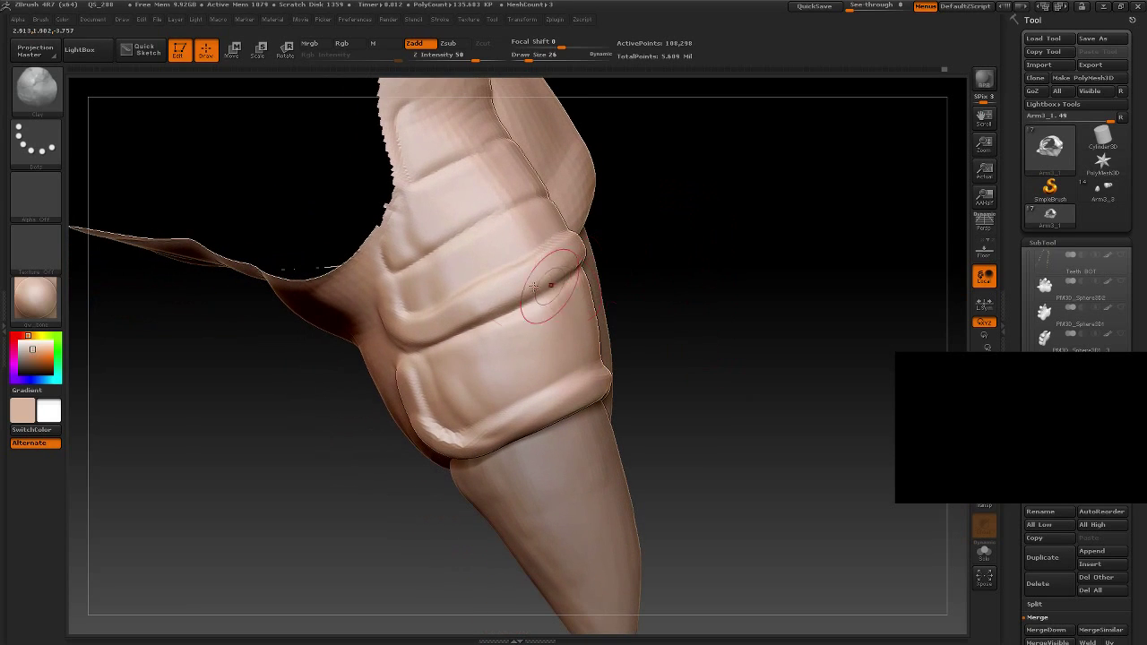
Step: With a finer brush, raise a bump, strengthen the left-edge ridge and crease the finger's upper edge
key("bracketleft")
key("bracketleft")
key("bracketleft")
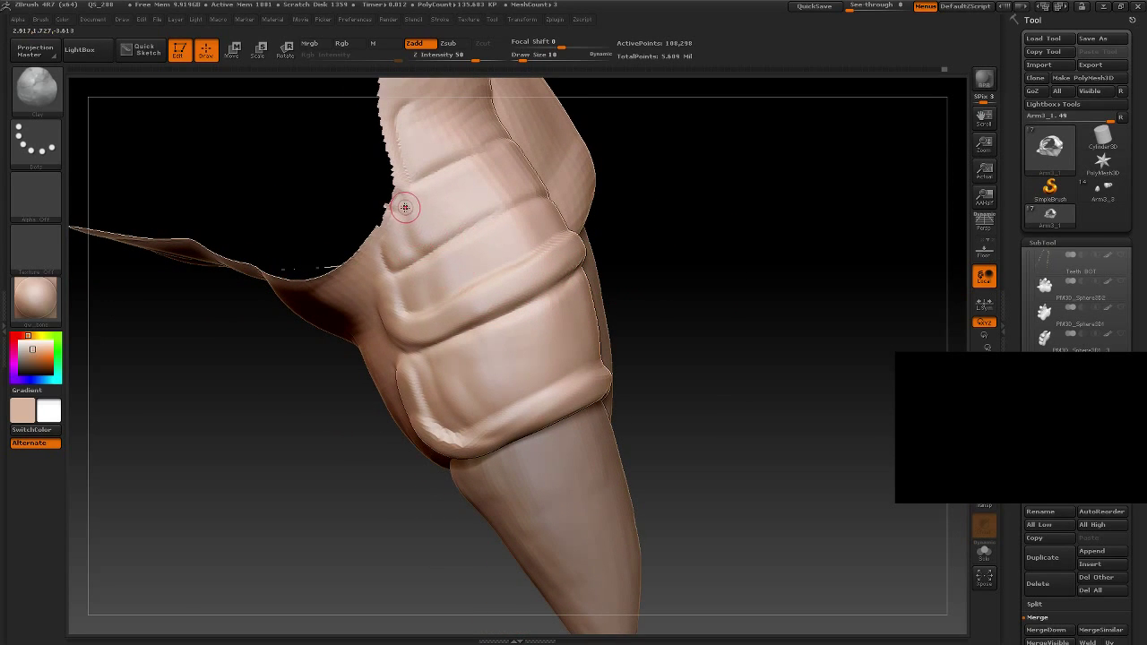
key("bracketright")
left_click_drag(399, 266, 396, 250)
left_click_drag(409, 185, 421, 260)
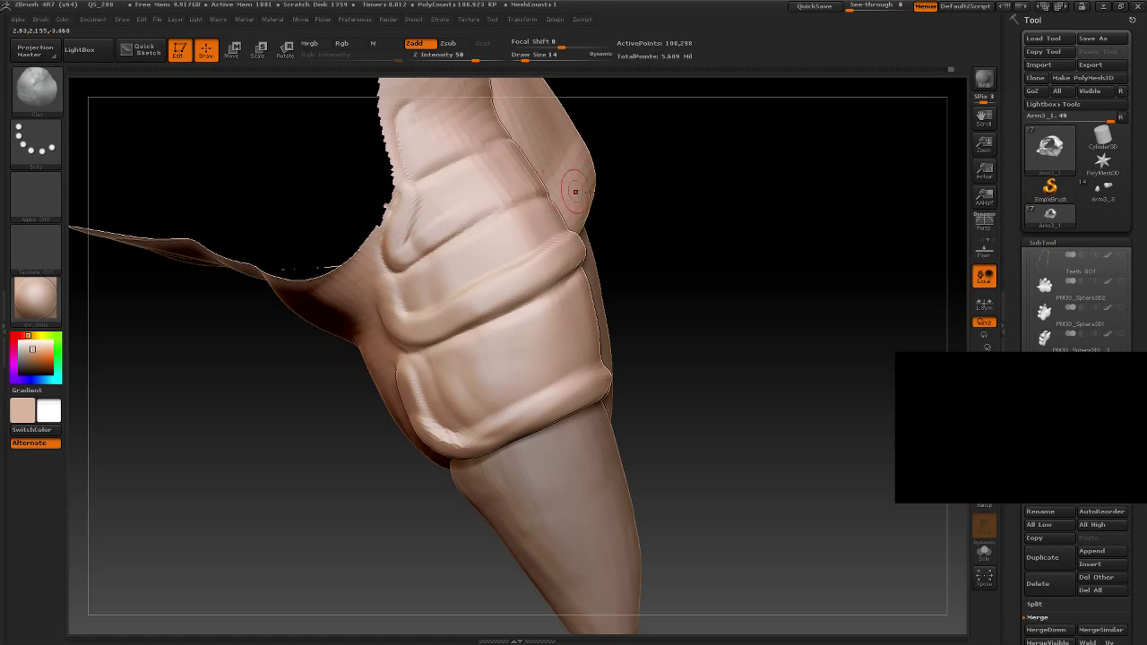
left_click_drag(645, 224, 768, 277)
left_click_drag(253, 404, 222, 434)
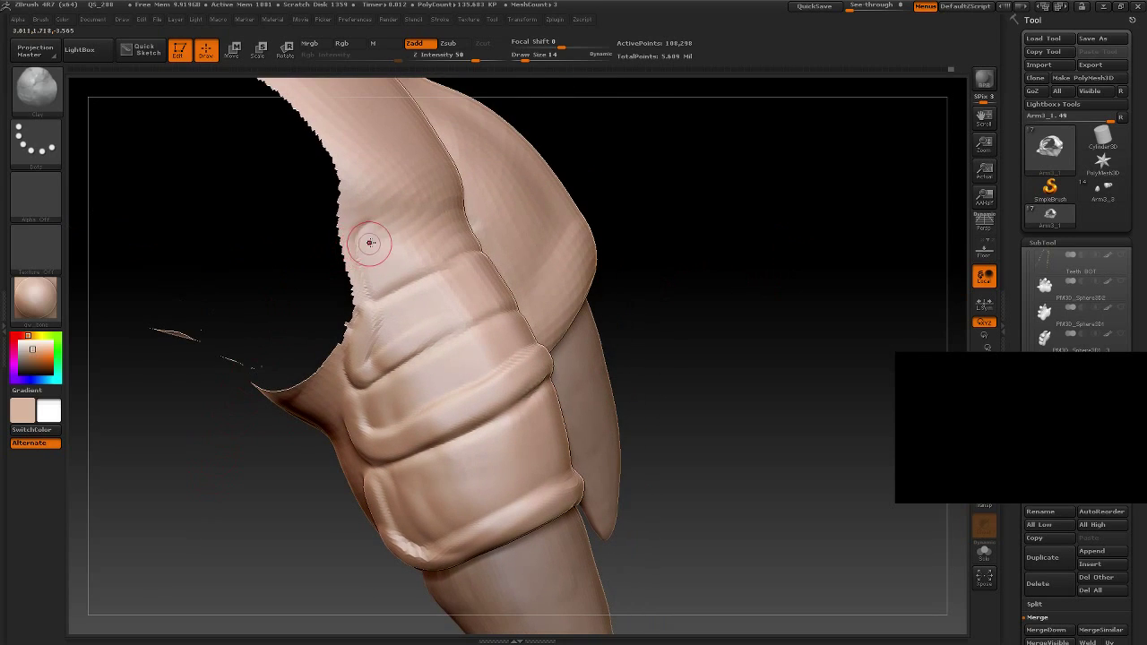
left_click_drag(370, 242, 359, 238)
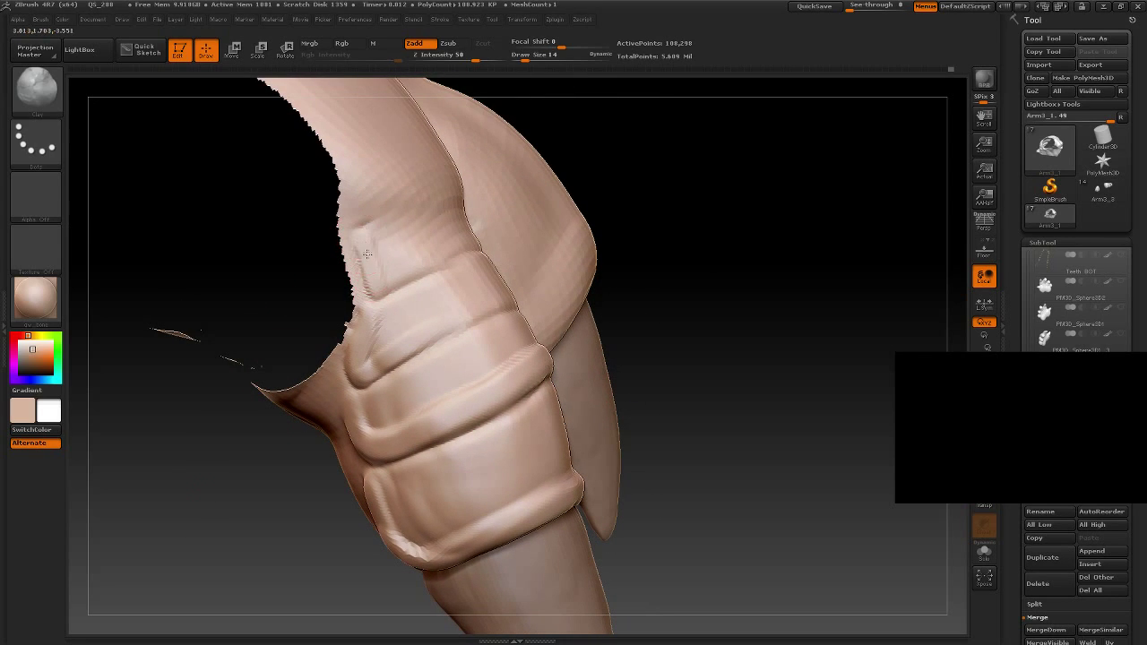
left_click_drag(377, 288, 360, 239)
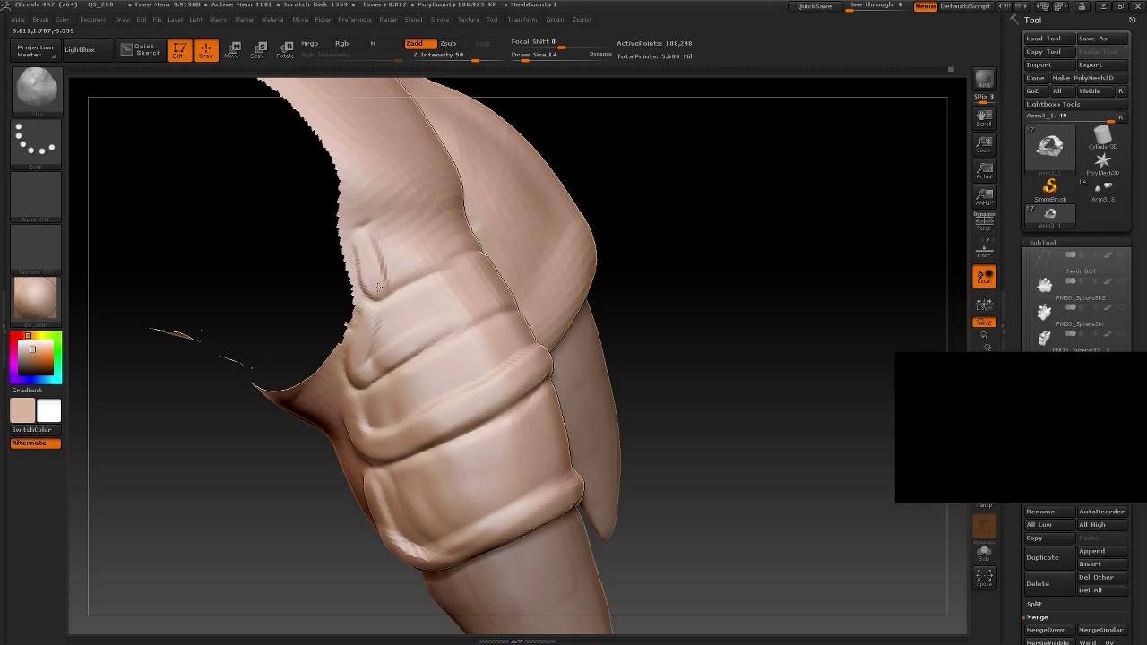
mouse_move(700, 213)
left_mouse_down()
mouse_move(734, 230)
mouse_move(678, 364)
mouse_move(692, 392)
left_mouse_up()
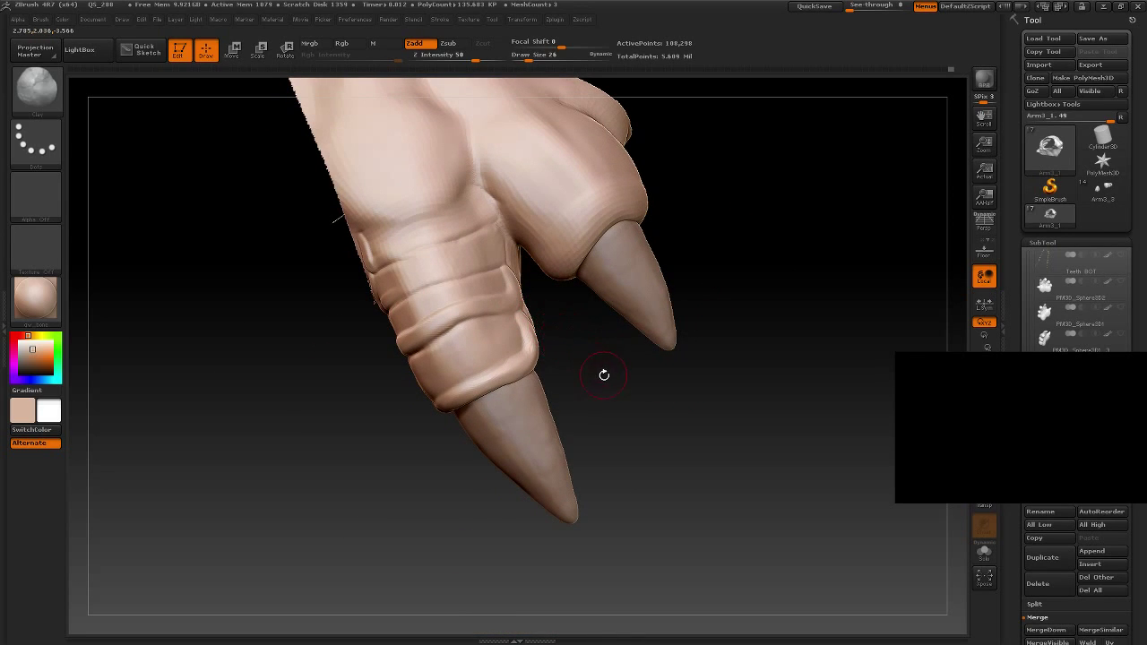
left_click_drag(604, 375, 490, 284)
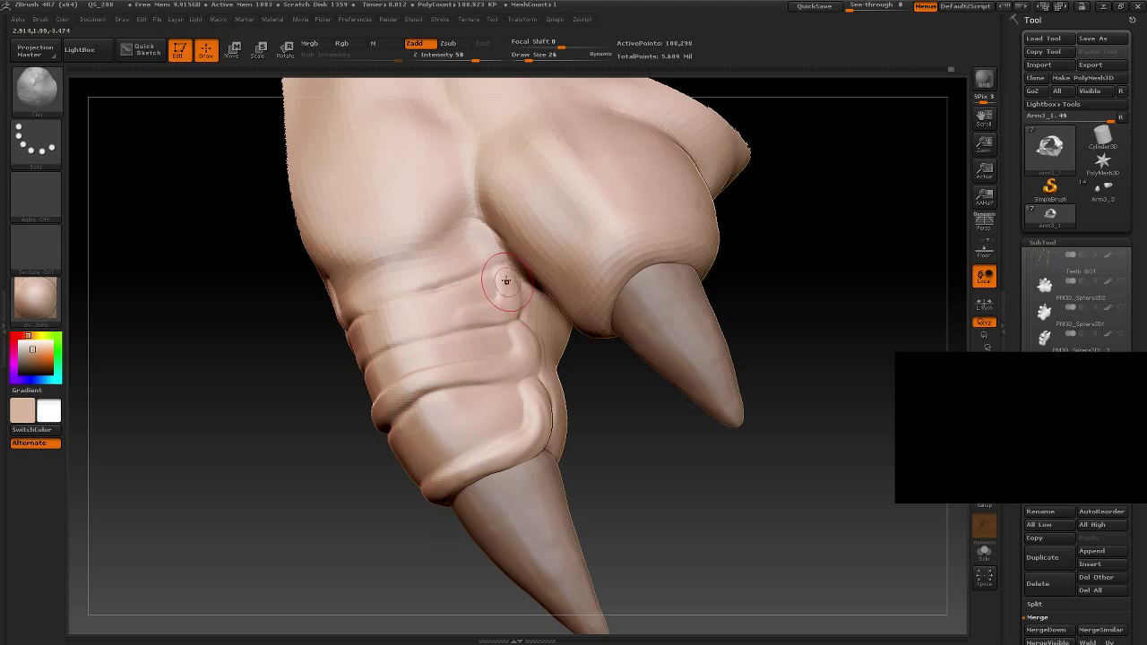
left_click_drag(396, 446, 410, 335)
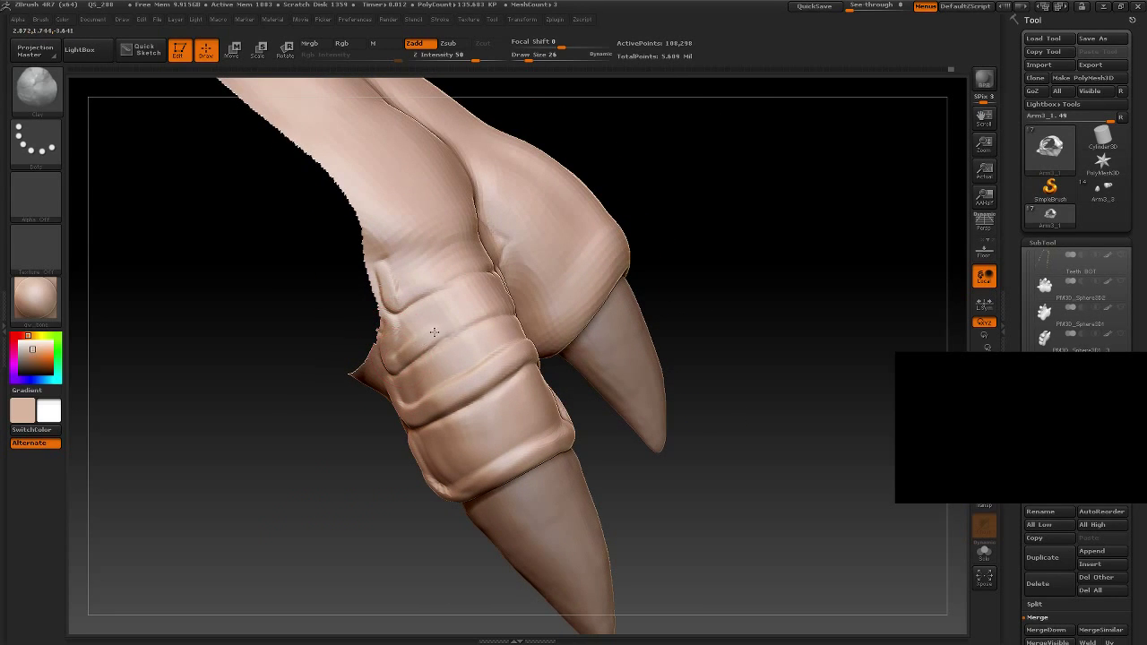
mouse_move(762, 314)
left_mouse_down()
mouse_move(658, 315)
mouse_move(430, 469)
mouse_move(458, 312)
left_mouse_up()
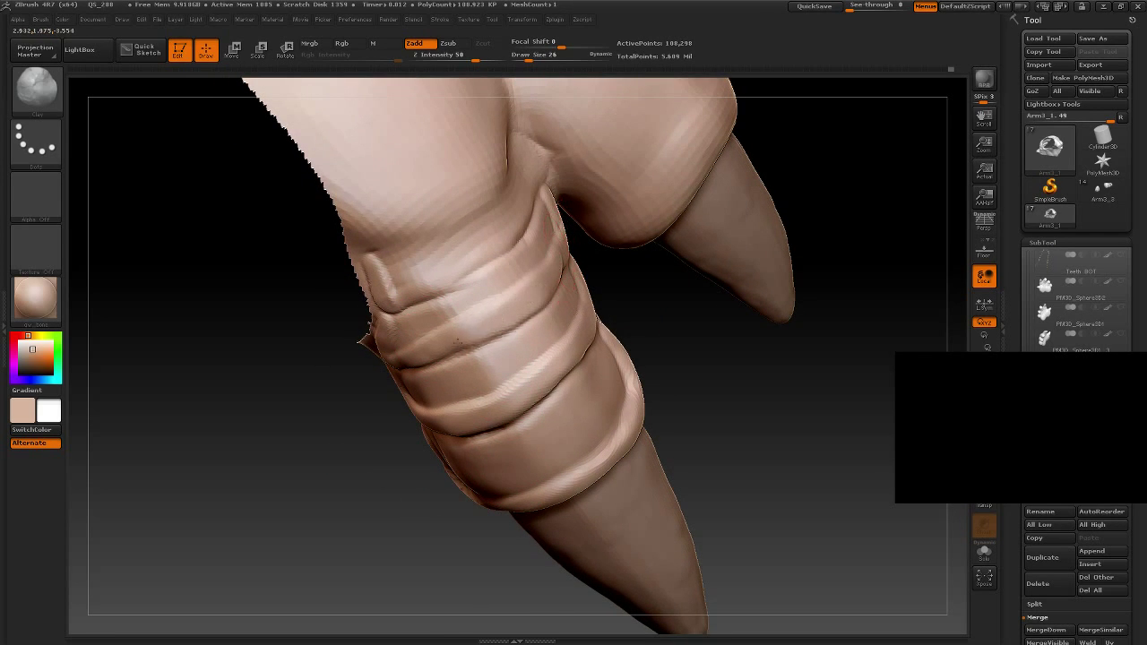
Step: Smooth the ring-shaped ridges on the finger from several angles
key("shift")
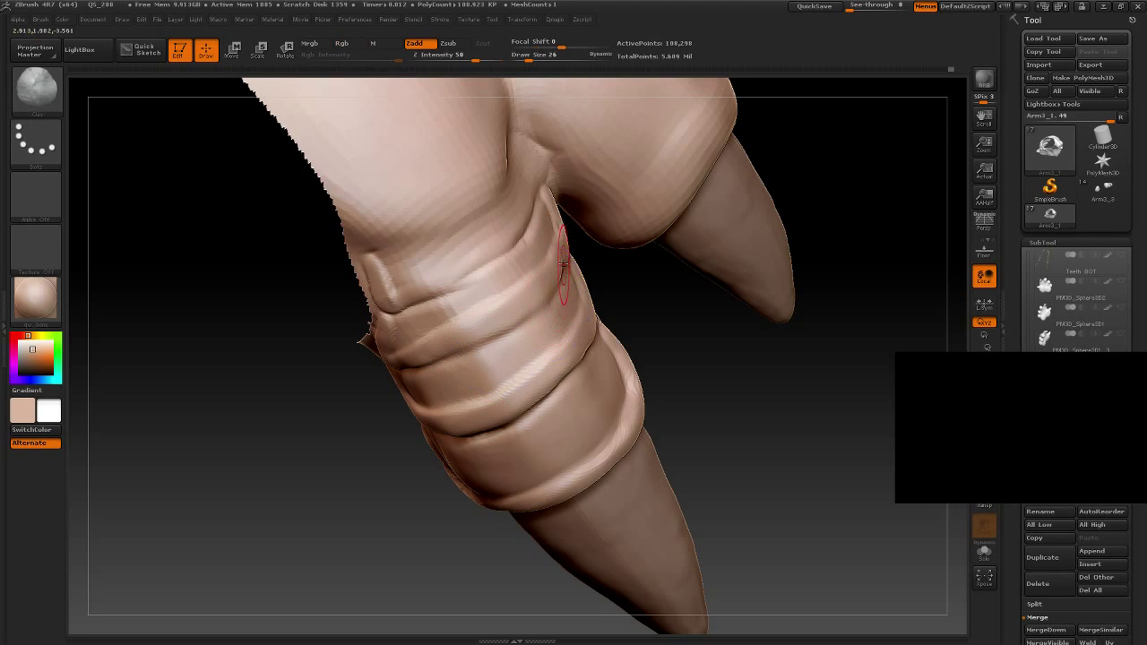
left_click_drag(581, 276, 567, 231)
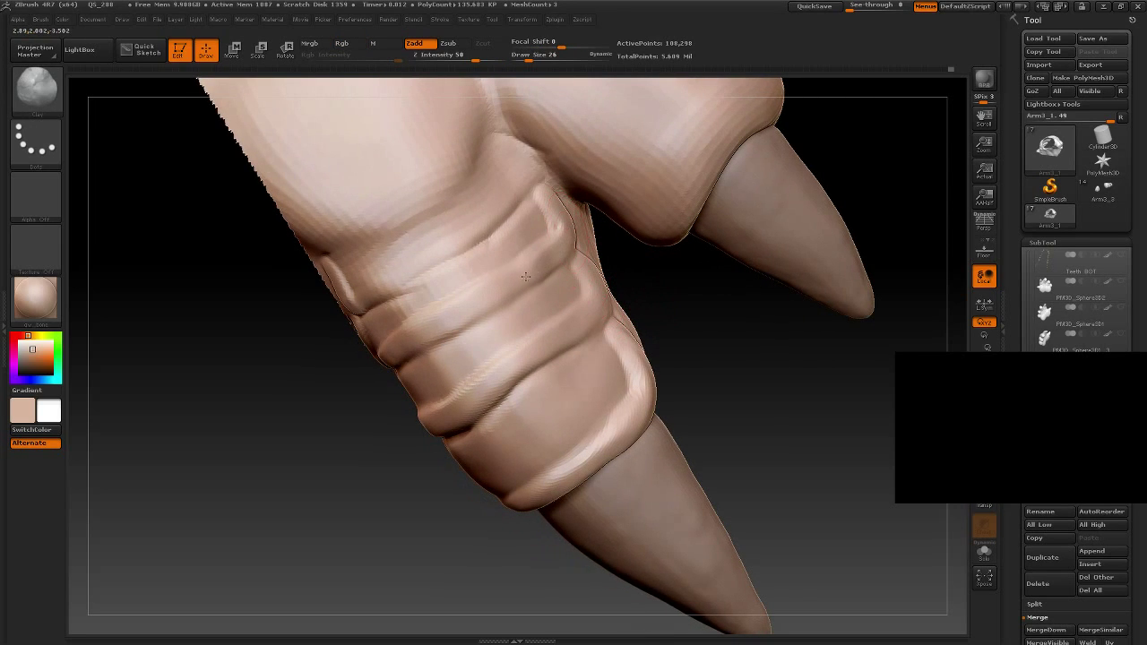
left_click_drag(361, 499, 404, 440)
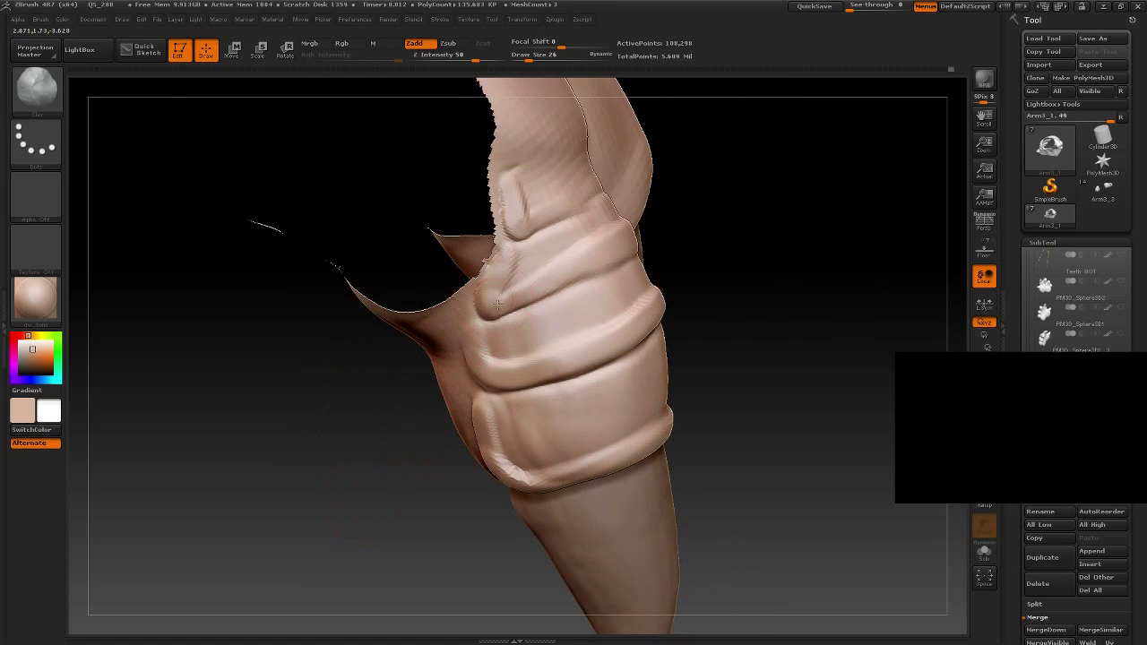
mouse_move(753, 282)
left_mouse_down("alt")
mouse_move(627, 259)
mouse_move(350, 543)
mouse_move(469, 359)
left_mouse_up("alt")
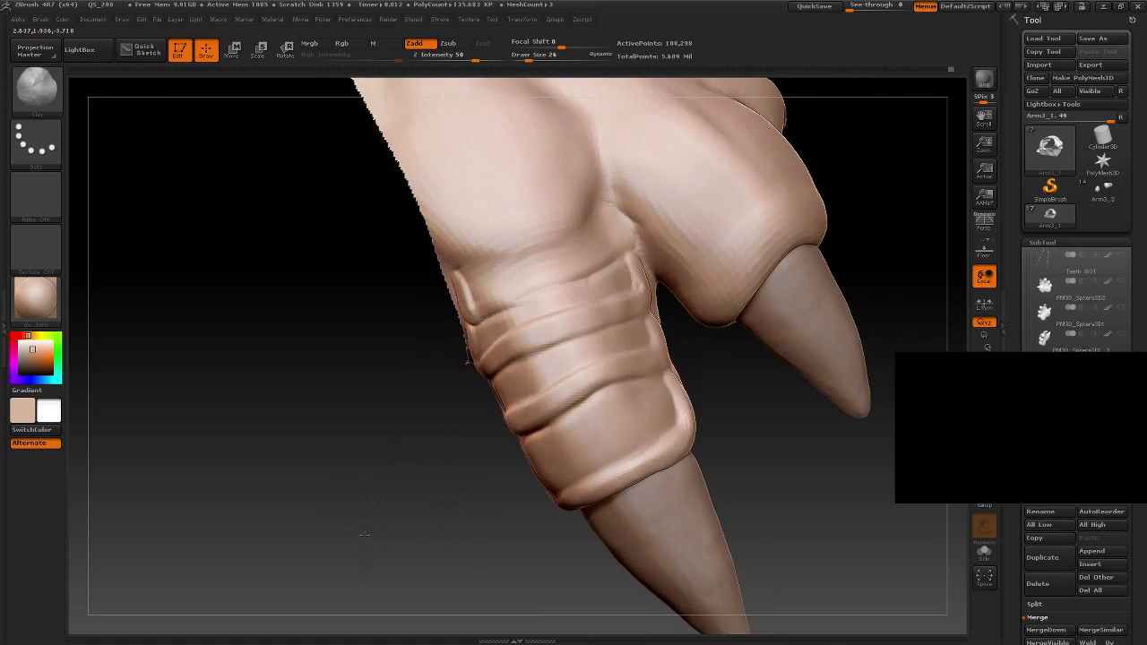
left_click_drag(629, 309, 496, 291)
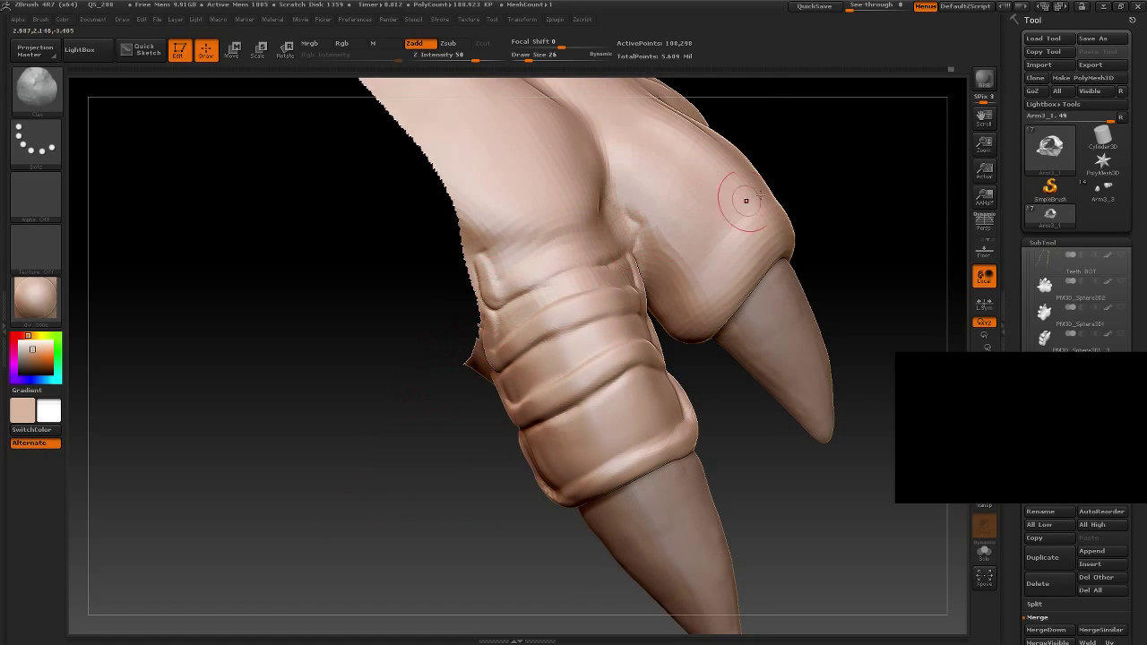
key("shift")
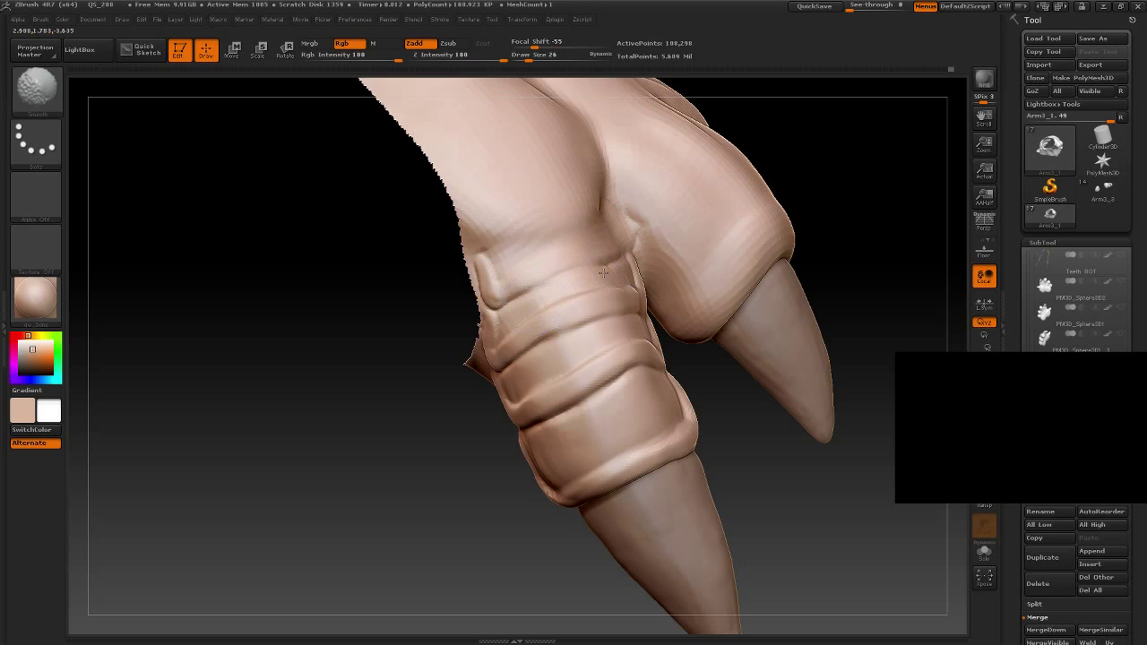
Step: Sharpen the crease between the finger rings with the Clay brush
left_click_drag(768, 446, 645, 261)
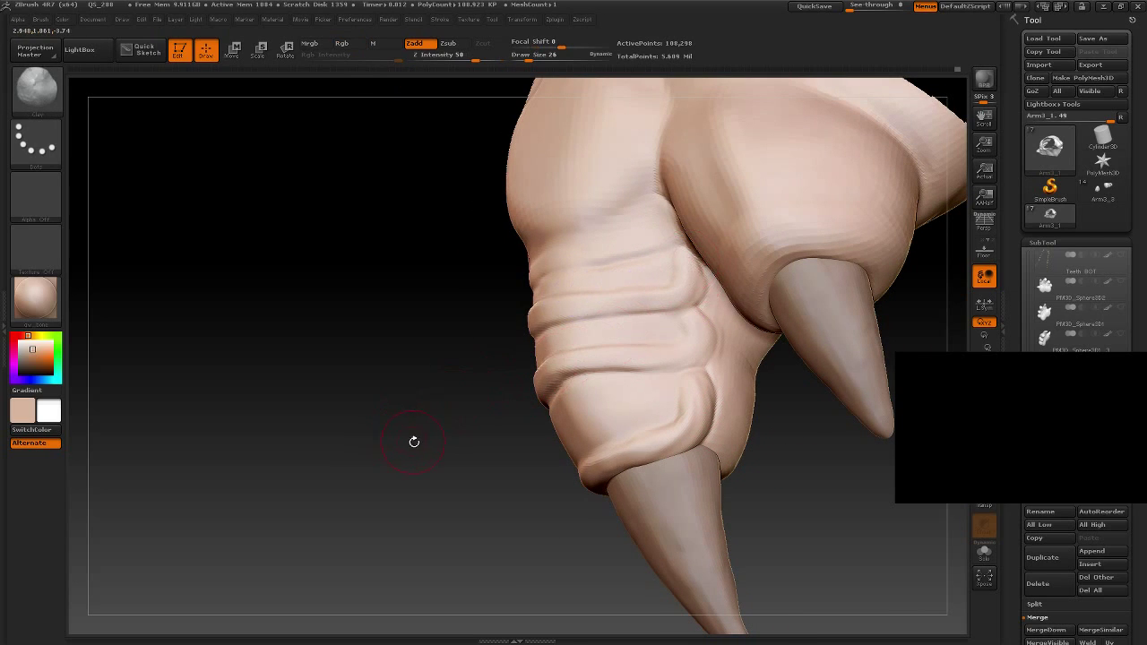
mouse_move(414, 442)
left_mouse_down()
mouse_move(355, 365)
mouse_move(385, 402)
mouse_move(343, 457)
left_mouse_up()
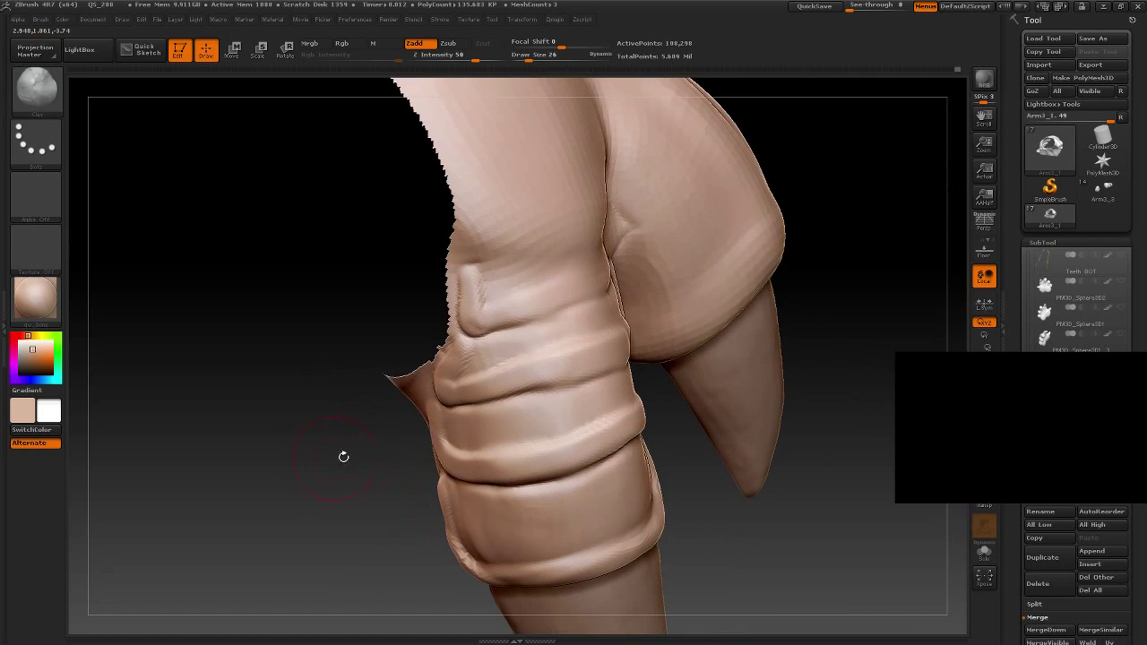
left_click_drag(863, 268, 573, 305)
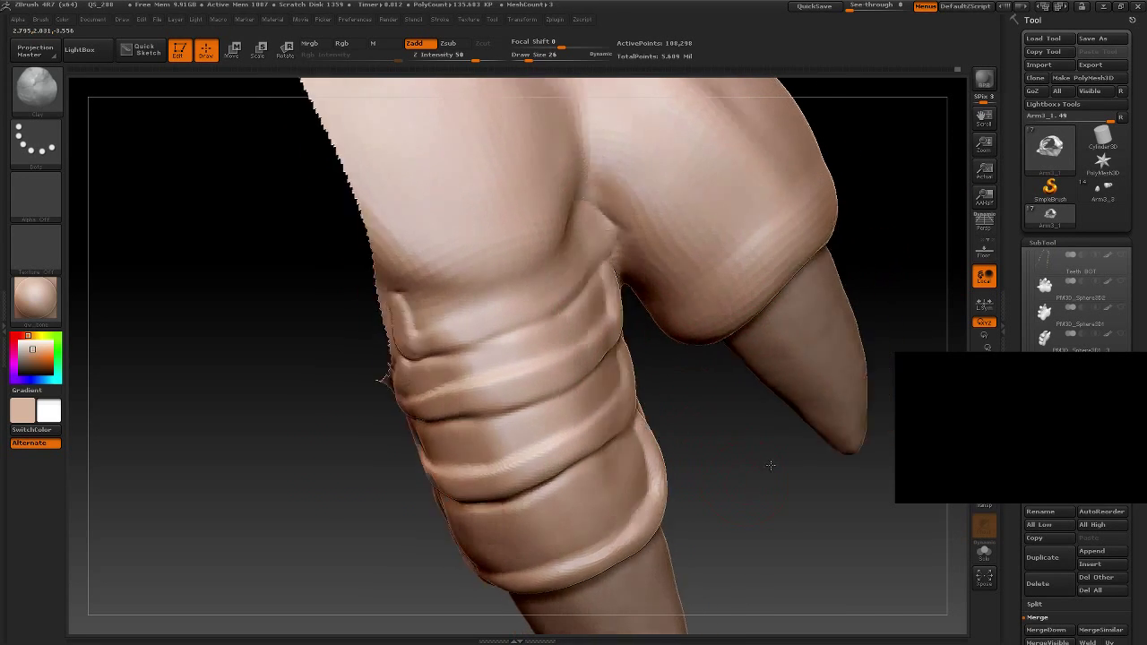
left_click_drag(771, 466, 576, 256)
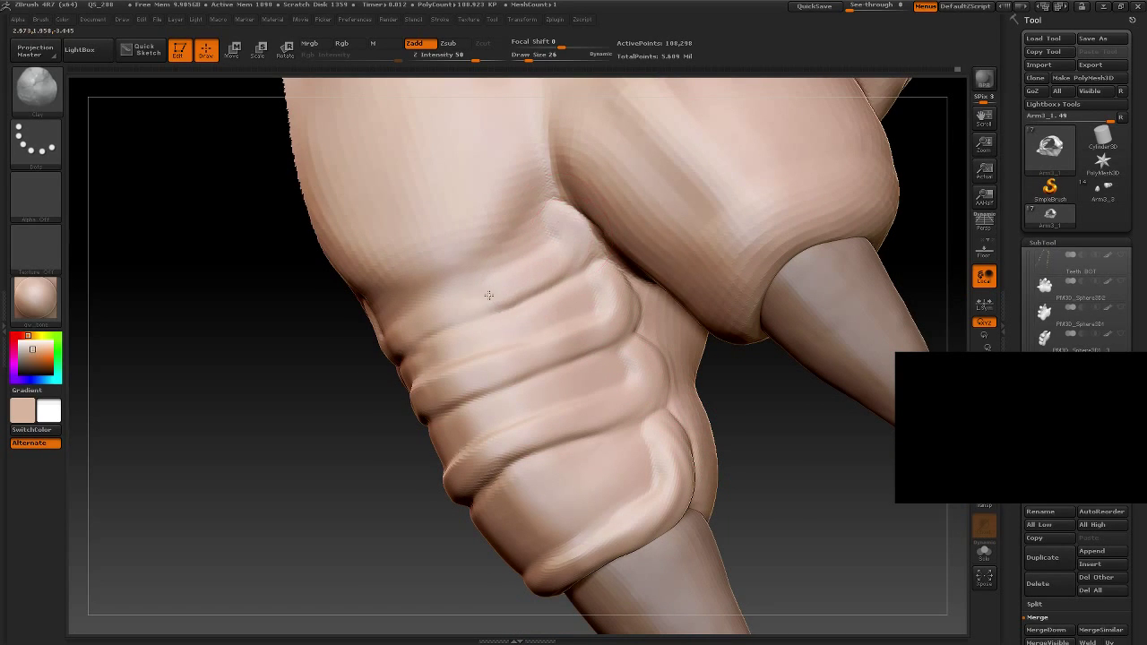
left_click_drag(285, 445, 332, 403)
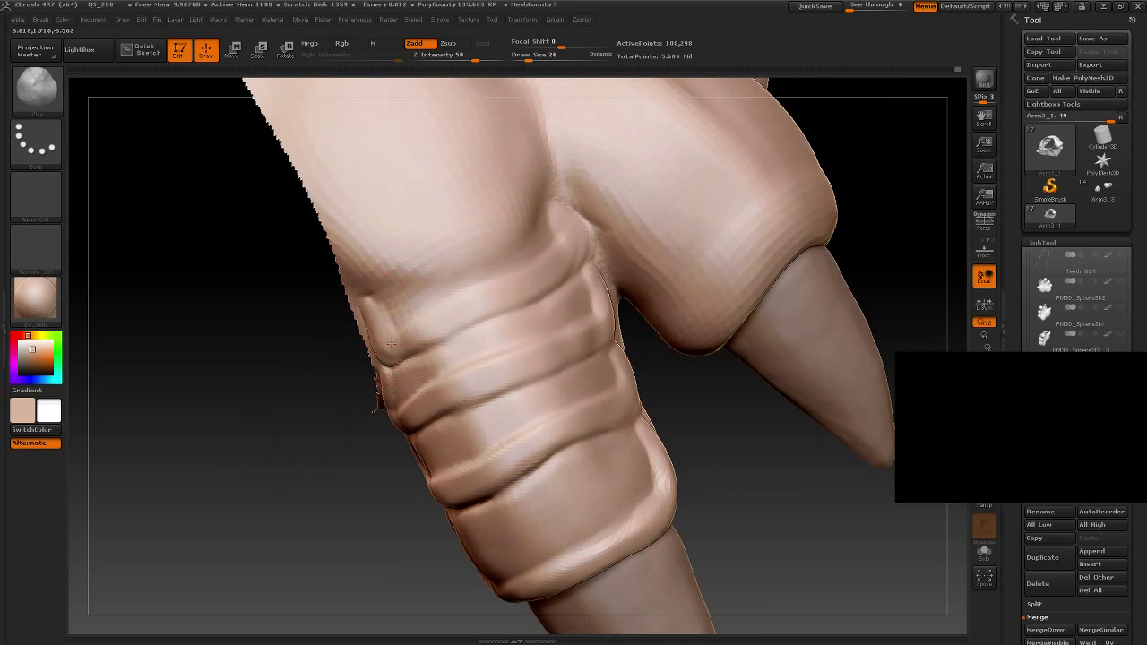
left_click_drag(558, 219, 580, 245)
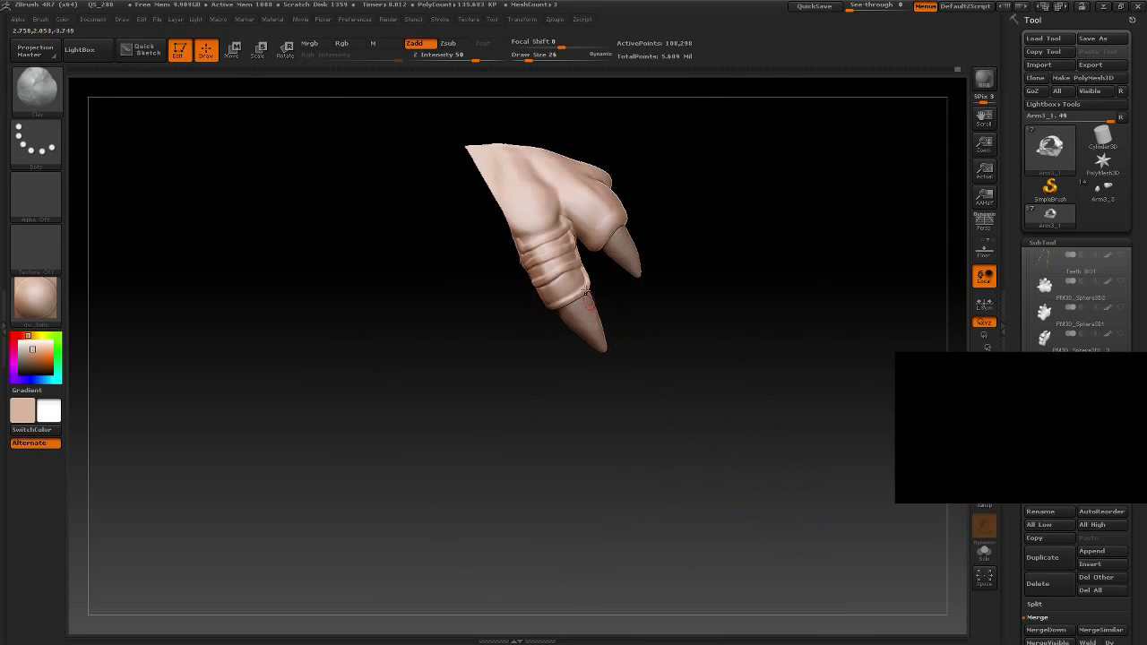
mouse_move(736, 412)
left_mouse_down()
mouse_move(756, 379)
mouse_move(743, 367)
mouse_move(774, 349)
left_mouse_up()
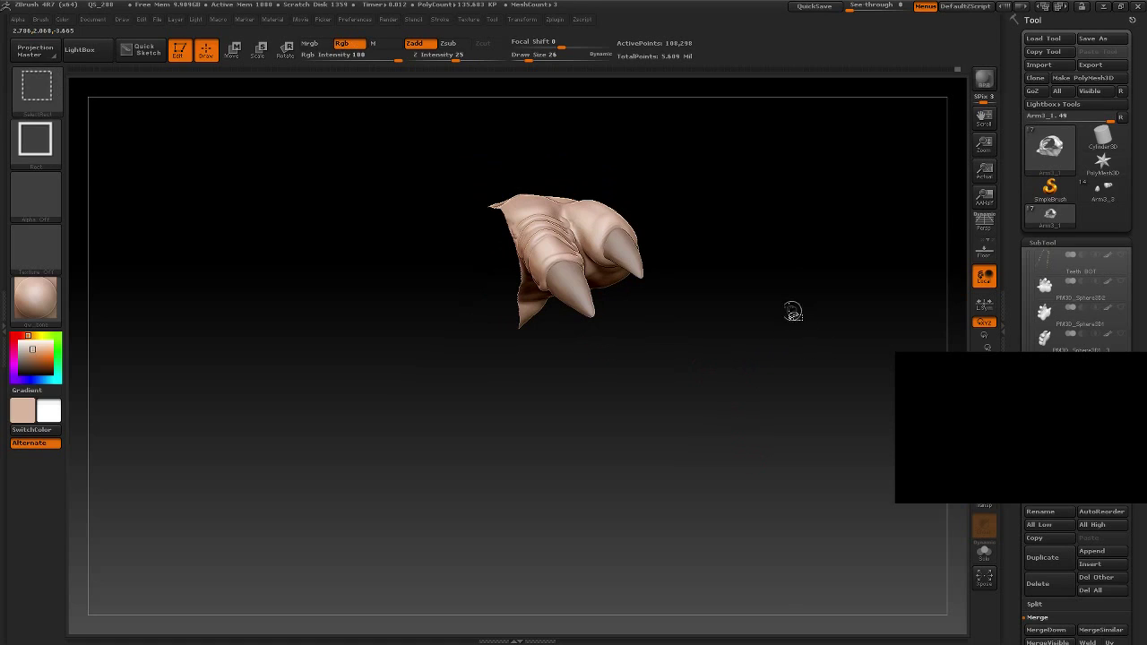
Step: Unhide the rest of the hand and rotate to view the fingers and claws
left_click_drag(782, 303, 832, 374, "ctrl+shift")
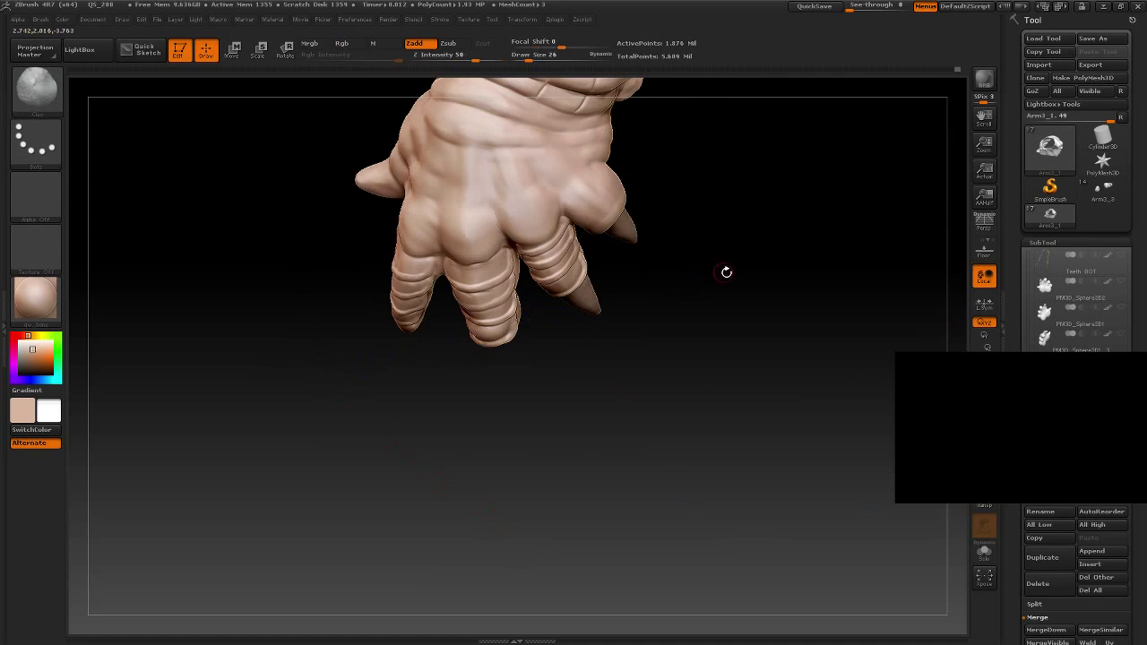
mouse_move(678, 371)
left_mouse_down()
mouse_move(687, 317)
mouse_move(663, 335)
mouse_move(702, 332)
mouse_move(639, 349)
left_mouse_up()
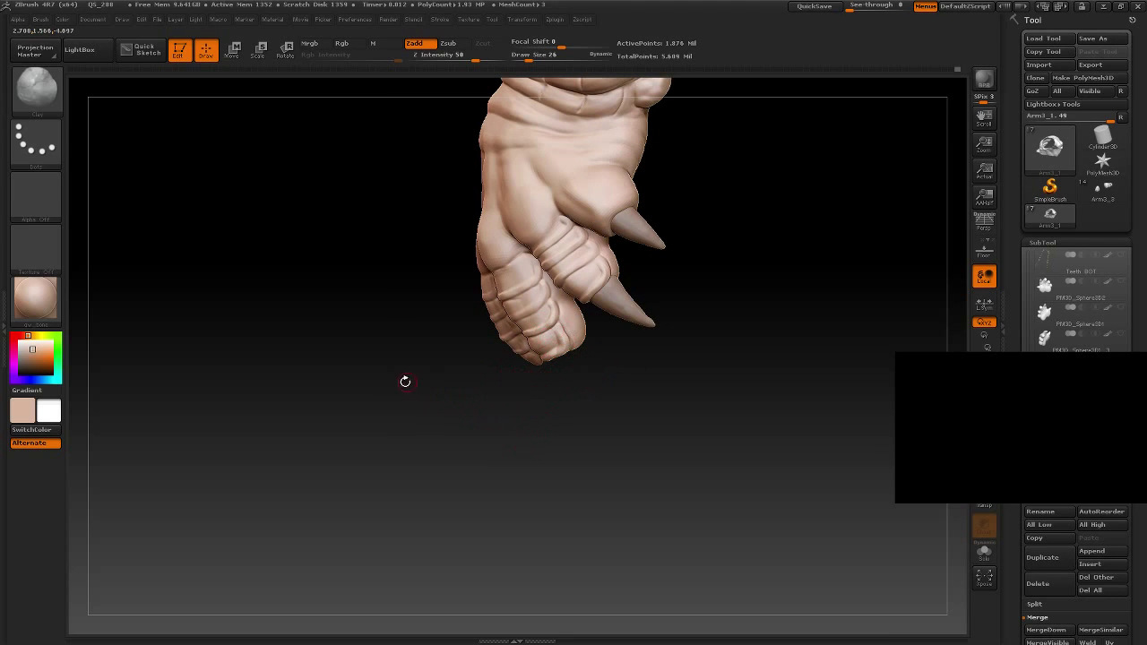
mouse_move(457, 448)
left_mouse_down()
mouse_move(487, 461)
mouse_move(503, 422)
mouse_move(486, 403)
mouse_move(502, 440)
mouse_move(470, 505)
mouse_move(497, 509)
mouse_move(539, 453)
mouse_move(511, 460)
mouse_move(652, 526)
left_mouse_up()
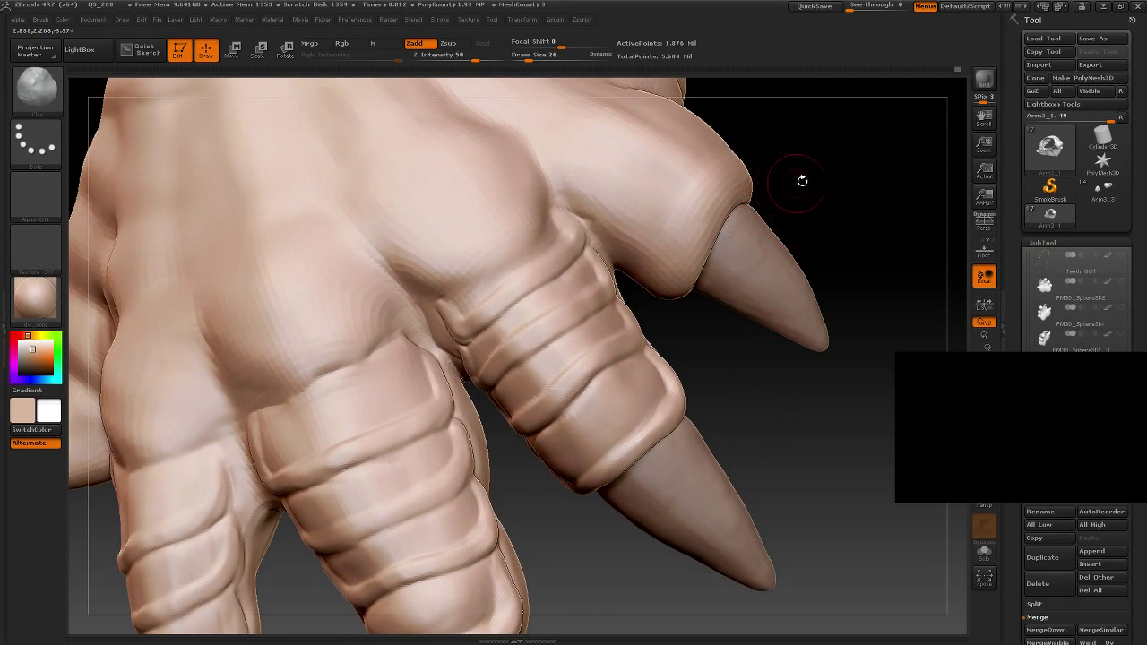
mouse_move(801, 179)
left_mouse_down()
mouse_move(841, 140)
mouse_move(615, 256)
left_mouse_up()
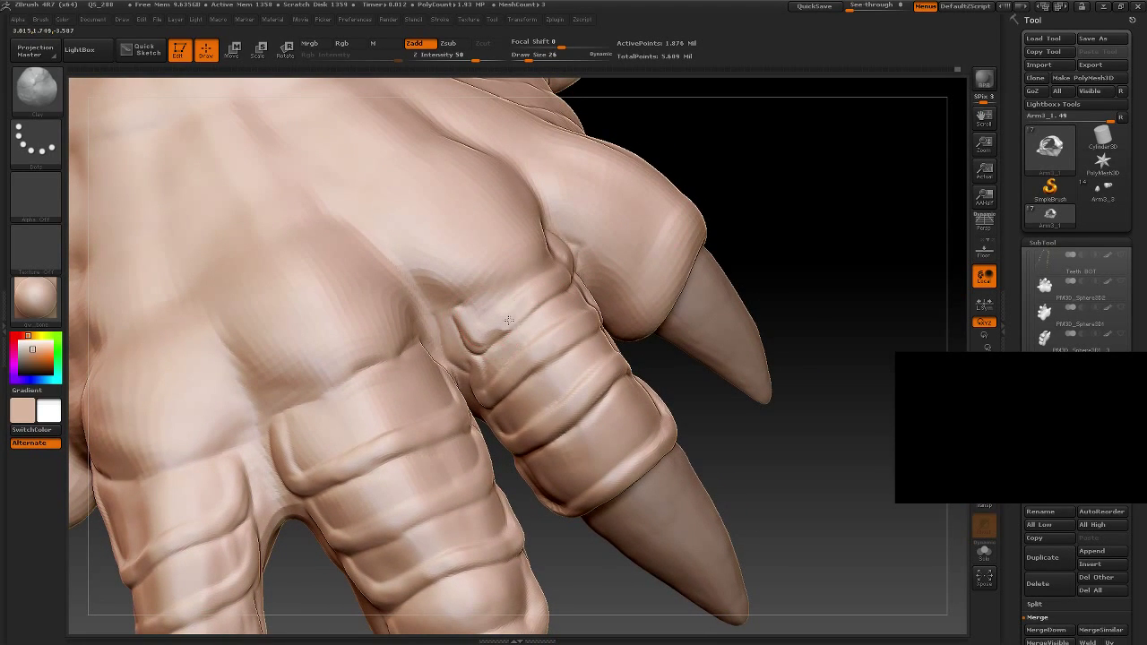
left_click_drag(766, 185, 555, 279)
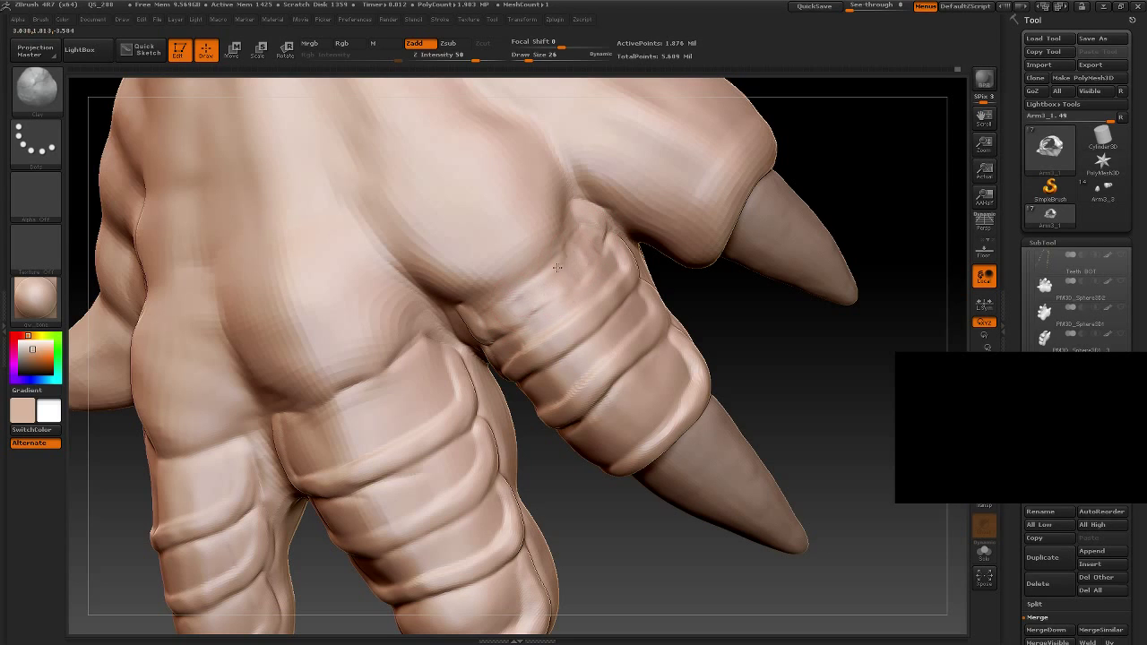
Step: Carve a crease into the knuckle above the claw and smooth it
left_click_drag(704, 305, 704, 333)
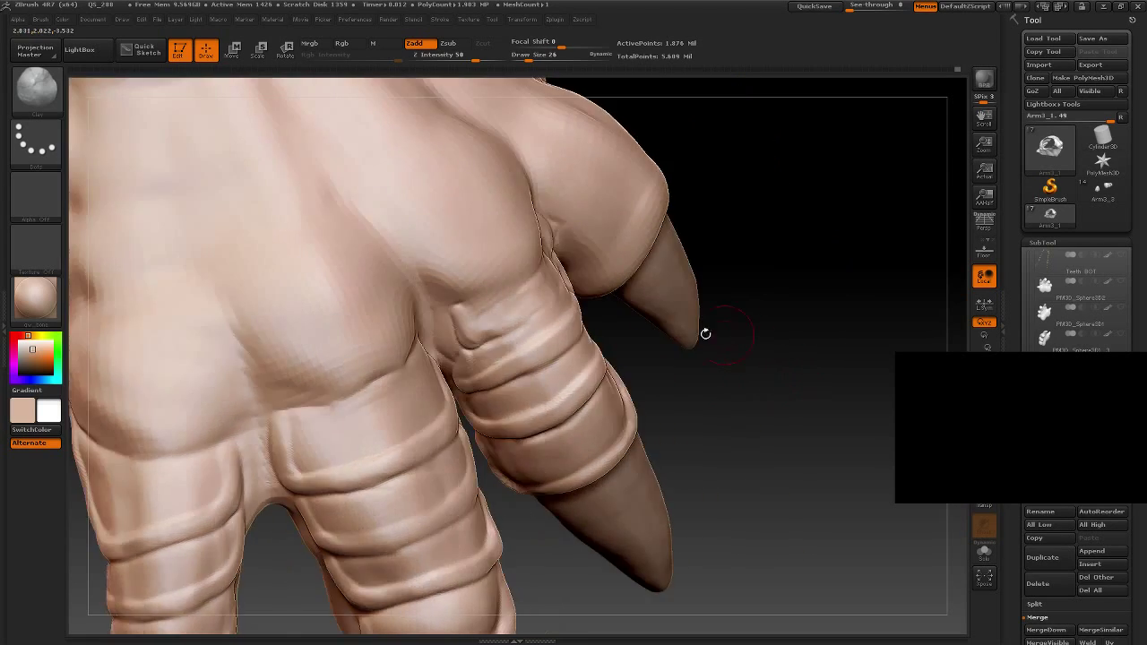
left_click_drag(515, 320, 532, 314)
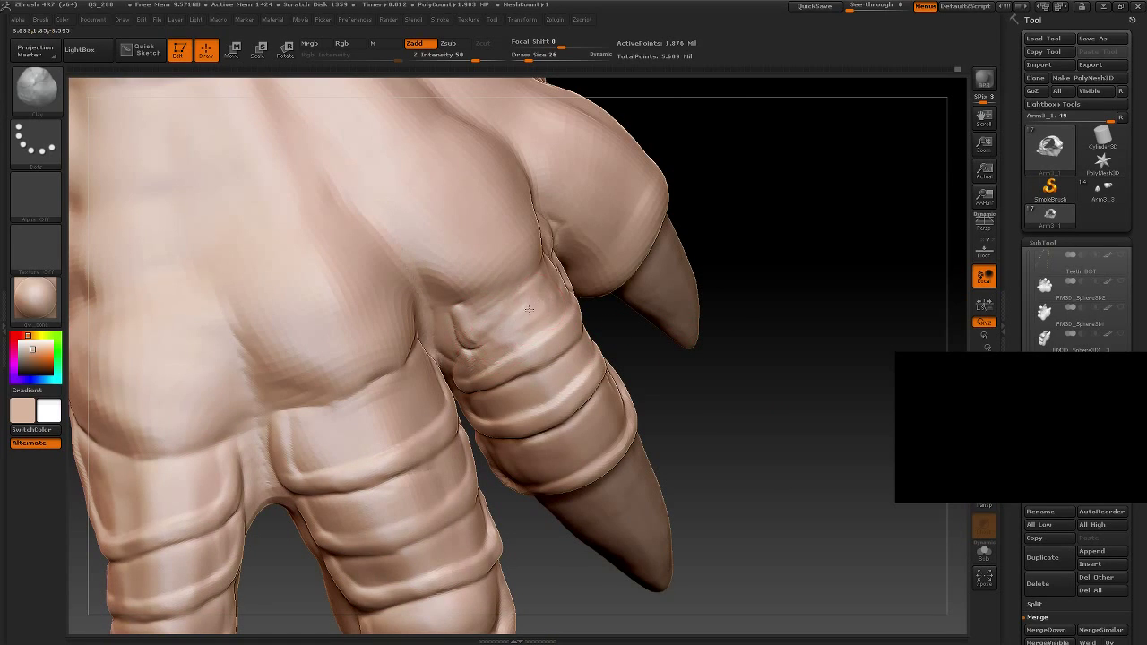
key("shift")
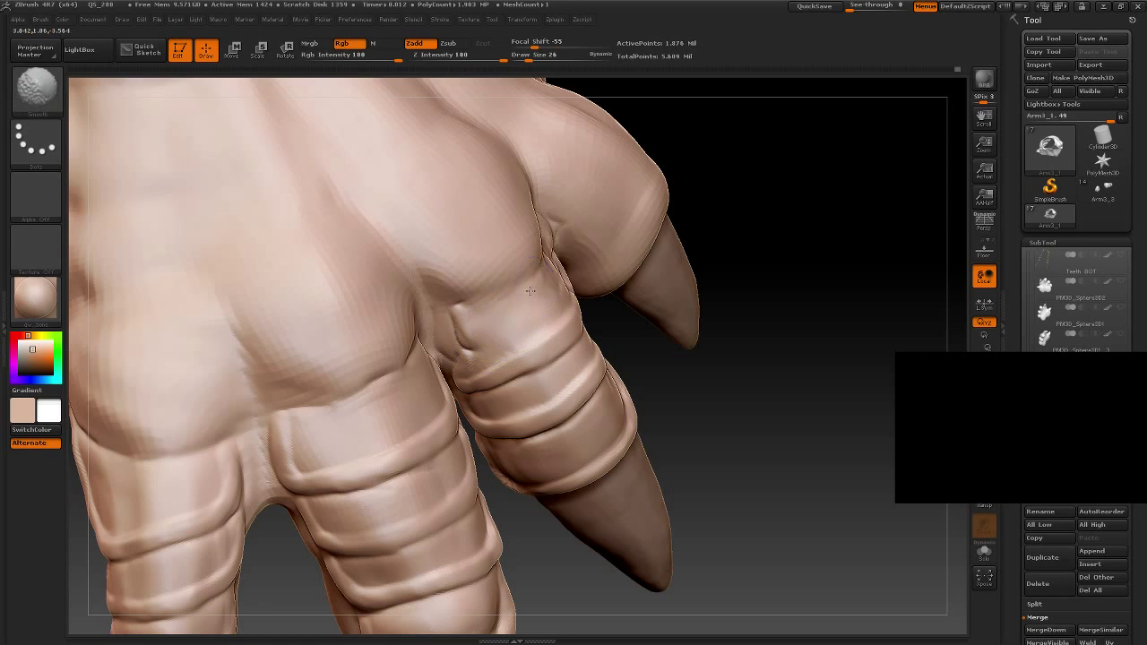
left_click_drag(513, 325, 562, 256)
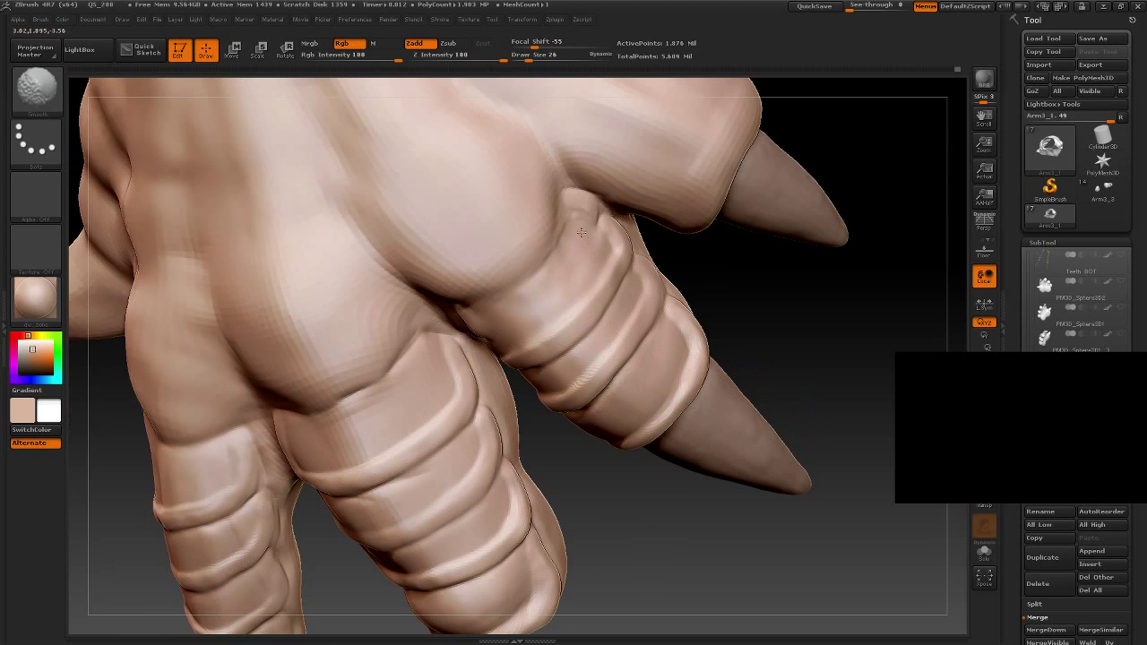
mouse_move(798, 313)
left_mouse_down()
mouse_move(618, 211)
mouse_move(645, 232)
left_mouse_up()
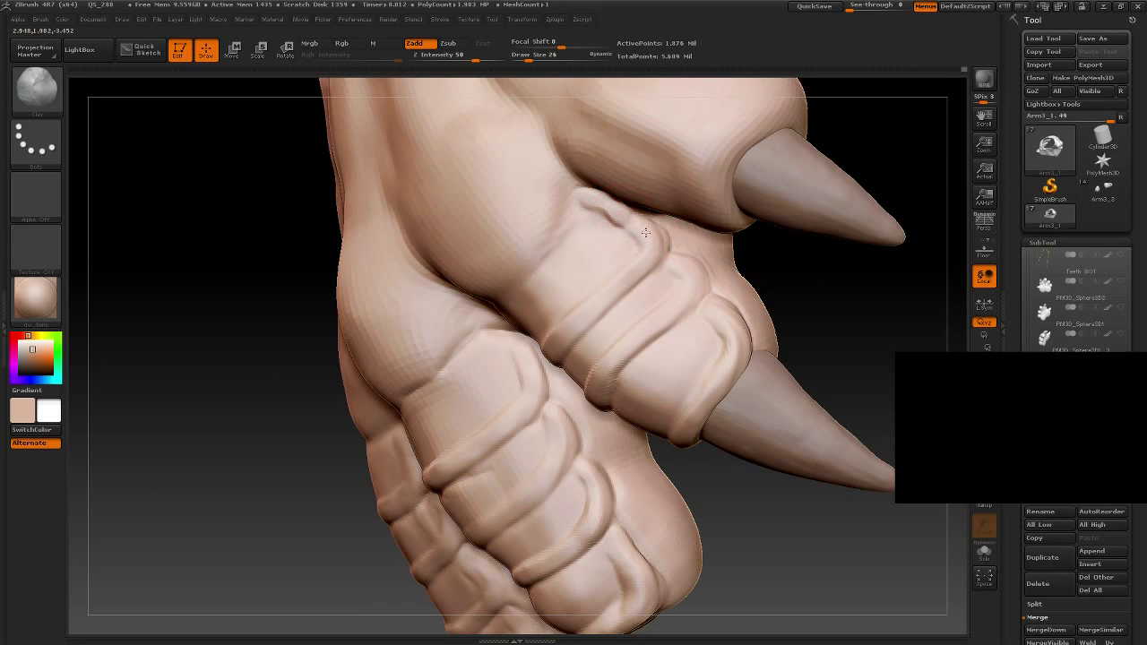
mouse_move(808, 333)
left_mouse_down()
mouse_move(861, 361)
mouse_move(783, 361)
left_mouse_up()
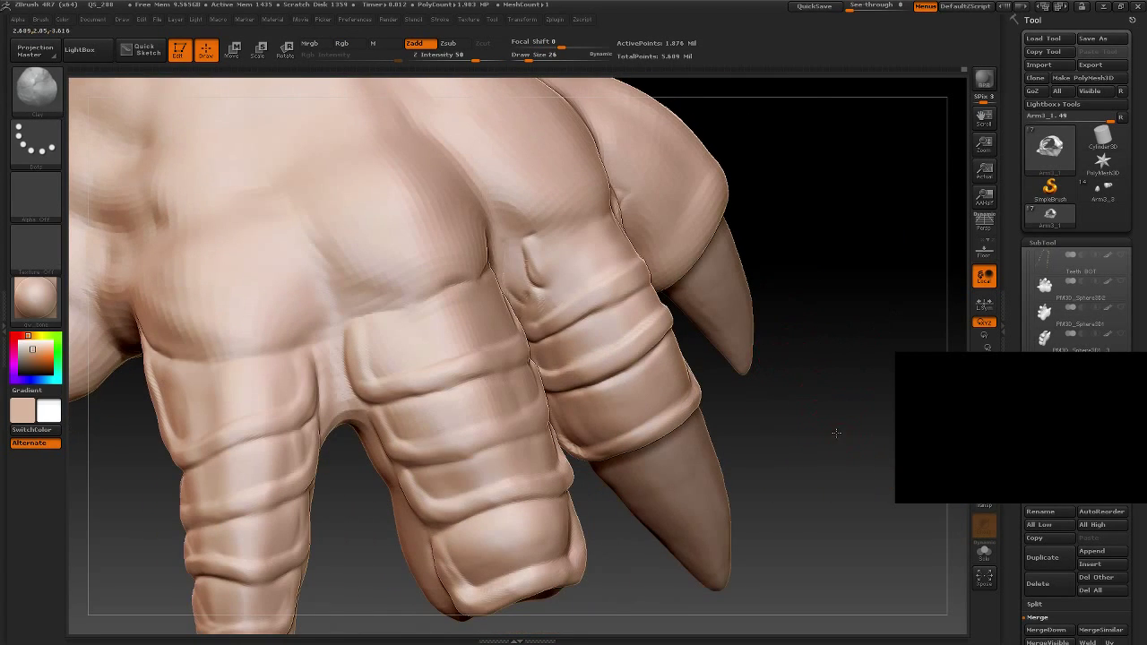
left_click_drag(835, 432, 512, 236)
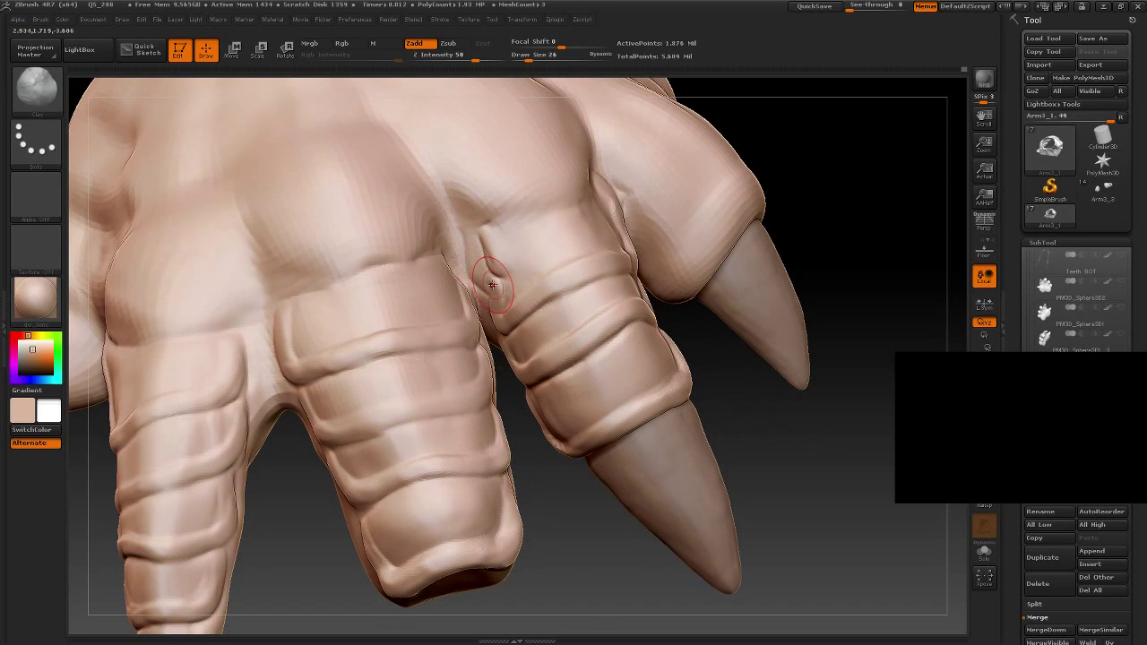
left_click_drag(833, 489, 477, 261)
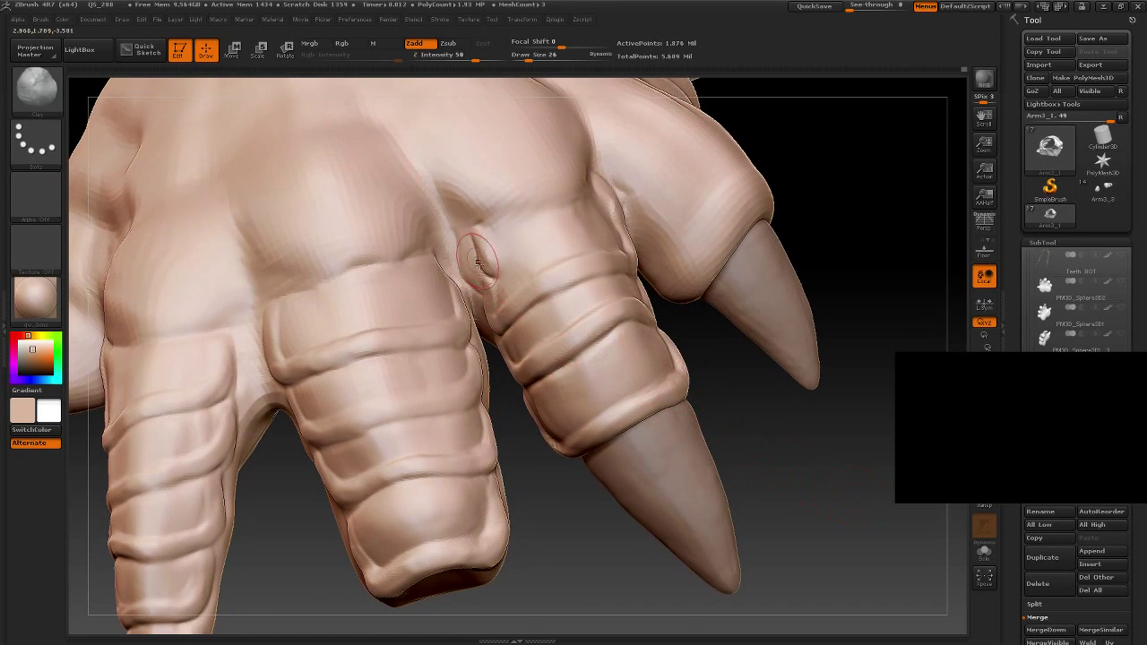
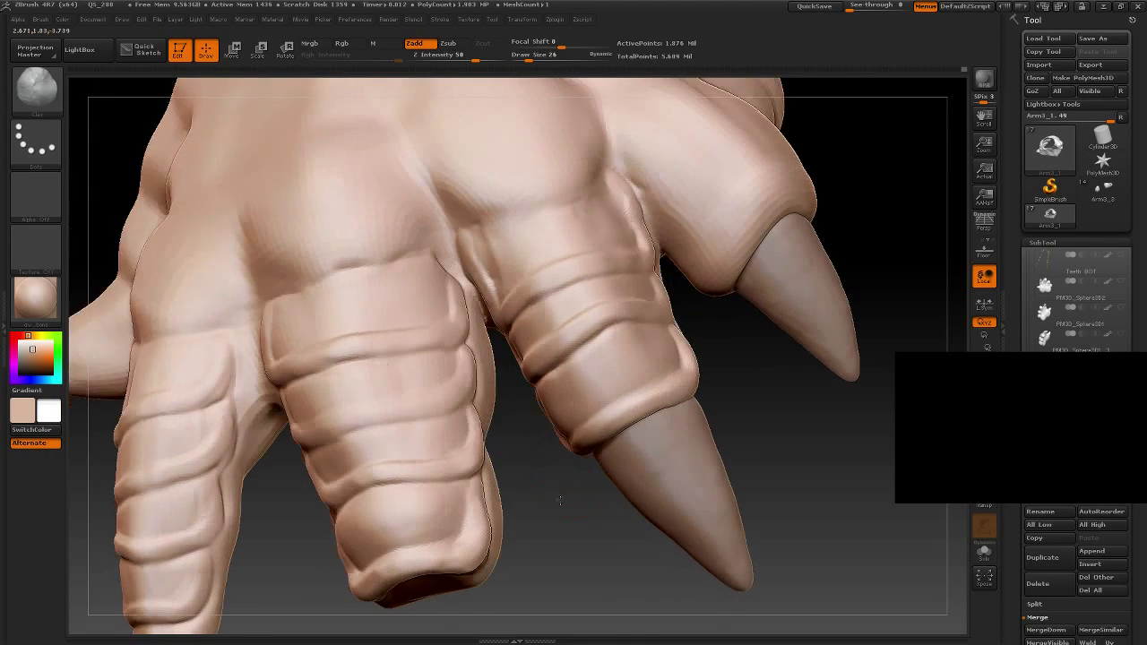
Step: Smooth the uneven ridge at the top of the ringed middle finger's crease
left_click_drag(534, 408, 535, 395)
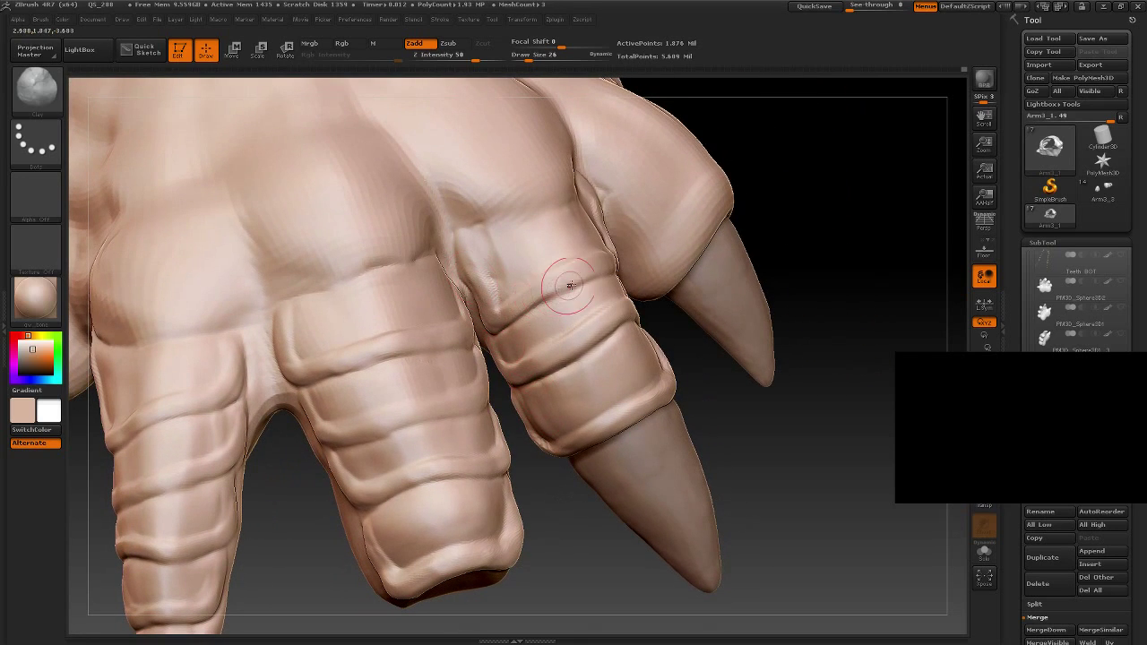
left_click_drag(473, 274, 482, 259)
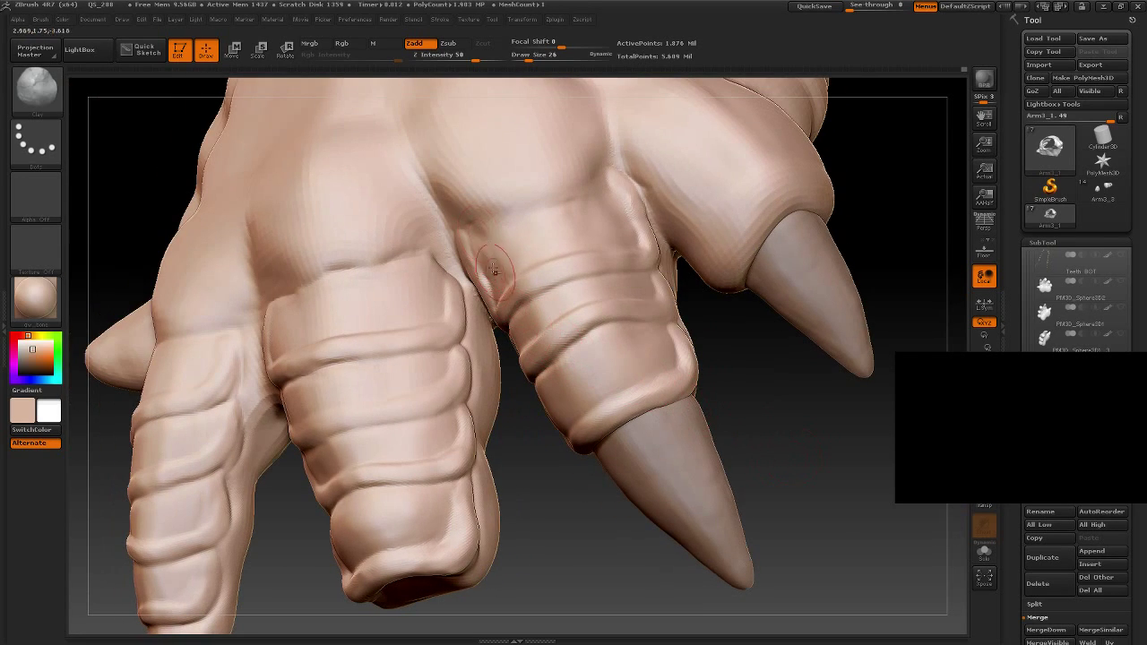
key("shift")
mouse_move(645, 247)
left_mouse_down("shift")
mouse_move(627, 193)
mouse_move(648, 237)
left_mouse_up("shift")
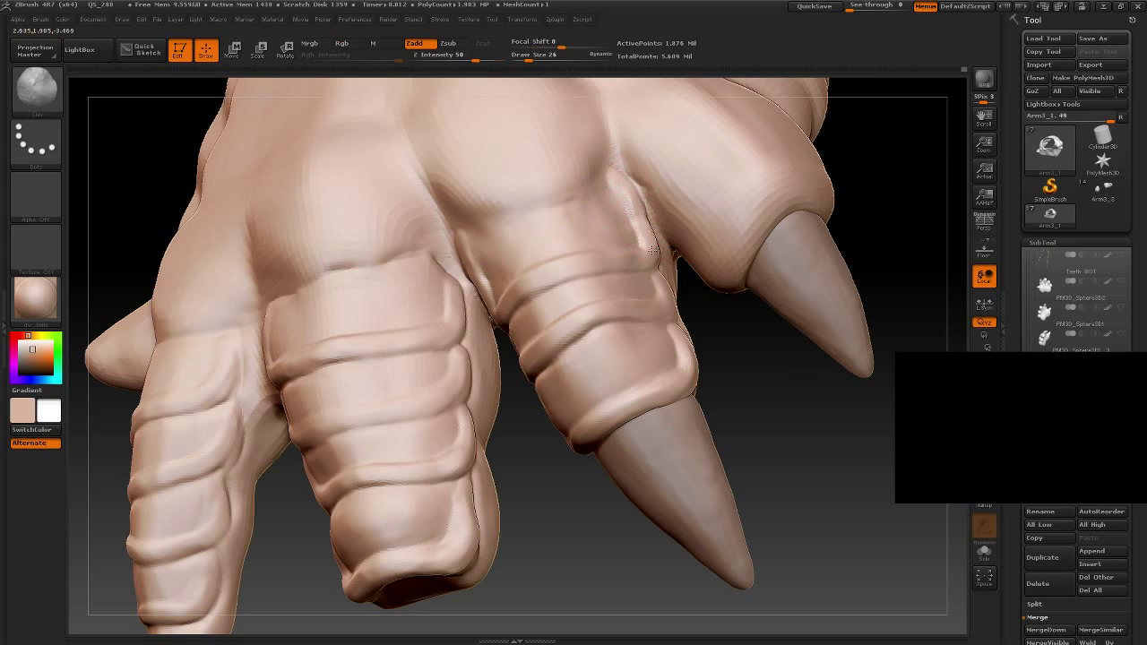
Step: Orbit around the fingers and claws to review the blend, undoing one change
mouse_move(727, 377)
left_mouse_down("alt")
mouse_move(780, 422)
mouse_move(825, 349)
mouse_move(747, 449)
mouse_move(780, 456)
mouse_move(714, 458)
mouse_move(743, 460)
mouse_move(758, 479)
mouse_move(625, 468)
mouse_move(668, 470)
mouse_move(508, 298)
left_mouse_up("alt")
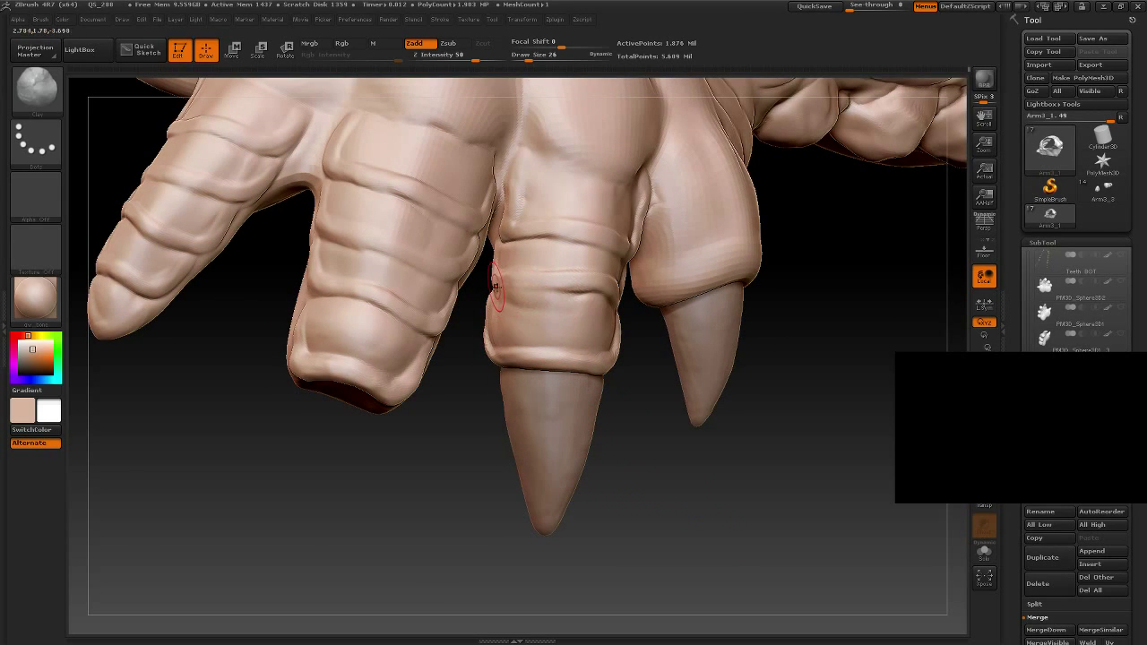
left_click_drag(666, 429, 557, 301)
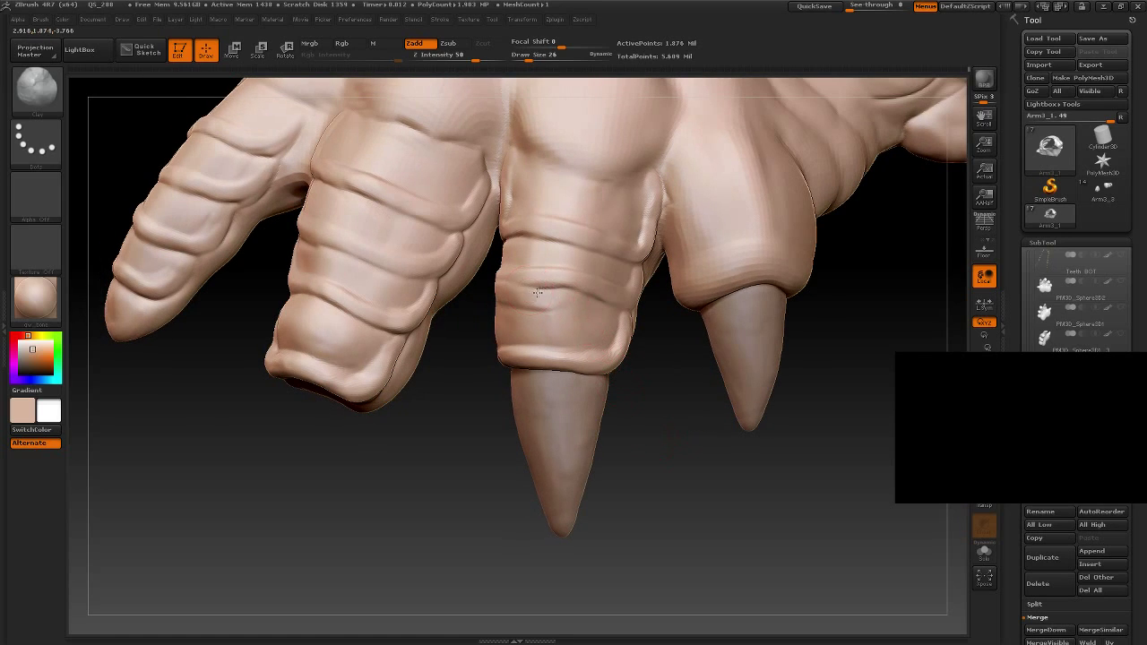
left_click_drag(673, 386, 525, 299)
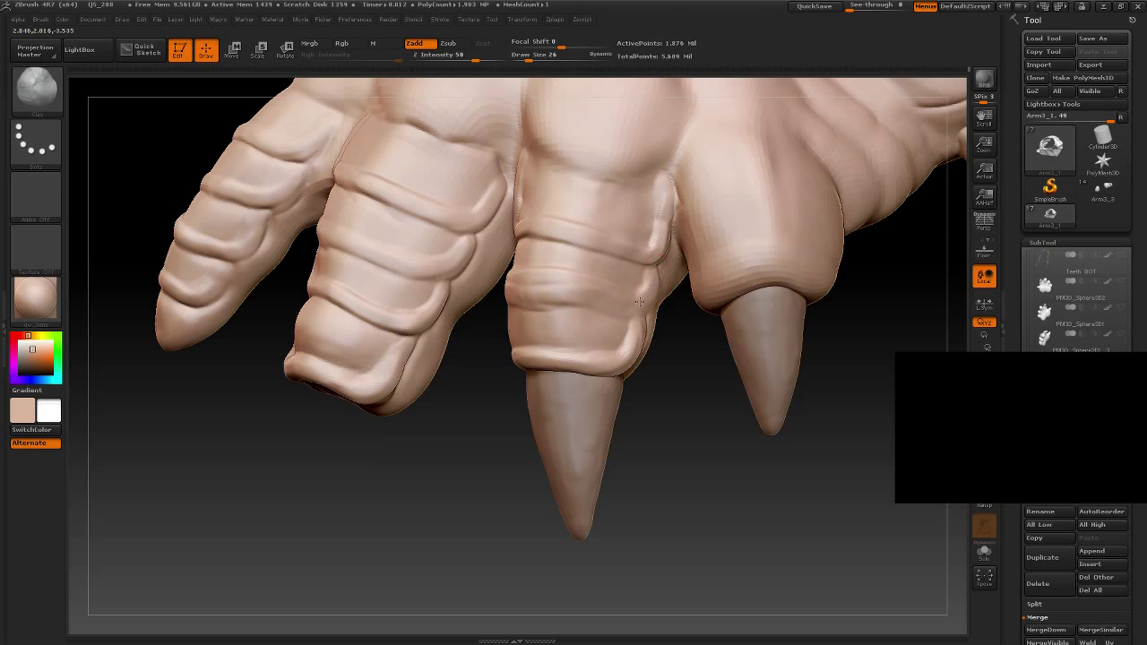
key("ctrl+z")
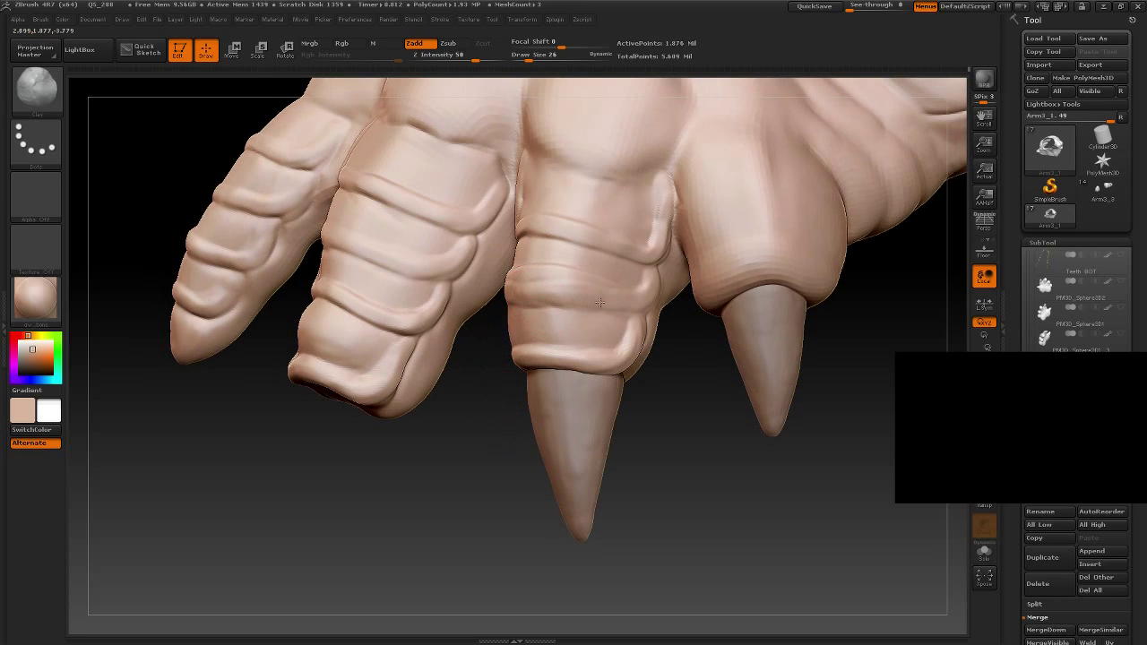
left_click_drag(518, 431, 564, 335)
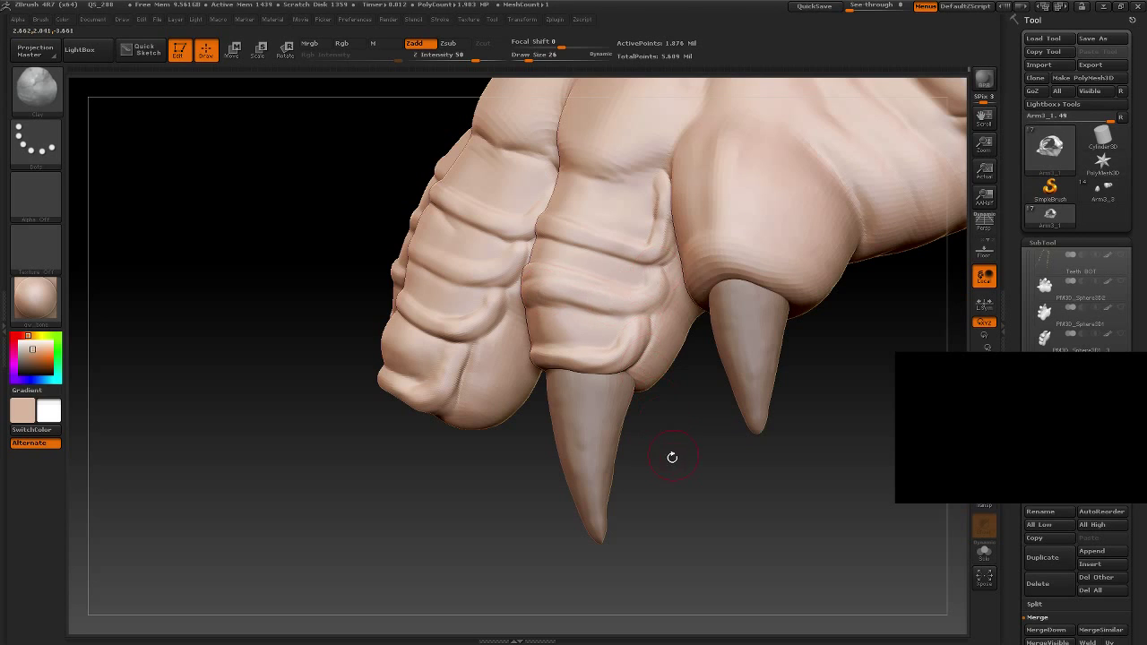
left_click_drag(671, 456, 669, 407)
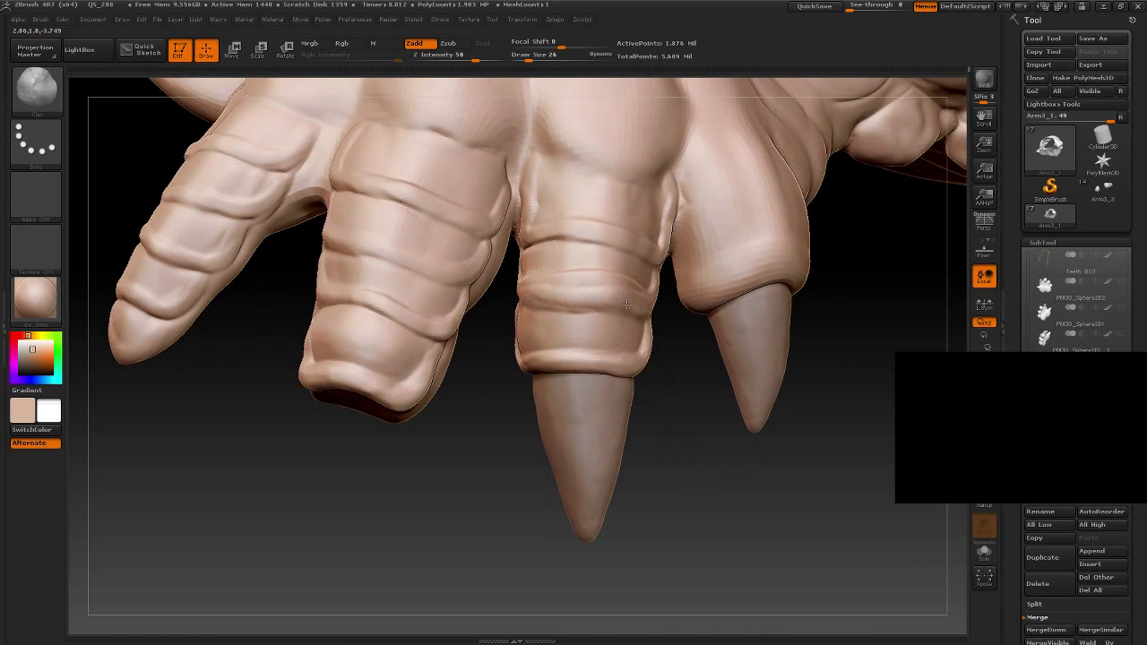
mouse_move(700, 490)
left_mouse_down()
mouse_move(698, 474)
mouse_move(856, 364)
left_mouse_up()
mouse_move(826, 443)
left_mouse_down("alt")
mouse_move(555, 255)
mouse_move(493, 260)
mouse_move(605, 246)
left_mouse_up("alt")
left_click_drag(708, 269, 743, 128)
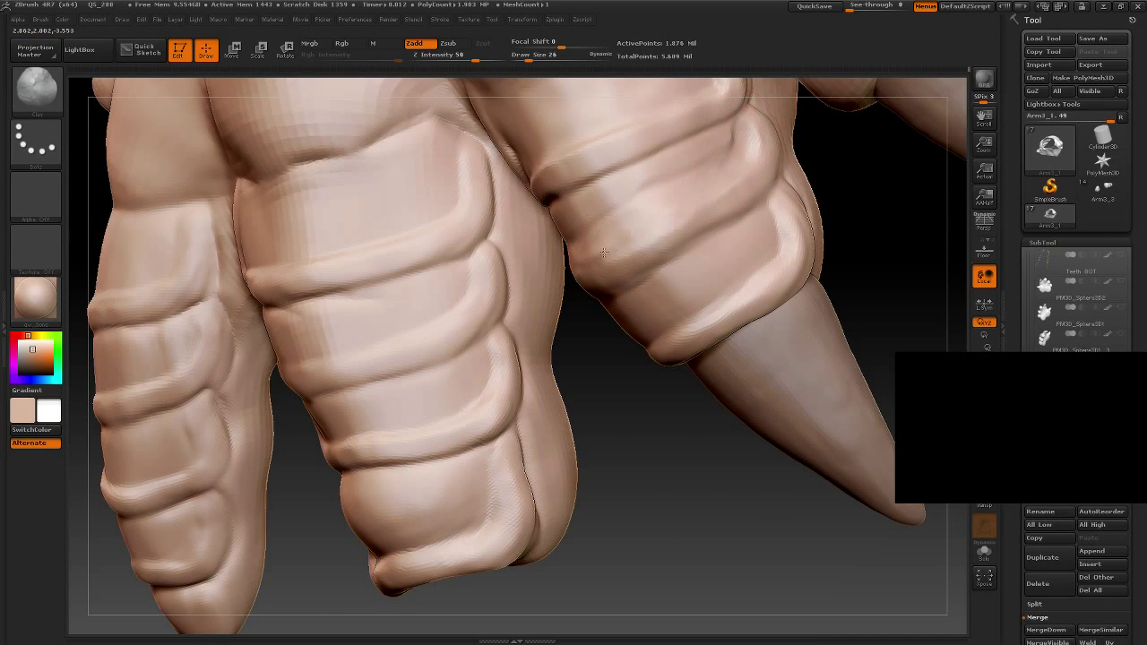
Step: Click a small Clay dent into the ringed finger's upper crease beside the claw, then switch to Smooth
left_click_drag(664, 456, 636, 237)
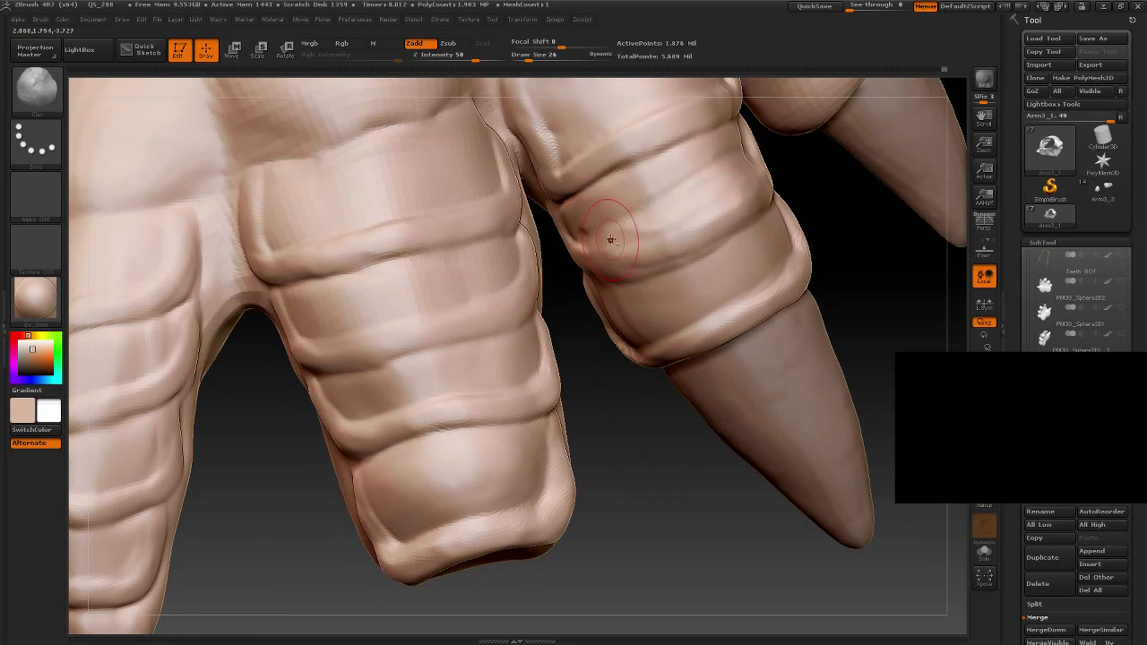
left_click(579, 224, "alt")
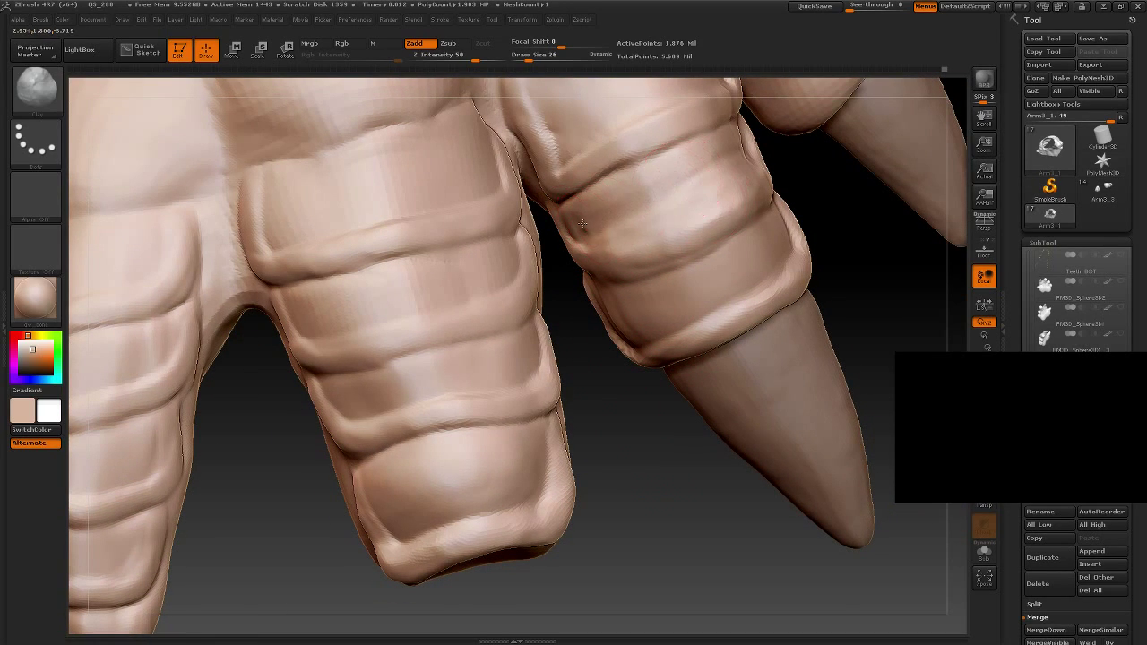
mouse_move(630, 401)
left_mouse_down()
mouse_move(645, 269)
mouse_move(601, 265)
left_mouse_up()
key("shift")
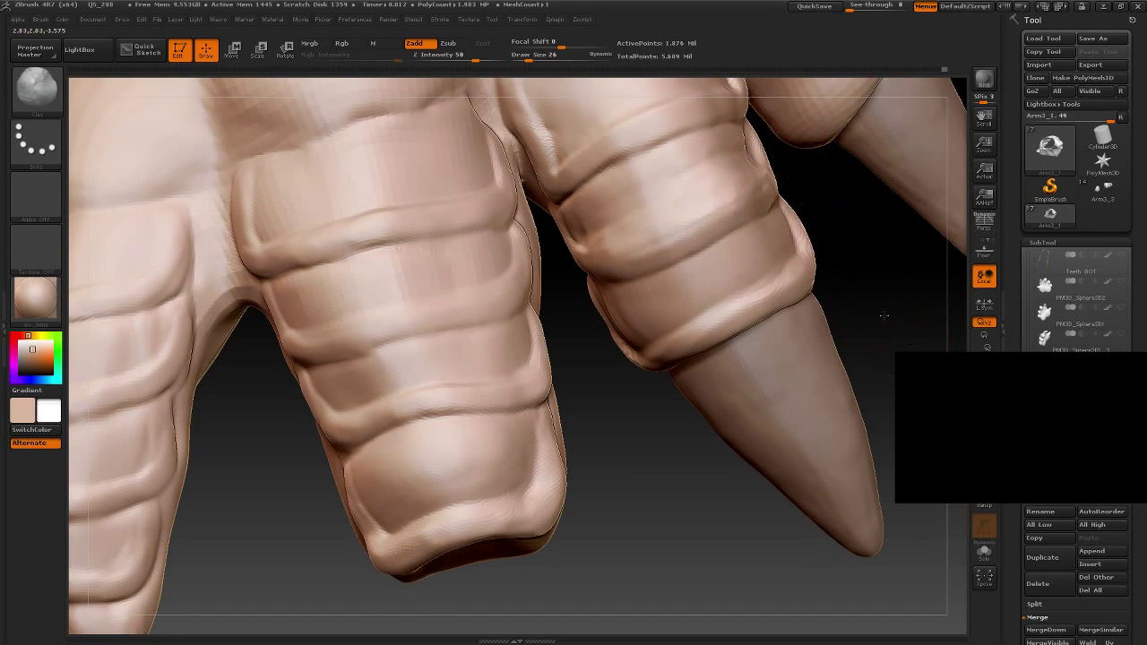
Step: Orbit and zoom around the fingers and claws to inspect the softened dent
mouse_move(885, 315)
left_mouse_down("alt")
mouse_move(694, 451)
mouse_move(726, 460)
mouse_move(647, 219)
left_mouse_up("alt")
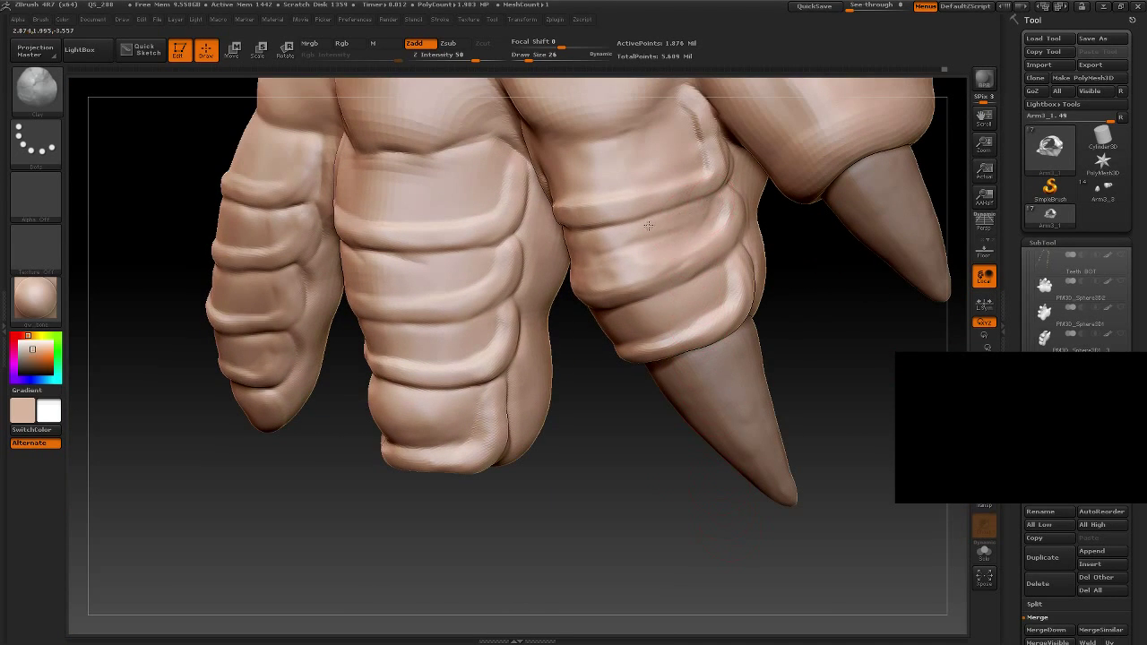
left_click_drag(619, 271, 599, 236)
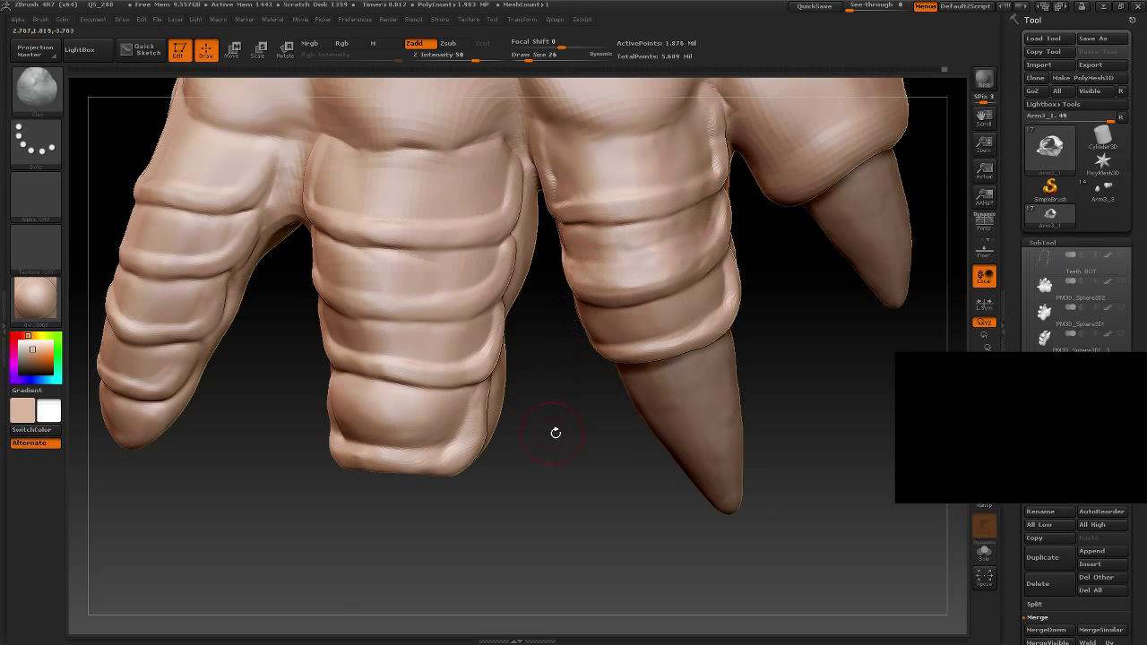
left_click_drag(556, 433, 605, 209)
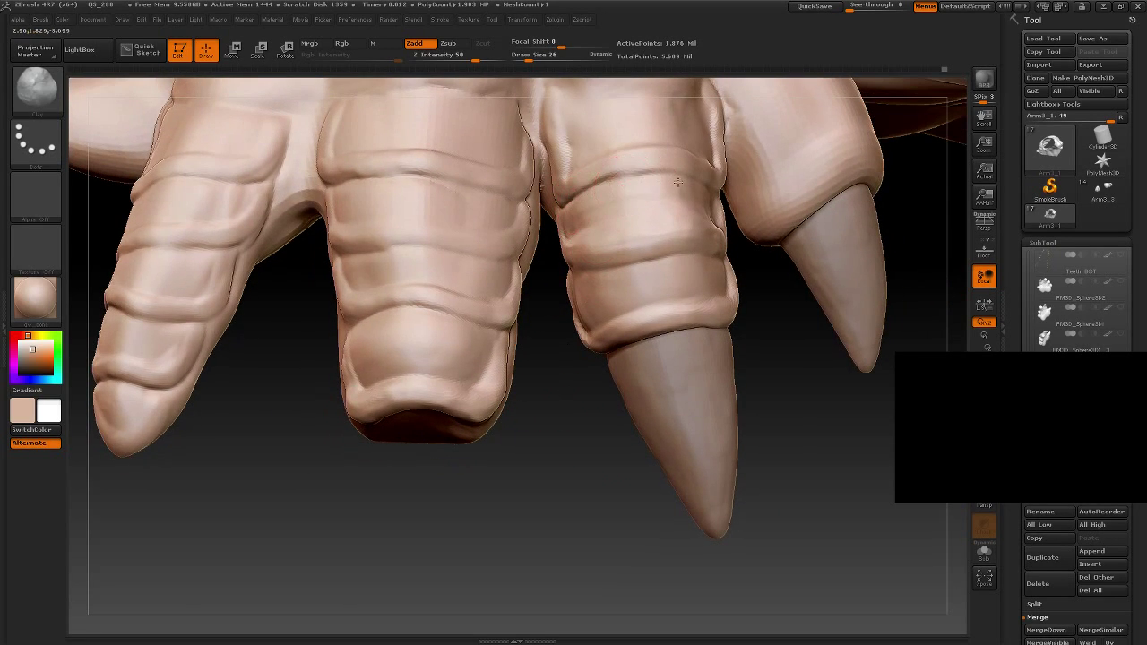
left_click_drag(625, 230, 573, 230)
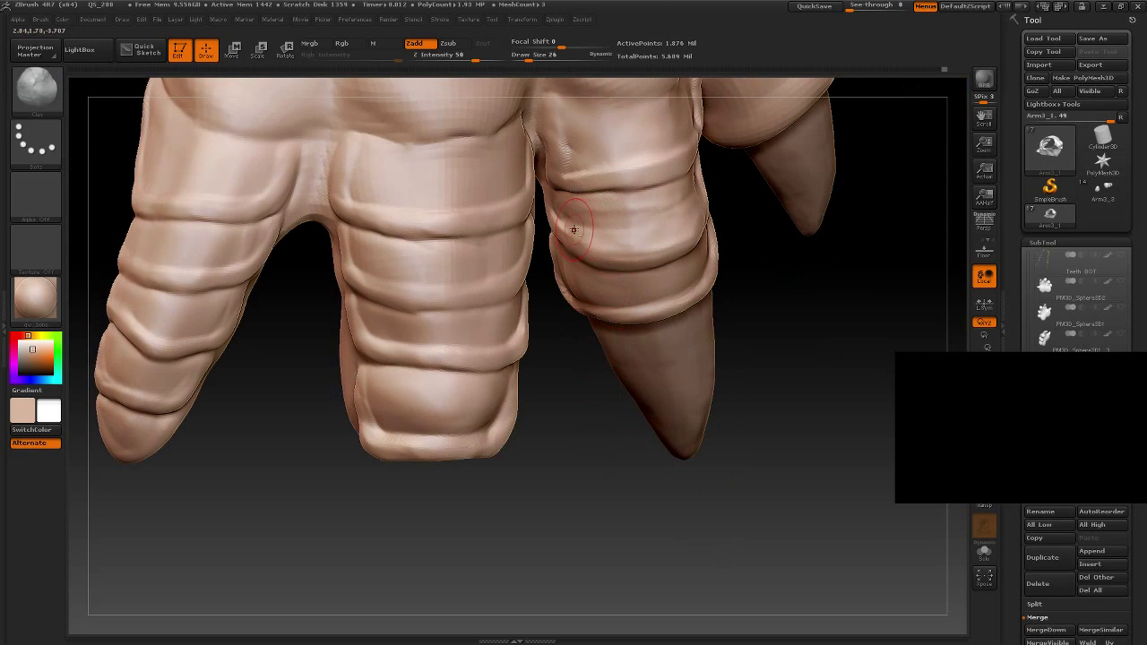
left_click_drag(568, 314, 573, 505)
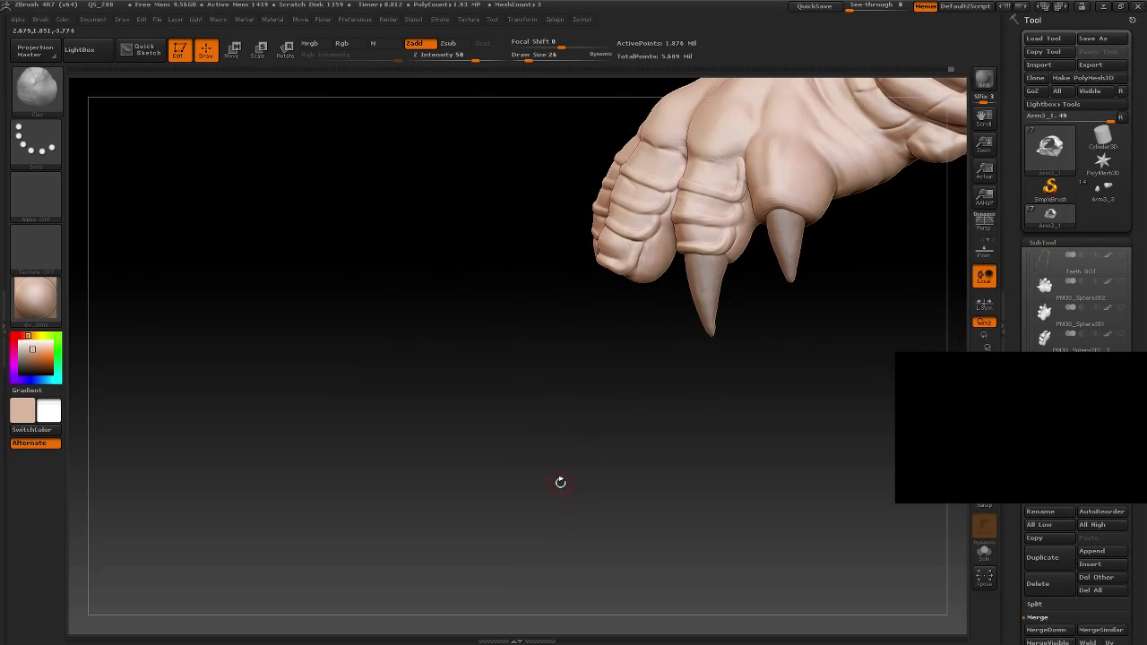
mouse_move(547, 479)
left_mouse_down()
mouse_move(638, 584)
mouse_move(380, 475)
mouse_move(482, 466)
mouse_move(481, 492)
mouse_move(462, 506)
mouse_move(553, 382)
left_mouse_up()
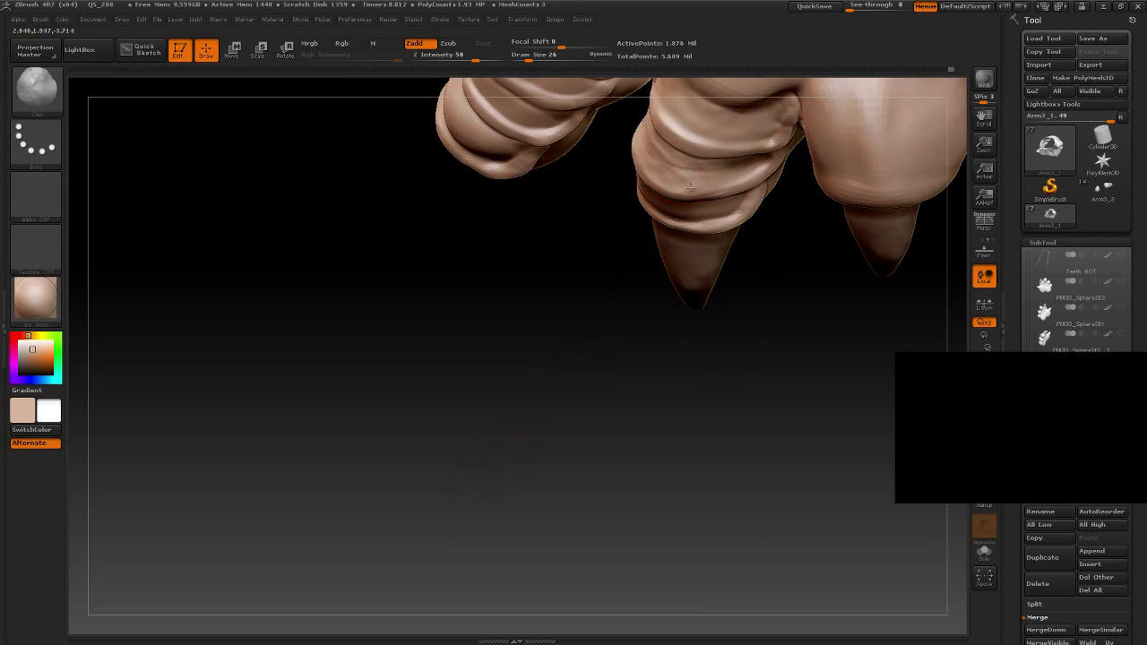
left_click_drag(643, 259, 577, 269)
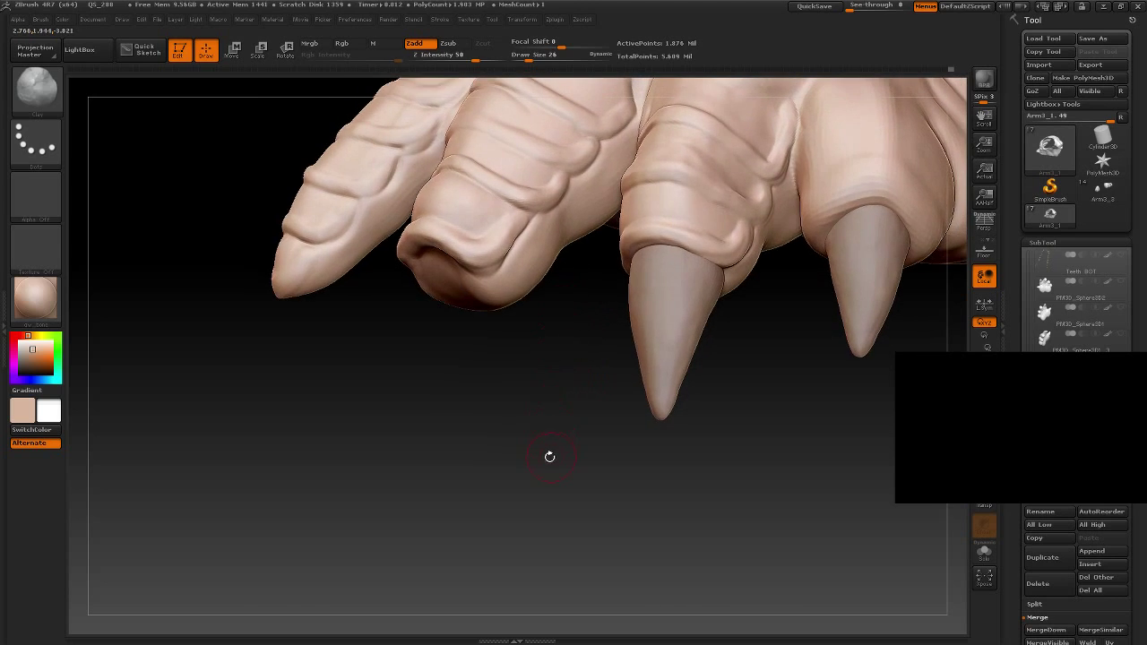
mouse_move(550, 456)
left_mouse_down()
mouse_move(666, 504)
mouse_move(609, 499)
mouse_move(466, 383)
mouse_move(389, 350)
mouse_move(396, 383)
mouse_move(622, 261)
left_mouse_up()
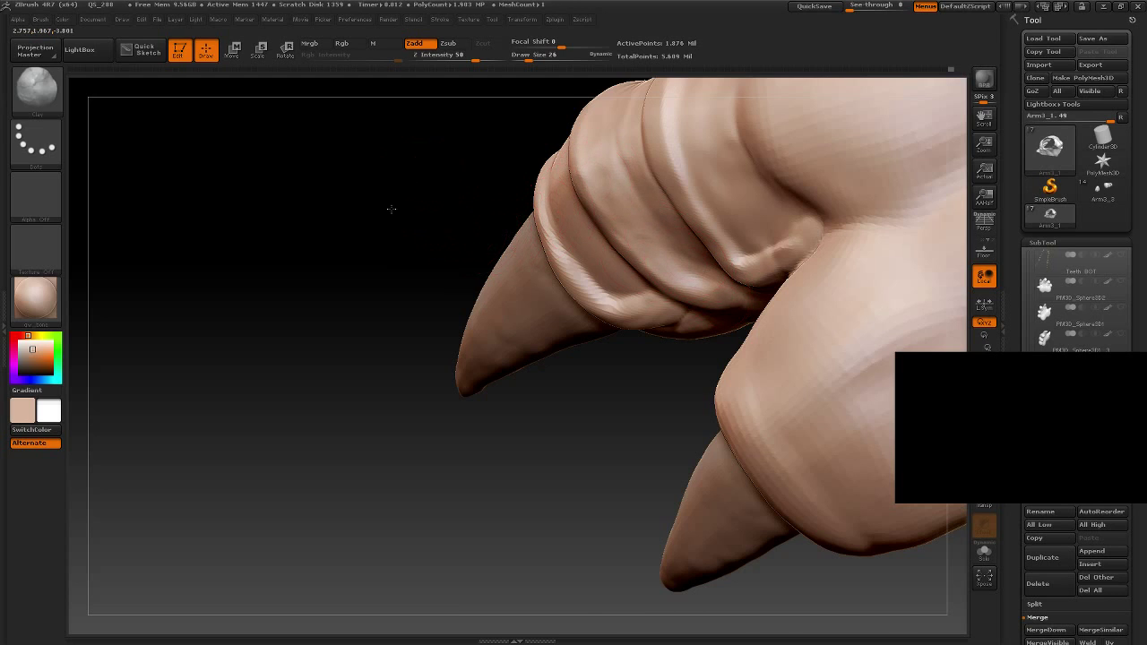
mouse_move(391, 209)
left_mouse_down()
mouse_move(349, 248)
mouse_move(529, 259)
left_mouse_up()
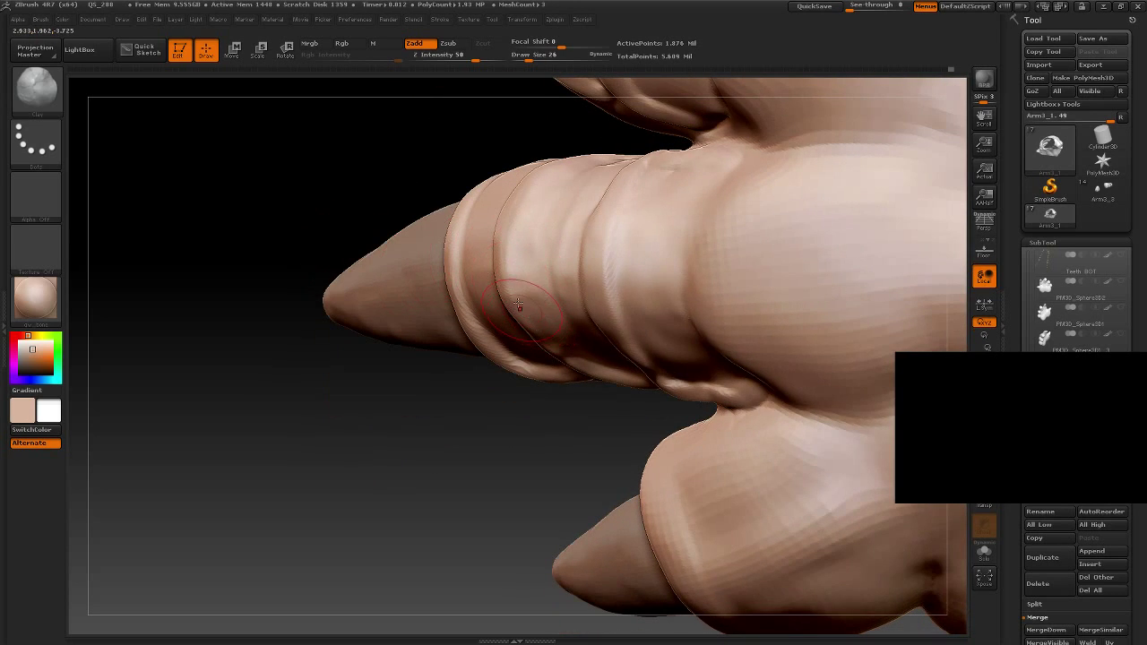
mouse_move(376, 385)
left_mouse_down()
mouse_move(323, 233)
mouse_move(430, 266)
left_mouse_up()
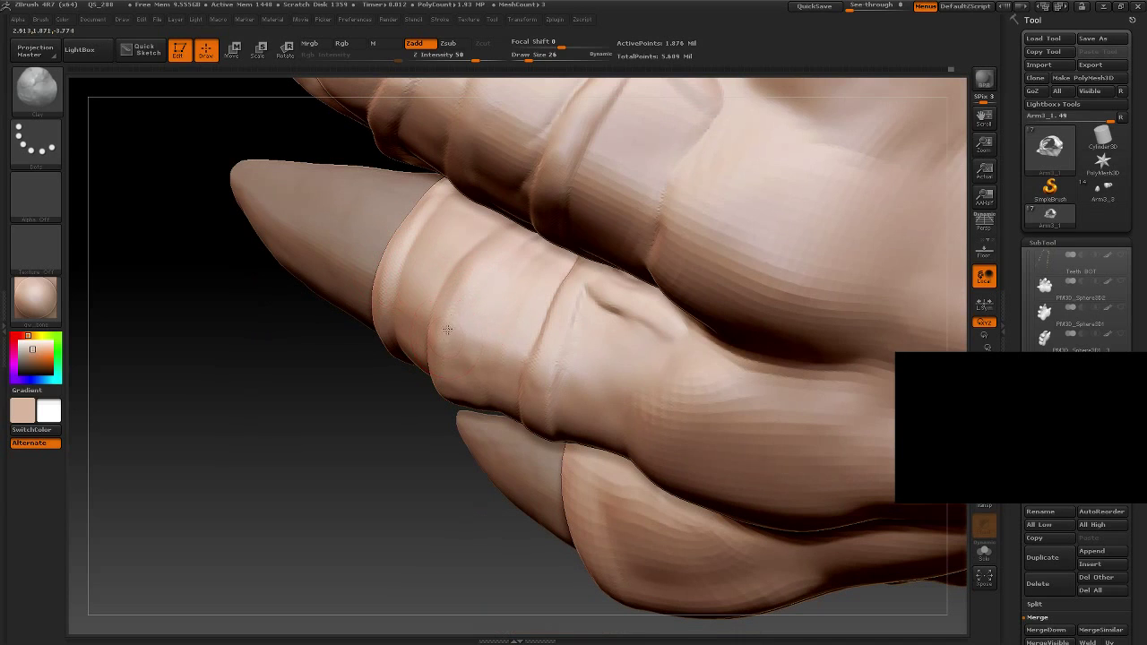
left_click_drag(371, 436, 483, 267)
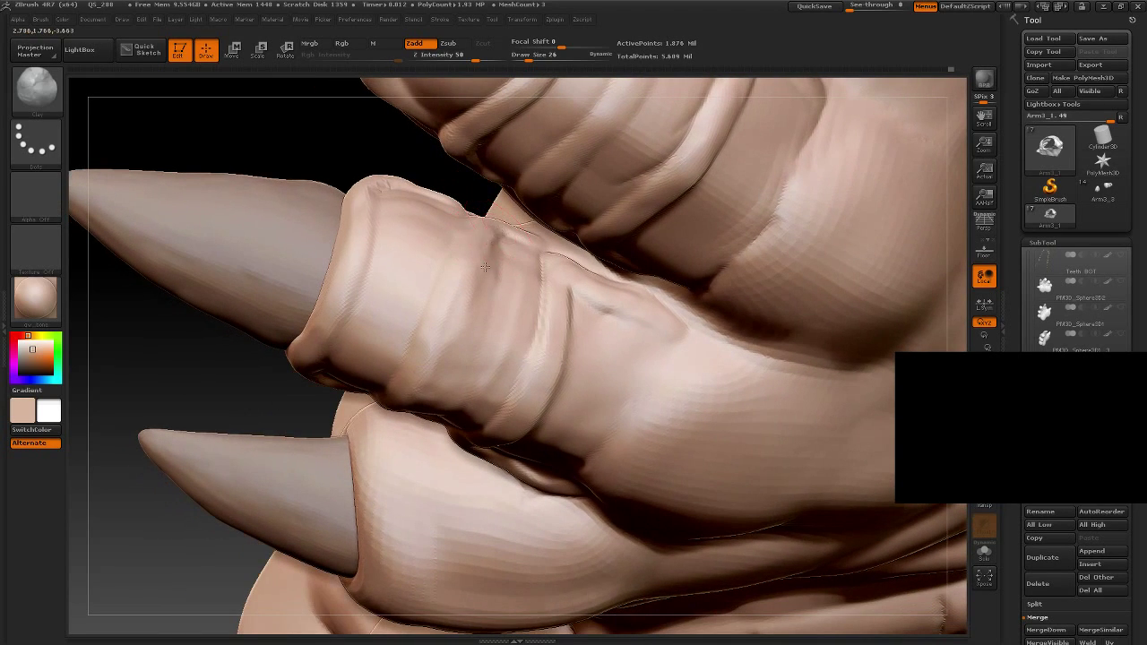
mouse_move(302, 169)
left_mouse_down()
mouse_move(445, 491)
mouse_move(482, 516)
left_mouse_up()
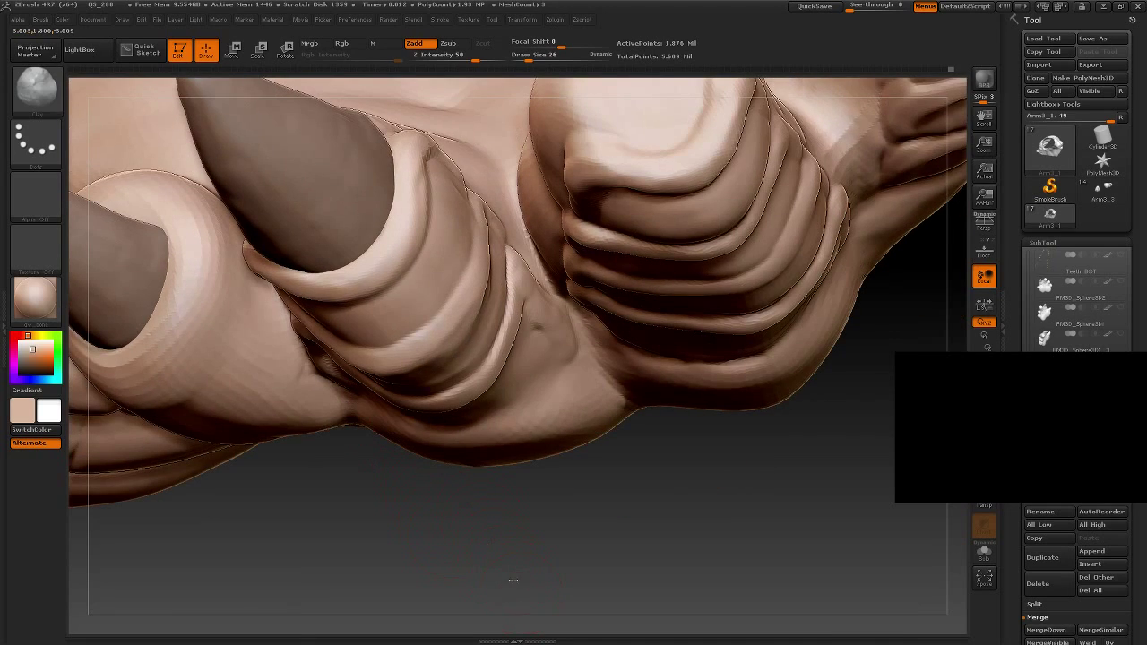
mouse_move(514, 579)
left_mouse_down()
mouse_move(834, 423)
mouse_move(730, 435)
mouse_move(645, 373)
mouse_move(653, 402)
mouse_move(758, 287)
mouse_move(704, 305)
mouse_move(683, 379)
mouse_move(694, 480)
mouse_move(417, 473)
mouse_move(436, 448)
mouse_move(573, 529)
mouse_move(632, 515)
left_mouse_up()
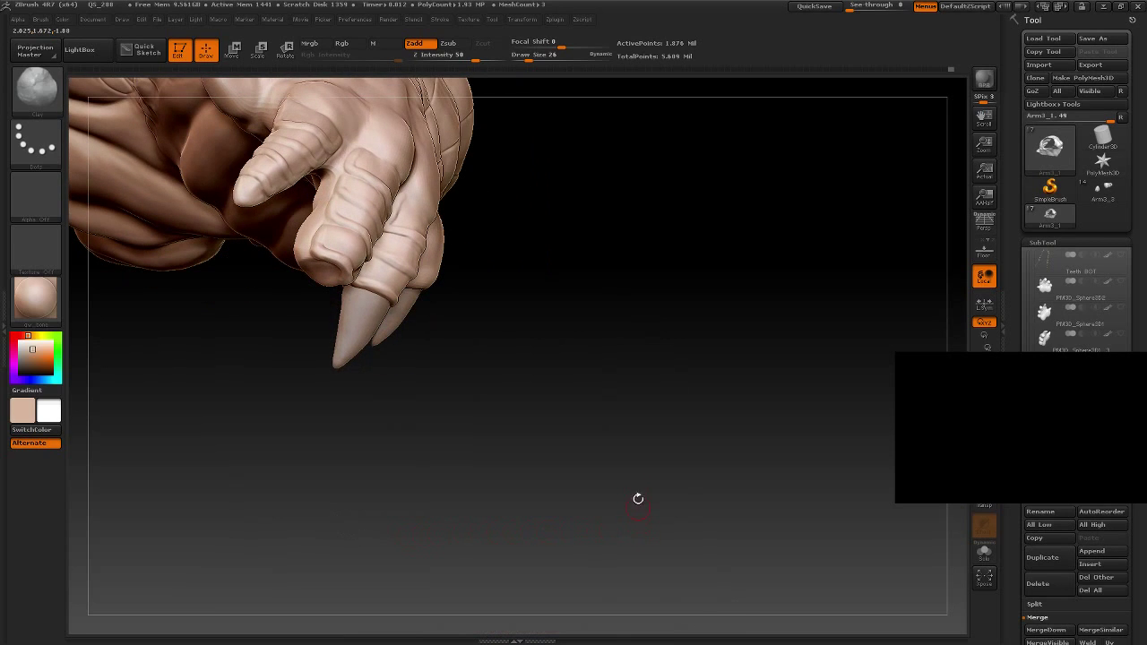
mouse_move(588, 307)
left_mouse_down()
mouse_move(602, 320)
mouse_move(617, 310)
mouse_move(574, 299)
mouse_move(551, 345)
left_mouse_up()
mouse_move(430, 410)
left_mouse_down("alt")
mouse_move(530, 497)
mouse_move(461, 479)
mouse_move(671, 377)
mouse_move(604, 456)
mouse_move(640, 328)
mouse_move(627, 282)
mouse_move(613, 305)
left_mouse_up("alt")
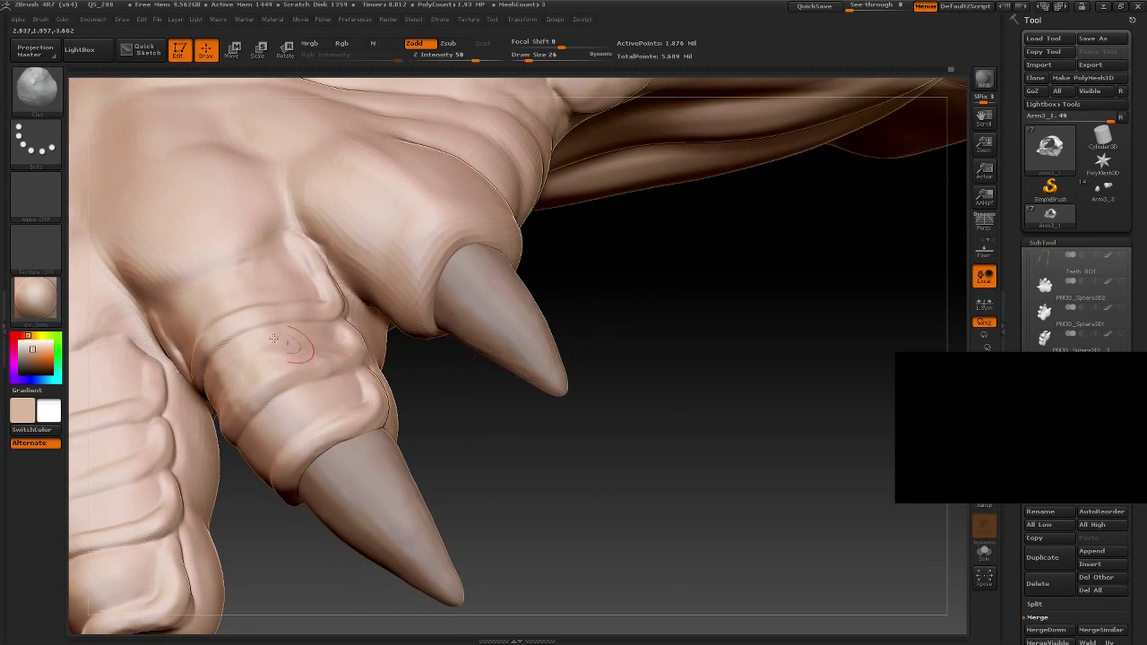
Step: Select the DamStandard brush set to Zsub at Z Intensity 33
left_click(39, 88)
left_click(107, 104)
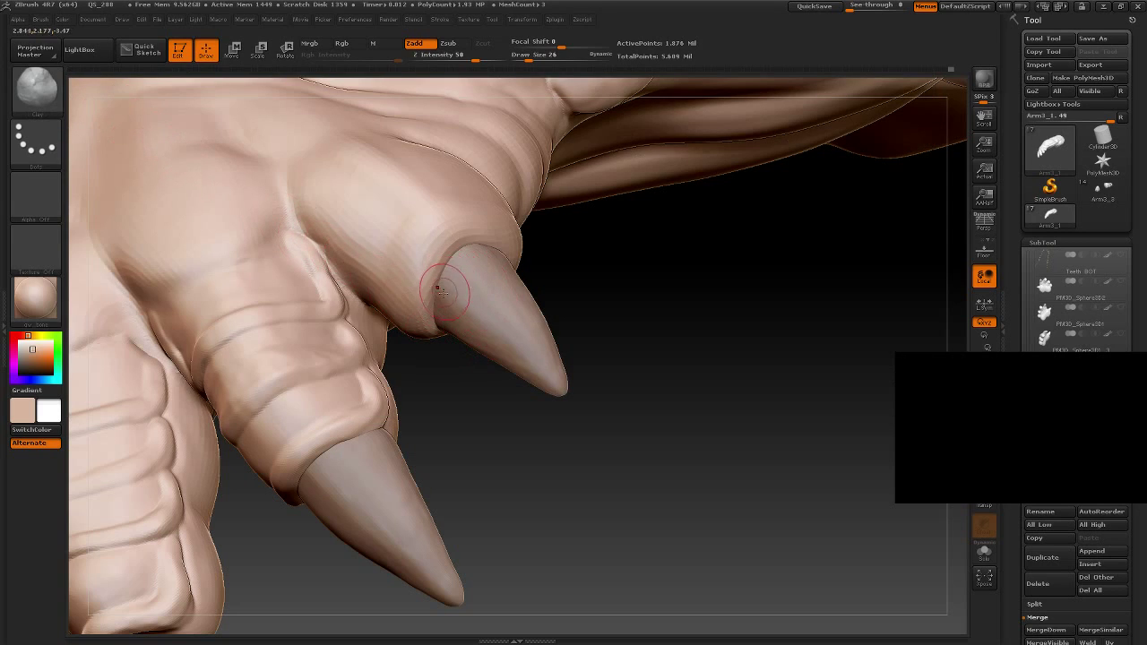
left_click(36, 88)
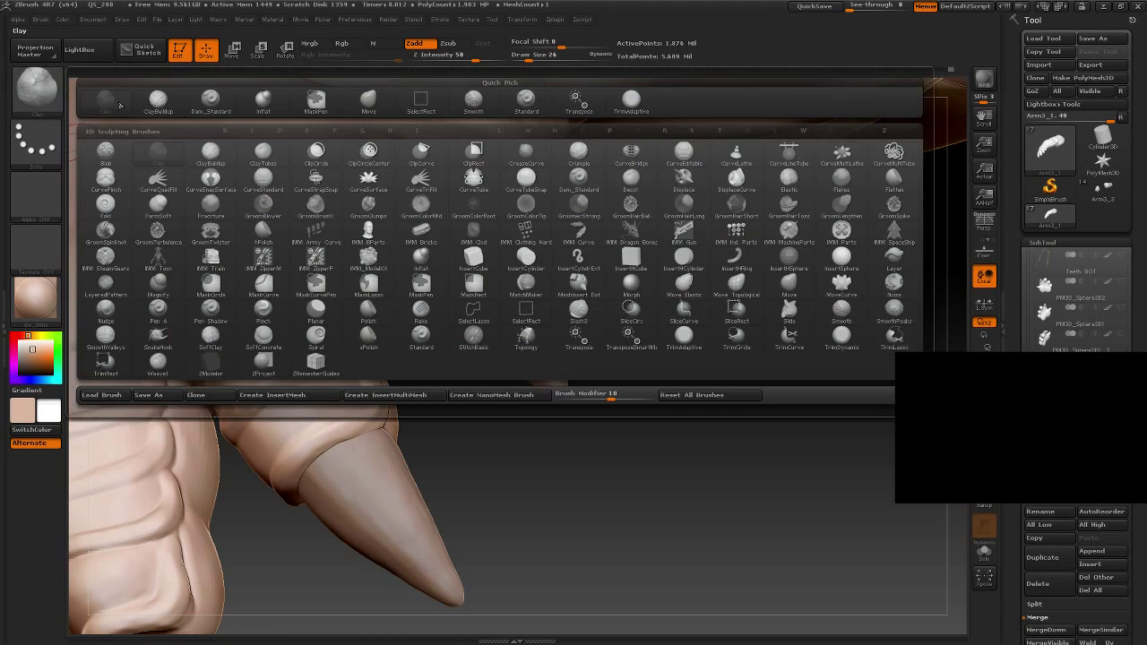
left_click(227, 106)
Step: Carve a deeper groove down the finger beside the claw base, then orbit to check it
mouse_move(725, 389)
left_mouse_down()
mouse_move(669, 481)
mouse_move(721, 481)
mouse_move(676, 404)
mouse_move(564, 327)
left_mouse_up()
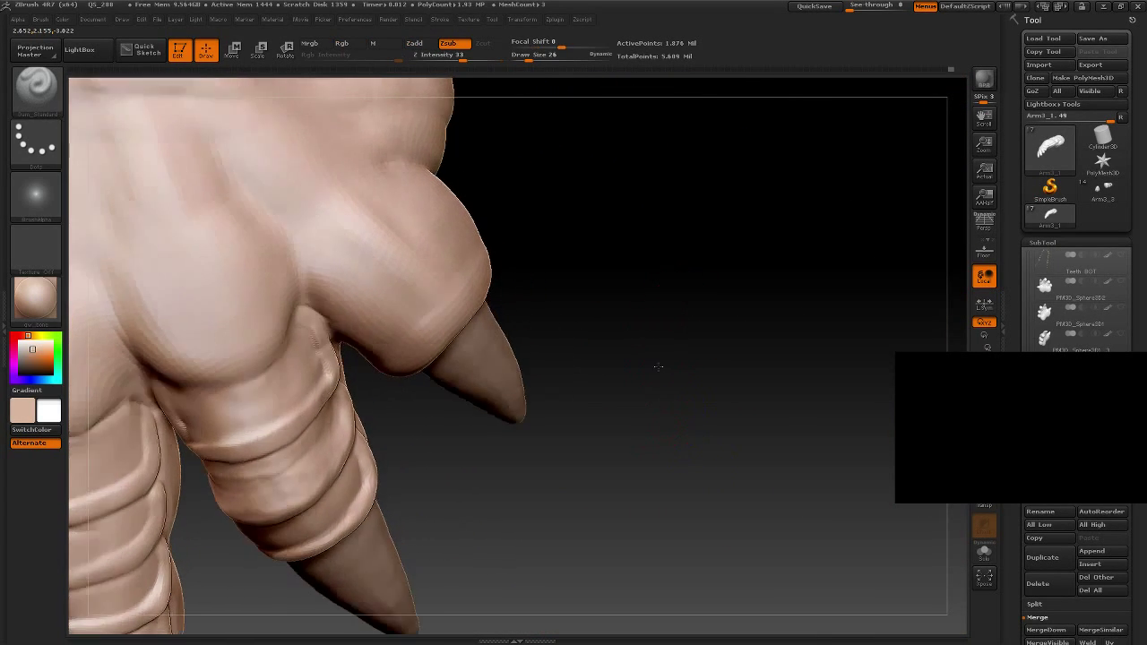
left_click_drag(312, 287, 327, 309)
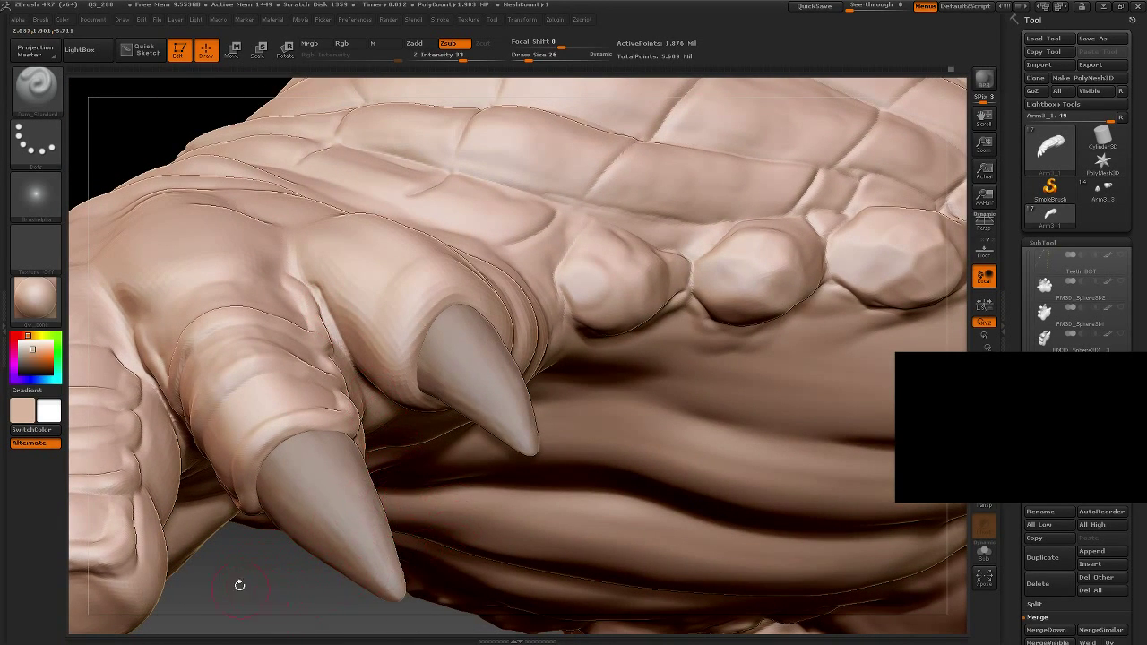
mouse_move(239, 585)
left_mouse_down()
mouse_move(325, 543)
mouse_move(392, 192)
mouse_move(405, 371)
left_mouse_up()
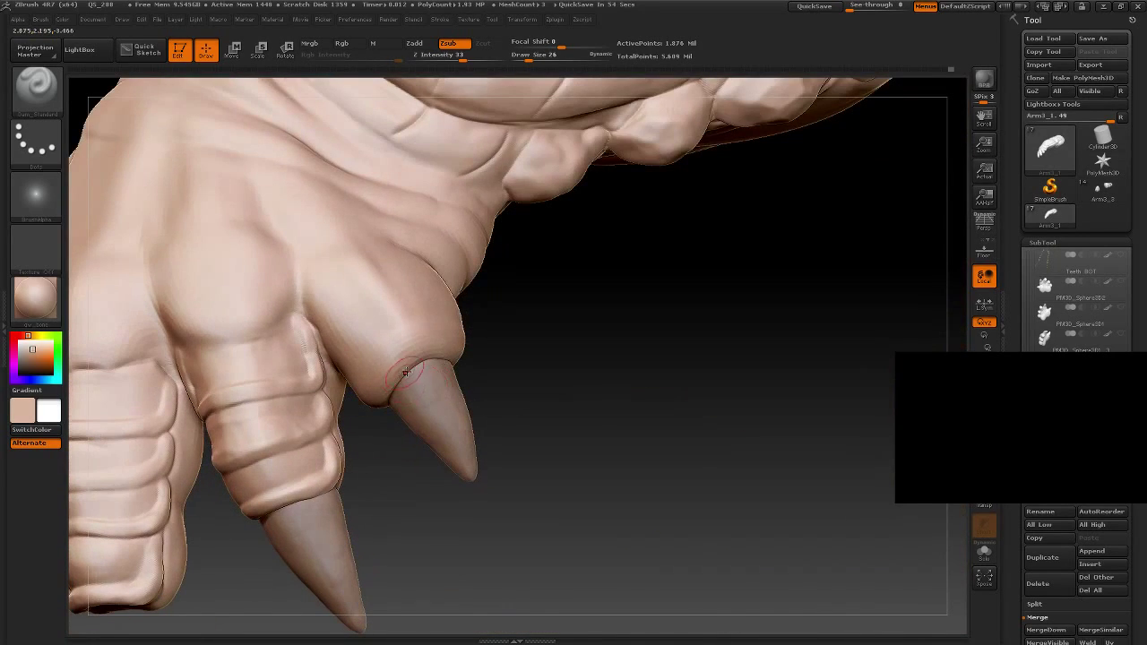
left_click_drag(556, 358, 383, 302)
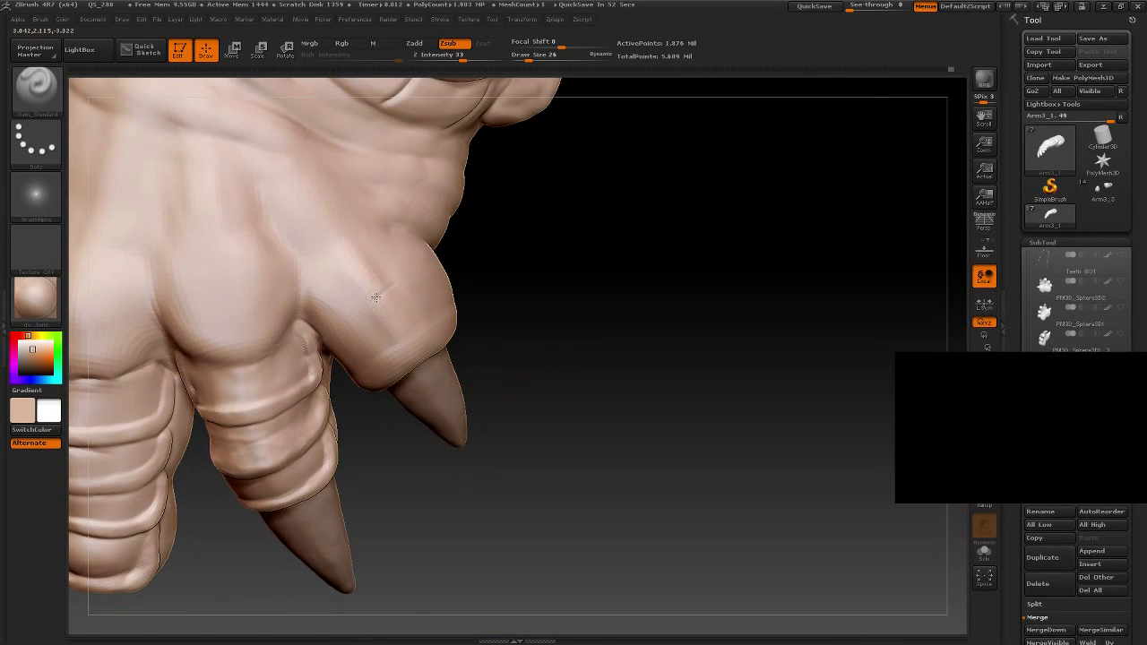
left_click_drag(538, 260, 383, 287)
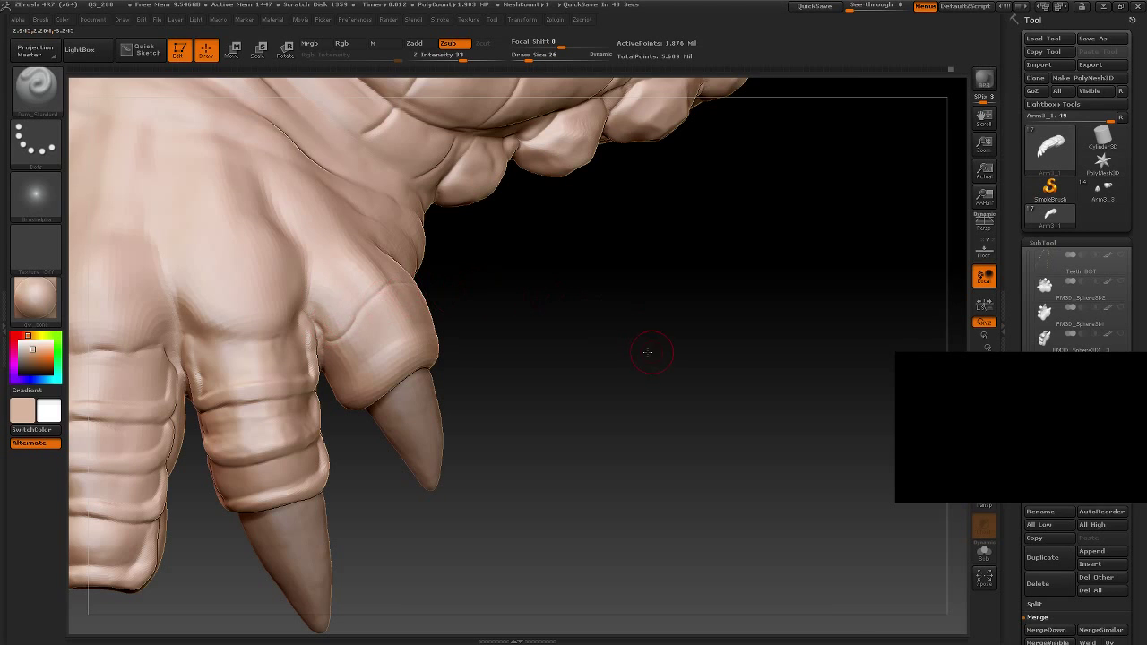
mouse_move(642, 350)
left_mouse_down()
mouse_move(648, 400)
mouse_move(604, 470)
mouse_move(648, 492)
mouse_move(471, 354)
left_mouse_up()
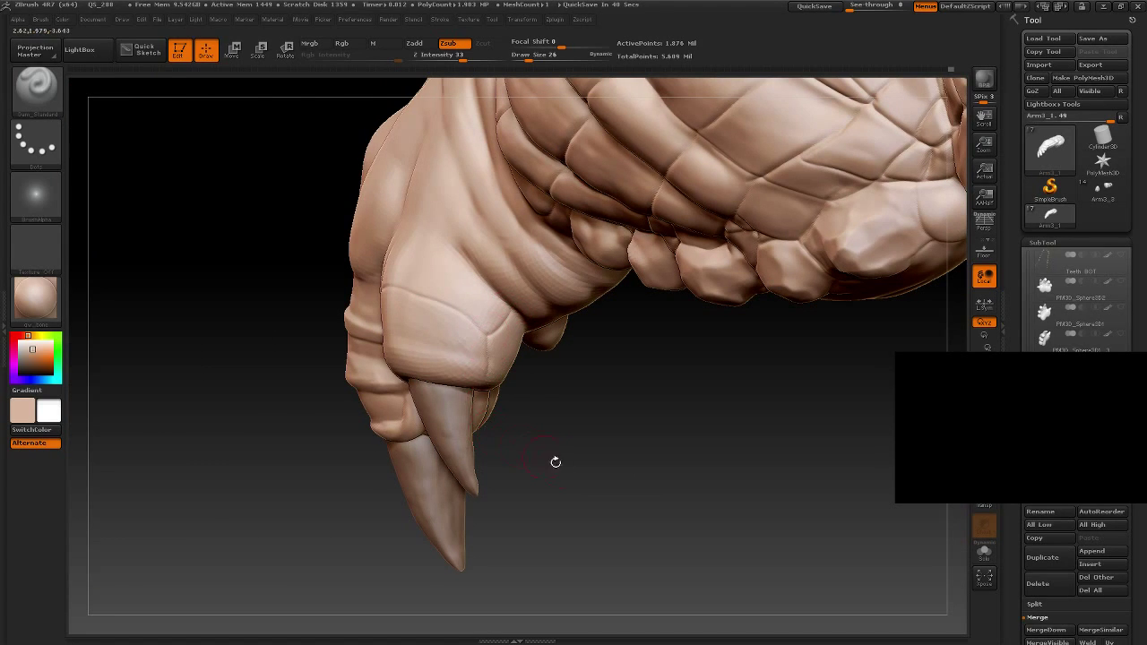
left_click_drag(556, 461, 624, 480, "alt")
Step: Orbit and zoom around the hand to frame a close view of the finger knuckles
left_click_drag(554, 425, 465, 401)
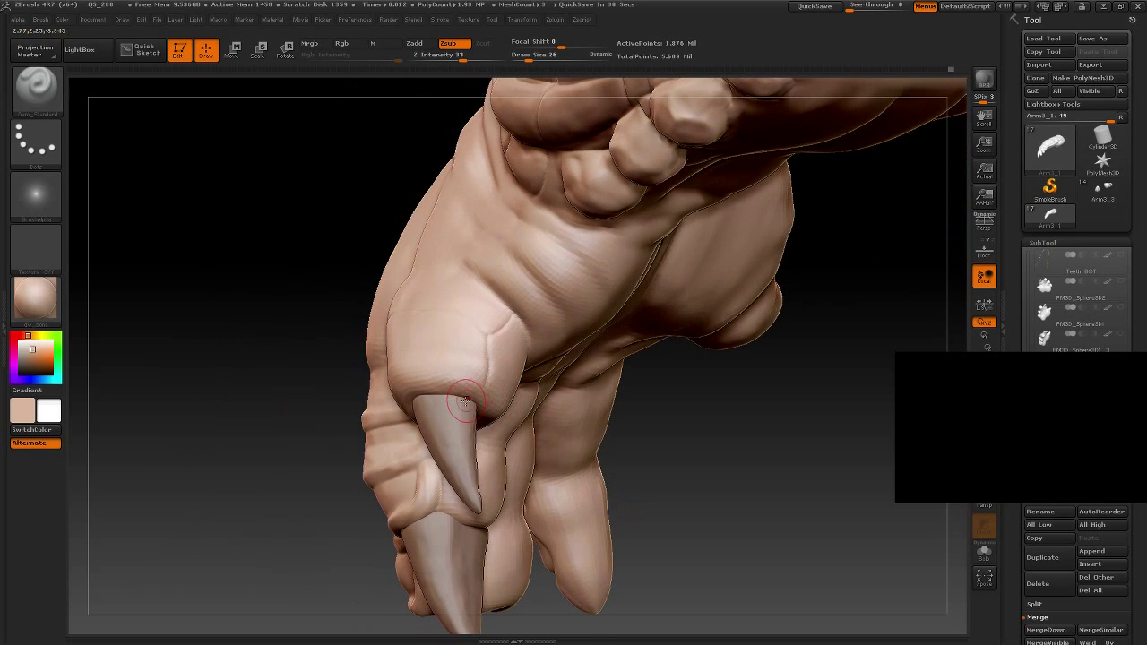
left_click_drag(696, 457, 371, 279)
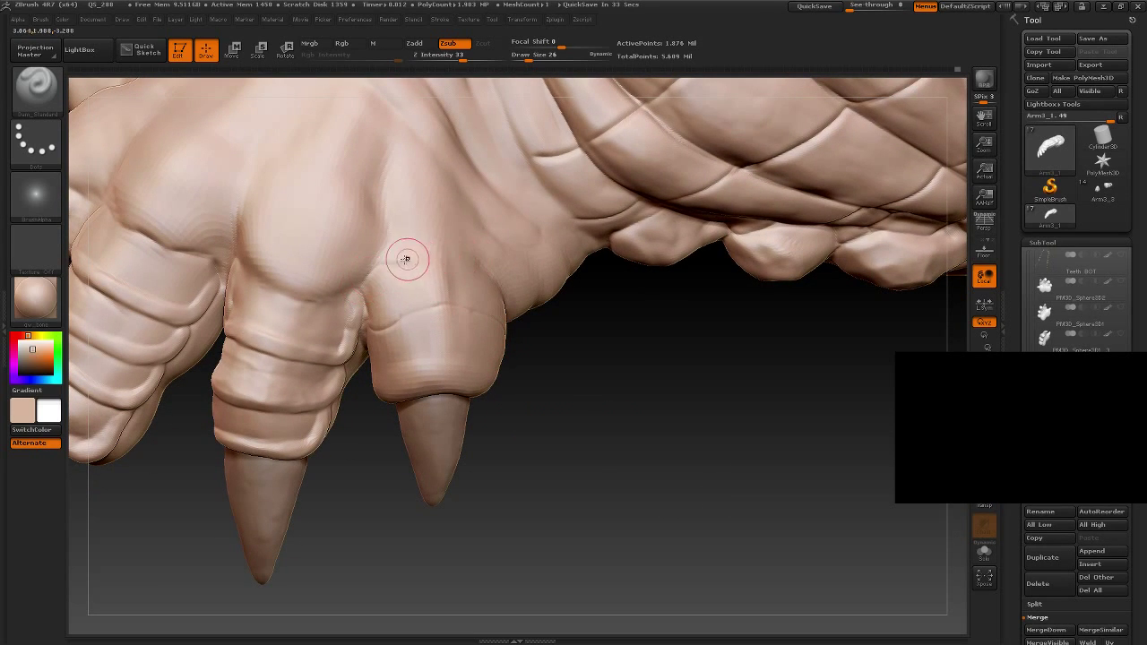
mouse_move(632, 414)
left_mouse_down()
mouse_move(460, 258)
mouse_move(508, 275)
left_mouse_up()
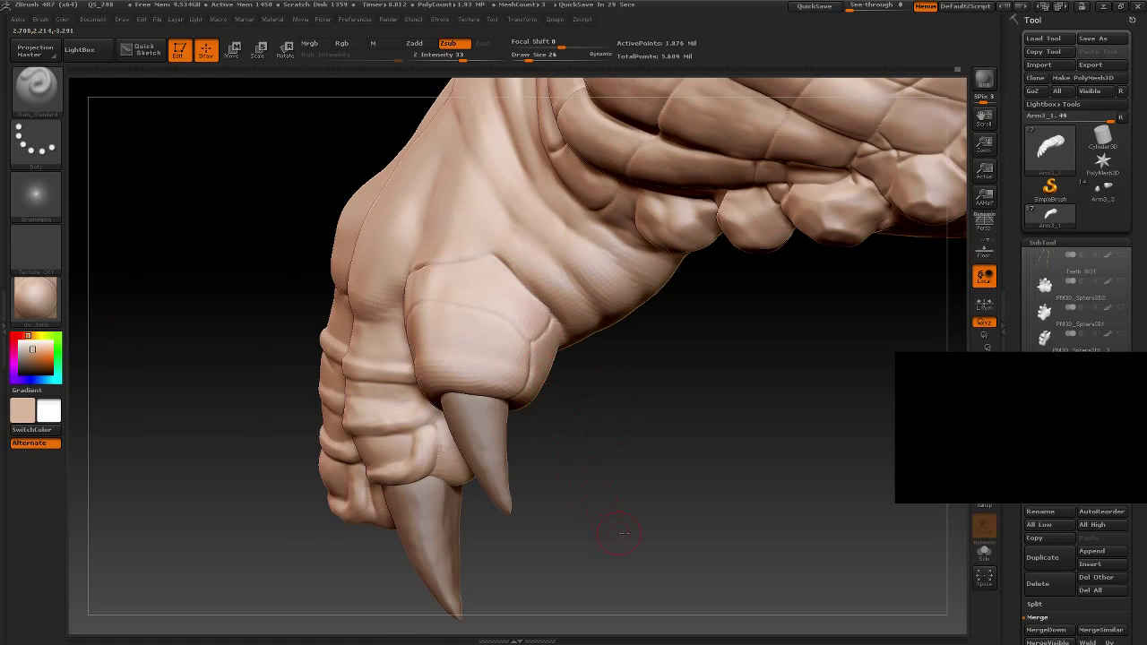
left_click_drag(624, 533, 618, 370)
mouse_move(307, 213)
left_mouse_down()
mouse_move(282, 173)
mouse_move(437, 280)
left_mouse_up()
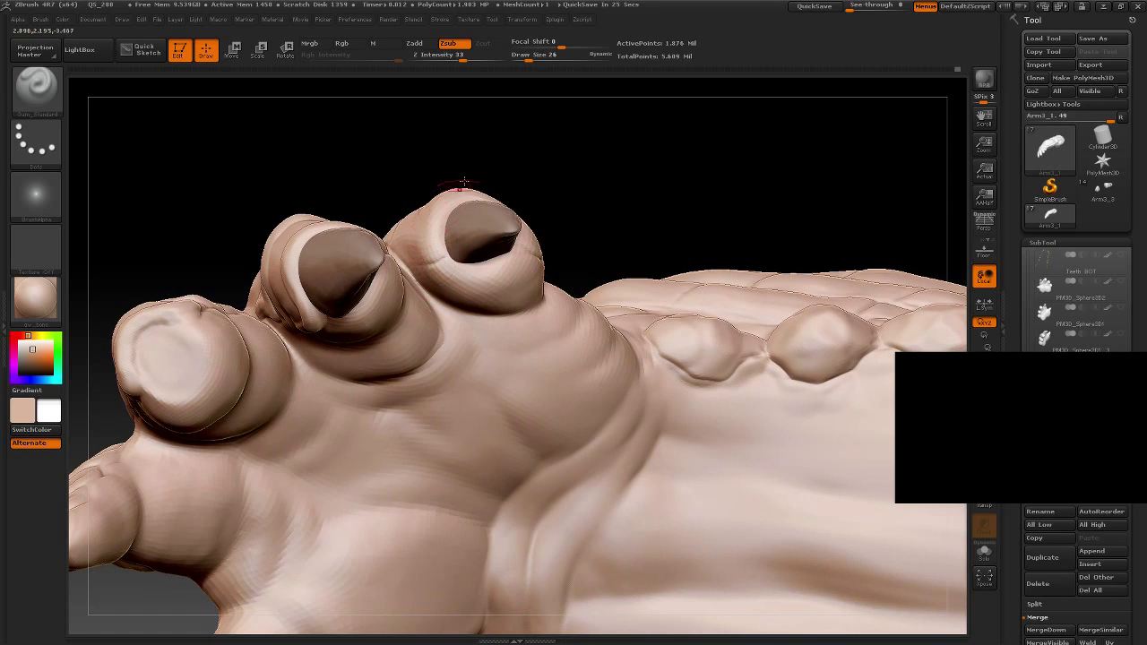
mouse_move(463, 183)
left_mouse_down()
mouse_move(574, 167)
mouse_move(397, 197)
left_mouse_up()
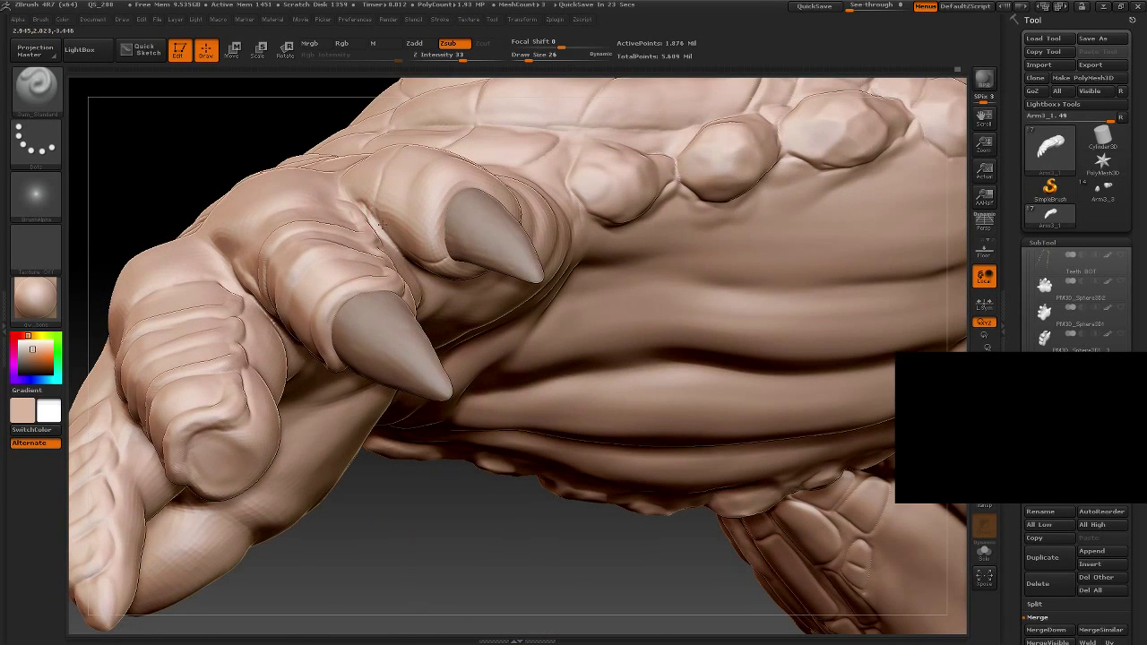
left_click_drag(429, 568, 534, 526)
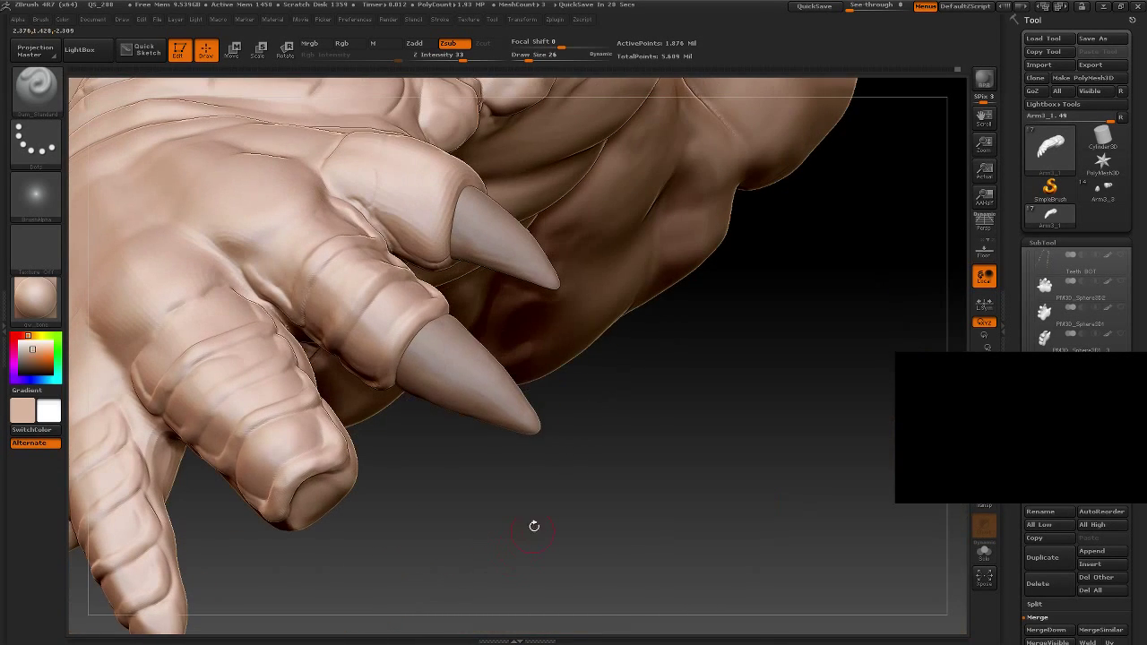
mouse_move(720, 469)
left_mouse_down()
mouse_move(716, 454)
mouse_move(729, 474)
mouse_move(717, 464)
mouse_move(755, 379)
mouse_move(727, 413)
mouse_move(730, 445)
mouse_move(706, 379)
left_mouse_up()
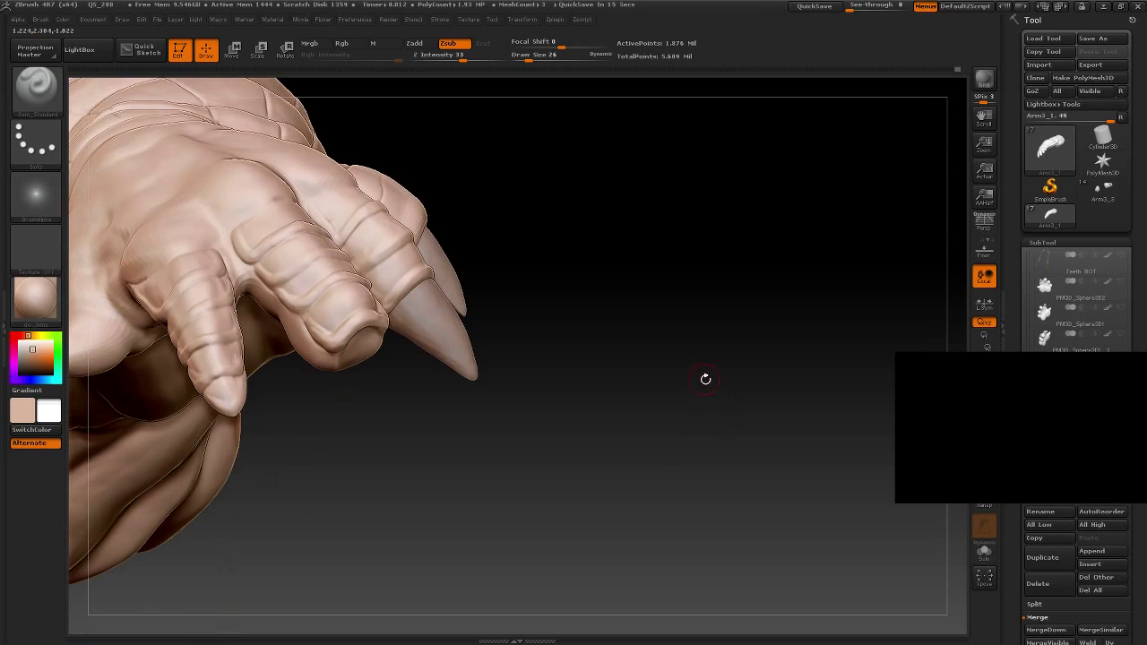
mouse_move(614, 235)
left_mouse_down()
mouse_move(666, 275)
mouse_move(665, 231)
mouse_move(437, 301)
left_mouse_up()
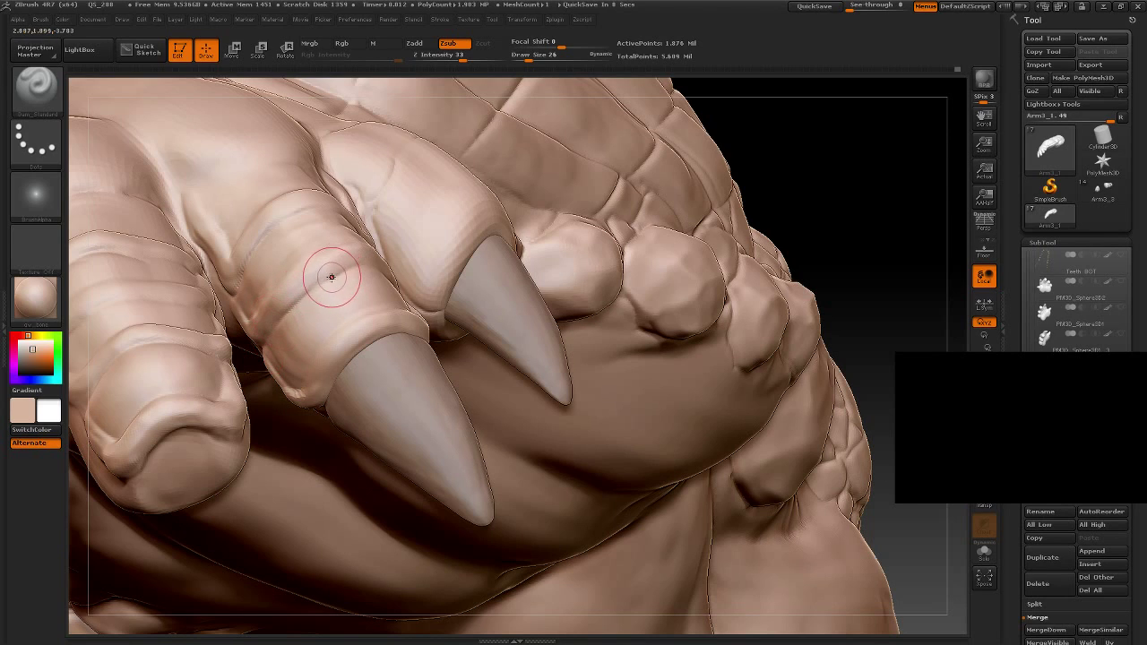
left_click_drag(814, 203, 696, 233)
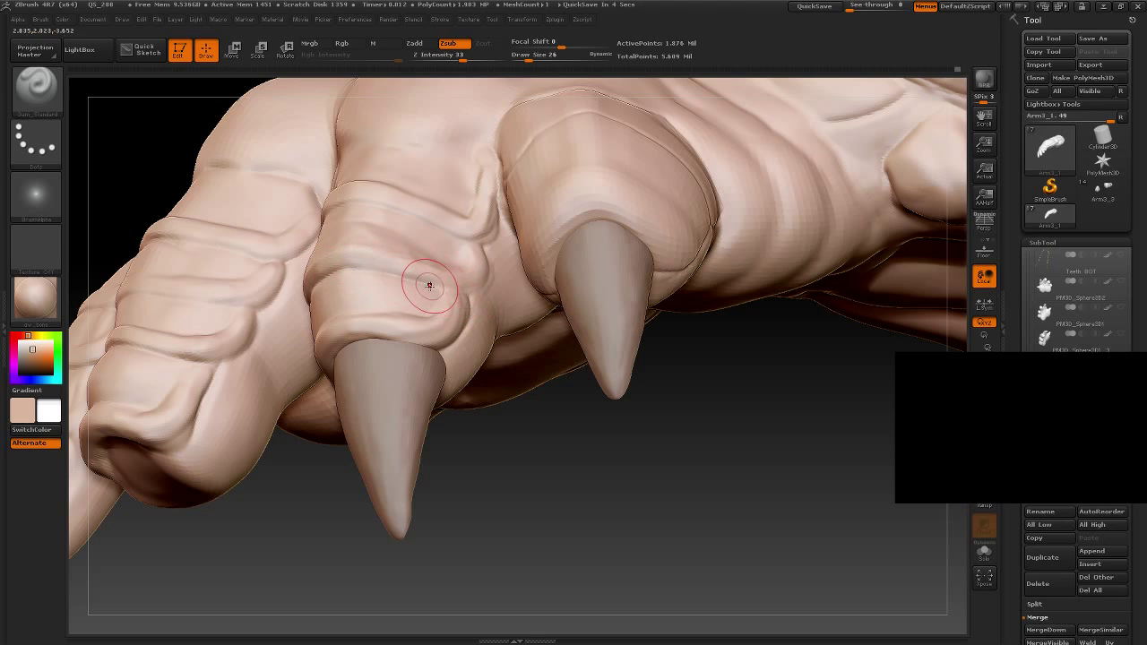
mouse_move(533, 477)
left_mouse_down()
mouse_move(538, 510)
mouse_move(594, 479)
mouse_move(573, 502)
left_mouse_up()
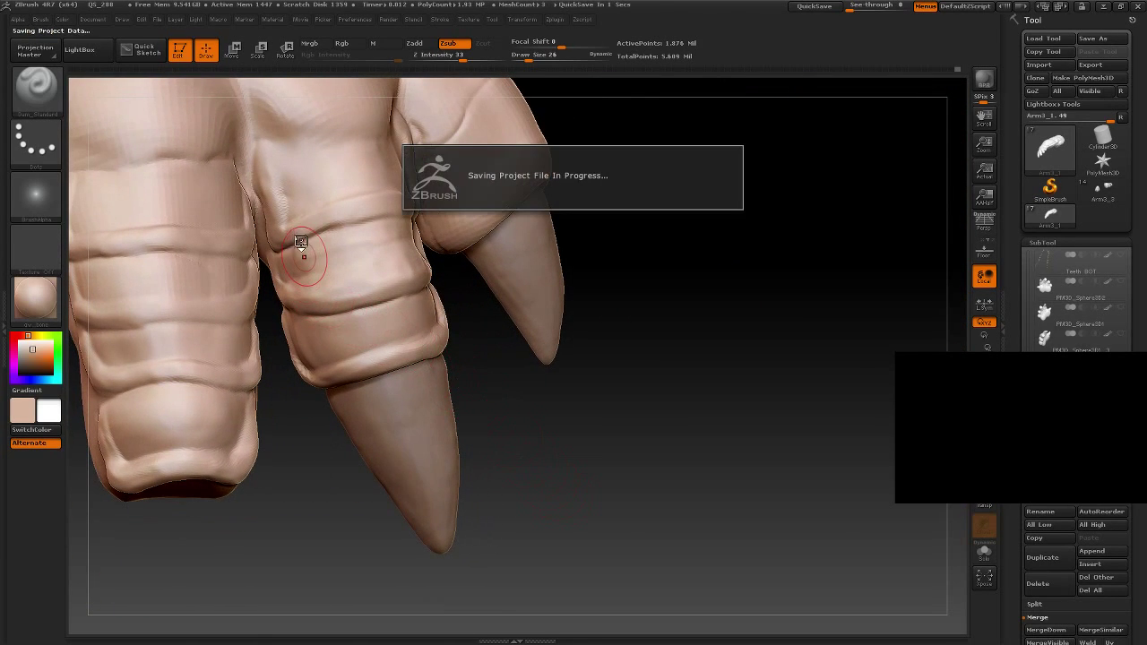
left_click_drag(555, 397, 529, 408)
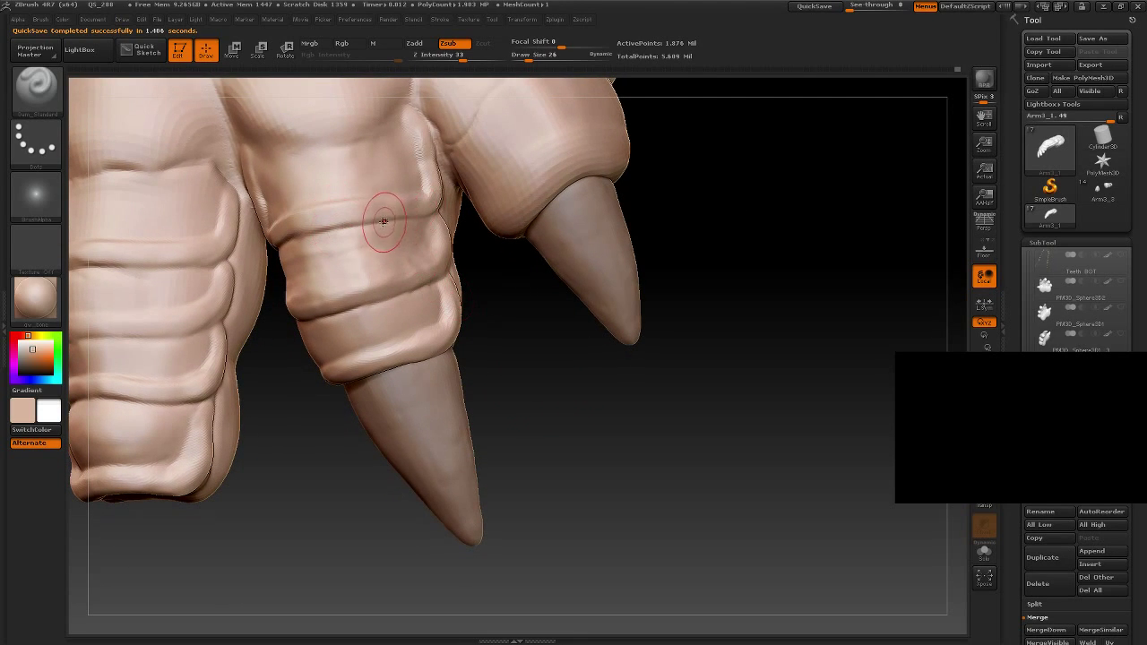
left_click_drag(496, 308, 447, 218)
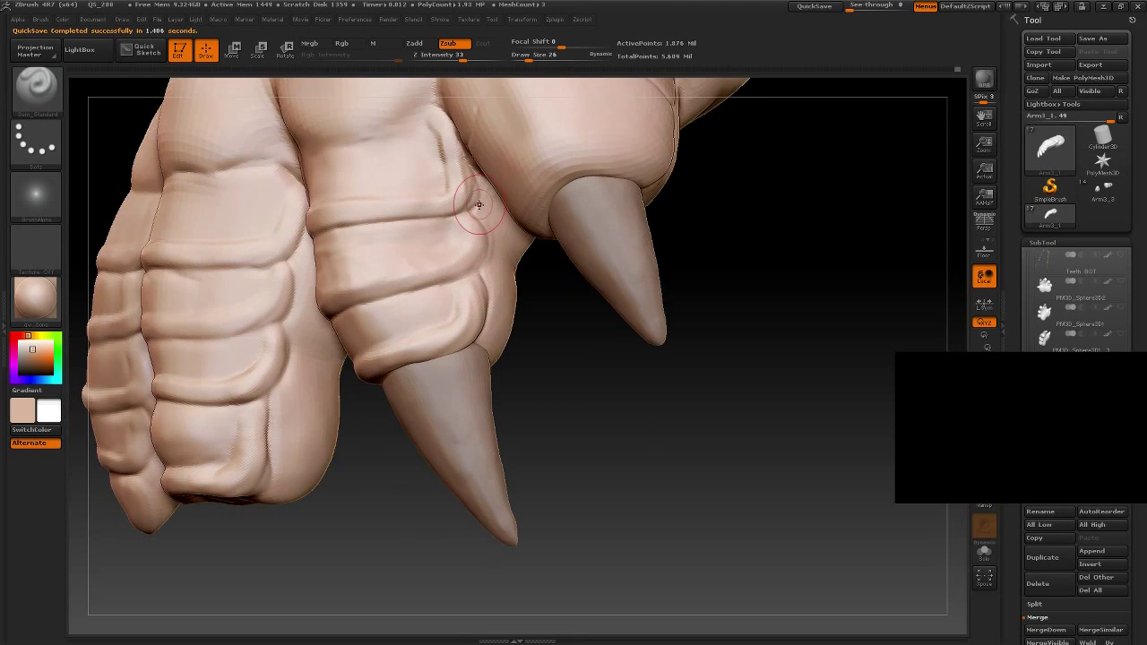
mouse_move(563, 376)
left_mouse_down()
mouse_move(666, 435)
mouse_move(661, 379)
mouse_move(729, 436)
mouse_move(803, 418)
mouse_move(719, 401)
left_mouse_up()
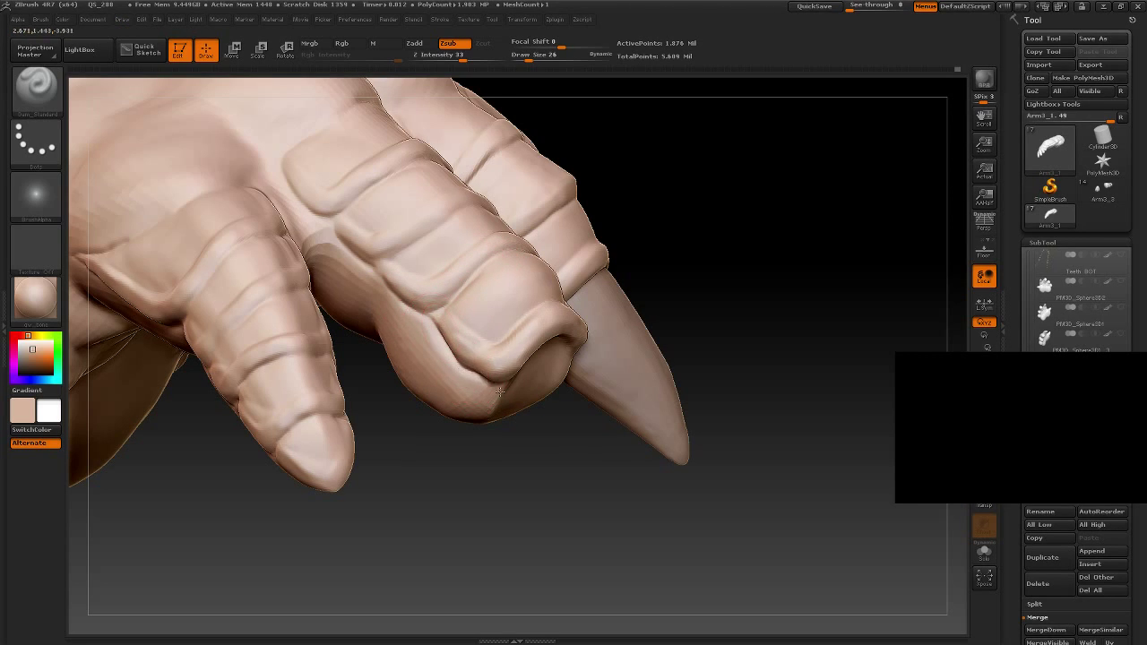
left_click_drag(806, 408, 591, 454)
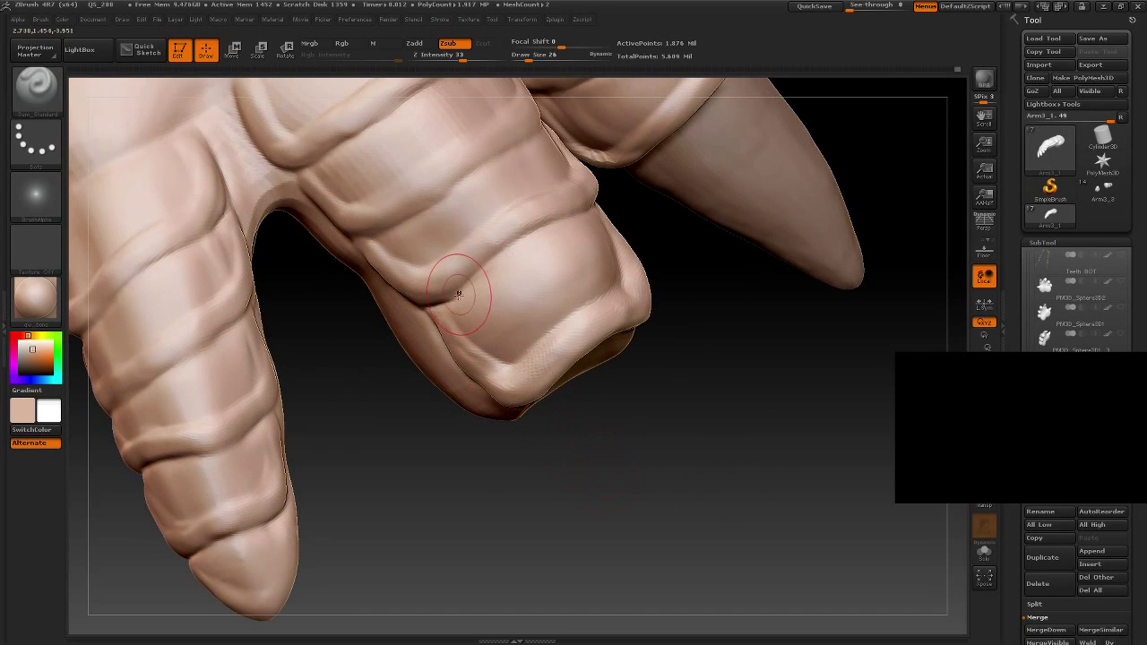
left_click_drag(512, 248, 461, 256)
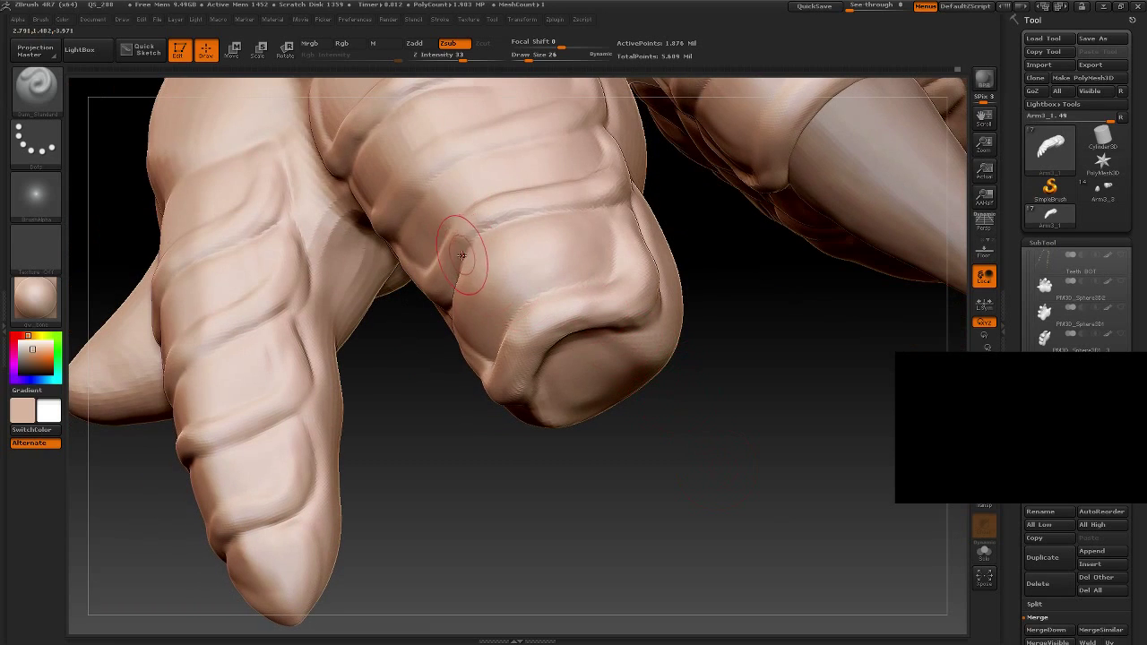
Step: Cut vertical DamStandard crease lines down the finger knuckles toward the claw bases
left_click_drag(528, 213, 530, 213)
left_click_drag(771, 315, 615, 200)
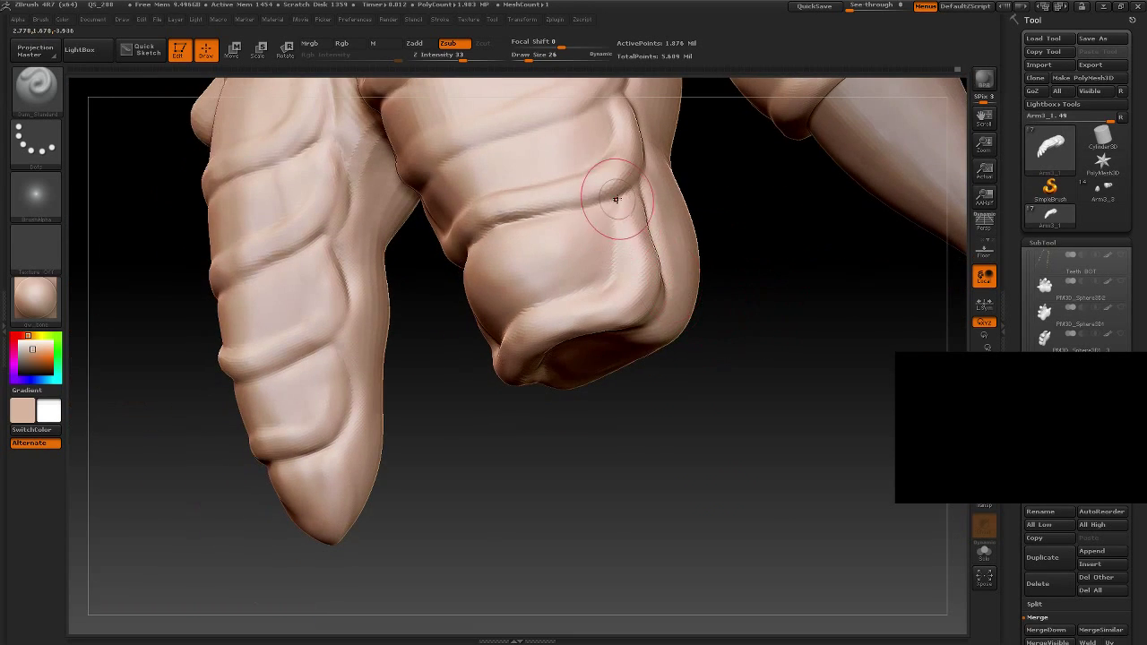
mouse_move(763, 336)
left_mouse_down()
mouse_move(654, 187)
mouse_move(657, 269)
left_mouse_up()
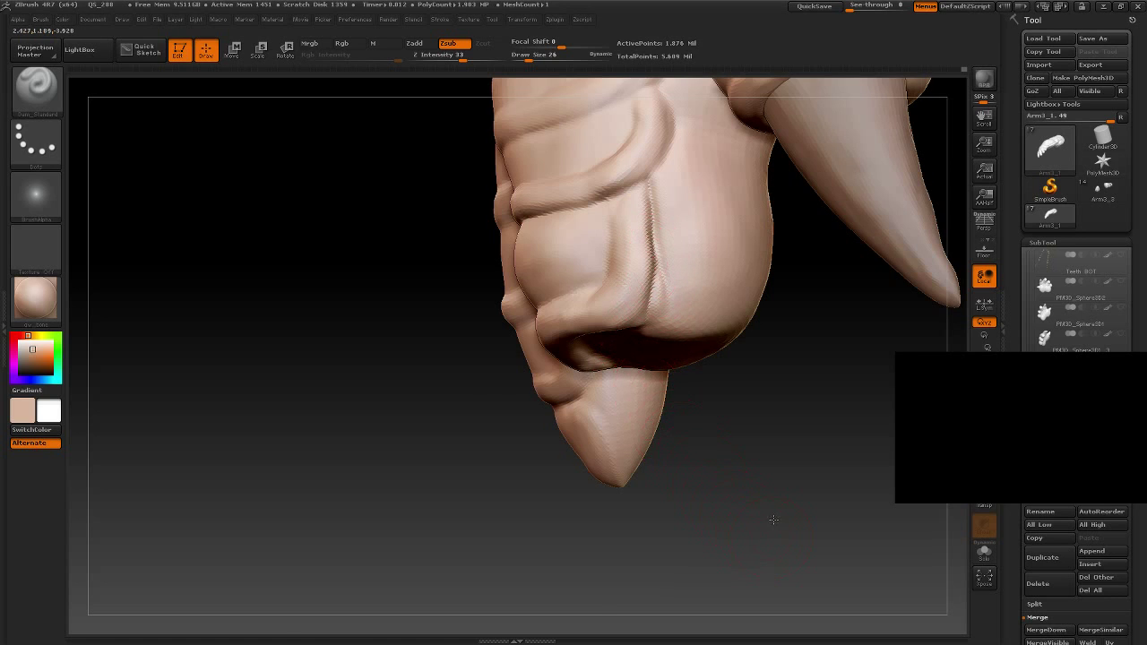
mouse_move(773, 520)
left_mouse_down()
mouse_move(828, 476)
mouse_move(786, 402)
mouse_move(791, 353)
mouse_move(752, 391)
mouse_move(776, 452)
mouse_move(457, 293)
mouse_move(491, 294)
left_mouse_up()
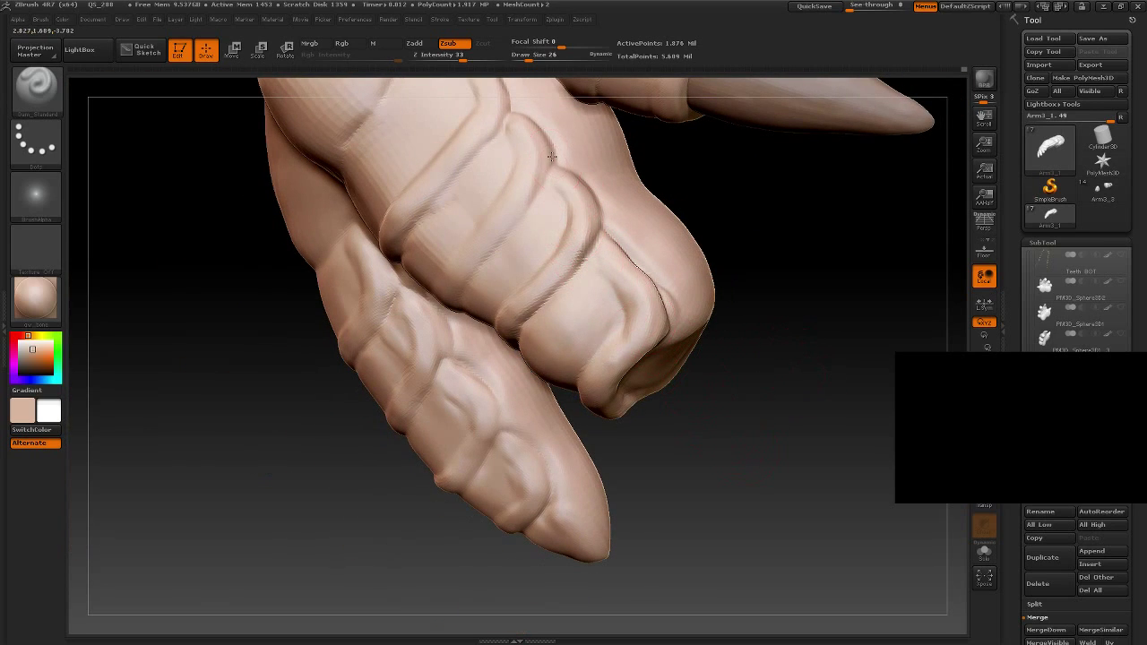
mouse_move(747, 438)
left_mouse_down()
mouse_move(786, 397)
mouse_move(576, 257)
mouse_move(702, 381)
left_mouse_up()
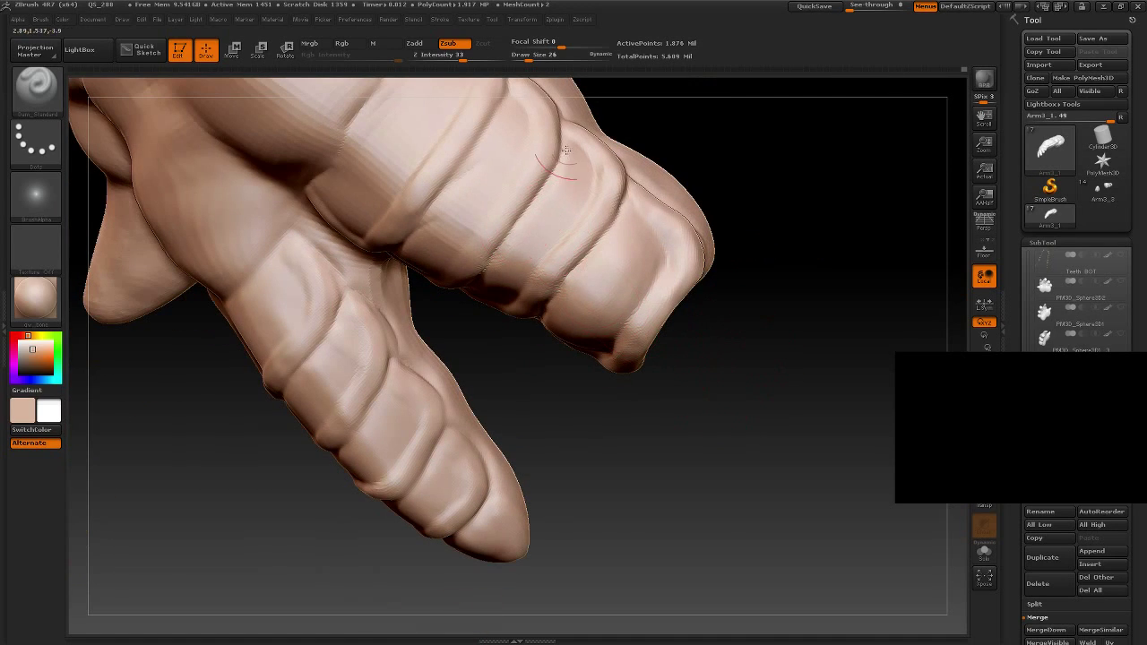
left_click_drag(802, 292, 559, 153)
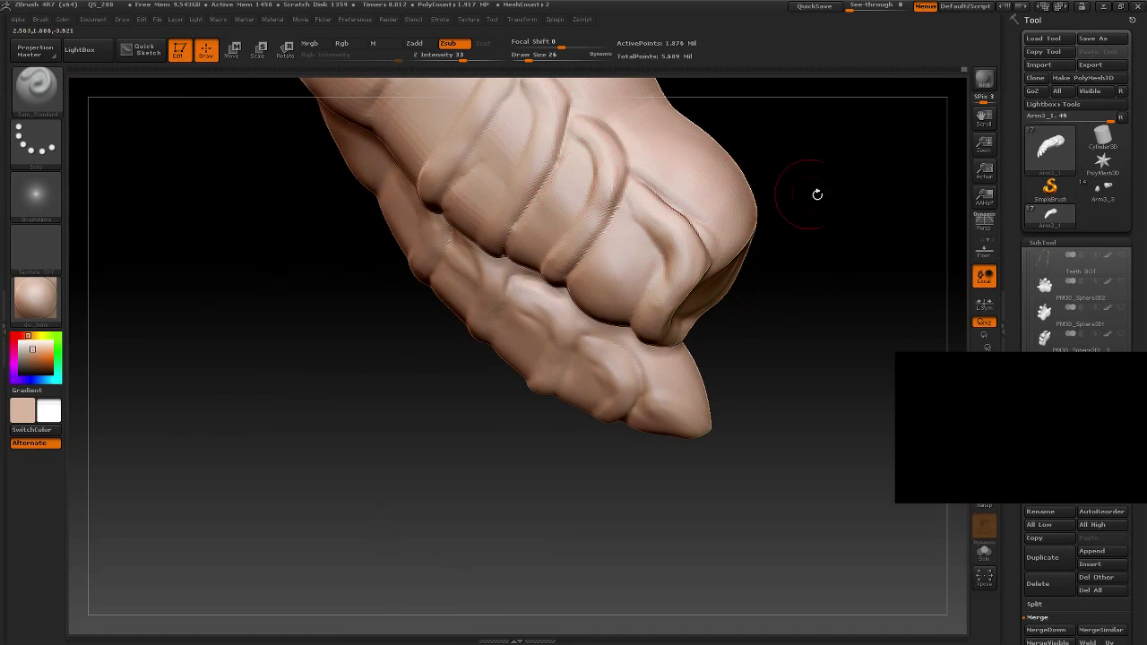
left_click_drag(814, 192, 822, 257)
left_click_drag(542, 354, 593, 424)
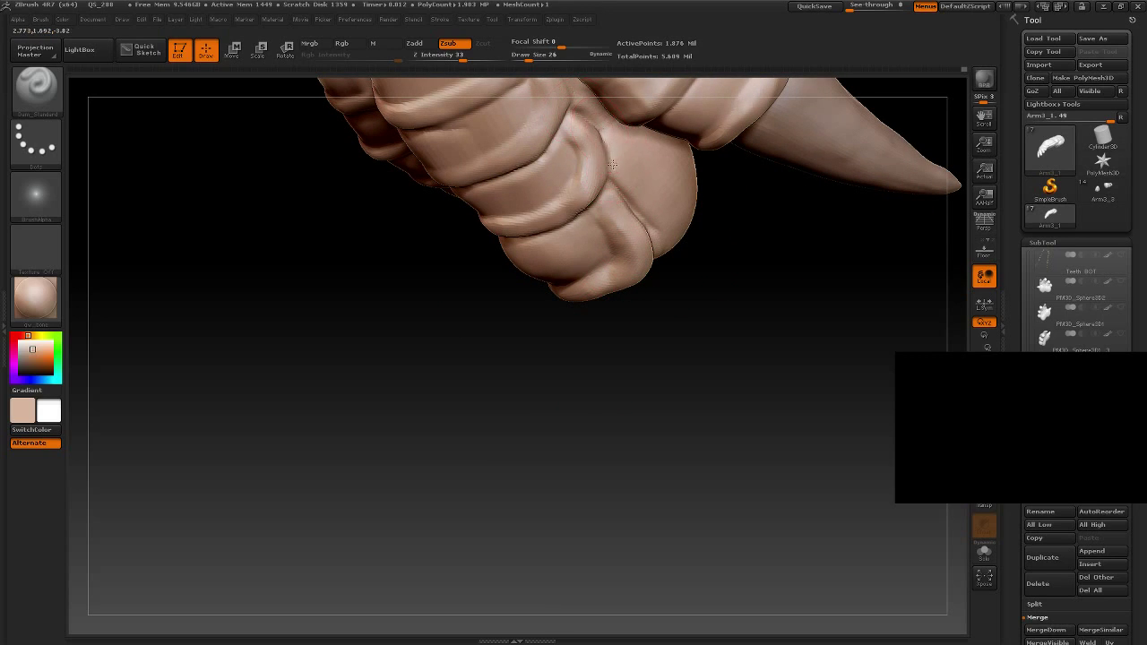
mouse_move(705, 526)
left_mouse_down()
mouse_move(655, 484)
mouse_move(715, 397)
mouse_move(730, 415)
mouse_move(753, 499)
mouse_move(465, 208)
left_mouse_up()
mouse_move(491, 280)
left_mouse_down()
mouse_move(520, 312)
mouse_move(505, 297)
left_mouse_up()
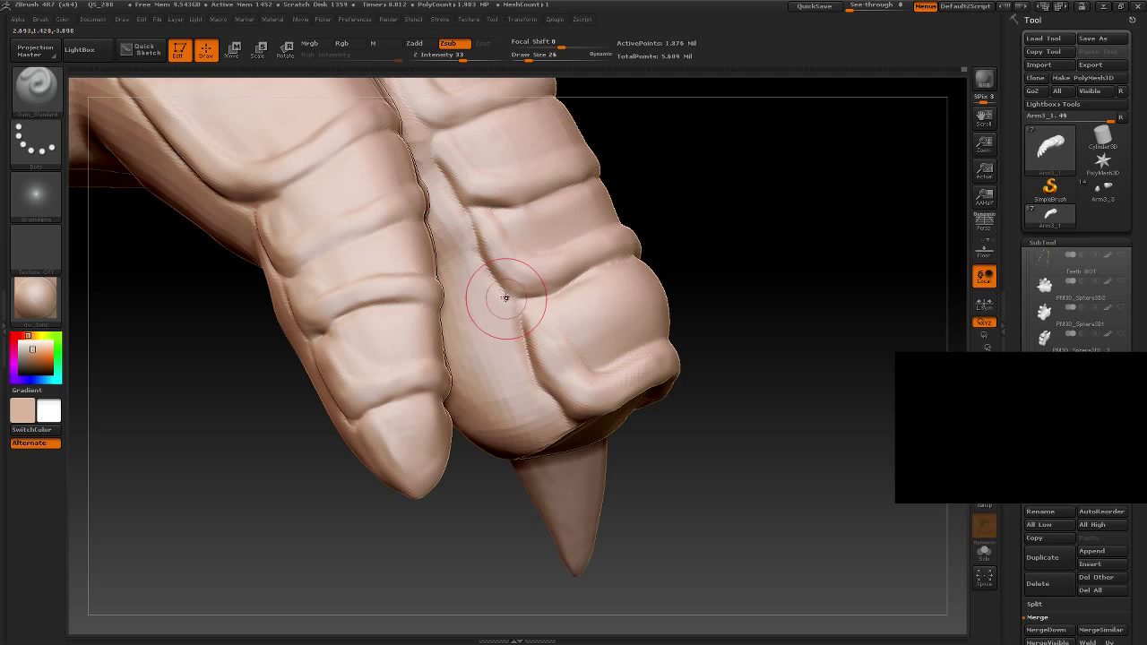
Step: Sharpen the grooves between the fingers and the fold at the middle finger's base
left_click_drag(543, 344, 517, 311)
mouse_move(782, 481)
left_mouse_down()
mouse_move(620, 282)
mouse_move(664, 473)
left_mouse_up()
mouse_move(538, 454)
left_mouse_down()
mouse_move(590, 484)
mouse_move(441, 292)
mouse_move(475, 247)
left_mouse_up()
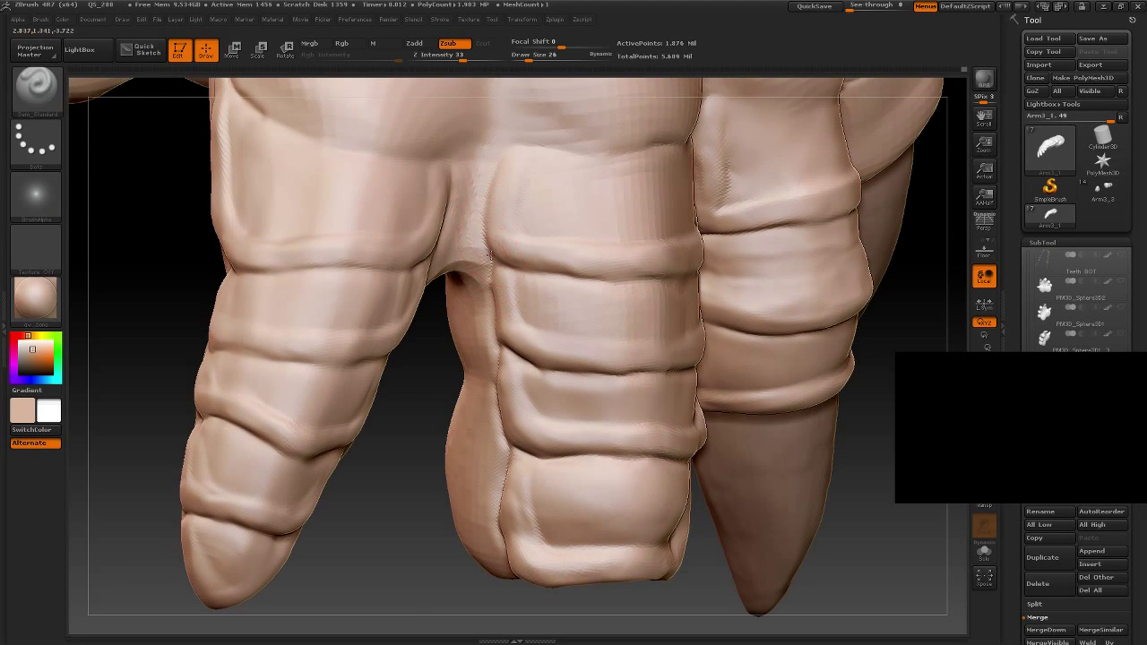
left_click_drag(483, 221, 487, 154)
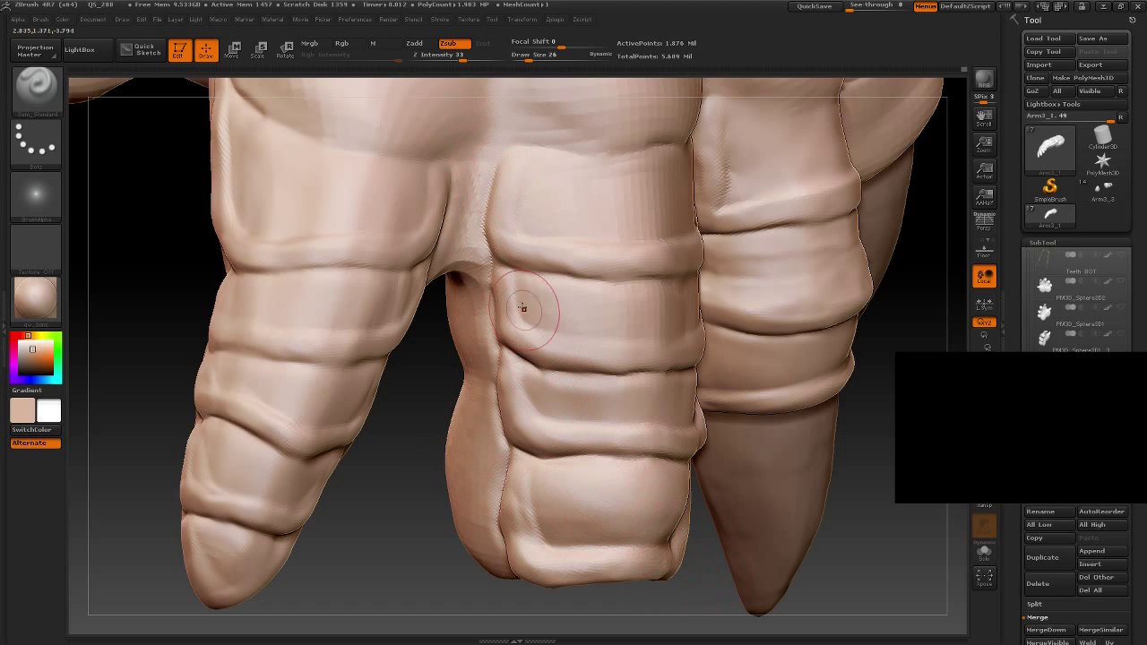
left_click_drag(521, 308, 495, 260)
mouse_move(893, 440)
left_mouse_down("alt")
mouse_move(640, 496)
mouse_move(510, 280)
left_mouse_up("alt")
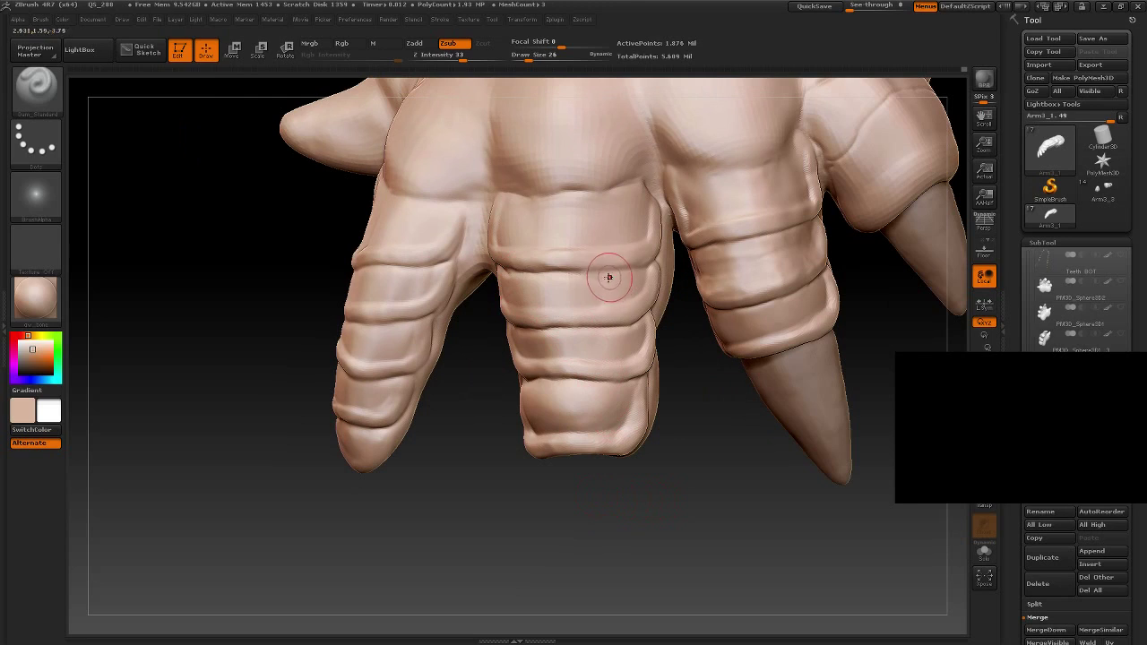
left_click_drag(608, 277, 588, 270)
Step: Smooth the rough finger crease and redefine the fold, removing a small bump
left_click_drag(694, 413, 615, 263)
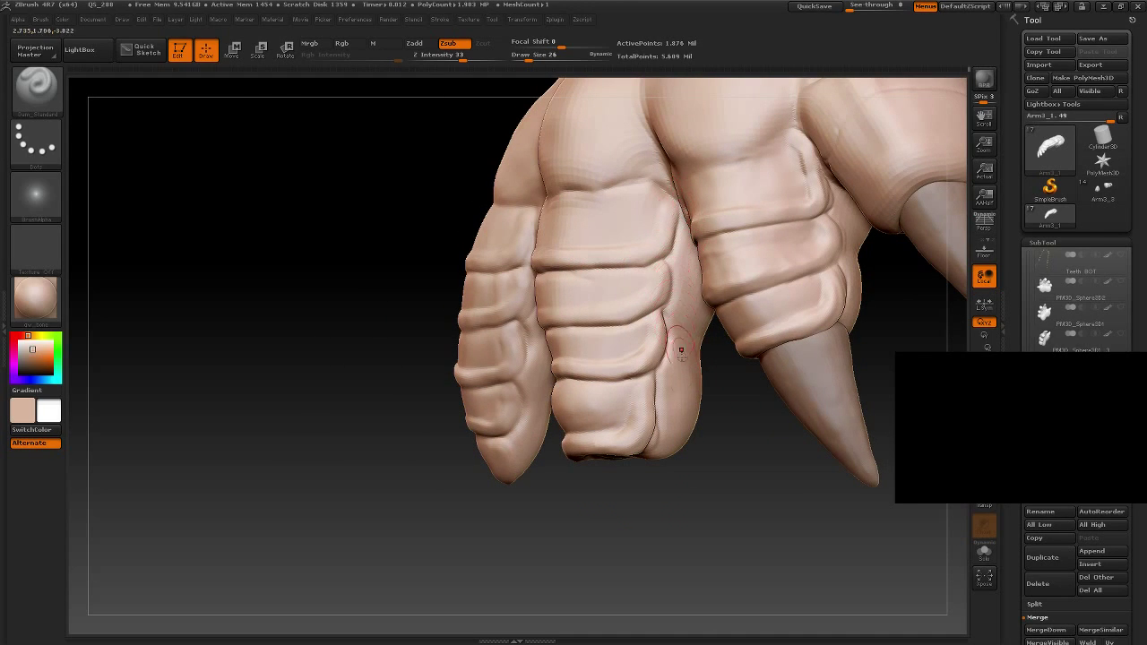
mouse_move(722, 524)
left_mouse_down()
mouse_move(713, 515)
mouse_move(758, 529)
mouse_move(862, 505)
mouse_move(825, 506)
left_mouse_up()
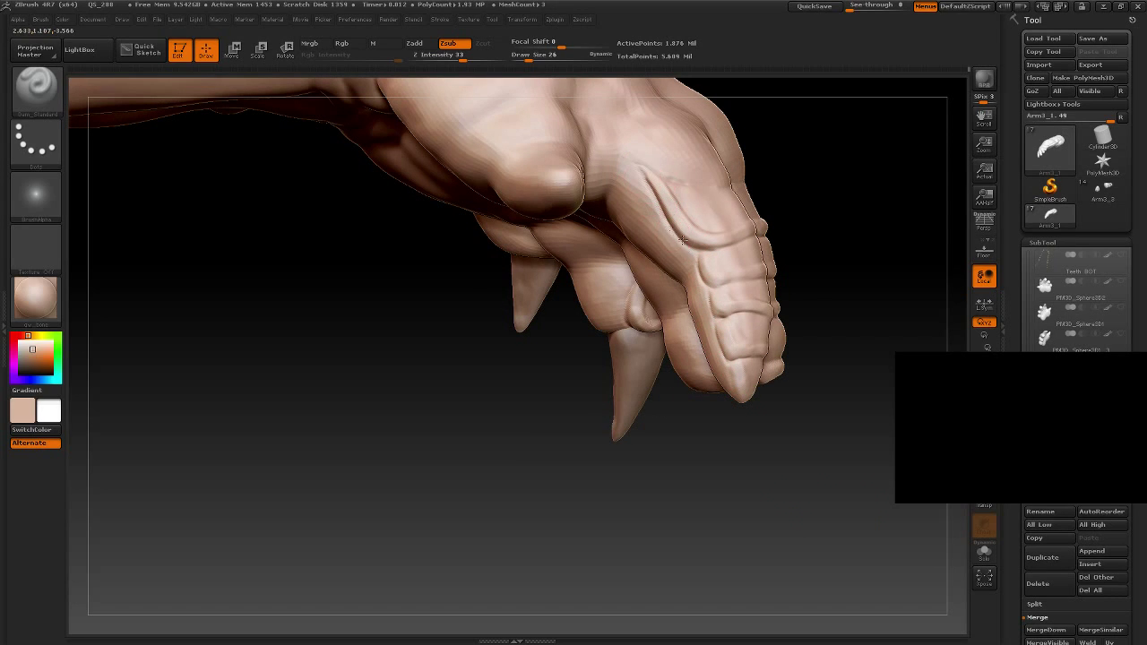
left_click_drag(811, 493, 709, 286, "alt")
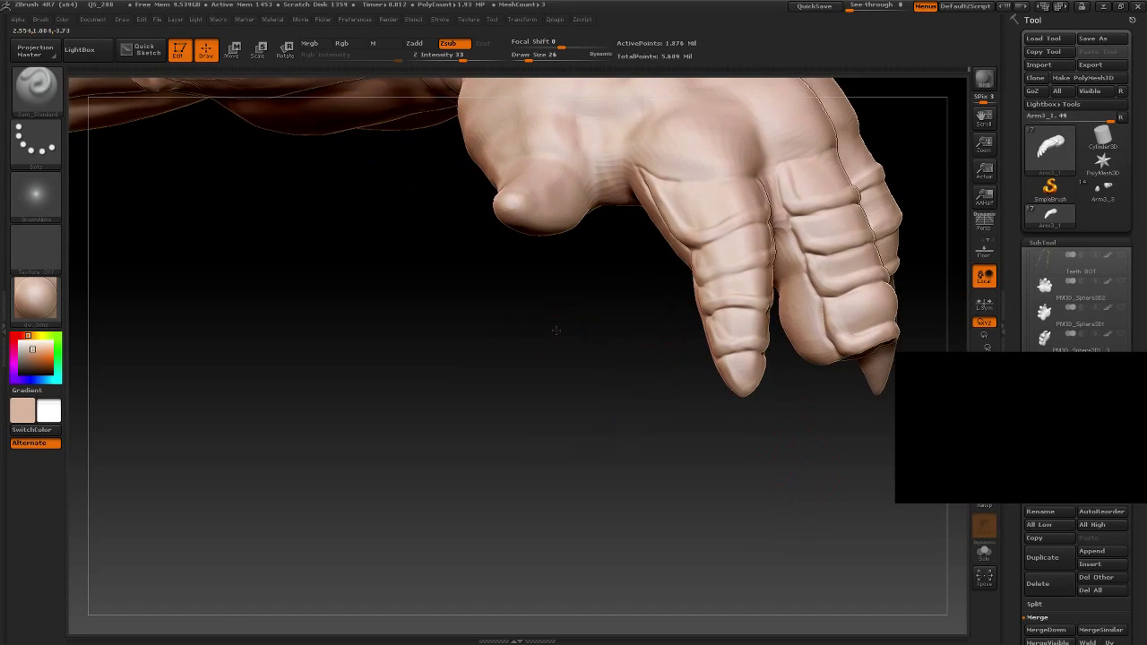
left_click_drag(630, 384, 486, 440)
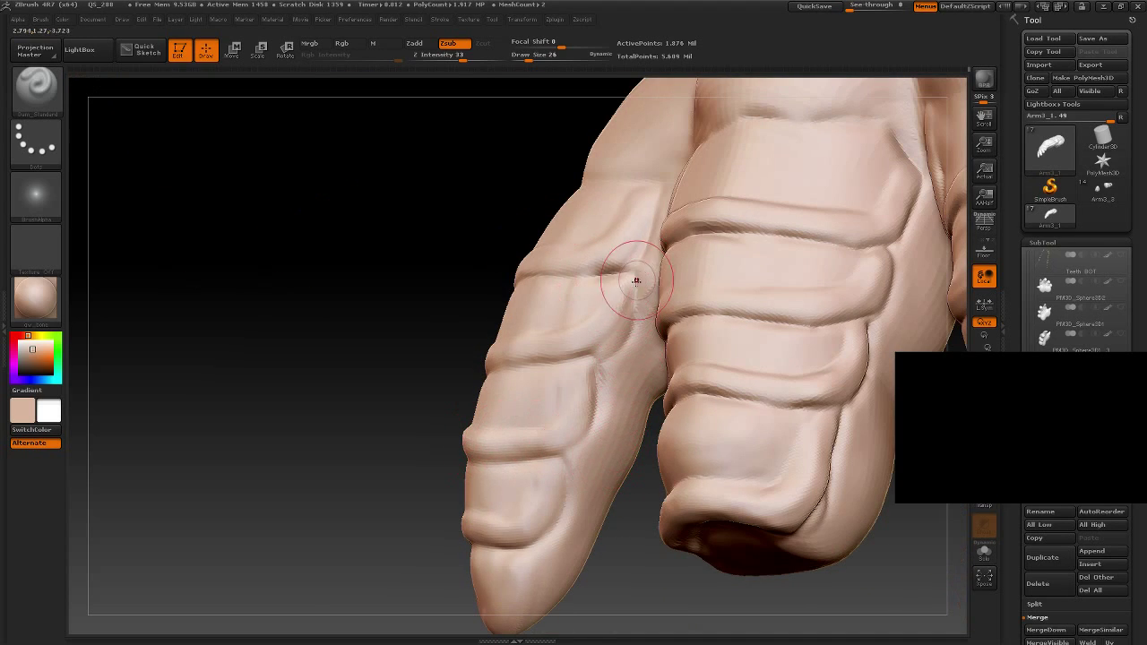
mouse_move(374, 264)
left_mouse_down()
mouse_move(377, 288)
mouse_move(456, 297)
left_mouse_up()
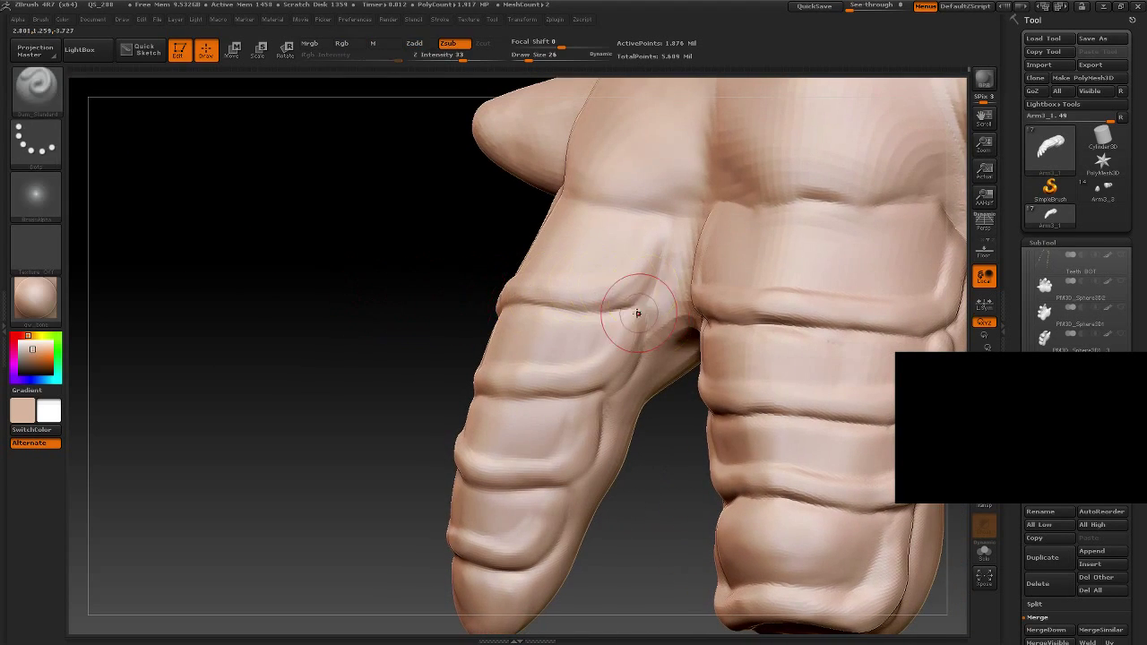
mouse_move(641, 293)
left_mouse_down("shift")
mouse_move(660, 290)
mouse_move(667, 314)
left_mouse_up("shift")
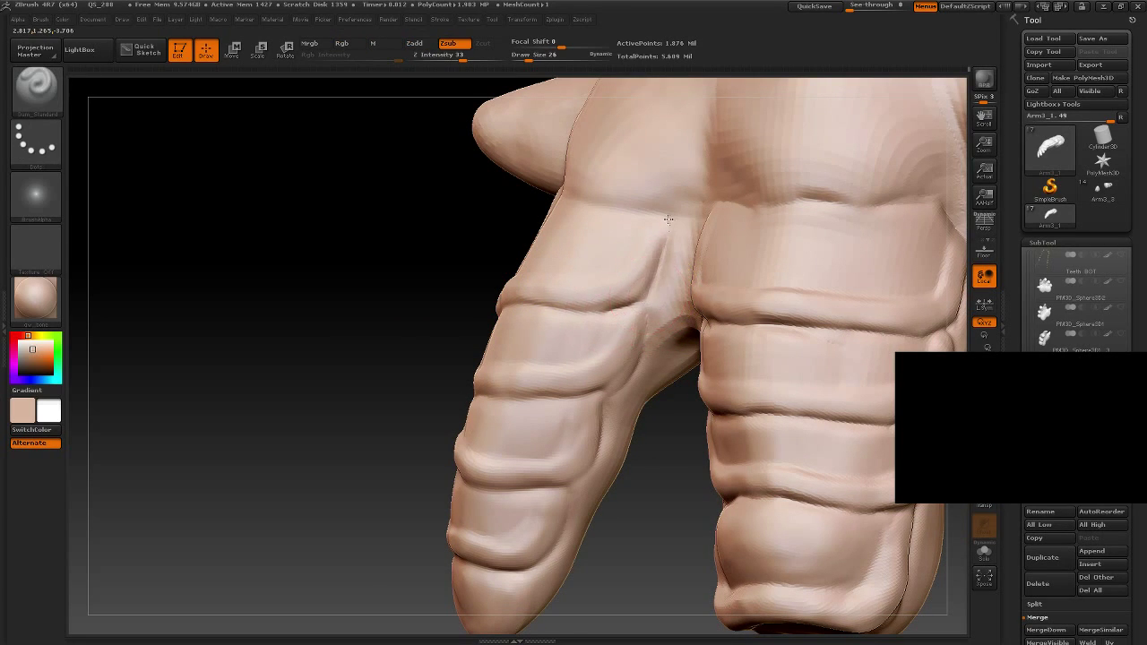
left_click_drag(339, 302, 558, 297)
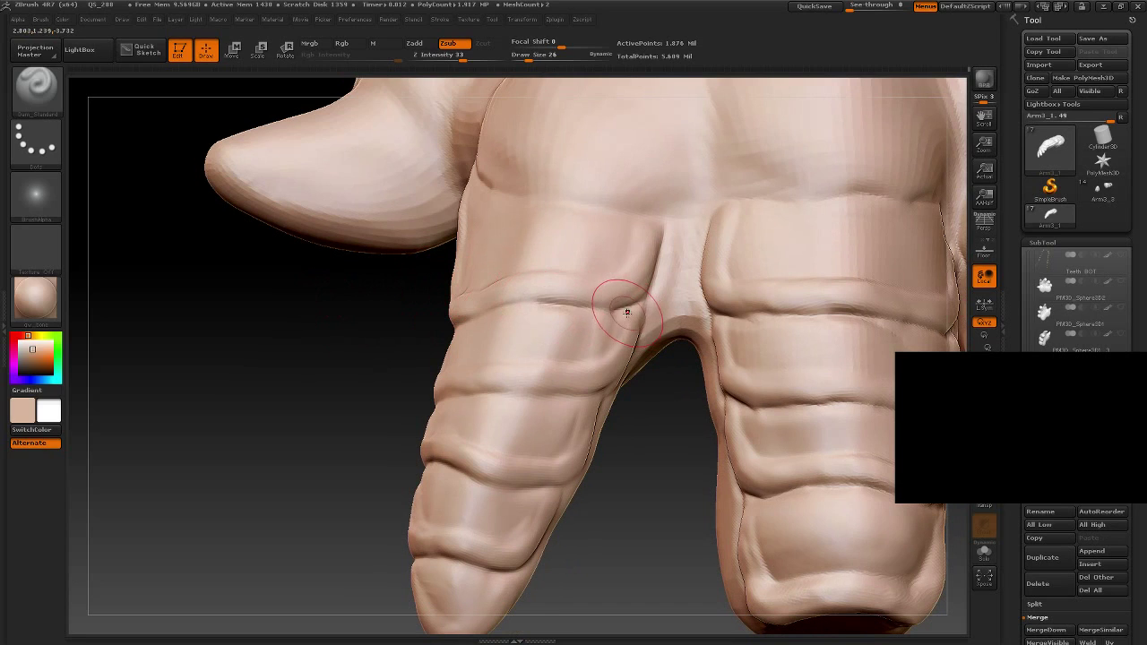
left_click_drag(628, 312, 582, 307)
Step: Deepen the lower finger crease, undo stray strokes, and smooth the crease between two fingers
left_click_drag(638, 479, 529, 350)
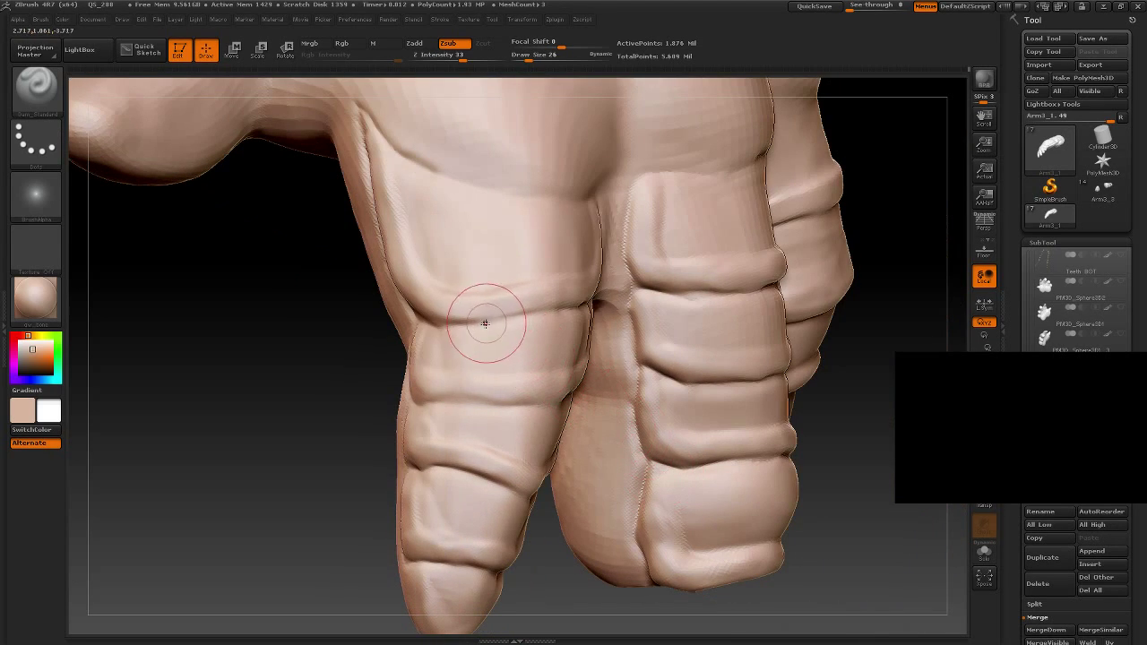
left_click_drag(443, 325, 402, 308)
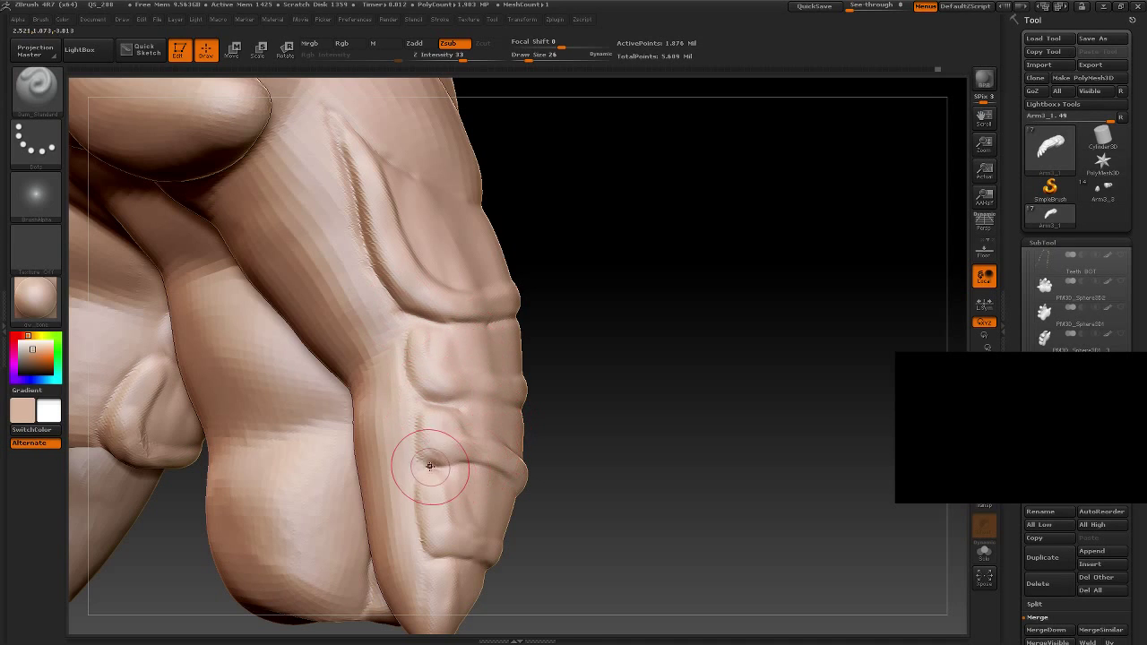
left_click_drag(422, 460, 523, 483)
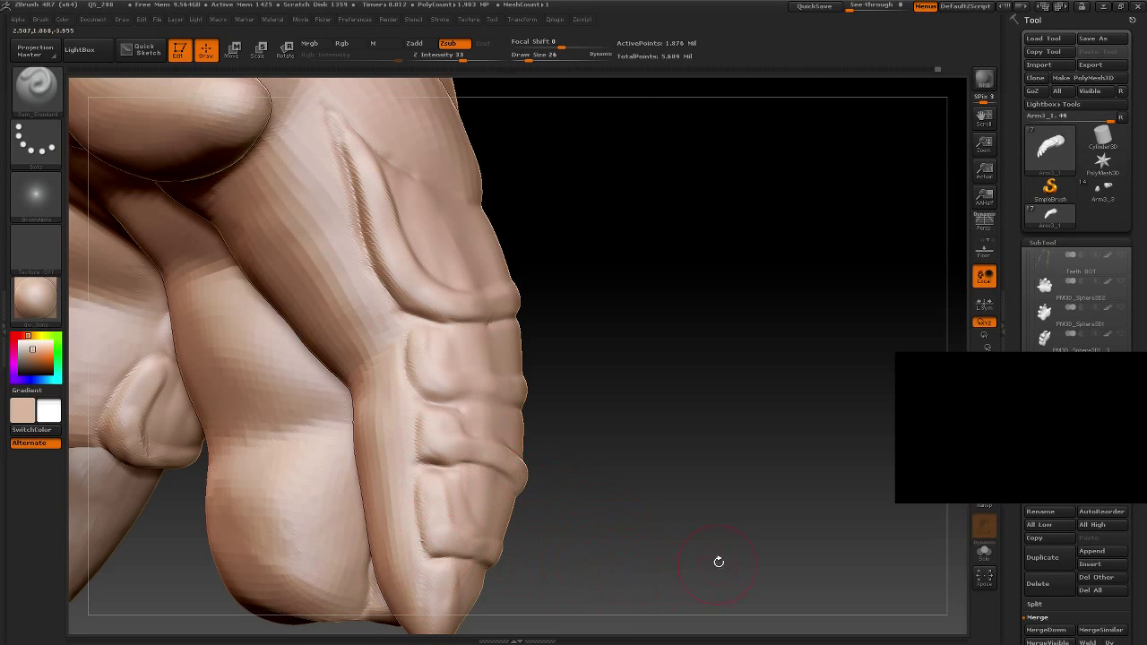
left_click_drag(717, 561, 564, 541)
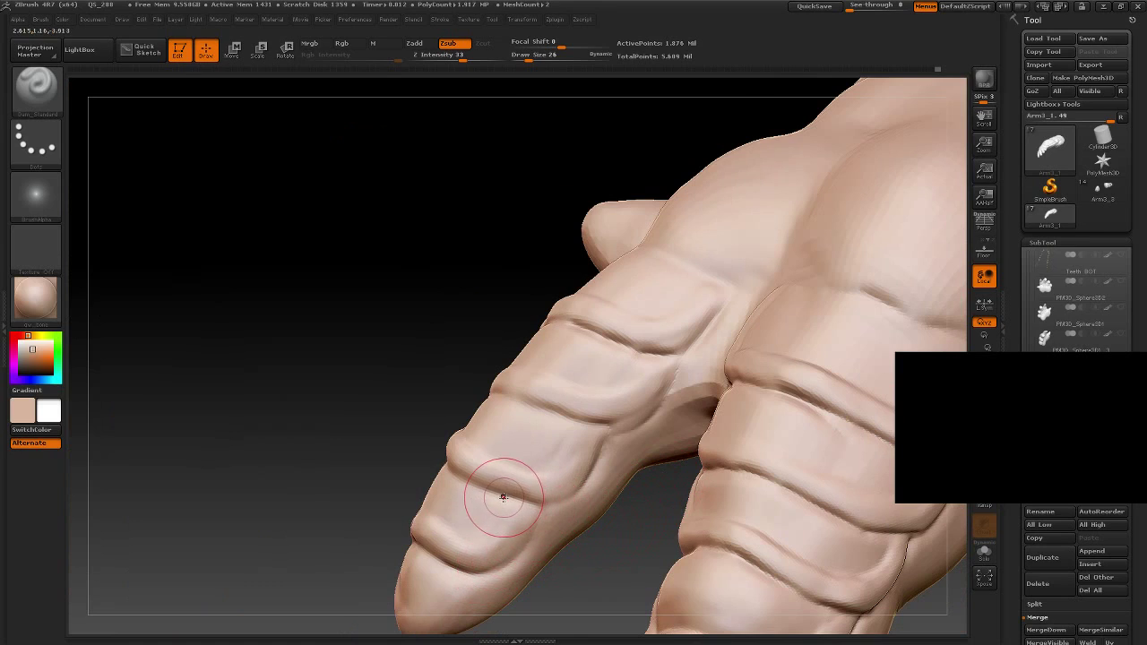
key("ctrl+z")
left_click_drag(618, 453, 593, 436)
key("ctrl+z")
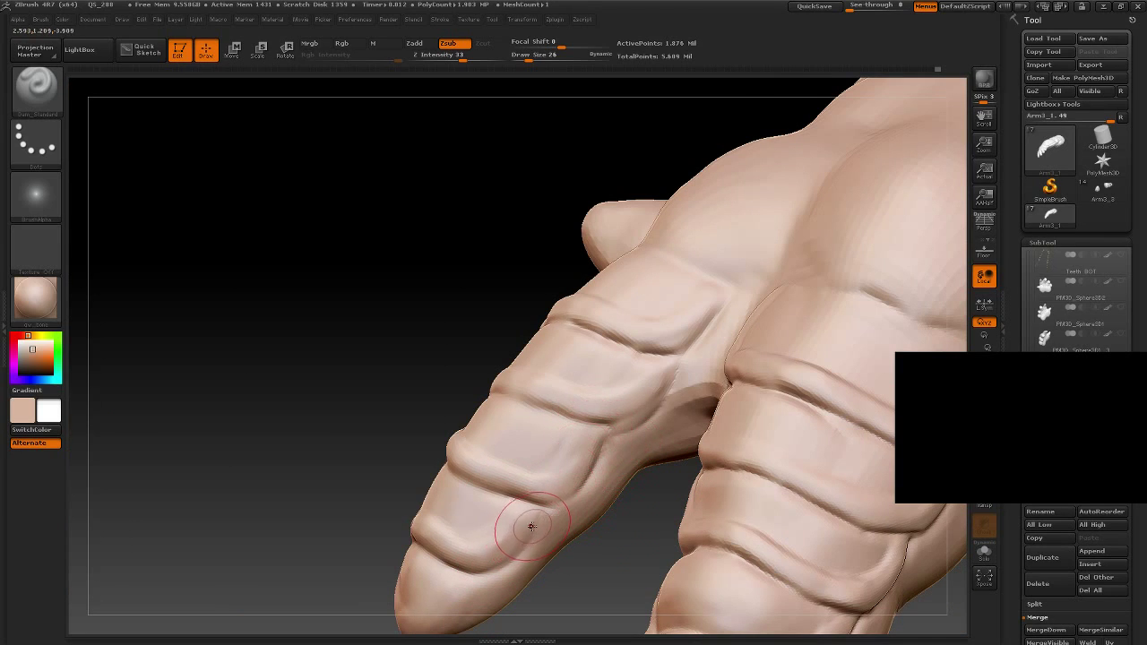
left_click_drag(512, 525, 542, 503)
mouse_move(643, 416)
left_mouse_down()
mouse_move(681, 364)
mouse_move(643, 433)
left_mouse_up()
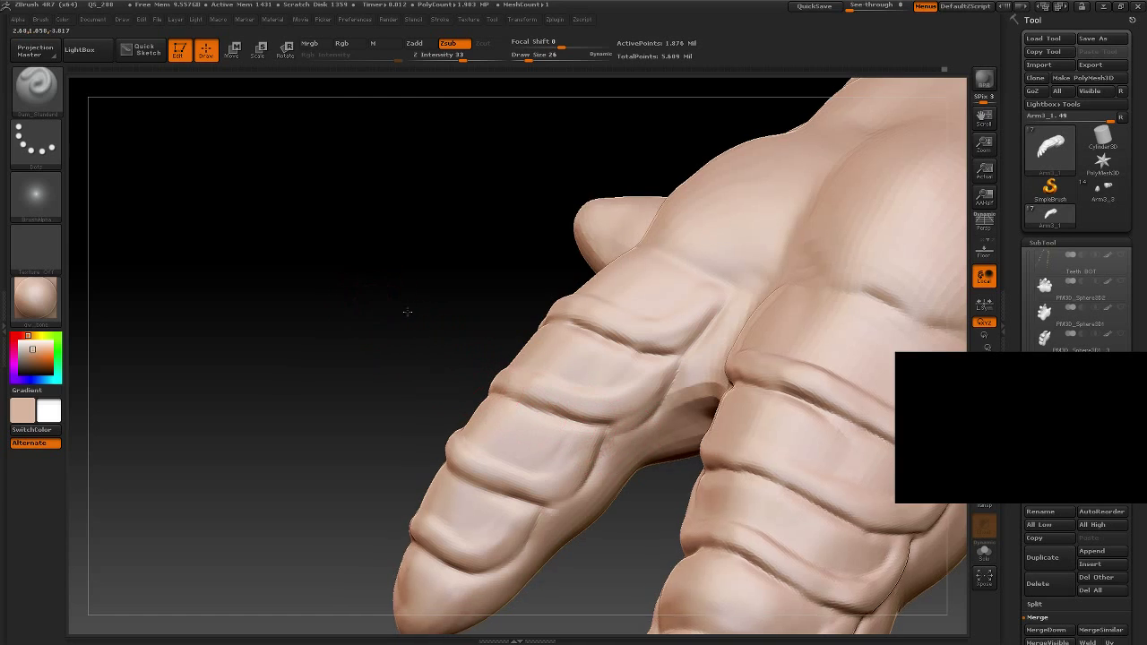
mouse_move(405, 313)
left_mouse_down()
mouse_move(737, 442)
mouse_move(712, 528)
mouse_move(565, 471)
left_mouse_up()
mouse_move(378, 412)
left_mouse_down()
mouse_move(391, 460)
mouse_move(370, 417)
left_mouse_up()
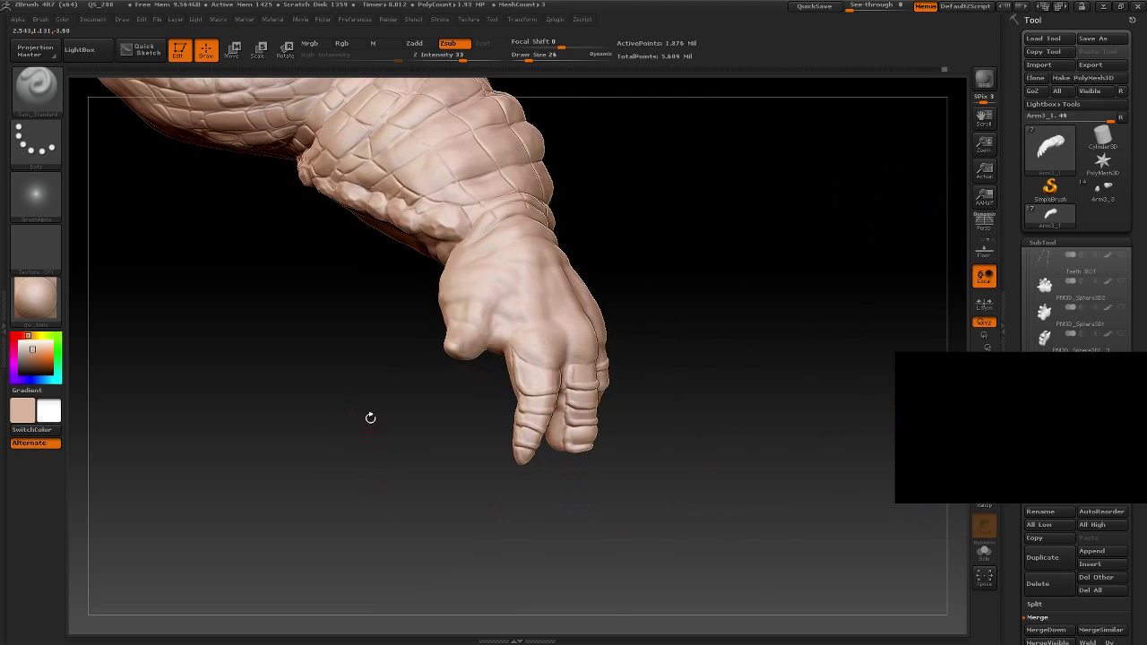
mouse_move(767, 333)
left_mouse_down()
mouse_move(738, 257)
mouse_move(707, 325)
mouse_move(729, 328)
mouse_move(720, 256)
mouse_move(761, 302)
mouse_move(743, 307)
mouse_move(764, 327)
mouse_move(747, 256)
mouse_move(394, 525)
mouse_move(324, 408)
mouse_move(280, 443)
mouse_move(307, 415)
mouse_move(827, 259)
mouse_move(801, 287)
left_mouse_up()
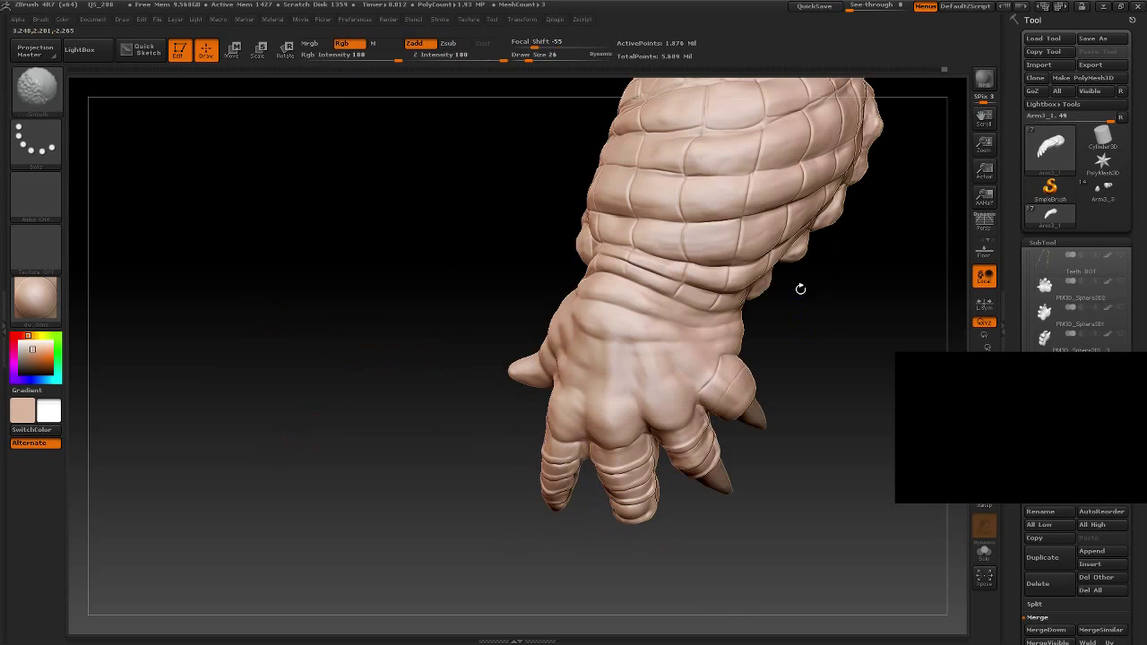
mouse_move(870, 367)
left_mouse_down()
mouse_move(743, 384)
mouse_move(768, 409)
mouse_move(736, 420)
mouse_move(649, 387)
left_mouse_up()
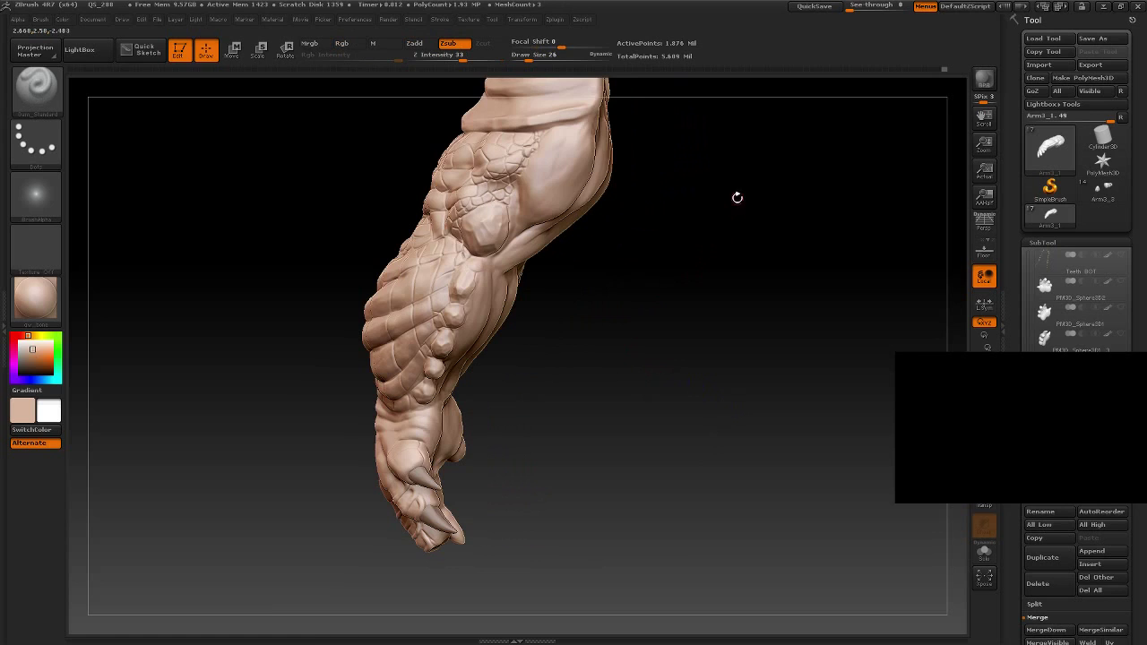
left_click_drag(736, 197, 682, 345)
left_click_drag(560, 390, 662, 272, "alt")
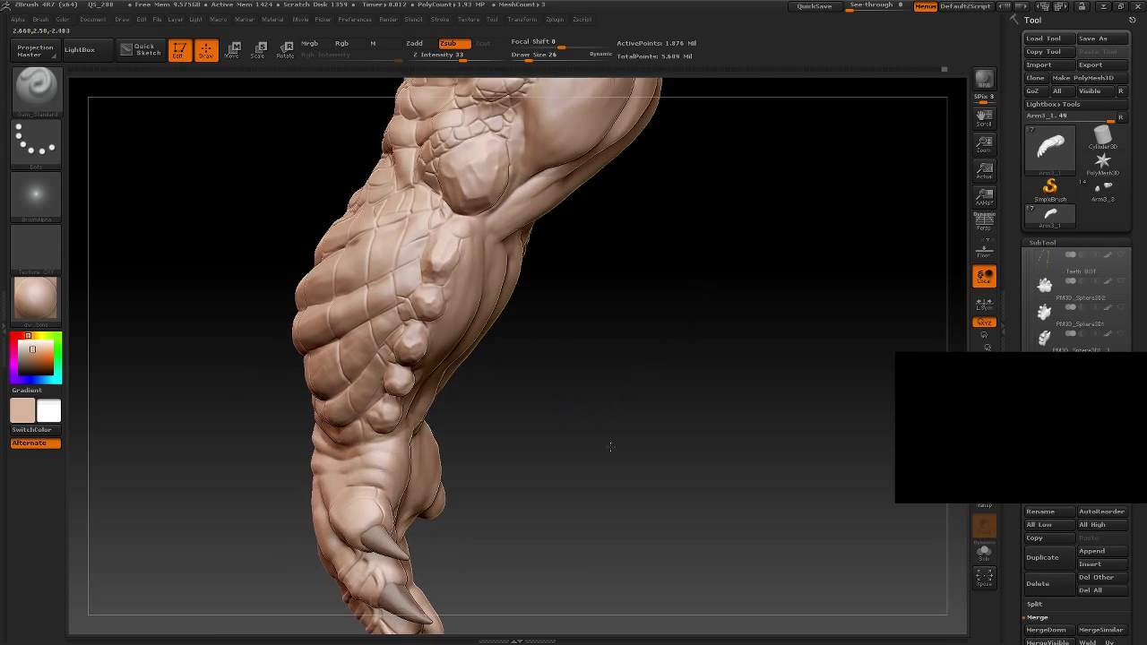
mouse_move(610, 425)
left_mouse_down()
mouse_move(648, 307)
mouse_move(636, 358)
mouse_move(722, 287)
mouse_move(711, 315)
mouse_move(752, 200)
mouse_move(744, 240)
left_mouse_up()
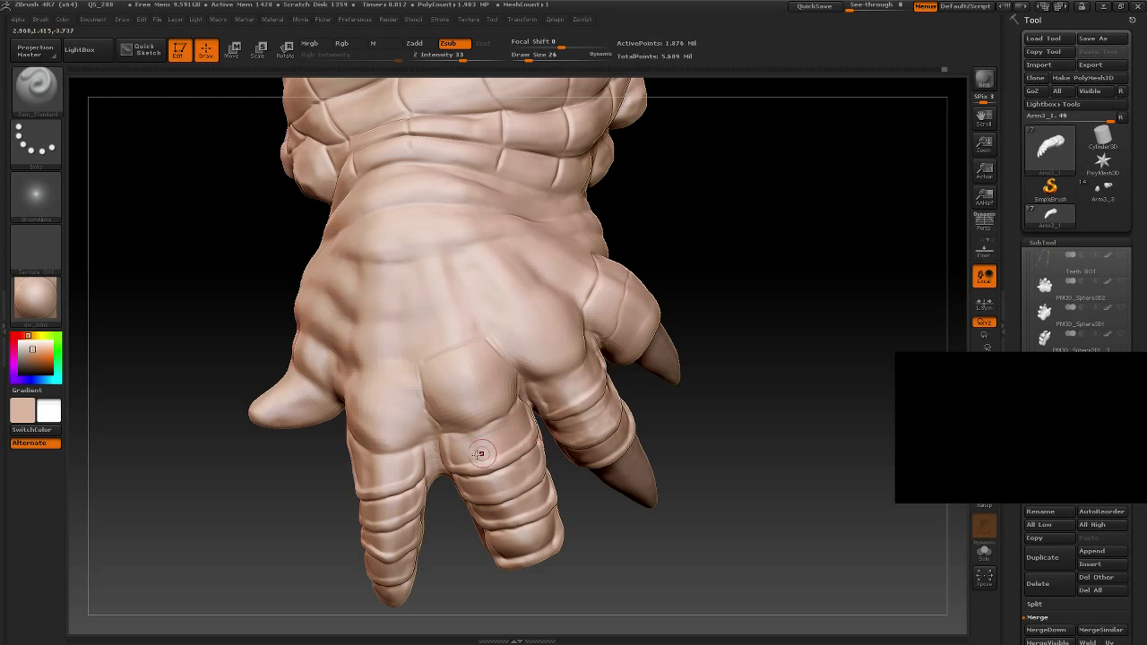
Step: Carve a long and a short Dam_Standard crease across the back of the hand above the knuckles
left_click_drag(289, 482, 367, 438)
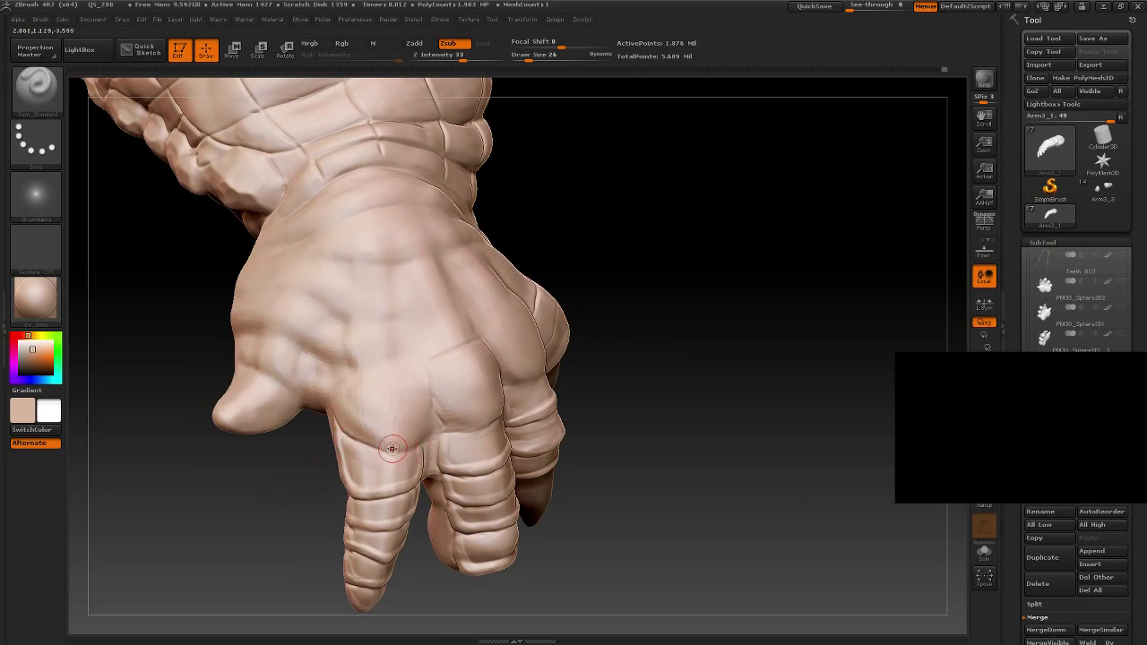
left_click_drag(682, 380, 619, 390)
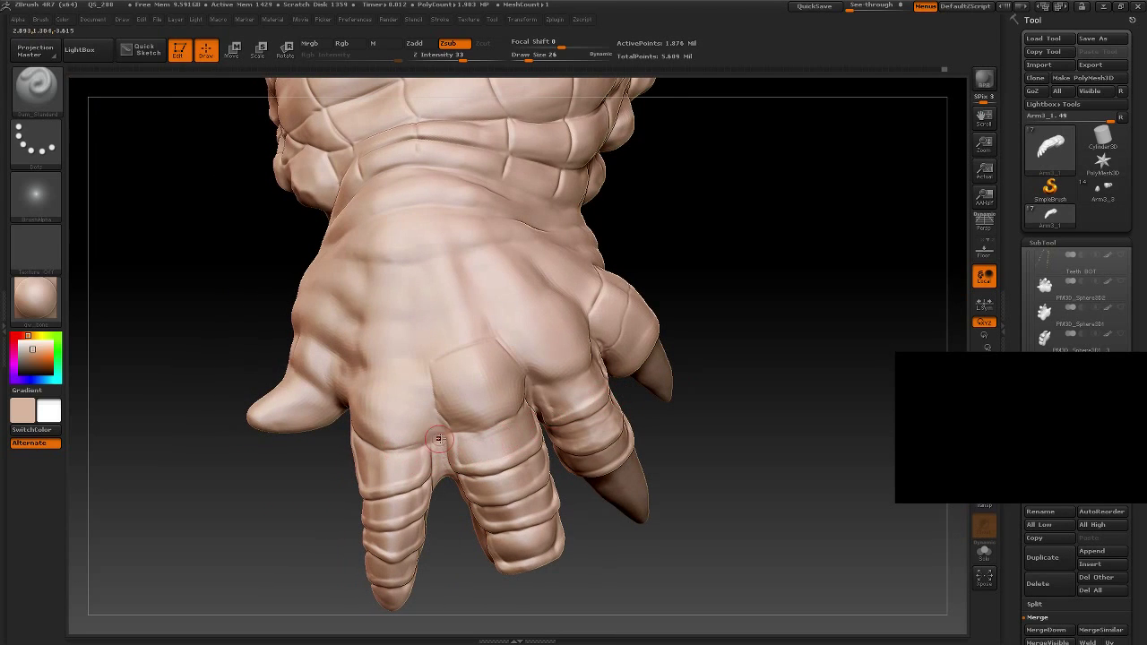
left_click_drag(273, 498, 337, 400)
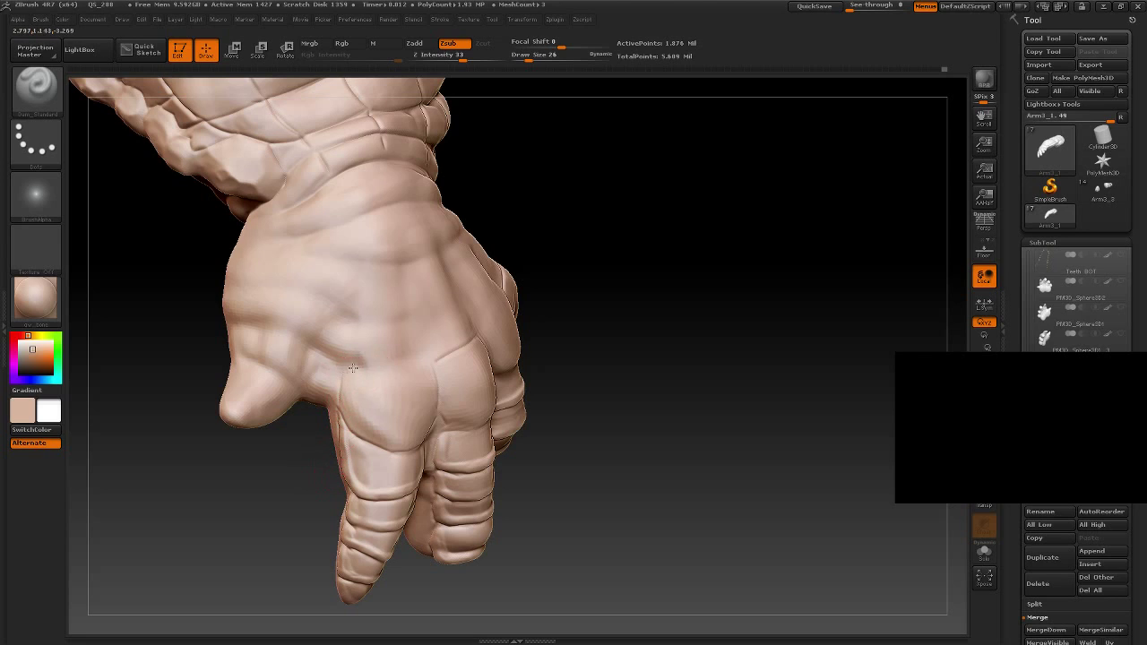
left_click_drag(540, 340, 645, 350)
left_click_drag(424, 362, 355, 367)
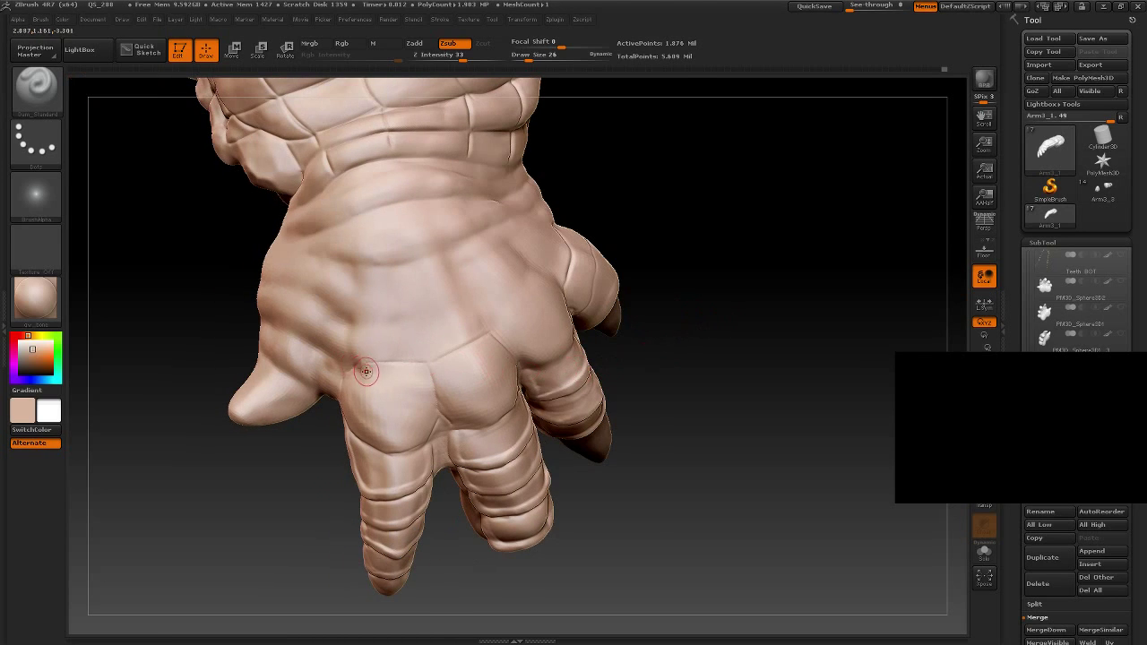
mouse_move(757, 365)
left_mouse_down()
mouse_move(748, 325)
mouse_move(717, 341)
left_mouse_up()
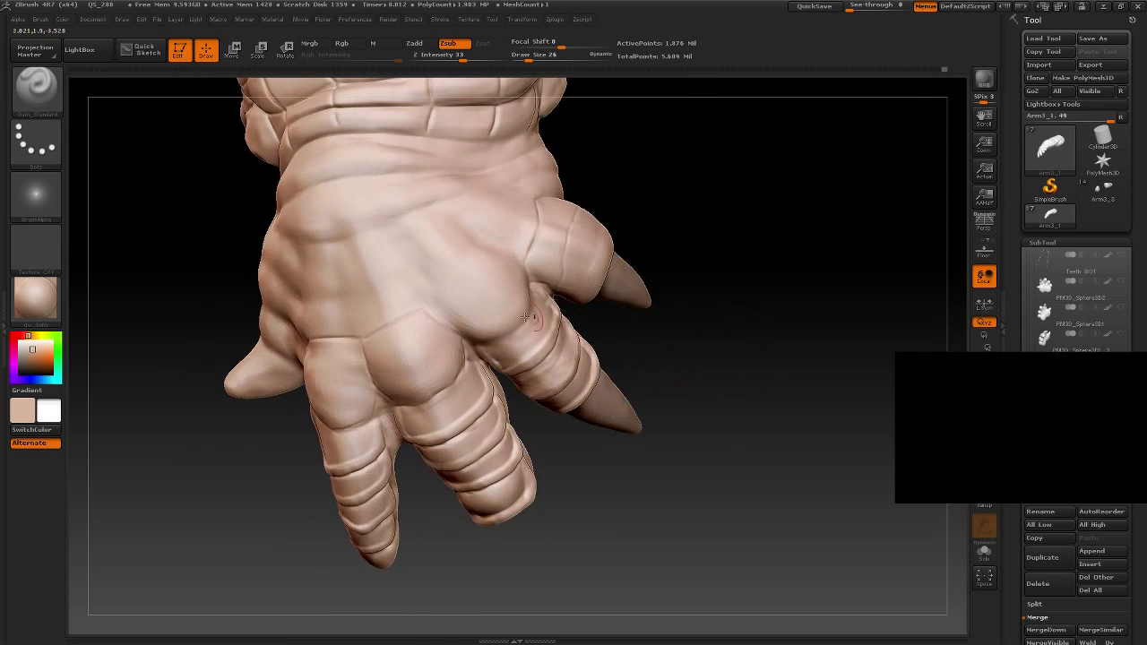
left_click_drag(439, 293, 454, 324)
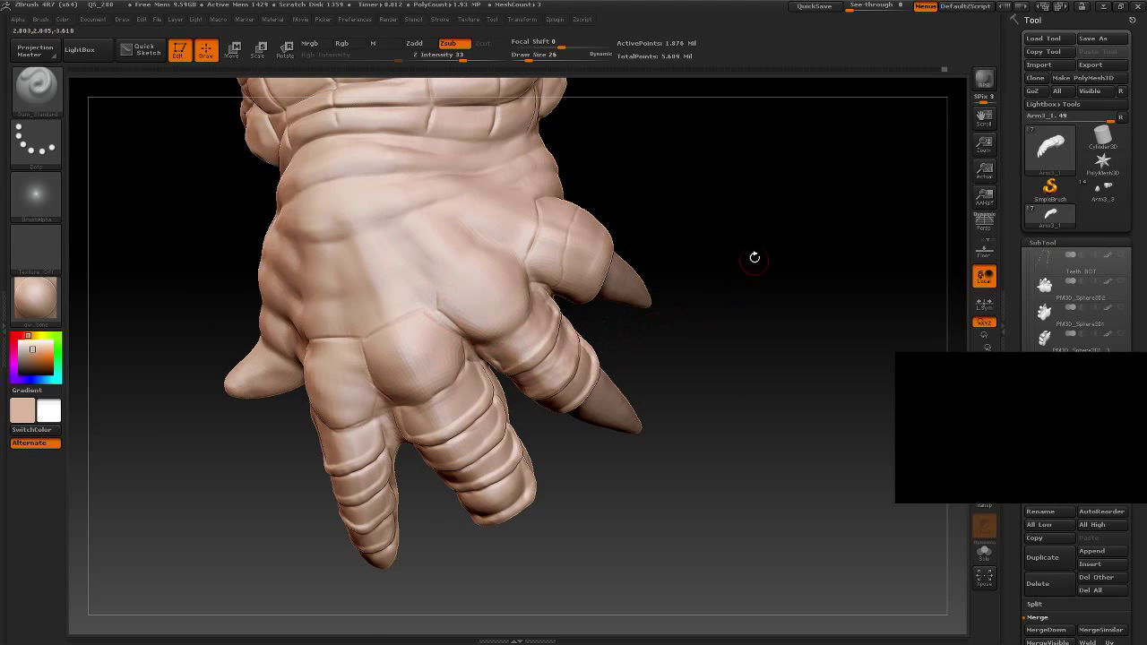
left_click_drag(754, 258, 735, 287)
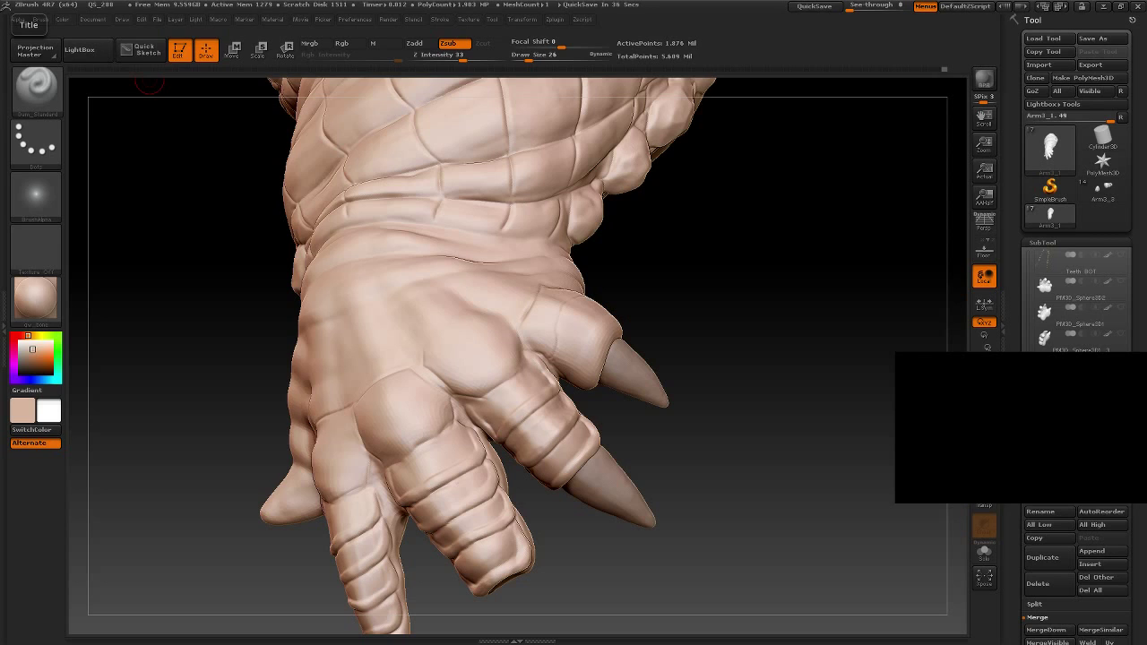
Step: Carve a first shallow crease across the back of the hand and orbit to review it
left_click_drag(762, 211, 755, 251)
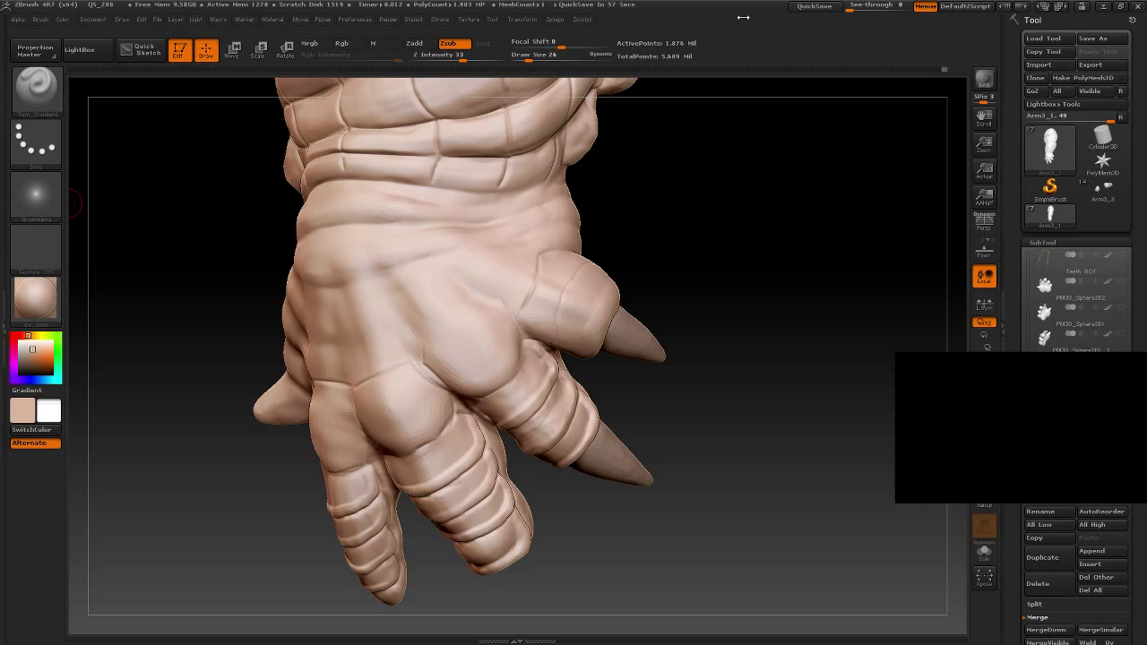
left_click_drag(730, 272, 577, 295)
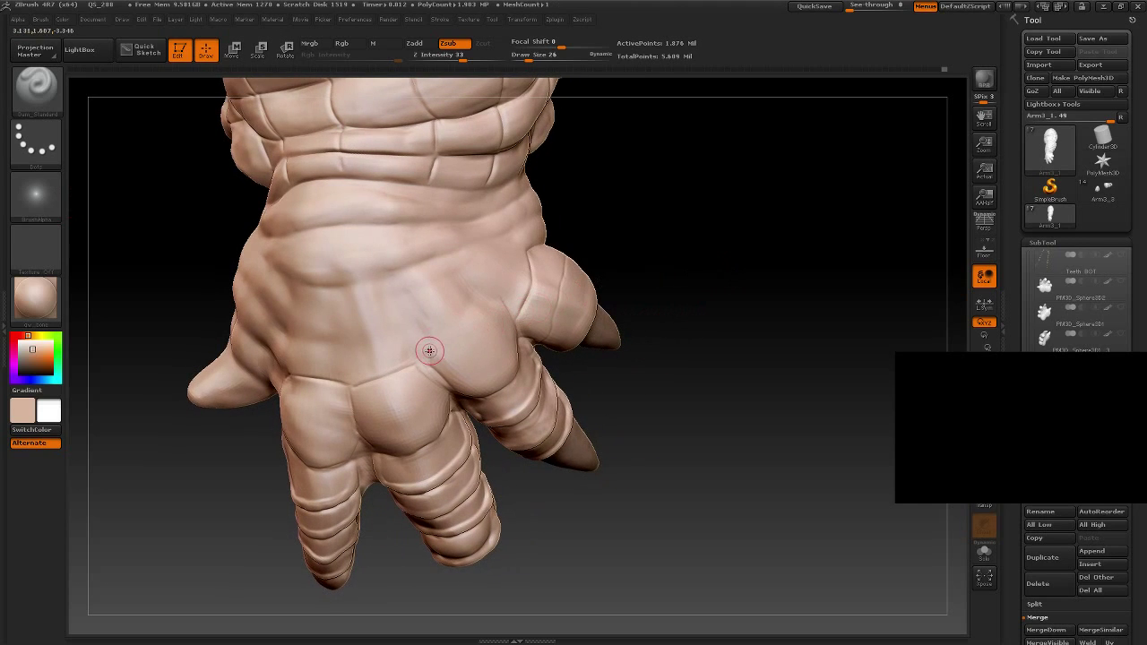
left_click_drag(439, 329, 476, 297)
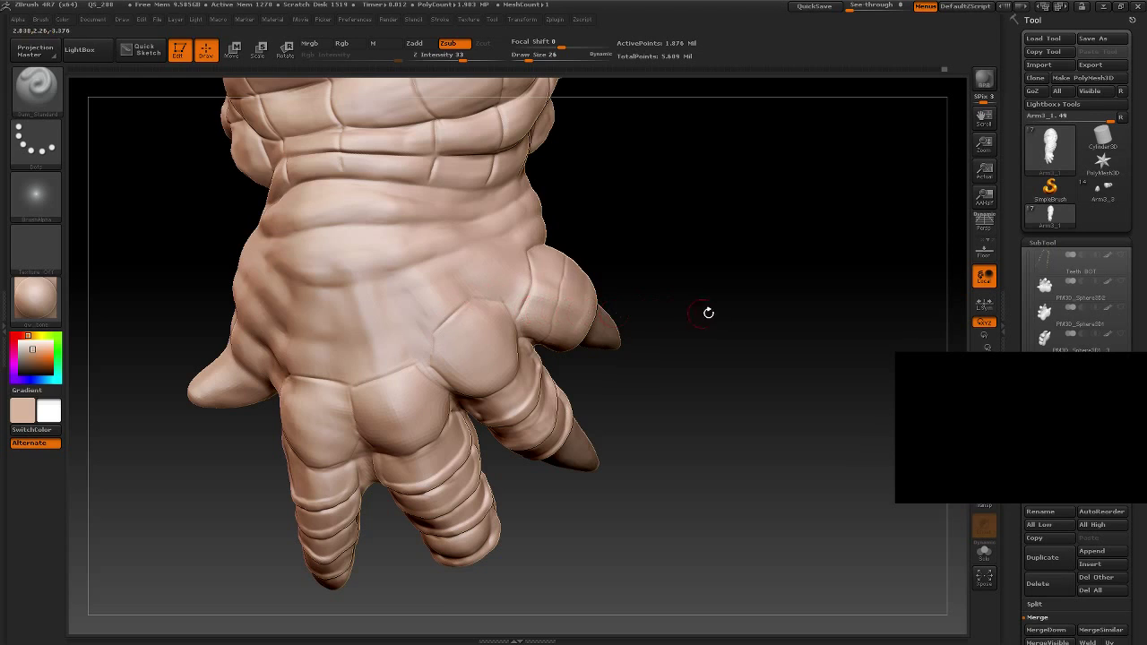
mouse_move(708, 313)
left_mouse_down()
mouse_move(743, 313)
mouse_move(718, 230)
mouse_move(741, 259)
mouse_move(768, 423)
left_mouse_up()
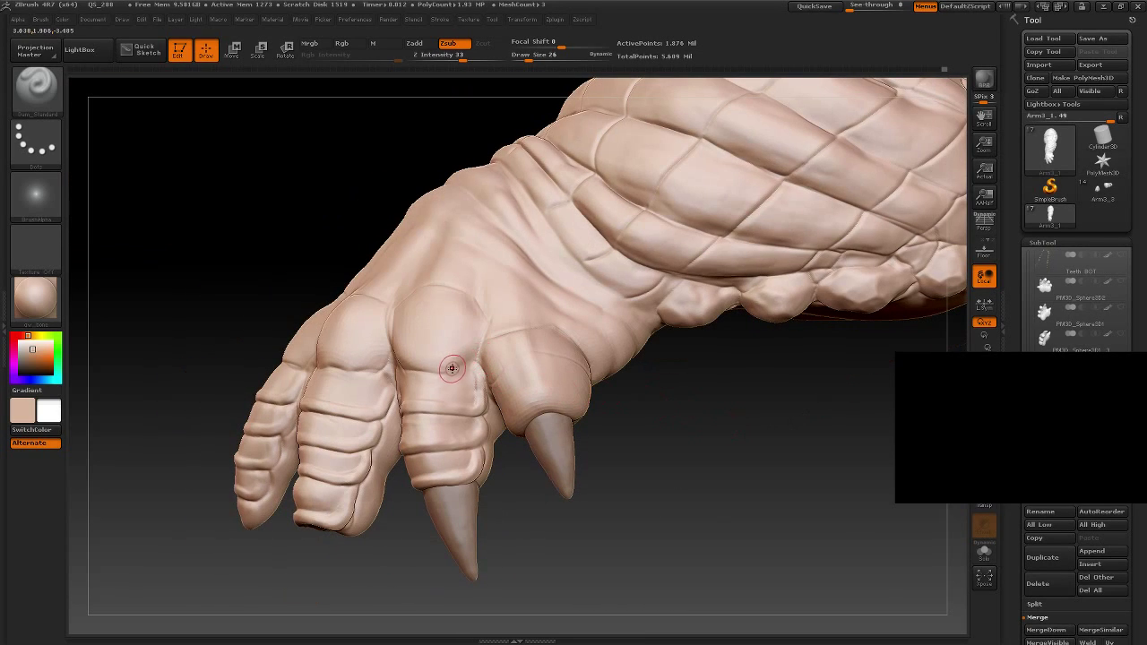
mouse_move(754, 462)
left_mouse_down()
mouse_move(737, 473)
mouse_move(550, 379)
left_mouse_up()
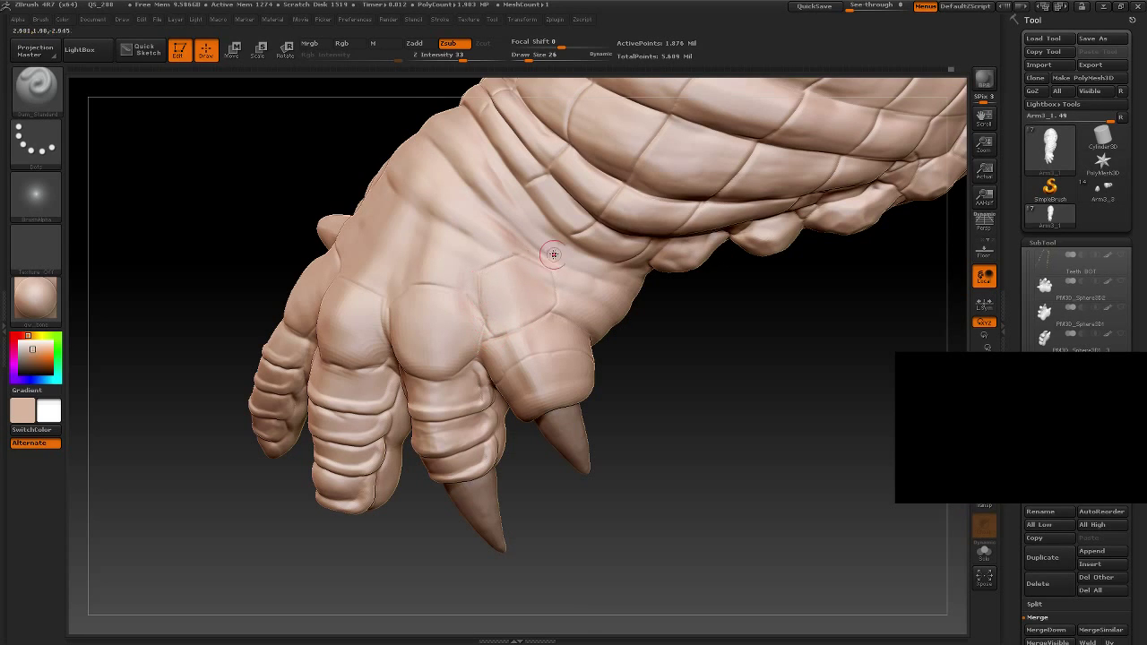
mouse_move(701, 439)
left_mouse_down()
mouse_move(688, 454)
mouse_move(697, 436)
left_mouse_up()
mouse_move(666, 401)
left_mouse_down()
mouse_move(637, 318)
mouse_move(681, 373)
mouse_move(740, 376)
mouse_move(687, 342)
mouse_move(705, 414)
left_mouse_up()
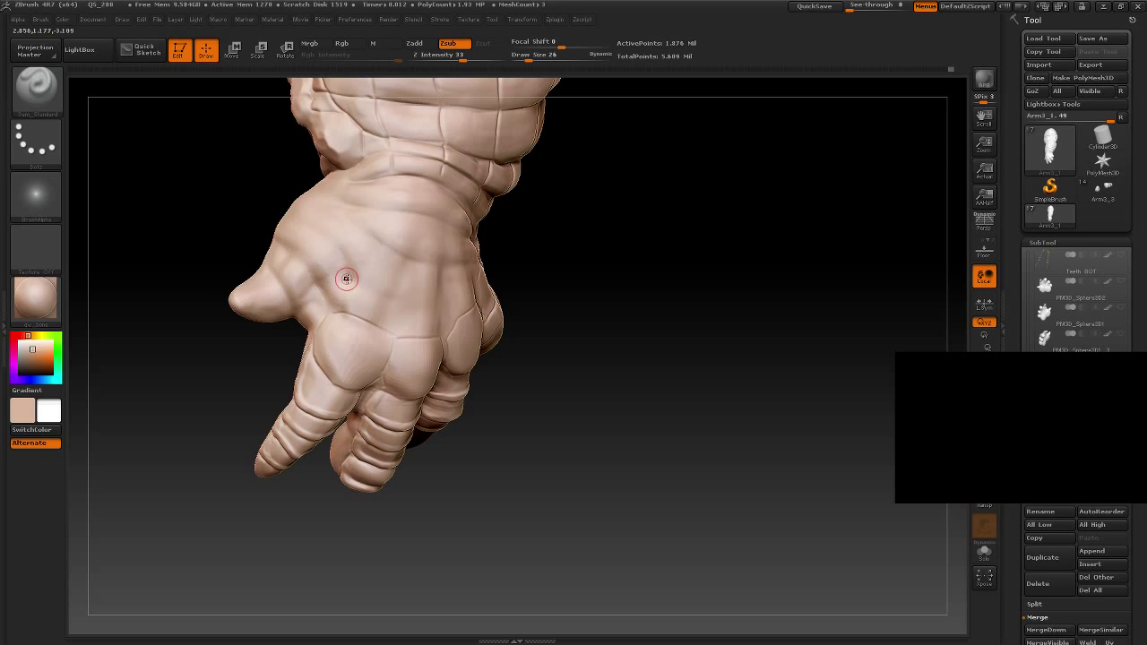
left_click_drag(655, 317, 615, 326)
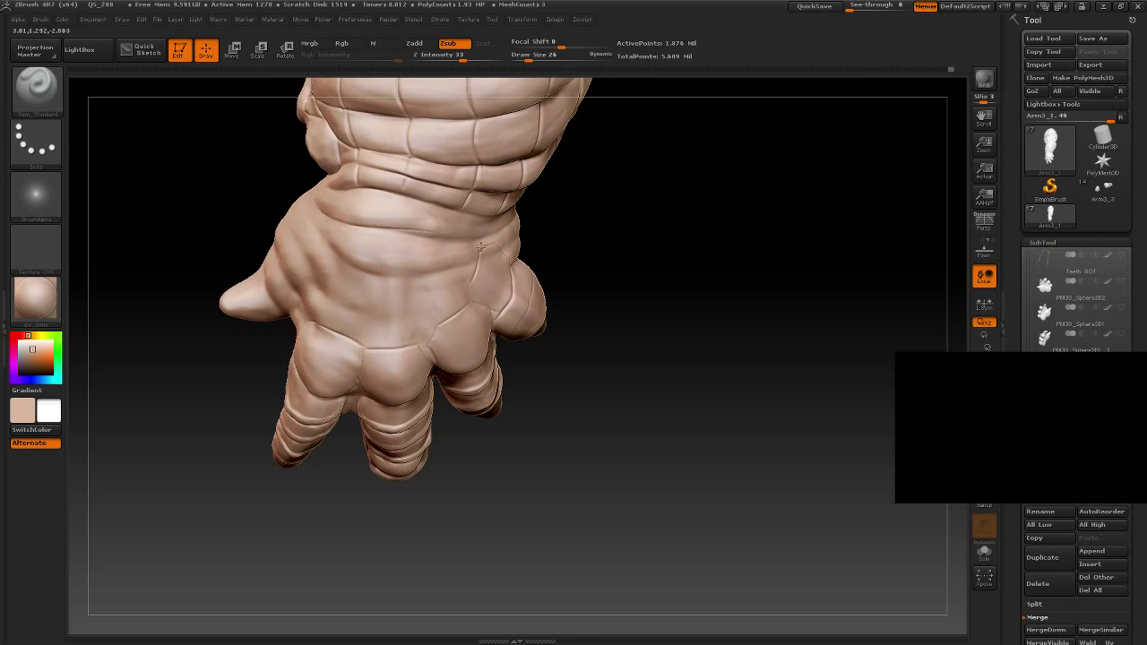
Step: Add faint shallow creases across the hand back running toward the knuckles
mouse_move(633, 266)
left_mouse_down()
mouse_move(694, 287)
mouse_move(645, 242)
left_mouse_up()
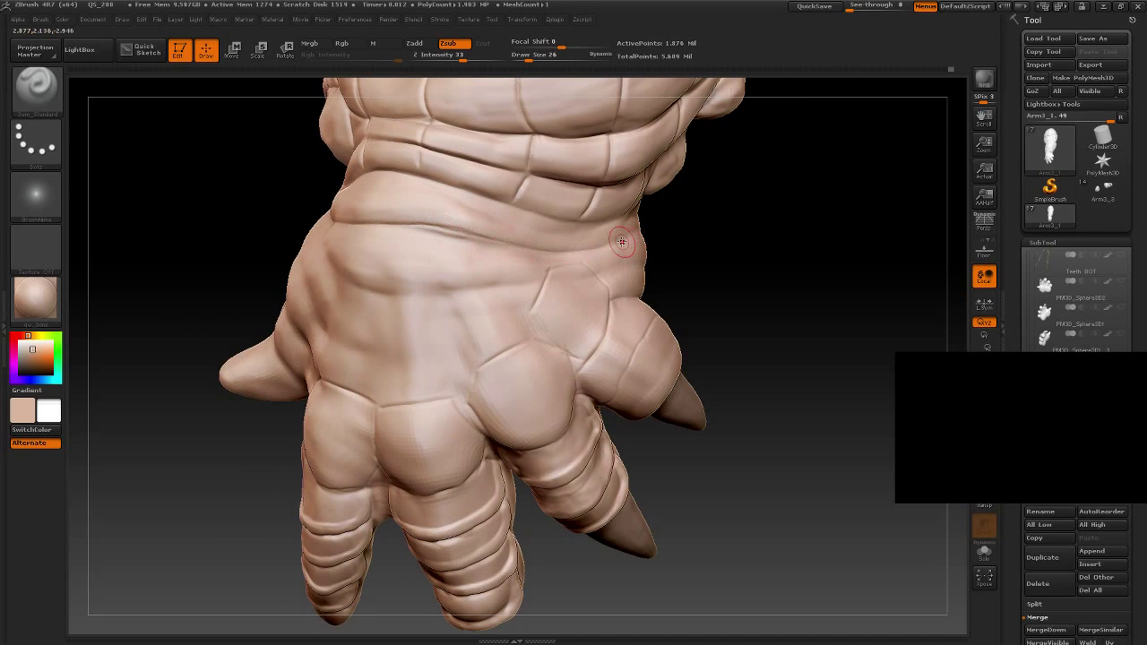
mouse_move(704, 253)
left_mouse_down()
mouse_move(710, 273)
mouse_move(472, 226)
left_mouse_up()
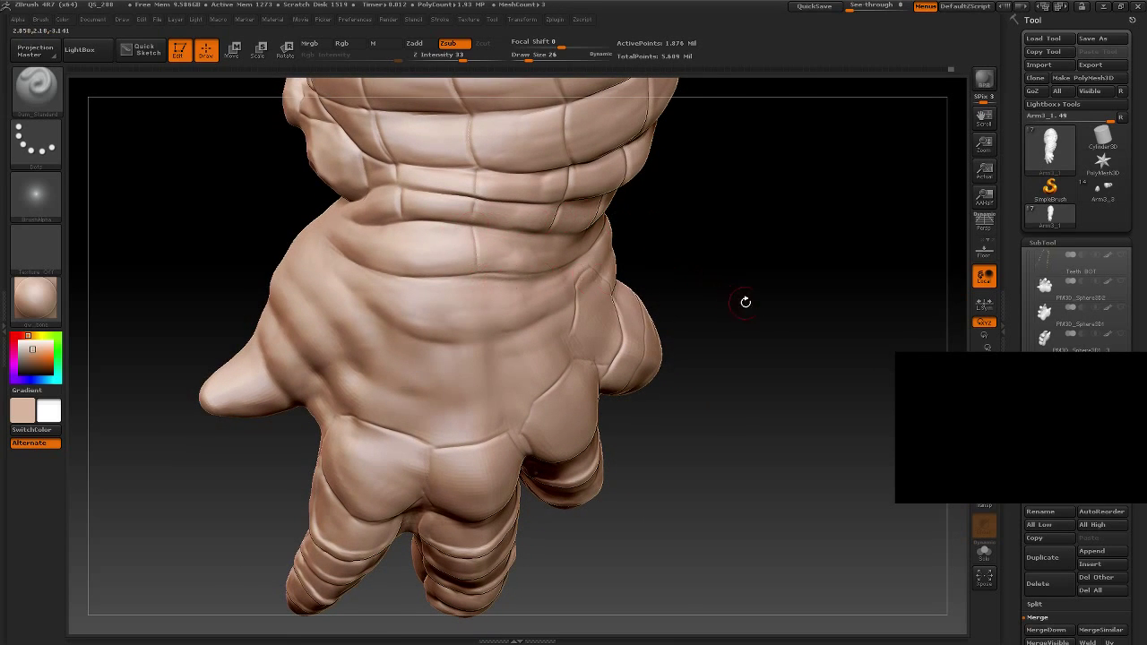
left_click_drag(745, 302, 583, 256)
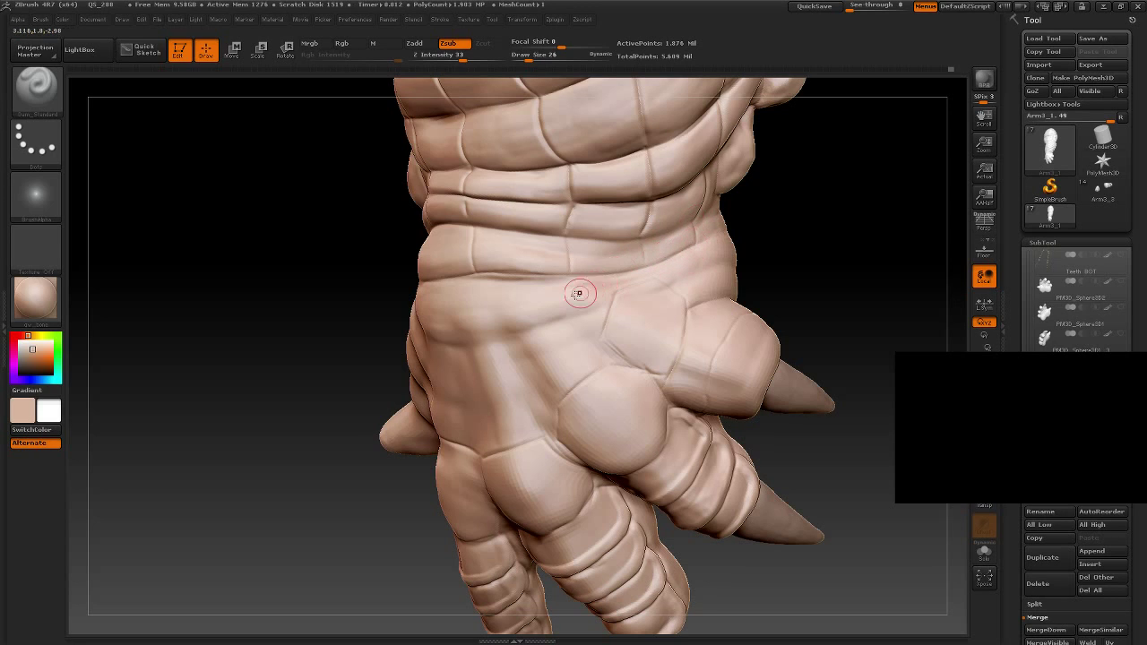
left_click_drag(284, 271, 422, 248)
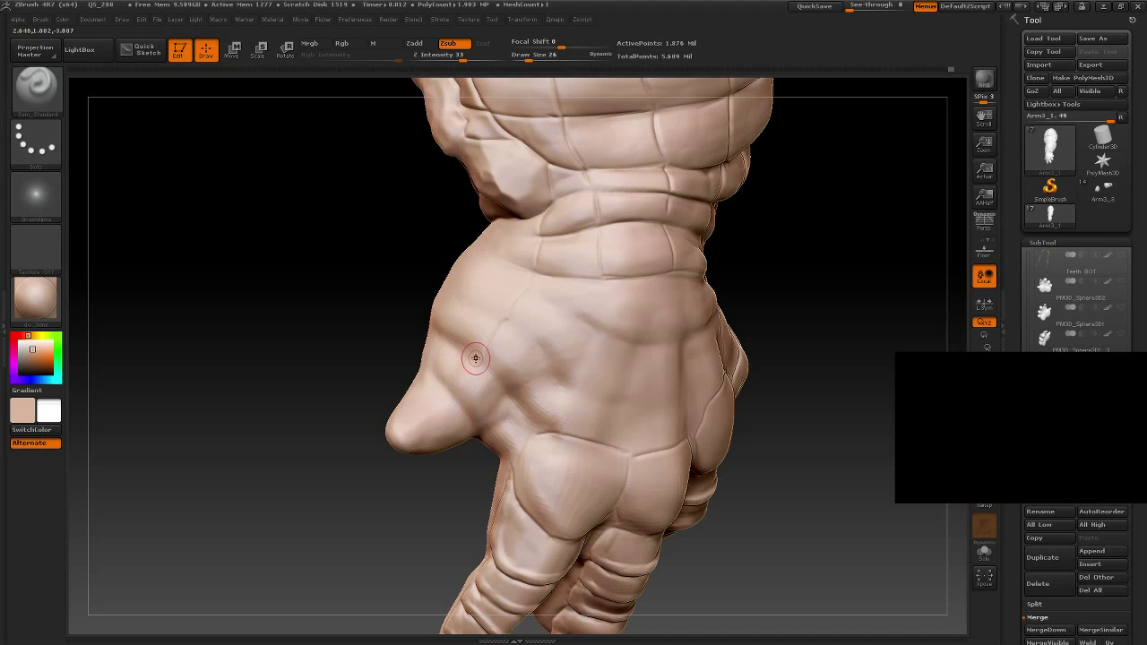
right_click_drag(689, 388, 569, 368)
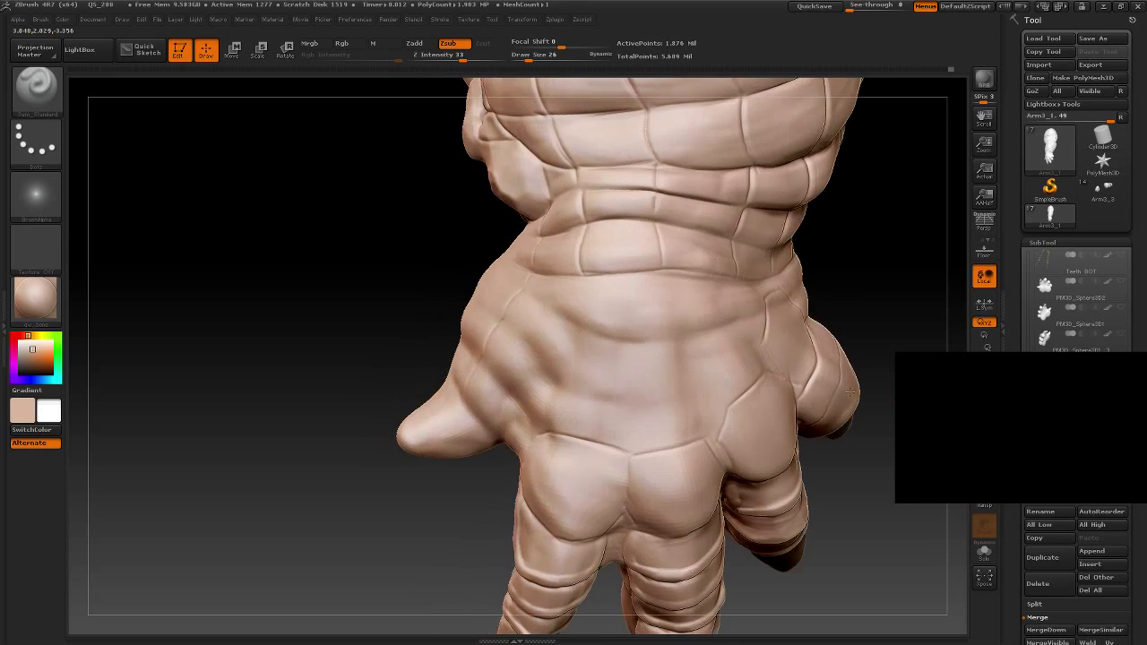
right_click_drag(361, 302, 370, 309)
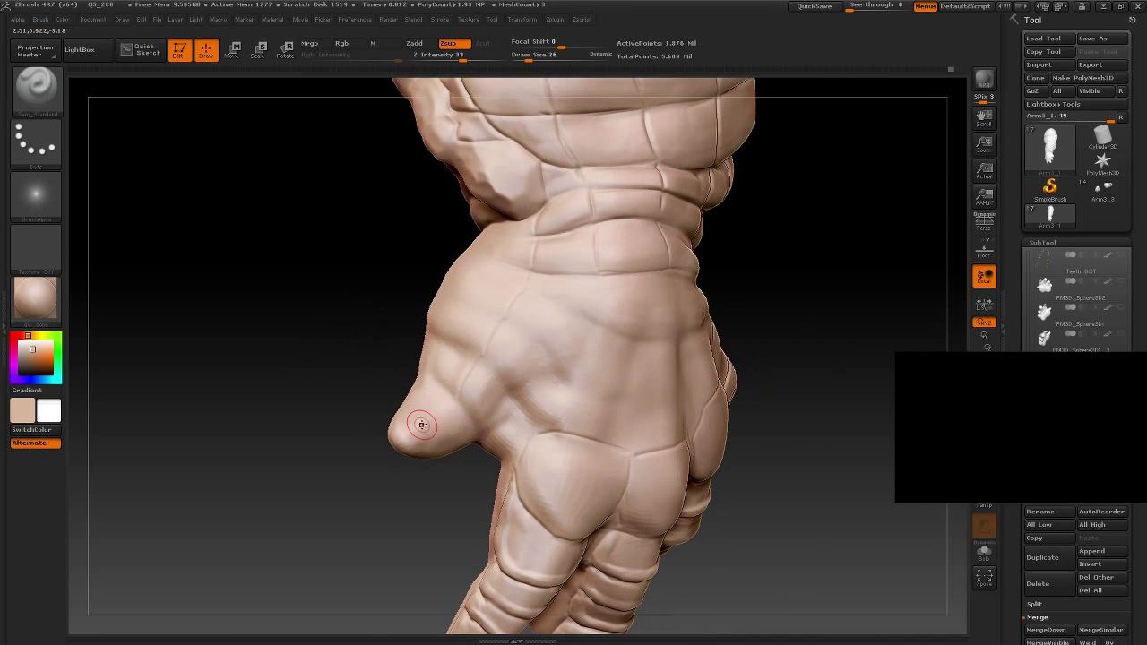
mouse_move(457, 317)
left_mouse_down()
mouse_move(483, 362)
mouse_move(529, 367)
left_mouse_up()
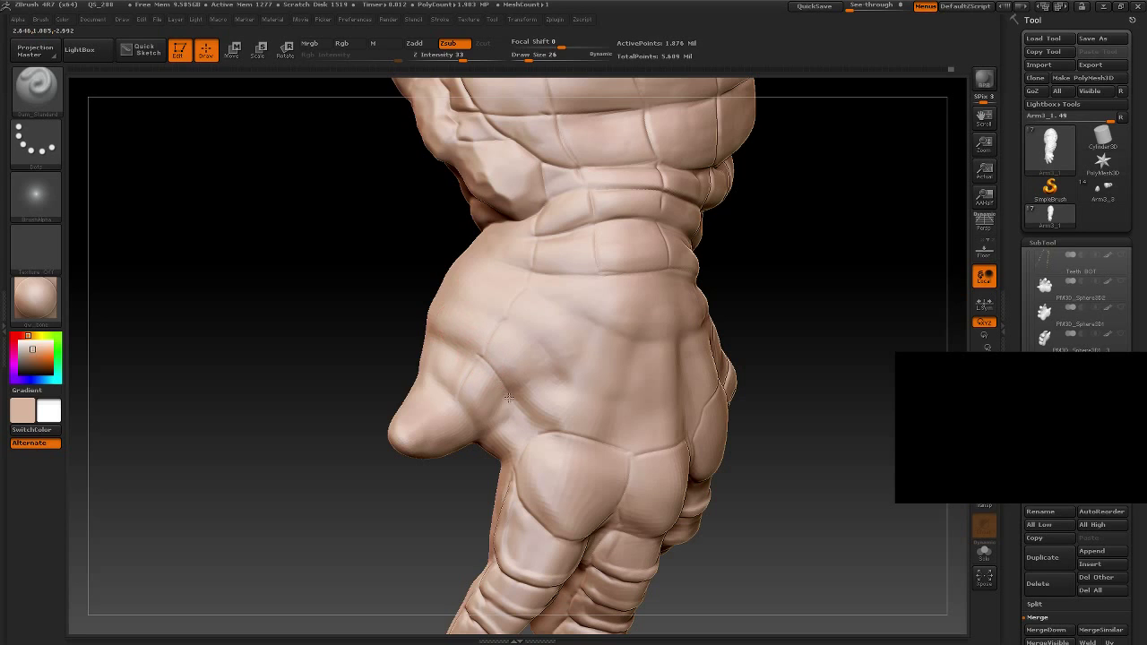
left_click_drag(512, 328, 571, 338)
left_click_drag(539, 292, 607, 330)
Step: Carve two vertical grooves between the knuckle pads and rotate to inspect the carving
left_click_drag(844, 336, 768, 333)
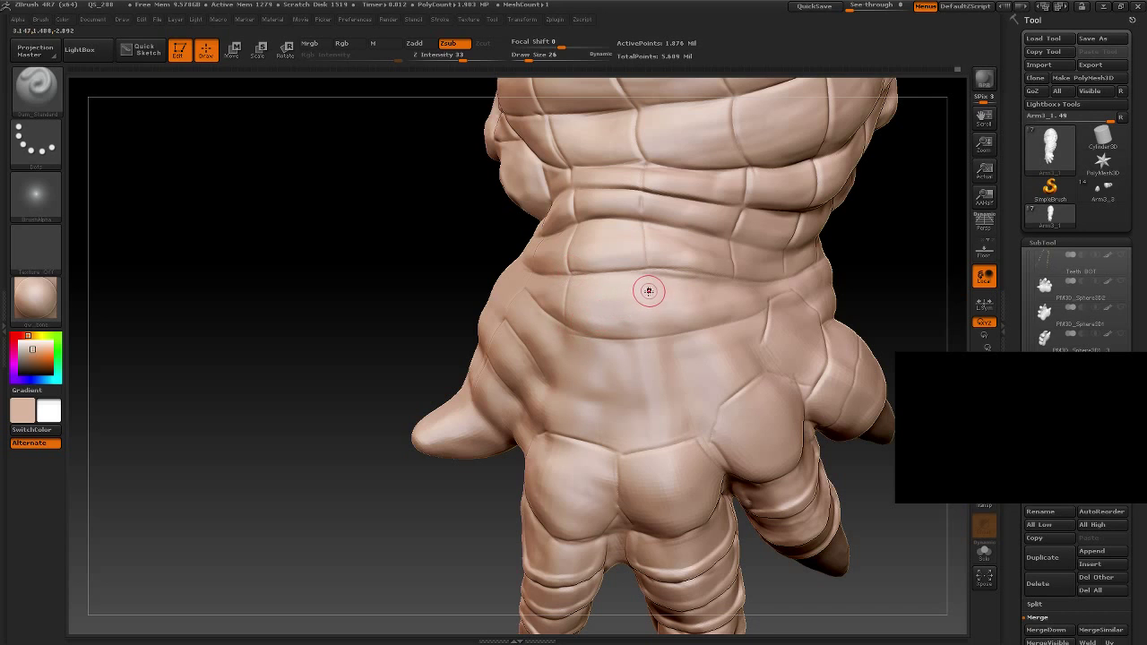
left_click_drag(877, 267, 852, 264)
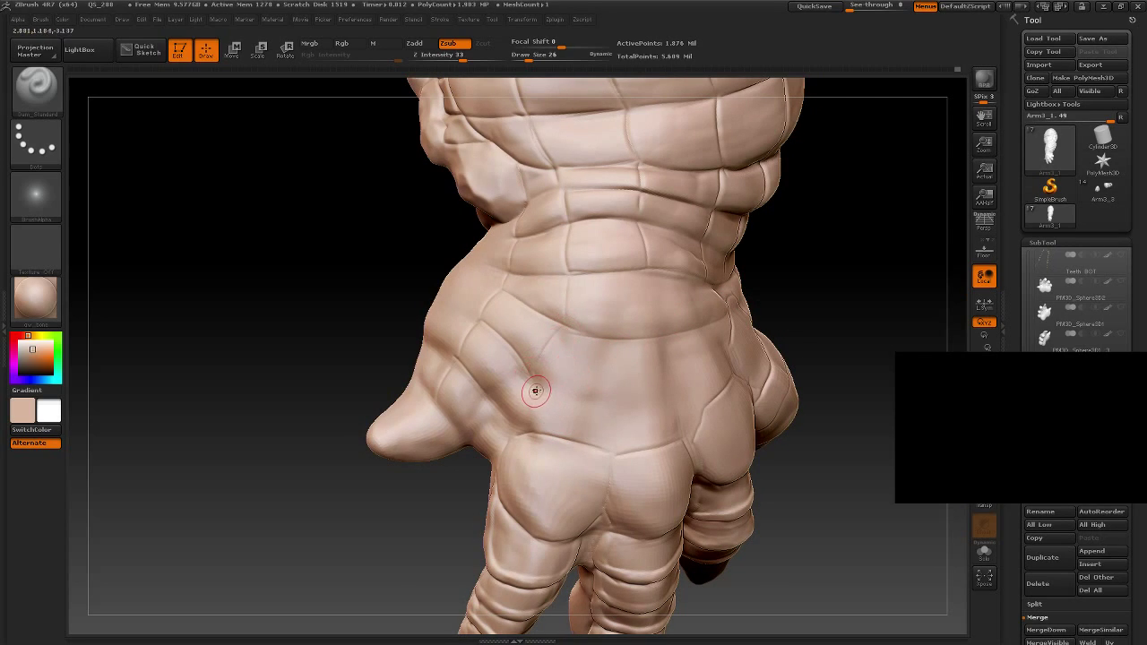
left_click_drag(829, 273, 779, 277)
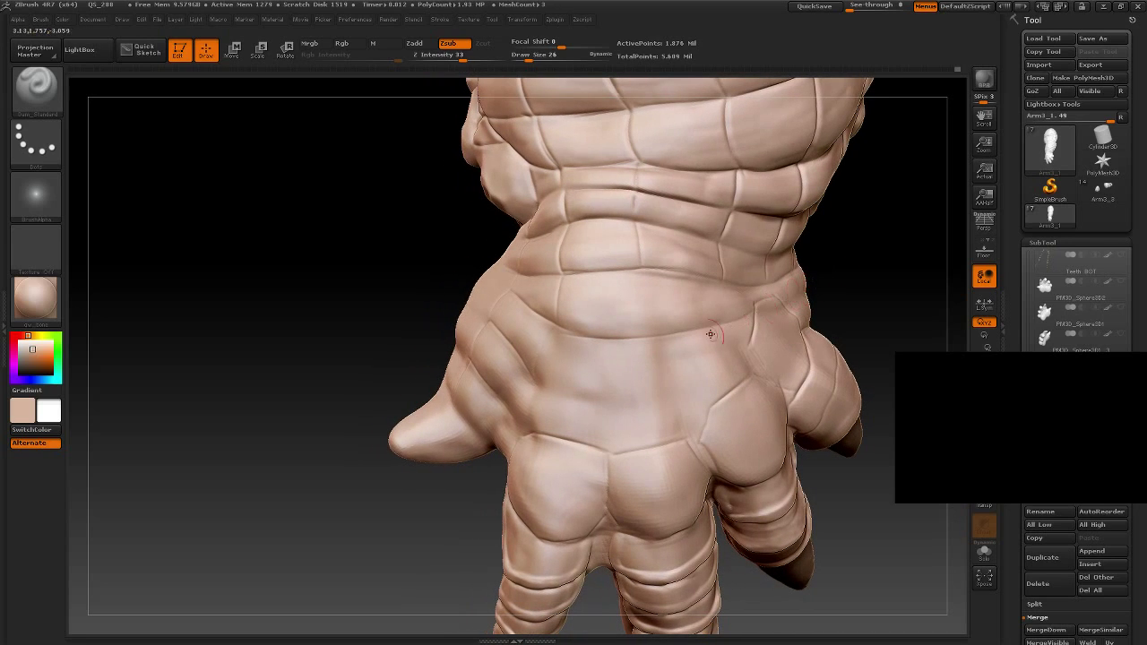
left_click_drag(598, 335, 595, 403)
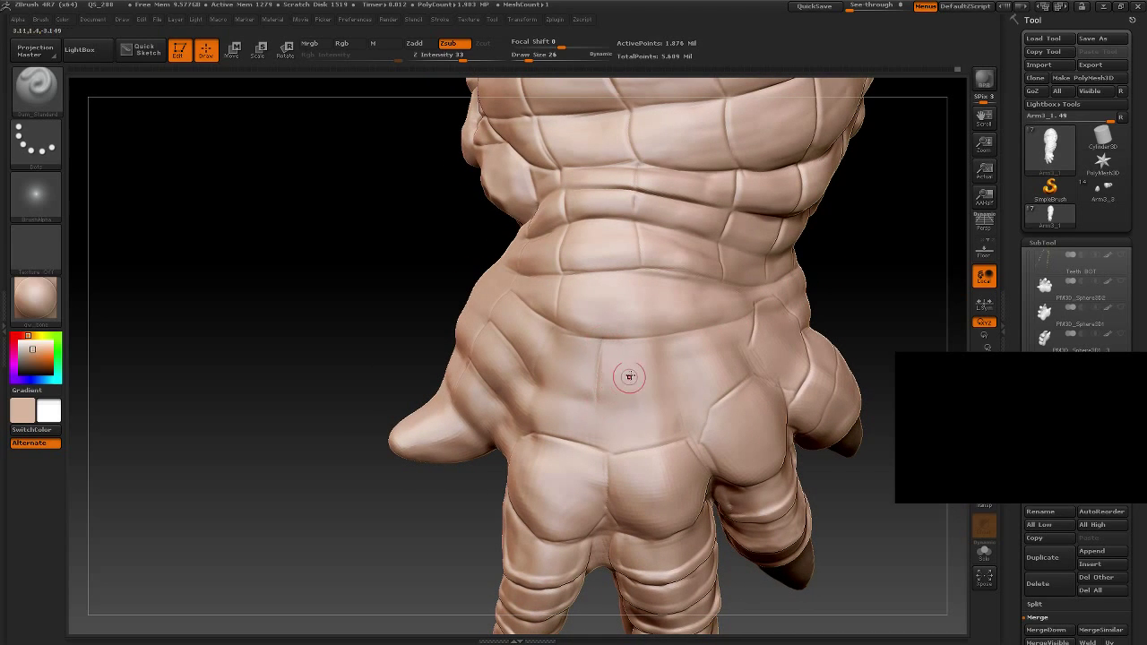
left_click_drag(659, 339, 668, 374)
left_click_drag(860, 318, 807, 323)
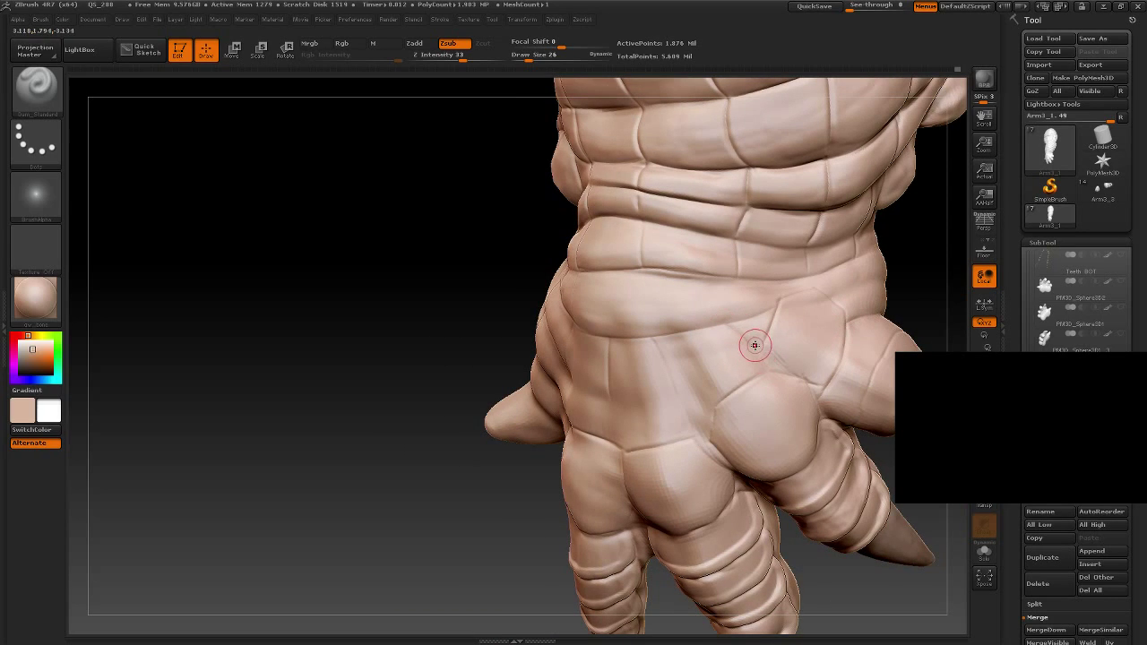
left_click_drag(373, 335, 476, 315)
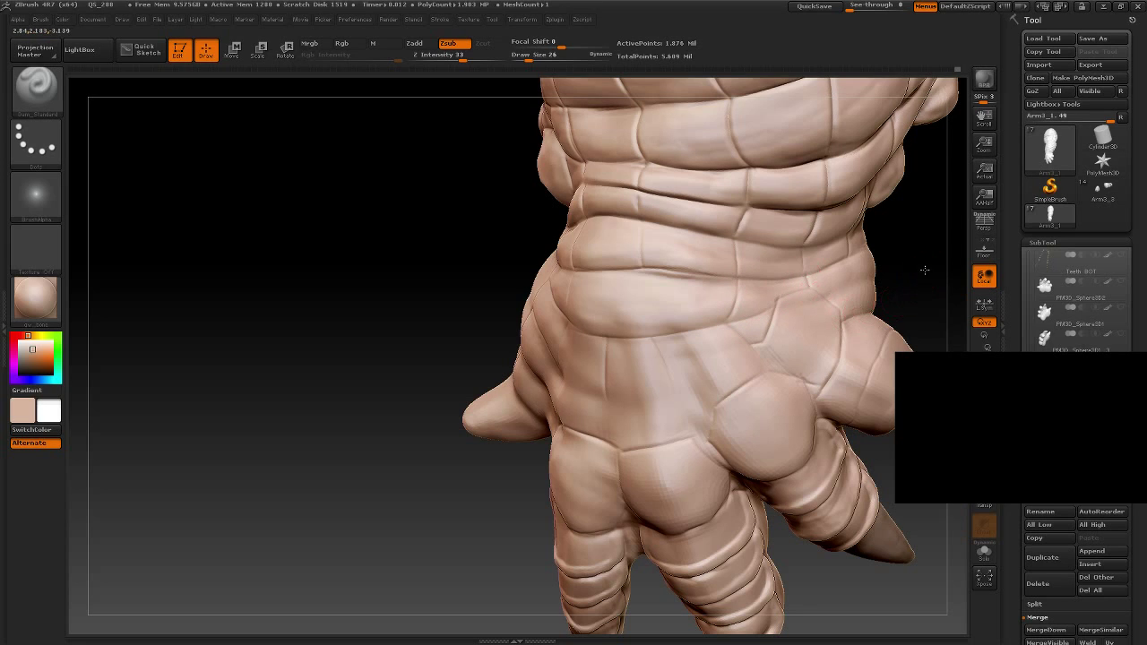
left_click_drag(924, 269, 736, 328)
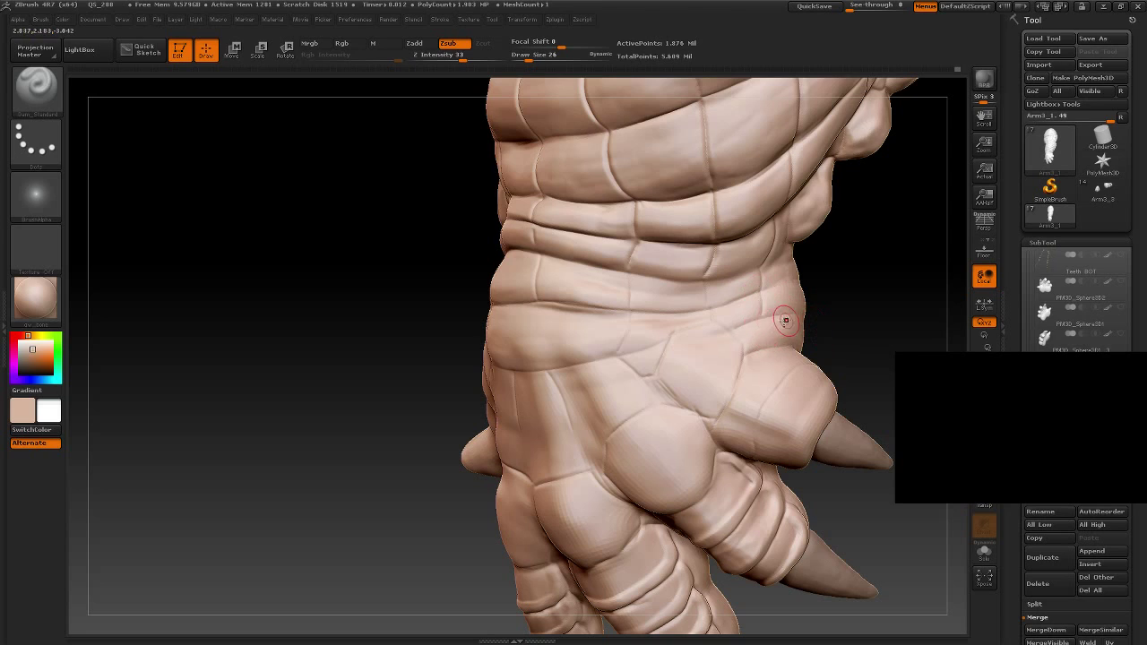
left_click_drag(906, 333, 796, 326)
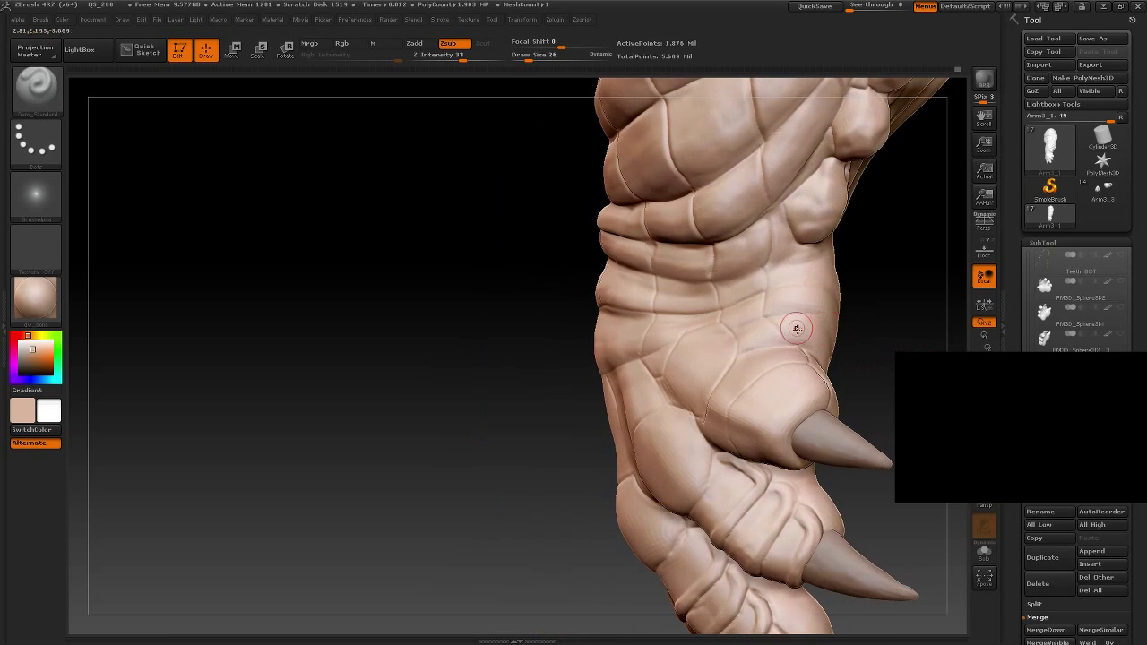
left_click_drag(511, 318, 492, 335)
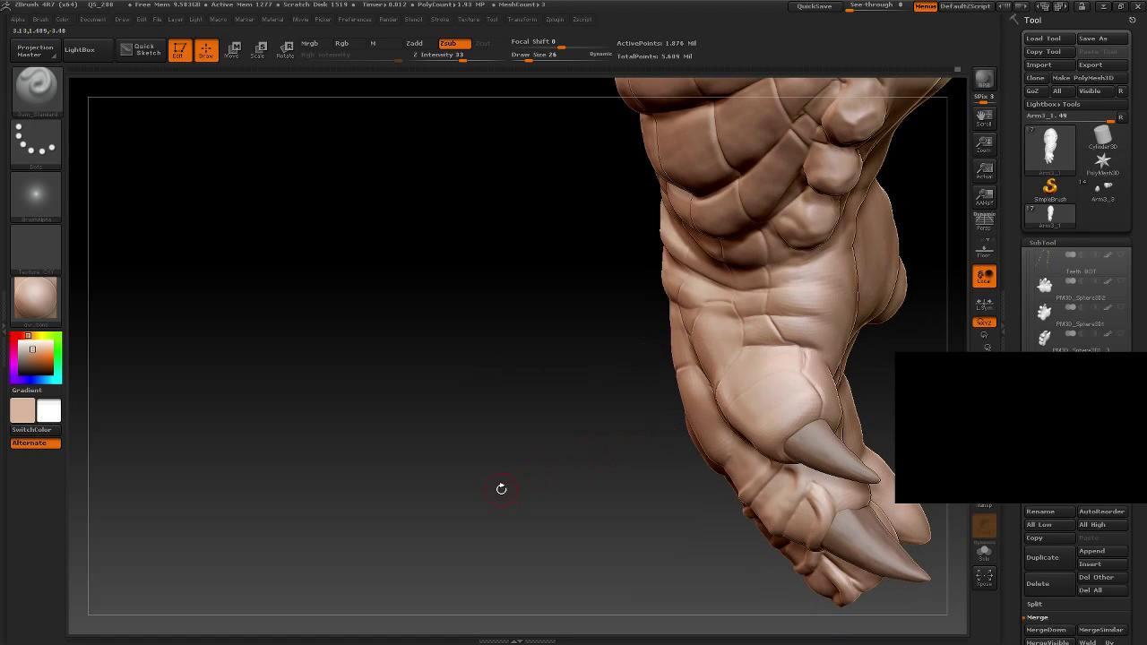
left_click_drag(501, 488, 484, 459)
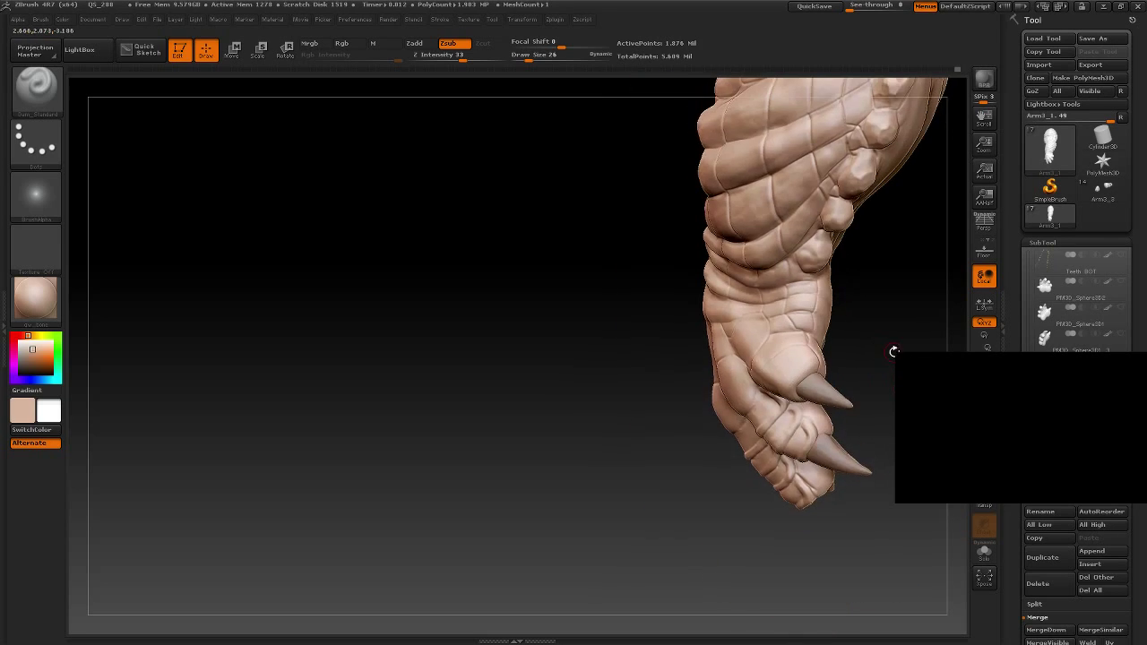
mouse_move(893, 350)
left_mouse_down()
mouse_move(640, 436)
mouse_move(731, 421)
left_mouse_up()
mouse_move(873, 349)
left_mouse_down()
mouse_move(852, 335)
mouse_move(878, 328)
mouse_move(877, 299)
left_mouse_up()
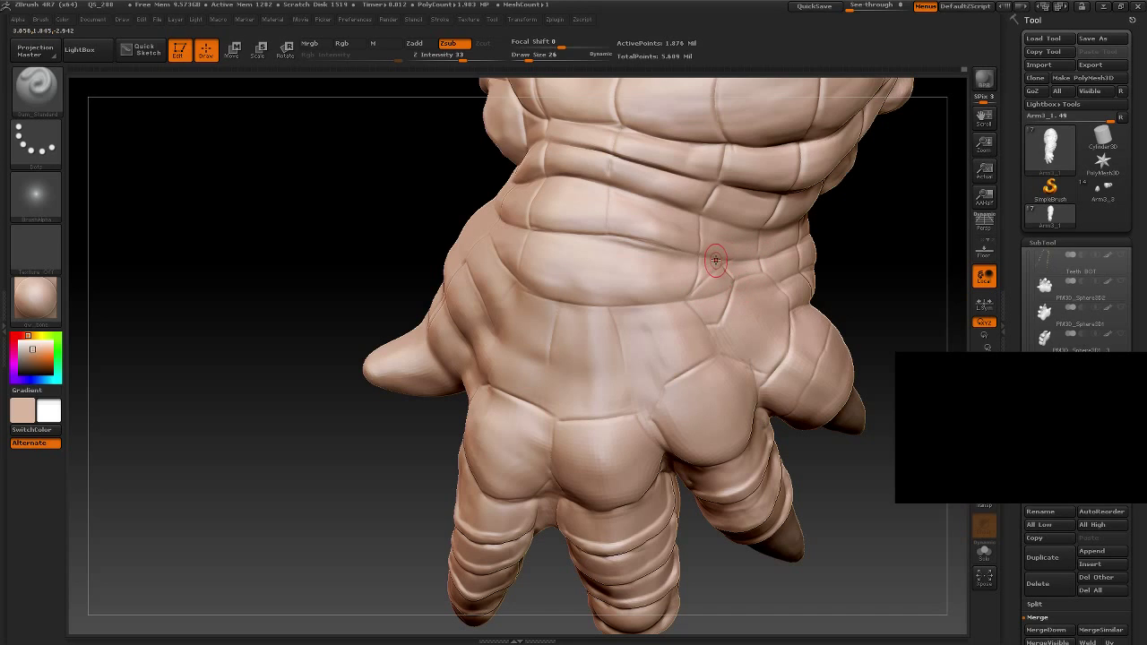
left_click_drag(896, 291, 394, 306)
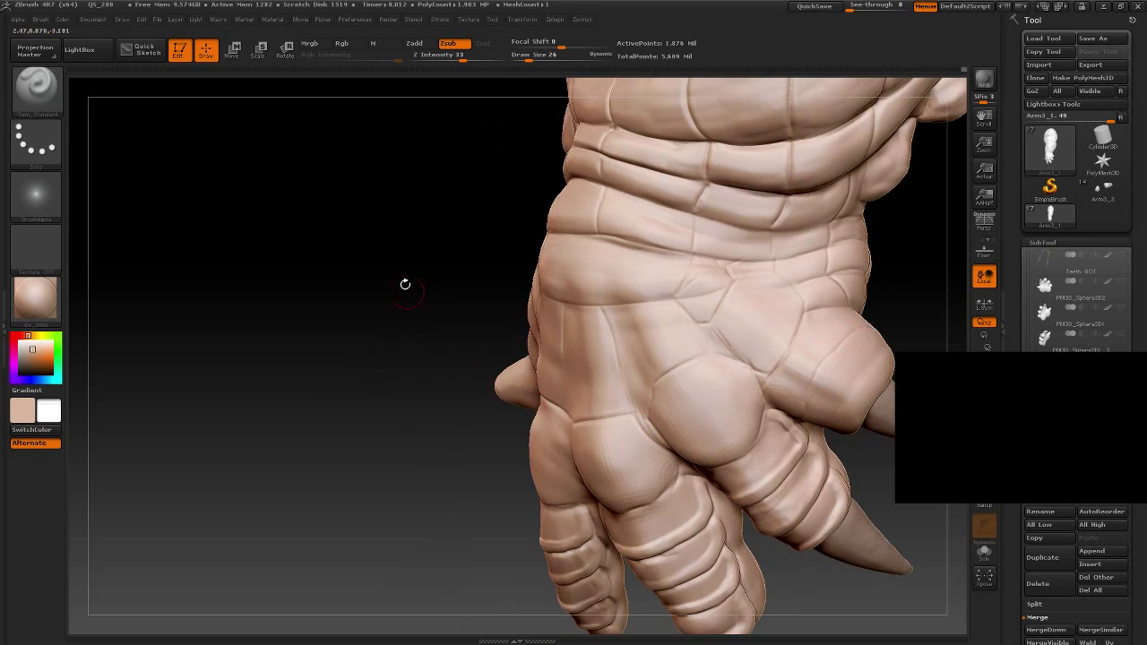
left_click_drag(382, 400, 591, 301)
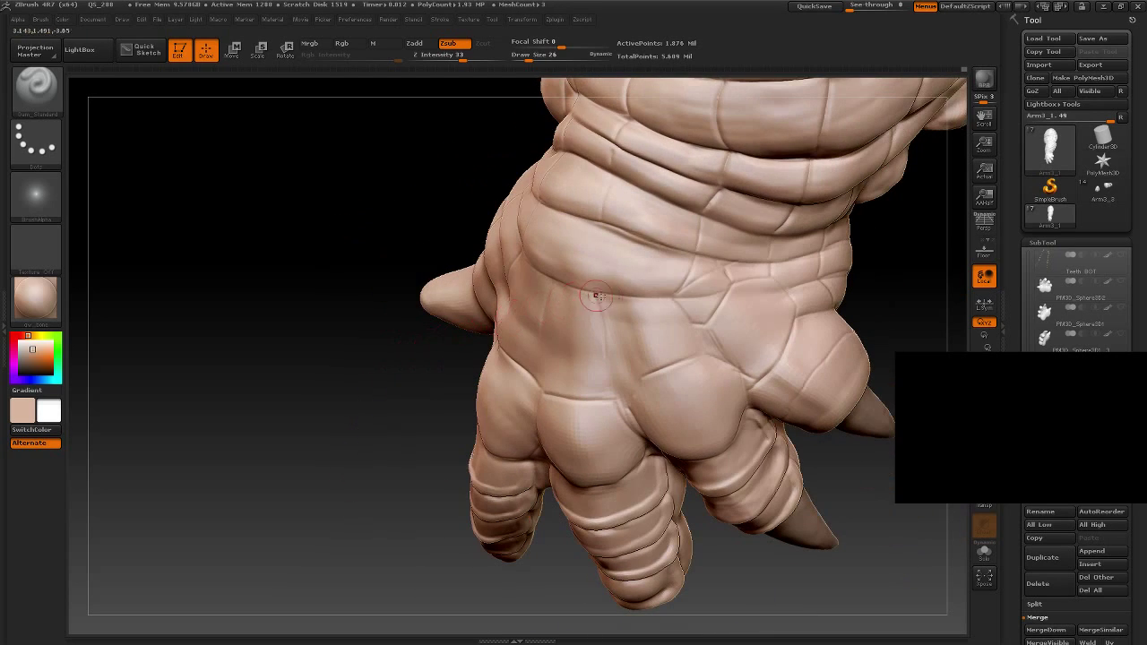
left_click_drag(338, 402, 402, 379)
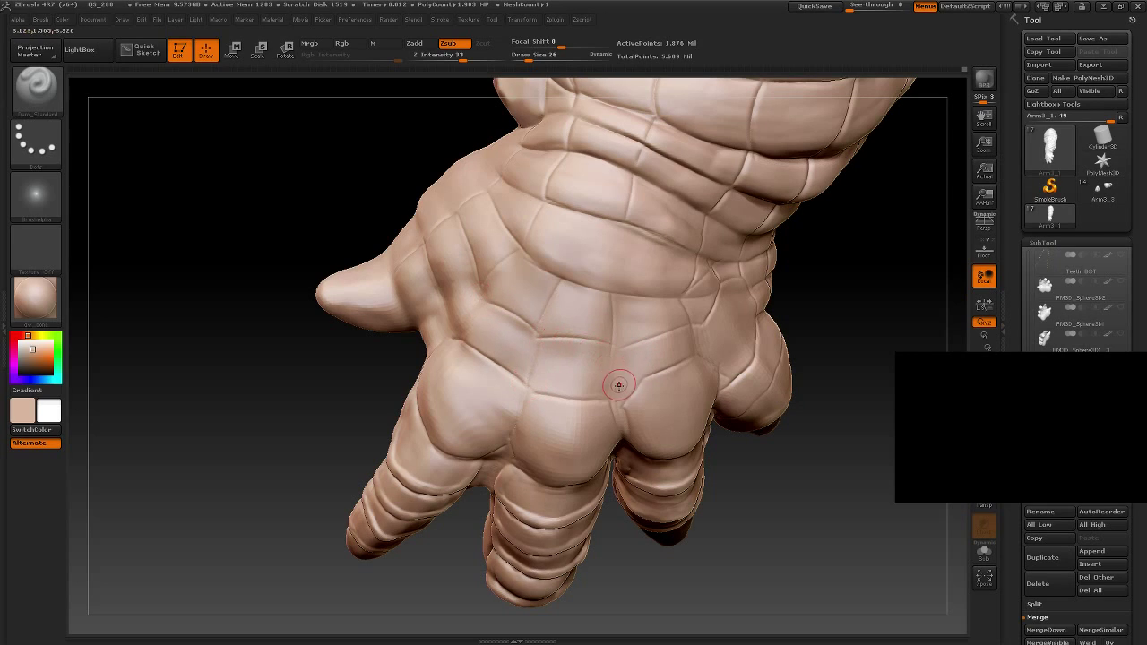
left_click_drag(865, 530, 726, 437)
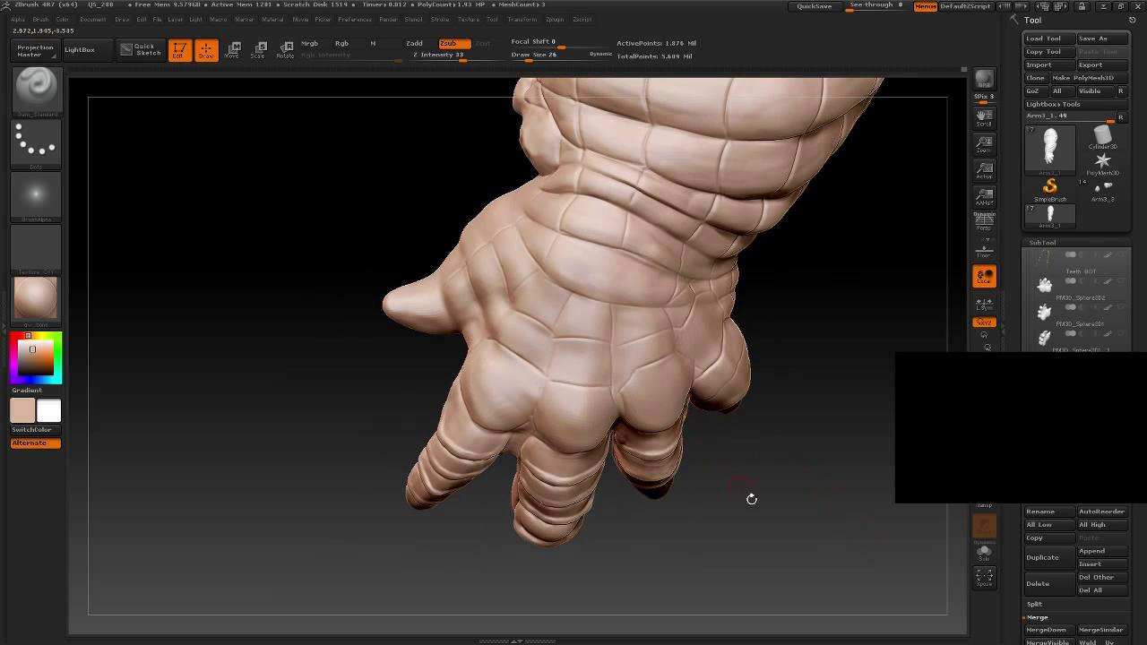
left_click_drag(778, 518, 622, 390)
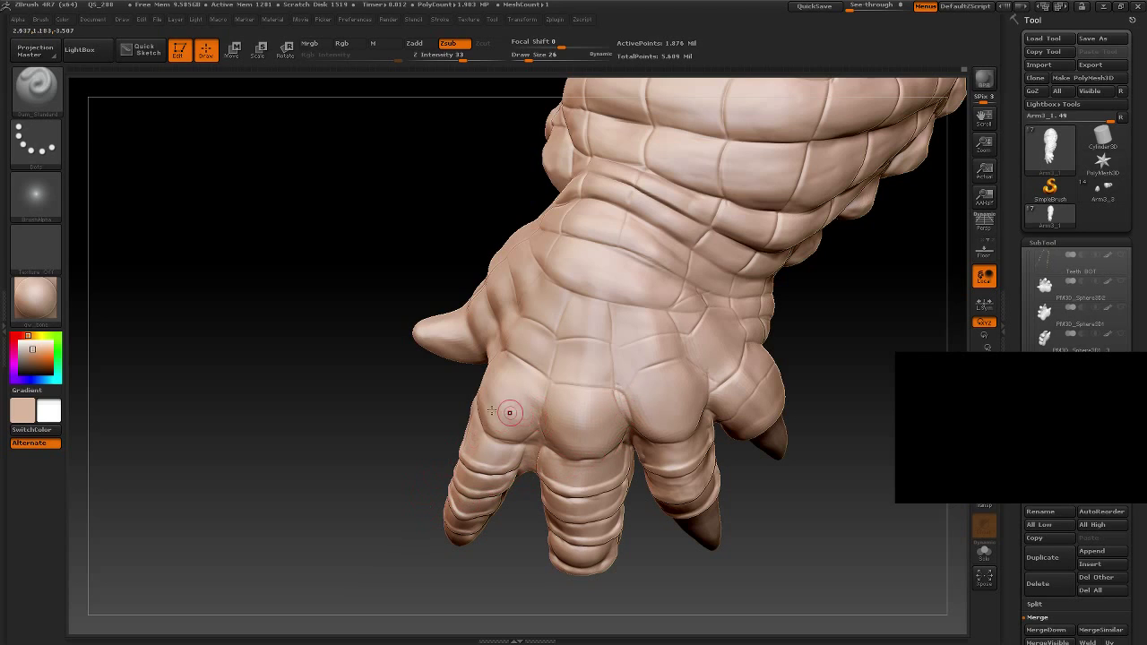
left_click_drag(341, 394, 428, 392)
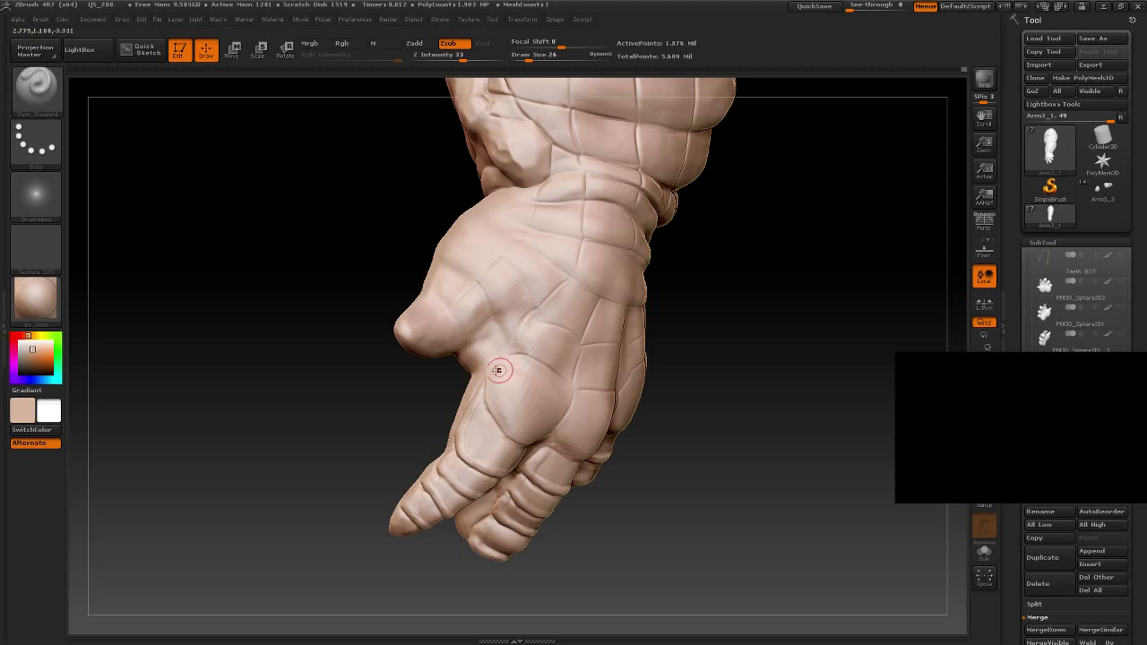
mouse_move(448, 390)
left_mouse_down()
mouse_move(333, 409)
mouse_move(317, 436)
mouse_move(464, 322)
left_mouse_up()
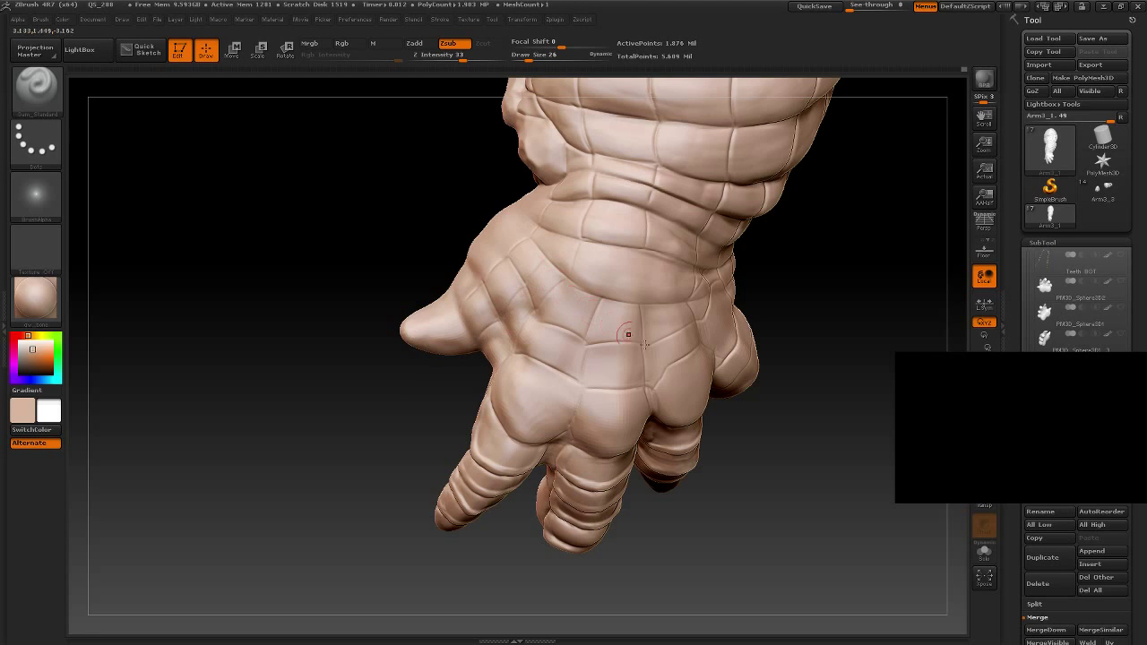
mouse_move(839, 508)
left_mouse_down()
mouse_move(797, 425)
mouse_move(808, 433)
left_mouse_up()
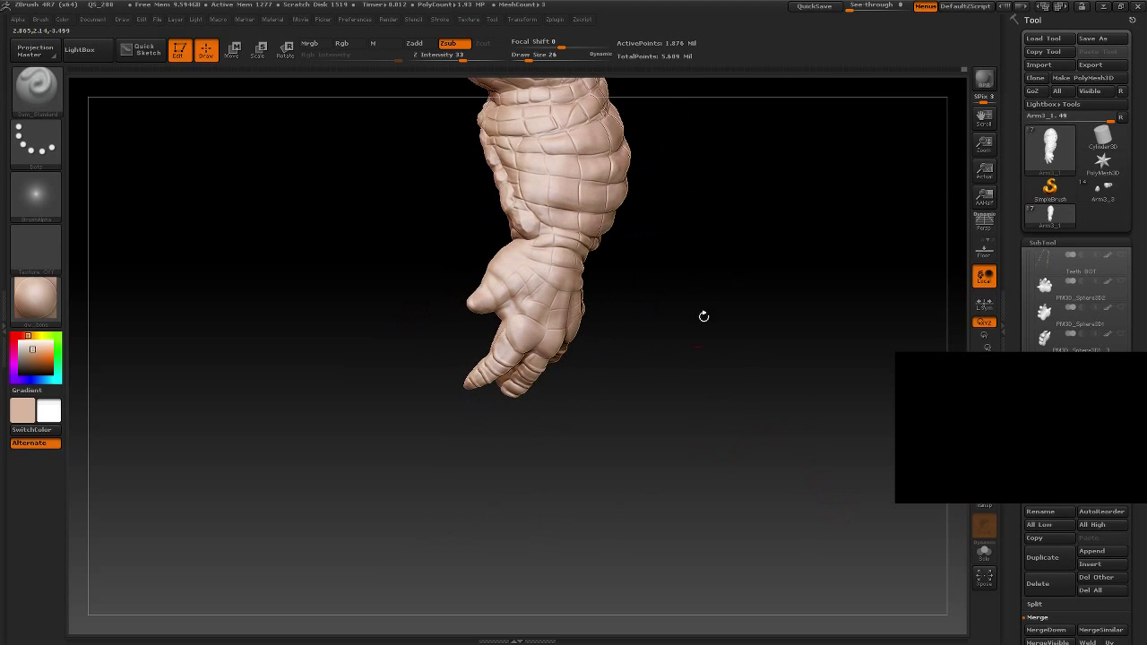
mouse_move(703, 317)
left_mouse_down()
mouse_move(758, 286)
mouse_move(727, 264)
mouse_move(754, 312)
mouse_move(766, 259)
mouse_move(749, 303)
mouse_move(668, 307)
left_mouse_up()
left_click_drag(320, 347, 440, 302)
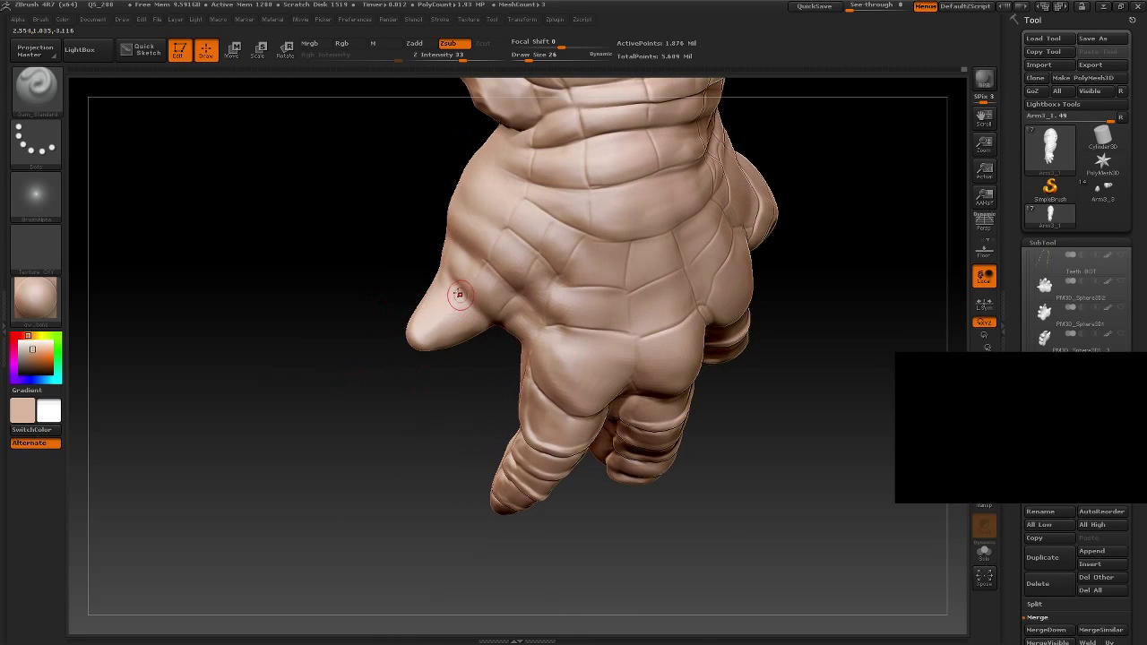
left_click_drag(425, 391, 457, 314)
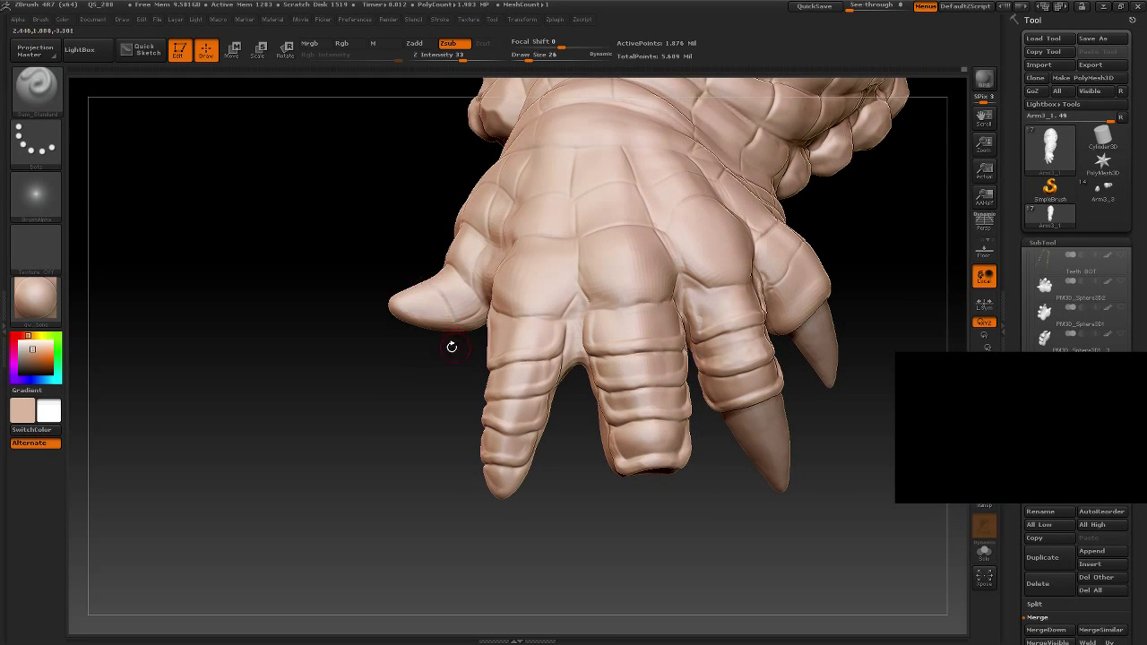
Step: Cut a DamStandard crease line across the thumb
left_click_drag(451, 347, 443, 436)
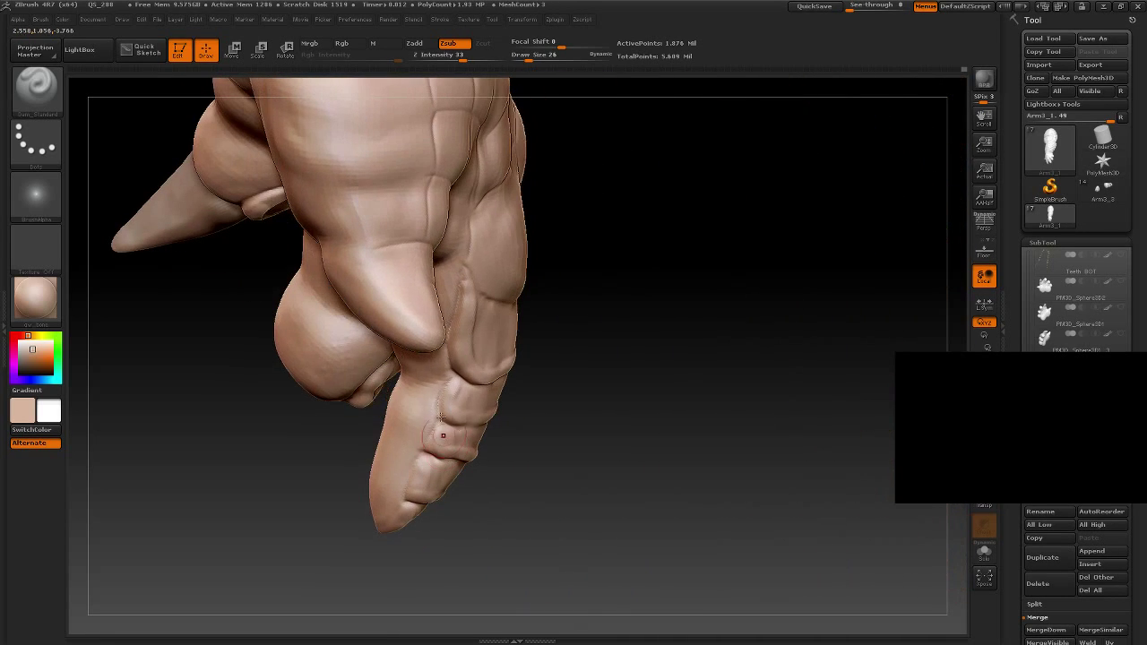
left_click_drag(384, 295, 434, 285)
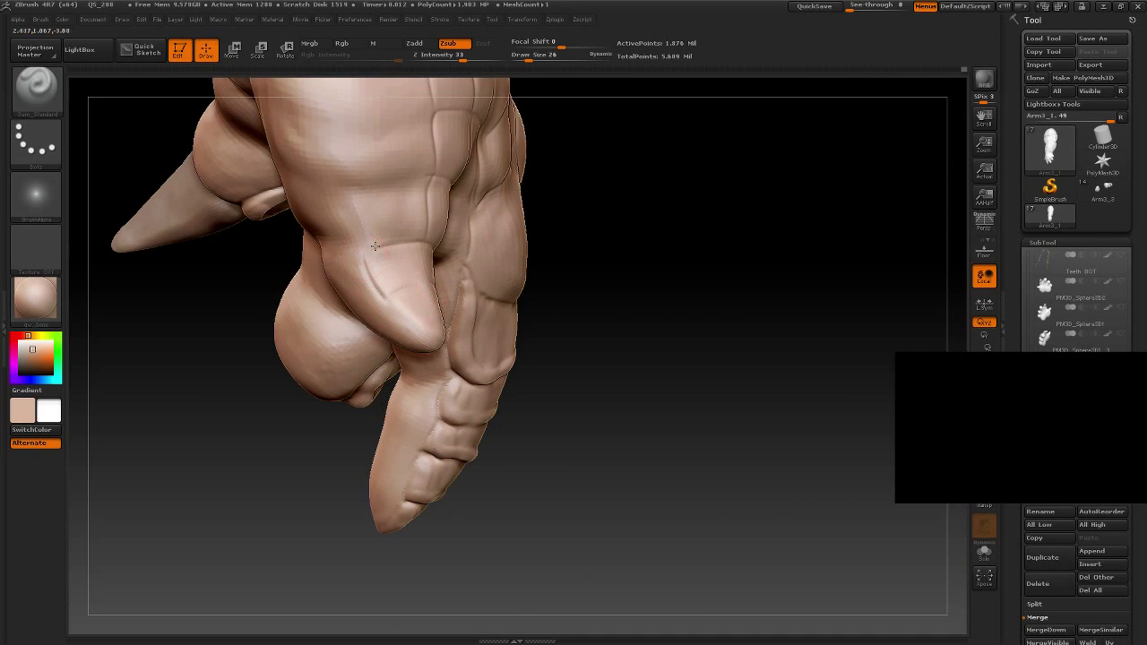
left_click_drag(704, 397, 423, 341)
left_click_drag(374, 415, 381, 376)
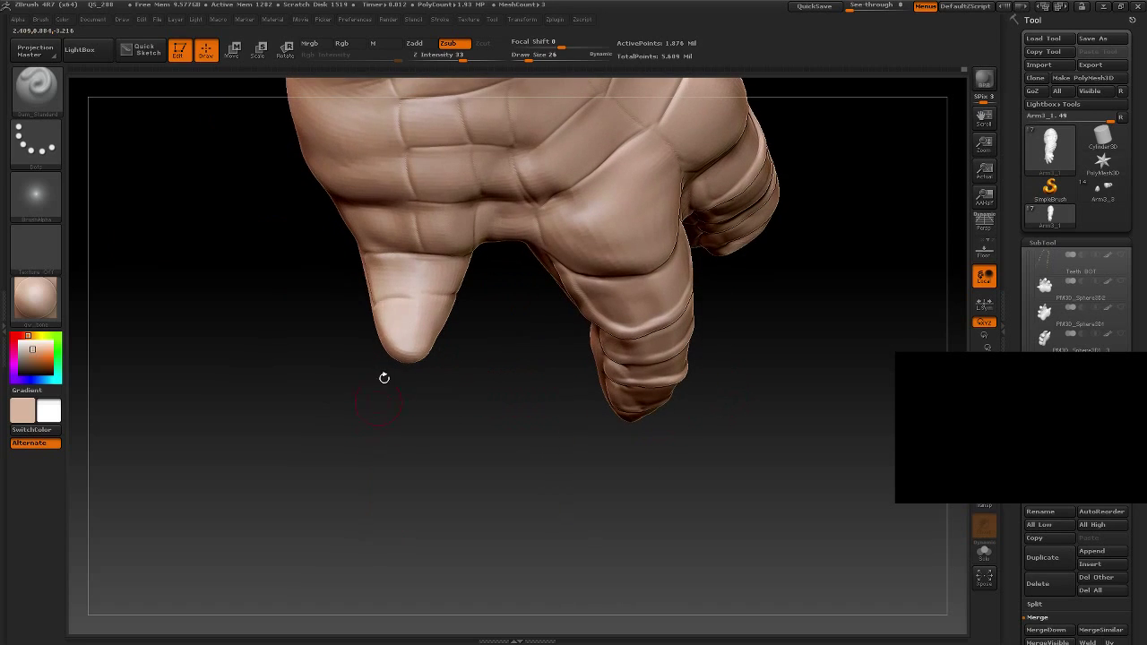
Step: Orbit and zoom around the thumb and fingers to check the new crease
left_click_drag(467, 394, 406, 324)
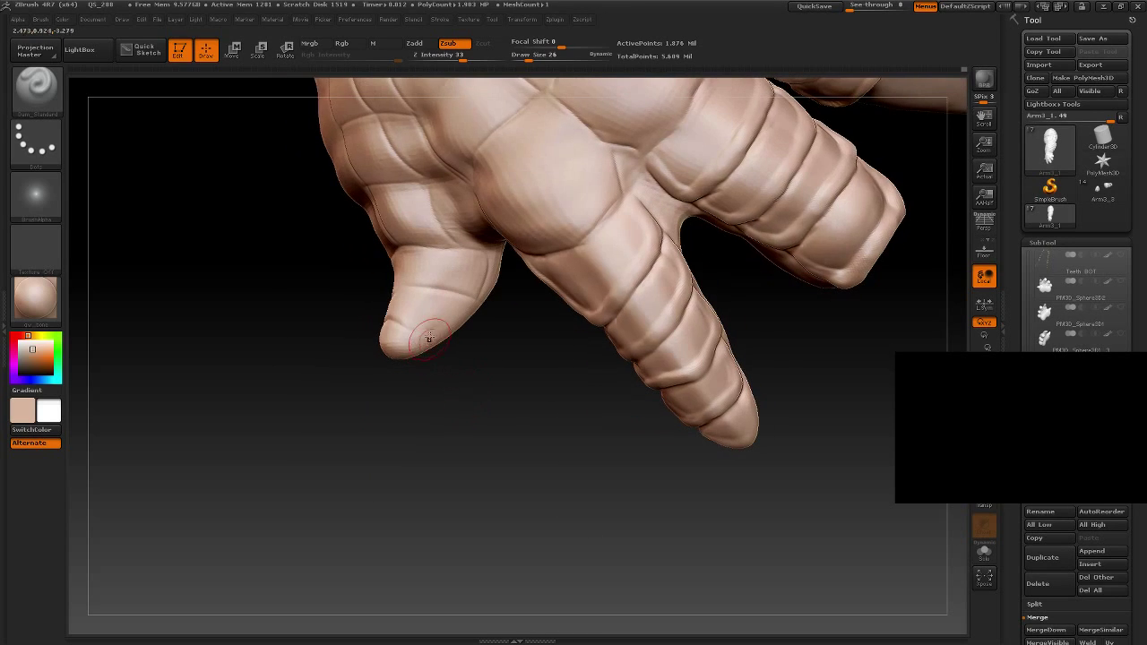
left_click_drag(502, 430, 367, 309)
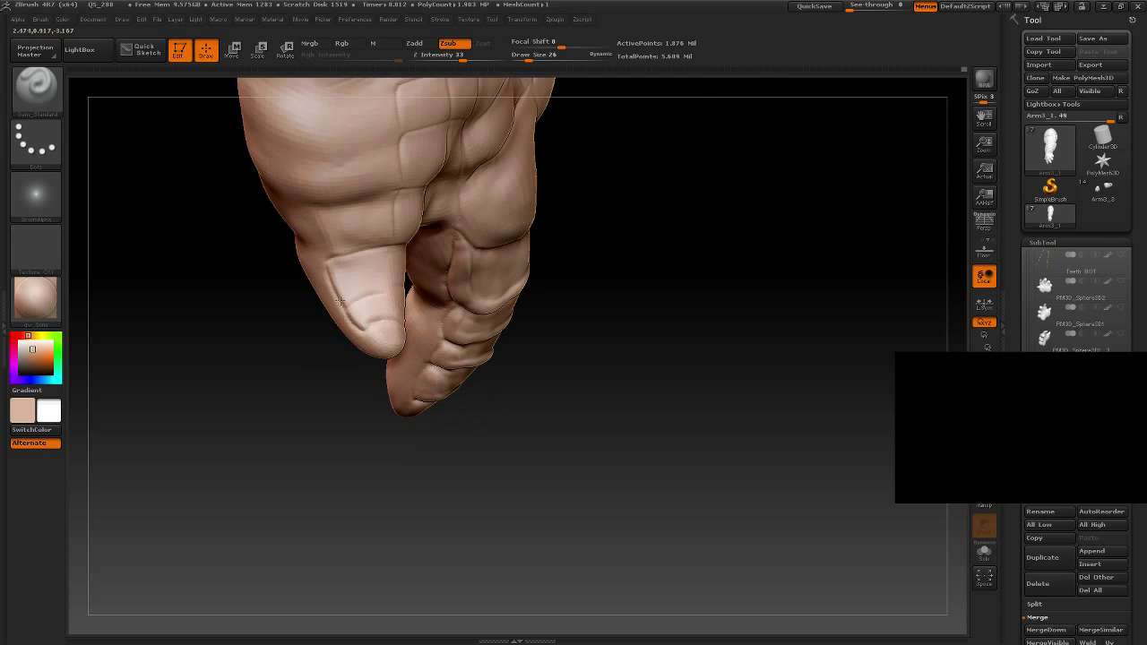
mouse_move(340, 466)
left_mouse_down()
mouse_move(341, 397)
mouse_move(371, 332)
left_mouse_up()
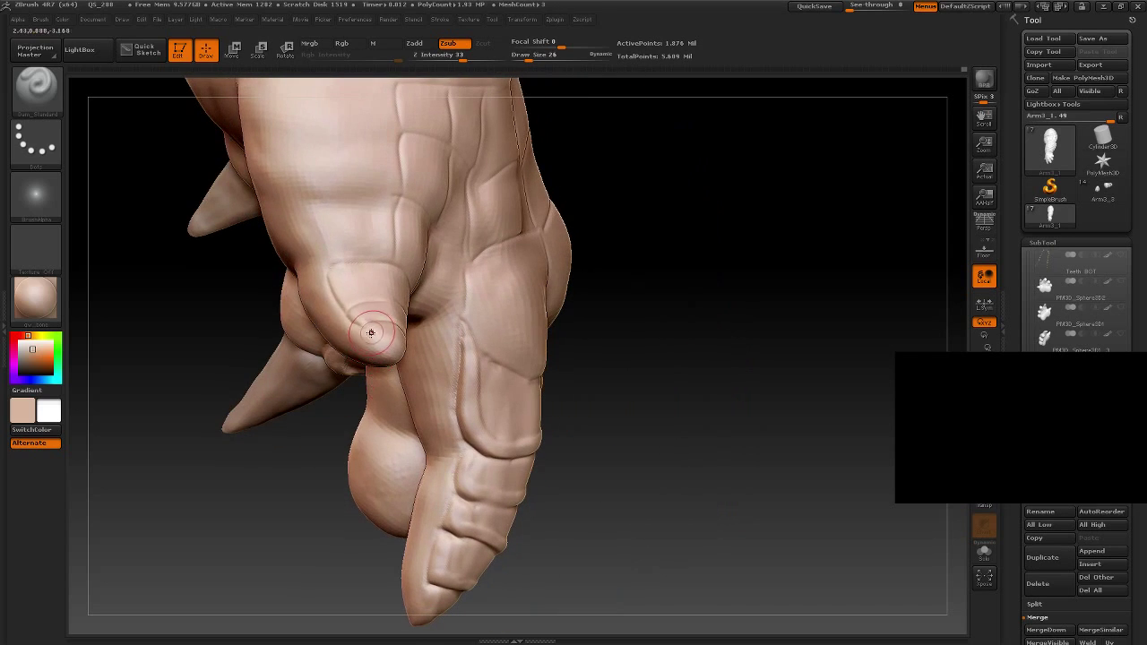
left_click_drag(687, 451, 591, 344)
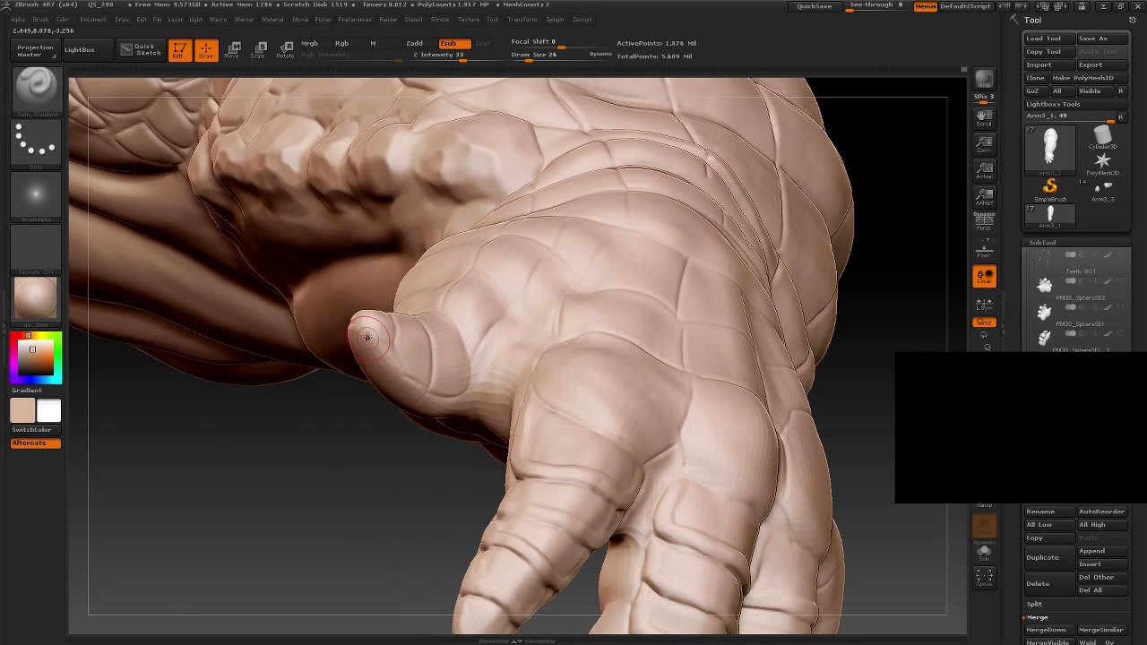
mouse_move(372, 484)
left_mouse_down()
mouse_move(494, 376)
mouse_move(478, 316)
left_mouse_up()
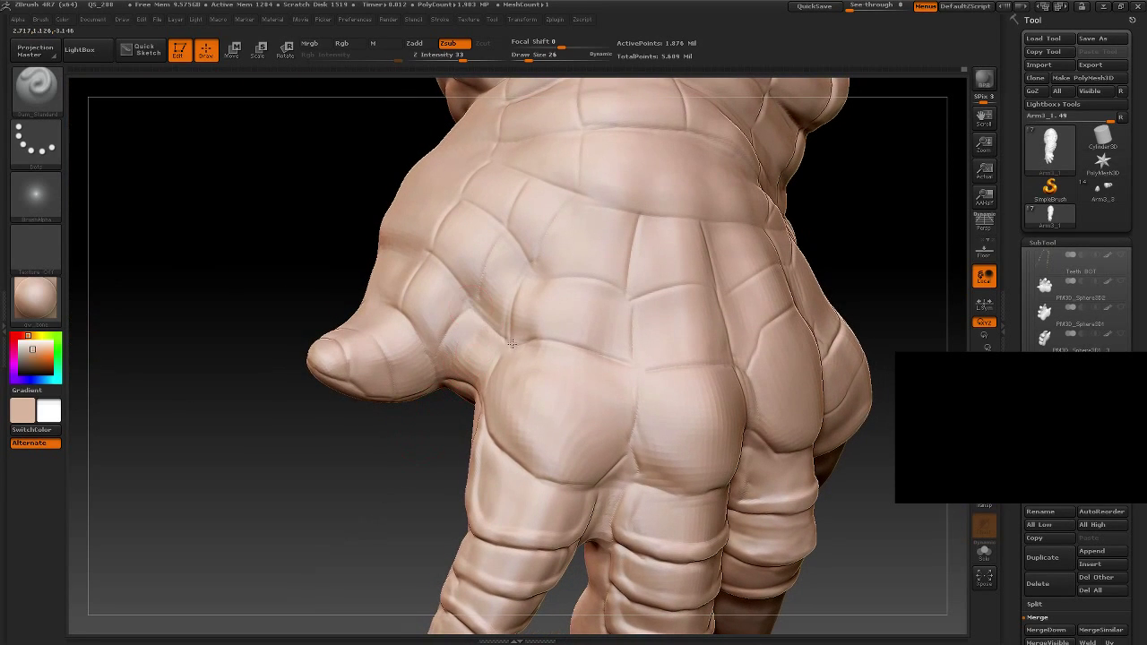
left_click_drag(376, 494, 434, 361)
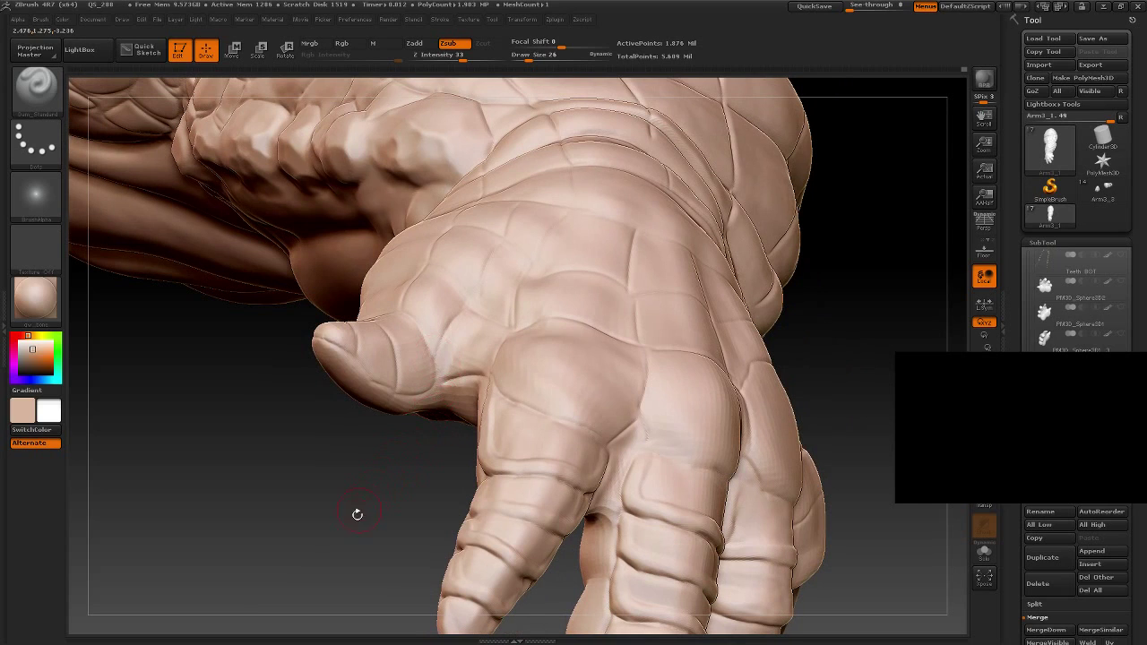
left_click_drag(356, 514, 474, 261)
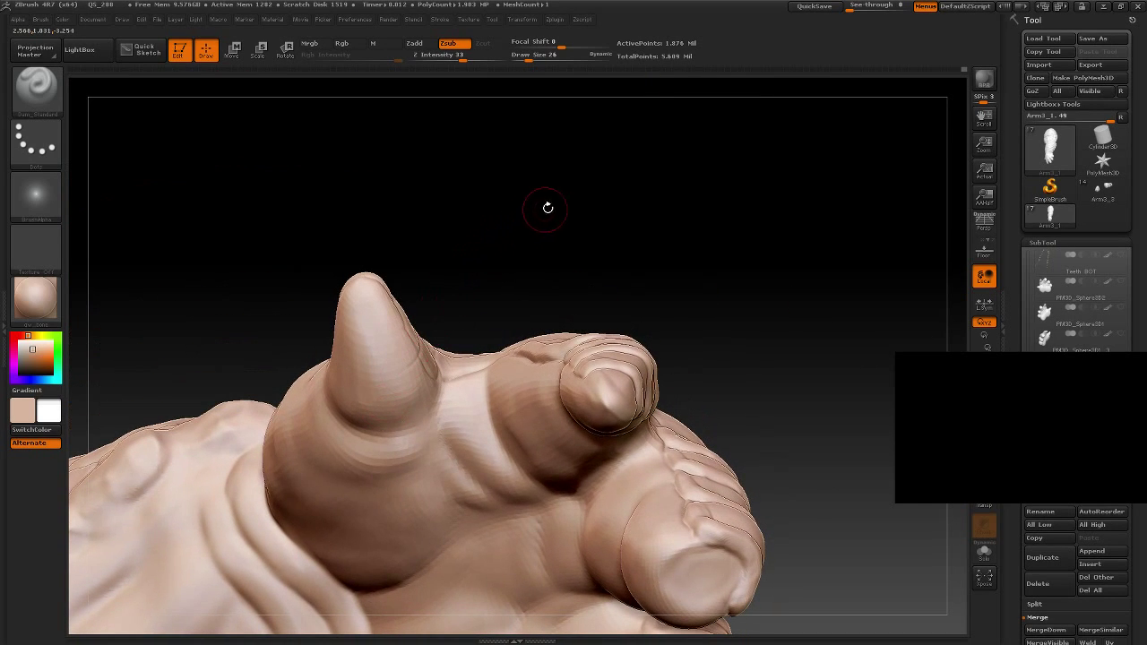
left_click_drag(548, 208, 535, 266)
mouse_move(512, 203)
left_mouse_down()
mouse_move(572, 278)
mouse_move(660, 238)
mouse_move(617, 219)
mouse_move(625, 277)
mouse_move(483, 493)
mouse_move(349, 480)
left_mouse_up()
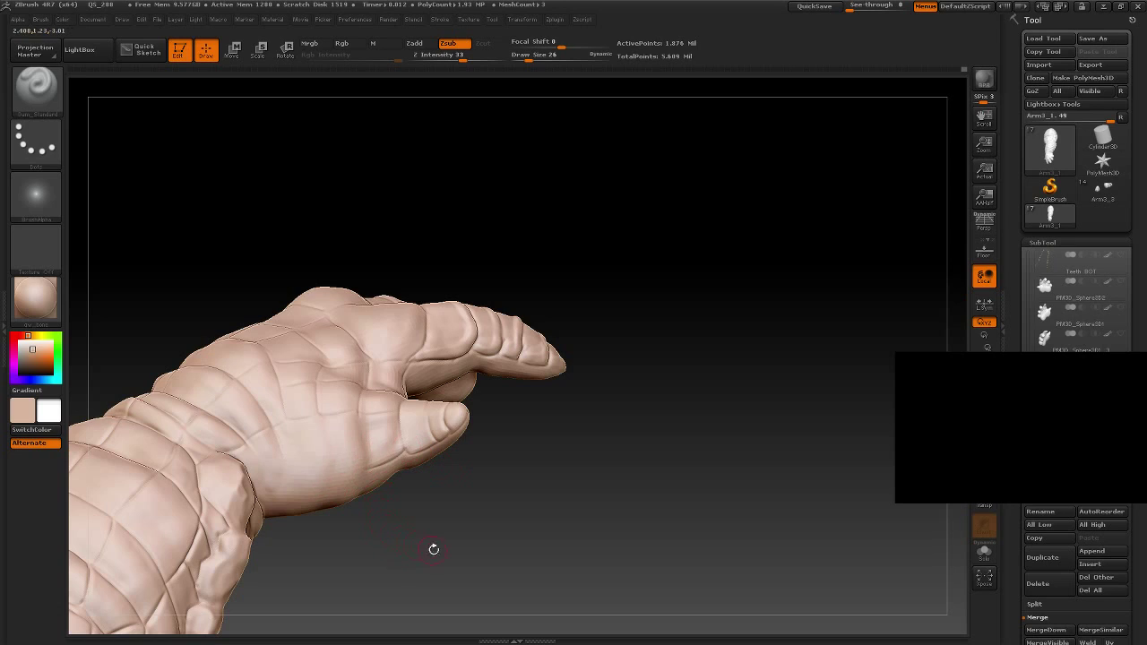
Step: Orbit from the clawed underside round to a frontal view of the hand back, then select the Clay brush
left_click_drag(434, 549, 363, 475)
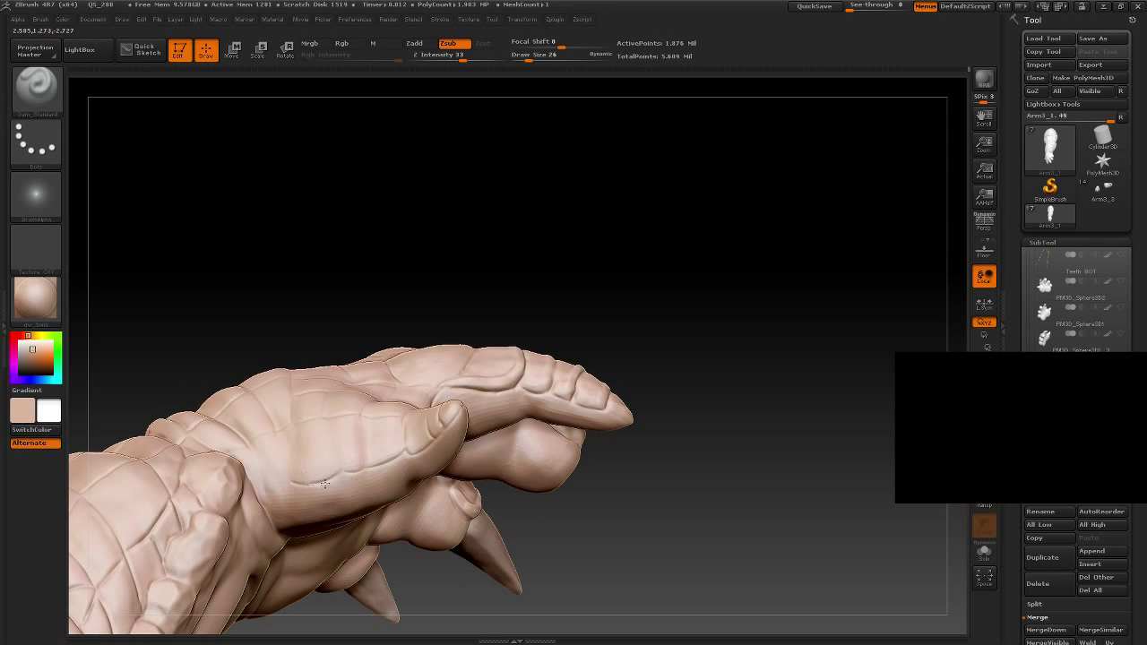
mouse_move(358, 341)
left_mouse_down()
mouse_move(287, 261)
mouse_move(273, 491)
left_mouse_up()
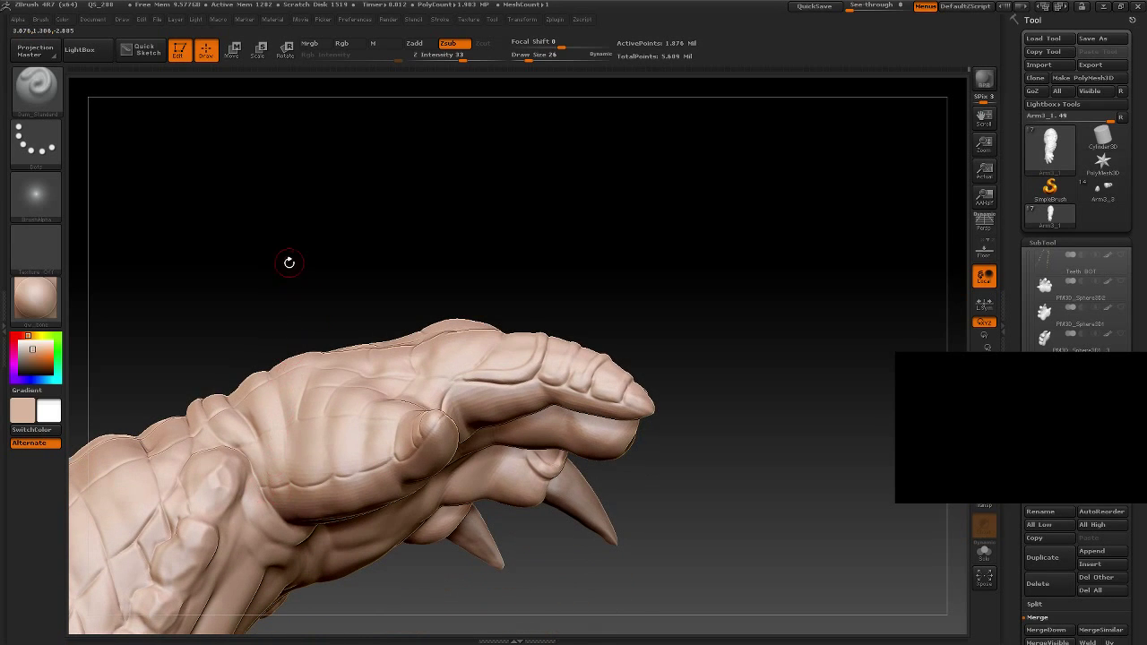
mouse_move(288, 261)
left_mouse_down()
mouse_move(282, 295)
mouse_move(302, 287)
mouse_move(291, 323)
left_mouse_up()
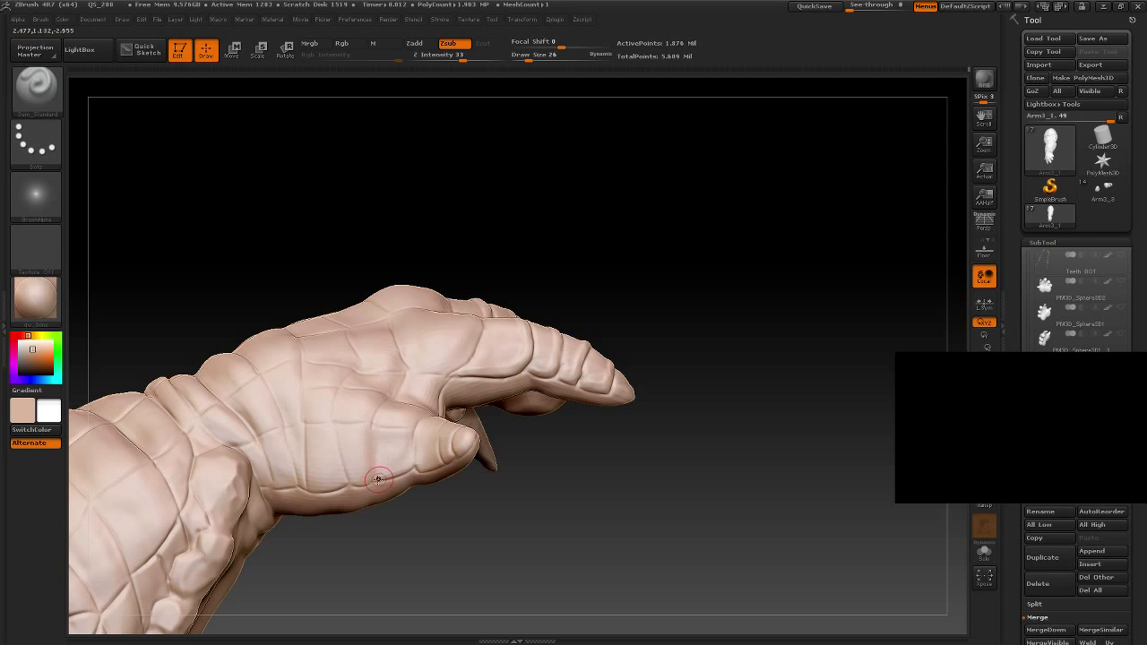
mouse_move(697, 448)
left_mouse_down()
mouse_move(707, 451)
mouse_move(640, 442)
mouse_move(642, 470)
mouse_move(681, 266)
mouse_move(694, 284)
left_mouse_up()
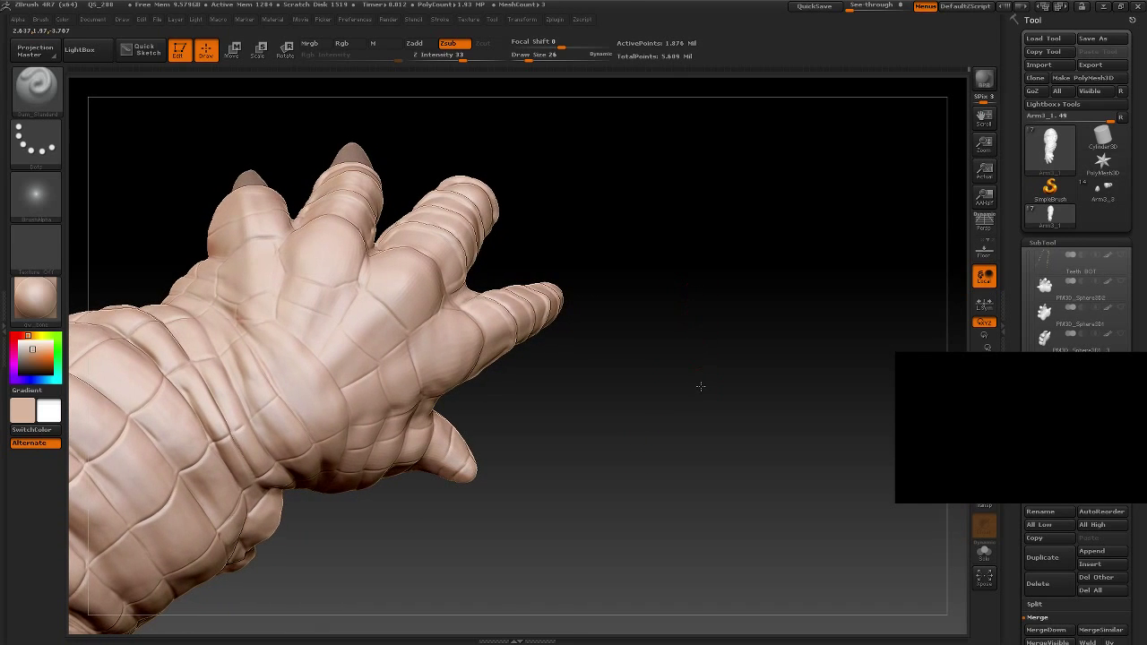
left_click_drag(700, 386, 692, 381)
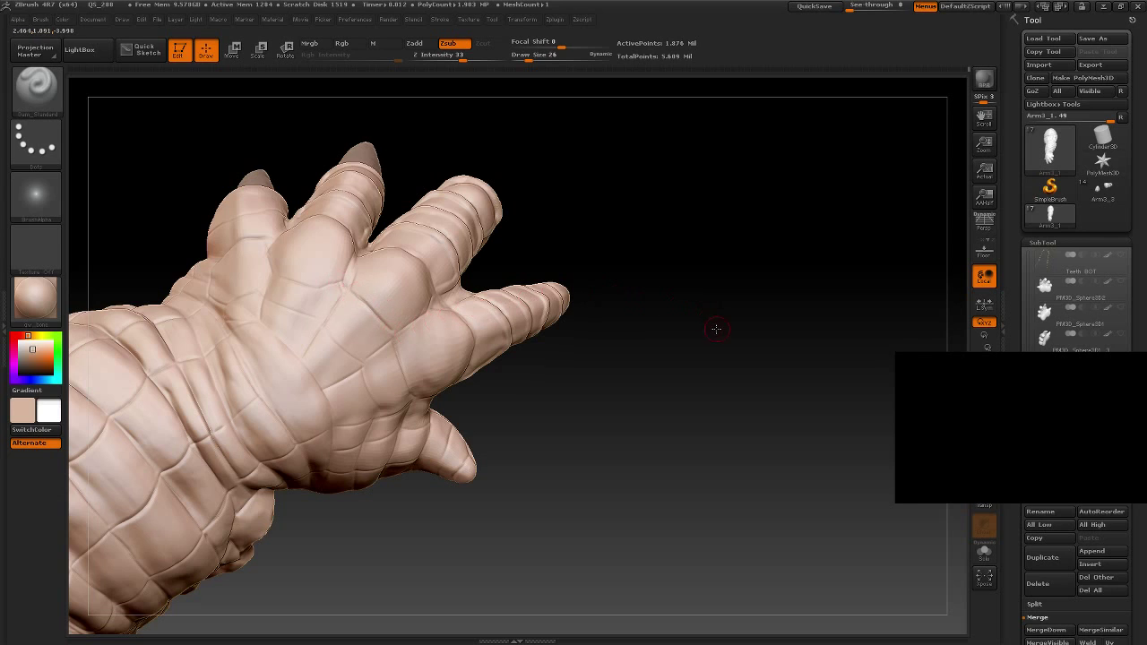
mouse_move(716, 329)
left_mouse_down()
mouse_move(705, 332)
mouse_move(755, 328)
mouse_move(744, 307)
left_mouse_up()
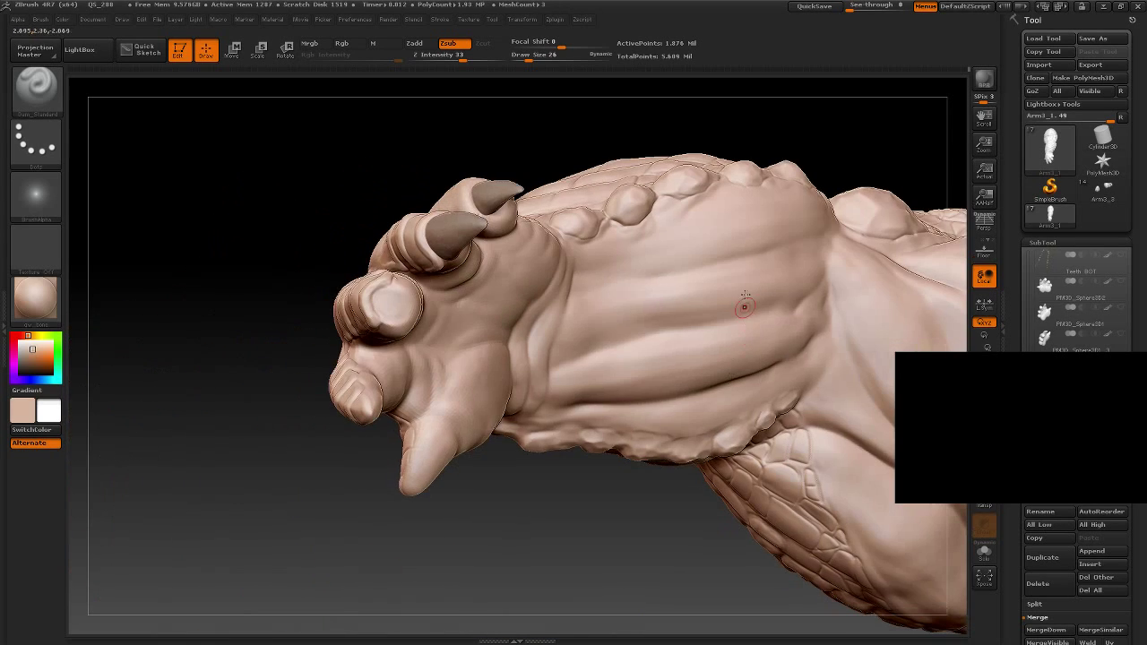
mouse_move(303, 261)
left_mouse_down()
mouse_move(290, 248)
mouse_move(339, 384)
left_mouse_up()
mouse_move(611, 375)
left_mouse_down()
mouse_move(651, 389)
mouse_move(621, 333)
mouse_move(638, 397)
mouse_move(655, 389)
mouse_move(622, 418)
mouse_move(650, 397)
mouse_move(567, 292)
mouse_move(543, 361)
mouse_move(561, 389)
mouse_move(627, 313)
mouse_move(378, 369)
left_mouse_up()
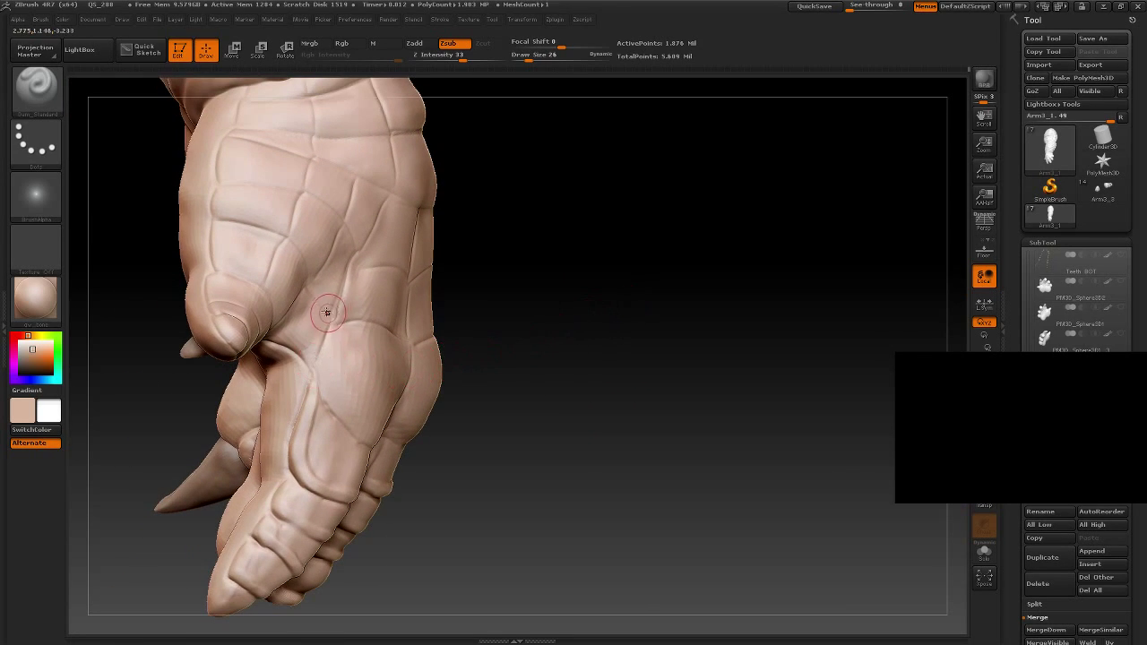
left_click_drag(561, 324, 379, 313)
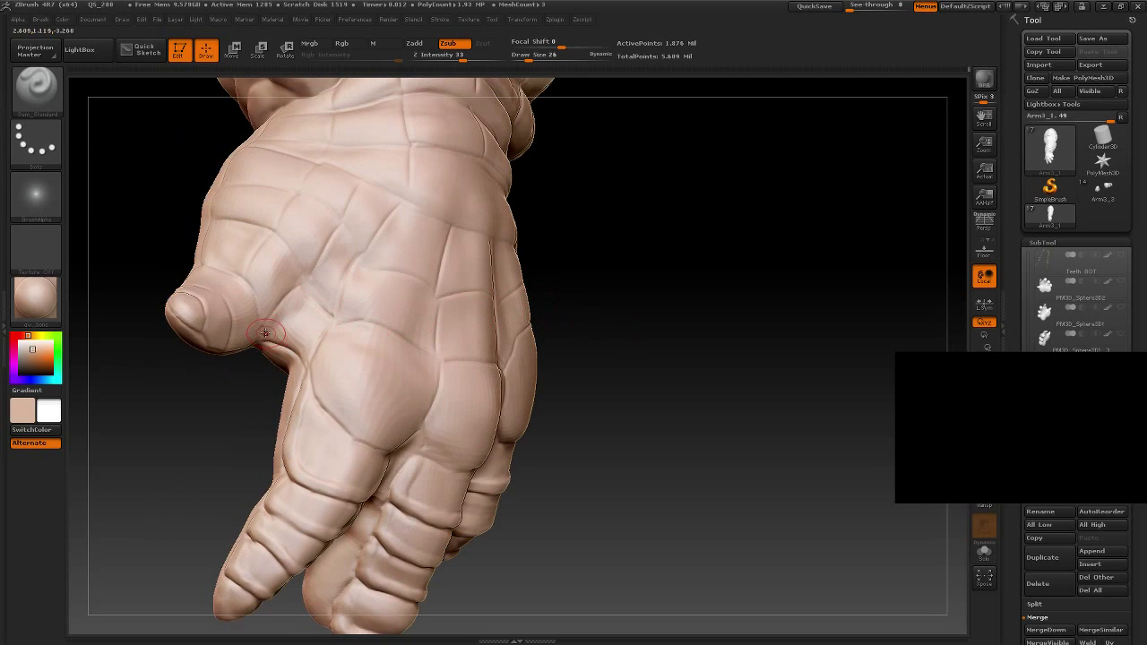
left_click_drag(226, 440, 210, 422)
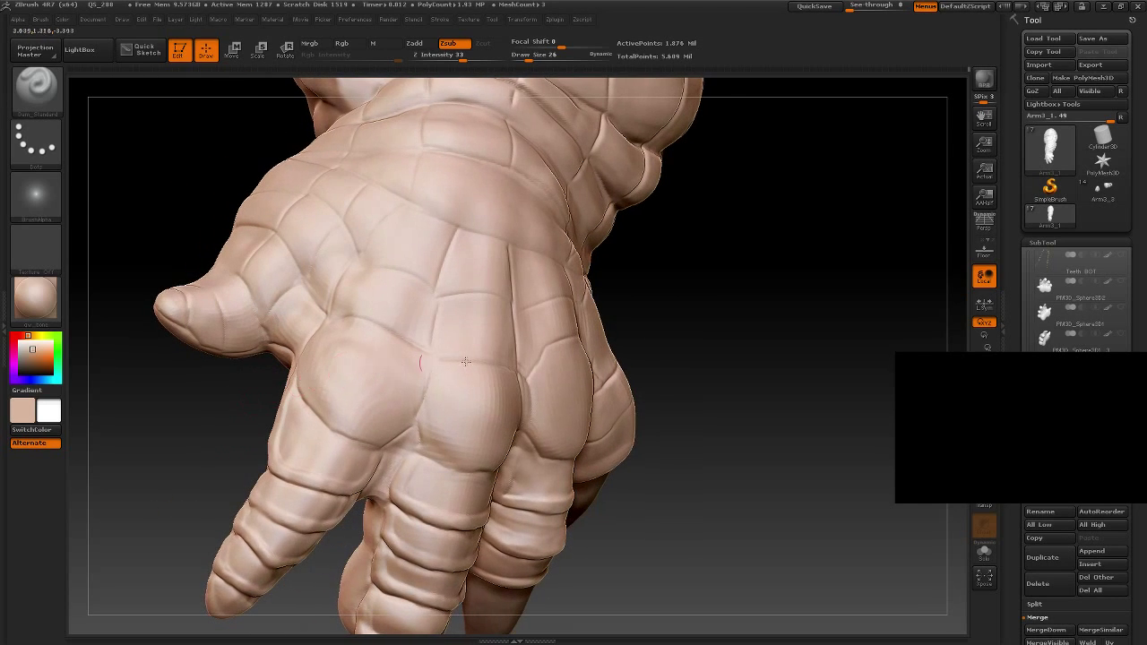
mouse_move(781, 361)
left_mouse_down()
mouse_move(743, 366)
mouse_move(796, 388)
mouse_move(796, 373)
mouse_move(779, 400)
mouse_move(811, 400)
mouse_move(789, 394)
mouse_move(786, 359)
mouse_move(839, 392)
mouse_move(756, 420)
left_mouse_up()
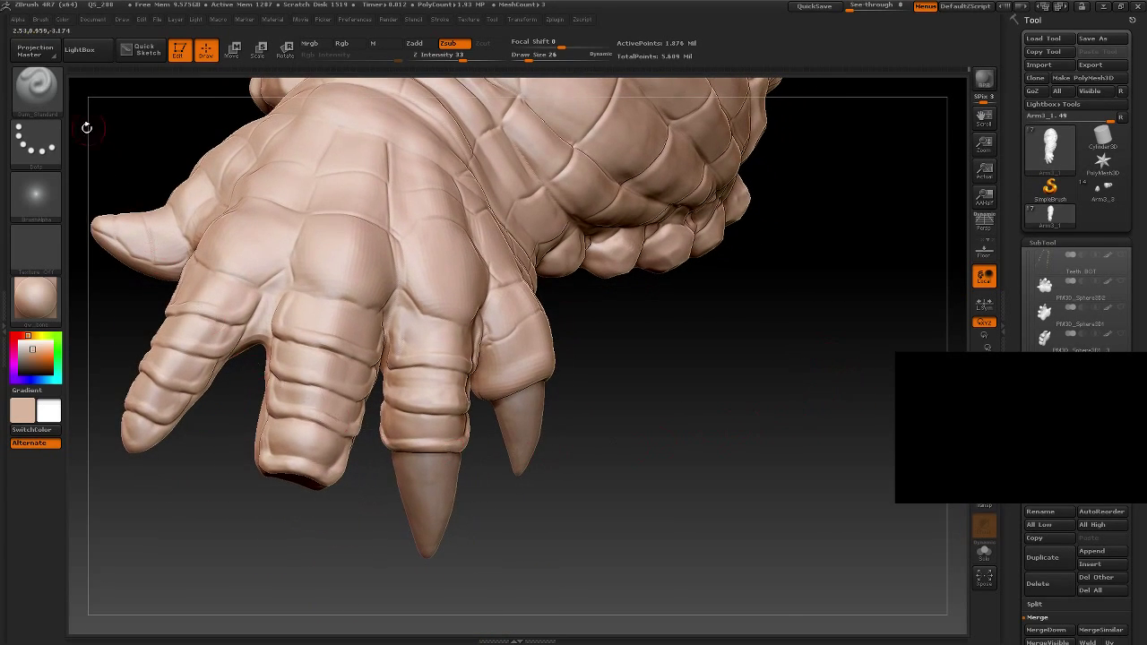
left_click(36, 85)
Step: Enable Zadd at intensity 50 and smooth the side of a finger
left_click(111, 105)
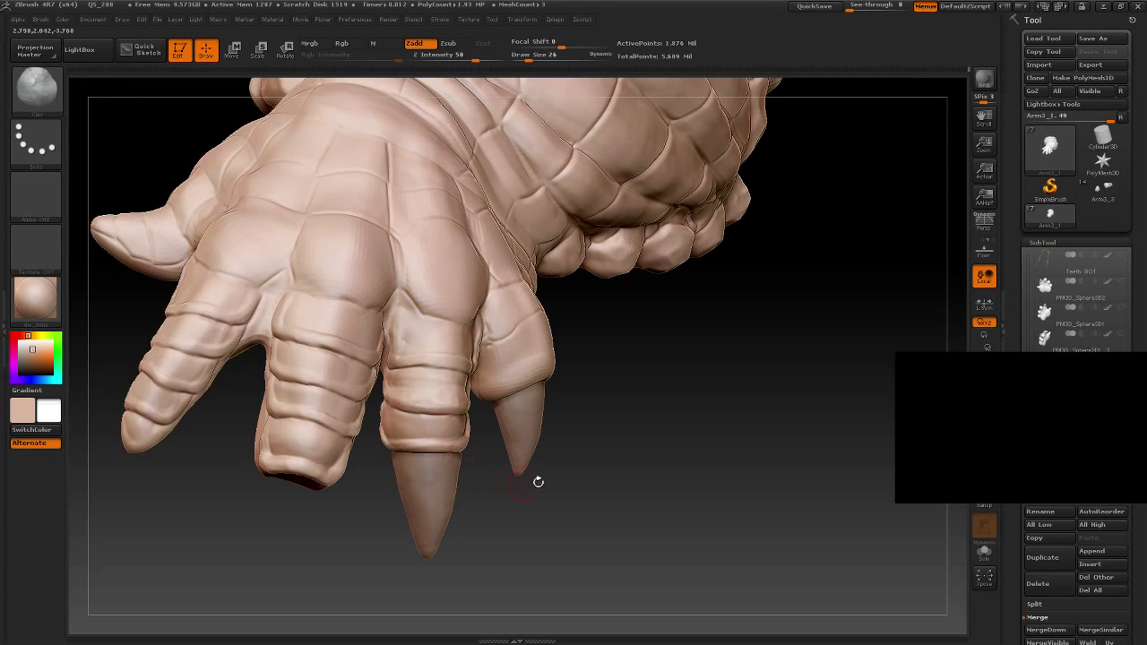
left_click_drag(684, 418, 632, 425, "alt")
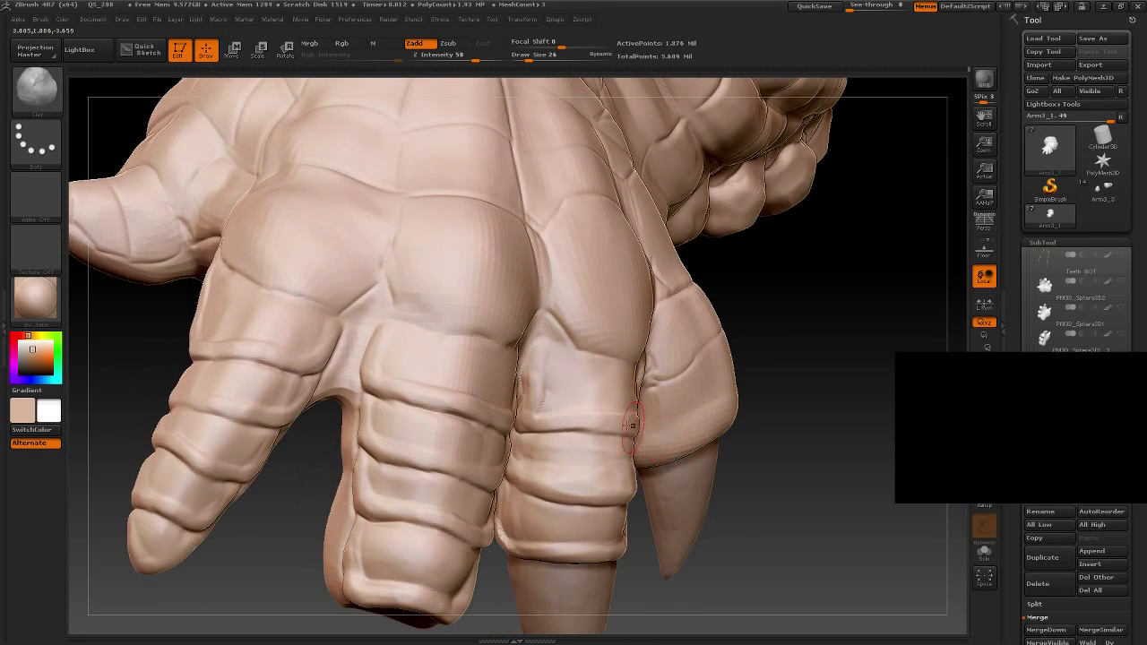
mouse_move(550, 397)
left_mouse_down("shift")
mouse_move(542, 403)
mouse_move(538, 336)
left_mouse_up("shift")
mouse_move(865, 388)
left_mouse_down("alt")
mouse_move(809, 359)
mouse_move(820, 410)
mouse_move(786, 403)
mouse_move(714, 436)
mouse_move(741, 381)
left_mouse_up("alt")
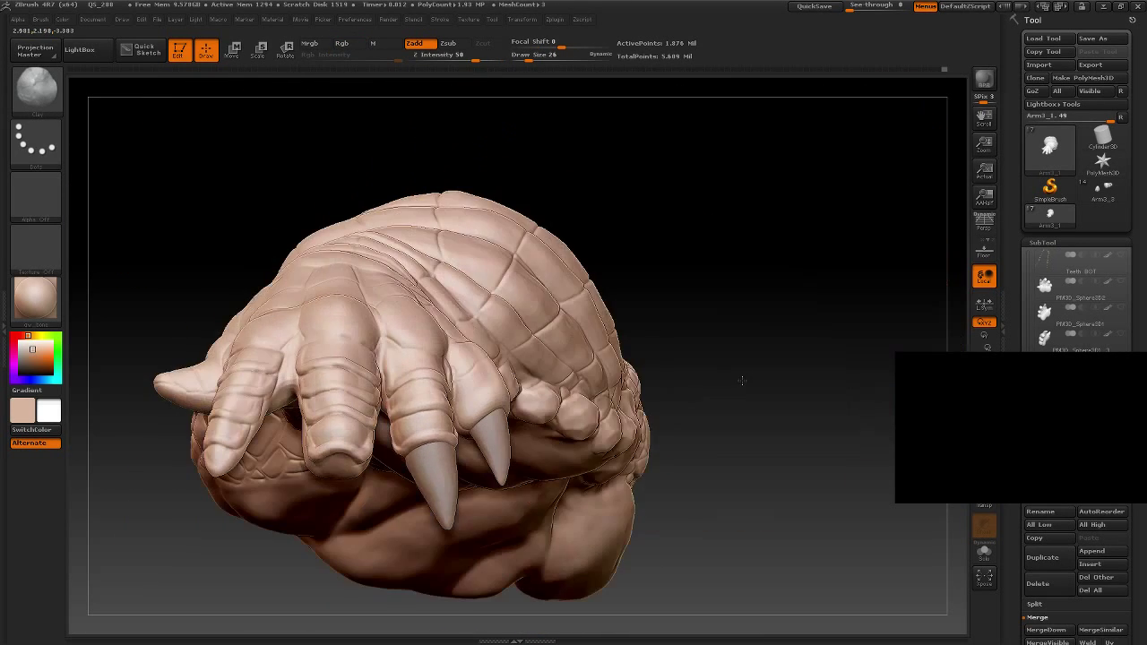
Step: Zoom in on the claws and hide the upper arm, leaving only the hand visible
mouse_move(809, 412)
left_mouse_down()
mouse_move(814, 307)
mouse_move(586, 440)
left_mouse_up()
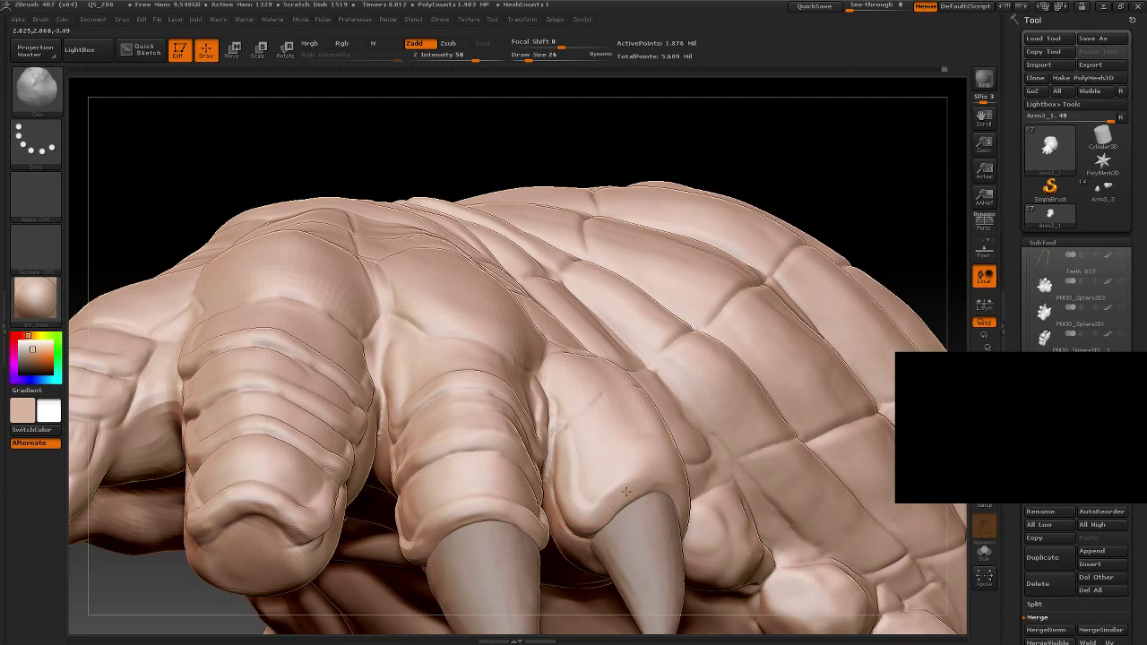
mouse_move(612, 138)
left_mouse_down()
mouse_move(588, 133)
mouse_move(883, 423)
mouse_move(687, 370)
mouse_move(760, 535)
mouse_move(704, 494)
left_mouse_up()
left_click_drag(654, 534, 256, 230, "ctrl+shift")
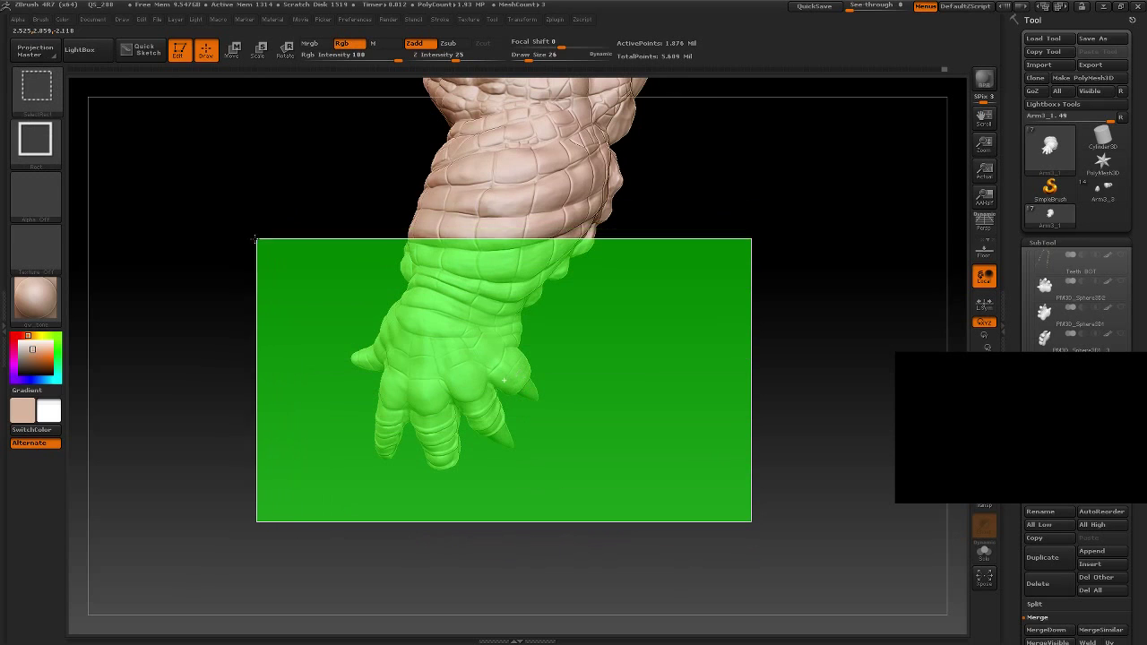
mouse_move(679, 458)
left_mouse_down("alt")
mouse_move(622, 384)
mouse_move(740, 436)
mouse_move(748, 400)
mouse_move(794, 361)
mouse_move(768, 333)
mouse_move(643, 363)
left_mouse_up("alt")
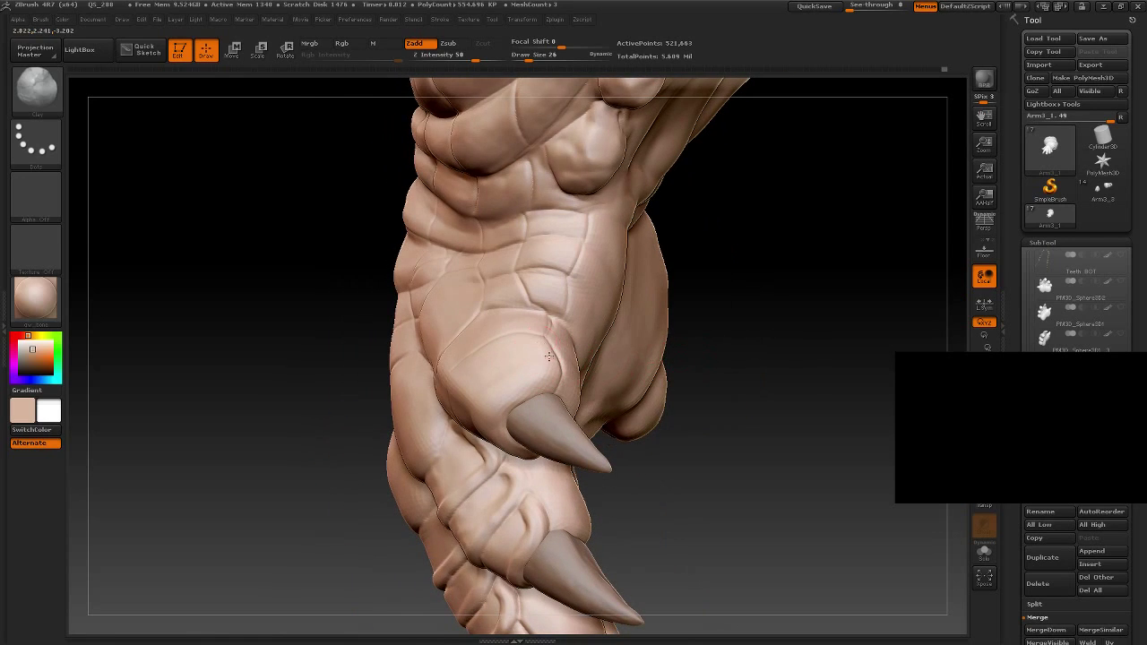
mouse_move(619, 409)
left_mouse_down()
mouse_move(729, 319)
mouse_move(531, 432)
left_mouse_up()
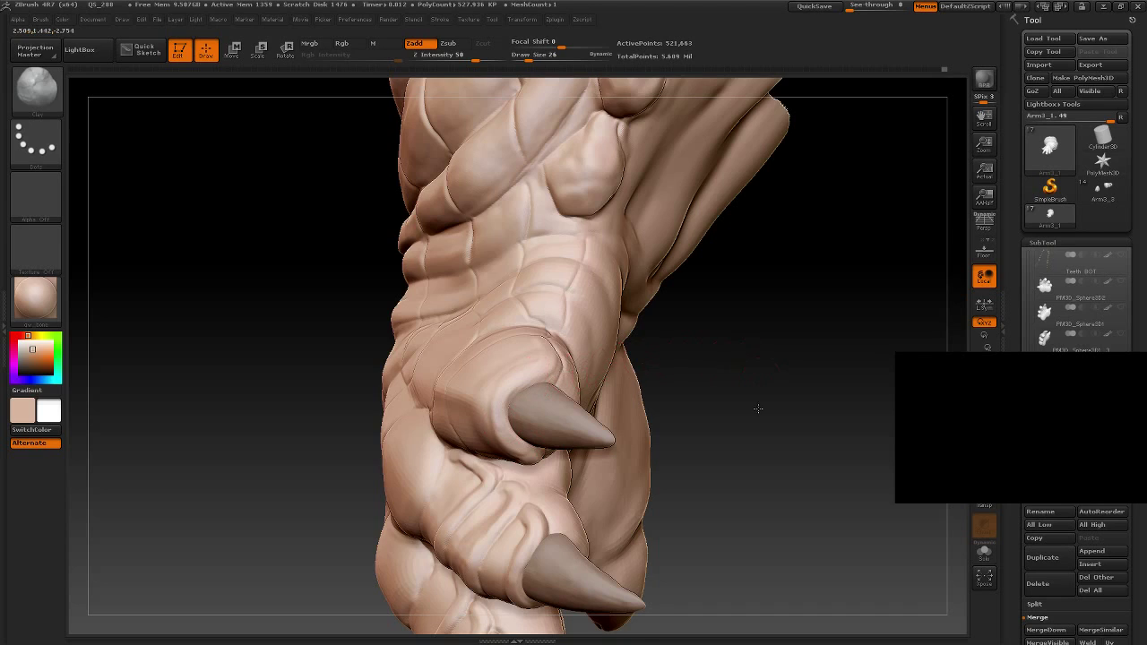
left_click_drag(758, 408, 525, 328)
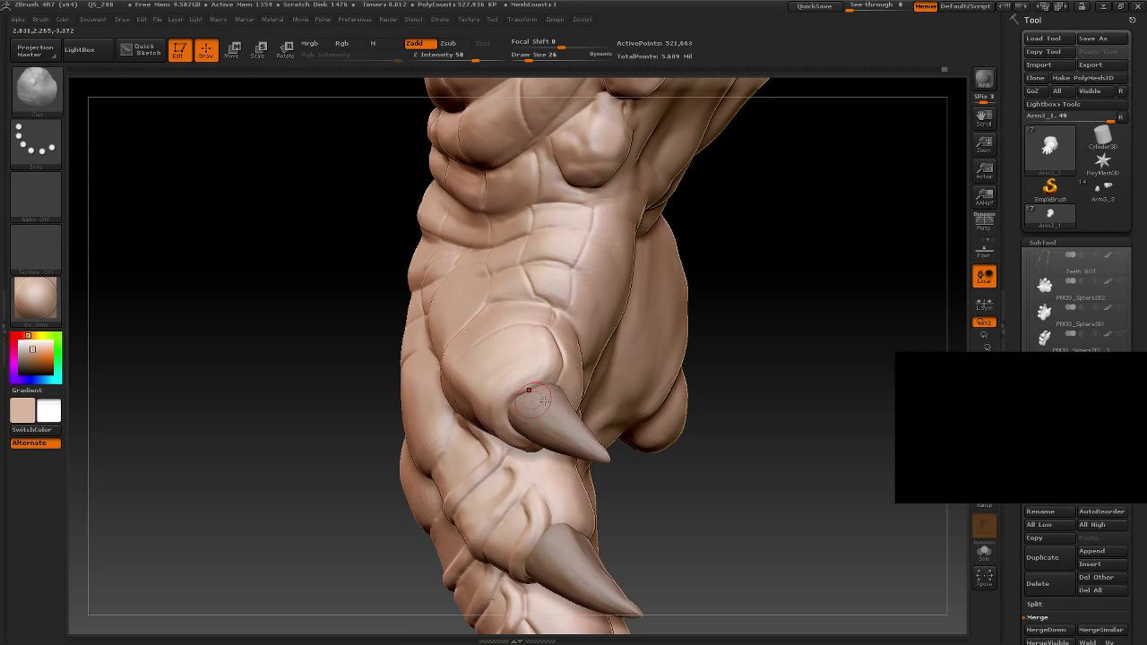
left_click_drag(542, 400, 536, 350)
left_click_drag(493, 394, 548, 352)
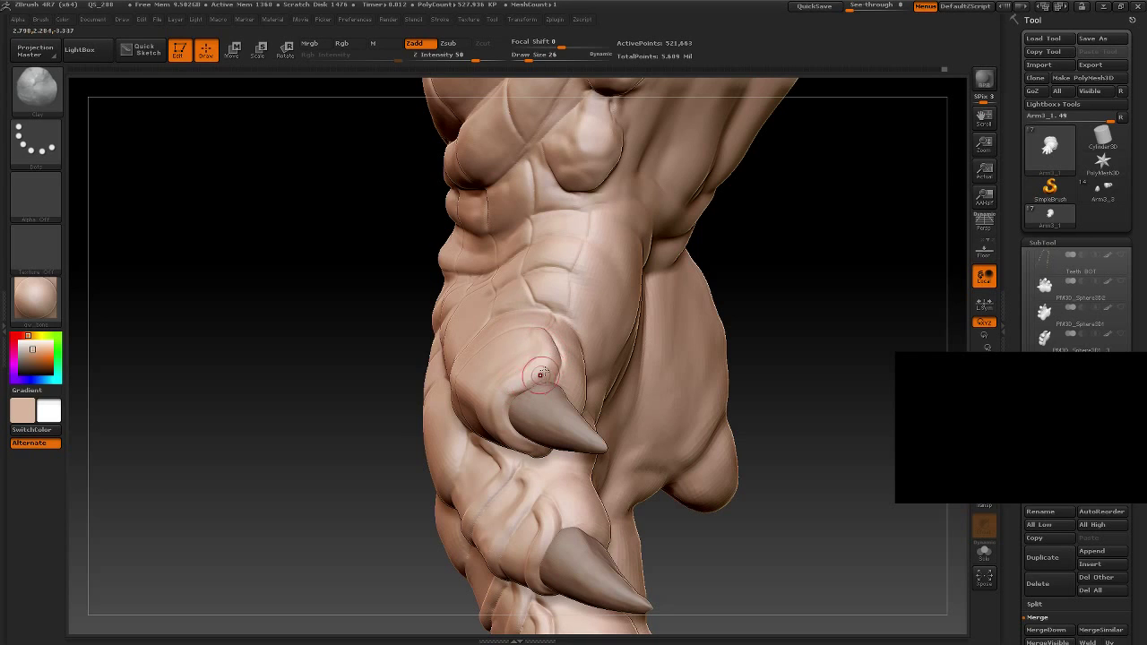
left_click_drag(505, 426, 498, 397)
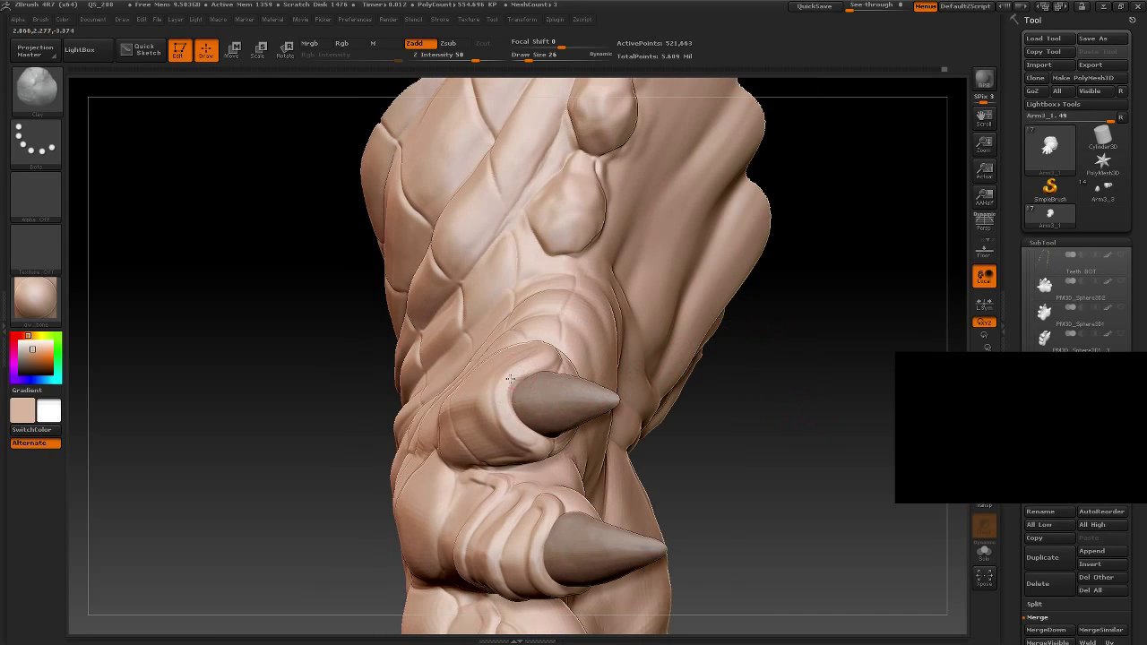
left_click_drag(816, 387, 516, 392)
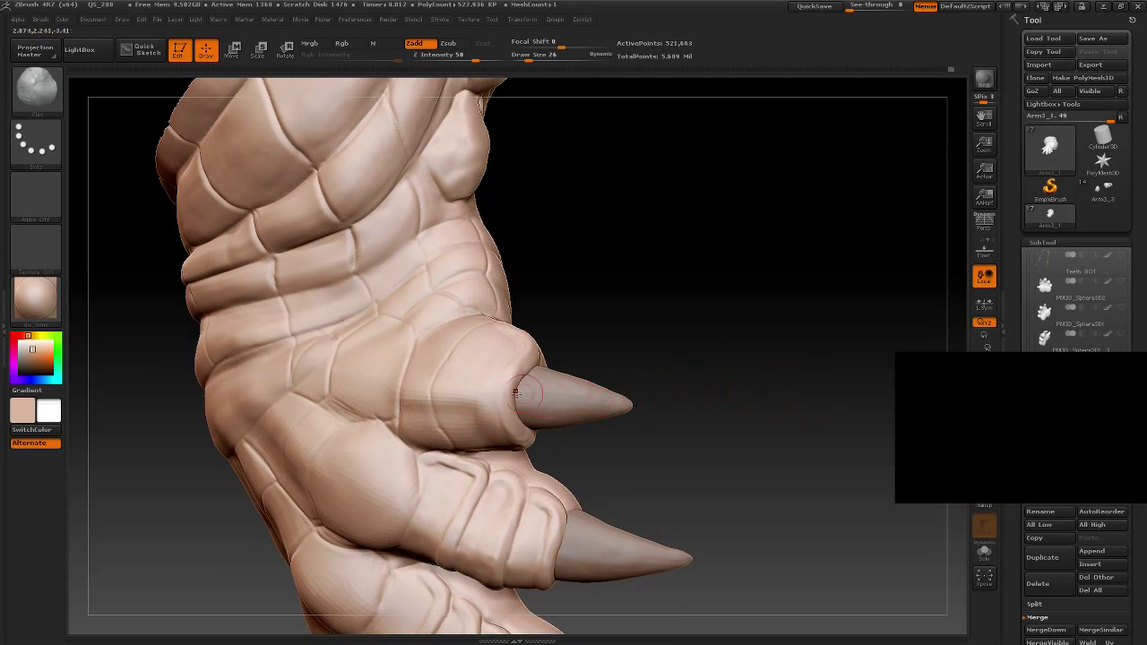
left_click_drag(745, 403, 647, 359)
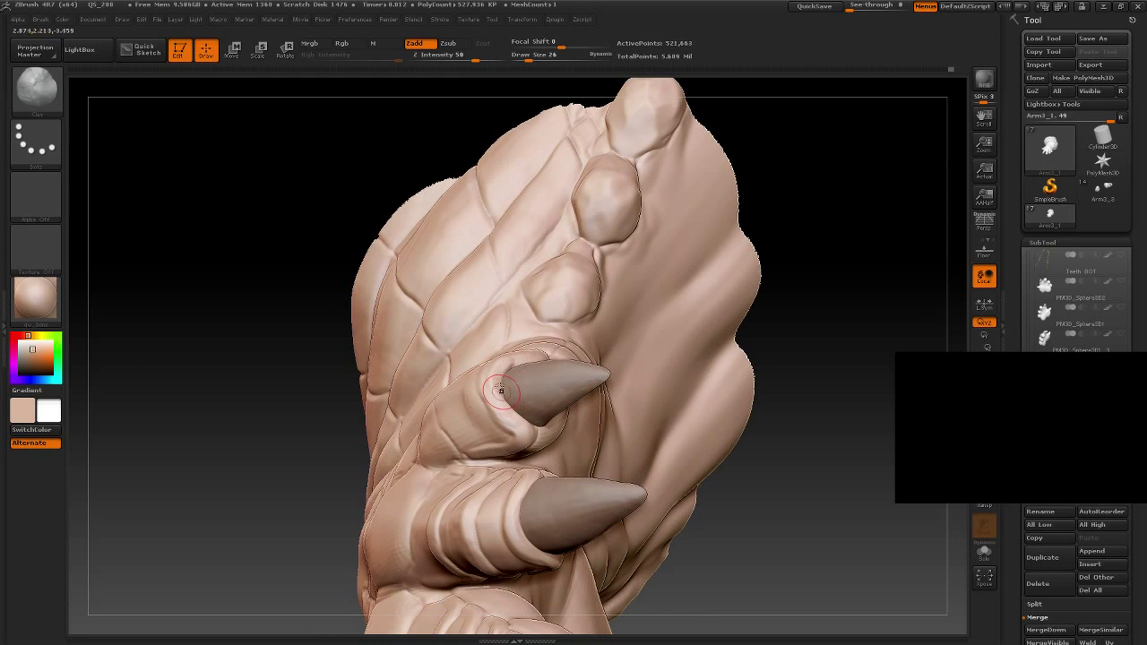
mouse_move(469, 453)
left_mouse_down()
mouse_move(277, 335)
mouse_move(640, 249)
mouse_move(655, 312)
mouse_move(535, 417)
left_mouse_up()
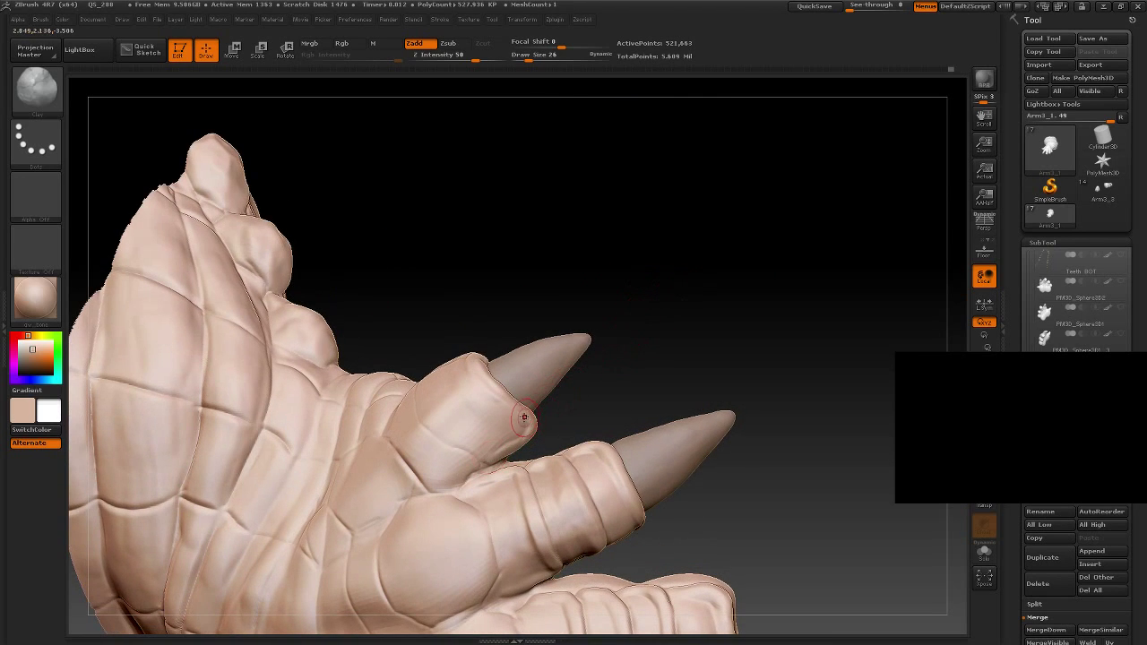
left_click_drag(644, 376, 521, 437)
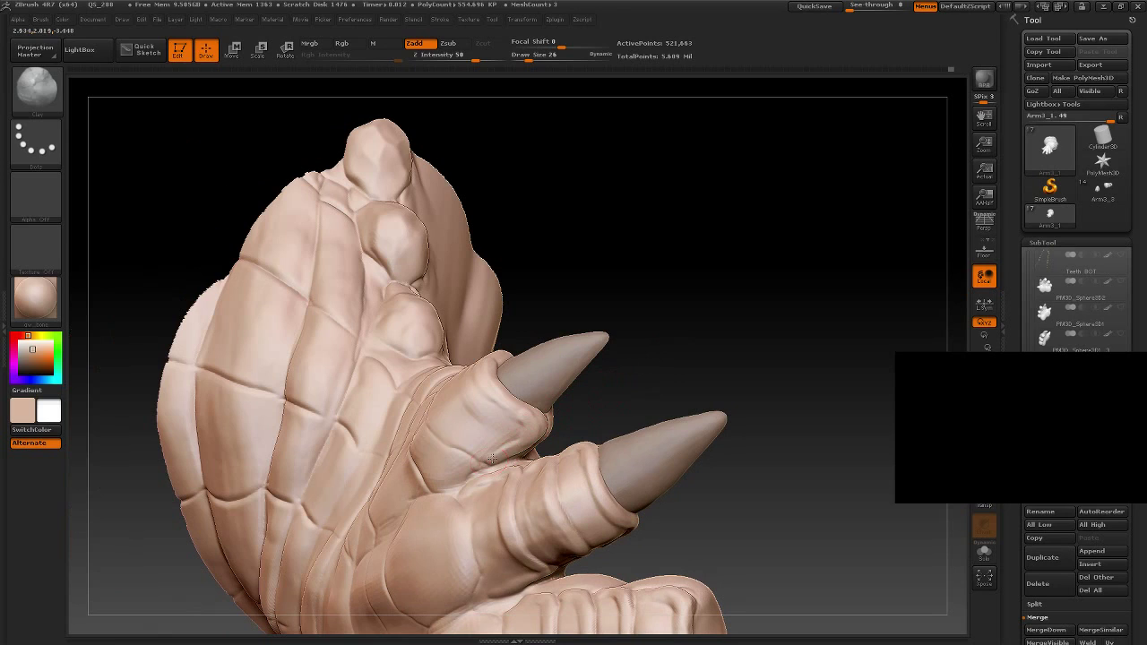
left_click_drag(683, 288, 513, 395)
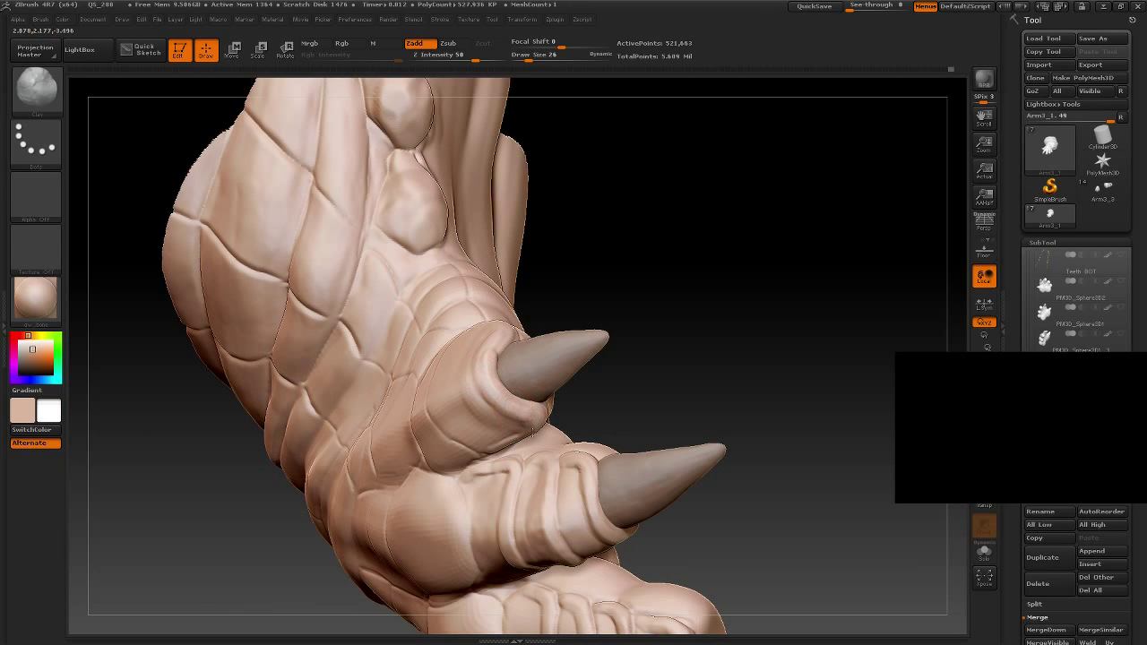
mouse_move(662, 330)
left_mouse_down()
mouse_move(672, 278)
mouse_move(532, 423)
left_mouse_up()
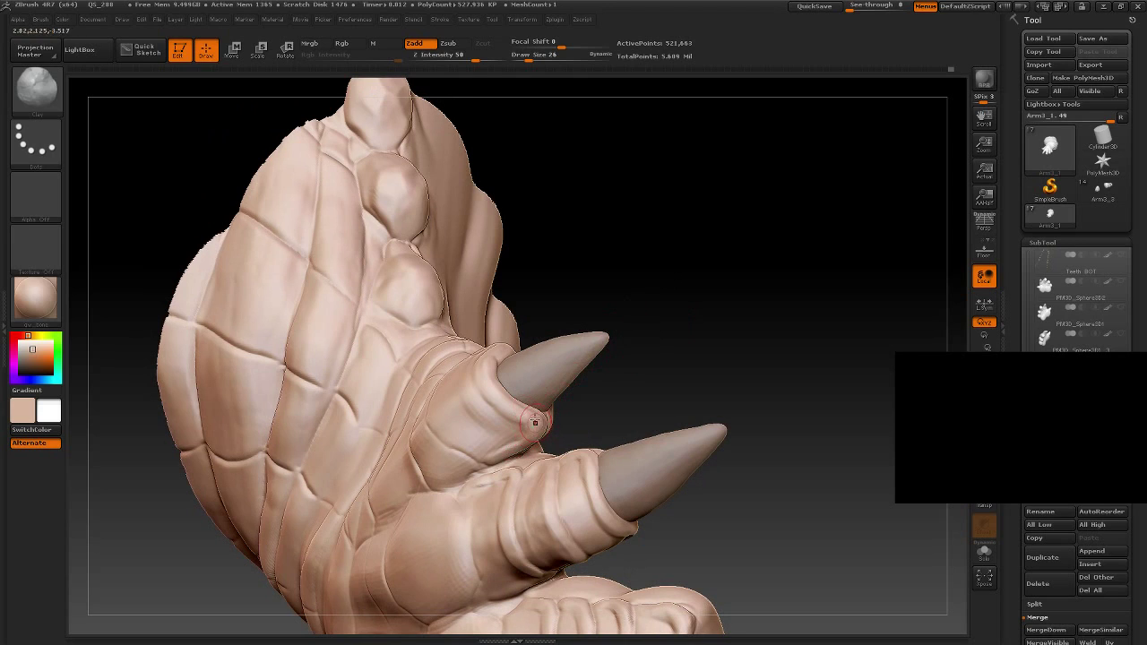
mouse_move(647, 213)
left_mouse_down()
mouse_move(632, 296)
mouse_move(470, 401)
left_mouse_up()
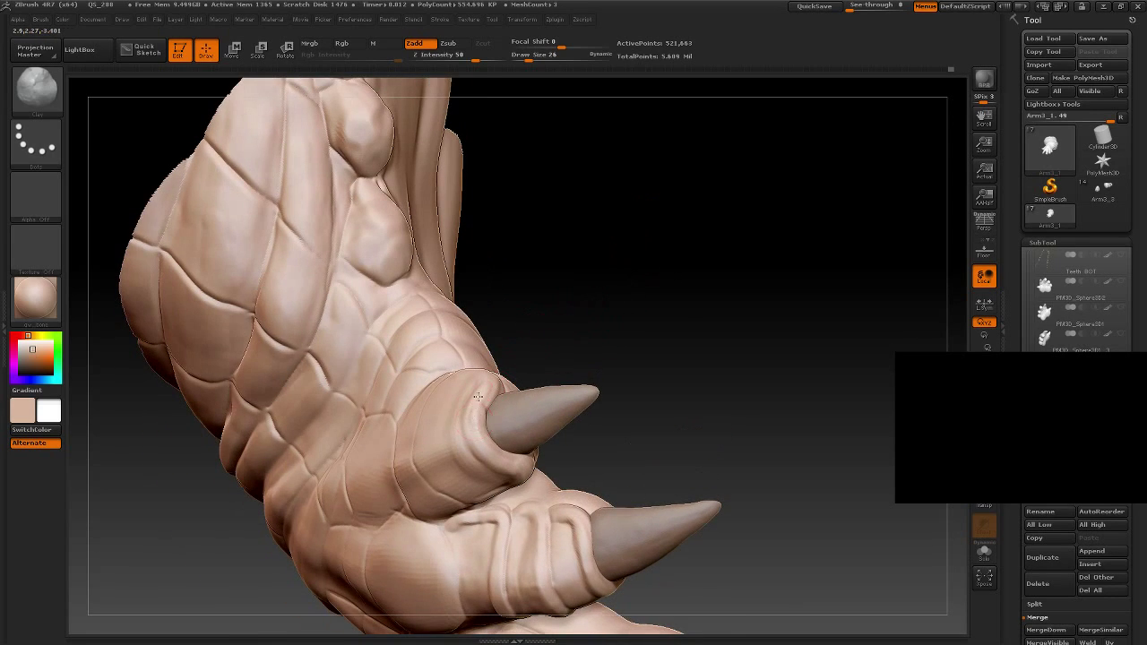
mouse_move(522, 285)
left_mouse_down()
mouse_move(525, 351)
mouse_move(474, 360)
left_mouse_up()
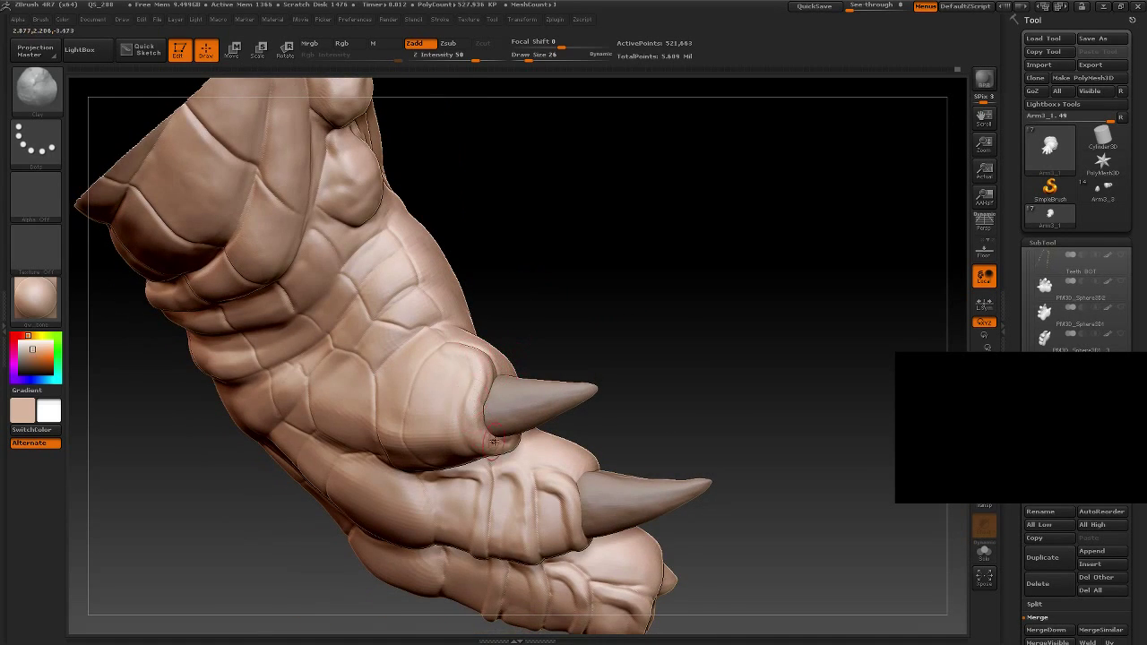
left_click_drag(623, 285, 485, 425)
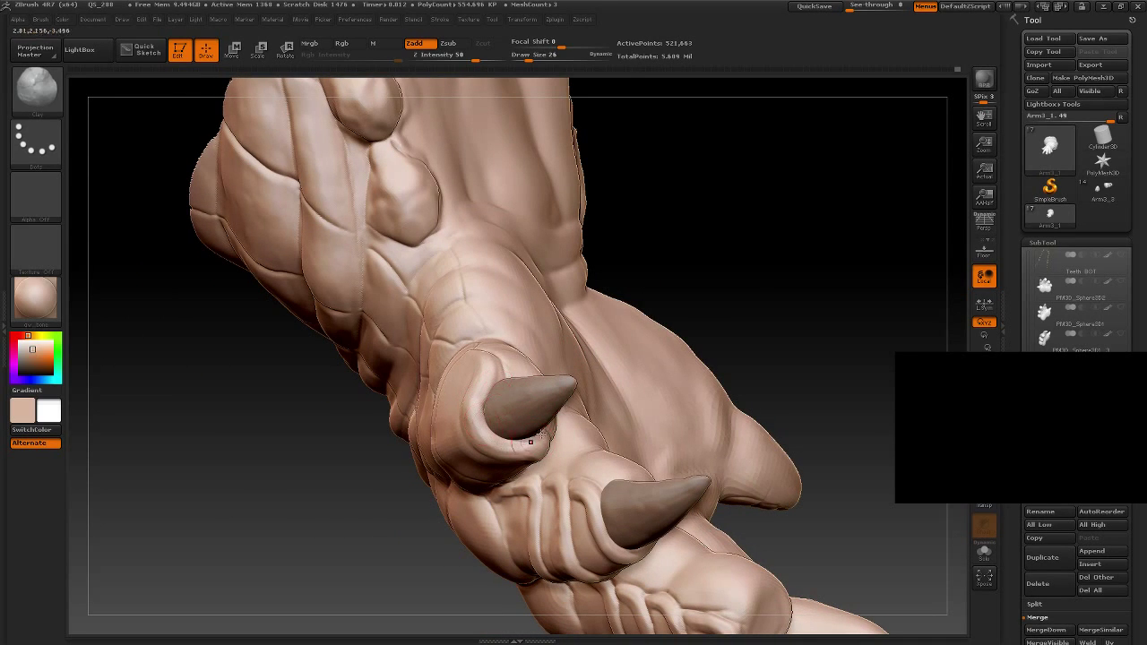
left_click_drag(722, 286, 566, 345)
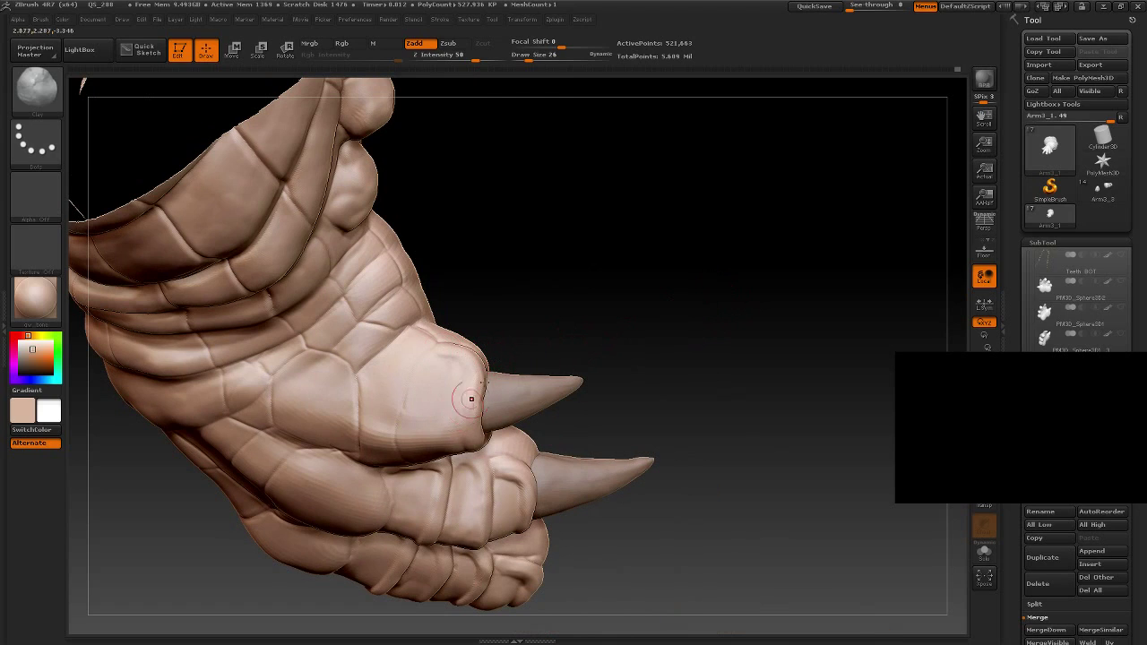
left_click_drag(470, 399, 467, 352)
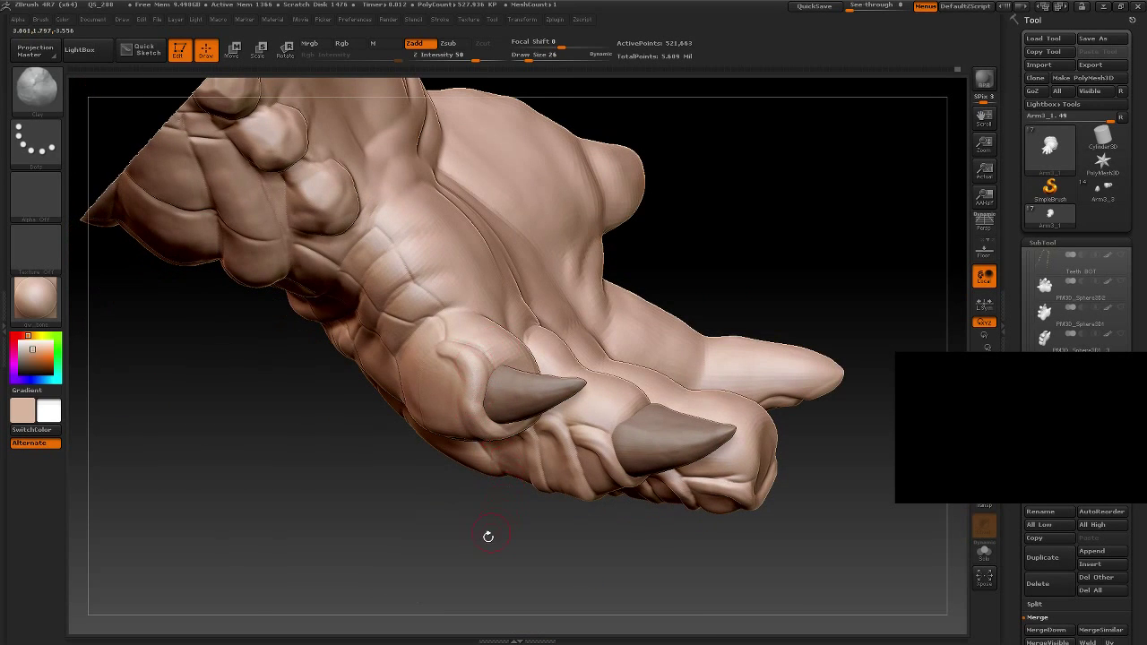
left_click_drag(489, 536, 480, 439)
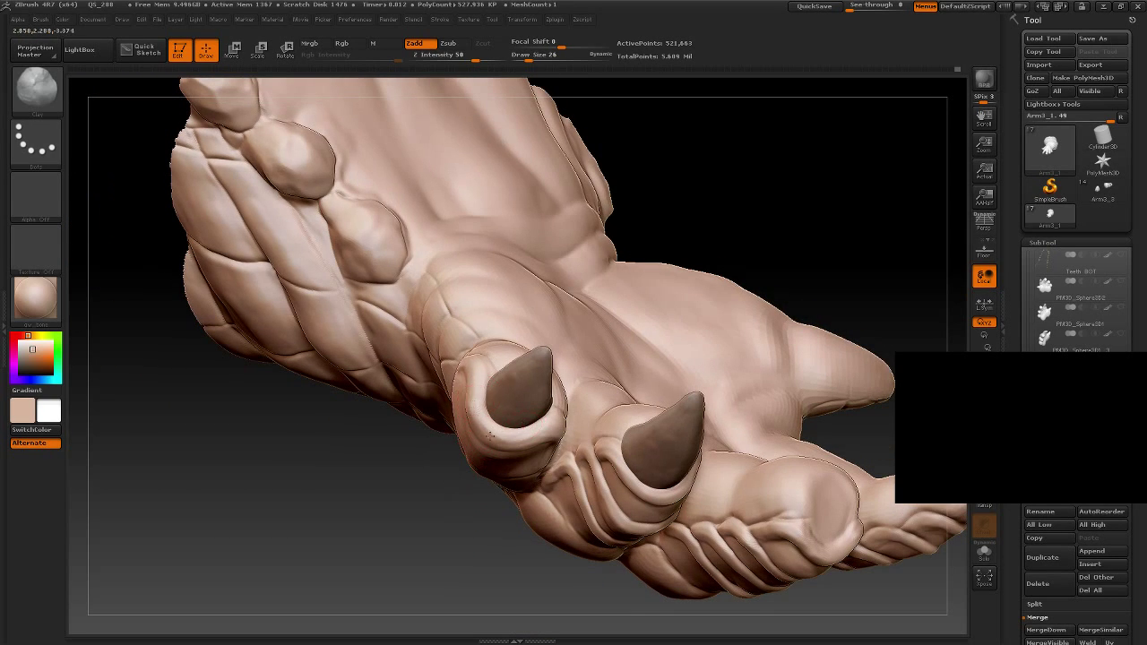
mouse_move(345, 454)
left_mouse_down()
mouse_move(495, 256)
mouse_move(489, 169)
mouse_move(463, 334)
left_mouse_up()
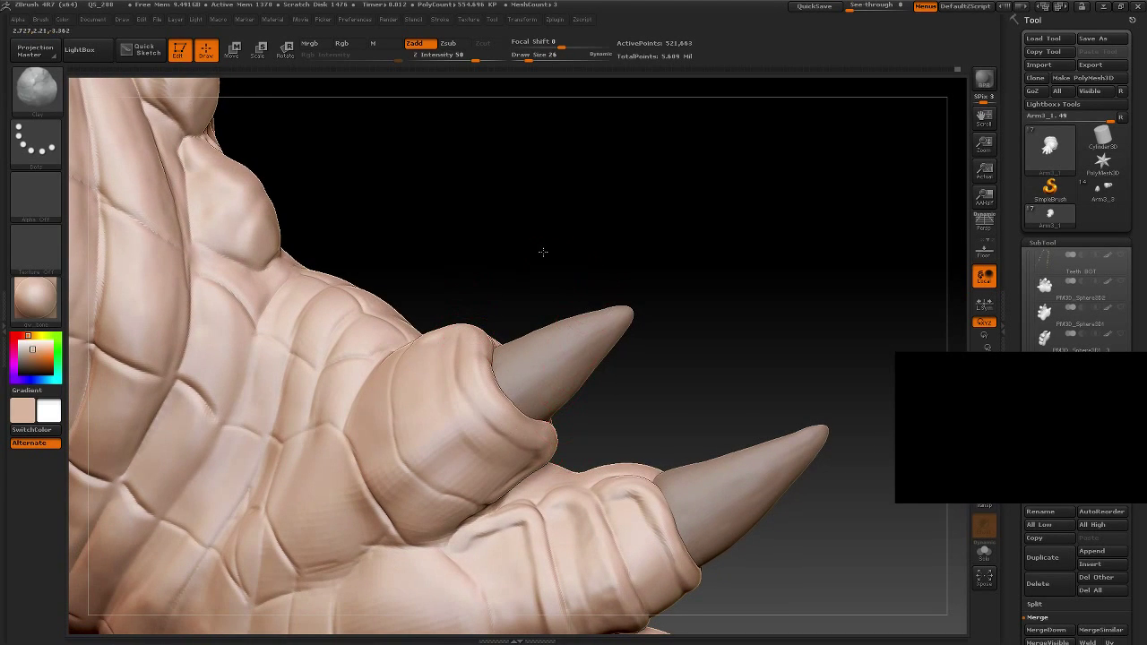
Step: Frame the whole hand and orbit to view its top from above
left_click_drag(543, 251, 448, 362)
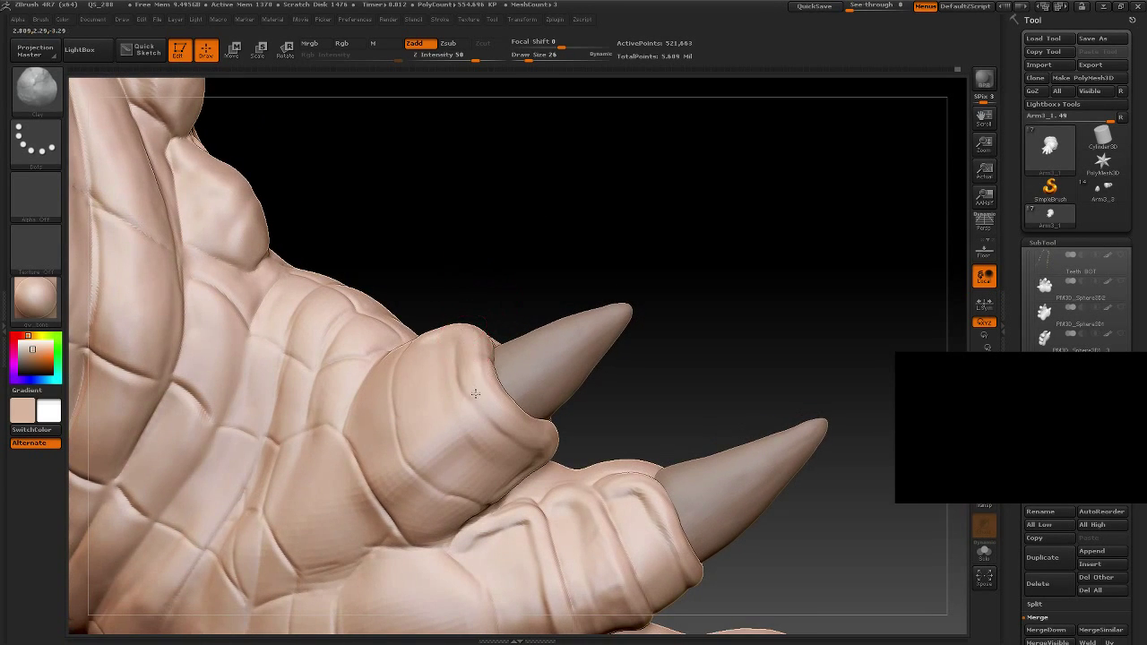
key("f")
mouse_move(705, 325)
left_mouse_down()
mouse_move(698, 259)
mouse_move(685, 283)
mouse_move(696, 276)
left_mouse_up()
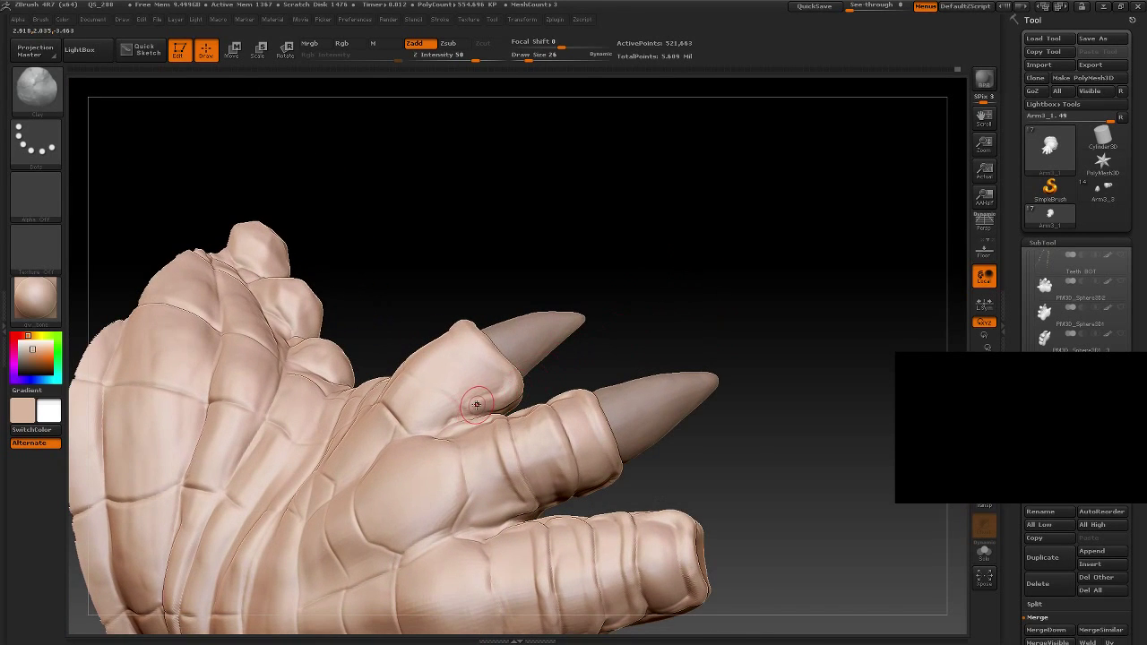
mouse_move(530, 288)
left_mouse_down()
mouse_move(550, 287)
mouse_move(528, 236)
mouse_move(490, 348)
left_mouse_up()
left_click_drag(494, 223, 361, 300)
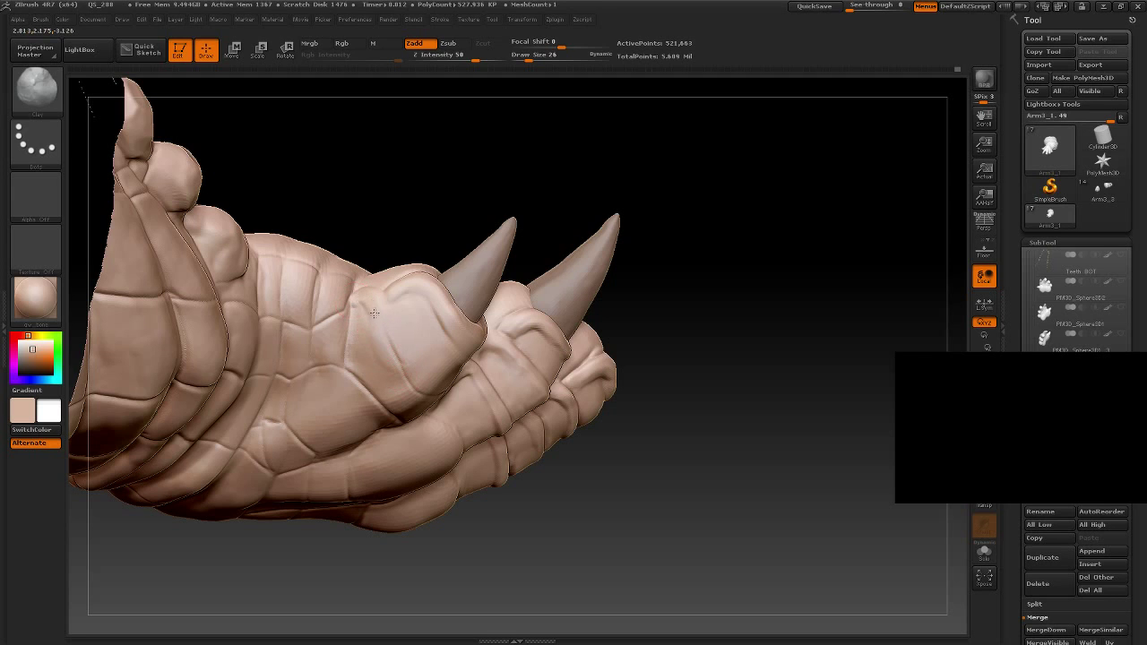
left_click_drag(523, 488, 343, 358)
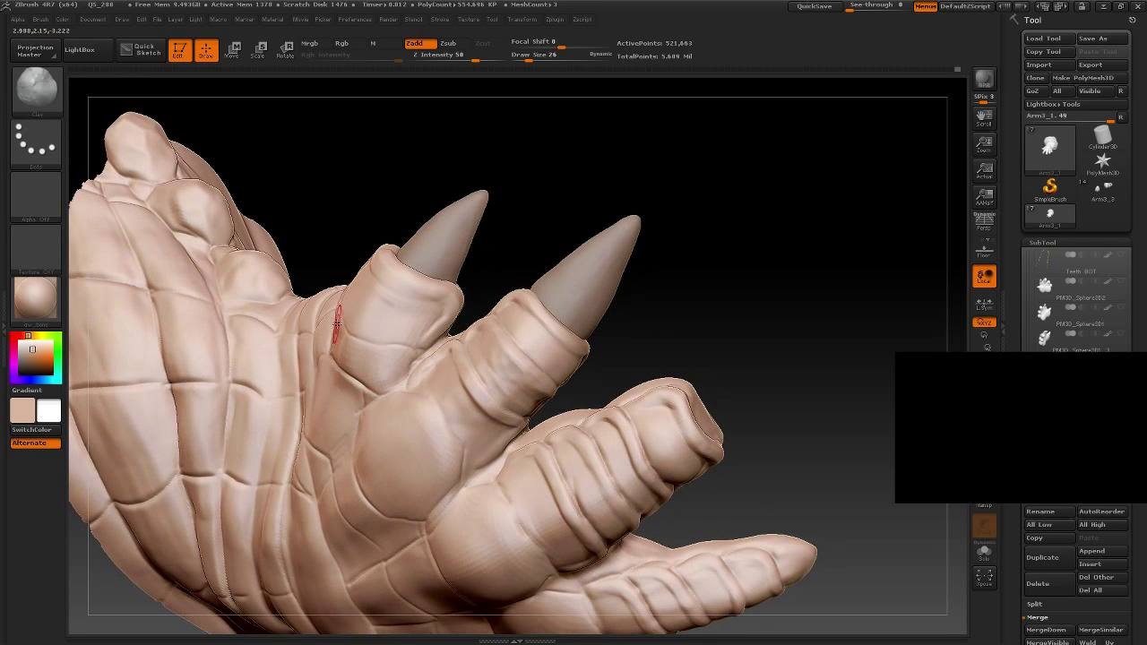
mouse_move(382, 267)
left_mouse_down()
mouse_move(343, 205)
mouse_move(300, 294)
left_mouse_up()
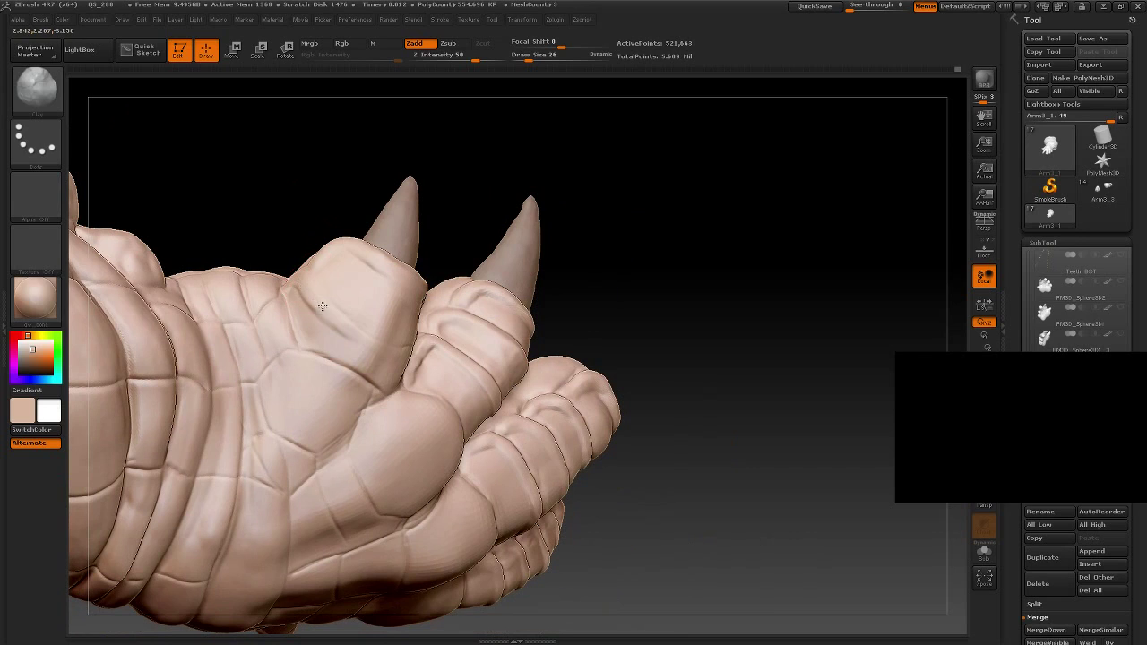
left_click_drag(473, 195, 379, 294)
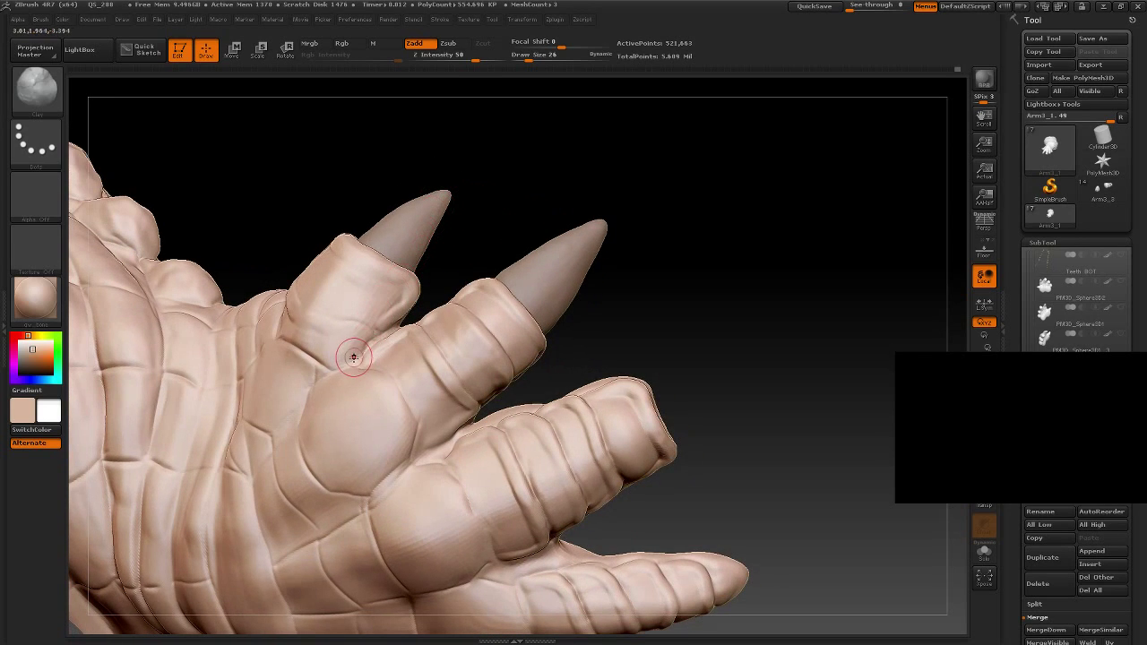
Step: Switch to the Smooth brush, face the claws toward the viewer, and minimize ZBrush
key("shift")
left_click_drag(325, 217, 304, 243)
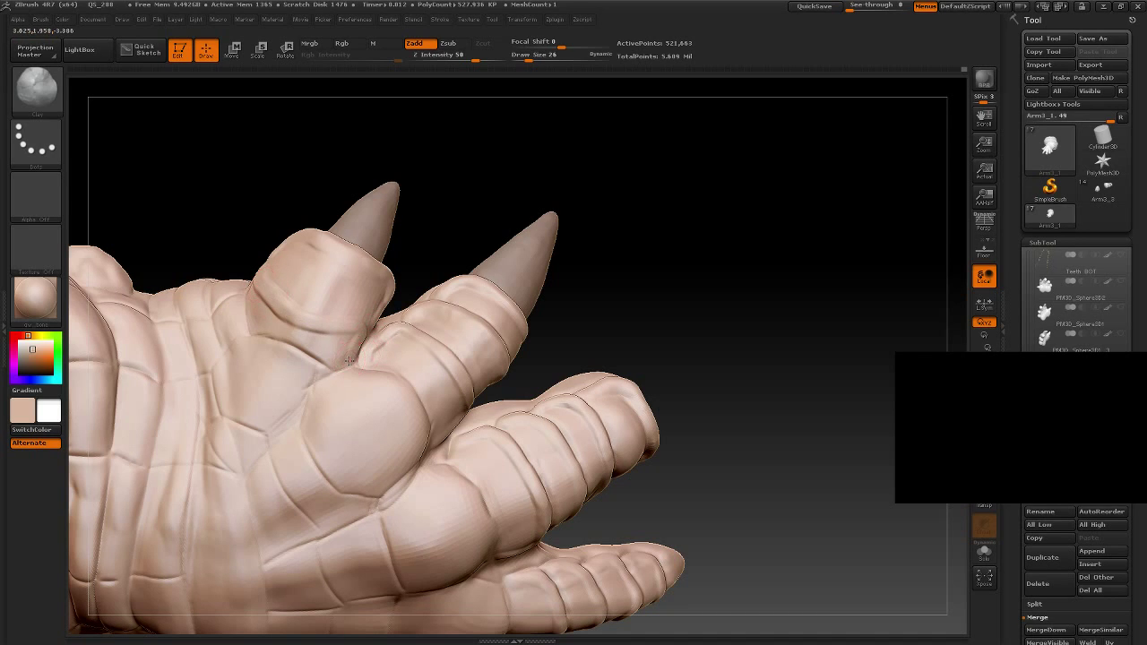
left_click_drag(218, 177, 241, 198)
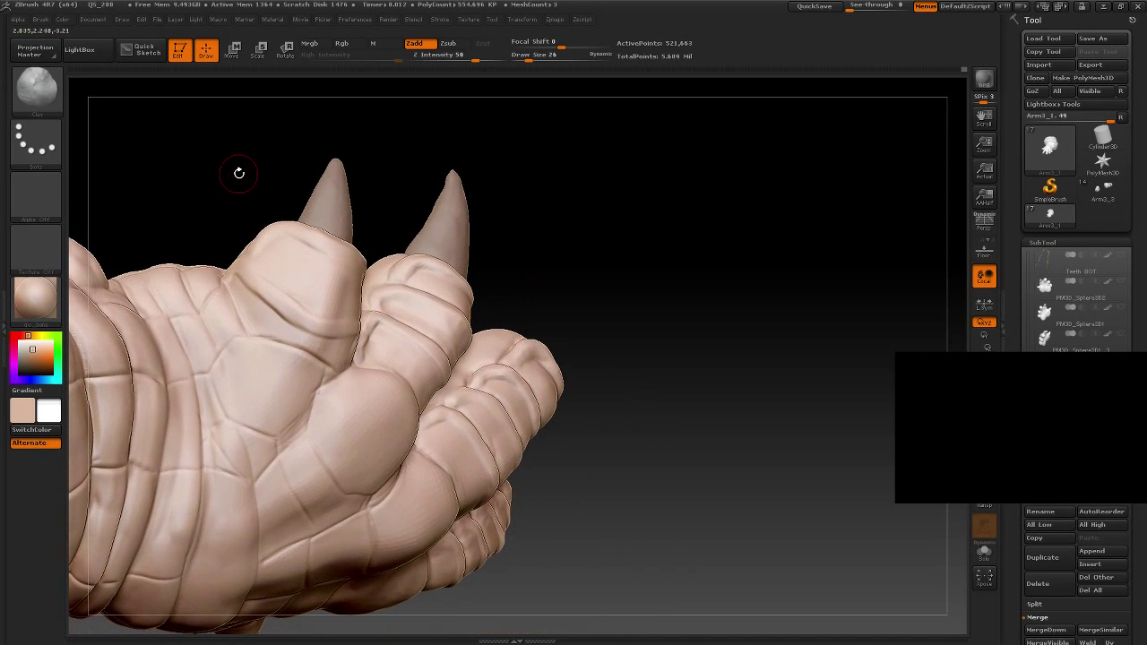
left_click(1100, 8)
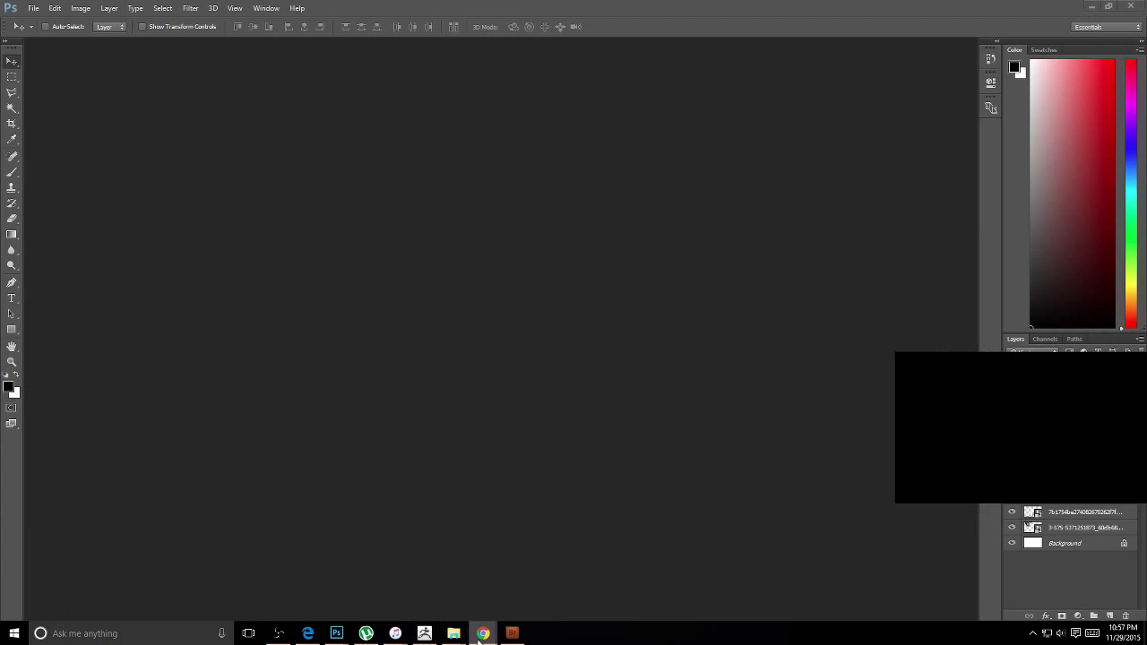
mouse_move(482, 633)
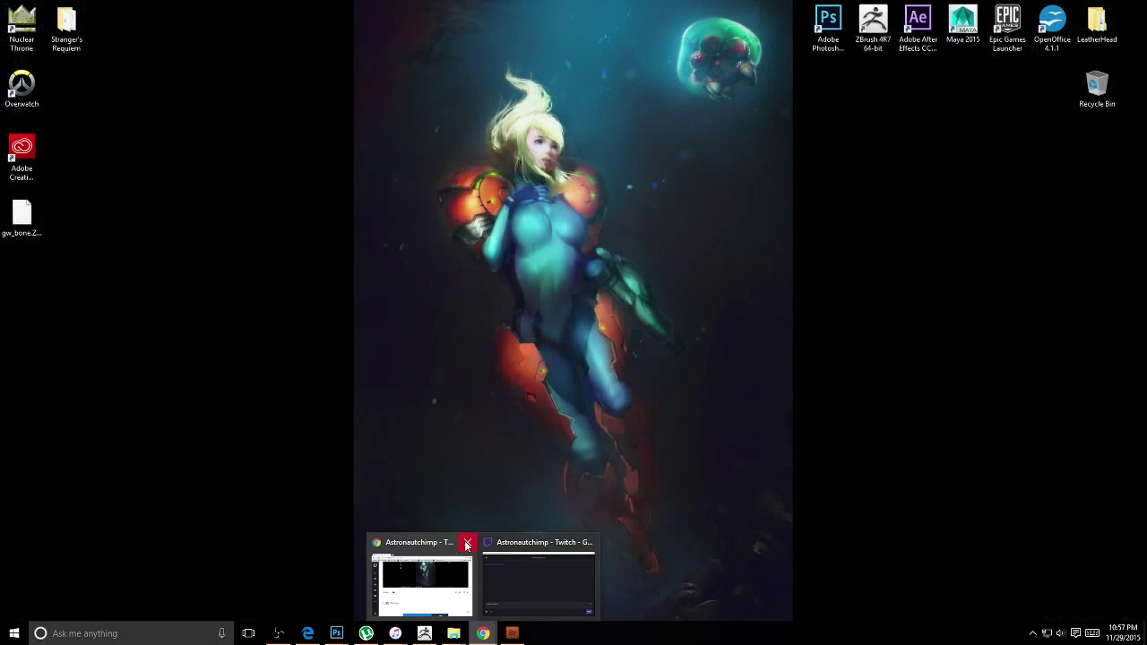
Step: Close one browser window and bring ZBrush back to the front from the taskbar
left_click(468, 542)
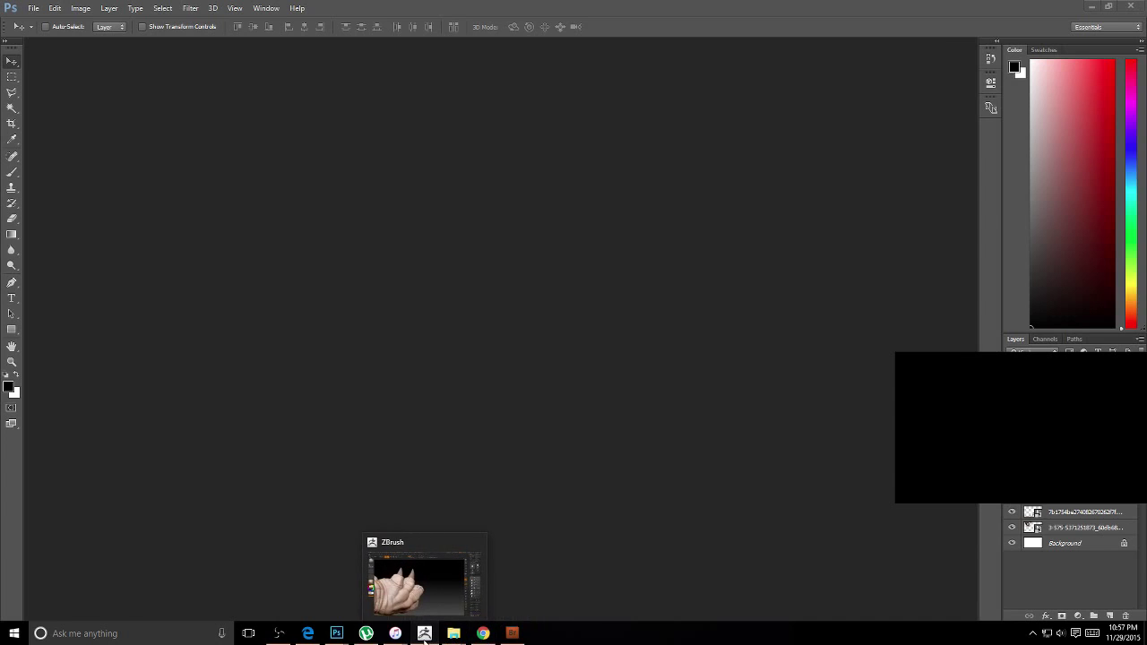
left_click(424, 633)
Step: Turn the hand so its back fills the canvas and switch to smoothing
left_click_drag(594, 228, 478, 274)
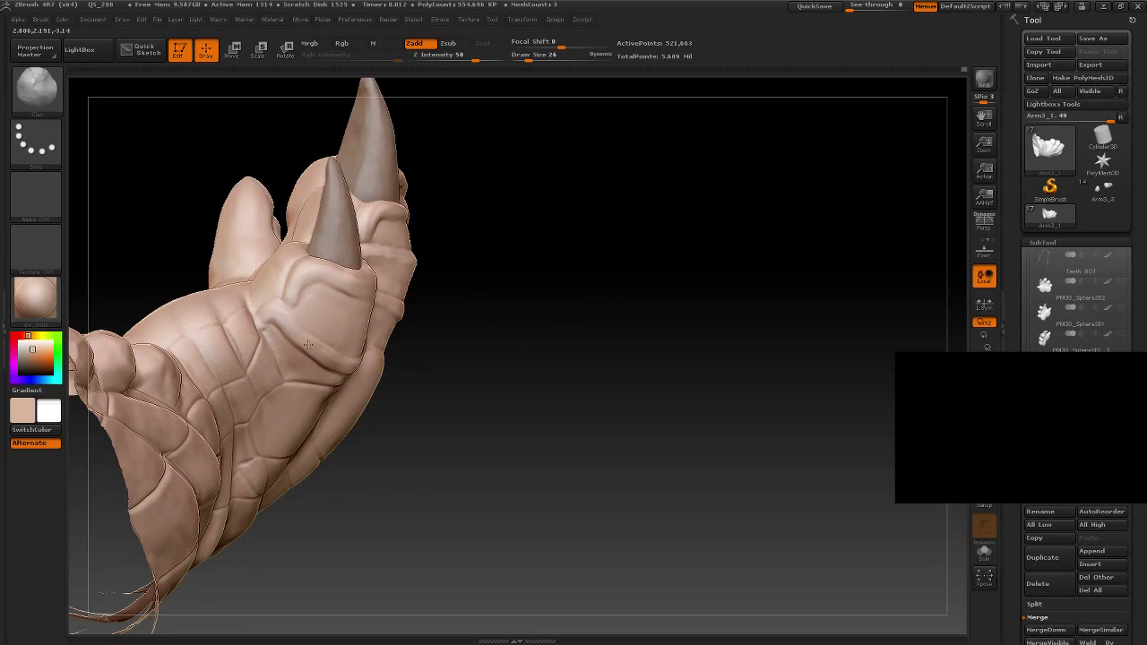
left_click_drag(588, 341, 360, 365)
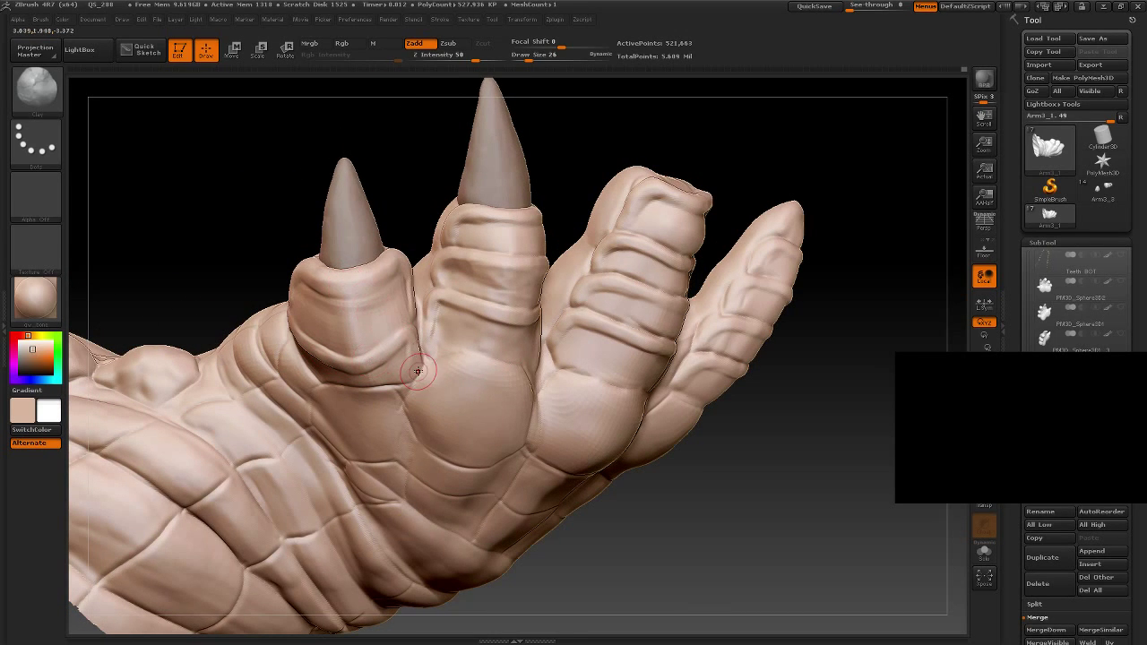
mouse_move(454, 389)
left_mouse_down()
mouse_move(643, 281)
mouse_move(391, 314)
left_mouse_up()
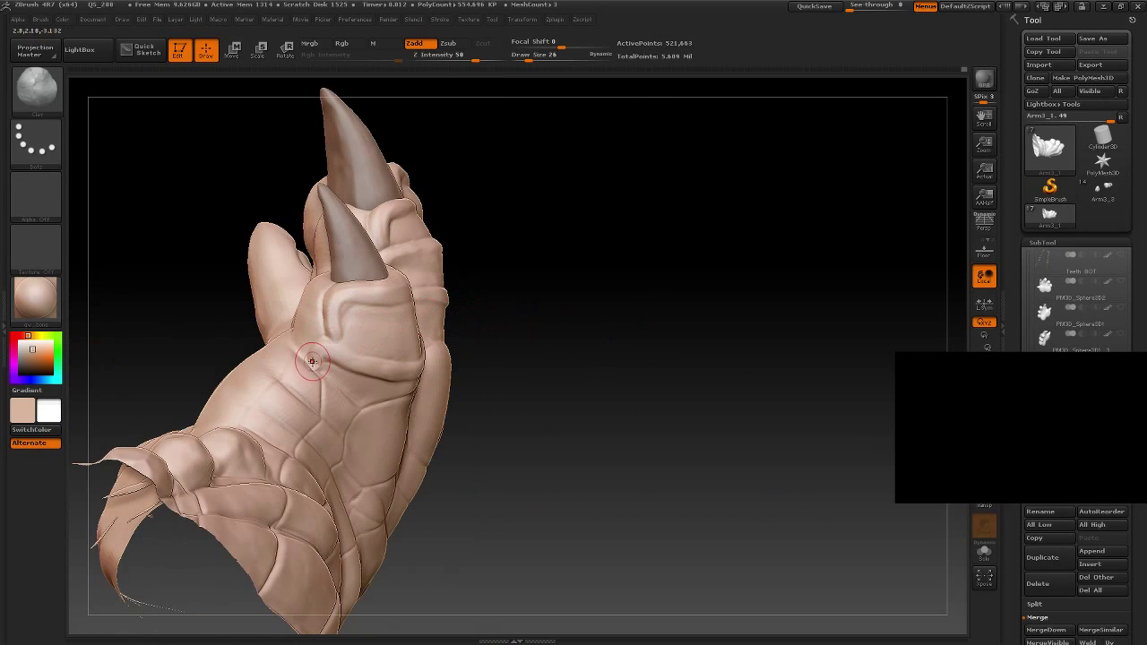
mouse_move(772, 397)
left_mouse_down()
mouse_move(675, 328)
mouse_move(635, 397)
mouse_move(696, 435)
mouse_move(703, 341)
mouse_move(711, 382)
mouse_move(717, 368)
mouse_move(652, 373)
mouse_move(645, 478)
mouse_move(646, 451)
left_mouse_up()
mouse_move(476, 456)
left_mouse_down("alt")
mouse_move(527, 502)
mouse_move(525, 461)
mouse_move(545, 448)
mouse_move(553, 458)
mouse_move(423, 404)
left_mouse_up("alt")
key("shift")
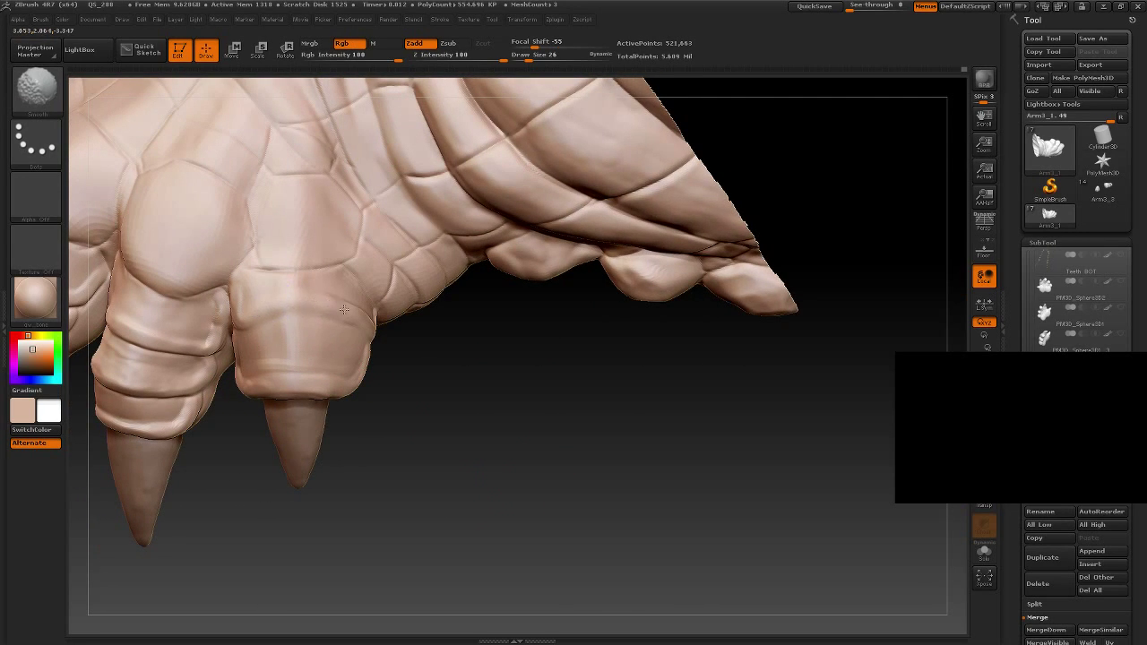
Step: Raise Draw Size to 30 and smooth the fingertip near the claw base, checking several angles
left_click_drag(476, 401, 379, 372)
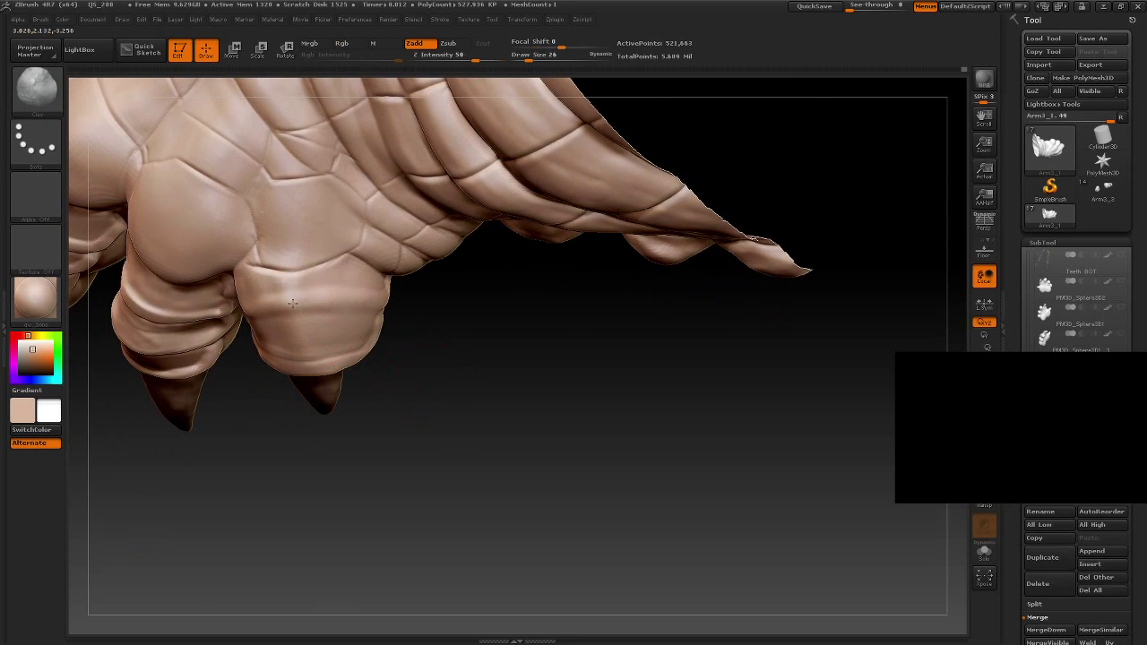
key("]")
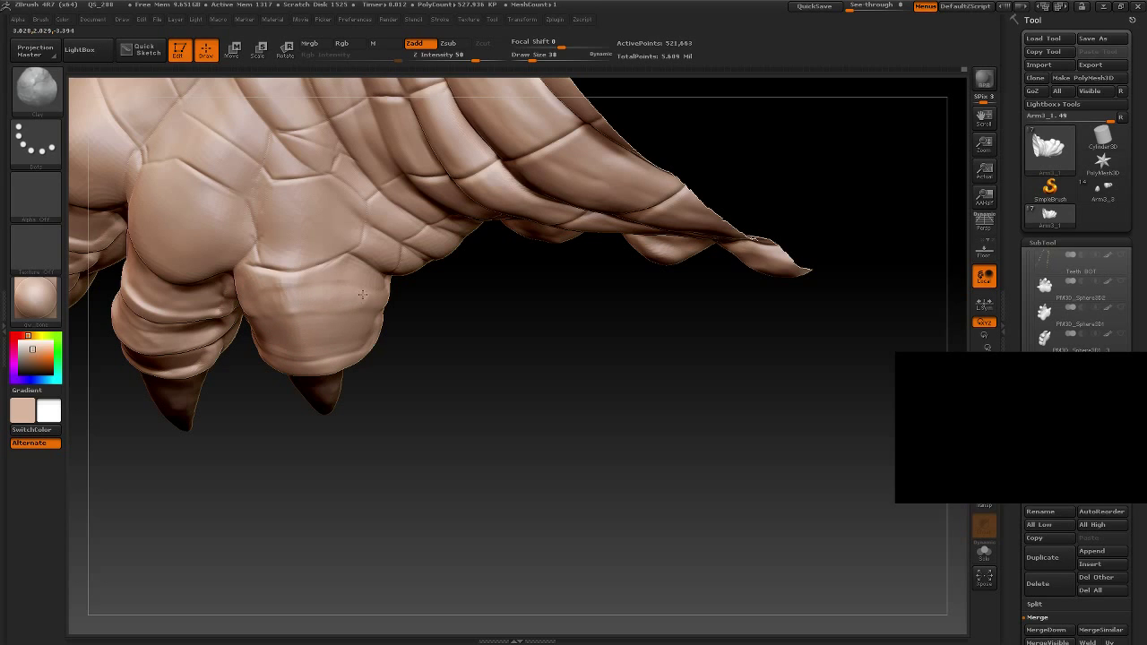
left_click_drag(524, 392, 502, 377)
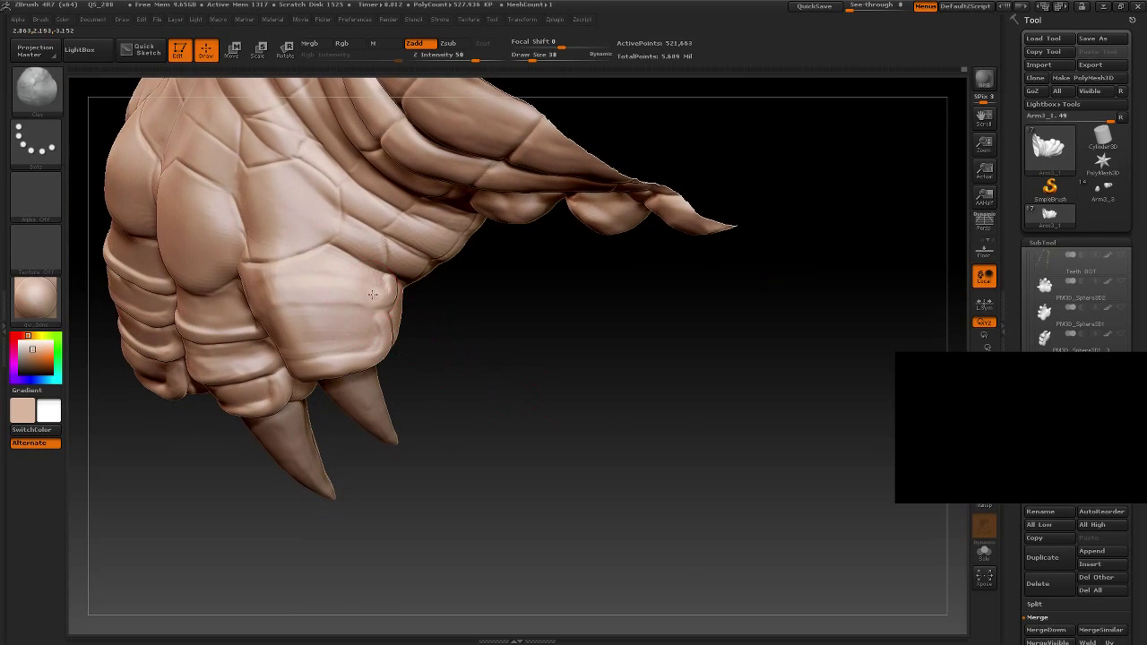
left_click_drag(474, 397, 320, 319)
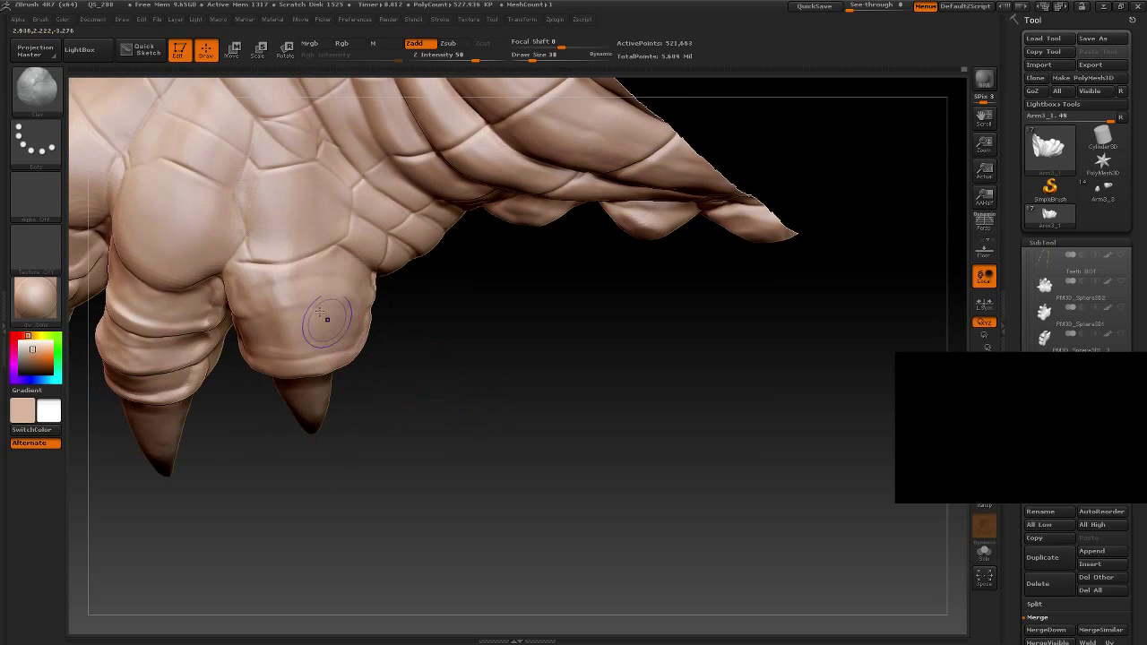
key("shift")
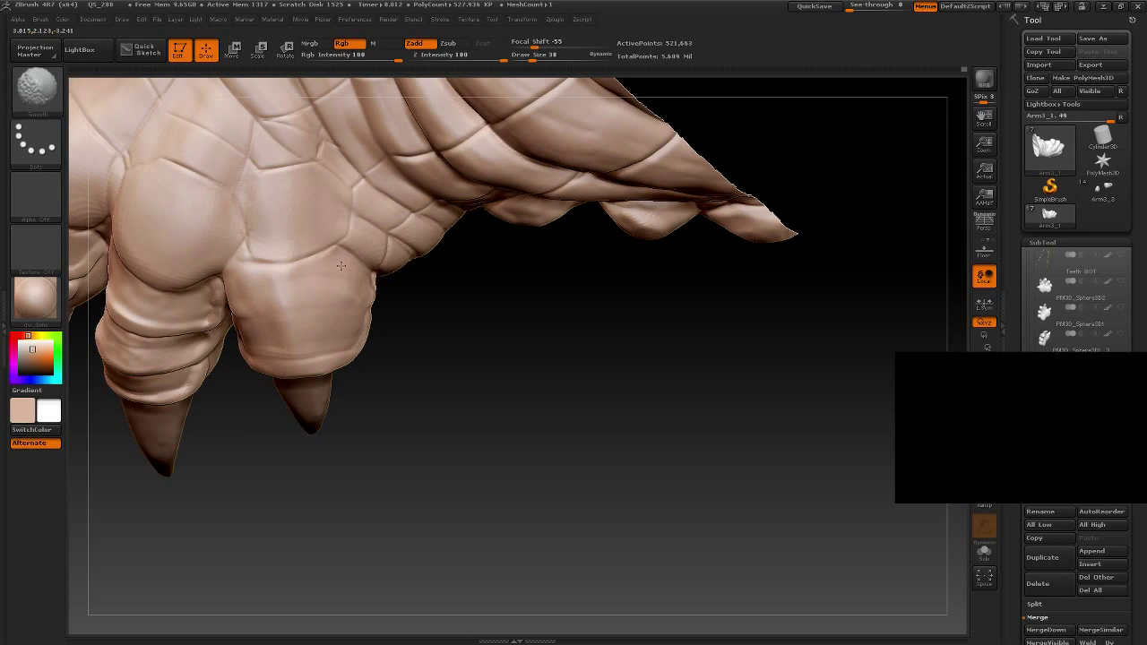
mouse_move(446, 397)
left_mouse_down()
mouse_move(365, 410)
mouse_move(451, 413)
left_mouse_up()
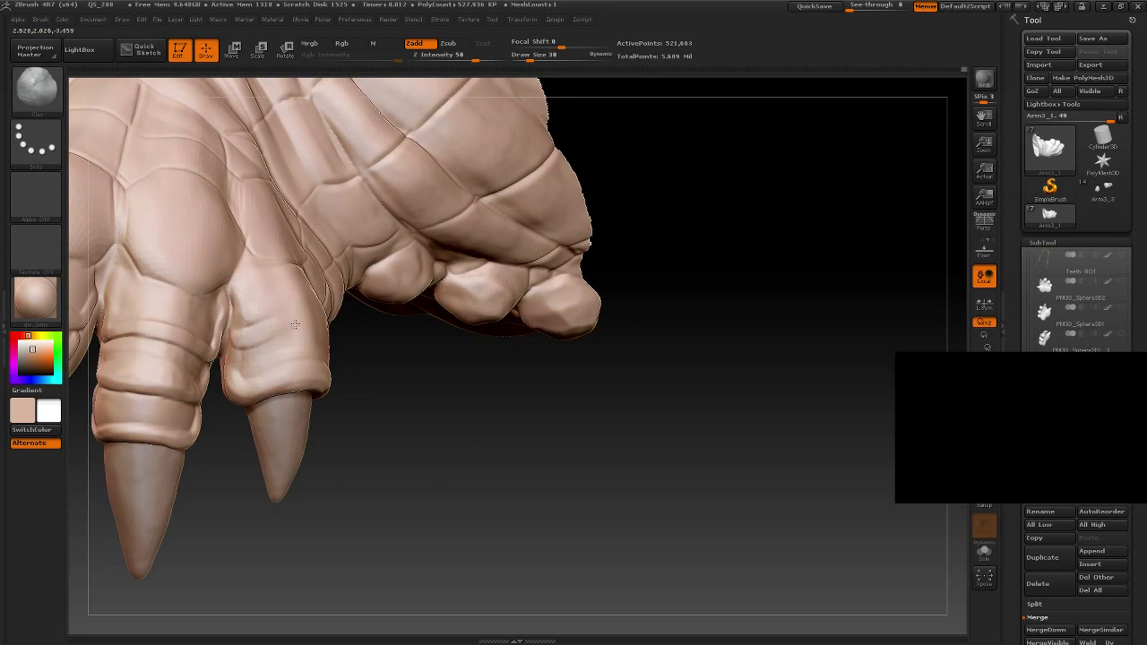
left_click_drag(429, 395, 379, 397)
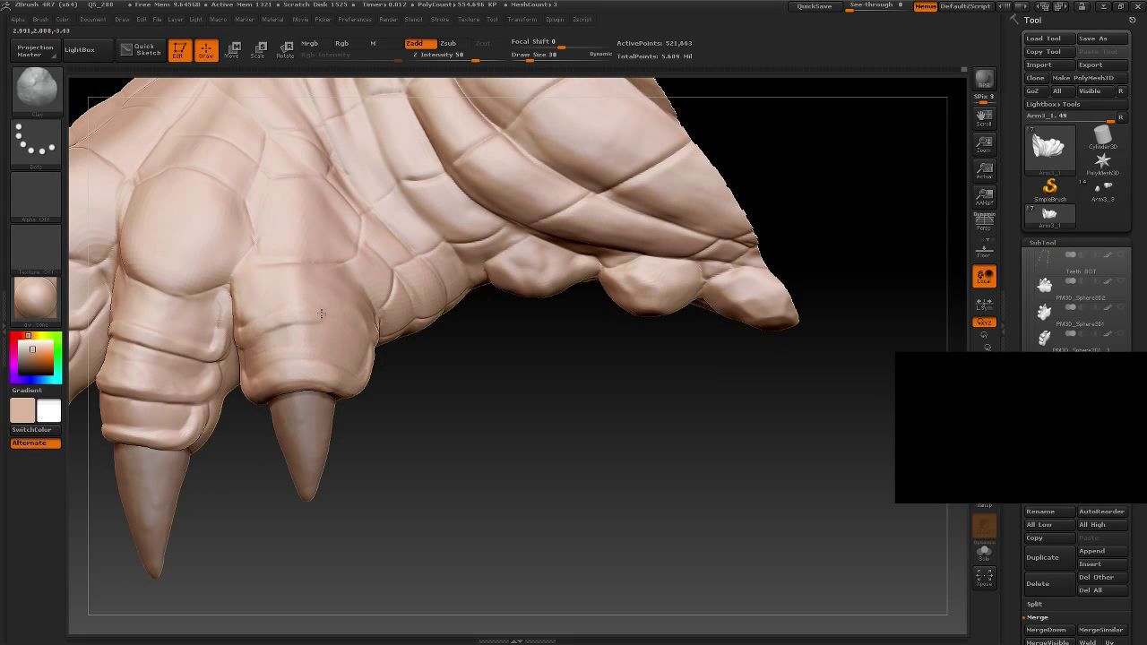
mouse_move(508, 391)
left_mouse_down()
mouse_move(512, 456)
mouse_move(415, 409)
left_mouse_up()
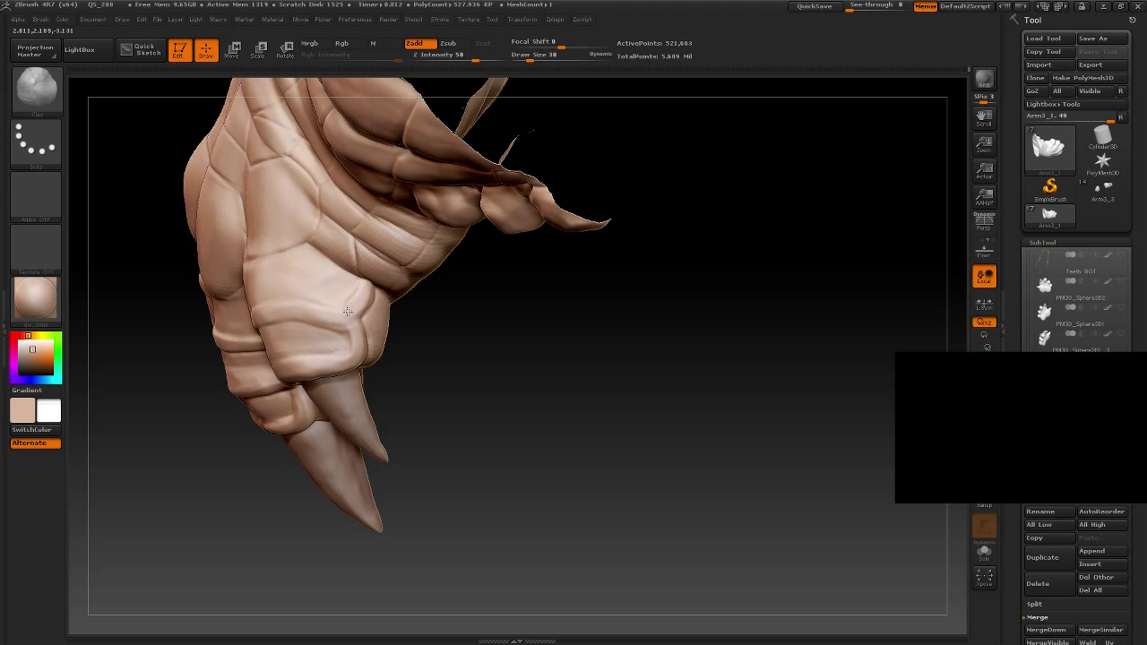
left_click_drag(493, 402, 416, 315)
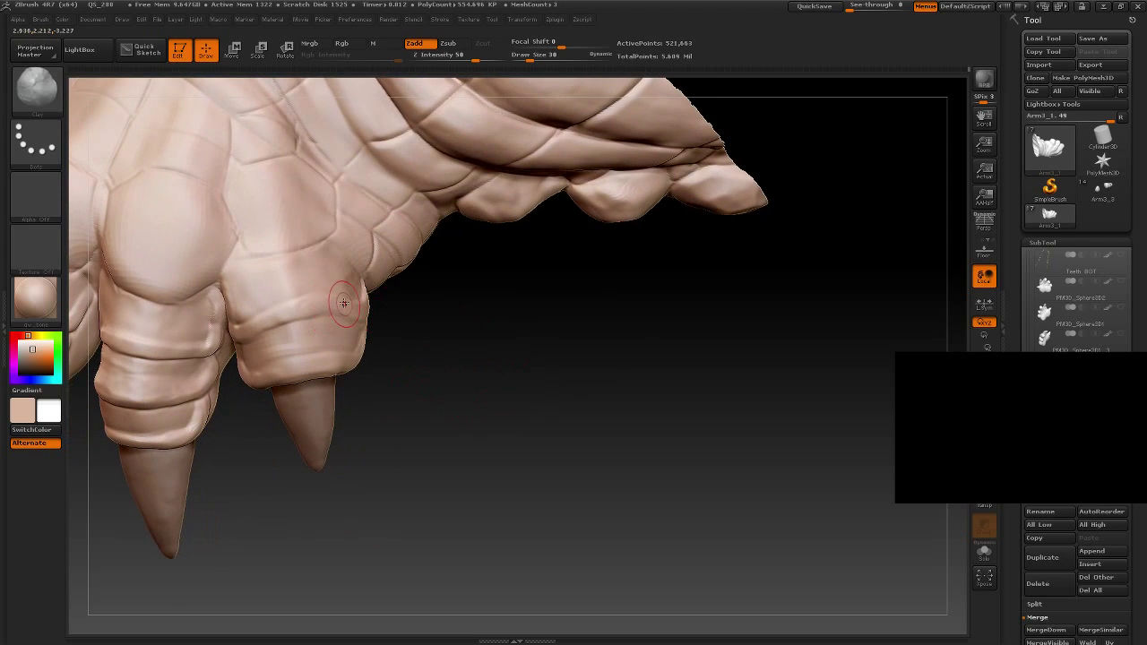
mouse_move(487, 452)
left_mouse_down("alt")
mouse_move(456, 422)
mouse_move(414, 436)
mouse_move(394, 422)
mouse_move(451, 463)
mouse_move(397, 430)
left_mouse_up("alt")
Step: Select the Dam_Standard brush for carving creases
left_click(36, 86)
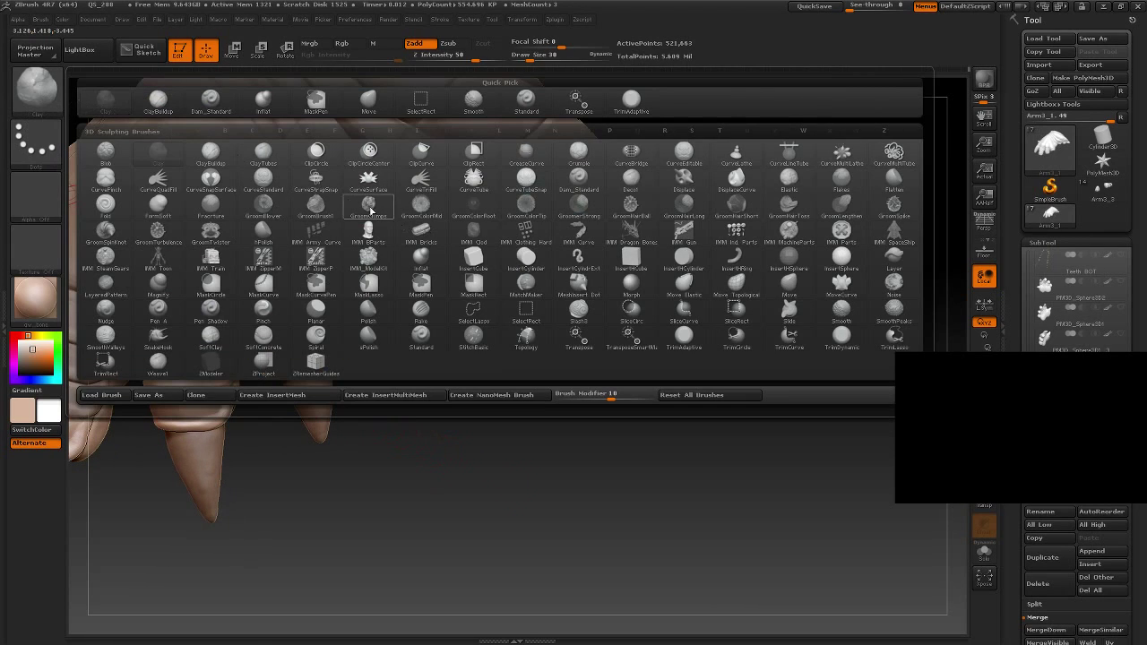
left_click(158, 99)
left_click(36, 87)
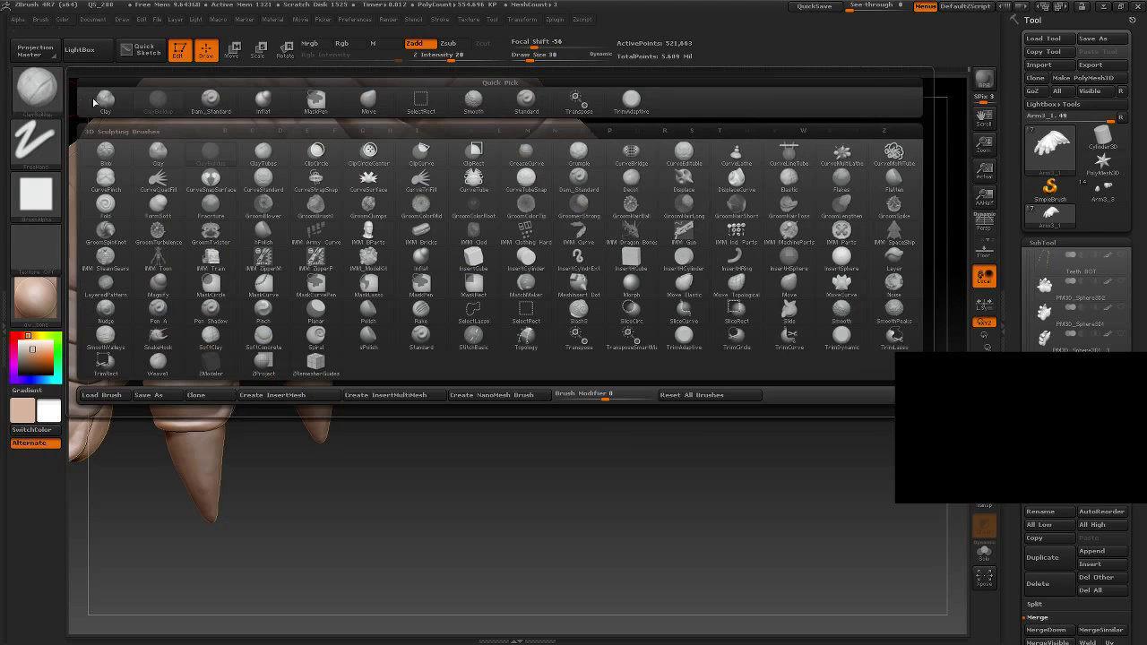
left_click(210, 106)
Step: Carve creases in the finger above the claw, smooth them, and review toward the palm side
mouse_move(487, 417)
left_mouse_down()
mouse_move(448, 397)
mouse_move(492, 430)
mouse_move(443, 380)
mouse_move(451, 418)
mouse_move(481, 388)
mouse_move(417, 382)
left_mouse_up()
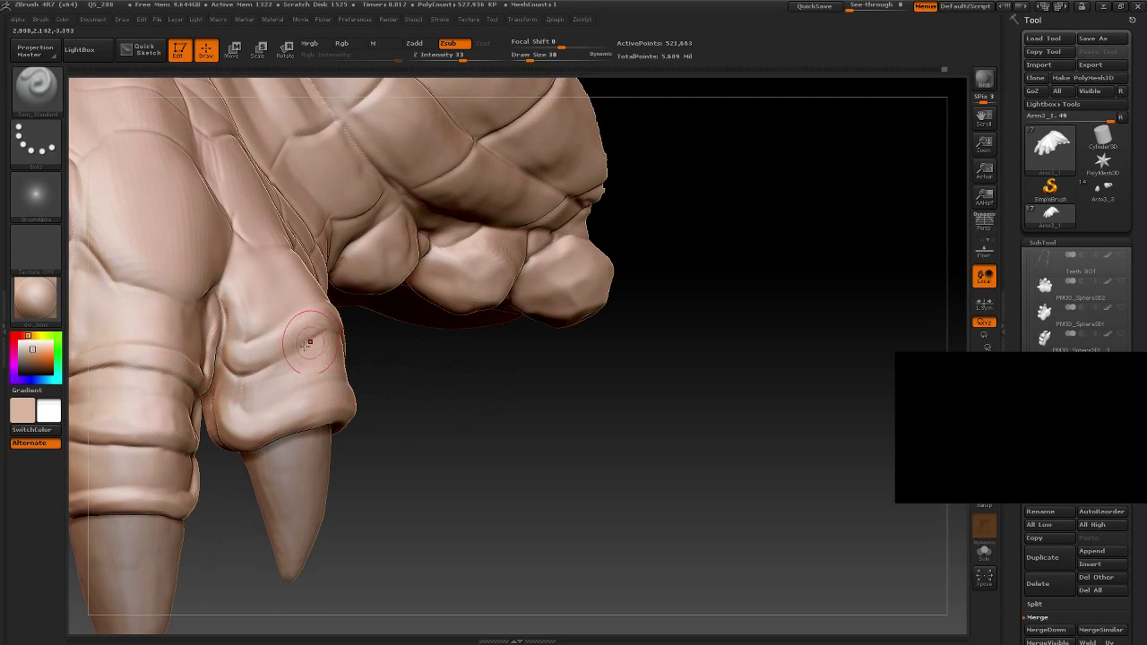
left_click_drag(475, 395, 295, 346, "alt")
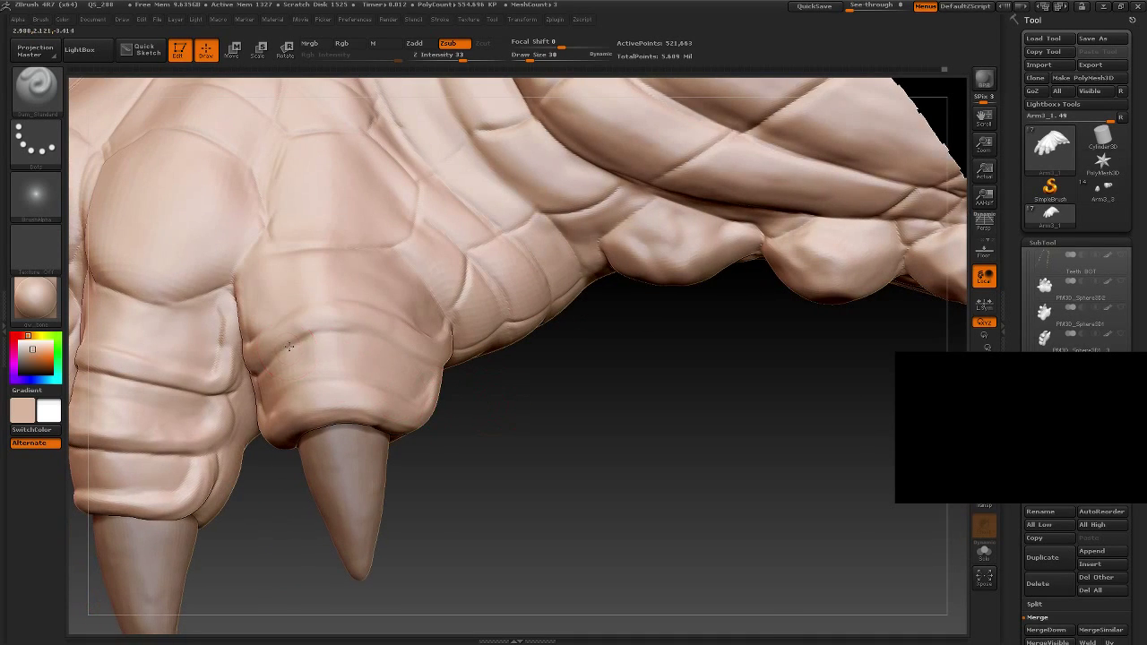
left_click_drag(424, 364, 371, 340)
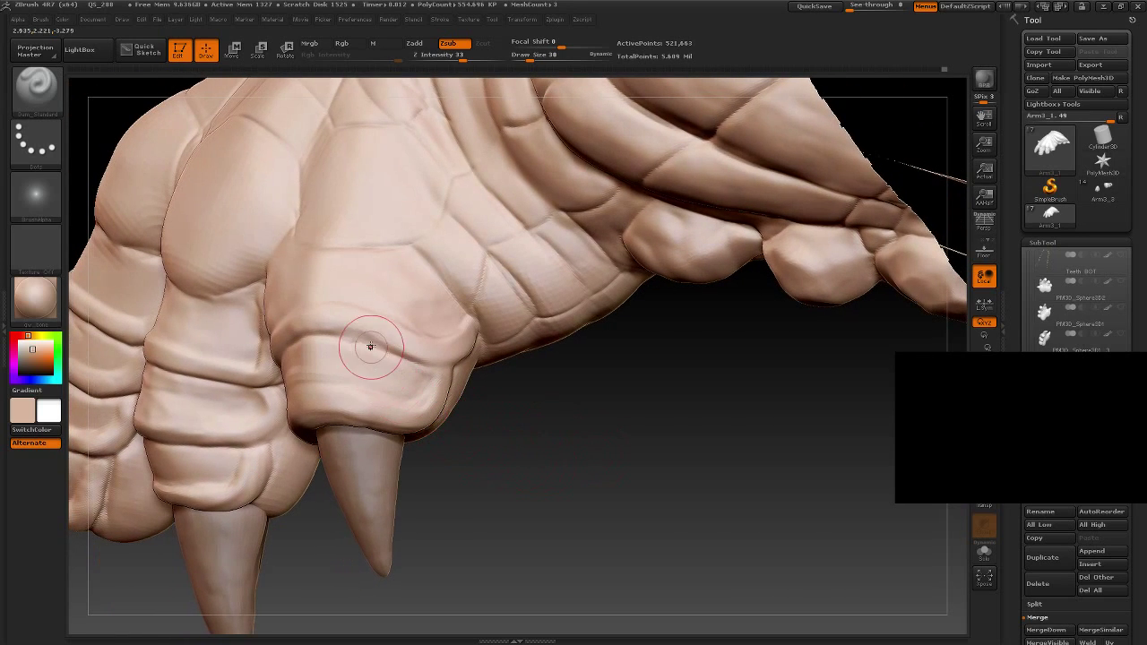
left_click_drag(511, 389, 450, 375)
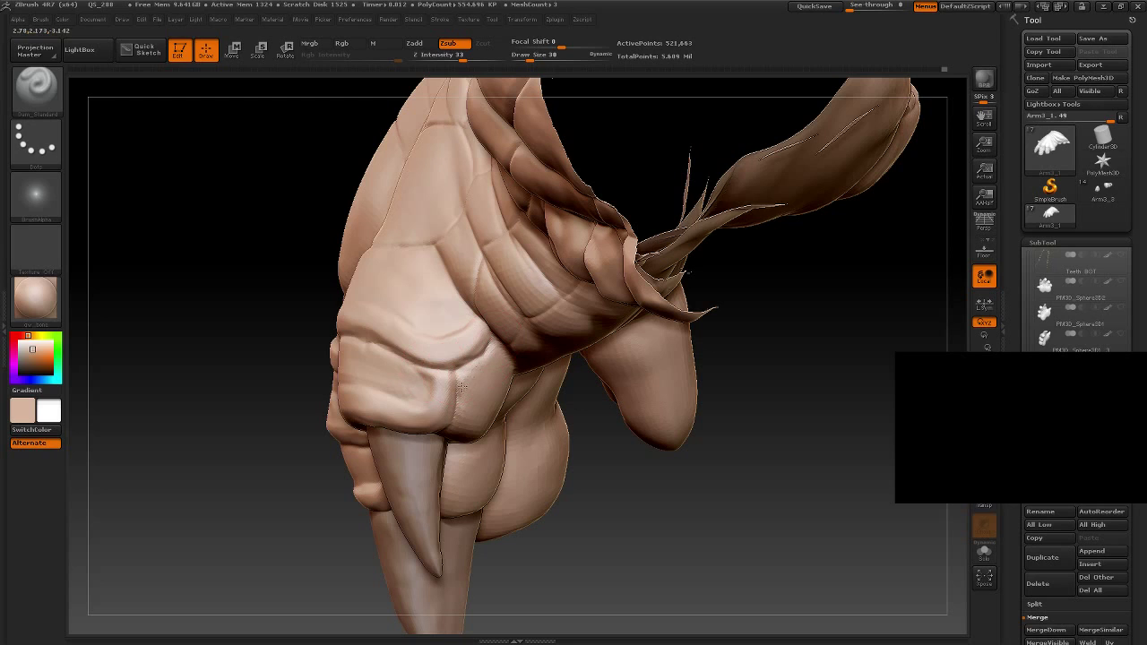
mouse_move(673, 551)
left_mouse_down()
mouse_move(630, 494)
mouse_move(655, 472)
mouse_move(622, 476)
mouse_move(611, 508)
left_mouse_up()
key("shift")
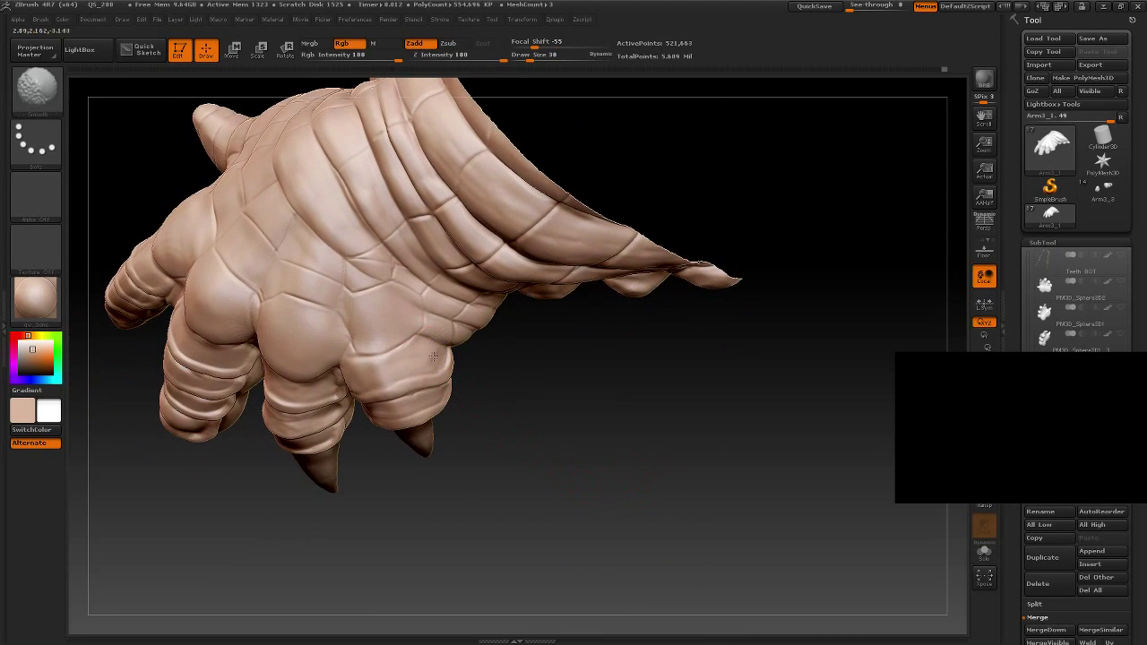
mouse_move(569, 494)
left_mouse_down()
mouse_move(509, 454)
mouse_move(582, 454)
mouse_move(601, 310)
mouse_move(589, 350)
mouse_move(511, 335)
mouse_move(505, 373)
mouse_move(388, 464)
mouse_move(290, 446)
mouse_move(363, 488)
mouse_move(310, 449)
mouse_move(328, 445)
mouse_move(362, 471)
mouse_move(307, 514)
mouse_move(377, 502)
mouse_move(396, 516)
mouse_move(390, 308)
mouse_move(379, 277)
mouse_move(367, 282)
mouse_move(377, 275)
mouse_move(403, 341)
left_mouse_up()
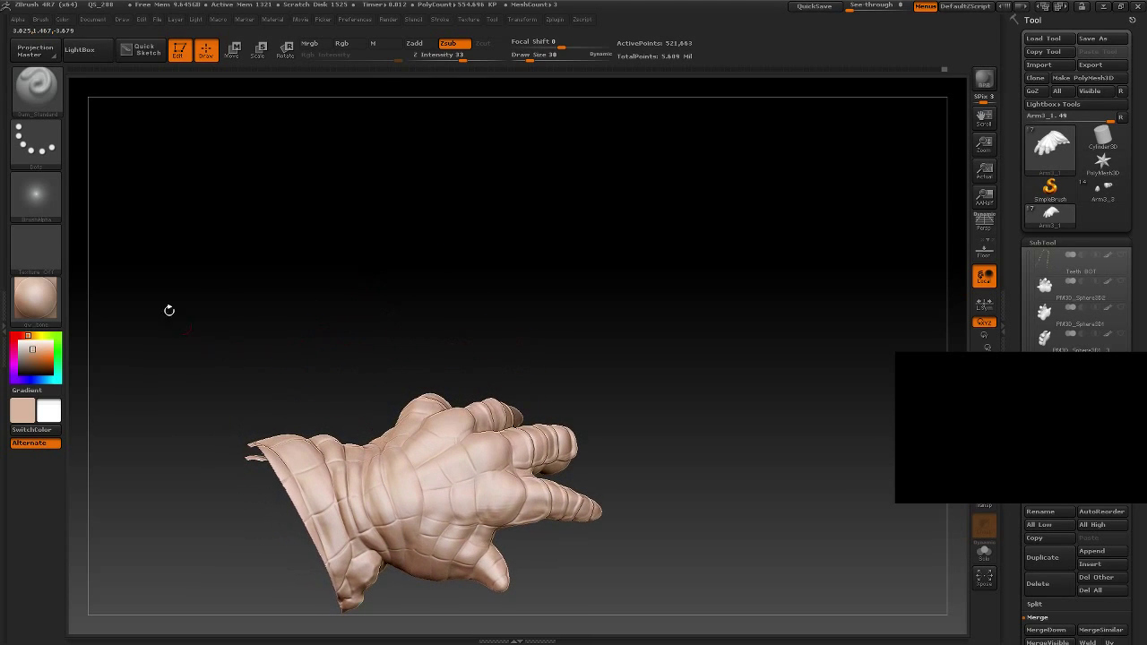
Step: Select the Clay brush and build up a rounded pad on the back of the hand
left_click(40, 86)
left_click(105, 104)
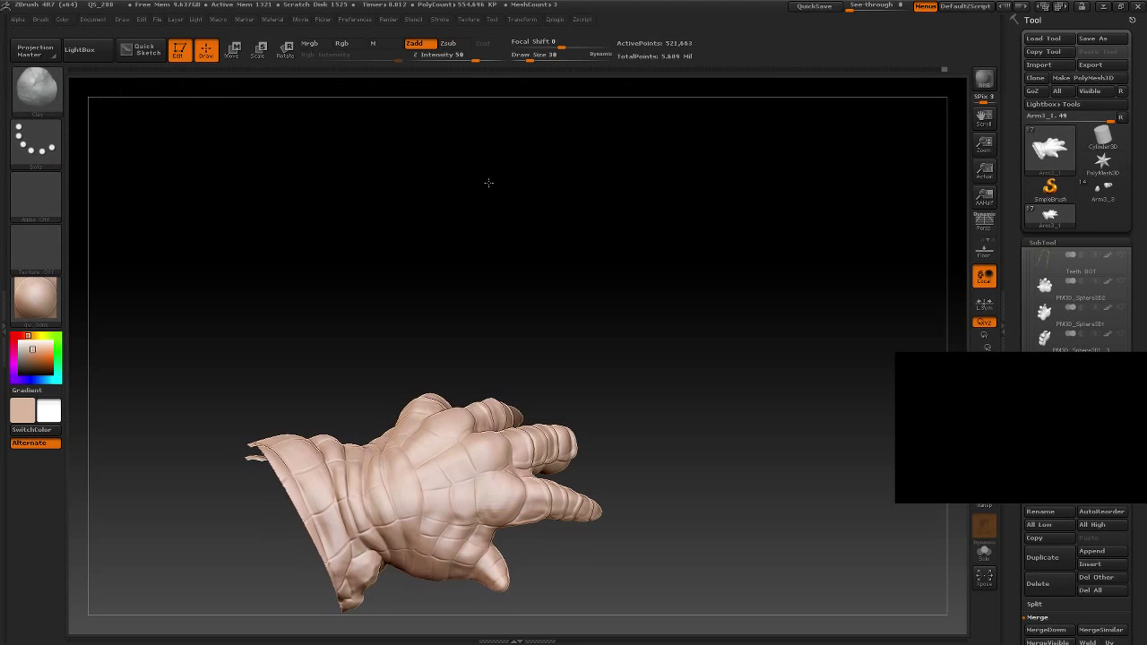
mouse_move(489, 183)
left_mouse_down("alt")
mouse_move(665, 287)
mouse_move(573, 161)
mouse_move(578, 154)
mouse_move(644, 207)
mouse_move(655, 164)
mouse_move(691, 174)
mouse_move(579, 254)
left_mouse_up("alt")
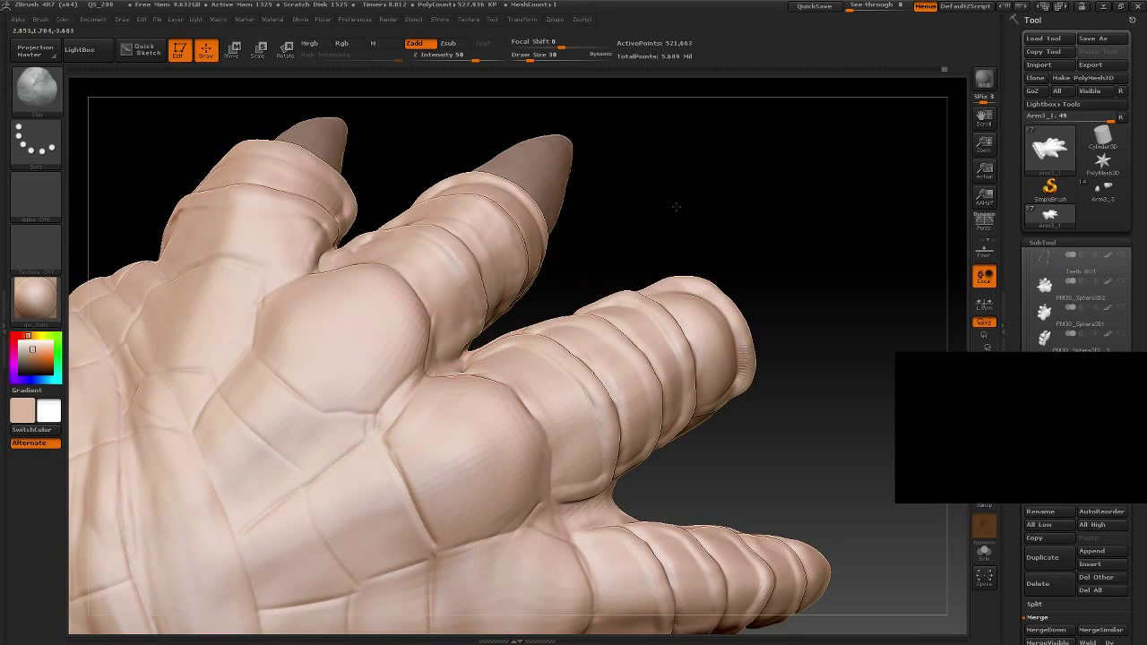
left_click_drag(676, 206, 450, 388)
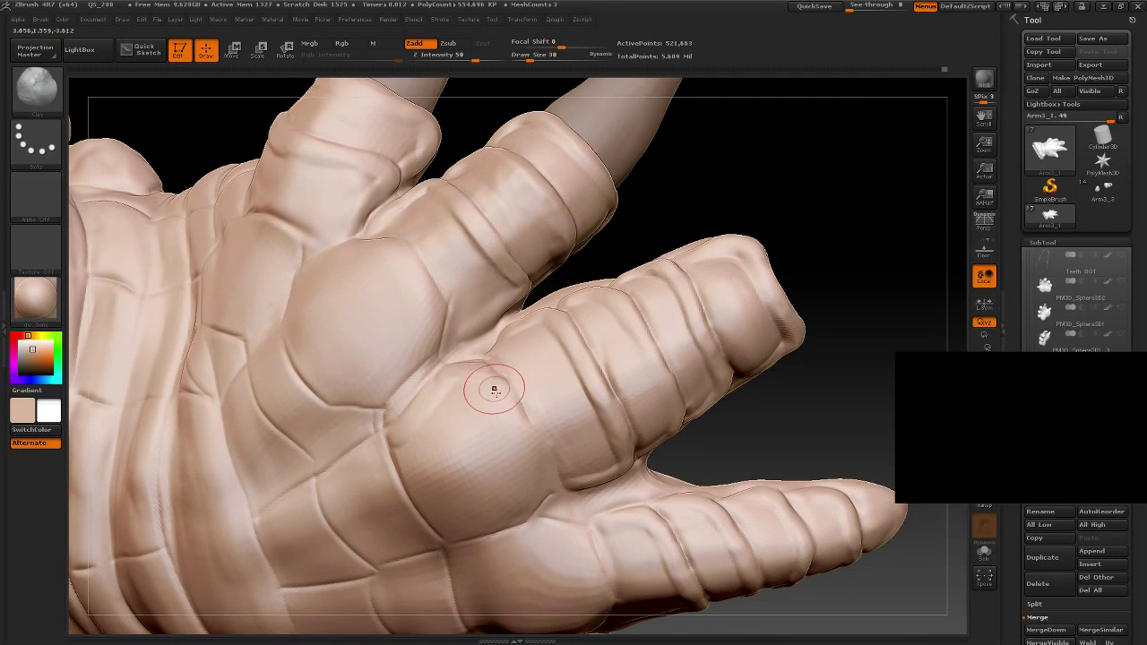
mouse_move(827, 215)
left_mouse_down()
mouse_move(761, 315)
mouse_move(511, 405)
left_mouse_up()
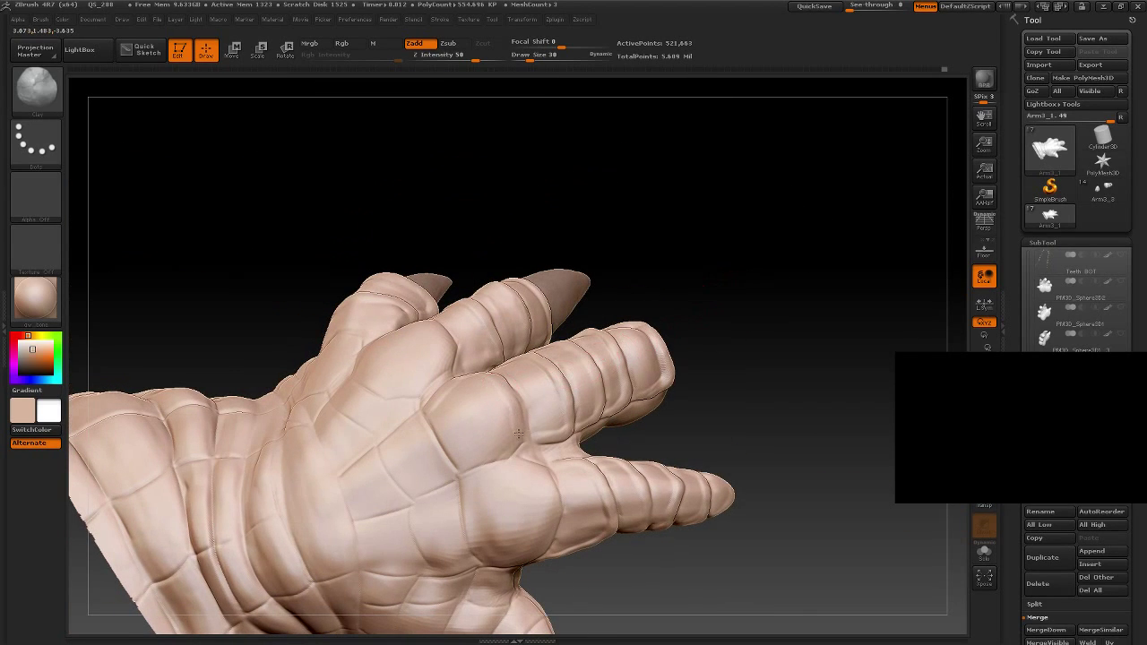
left_click_drag(601, 388, 517, 379)
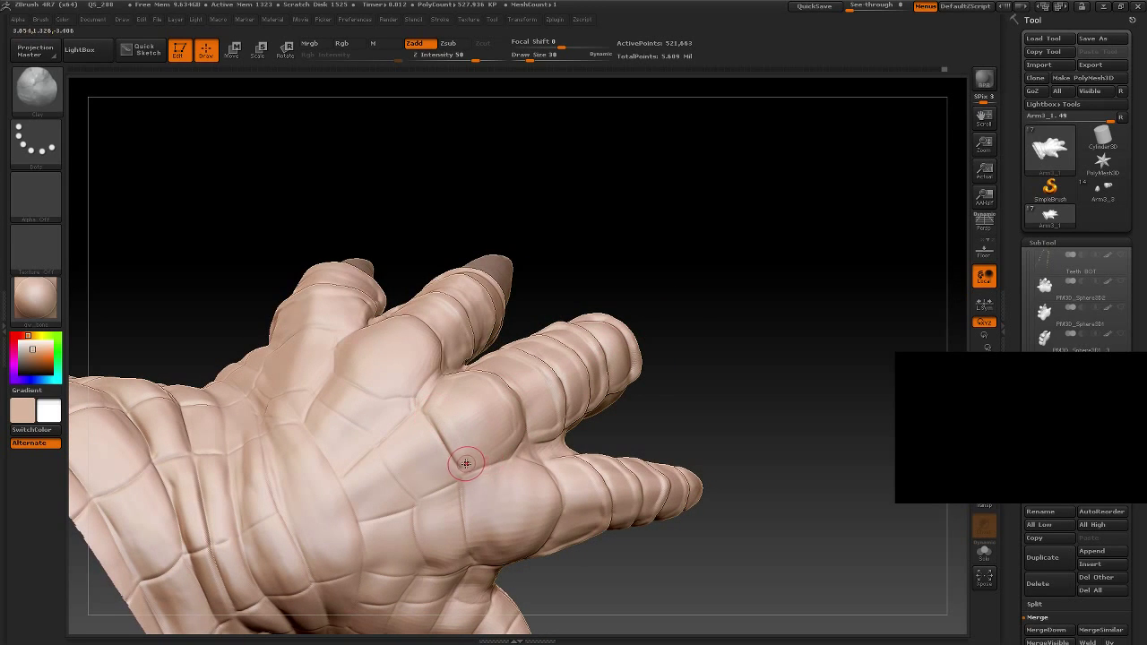
left_click_drag(466, 458, 488, 464)
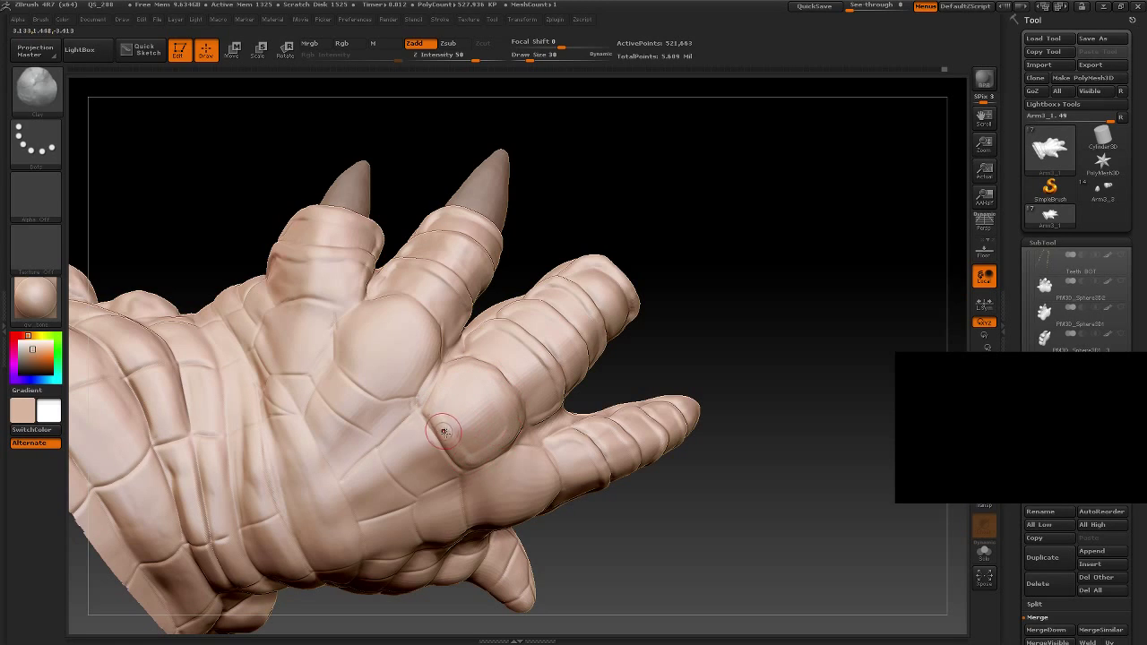
Step: Smooth, then raise the knuckle pad further and inspect it up close
key("shift")
left_click_drag(658, 280, 466, 394)
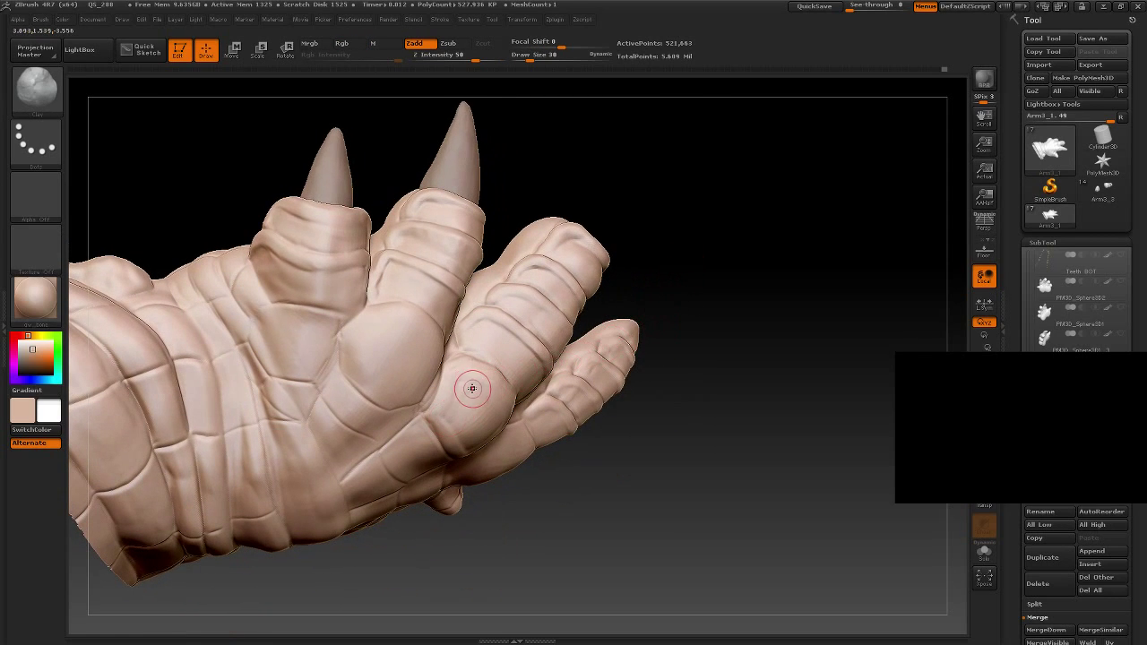
left_click_drag(583, 518, 460, 431)
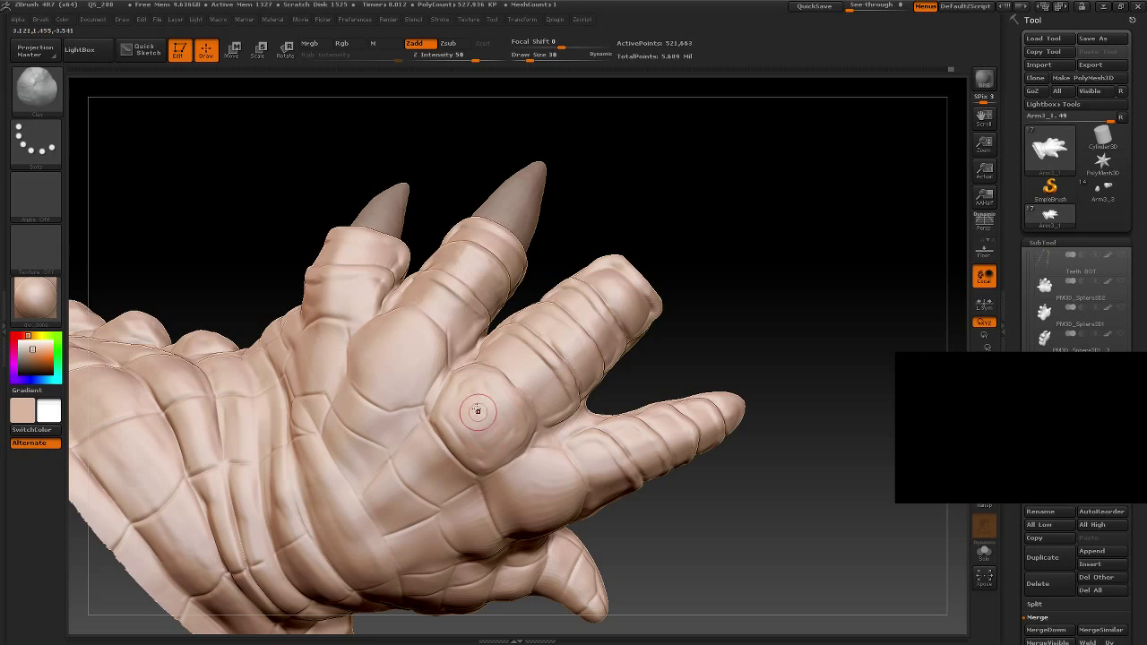
left_click_drag(461, 408, 458, 414)
left_click_drag(689, 303, 512, 396)
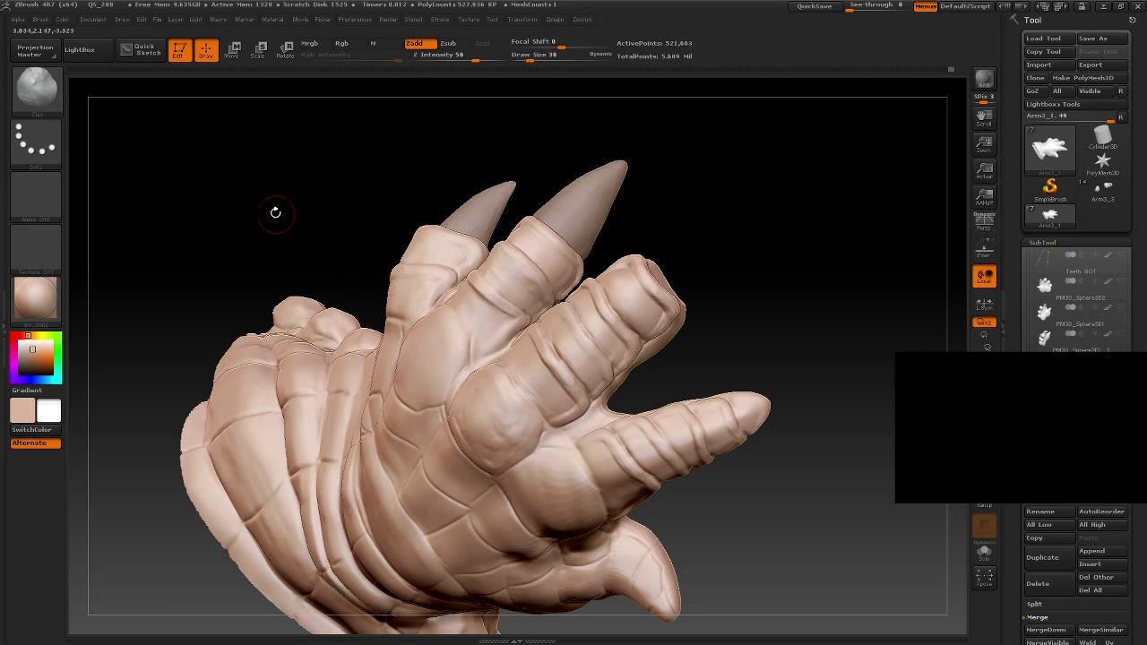
mouse_move(274, 210)
left_mouse_down()
mouse_move(609, 223)
mouse_move(630, 243)
mouse_move(446, 466)
left_mouse_up()
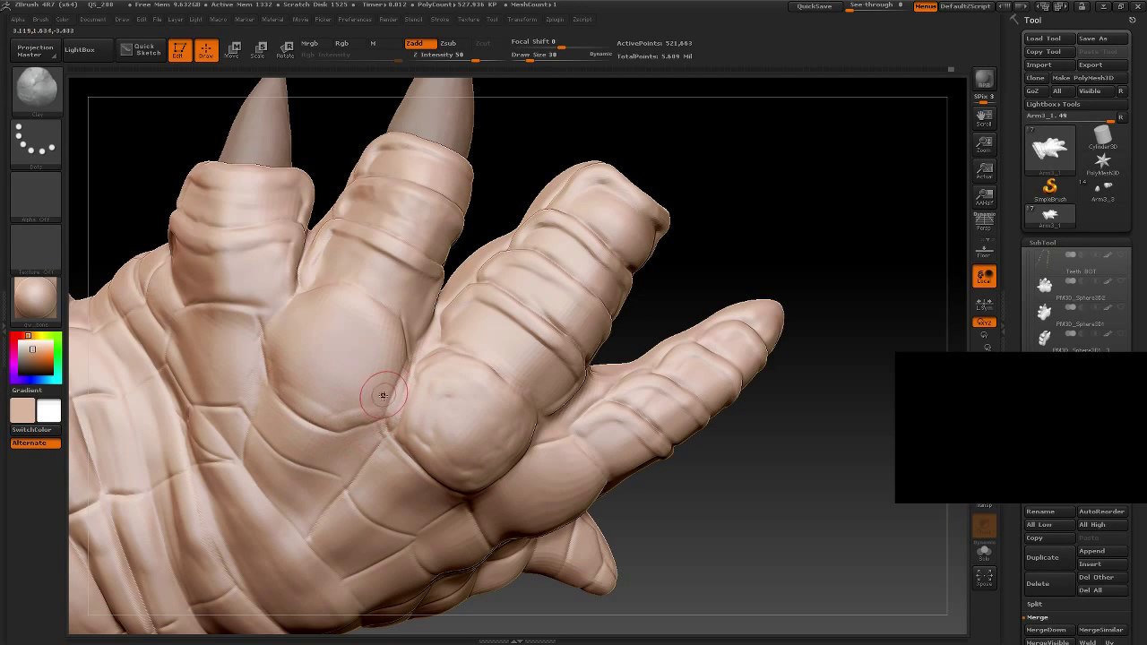
Step: Turn to a frontal, spread-finger view and smooth the surface near the middle knuckle
left_click_drag(511, 171, 287, 431)
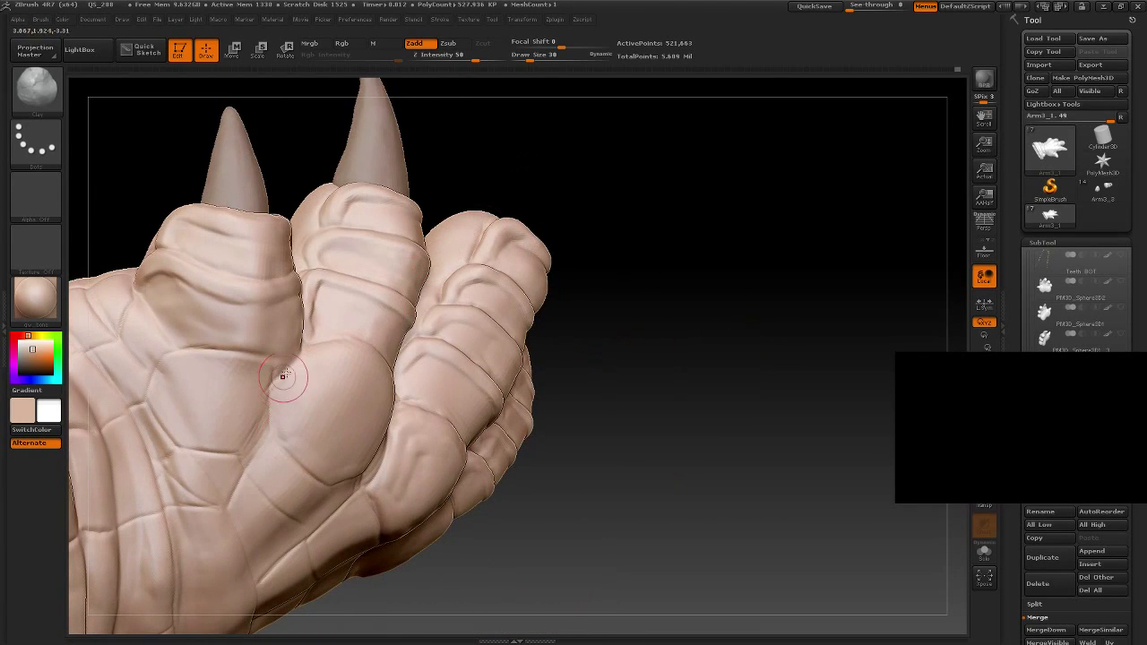
mouse_move(605, 308)
left_mouse_down()
mouse_move(681, 371)
mouse_move(320, 359)
left_mouse_up()
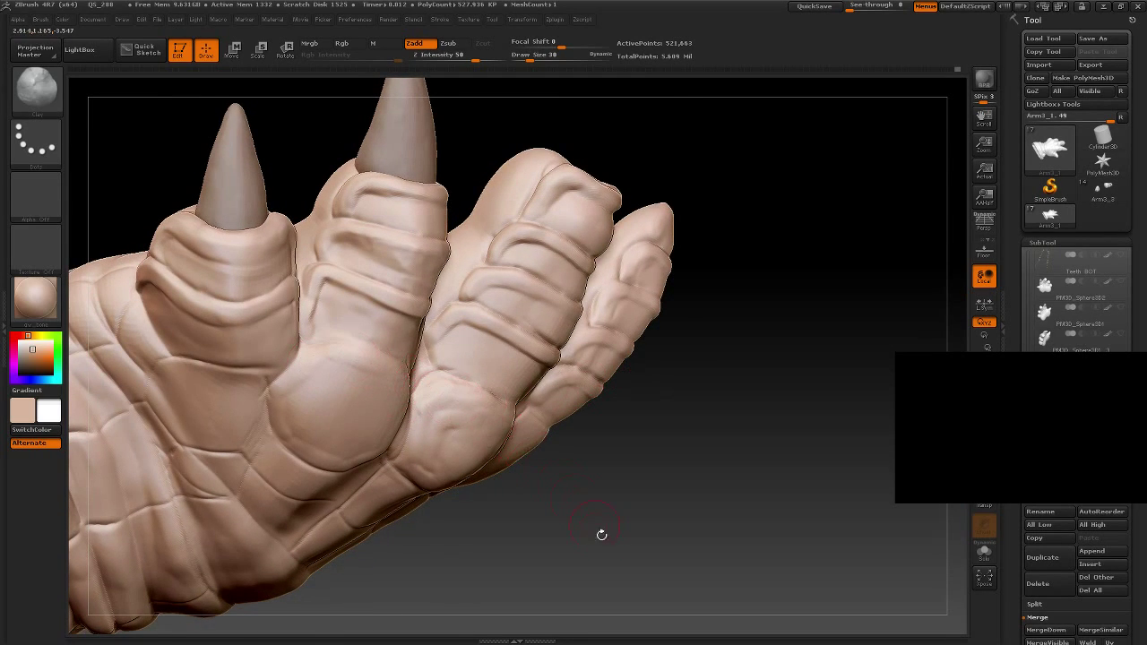
left_click_drag(599, 535, 410, 381)
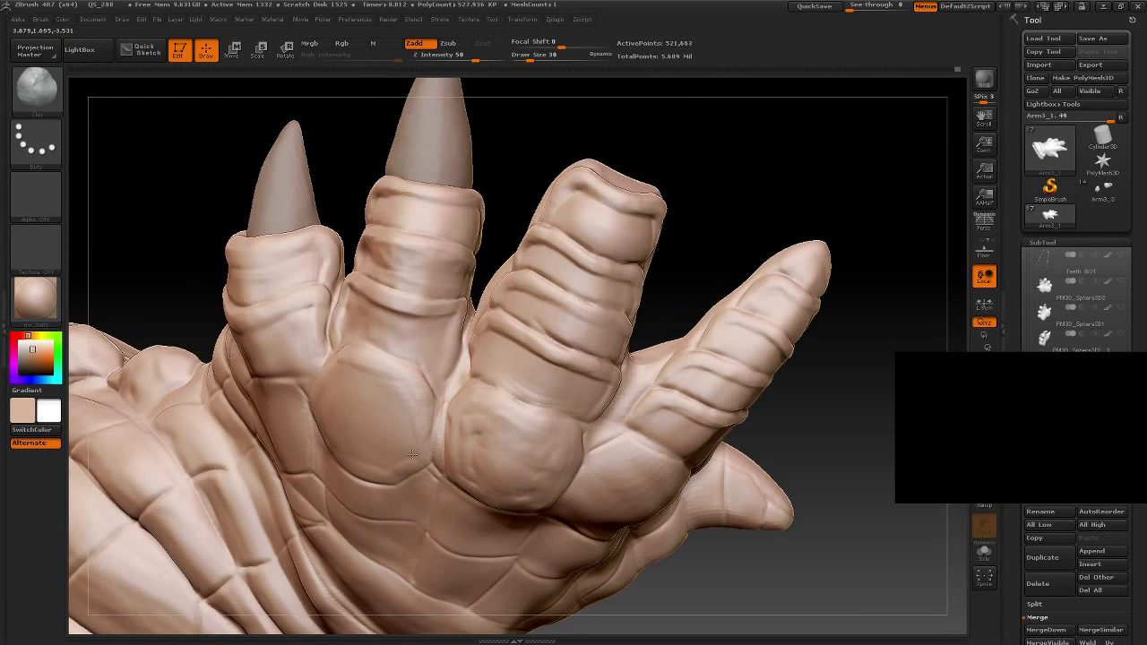
left_click_drag(352, 175, 332, 402)
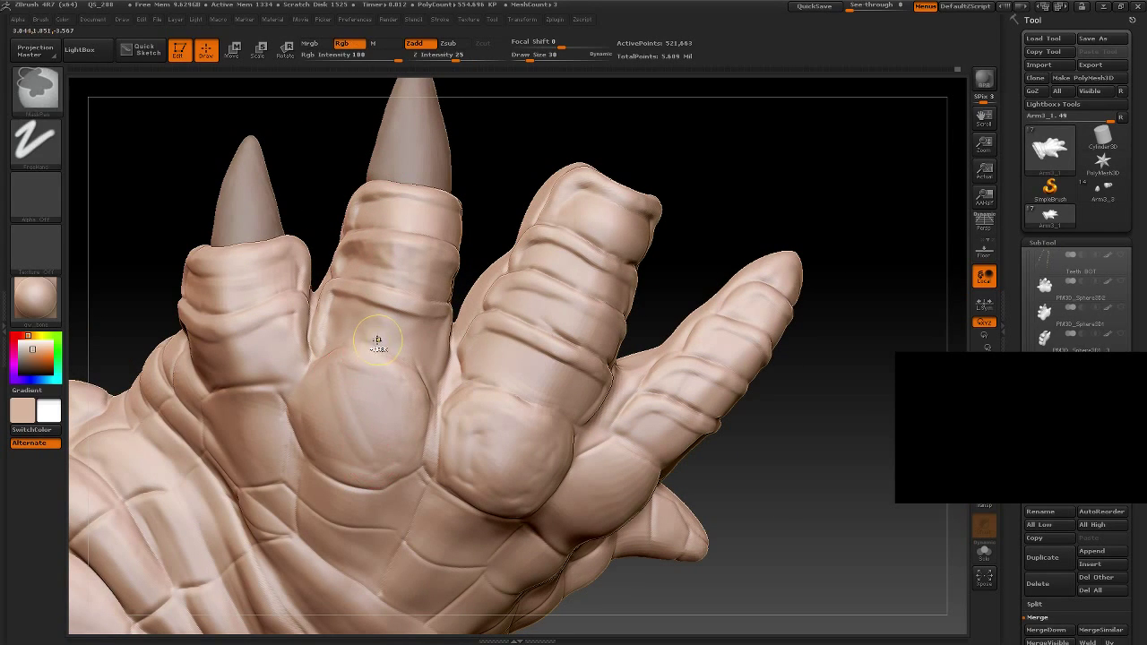
left_click_drag(376, 336, 379, 340, "shift")
Step: Build up the middle knuckle's left side, sharpen its outline, and deepen the crease beneath
mouse_move(487, 161)
left_mouse_down()
mouse_move(322, 403)
mouse_move(307, 448)
left_mouse_up()
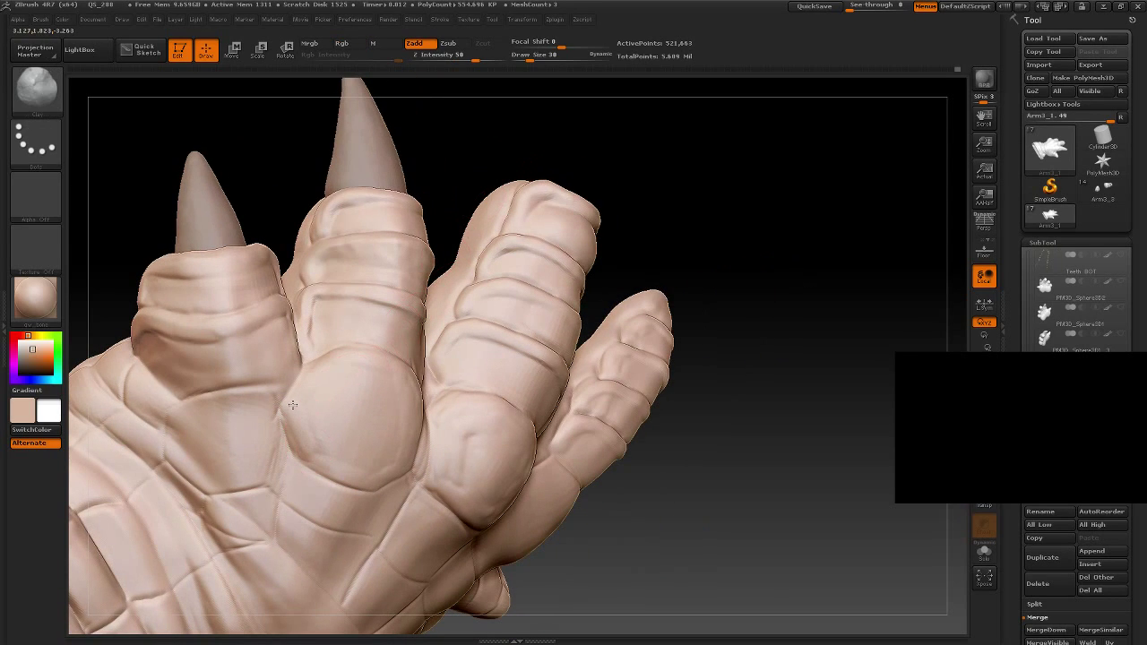
left_click_drag(367, 359, 393, 374, "shift")
left_click_drag(755, 412, 640, 422)
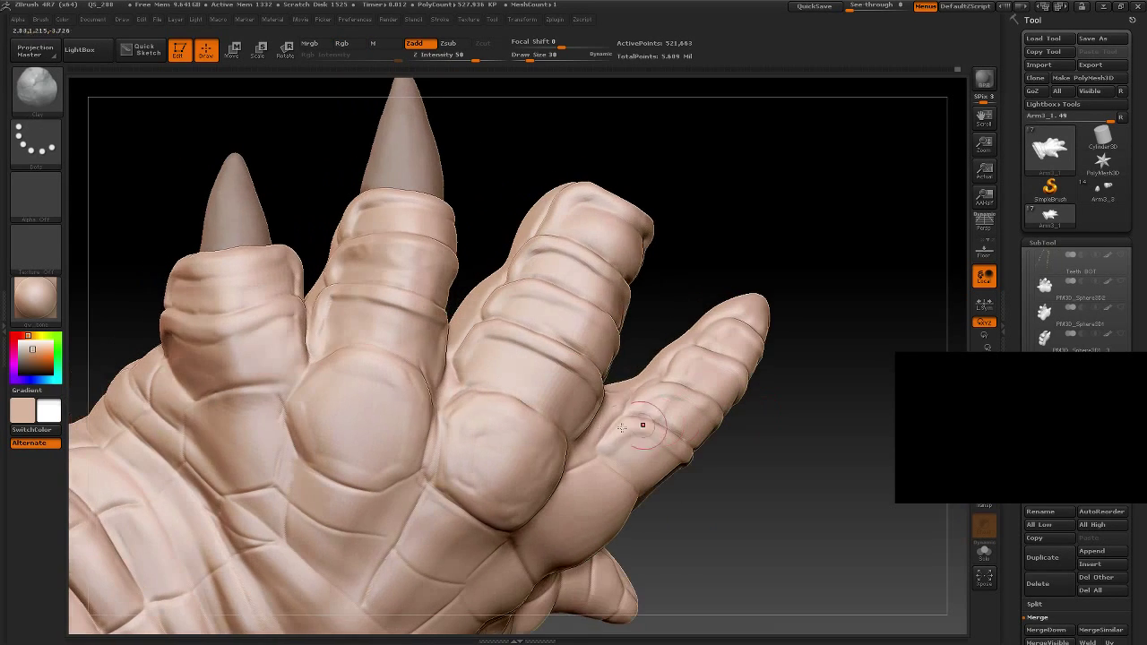
mouse_move(407, 442)
left_mouse_down()
mouse_move(371, 466)
mouse_move(322, 448)
mouse_move(306, 402)
left_mouse_up()
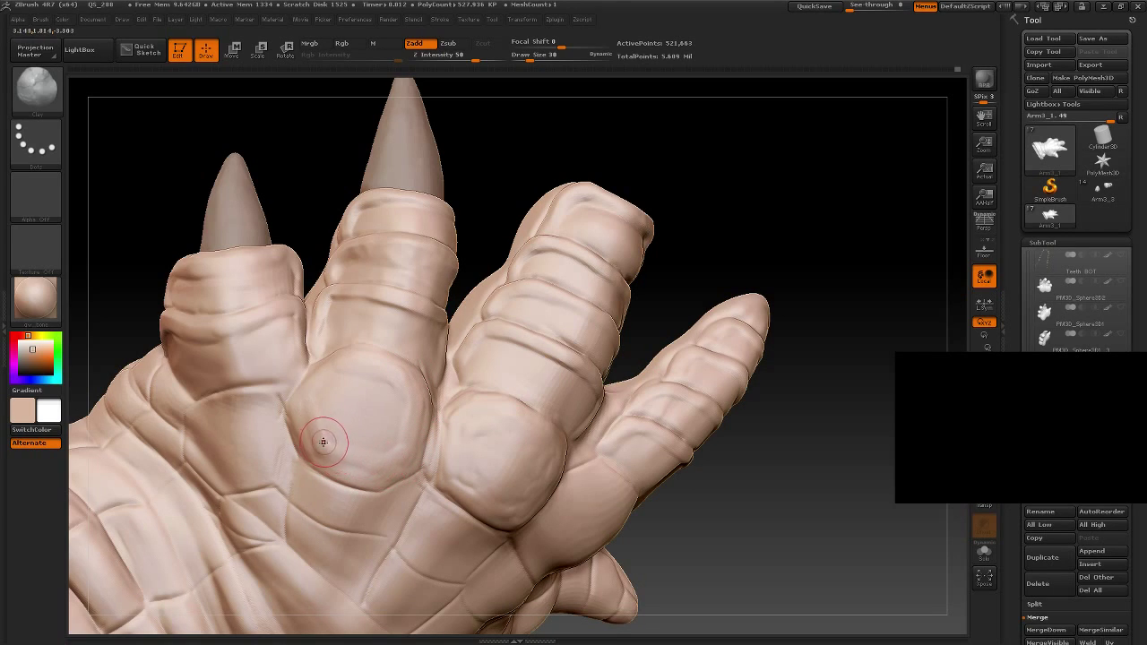
mouse_move(324, 442)
left_mouse_down()
mouse_move(312, 451)
mouse_move(391, 470)
left_mouse_up()
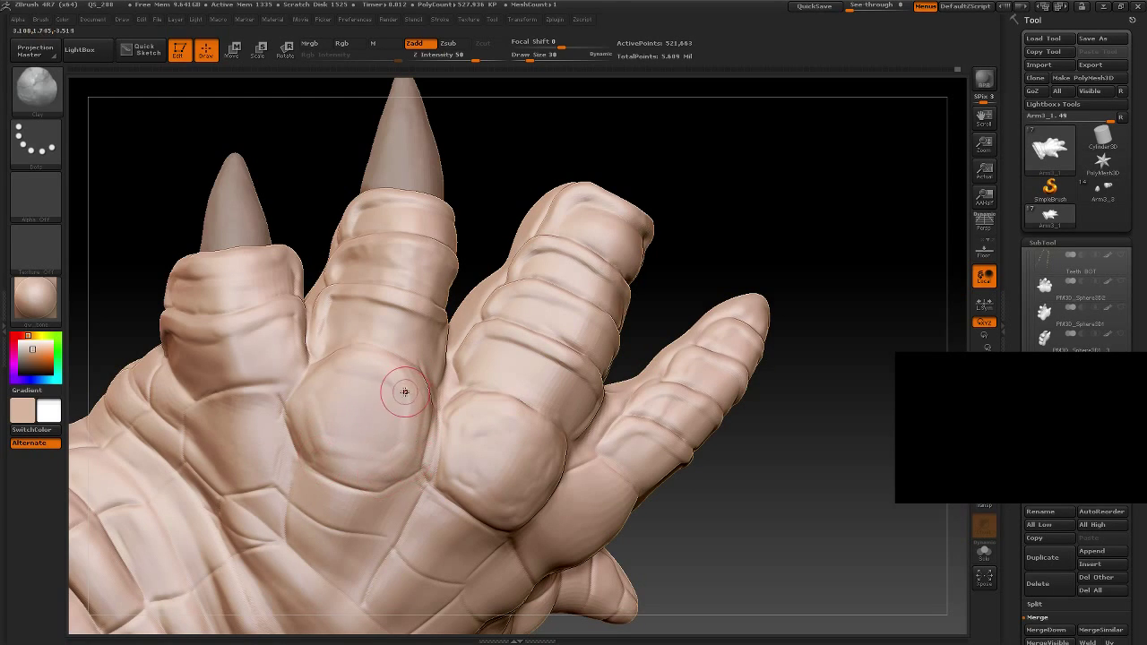
left_click_drag(323, 452, 407, 443)
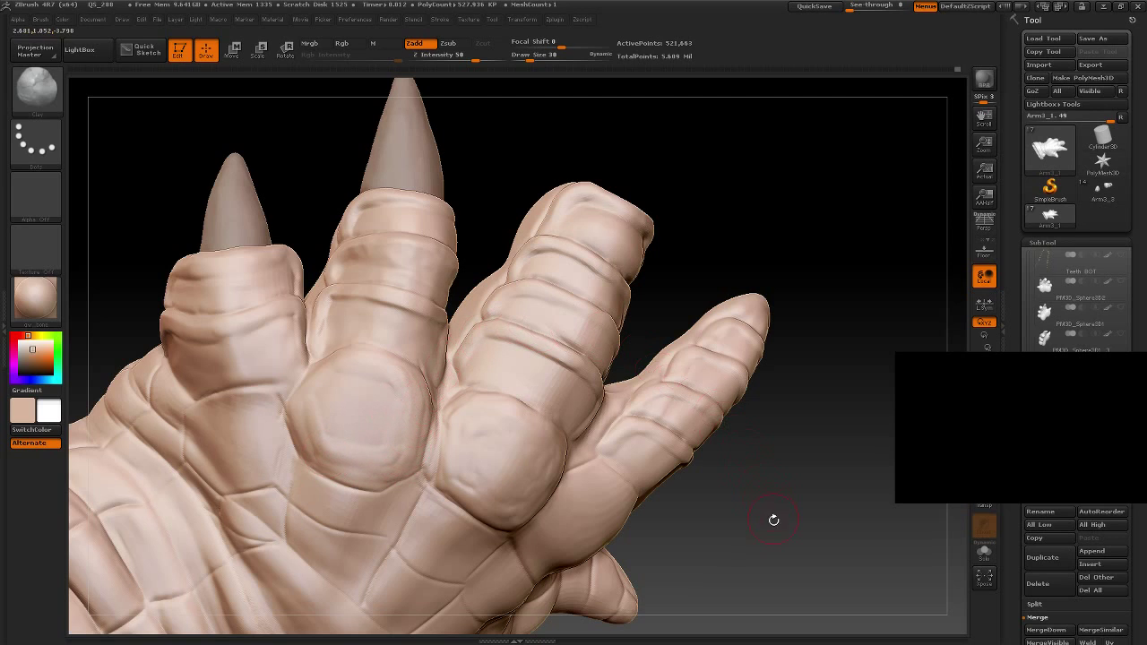
left_click_drag(773, 520, 604, 460)
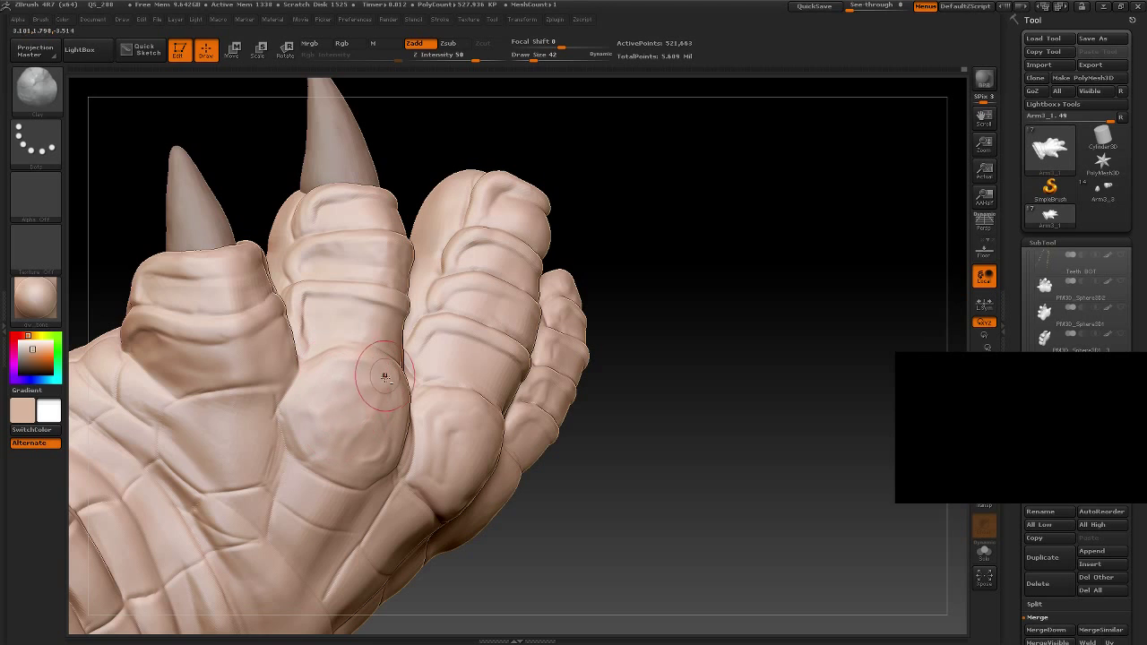
Step: Orbit to a front view of the hand back and sculpt more volume into the knuckle pad
mouse_move(628, 403)
left_mouse_down()
mouse_move(422, 253)
mouse_move(456, 277)
mouse_move(474, 341)
mouse_move(384, 454)
mouse_move(397, 457)
mouse_move(388, 465)
left_mouse_up()
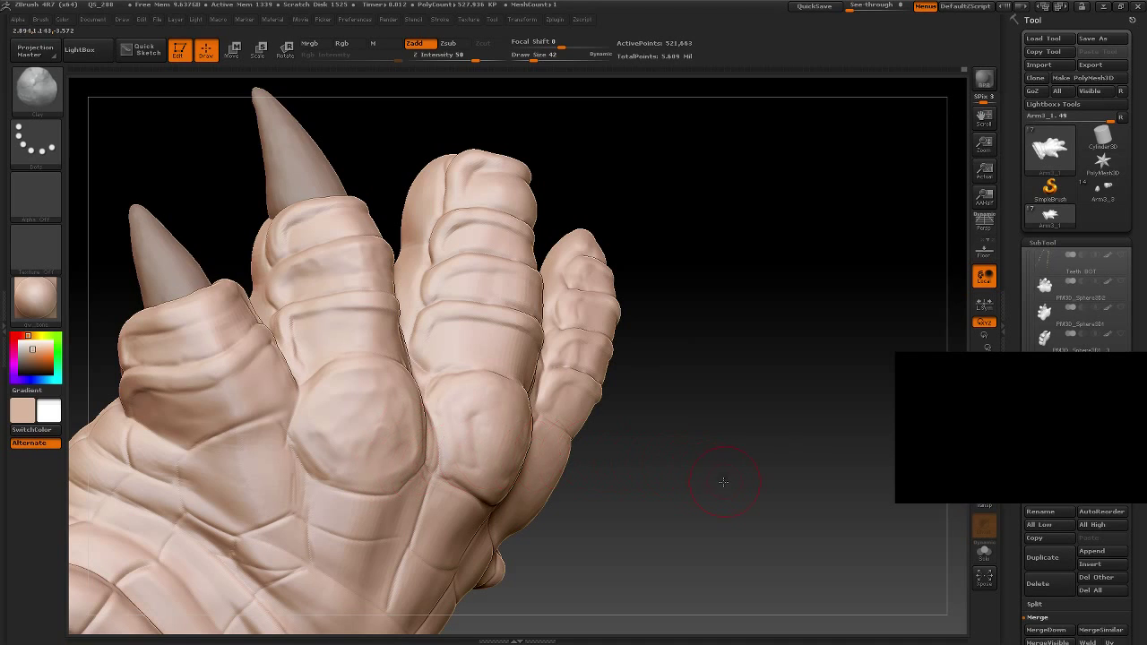
mouse_move(723, 482)
left_mouse_down()
mouse_move(633, 392)
mouse_move(627, 474)
mouse_move(628, 448)
mouse_move(657, 477)
mouse_move(358, 430)
left_mouse_up()
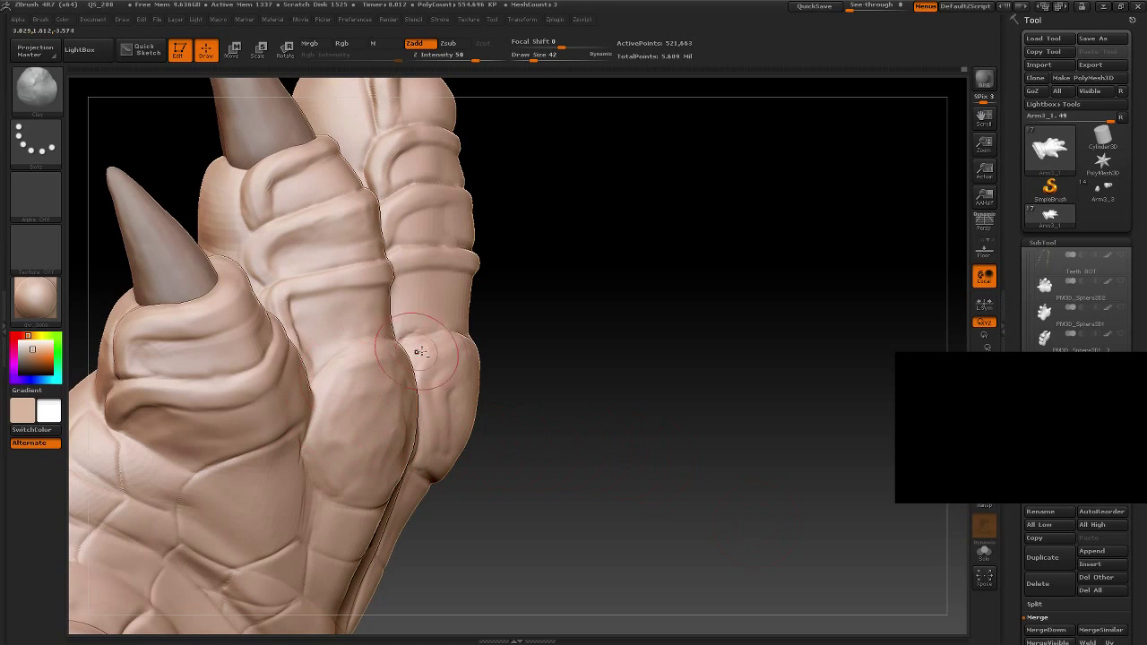
left_click_drag(420, 351, 415, 366)
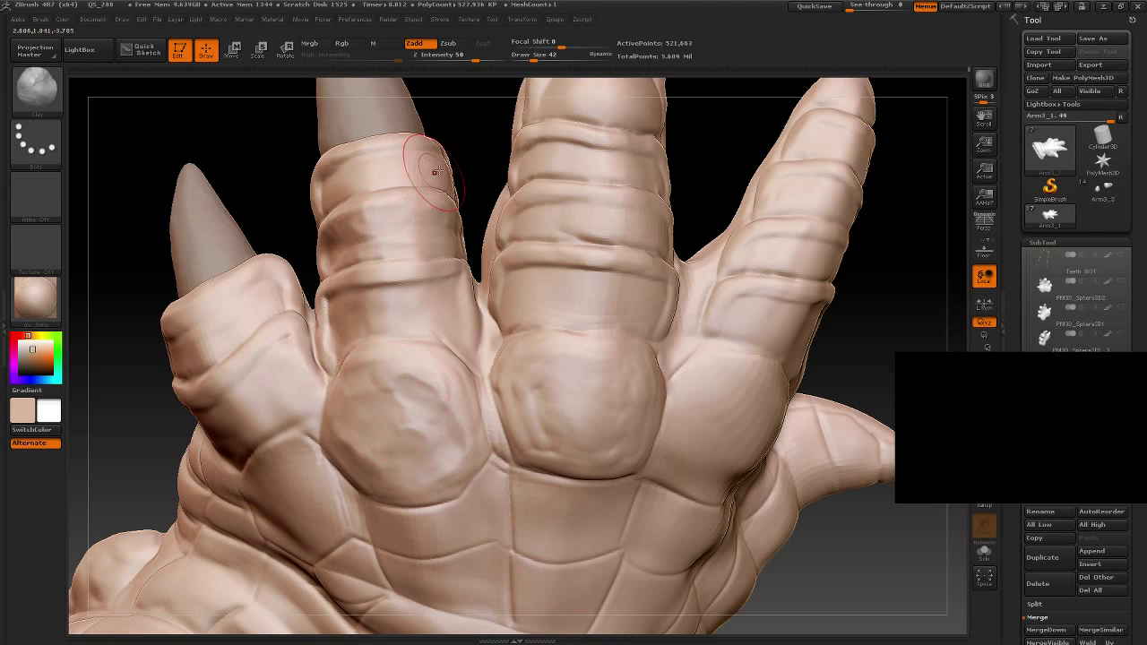
left_click_drag(870, 358, 552, 436)
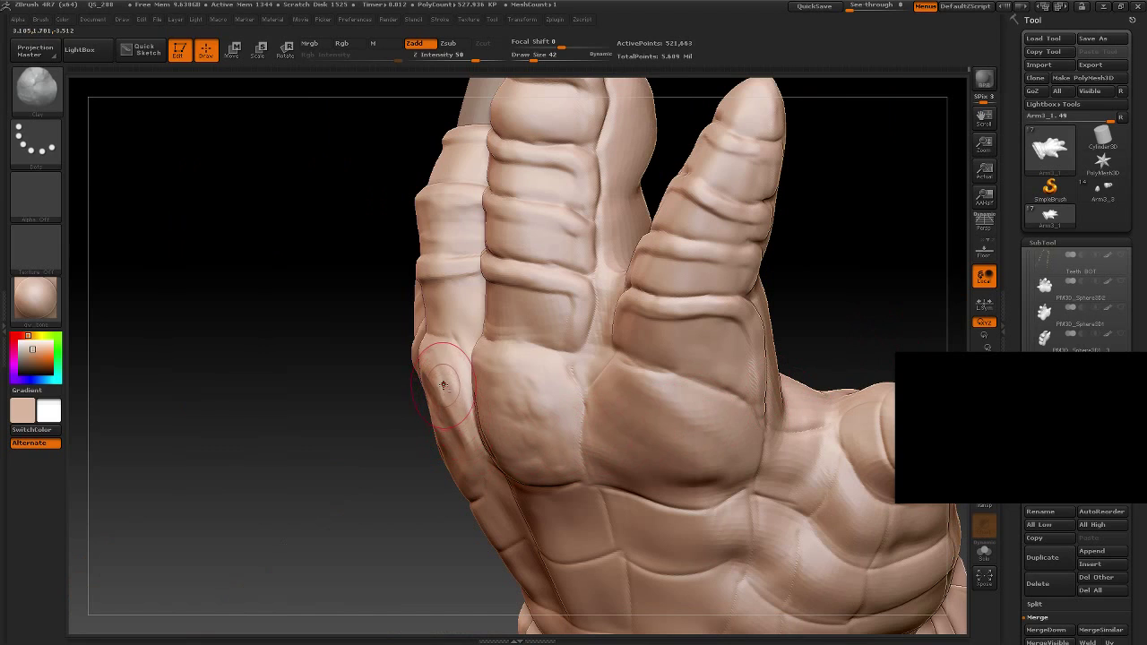
left_click_drag(441, 392, 440, 384)
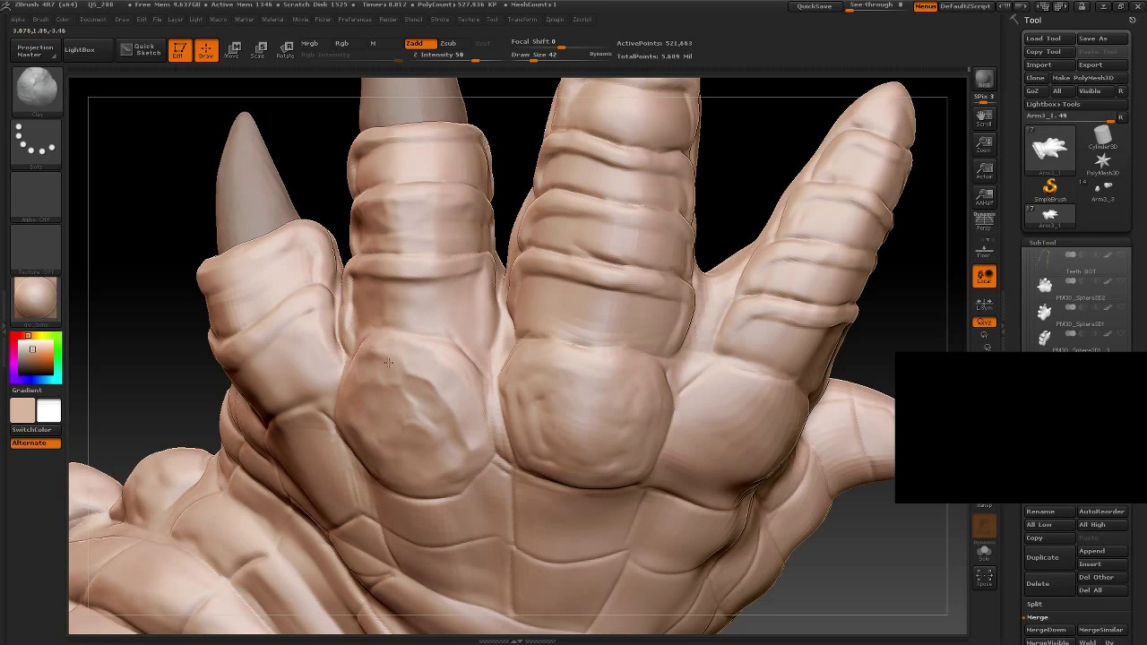
left_click_drag(388, 363, 400, 430)
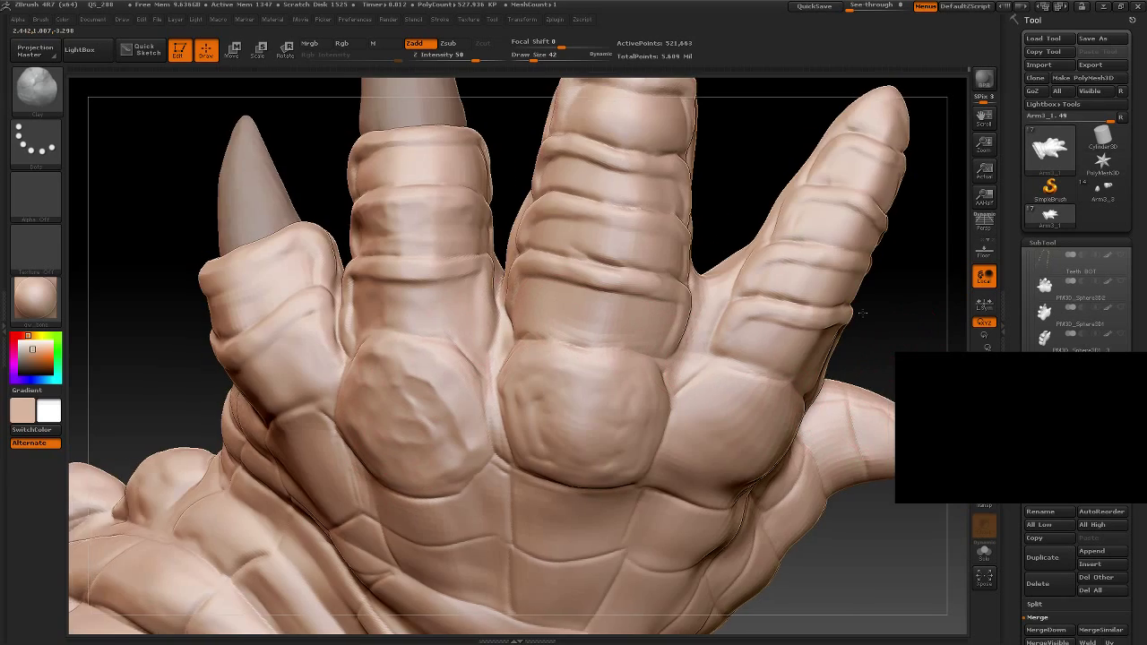
Step: Add bumpy detail to the knuckle bulge, smooth it slightly, and check the whole hand
mouse_move(894, 340)
left_mouse_down("alt")
mouse_move(533, 439)
mouse_move(650, 455)
mouse_move(671, 397)
mouse_move(621, 418)
mouse_move(638, 488)
mouse_move(666, 453)
mouse_move(624, 448)
mouse_move(597, 371)
mouse_move(603, 358)
mouse_move(466, 349)
left_mouse_up("alt")
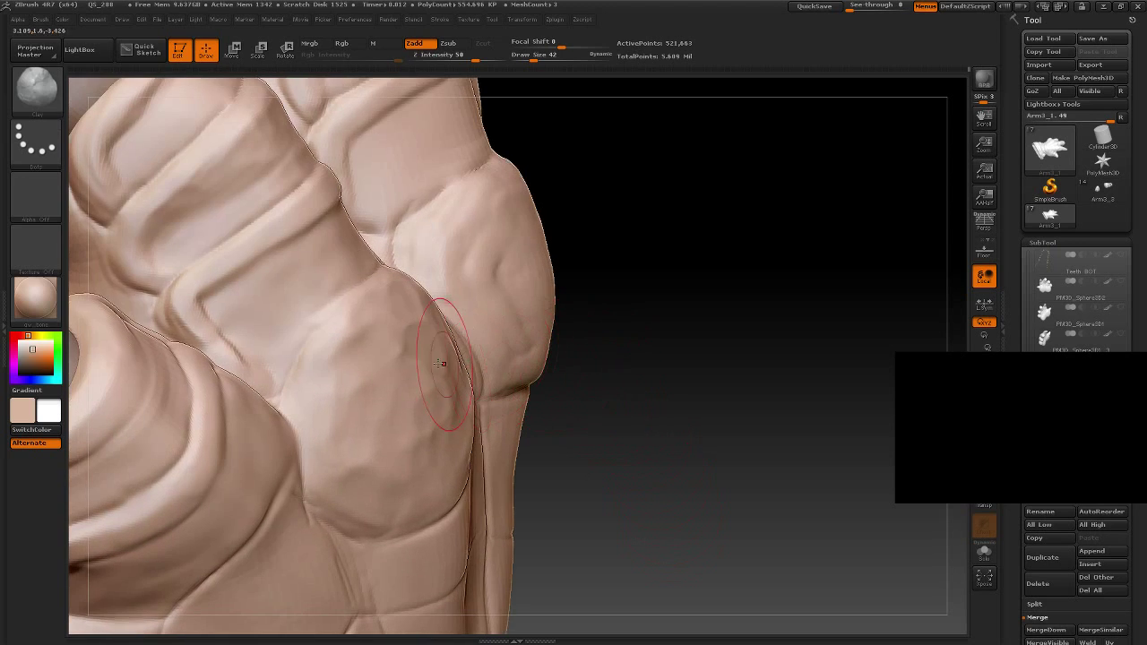
left_click_drag(345, 343, 332, 371)
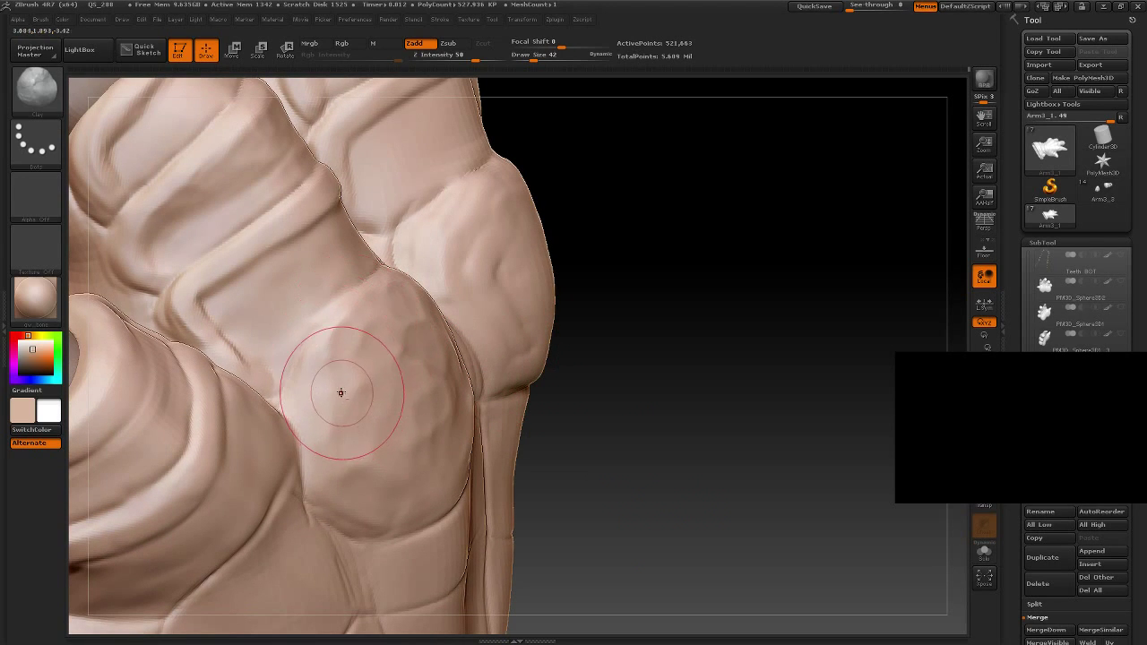
mouse_move(574, 421)
left_mouse_down()
mouse_move(755, 427)
mouse_move(558, 263)
mouse_move(591, 336)
mouse_move(663, 309)
mouse_move(633, 272)
left_mouse_up()
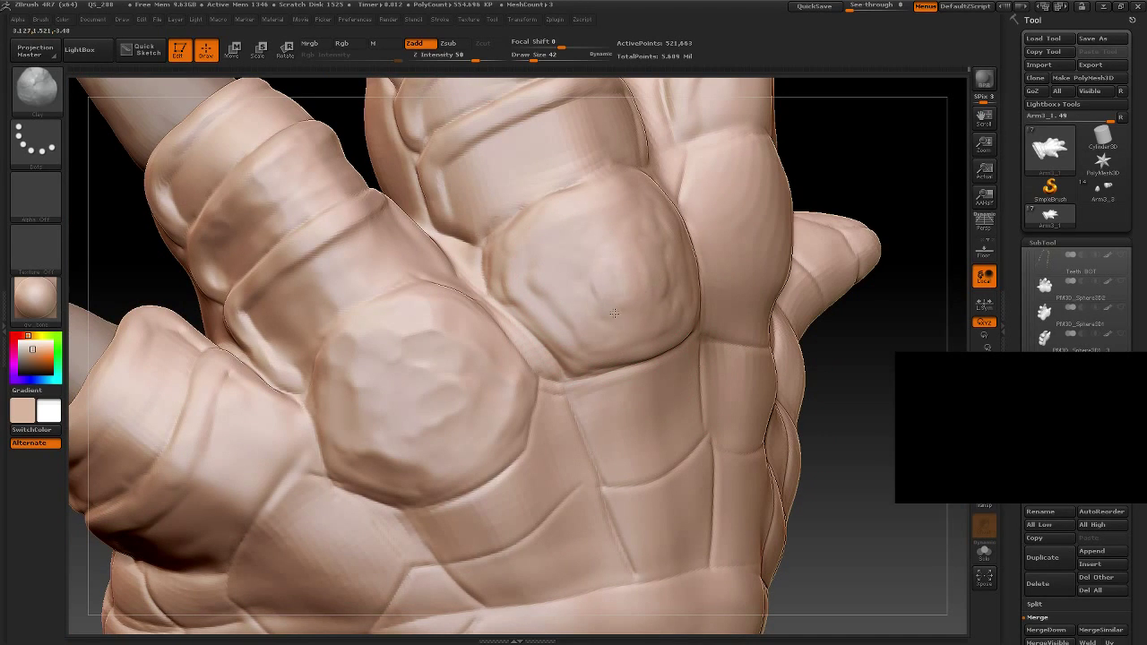
mouse_move(633, 298)
left_mouse_down("shift")
mouse_move(545, 281)
mouse_move(541, 308)
mouse_move(525, 281)
mouse_move(556, 299)
left_mouse_up("shift")
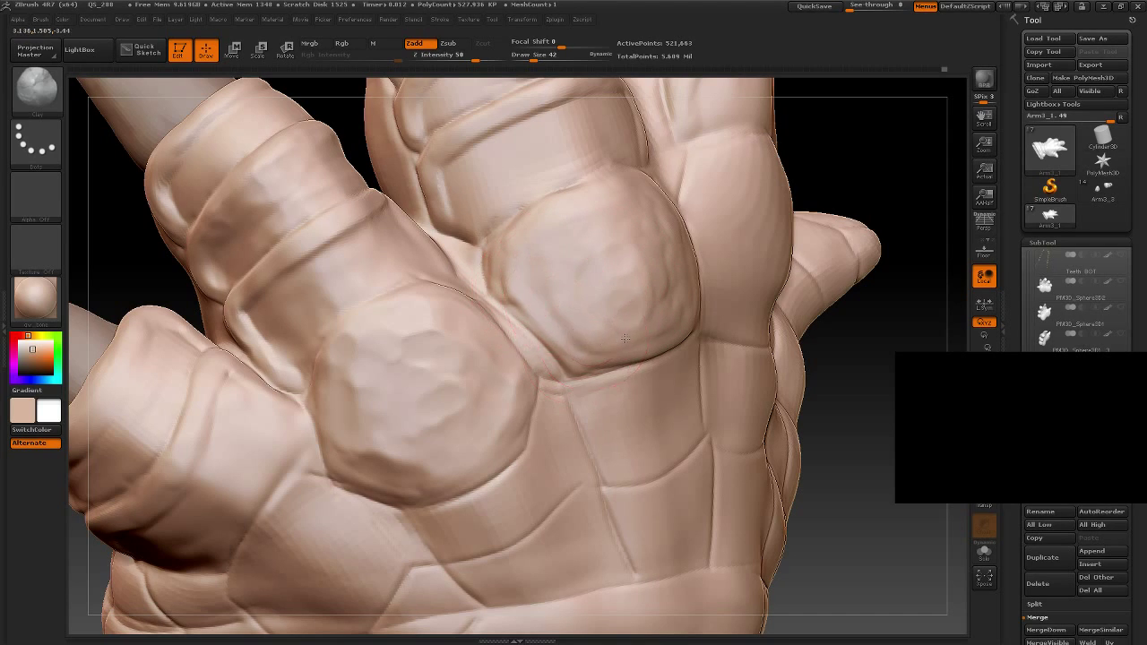
mouse_move(770, 224)
left_mouse_down()
mouse_move(866, 170)
mouse_move(809, 167)
mouse_move(801, 435)
mouse_move(551, 328)
left_mouse_up()
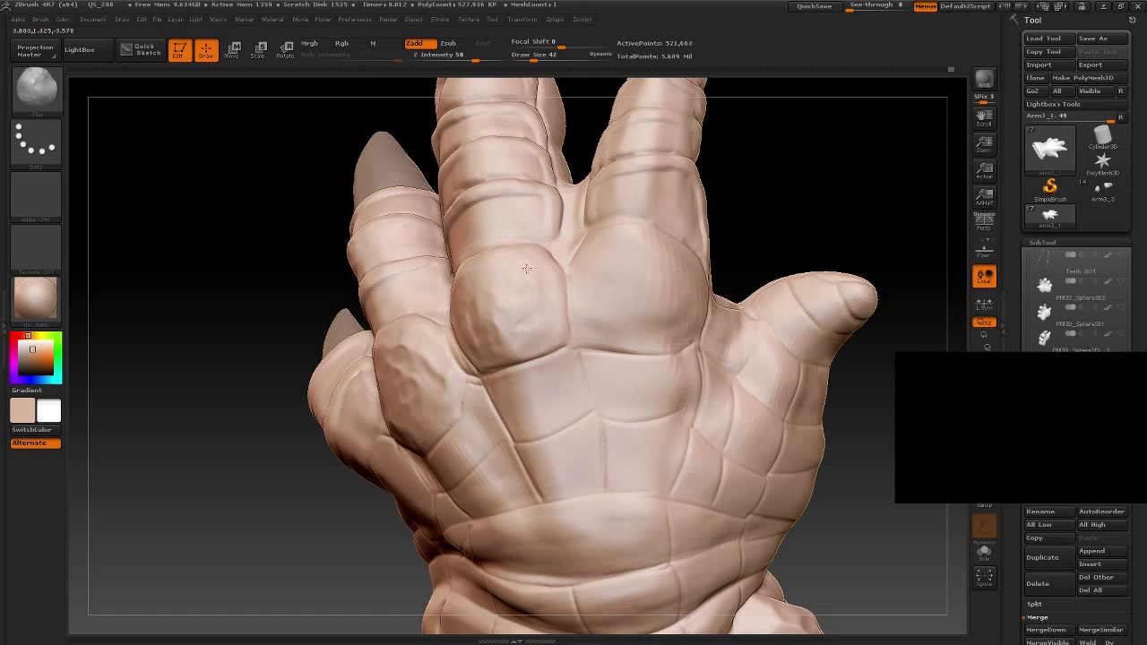
left_click_drag(287, 299, 367, 367)
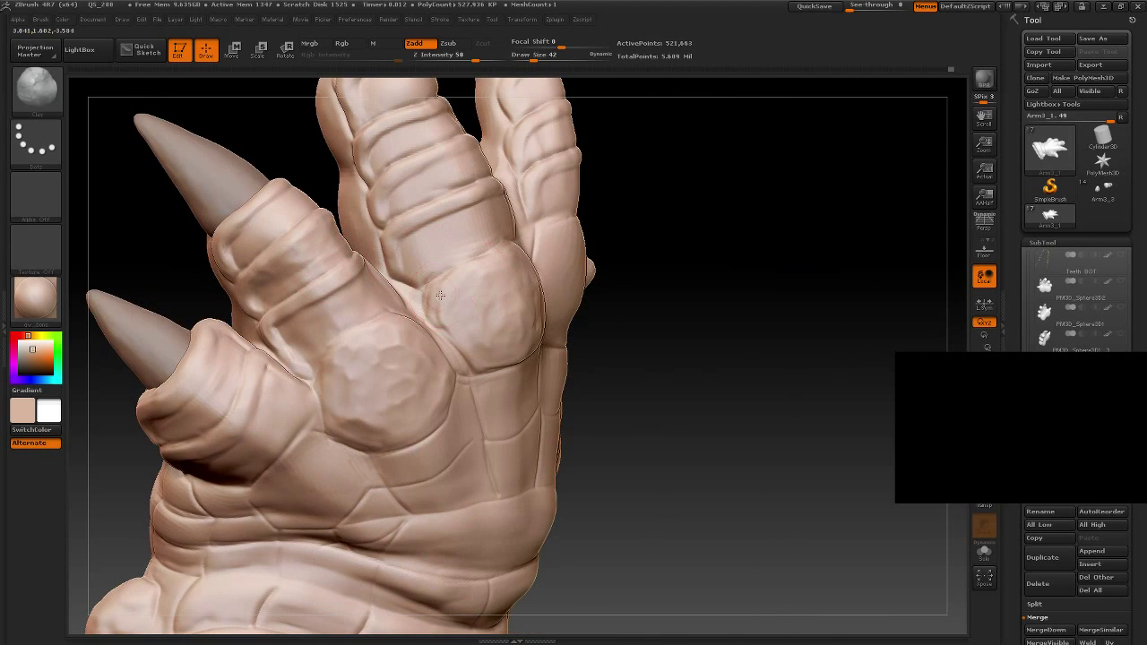
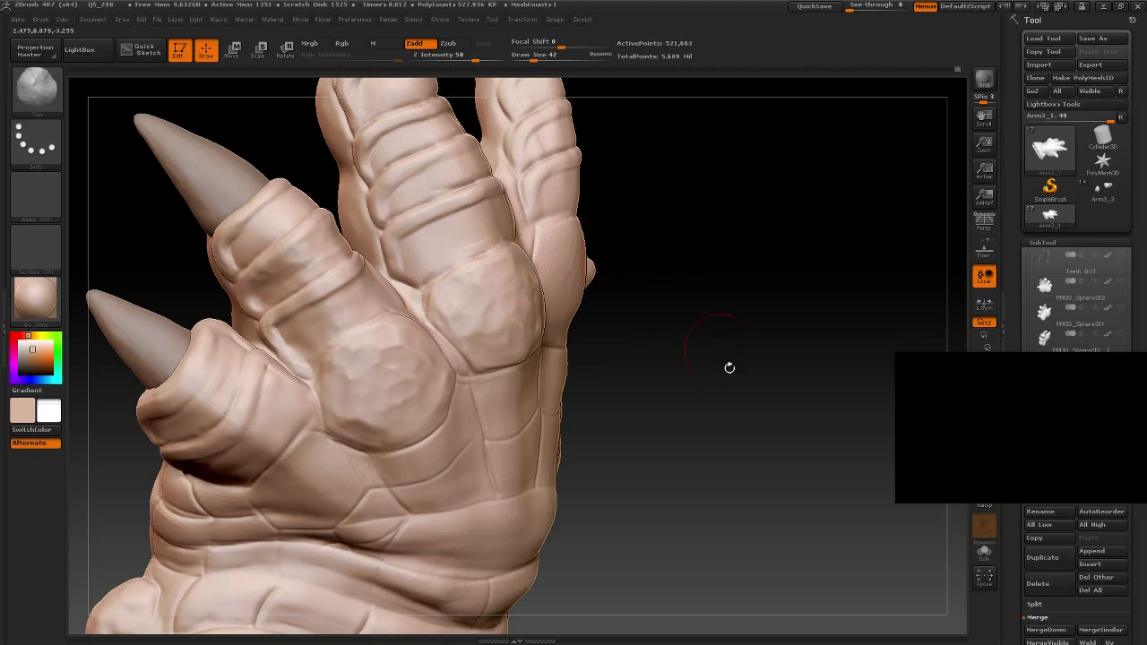
Step: Build up and reshape raised clay on the knuckle pads with the Clay brush at Draw Size 42, Zadd
mouse_move(730, 366)
left_mouse_down()
mouse_move(750, 382)
mouse_move(737, 412)
mouse_move(767, 430)
mouse_move(768, 411)
left_mouse_up()
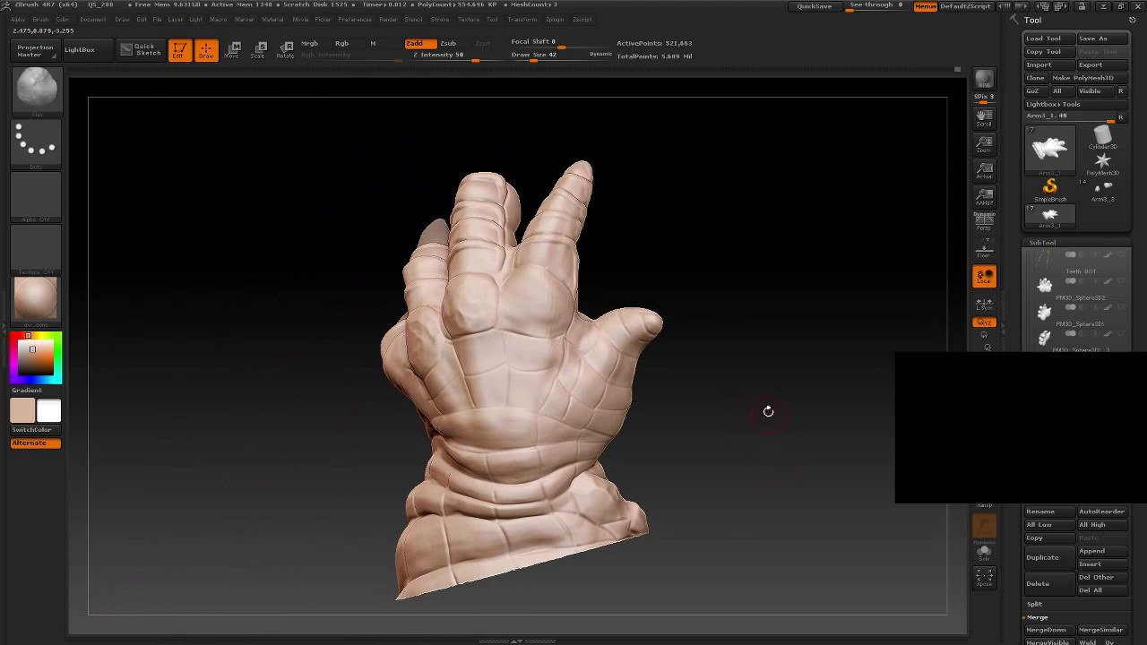
mouse_move(708, 234)
left_mouse_down()
mouse_move(819, 295)
mouse_move(780, 269)
mouse_move(508, 372)
left_mouse_up()
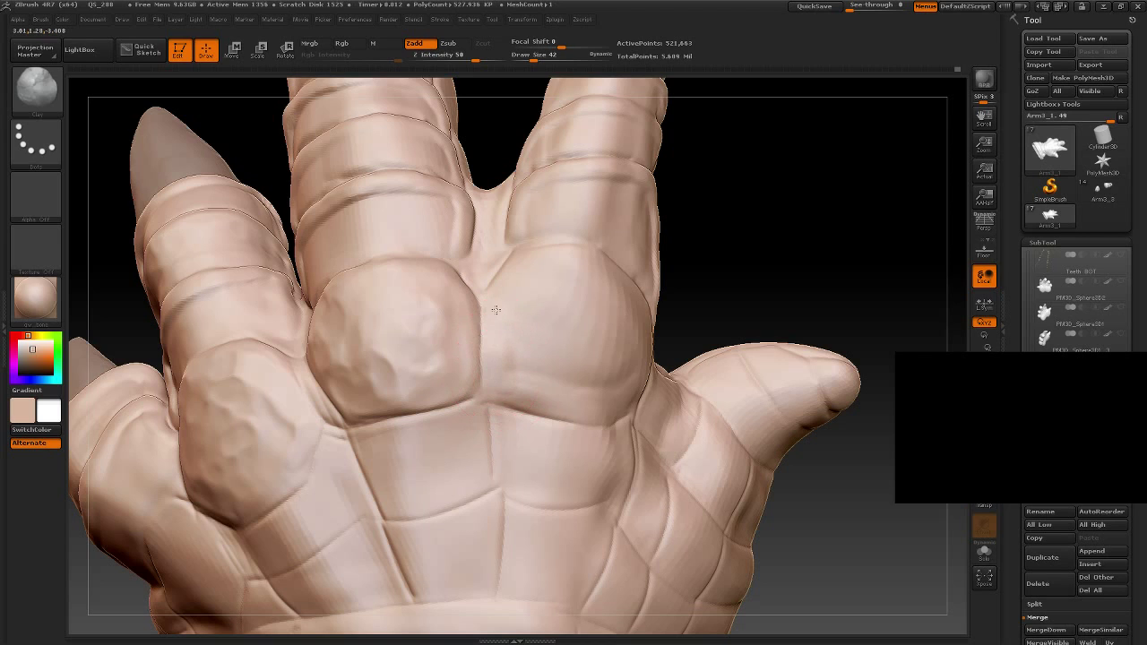
left_click_drag(814, 239, 801, 242)
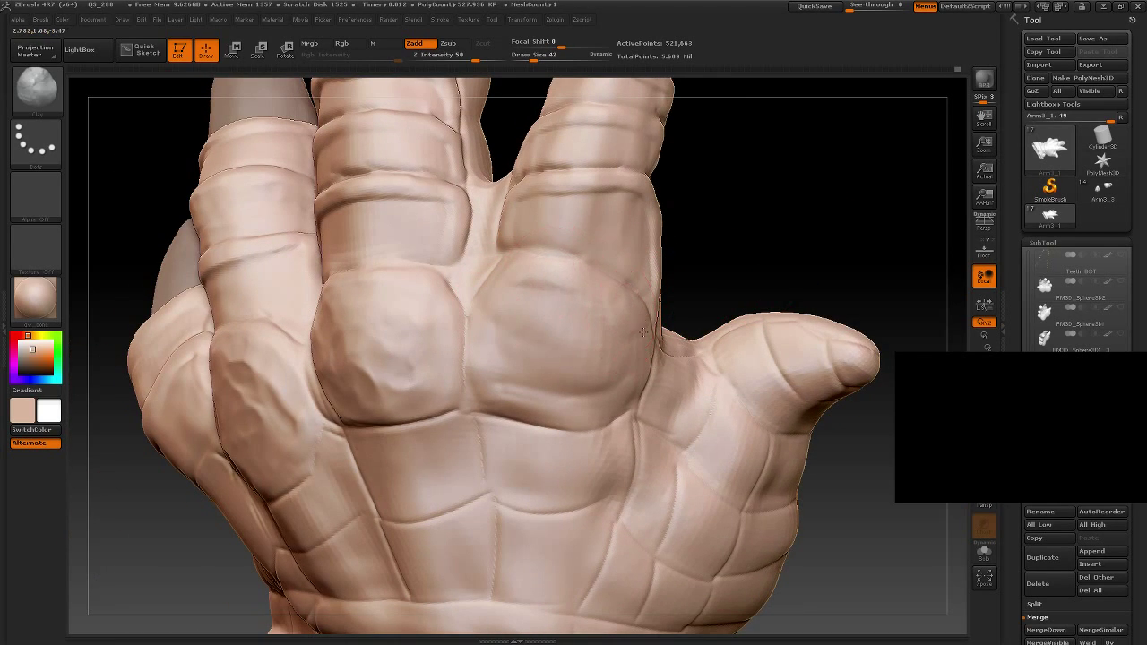
mouse_move(738, 269)
left_mouse_down()
mouse_move(627, 397)
mouse_move(615, 359)
left_mouse_up()
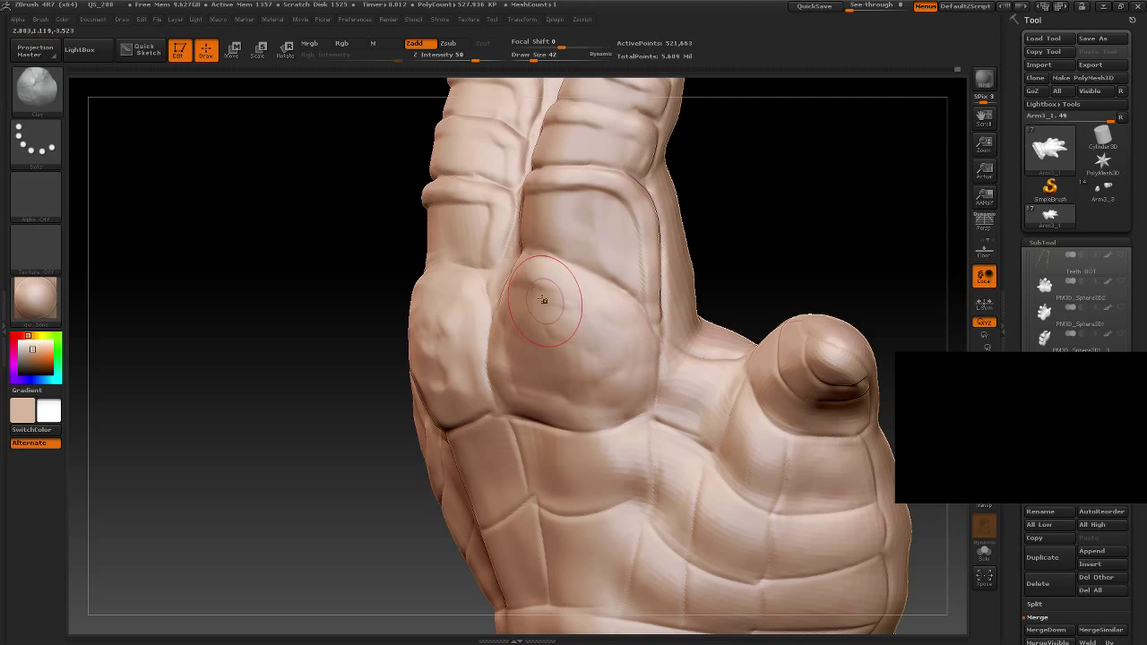
mouse_move(764, 235)
left_mouse_down()
mouse_move(781, 242)
mouse_move(771, 247)
left_mouse_up()
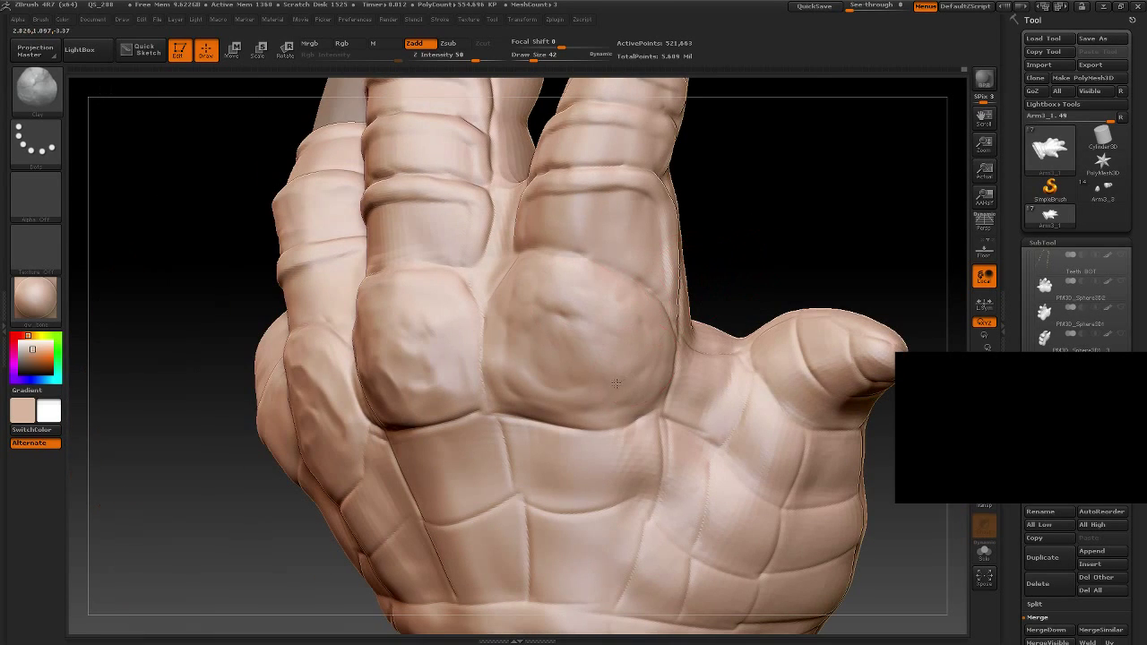
mouse_move(616, 383)
left_mouse_down()
mouse_move(571, 340)
mouse_move(596, 342)
left_mouse_up()
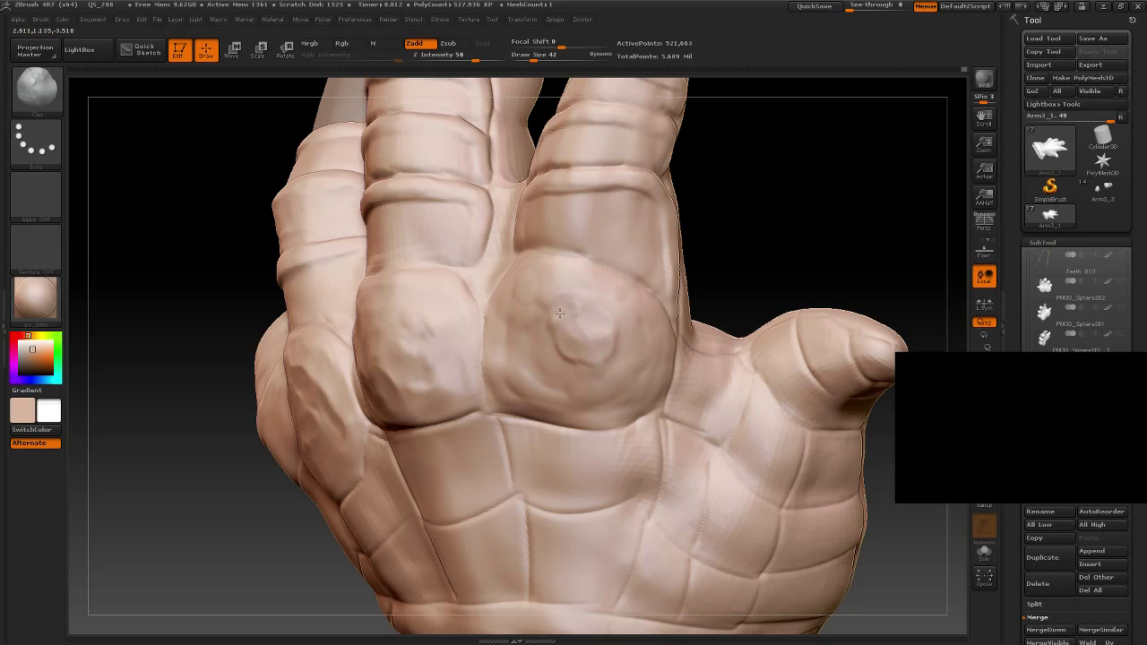
mouse_move(747, 243)
left_mouse_down()
mouse_move(529, 316)
mouse_move(483, 351)
mouse_move(479, 391)
mouse_move(520, 392)
mouse_move(487, 367)
mouse_move(525, 302)
mouse_move(525, 274)
mouse_move(552, 276)
left_mouse_up()
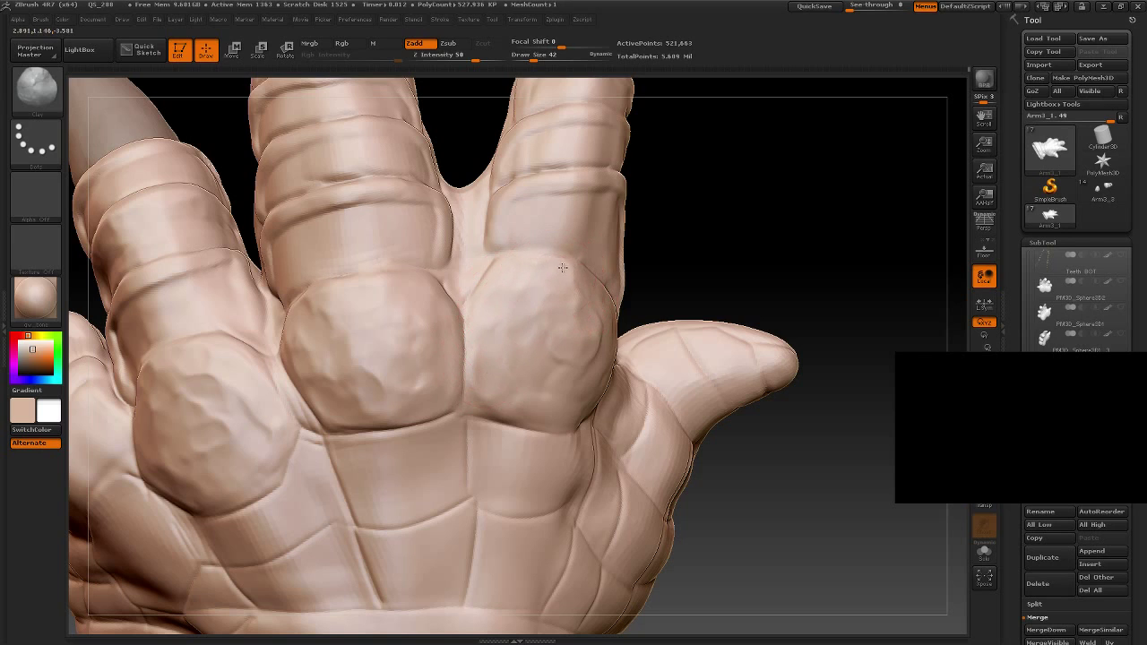
left_click_drag(717, 260, 750, 314)
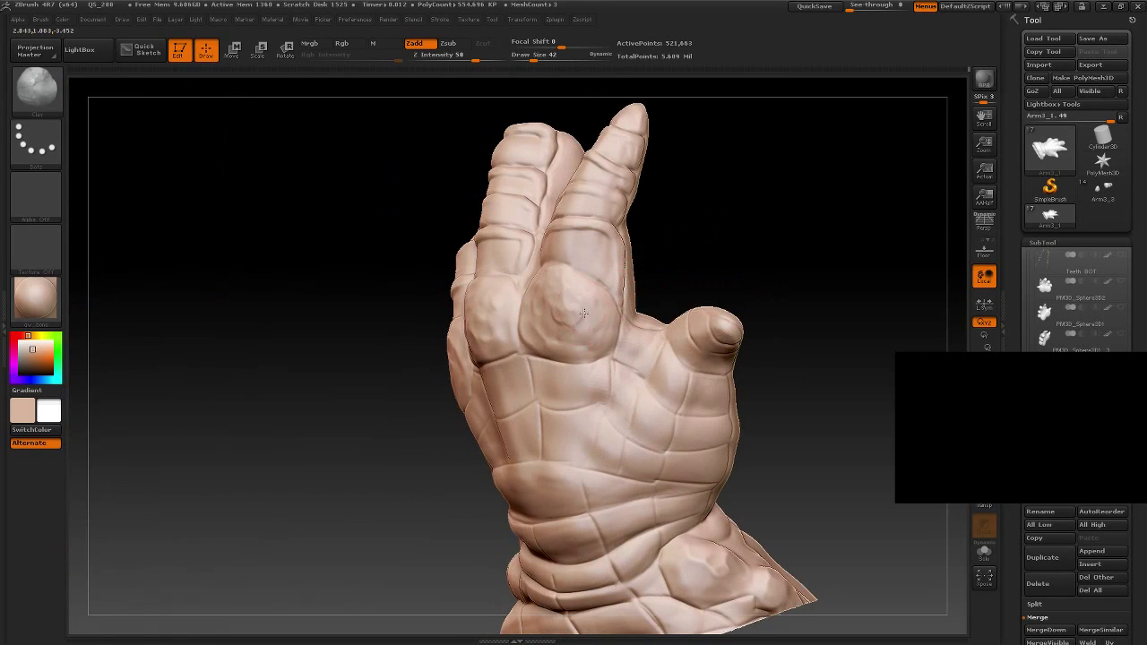
left_click_drag(581, 305, 547, 339)
mouse_move(780, 265)
left_mouse_down()
mouse_move(789, 261)
mouse_move(763, 272)
mouse_move(791, 284)
mouse_move(660, 351)
mouse_move(591, 295)
mouse_move(633, 287)
mouse_move(667, 349)
mouse_move(663, 295)
mouse_move(659, 359)
mouse_move(657, 317)
mouse_move(627, 370)
mouse_move(614, 251)
mouse_move(624, 302)
mouse_move(600, 233)
mouse_move(655, 274)
mouse_move(671, 314)
mouse_move(660, 341)
left_mouse_up()
mouse_move(394, 463)
left_mouse_down()
mouse_move(371, 448)
mouse_move(597, 382)
left_mouse_up()
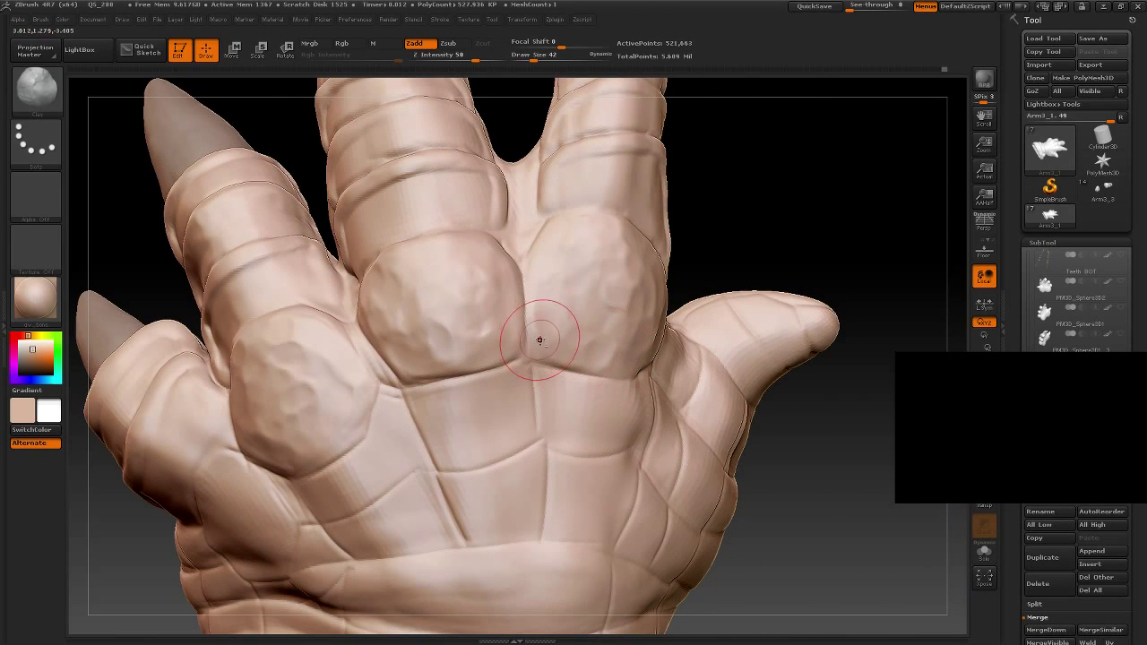
mouse_move(707, 243)
left_mouse_down()
mouse_move(719, 210)
mouse_move(744, 248)
mouse_move(714, 253)
mouse_move(758, 188)
mouse_move(748, 230)
mouse_move(801, 269)
mouse_move(225, 247)
mouse_move(243, 205)
mouse_move(750, 263)
mouse_move(785, 226)
mouse_move(786, 259)
mouse_move(771, 269)
mouse_move(747, 346)
mouse_move(750, 292)
mouse_move(801, 233)
mouse_move(809, 254)
mouse_move(818, 236)
mouse_move(684, 270)
left_mouse_up()
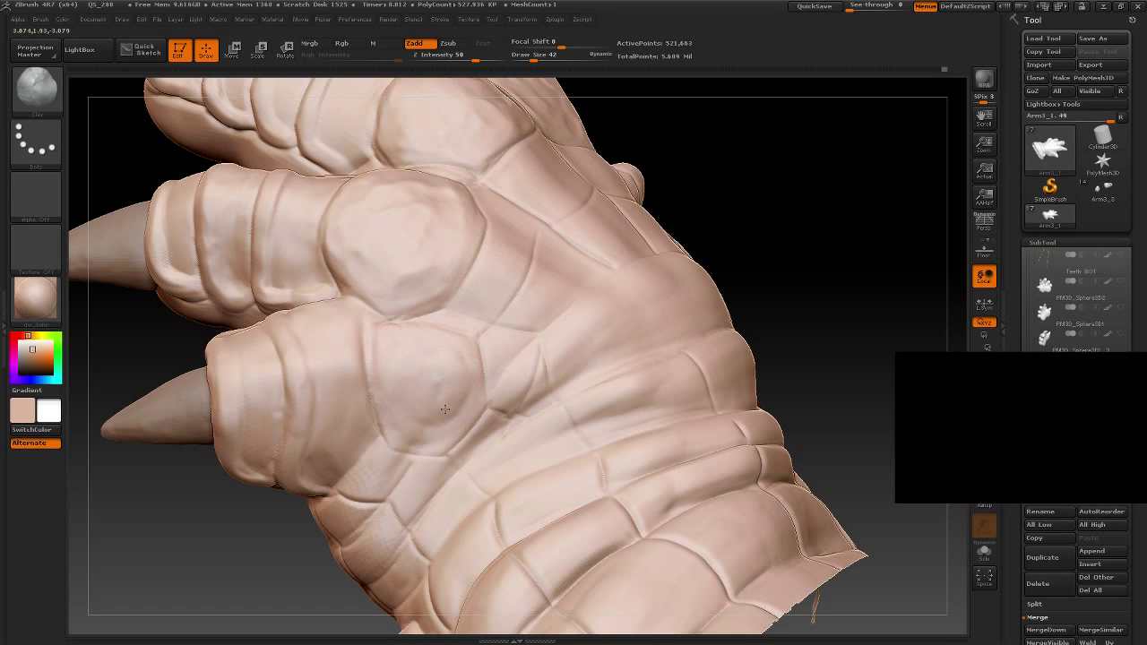
Step: Reduce Draw Size to 30 and sculpt bumps and a small crease onto the lower finger knuckle plates
left_click_drag(454, 371, 439, 426)
key("bracketleft")
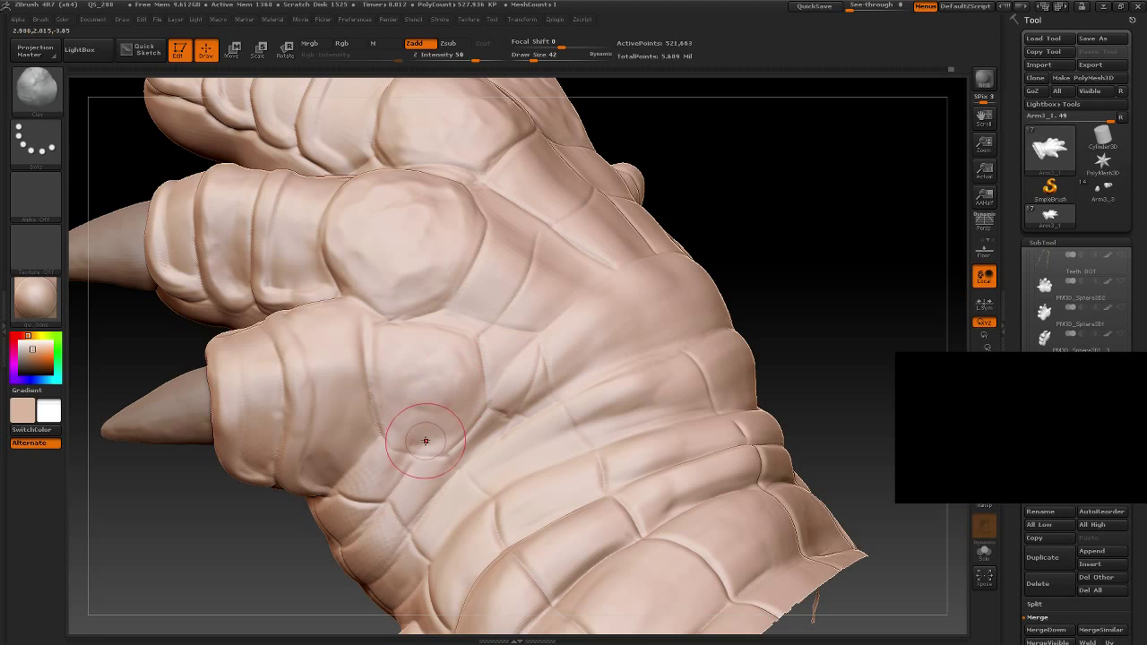
key("bracketleft")
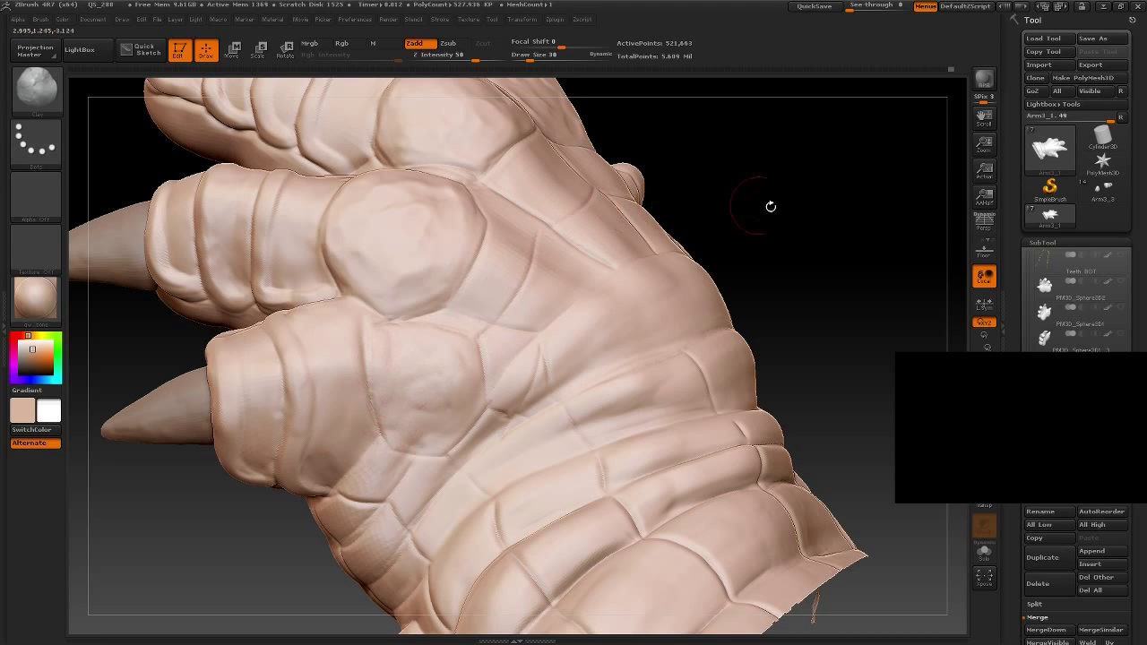
left_click_drag(768, 202, 665, 328)
left_click_drag(401, 338, 468, 391)
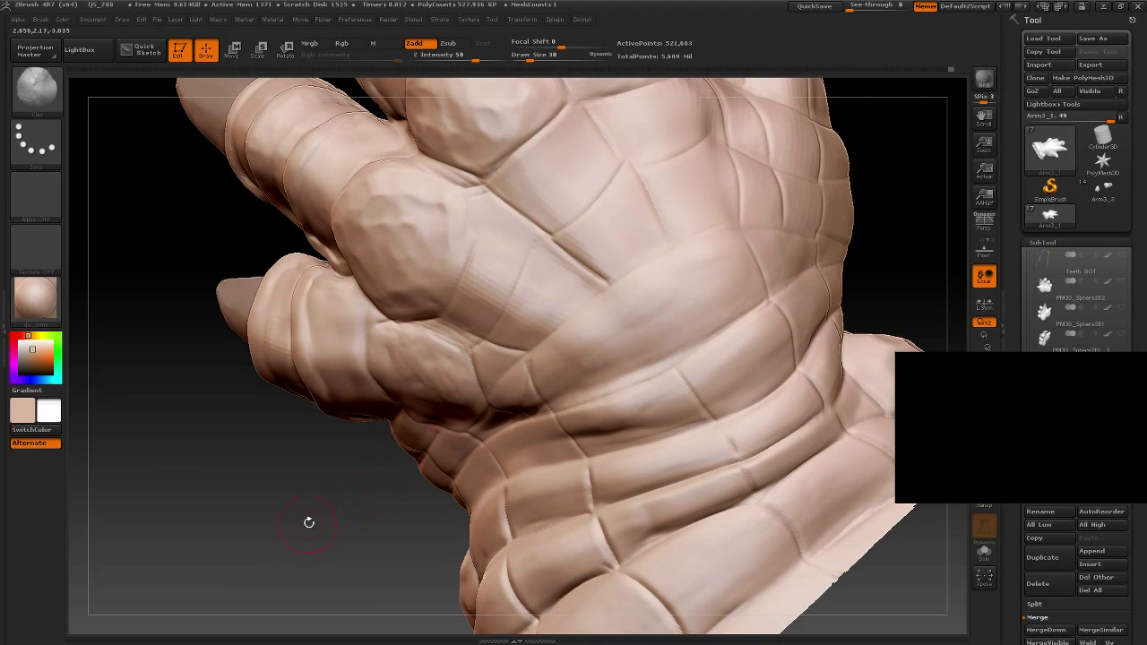
left_click_drag(308, 522, 445, 343)
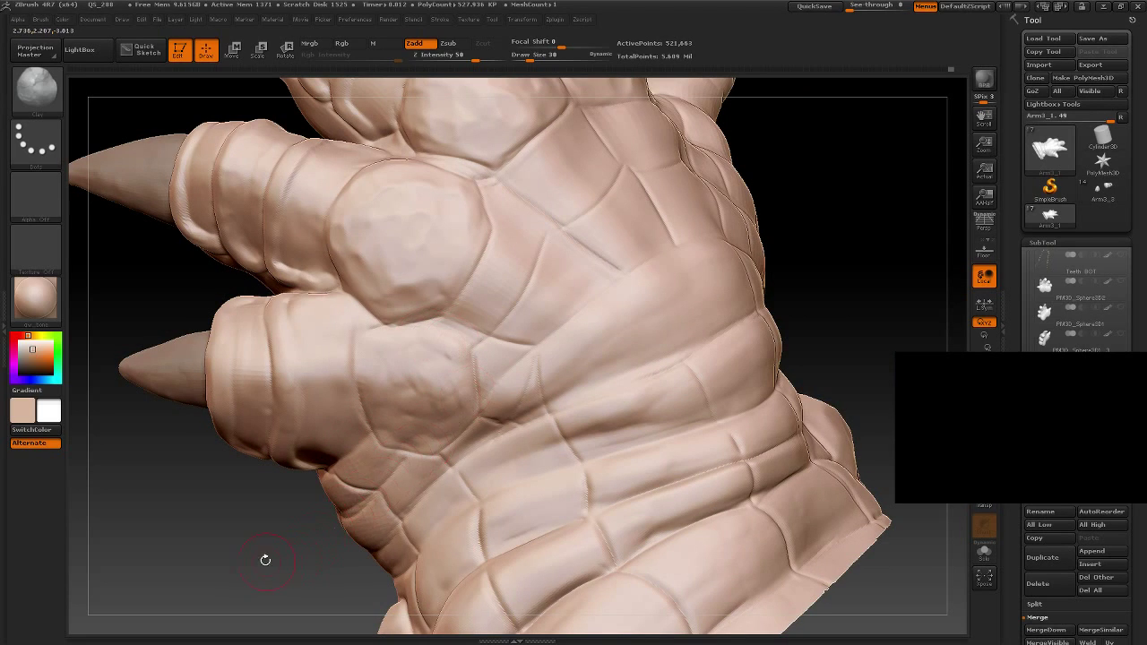
left_click_drag(265, 560, 418, 392)
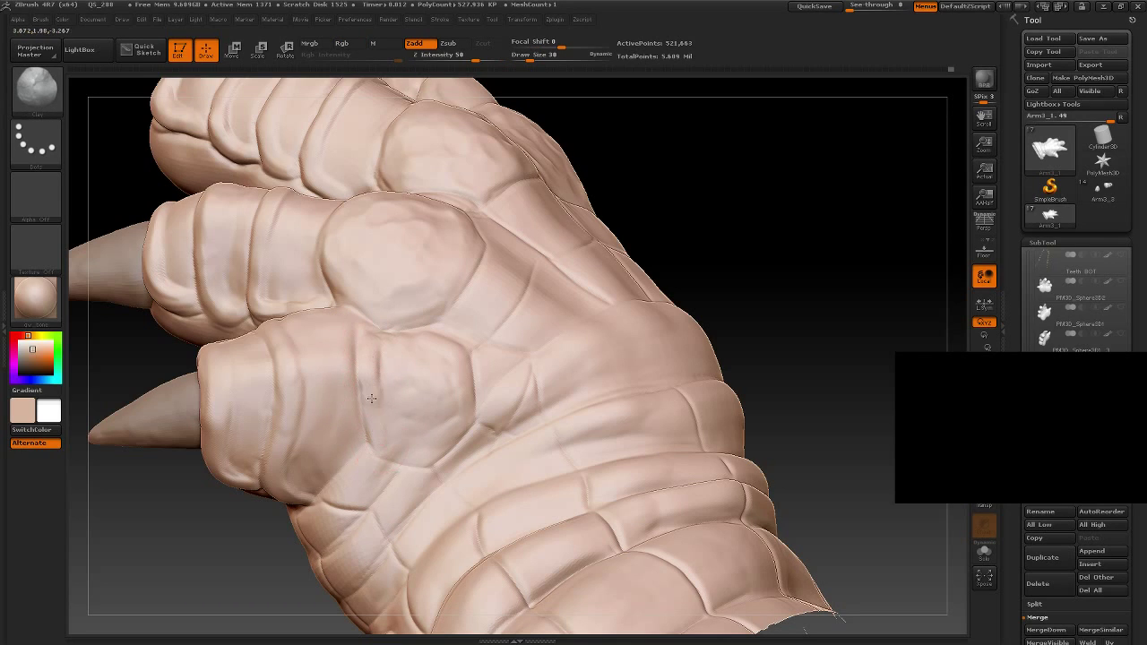
mouse_move(376, 422)
left_mouse_down()
mouse_move(421, 439)
mouse_move(446, 404)
left_mouse_up()
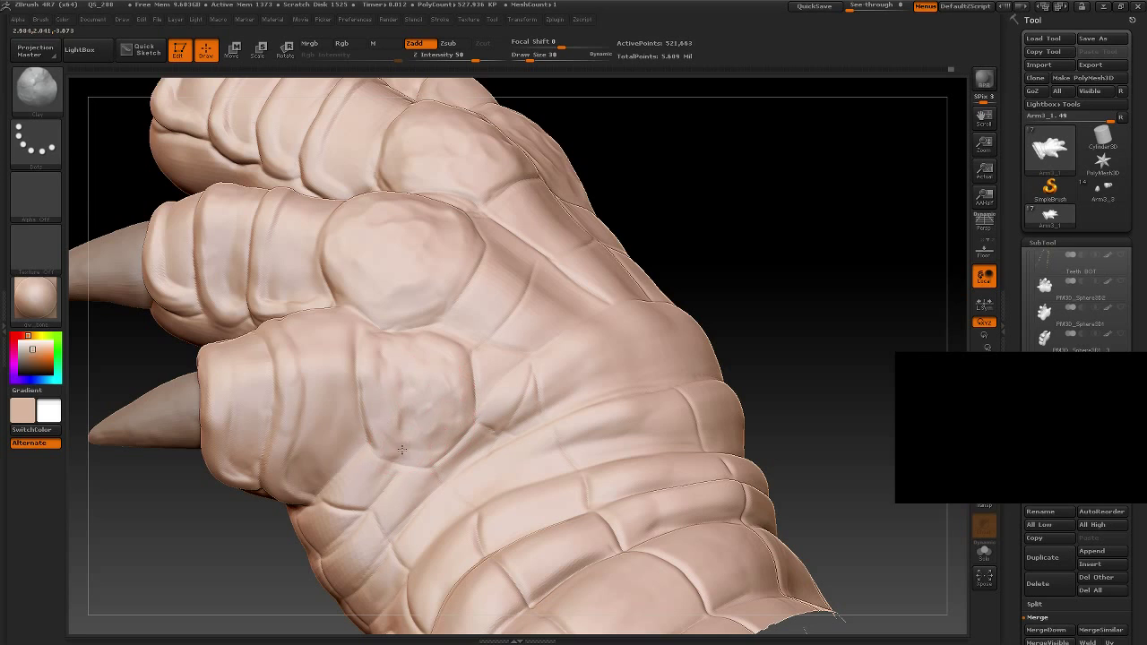
Step: Add faint detail and a small bulge on the lower and central knuckle plates
mouse_move(780, 218)
left_mouse_down()
mouse_move(450, 381)
mouse_move(449, 401)
left_mouse_up()
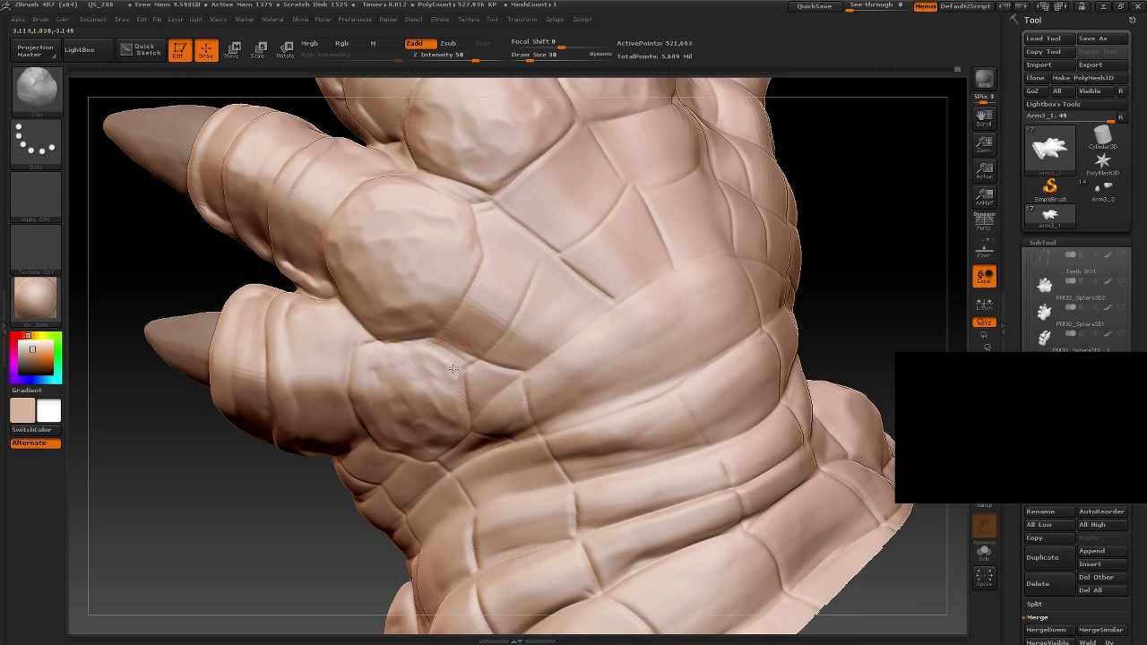
left_click_drag(417, 358, 362, 398)
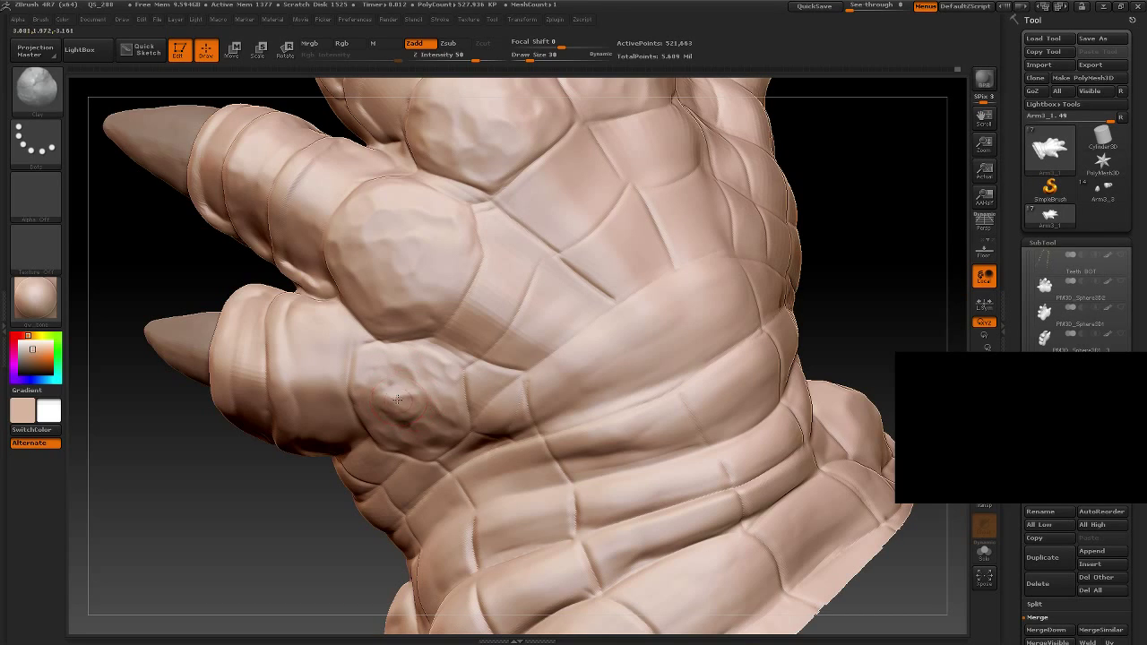
left_click_drag(307, 538, 310, 426)
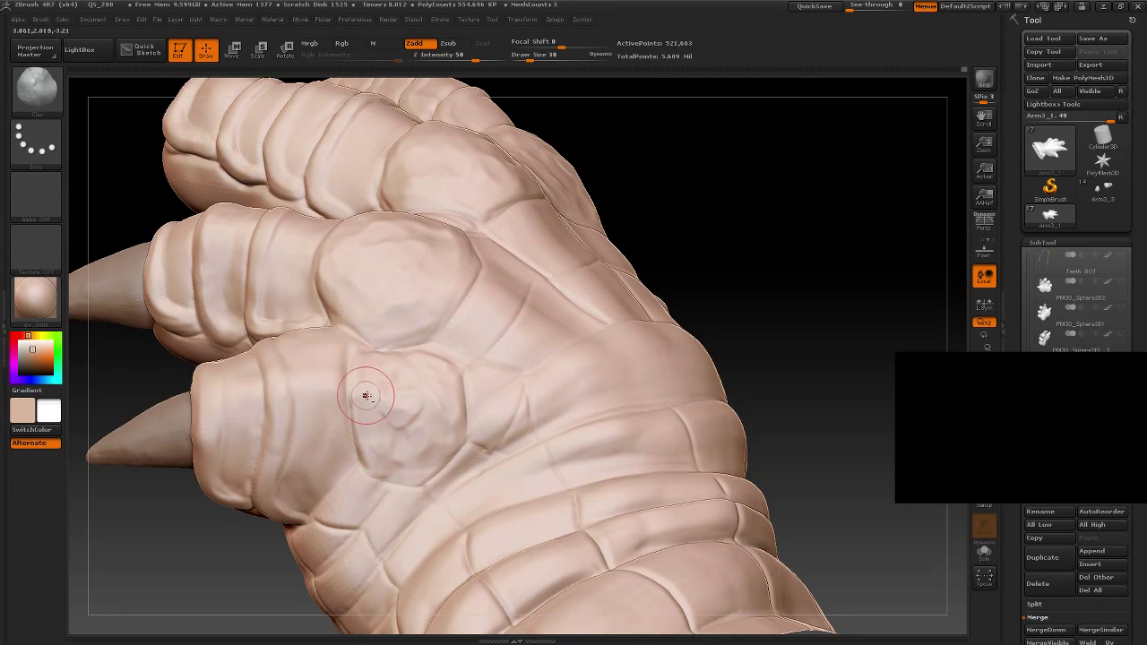
mouse_move(797, 317)
left_mouse_down()
mouse_move(750, 295)
mouse_move(750, 353)
mouse_move(782, 439)
left_mouse_up()
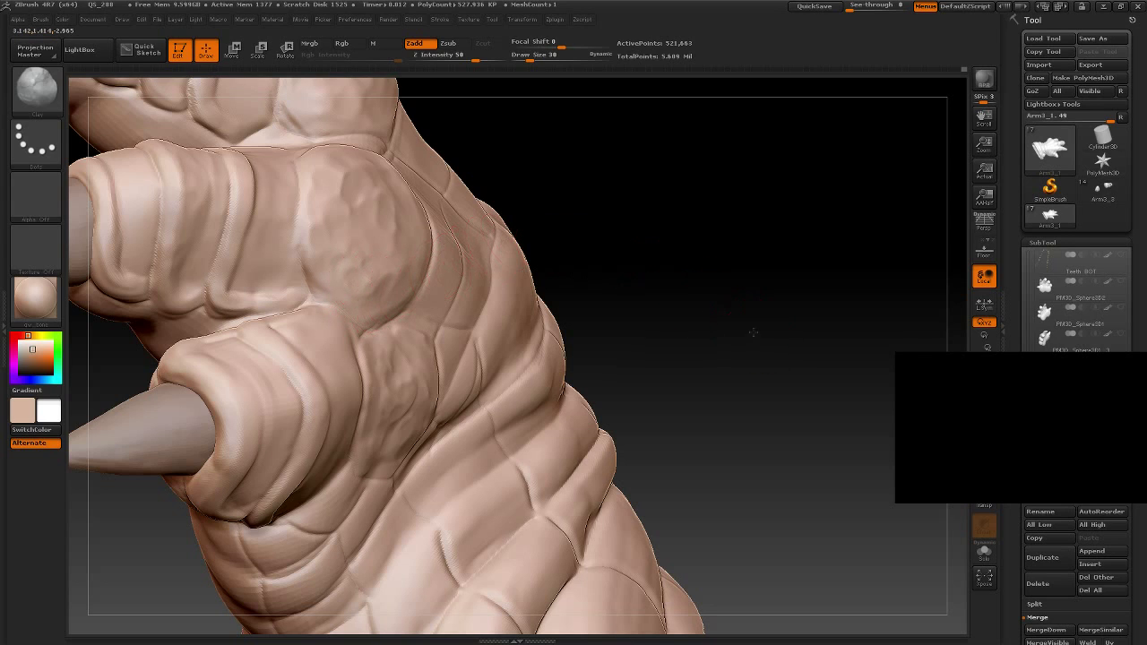
key("f")
left_click_drag(704, 274, 649, 359)
mouse_move(331, 449)
left_mouse_down()
mouse_move(253, 454)
mouse_move(422, 218)
left_mouse_up()
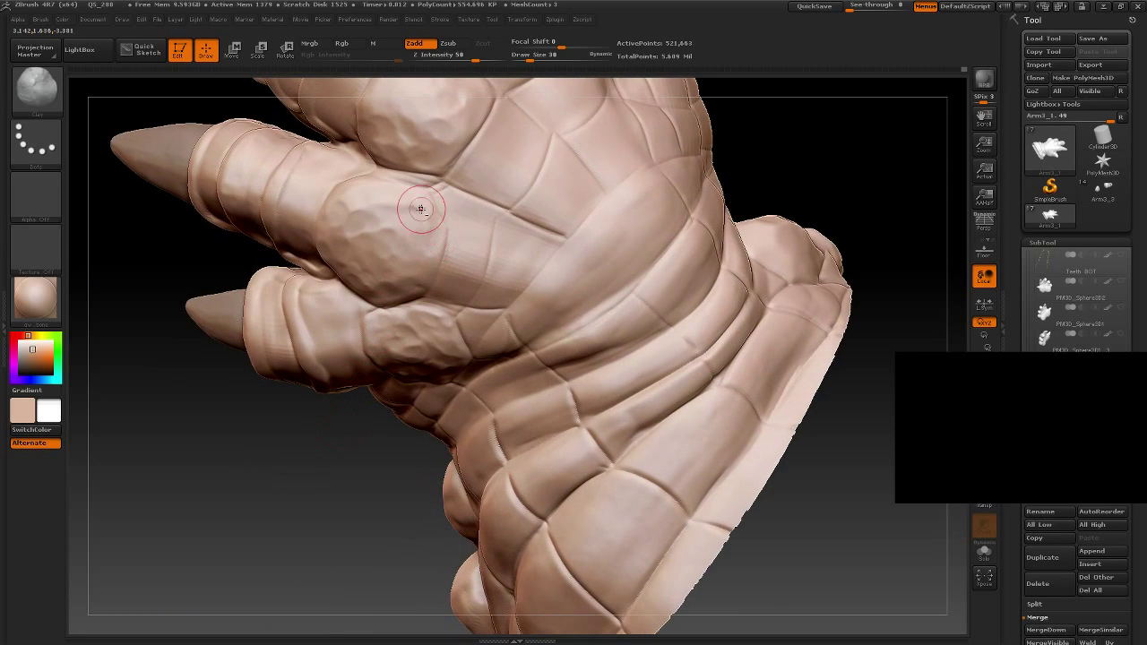
mouse_move(337, 498)
left_mouse_down("alt")
mouse_move(315, 433)
mouse_move(306, 499)
mouse_move(318, 517)
mouse_move(410, 371)
left_mouse_up("alt")
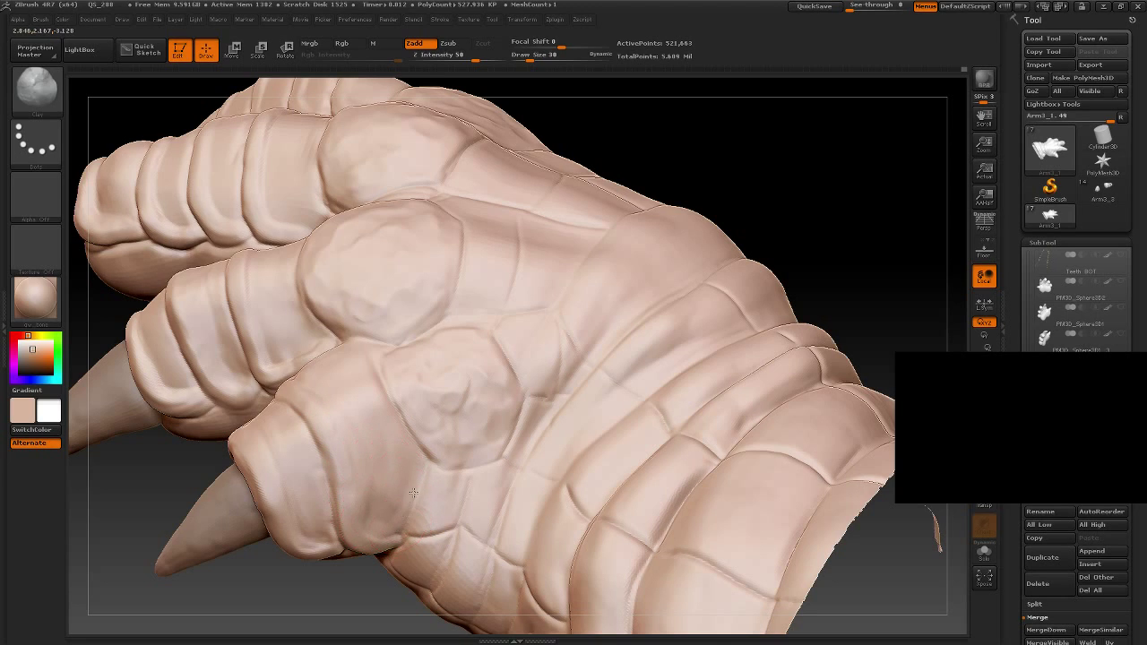
mouse_move(351, 606)
left_mouse_down()
mouse_move(353, 555)
mouse_move(386, 502)
left_mouse_up()
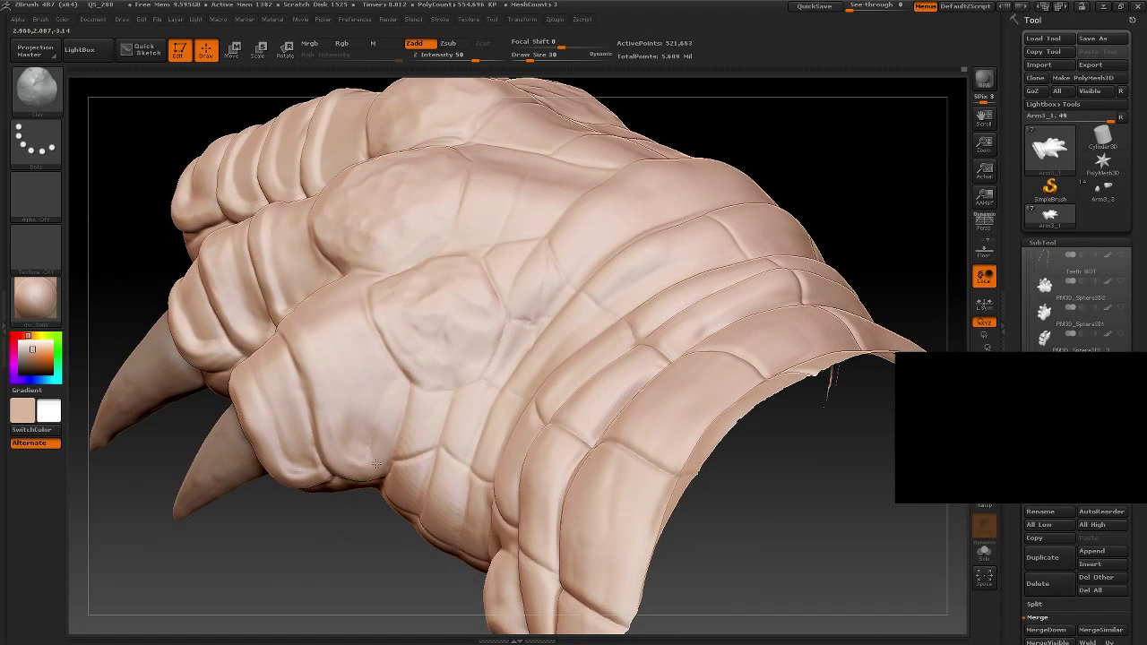
left_click_drag(376, 444, 346, 452)
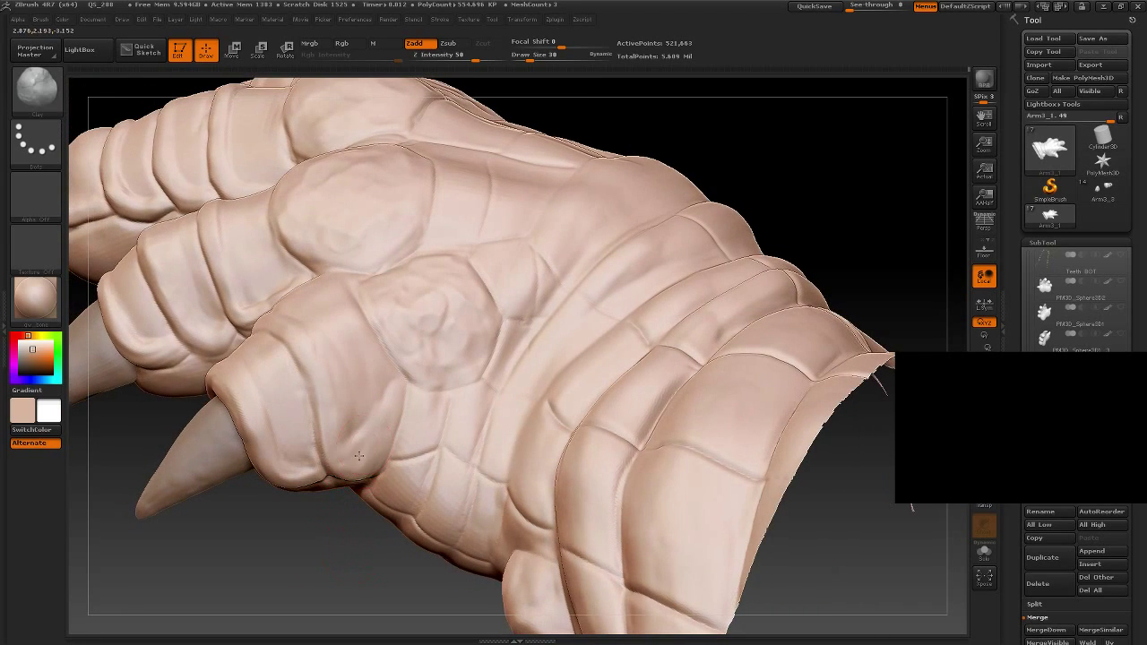
left_click_drag(379, 404, 377, 350)
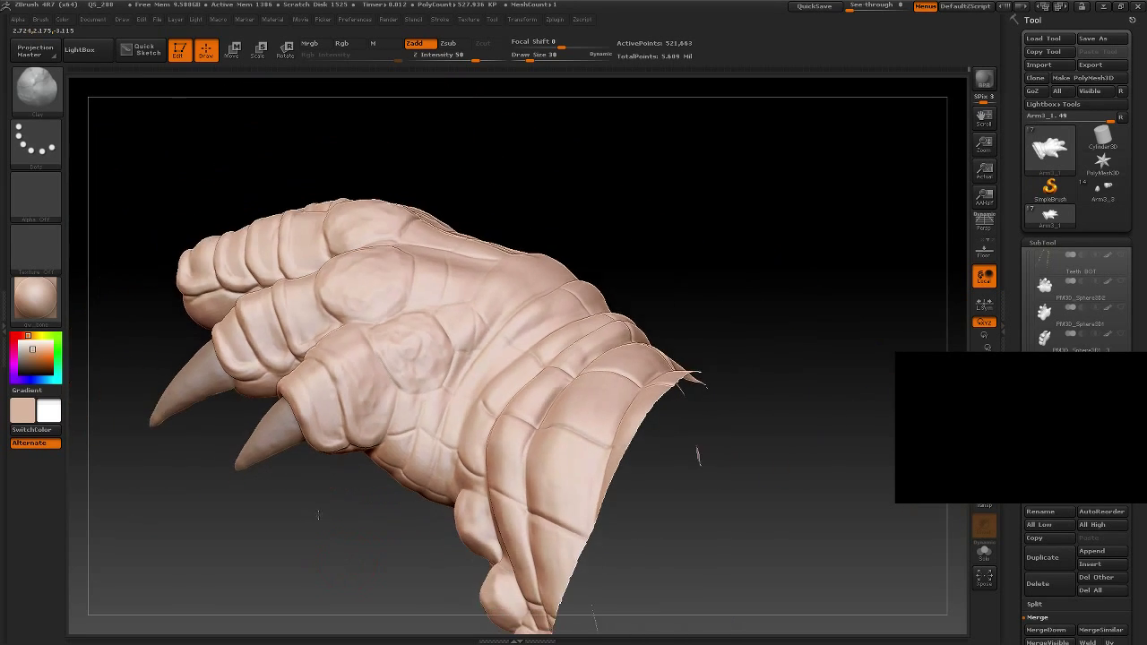
left_click_drag(347, 539, 331, 466)
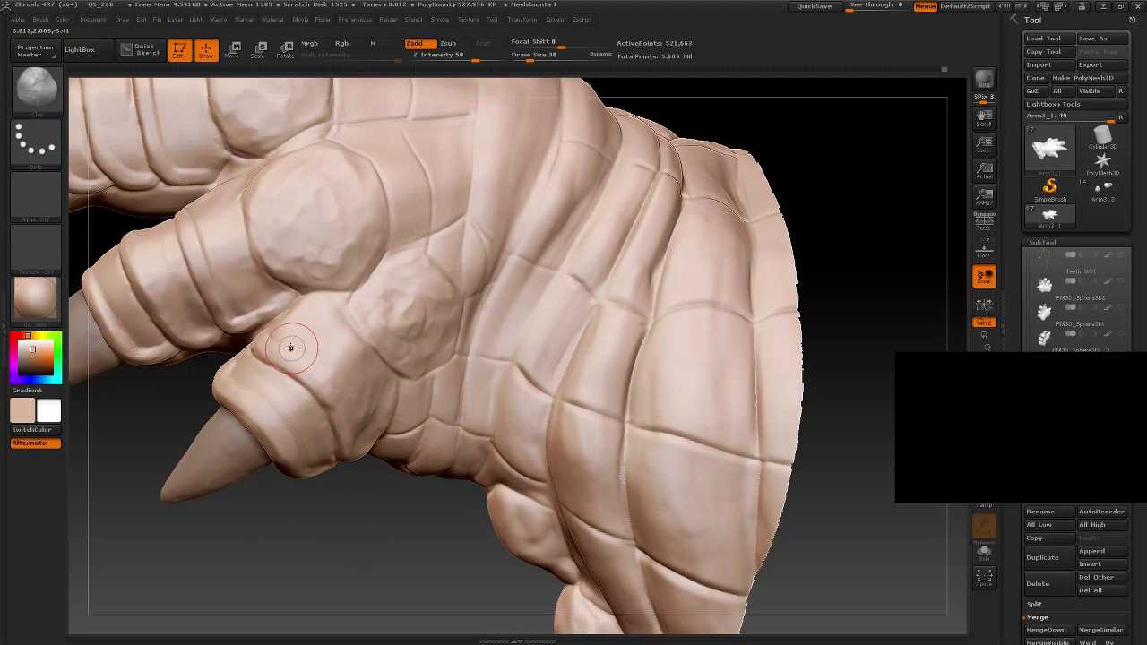
left_click_drag(290, 347, 330, 380)
left_click_drag(367, 522, 346, 438)
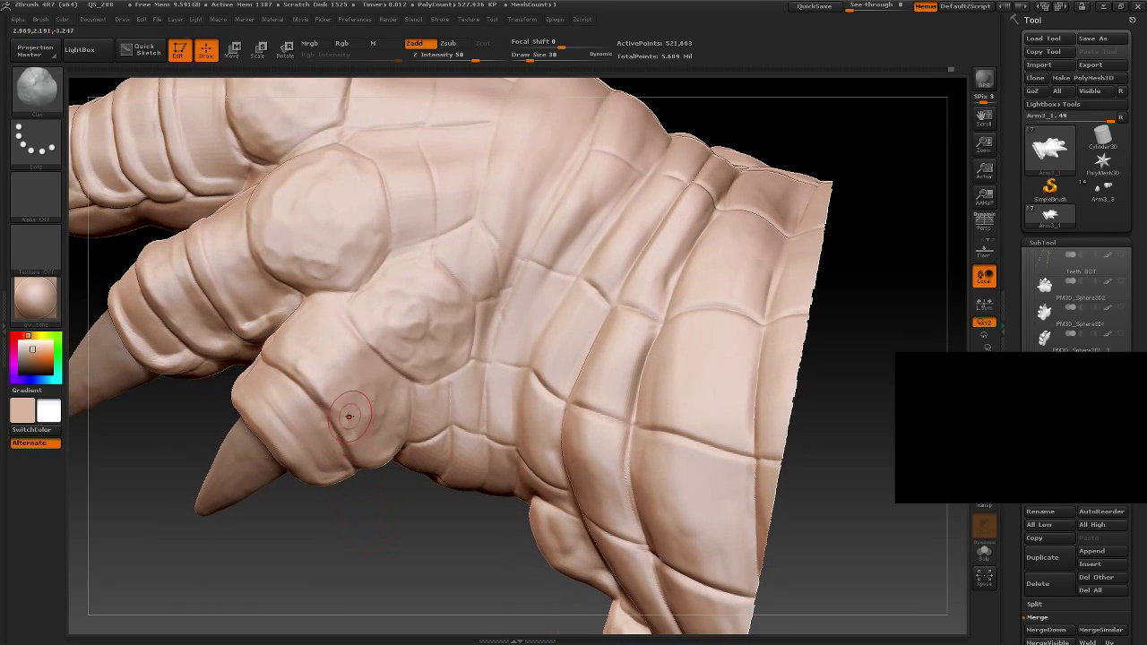
left_click_drag(387, 499, 357, 440)
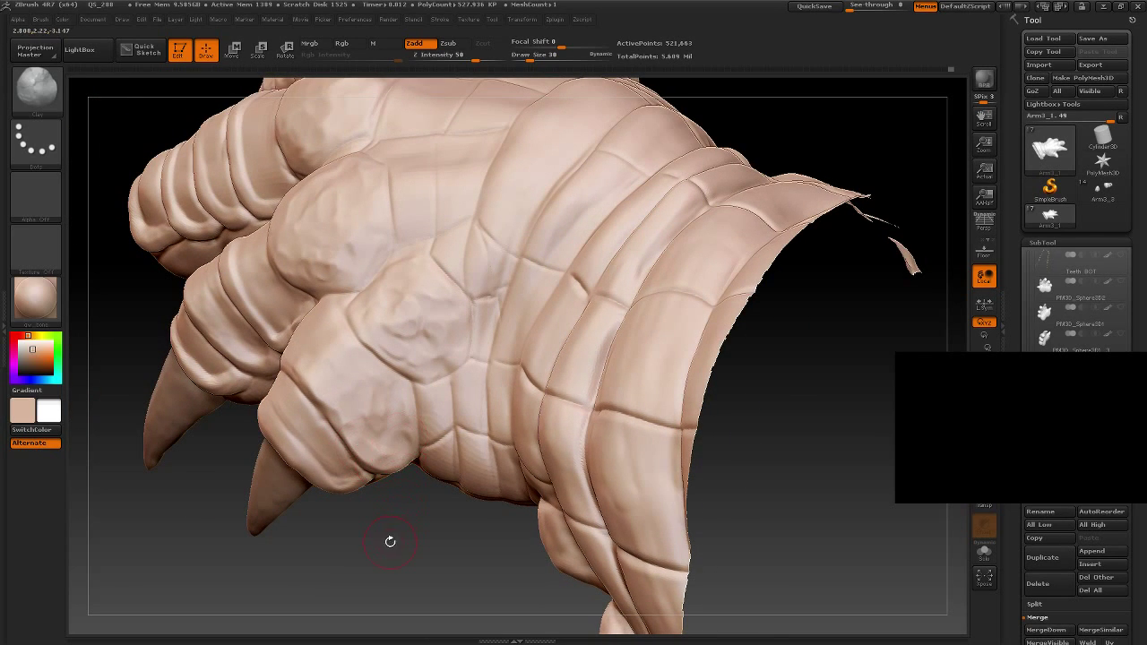
mouse_move(389, 540)
left_mouse_down()
mouse_move(336, 502)
mouse_move(355, 499)
left_mouse_up()
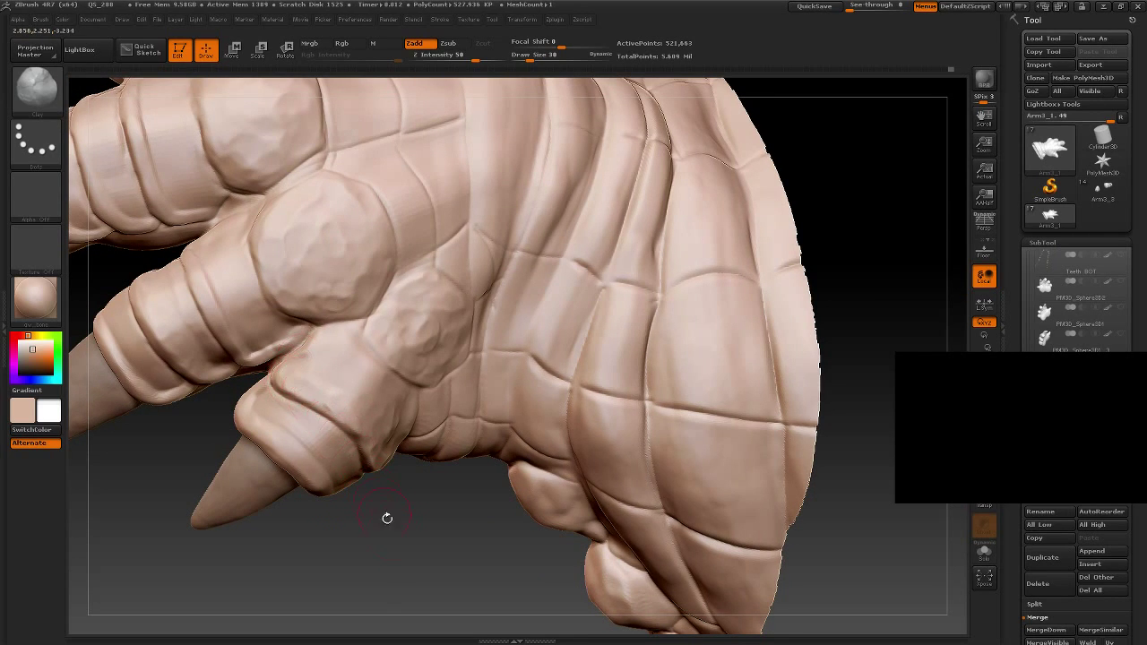
left_click_drag(385, 517, 341, 488)
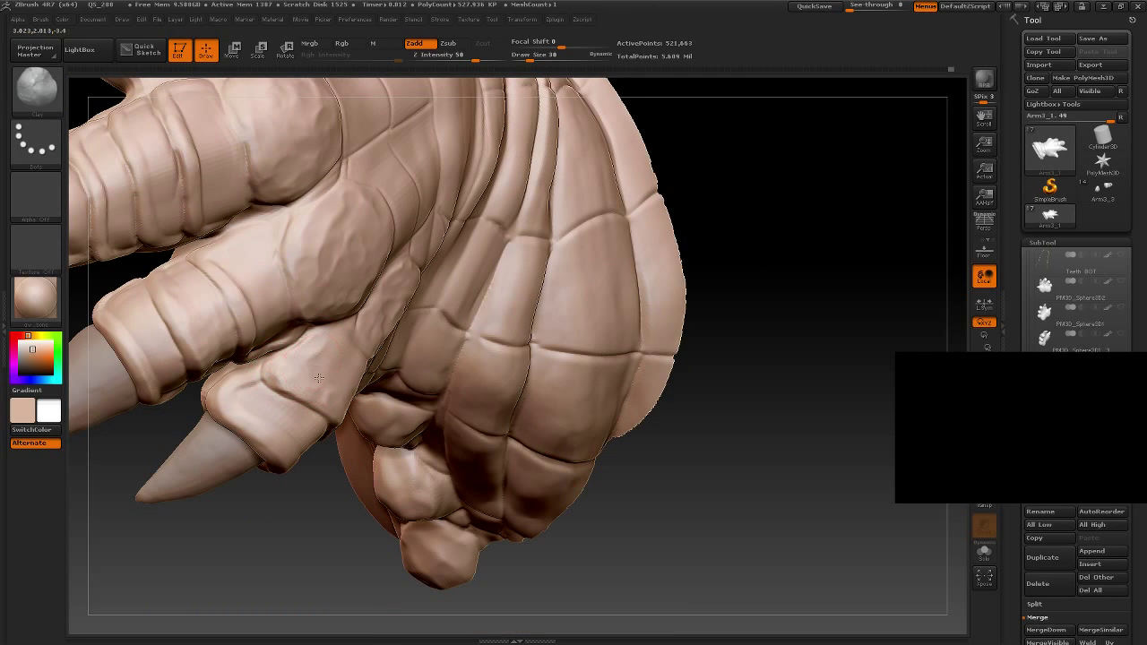
left_click_drag(328, 543, 355, 384, "alt")
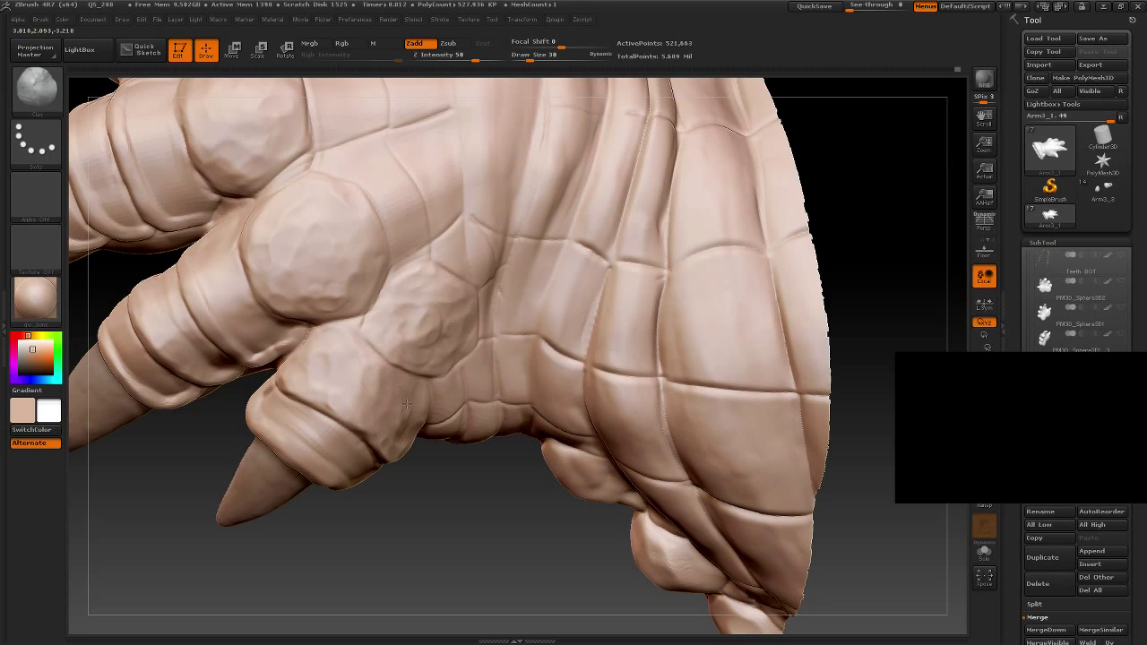
left_click_drag(407, 503, 400, 422)
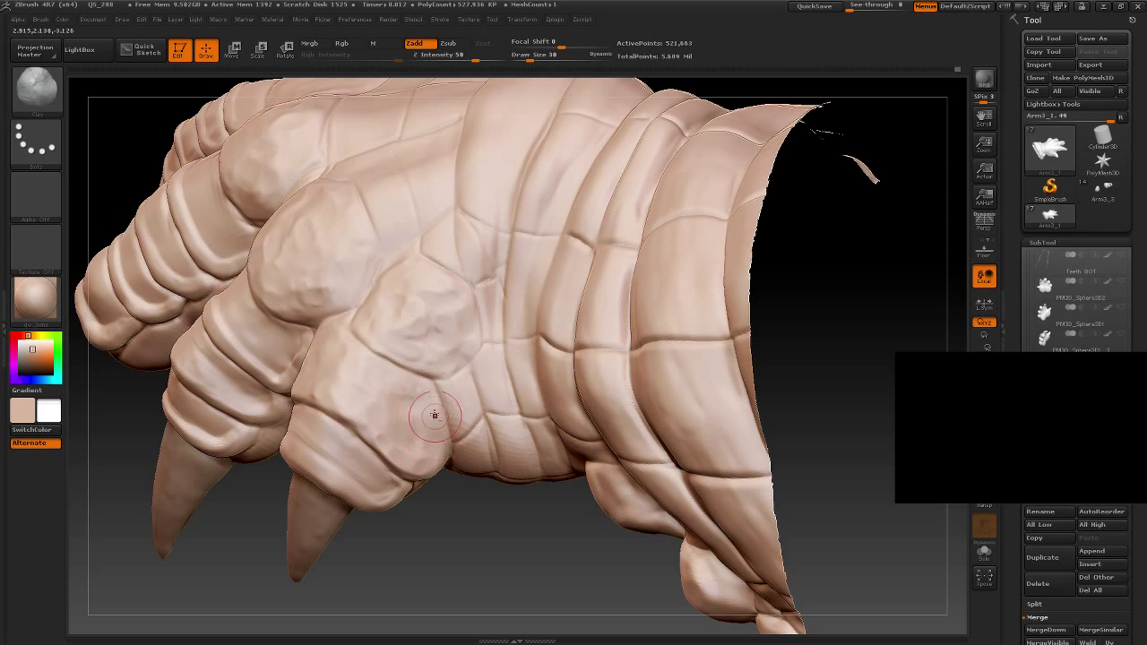
left_click_drag(487, 538, 465, 536)
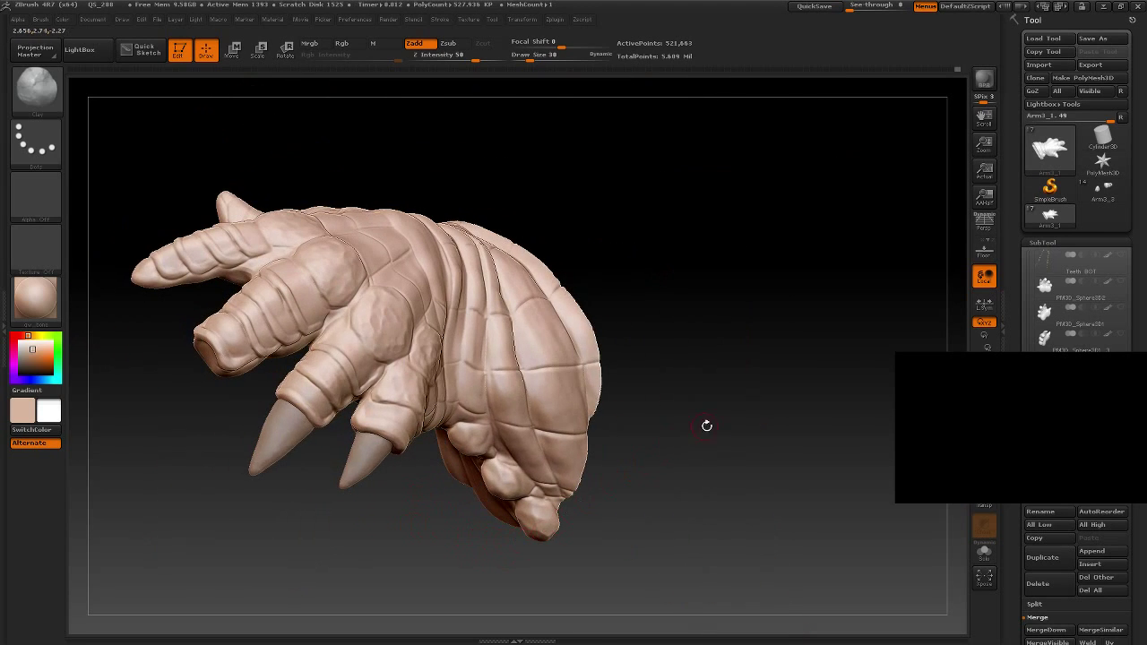
mouse_move(706, 426)
left_mouse_down()
mouse_move(484, 514)
mouse_move(522, 542)
mouse_move(316, 379)
left_mouse_up()
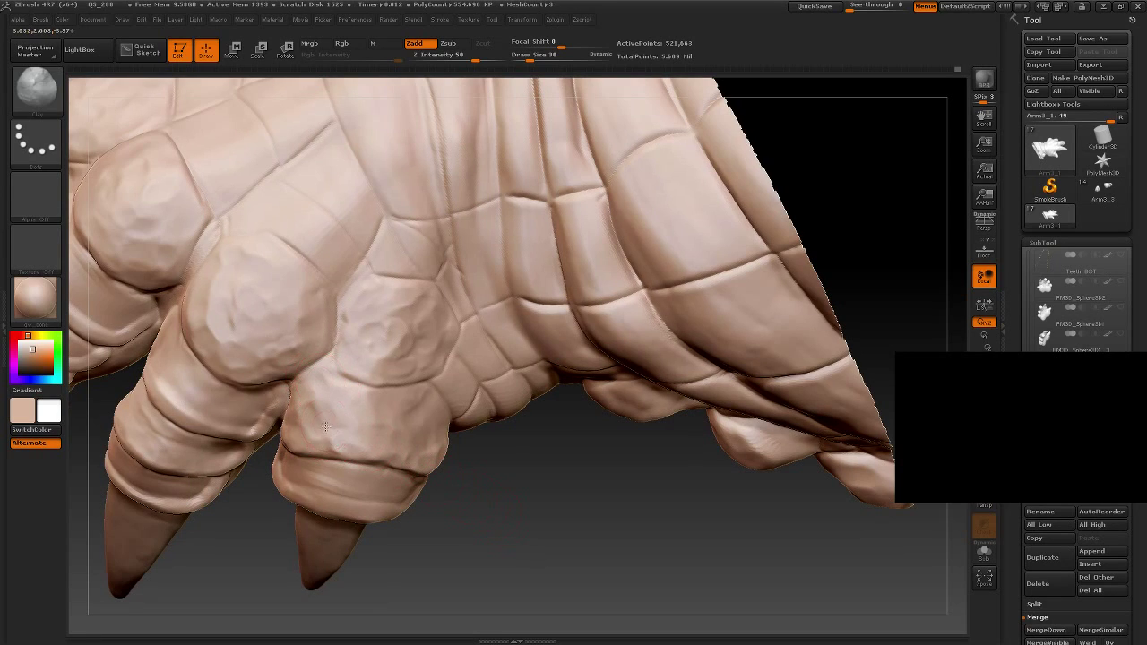
left_click_drag(492, 525, 317, 448)
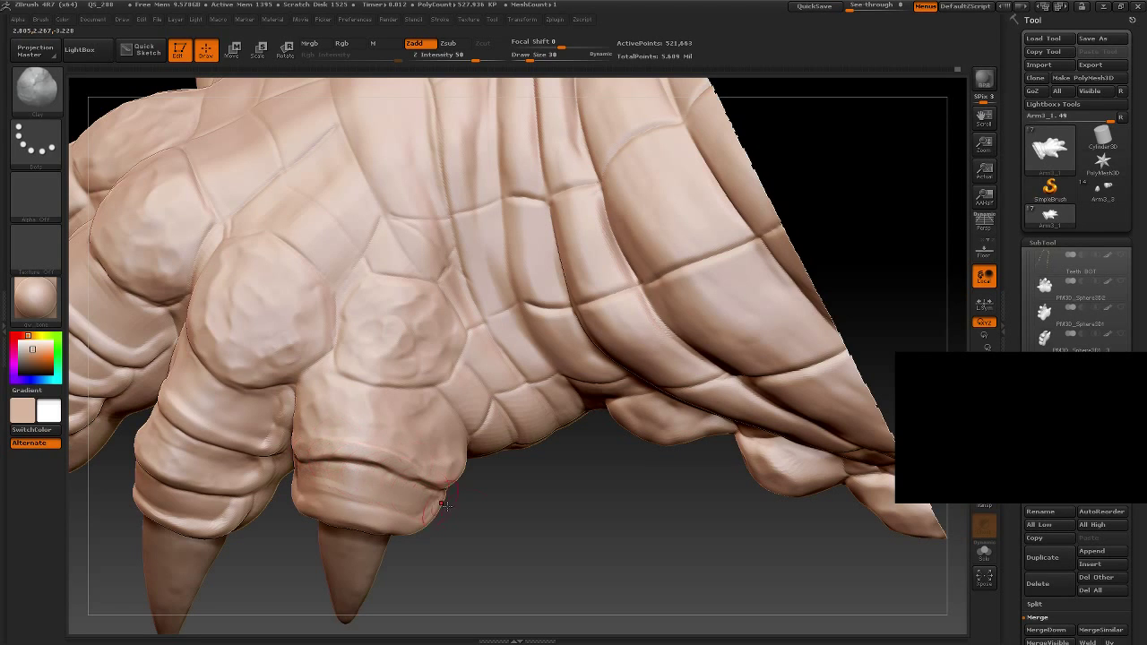
mouse_move(445, 506)
left_mouse_down()
mouse_move(390, 472)
mouse_move(454, 512)
mouse_move(391, 523)
mouse_move(410, 532)
mouse_move(399, 543)
mouse_move(451, 526)
mouse_move(417, 557)
mouse_move(538, 340)
mouse_move(468, 538)
mouse_move(586, 410)
mouse_move(583, 479)
mouse_move(463, 481)
mouse_move(549, 506)
left_mouse_up()
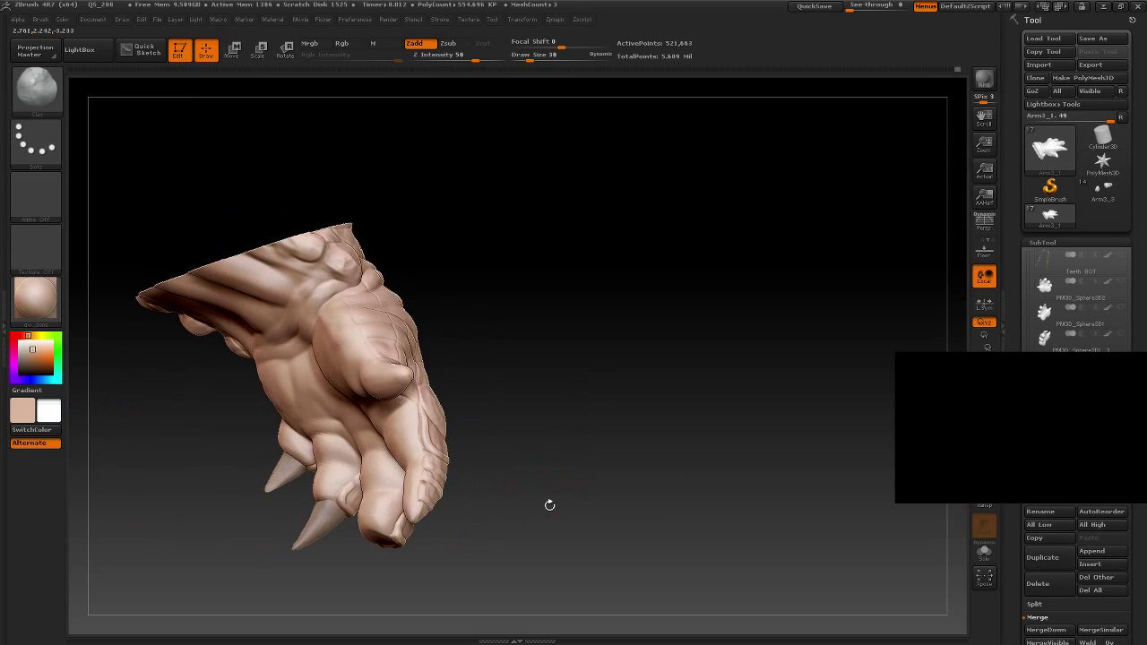
Step: Sharpen the crease along the scale seams on the forearm's side
left_click_drag(615, 413, 558, 464)
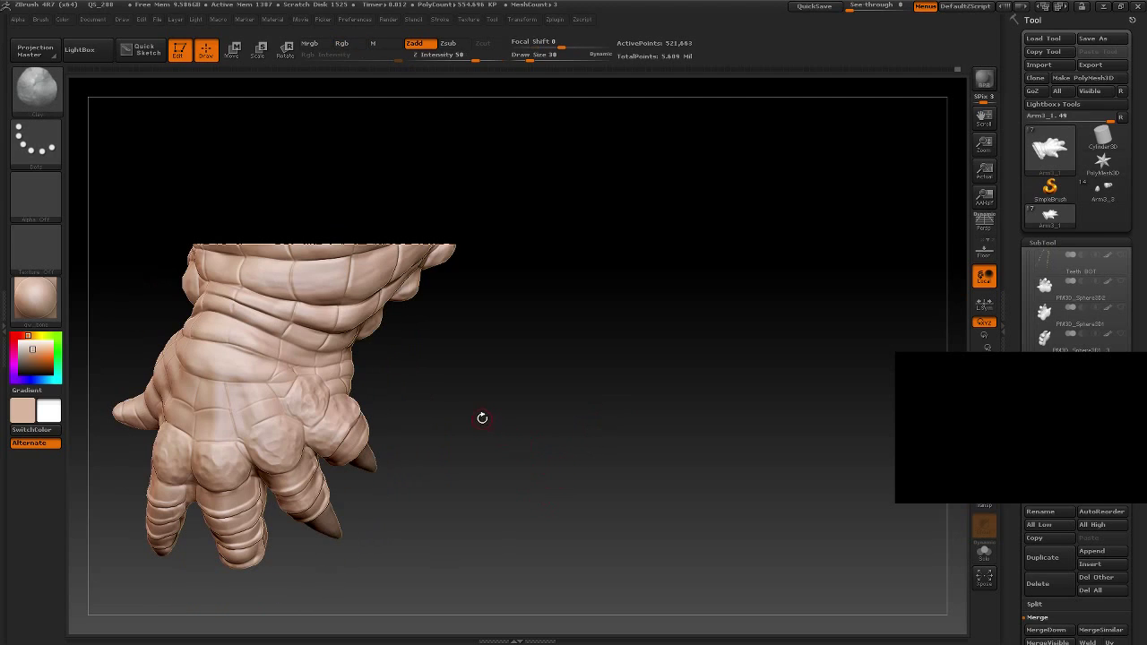
mouse_move(489, 412)
left_mouse_down("alt")
mouse_move(609, 469)
mouse_move(525, 317)
mouse_move(448, 312)
left_mouse_up("alt")
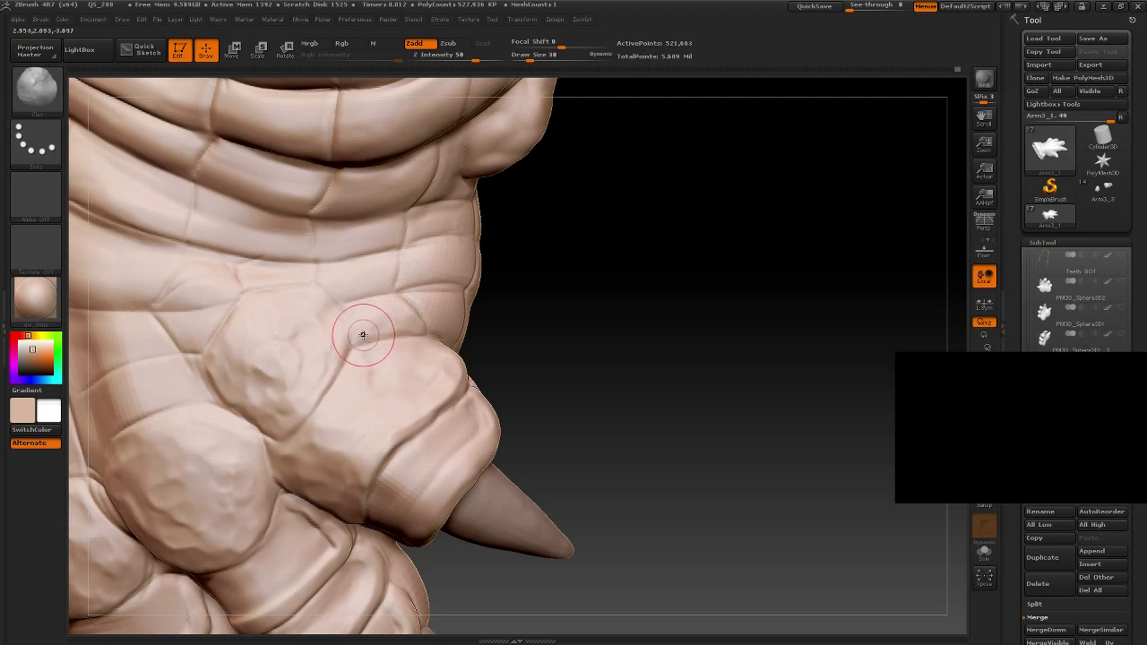
mouse_move(564, 348)
left_mouse_down("alt")
mouse_move(642, 395)
mouse_move(666, 367)
mouse_move(436, 332)
left_mouse_up("alt")
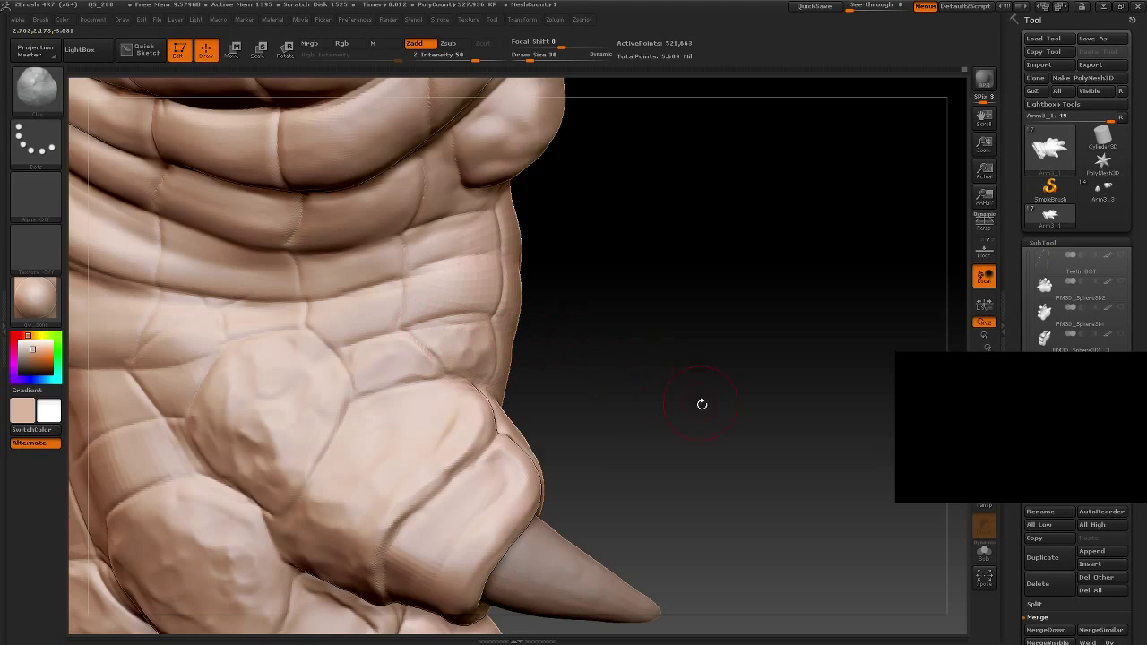
mouse_move(702, 402)
left_mouse_down()
mouse_move(628, 397)
mouse_move(589, 358)
left_mouse_up()
mouse_move(548, 327)
left_mouse_down()
mouse_move(559, 332)
mouse_move(545, 358)
mouse_move(561, 379)
mouse_move(563, 325)
mouse_move(543, 317)
mouse_move(613, 388)
mouse_move(639, 299)
mouse_move(448, 320)
left_mouse_up()
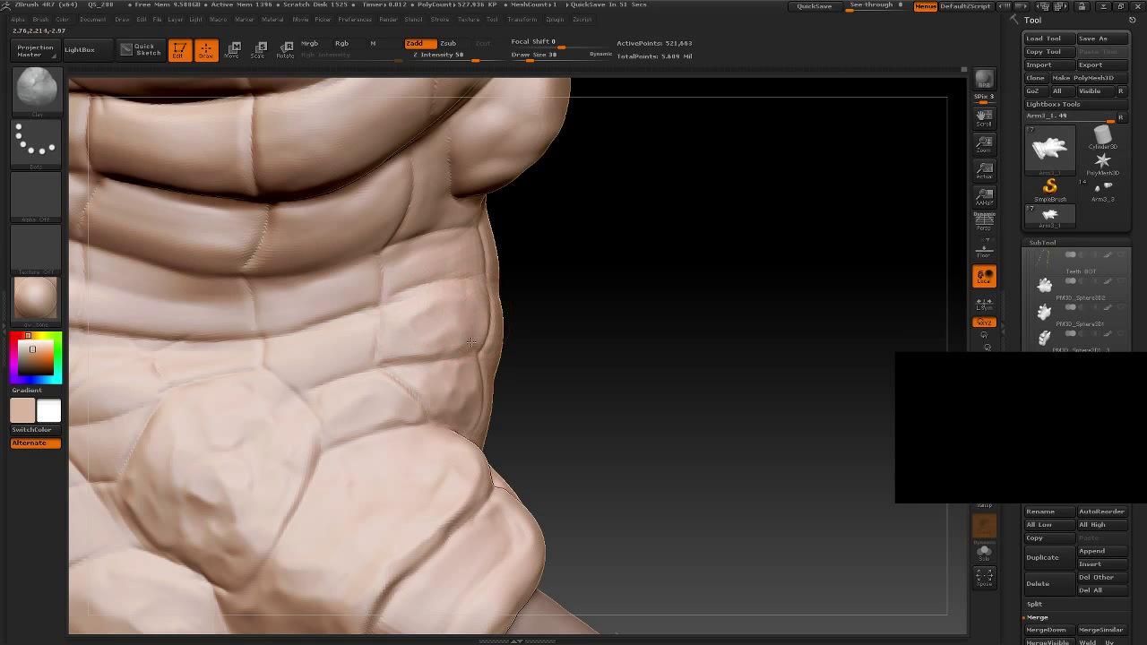
mouse_move(606, 250)
left_mouse_down()
mouse_move(615, 312)
mouse_move(556, 314)
left_mouse_up()
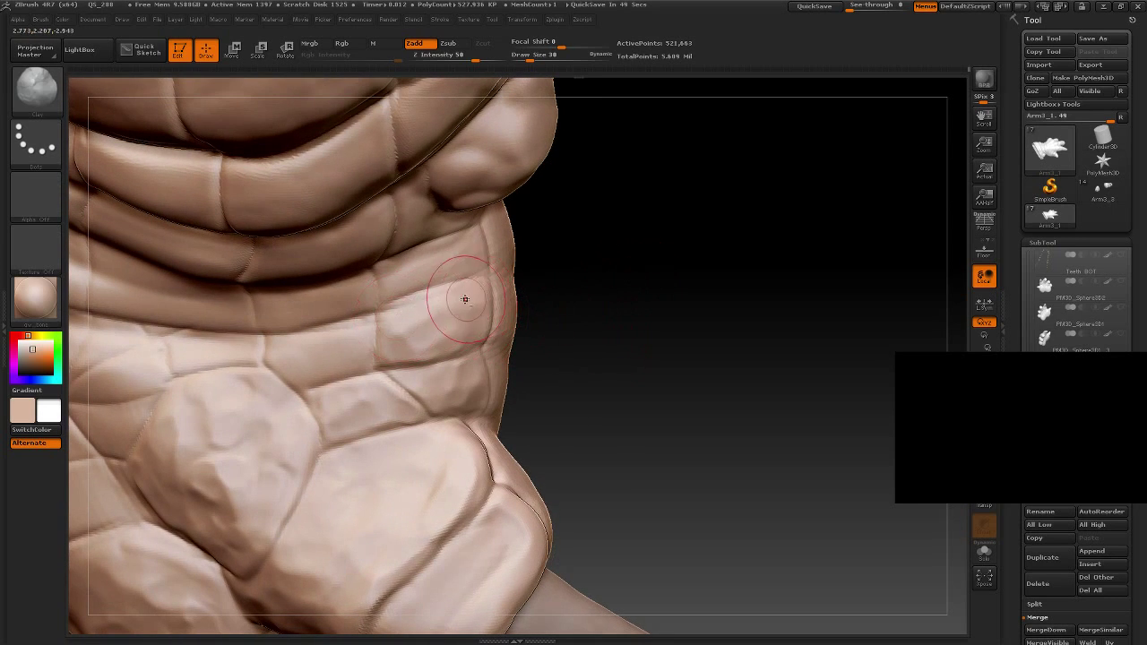
left_click_drag(482, 291, 431, 305)
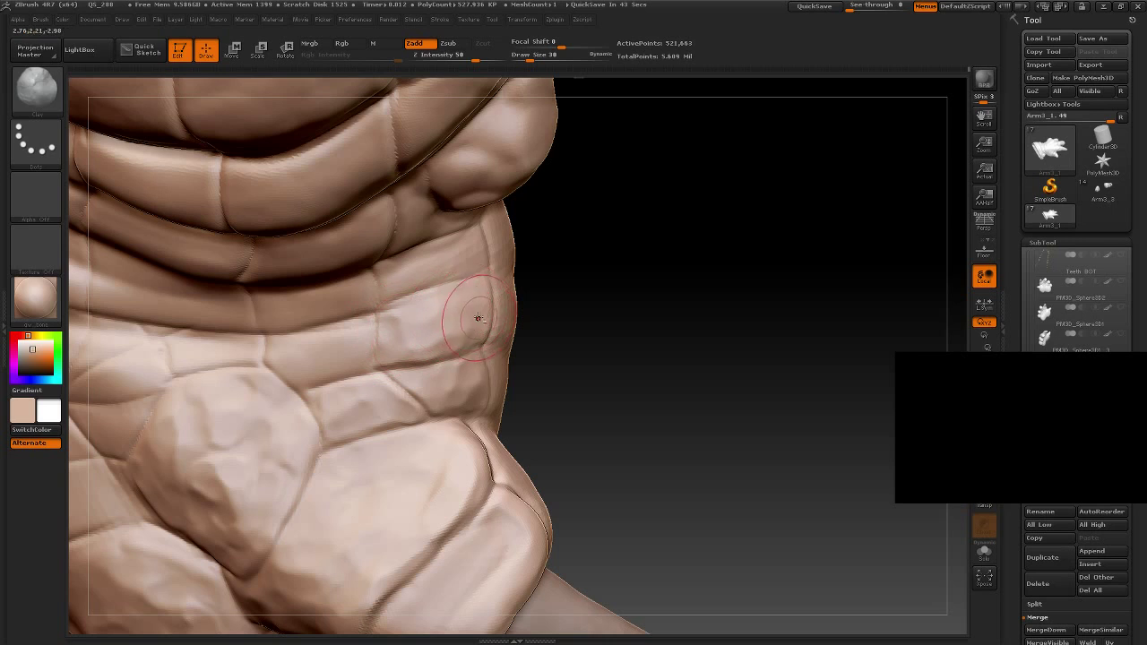
Step: Make the brush slightly smaller and dab a small raised bump onto a side scale
key("f")
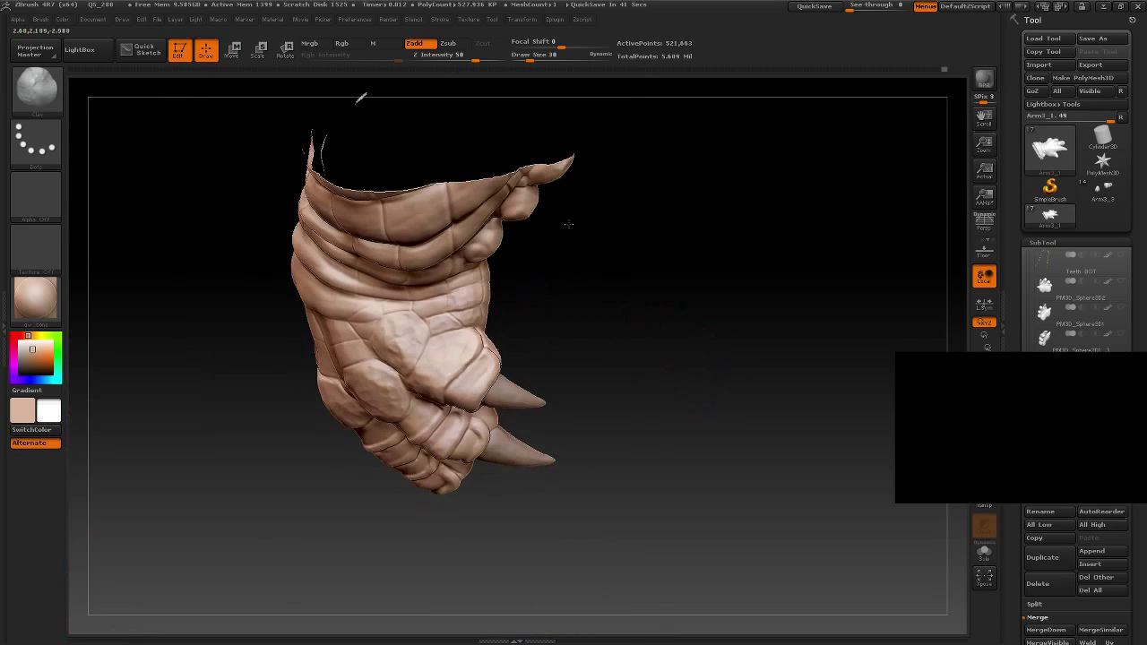
mouse_move(630, 335)
left_mouse_down()
mouse_move(365, 458)
mouse_move(389, 481)
mouse_move(412, 542)
mouse_move(620, 464)
mouse_move(653, 340)
mouse_move(637, 360)
mouse_move(583, 270)
mouse_move(674, 333)
mouse_move(633, 256)
mouse_move(499, 347)
left_mouse_up()
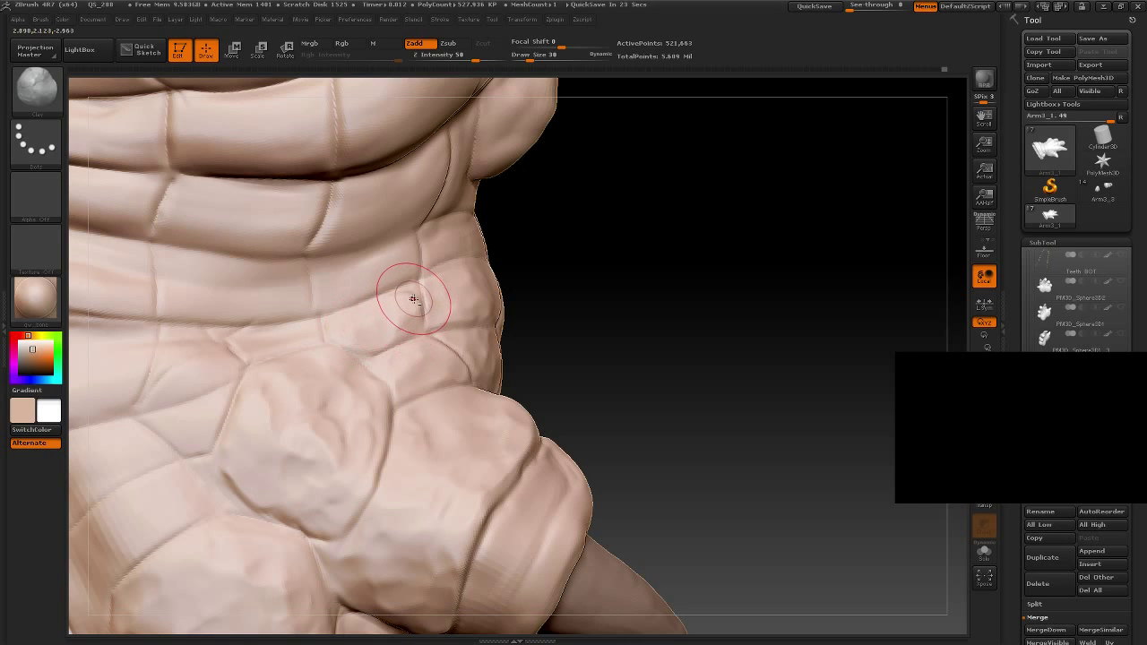
mouse_move(604, 326)
left_mouse_down()
mouse_move(607, 297)
mouse_move(636, 355)
left_mouse_up()
key("bracketleft")
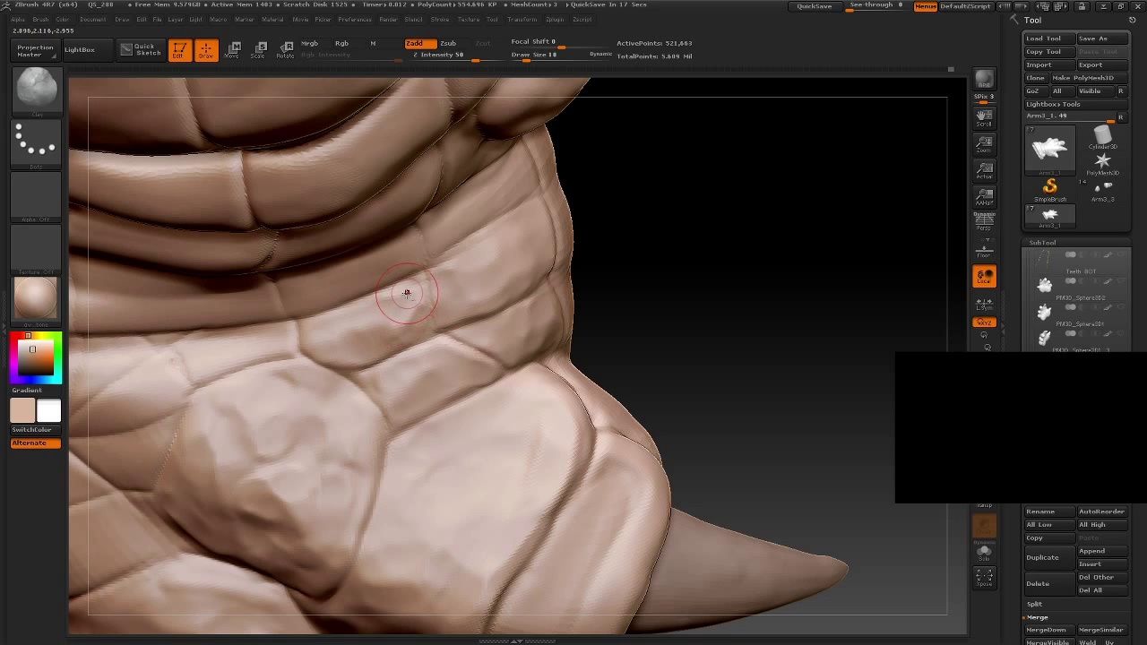
left_click(375, 336)
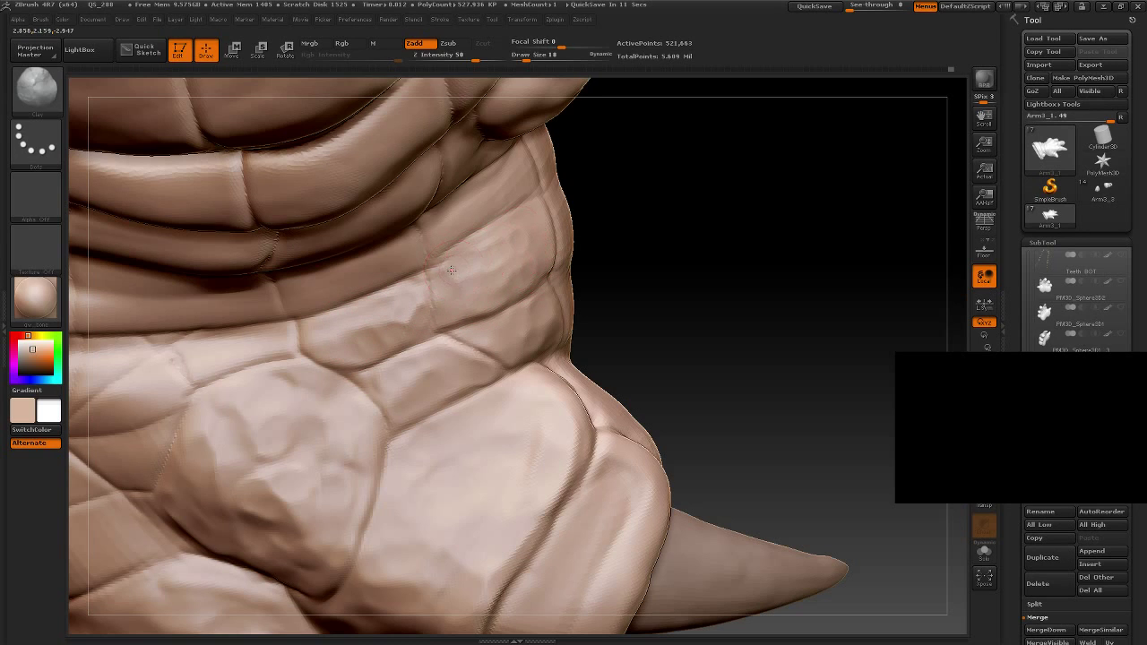
Step: Deepen the knuckle band crease above the claw, checking it from several angles
mouse_move(618, 278)
left_mouse_down()
mouse_move(712, 346)
mouse_move(722, 313)
mouse_move(524, 433)
left_mouse_up()
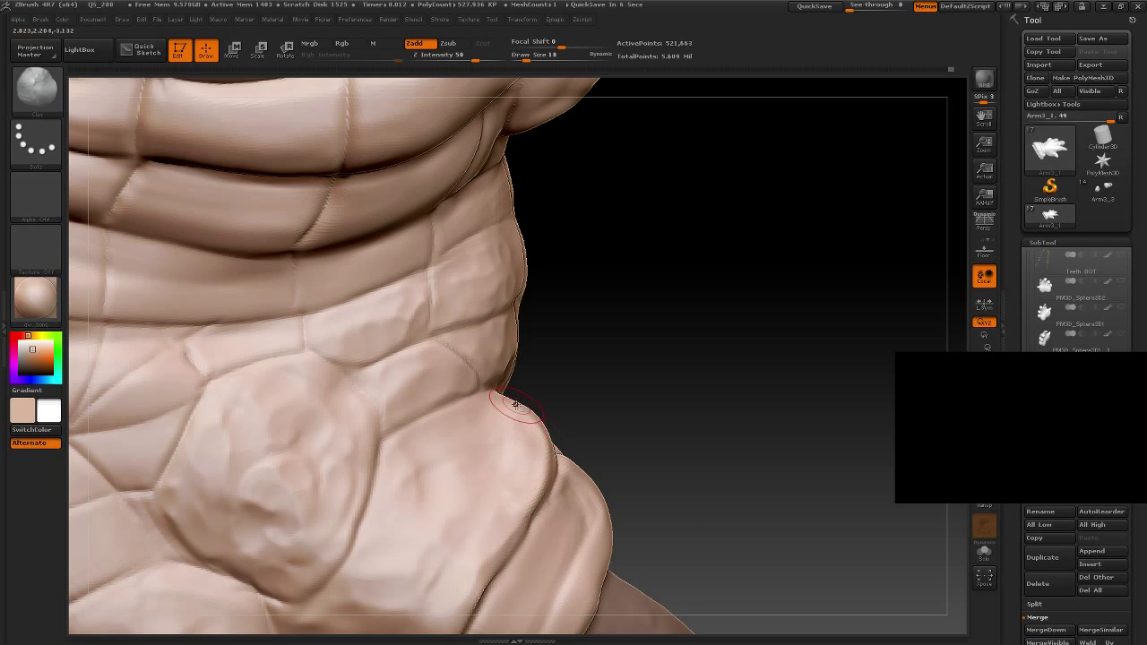
left_click_drag(534, 480, 549, 414)
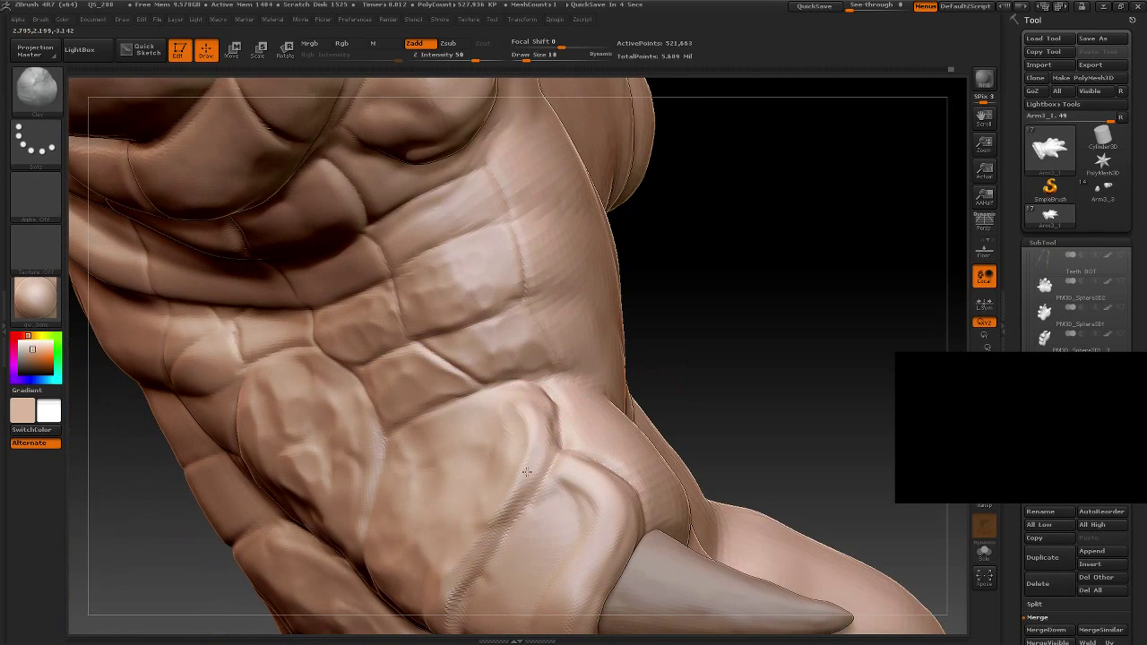
mouse_move(710, 341)
left_mouse_down()
mouse_move(725, 253)
mouse_move(766, 210)
mouse_move(546, 328)
left_mouse_up()
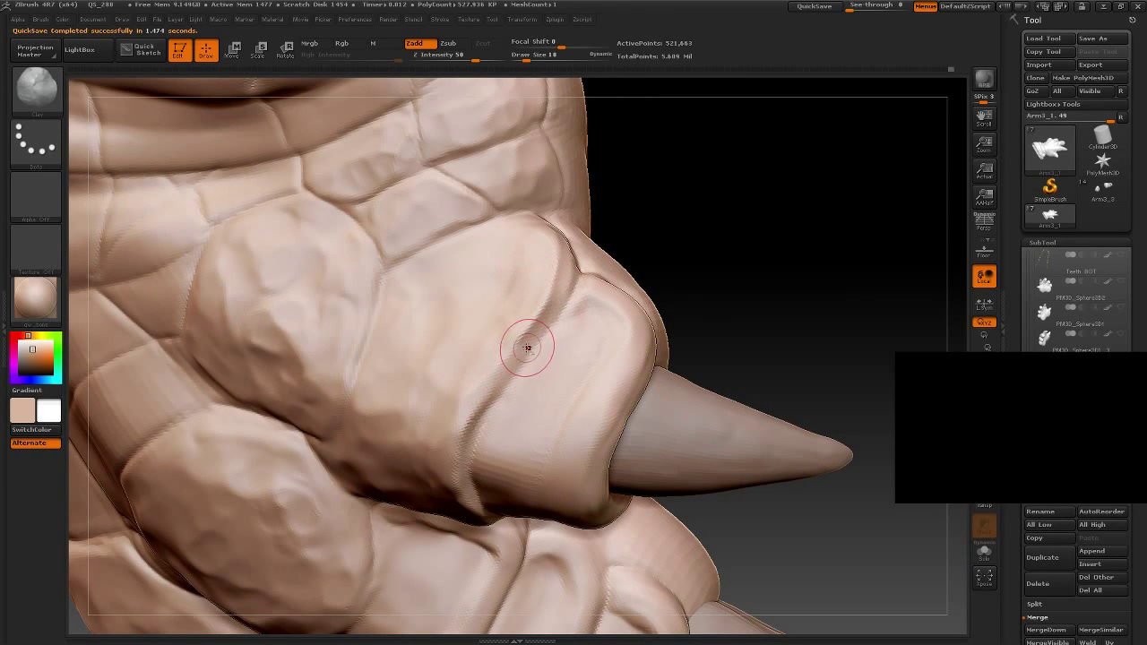
left_click_drag(525, 340, 484, 401)
mouse_move(798, 256)
left_mouse_down()
mouse_move(686, 295)
mouse_move(672, 271)
left_mouse_up()
mouse_move(674, 313)
left_mouse_down()
mouse_move(702, 263)
mouse_move(691, 248)
mouse_move(628, 287)
left_mouse_up()
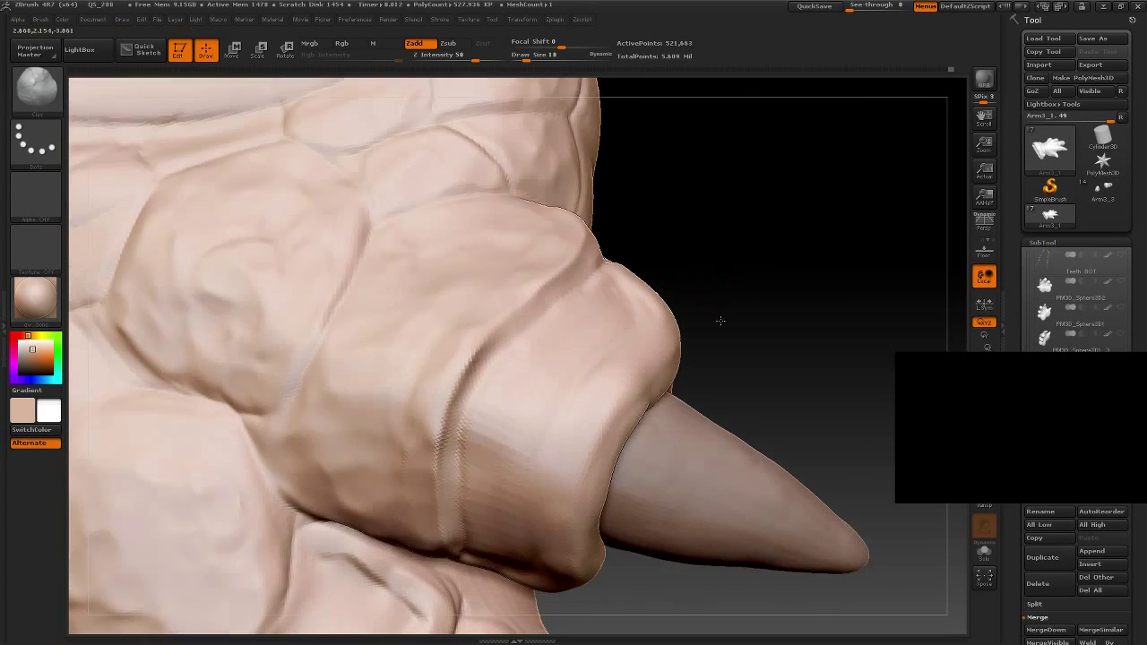
mouse_move(718, 253)
left_mouse_down()
mouse_move(720, 320)
mouse_move(494, 356)
left_mouse_up()
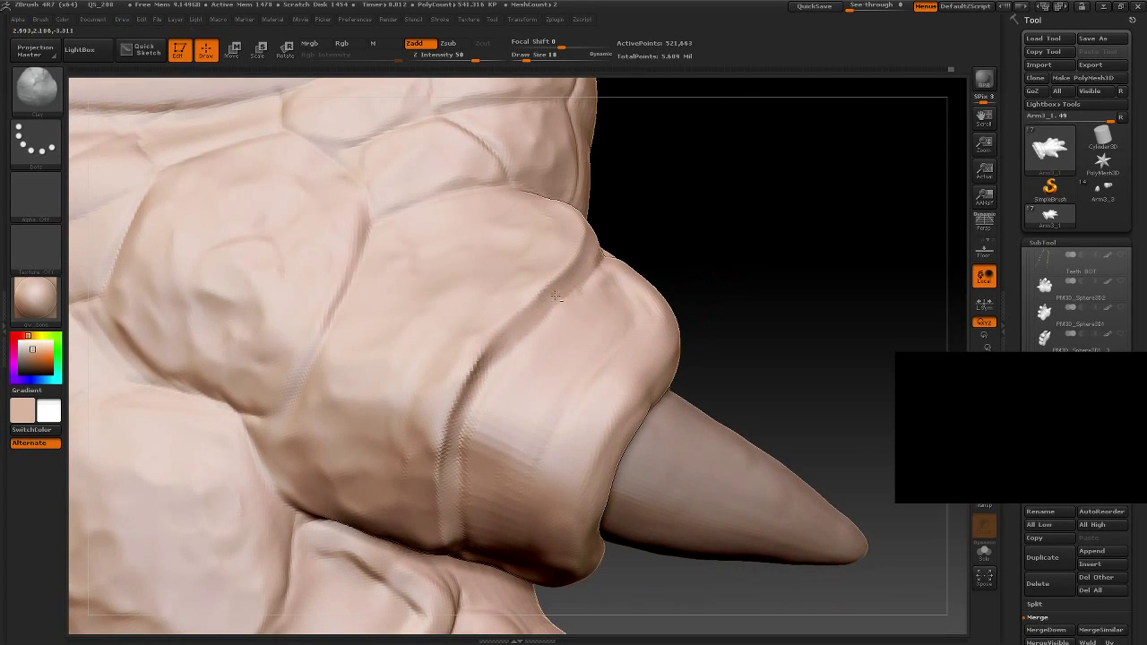
mouse_move(675, 257)
left_mouse_down()
mouse_move(738, 225)
mouse_move(768, 260)
mouse_move(786, 188)
mouse_move(786, 300)
mouse_move(768, 248)
mouse_move(747, 265)
mouse_move(755, 289)
mouse_move(755, 260)
mouse_move(789, 307)
mouse_move(462, 374)
mouse_move(377, 354)
mouse_move(385, 390)
mouse_move(437, 445)
left_mouse_up()
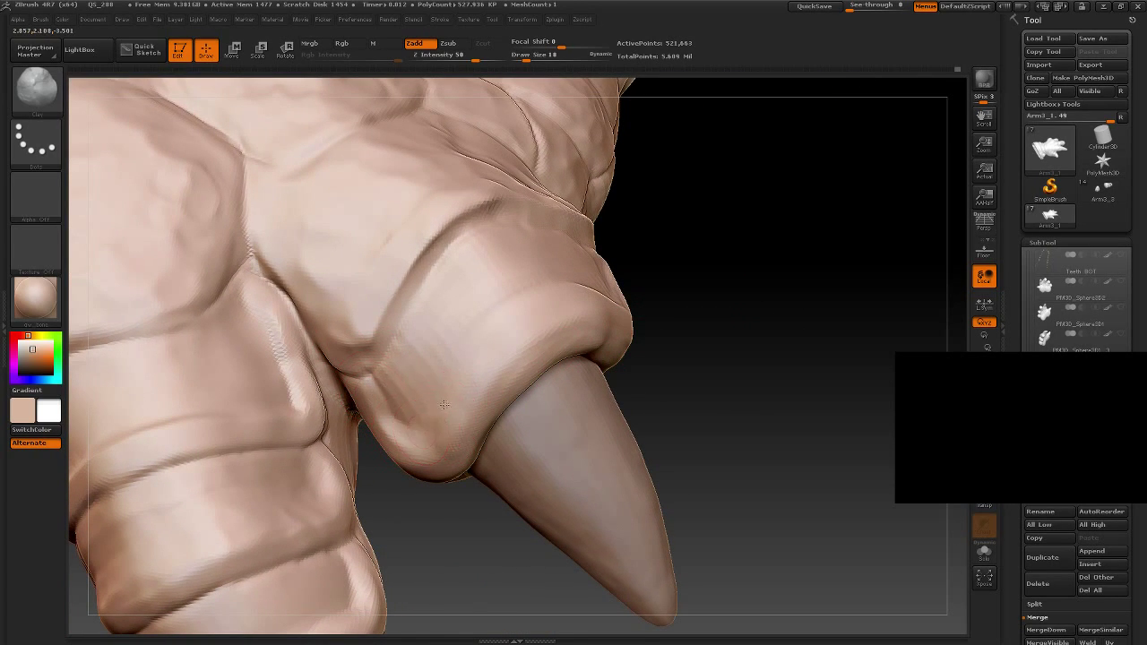
mouse_move(686, 296)
left_mouse_down()
mouse_move(735, 364)
mouse_move(574, 350)
left_mouse_up()
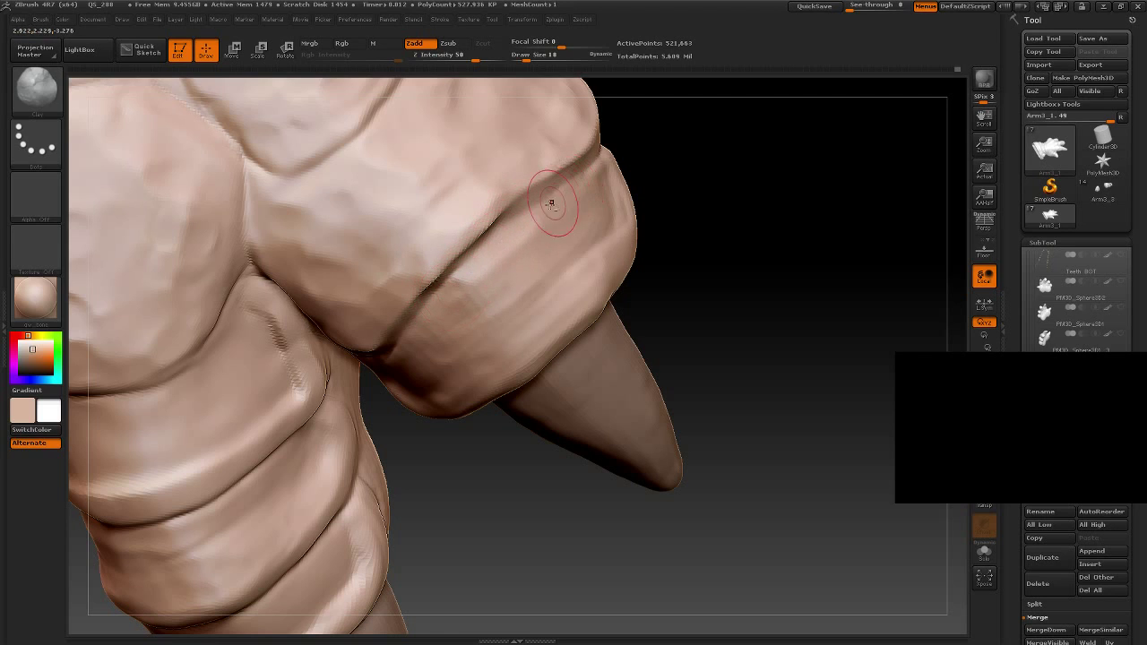
mouse_move(652, 176)
left_mouse_down()
mouse_move(749, 264)
mouse_move(750, 243)
mouse_move(776, 248)
mouse_move(740, 156)
mouse_move(765, 204)
mouse_move(776, 290)
mouse_move(758, 256)
mouse_move(726, 358)
mouse_move(694, 297)
mouse_move(771, 409)
mouse_move(783, 379)
mouse_move(780, 210)
mouse_move(796, 251)
left_mouse_up()
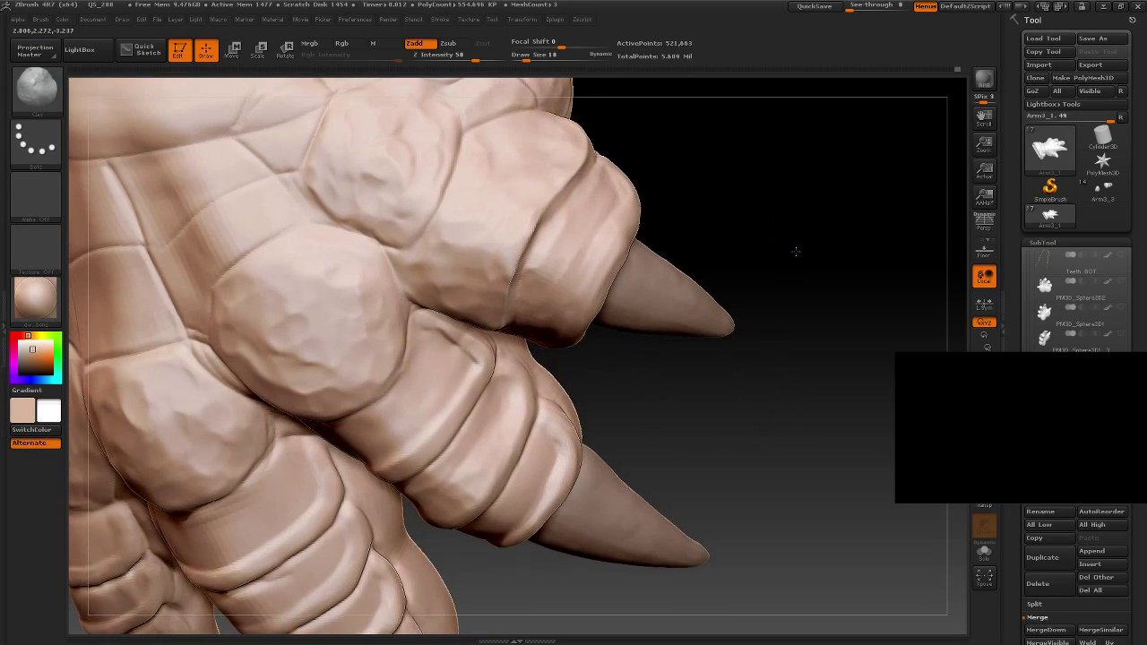
Step: Switch sculpting brush, extend the knuckle band crease upward and soften the crease beside it
left_click(36, 87)
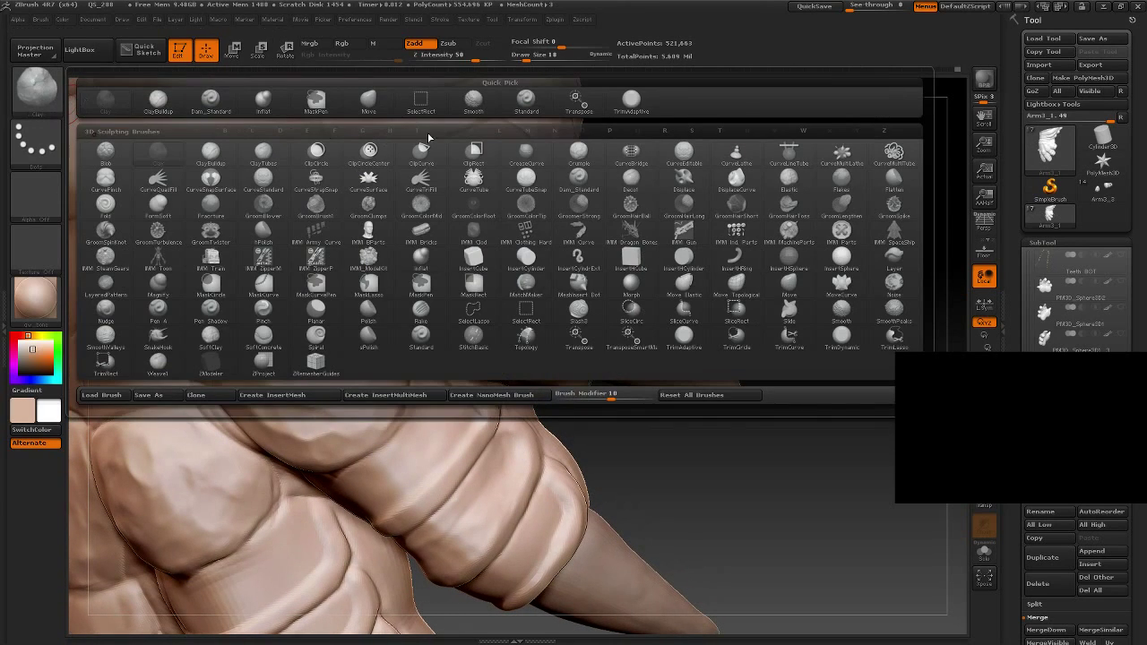
left_click(365, 106)
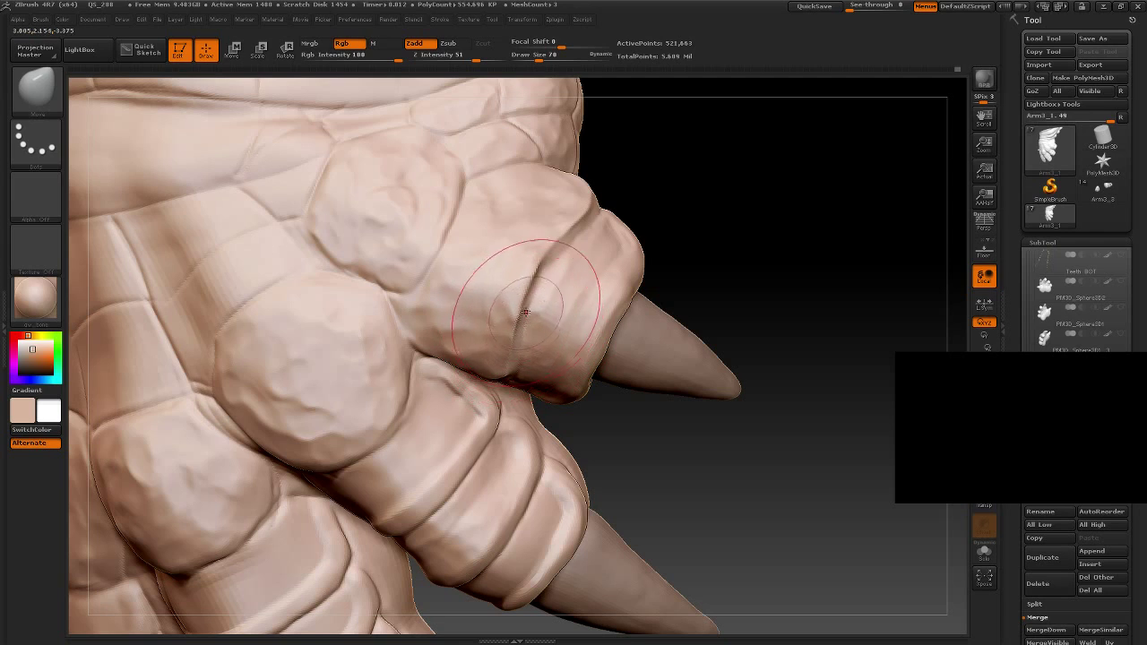
left_click_drag(522, 330, 542, 267)
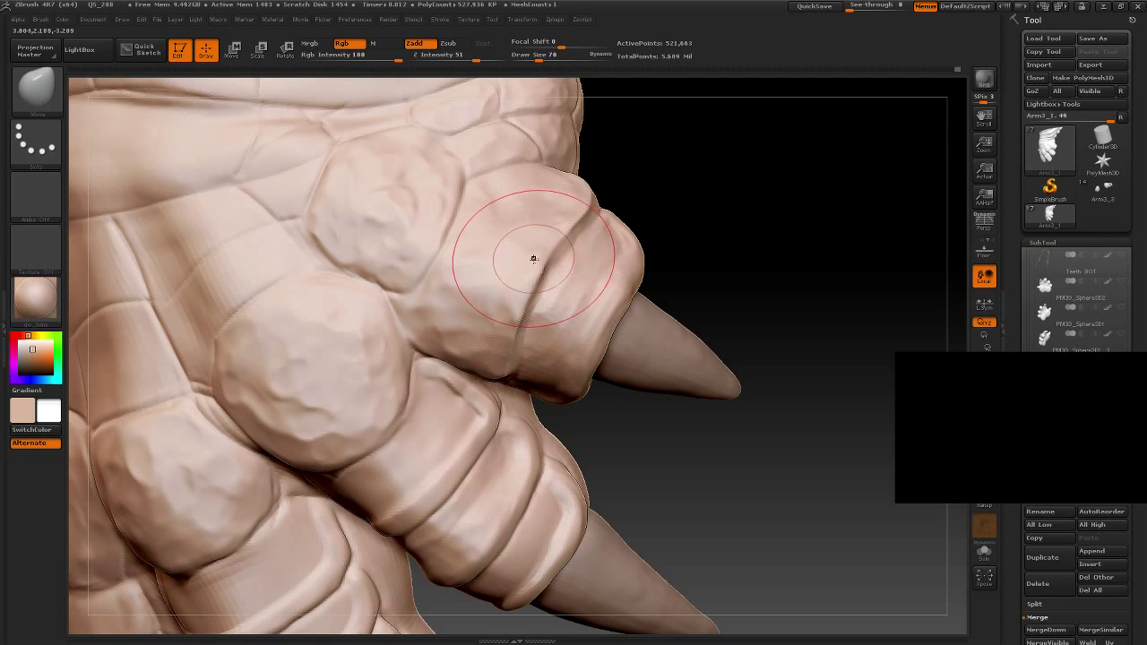
key("bracketleft")
key("bracketleft")
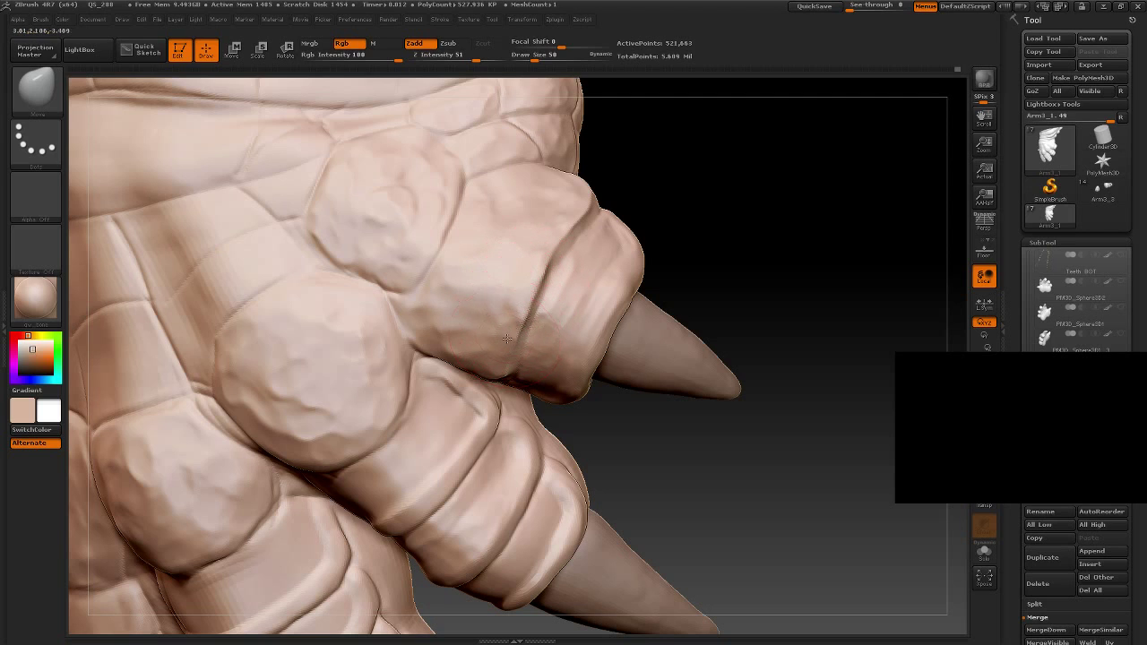
mouse_move(814, 296)
left_mouse_down()
mouse_move(797, 269)
mouse_move(757, 341)
mouse_move(672, 320)
mouse_move(717, 377)
mouse_move(632, 313)
mouse_move(671, 328)
mouse_move(678, 287)
mouse_move(594, 302)
left_mouse_up()
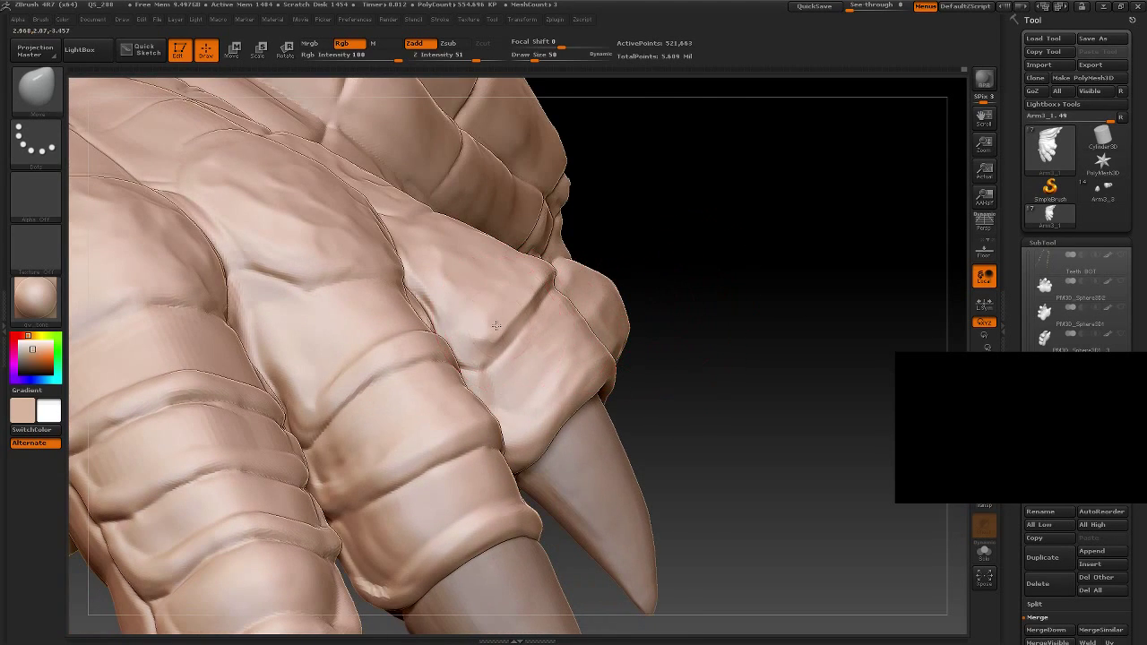
left_click_drag(508, 309, 527, 284, "shift")
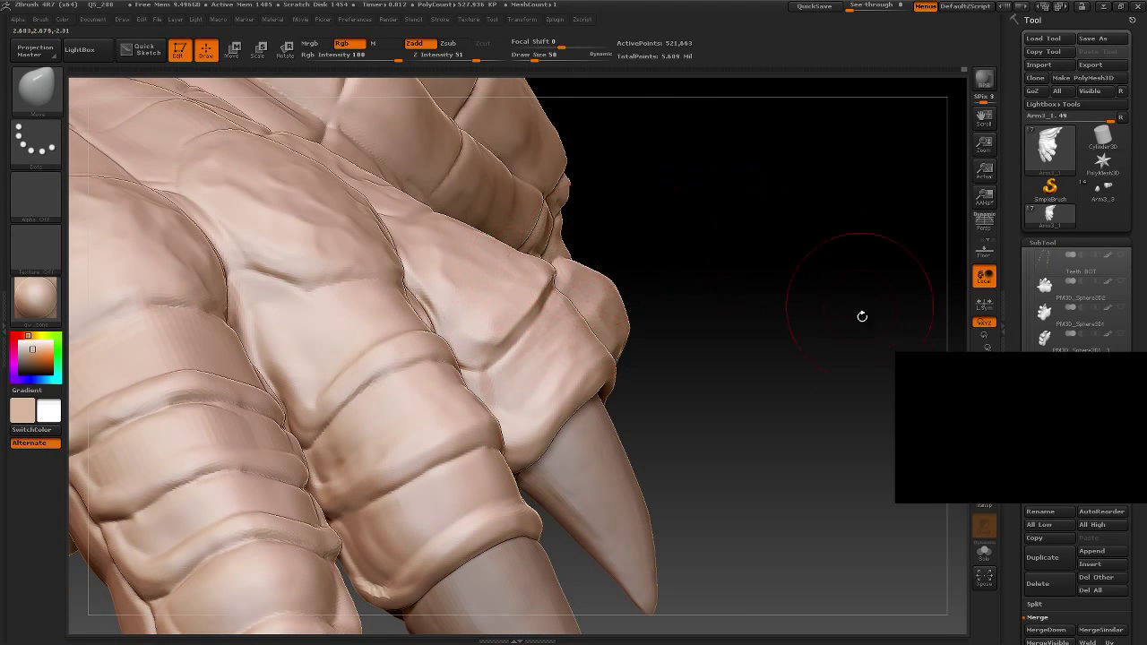
Step: Lower Draw Size to 18 and bring the fingertip plates and claws into close view
key("f")
mouse_move(776, 302)
left_mouse_down()
mouse_move(762, 439)
mouse_move(732, 424)
mouse_move(744, 469)
left_mouse_up()
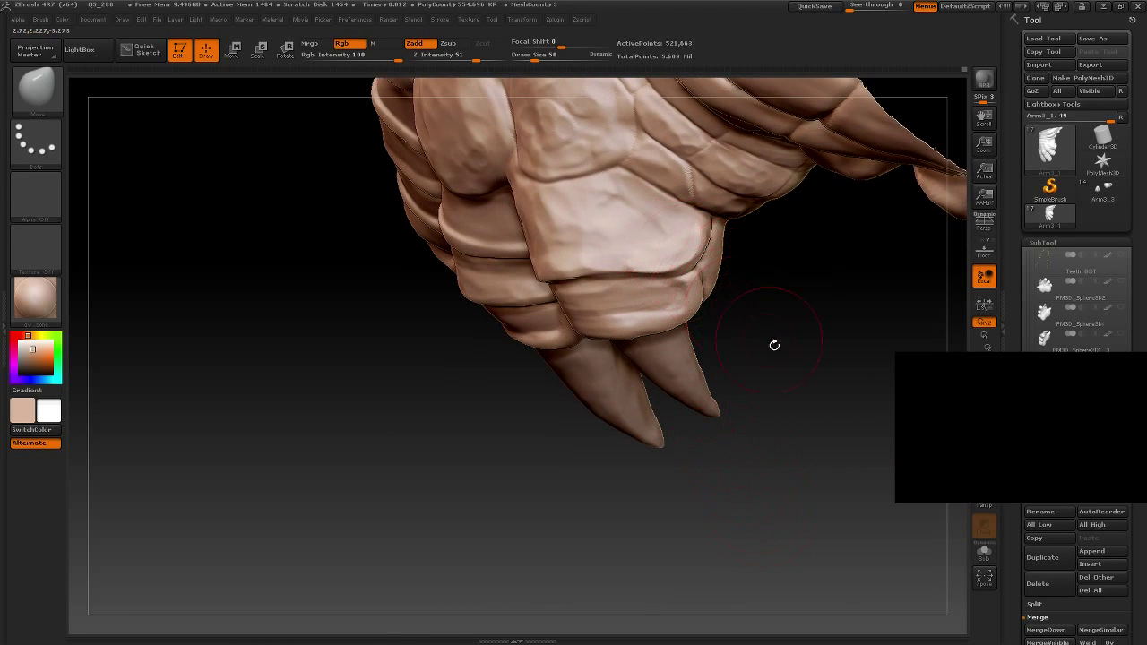
mouse_move(775, 345)
left_mouse_down("alt")
mouse_move(801, 341)
mouse_move(717, 269)
left_mouse_up("alt")
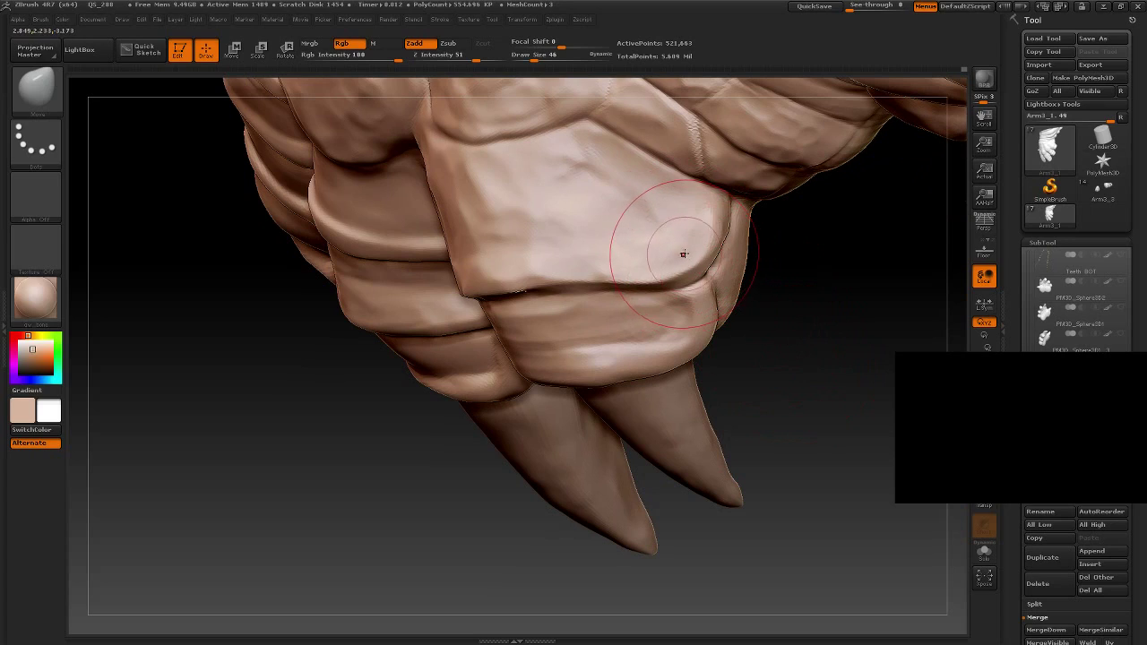
key("bracketleft")
key("bracketleft")
key("bracketleft")
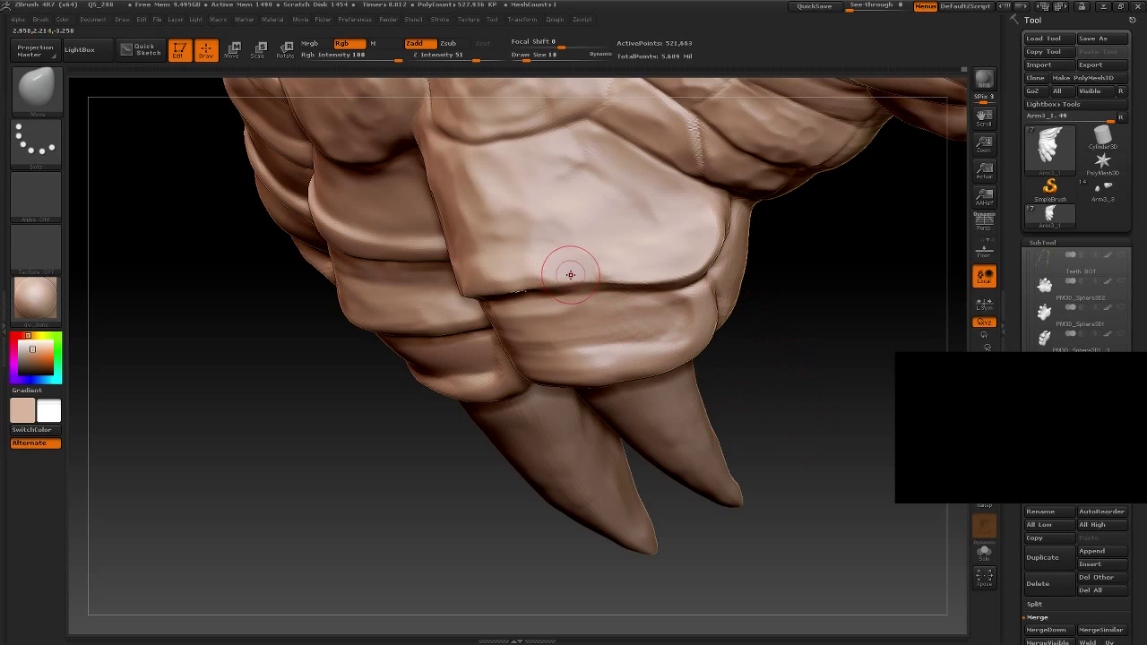
left_click_drag(835, 403, 813, 401)
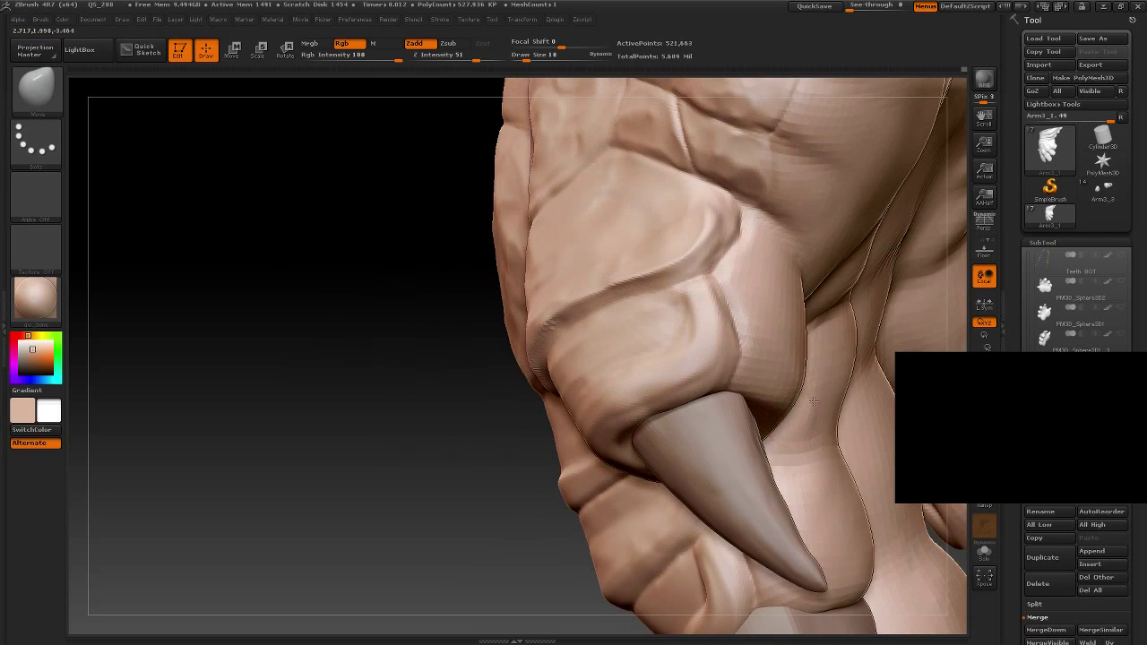
mouse_move(308, 474)
left_mouse_down()
mouse_move(274, 422)
mouse_move(329, 370)
mouse_move(682, 284)
left_mouse_up()
Step: Carve a small groove into the back-of-hand scales behind the knuckles
left_click_drag(918, 254, 807, 341, "alt")
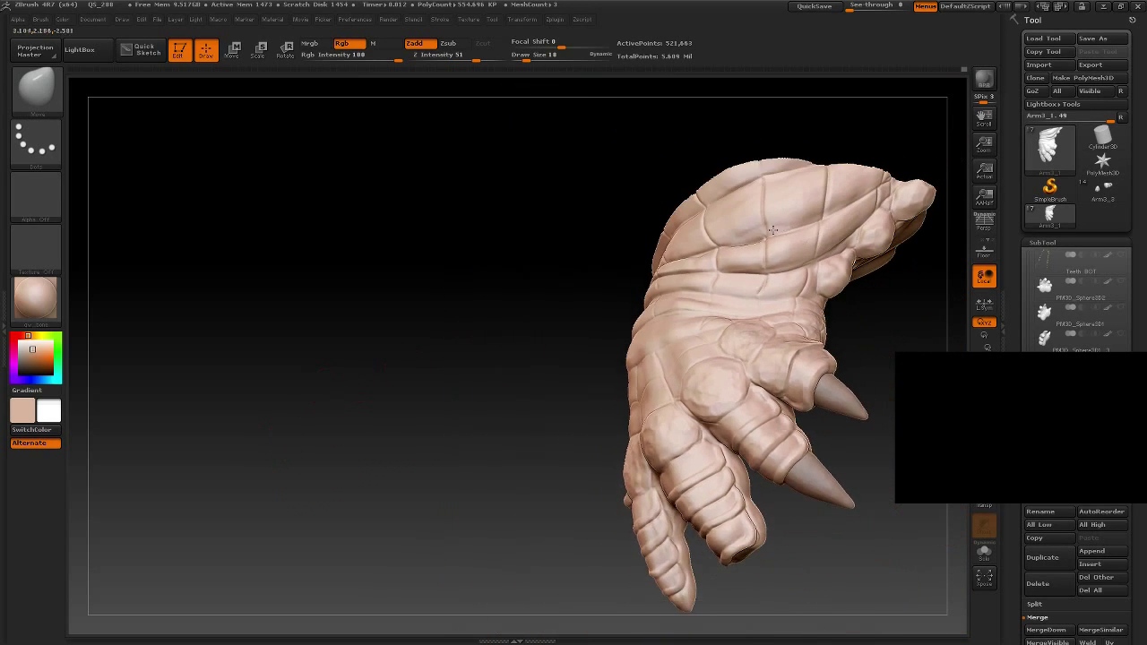
mouse_move(502, 358)
left_mouse_down()
mouse_move(451, 409)
mouse_move(400, 504)
left_mouse_up()
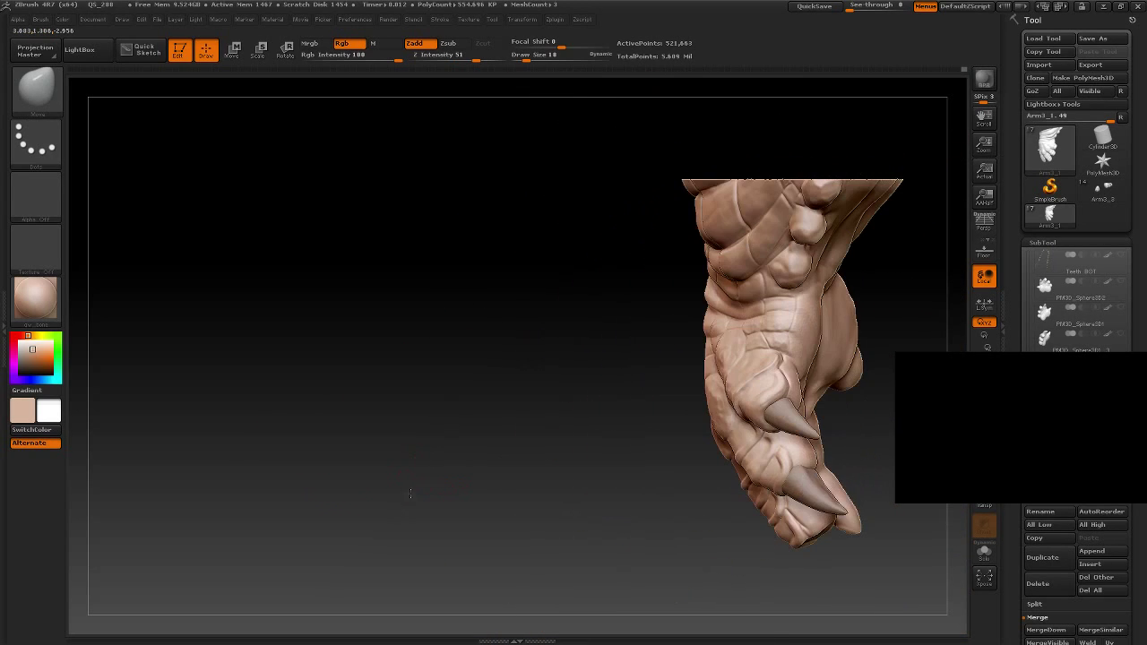
mouse_move(392, 421)
left_mouse_down()
mouse_move(397, 487)
mouse_move(420, 442)
mouse_move(415, 481)
mouse_move(367, 349)
left_mouse_up()
mouse_move(424, 430)
left_mouse_down()
mouse_move(424, 371)
mouse_move(361, 415)
mouse_move(559, 595)
left_mouse_up()
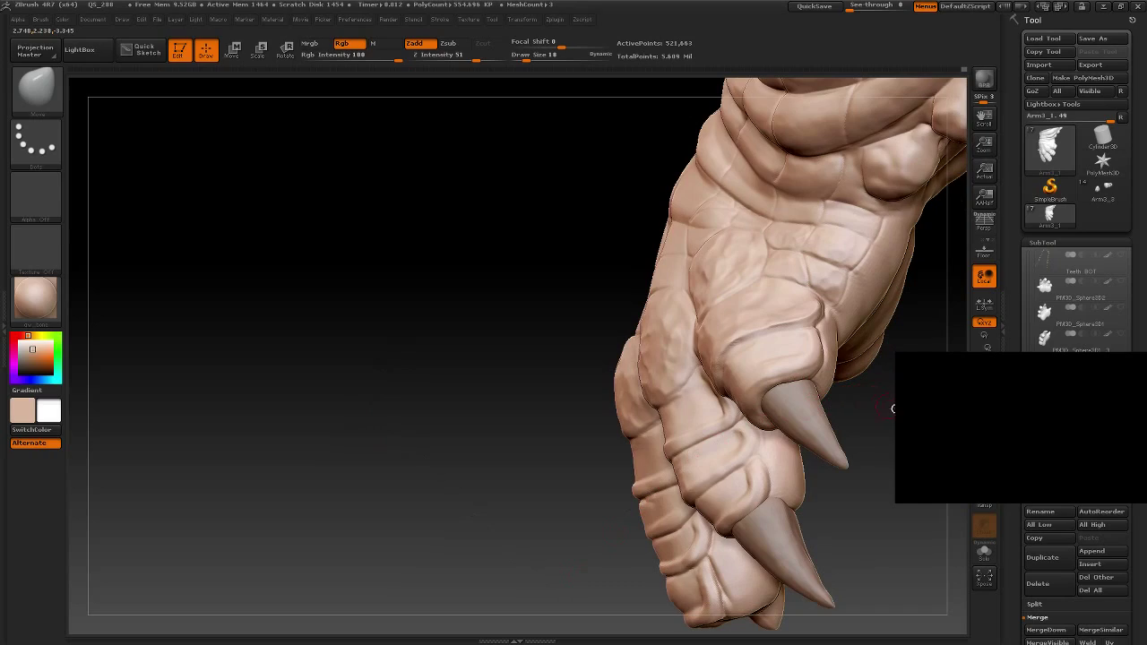
mouse_move(894, 410)
left_mouse_down()
mouse_move(756, 402)
mouse_move(731, 450)
mouse_move(768, 415)
mouse_move(450, 402)
left_mouse_up()
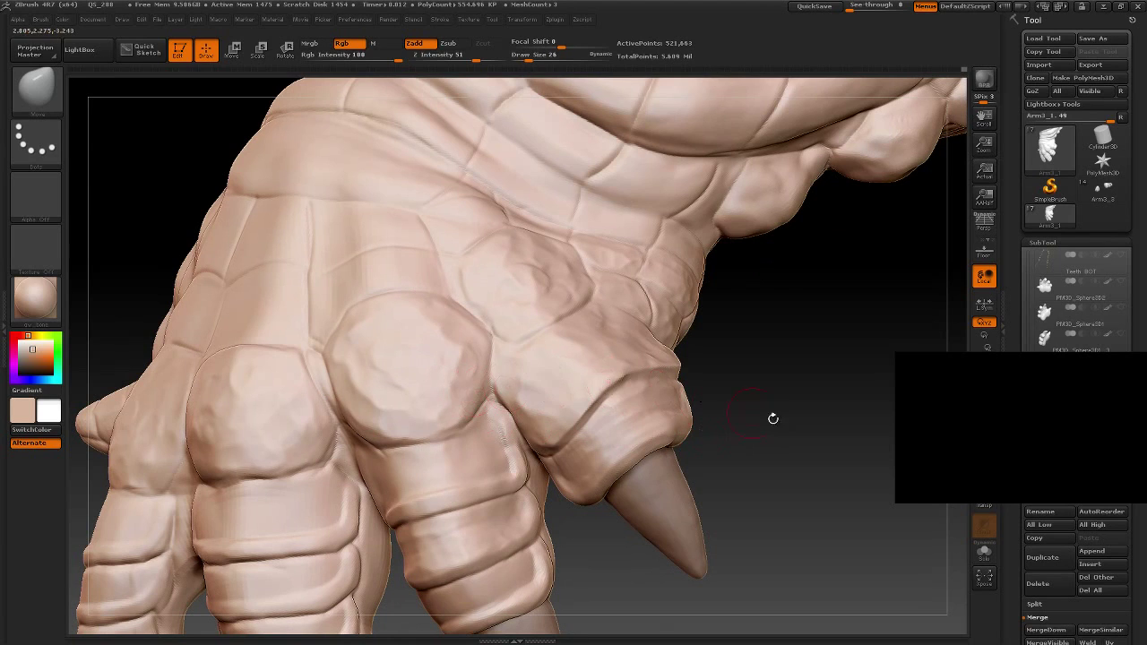
left_click_drag(773, 414, 766, 457)
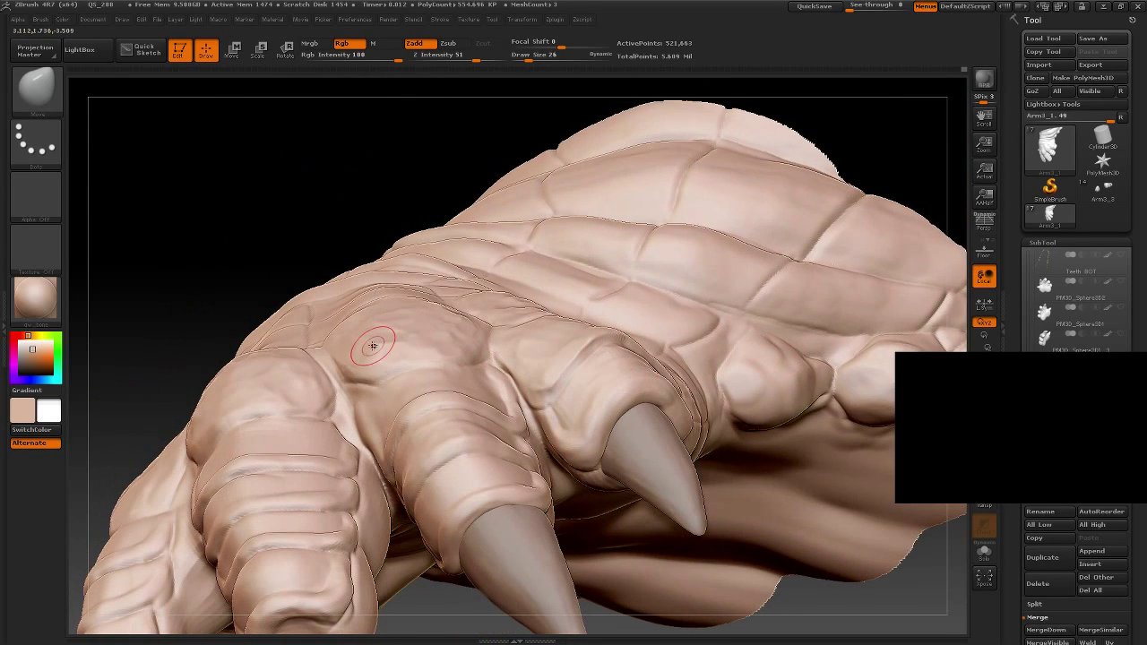
left_click_drag(355, 377, 376, 369)
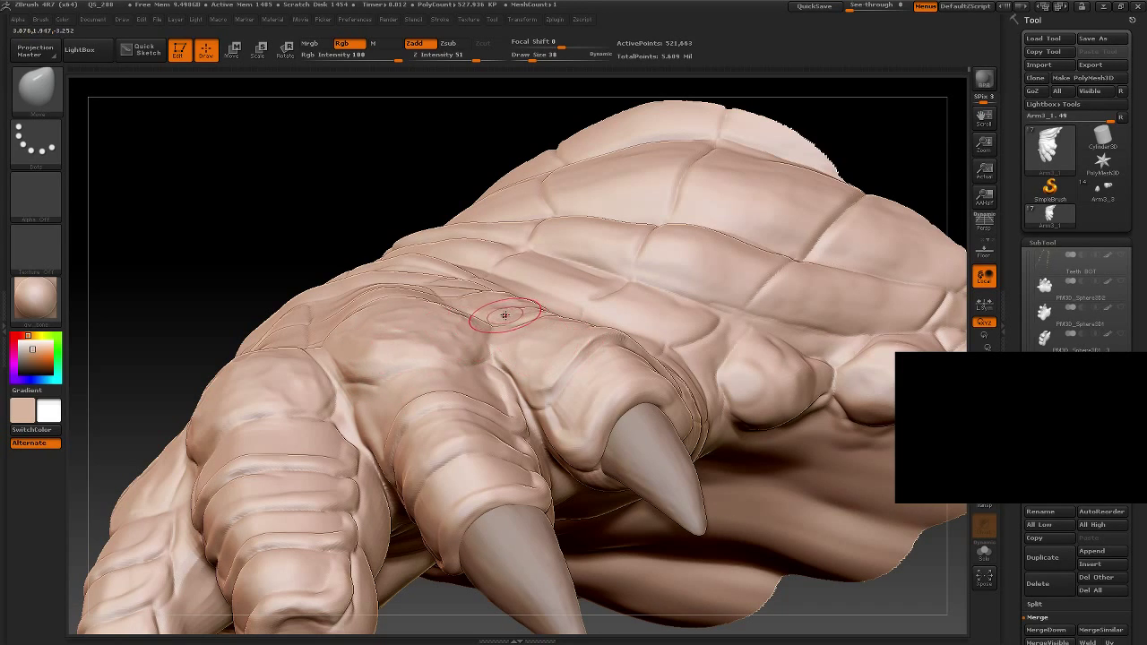
Step: Check the hand's top, fingers, claws and palm from several angles
left_click_drag(359, 223, 522, 313)
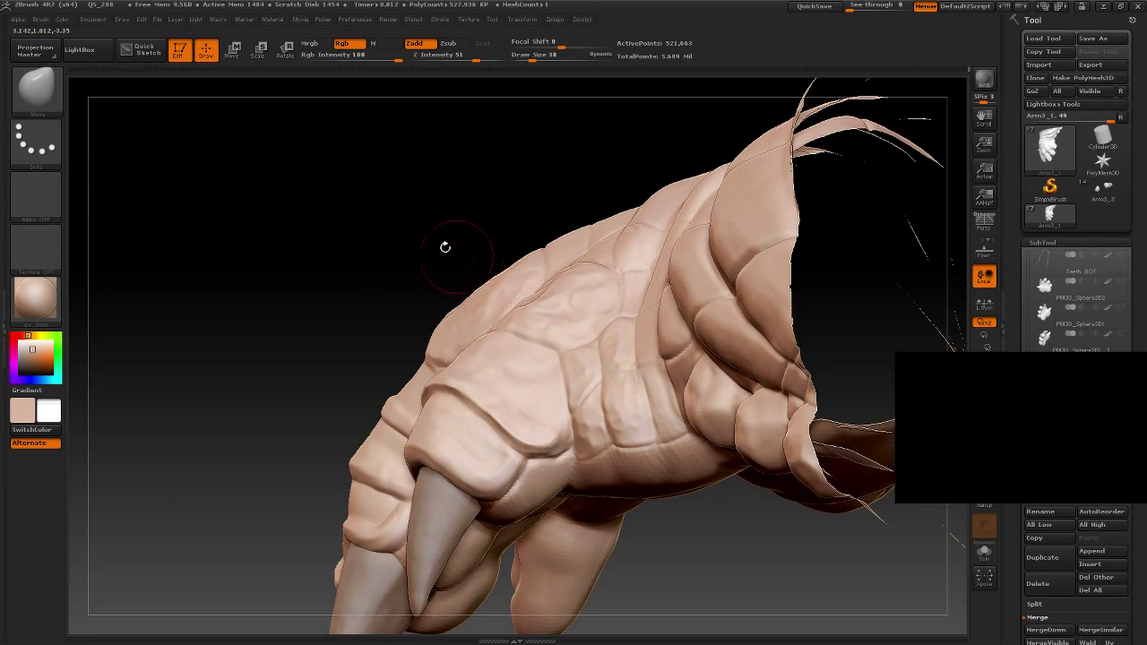
left_click_drag(444, 247, 499, 323)
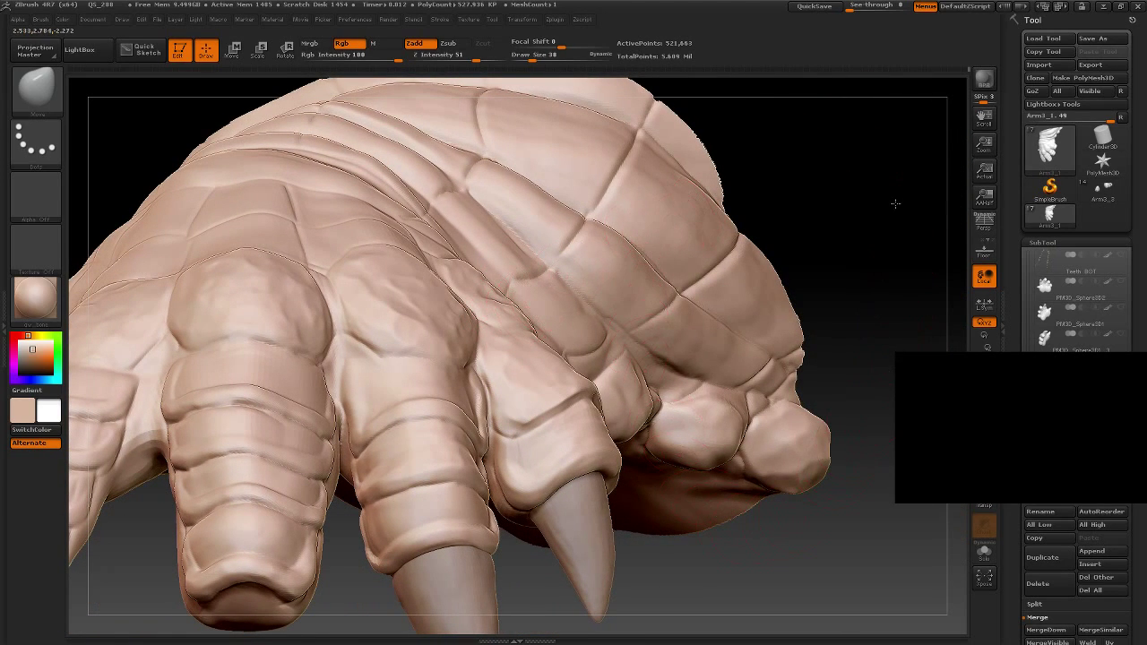
left_click_drag(895, 203, 563, 332)
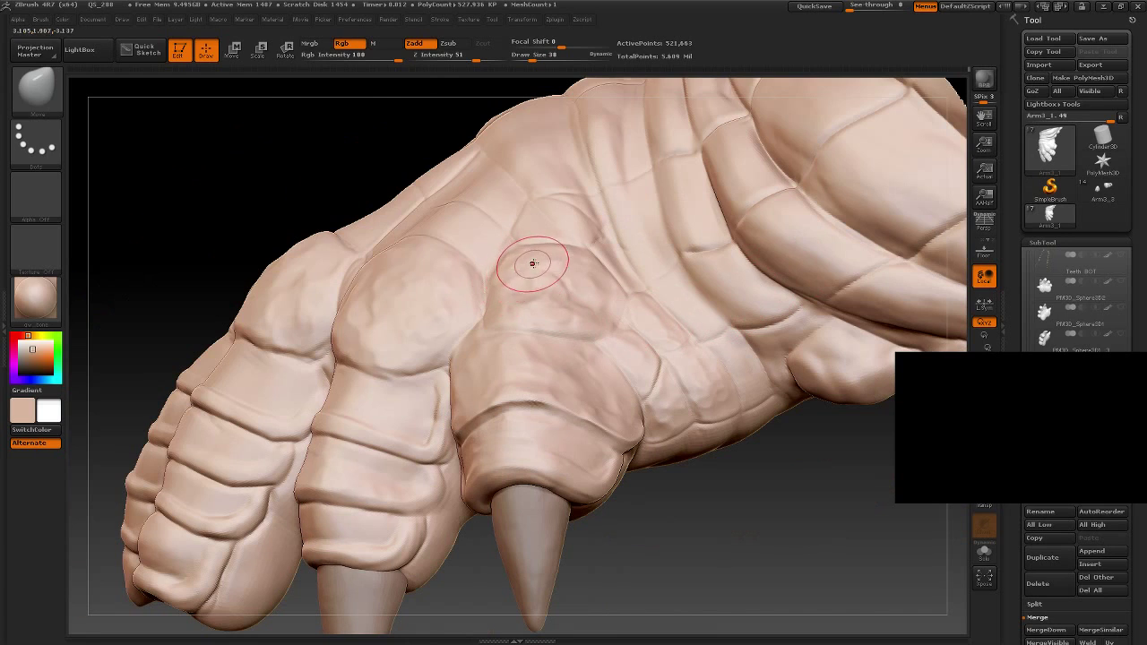
mouse_move(681, 547)
left_mouse_down()
mouse_move(535, 532)
mouse_move(417, 476)
mouse_move(457, 486)
mouse_move(392, 467)
mouse_move(394, 439)
mouse_move(525, 286)
left_mouse_up()
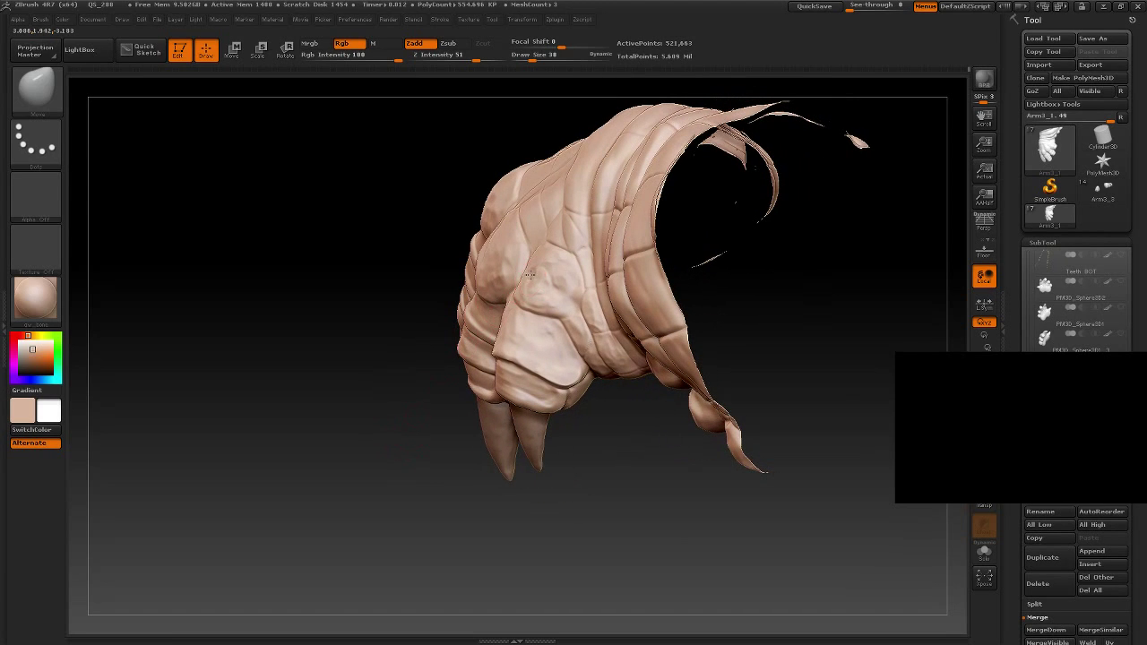
left_click_drag(602, 528, 596, 362)
left_click_drag(565, 317, 571, 276)
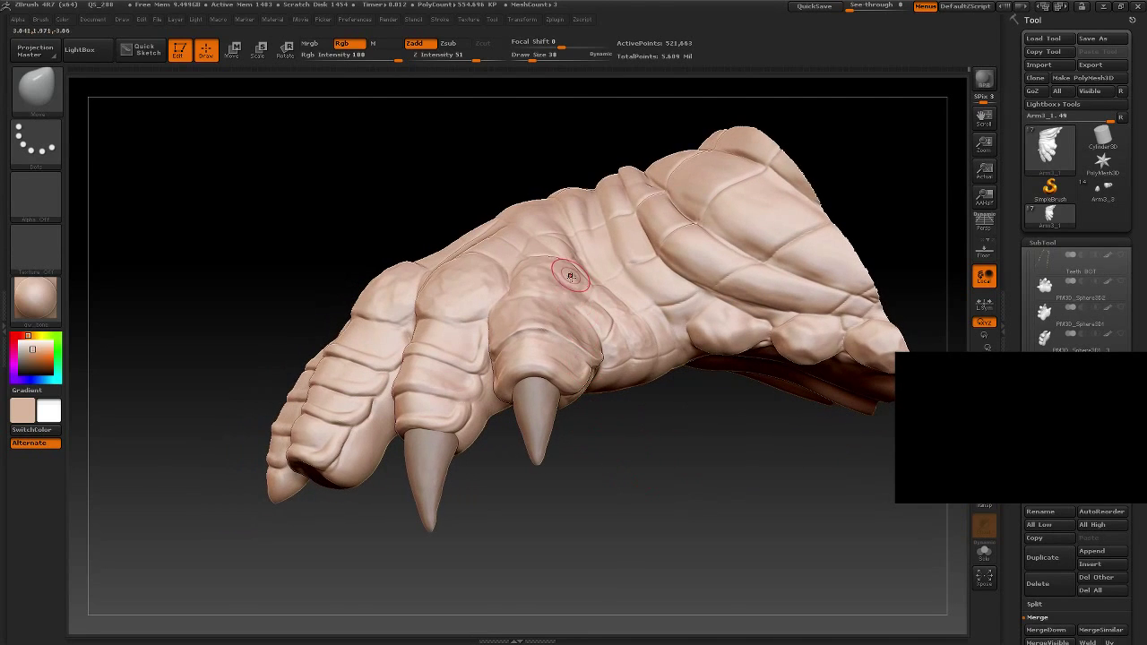
mouse_move(582, 483)
left_mouse_down()
mouse_move(591, 471)
mouse_move(643, 481)
mouse_move(575, 288)
left_mouse_up()
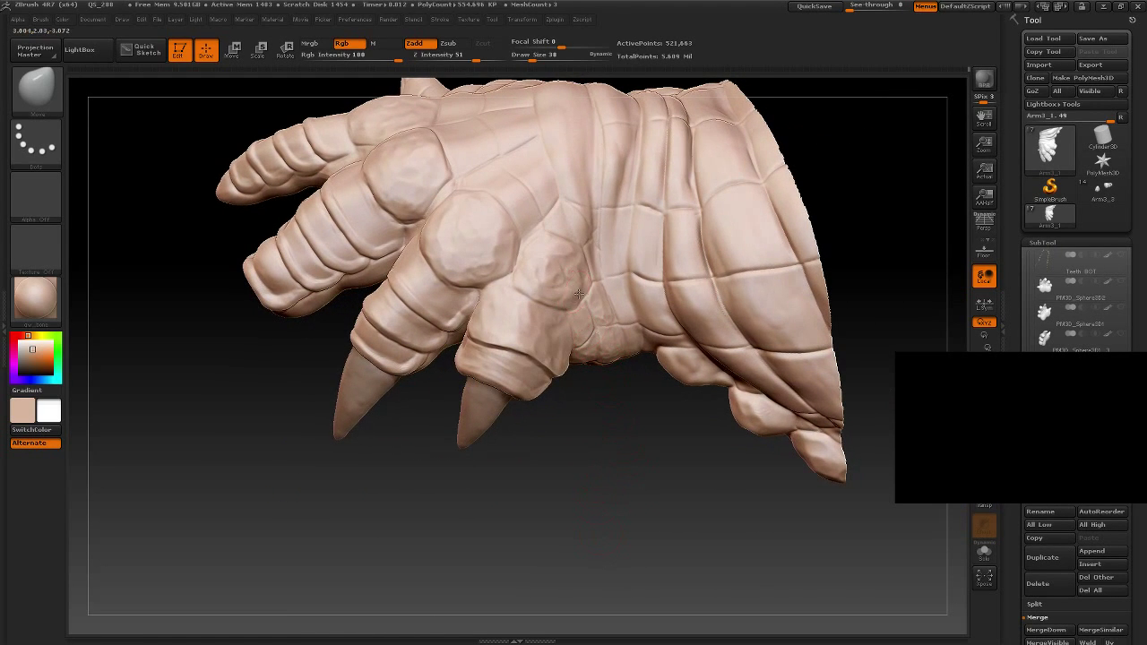
left_click_drag(591, 427, 564, 271)
mouse_move(537, 466)
left_mouse_down()
mouse_move(529, 479)
mouse_move(453, 453)
mouse_move(466, 418)
mouse_move(430, 436)
mouse_move(419, 388)
left_mouse_up()
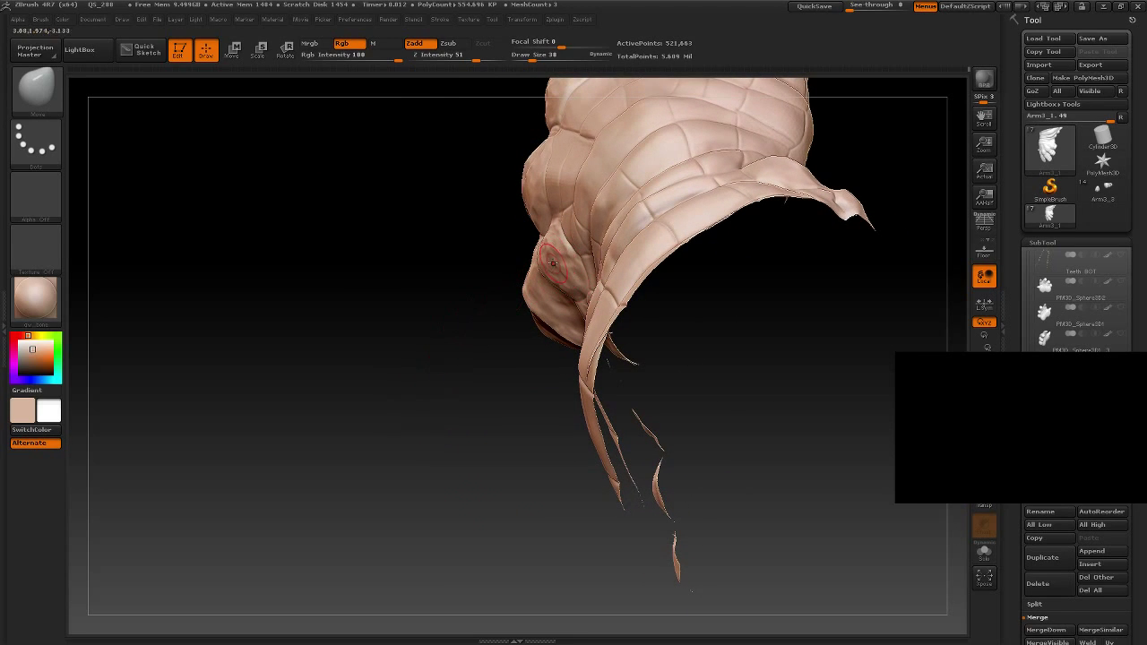
mouse_move(394, 445)
left_mouse_down()
mouse_move(461, 471)
mouse_move(397, 440)
mouse_move(374, 381)
mouse_move(390, 421)
mouse_move(446, 349)
left_mouse_up()
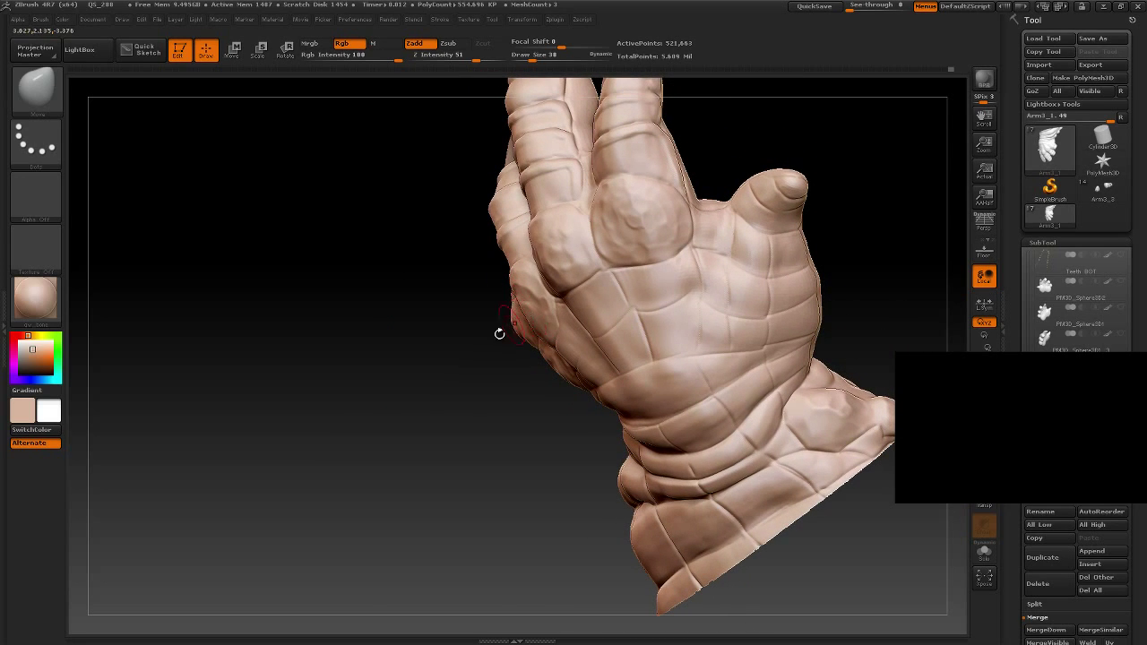
mouse_move(499, 333)
left_mouse_down()
mouse_move(499, 225)
mouse_move(503, 327)
left_mouse_up()
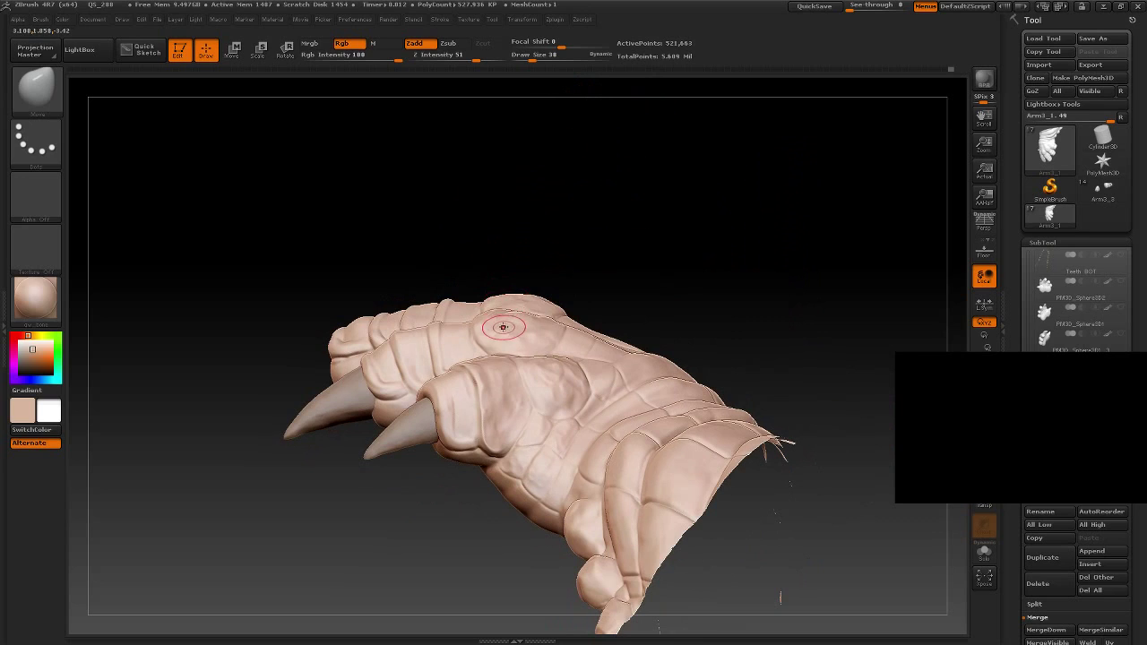
left_click_drag(633, 212, 585, 313)
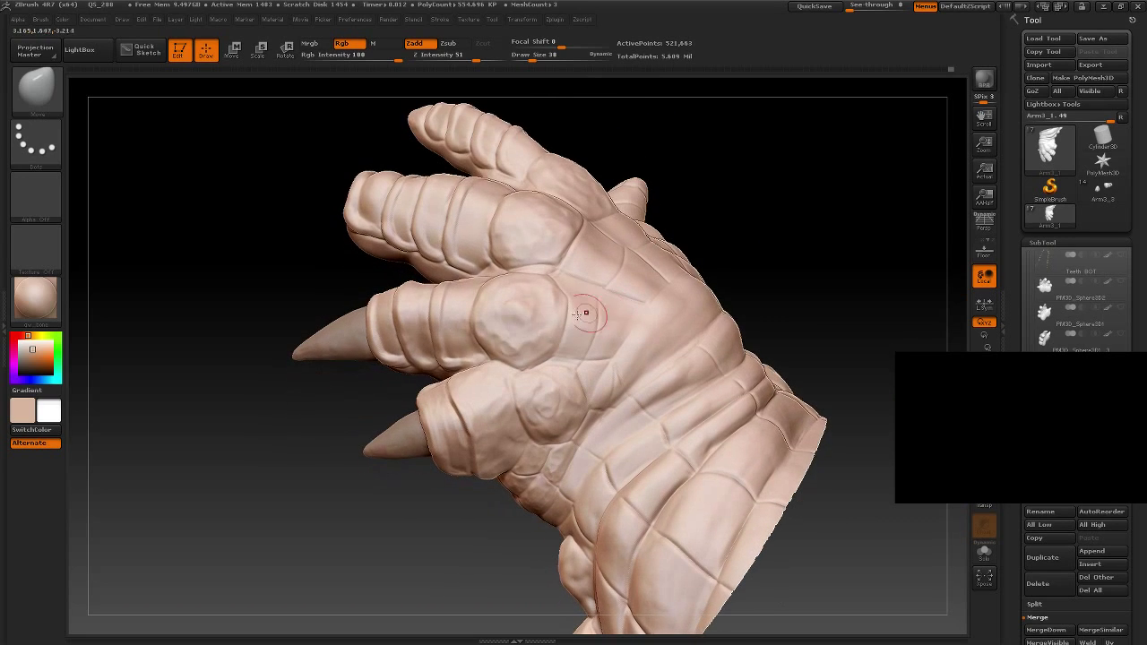
left_click_drag(744, 208, 686, 218)
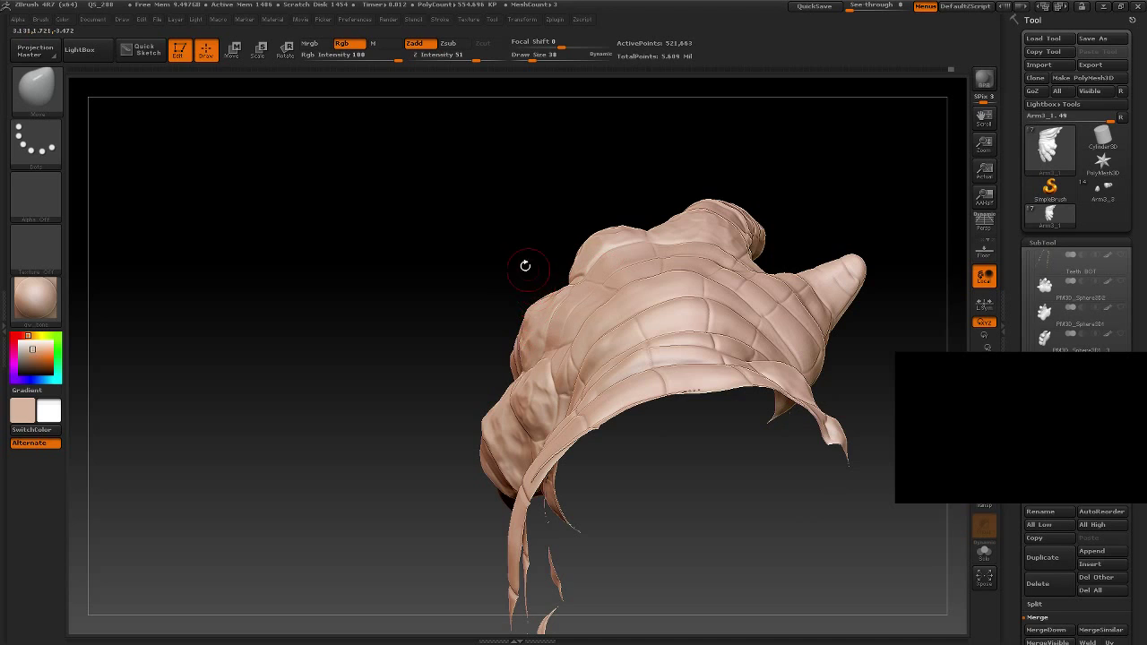
mouse_move(525, 265)
left_mouse_down()
mouse_move(487, 269)
mouse_move(557, 278)
left_mouse_up()
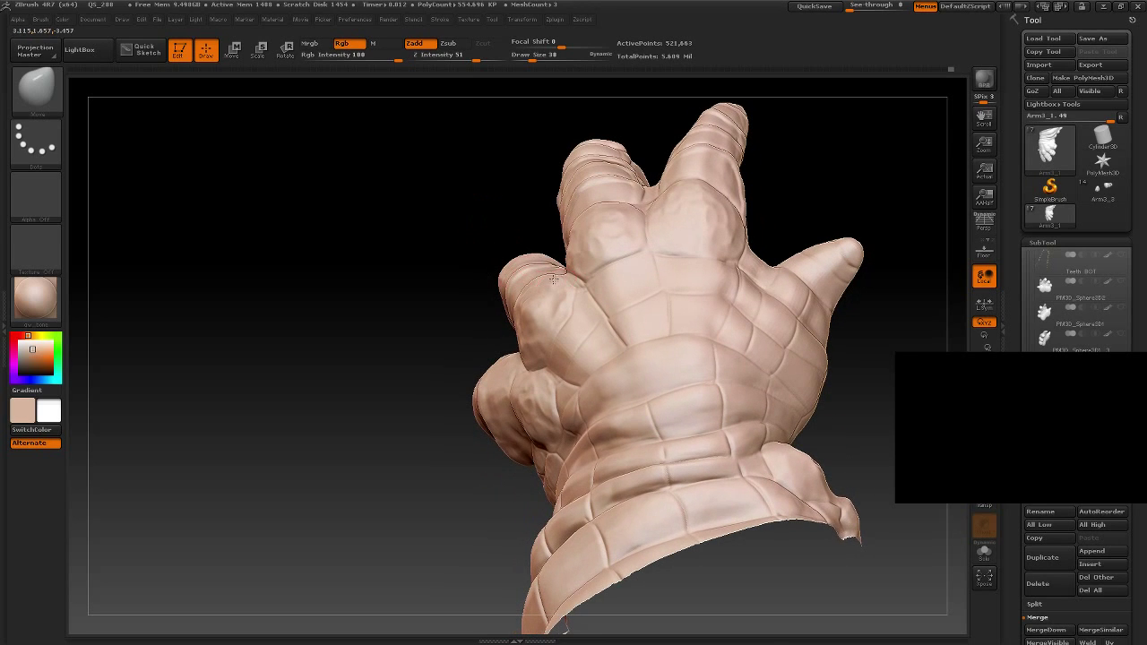
mouse_move(465, 166)
left_mouse_down()
mouse_move(801, 384)
mouse_move(737, 260)
left_mouse_up()
mouse_move(707, 315)
left_mouse_down()
mouse_move(699, 417)
mouse_move(727, 404)
mouse_move(722, 455)
mouse_move(711, 401)
mouse_move(678, 361)
mouse_move(669, 402)
mouse_move(687, 444)
mouse_move(704, 422)
mouse_move(707, 435)
left_mouse_up()
mouse_move(698, 437)
left_mouse_down()
mouse_move(783, 399)
mouse_move(674, 392)
mouse_move(404, 448)
mouse_move(435, 457)
left_mouse_up()
mouse_move(634, 462)
left_mouse_down()
mouse_move(617, 355)
mouse_move(627, 415)
mouse_move(688, 383)
mouse_move(679, 346)
mouse_move(596, 381)
mouse_move(448, 296)
left_mouse_up()
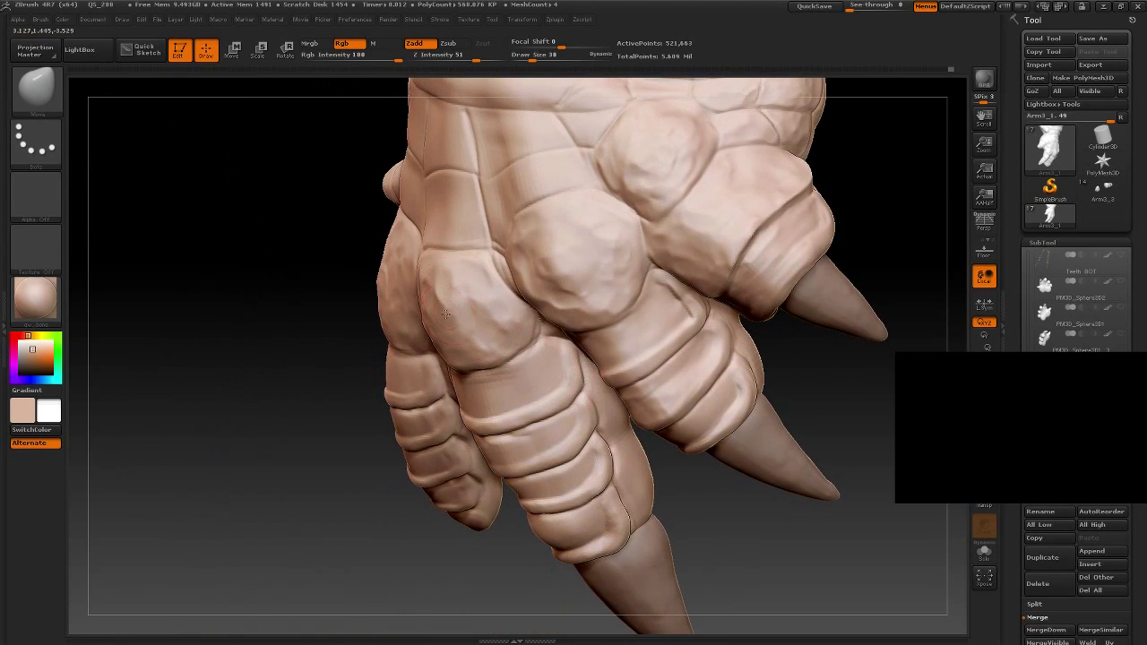
mouse_move(334, 275)
left_mouse_down()
mouse_move(320, 225)
mouse_move(230, 301)
mouse_move(199, 218)
left_mouse_up()
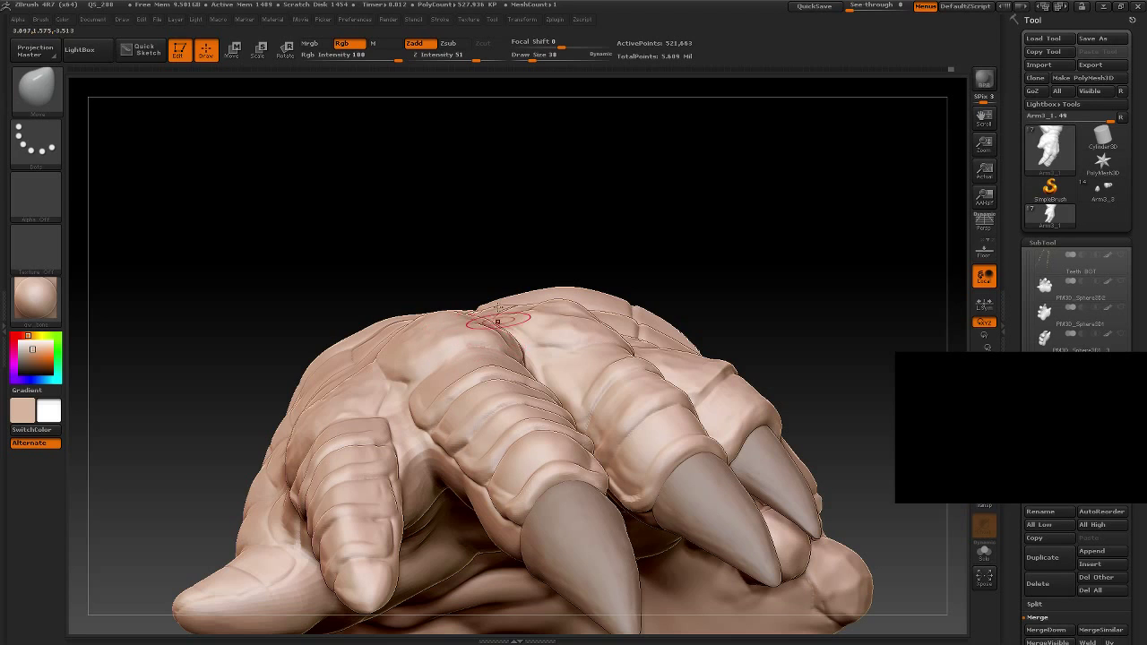
mouse_move(497, 320)
left_mouse_down()
mouse_move(486, 188)
mouse_move(512, 332)
left_mouse_up()
mouse_move(524, 224)
left_mouse_down()
mouse_move(510, 234)
mouse_move(499, 300)
left_mouse_up()
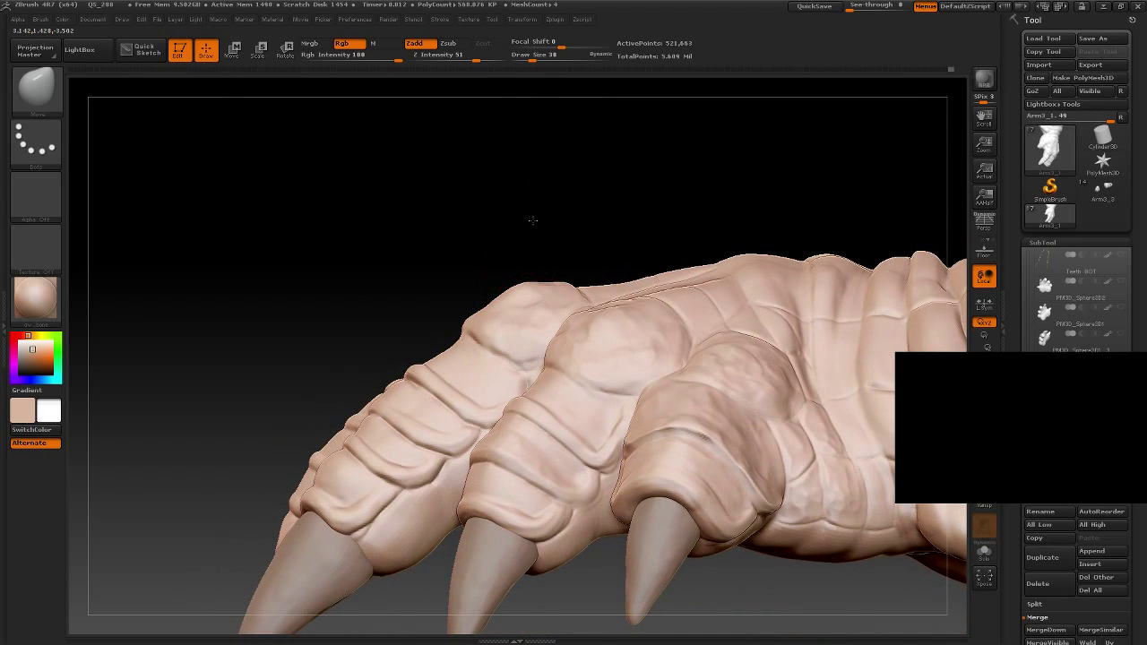
mouse_move(532, 219)
left_mouse_down()
mouse_move(609, 215)
mouse_move(557, 288)
mouse_move(707, 223)
mouse_move(681, 189)
mouse_move(553, 162)
mouse_move(660, 281)
mouse_move(661, 350)
mouse_move(599, 264)
mouse_move(576, 304)
left_mouse_up()
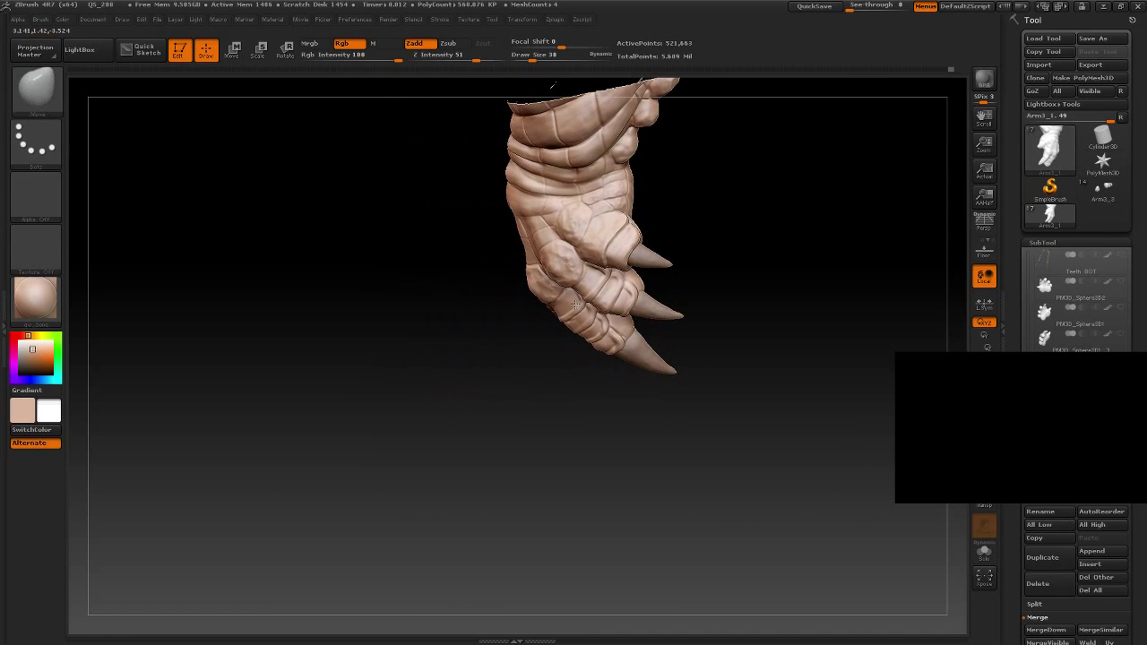
mouse_move(461, 357)
left_mouse_down()
mouse_move(457, 368)
mouse_move(439, 286)
mouse_move(505, 220)
left_mouse_up()
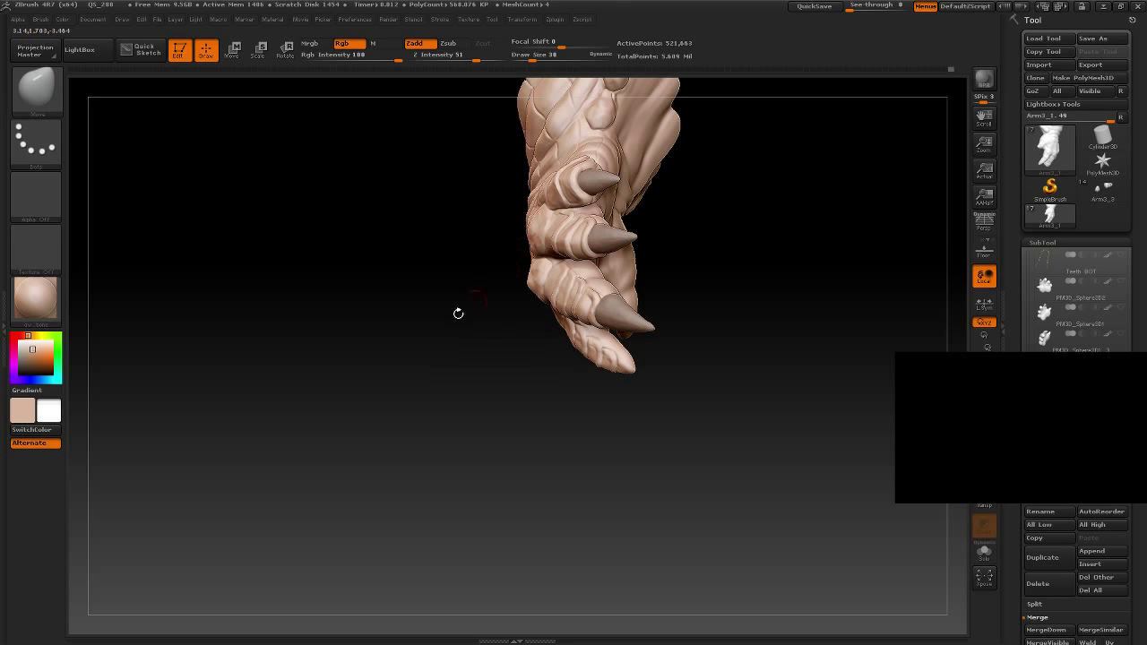
mouse_move(458, 313)
left_mouse_down()
mouse_move(423, 361)
mouse_move(430, 391)
mouse_move(448, 377)
mouse_move(458, 404)
mouse_move(408, 233)
mouse_move(660, 236)
mouse_move(686, 174)
mouse_move(707, 184)
left_mouse_up()
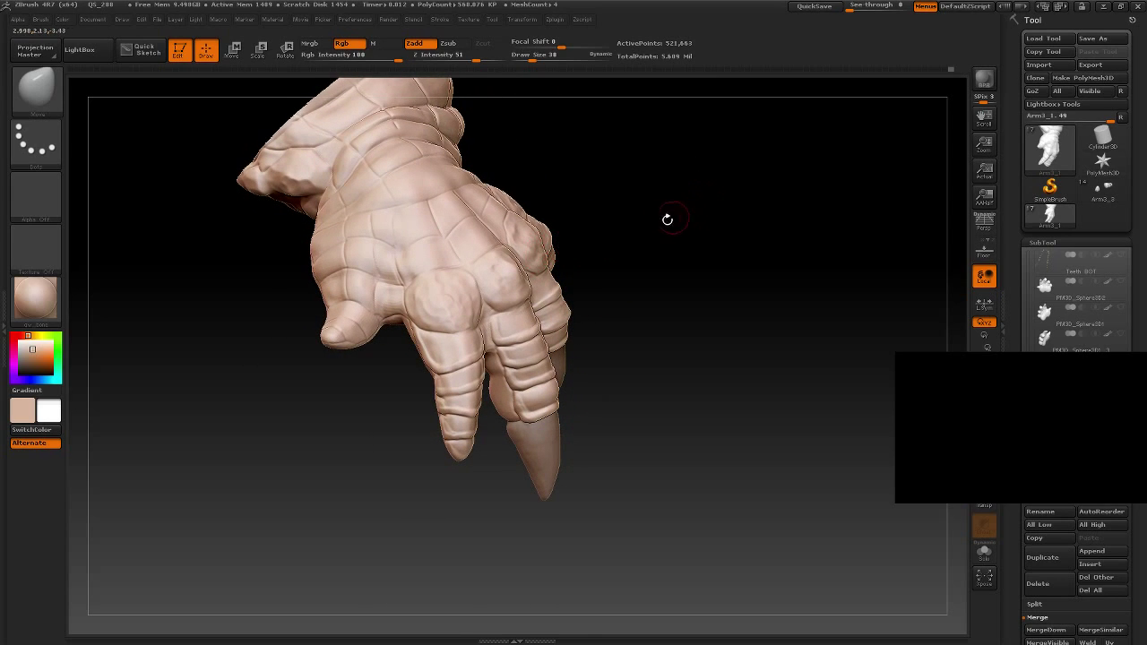
mouse_move(577, 276)
left_mouse_down()
mouse_move(628, 233)
mouse_move(562, 236)
left_mouse_up()
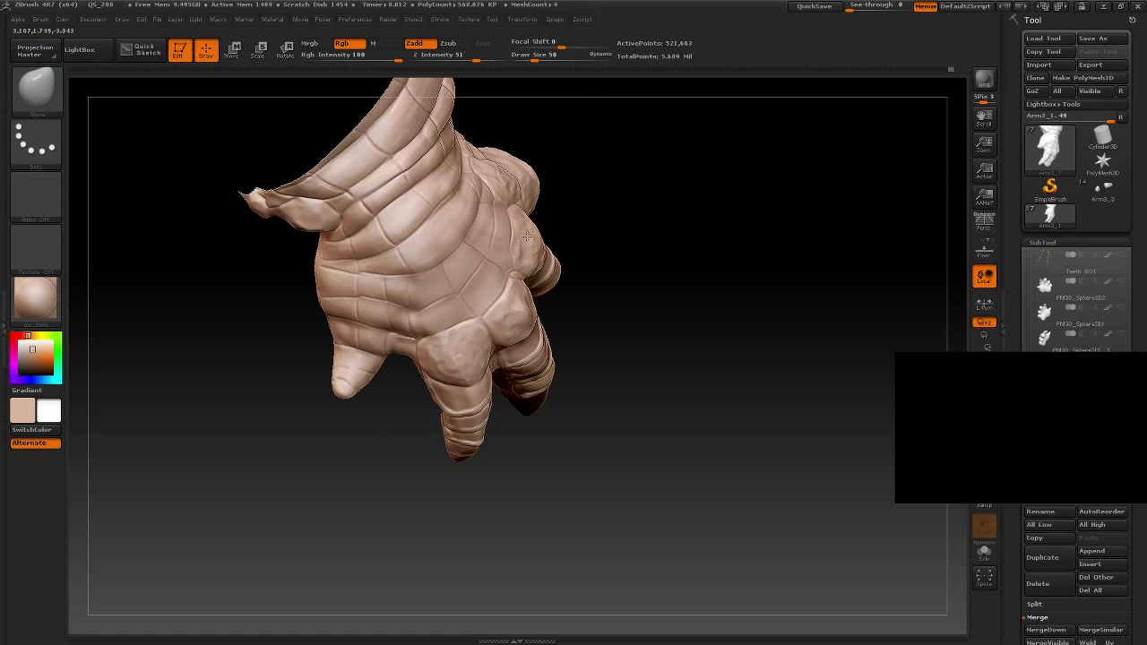
mouse_move(676, 235)
left_mouse_down()
mouse_move(707, 266)
mouse_move(762, 254)
mouse_move(797, 356)
mouse_move(693, 224)
mouse_move(651, 348)
mouse_move(643, 322)
mouse_move(610, 330)
left_mouse_up()
key("f")
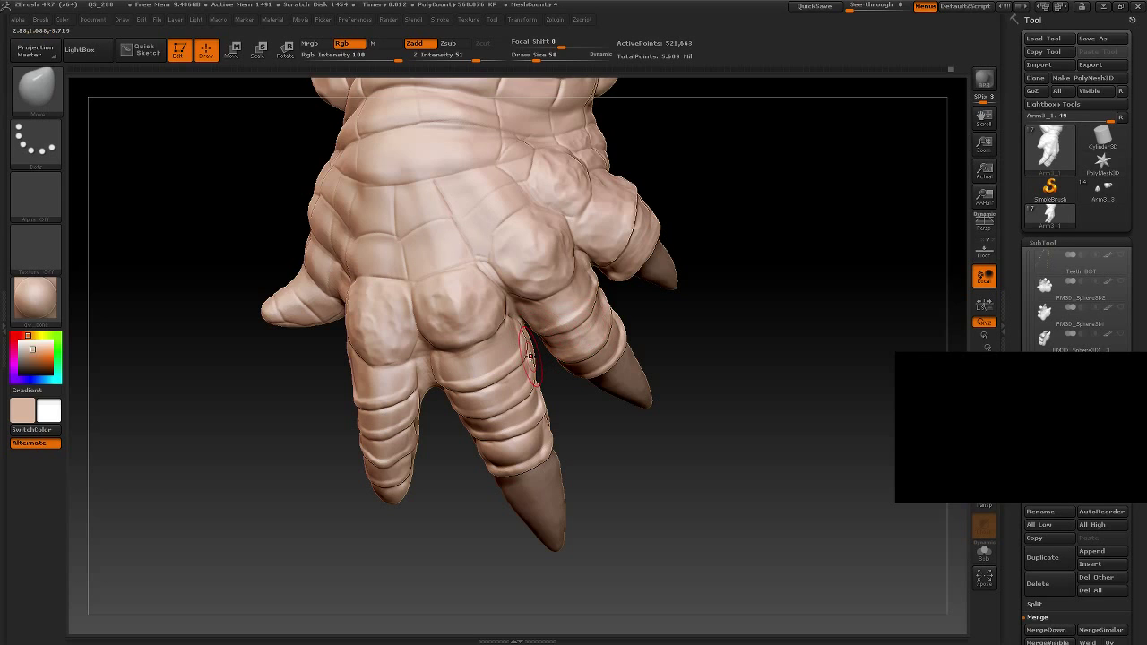
mouse_move(784, 321)
left_mouse_down()
mouse_move(812, 317)
mouse_move(697, 261)
mouse_move(717, 261)
mouse_move(679, 353)
mouse_move(720, 274)
mouse_move(640, 302)
left_mouse_up()
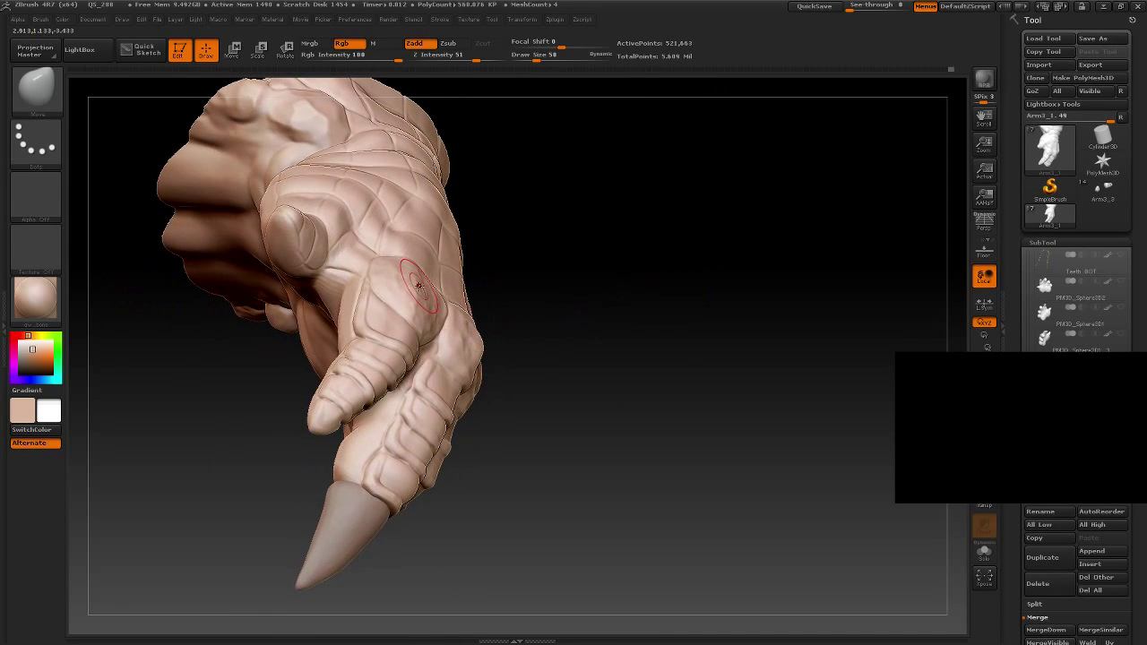
mouse_move(422, 280)
left_mouse_down()
mouse_move(686, 341)
mouse_move(421, 327)
mouse_move(409, 425)
mouse_move(431, 437)
mouse_move(433, 284)
left_mouse_up()
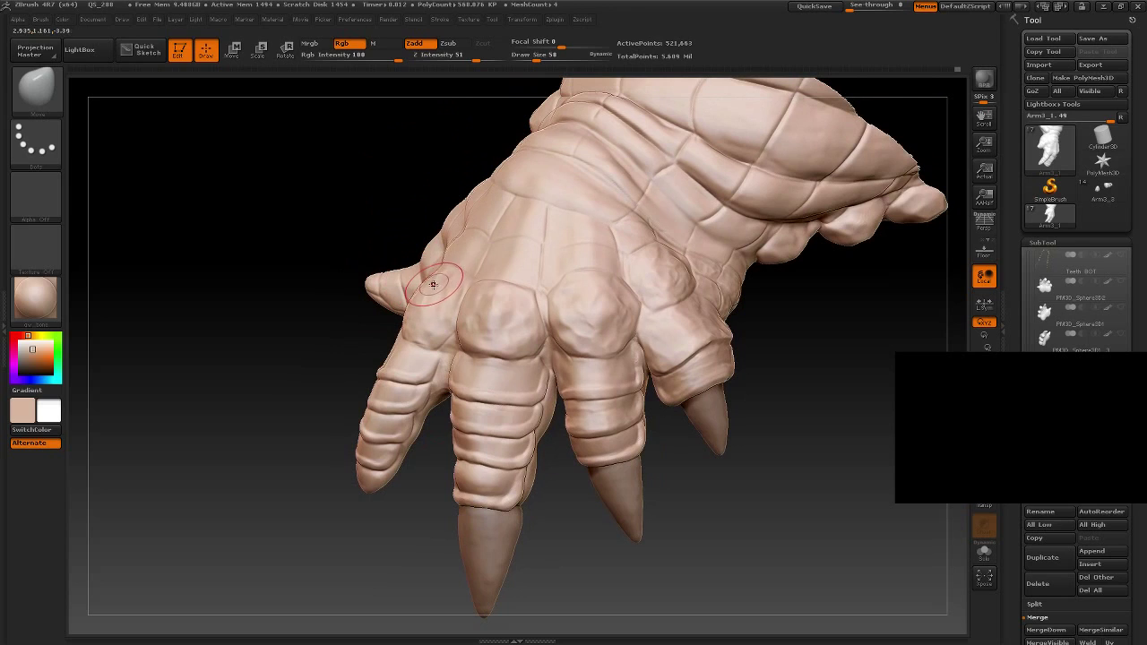
mouse_move(332, 287)
left_mouse_down()
mouse_move(289, 281)
mouse_move(311, 420)
left_mouse_up()
mouse_move(373, 398)
left_mouse_down()
mouse_move(346, 403)
mouse_move(434, 308)
left_mouse_up()
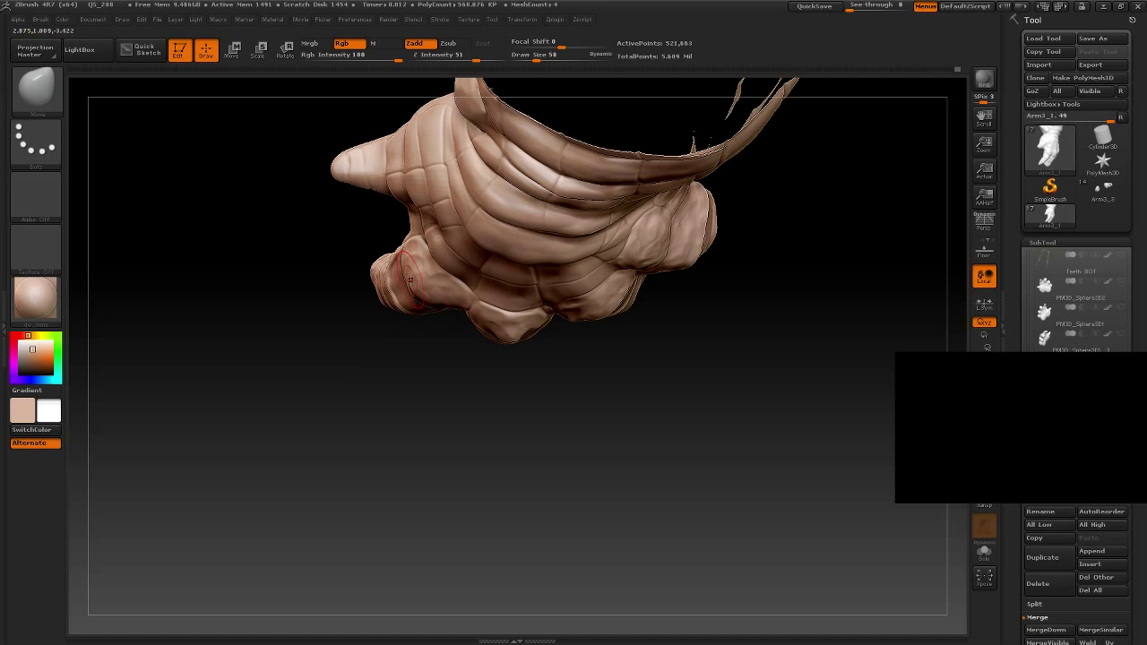
left_click_drag(424, 372, 433, 309)
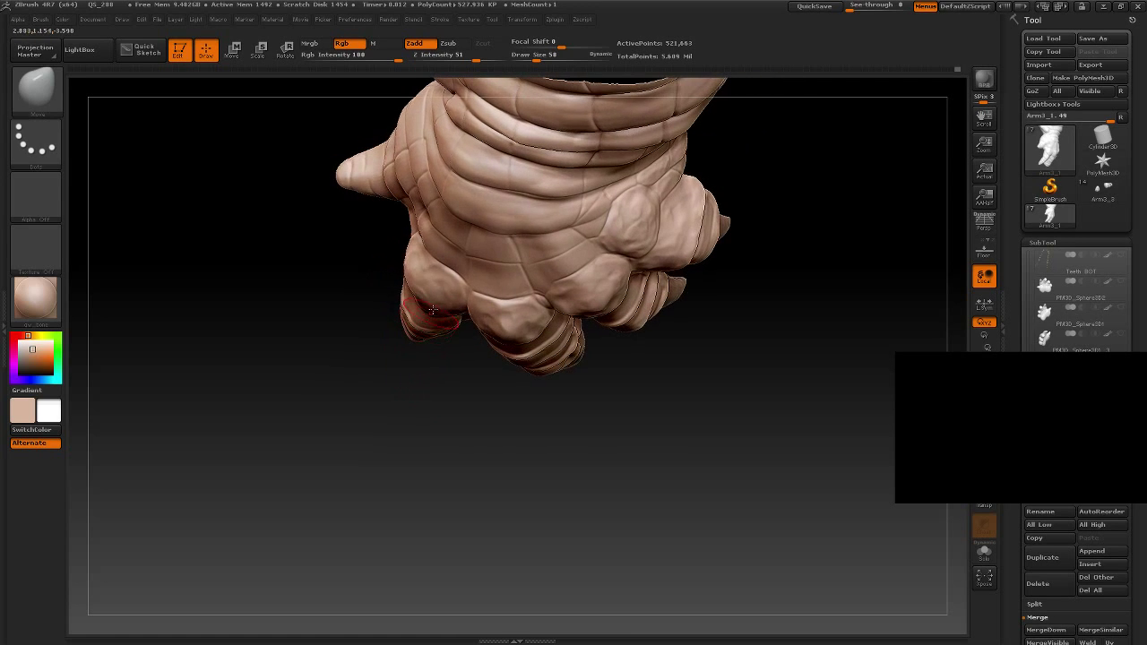
mouse_move(434, 426)
left_mouse_down()
mouse_move(421, 489)
mouse_move(451, 225)
mouse_move(436, 307)
left_mouse_up()
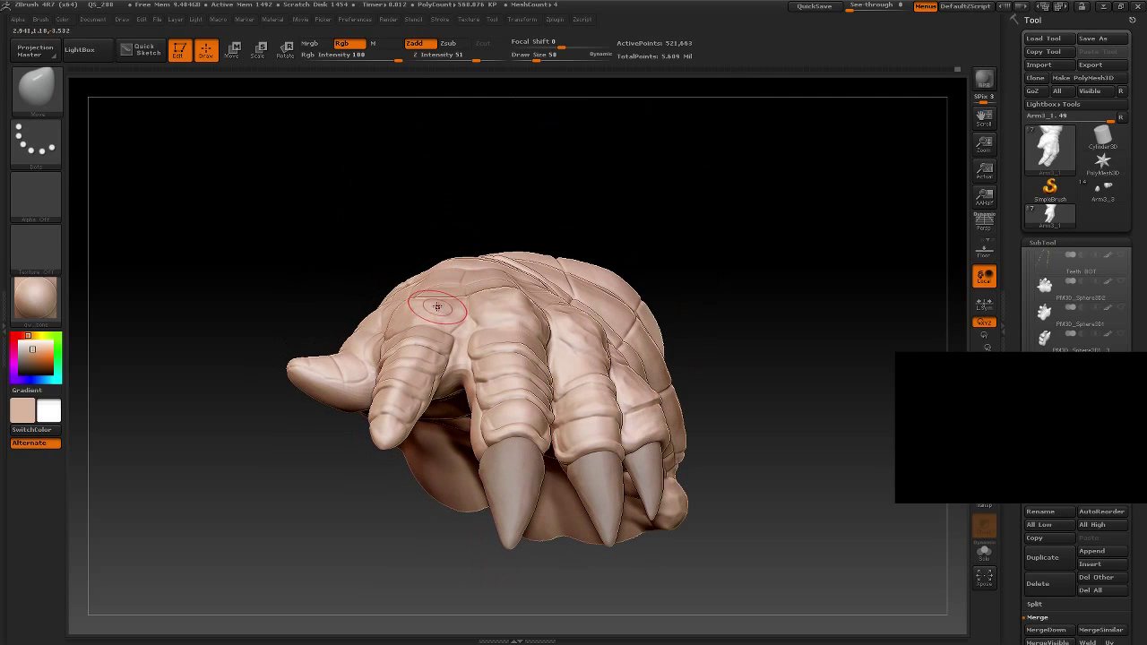
mouse_move(418, 187)
left_mouse_down()
mouse_move(427, 164)
mouse_move(425, 264)
mouse_move(637, 296)
mouse_move(640, 359)
mouse_move(671, 254)
mouse_move(668, 266)
left_mouse_up()
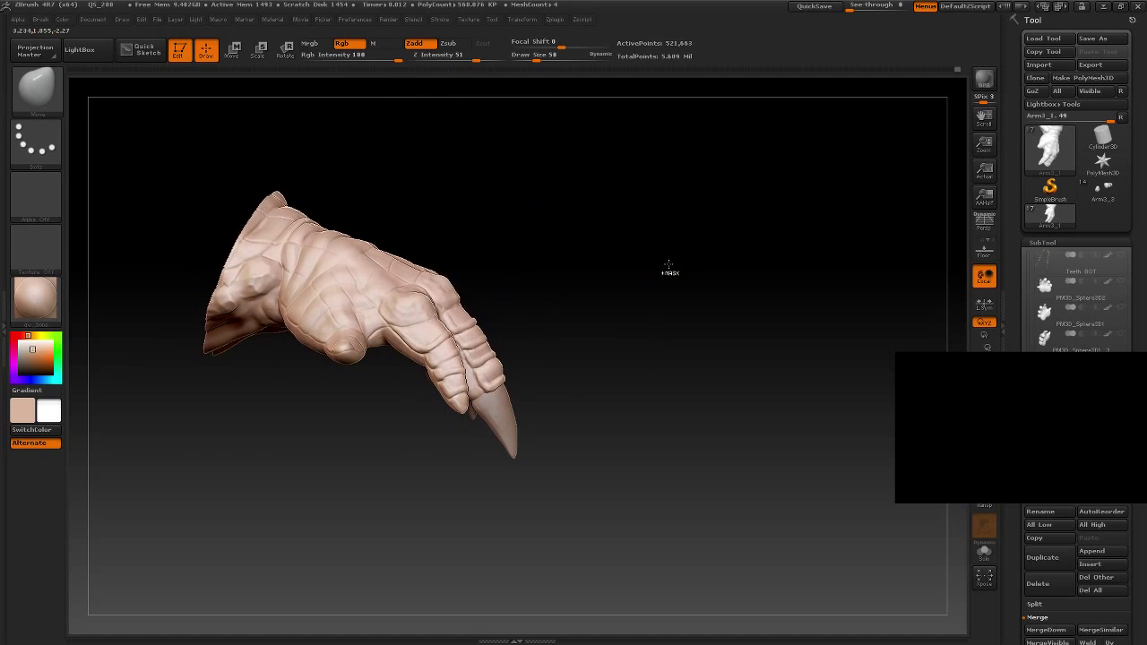
mouse_move(684, 228)
left_mouse_down()
mouse_move(596, 377)
mouse_move(413, 320)
left_mouse_up()
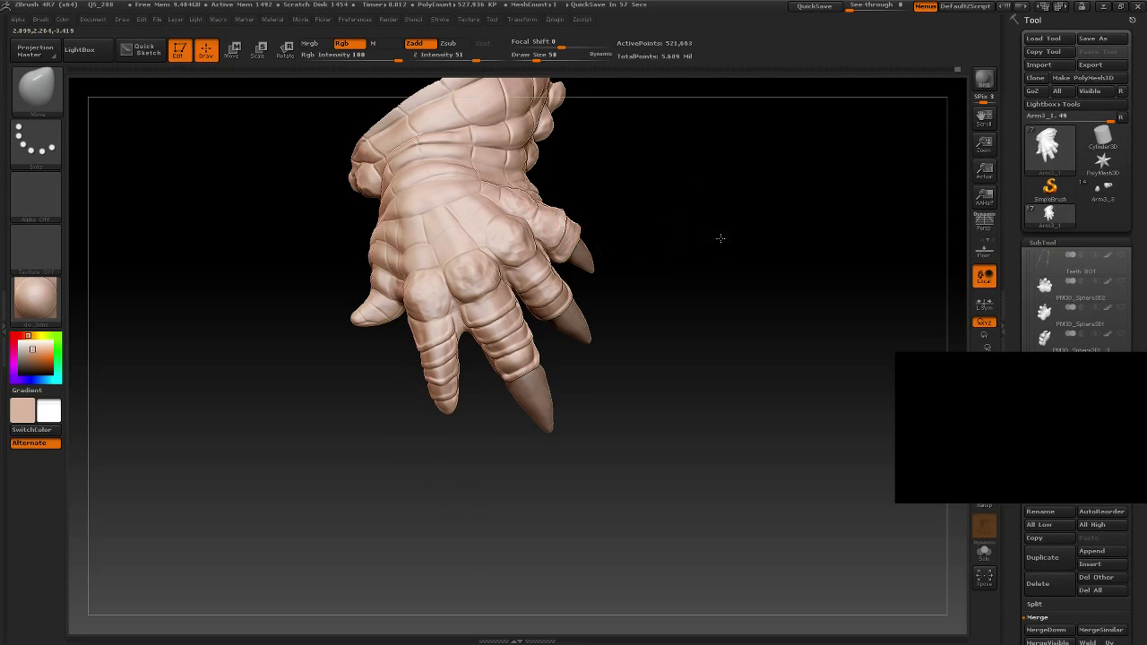
mouse_move(719, 239)
left_mouse_down()
mouse_move(691, 251)
mouse_move(704, 302)
mouse_move(697, 281)
mouse_move(687, 293)
mouse_move(673, 284)
mouse_move(691, 277)
mouse_move(737, 294)
mouse_move(761, 271)
mouse_move(750, 310)
mouse_move(697, 317)
mouse_move(681, 307)
mouse_move(835, 182)
mouse_move(735, 264)
mouse_move(725, 259)
left_mouse_up()
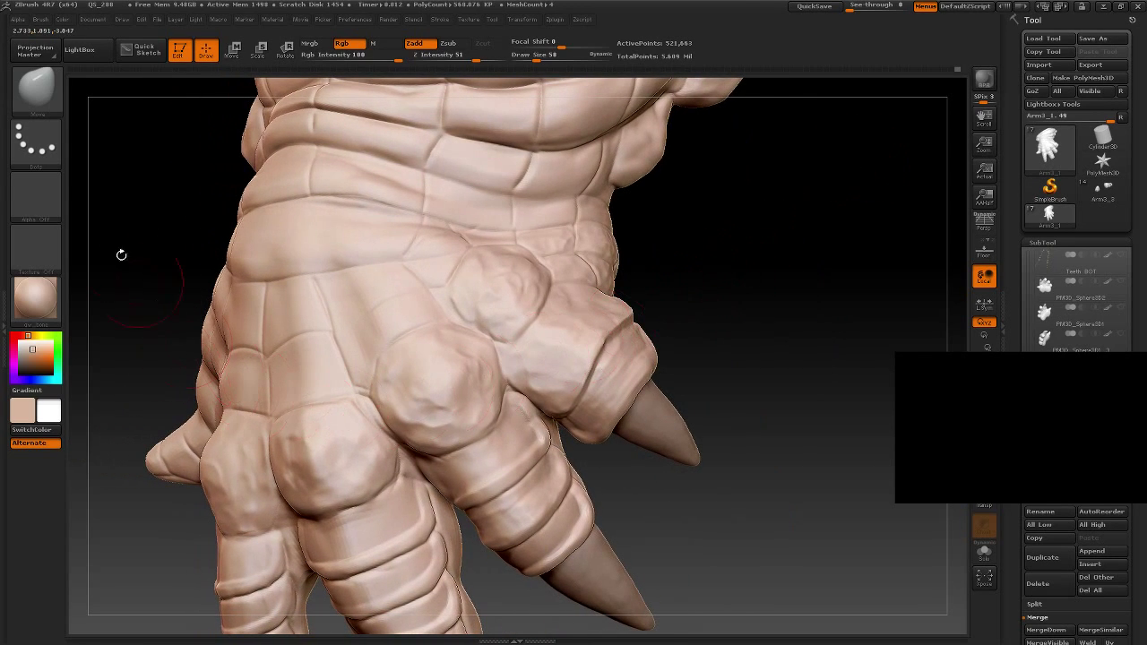
Step: Switch to the Clay brush with a smaller size and build up ridges on the outer knuckle
left_click(36, 87)
left_click(86, 97)
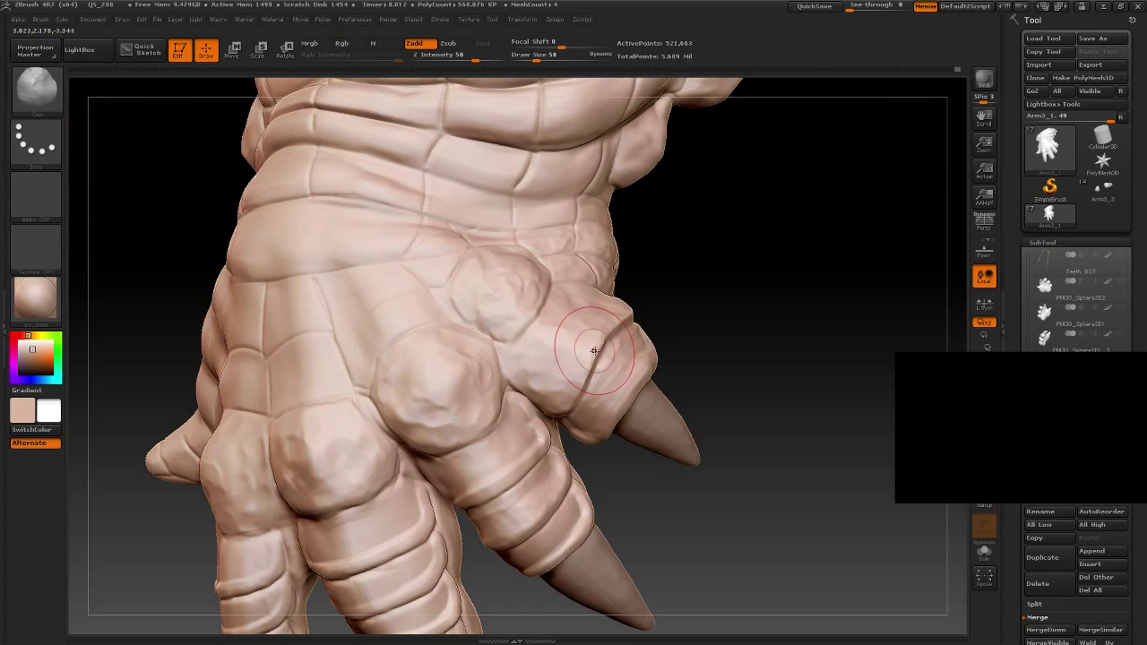
key("bracketleft")
left_click_drag(594, 341, 599, 366)
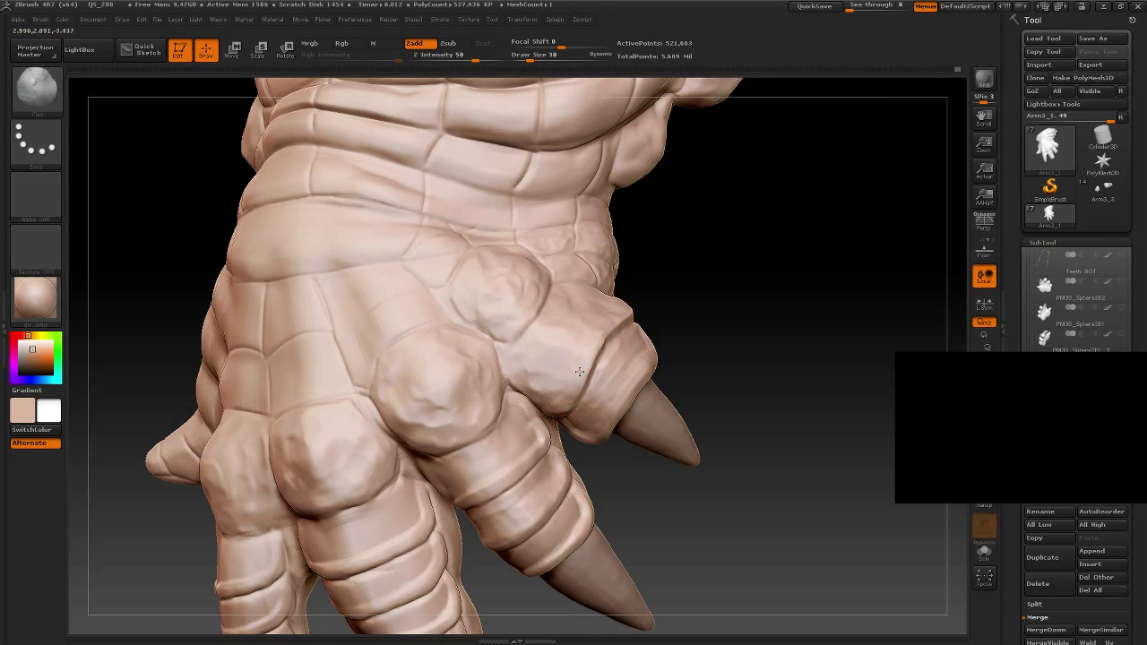
Step: Carve a groove along the crease between scales on the back of the hand, then reduce brush size
mouse_move(671, 287)
left_mouse_down()
mouse_move(707, 315)
mouse_move(690, 323)
mouse_move(707, 292)
left_mouse_up()
mouse_move(778, 327)
left_mouse_down()
mouse_move(819, 242)
mouse_move(741, 335)
mouse_move(791, 320)
mouse_move(761, 253)
mouse_move(737, 331)
mouse_move(781, 320)
mouse_move(762, 312)
mouse_move(794, 295)
mouse_move(726, 309)
left_mouse_up()
mouse_move(449, 333)
left_mouse_down()
mouse_move(455, 370)
mouse_move(484, 351)
left_mouse_up()
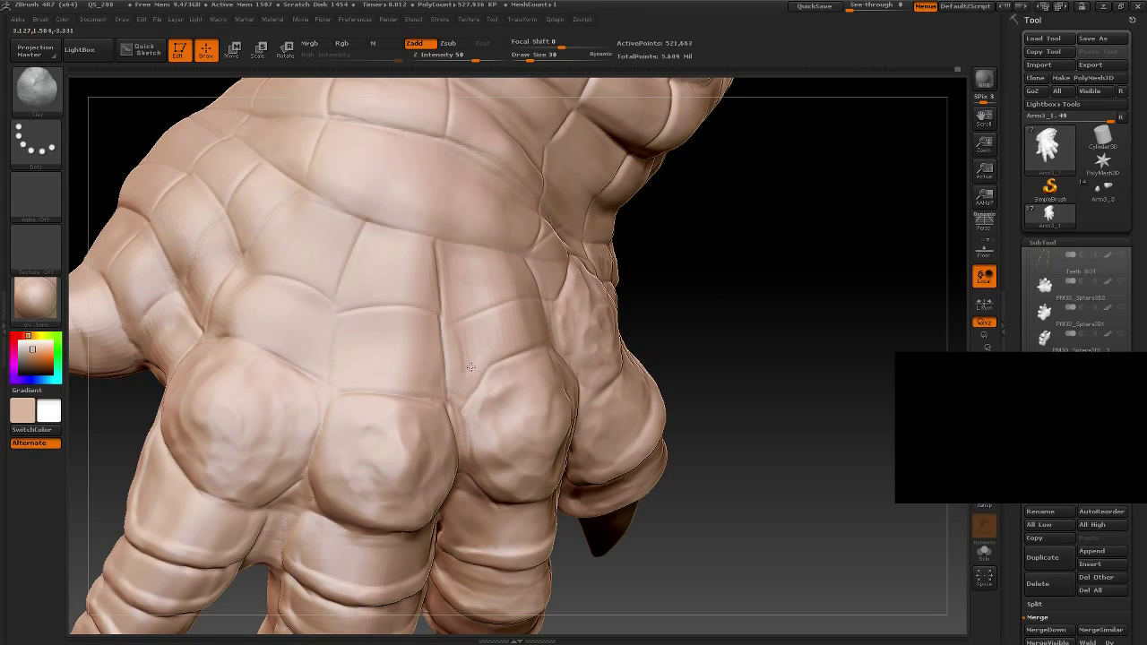
left_click_drag(747, 279, 735, 309)
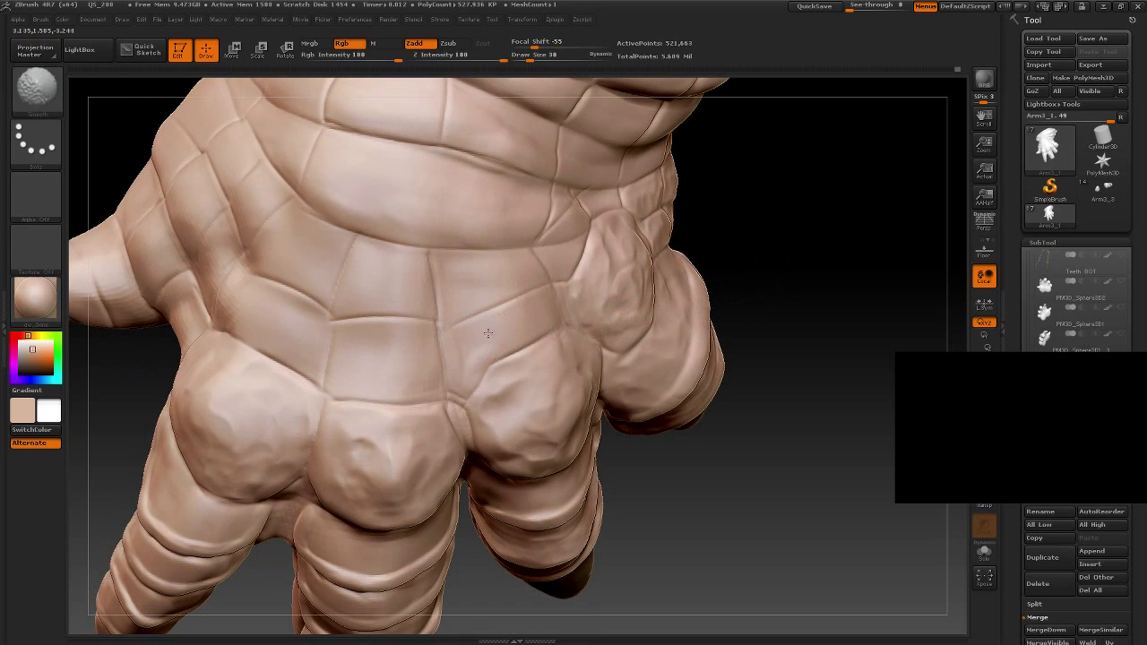
left_click_drag(827, 295, 545, 302)
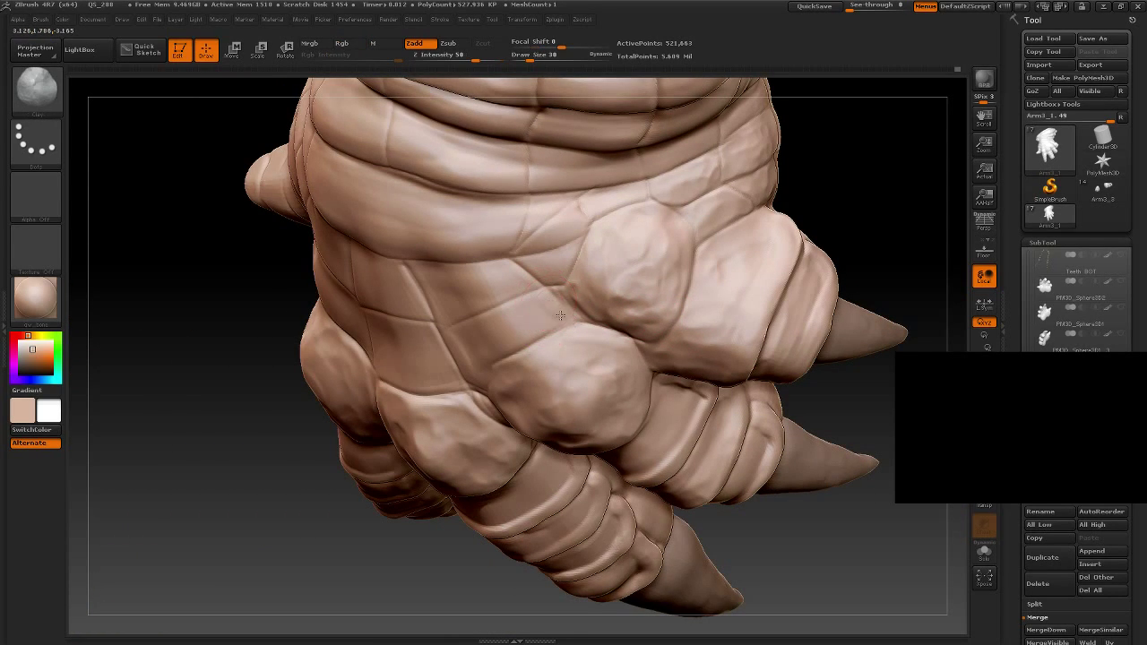
key("bracketleft")
left_click_drag(289, 535, 344, 429)
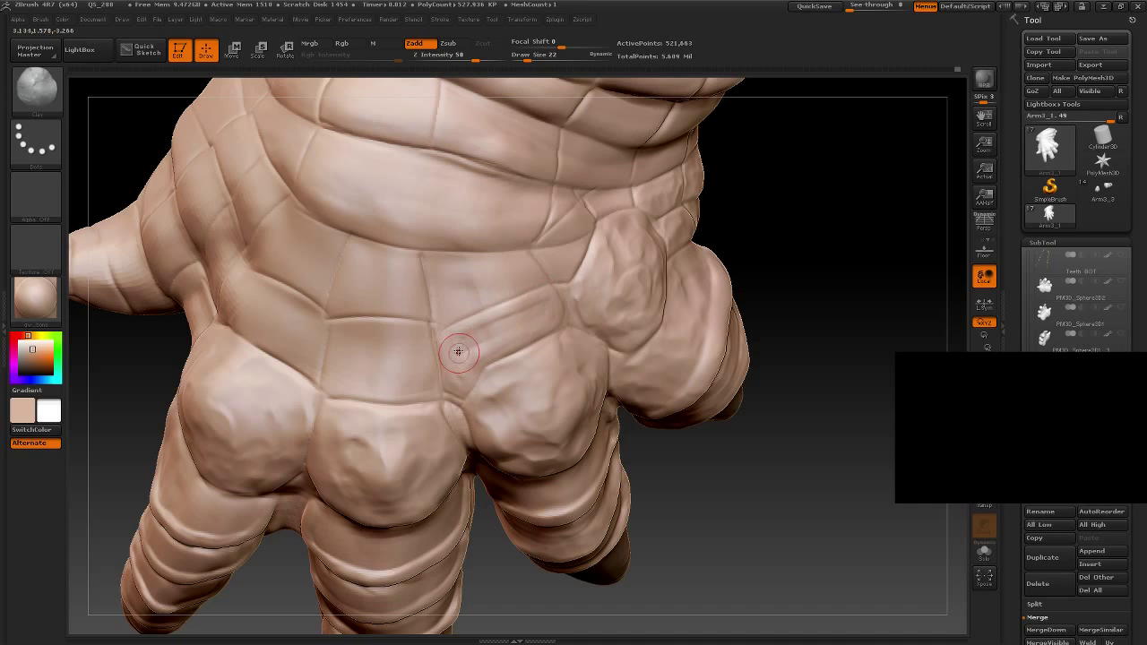
Step: Roughen the back-of-hand scales with short strokes and deepen the crease and dimple near the knuckles
mouse_move(460, 349)
left_mouse_down()
mouse_move(453, 327)
mouse_move(548, 300)
left_mouse_up()
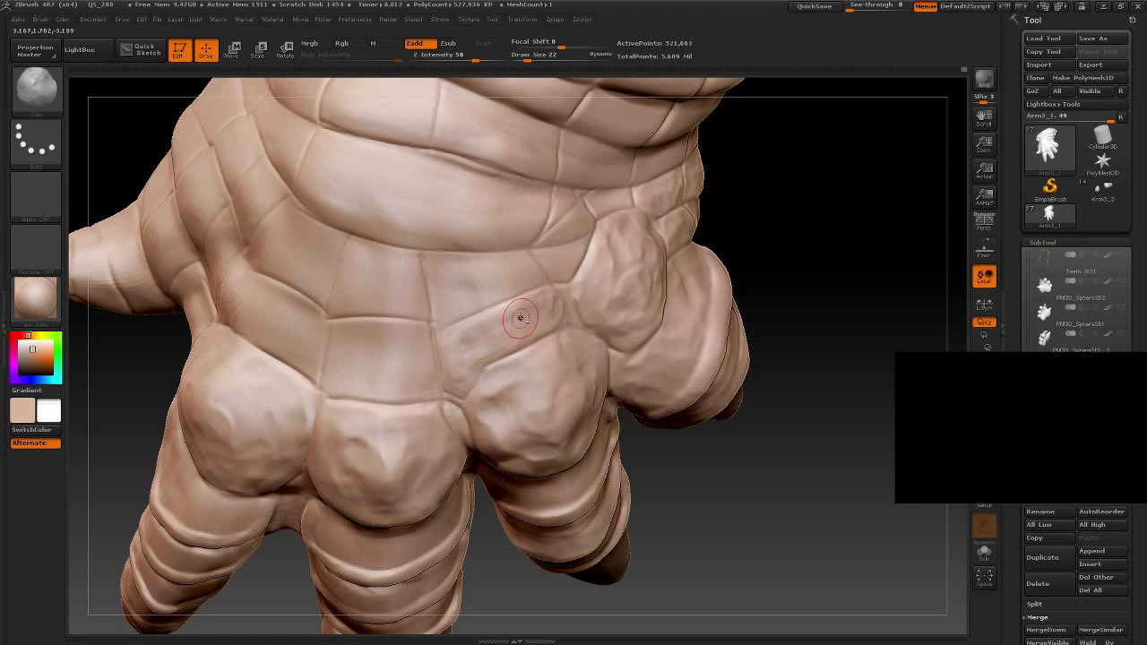
left_click_drag(520, 313, 491, 301)
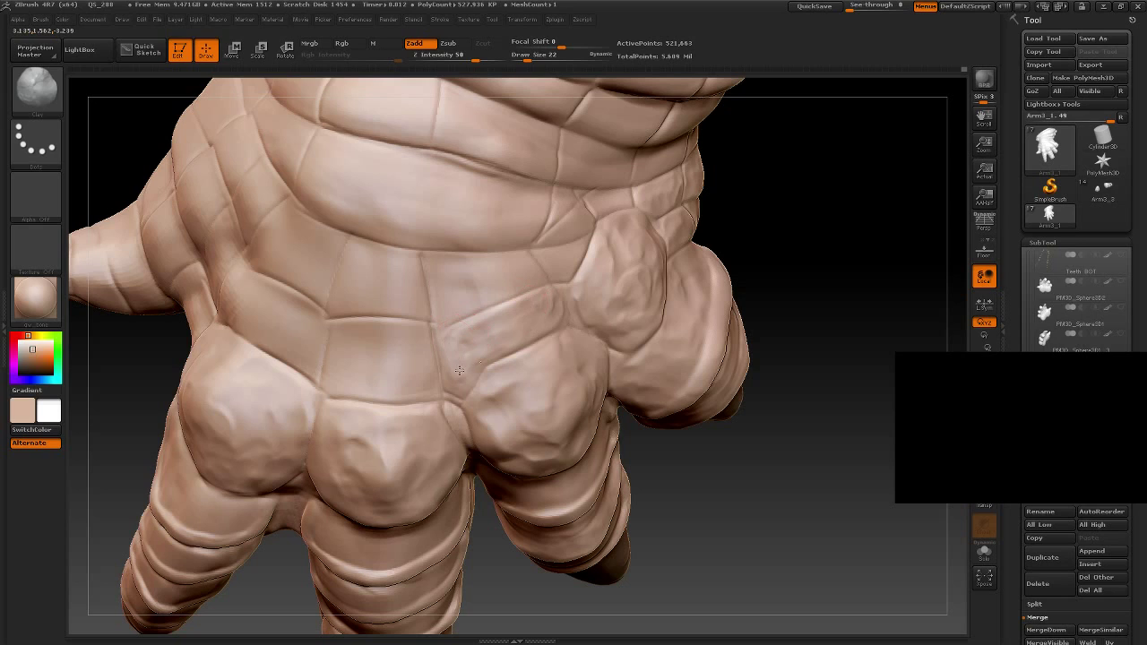
left_click_drag(464, 349, 468, 320)
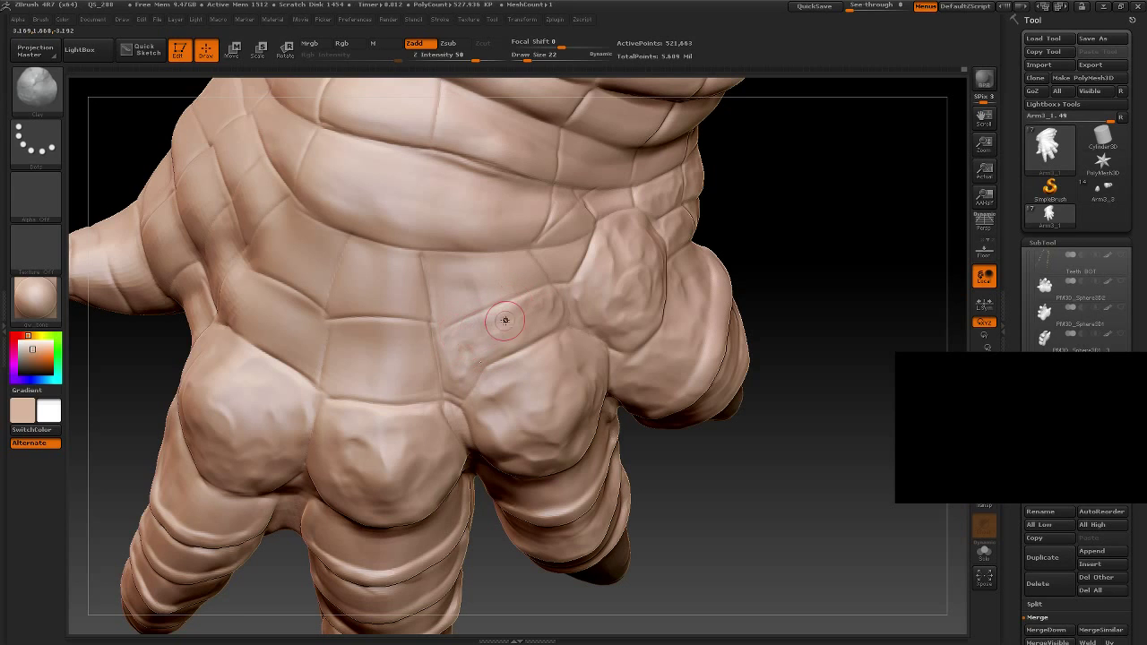
left_click_drag(699, 443, 709, 458)
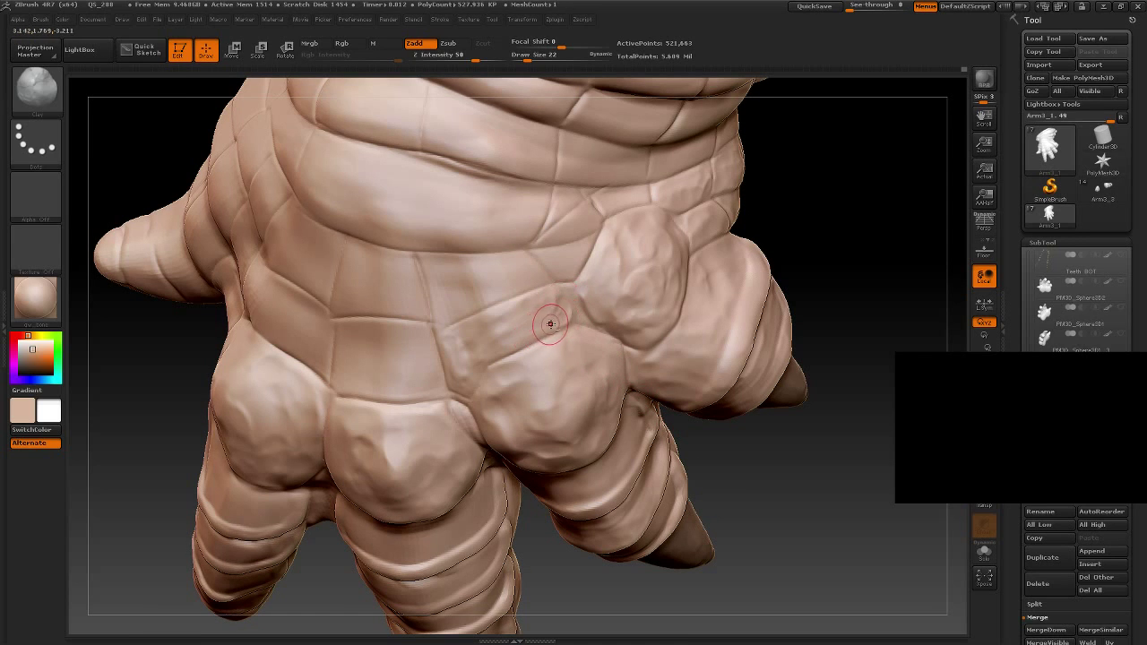
left_click_drag(817, 510, 748, 388)
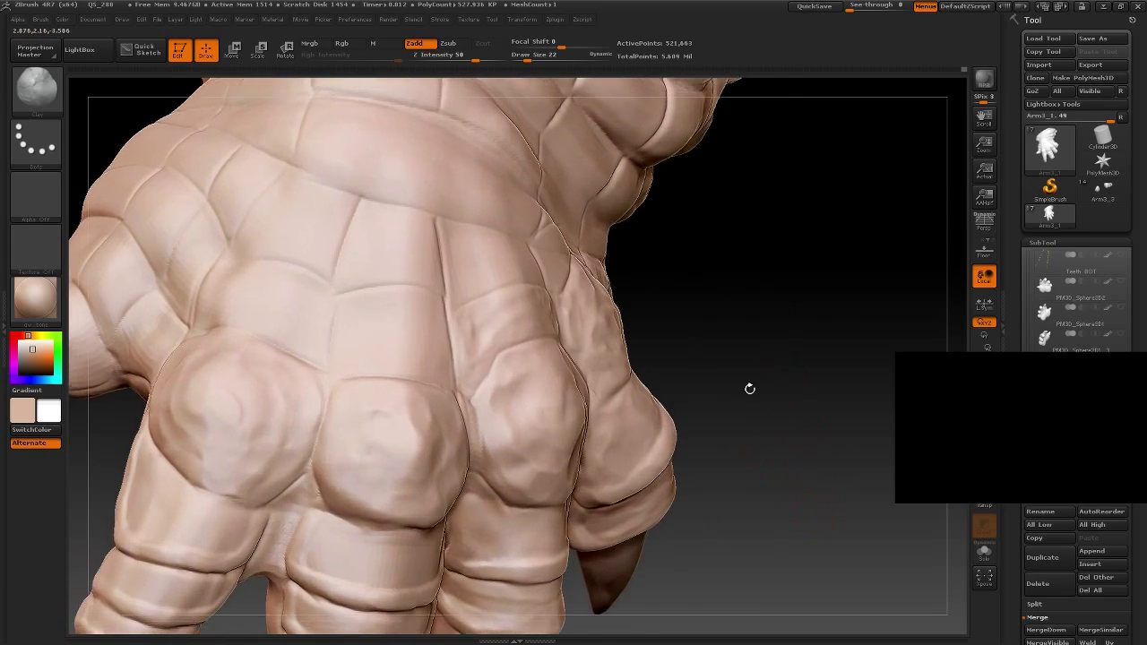
left_click_drag(492, 363, 472, 357)
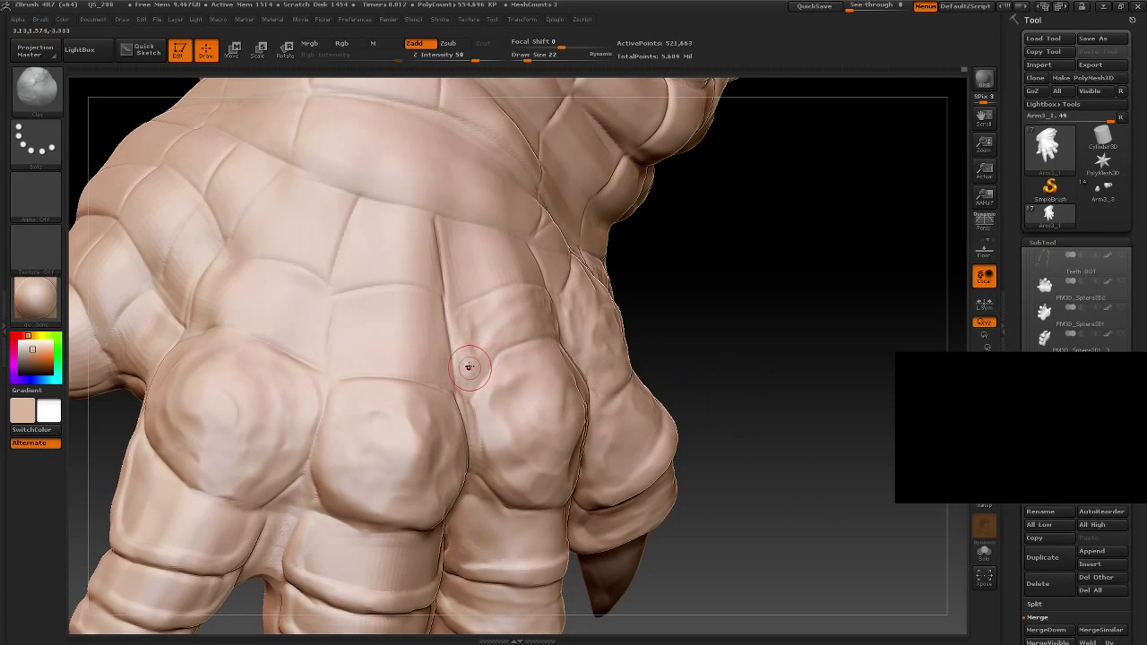
left_click_drag(479, 348, 465, 331)
Step: Carve a groove across the back-of-hand scale plate, then switch to Smooth with Shift
left_click_drag(855, 366, 835, 389)
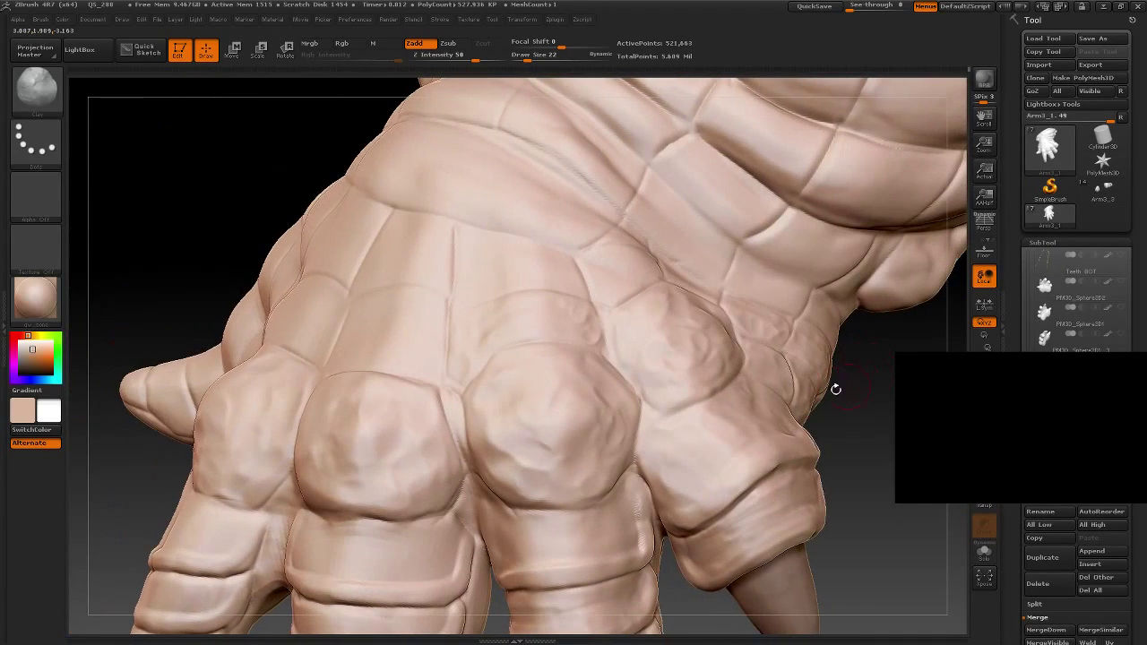
mouse_move(296, 188)
left_mouse_down()
mouse_move(268, 141)
mouse_move(243, 135)
mouse_move(250, 211)
left_mouse_up()
left_click_drag(688, 505, 460, 400, "alt")
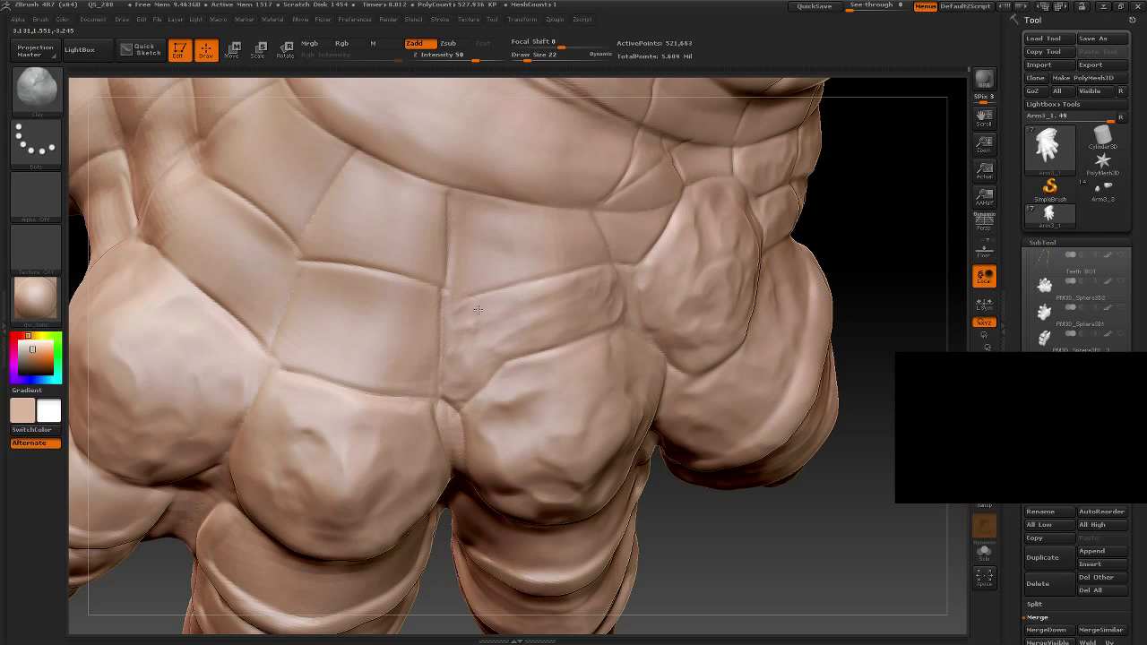
mouse_move(857, 513)
left_mouse_down("alt")
mouse_move(807, 469)
mouse_move(819, 422)
left_mouse_up("alt")
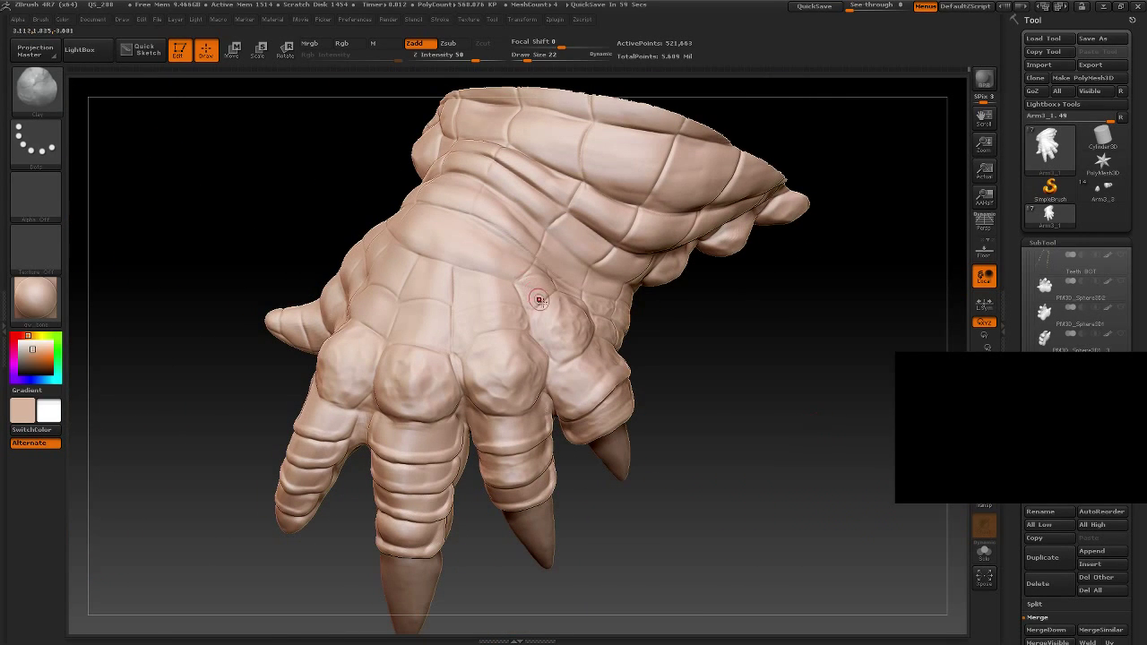
mouse_move(714, 333)
left_mouse_down()
mouse_move(750, 350)
mouse_move(588, 267)
mouse_move(622, 308)
mouse_move(702, 217)
mouse_move(377, 350)
left_mouse_up()
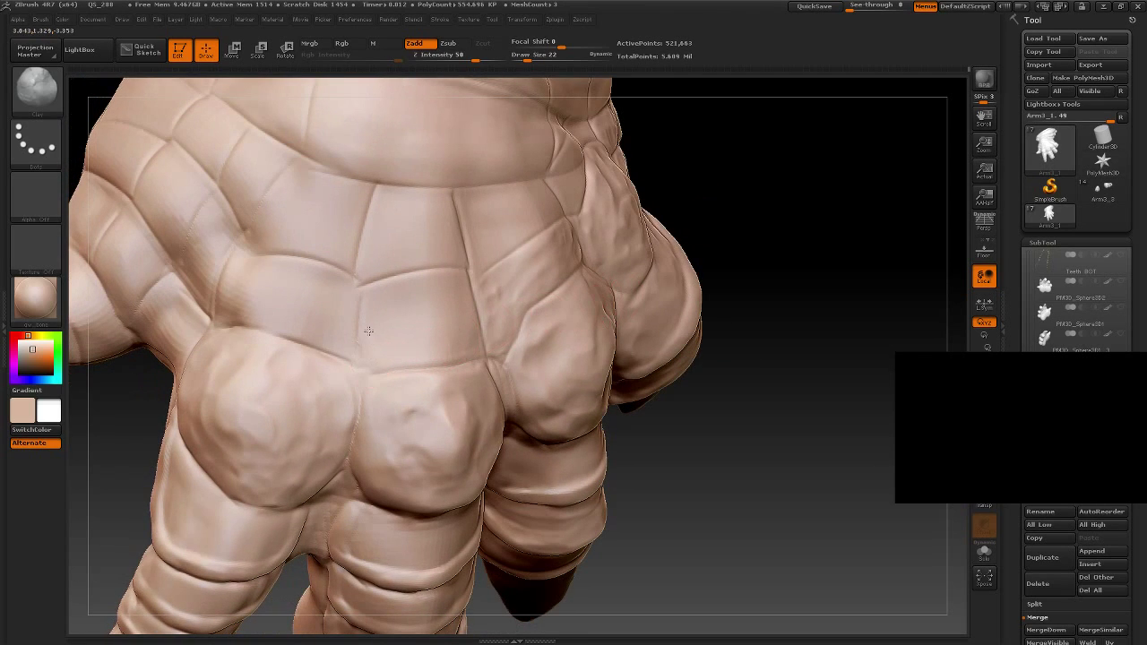
left_click_drag(435, 281, 421, 283)
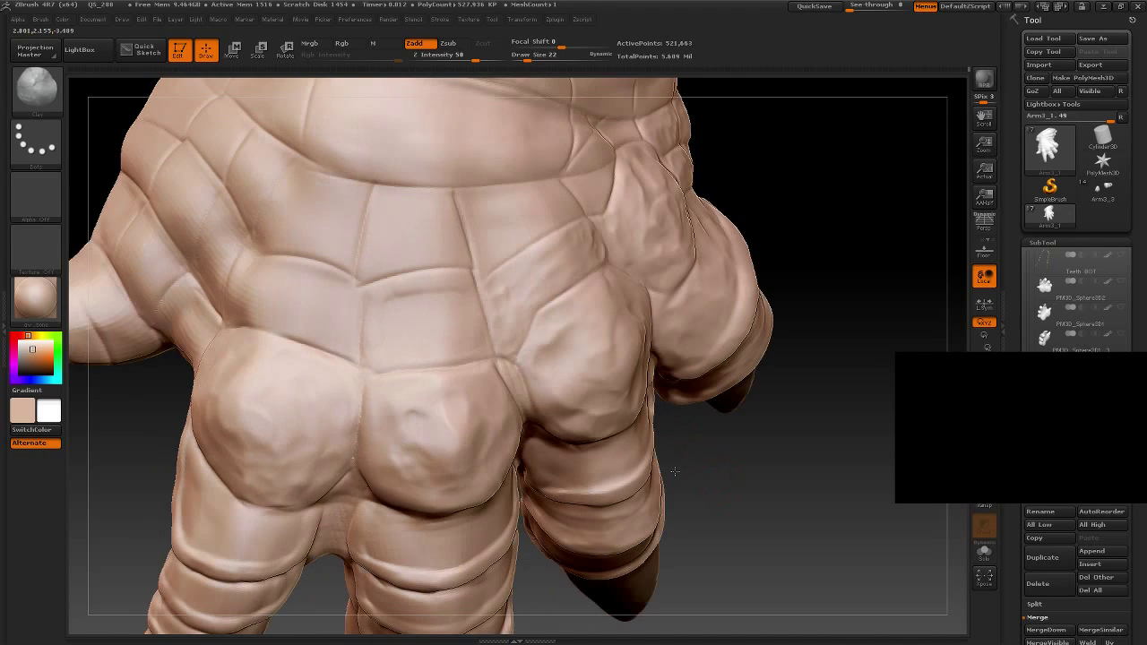
left_click_drag(507, 349, 397, 328)
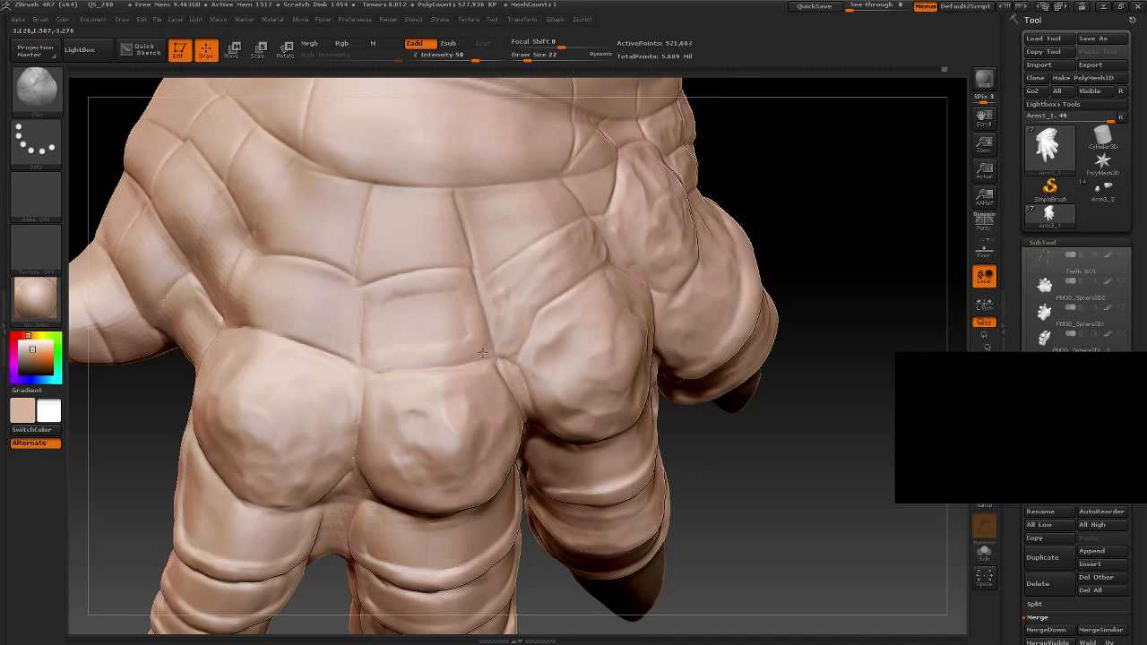
left_click_drag(385, 305, 453, 302)
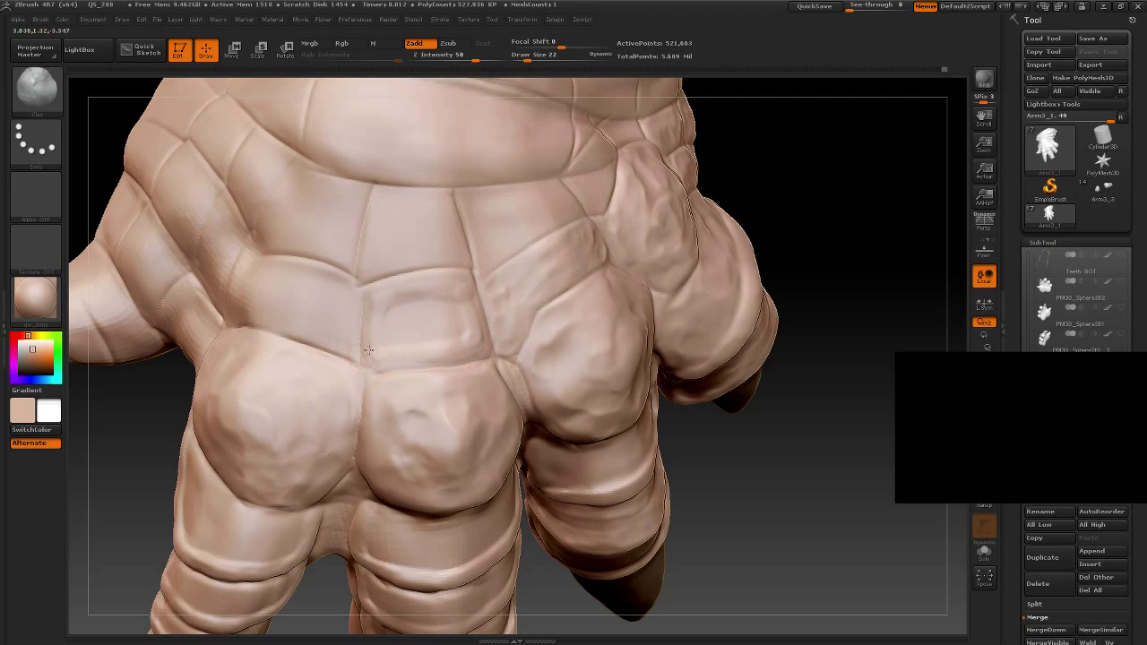
key("shift")
key("shift")
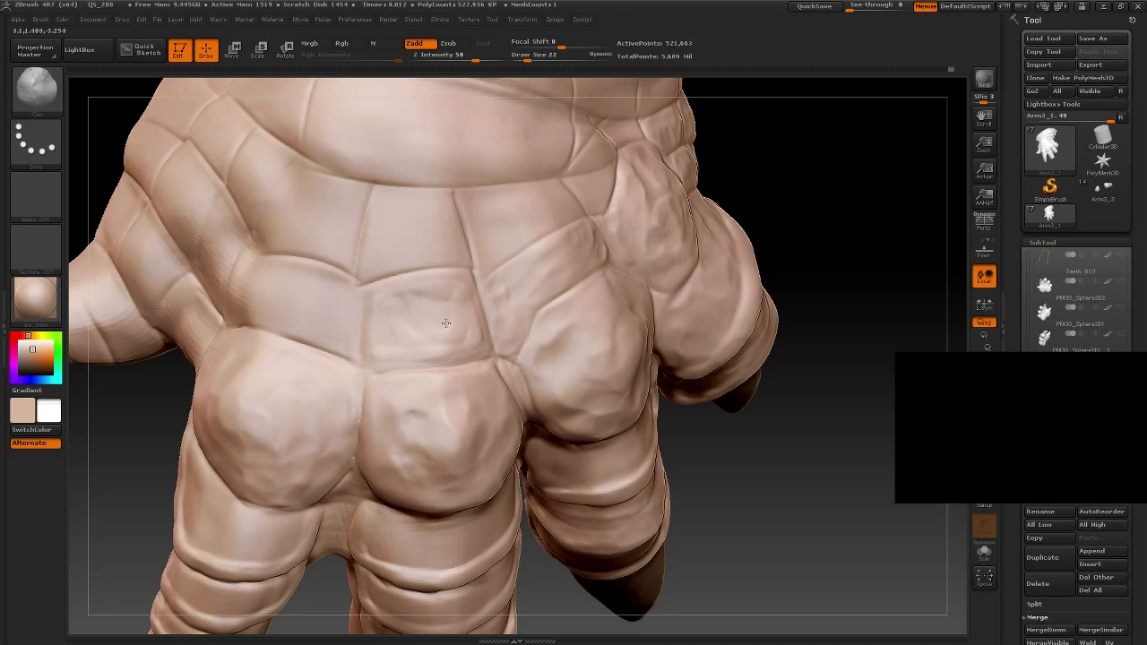
Step: Add wrinkled texture to the back-of-hand scale plate with short Clay strokes, inspecting it from several views
mouse_move(469, 363)
left_mouse_down()
mouse_move(415, 293)
mouse_move(376, 336)
mouse_move(401, 333)
left_mouse_up()
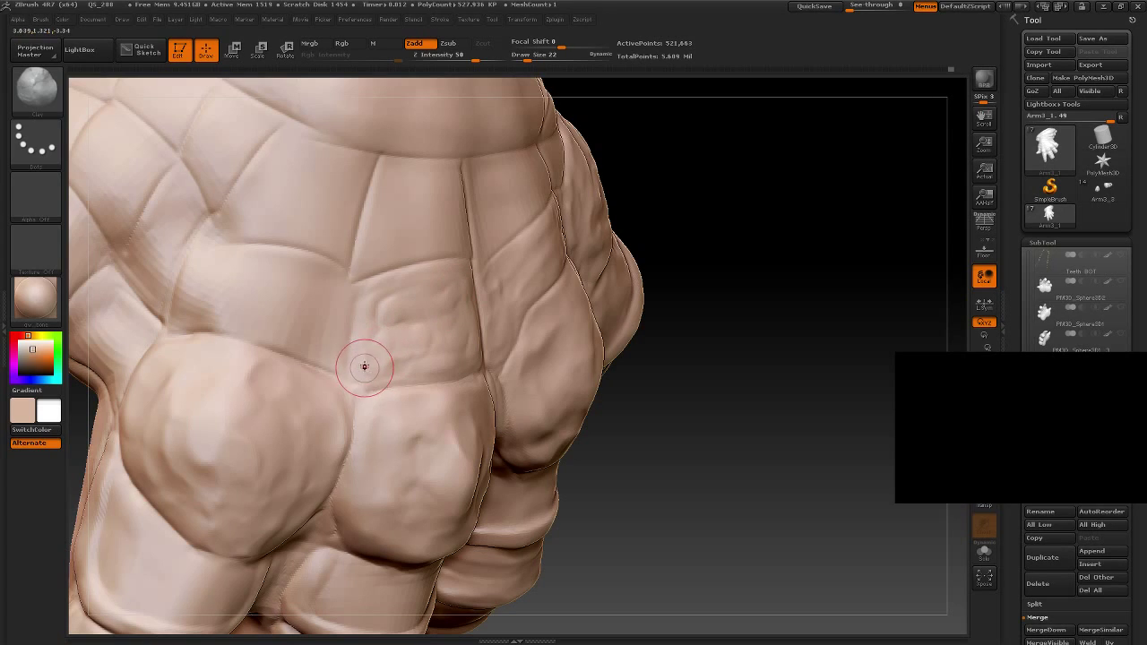
left_click_drag(380, 295, 377, 285)
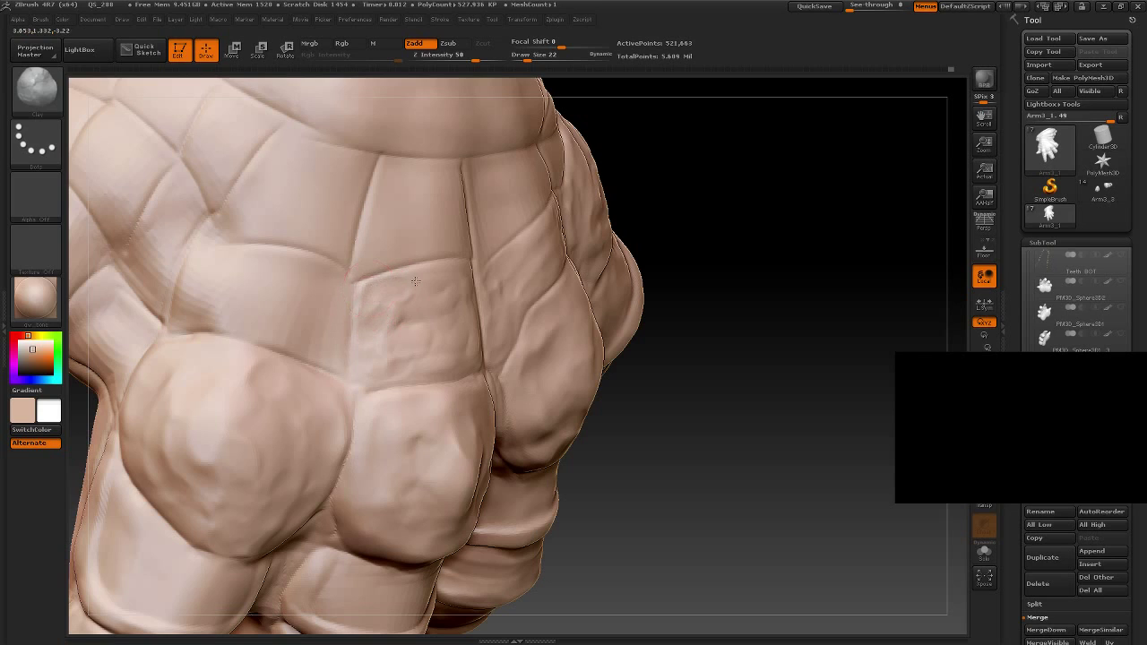
left_click_drag(748, 483, 461, 294)
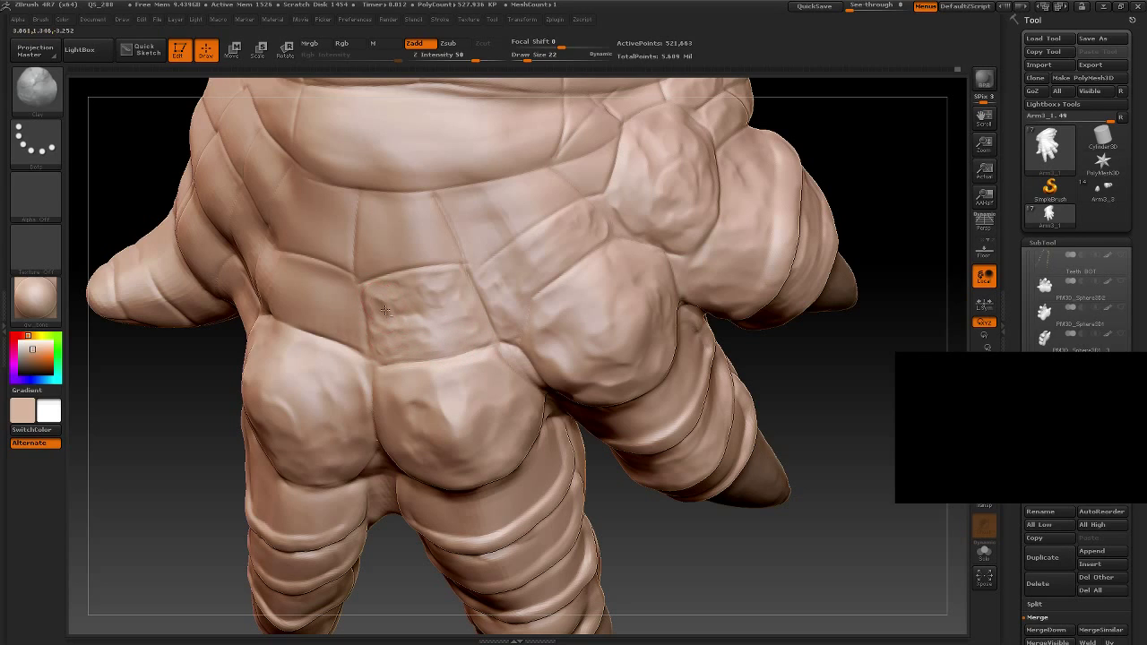
left_click_drag(854, 431, 794, 407)
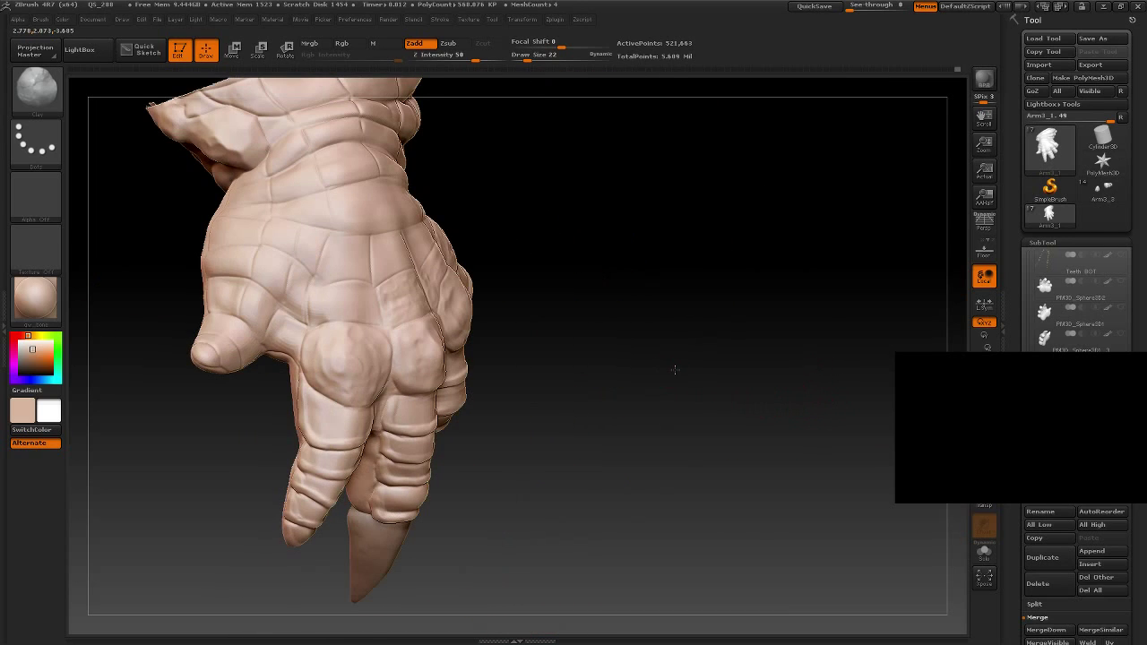
mouse_move(675, 370)
left_mouse_down()
mouse_move(686, 379)
mouse_move(558, 403)
left_mouse_up()
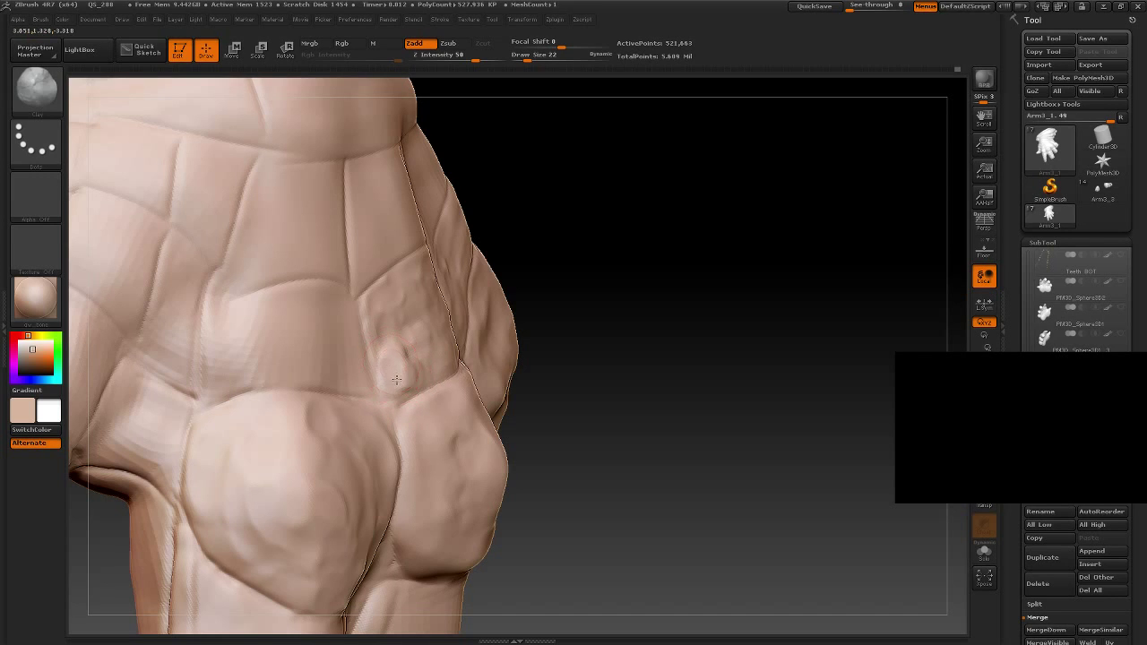
left_click_drag(715, 386, 404, 367)
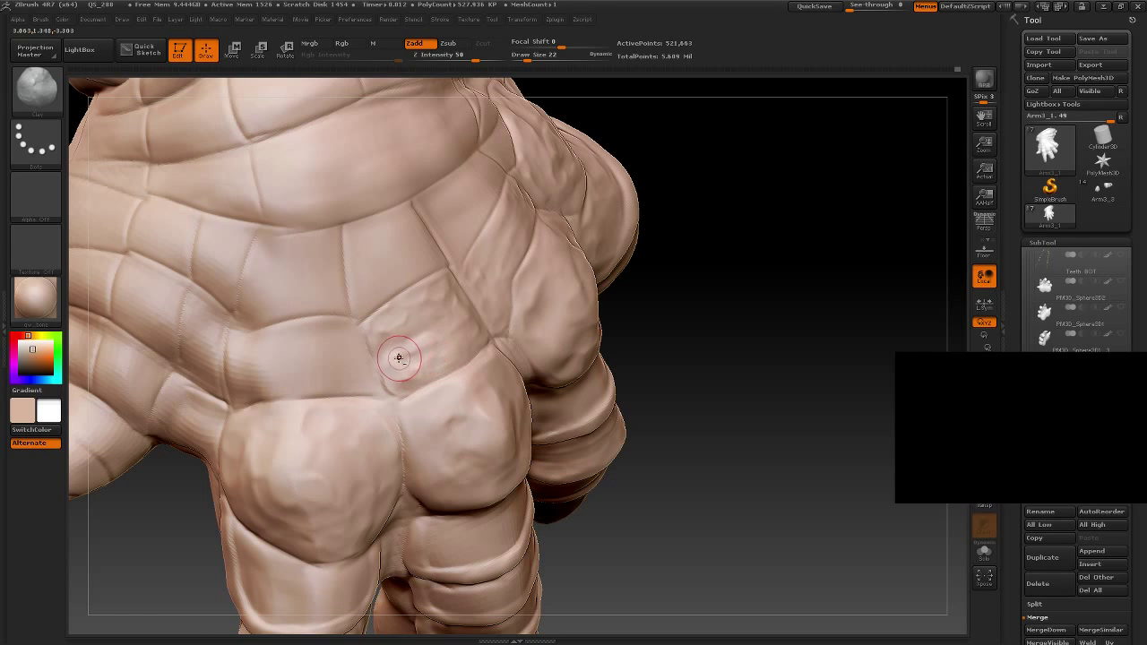
key("f")
mouse_move(687, 320)
left_mouse_down()
mouse_move(696, 430)
mouse_move(729, 396)
mouse_move(722, 366)
mouse_move(684, 414)
left_mouse_up()
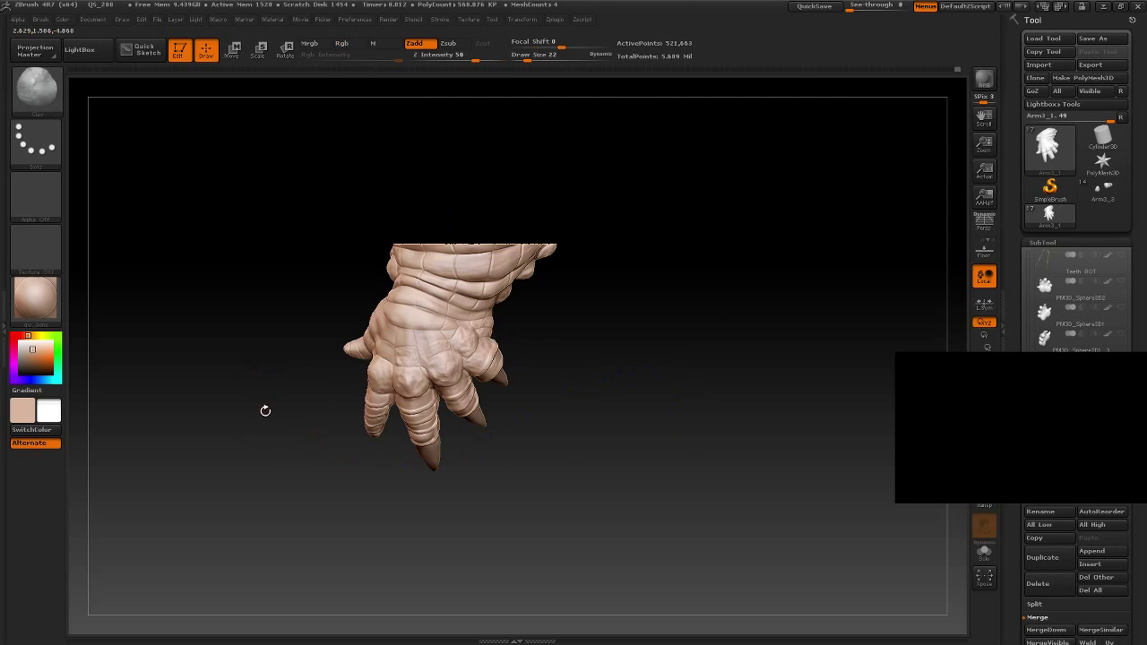
mouse_move(265, 411)
left_mouse_down()
mouse_move(243, 361)
mouse_move(243, 313)
mouse_move(277, 328)
mouse_move(271, 316)
mouse_move(238, 379)
mouse_move(482, 389)
left_mouse_up()
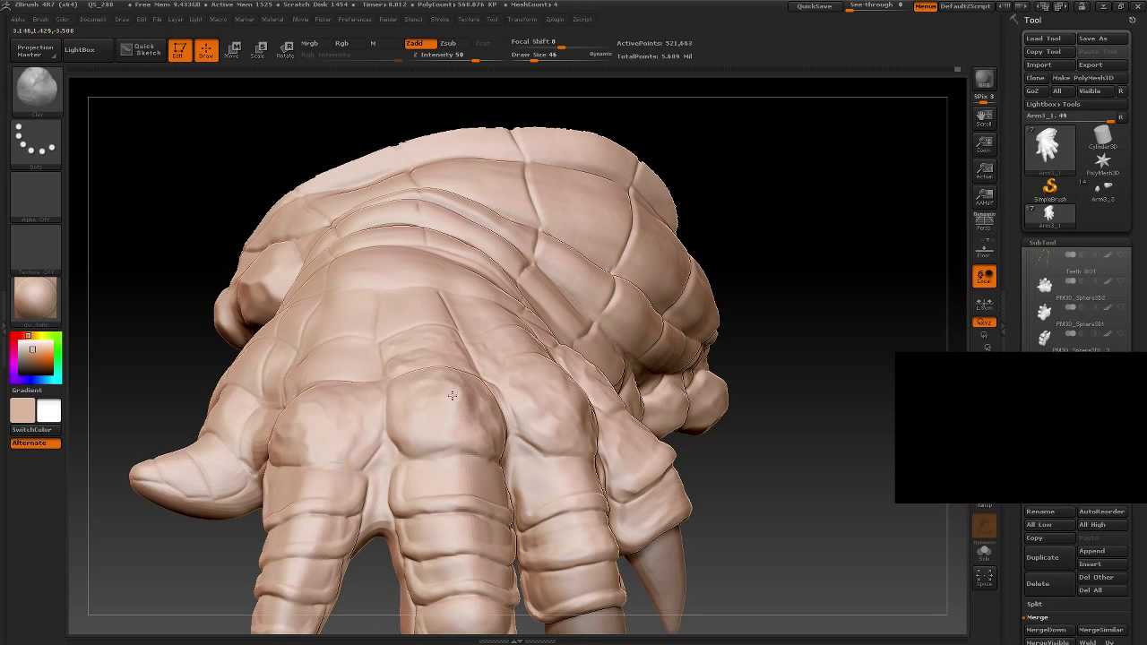
Step: Inspect the hand from several sides, then lightly rework the knuckle mound nearest the thumb
mouse_move(835, 383)
left_mouse_down()
mouse_move(825, 451)
mouse_move(460, 404)
left_mouse_up()
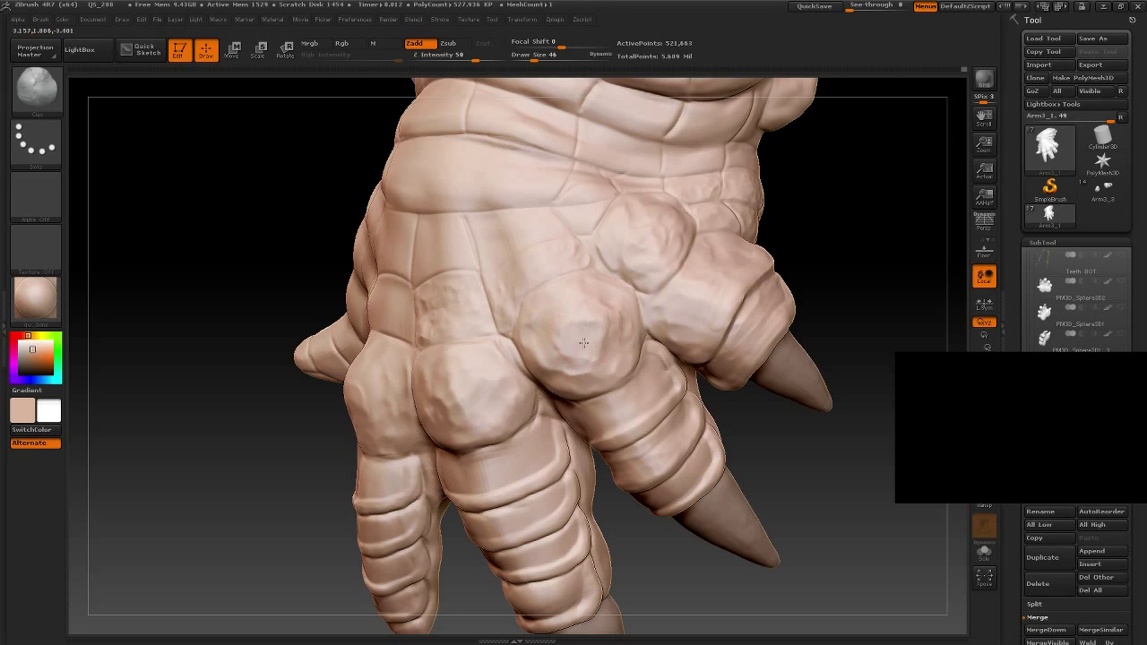
left_click_drag(637, 360, 572, 317)
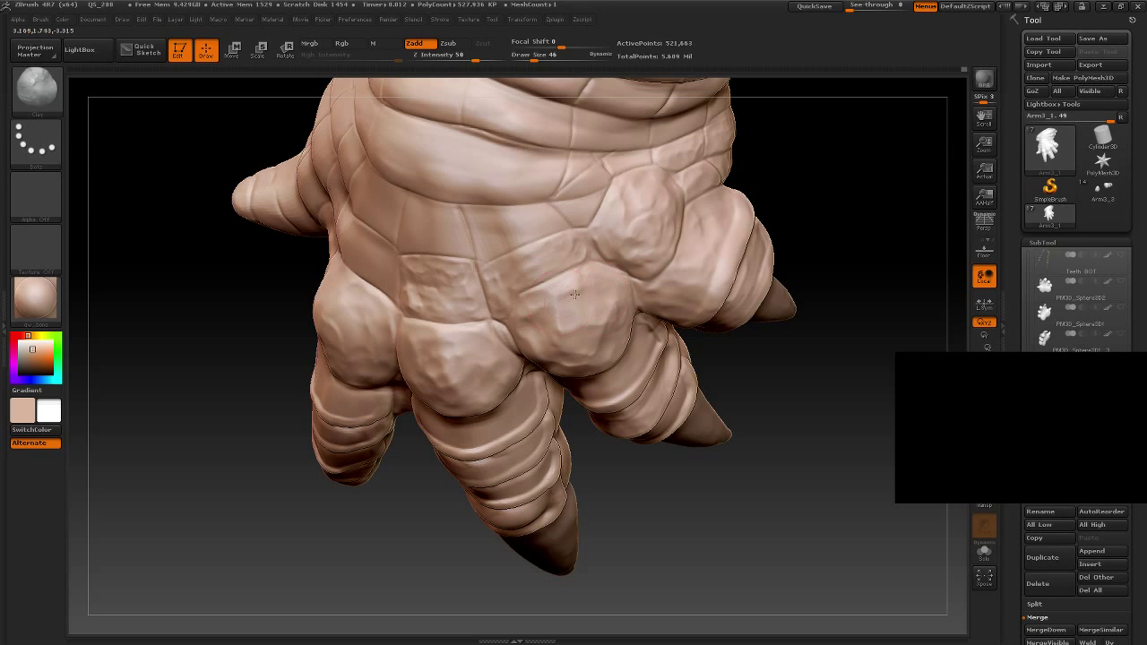
mouse_move(794, 464)
left_mouse_down()
mouse_move(830, 430)
mouse_move(653, 379)
left_mouse_up()
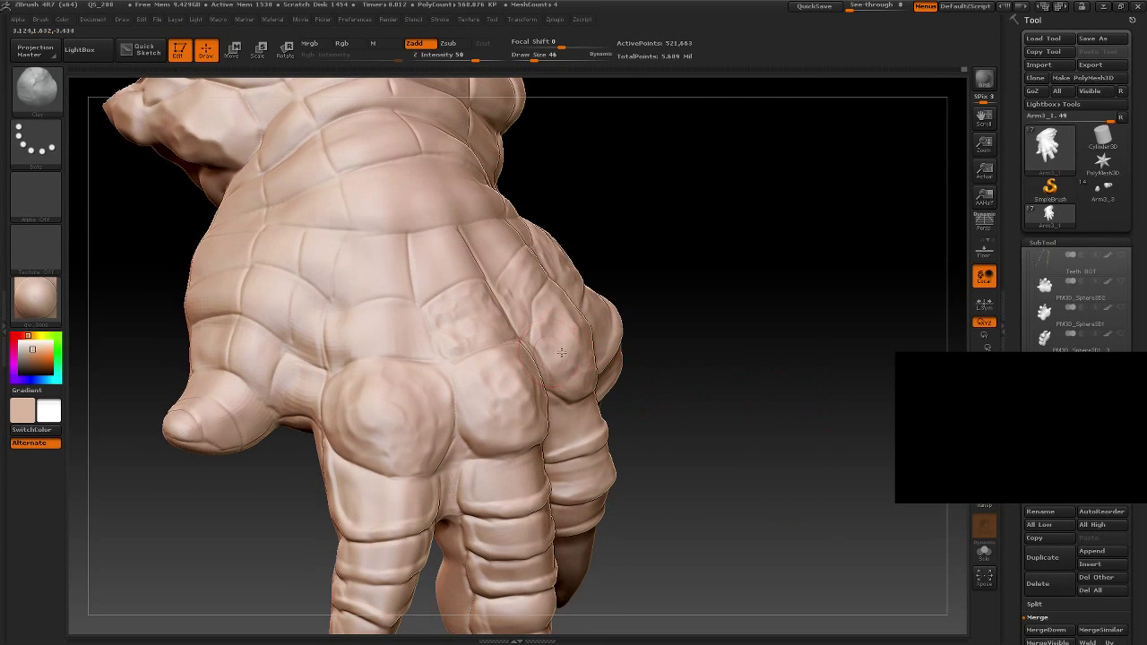
left_click_drag(742, 285, 575, 321)
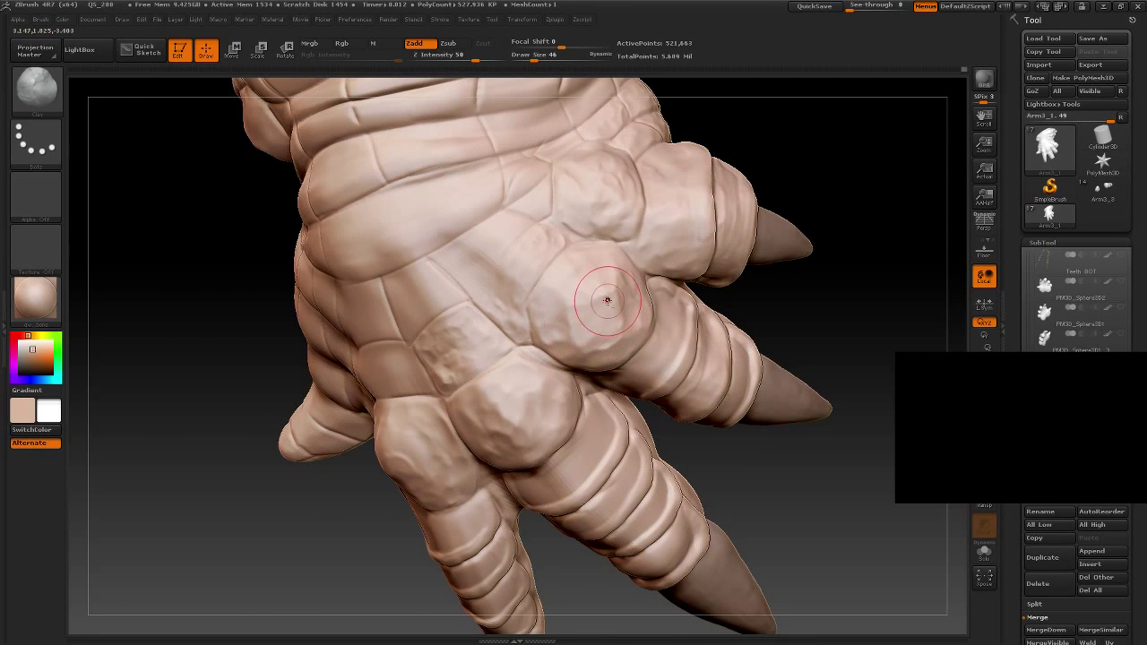
mouse_move(845, 294)
left_mouse_down()
mouse_move(807, 397)
mouse_move(762, 313)
left_mouse_up()
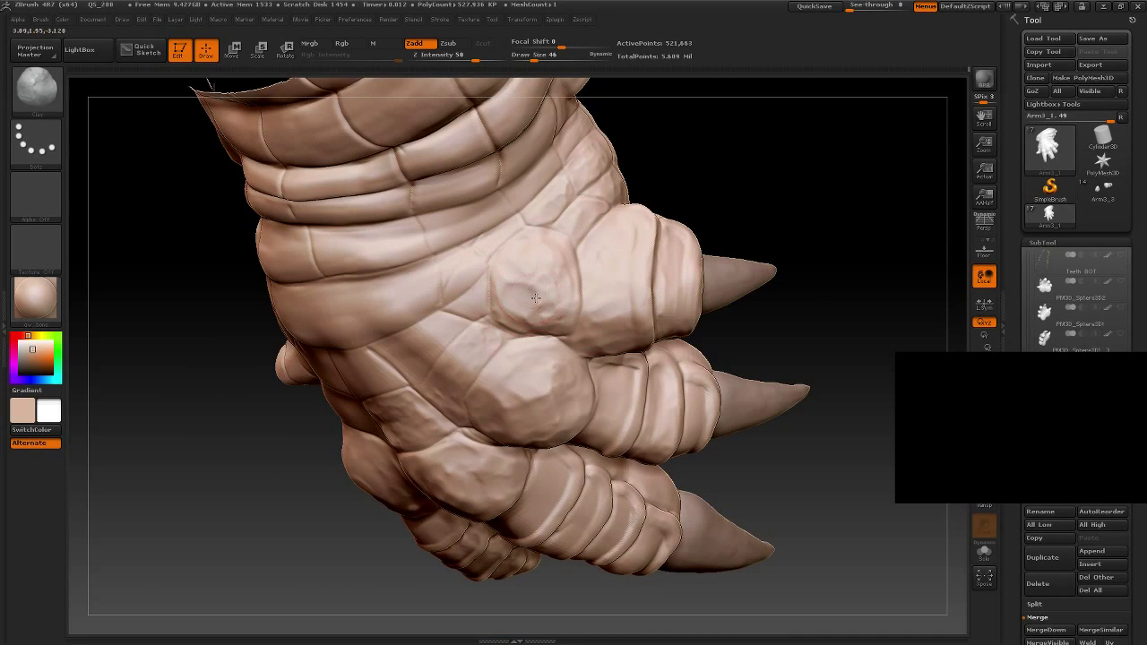
mouse_move(708, 206)
left_mouse_down()
mouse_move(725, 174)
mouse_move(709, 256)
mouse_move(761, 332)
mouse_move(646, 399)
left_mouse_up()
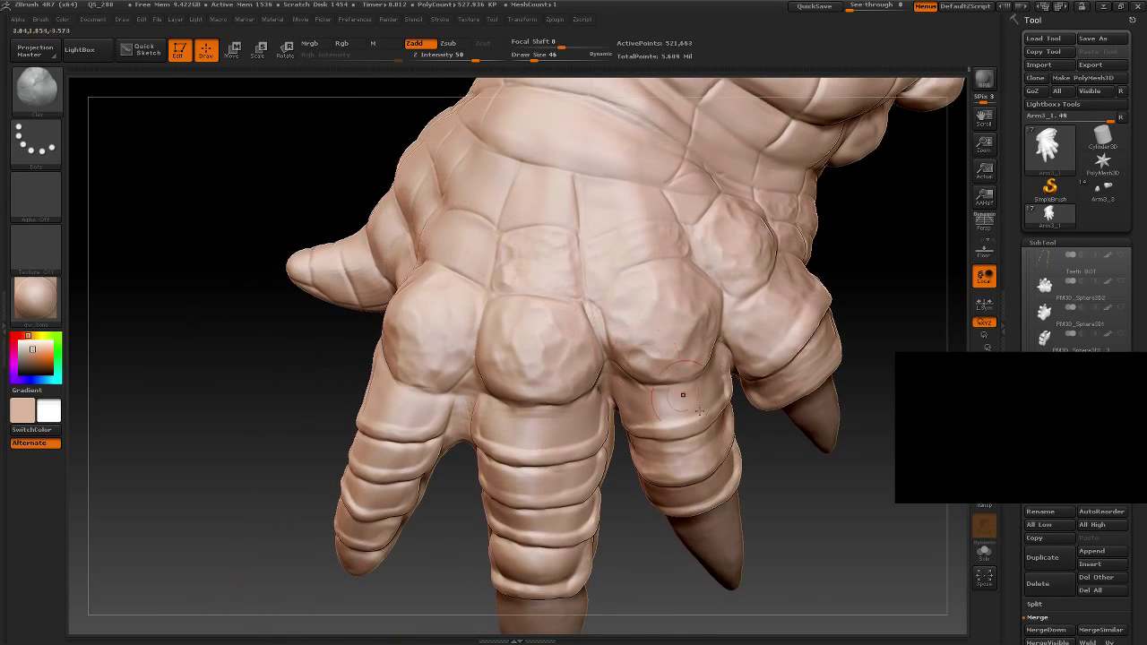
left_click_drag(783, 512, 738, 486)
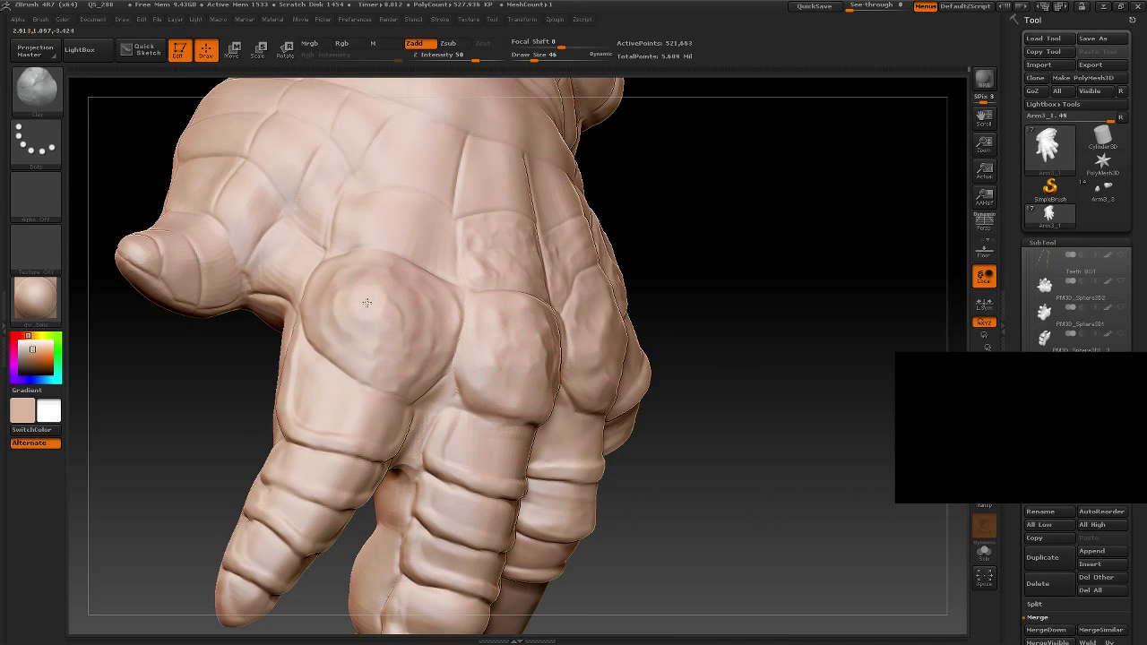
left_click_drag(750, 335, 734, 349)
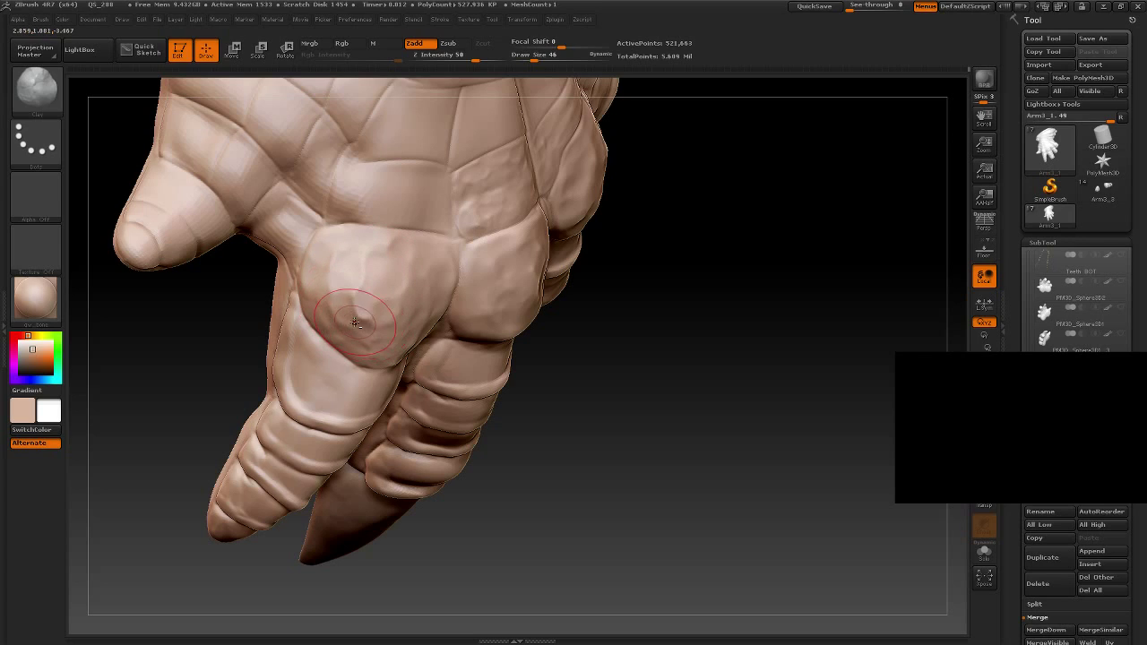
left_click_drag(354, 323, 356, 305)
mouse_move(717, 359)
left_mouse_down()
mouse_move(206, 156)
mouse_move(447, 212)
left_mouse_up()
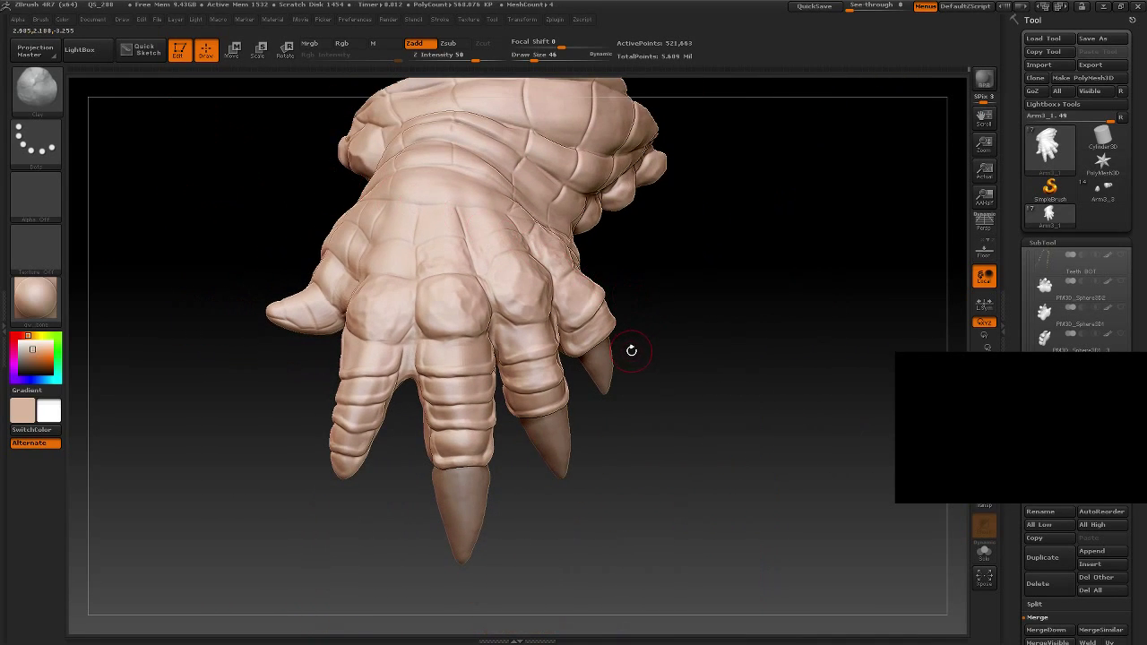
Step: Orbit to the palm side and sculpt a new crease into it with Zadd
mouse_move(740, 290)
left_mouse_down()
mouse_move(743, 315)
mouse_move(675, 243)
mouse_move(565, 309)
mouse_move(580, 307)
mouse_move(614, 364)
mouse_move(556, 269)
mouse_move(577, 274)
mouse_move(559, 259)
mouse_move(552, 310)
mouse_move(553, 271)
mouse_move(569, 260)
mouse_move(523, 259)
mouse_move(461, 391)
mouse_move(483, 354)
mouse_move(492, 397)
mouse_move(460, 335)
mouse_move(664, 463)
mouse_move(563, 313)
mouse_move(627, 233)
mouse_move(537, 286)
mouse_move(432, 315)
left_mouse_up()
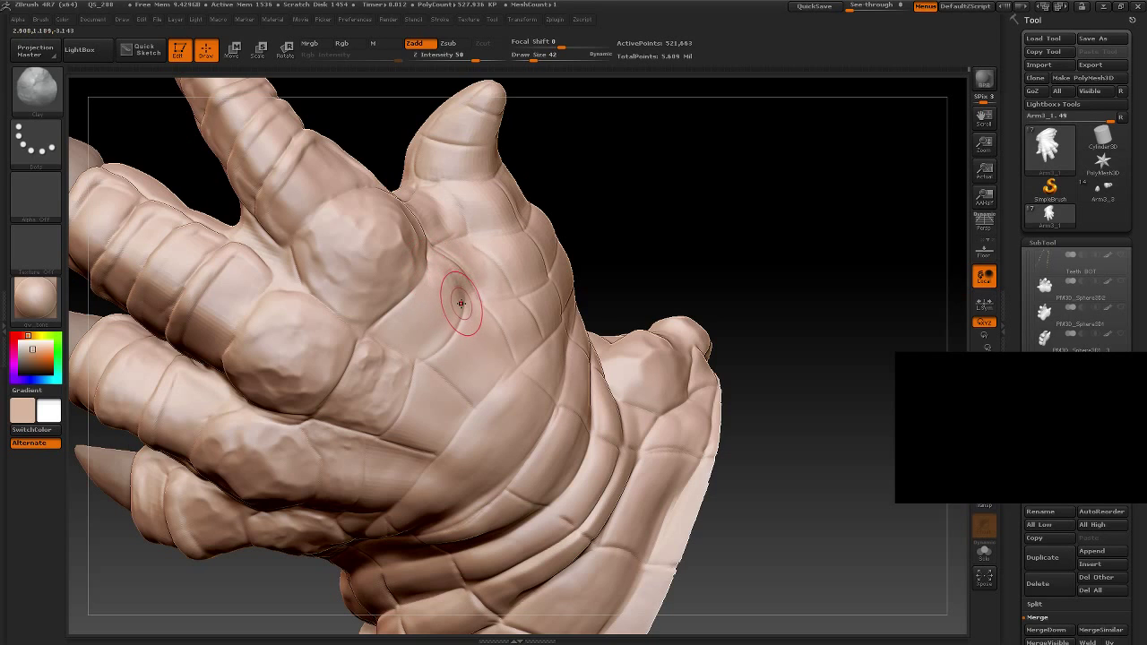
left_click_drag(610, 187, 486, 242)
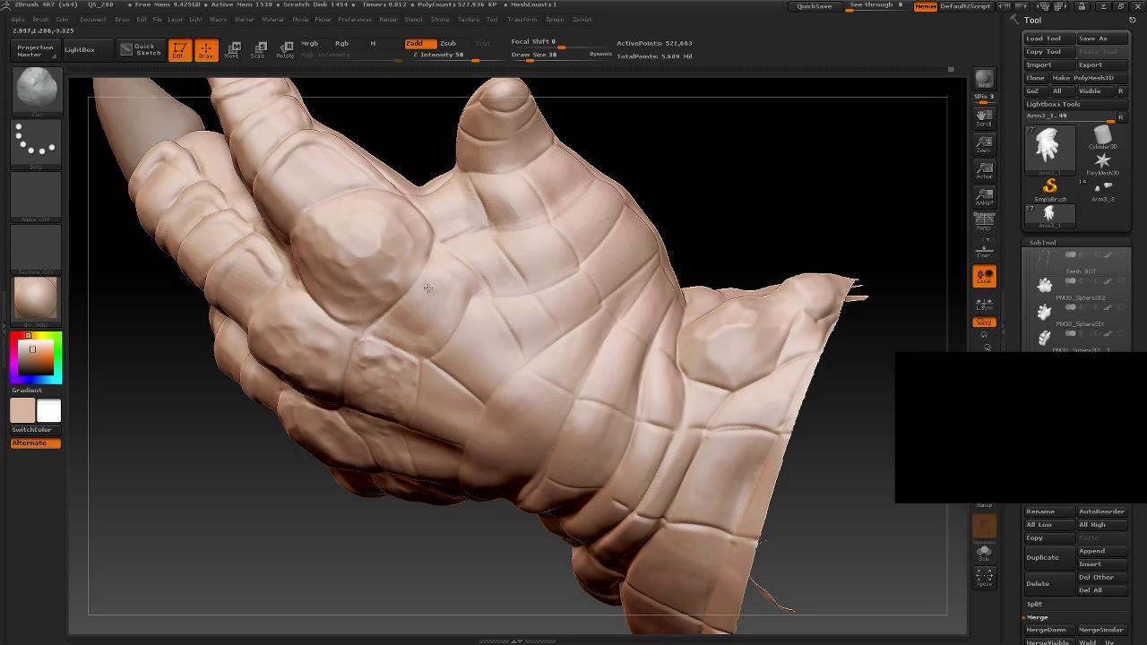
key("shift")
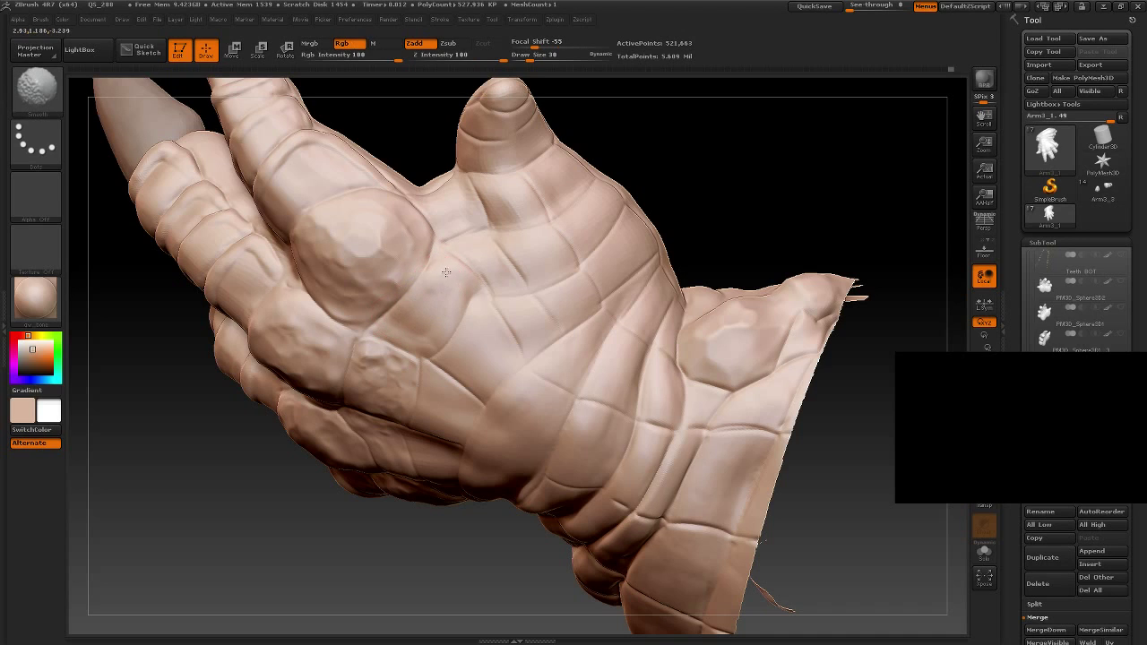
left_click_drag(717, 166, 744, 215)
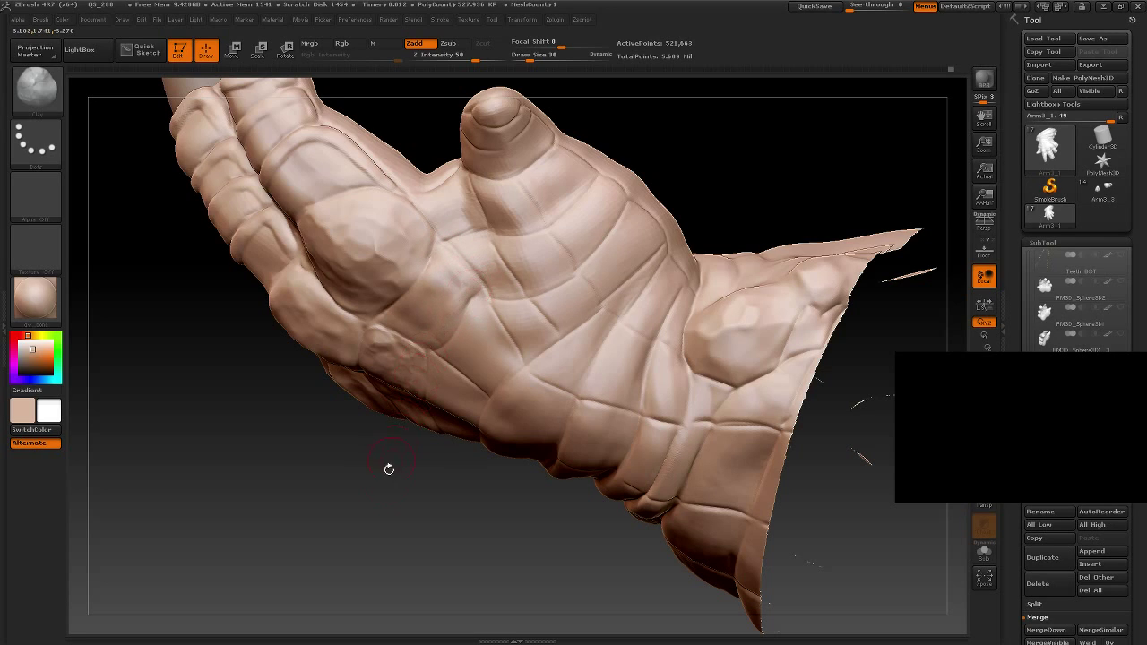
left_click_drag(389, 469, 428, 334)
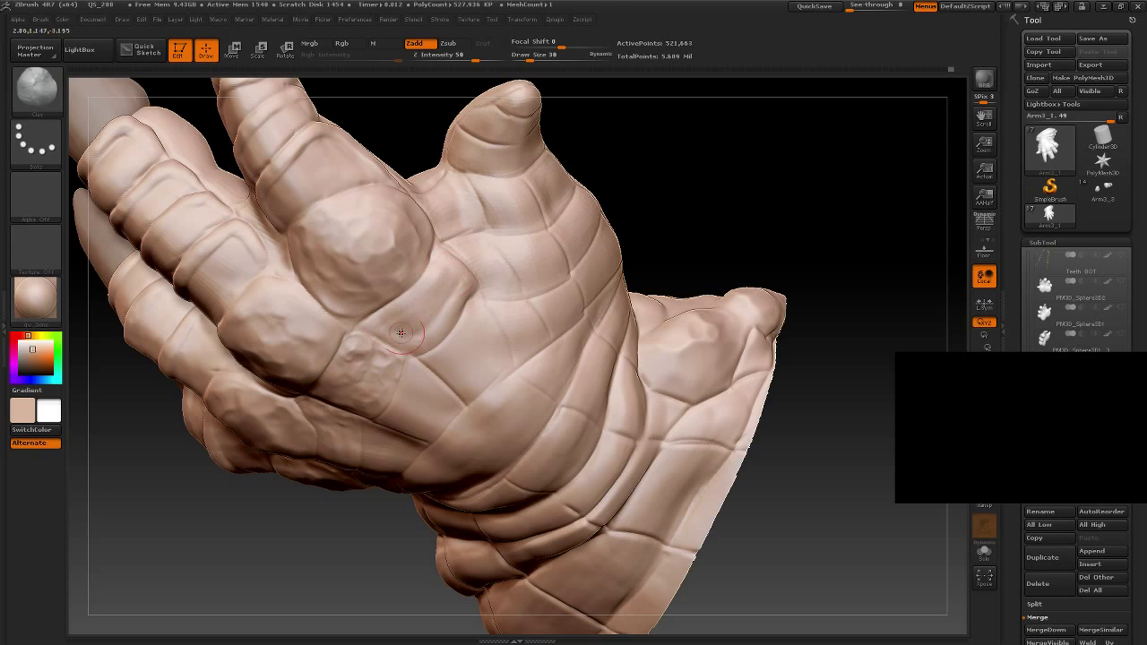
left_click_drag(749, 199, 745, 150)
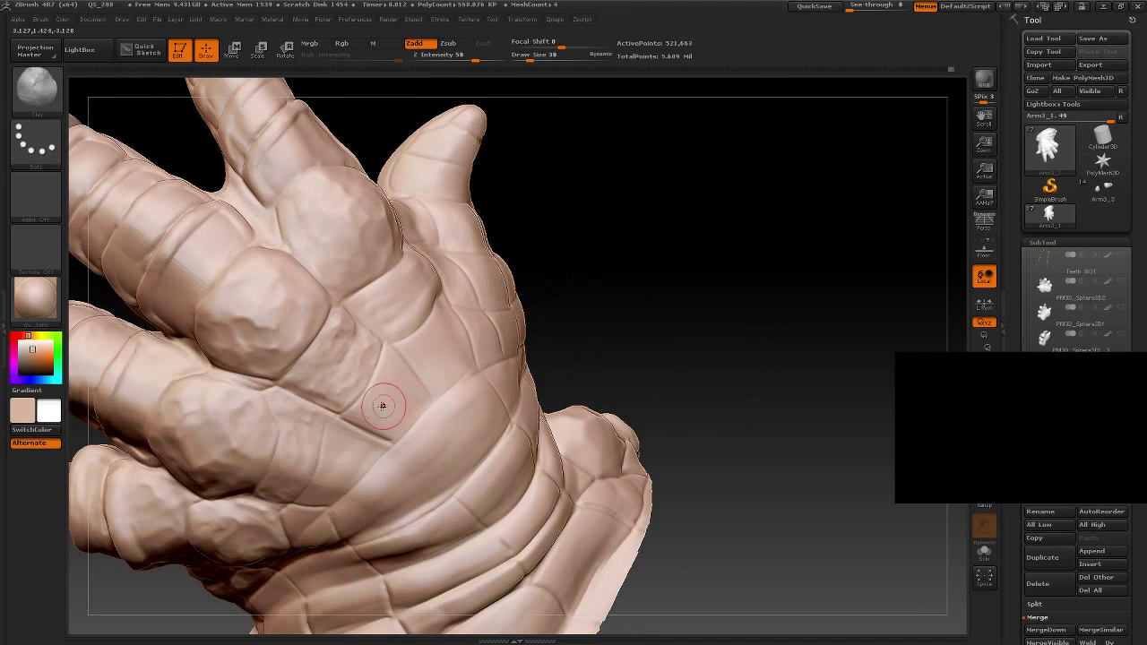
left_click_drag(381, 406, 372, 387)
Step: Cut a fine diagonal crease across a scale plate between the knuckle pads
left_click_drag(622, 274, 619, 253)
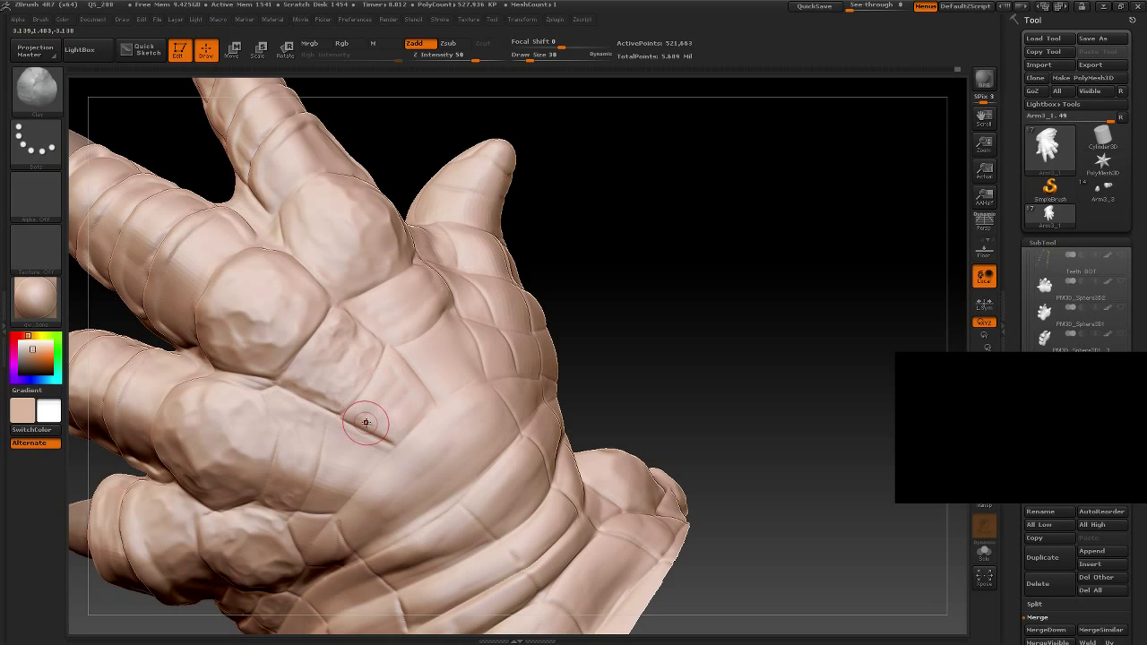
mouse_move(651, 340)
left_mouse_down("alt")
mouse_move(671, 263)
mouse_move(403, 318)
left_mouse_up("alt")
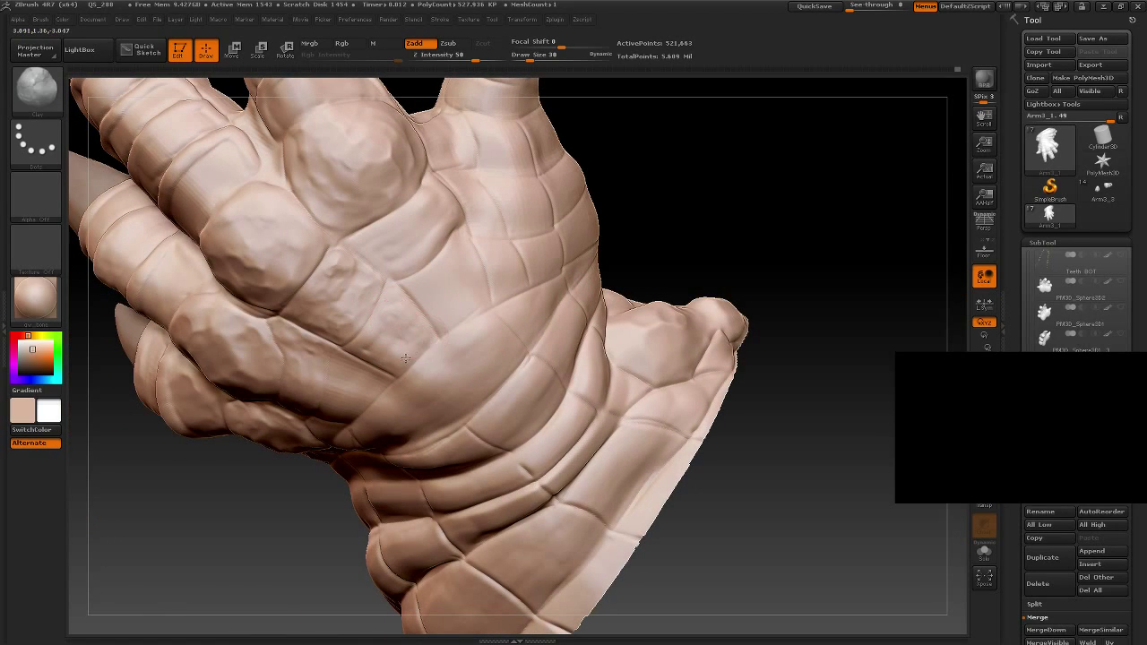
left_click_drag(265, 555, 286, 538)
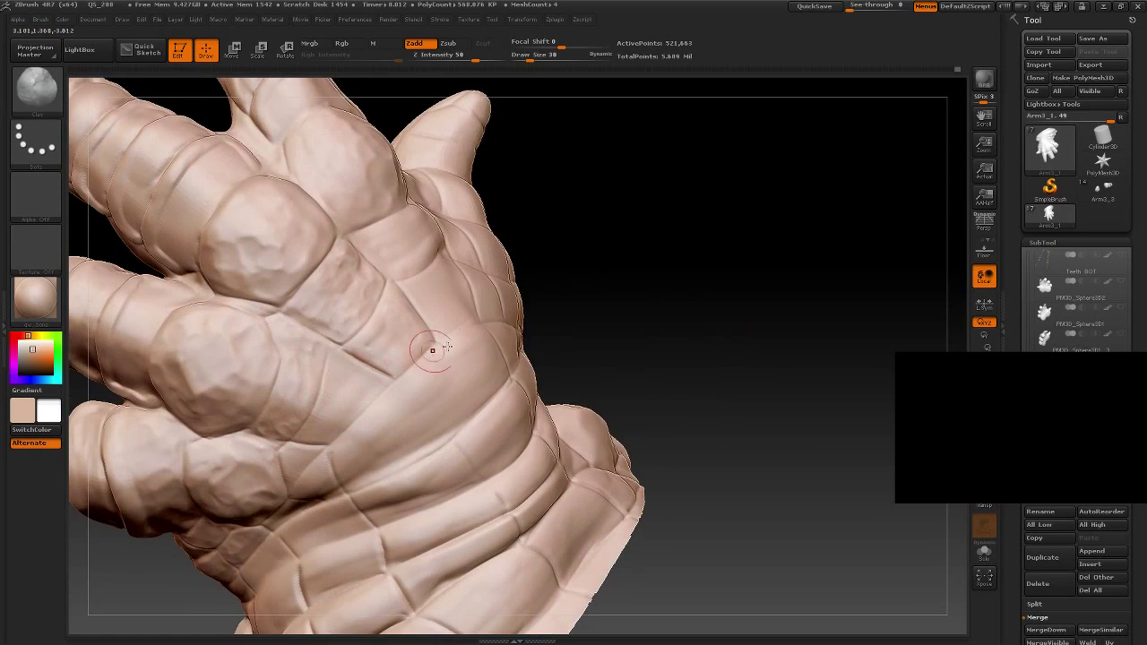
left_click_drag(634, 323, 606, 299)
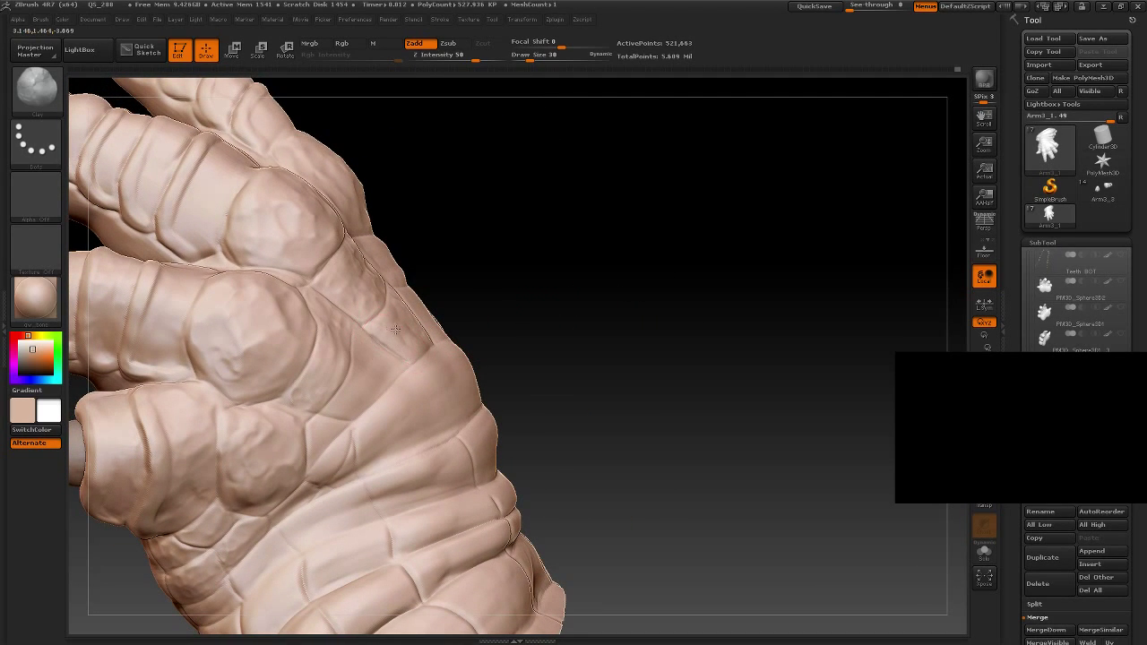
mouse_move(637, 304)
left_mouse_down()
mouse_move(627, 353)
mouse_move(669, 230)
mouse_move(350, 338)
left_mouse_up()
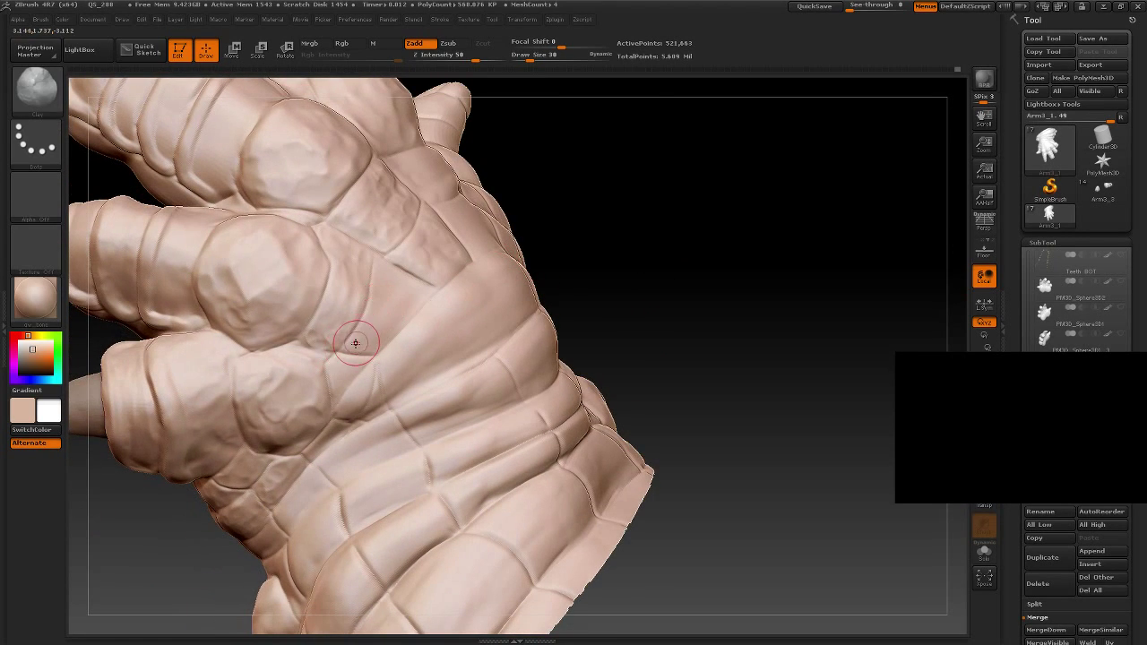
mouse_move(380, 266)
left_mouse_down()
mouse_move(383, 257)
mouse_move(424, 291)
left_mouse_up()
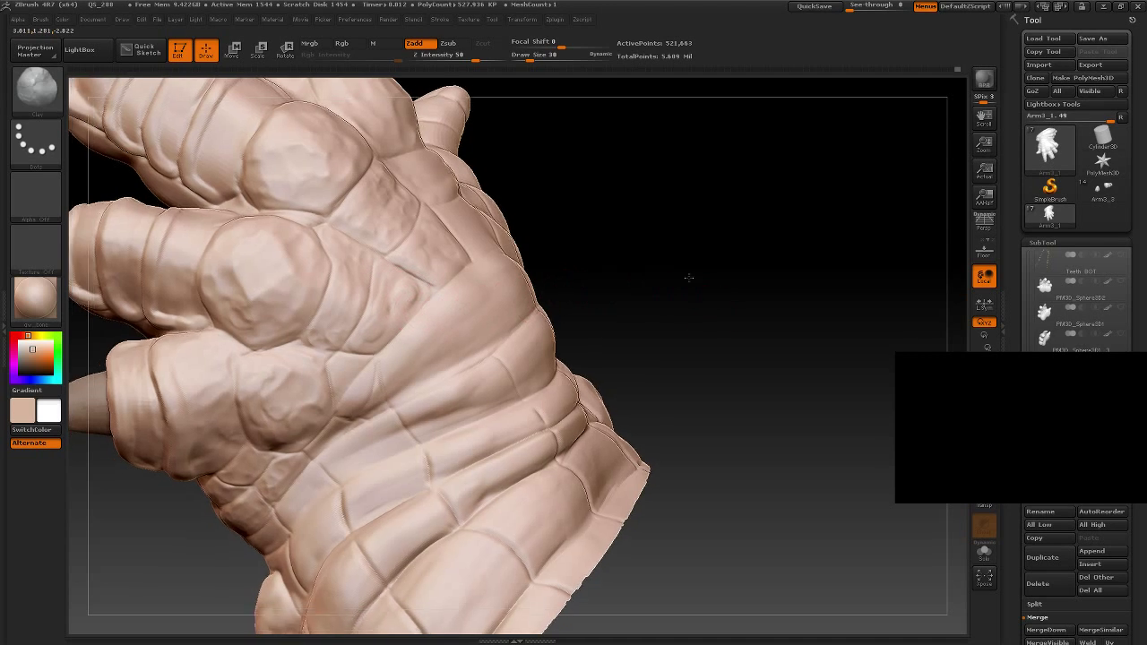
key("f")
mouse_move(655, 302)
left_mouse_down()
mouse_move(661, 271)
mouse_move(676, 268)
mouse_move(452, 222)
left_mouse_up()
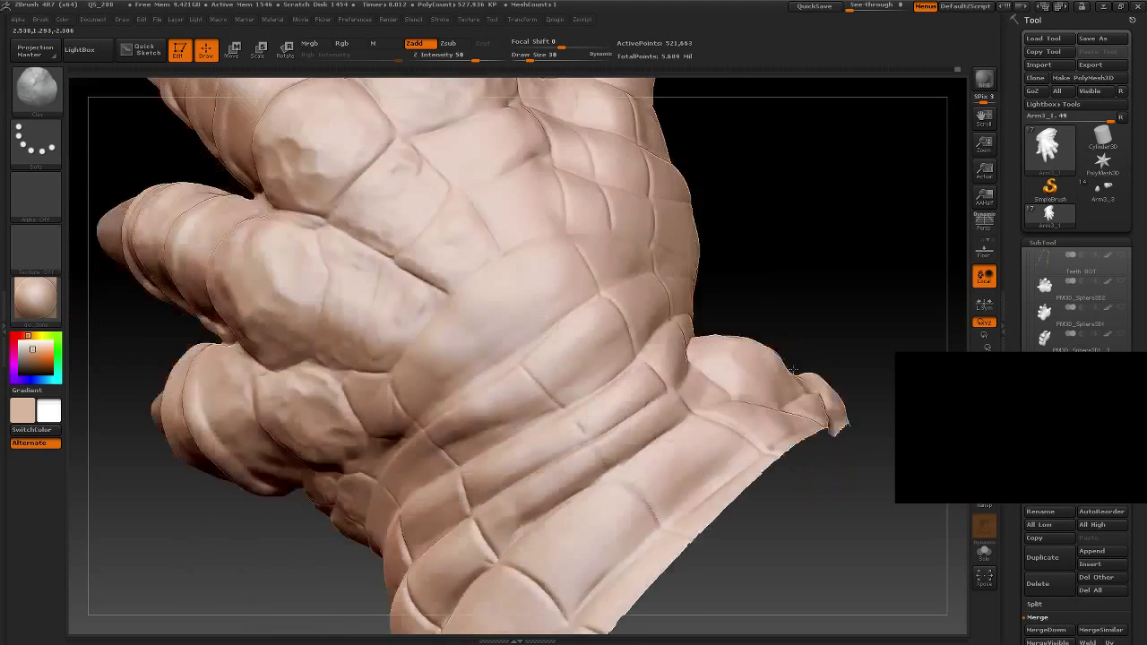
Step: Shrink the brush to Draw Size 22 and raise a fine ridge across the wrist plates
left_click_drag(723, 257, 839, 314)
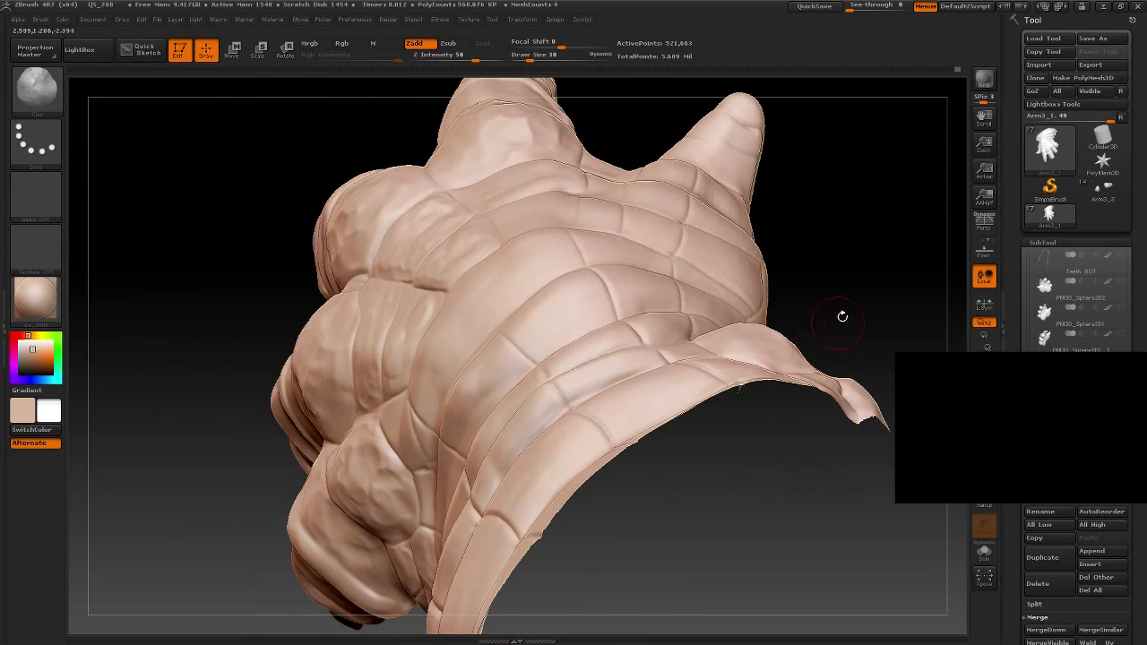
mouse_move(883, 256)
left_mouse_down()
mouse_move(789, 197)
mouse_move(755, 313)
mouse_move(771, 243)
mouse_move(698, 278)
mouse_move(717, 346)
mouse_move(681, 277)
mouse_move(629, 235)
mouse_move(622, 248)
mouse_move(620, 205)
left_mouse_up()
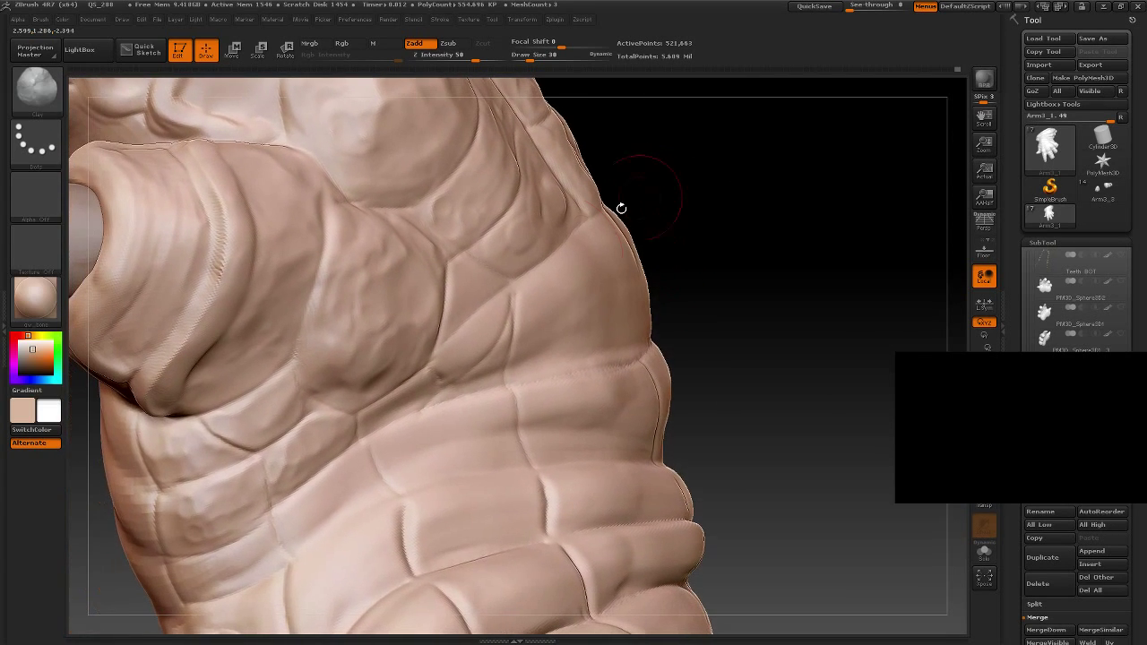
key("bracketleft")
left_click_drag(758, 296, 530, 303)
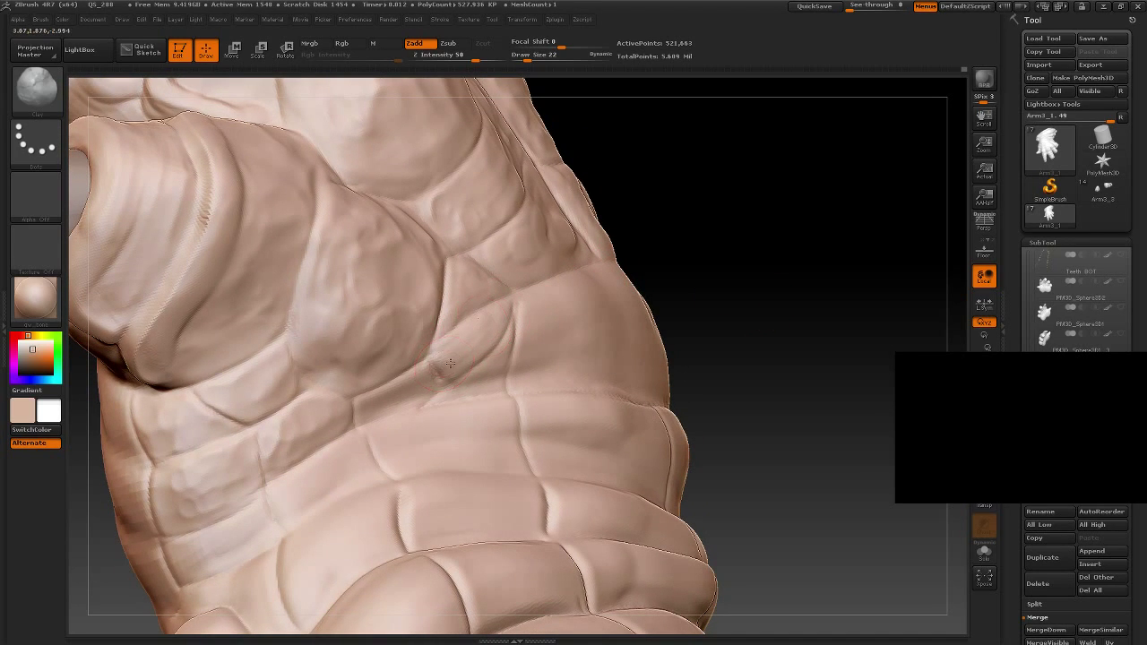
left_click_drag(448, 367, 473, 333)
mouse_move(791, 307)
left_mouse_down()
mouse_move(709, 275)
mouse_move(566, 421)
left_mouse_up()
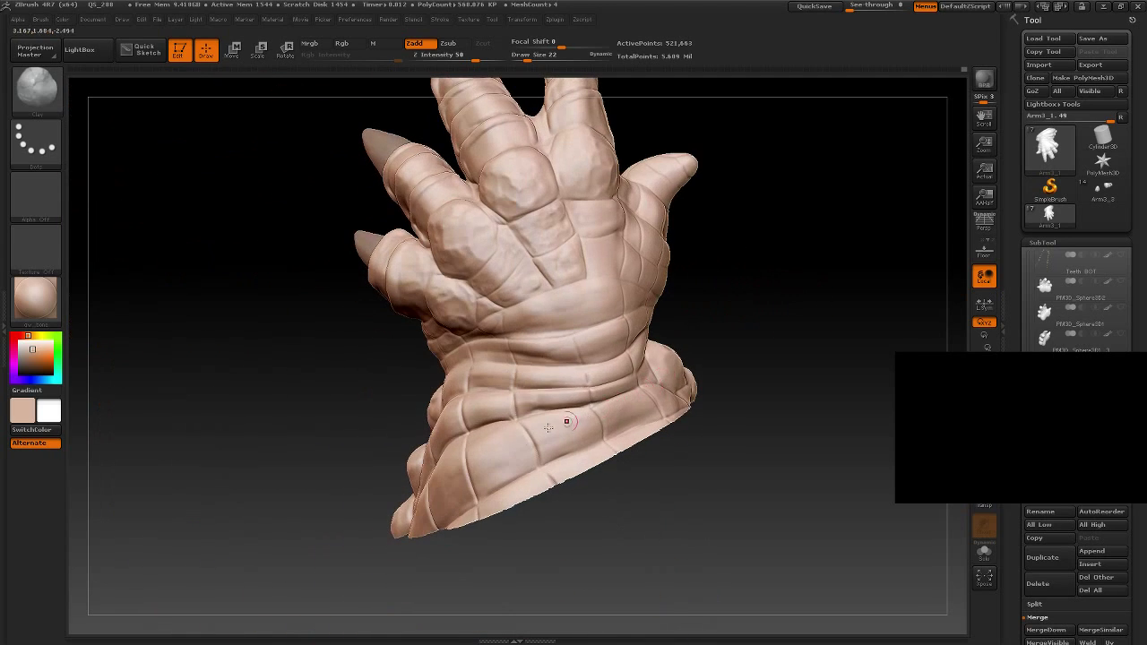
left_click_drag(260, 361, 291, 395)
mouse_move(731, 435)
left_mouse_down()
mouse_move(738, 358)
mouse_move(802, 424)
mouse_move(544, 371)
left_mouse_up()
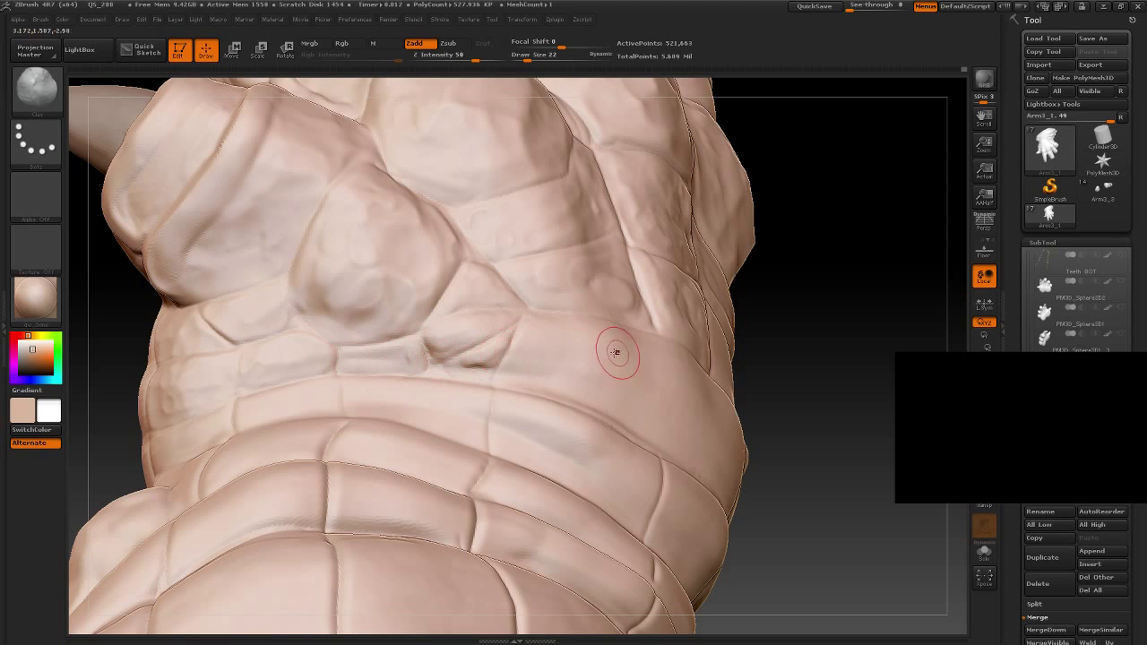
left_click_drag(878, 379, 769, 361)
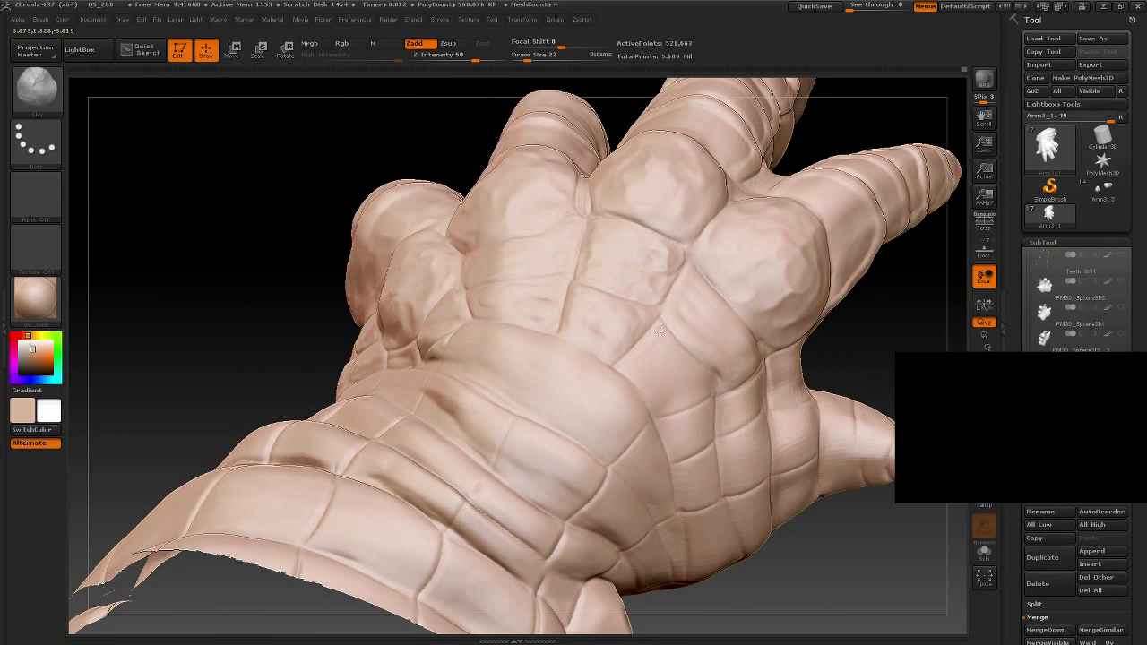
left_click_drag(878, 351, 661, 346)
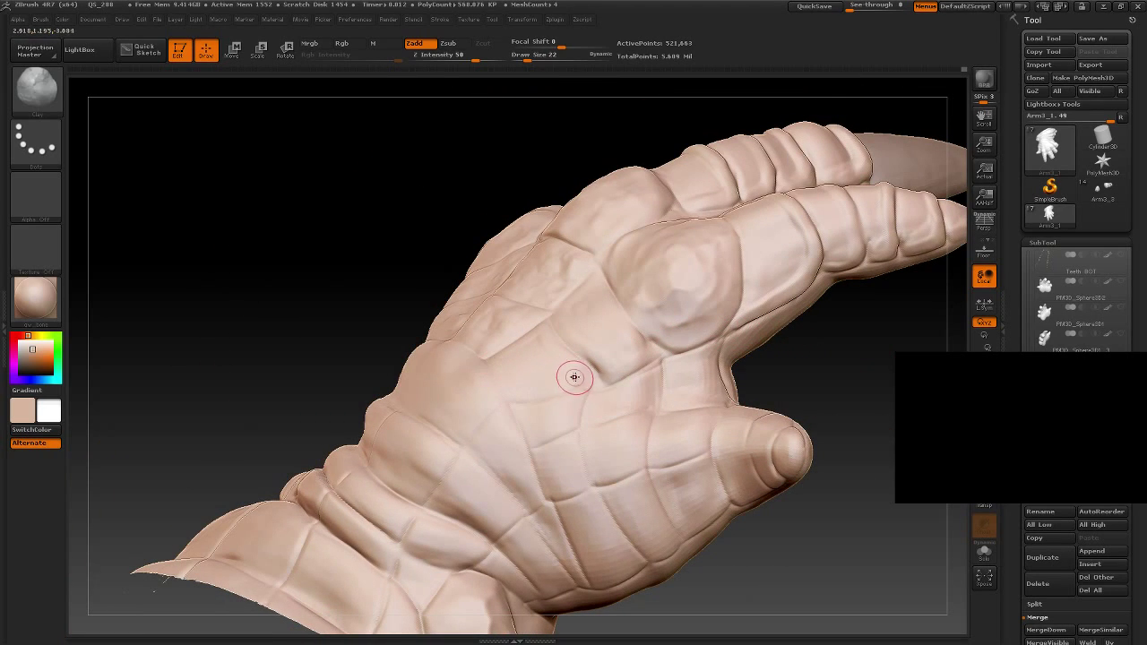
left_click_drag(344, 292, 445, 343)
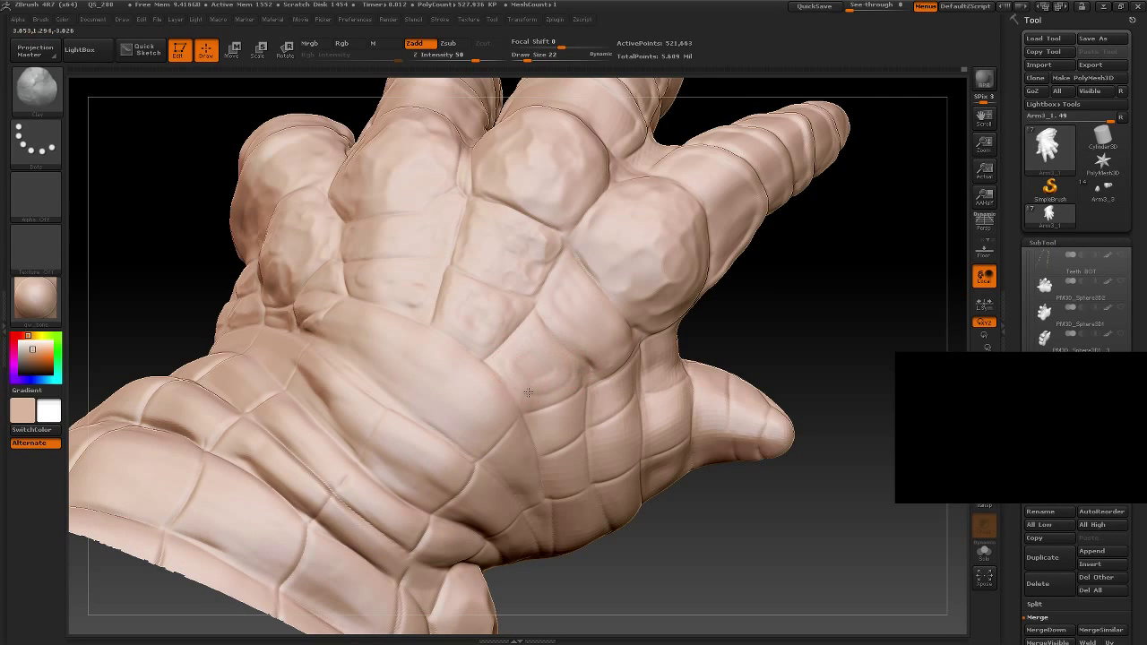
left_click_drag(831, 318, 573, 372)
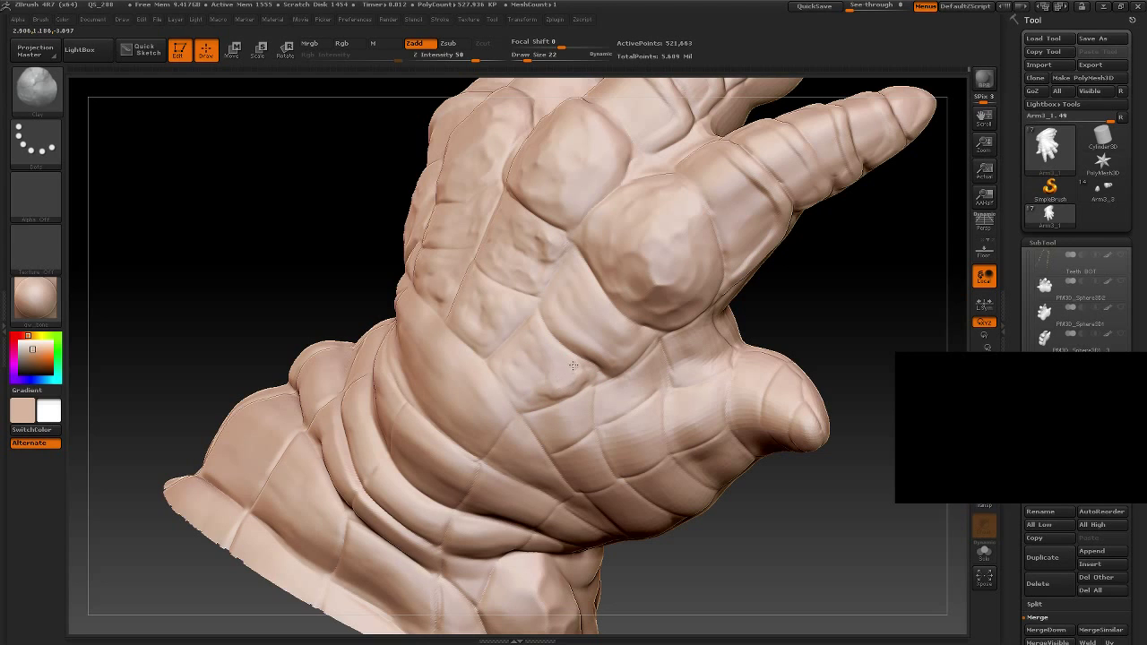
mouse_move(809, 545)
left_mouse_down()
mouse_move(780, 507)
mouse_move(810, 451)
mouse_move(791, 418)
left_mouse_up()
left_click_drag(797, 468, 622, 409, "alt")
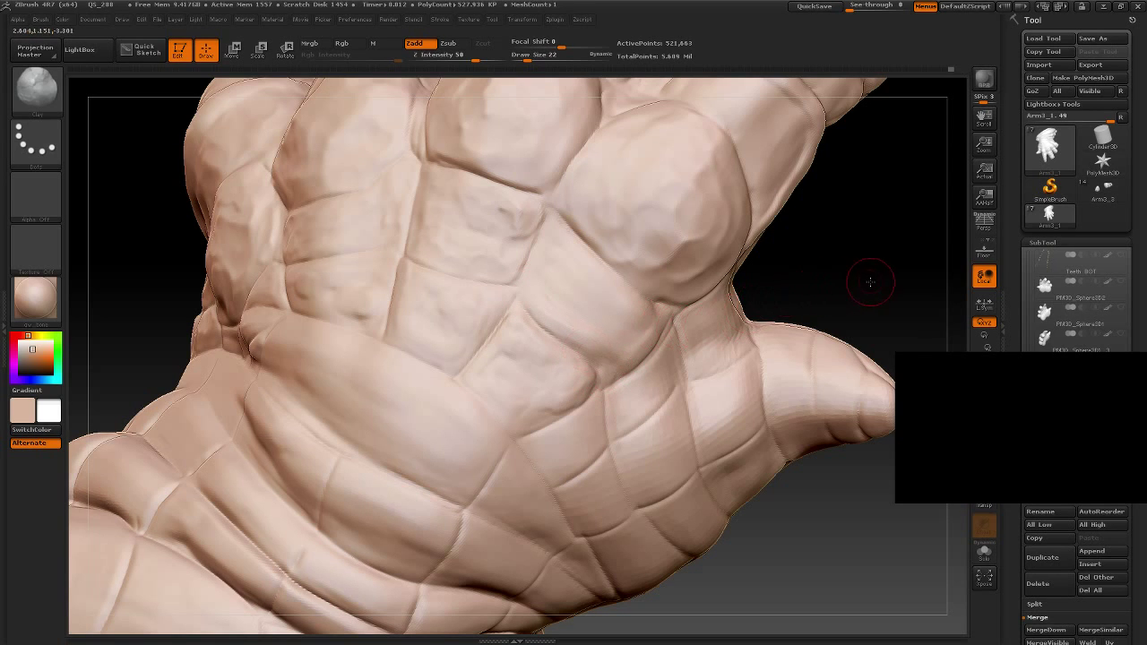
mouse_move(867, 282)
left_mouse_down()
mouse_move(831, 299)
mouse_move(558, 302)
left_mouse_up()
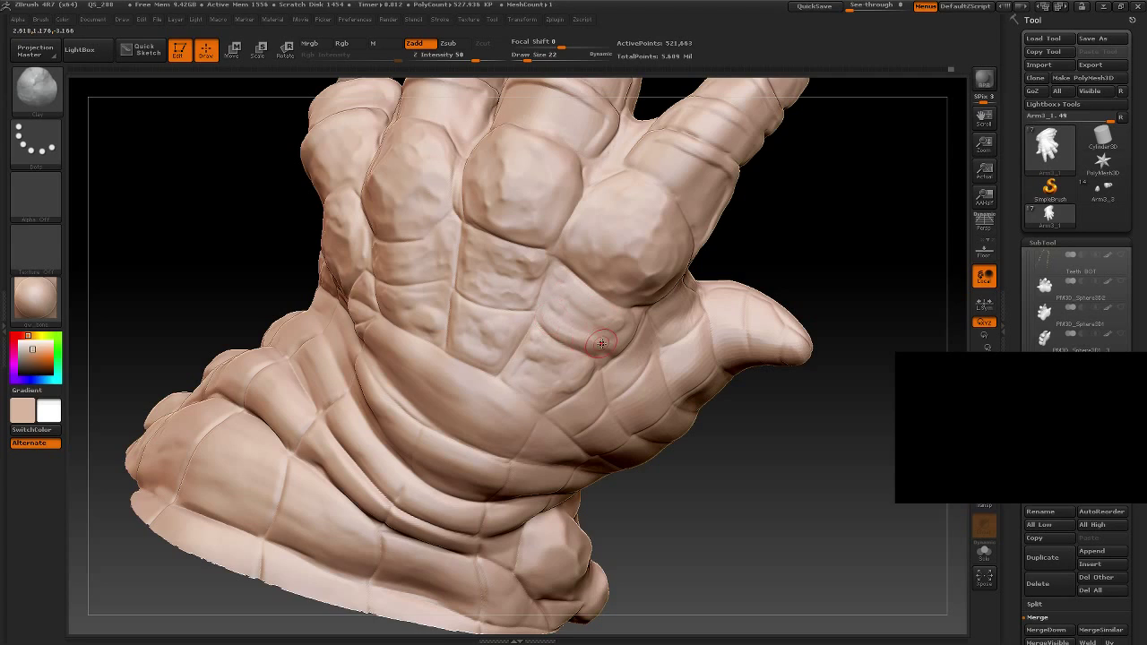
left_click_drag(749, 516, 698, 437)
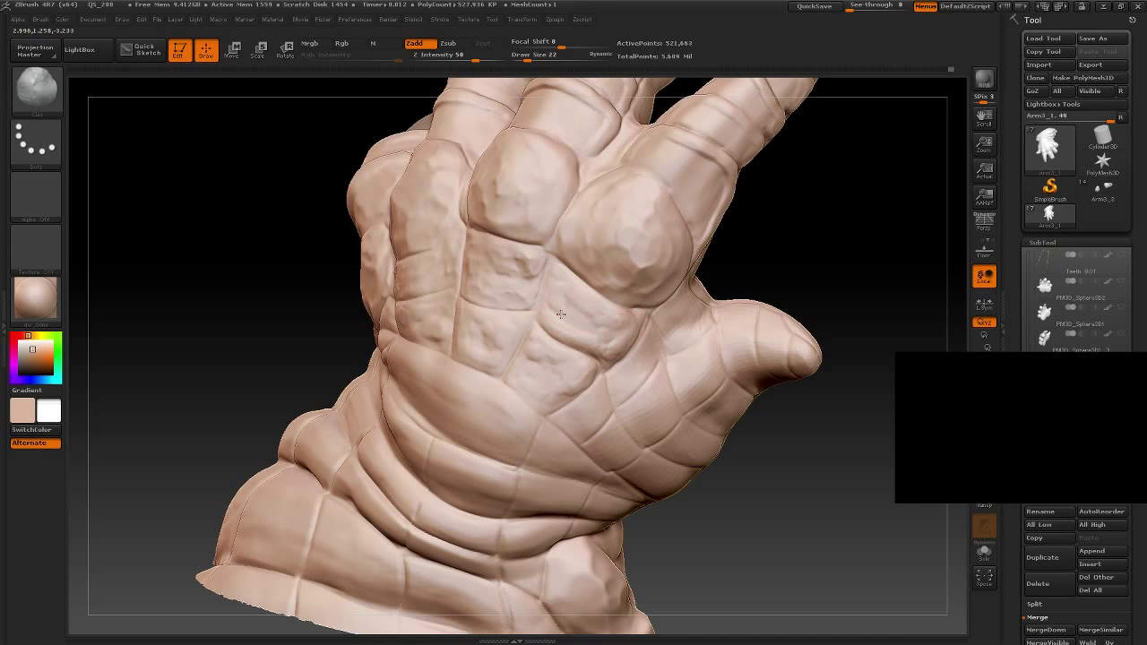
mouse_move(810, 519)
left_mouse_down()
mouse_move(837, 435)
mouse_move(837, 372)
mouse_move(785, 262)
mouse_move(759, 275)
mouse_move(735, 339)
left_mouse_up()
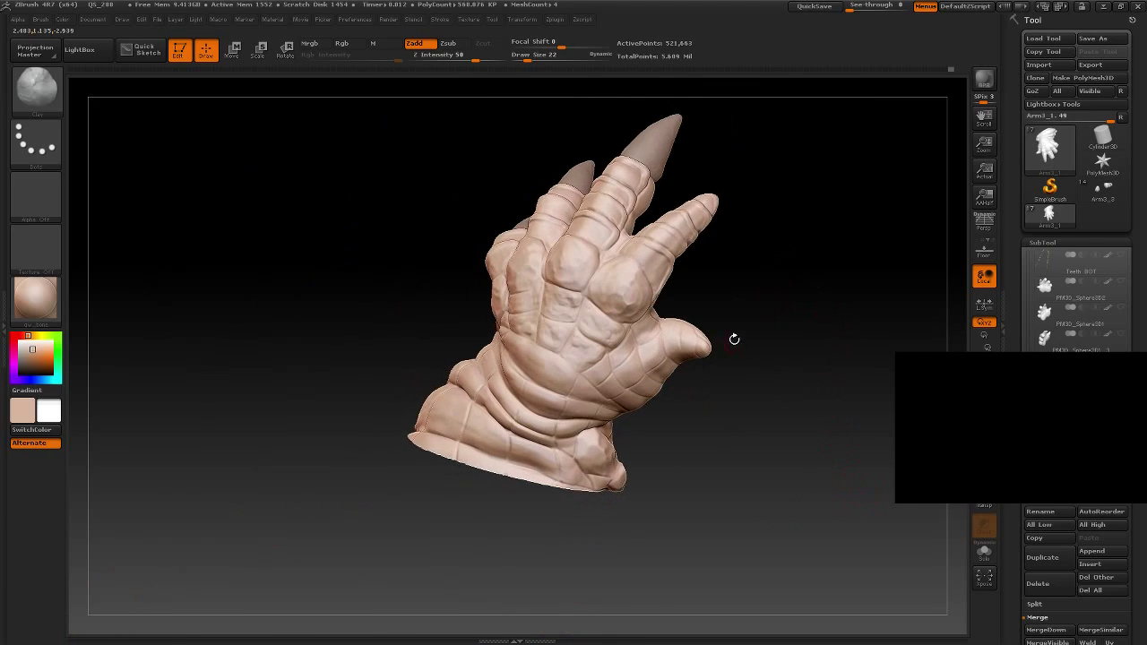
Step: Add four short Zadd strokes of bumps and pitting to the plates above the knuckles
left_click_drag(811, 227, 769, 375)
mouse_move(434, 344)
left_mouse_down()
mouse_move(433, 412)
mouse_move(458, 409)
mouse_move(396, 403)
mouse_move(435, 394)
mouse_move(415, 397)
mouse_move(385, 430)
mouse_move(393, 462)
mouse_move(422, 430)
mouse_move(453, 424)
mouse_move(366, 412)
mouse_move(453, 415)
left_mouse_up()
mouse_move(786, 269)
left_mouse_down("alt")
mouse_move(825, 342)
mouse_move(814, 256)
mouse_move(741, 290)
left_mouse_up("alt")
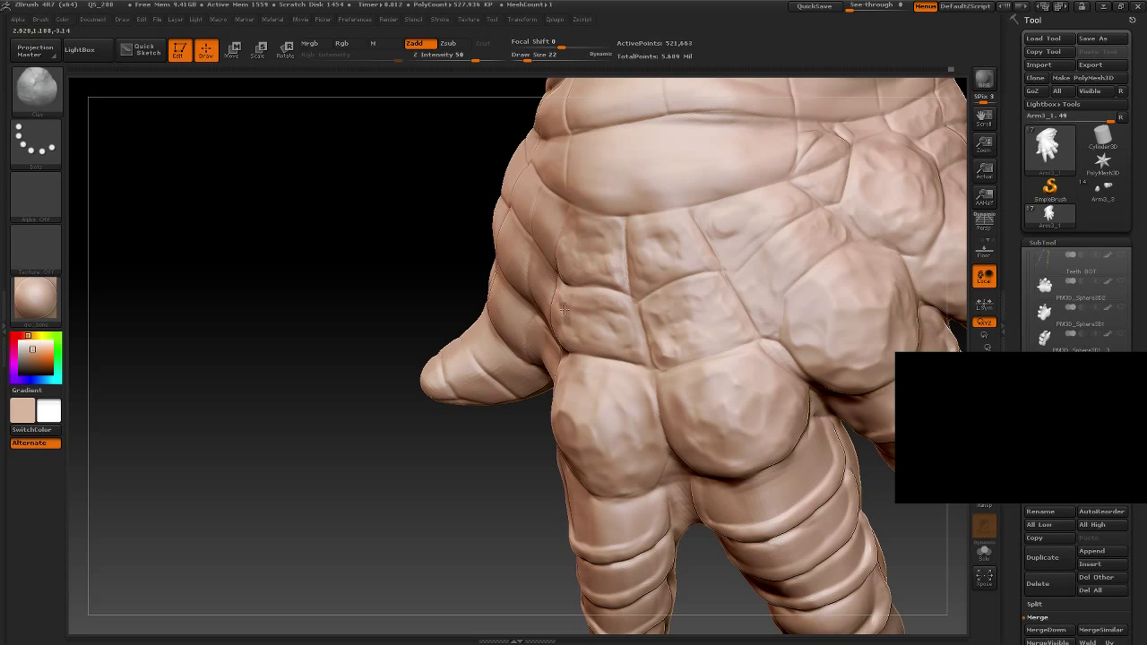
left_click_drag(459, 492, 545, 326)
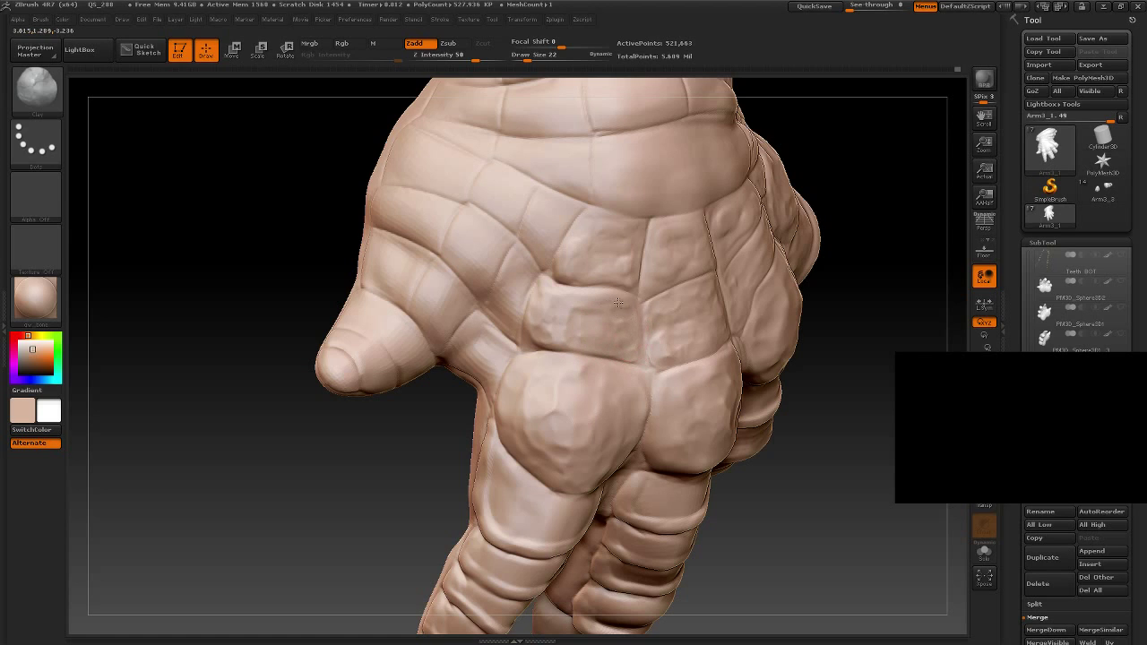
mouse_move(883, 244)
left_mouse_down()
mouse_move(786, 284)
mouse_move(819, 275)
mouse_move(604, 302)
left_mouse_up()
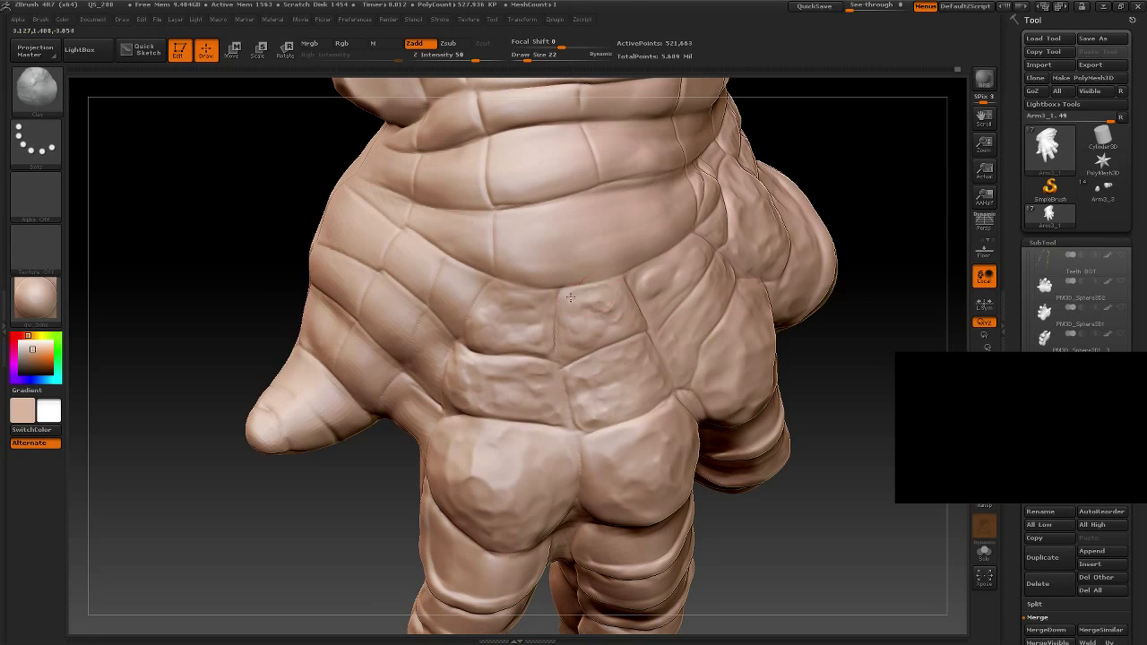
left_click_drag(585, 306, 583, 324)
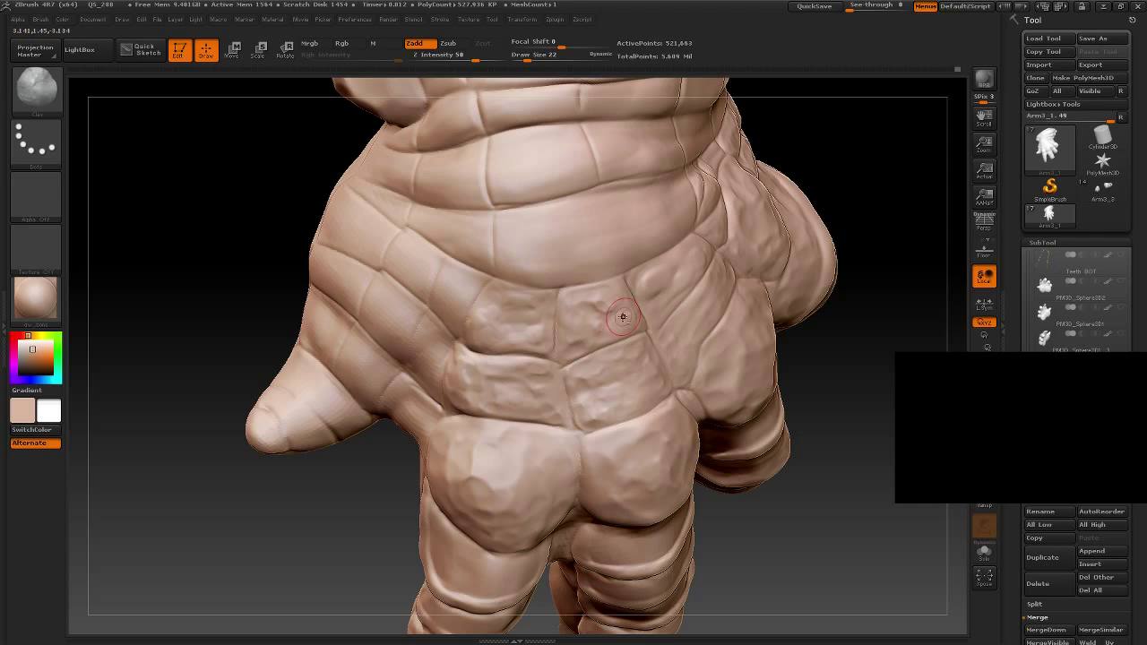
left_click_drag(604, 328, 570, 326)
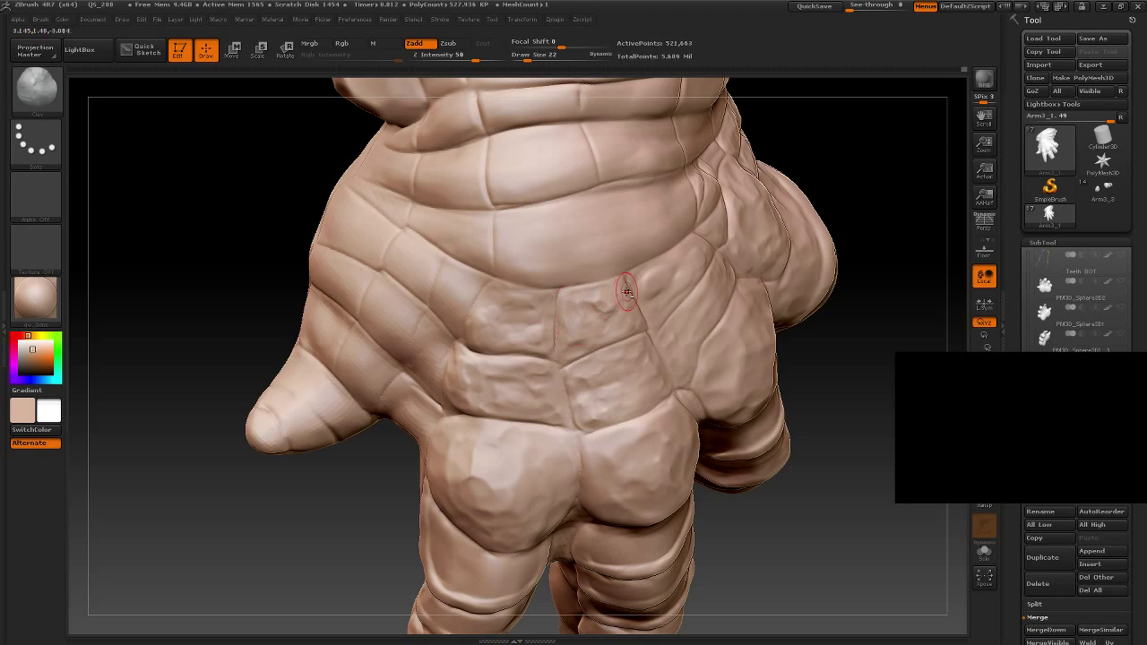
left_click_drag(627, 291, 639, 285)
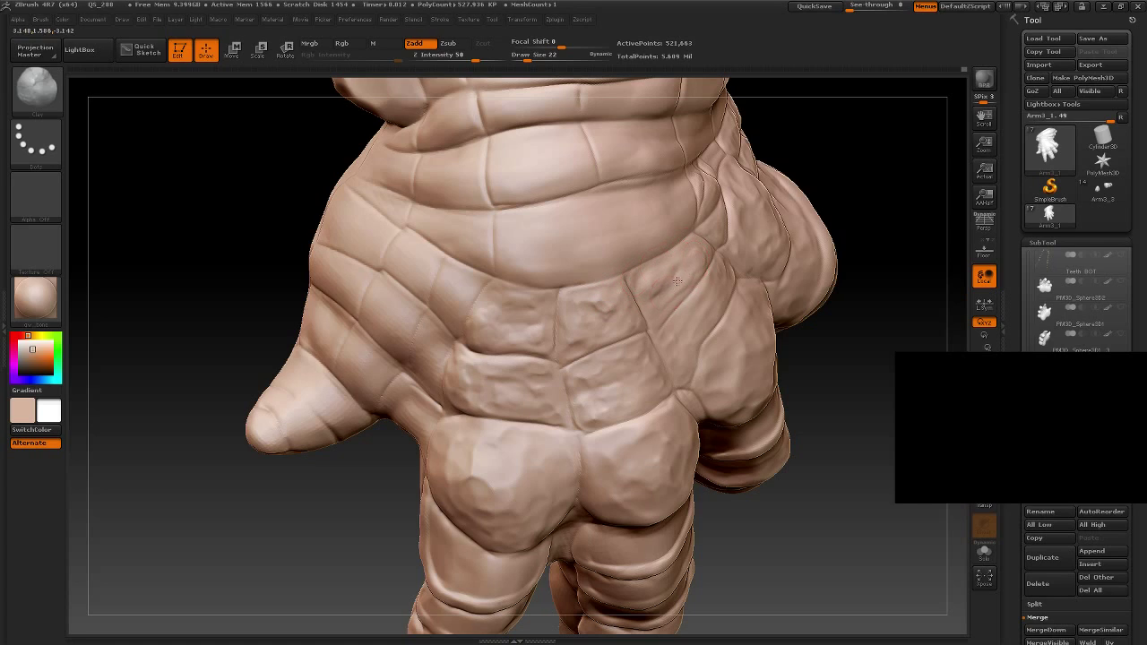
left_click_drag(648, 293, 636, 301)
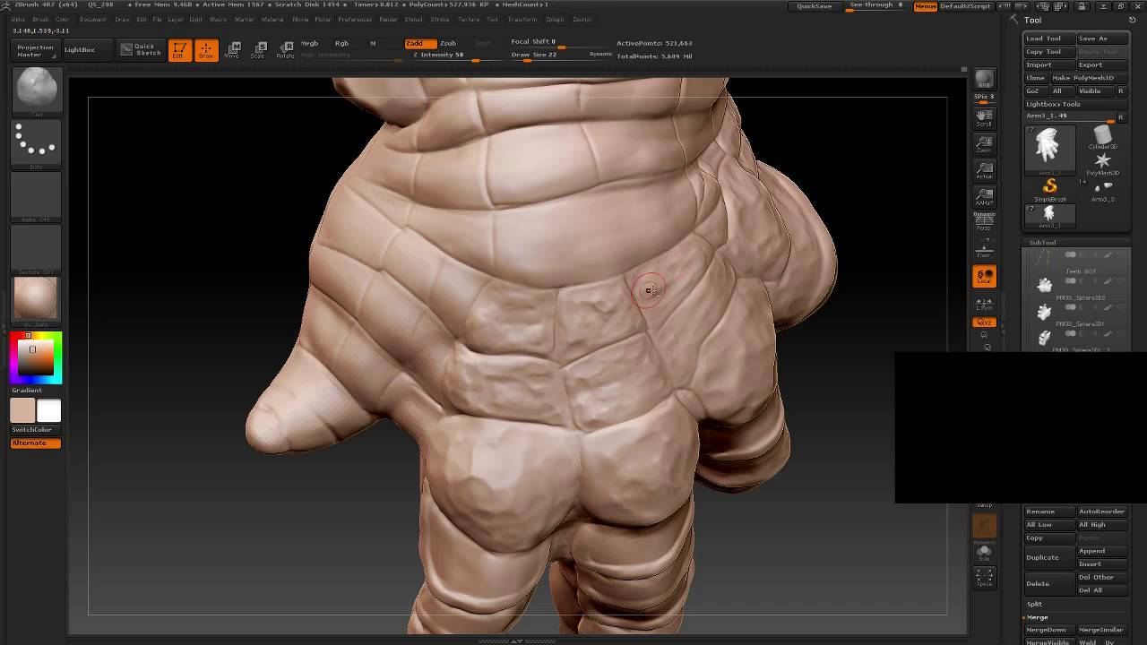
mouse_move(890, 436)
left_mouse_down()
mouse_move(848, 428)
mouse_move(789, 356)
left_mouse_up()
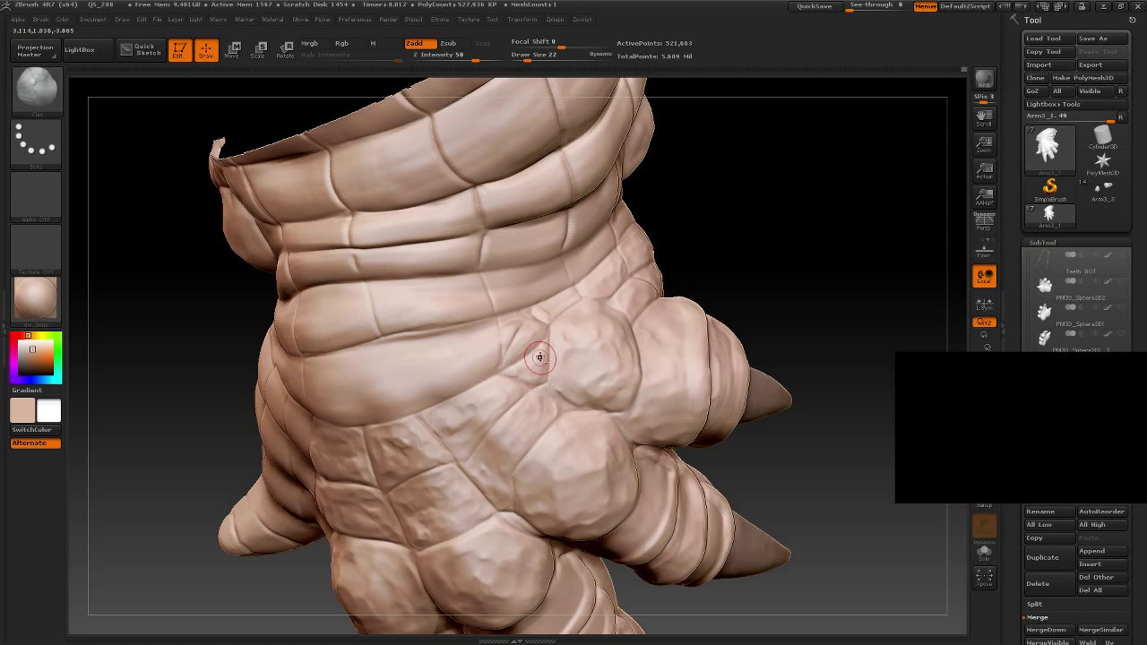
left_click_drag(512, 377, 545, 346)
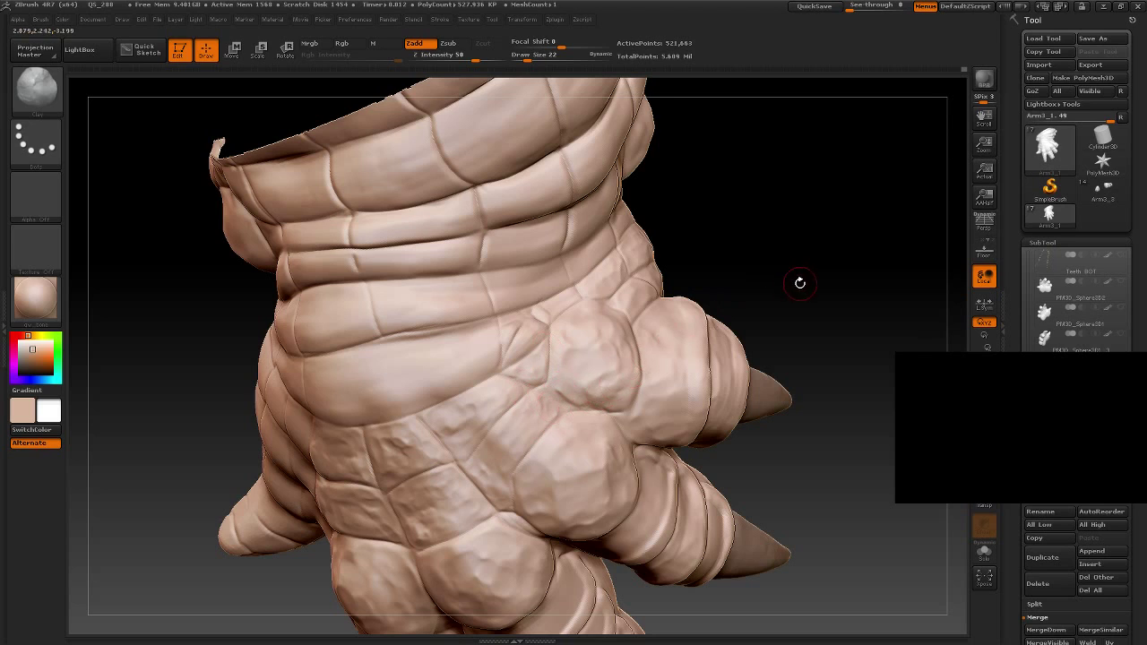
mouse_move(801, 282)
left_mouse_down()
mouse_move(747, 315)
mouse_move(749, 289)
mouse_move(561, 312)
mouse_move(599, 308)
mouse_move(630, 347)
mouse_move(597, 313)
mouse_move(596, 328)
left_mouse_up()
left_click_drag(808, 275, 860, 280)
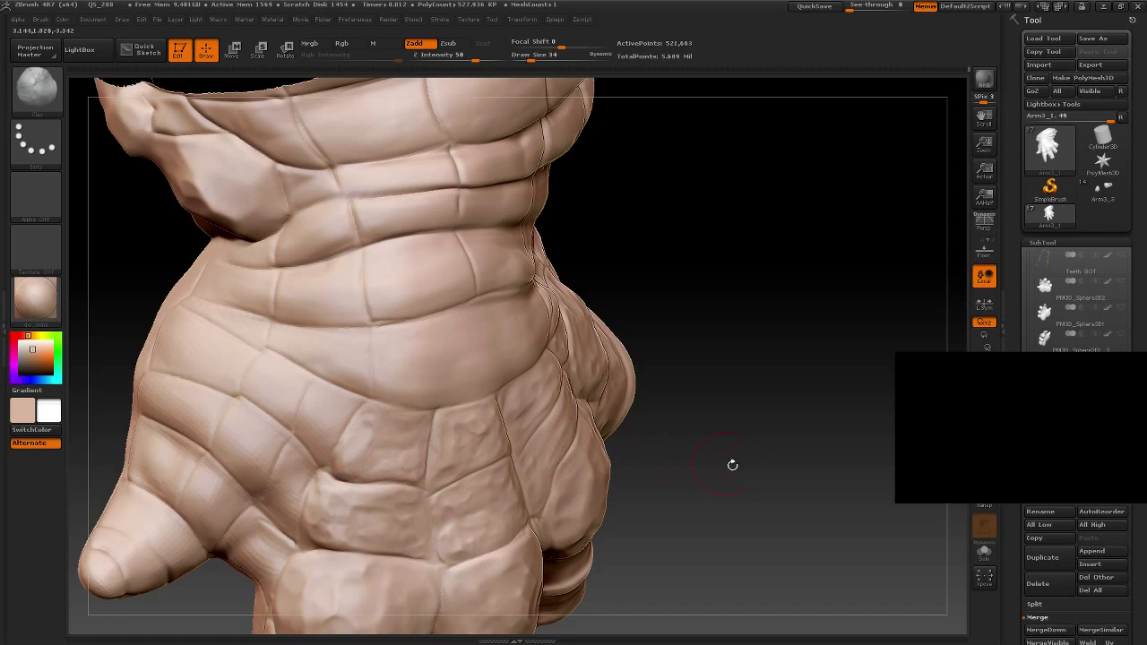
mouse_move(730, 466)
left_mouse_down()
mouse_move(755, 466)
mouse_move(753, 438)
left_mouse_up()
mouse_move(551, 440)
left_mouse_down()
mouse_move(609, 394)
mouse_move(615, 368)
mouse_move(385, 334)
mouse_move(422, 317)
left_mouse_up()
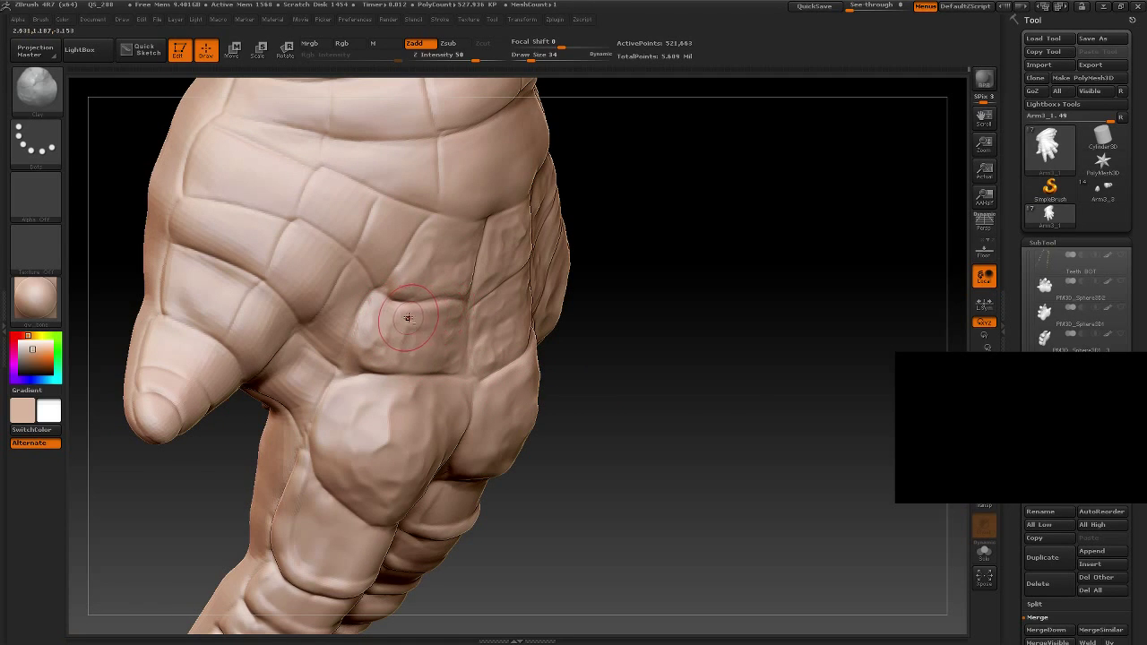
mouse_move(766, 460)
left_mouse_down()
mouse_move(707, 371)
mouse_move(708, 441)
left_mouse_up()
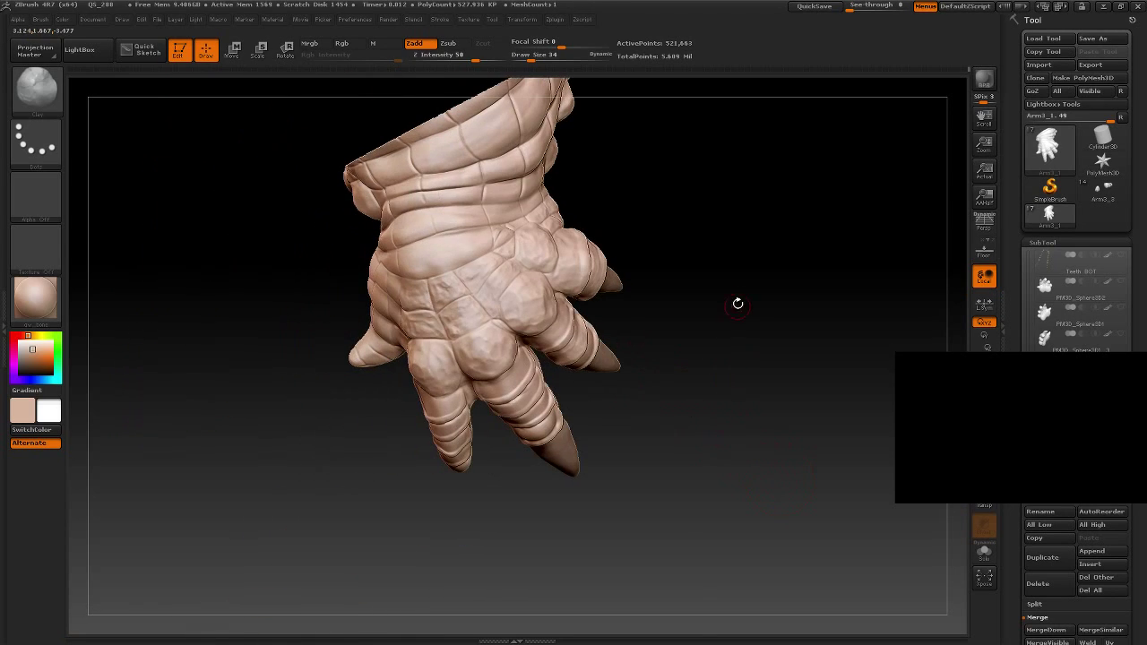
mouse_move(737, 304)
left_mouse_down()
mouse_move(711, 374)
mouse_move(708, 359)
mouse_move(703, 404)
mouse_move(731, 327)
mouse_move(709, 410)
mouse_move(741, 392)
mouse_move(696, 402)
mouse_move(681, 467)
left_mouse_up()
mouse_move(690, 407)
left_mouse_down()
mouse_move(624, 415)
mouse_move(686, 430)
mouse_move(683, 465)
mouse_move(707, 451)
mouse_move(671, 328)
mouse_move(704, 277)
mouse_move(707, 304)
mouse_move(747, 350)
mouse_move(743, 341)
mouse_move(555, 389)
mouse_move(591, 279)
mouse_move(576, 310)
mouse_move(583, 365)
left_mouse_up()
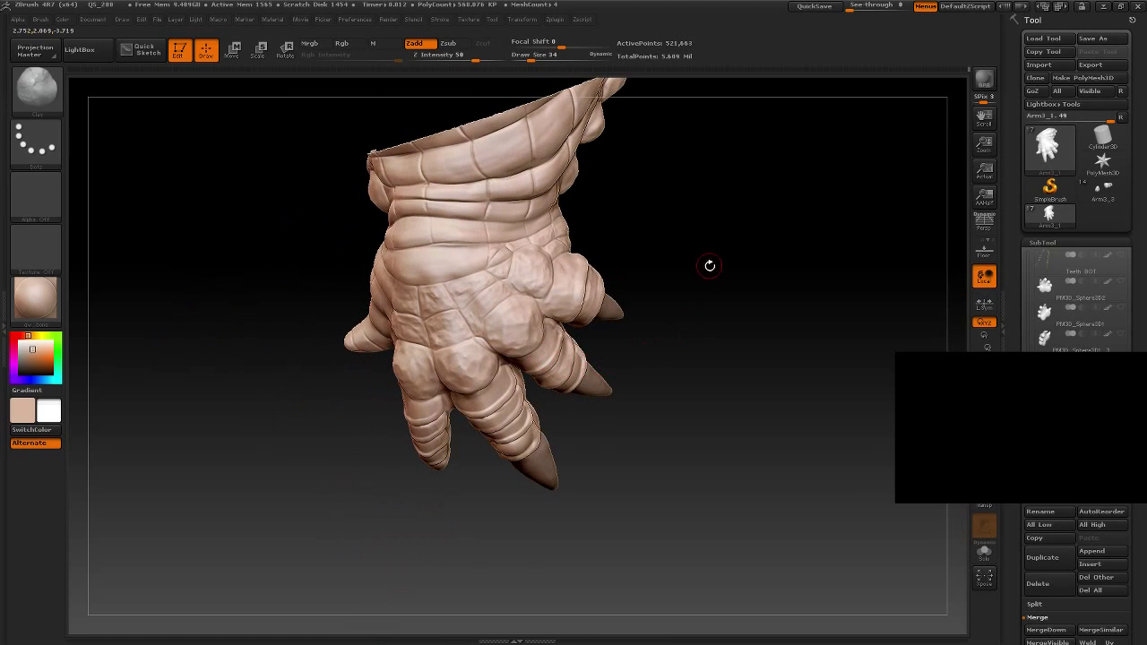
Step: Lower the brush to Draw Size 26 and reshape the crease between the scale plates
mouse_move(709, 265)
left_mouse_down("alt")
mouse_move(663, 359)
mouse_move(697, 299)
mouse_move(559, 328)
mouse_move(730, 477)
mouse_move(750, 305)
mouse_move(384, 340)
left_mouse_up("alt")
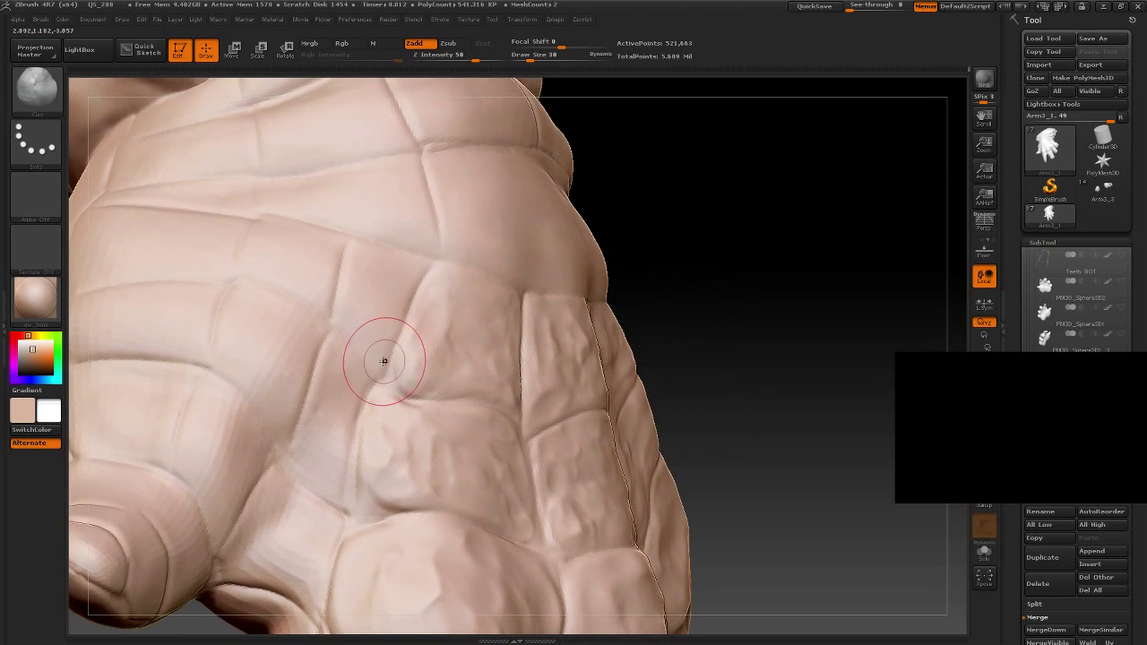
key("bracketleft")
key("bracketleft")
key("bracketleft")
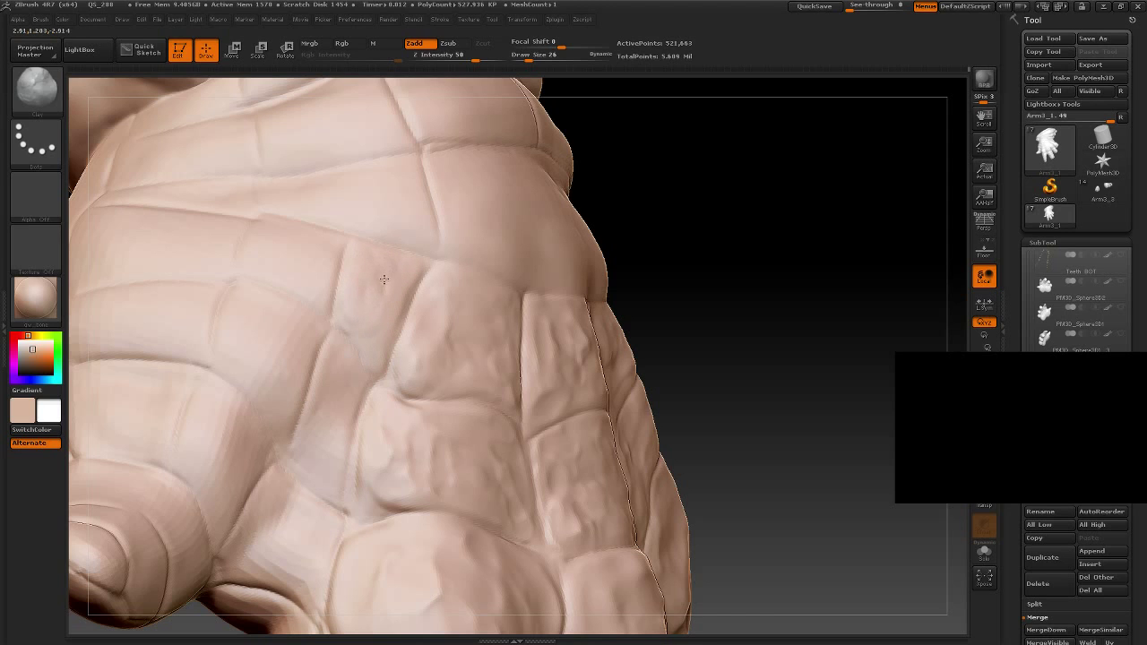
mouse_move(401, 284)
left_mouse_down()
mouse_move(364, 256)
mouse_move(388, 331)
left_mouse_up()
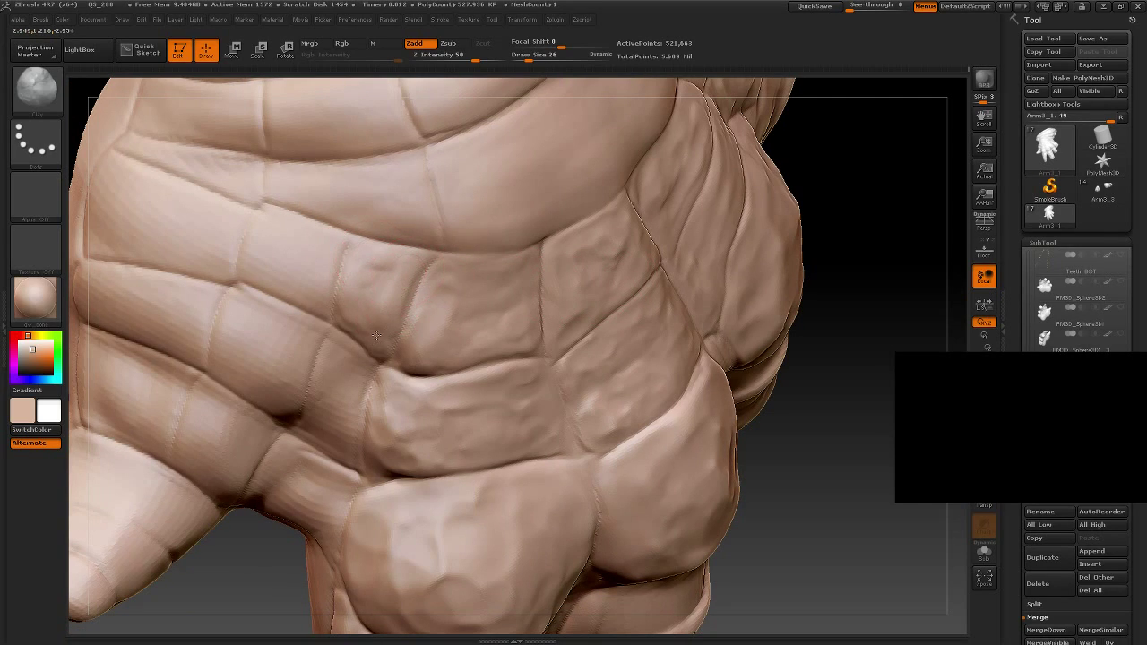
mouse_move(397, 271)
left_mouse_down()
mouse_move(379, 257)
mouse_move(372, 280)
left_mouse_up()
left_click_drag(332, 363, 349, 362)
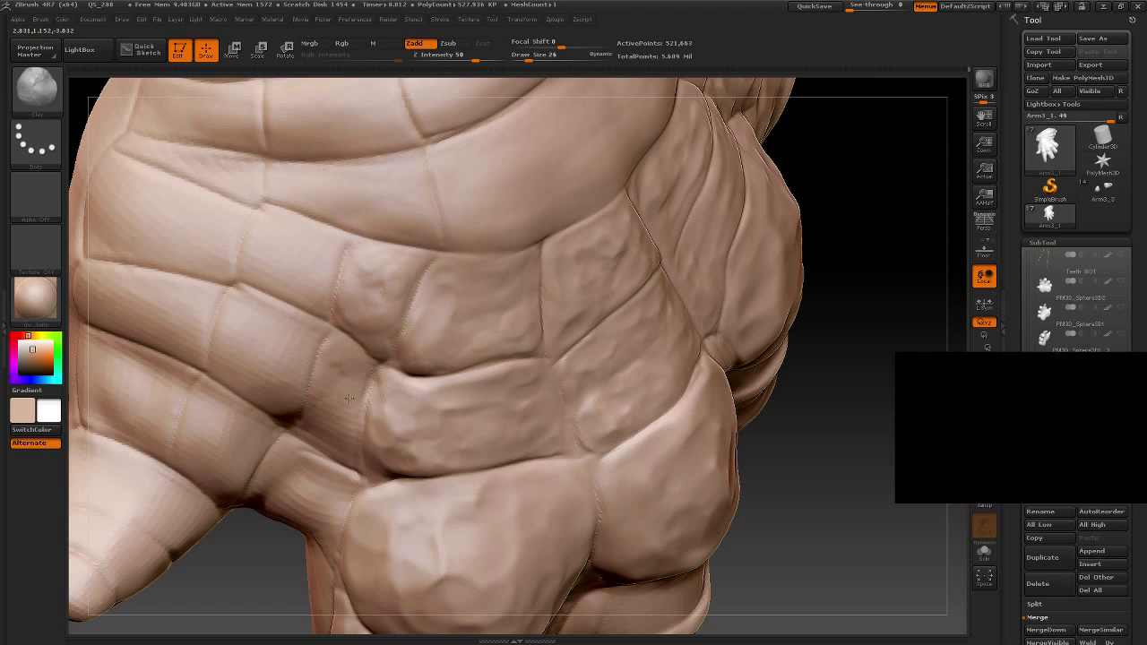
Step: Flatten the bulge where the knuckle plates meet and raise a small bump on the wrist scales
left_click_drag(298, 534, 294, 466)
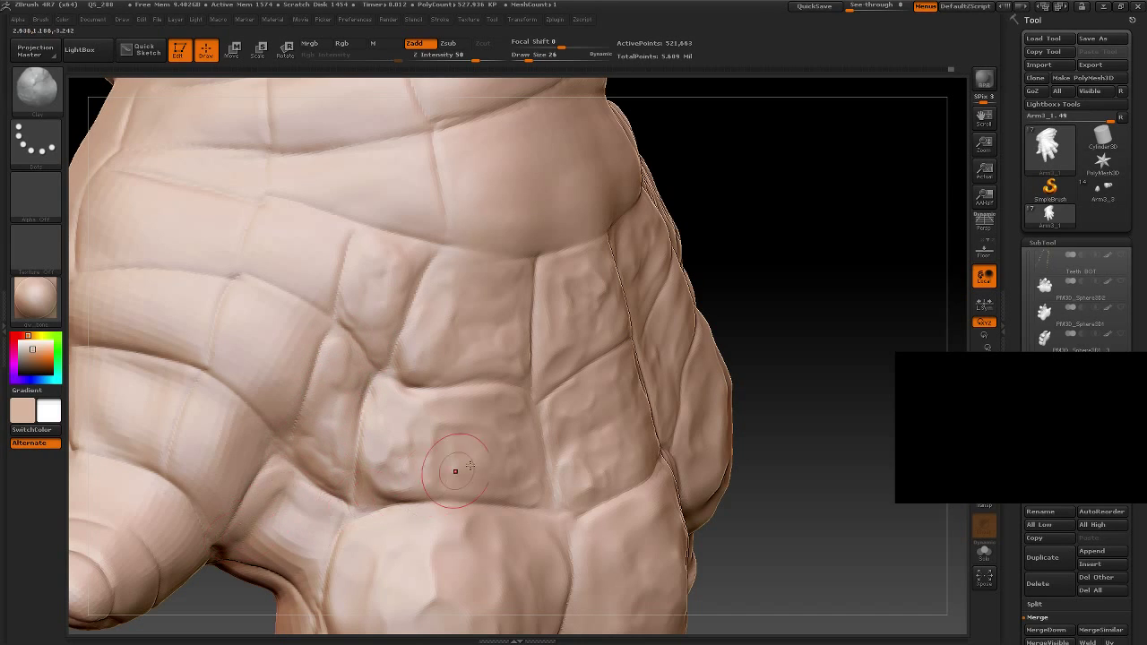
mouse_move(823, 423)
left_mouse_down()
mouse_move(776, 427)
mouse_move(761, 363)
left_mouse_up()
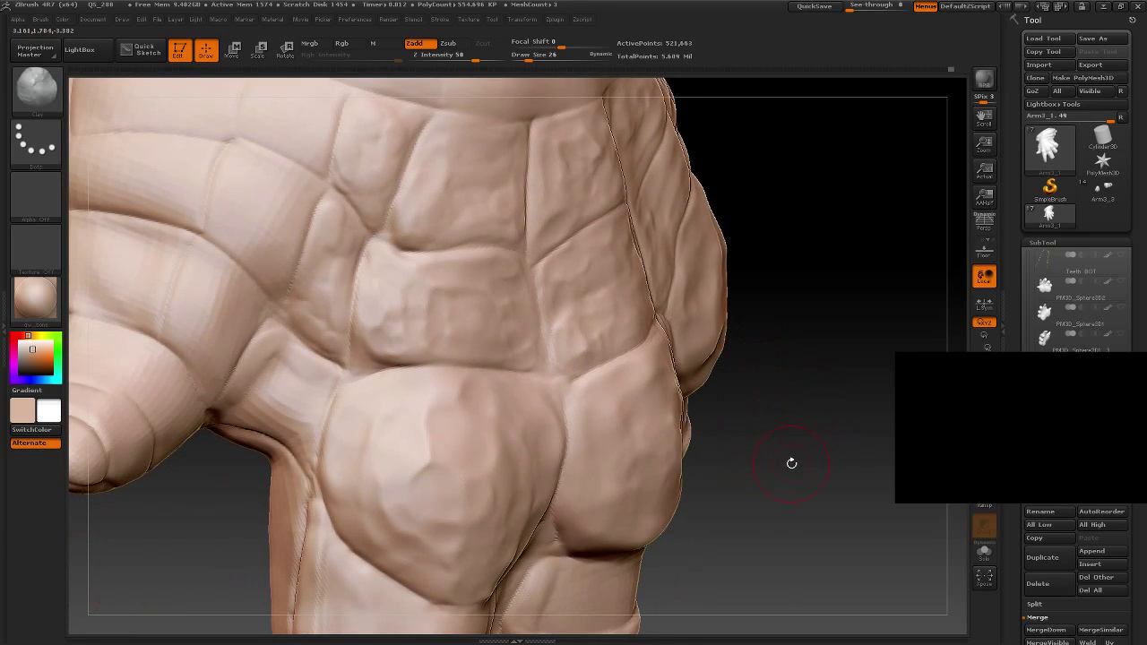
left_click_drag(791, 464, 786, 392)
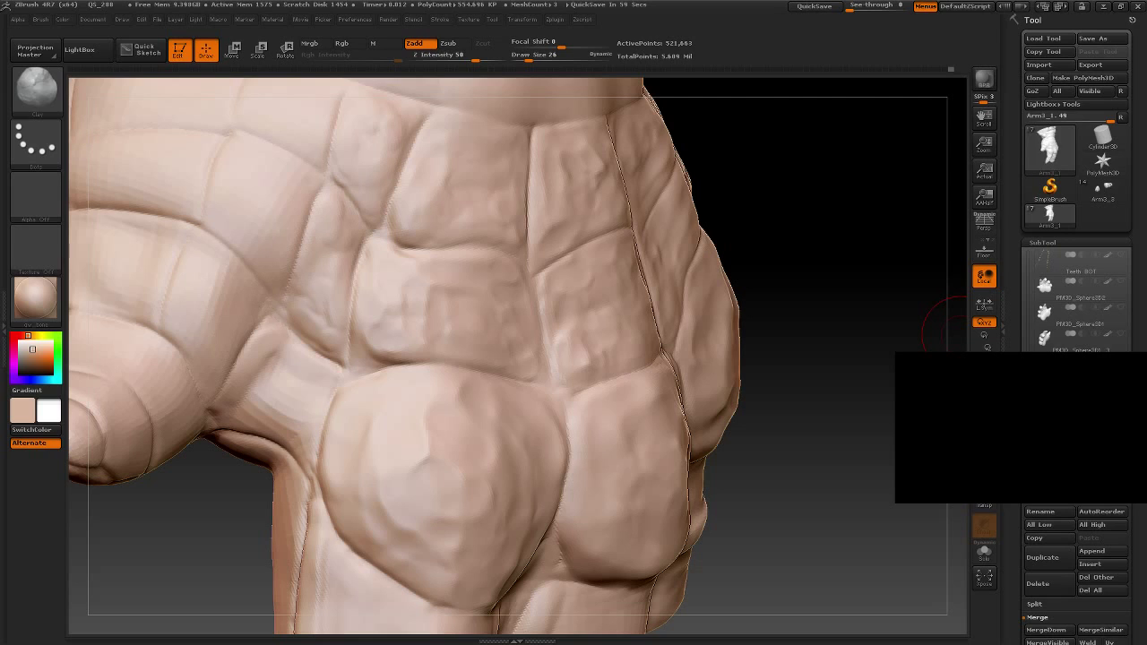
left_click_drag(805, 459, 766, 398)
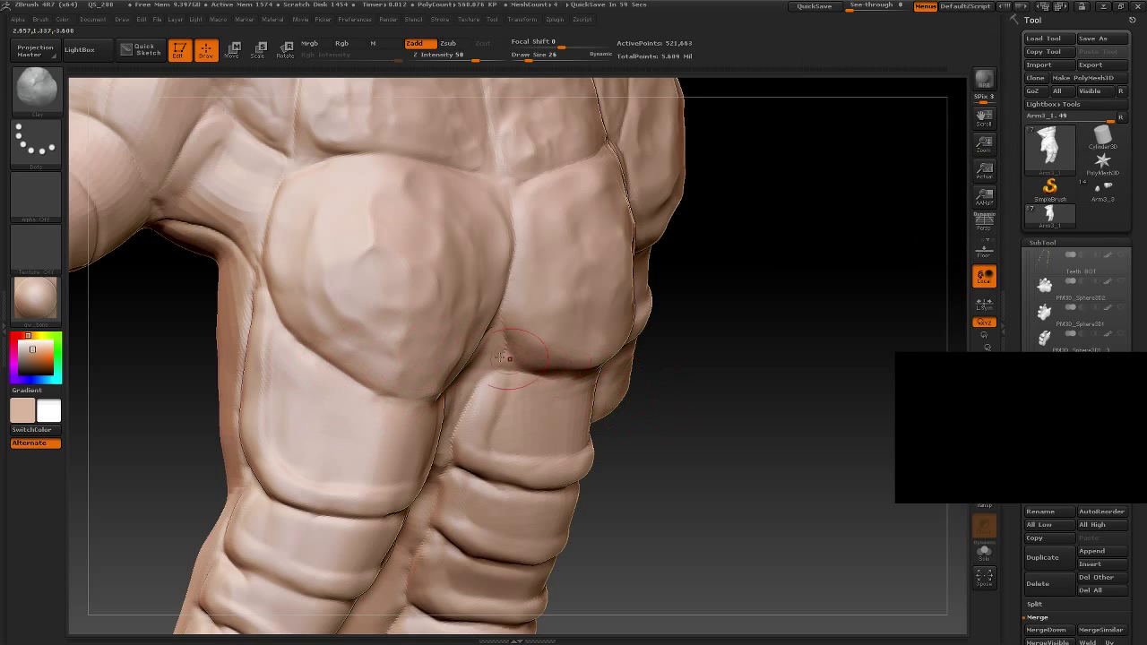
mouse_move(198, 176)
left_mouse_down()
mouse_move(226, 134)
mouse_move(269, 170)
mouse_move(253, 220)
left_mouse_up()
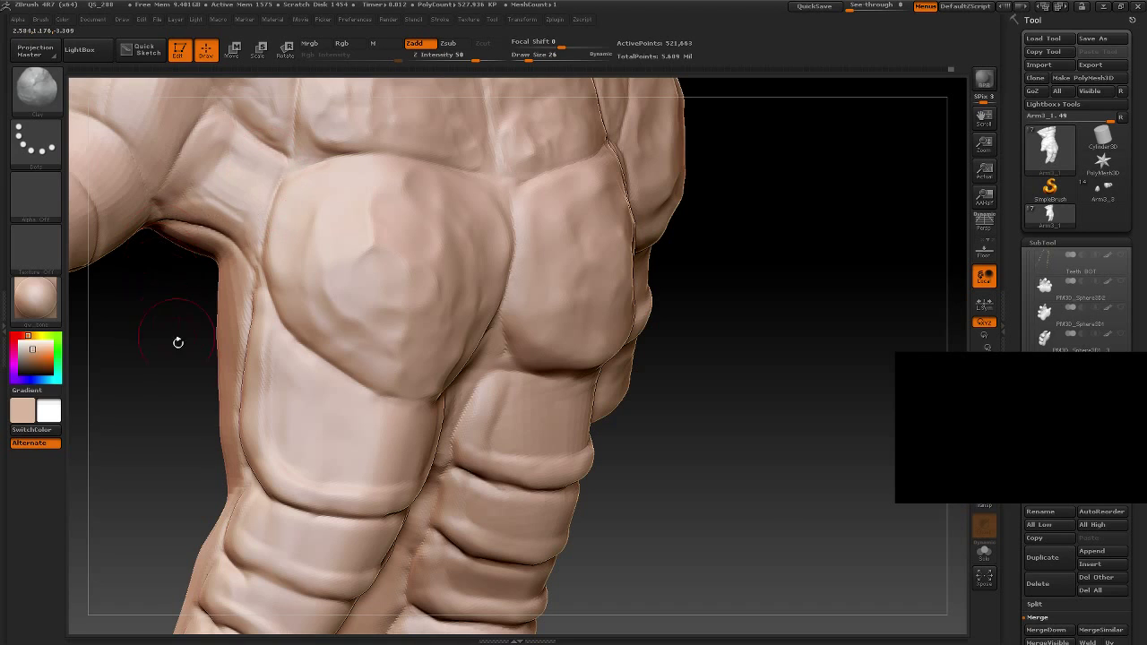
left_click_drag(179, 342, 177, 218)
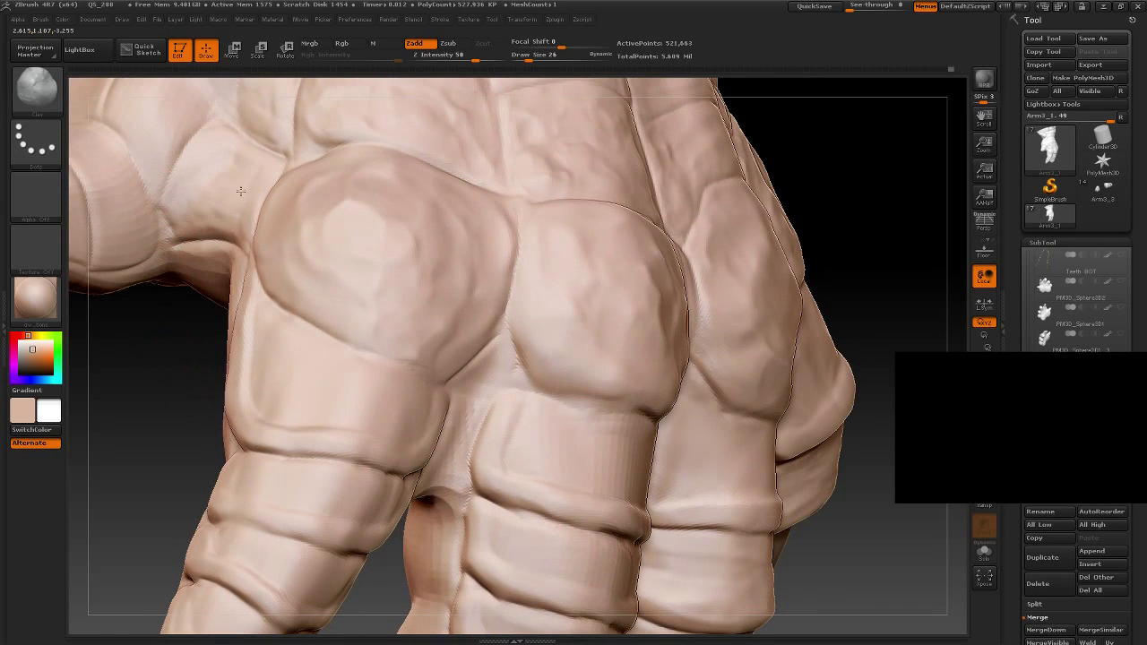
mouse_move(174, 331)
left_mouse_down()
mouse_move(151, 339)
mouse_move(159, 394)
left_mouse_up()
mouse_move(500, 292)
left_mouse_down()
mouse_move(691, 346)
mouse_move(771, 342)
mouse_move(745, 351)
mouse_move(744, 377)
mouse_move(720, 403)
mouse_move(717, 318)
mouse_move(784, 321)
left_mouse_up()
mouse_move(870, 179)
left_mouse_down()
mouse_move(774, 248)
mouse_move(645, 315)
left_mouse_up()
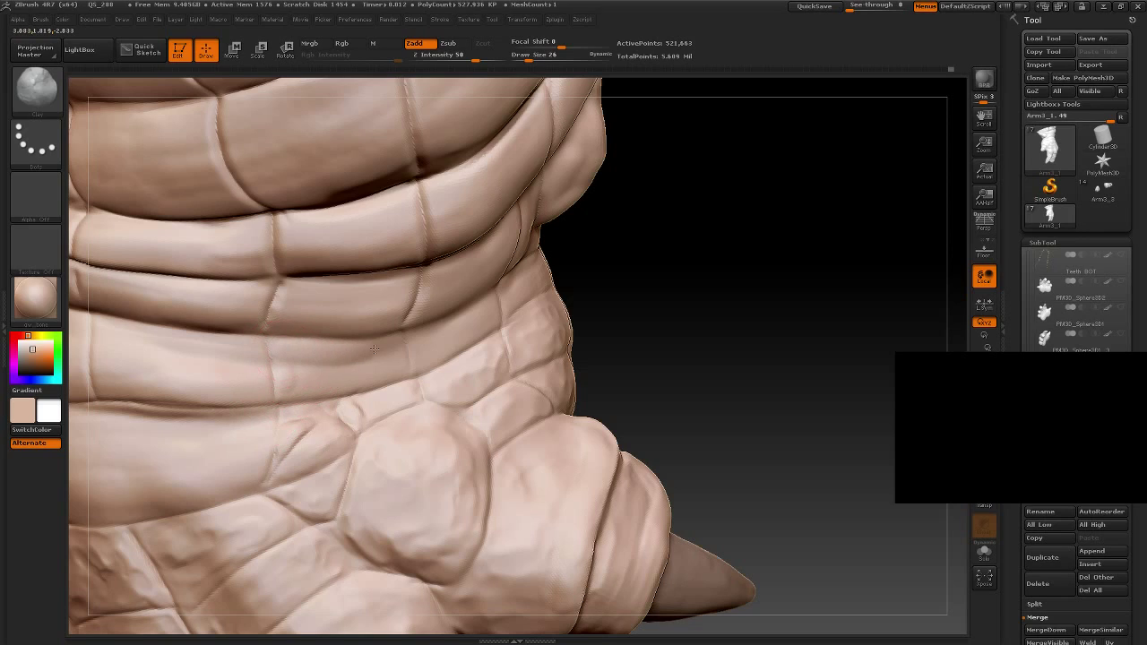
left_click(304, 371)
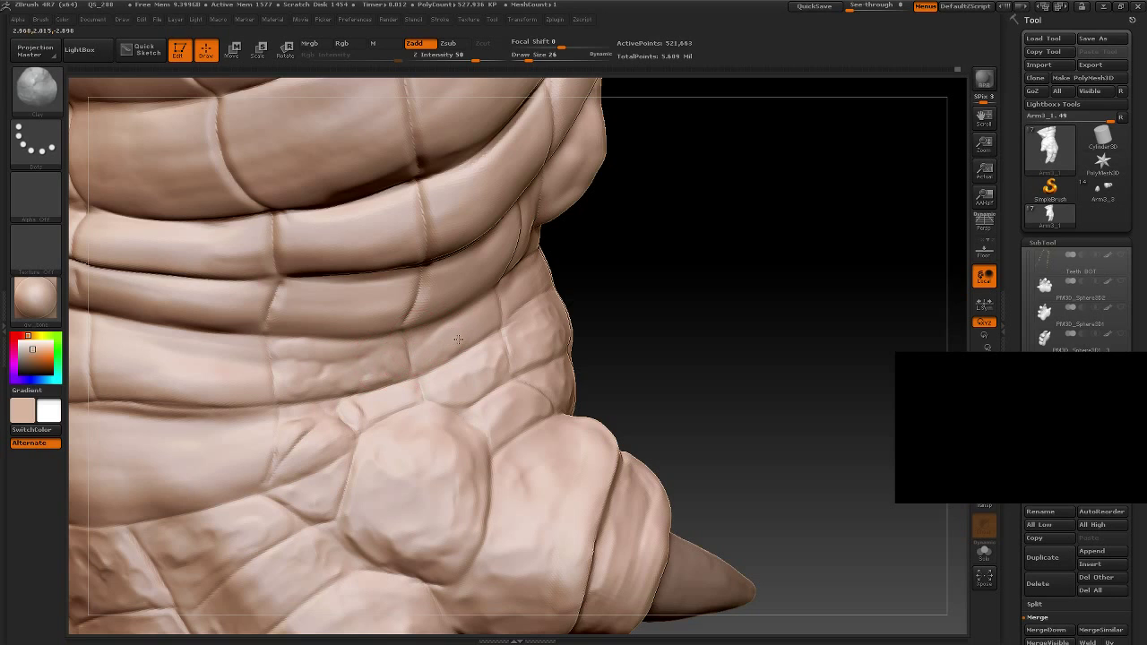
Step: Raise a bump on a wrist scale, then Shift-smooth it and the scale band detail
left_click_drag(709, 277, 451, 328)
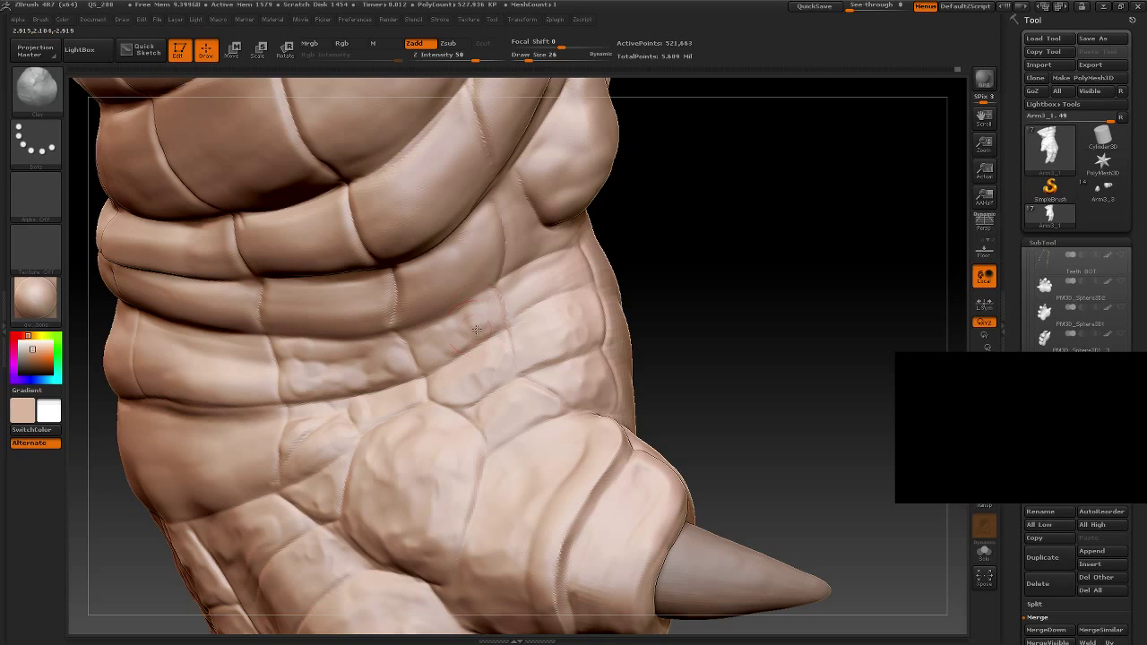
mouse_move(708, 269)
left_mouse_down()
mouse_move(627, 260)
mouse_move(489, 193)
left_mouse_up()
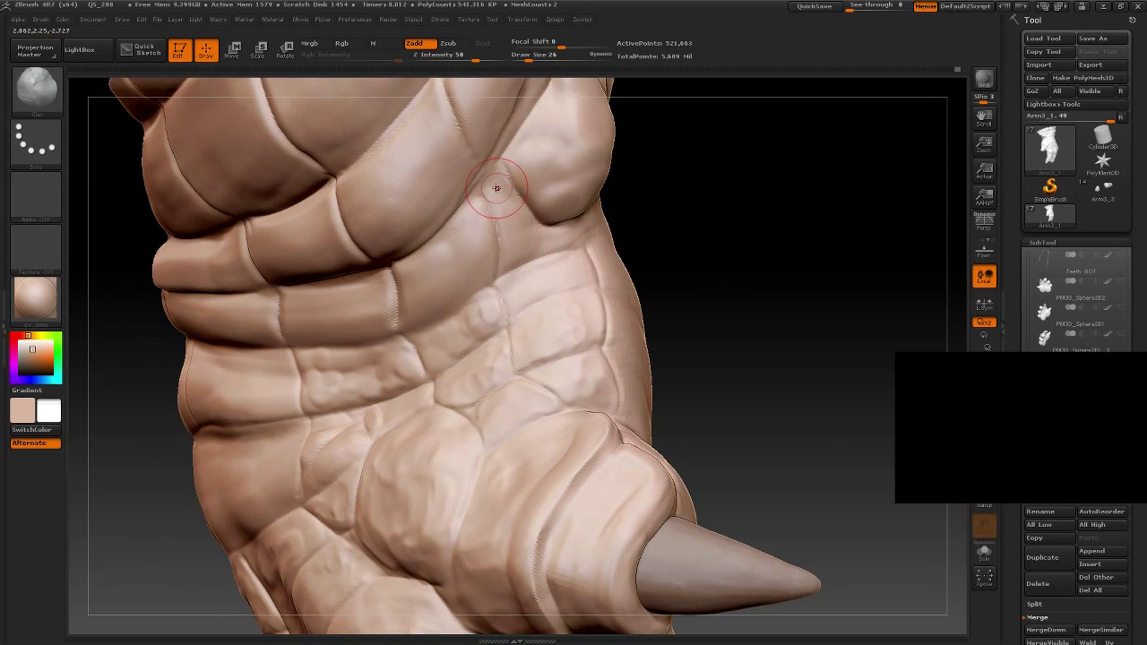
left_click_drag(732, 232, 489, 193)
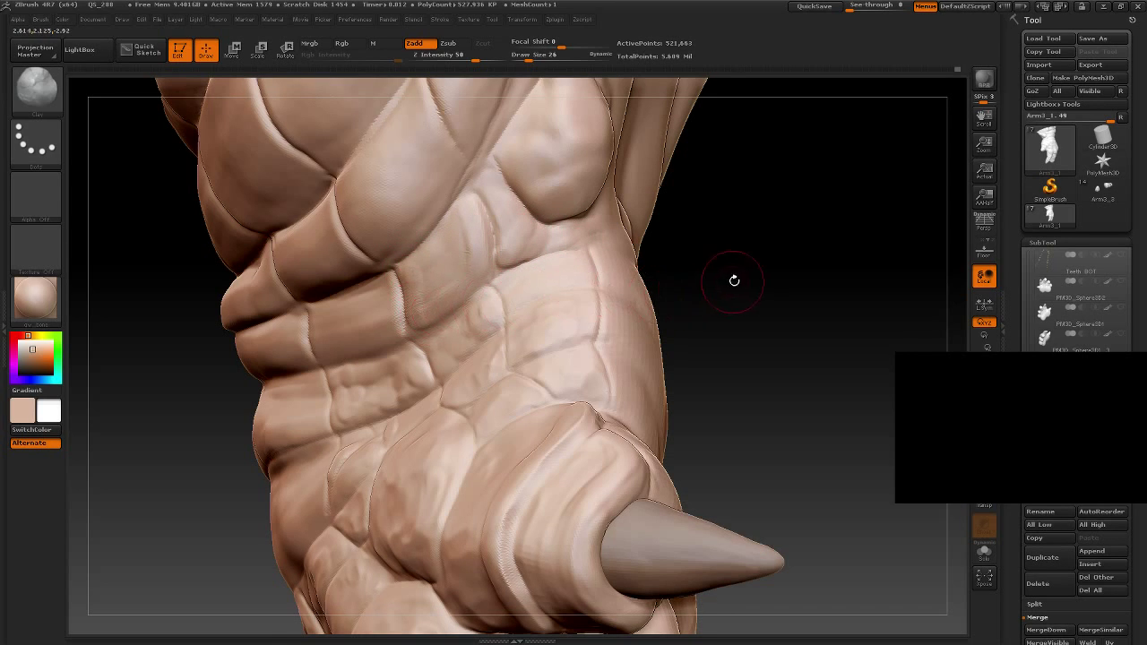
left_click_drag(735, 276, 403, 313)
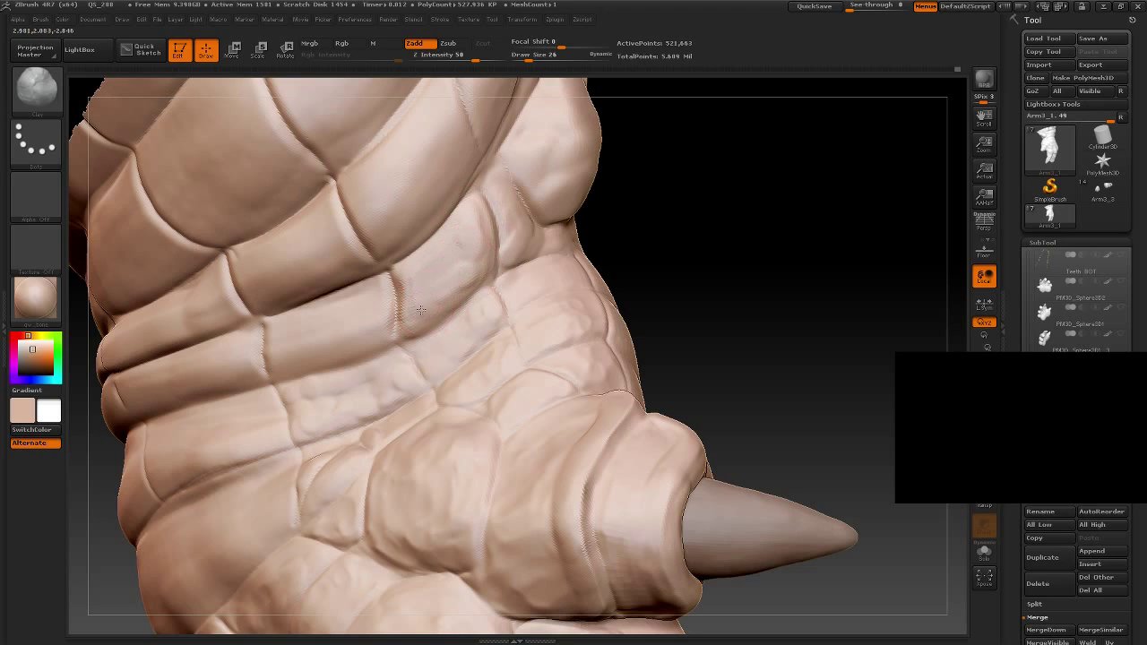
left_click(468, 237)
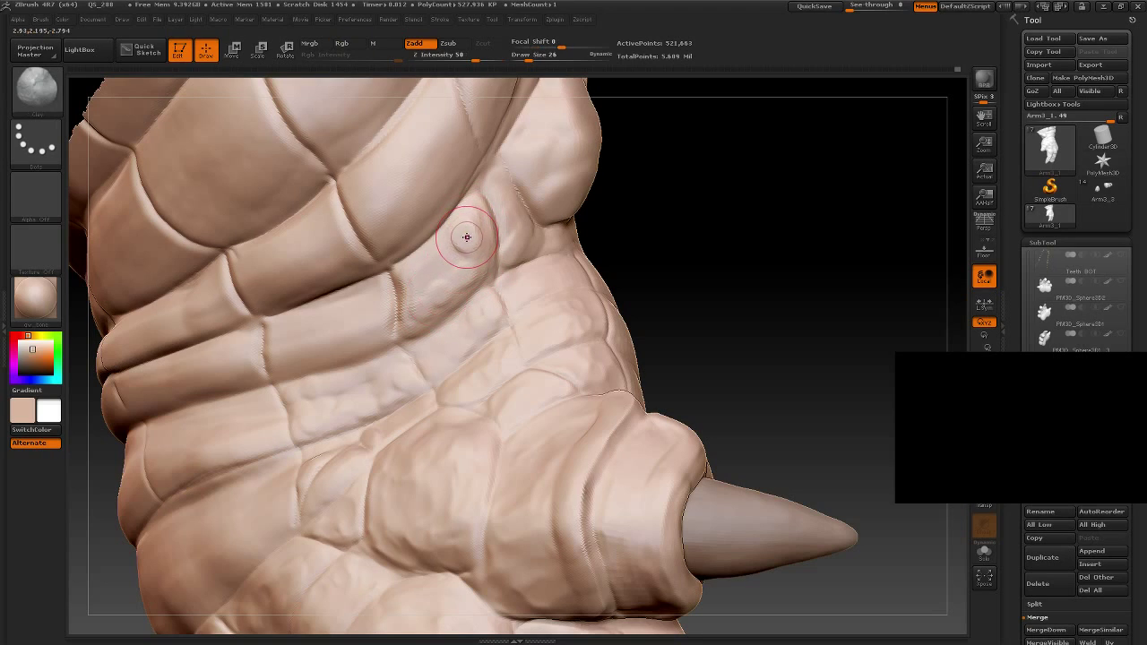
left_click_drag(468, 240, 462, 270, "shift")
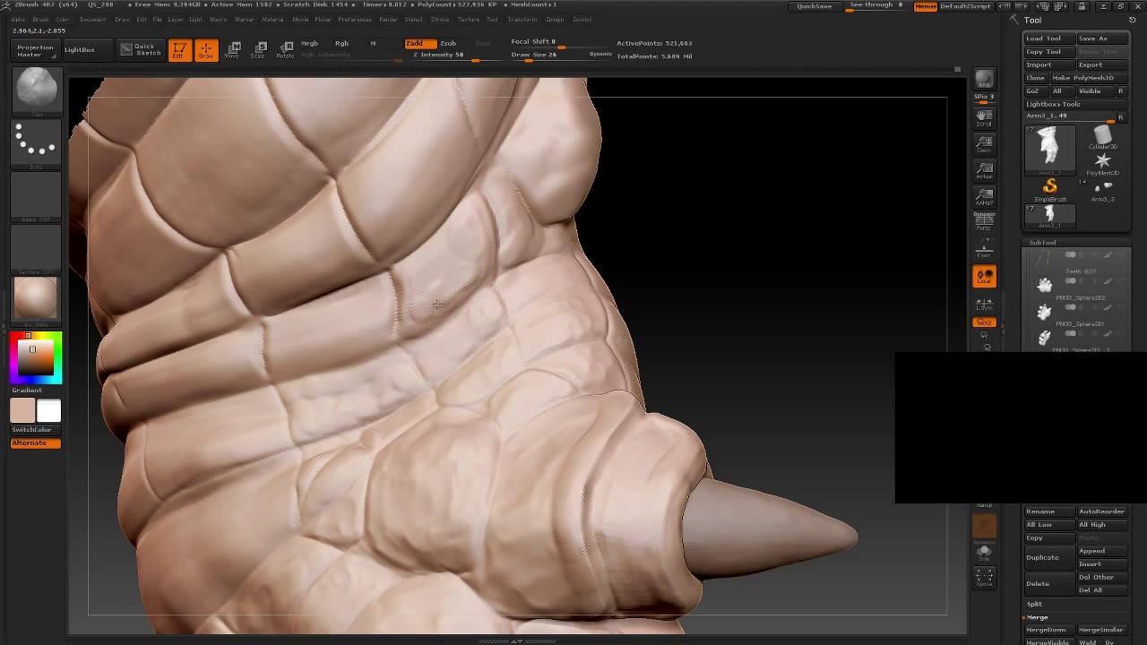
mouse_move(738, 286)
left_mouse_down()
mouse_move(678, 270)
mouse_move(423, 295)
left_mouse_up()
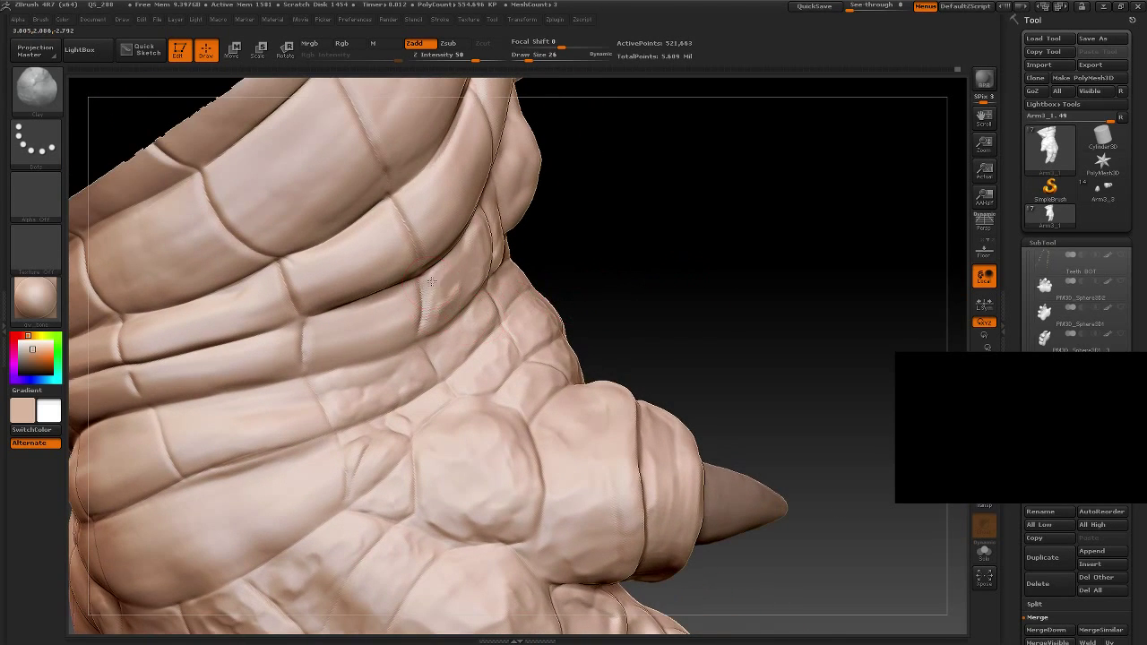
mouse_move(474, 229)
left_mouse_down()
mouse_move(430, 282)
mouse_move(428, 321)
left_mouse_up()
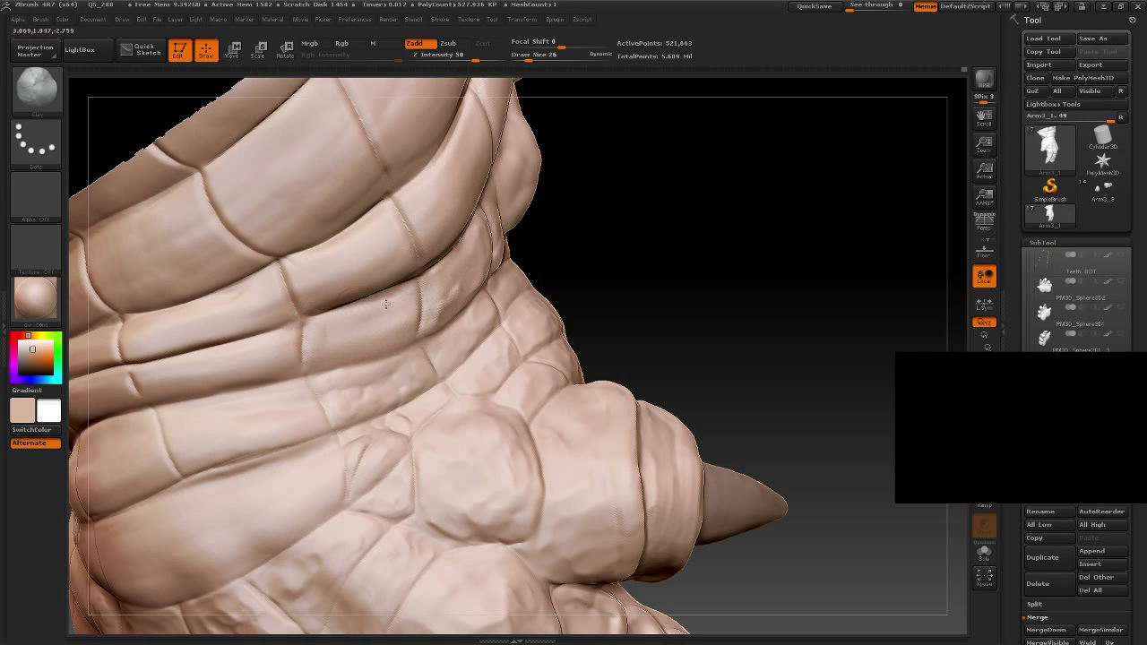
Step: Carve and deepen a thin vertical crease into the wrist scale band
left_click_drag(534, 272, 408, 331)
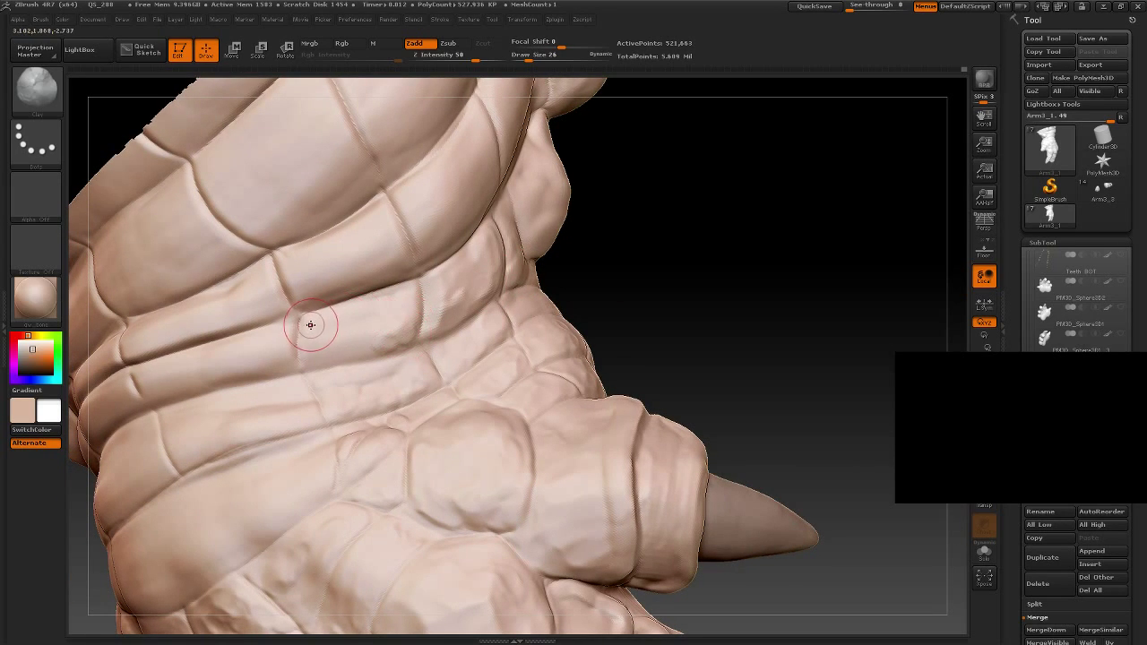
left_click_drag(304, 313, 300, 358)
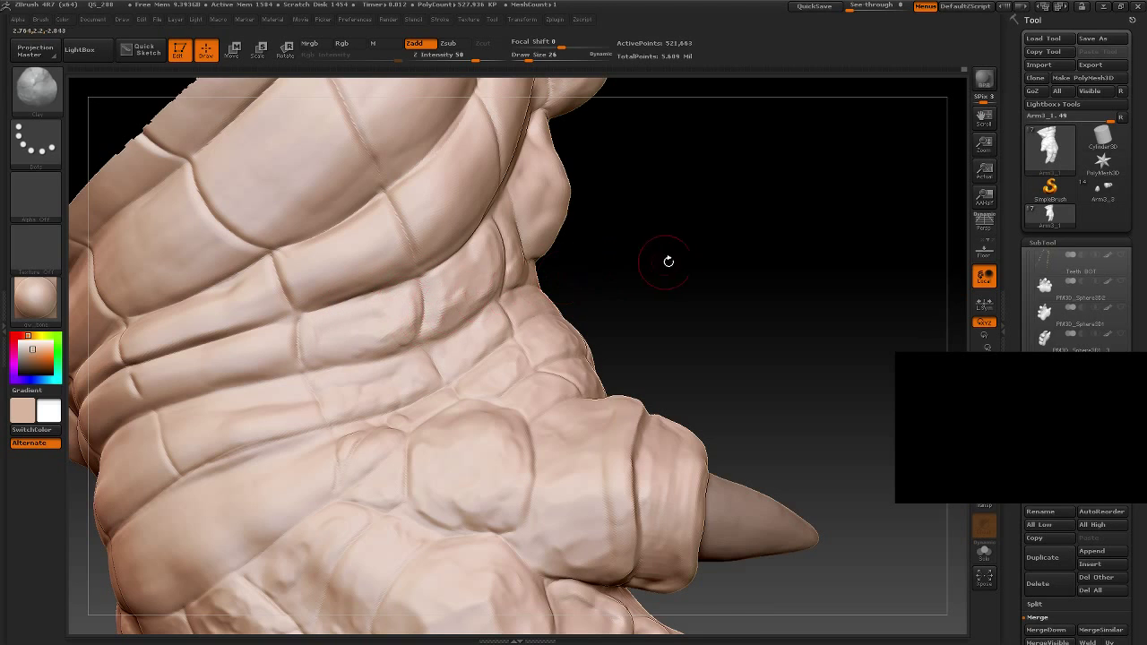
left_click_drag(666, 259, 376, 324)
mouse_move(434, 273)
left_mouse_down()
mouse_move(418, 331)
mouse_move(320, 325)
left_mouse_up()
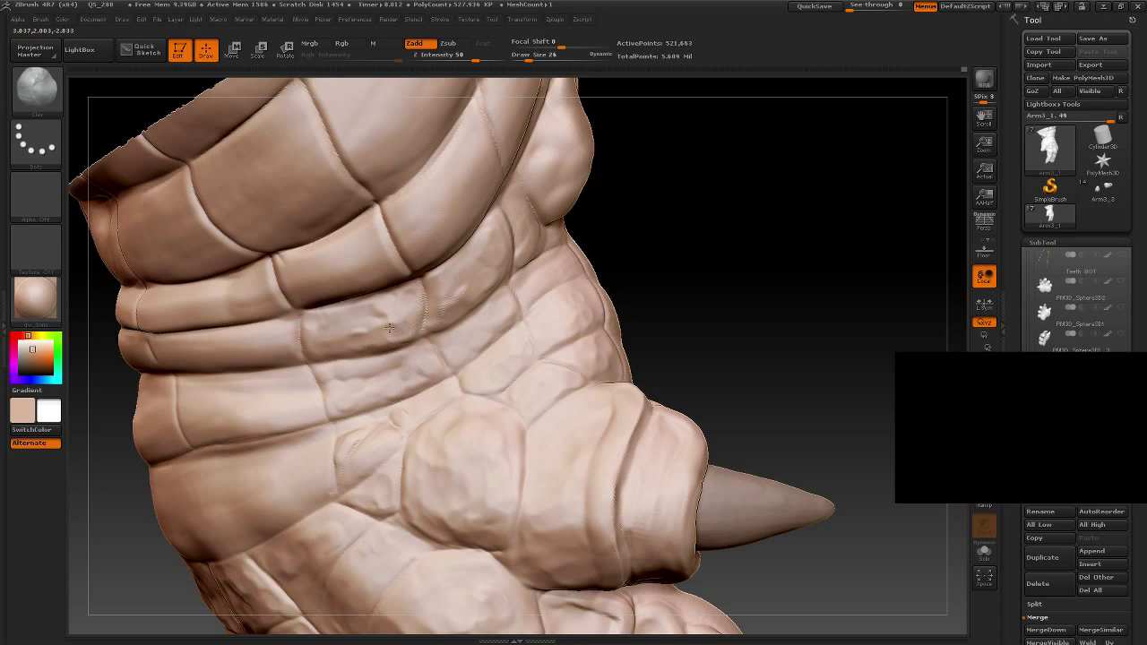
mouse_move(704, 259)
left_mouse_down("alt")
mouse_move(619, 292)
mouse_move(597, 283)
mouse_move(659, 224)
mouse_move(579, 307)
left_mouse_up("alt")
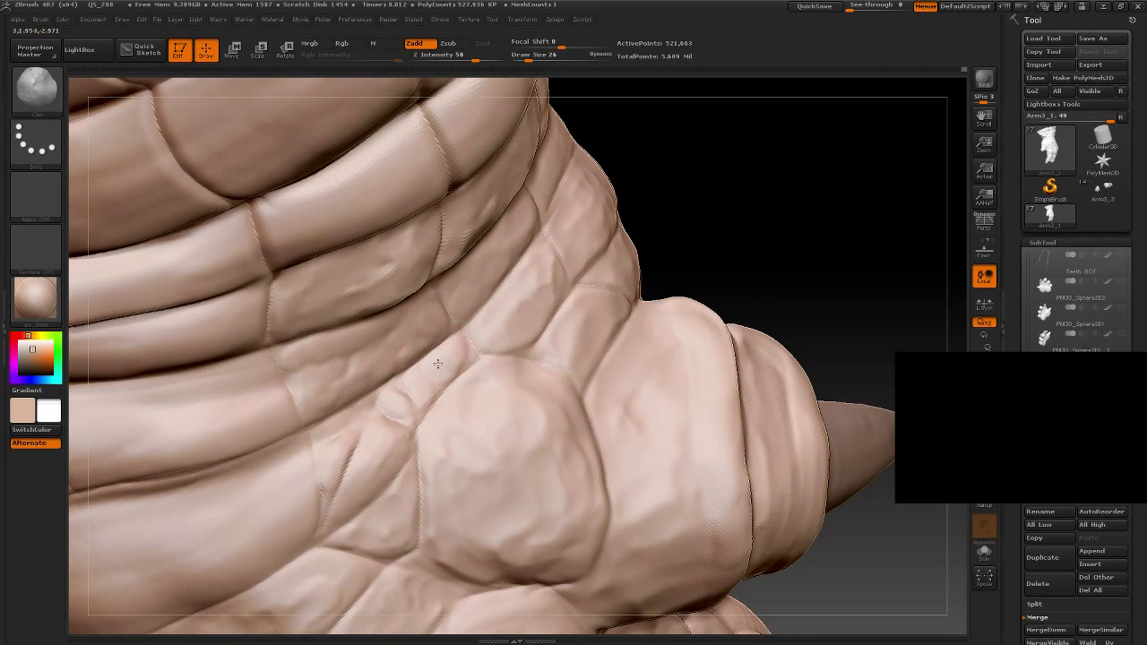
Step: Frame the hand and dab a small round nodule onto the forearm side
key("f")
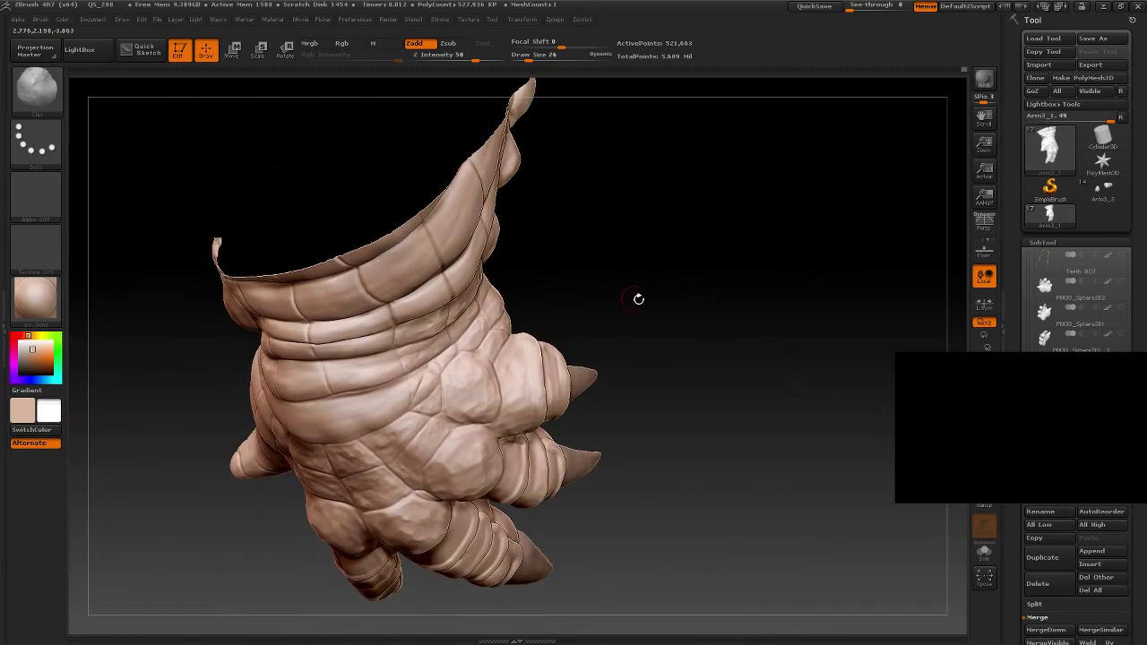
mouse_move(637, 300)
left_mouse_down()
mouse_move(683, 257)
mouse_move(646, 338)
mouse_move(645, 310)
mouse_move(801, 402)
mouse_move(341, 394)
left_mouse_up()
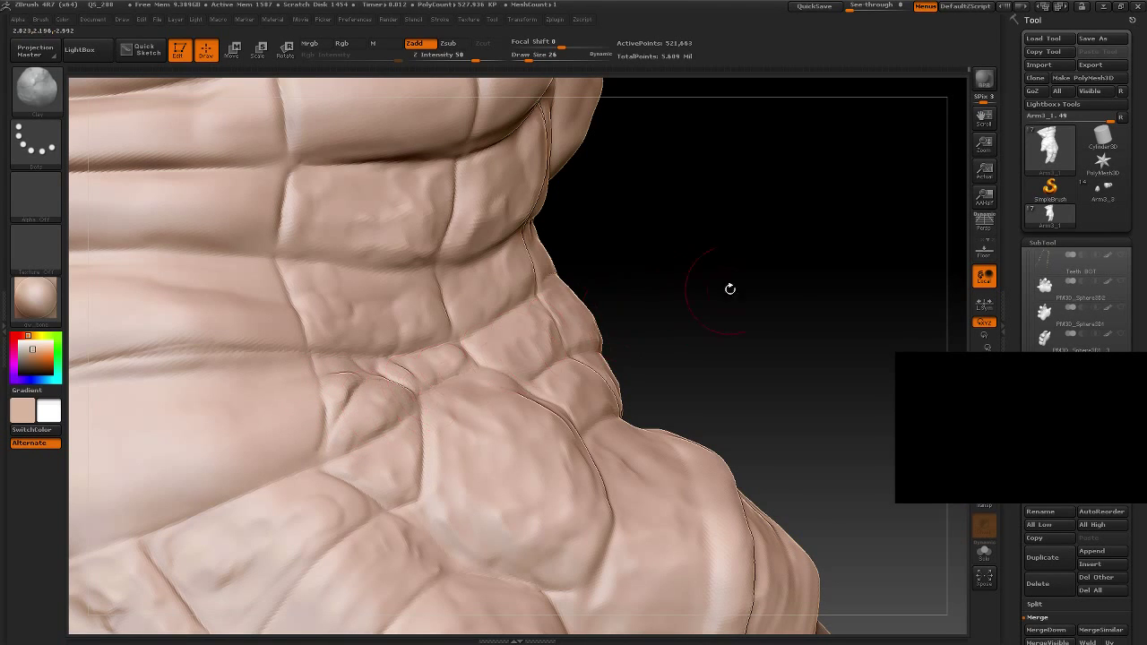
left_click_drag(729, 289, 484, 385)
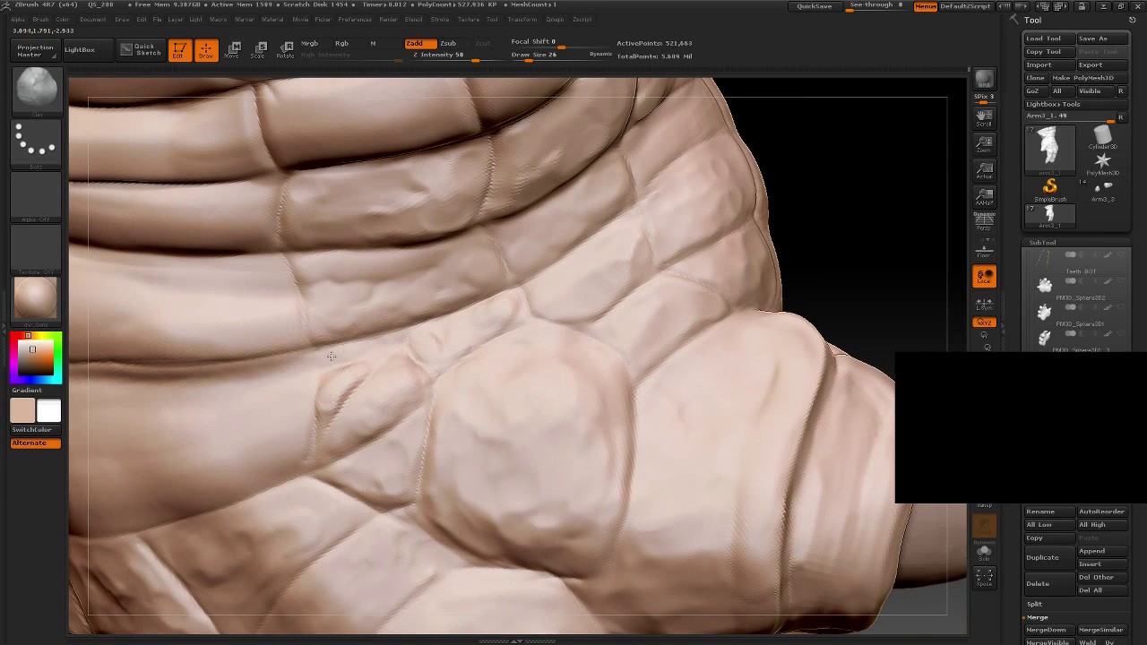
mouse_move(837, 236)
left_mouse_down("alt")
mouse_move(801, 206)
mouse_move(597, 335)
mouse_move(630, 326)
mouse_move(636, 341)
mouse_move(579, 313)
mouse_move(604, 317)
mouse_move(597, 335)
mouse_move(535, 415)
mouse_move(690, 402)
mouse_move(588, 340)
mouse_move(591, 272)
mouse_move(601, 450)
left_mouse_up("alt")
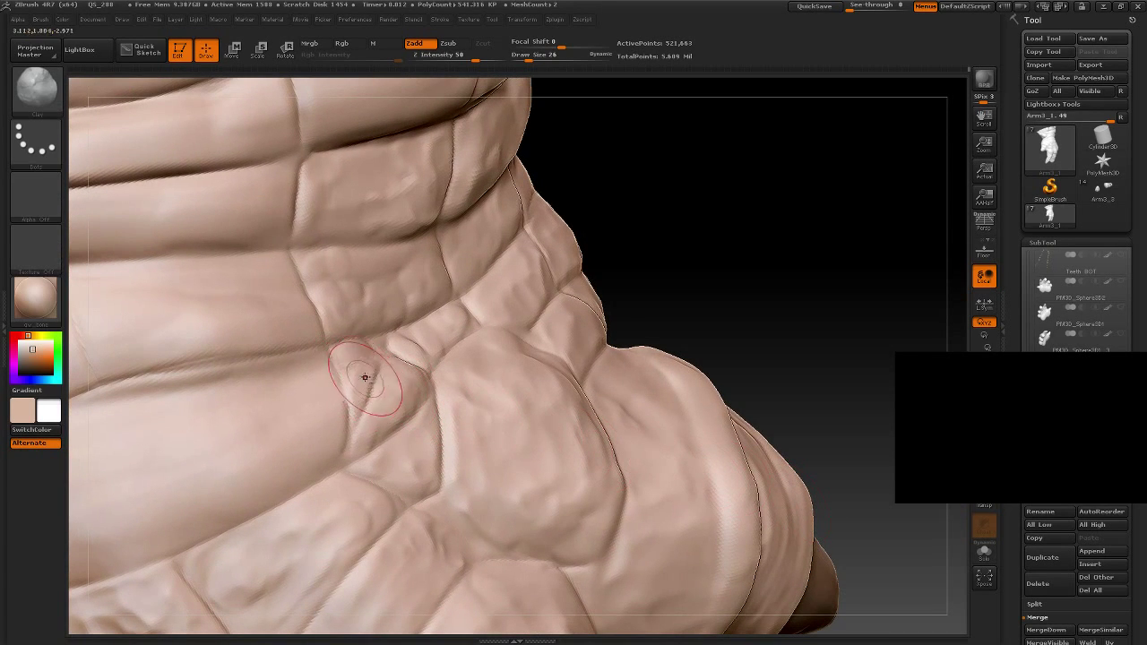
key("f")
mouse_move(622, 313)
left_mouse_down()
mouse_move(661, 320)
mouse_move(622, 389)
mouse_move(604, 333)
mouse_move(666, 302)
mouse_move(627, 328)
mouse_move(658, 310)
mouse_move(639, 276)
mouse_move(615, 310)
mouse_move(635, 320)
mouse_move(794, 278)
mouse_move(798, 265)
mouse_move(762, 269)
left_mouse_up()
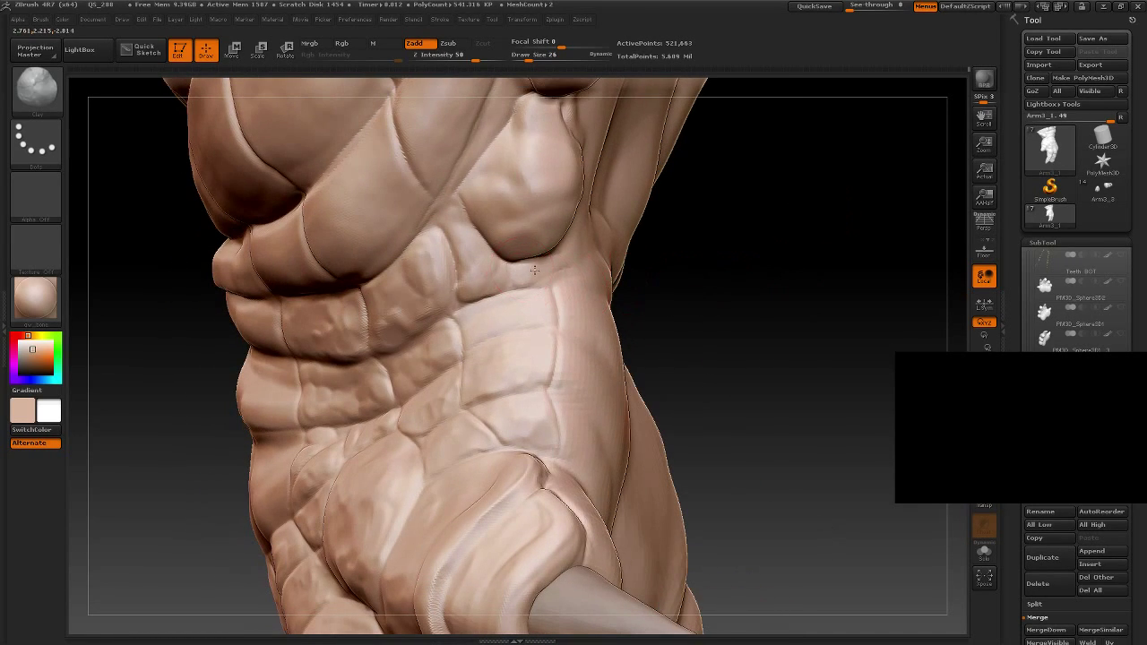
left_click(532, 272)
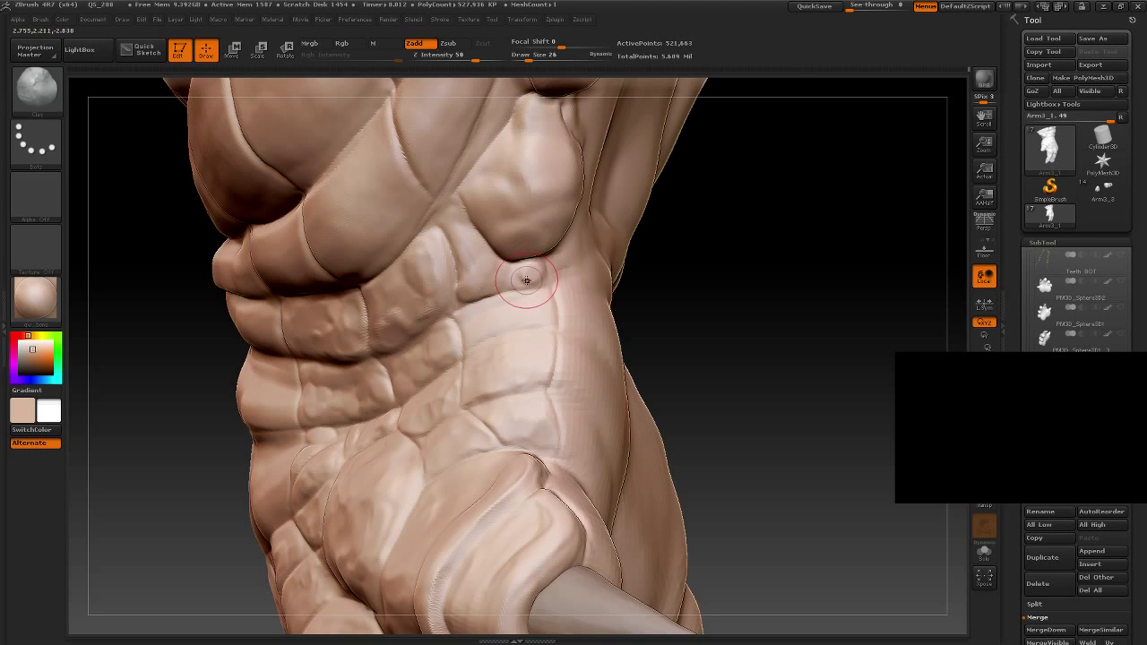
Step: Orbit and zoom around the forearm side plates to inspect the nodules
mouse_move(814, 365)
left_mouse_down()
mouse_move(788, 349)
mouse_move(704, 349)
mouse_move(740, 261)
mouse_move(750, 320)
mouse_move(720, 374)
mouse_move(727, 297)
mouse_move(615, 314)
left_mouse_up()
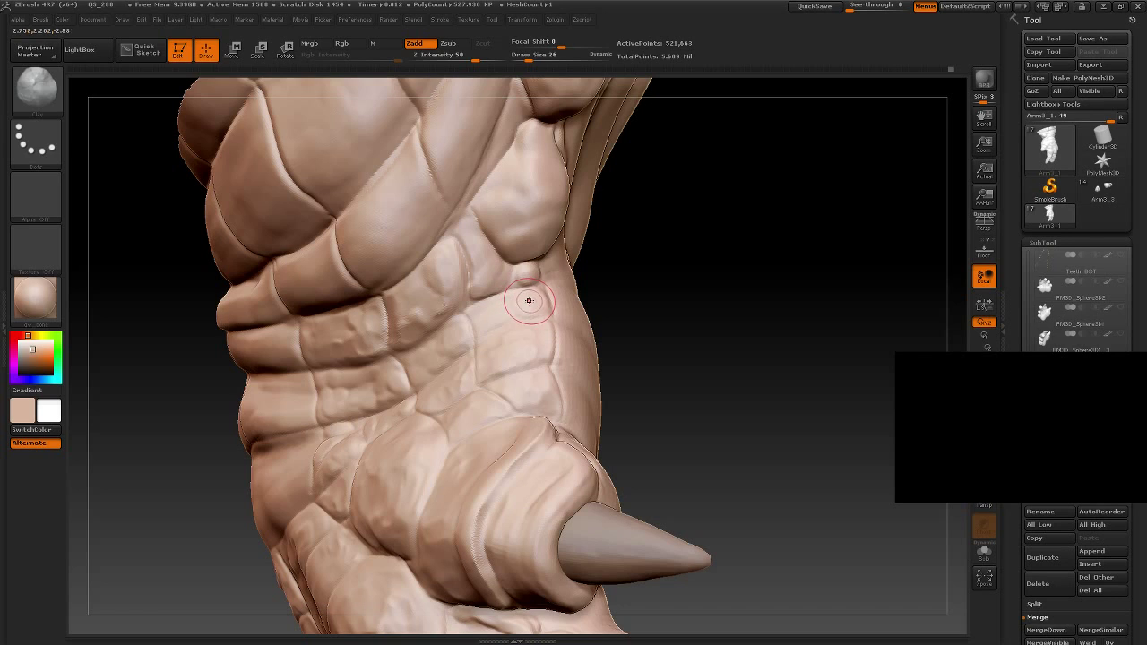
mouse_move(602, 296)
left_mouse_down()
mouse_move(675, 302)
mouse_move(628, 300)
left_mouse_up()
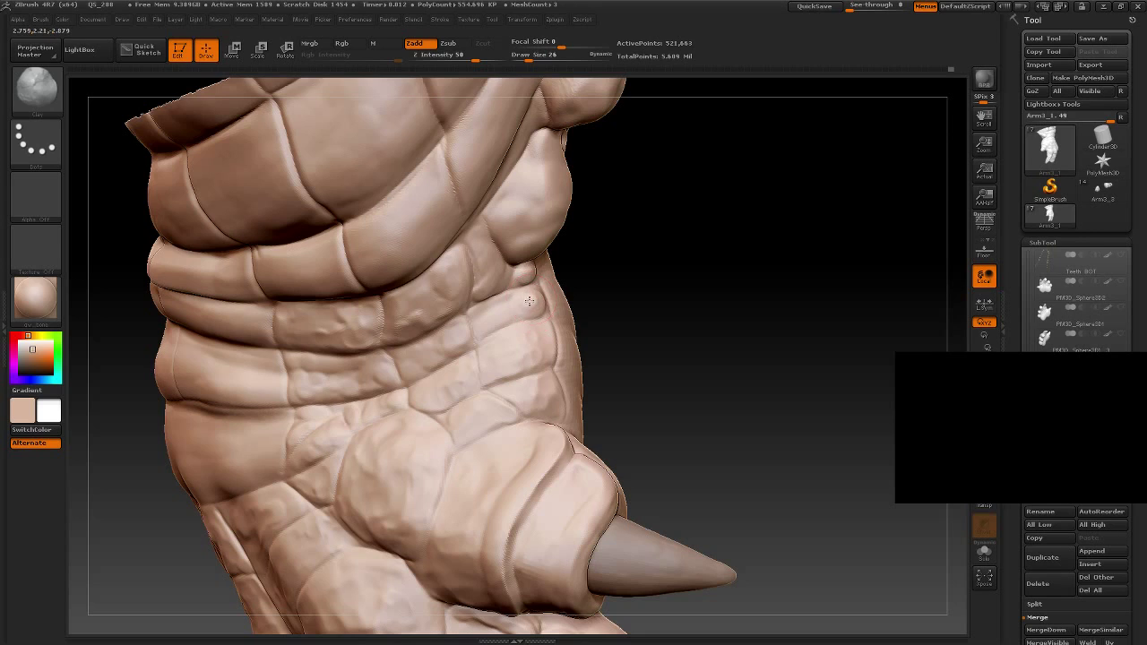
left_click_drag(643, 290, 544, 300)
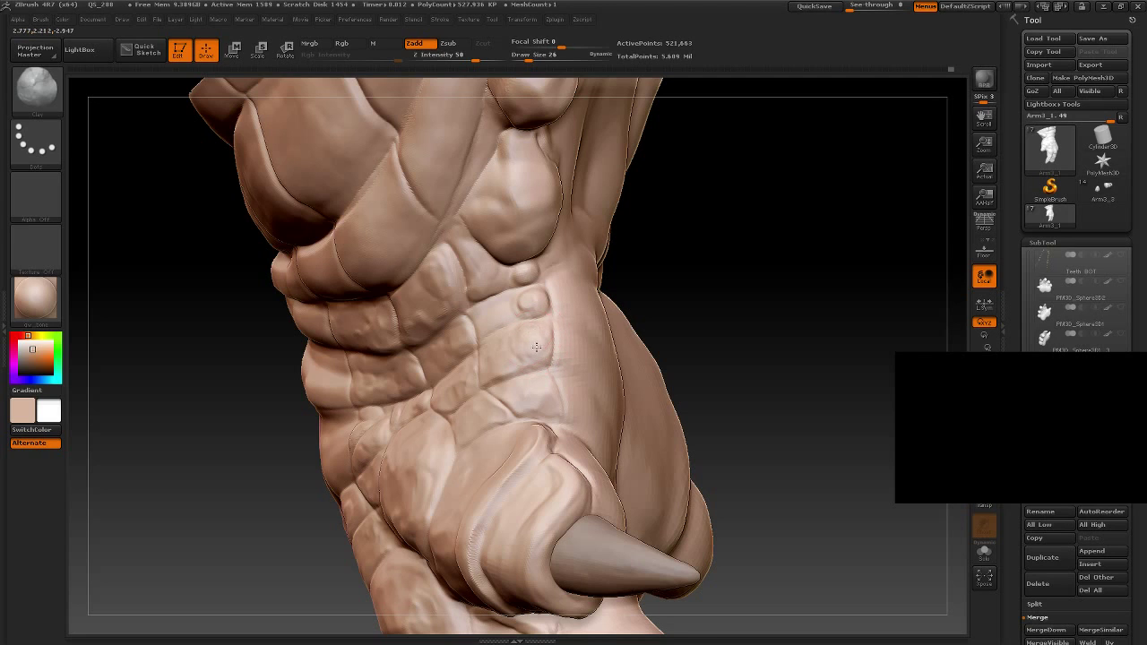
mouse_move(535, 347)
left_mouse_down()
mouse_move(711, 294)
mouse_move(533, 337)
left_mouse_up()
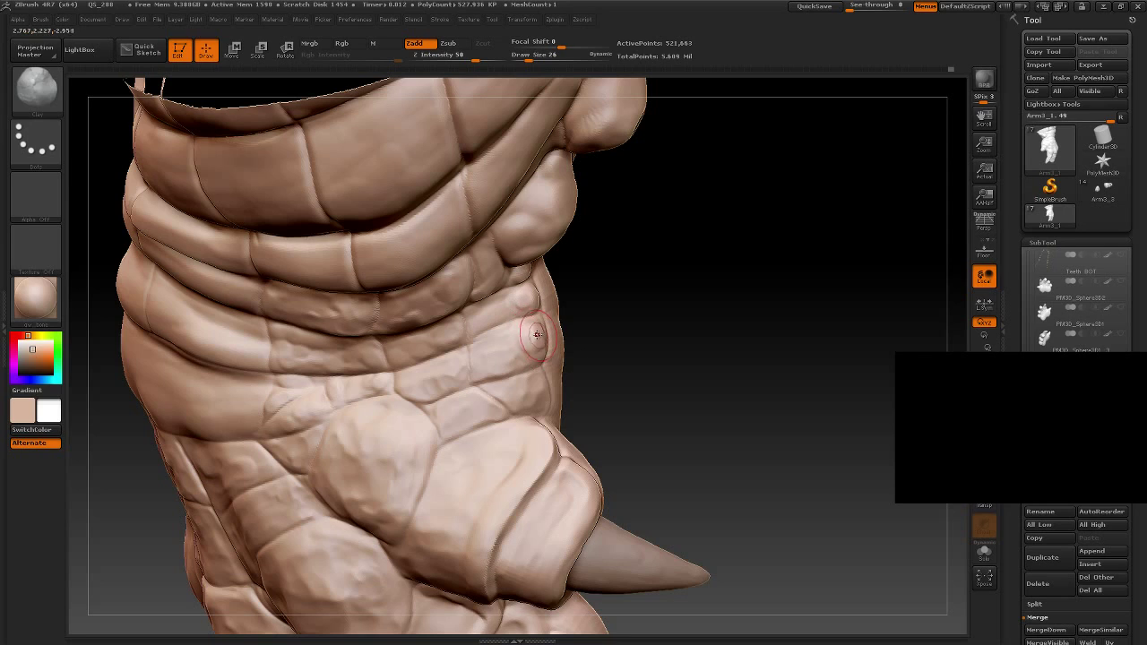
left_click_drag(681, 284, 536, 289)
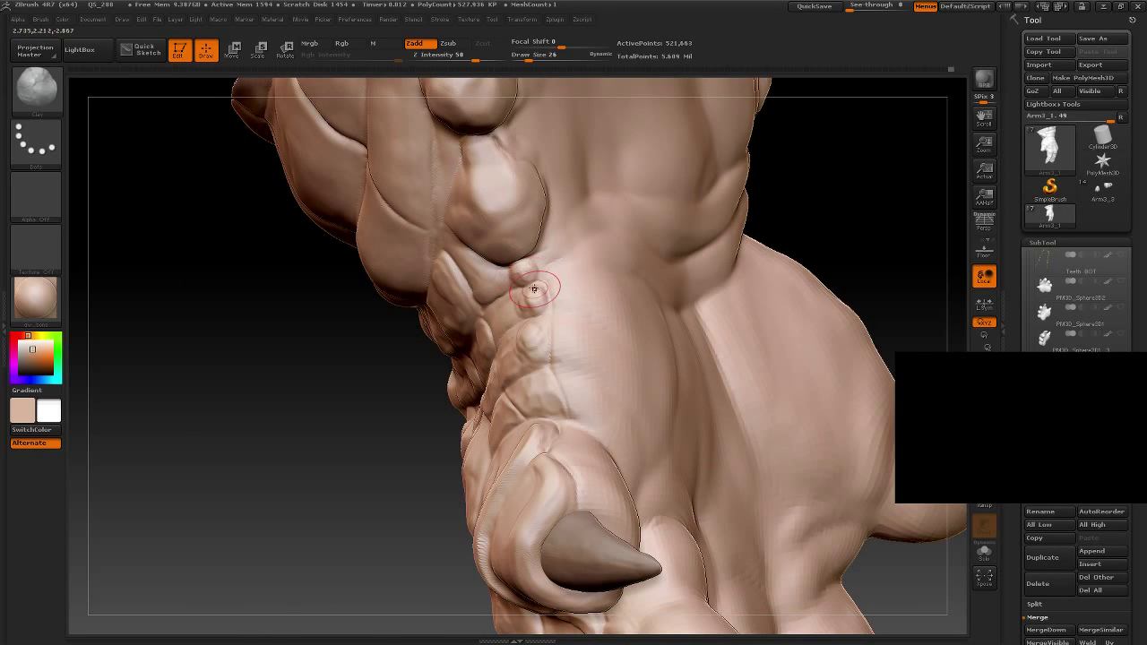
left_click_drag(487, 334, 484, 342)
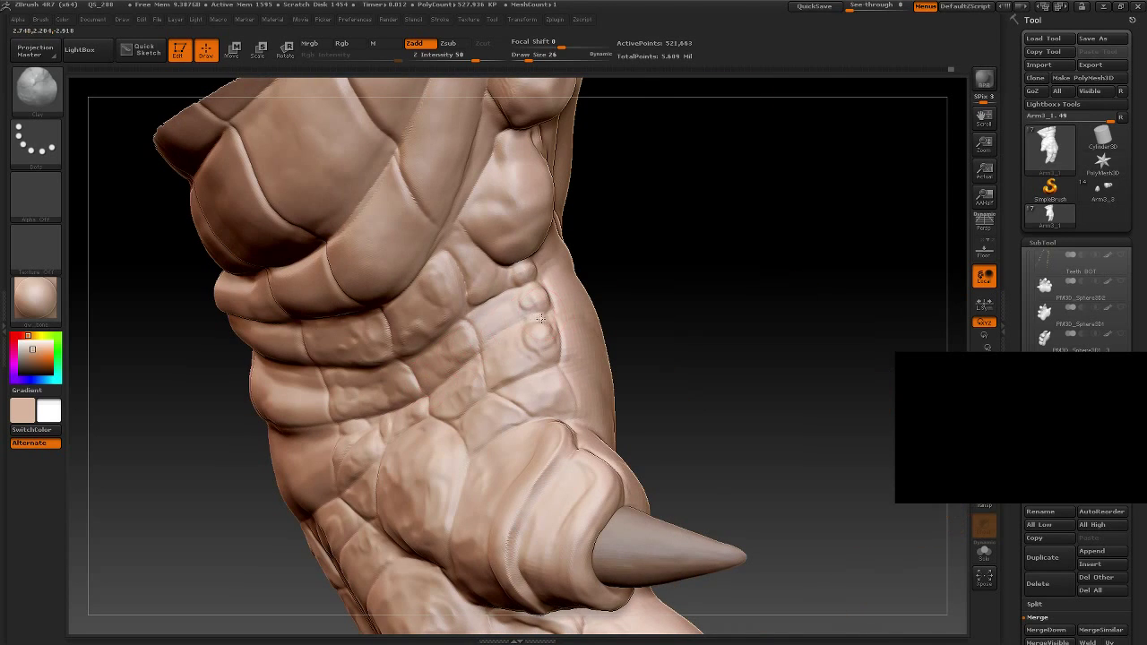
left_click_drag(682, 262, 747, 225)
Step: Frame the hand and zoom in on the forearm side plates to check the nodule row
key("f")
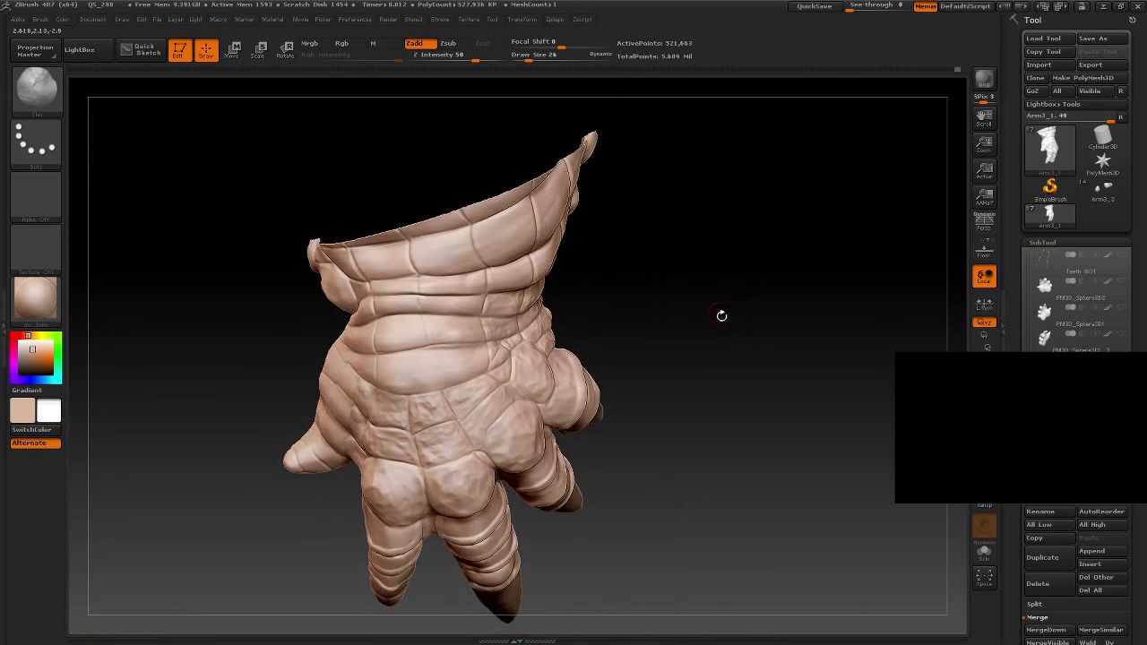
mouse_move(723, 317)
left_mouse_down()
mouse_move(702, 285)
mouse_move(737, 281)
mouse_move(750, 346)
mouse_move(664, 330)
left_mouse_up()
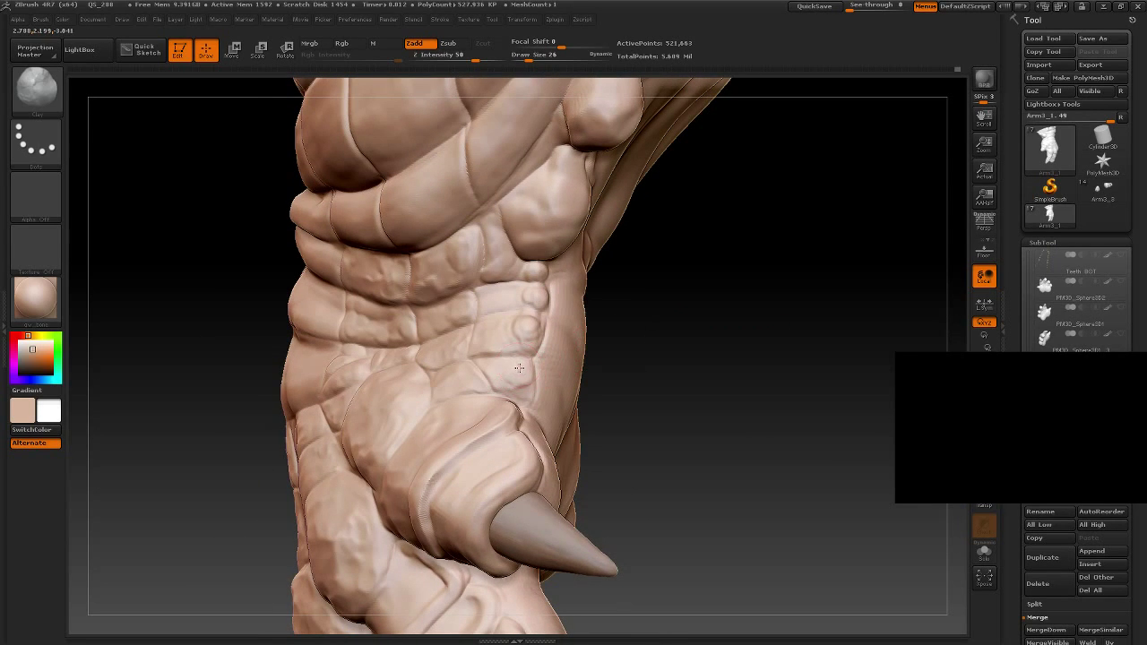
mouse_move(608, 363)
left_mouse_down()
mouse_move(745, 379)
mouse_move(531, 335)
left_mouse_up()
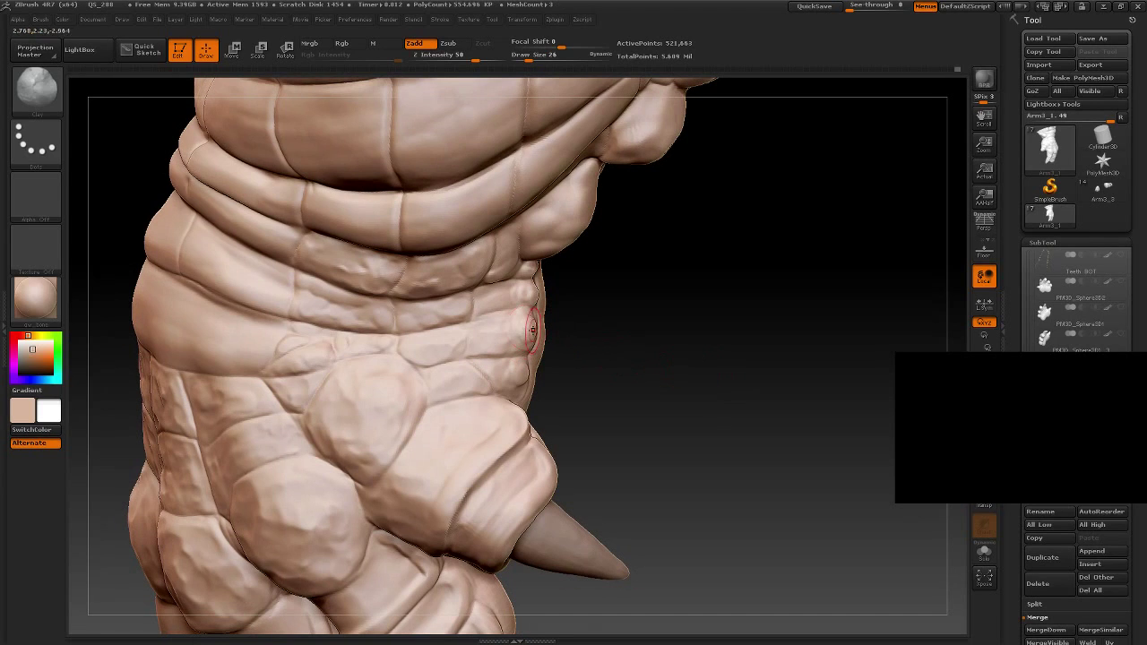
left_click_drag(671, 306, 535, 271)
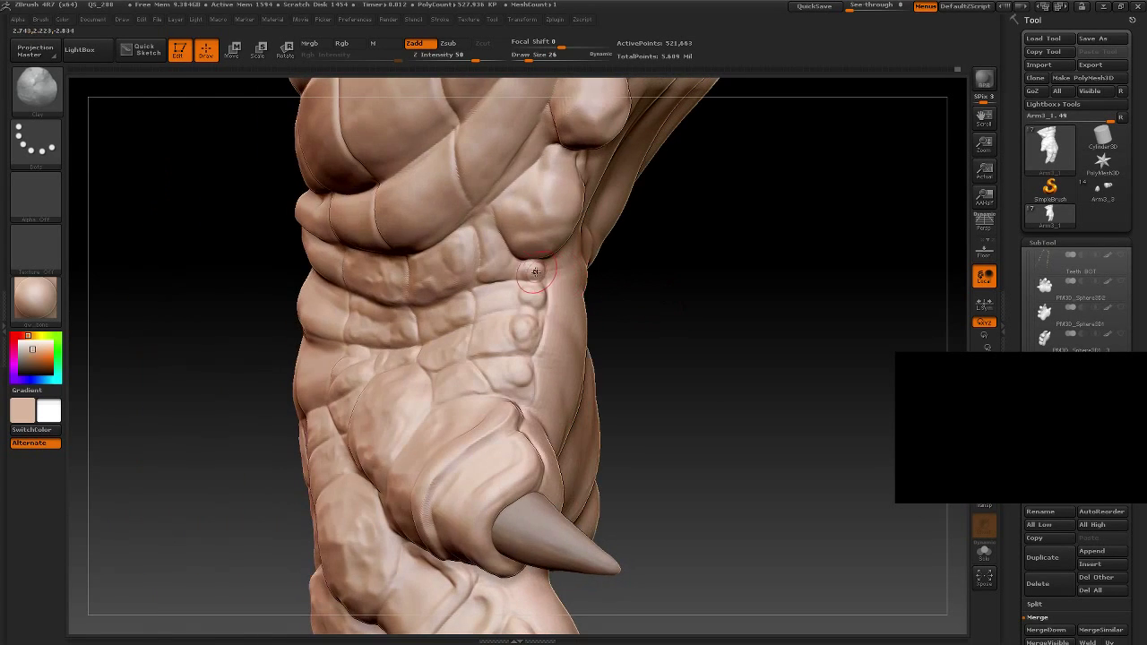
mouse_move(755, 352)
left_mouse_down()
mouse_move(750, 335)
mouse_move(615, 359)
left_mouse_up()
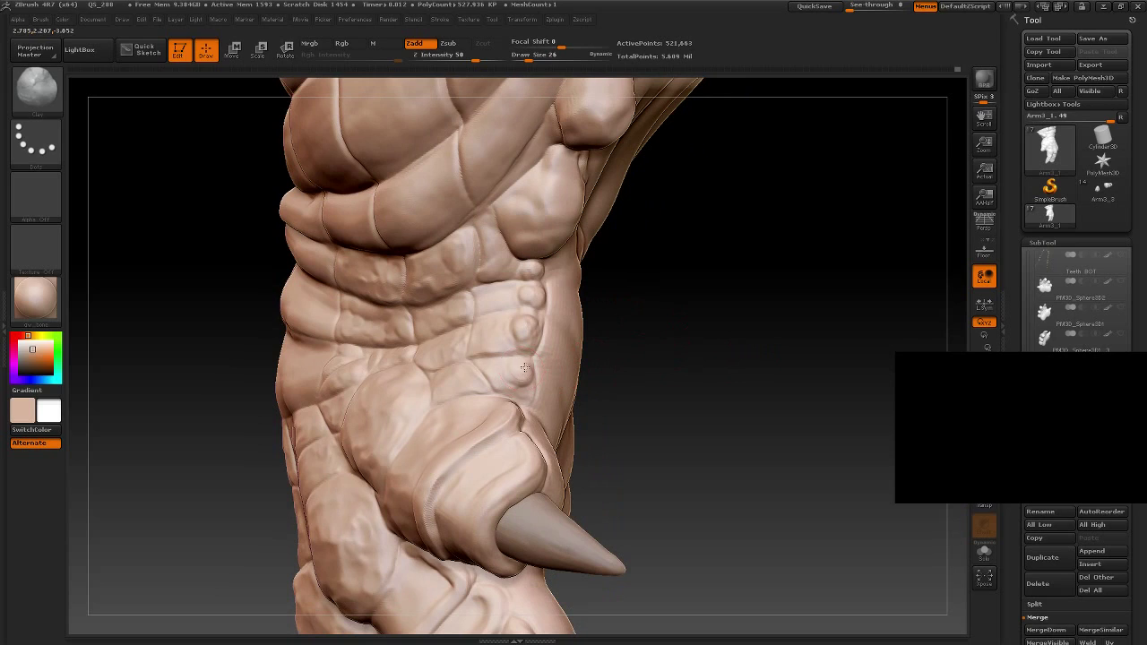
mouse_move(725, 396)
left_mouse_down()
mouse_move(545, 336)
mouse_move(661, 358)
mouse_move(729, 340)
mouse_move(742, 384)
mouse_move(627, 283)
mouse_move(637, 397)
mouse_move(514, 405)
mouse_move(385, 367)
mouse_move(371, 371)
mouse_move(391, 389)
mouse_move(355, 383)
mouse_move(305, 438)
mouse_move(351, 440)
mouse_move(296, 469)
mouse_move(328, 504)
mouse_move(365, 508)
mouse_move(291, 492)
mouse_move(437, 397)
mouse_move(642, 373)
mouse_move(578, 332)
mouse_move(579, 364)
mouse_move(611, 363)
mouse_move(615, 271)
mouse_move(582, 288)
mouse_move(559, 342)
mouse_move(557, 392)
mouse_move(630, 333)
mouse_move(617, 310)
mouse_move(607, 320)
mouse_move(618, 338)
mouse_move(586, 332)
mouse_move(622, 361)
mouse_move(627, 264)
mouse_move(642, 290)
mouse_move(635, 277)
mouse_move(663, 282)
mouse_move(639, 341)
mouse_move(697, 248)
mouse_move(742, 227)
mouse_move(735, 197)
mouse_move(740, 216)
mouse_move(725, 221)
left_mouse_up()
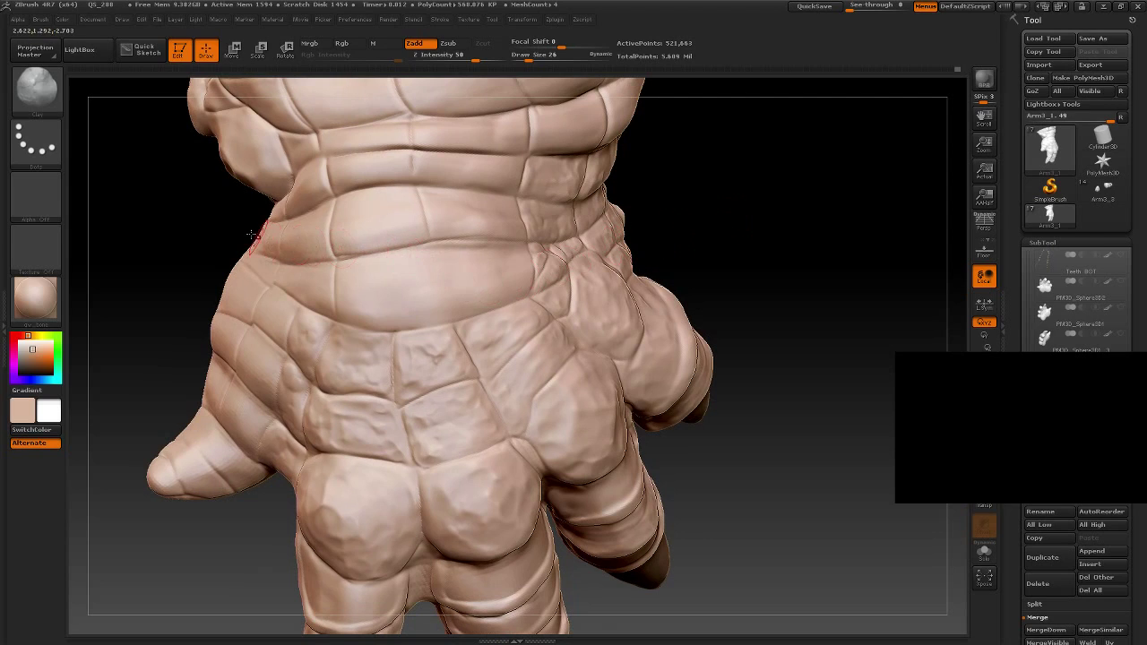
Step: Switch the active sculpting brush to Dam_Standard from the brush palette
left_click(43, 94)
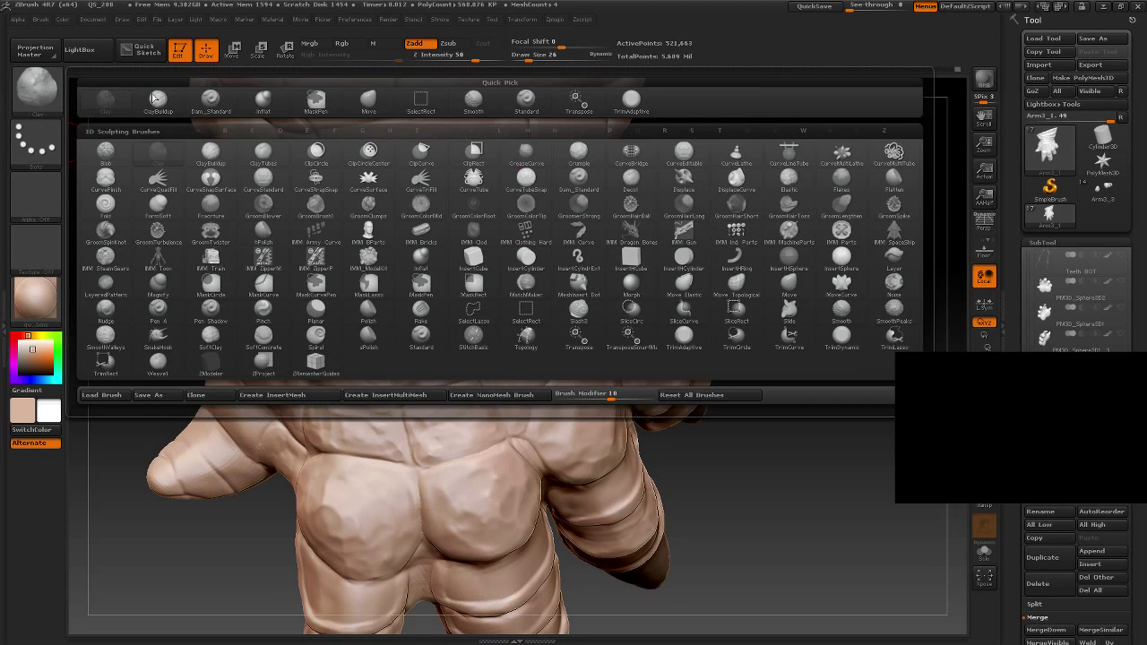
left_click(203, 102)
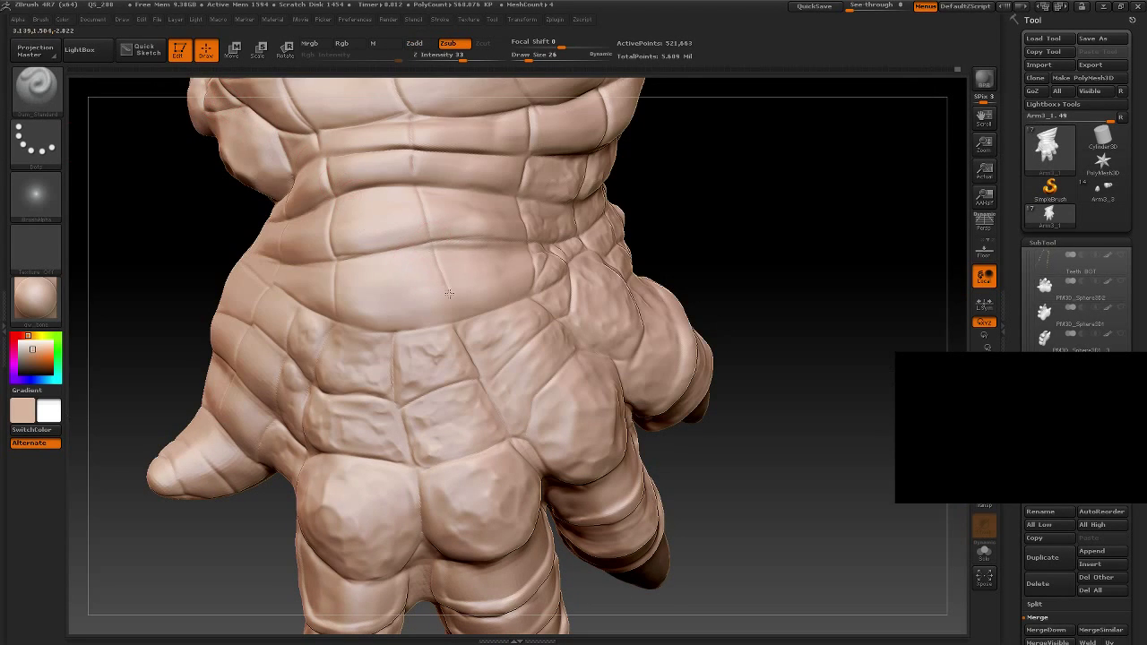
mouse_move(743, 284)
left_mouse_down("alt")
mouse_move(637, 203)
mouse_move(632, 301)
mouse_move(648, 238)
mouse_move(618, 200)
mouse_move(640, 261)
mouse_move(617, 343)
mouse_move(657, 326)
mouse_move(630, 281)
mouse_move(636, 294)
left_mouse_up("alt")
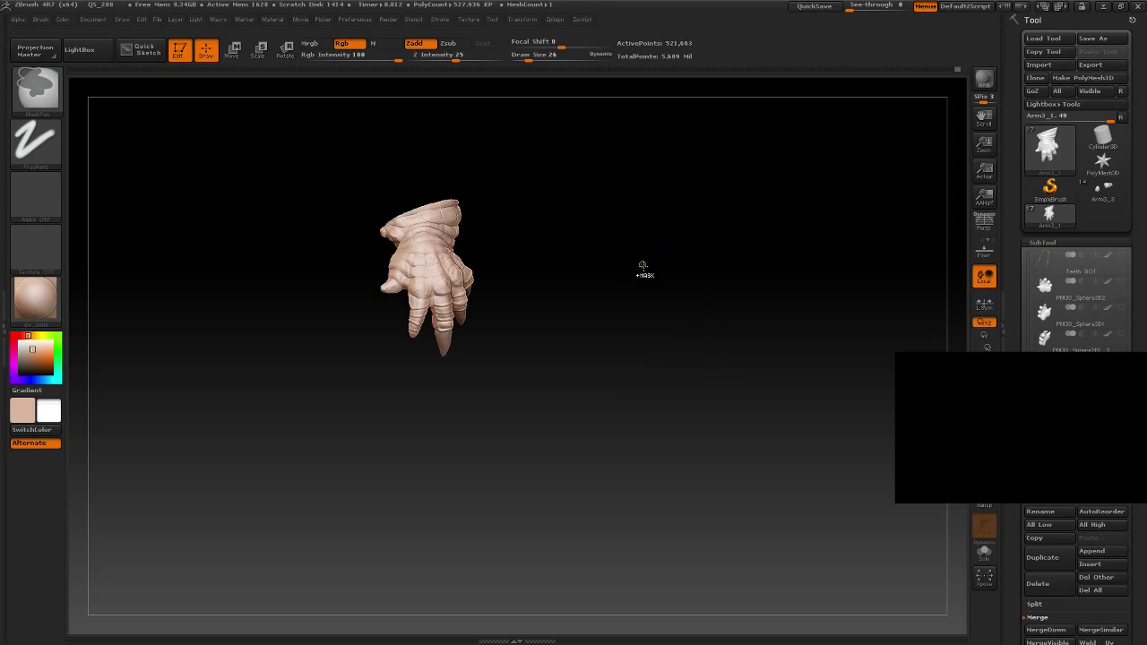
Step: Turn off Solo so the arm piece and claw subtools appear alongside the hand
left_click_drag(633, 308, 653, 339, "alt")
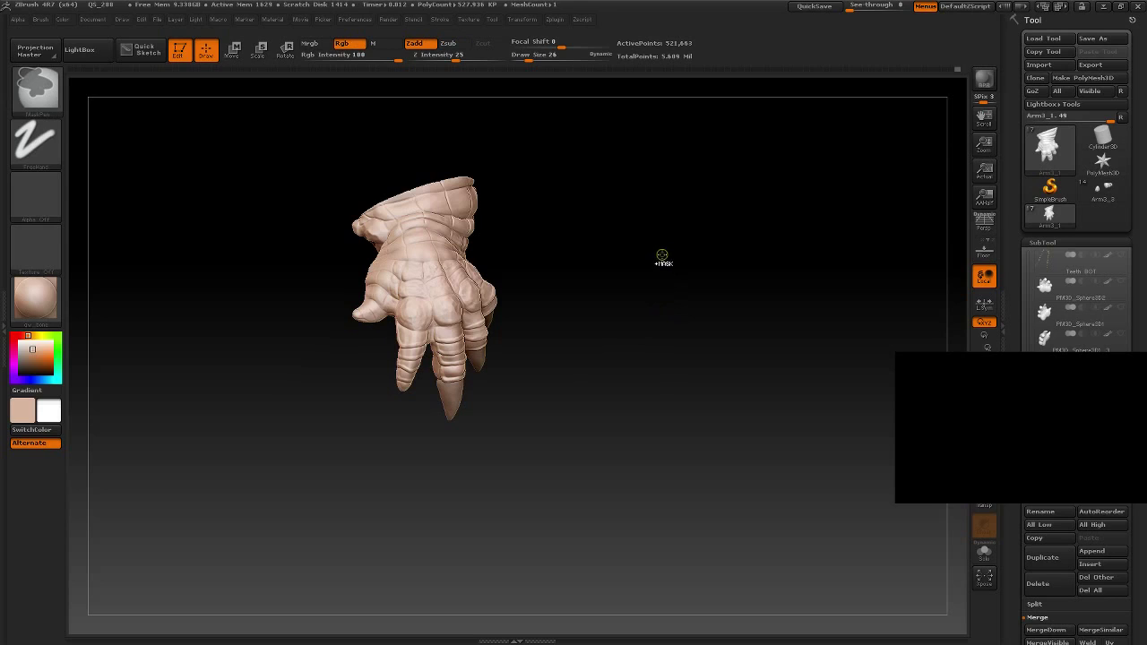
left_click(679, 282, "ctrl+shift")
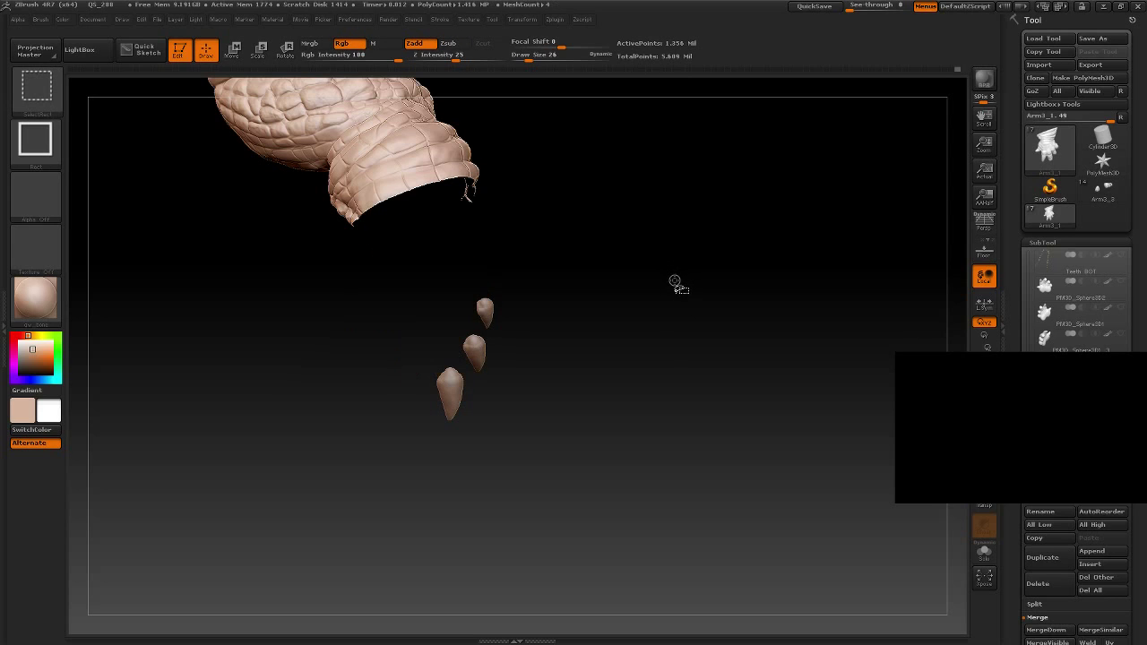
left_click(677, 279, "ctrl+shift")
mouse_move(665, 284)
left_mouse_down()
mouse_move(580, 321)
mouse_move(618, 225)
mouse_move(637, 297)
mouse_move(604, 239)
mouse_move(671, 282)
mouse_move(622, 281)
mouse_move(671, 274)
mouse_move(625, 277)
mouse_move(630, 289)
mouse_move(647, 223)
left_mouse_up()
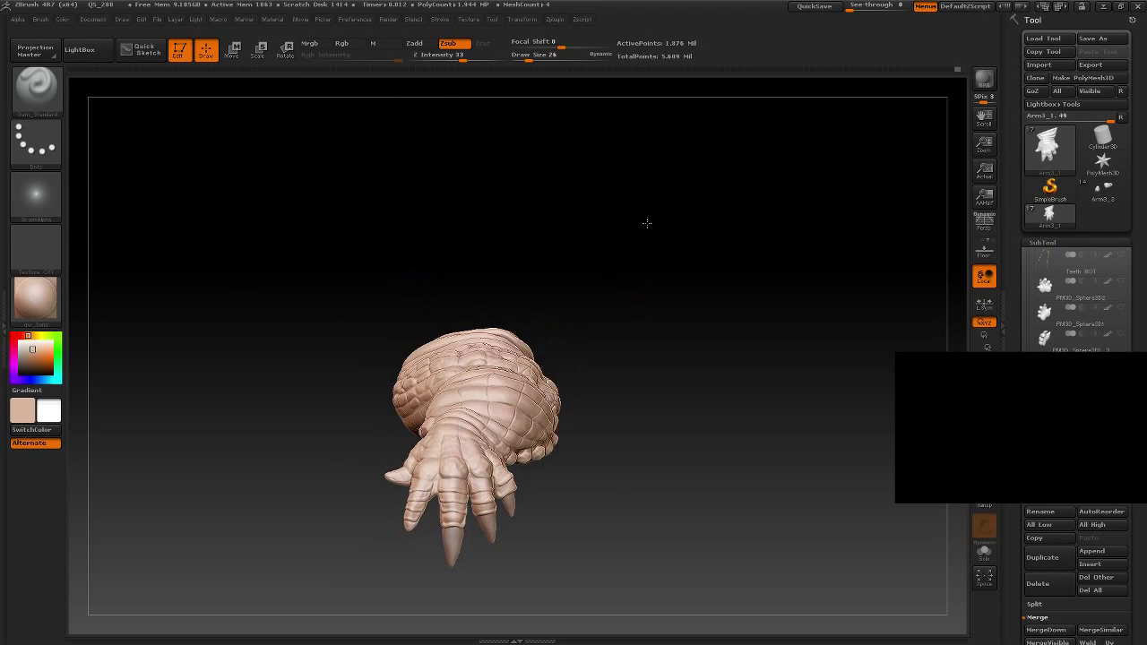
mouse_move(649, 282)
left_mouse_down()
mouse_move(660, 225)
mouse_move(647, 205)
mouse_move(604, 197)
mouse_move(630, 273)
left_mouse_up()
mouse_move(532, 460)
left_mouse_down()
mouse_move(423, 465)
mouse_move(478, 486)
mouse_move(442, 451)
mouse_move(432, 412)
mouse_move(443, 482)
mouse_move(439, 421)
mouse_move(475, 298)
left_mouse_up()
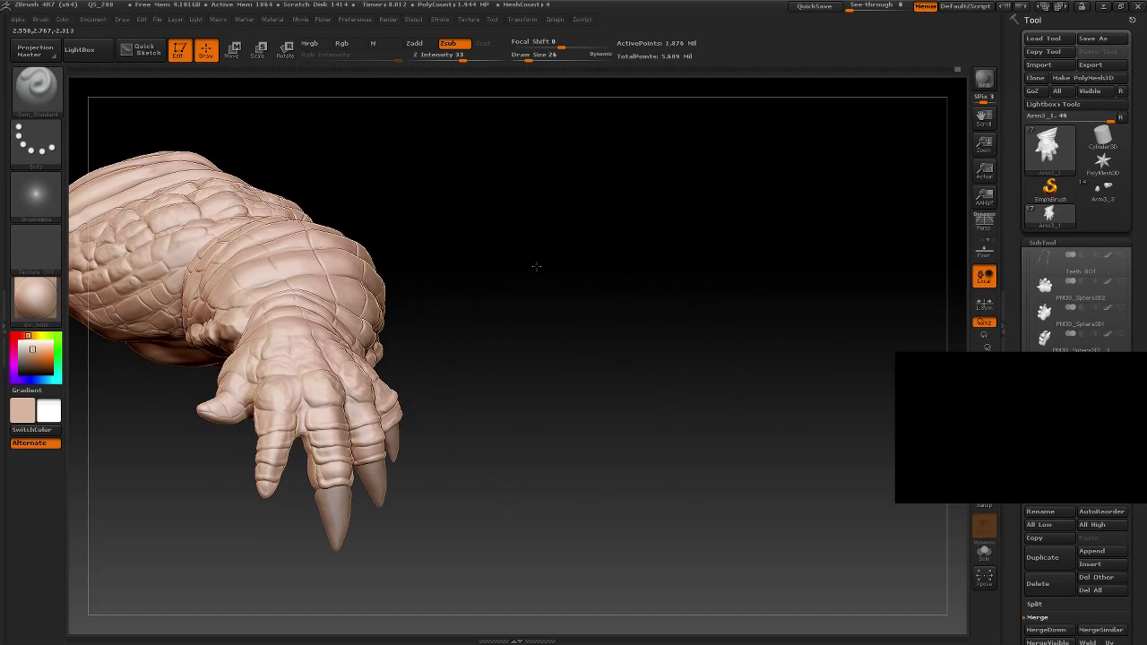
mouse_move(536, 266)
left_mouse_down()
mouse_move(529, 315)
mouse_move(584, 213)
mouse_move(550, 335)
mouse_move(571, 248)
mouse_move(584, 266)
mouse_move(592, 295)
mouse_move(563, 300)
mouse_move(535, 294)
mouse_move(507, 266)
mouse_move(543, 328)
mouse_move(617, 339)
mouse_move(550, 256)
mouse_move(579, 223)
mouse_move(586, 251)
mouse_move(663, 230)
mouse_move(546, 235)
mouse_move(612, 278)
mouse_move(633, 238)
mouse_move(571, 194)
mouse_move(650, 189)
mouse_move(636, 197)
mouse_move(622, 248)
mouse_move(618, 223)
mouse_move(624, 279)
mouse_move(618, 231)
left_mouse_up()
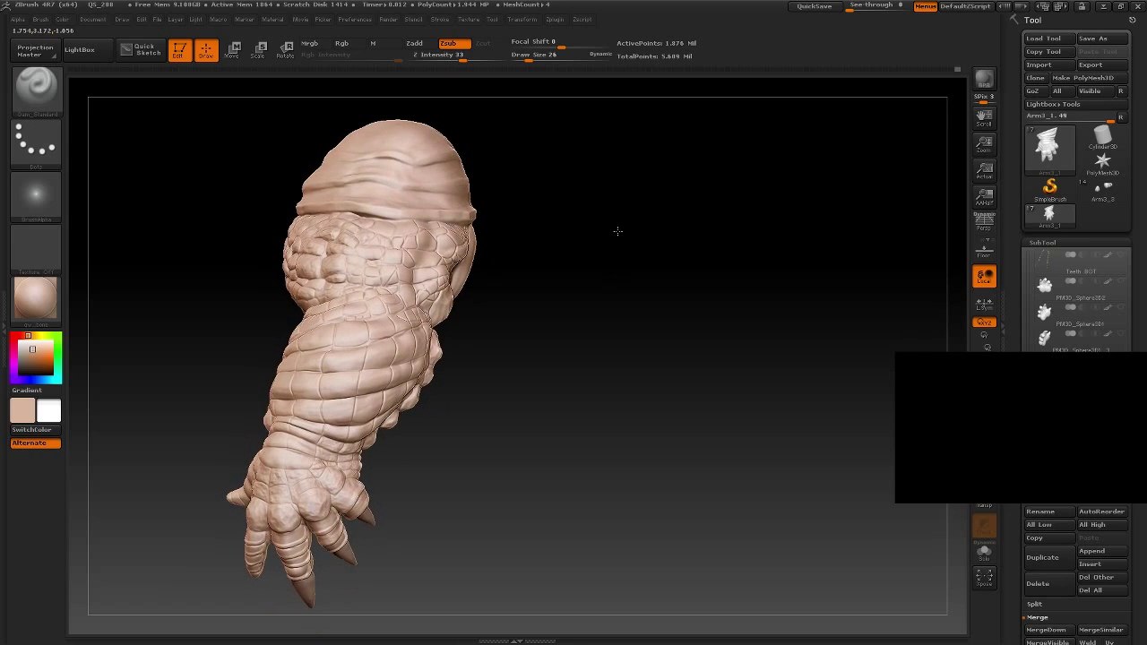
mouse_move(608, 251)
left_mouse_down()
mouse_move(635, 246)
mouse_move(563, 243)
mouse_move(615, 223)
mouse_move(605, 221)
left_mouse_up()
mouse_move(513, 312)
left_mouse_down()
mouse_move(512, 353)
mouse_move(523, 358)
mouse_move(510, 332)
mouse_move(726, 348)
mouse_move(693, 288)
mouse_move(681, 299)
mouse_move(681, 243)
mouse_move(686, 287)
mouse_move(640, 238)
mouse_move(643, 259)
mouse_move(673, 243)
mouse_move(638, 259)
mouse_move(583, 236)
mouse_move(631, 269)
mouse_move(622, 287)
mouse_move(635, 284)
mouse_move(640, 236)
mouse_move(638, 248)
left_mouse_up()
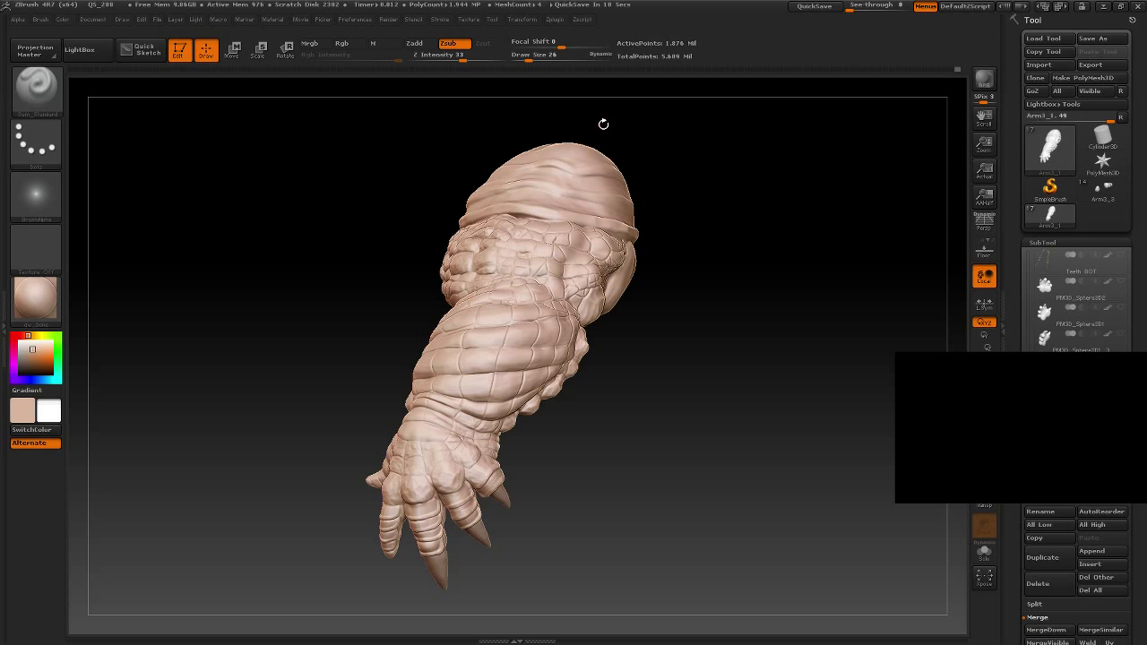
mouse_move(673, 167)
left_mouse_down()
mouse_move(750, 195)
mouse_move(742, 176)
mouse_move(711, 213)
left_mouse_up()
mouse_move(601, 276)
left_mouse_down("alt")
mouse_move(740, 277)
mouse_move(749, 297)
mouse_move(776, 281)
mouse_move(768, 272)
mouse_move(785, 255)
mouse_move(697, 282)
mouse_move(638, 263)
left_mouse_up("alt")
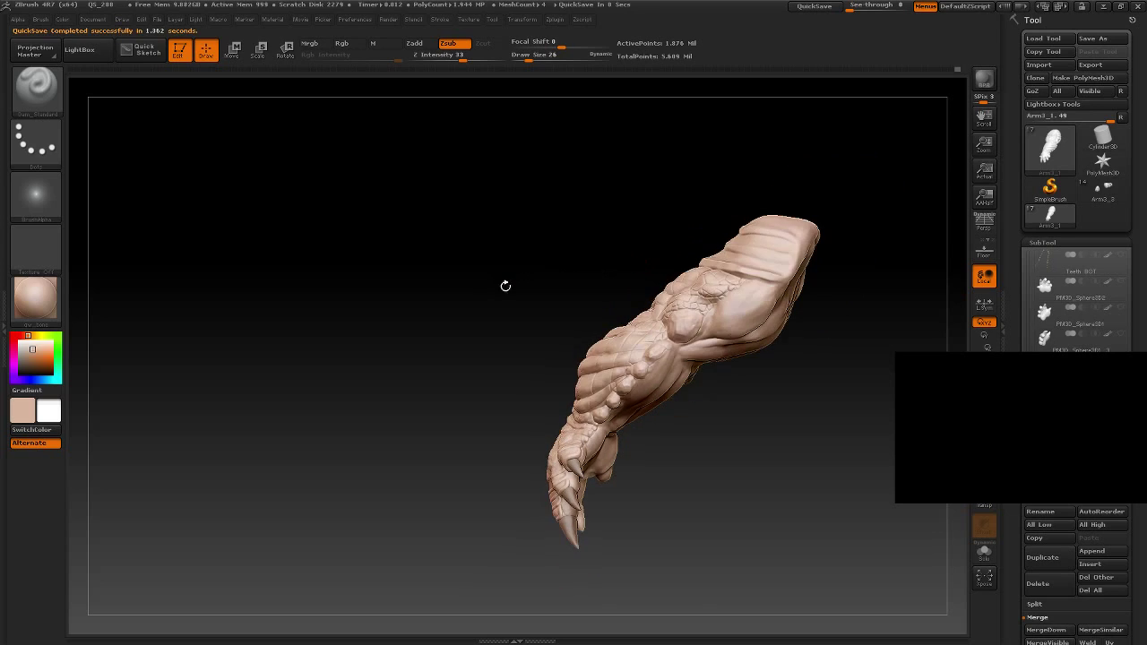
mouse_move(525, 289)
left_mouse_down()
mouse_move(378, 254)
mouse_move(487, 230)
mouse_move(466, 238)
left_mouse_up()
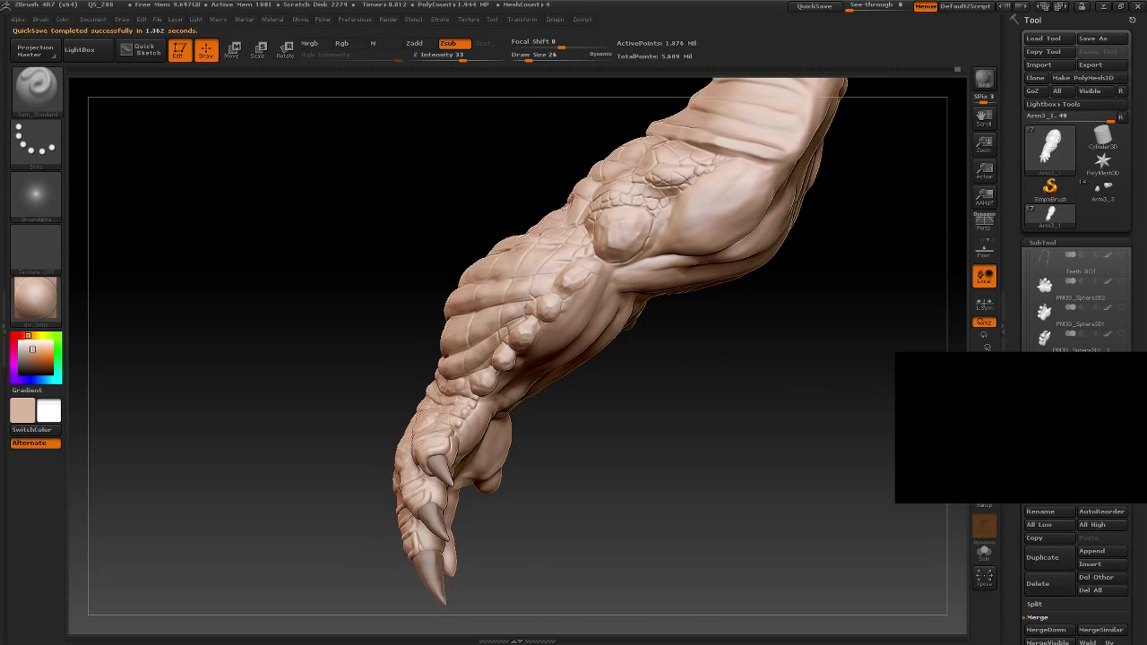